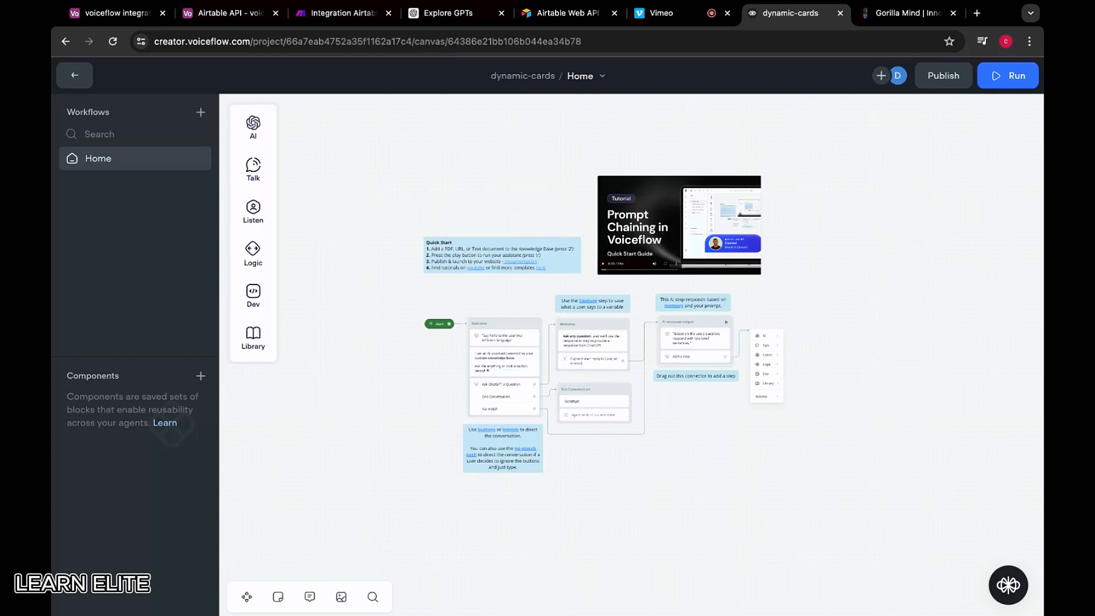
Look over the Gorilla Mind store's product lineup before returning to Voiceflow
{"action": "left_click", "coordinate": [895, 21]}
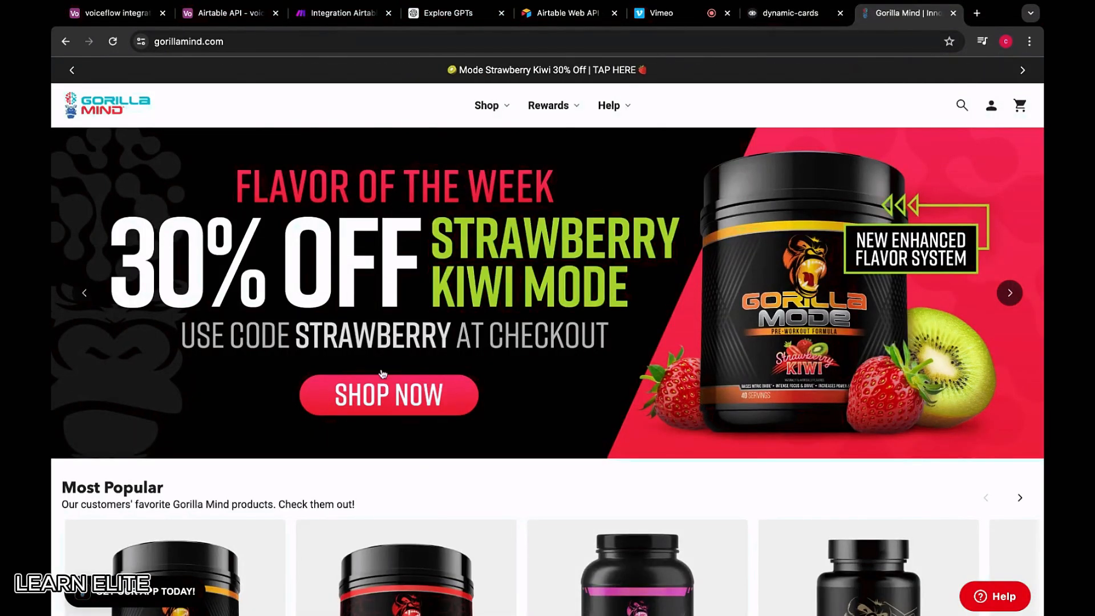
{"action": "scroll", "coordinate": [462, 368], "scroll_direction": "down", "scroll_amount": 7}
{"action": "scroll", "coordinate": [628, 358], "scroll_direction": "up", "scroll_amount": 5}
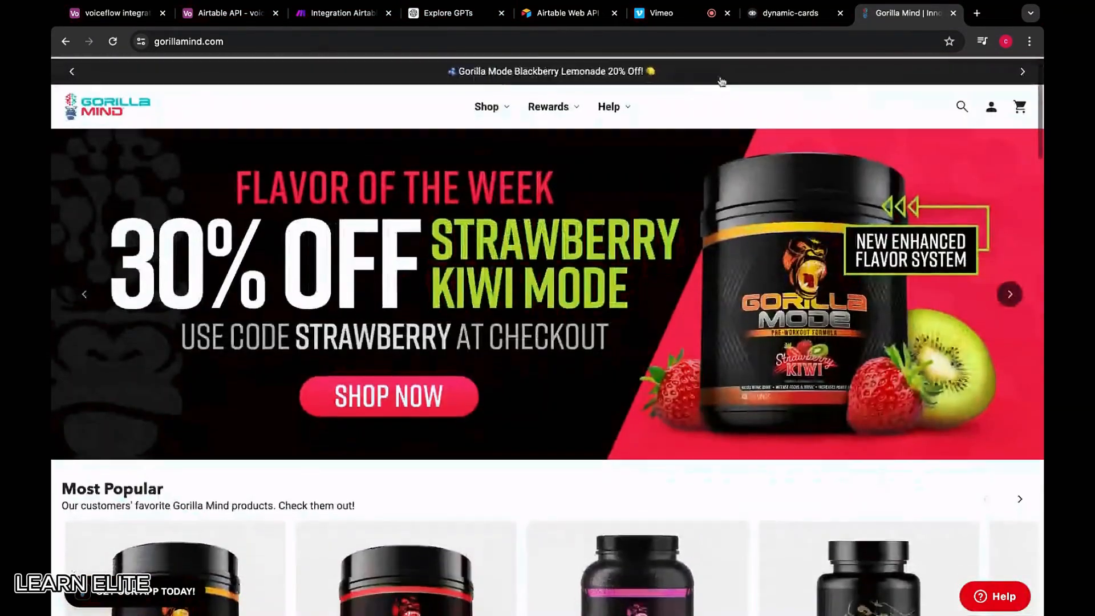
{"action": "scroll", "coordinate": [628, 358], "scroll_direction": "down", "scroll_amount": 8}
{"action": "scroll", "coordinate": [628, 359], "scroll_direction": "up", "scroll_amount": 6}
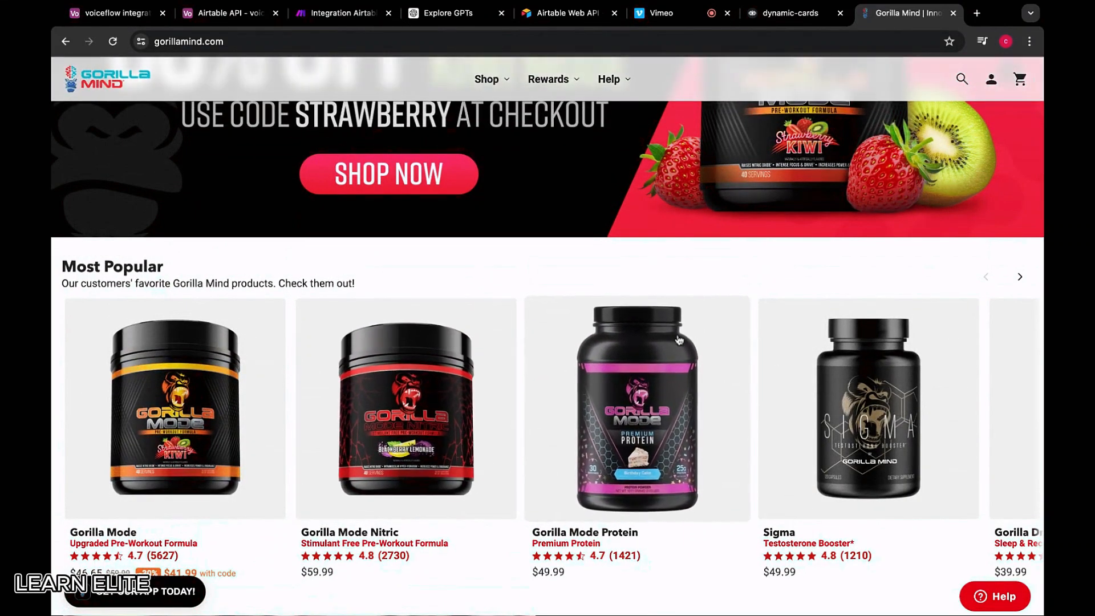
{"action": "left_click", "coordinate": [807, 12]}
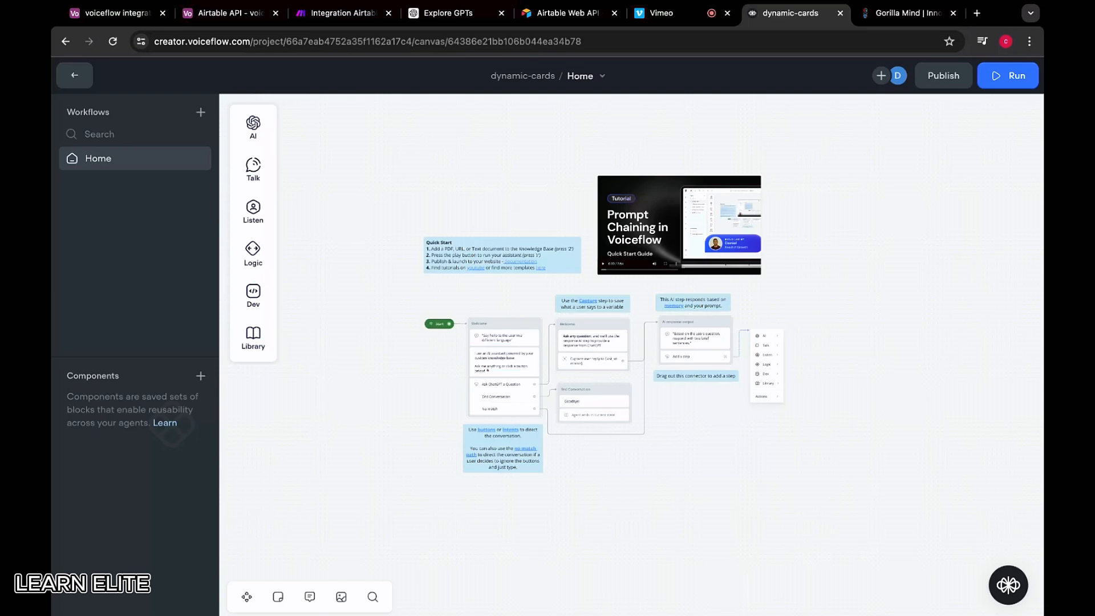
Clear the starter flow from the canvas, leaving only the Start block
{"action": "scroll", "coordinate": [487, 310], "scroll_direction": "up", "scroll_amount": 2}
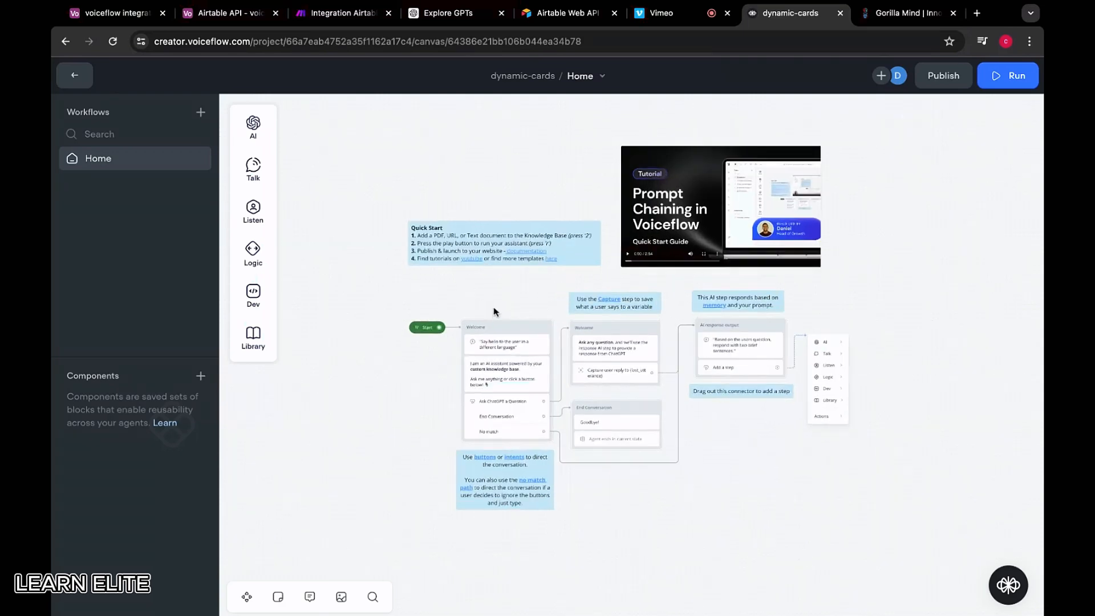
{"action": "key", "text": "ctrl+a"}
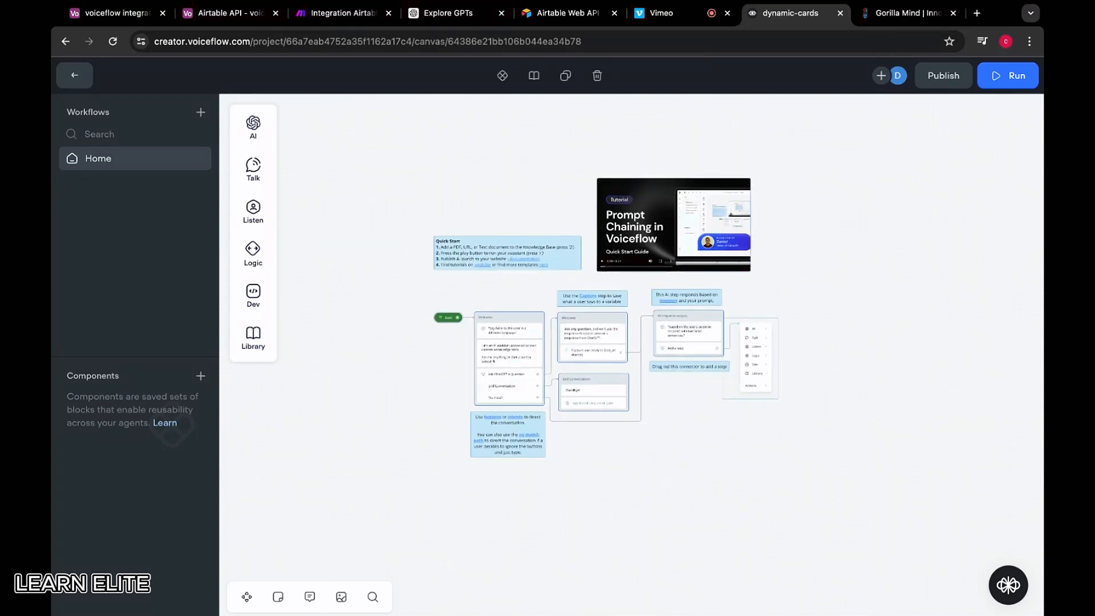
{"action": "key", "text": "BackSpace"}
{"action": "scroll", "coordinate": [511, 299], "scroll_direction": "up", "scroll_amount": 2}
{"action": "scroll", "coordinate": [470, 324], "scroll_direction": "right", "scroll_amount": 2}
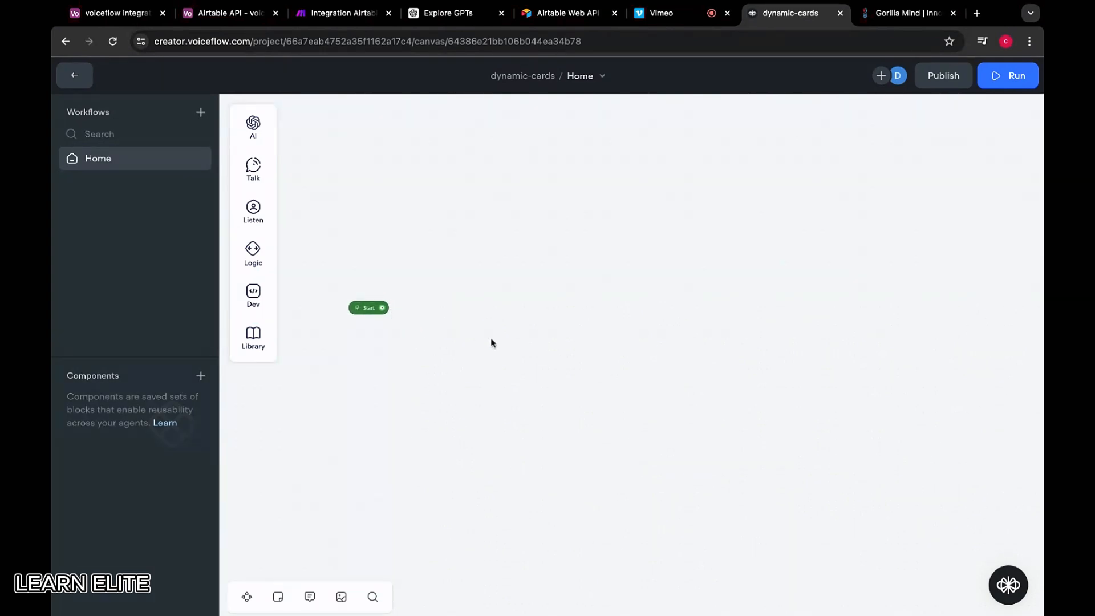
Connect a new Carousel step to Start and open its card editor
{"action": "left_click_drag", "start_coordinate": [383, 308], "coordinate": [526, 131]}
{"action": "mouse_move", "coordinate": [589, 181]}
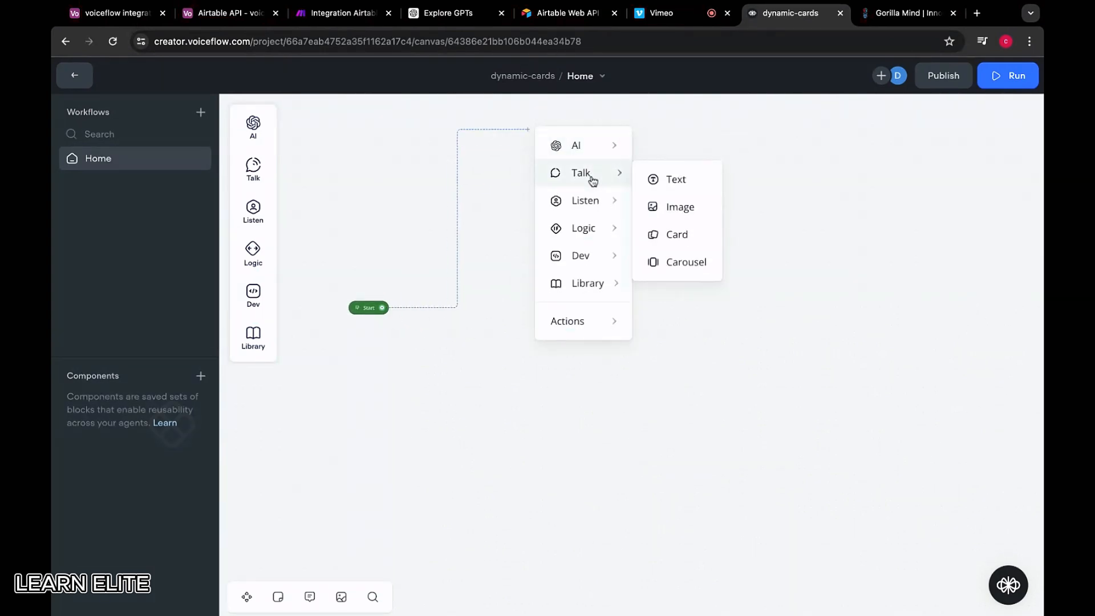
{"action": "left_click", "coordinate": [686, 262]}
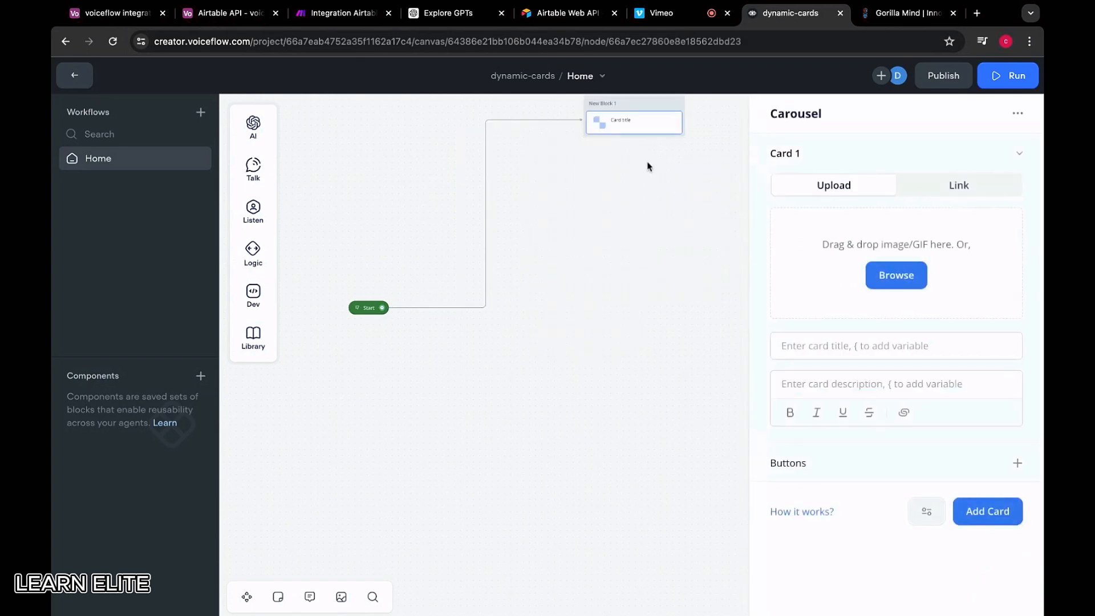
{"action": "left_click", "coordinate": [635, 111]}
{"action": "left_click", "coordinate": [543, 276]}
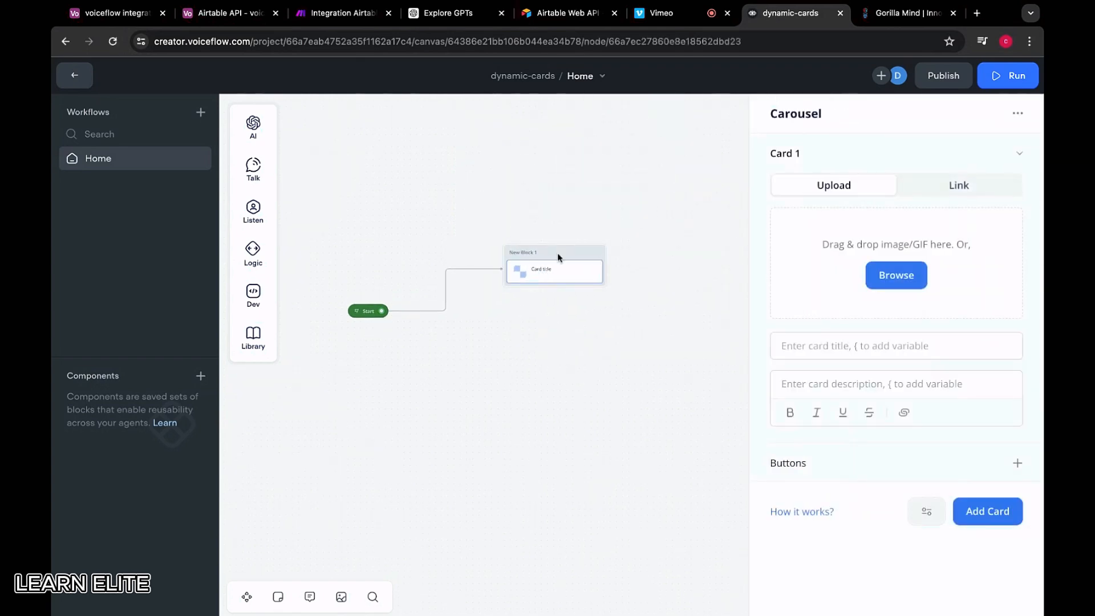
{"action": "left_click", "coordinate": [557, 240]}
{"action": "left_click", "coordinate": [559, 260]}
{"action": "left_click", "coordinate": [898, 14]}
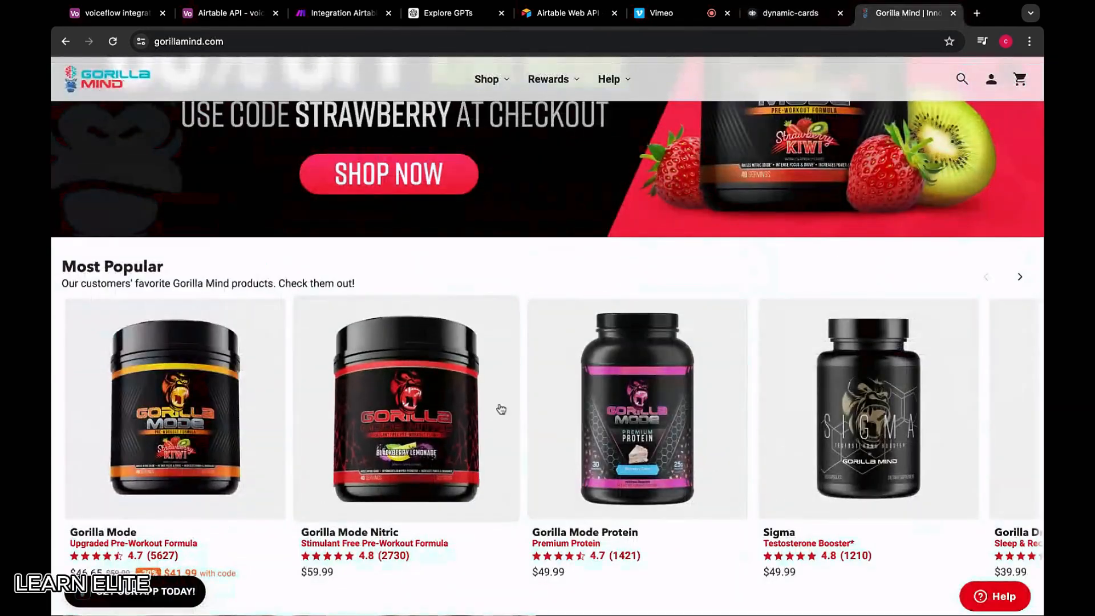
{"action": "scroll", "coordinate": [499, 408], "scroll_direction": "down", "scroll_amount": 3}
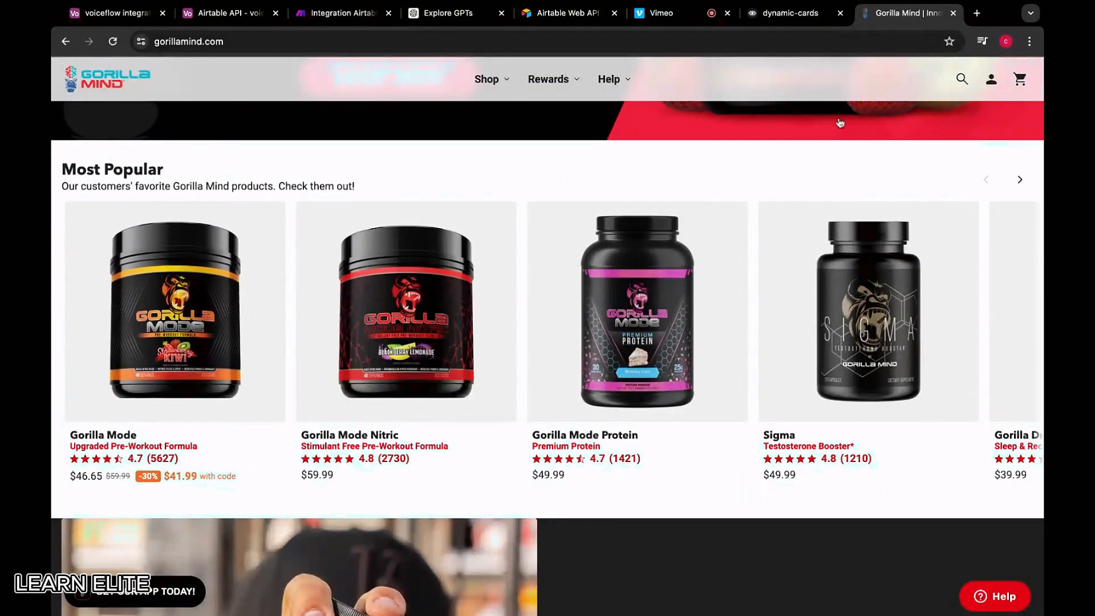
Link the Gorilla Mode Nitric Blackberry Lemonade image to the first carousel card
{"action": "left_click", "coordinate": [776, 17]}
{"action": "left_click", "coordinate": [936, 187]}
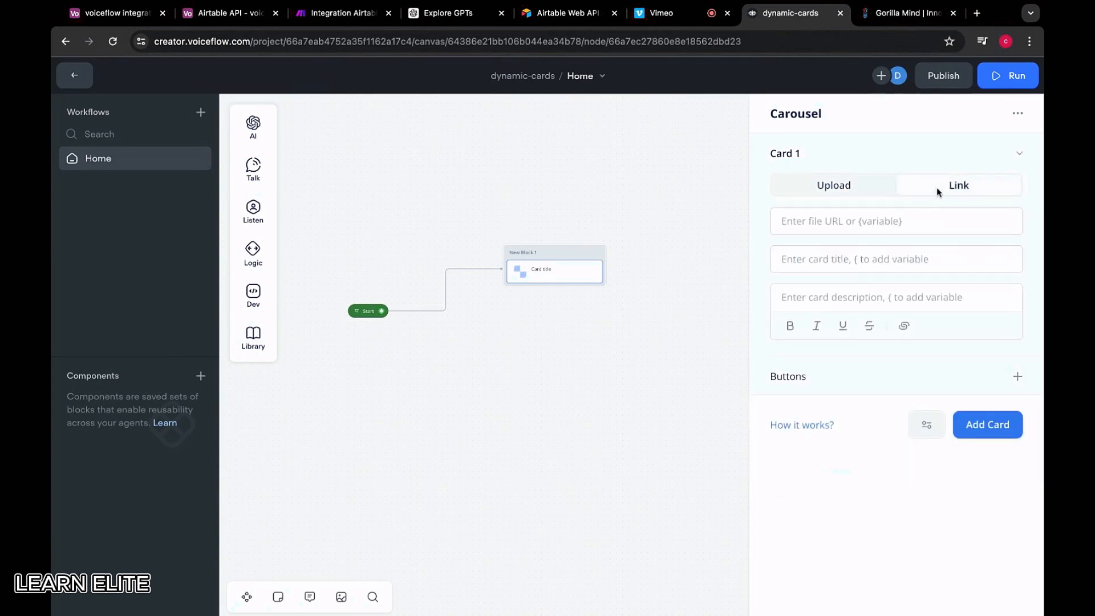
{"action": "left_click", "coordinate": [862, 222]}
{"action": "key", "text": "ctrl+v"}
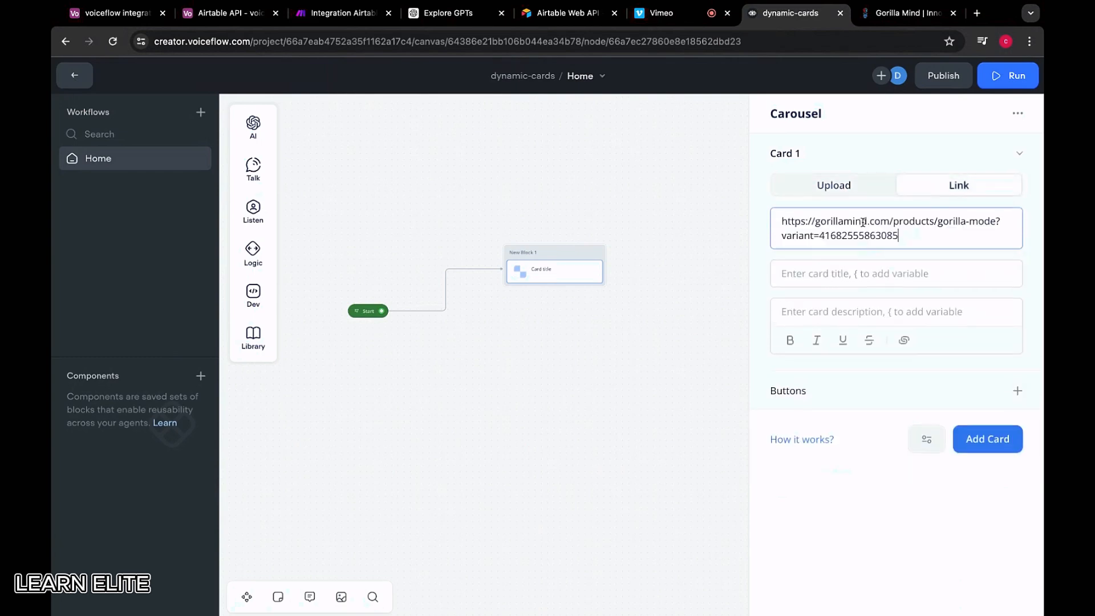
{"action": "left_click", "coordinate": [833, 276]}
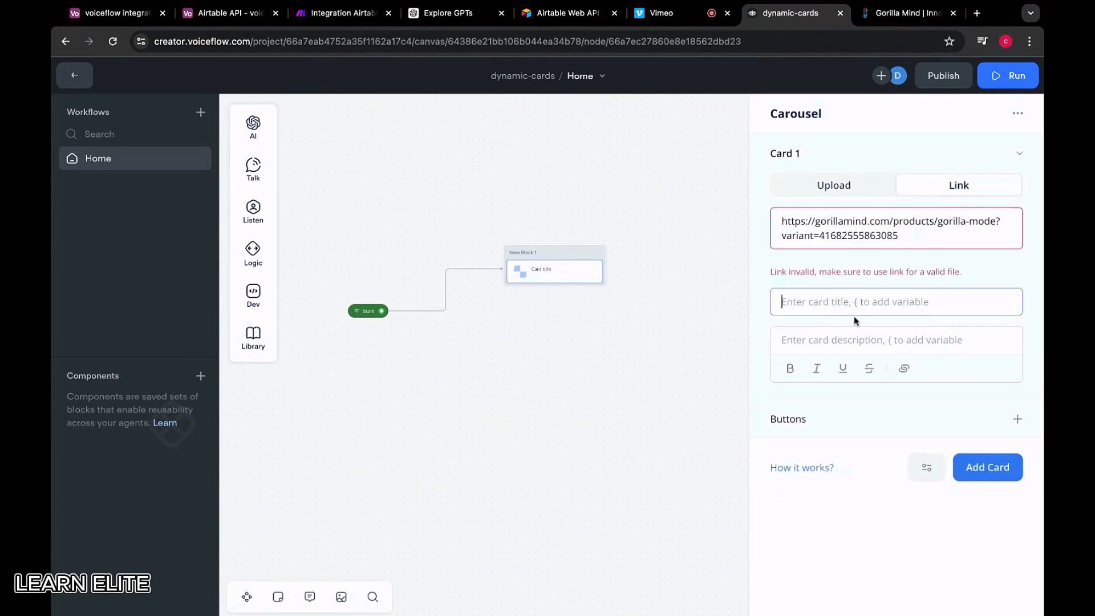
{"action": "left_click", "coordinate": [917, 242]}
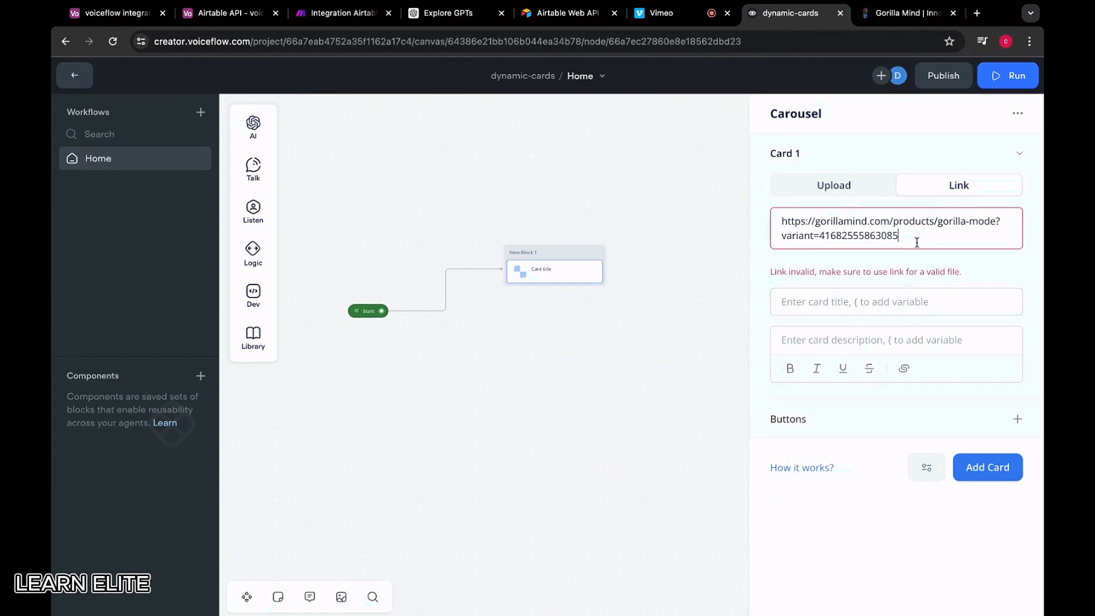
{"action": "left_click", "coordinate": [906, 13]}
{"action": "left_click", "coordinate": [417, 316]}
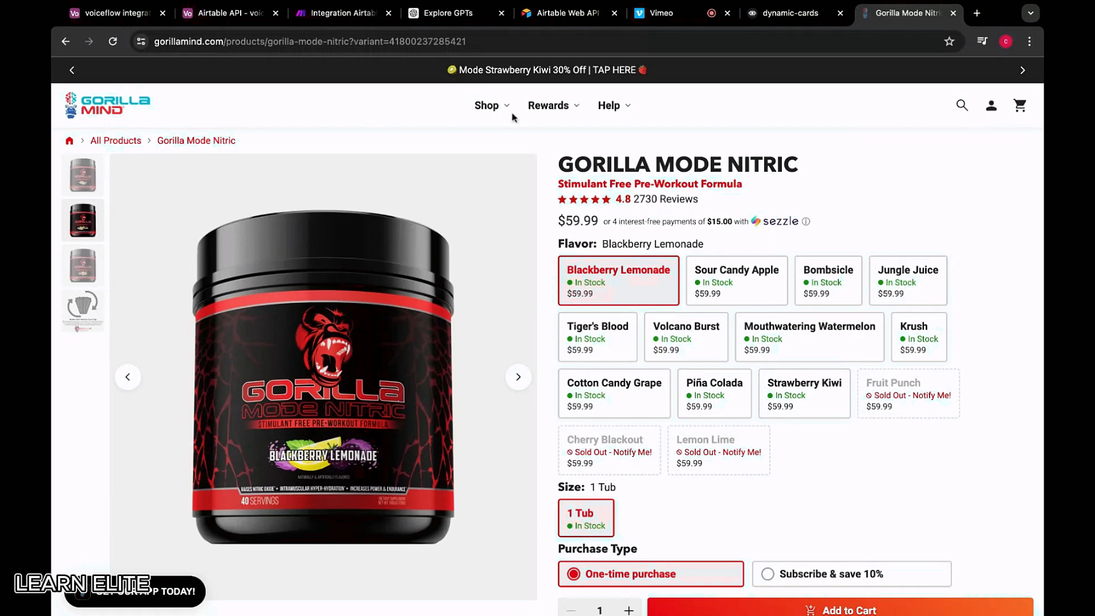
{"action": "left_click", "coordinate": [772, 11]}
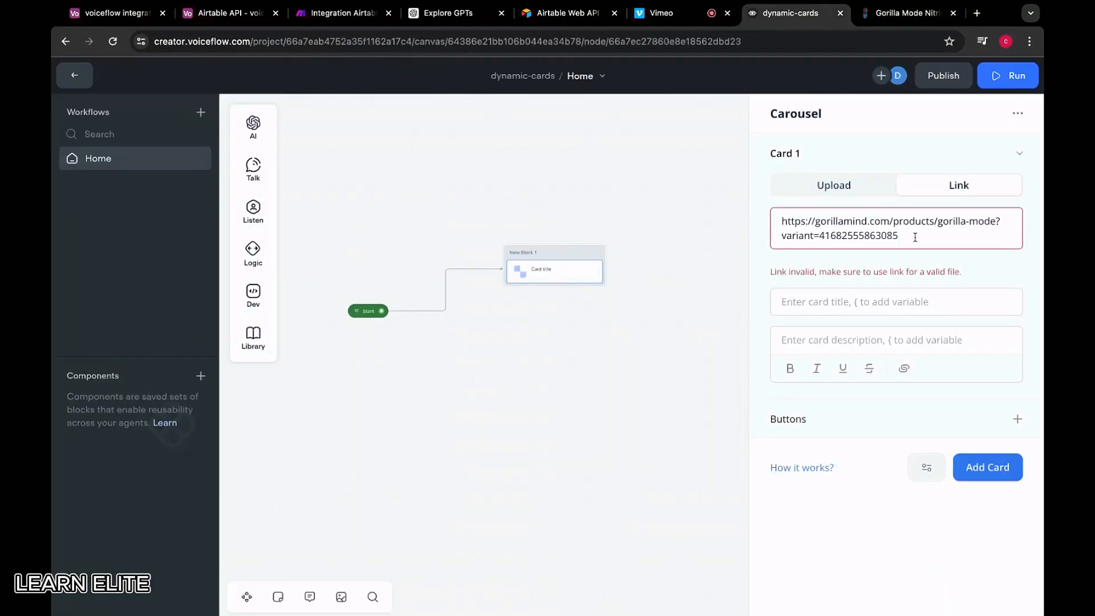
{"action": "key", "text": "ctrl+a"}
{"action": "key", "text": "BackSpace"}
{"action": "key", "text": "ctrl+v"}
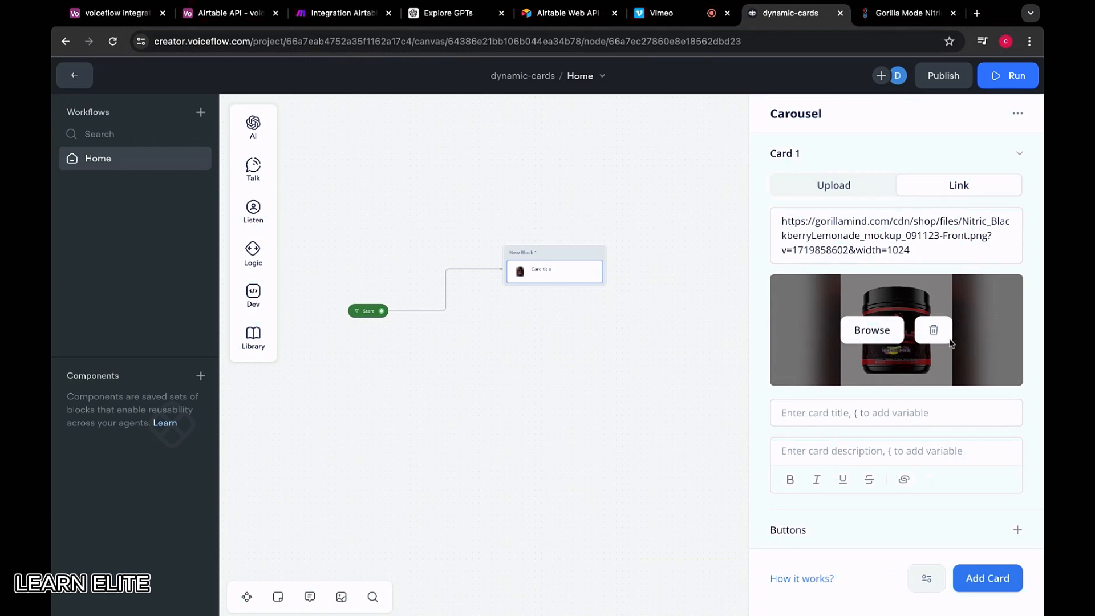
Title the first card GORILLA MODE NITRIC, checking the product page details
{"action": "left_click", "coordinate": [831, 417]}
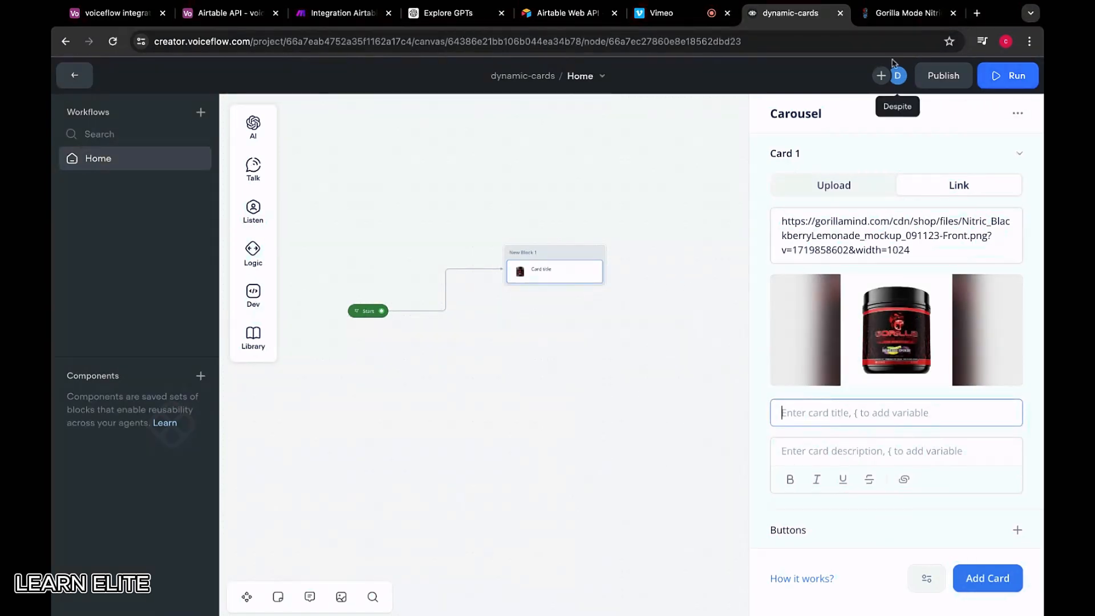
{"action": "left_click", "coordinate": [907, 13]}
{"action": "left_click", "coordinate": [769, 17]}
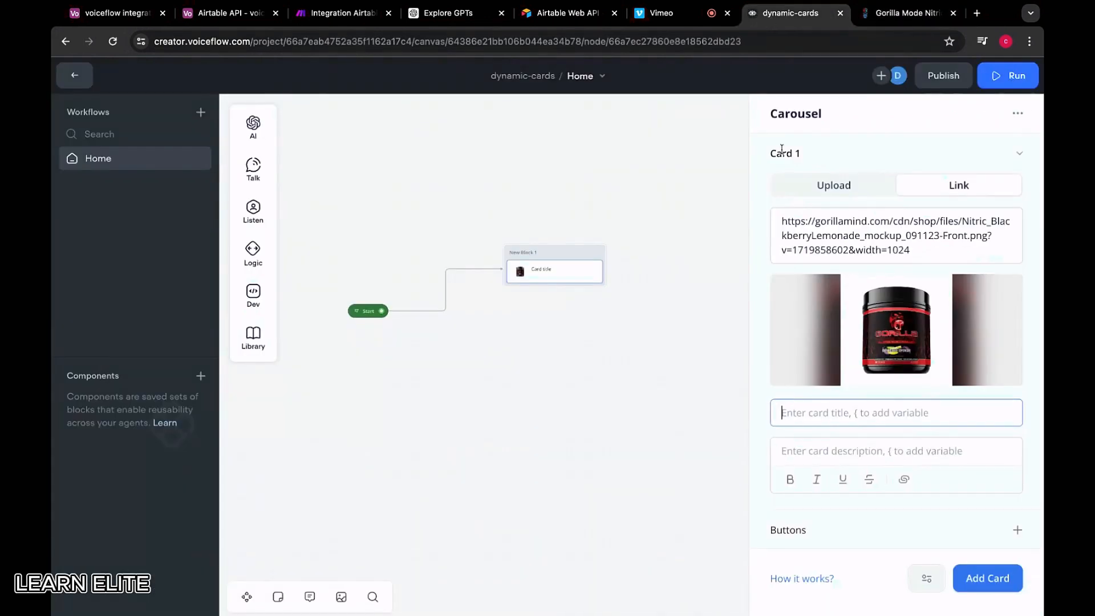
{"action": "type", "text": "GORIL"}
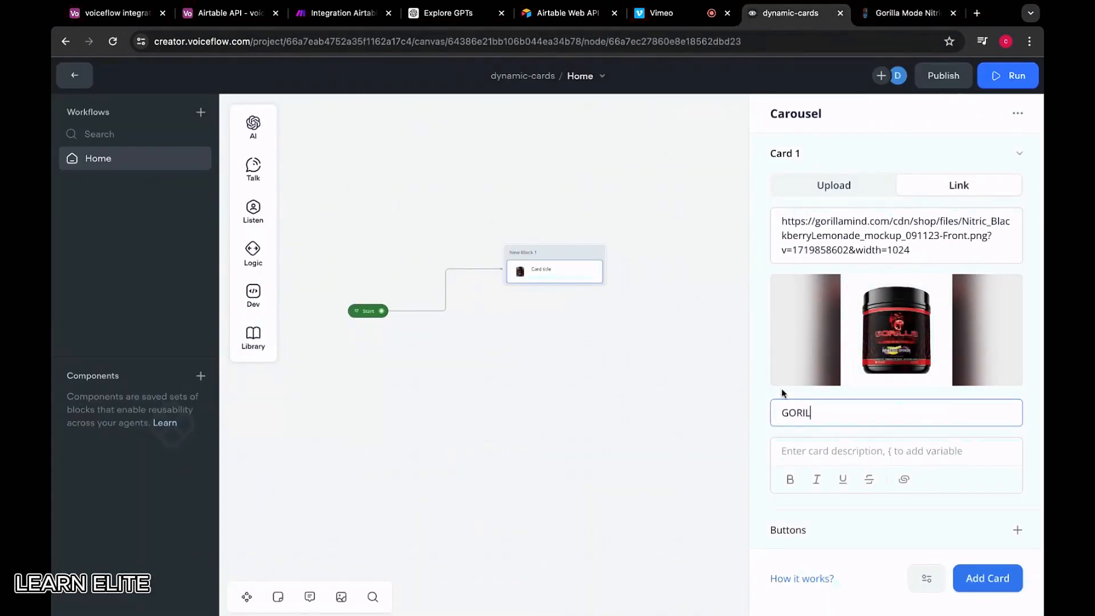
{"action": "type", "text": "LA MODE NITRIC"}
{"action": "left_click", "coordinate": [907, 14]}
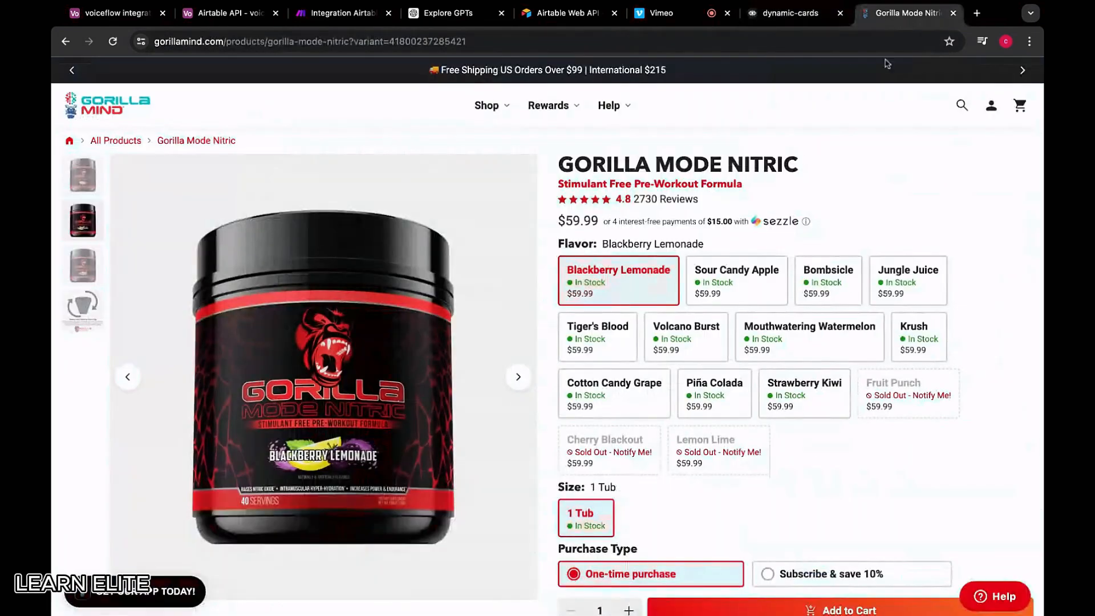
{"action": "scroll", "coordinate": [637, 378], "scroll_direction": "down", "scroll_amount": 2}
{"action": "scroll", "coordinate": [637, 378], "scroll_direction": "down", "scroll_amount": 5}
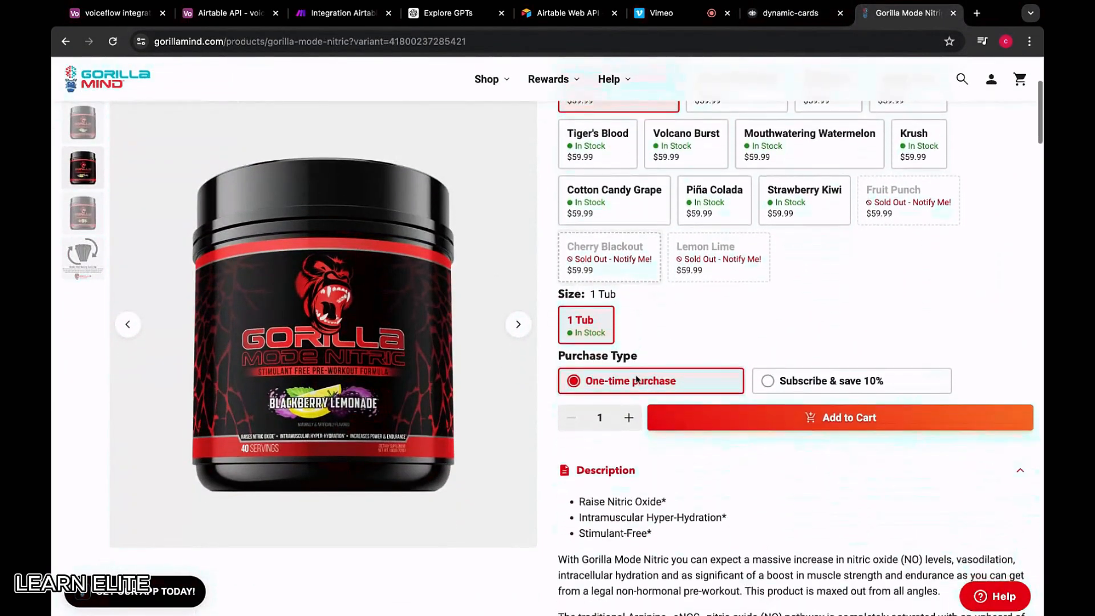
{"action": "scroll", "coordinate": [279, 366], "scroll_direction": "down", "scroll_amount": 2}
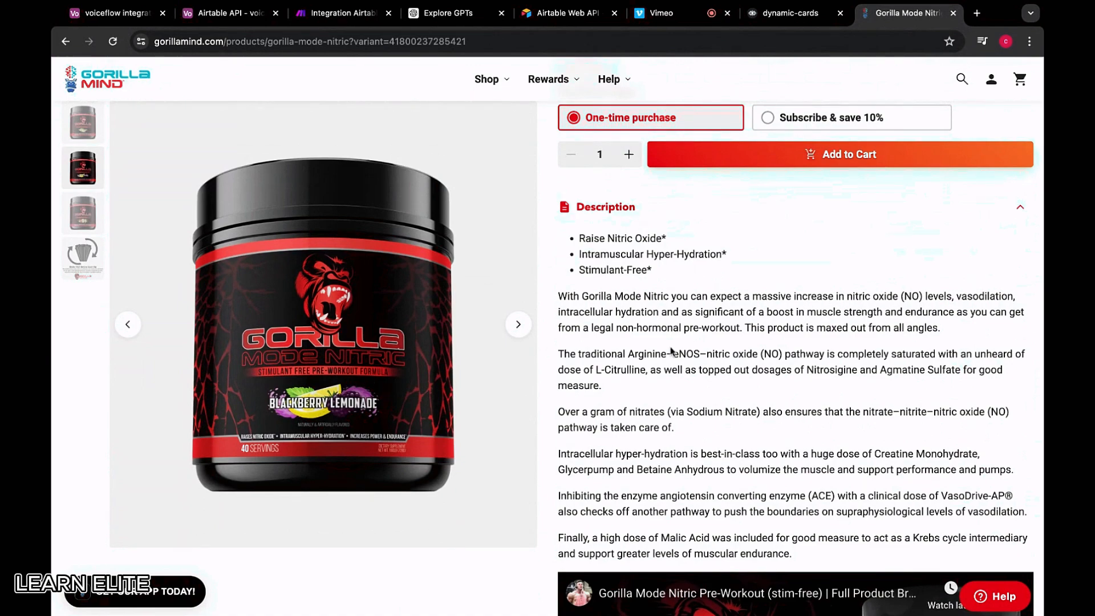
{"action": "scroll", "coordinate": [672, 351], "scroll_direction": "down", "scroll_amount": 2}
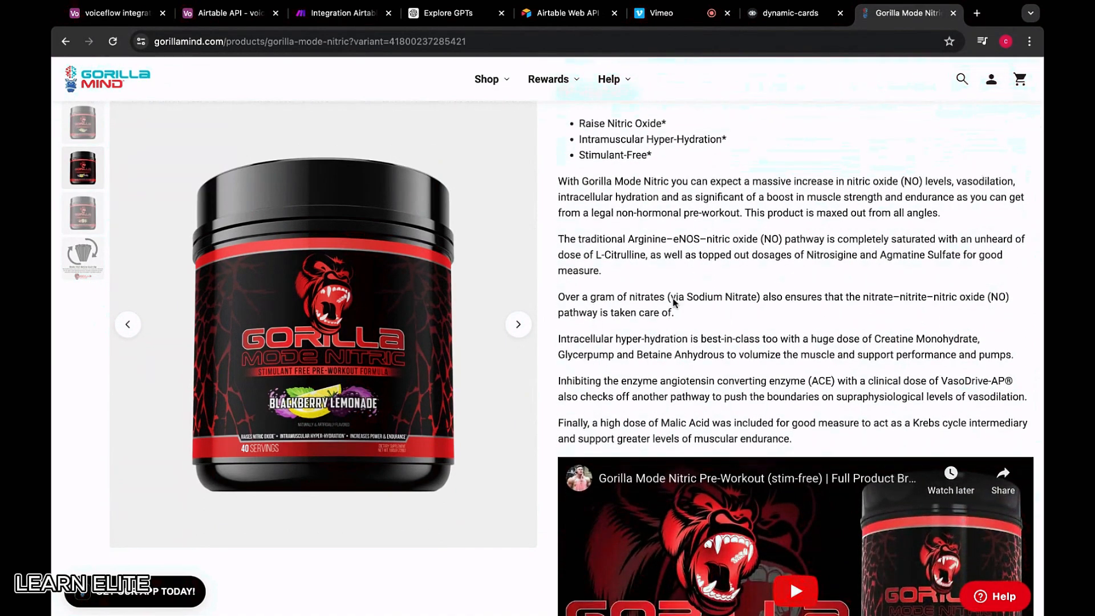
{"action": "scroll", "coordinate": [667, 188], "scroll_direction": "up", "scroll_amount": 10}
{"action": "left_click", "coordinate": [790, 13]}
Describe the card as 'Stimulant free pre-workout Formula' and add a Visit Product button
{"action": "left_click", "coordinate": [824, 482]}
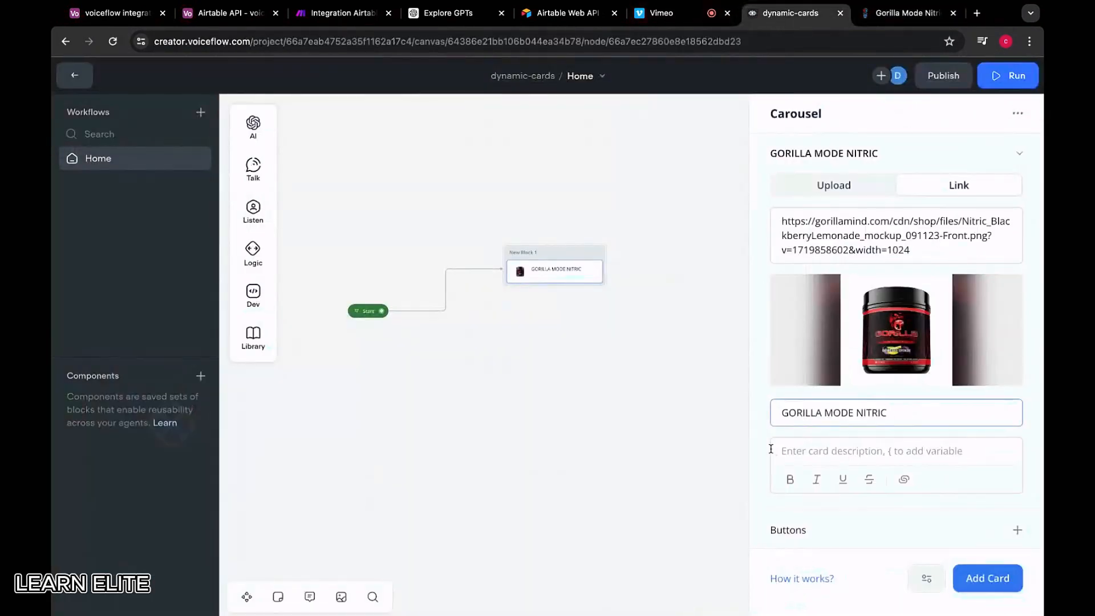
{"action": "type", "text": "Stimulant "}
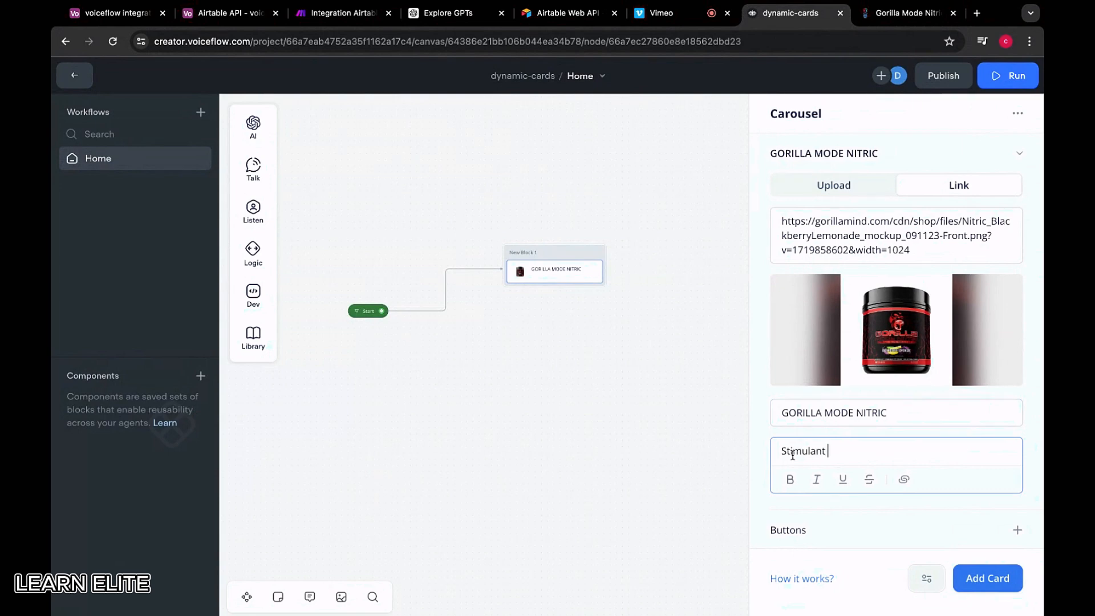
{"action": "type", "text": "free pre-workout Formula"}
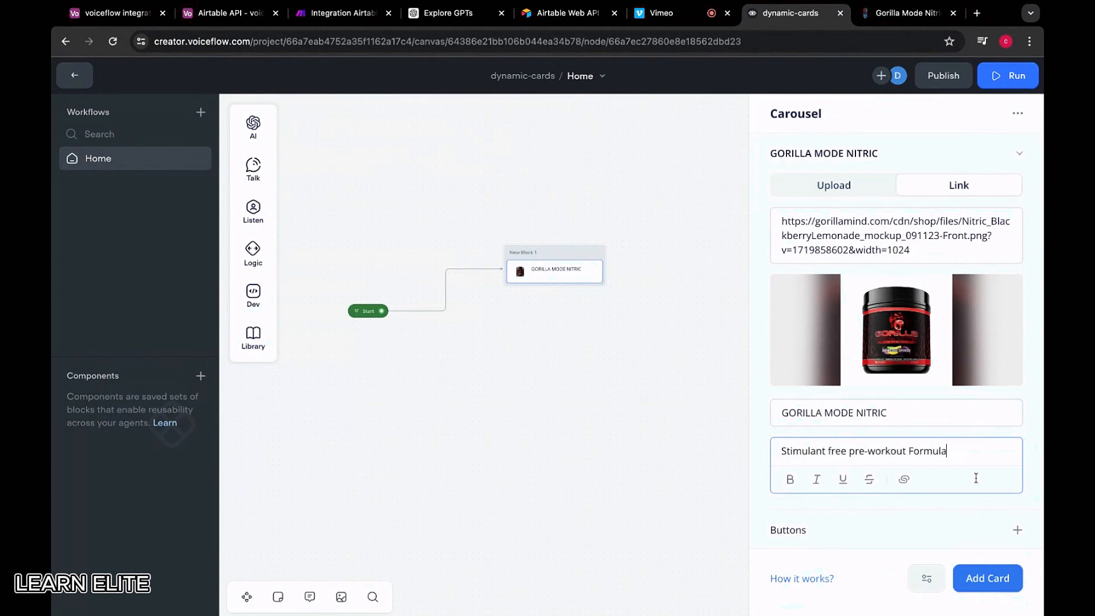
{"action": "left_click", "coordinate": [861, 534]}
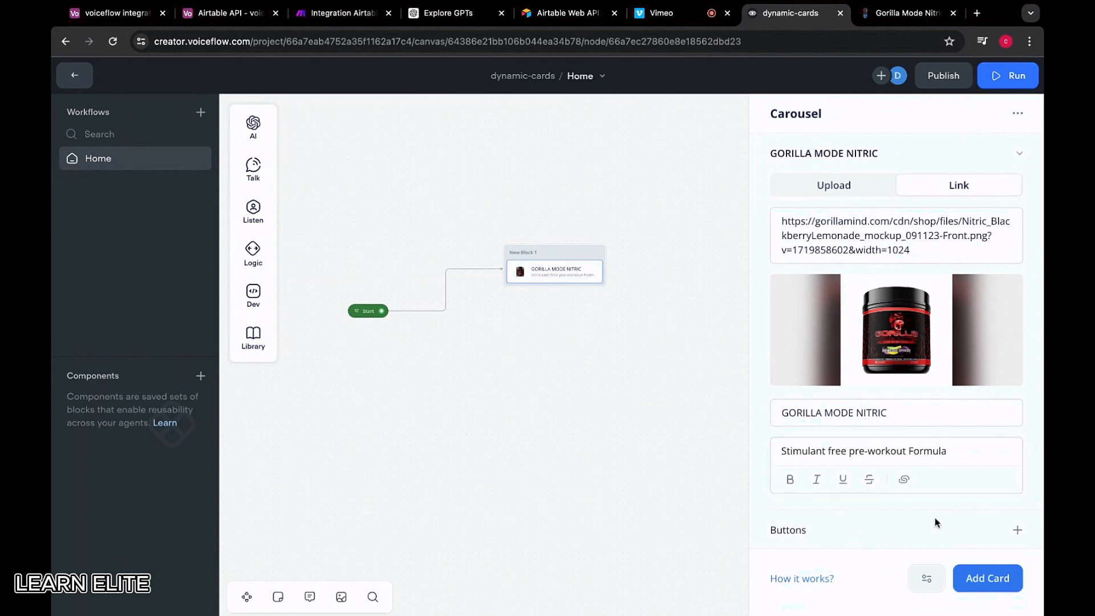
{"action": "left_click", "coordinate": [1015, 531]}
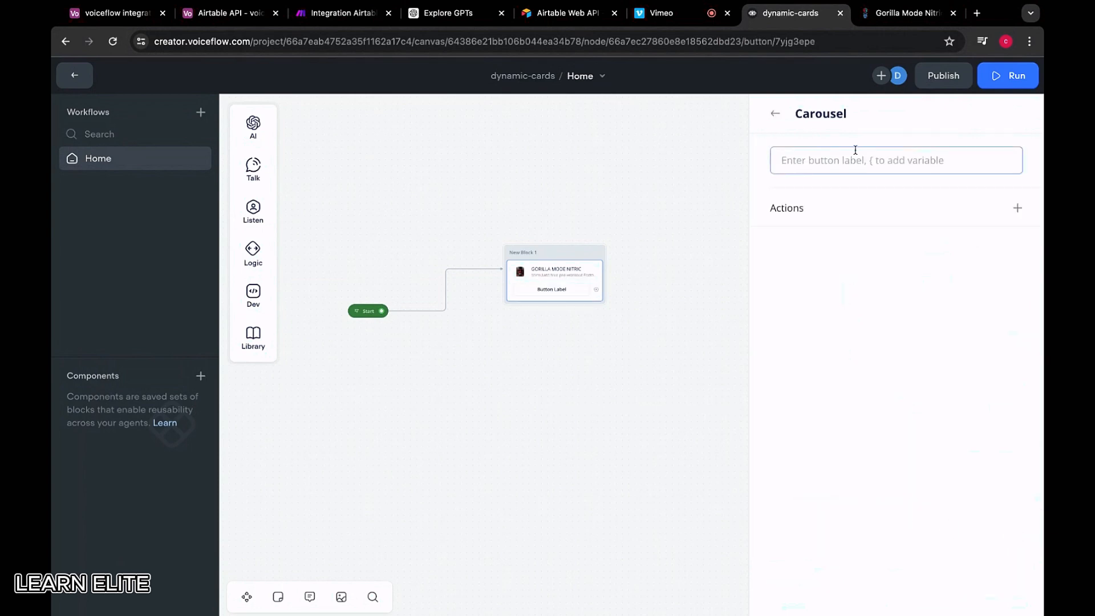
{"action": "type", "text": "Bi"}
{"action": "key", "text": "BackSpace"}
{"action": "type", "text": "Visit Product"}
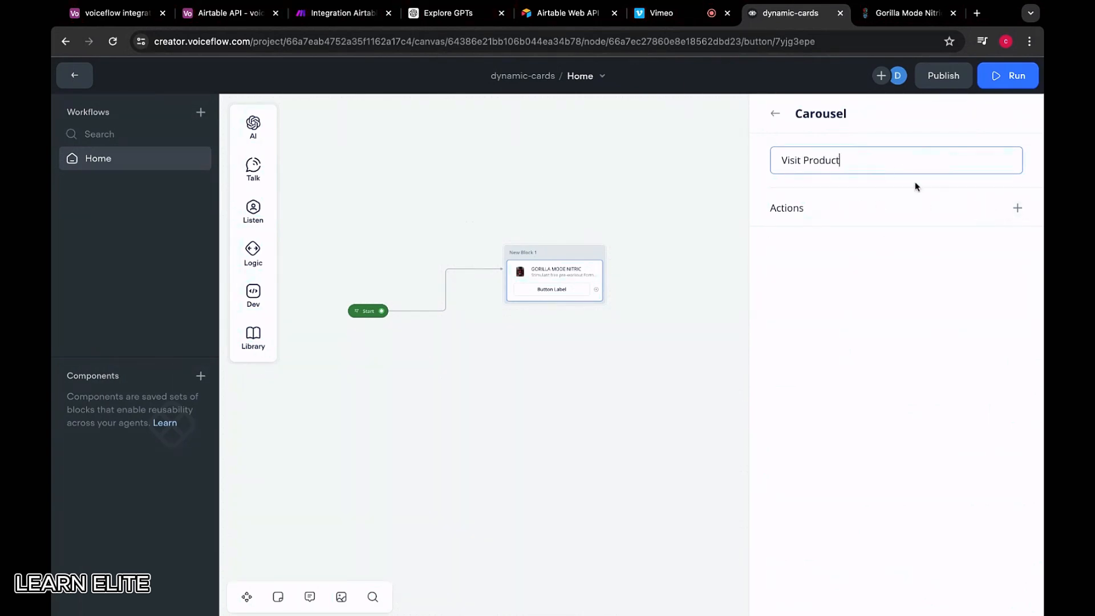
Make the button open the Nitric product page URL, then add an empty Card 2
{"action": "left_click", "coordinate": [1014, 210]}
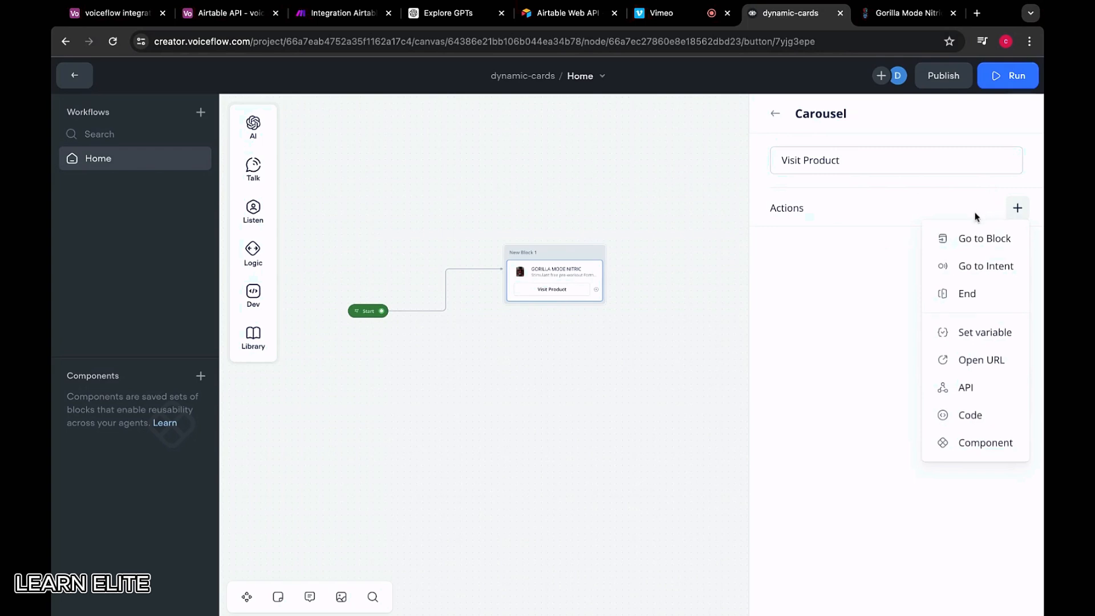
{"action": "left_click", "coordinate": [971, 361]}
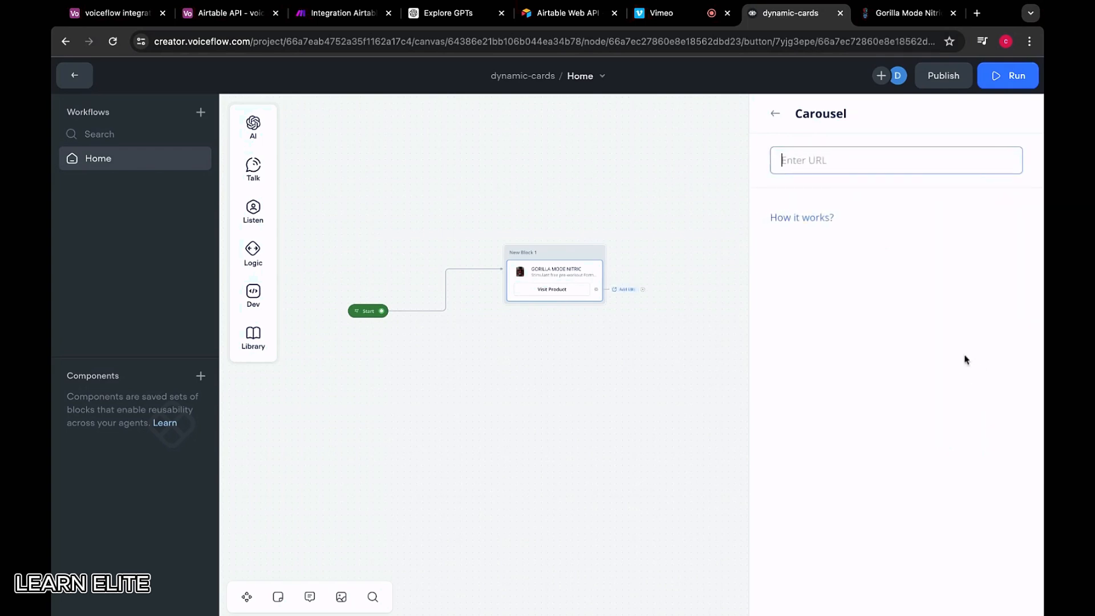
{"action": "left_click", "coordinate": [908, 13]}
{"action": "left_click", "coordinate": [318, 41]}
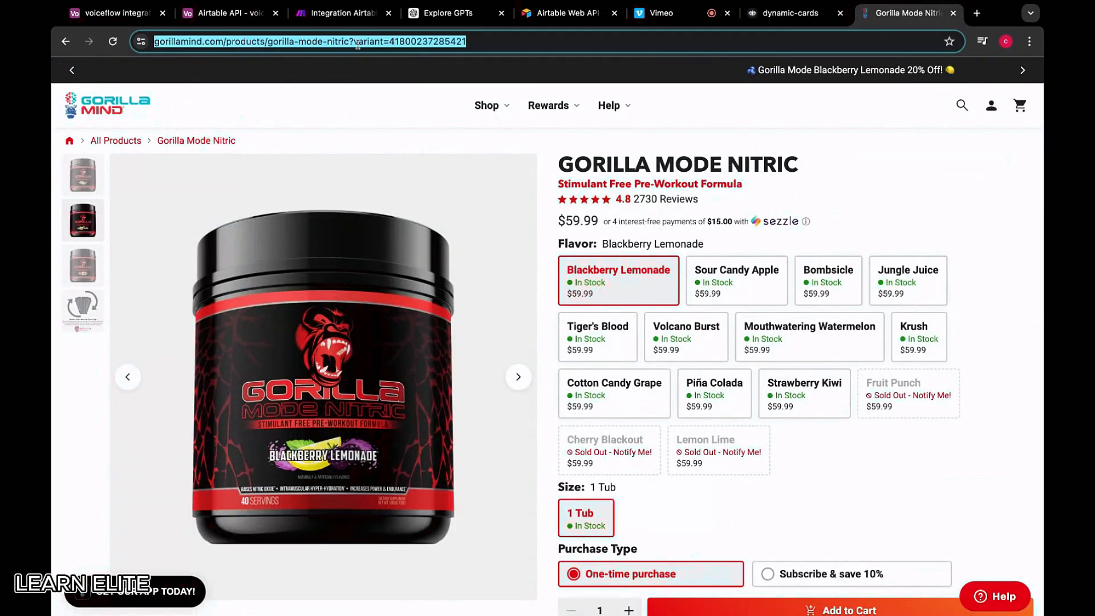
{"action": "left_click", "coordinate": [781, 16]}
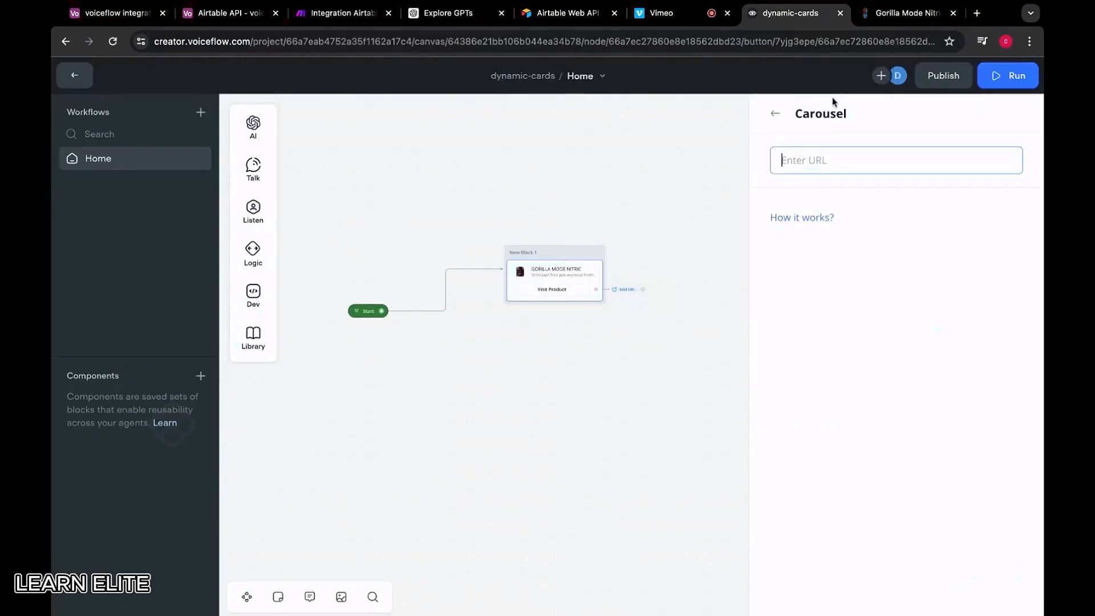
{"action": "key", "text": "ctrl+v"}
{"action": "left_click", "coordinate": [775, 112]}
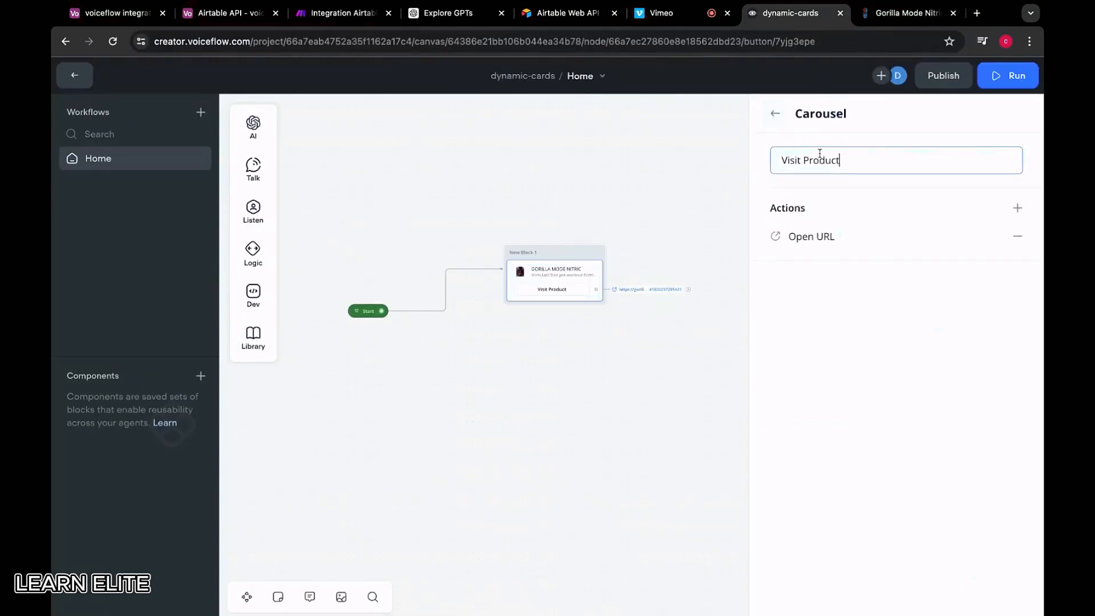
{"action": "left_click", "coordinate": [774, 114]}
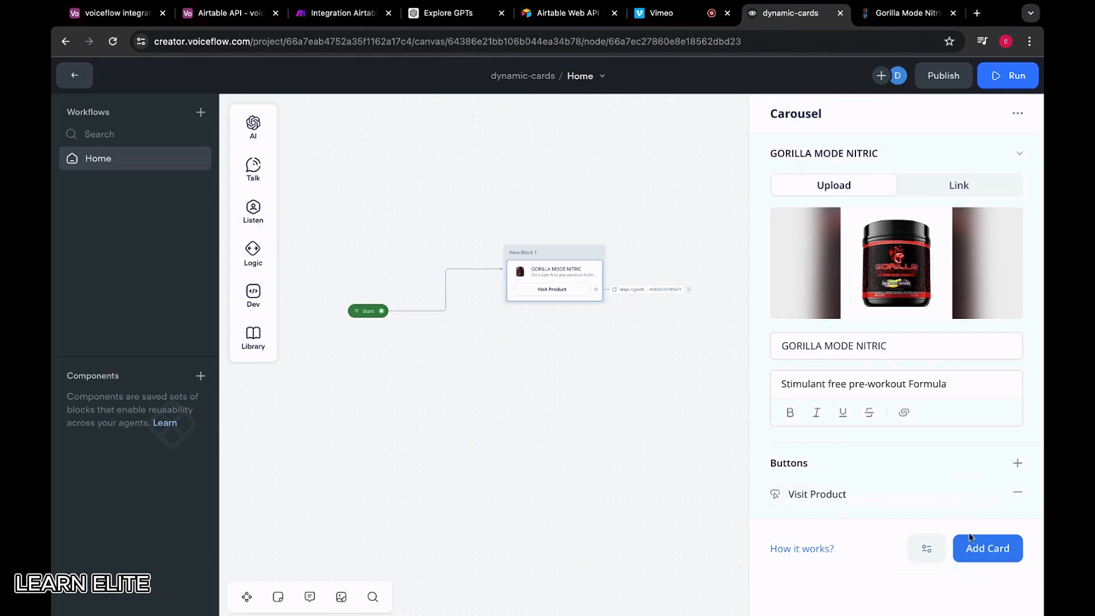
{"action": "left_click", "coordinate": [976, 546]}
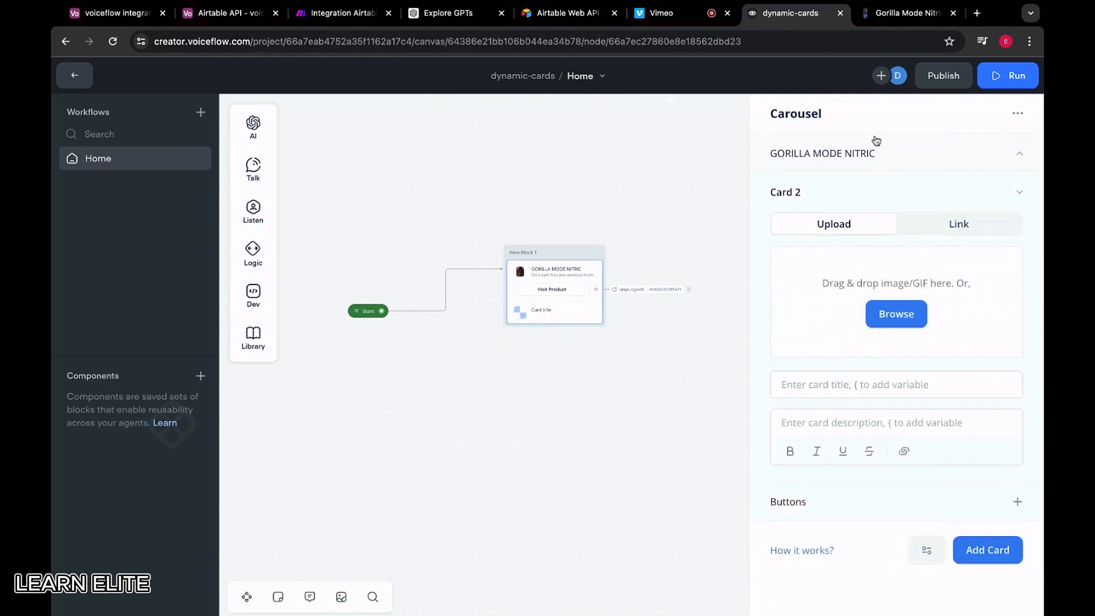
Link the Gorilla Mode Protein tub image to Card 2
{"action": "left_click", "coordinate": [867, 162]}
{"action": "left_click", "coordinate": [952, 155]}
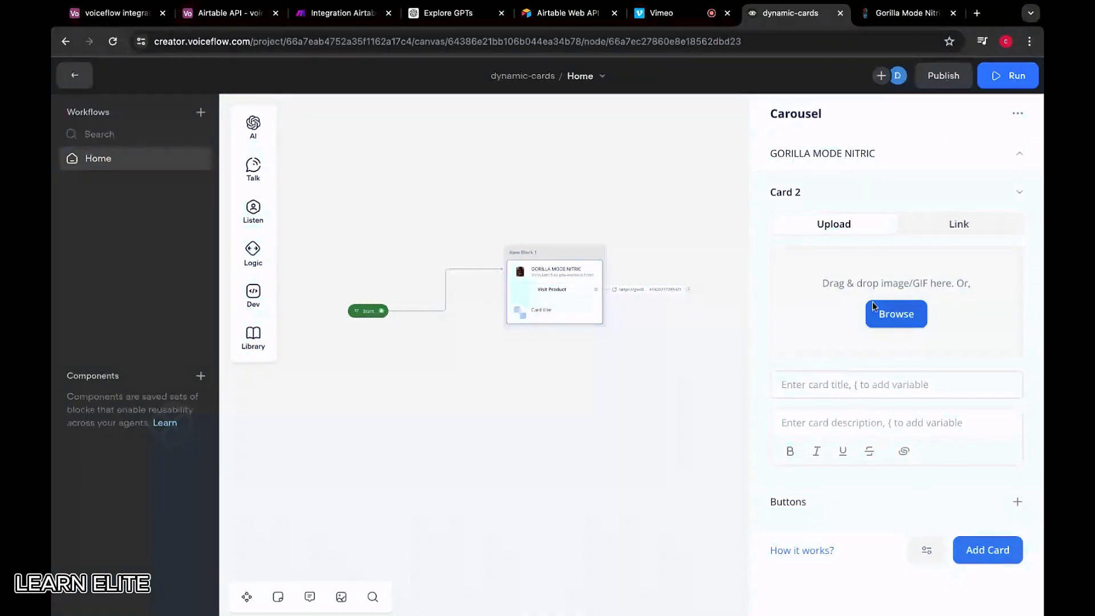
{"action": "left_click", "coordinate": [884, 17]}
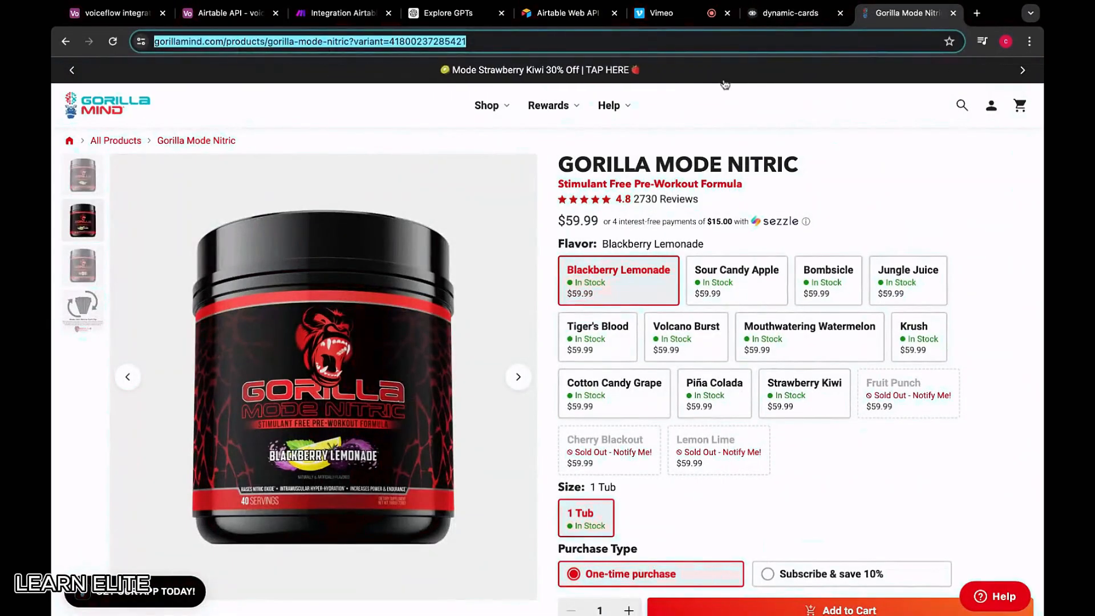
{"action": "left_click", "coordinate": [66, 41]}
{"action": "scroll", "coordinate": [613, 349], "scroll_direction": "down", "scroll_amount": 2}
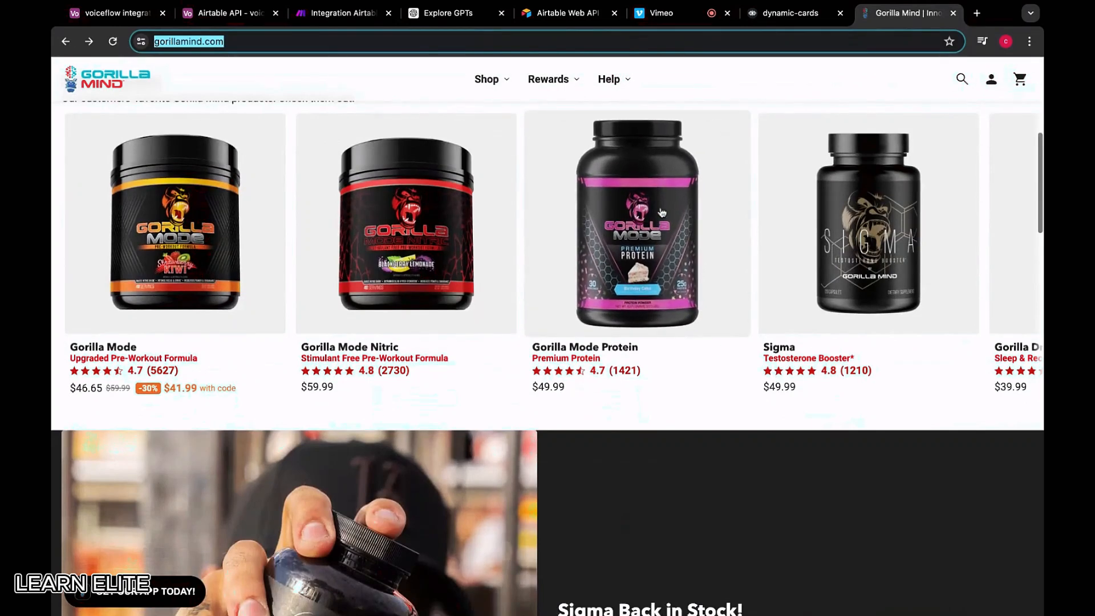
{"action": "left_click", "coordinate": [639, 211]}
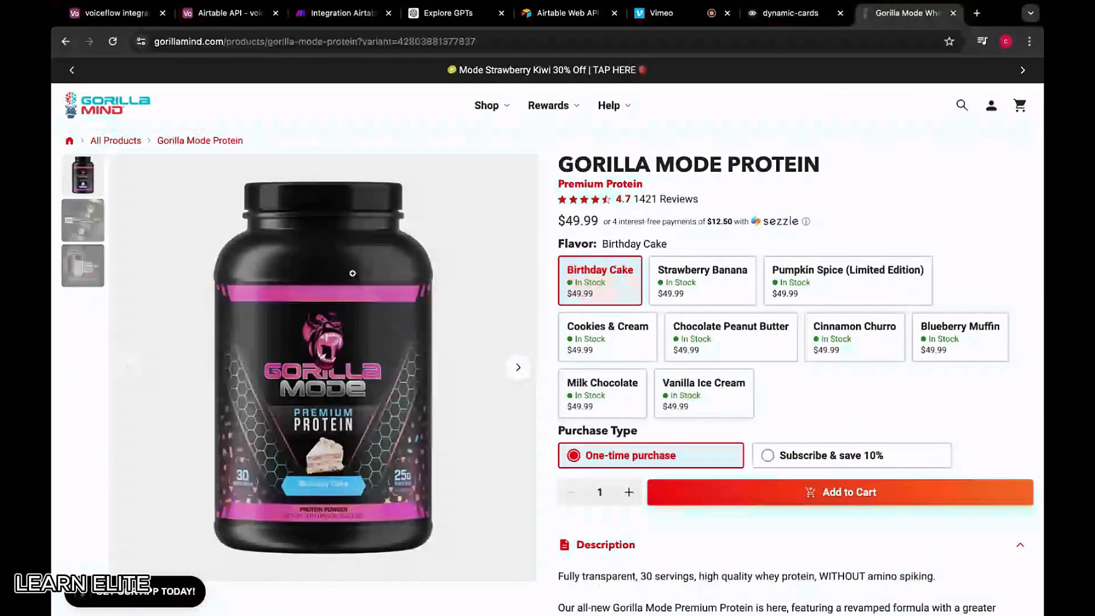
{"action": "left_click", "coordinate": [790, 13]}
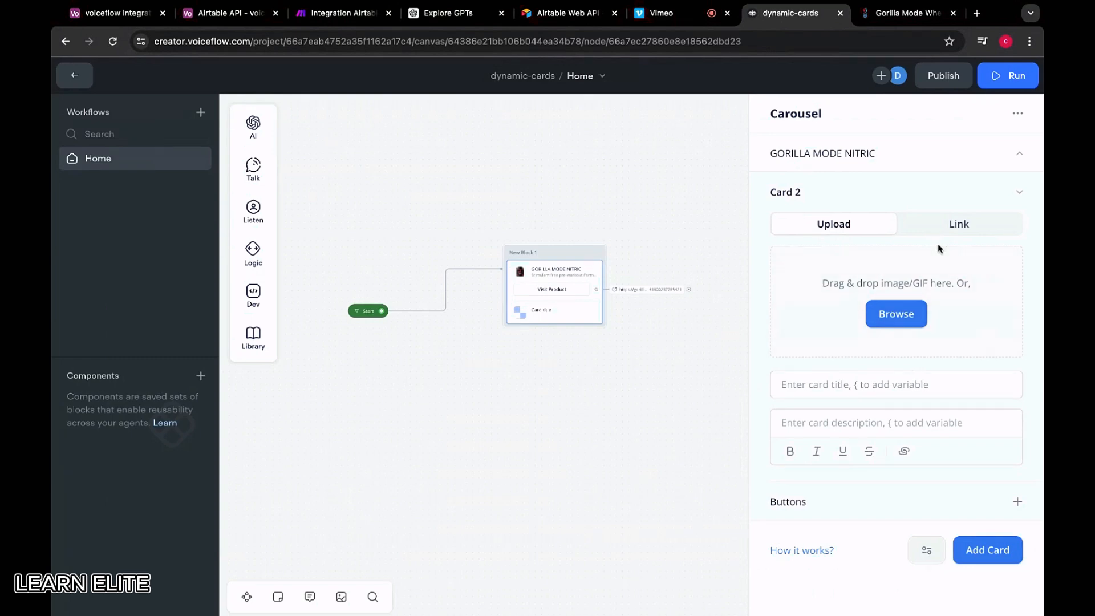
{"action": "left_click", "coordinate": [947, 225]}
{"action": "left_click", "coordinate": [892, 257]}
{"action": "key", "text": "ctrl+v"}
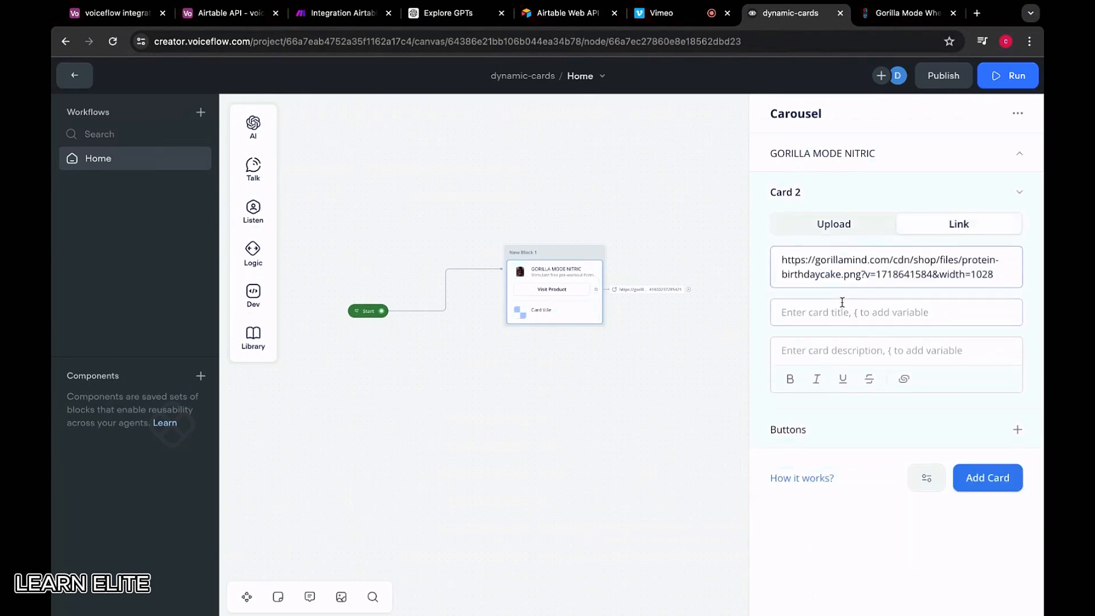
{"action": "left_click", "coordinate": [907, 13]}
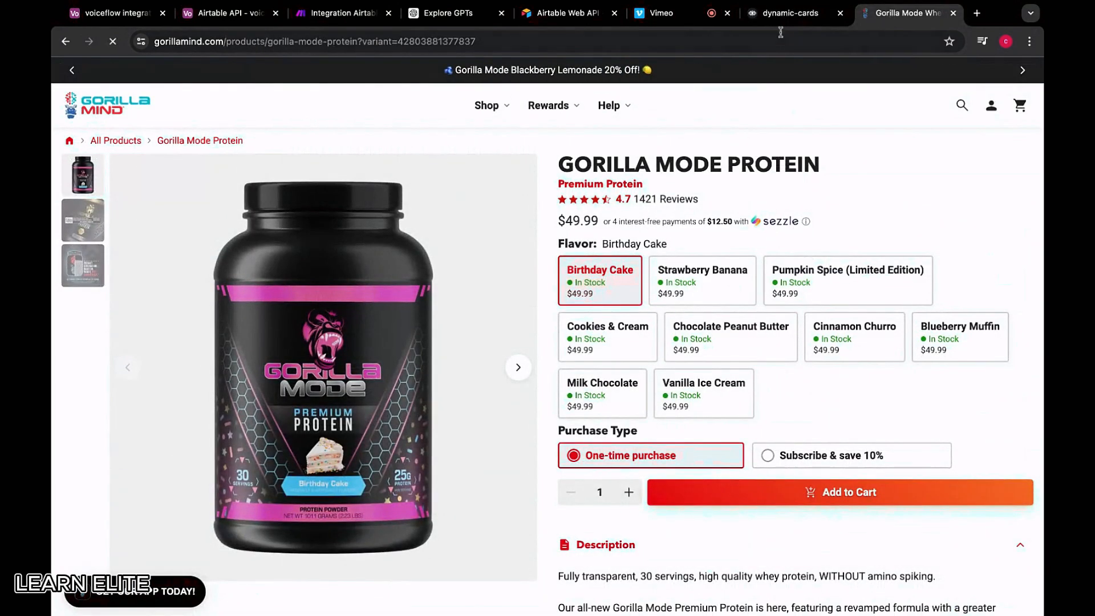
{"action": "scroll", "coordinate": [456, 353], "scroll_direction": "down", "scroll_amount": 1}
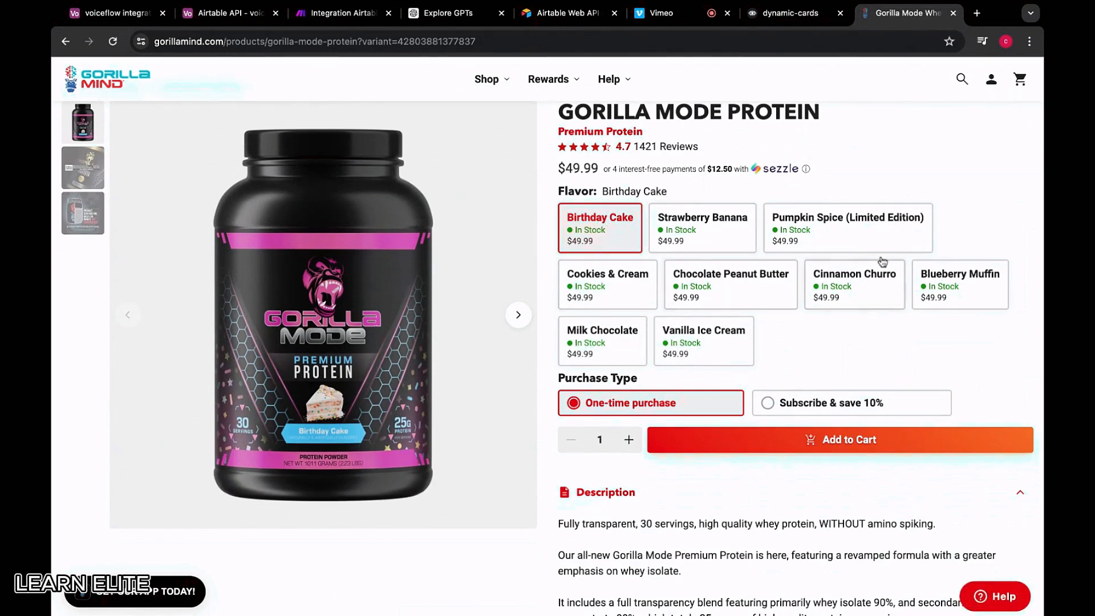
{"action": "left_click", "coordinate": [790, 11]}
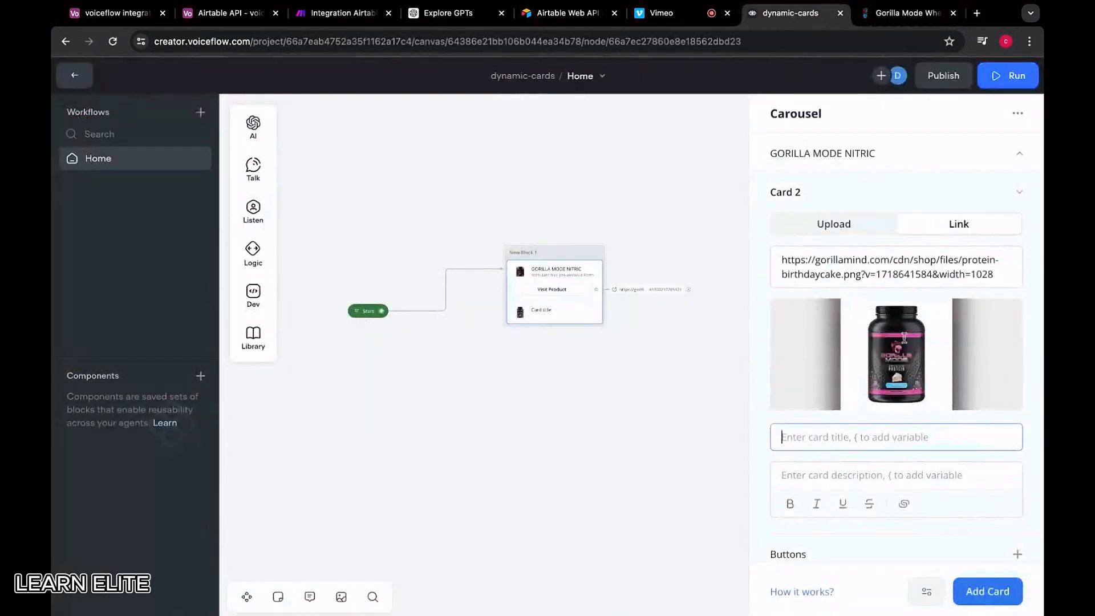
Title Card 2 GORILLA MODE PROTEIN
{"action": "left_click", "coordinate": [843, 451]}
{"action": "type", "text": "GORILLA MODE PROTE"}
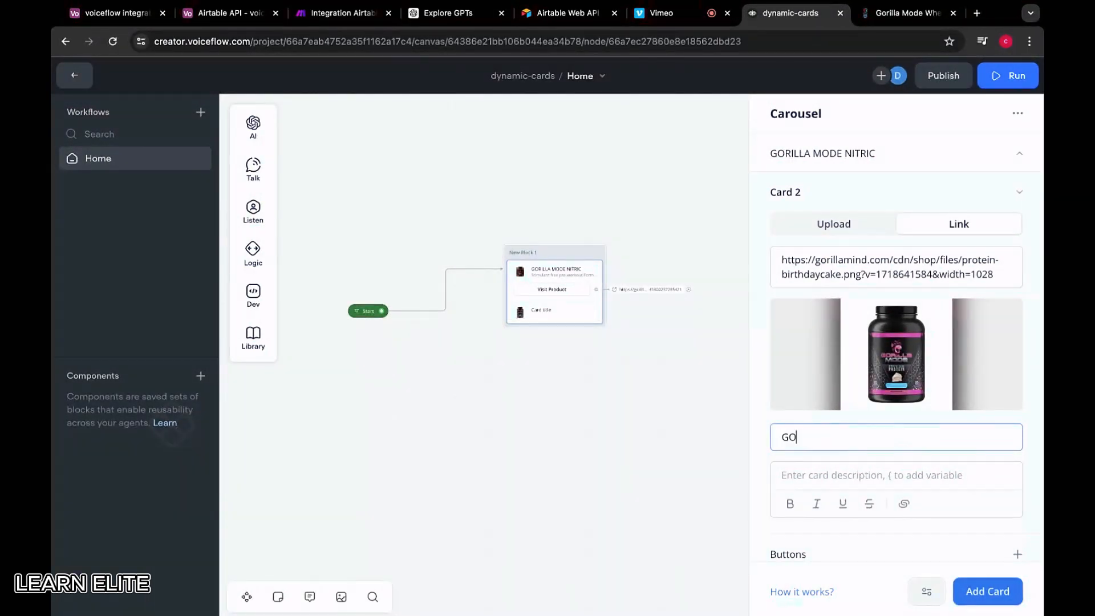
{"action": "type", "text": "IN"}
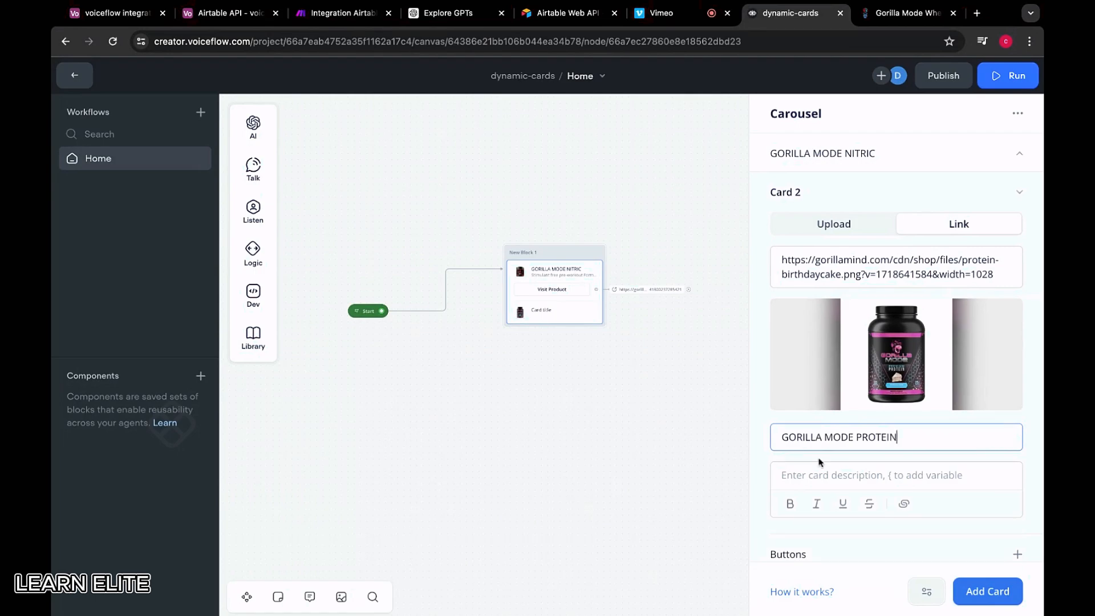
{"action": "left_click", "coordinate": [820, 464]}
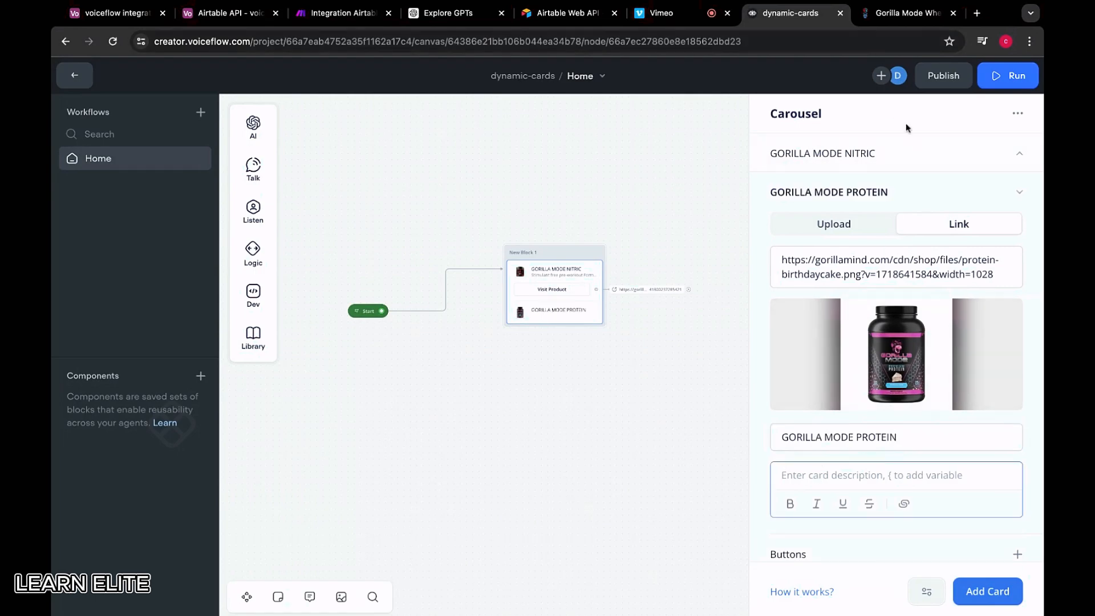
Paste the protein page's first whey protein sentence as Card 2's description
{"action": "left_click", "coordinate": [907, 12]}
{"action": "scroll", "coordinate": [661, 303], "scroll_direction": "down", "scroll_amount": 3}
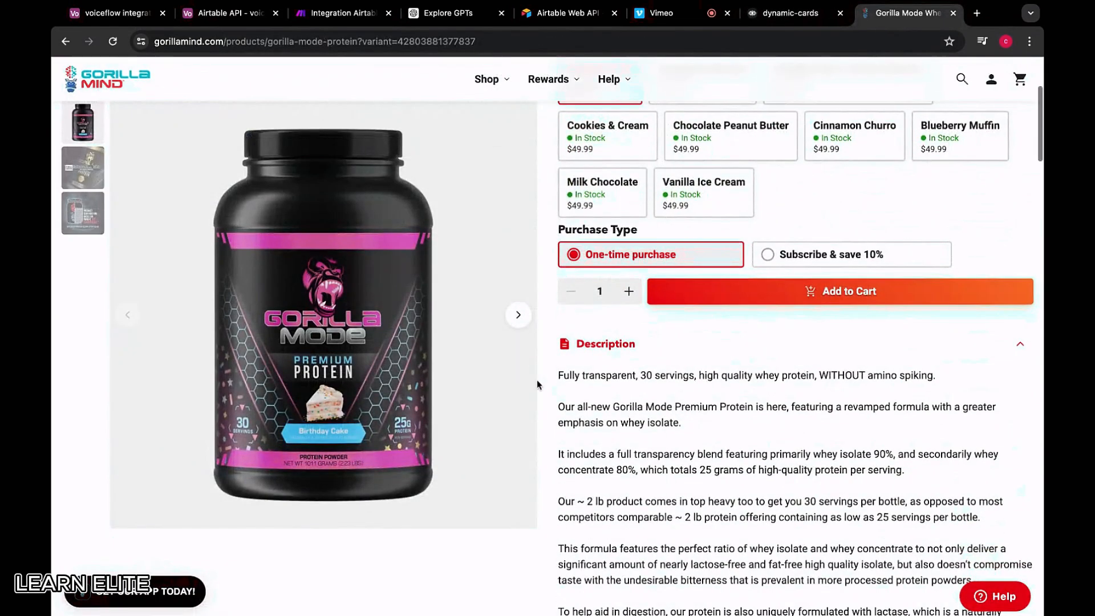
{"action": "left_click_drag", "start_coordinate": [557, 375], "coordinate": [936, 375]}
{"action": "key", "text": "ctrl+c"}
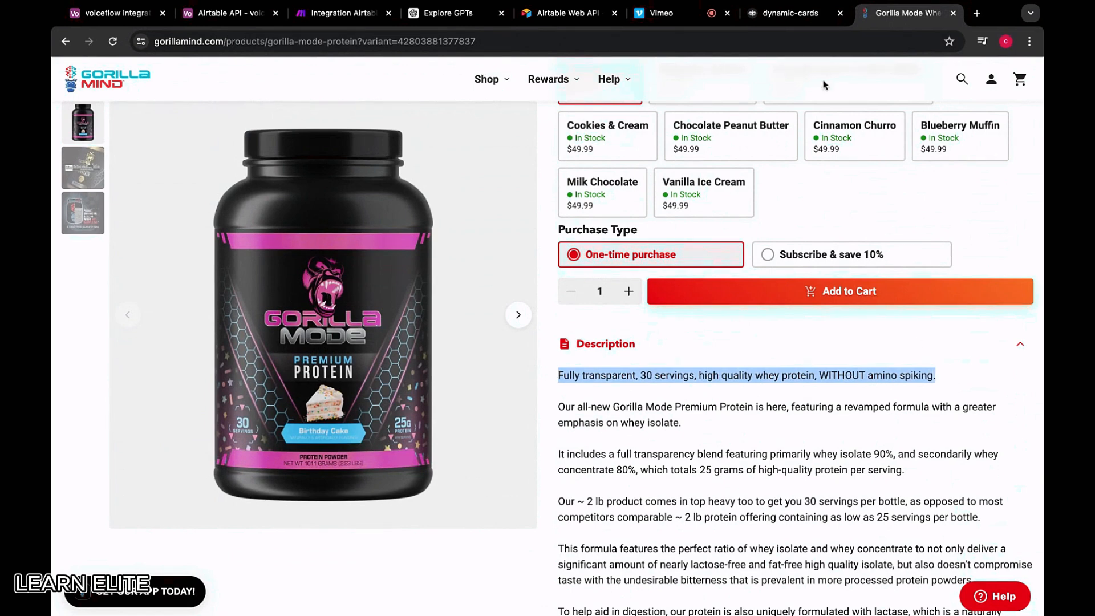
{"action": "left_click", "coordinate": [787, 13]}
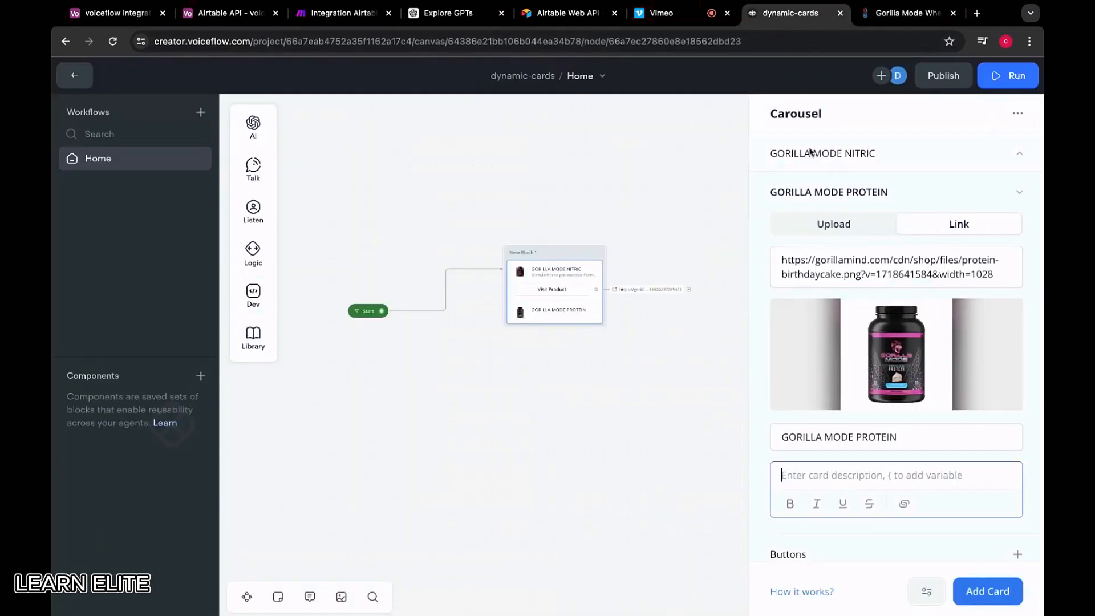
{"action": "left_click", "coordinate": [815, 478]}
{"action": "key", "text": "ctrl+v"}
{"action": "scroll", "coordinate": [816, 331], "scroll_direction": "down", "scroll_amount": 1}
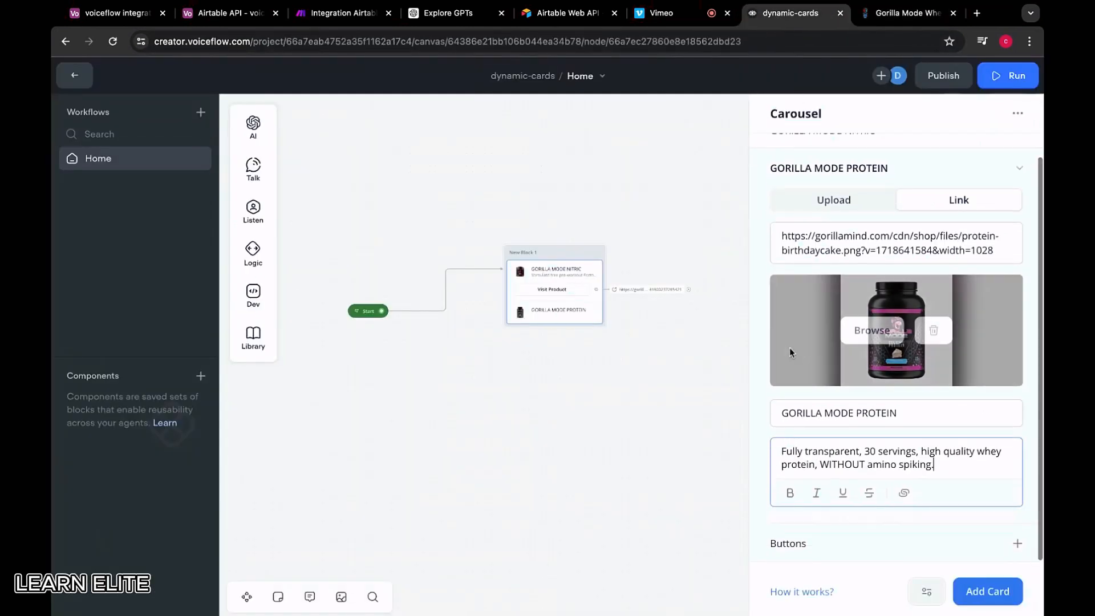
{"action": "left_click", "coordinate": [1015, 544]}
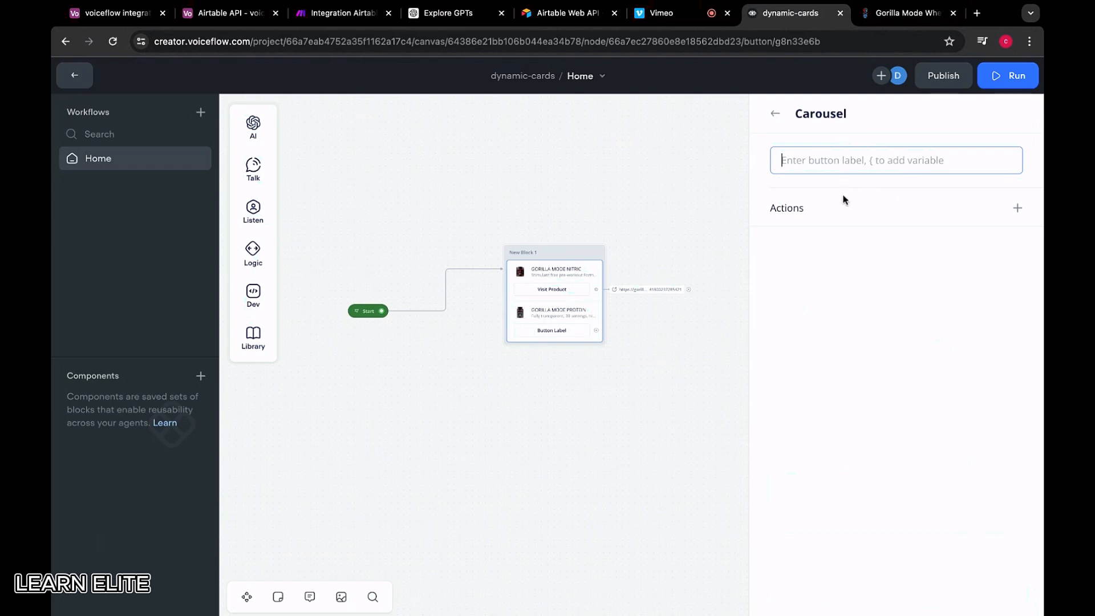
Label Card 2's button Visit Product and give it an Open URL action
{"action": "type", "text": "B"}
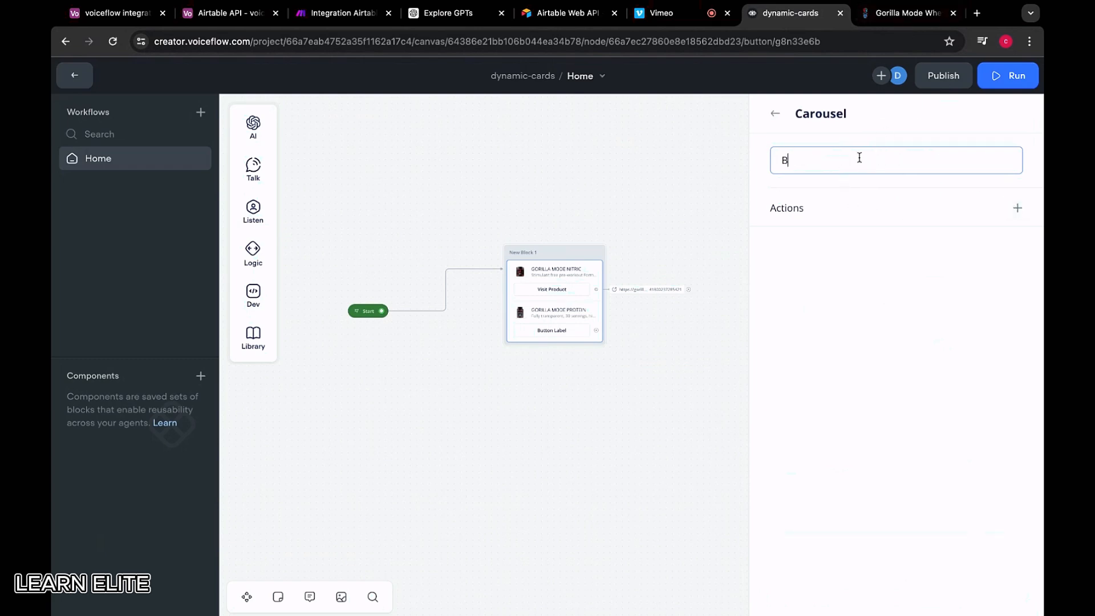
{"action": "type", "text": "ut"}
{"action": "key", "text": "BackSpace"}
{"action": "key", "text": "BackSpace"}
{"action": "key", "text": "BackSpace"}
{"action": "type", "text": "Visit Product"}
{"action": "left_click", "coordinate": [1018, 207]}
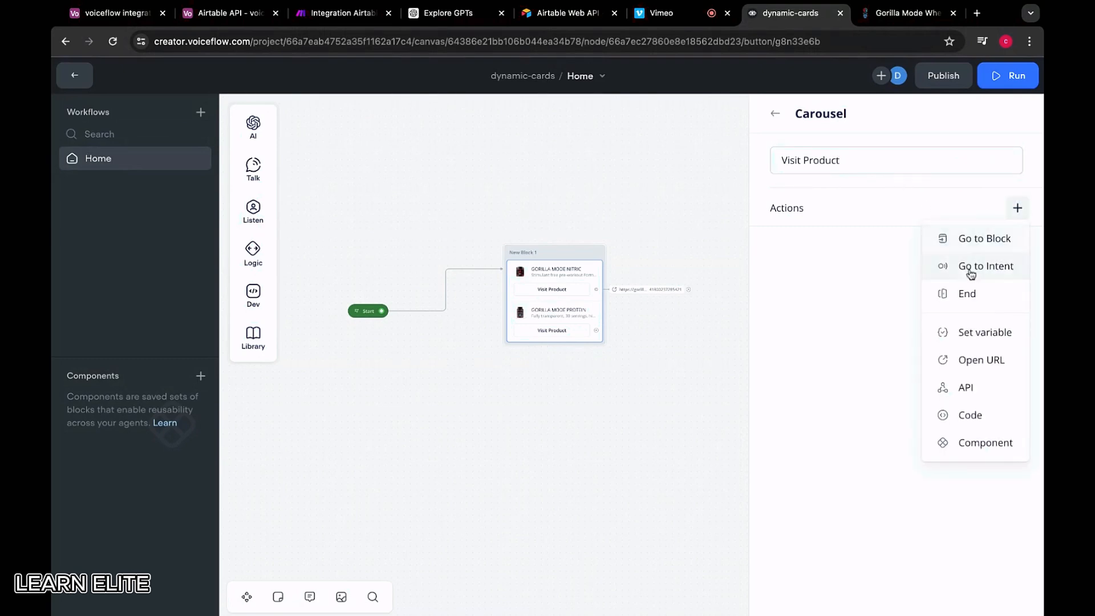
{"action": "left_click", "coordinate": [843, 206]}
{"action": "left_click", "coordinate": [1017, 208]}
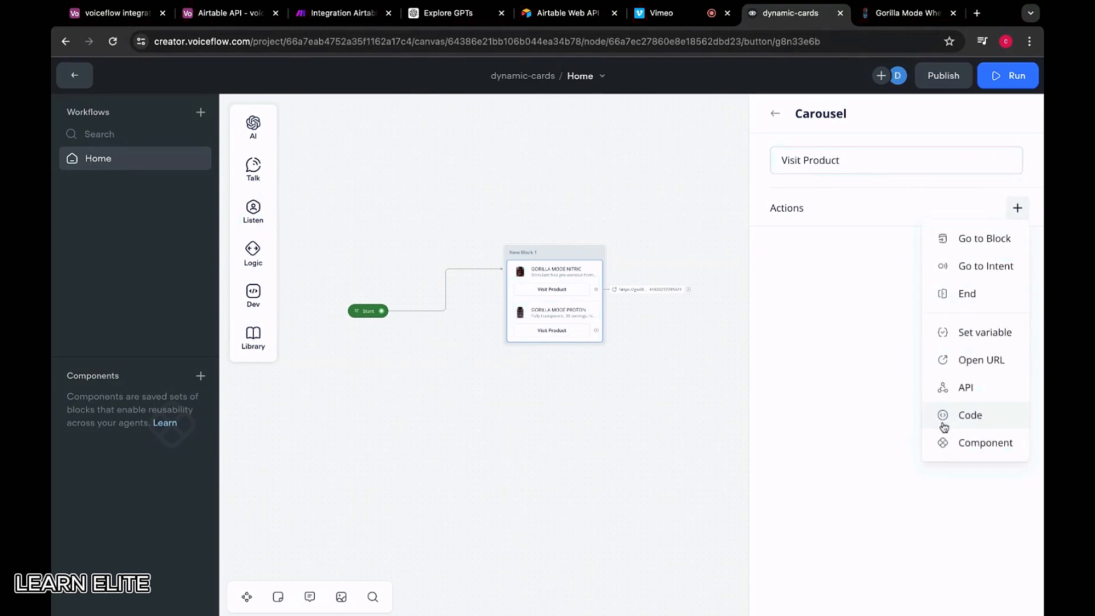
{"action": "left_click", "coordinate": [962, 358]}
Set the button's link to the Gorilla Mode Protein page URL and close the editor
{"action": "left_click", "coordinate": [908, 13]}
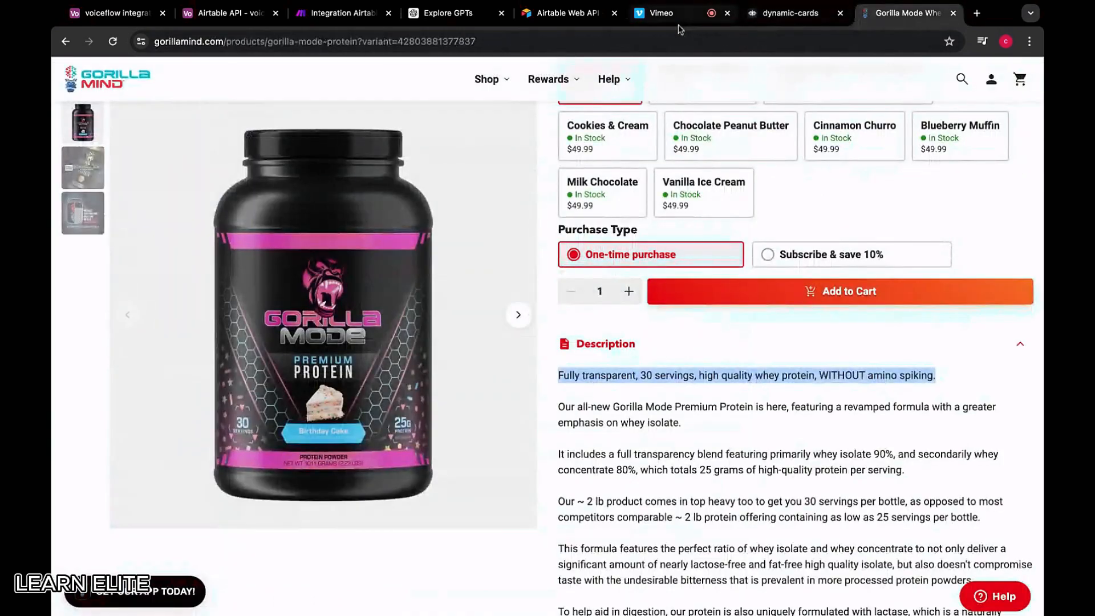
{"action": "left_click", "coordinate": [678, 17]}
{"action": "left_click", "coordinate": [908, 13]}
{"action": "left_click", "coordinate": [708, 41]}
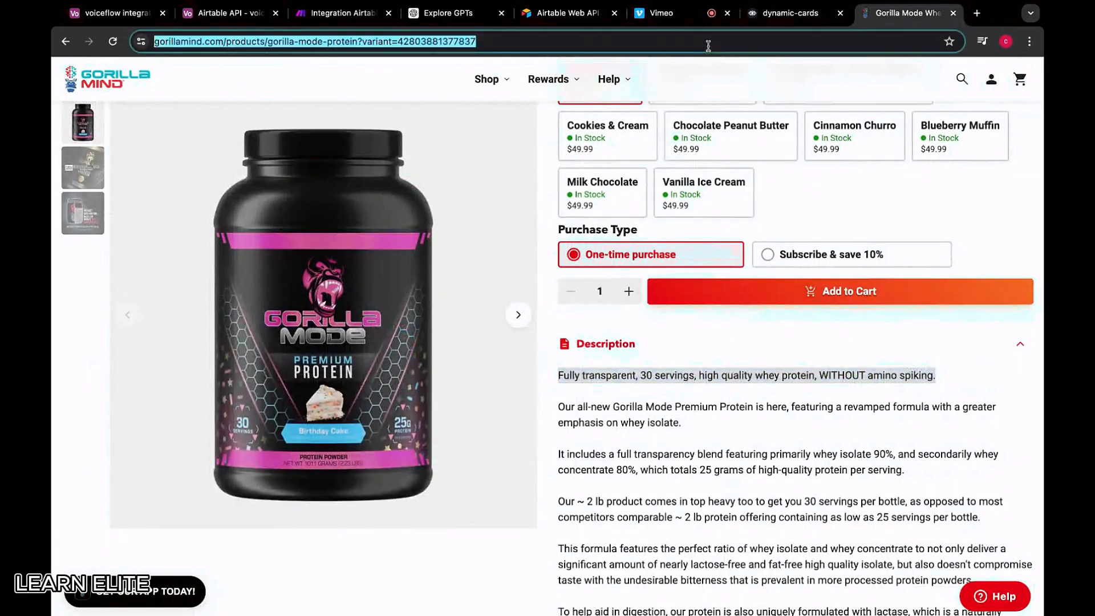
{"action": "key", "text": "ctrl+c"}
{"action": "left_click", "coordinate": [791, 12]}
{"action": "key", "text": "ctrl+v"}
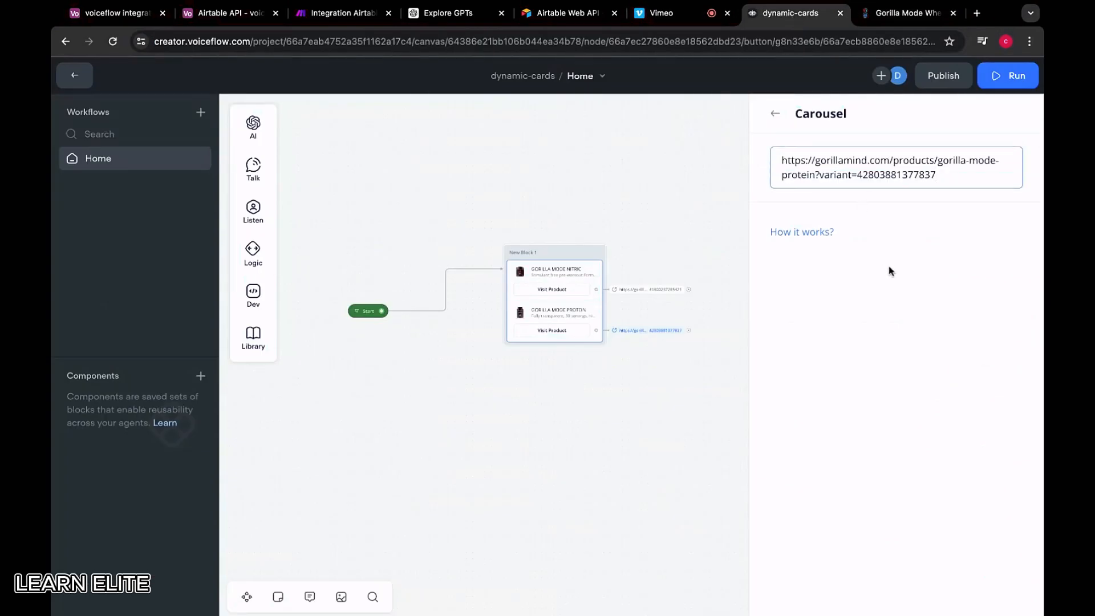
{"action": "left_click", "coordinate": [892, 271]}
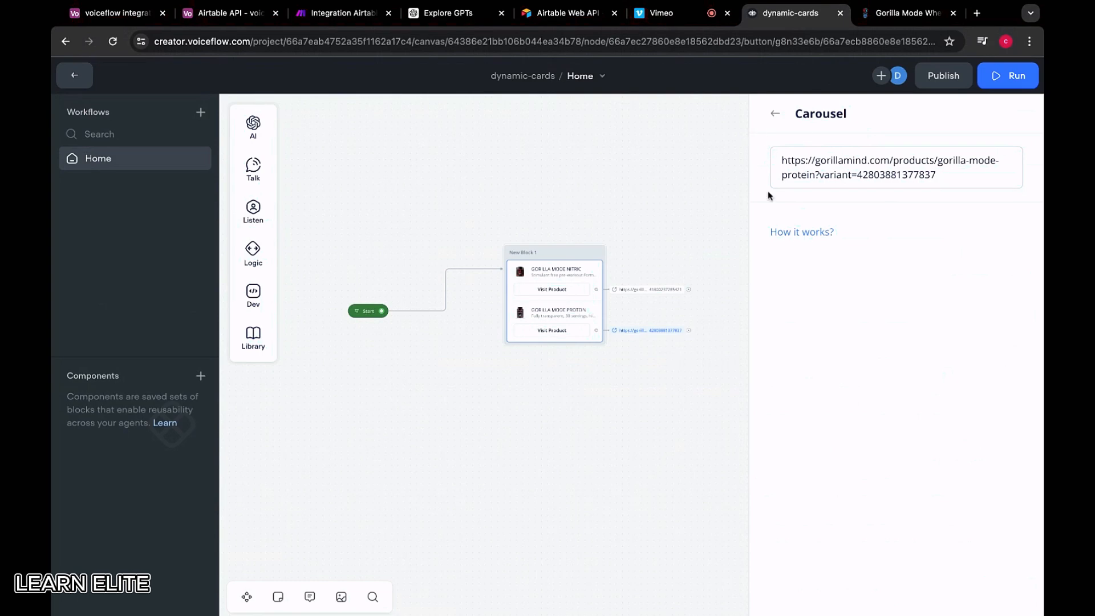
{"action": "left_click", "coordinate": [775, 113]}
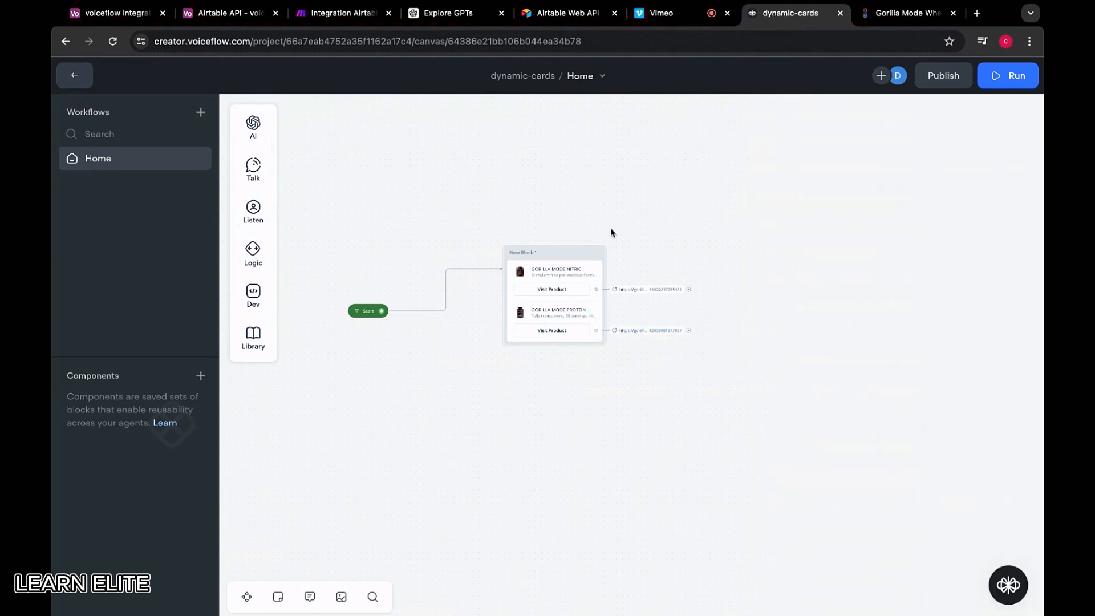
Run the carousel in the prototype, flip between Nitric and Protein cards, and follow Nitric's Visit Product link
{"action": "left_click", "coordinate": [599, 253]}
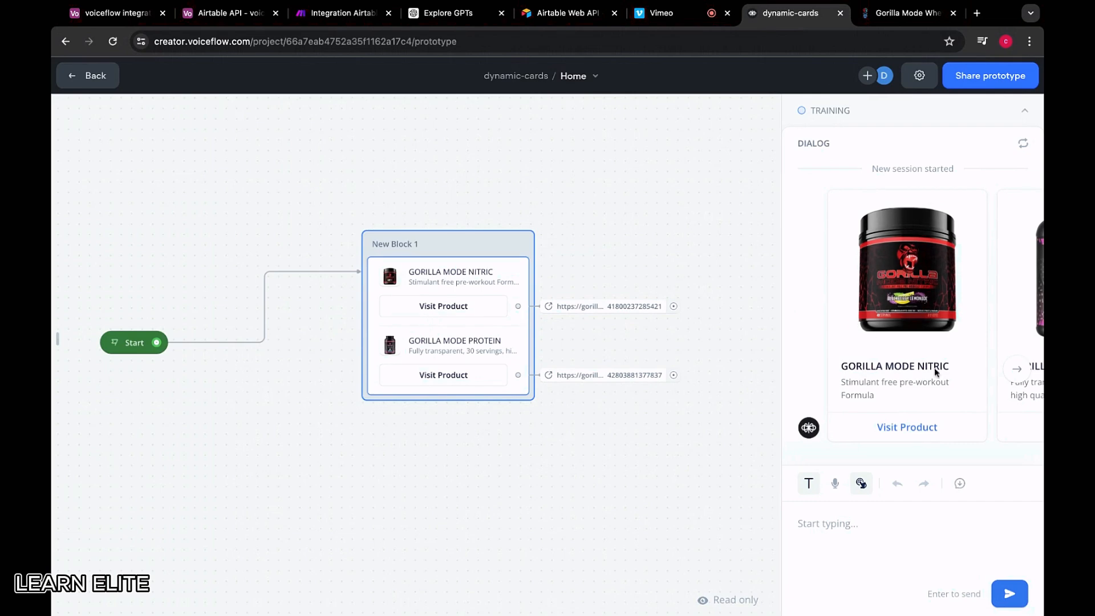
{"action": "left_click", "coordinate": [1012, 370]}
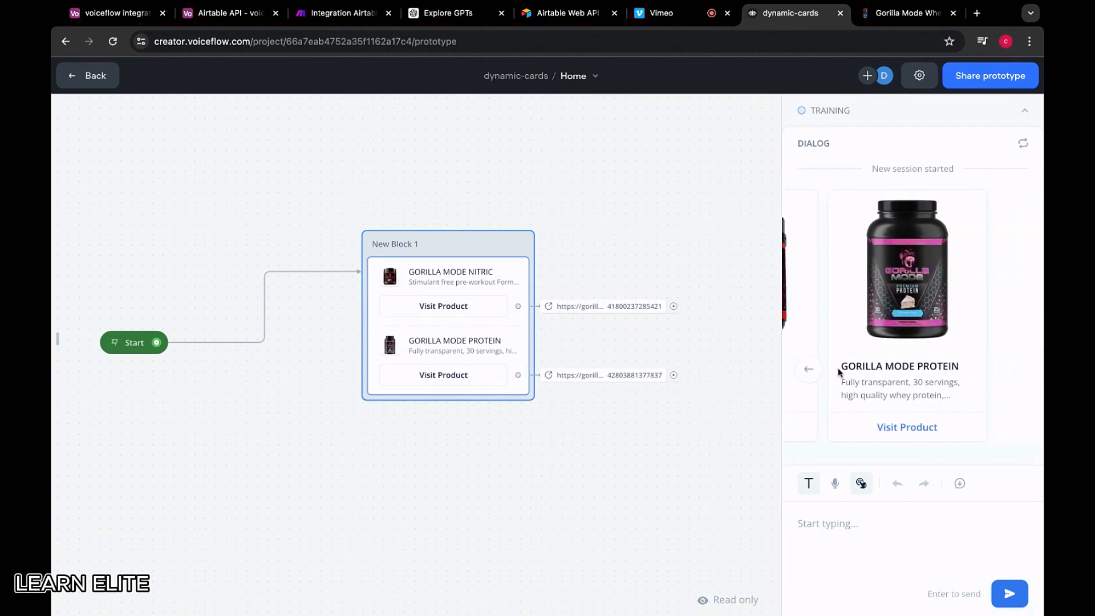
{"action": "left_click", "coordinate": [805, 369]}
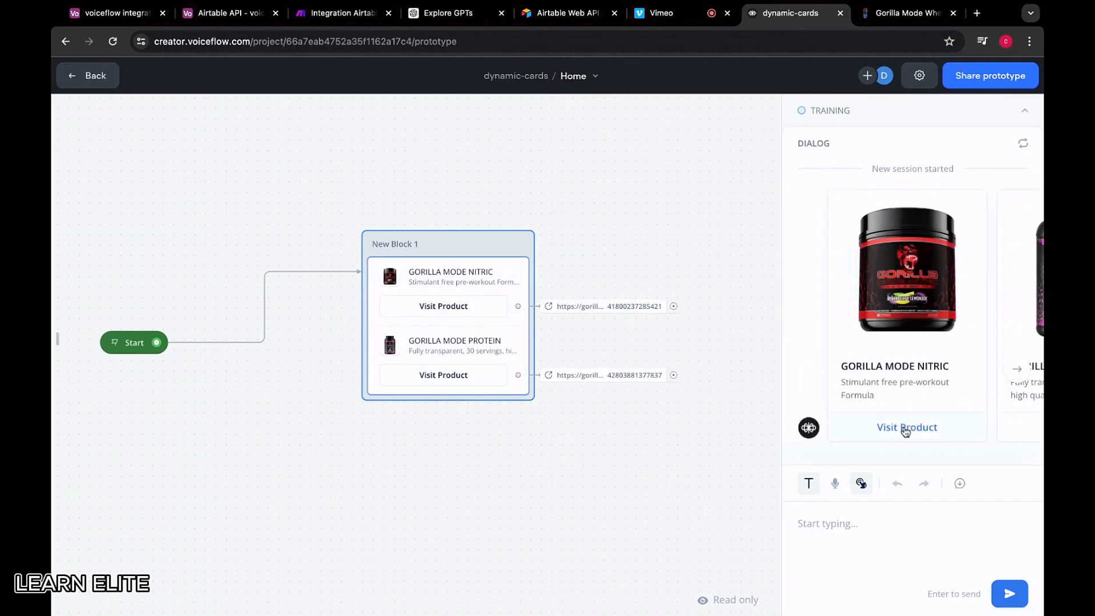
{"action": "left_click", "coordinate": [906, 427]}
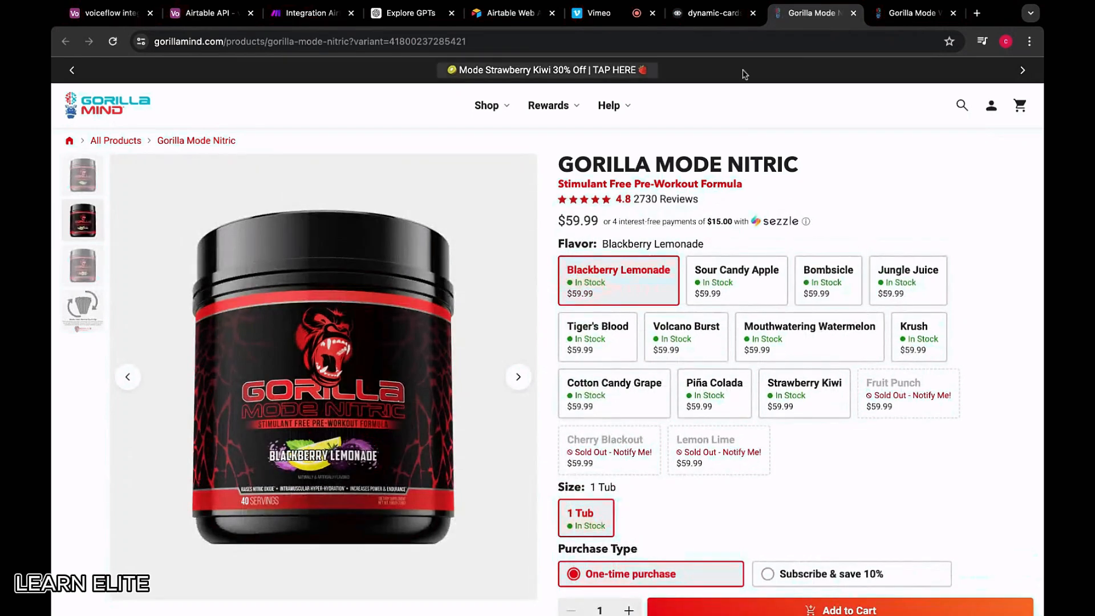
{"action": "left_click", "coordinate": [713, 12]}
{"action": "left_click", "coordinate": [1020, 272]}
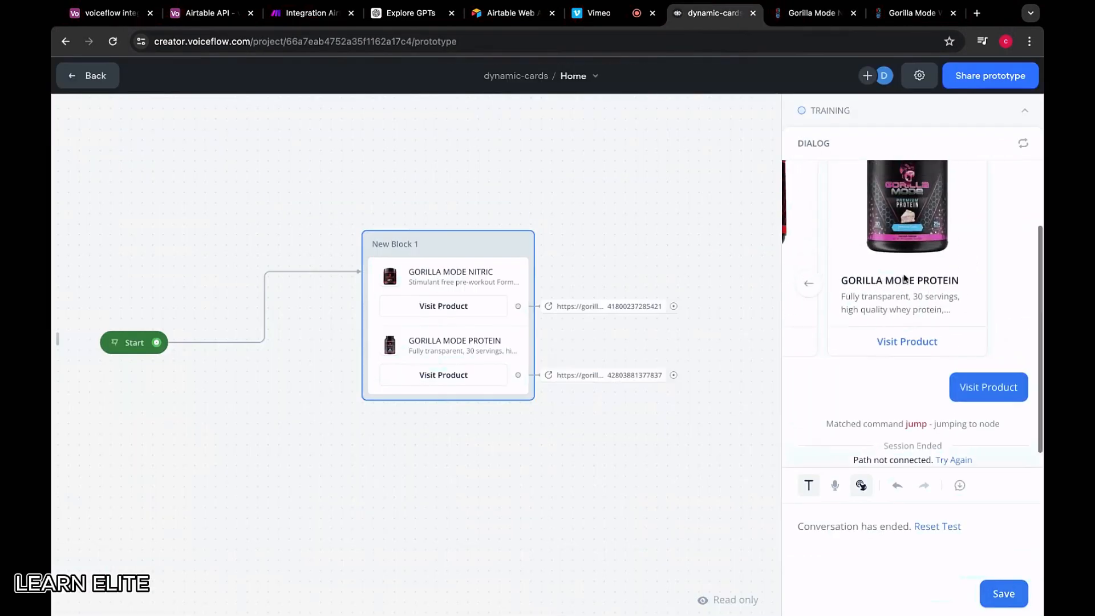
{"action": "scroll", "coordinate": [941, 297], "scroll_direction": "up", "scroll_amount": 2}
{"action": "left_click", "coordinate": [812, 379]}
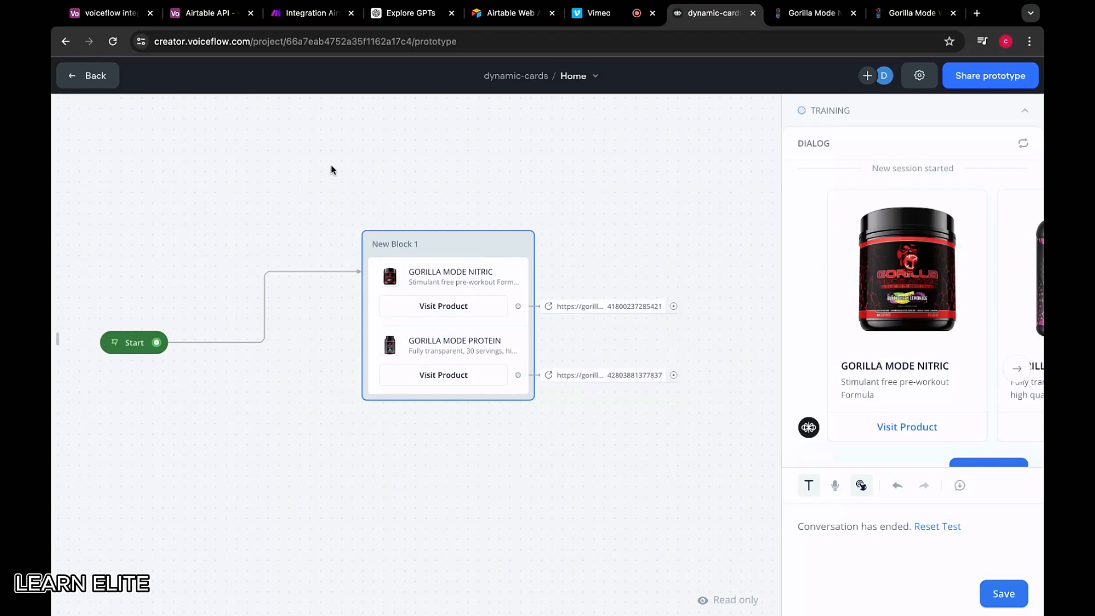
{"action": "scroll", "coordinate": [538, 187], "scroll_direction": "down", "scroll_amount": 3}
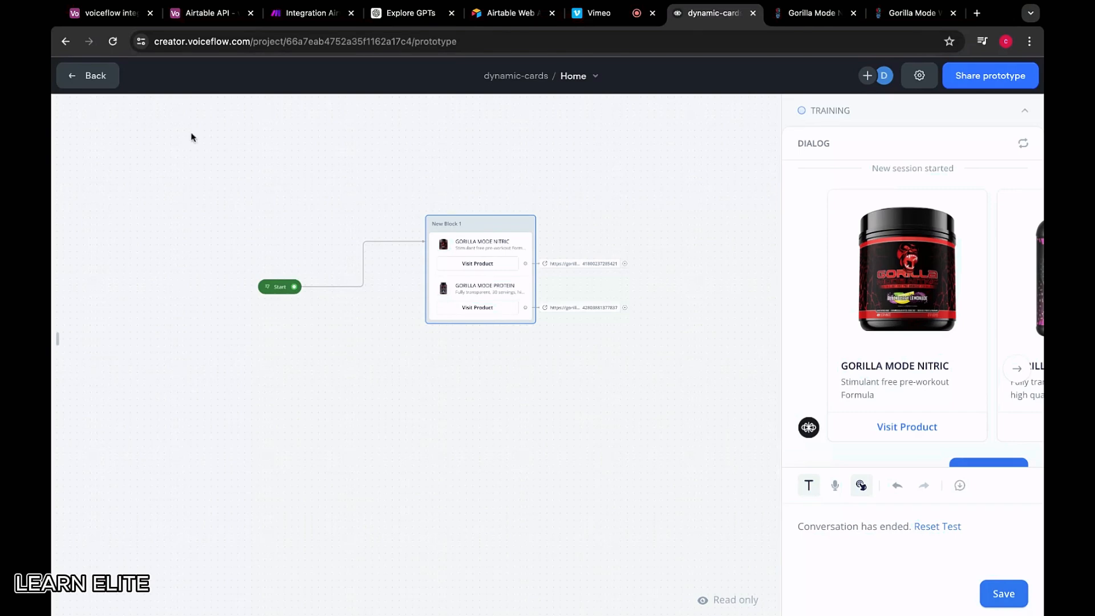
Place a Custom Action step on the Home canvas near the carousel block
{"action": "left_click", "coordinate": [86, 75]}
{"action": "mouse_move", "coordinate": [253, 123]}
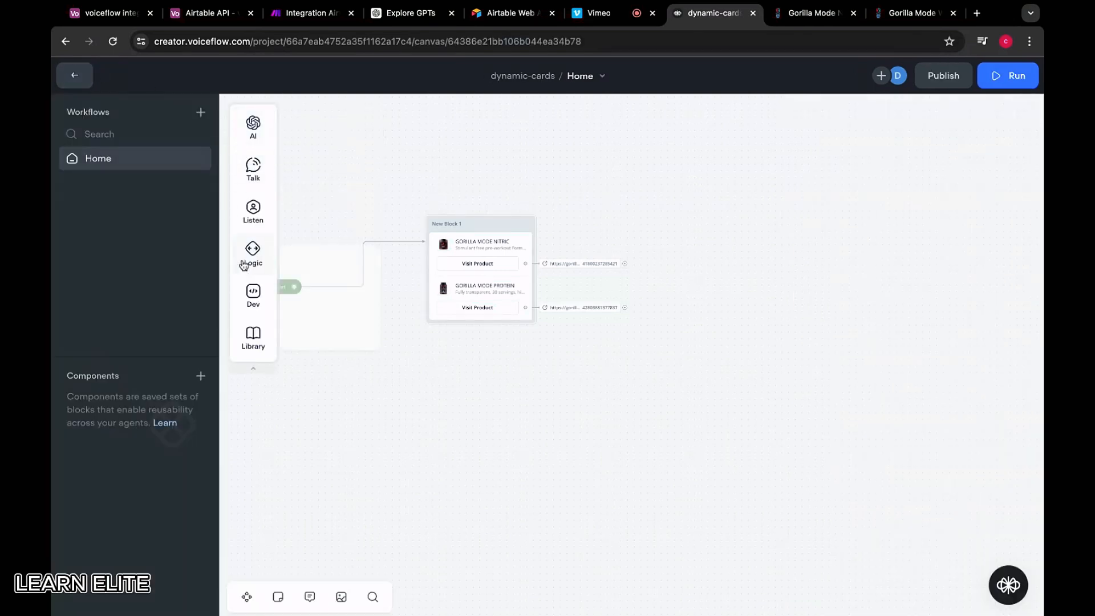
{"action": "mouse_move", "coordinate": [253, 294]}
{"action": "left_click_drag", "start_coordinate": [360, 368], "coordinate": [521, 398]}
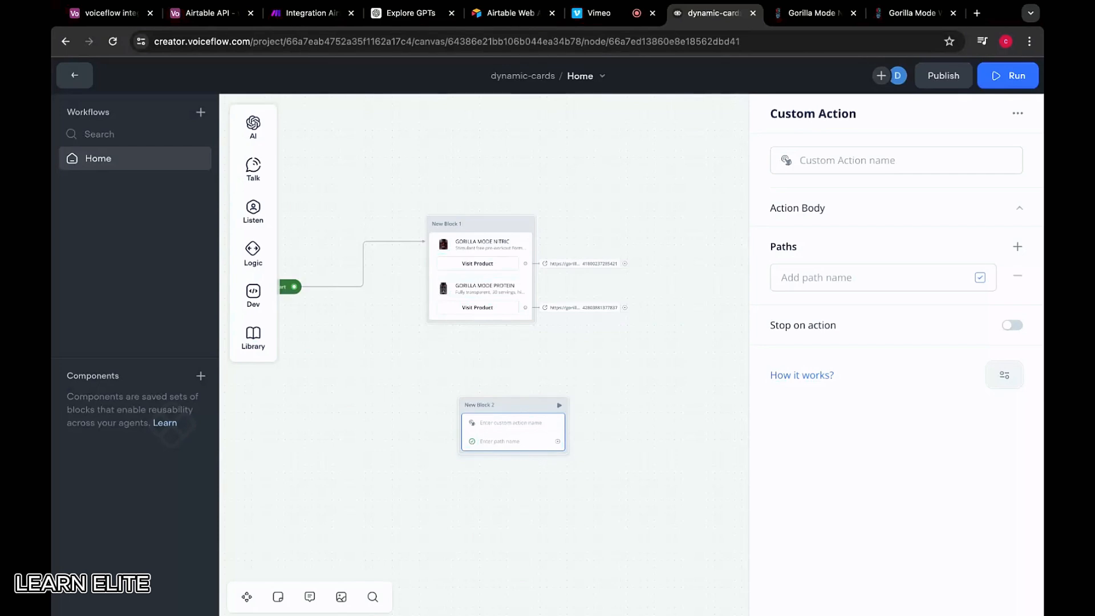
Name the custom action dynamic_carousel and expand its Action Body settings
{"action": "left_click", "coordinate": [827, 158]}
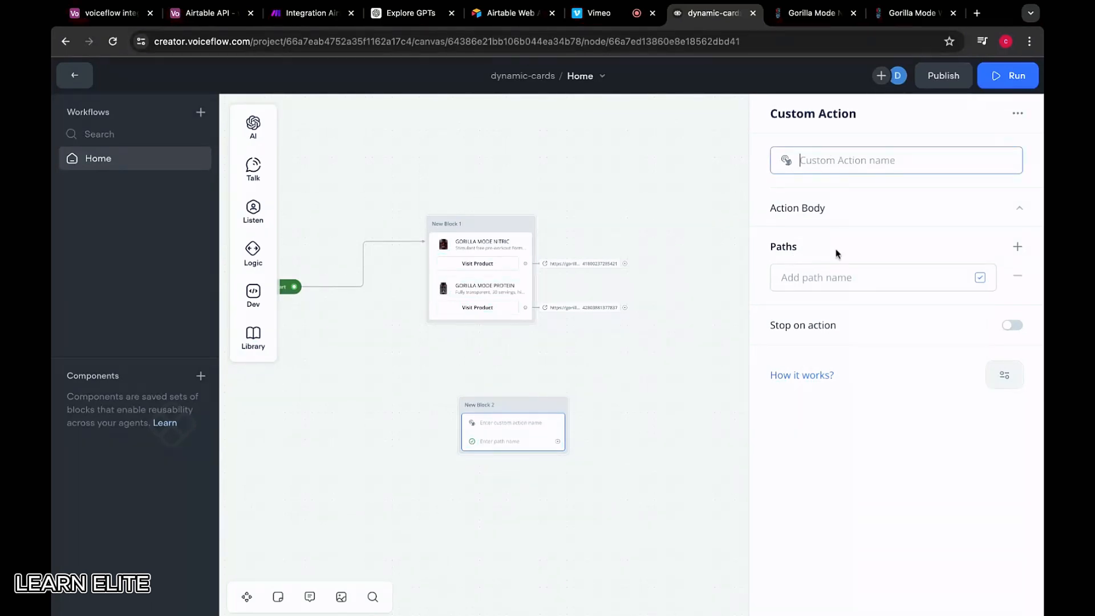
{"action": "type", "text": "dynamic_carousel"}
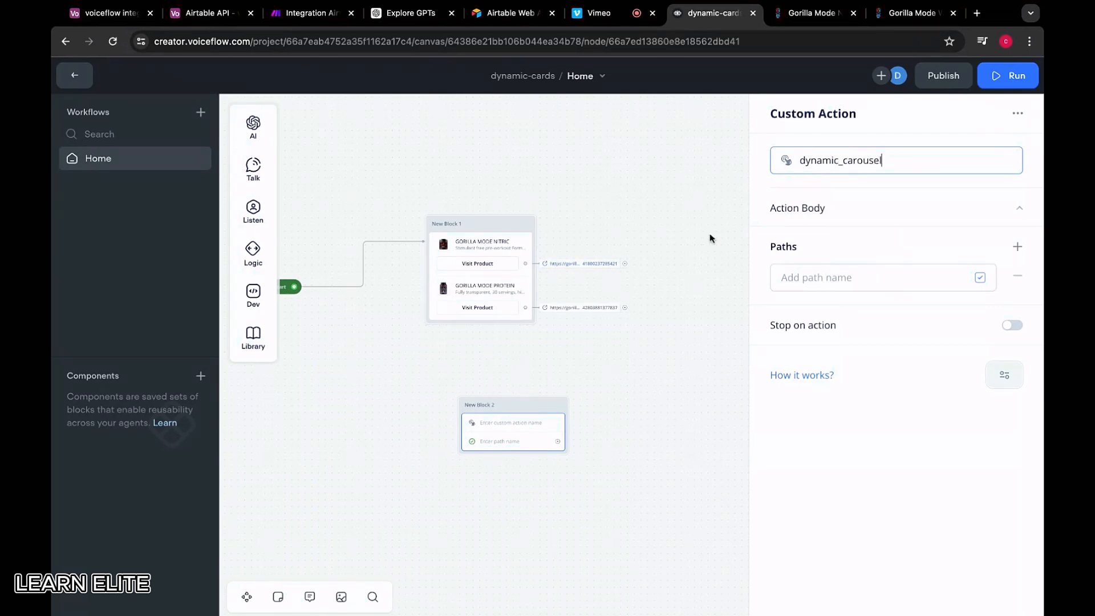
{"action": "left_click", "coordinate": [898, 215]}
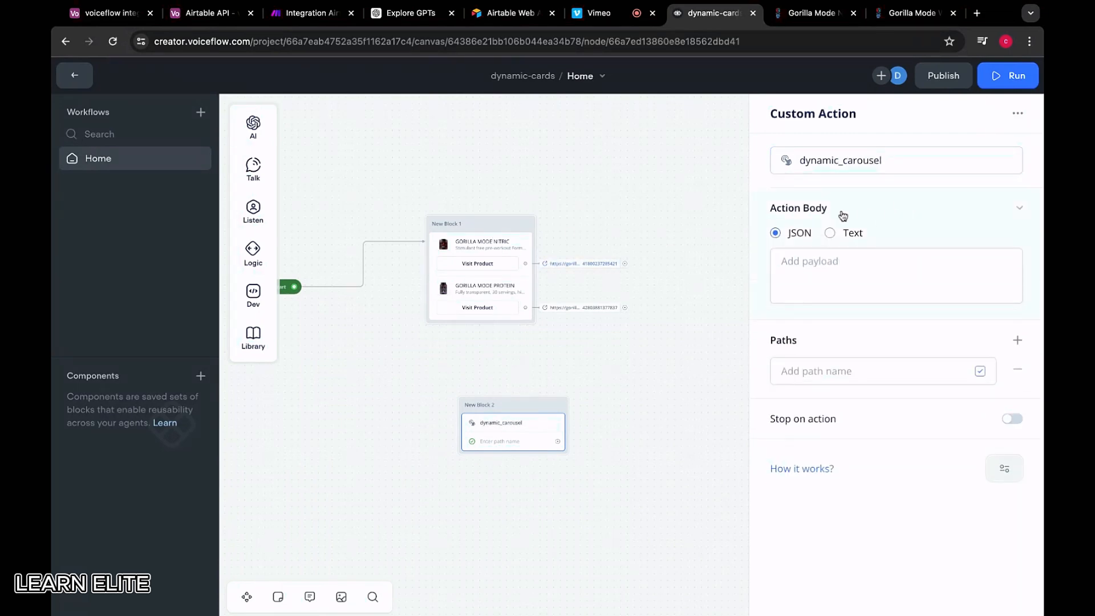
{"action": "left_click", "coordinate": [841, 371]}
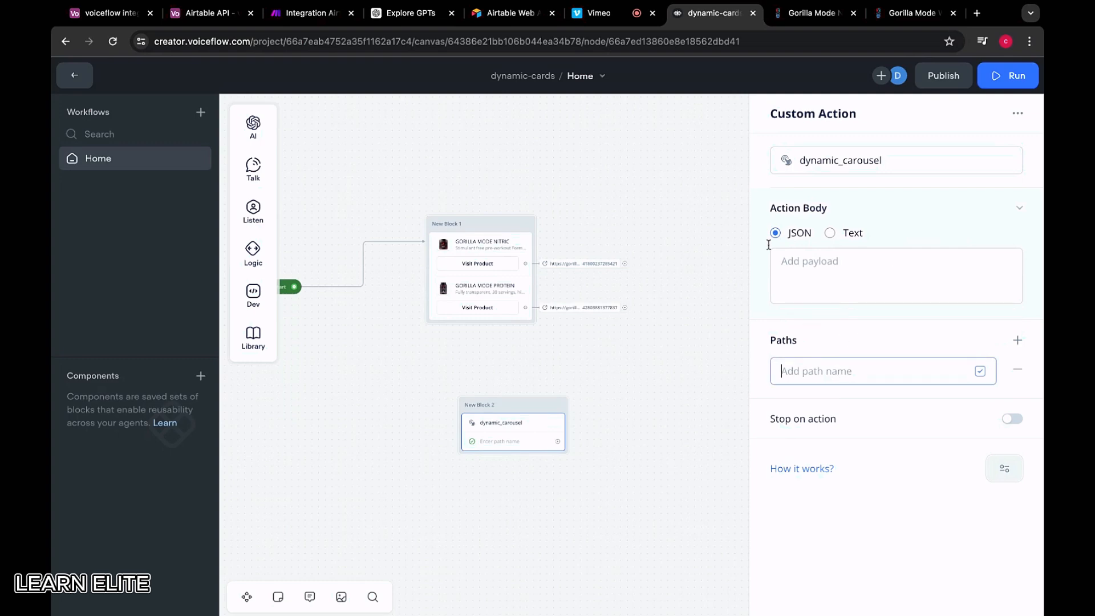
{"action": "left_click", "coordinate": [491, 224]}
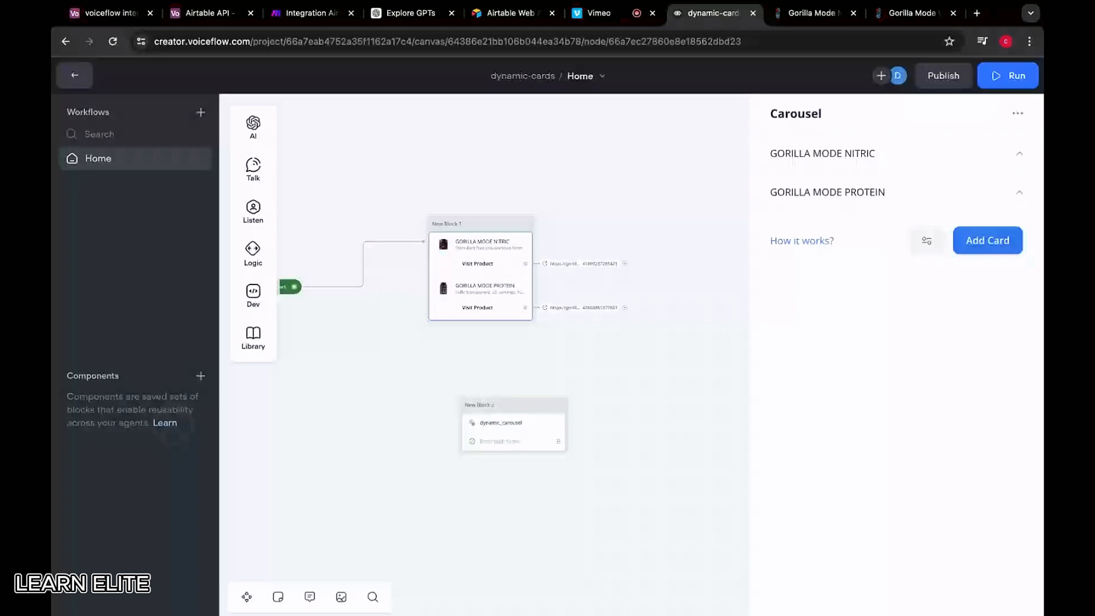
Open the DevTools Network panel and filter requests to 'interact'
{"action": "key", "text": "ctrl+shift+i"}
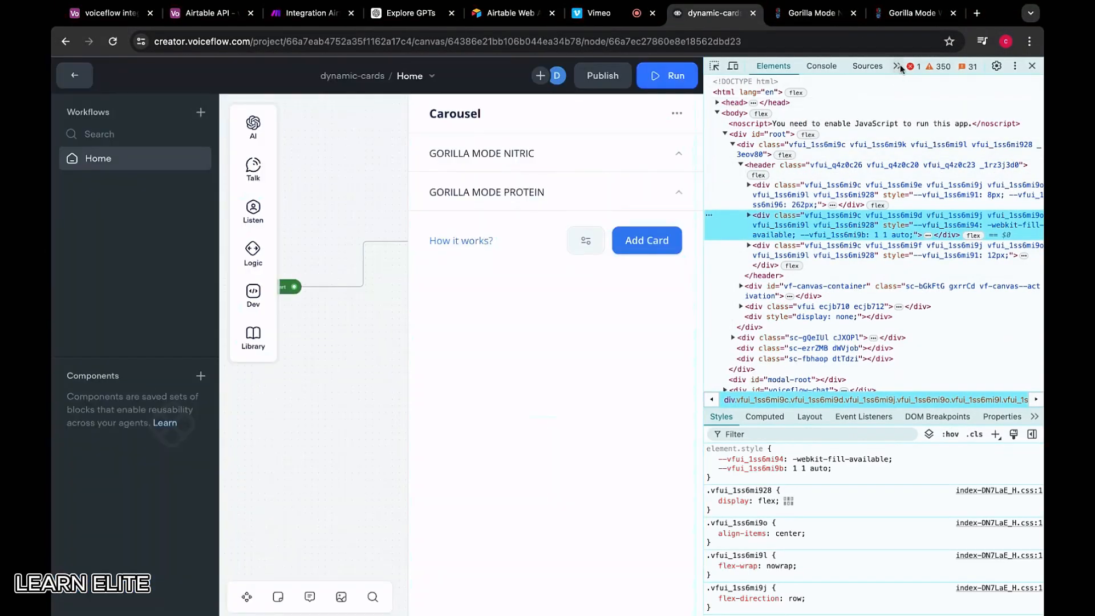
{"action": "left_click", "coordinate": [897, 66]}
{"action": "left_click", "coordinate": [915, 80]}
{"action": "left_click", "coordinate": [770, 117]}
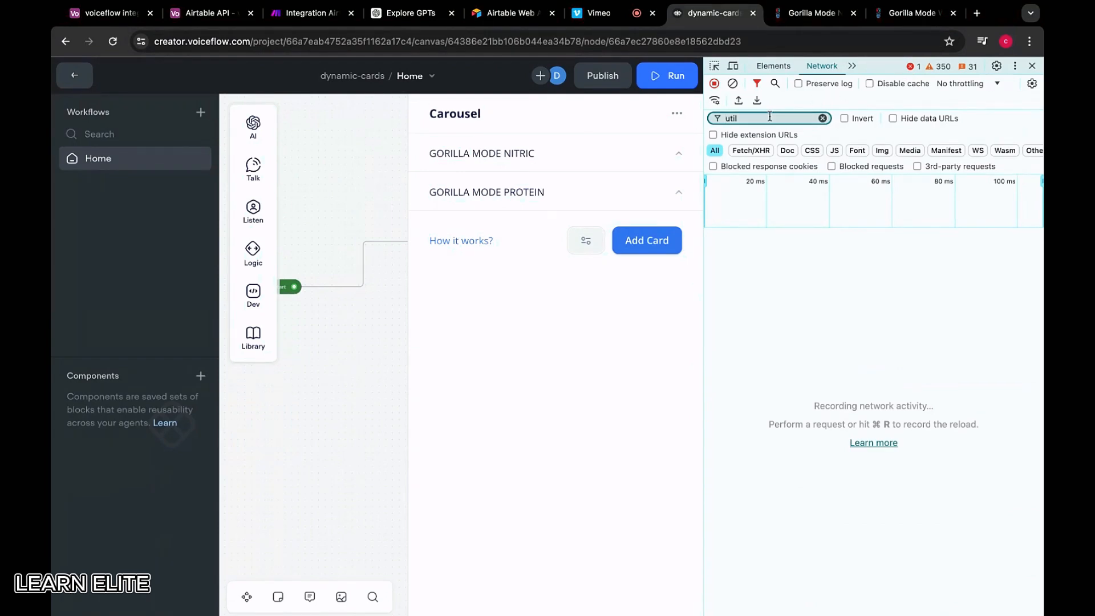
{"action": "key", "text": "BackSpace"}
{"action": "key", "text": "BackSpace"}
{"action": "key", "text": "BackSpace"}
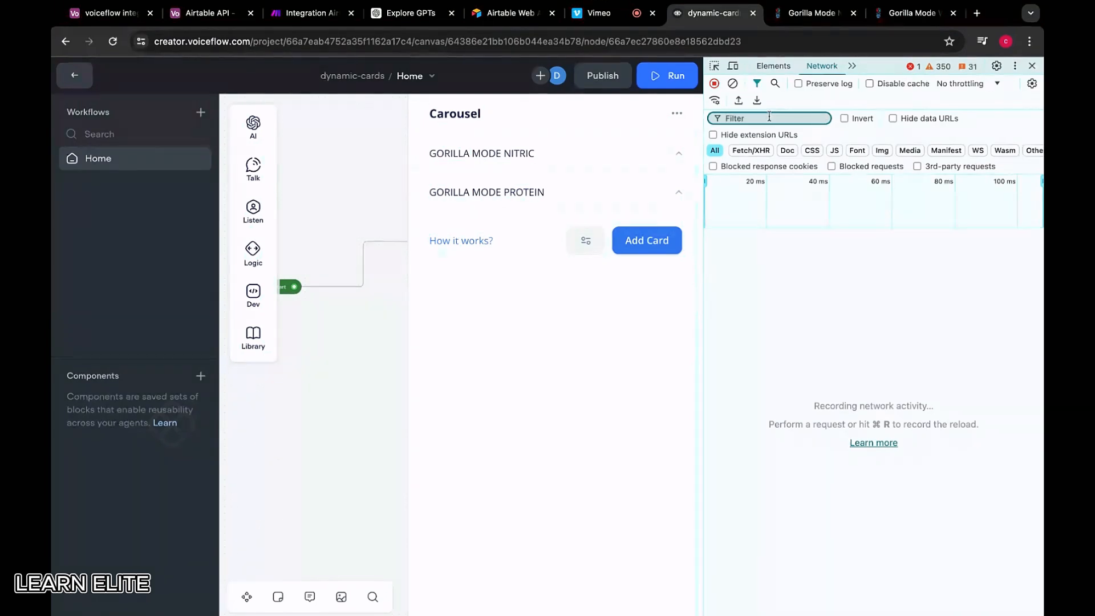
{"action": "type", "text": "interact"}
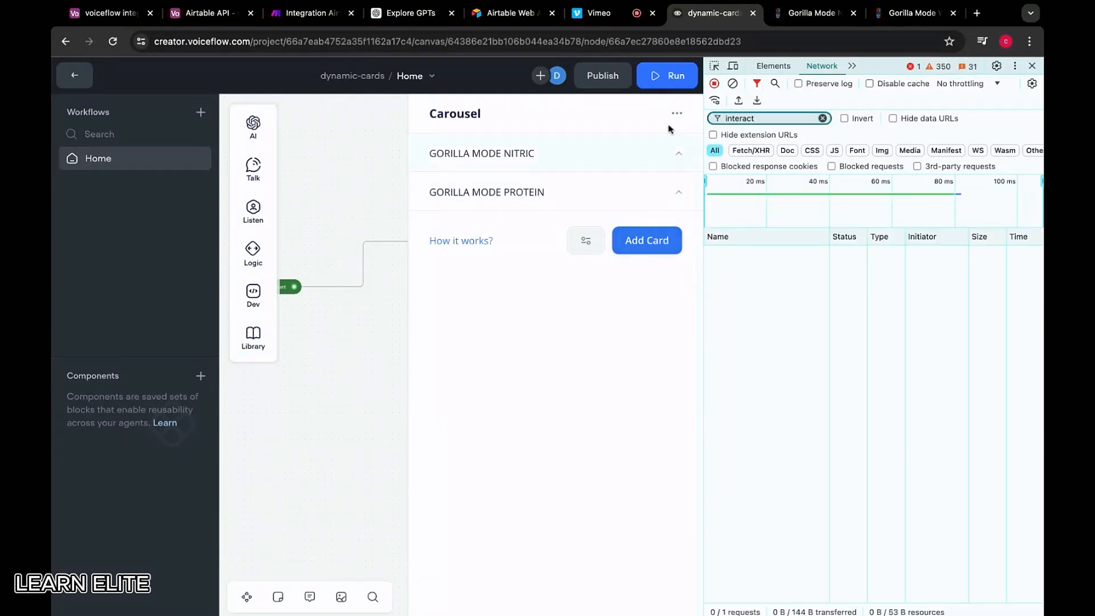
Start a prototype test session and open the interact request's JSON response
{"action": "left_click", "coordinate": [667, 75]}
{"action": "left_click", "coordinate": [566, 352]}
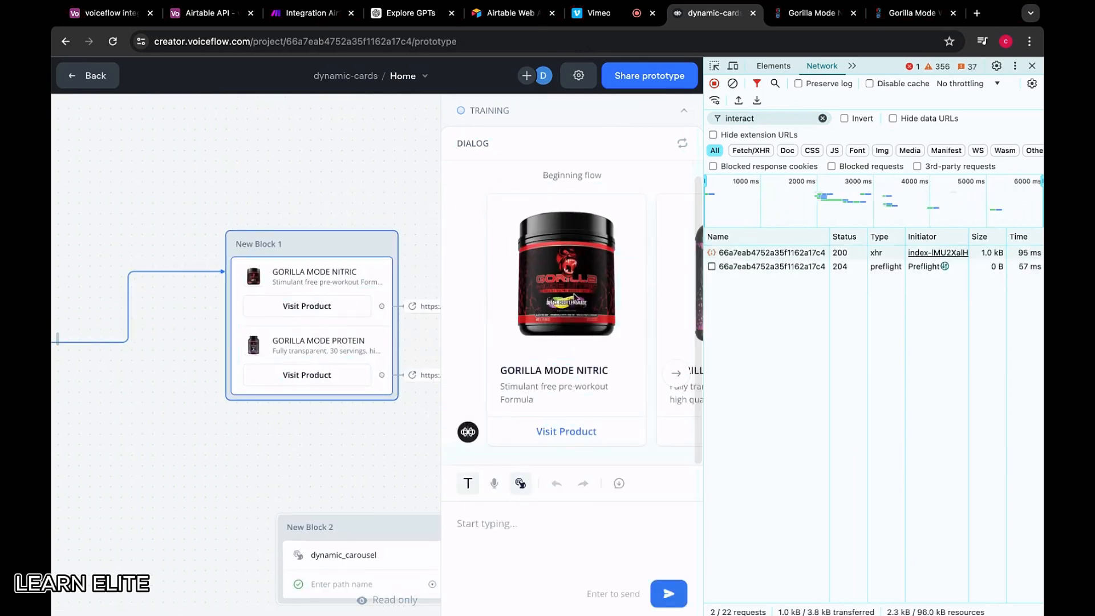
{"action": "left_click", "coordinate": [766, 253]}
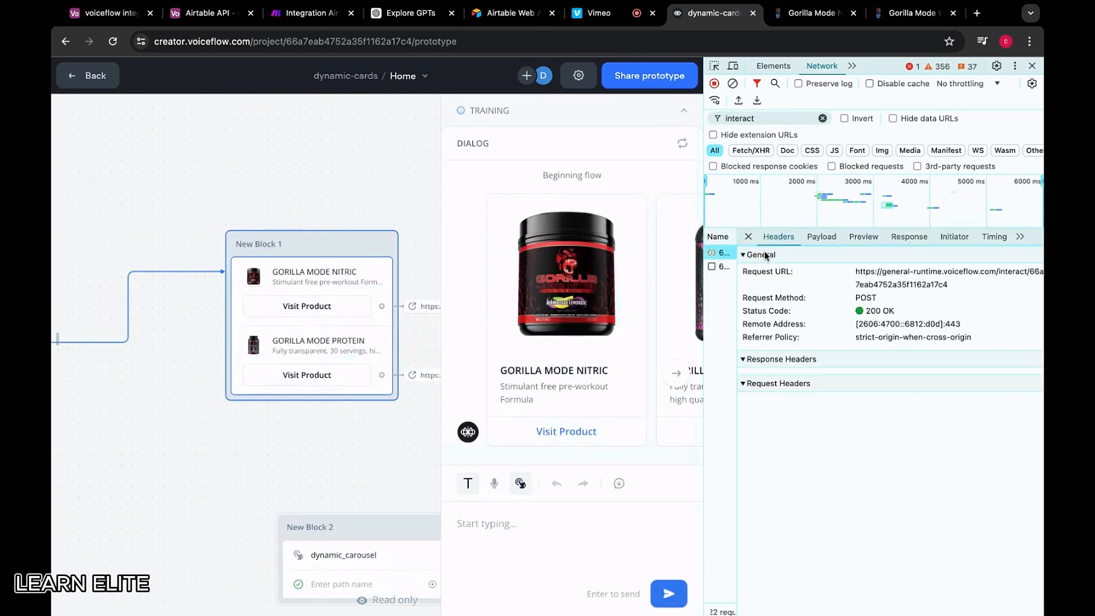
{"action": "left_click", "coordinate": [909, 236]}
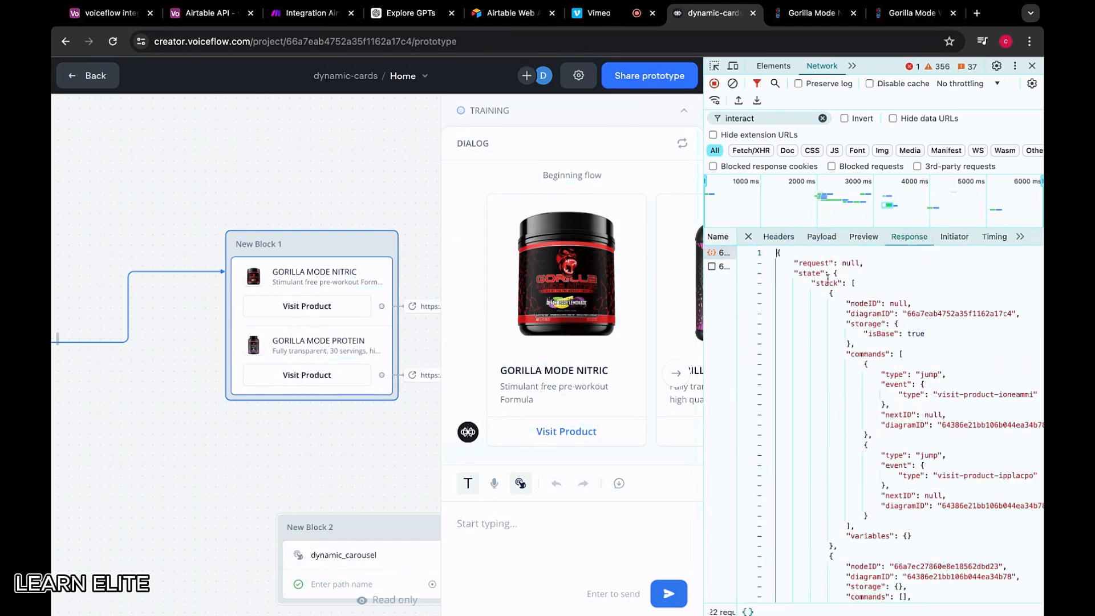
{"action": "scroll", "coordinate": [849, 374], "scroll_direction": "down", "scroll_amount": 5}
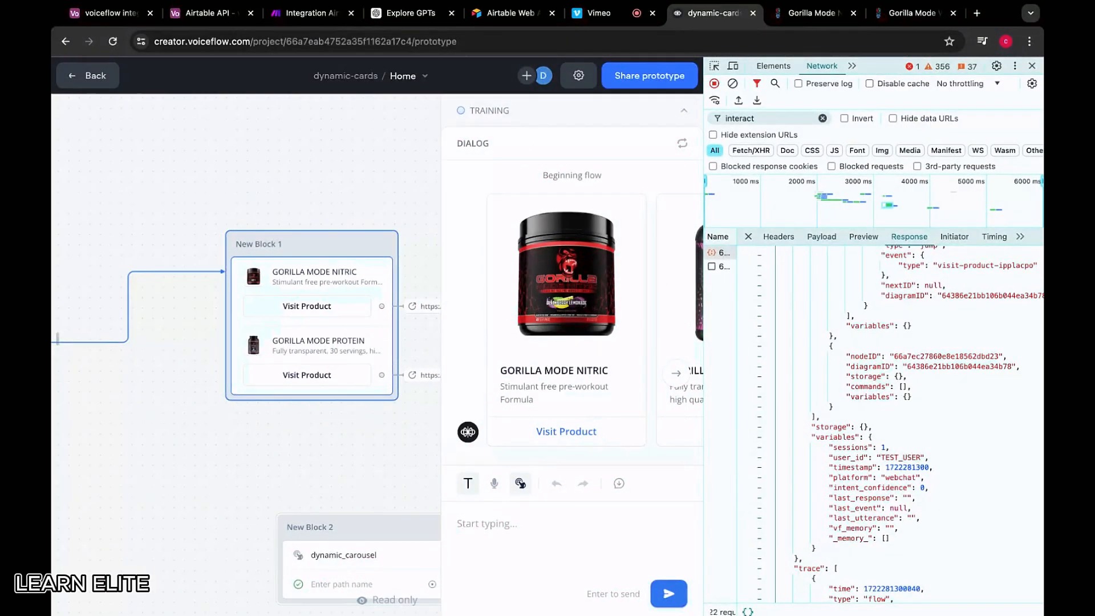
{"action": "scroll", "coordinate": [879, 371], "scroll_direction": "down", "scroll_amount": 10}
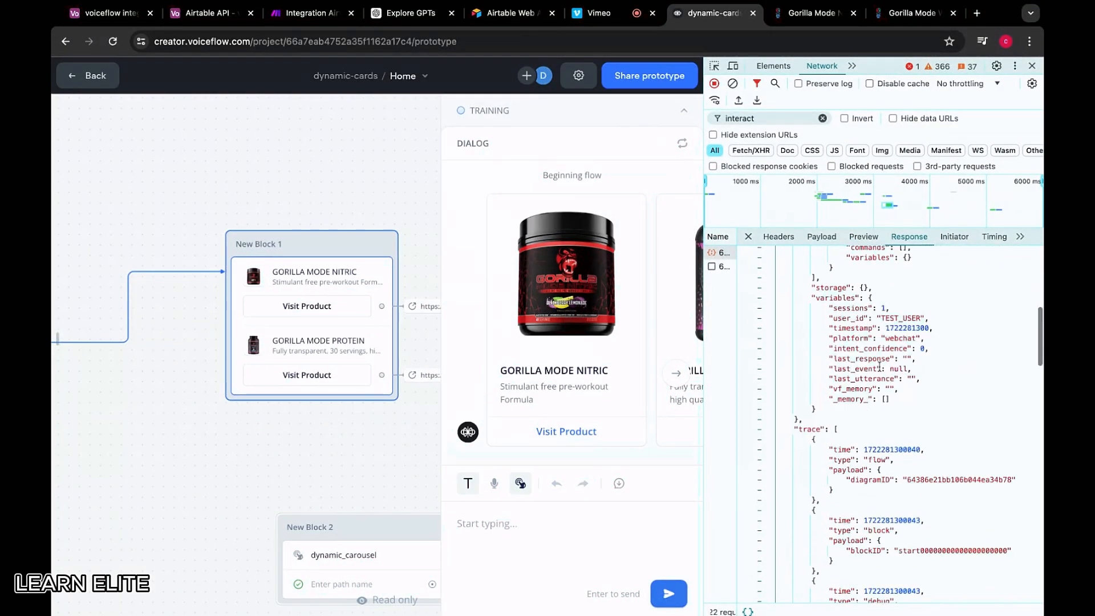
{"action": "scroll", "coordinate": [880, 367], "scroll_direction": "up", "scroll_amount": 8}
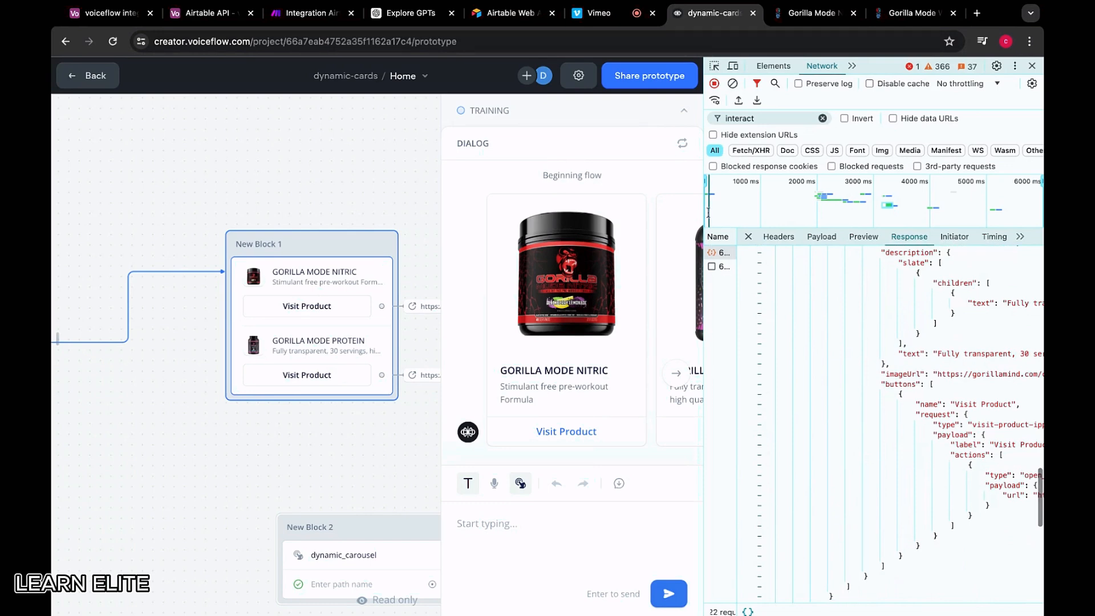
Widen the DevTools pane and scroll through the interact response body
{"action": "left_click_drag", "start_coordinate": [709, 194], "coordinate": [593, 165]}
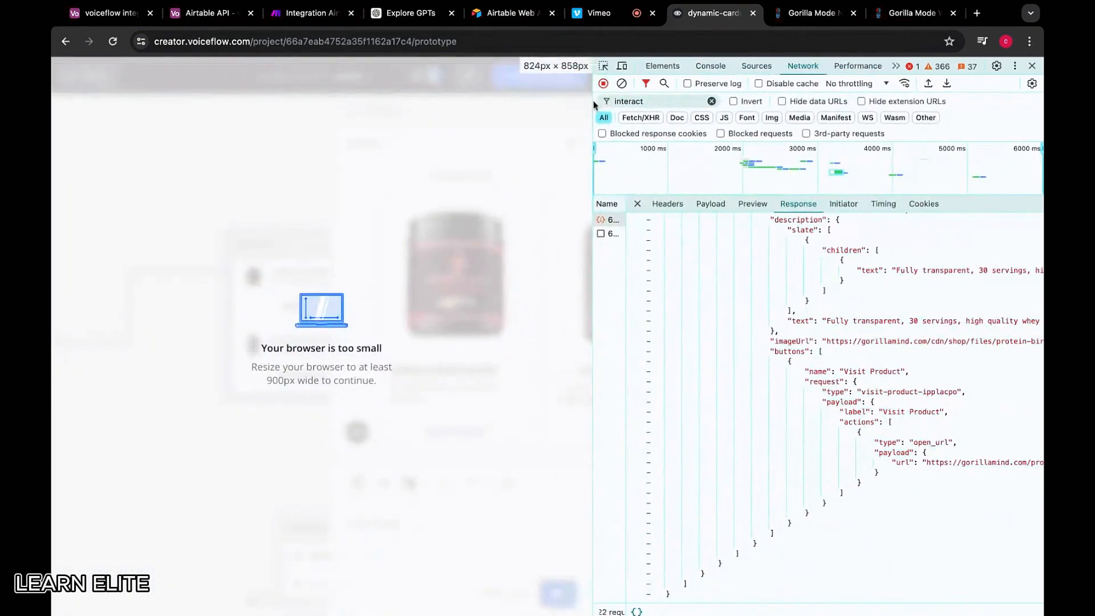
{"action": "scroll", "coordinate": [870, 481], "scroll_direction": "up", "scroll_amount": 15}
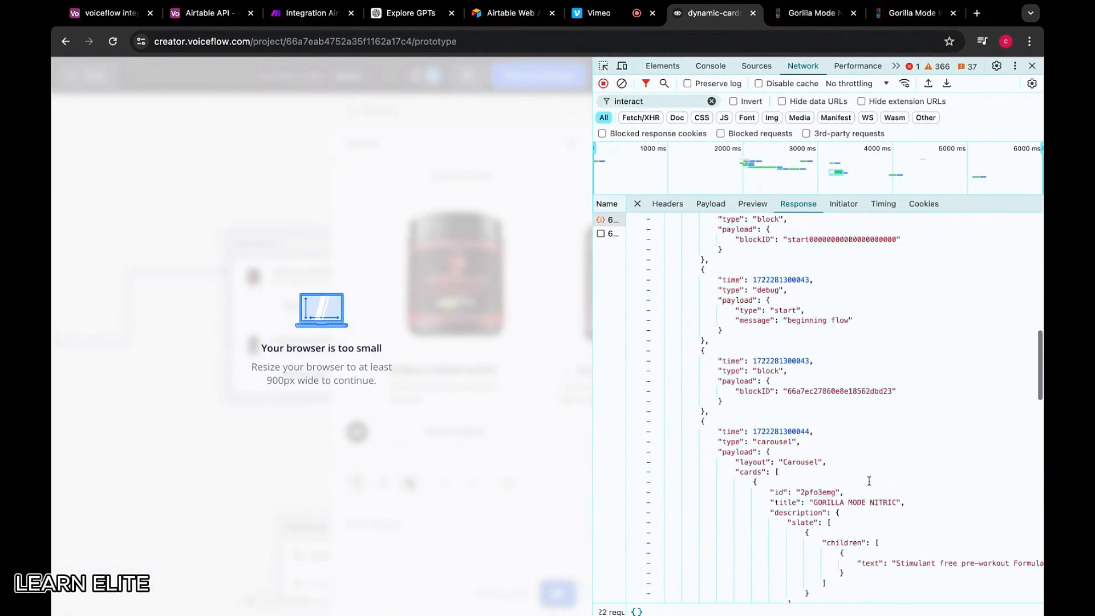
{"action": "scroll", "coordinate": [870, 485], "scroll_direction": "up", "scroll_amount": 4}
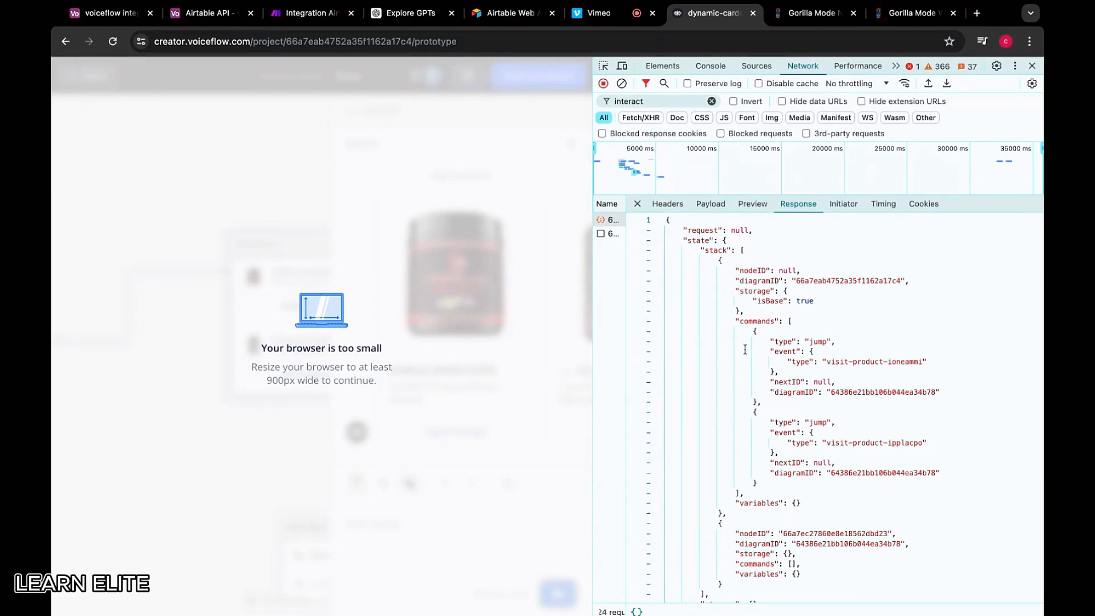
{"action": "scroll", "coordinate": [741, 380], "scroll_direction": "down", "scroll_amount": 10}
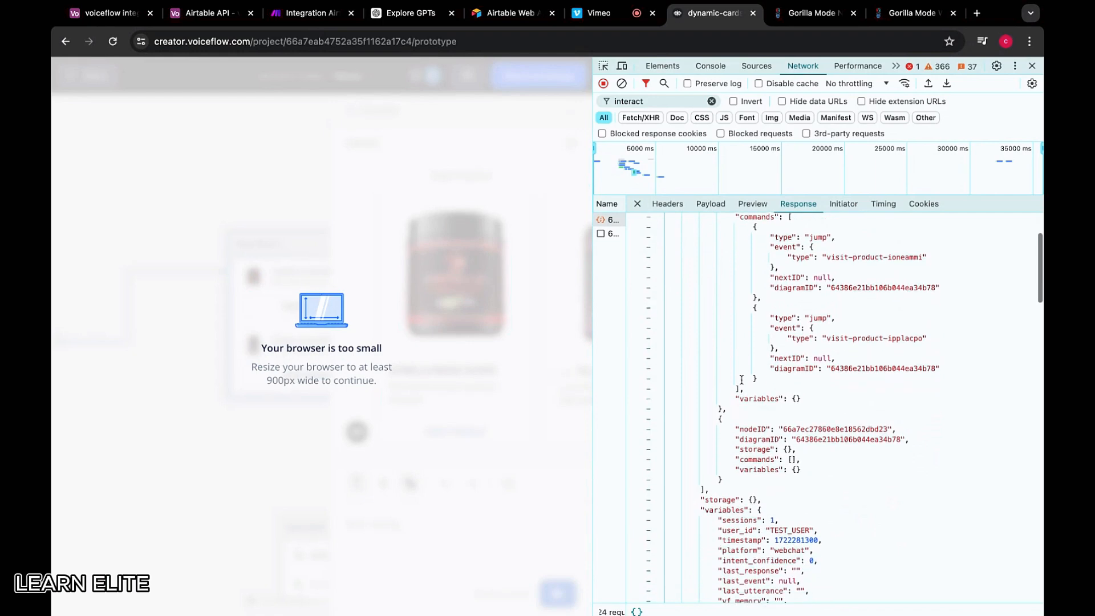
{"action": "scroll", "coordinate": [819, 406], "scroll_direction": "down", "scroll_amount": 15}
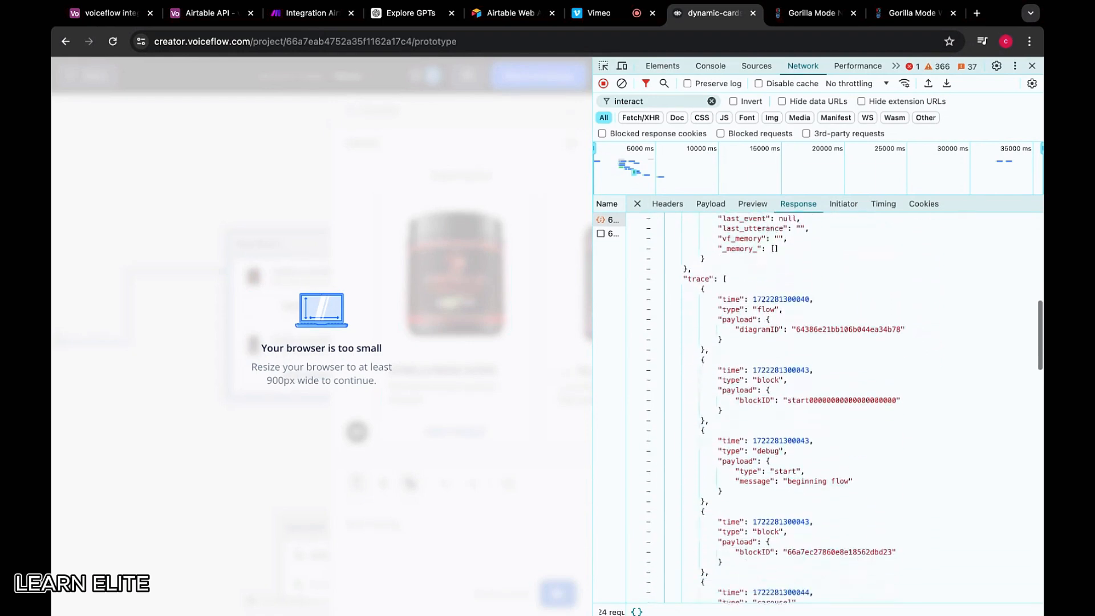
{"action": "scroll", "coordinate": [808, 294], "scroll_direction": "up", "scroll_amount": 2}
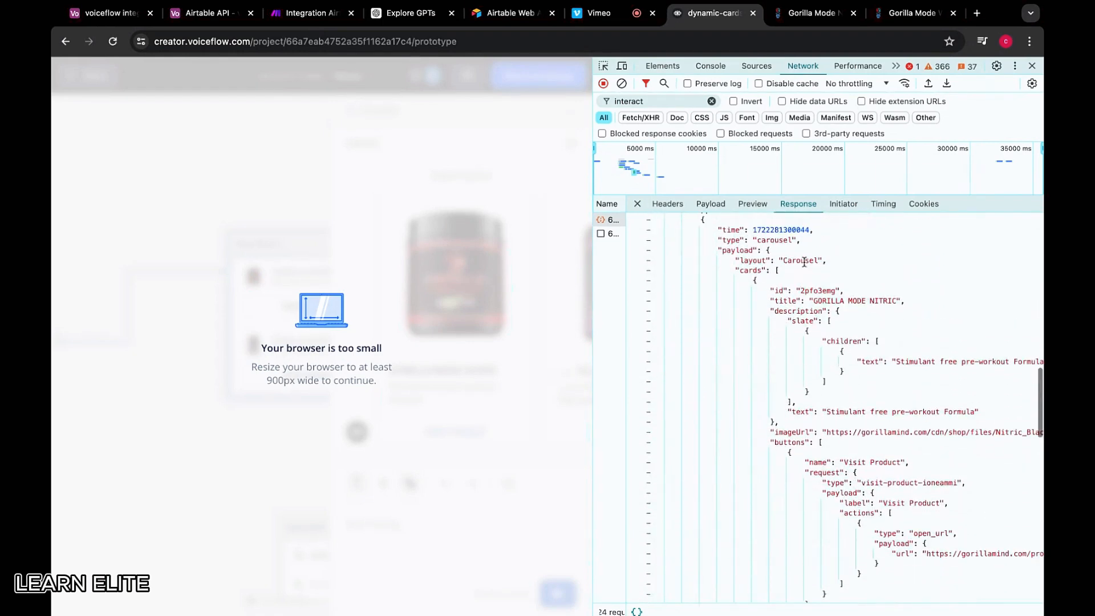
{"action": "scroll", "coordinate": [804, 302], "scroll_direction": "up", "scroll_amount": 1}
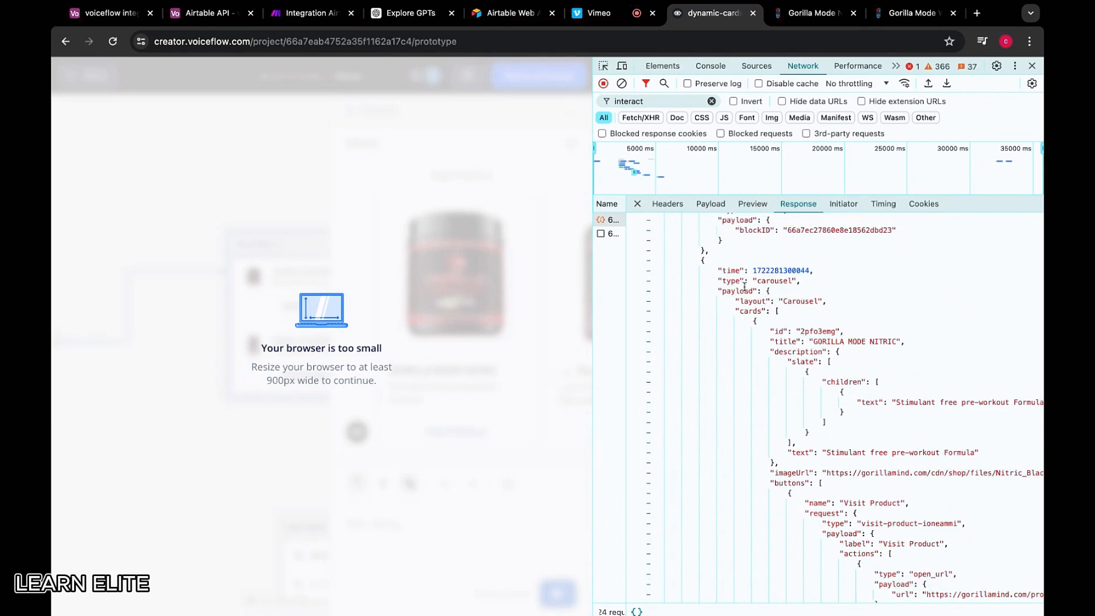
{"action": "scroll", "coordinate": [741, 288], "scroll_direction": "up", "scroll_amount": 1}
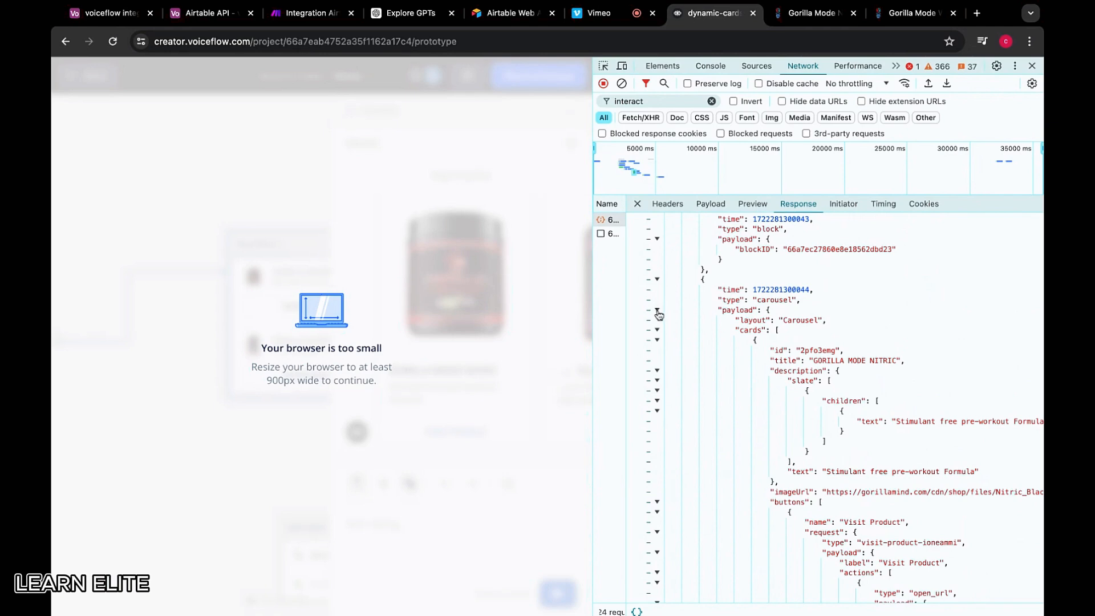
Expand the carousel payload with the GORILLA MODE NITRIC and PROTEIN cards and select all of it for copying
{"action": "left_click", "coordinate": [657, 311]}
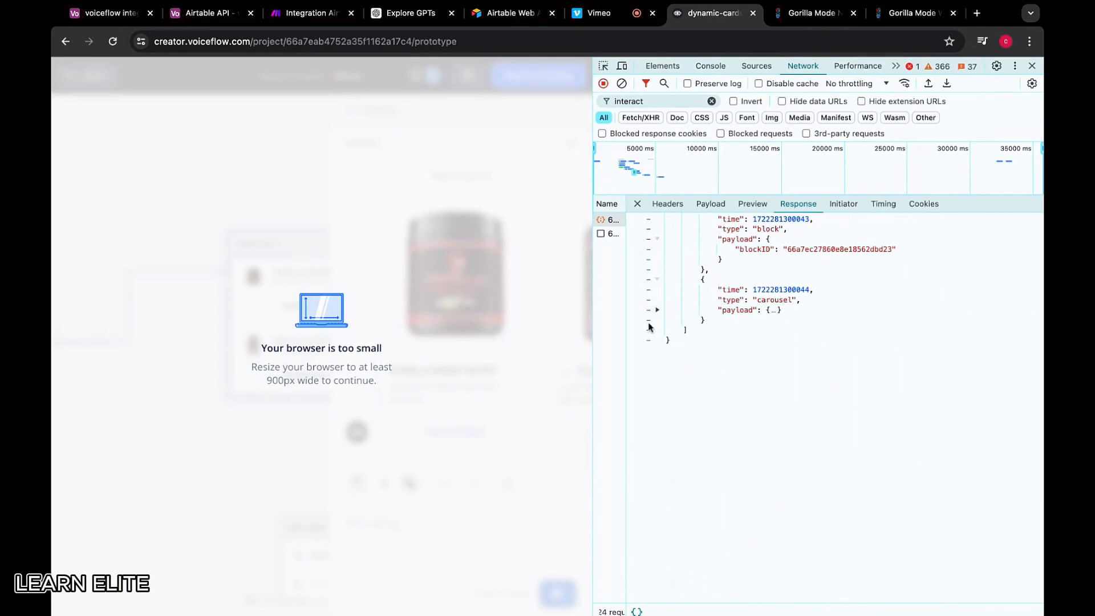
{"action": "left_click", "coordinate": [657, 310]}
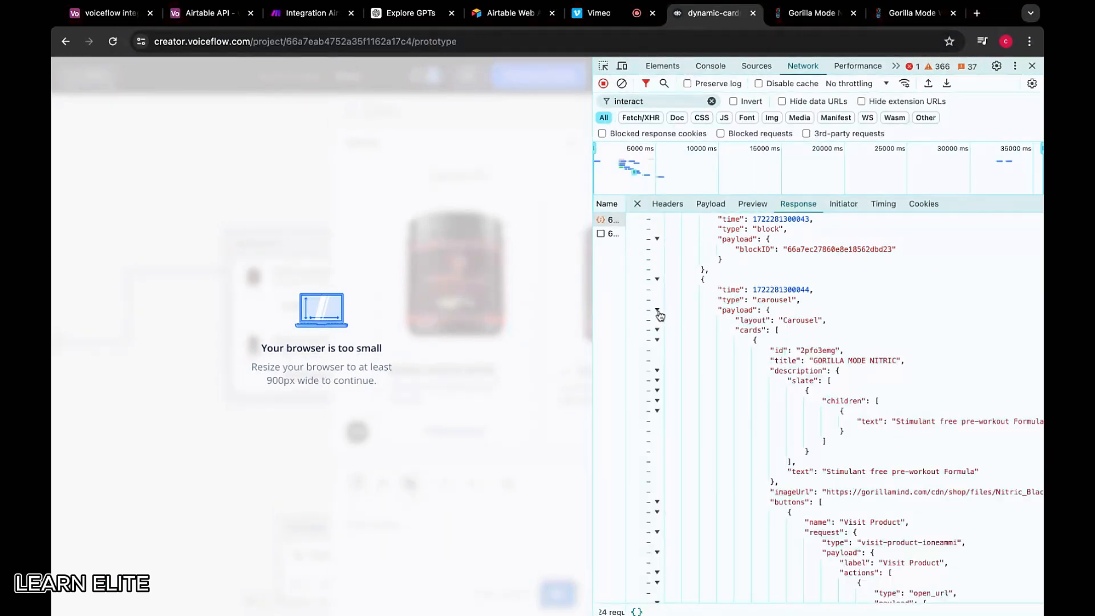
{"action": "left_click", "coordinate": [657, 310]}
{"action": "left_click", "coordinate": [804, 310]}
{"action": "key", "text": "super+a"}
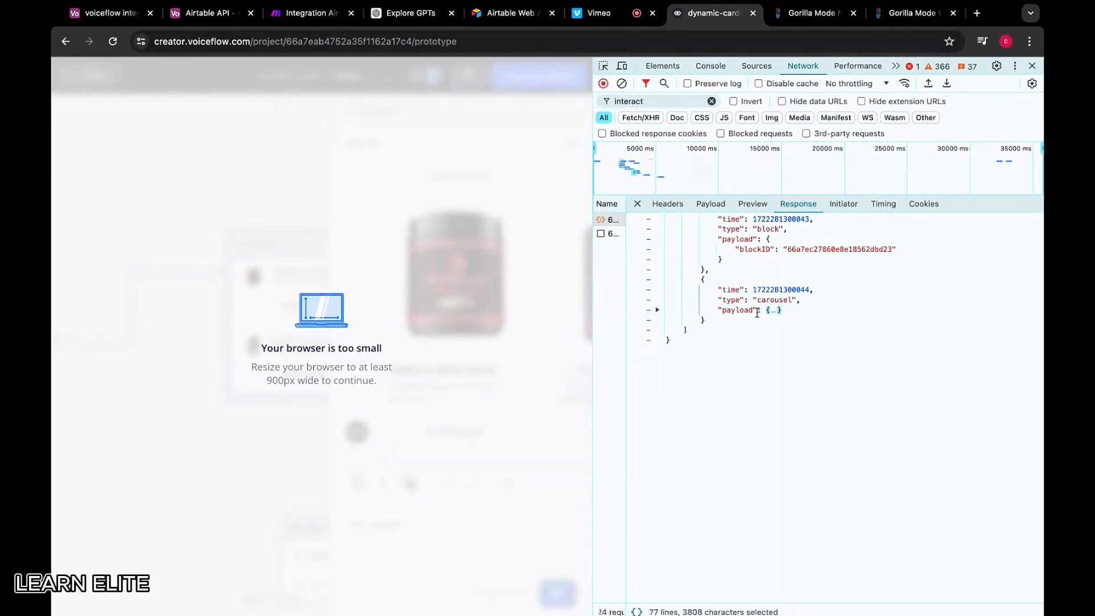
{"action": "left_click", "coordinate": [657, 310]}
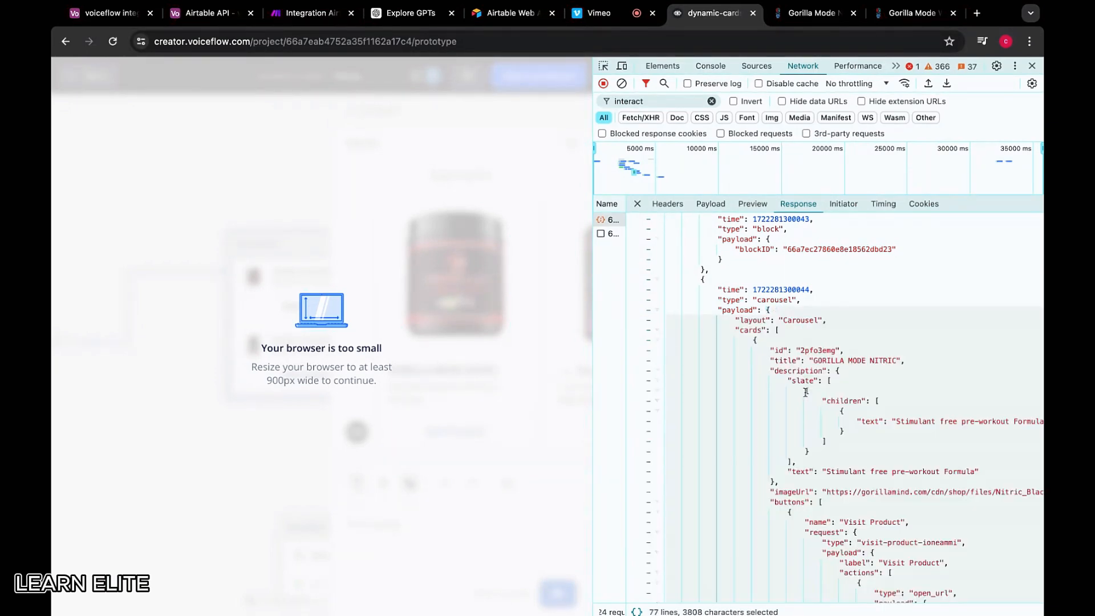
{"action": "scroll", "coordinate": [805, 392], "scroll_direction": "down", "scroll_amount": 3}
{"action": "scroll", "coordinate": [806, 392], "scroll_direction": "down", "scroll_amount": 10}
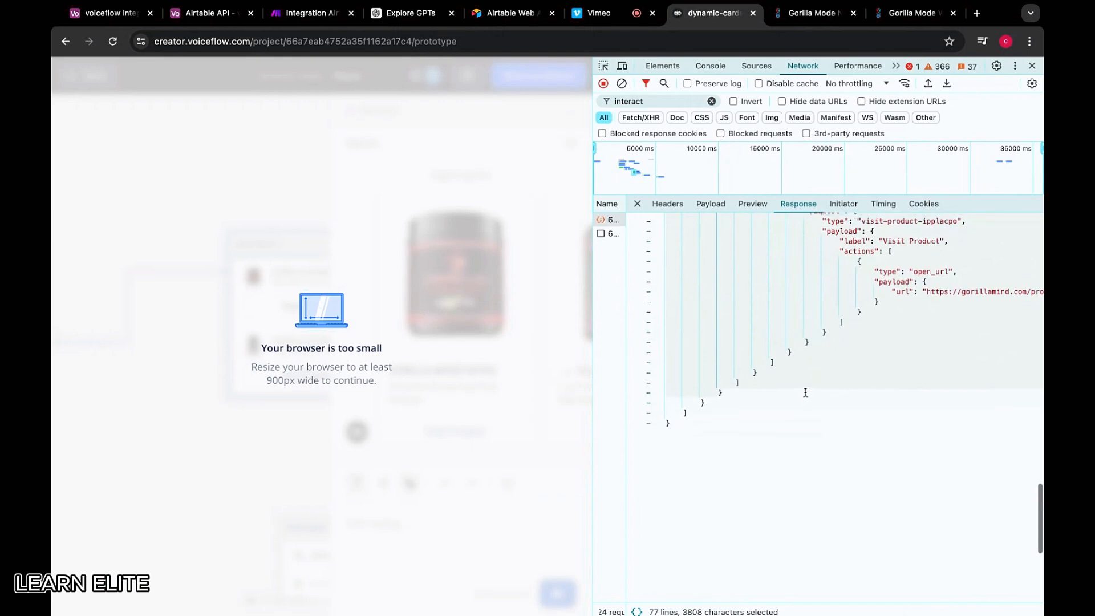
{"action": "scroll", "coordinate": [806, 393], "scroll_direction": "up", "scroll_amount": 6}
{"action": "scroll", "coordinate": [794, 375], "scroll_direction": "up", "scroll_amount": 2}
{"action": "left_click", "coordinate": [787, 362]}
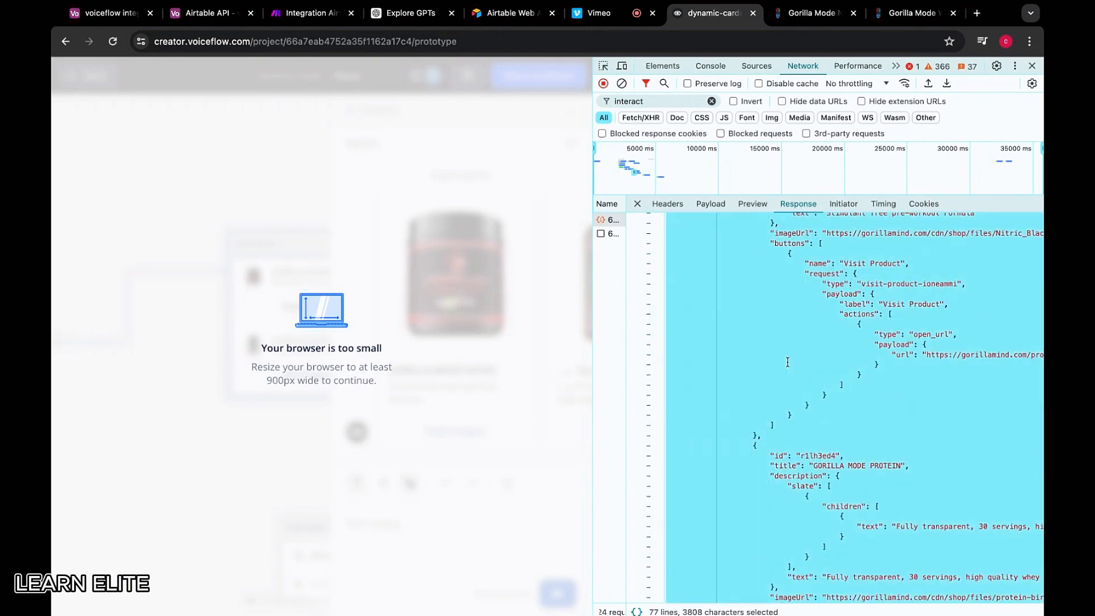
{"action": "left_click", "coordinate": [550, 156]}
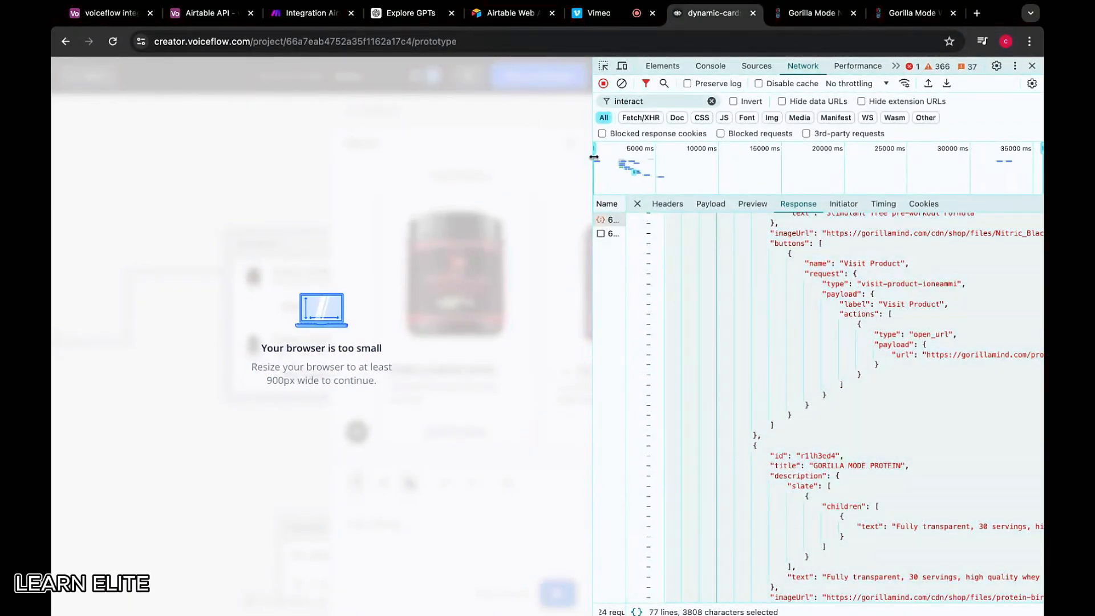
Move New Block 2 below New Block 1 and connect the Start node to it
{"action": "left_click_drag", "start_coordinate": [594, 157], "coordinate": [757, 157]}
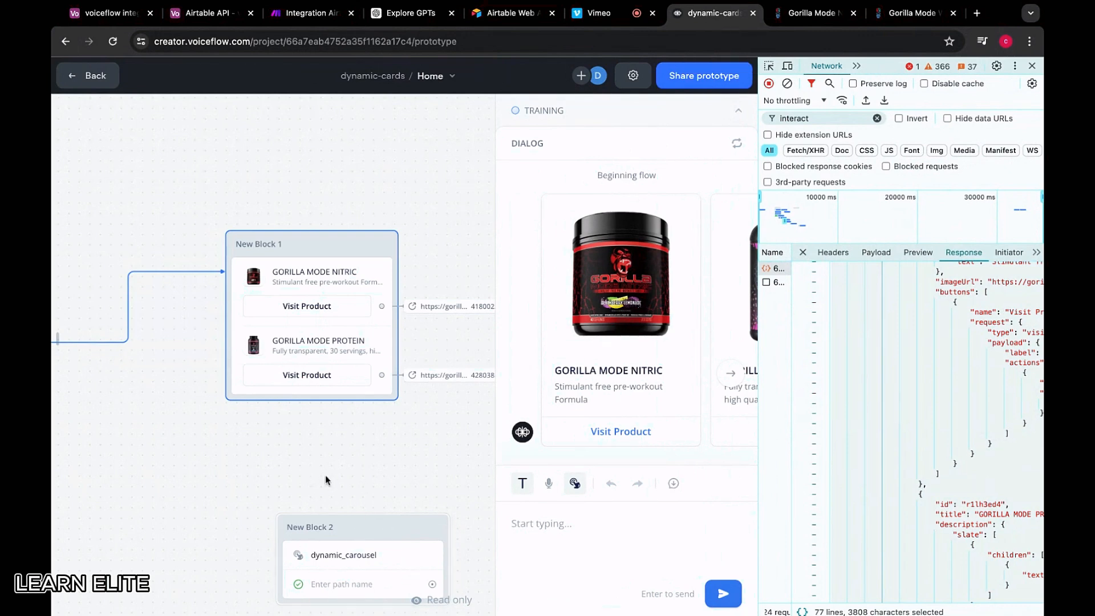
{"action": "left_click", "coordinate": [87, 75]}
{"action": "left_click_drag", "start_coordinate": [362, 526], "coordinate": [362, 424]}
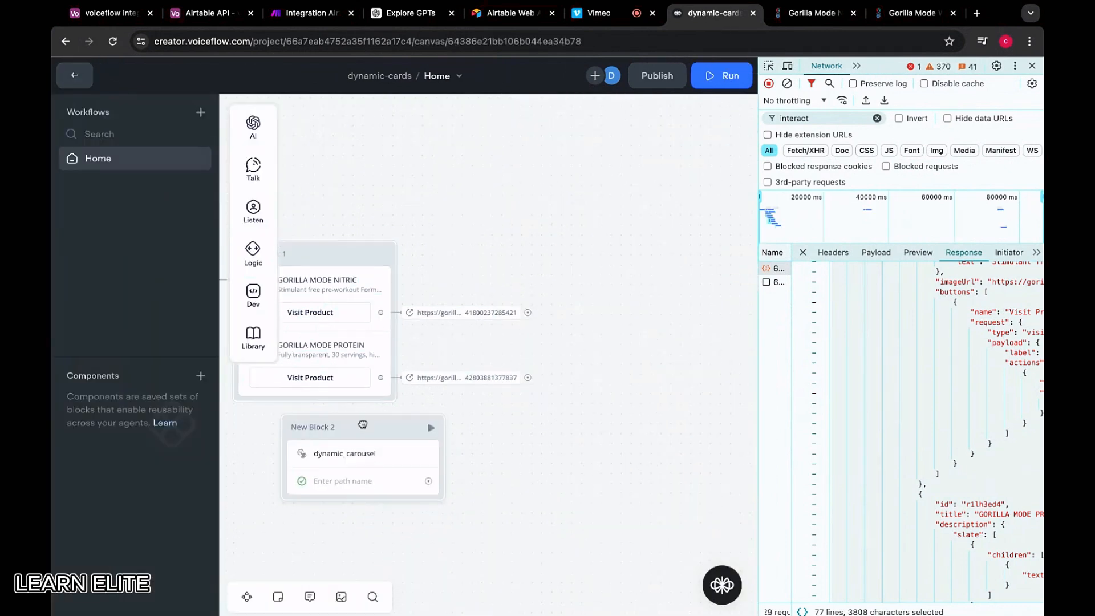
{"action": "scroll", "coordinate": [362, 425], "scroll_direction": "down", "scroll_amount": 5}
{"action": "scroll", "coordinate": [459, 270], "scroll_direction": "left", "scroll_amount": 3}
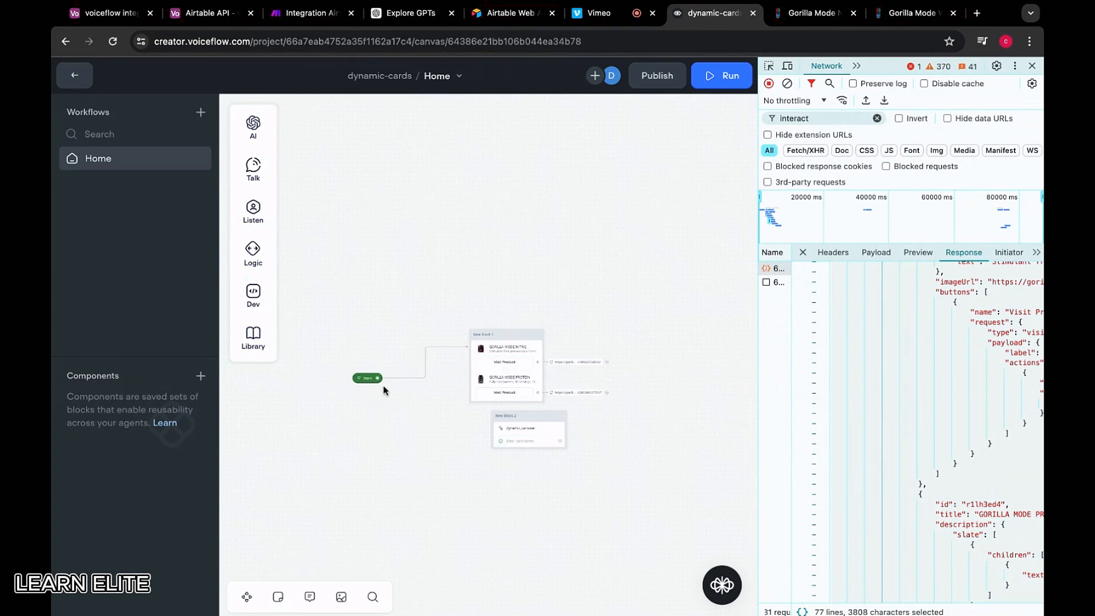
{"action": "left_click_drag", "start_coordinate": [377, 378], "coordinate": [534, 421]}
Paste the copied carousel JSON into the dynamic_carousel action body and start a test run
{"action": "left_click", "coordinate": [497, 437]}
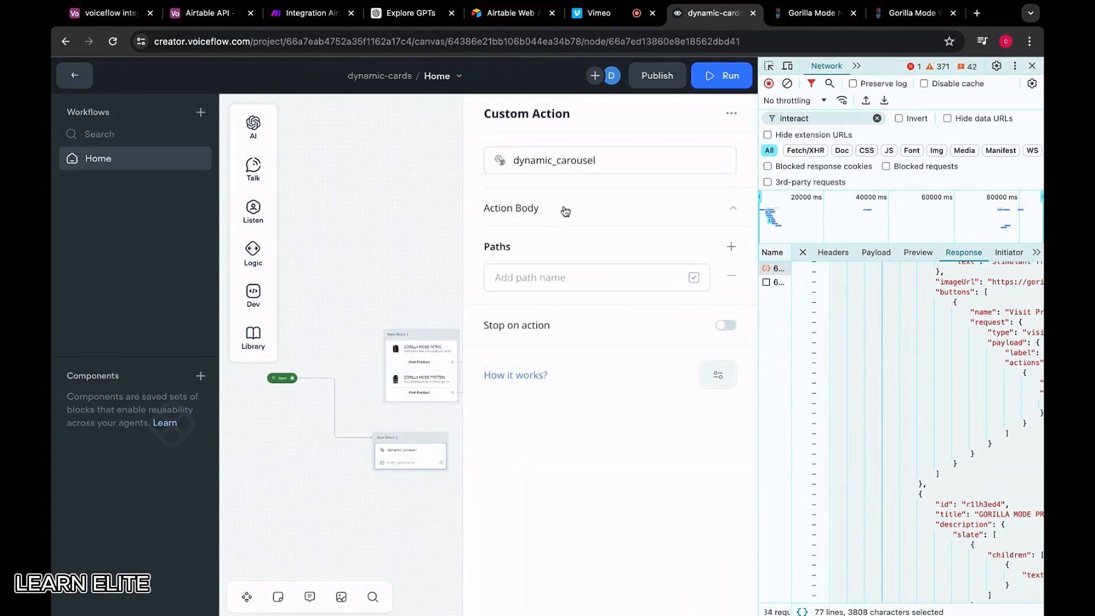
{"action": "left_click", "coordinate": [566, 212]}
{"action": "left_click", "coordinate": [554, 254]}
{"action": "key", "text": "ctrl+v"}
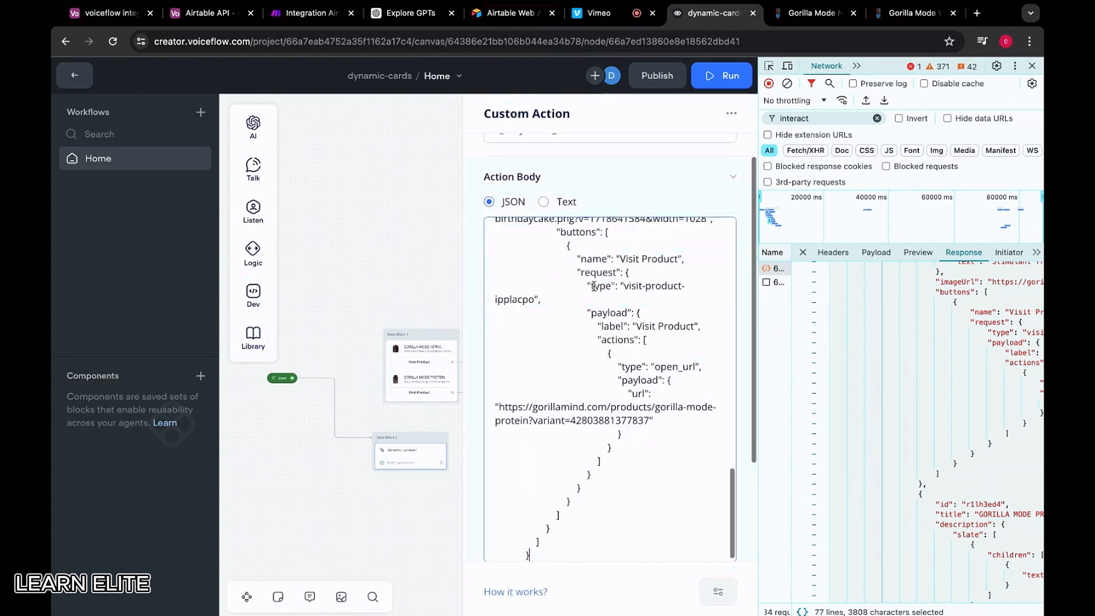
{"action": "scroll", "coordinate": [506, 305], "scroll_direction": "up", "scroll_amount": 15}
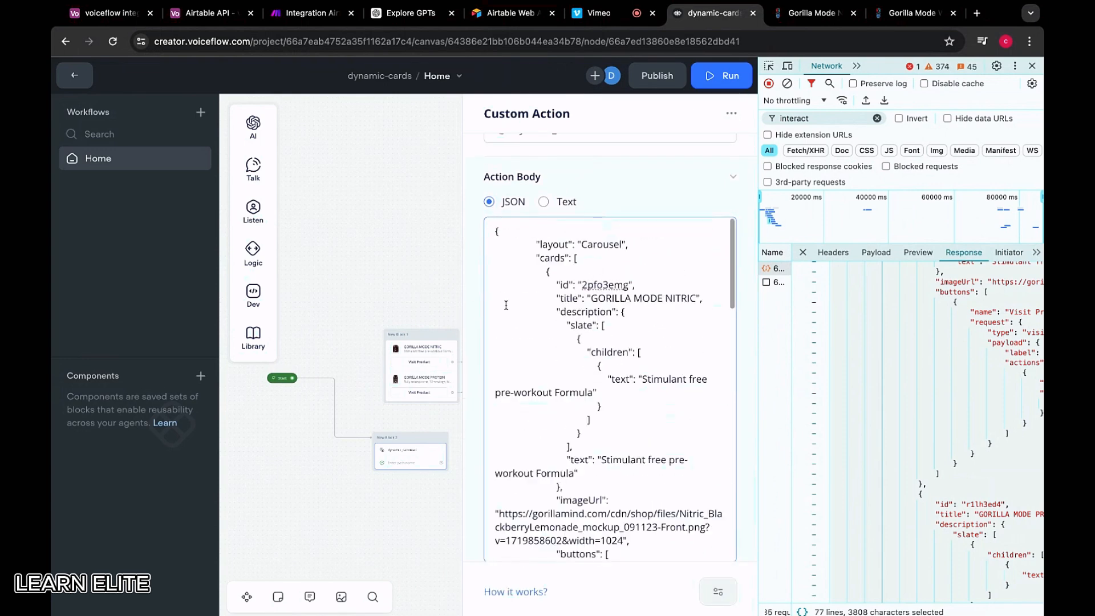
{"action": "left_click", "coordinate": [446, 276]}
{"action": "left_click", "coordinate": [444, 439]}
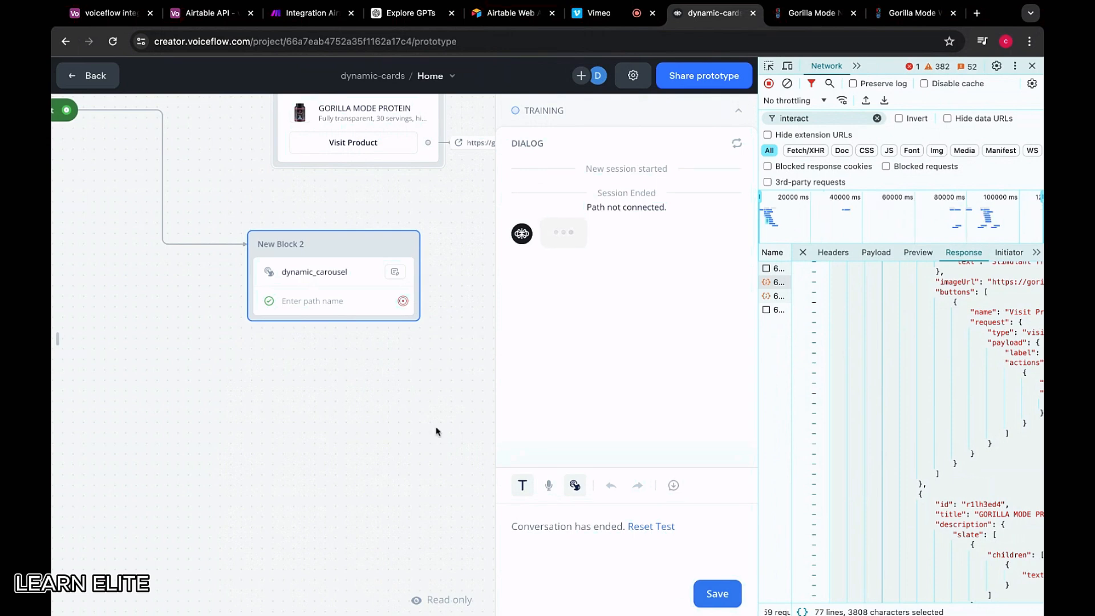
Rename the dynamic_carousel custom action to 'carousel'
{"action": "left_click", "coordinate": [357, 292]}
{"action": "left_click", "coordinate": [577, 206]}
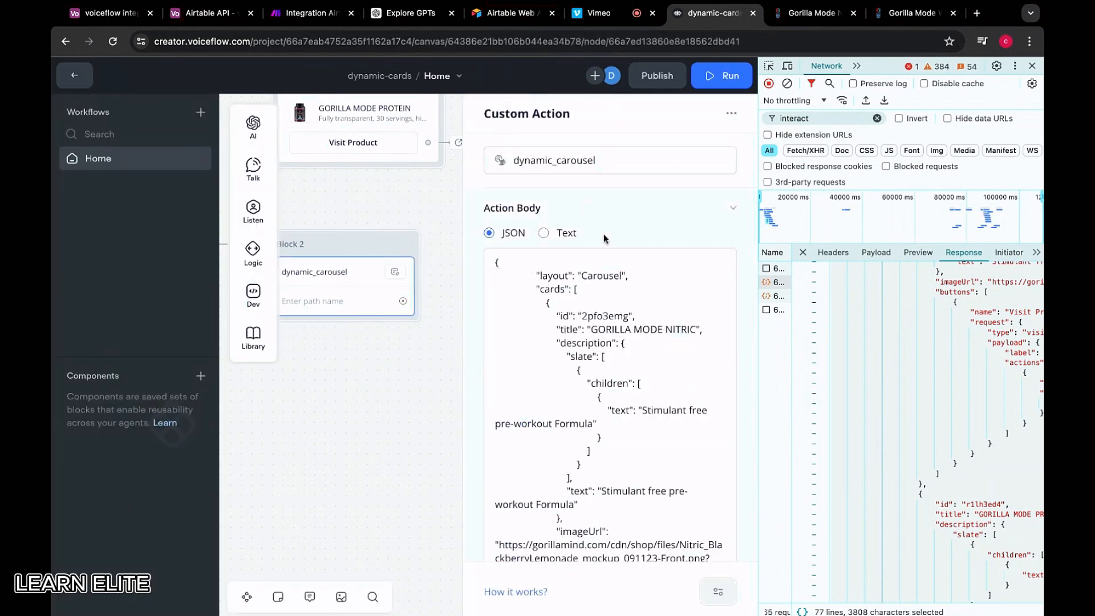
{"action": "scroll", "coordinate": [605, 268], "scroll_direction": "down", "scroll_amount": 15}
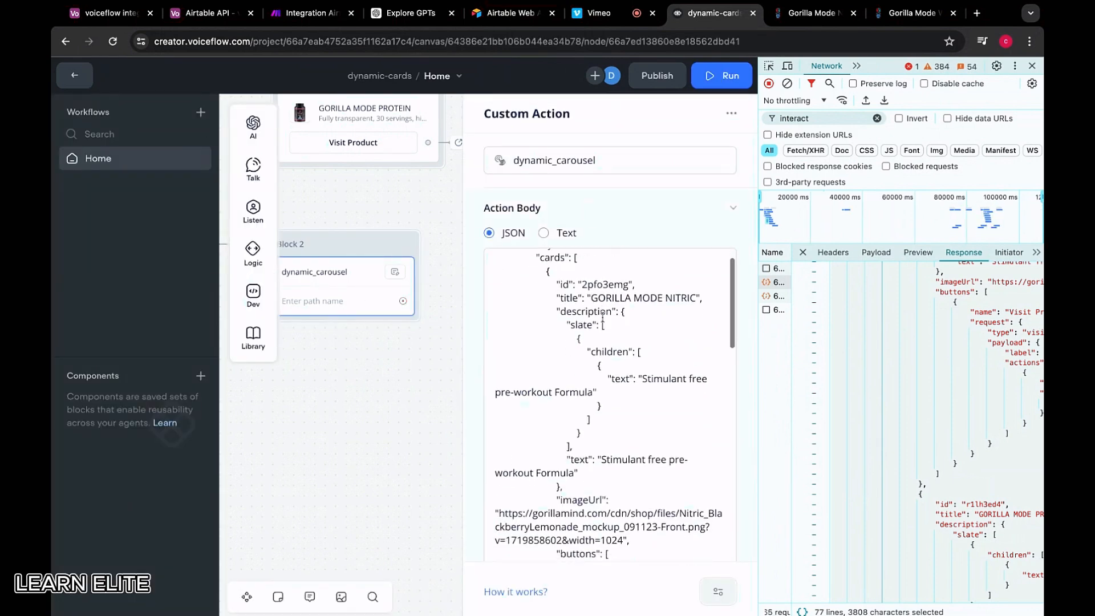
{"action": "left_click", "coordinate": [584, 162]}
{"action": "left_click_drag", "start_coordinate": [614, 161], "coordinate": [448, 166]}
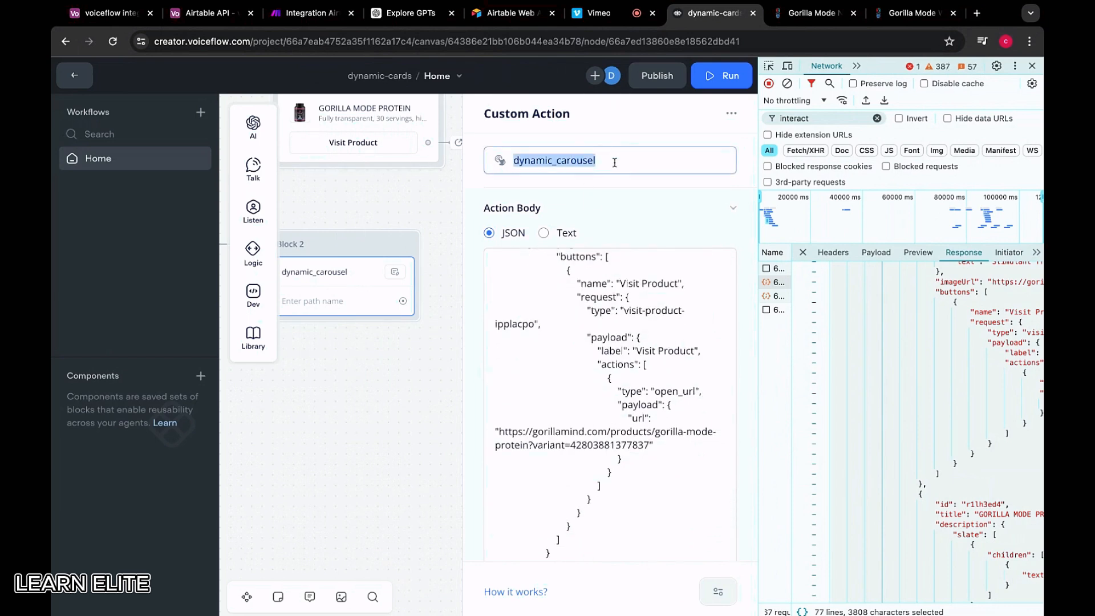
{"action": "type", "text": "carousel"}
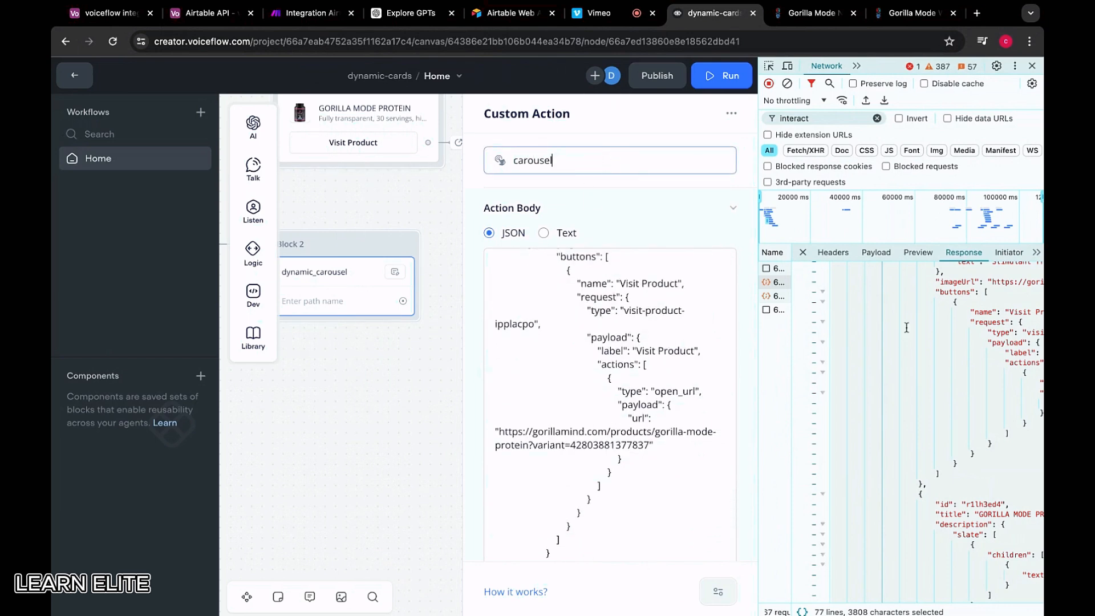
{"action": "scroll", "coordinate": [906, 328], "scroll_direction": "up", "scroll_amount": 5}
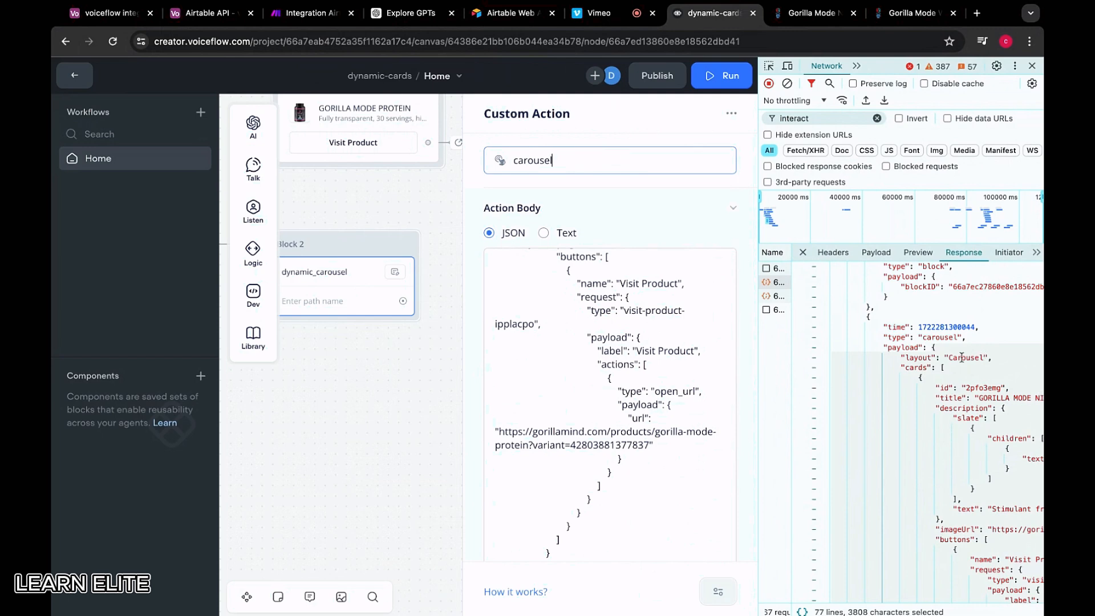
{"action": "left_click", "coordinate": [341, 207]}
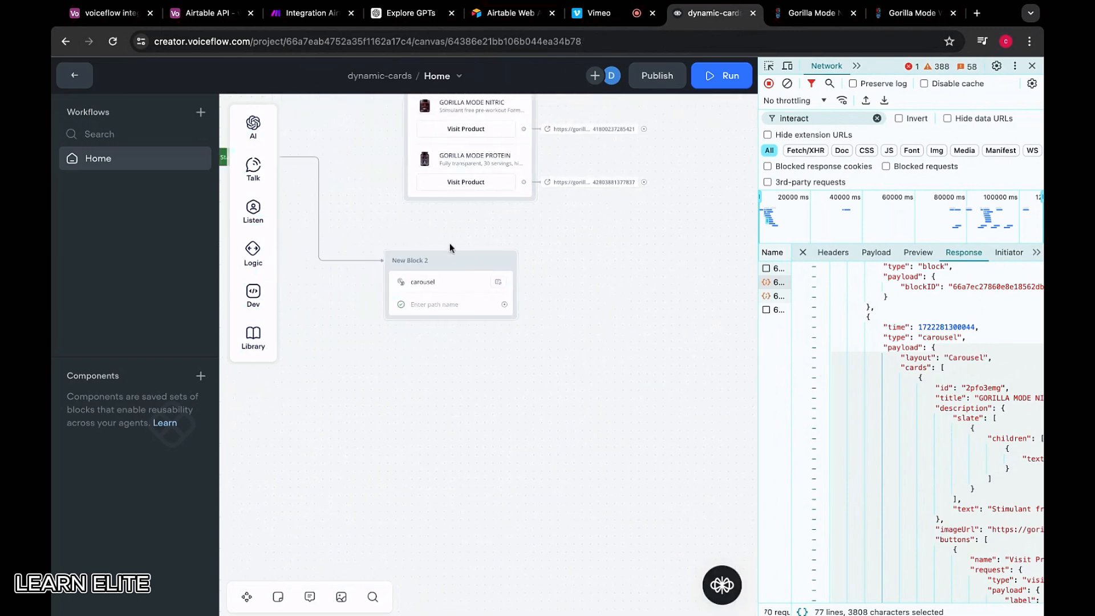
Run the prototype and flip between the GORILLA MODE NITRIC and PROTEIN carousel cards
{"action": "key", "text": "r"}
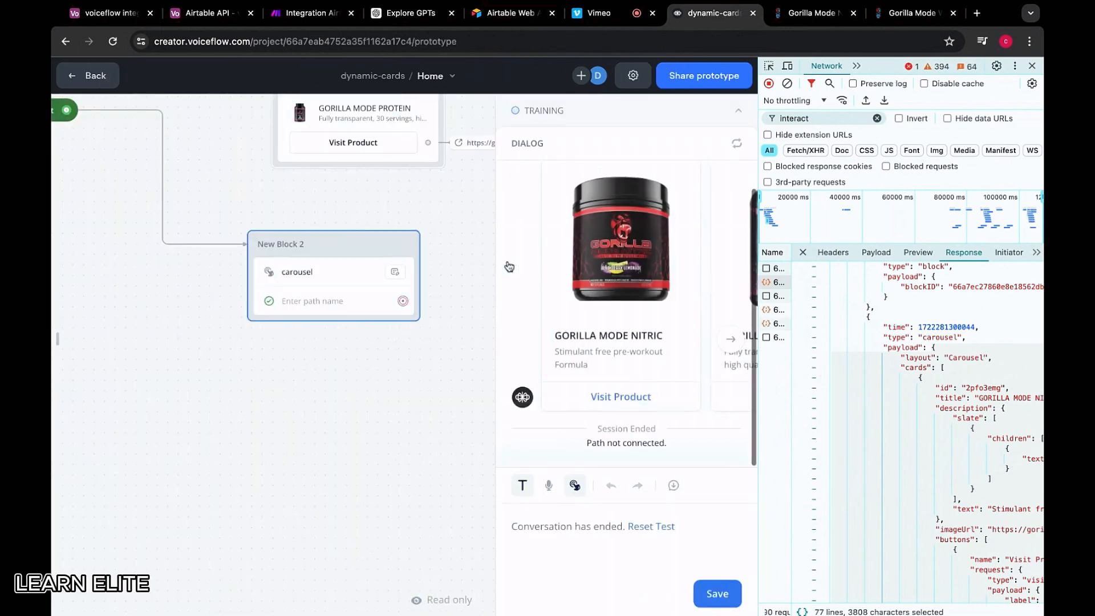
{"action": "left_click", "coordinate": [729, 337]}
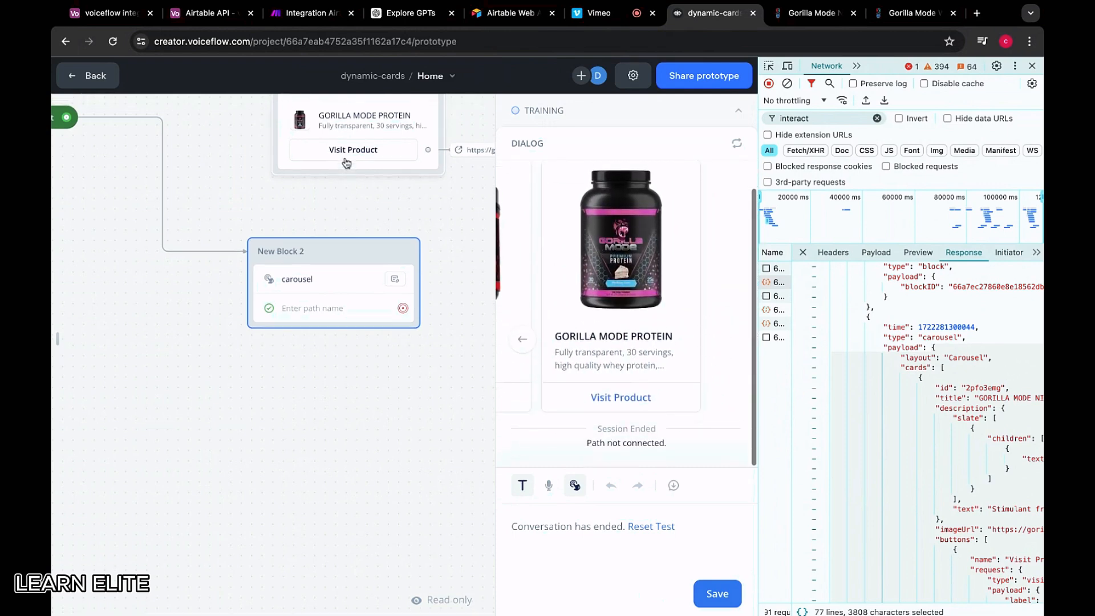
{"action": "left_click", "coordinate": [527, 339]}
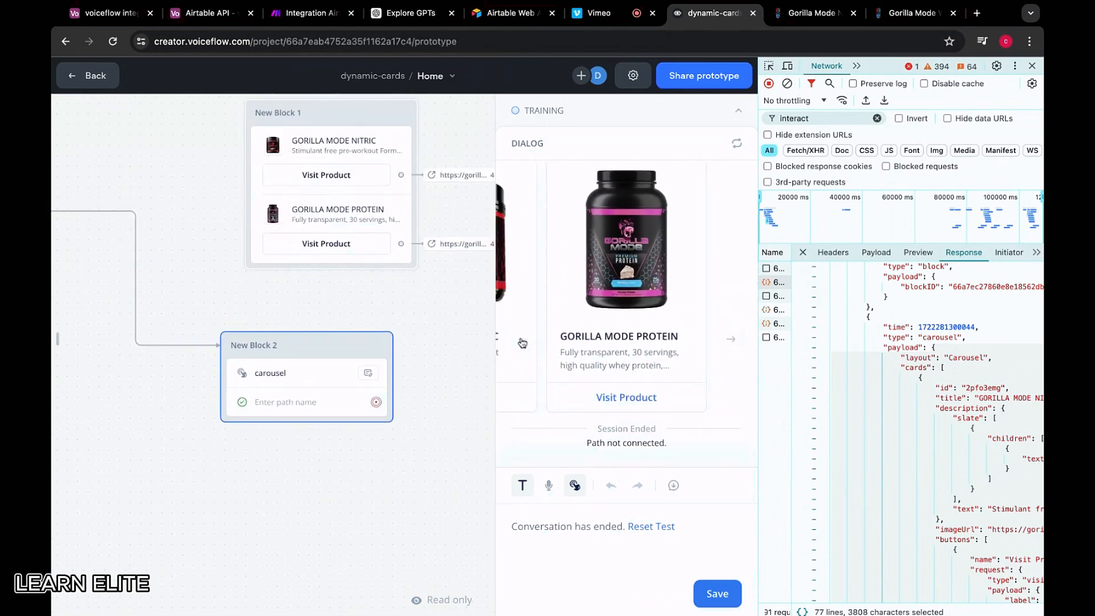
{"action": "left_click", "coordinate": [730, 339]}
Reopen the carousel step to review its action body JSON, then go to the Airtable API docs
{"action": "left_click", "coordinate": [342, 365]}
{"action": "left_click", "coordinate": [569, 211]}
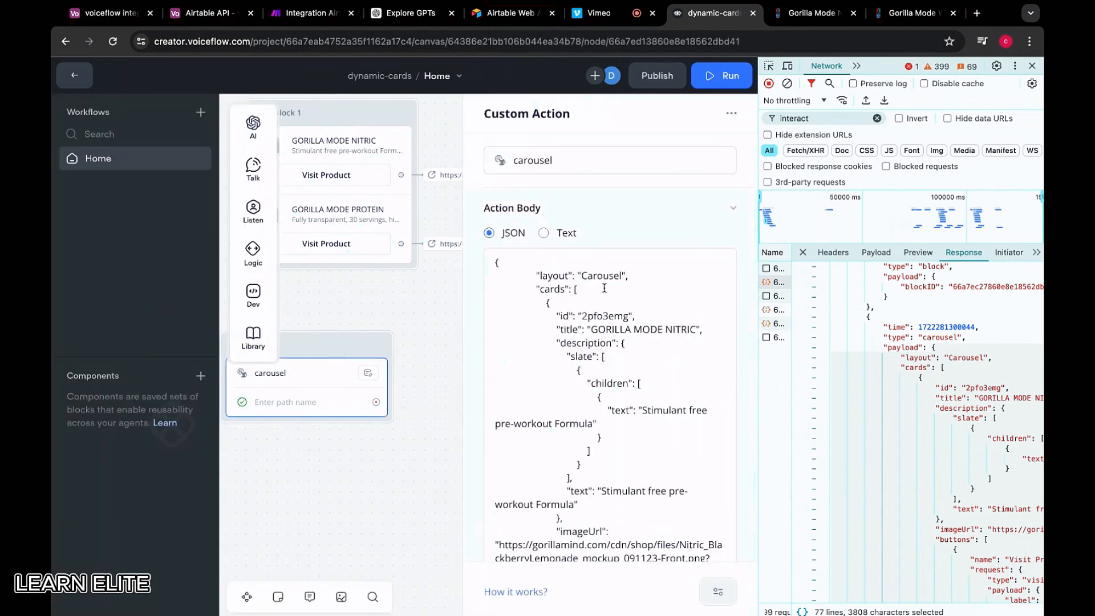
{"action": "scroll", "coordinate": [615, 339], "scroll_direction": "down", "scroll_amount": 5}
{"action": "scroll", "coordinate": [615, 338], "scroll_direction": "down", "scroll_amount": 10}
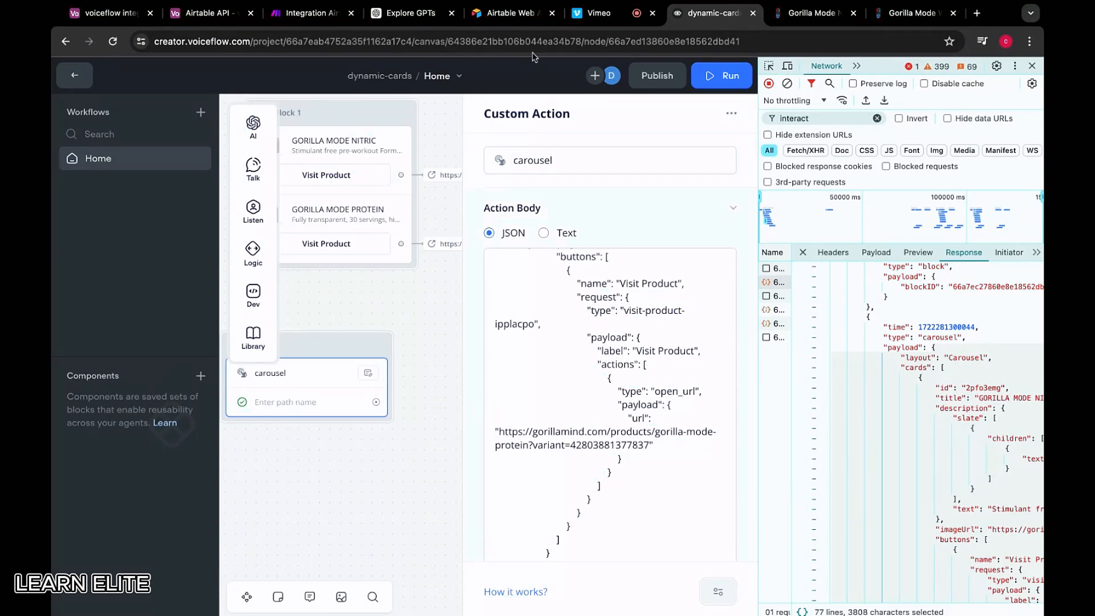
{"action": "left_click", "coordinate": [504, 14]}
In the voiceflow integration table, rename the Name-AT field to productName and save it
{"action": "left_click", "coordinate": [200, 15]}
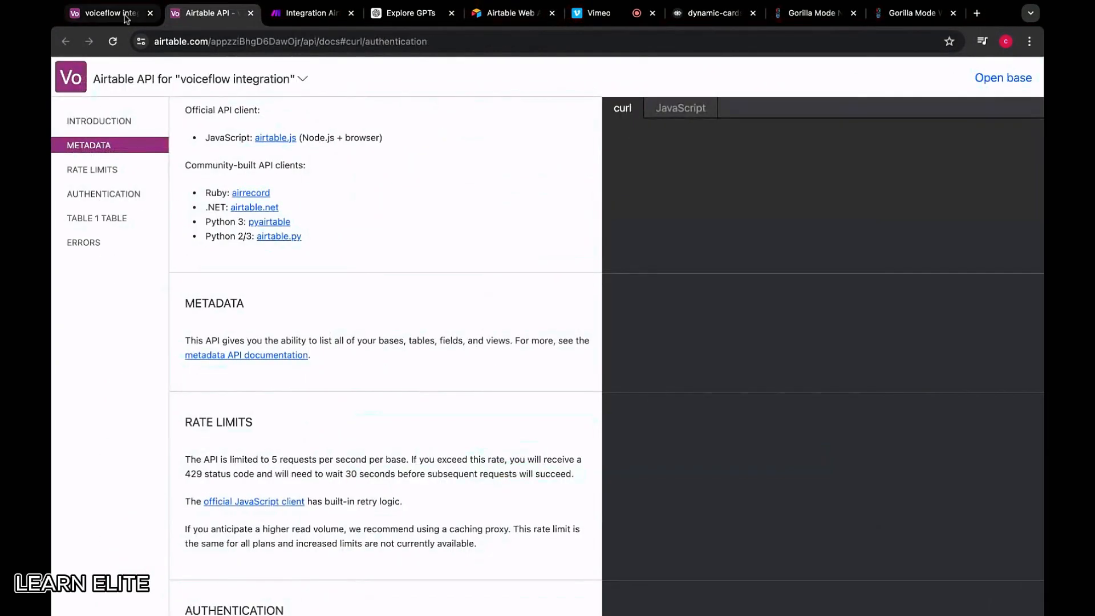
{"action": "left_click", "coordinate": [112, 13]}
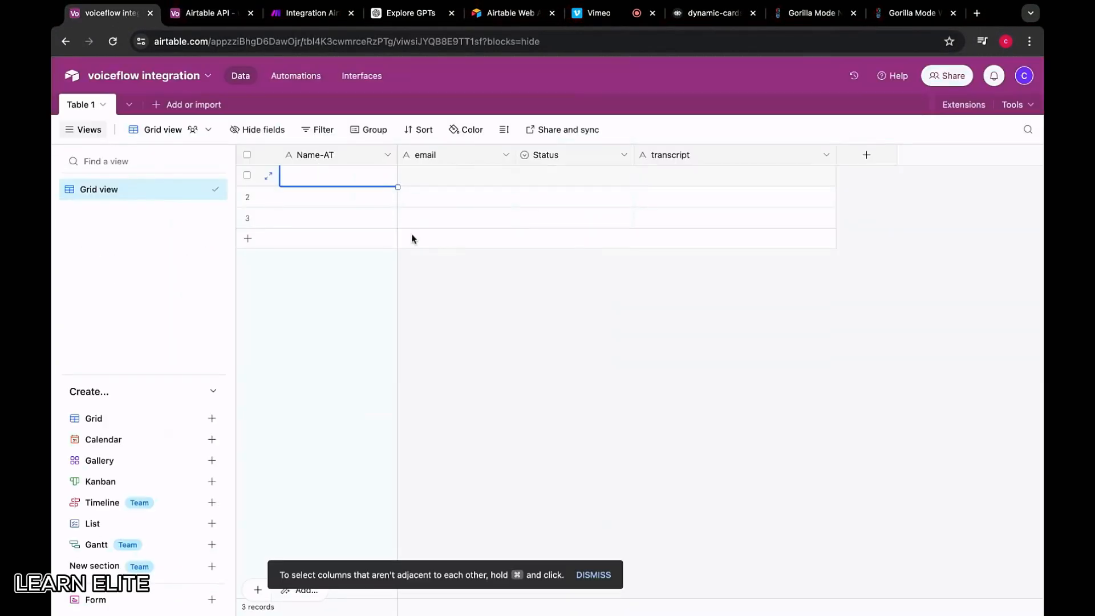
{"action": "left_click", "coordinate": [356, 159]}
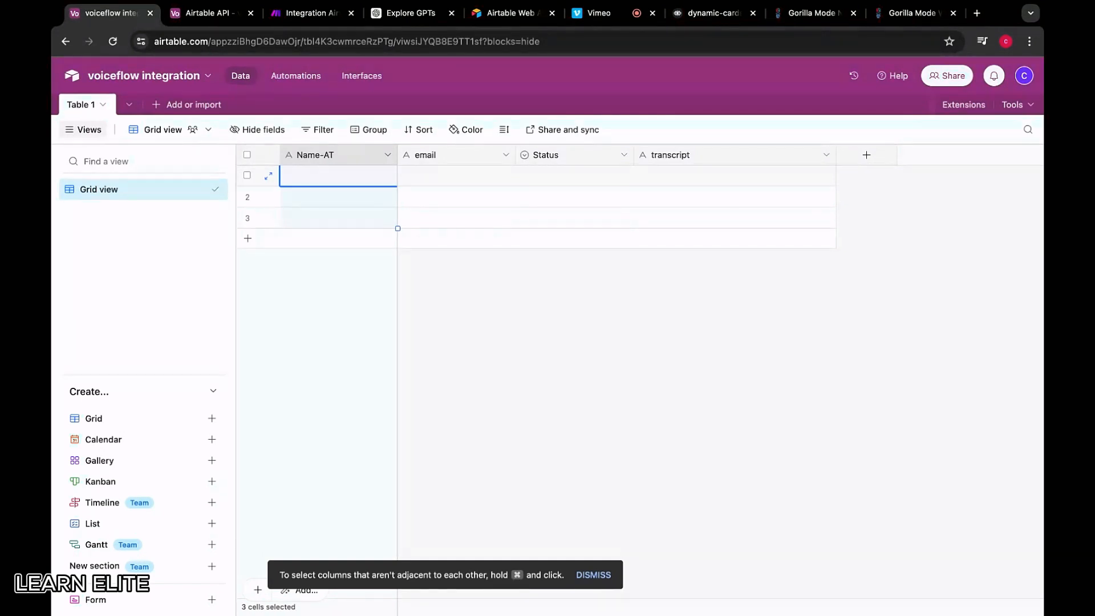
{"action": "double_click", "coordinate": [331, 155]}
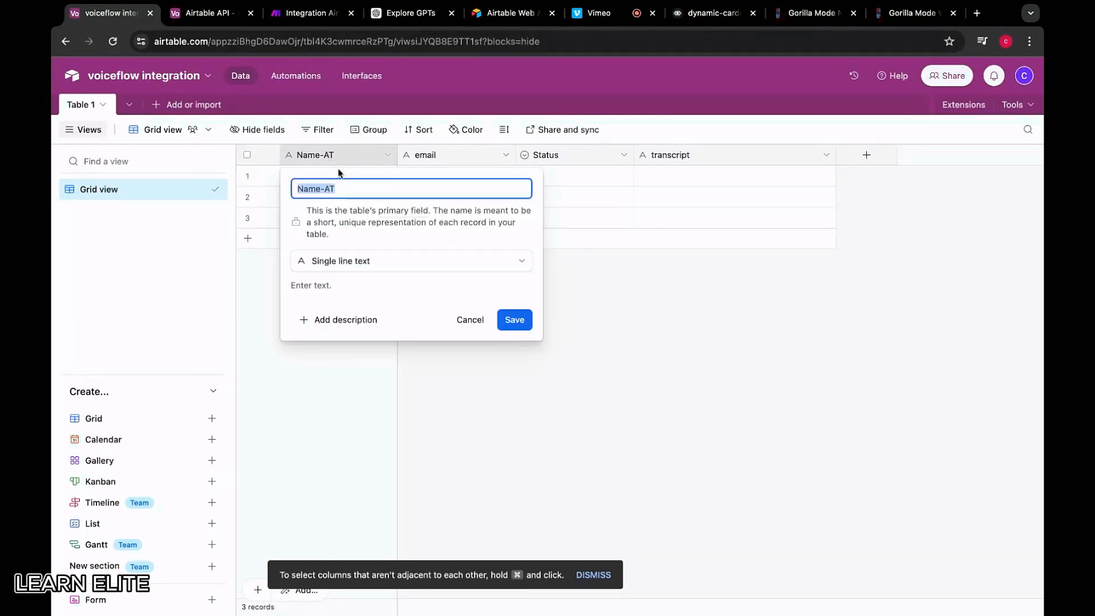
{"action": "double_click", "coordinate": [342, 187]}
{"action": "key", "text": "super+a"}
{"action": "key", "text": "BackSpace"}
{"action": "type", "text": "pro"}
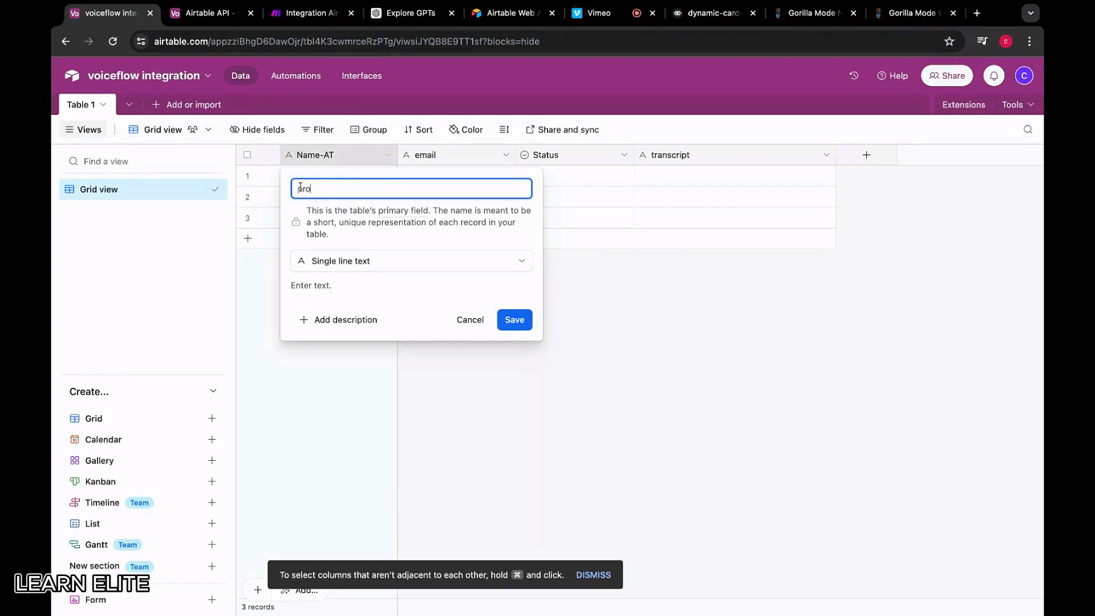
{"action": "type", "text": "ductName"}
{"action": "left_click", "coordinate": [262, 272]}
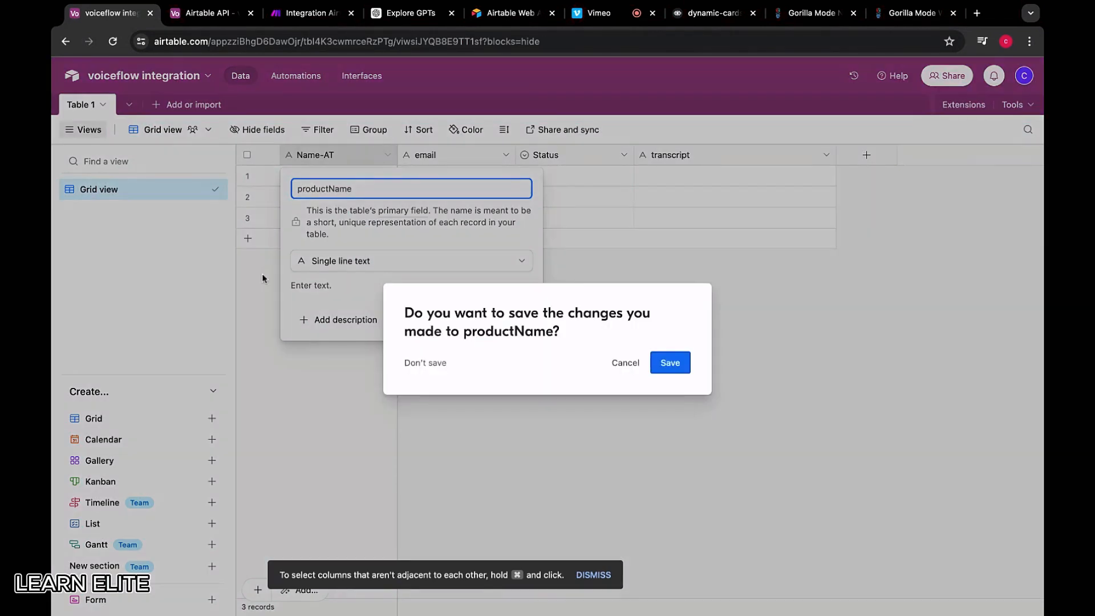
{"action": "left_click", "coordinate": [665, 360]}
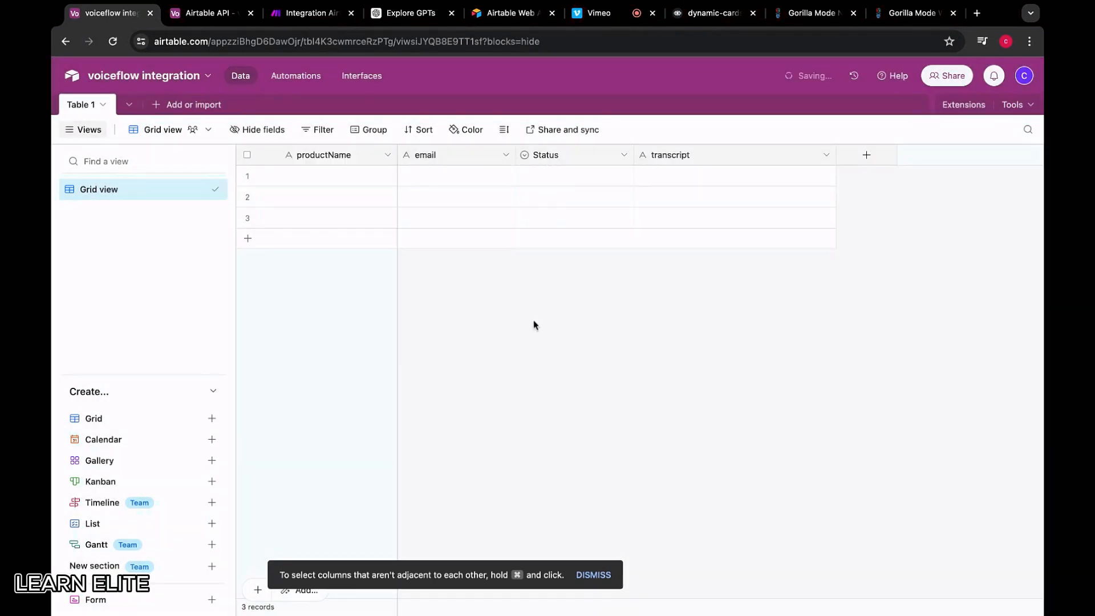
{"action": "left_click", "coordinate": [437, 158]}
Read the Gorilla Mode Protein product page, briefly checking the voiceflow integration table
{"action": "left_click", "coordinate": [913, 13]}
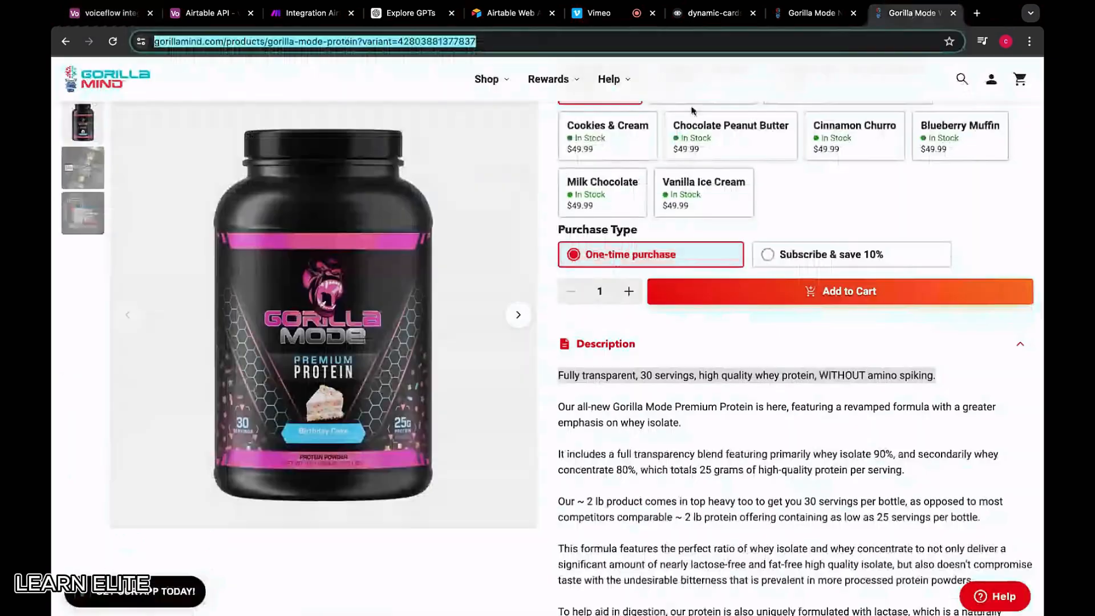
{"action": "scroll", "coordinate": [640, 305], "scroll_direction": "up", "scroll_amount": 4}
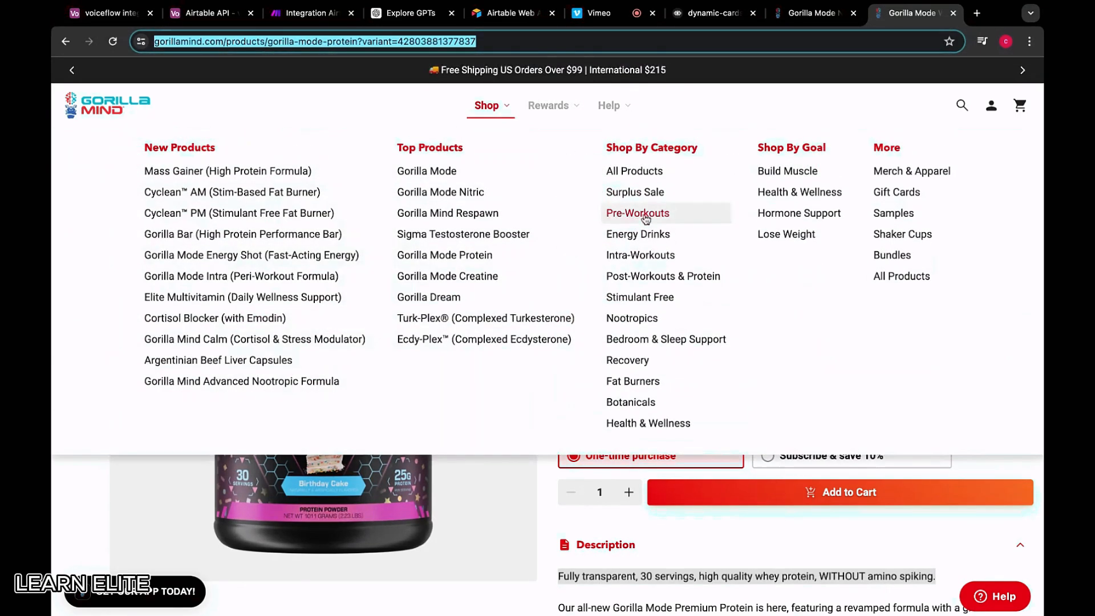
{"action": "left_click", "coordinate": [126, 15]}
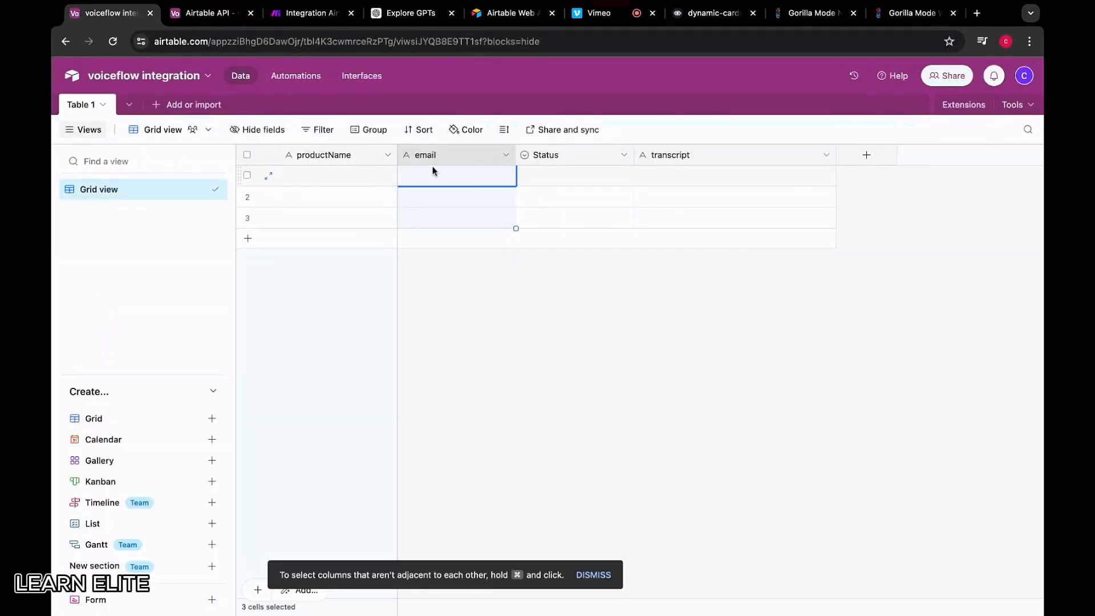
{"action": "left_click", "coordinate": [901, 13]}
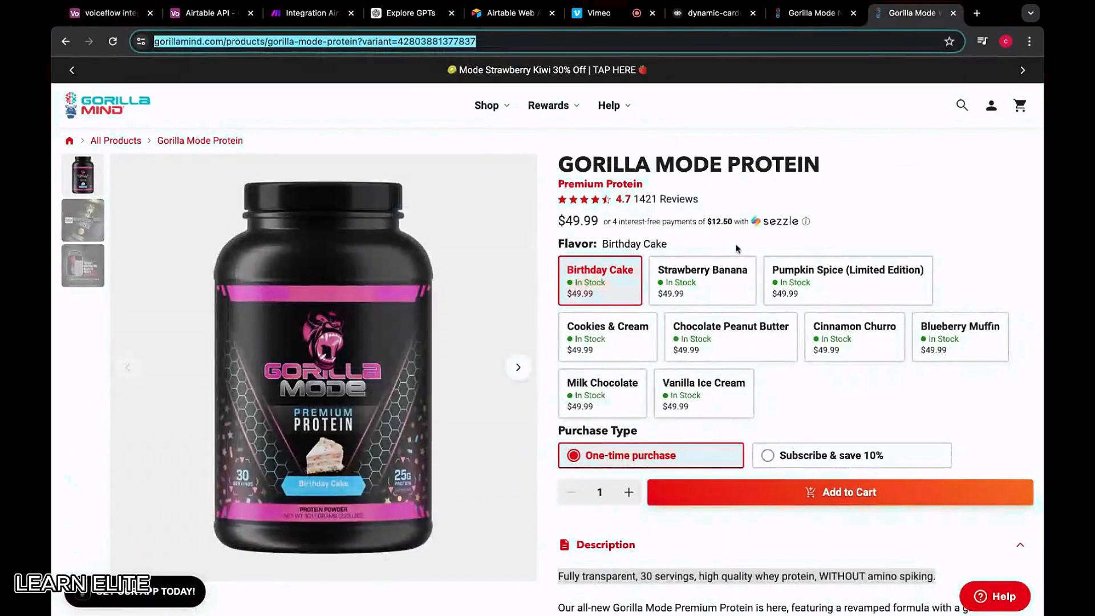
{"action": "scroll", "coordinate": [610, 376], "scroll_direction": "down", "scroll_amount": 5}
{"action": "scroll", "coordinate": [611, 378], "scroll_direction": "down", "scroll_amount": 8}
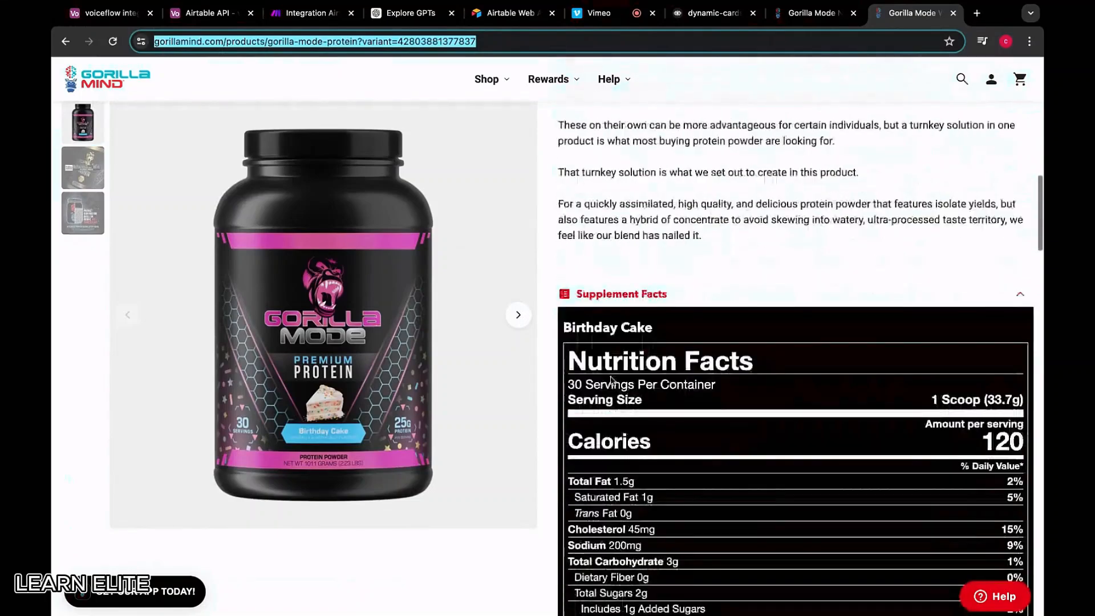
{"action": "scroll", "coordinate": [611, 380], "scroll_direction": "up", "scroll_amount": 3}
Highlight the product description paragraphs and scroll through Description and Supplement Facts
{"action": "left_click", "coordinate": [705, 374]}
{"action": "left_click_drag", "start_coordinate": [706, 374], "coordinate": [661, 411]}
{"action": "scroll", "coordinate": [558, 211], "scroll_direction": "up", "scroll_amount": 6}
{"action": "scroll", "coordinate": [743, 527], "scroll_direction": "down", "scroll_amount": 5}
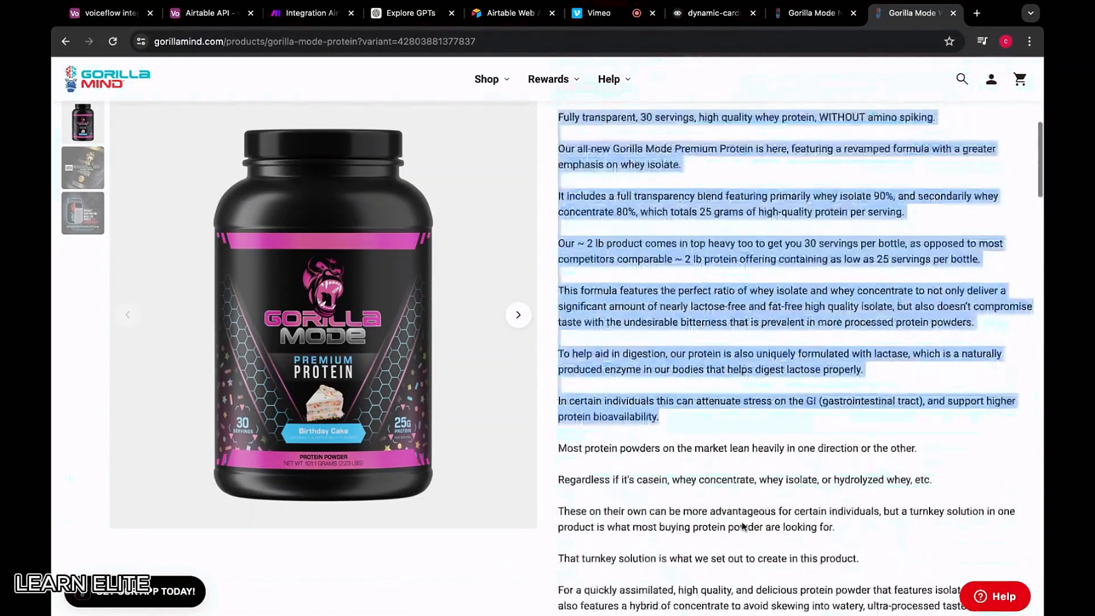
{"action": "scroll", "coordinate": [744, 528], "scroll_direction": "down", "scroll_amount": 10}
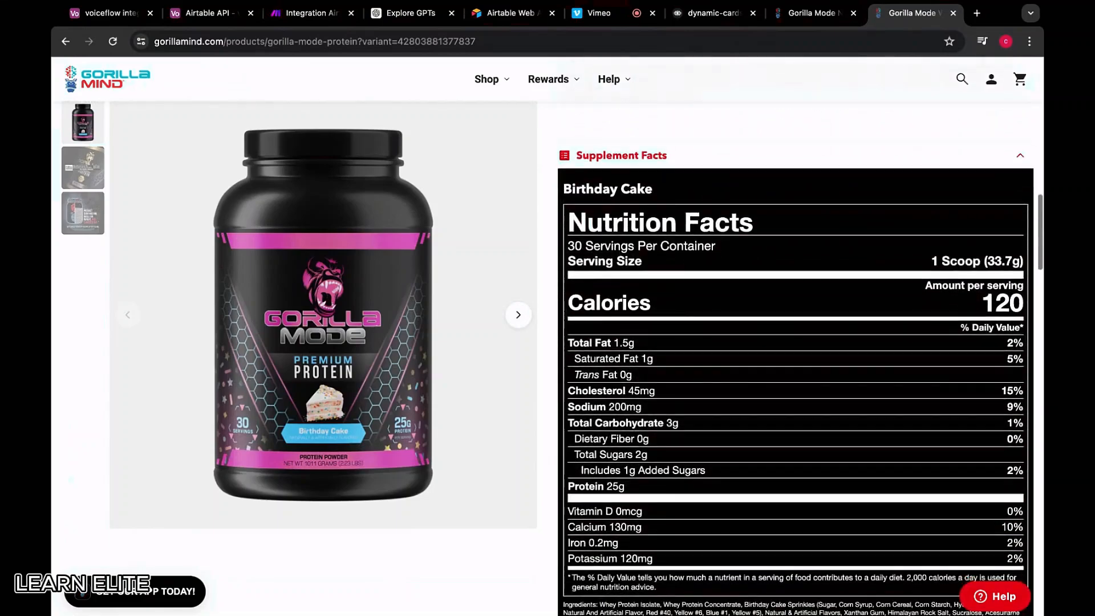
{"action": "scroll", "coordinate": [710, 353], "scroll_direction": "down", "scroll_amount": 6}
{"action": "scroll", "coordinate": [711, 354], "scroll_direction": "up", "scroll_amount": 12}
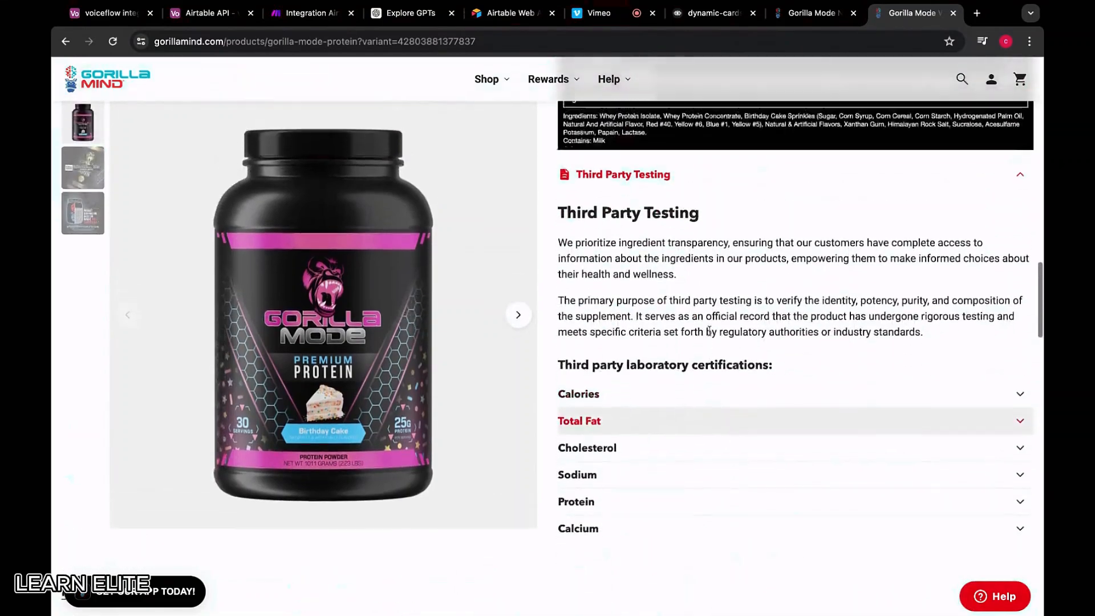
{"action": "scroll", "coordinate": [710, 355], "scroll_direction": "up", "scroll_amount": 4}
{"action": "scroll", "coordinate": [709, 362], "scroll_direction": "down", "scroll_amount": 5}
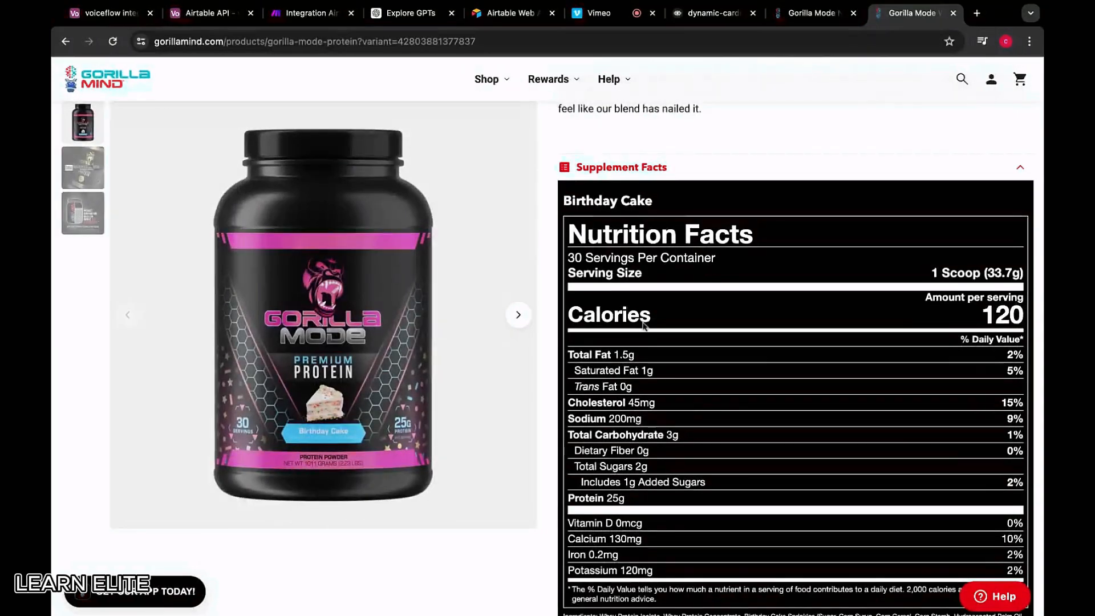
{"action": "scroll", "coordinate": [697, 325], "scroll_direction": "up", "scroll_amount": 4}
{"action": "scroll", "coordinate": [697, 325], "scroll_direction": "up", "scroll_amount": 4}
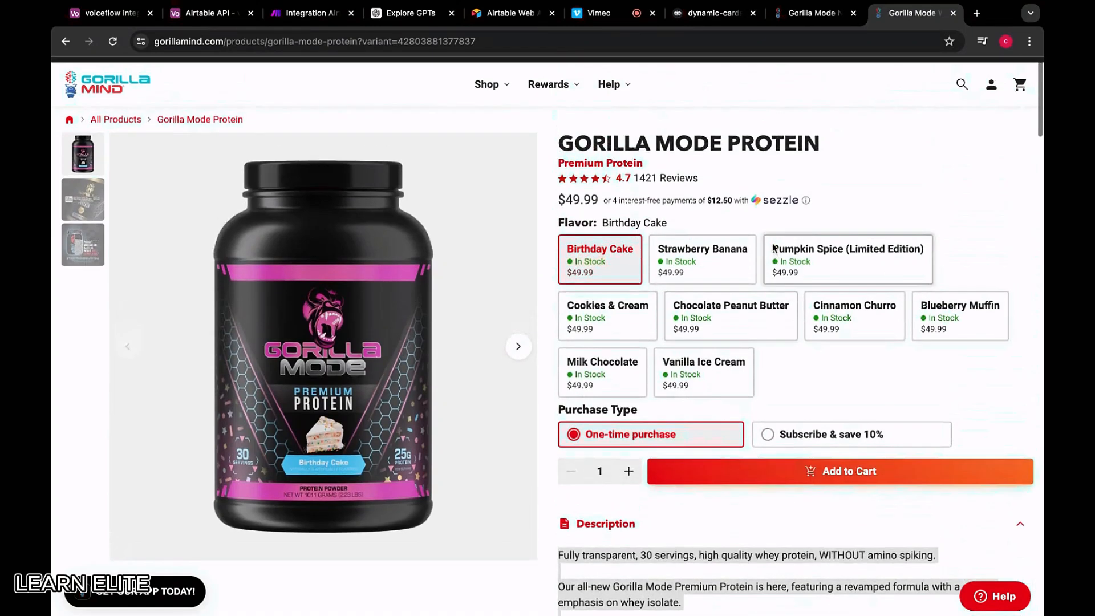
{"action": "scroll", "coordinate": [442, 179], "scroll_direction": "up", "scroll_amount": 1}
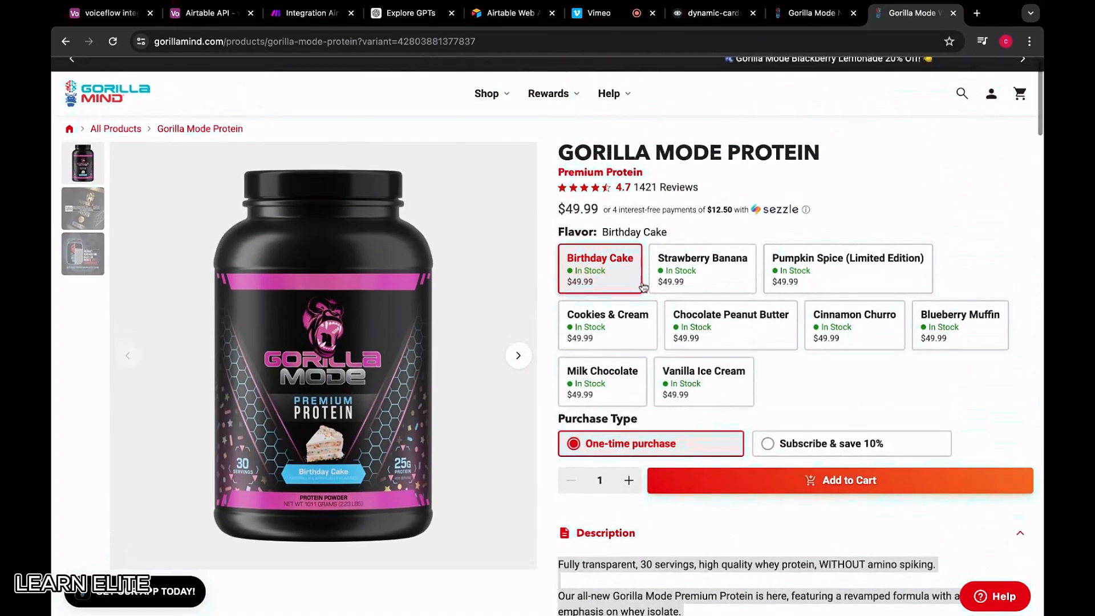
Check the available Status options on the first record in the voiceflow integration table
{"action": "left_click", "coordinate": [113, 14]}
{"action": "left_click", "coordinate": [561, 160]}
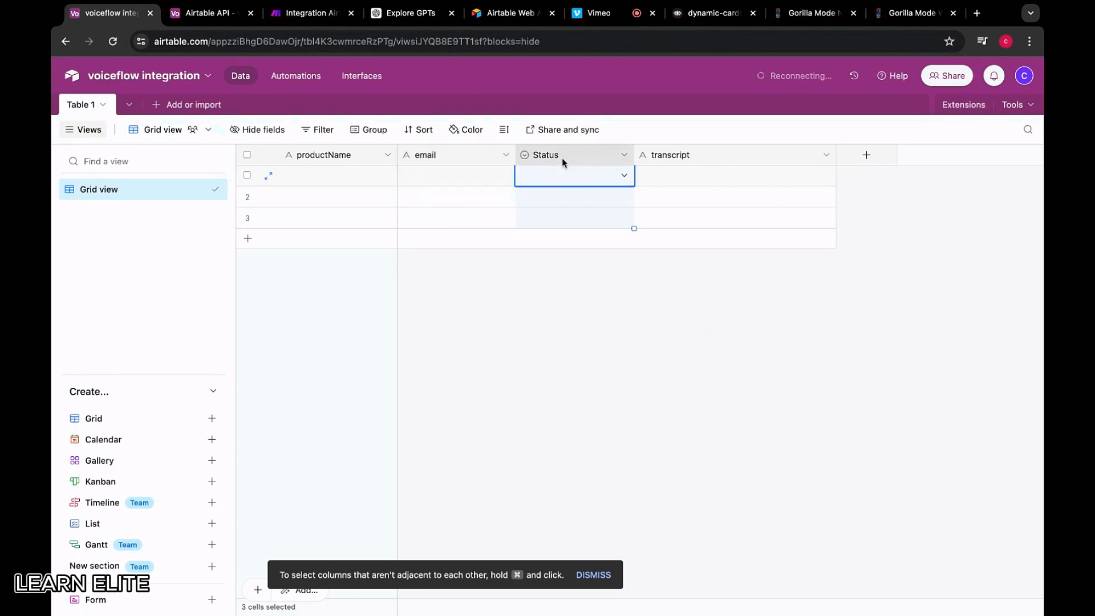
{"action": "left_click", "coordinate": [606, 178]}
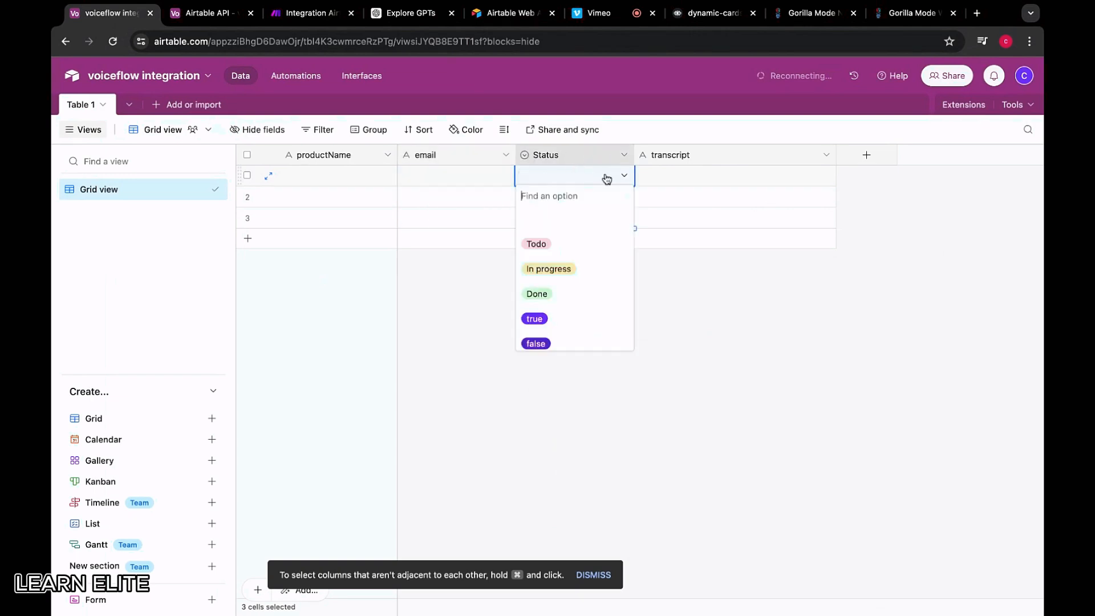
{"action": "scroll", "coordinate": [568, 249], "scroll_direction": "down", "scroll_amount": 2}
{"action": "scroll", "coordinate": [558, 244], "scroll_direction": "up", "scroll_amount": 2}
Return to the Gorilla Mind home page and browse the Most Popular products carousel
{"action": "left_click", "coordinate": [913, 12]}
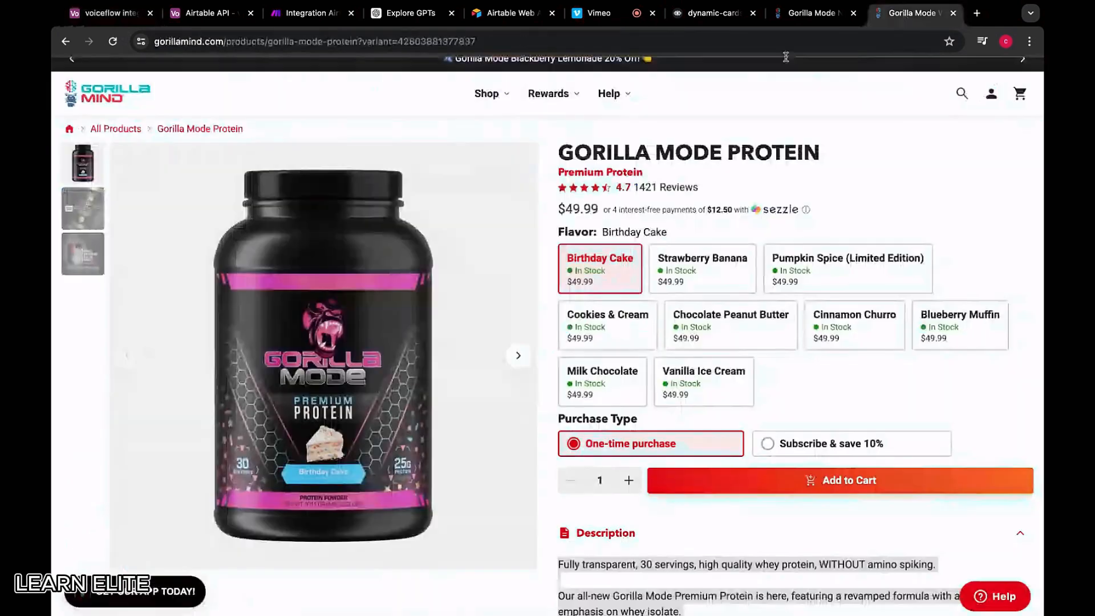
{"action": "left_click", "coordinate": [66, 41]}
{"action": "scroll", "coordinate": [445, 296], "scroll_direction": "up", "scroll_amount": 3}
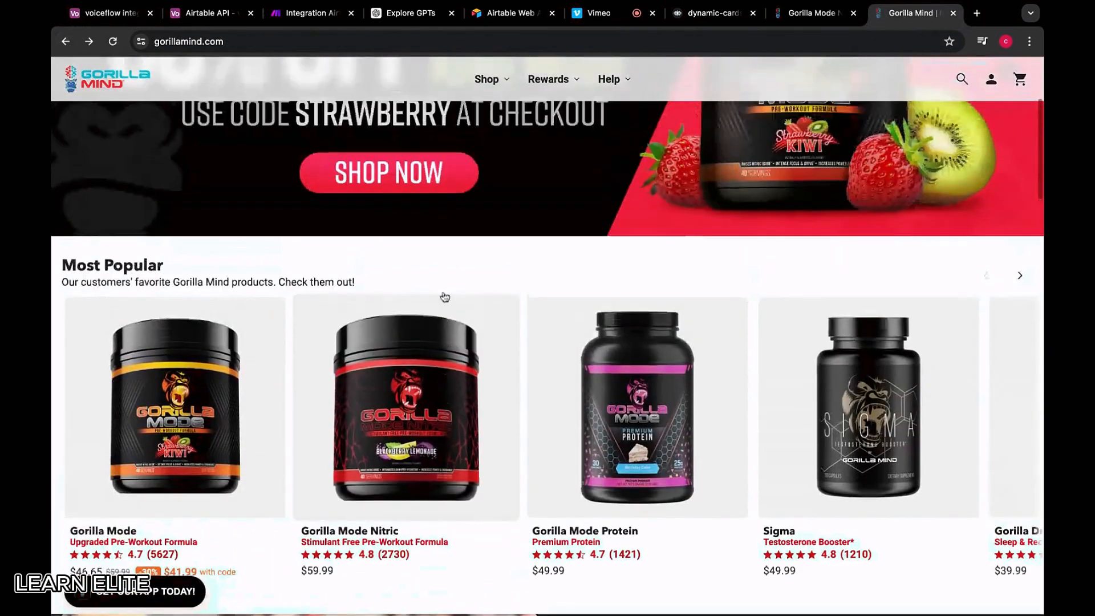
{"action": "scroll", "coordinate": [502, 384], "scroll_direction": "down", "scroll_amount": 1}
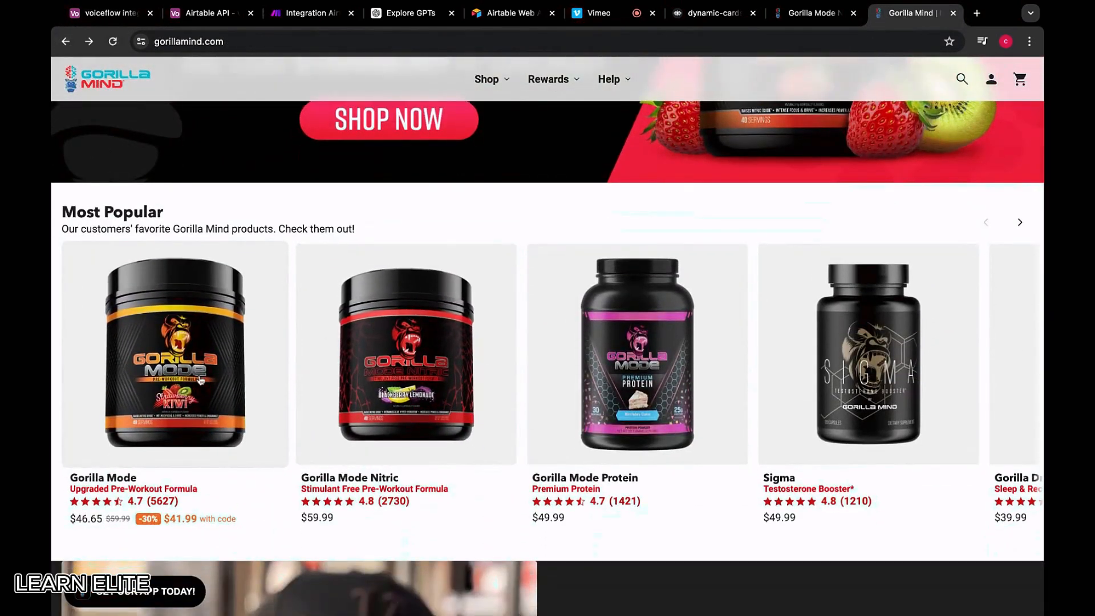
{"action": "scroll", "coordinate": [428, 353], "scroll_direction": "right", "scroll_amount": 4}
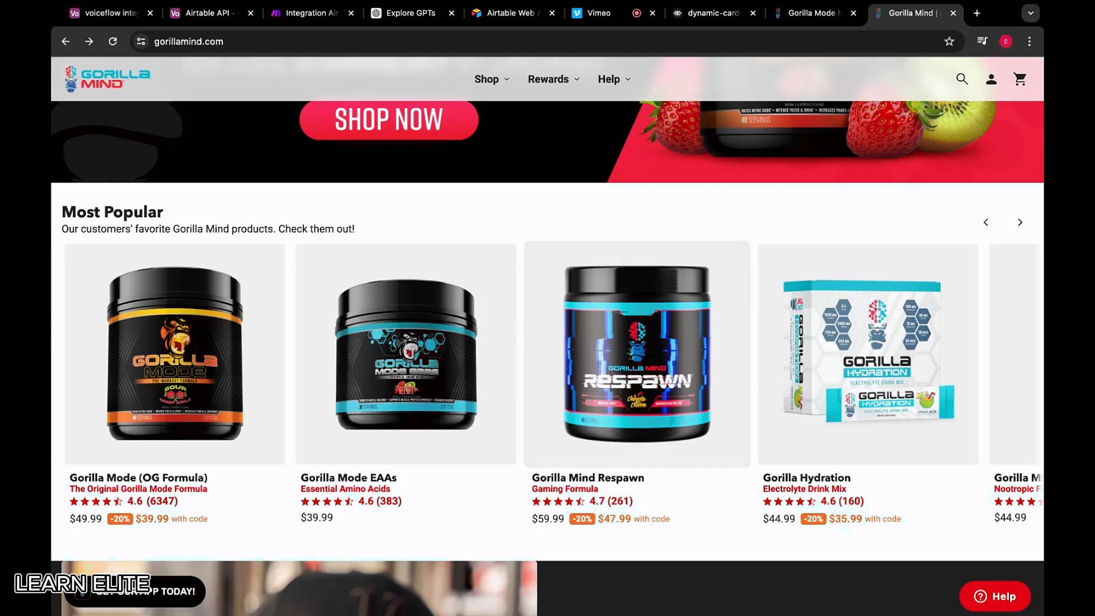
{"action": "scroll", "coordinate": [866, 365], "scroll_direction": "right", "scroll_amount": 3}
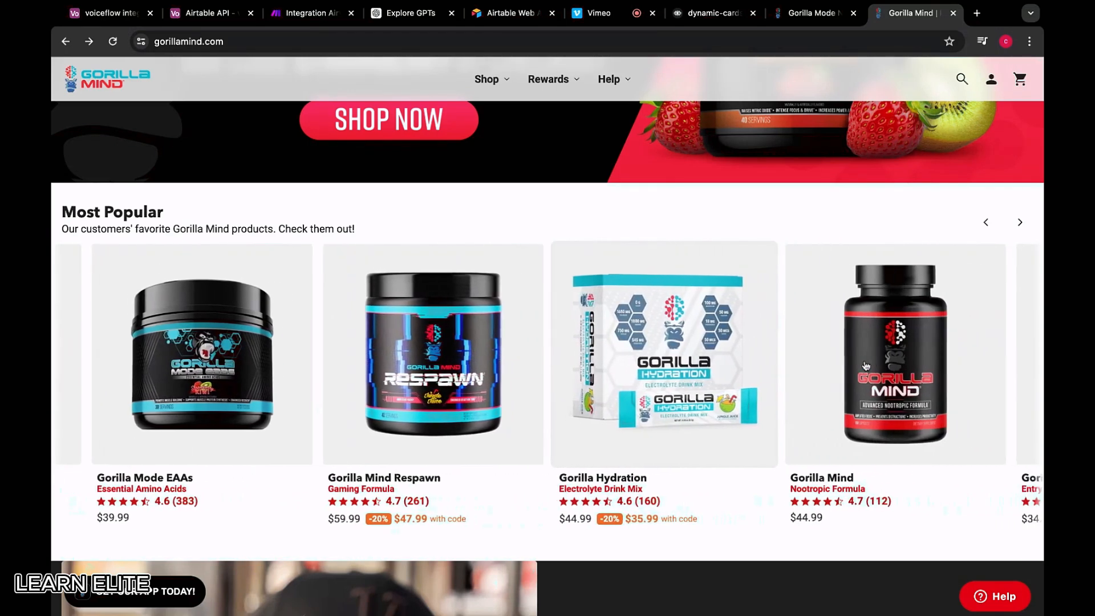
{"action": "scroll", "coordinate": [866, 365], "scroll_direction": "right", "scroll_amount": 3}
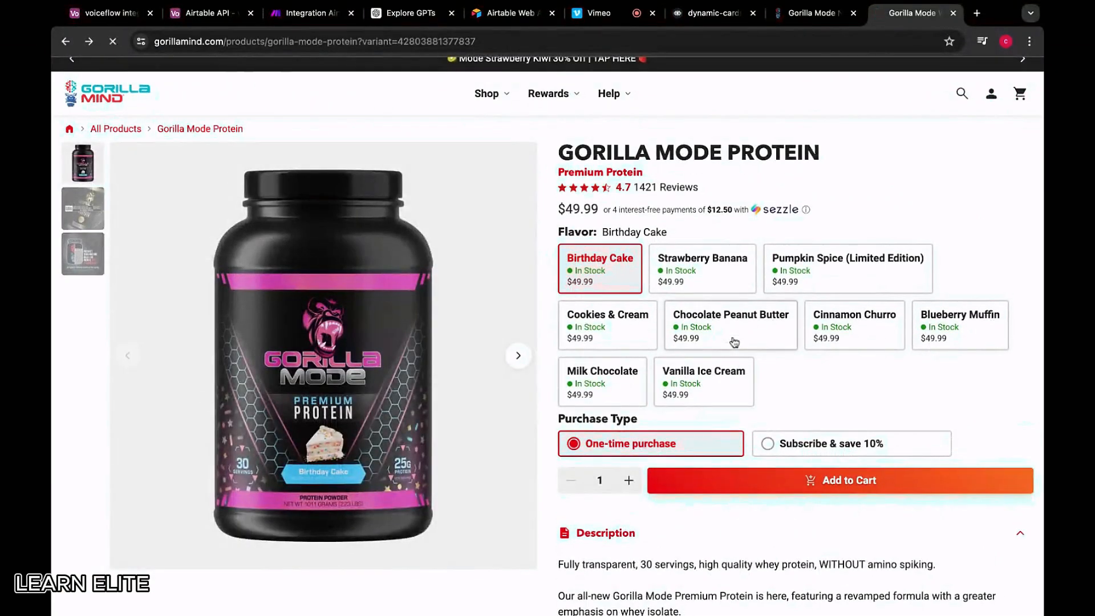
{"action": "scroll", "coordinate": [734, 342], "scroll_direction": "left", "scroll_amount": 3}
Open the Shop > All Products collection page
{"action": "scroll", "coordinate": [535, 371], "scroll_direction": "down", "scroll_amount": 7}
{"action": "scroll", "coordinate": [535, 370], "scroll_direction": "down", "scroll_amount": 2}
{"action": "scroll", "coordinate": [535, 371], "scroll_direction": "up", "scroll_amount": 4}
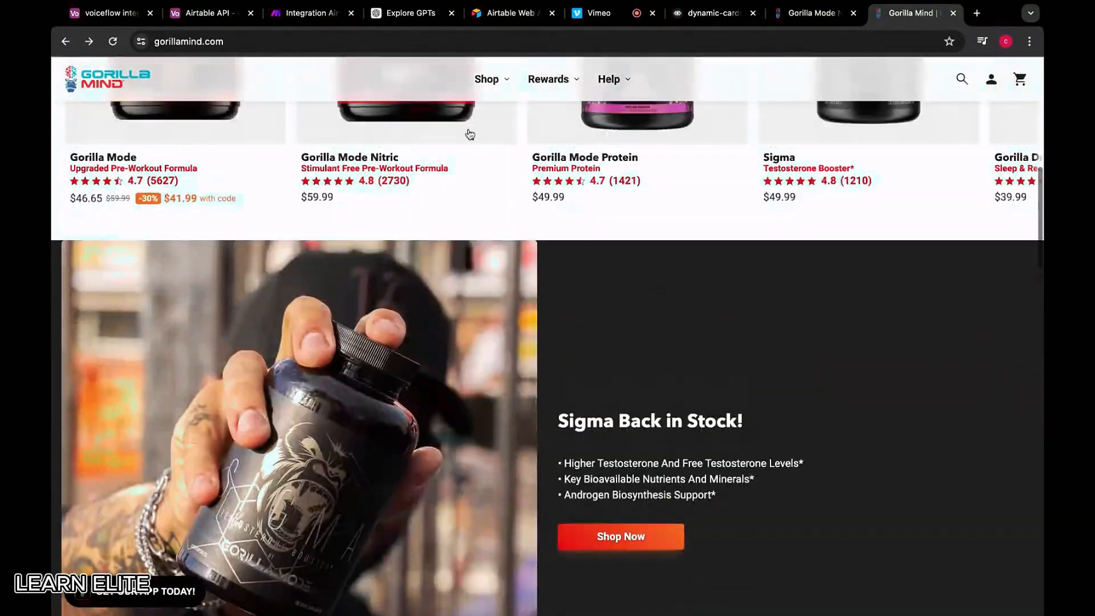
{"action": "left_click", "coordinate": [485, 79]}
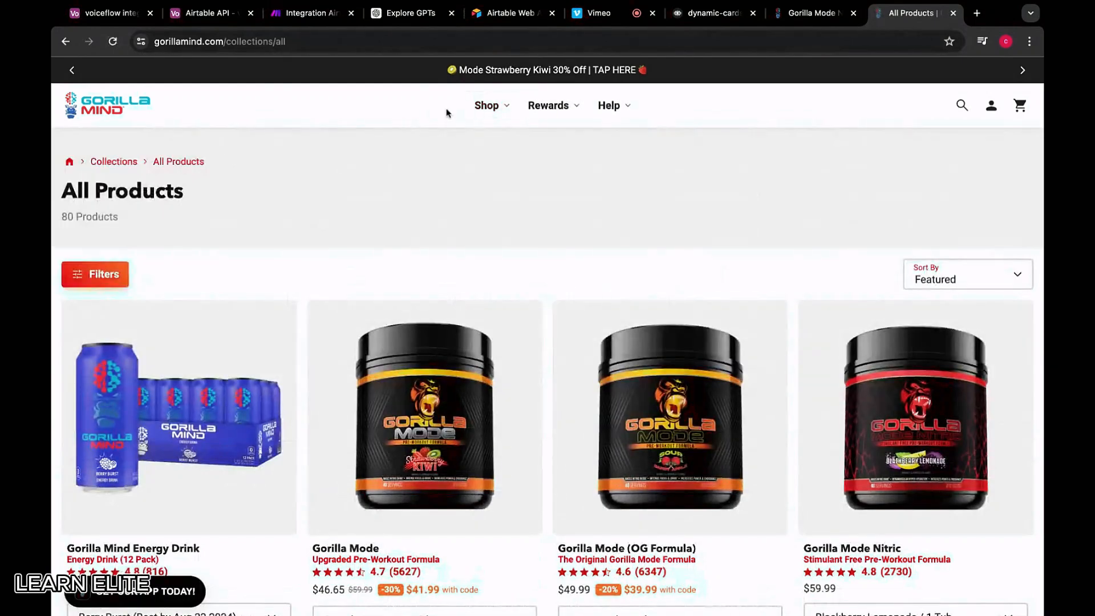
{"action": "mouse_move", "coordinate": [494, 114]}
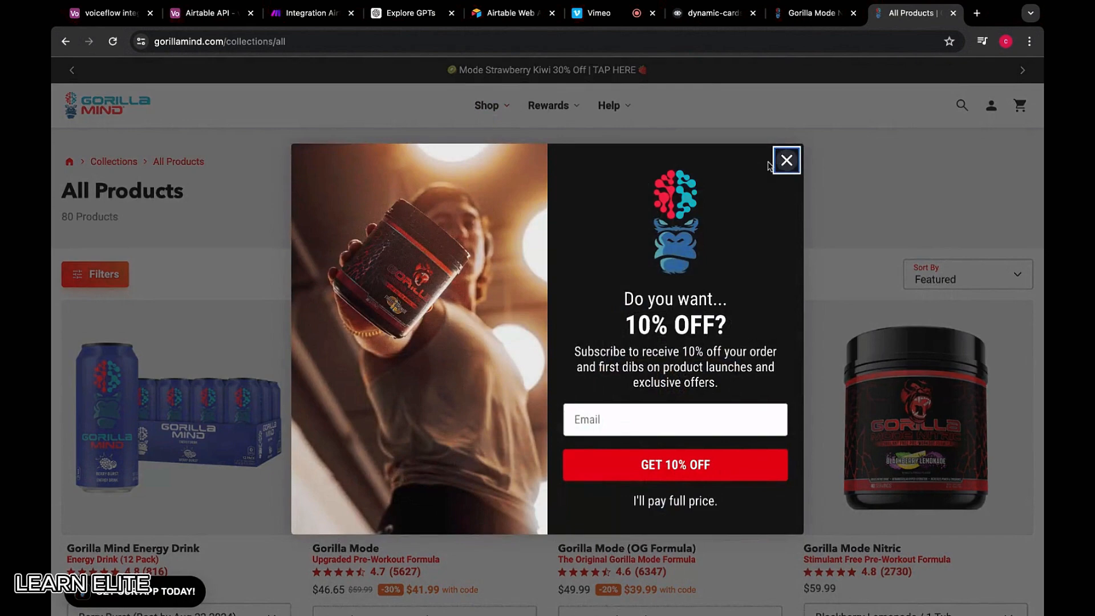
Dismiss the 10% OFF popup and drag the voiceflow integration tab beside All Products
{"action": "left_click", "coordinate": [784, 166]}
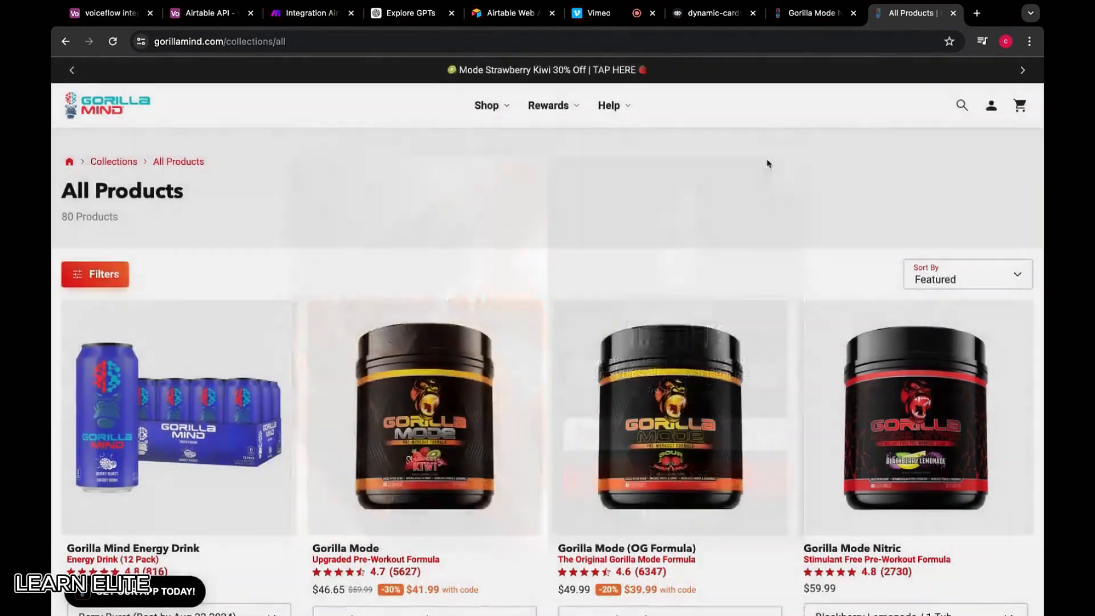
{"action": "mouse_move", "coordinate": [551, 104]}
{"action": "mouse_move", "coordinate": [495, 105]}
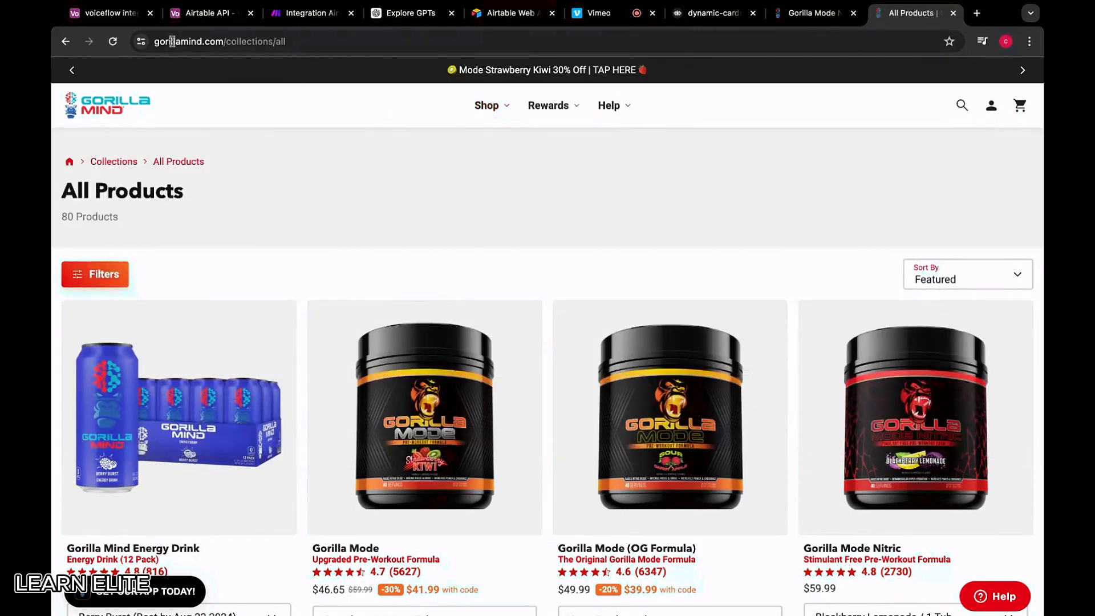
{"action": "left_click_drag", "start_coordinate": [109, 13], "coordinate": [808, 22]}
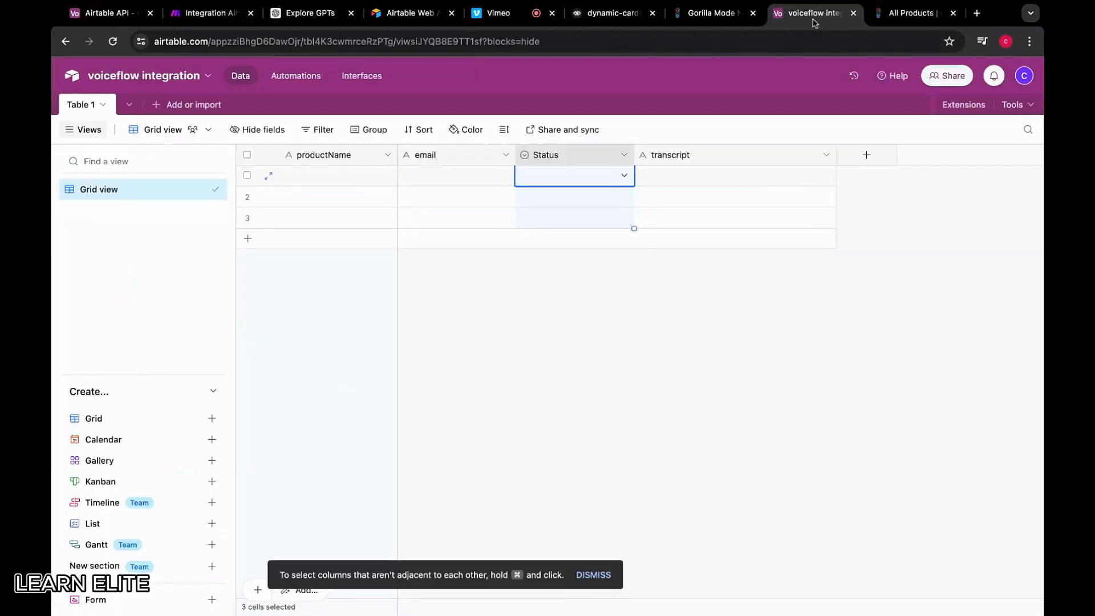
Add Pre-workouts as a Status option, matching the Gorilla Mind store categories
{"action": "left_click", "coordinate": [557, 174]}
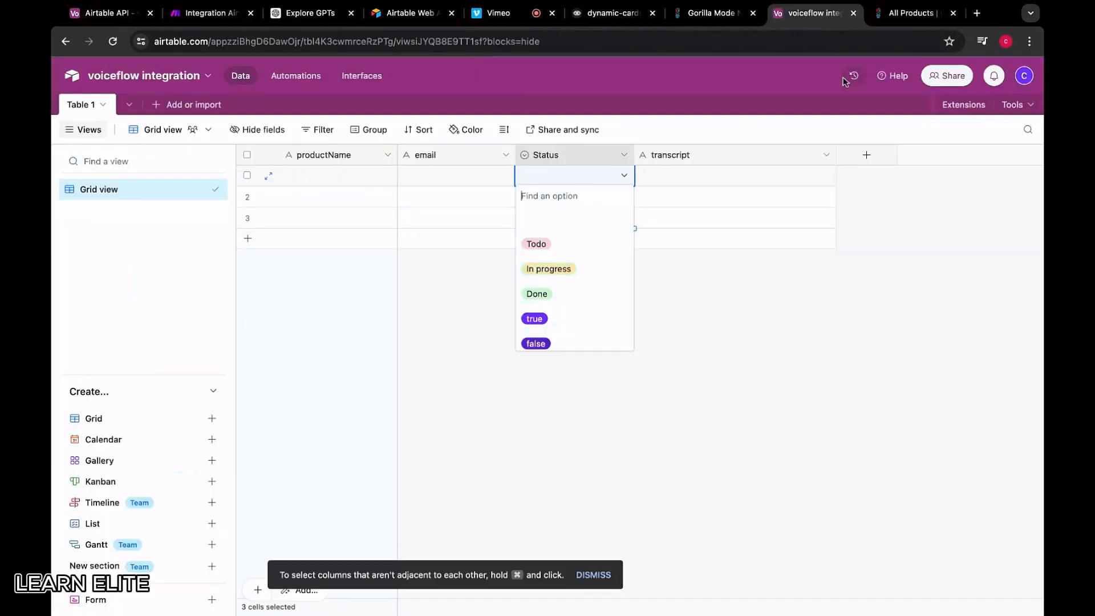
{"action": "left_click", "coordinate": [913, 13]}
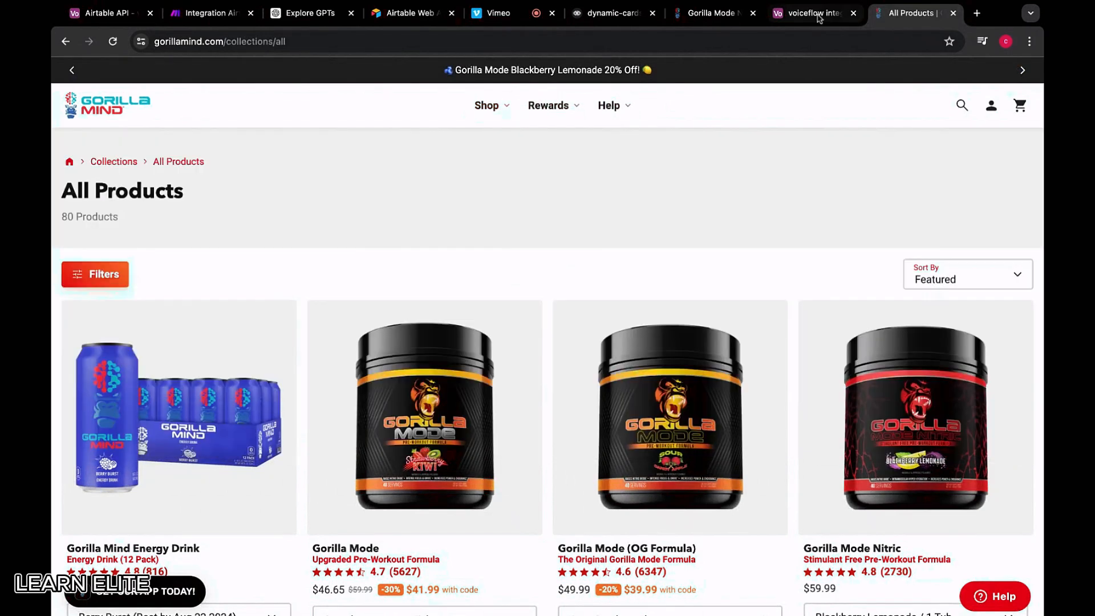
{"action": "left_click", "coordinate": [816, 12]}
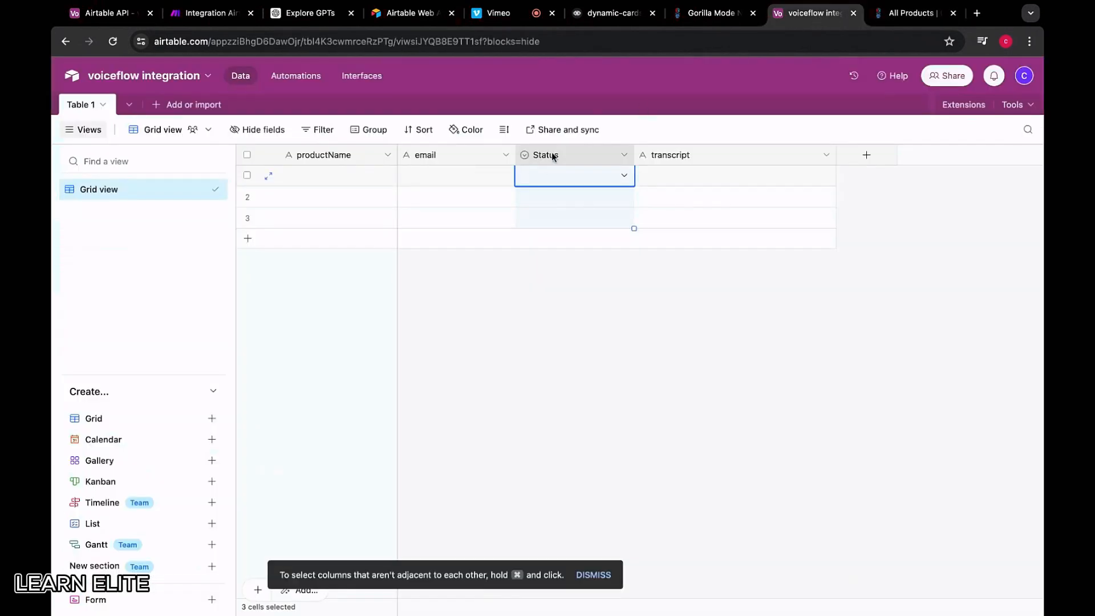
{"action": "left_click", "coordinate": [539, 175]}
{"action": "type", "text": "P"}
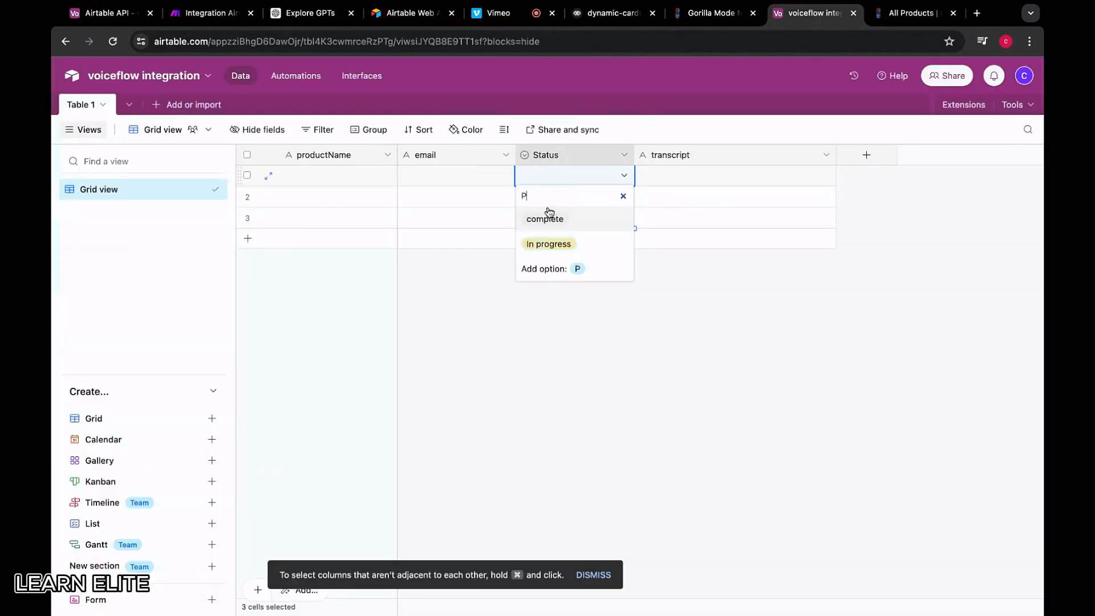
{"action": "type", "text": "re-workouts"}
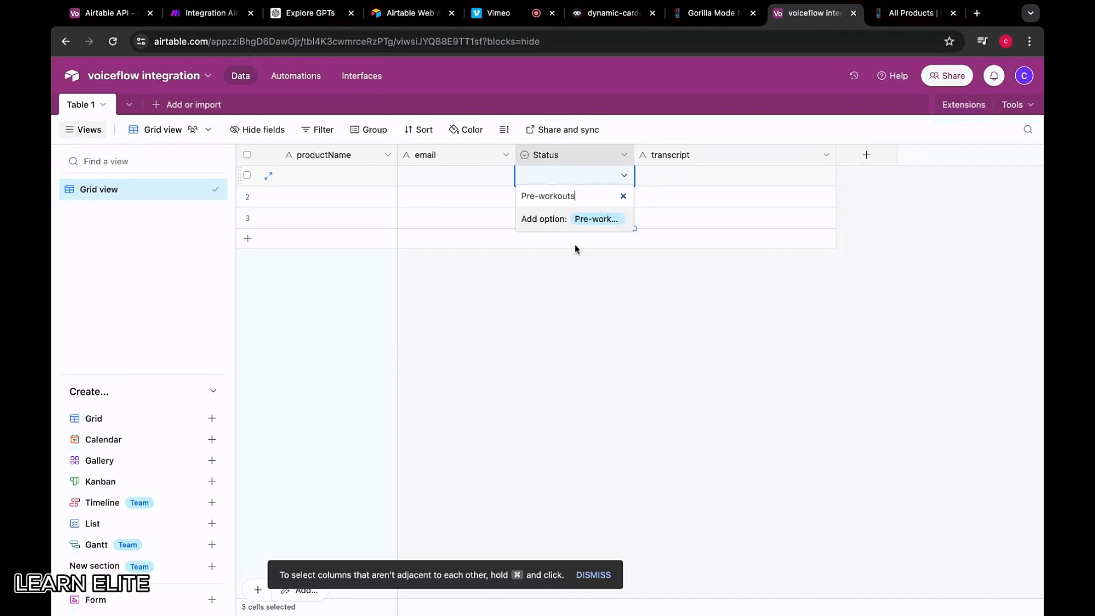
{"action": "left_click", "coordinate": [558, 221]}
Add Energy Drinks as a Status option
{"action": "left_click", "coordinate": [576, 178]}
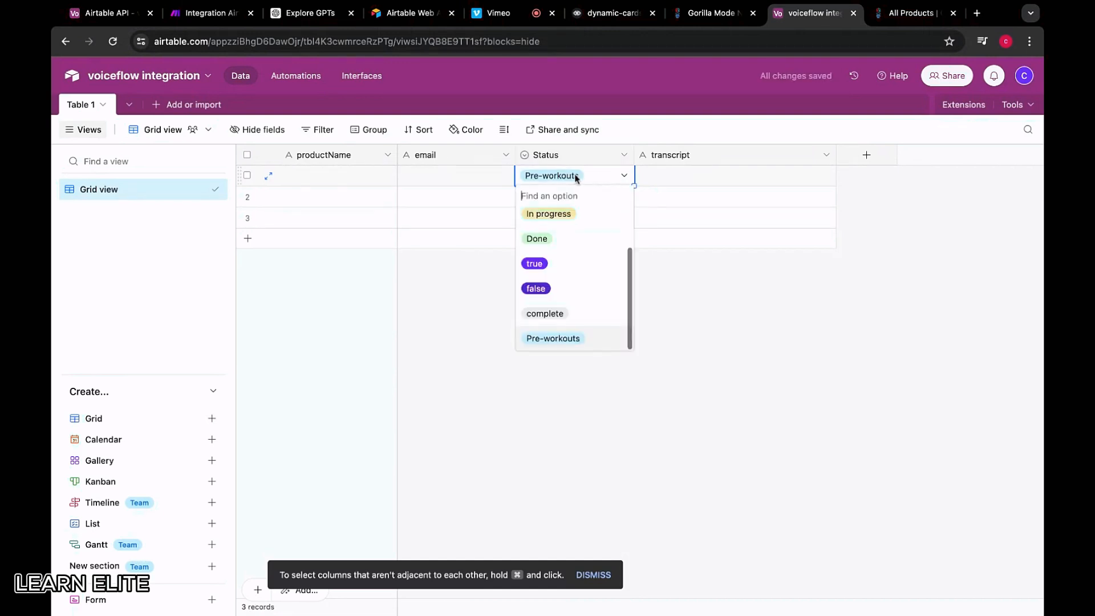
{"action": "type", "text": "Ener"}
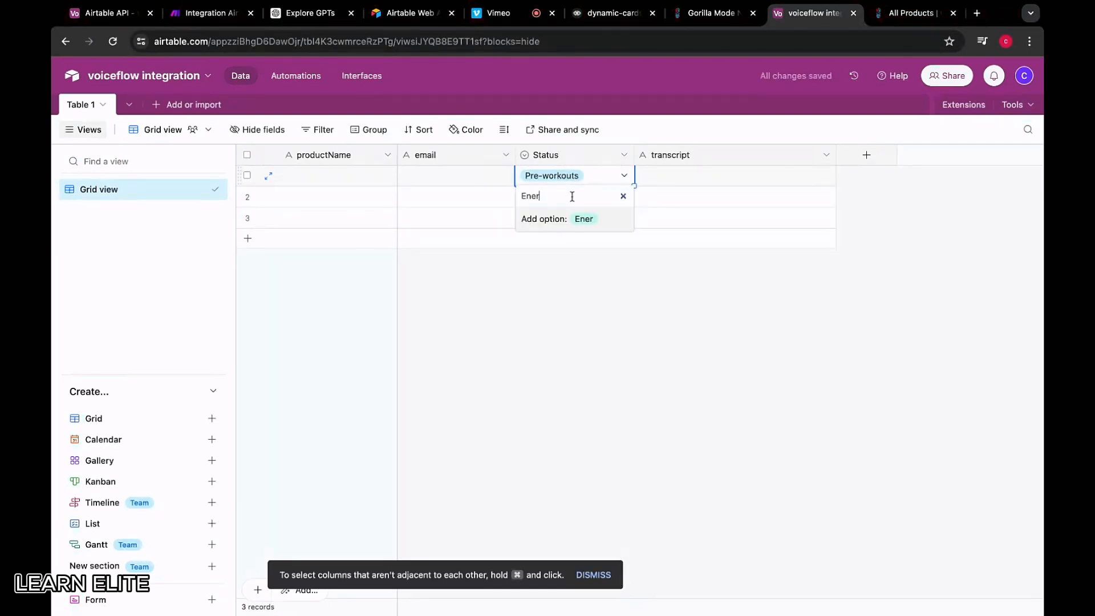
{"action": "type", "text": "gy Drinks"}
{"action": "left_click", "coordinate": [908, 17]}
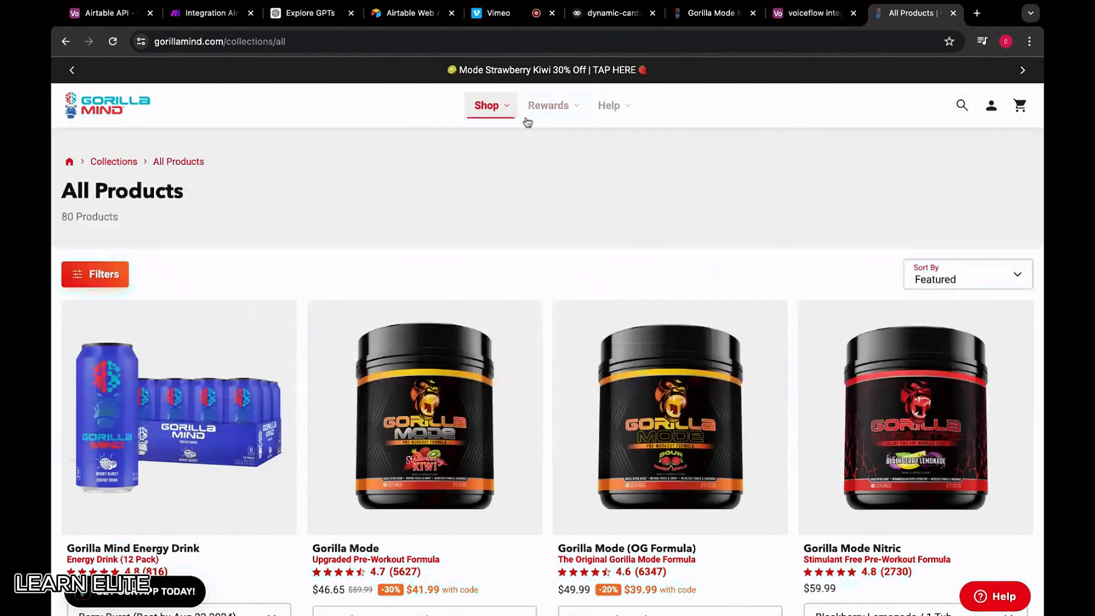
{"action": "mouse_move", "coordinate": [486, 108]}
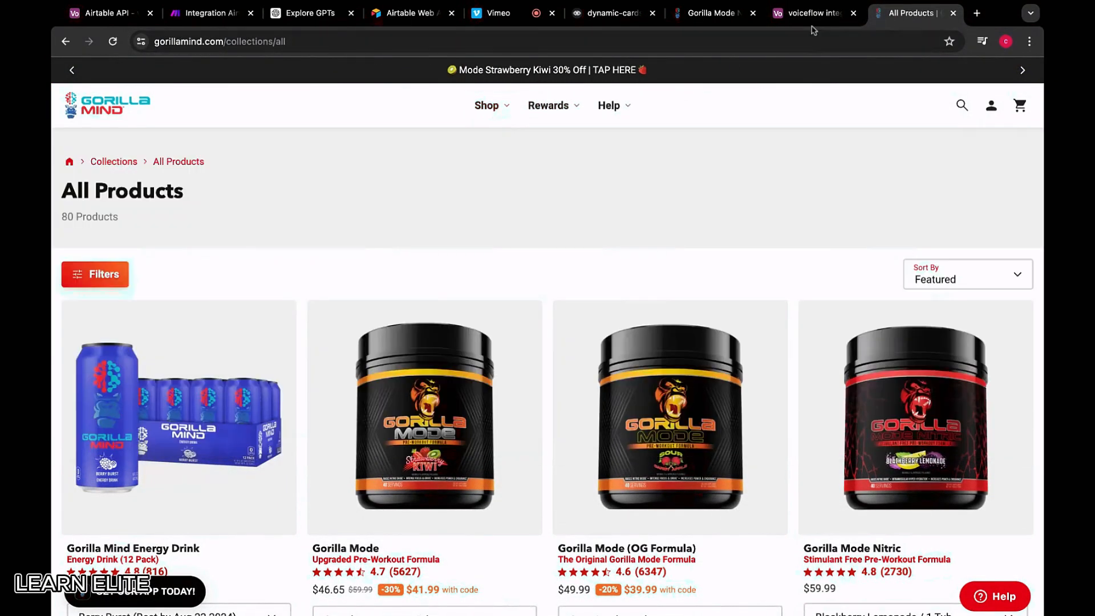
{"action": "key", "text": "ctrl+shift+Tab"}
{"action": "left_click", "coordinate": [594, 186]}
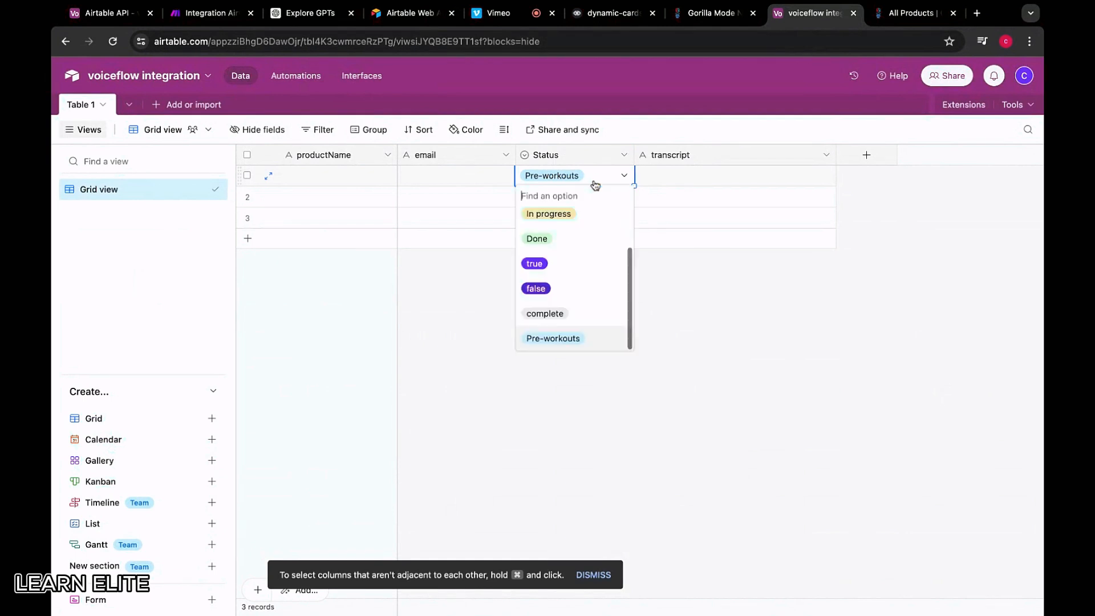
{"action": "type", "text": "Energy Drinks"}
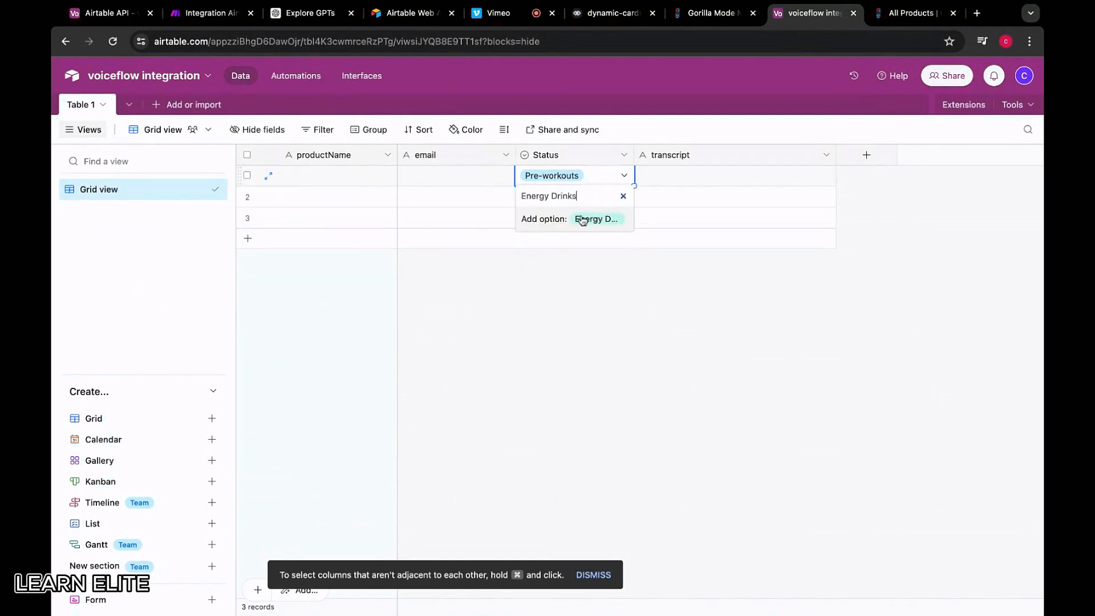
{"action": "left_click", "coordinate": [581, 218]}
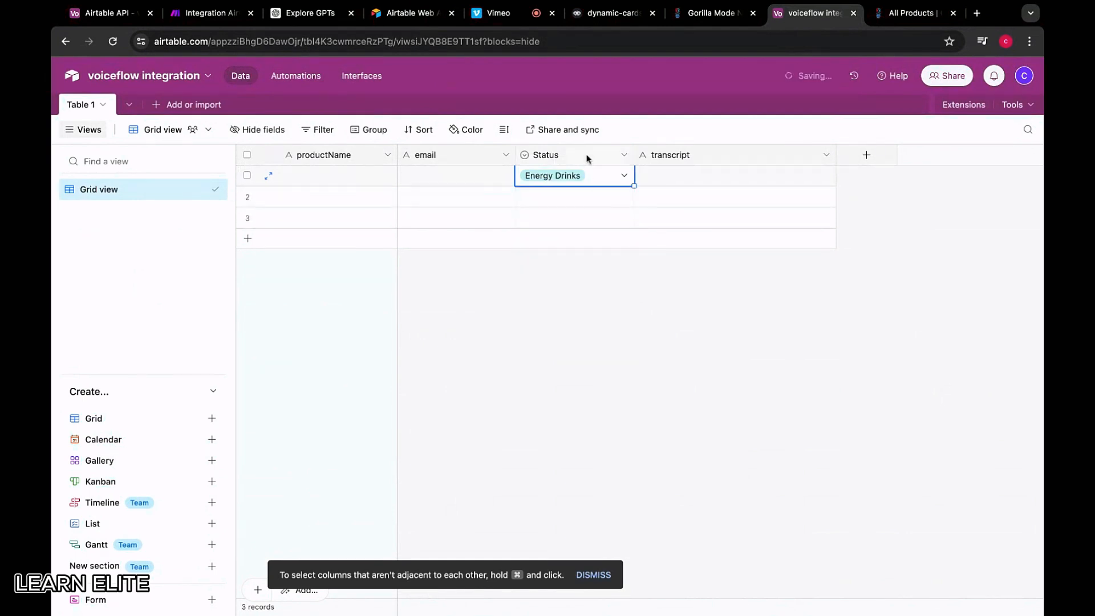
Add Post Workout & Protein as a Status option
{"action": "left_click", "coordinate": [587, 156]}
{"action": "left_click", "coordinate": [588, 175]}
{"action": "type", "text": "Post Wor"}
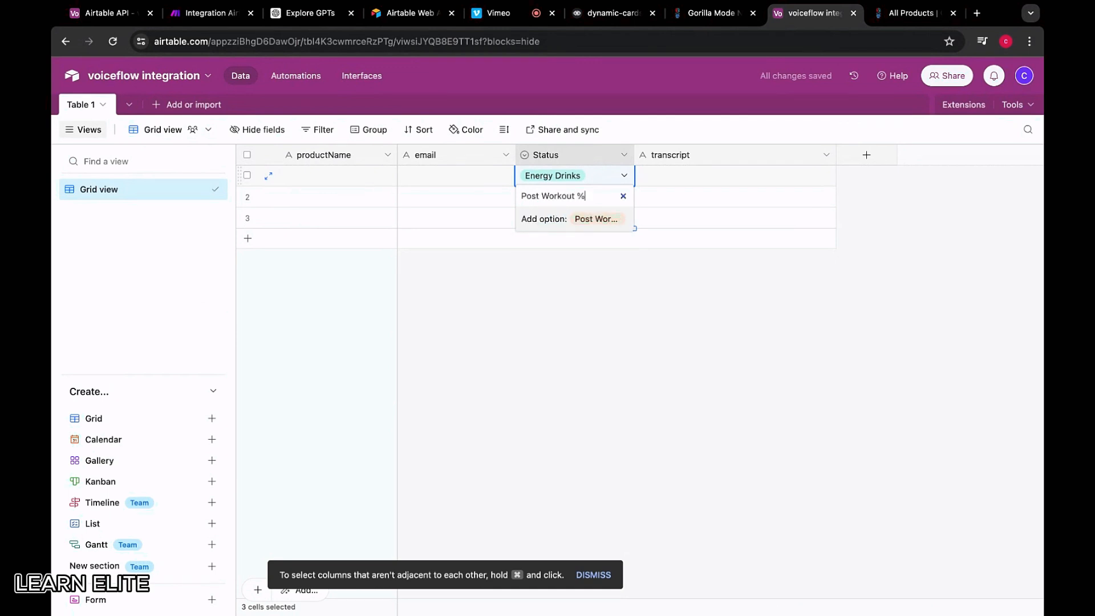
{"action": "type", "text": "kout %"}
{"action": "key", "text": "BackSpace"}
{"action": "type", "text": "& Protein"}
{"action": "left_click", "coordinate": [596, 218]}
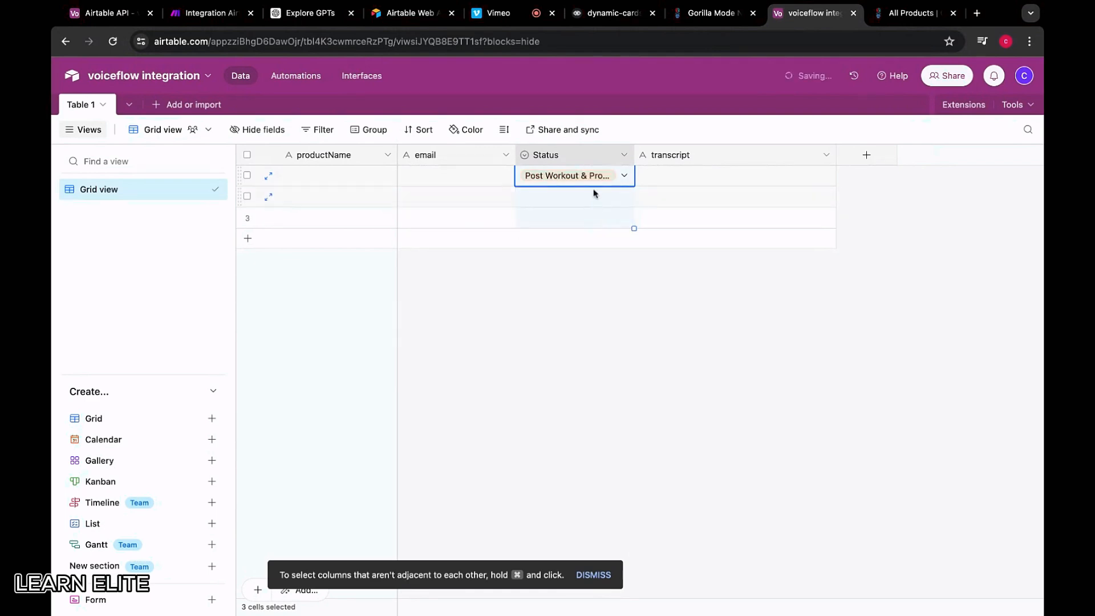
Add Intra-workouts, Stimulant Free and Nootropics as Status options
{"action": "left_click", "coordinate": [707, 12]}
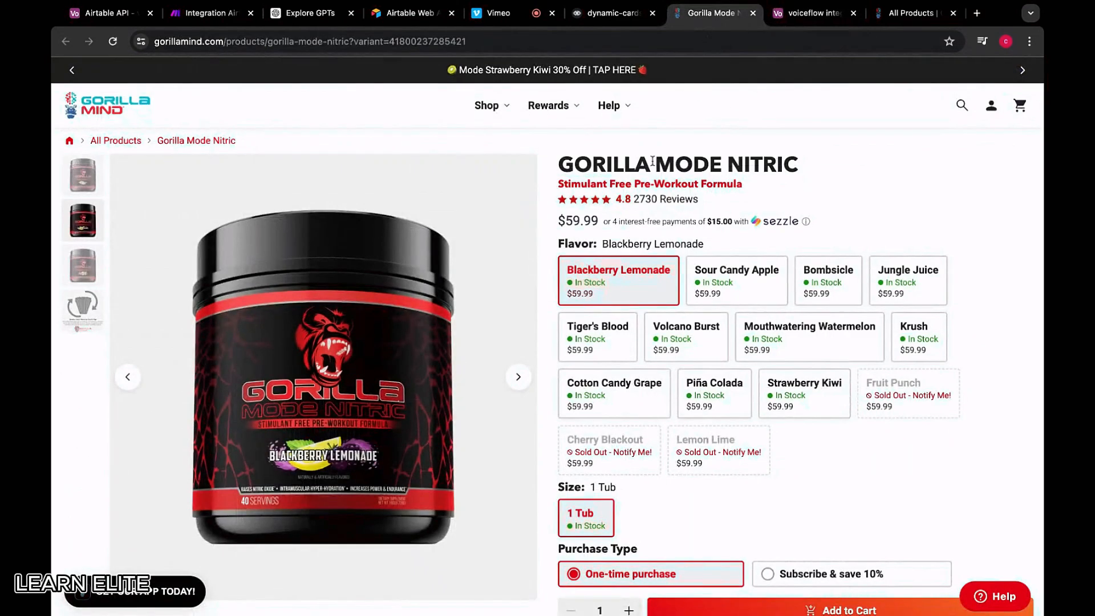
{"action": "mouse_move", "coordinate": [540, 110]}
{"action": "mouse_move", "coordinate": [487, 107]}
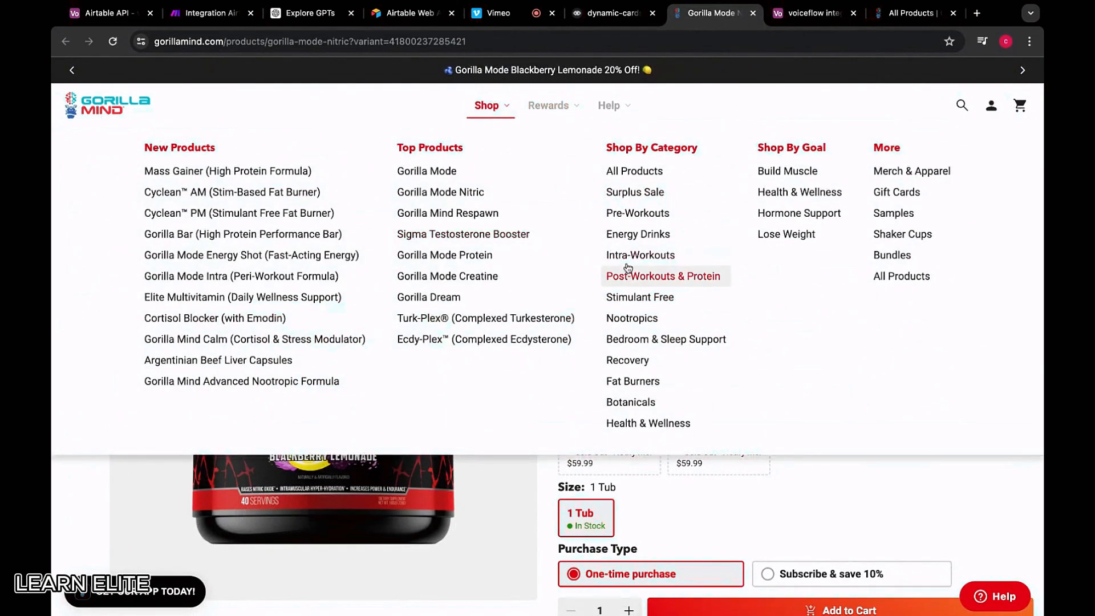
{"action": "left_click", "coordinate": [816, 13]}
{"action": "left_click", "coordinate": [624, 175]}
{"action": "type", "text": "Int"}
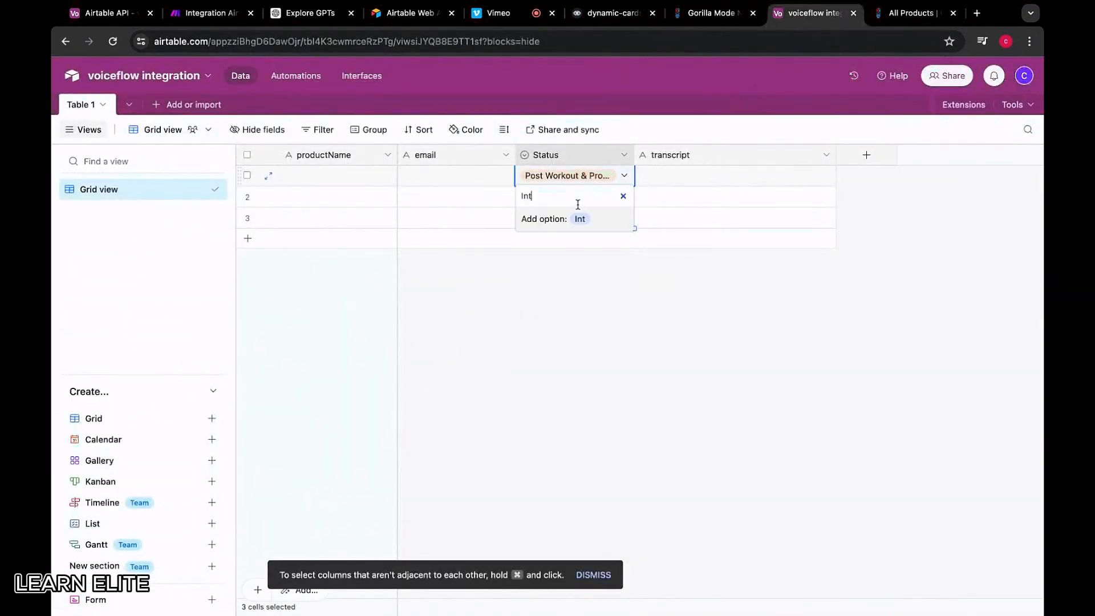
{"action": "type", "text": "ra-wrorkouts"}
{"action": "left_click", "coordinate": [572, 225]}
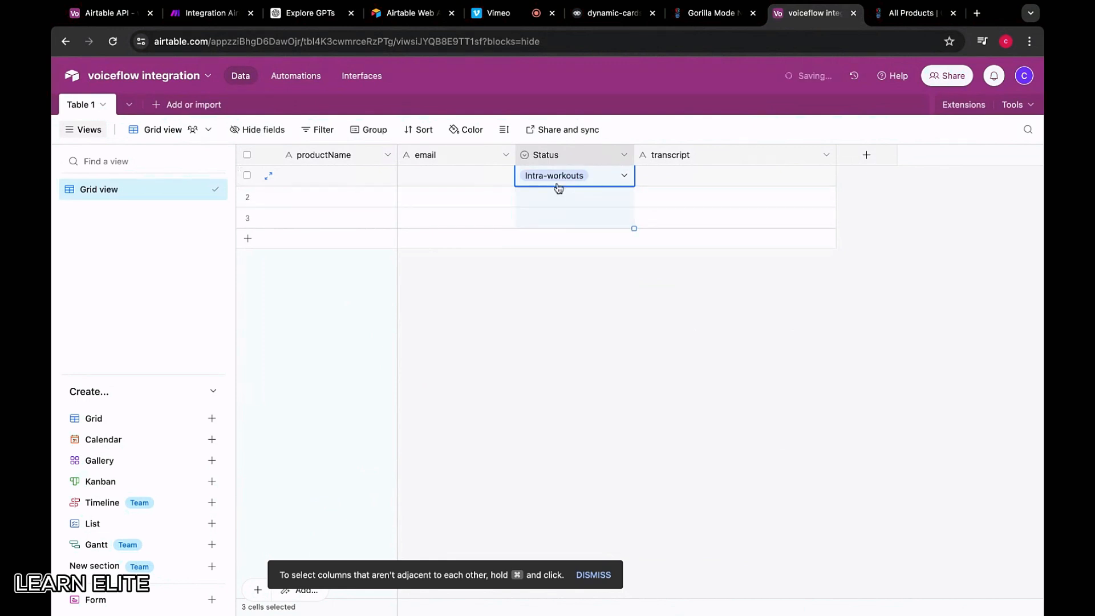
{"action": "left_click", "coordinate": [556, 183]}
{"action": "type", "text": "Stimulatn"}
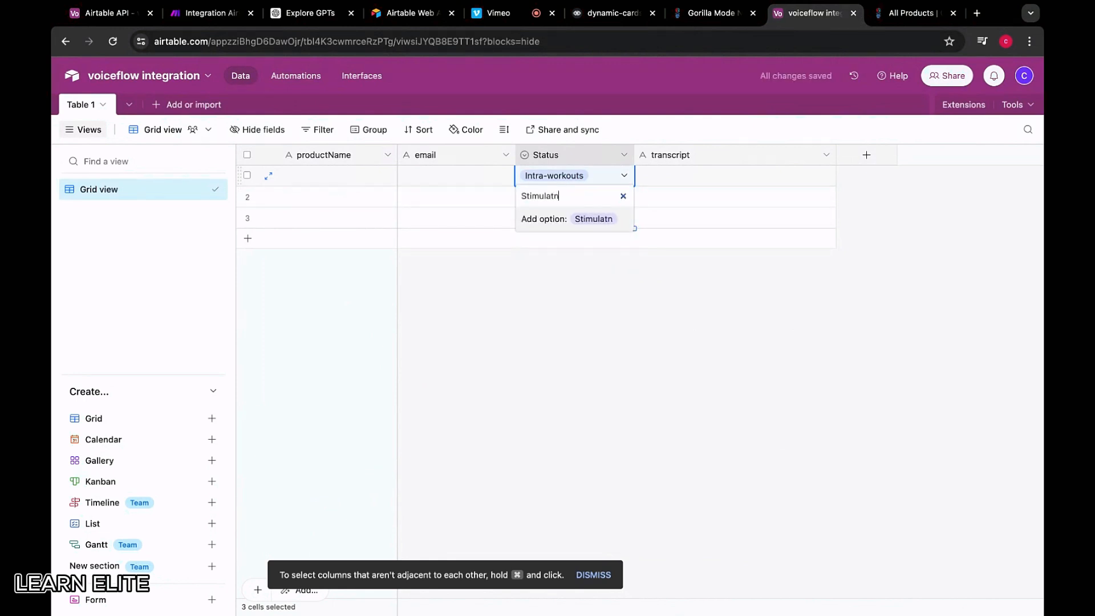
{"action": "left_click", "coordinate": [564, 217]}
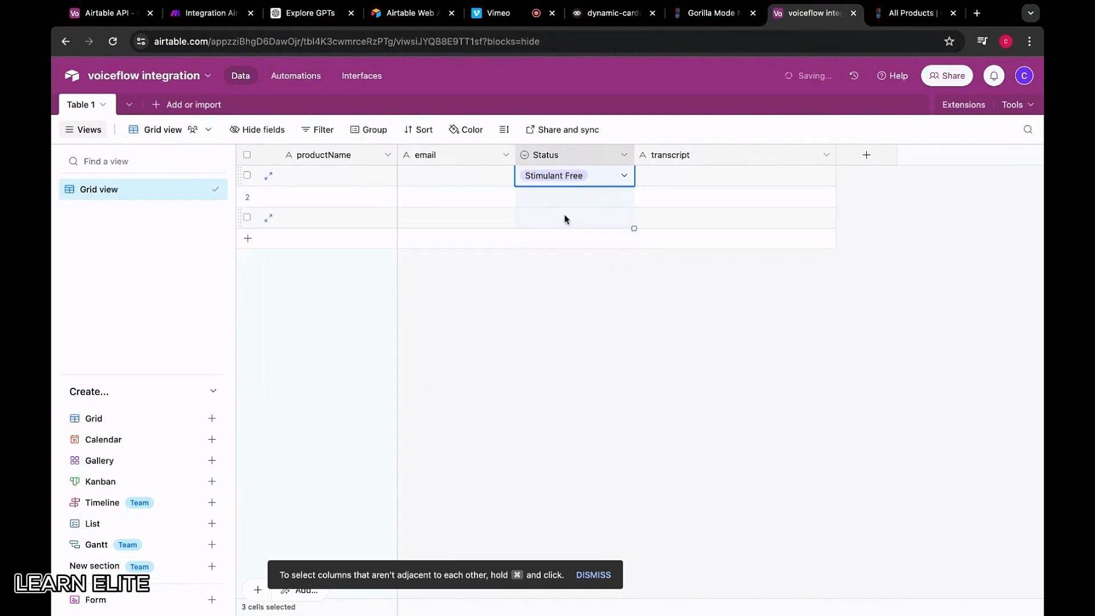
{"action": "left_click", "coordinate": [564, 176]}
{"action": "type", "text": "Nootr"}
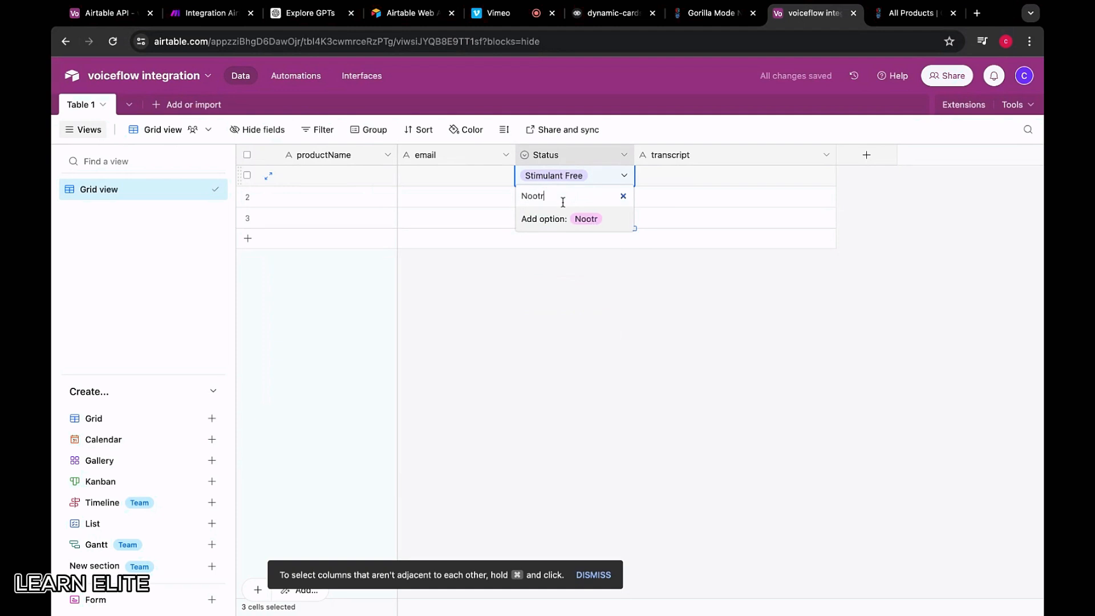
{"action": "type", "text": "opics"}
{"action": "left_click", "coordinate": [565, 221]}
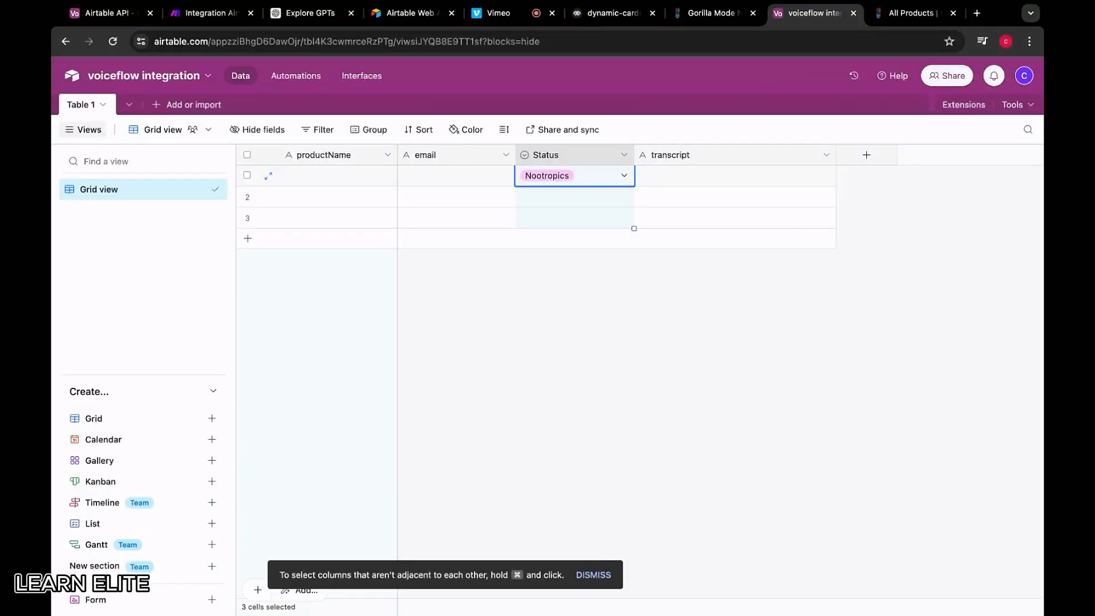
Add Bedroom & Sleep Supplements as a Status option
{"action": "left_click", "coordinate": [717, 13]}
{"action": "mouse_move", "coordinate": [535, 110]}
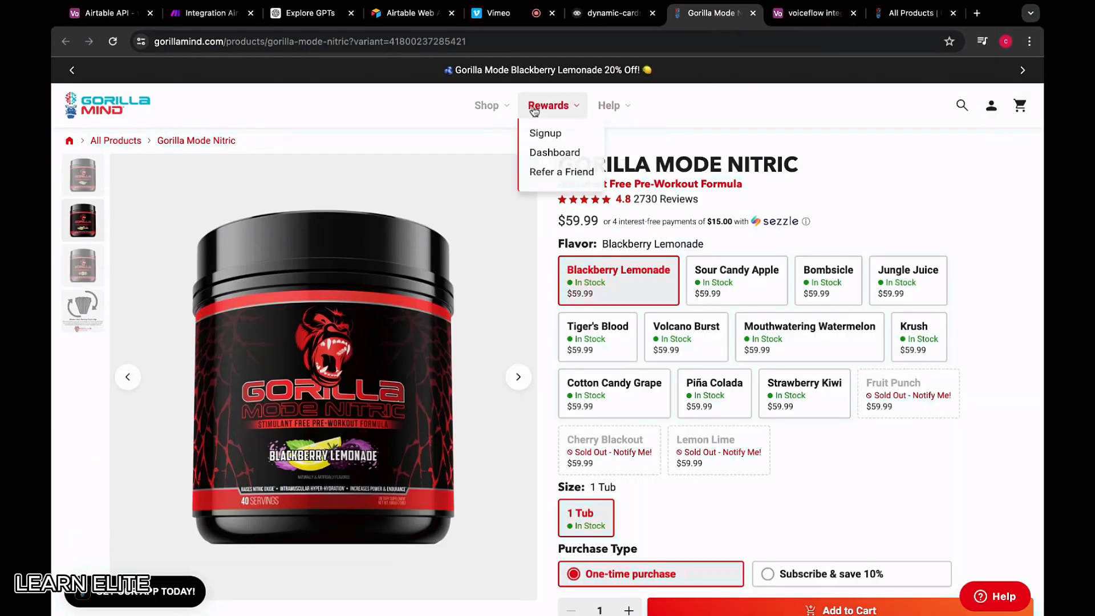
{"action": "mouse_move", "coordinate": [487, 106]}
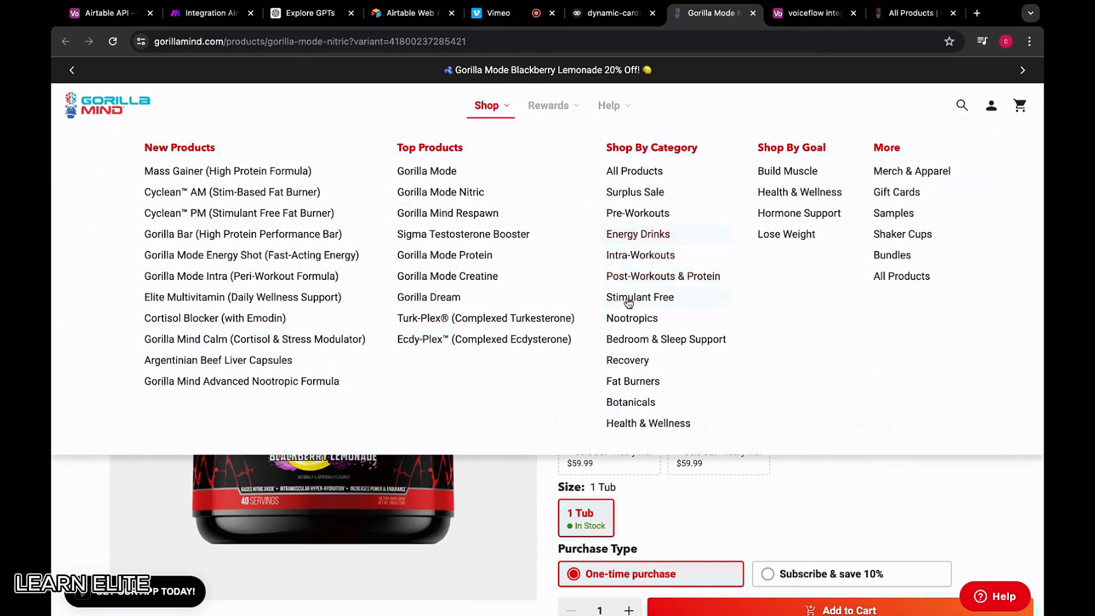
{"action": "left_click", "coordinate": [786, 15]}
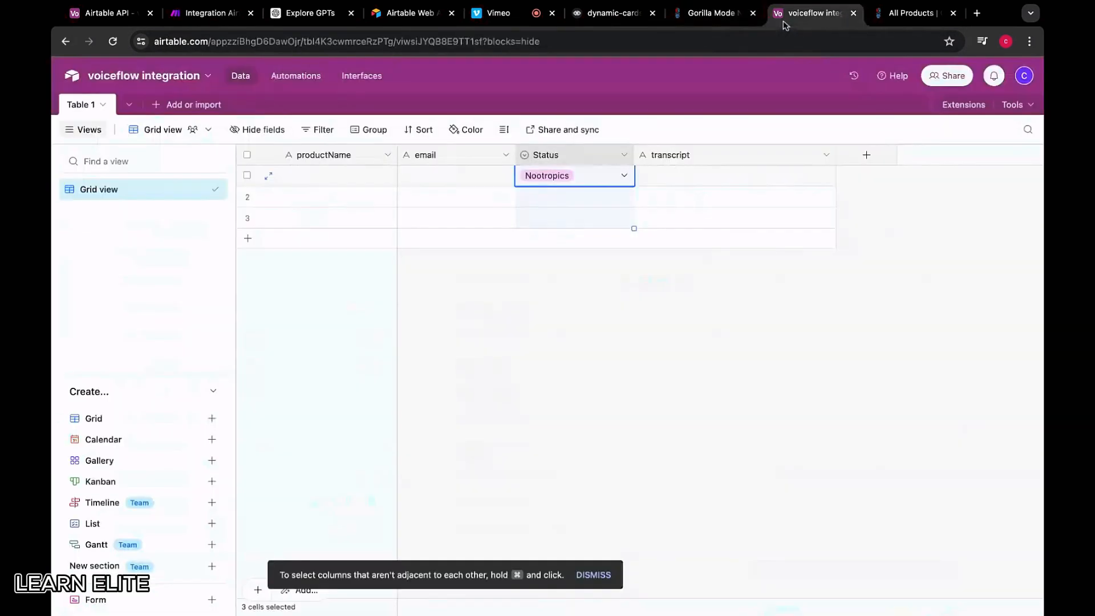
{"action": "left_click", "coordinate": [586, 176]}
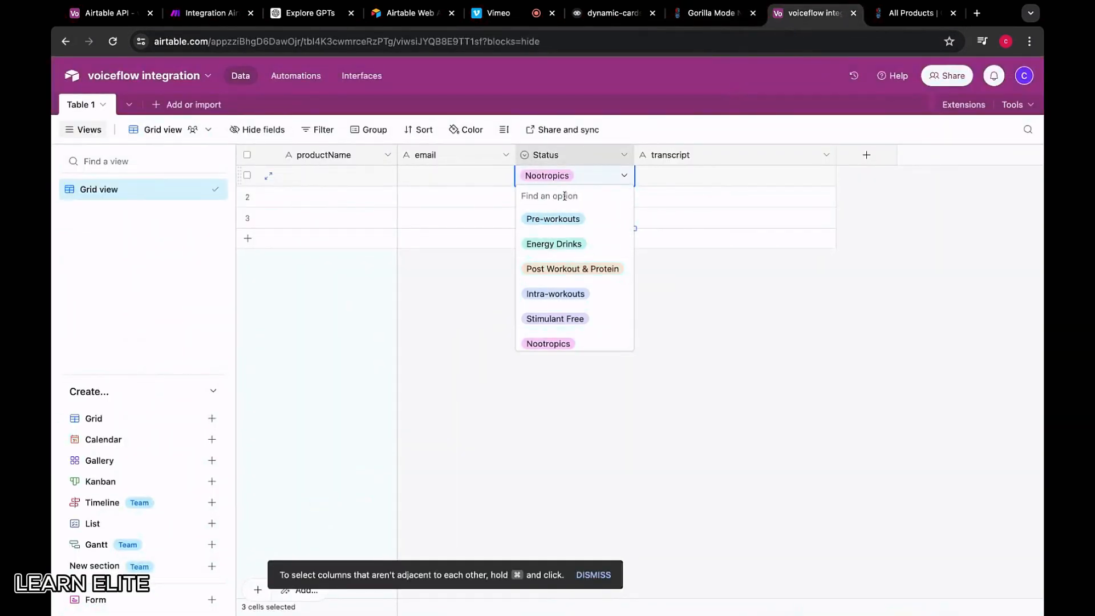
{"action": "type", "text": "Bedroom & Sleep Su"}
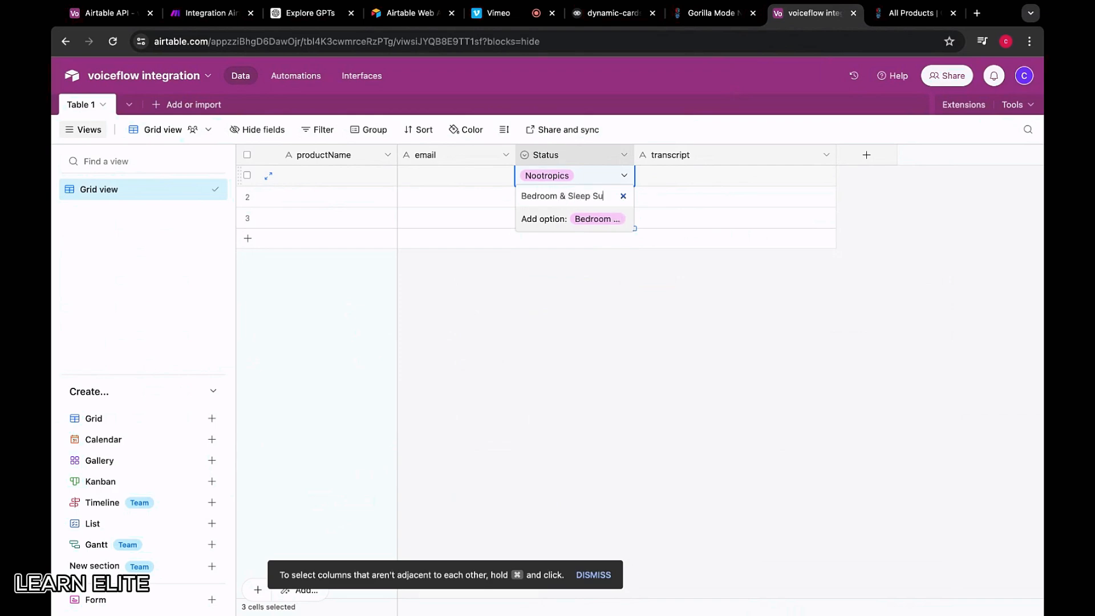
{"action": "type", "text": "pplements"}
{"action": "left_click", "coordinate": [563, 219]}
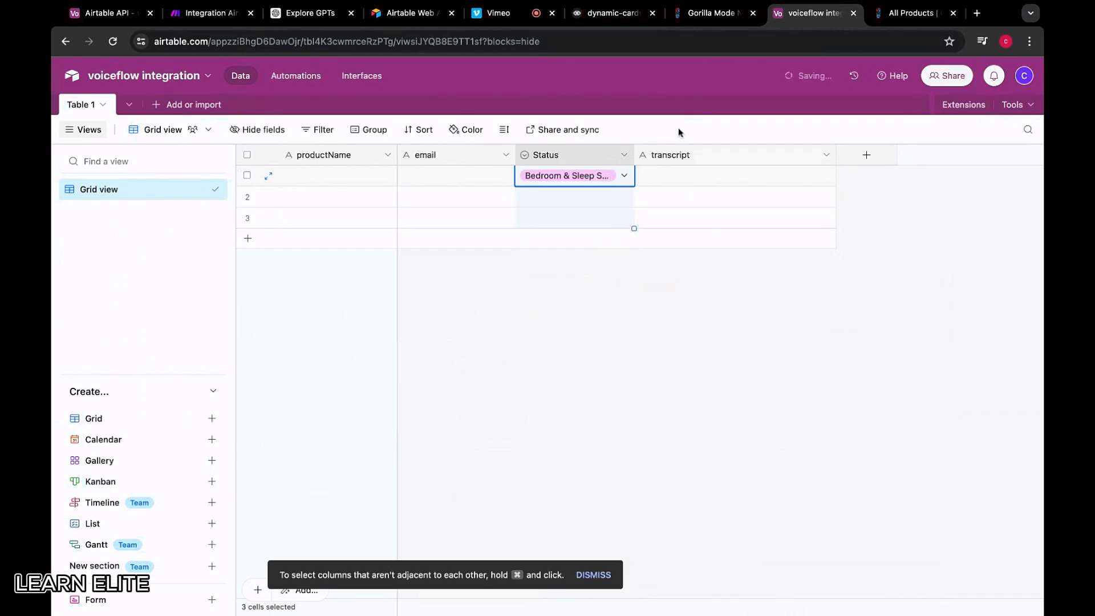
Add Recover, Fat Burners and Botanicals as Status options
{"action": "left_click", "coordinate": [690, 14]}
{"action": "mouse_move", "coordinate": [487, 106]}
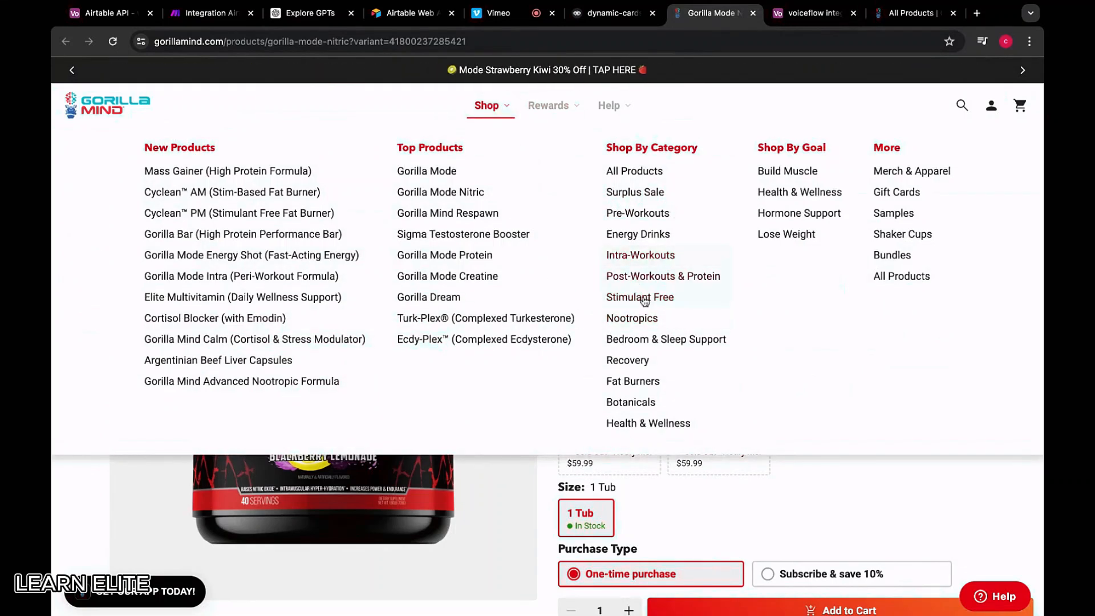
{"action": "left_click", "coordinate": [796, 10]}
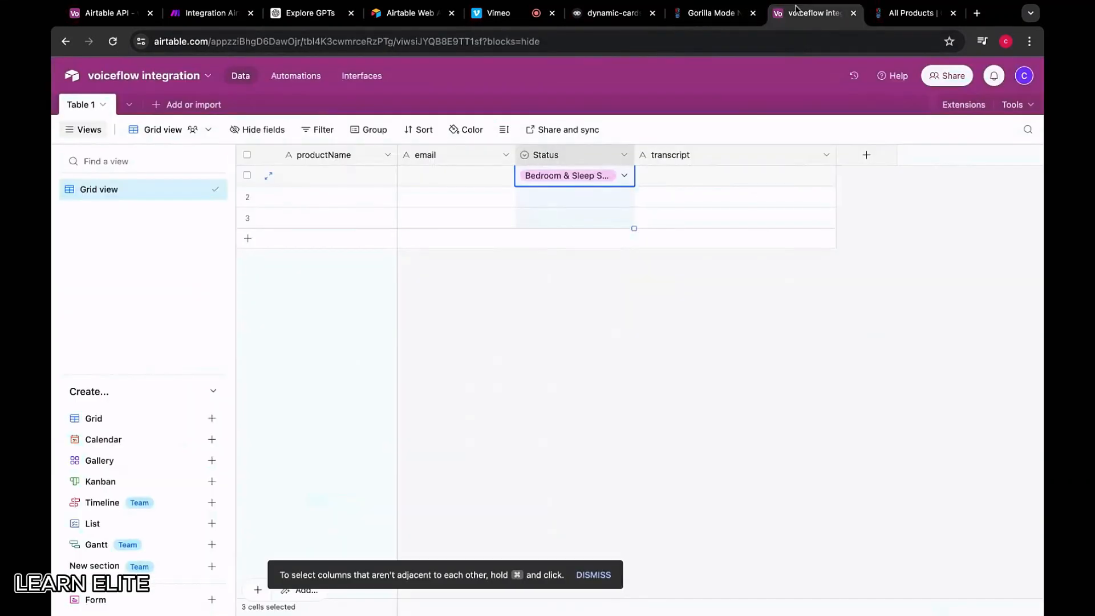
{"action": "left_click", "coordinate": [565, 171]}
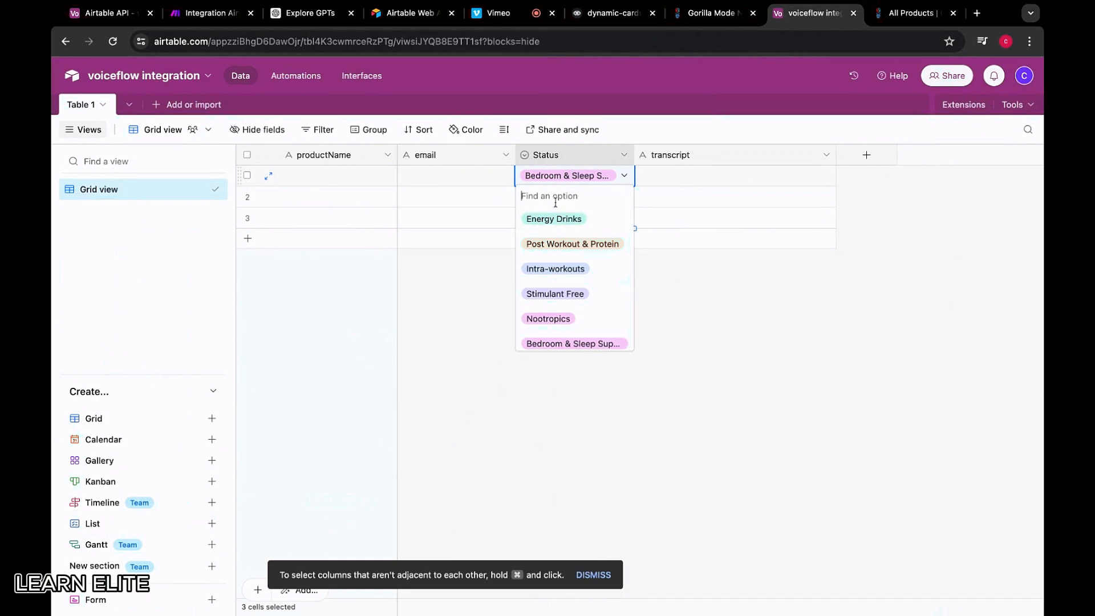
{"action": "type", "text": "Recover"}
{"action": "left_click", "coordinate": [554, 219]}
{"action": "left_click", "coordinate": [552, 181]}
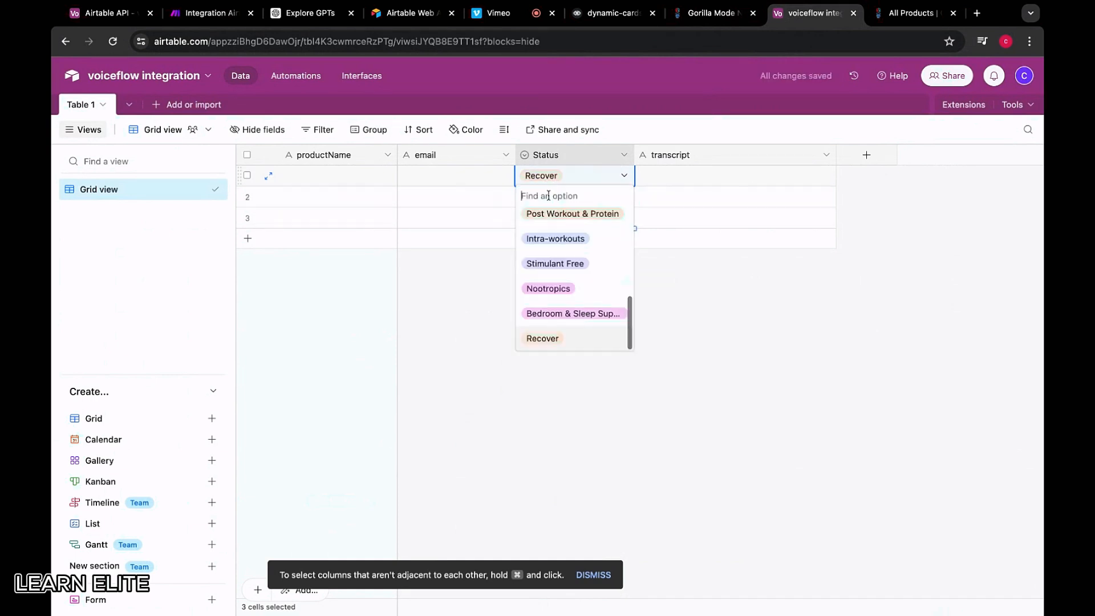
{"action": "type", "text": "Fat Burners"}
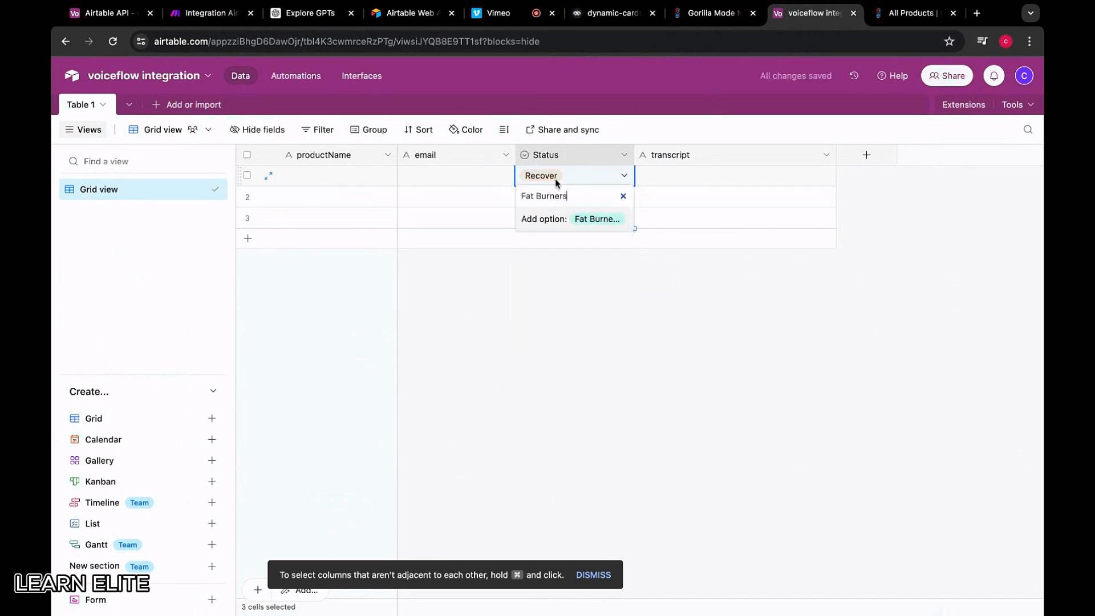
{"action": "left_click", "coordinate": [561, 219]}
{"action": "left_click", "coordinate": [564, 182]}
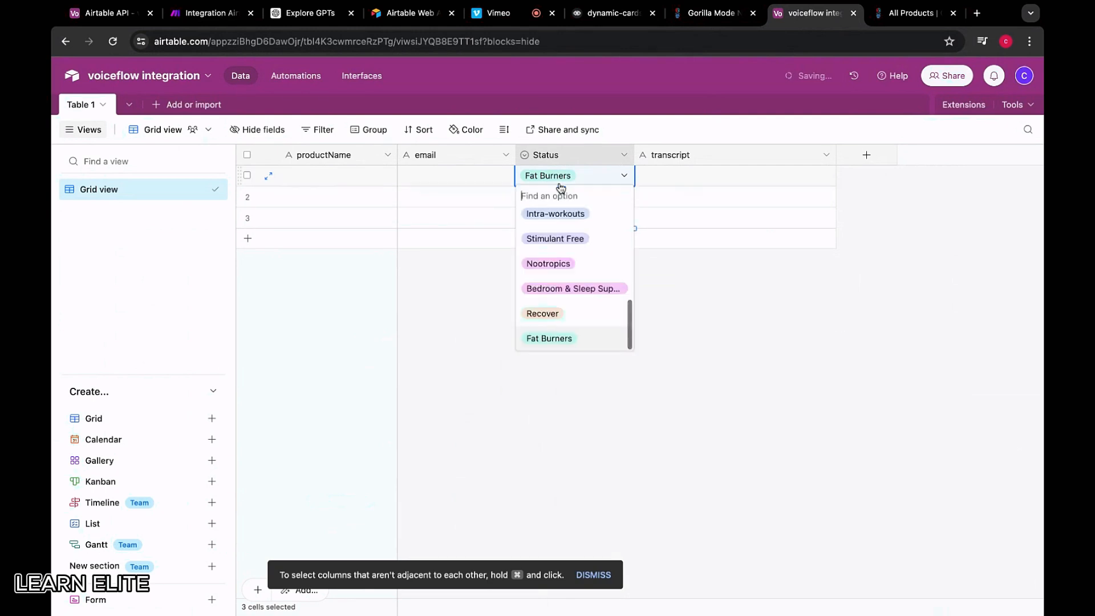
{"action": "type", "text": "Botanicals"}
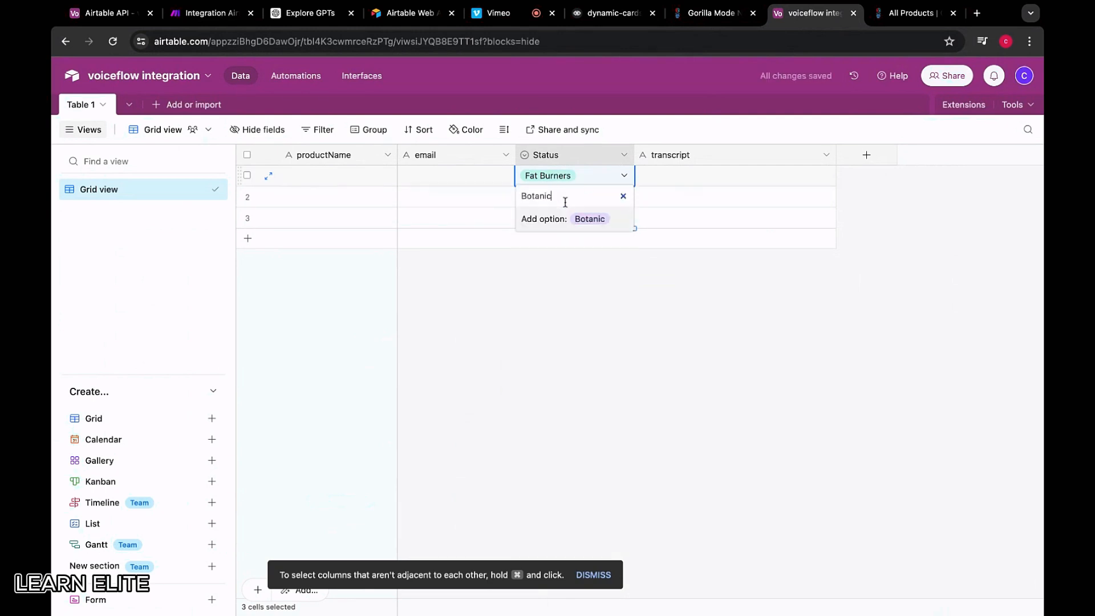
{"action": "left_click", "coordinate": [568, 225]}
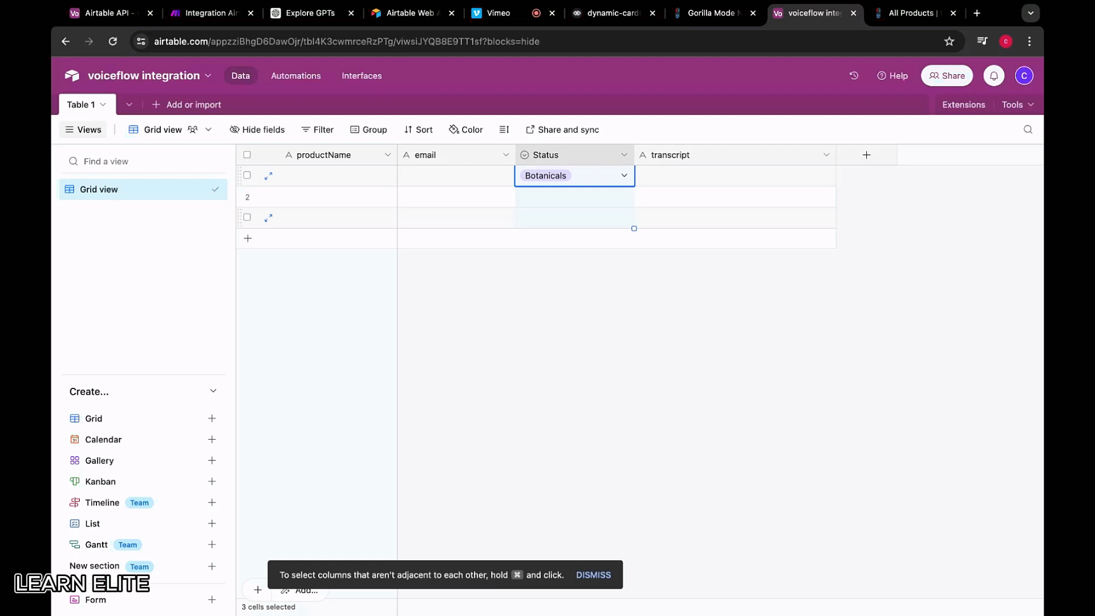
Create the Health & Wellness option and assign it to the first record's Status
{"action": "left_click", "coordinate": [712, 13]}
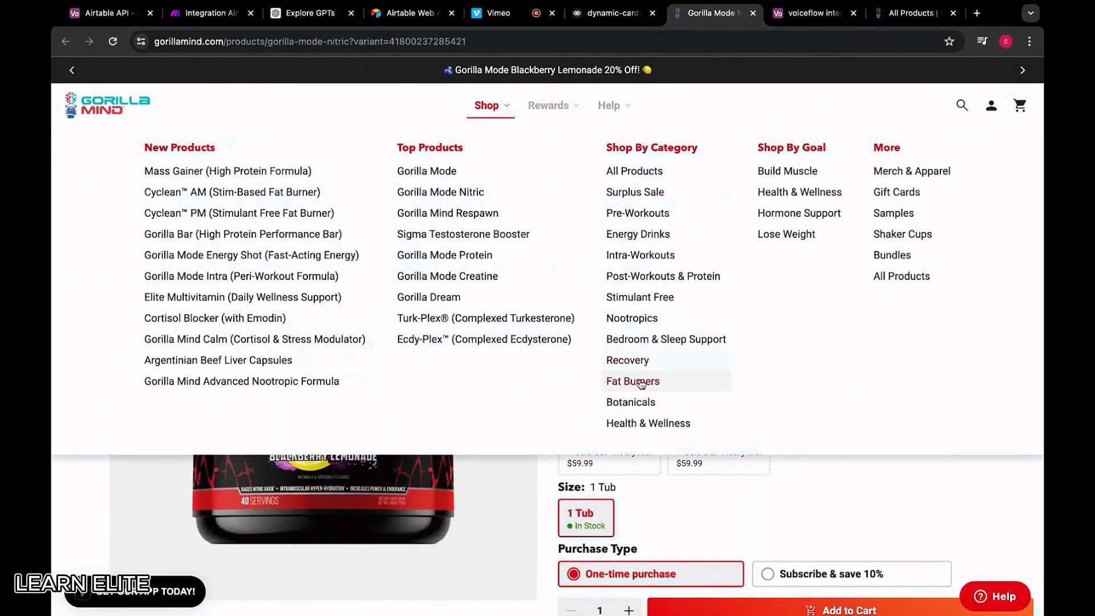
{"action": "left_click", "coordinate": [793, 12]}
{"action": "left_click", "coordinate": [559, 177]}
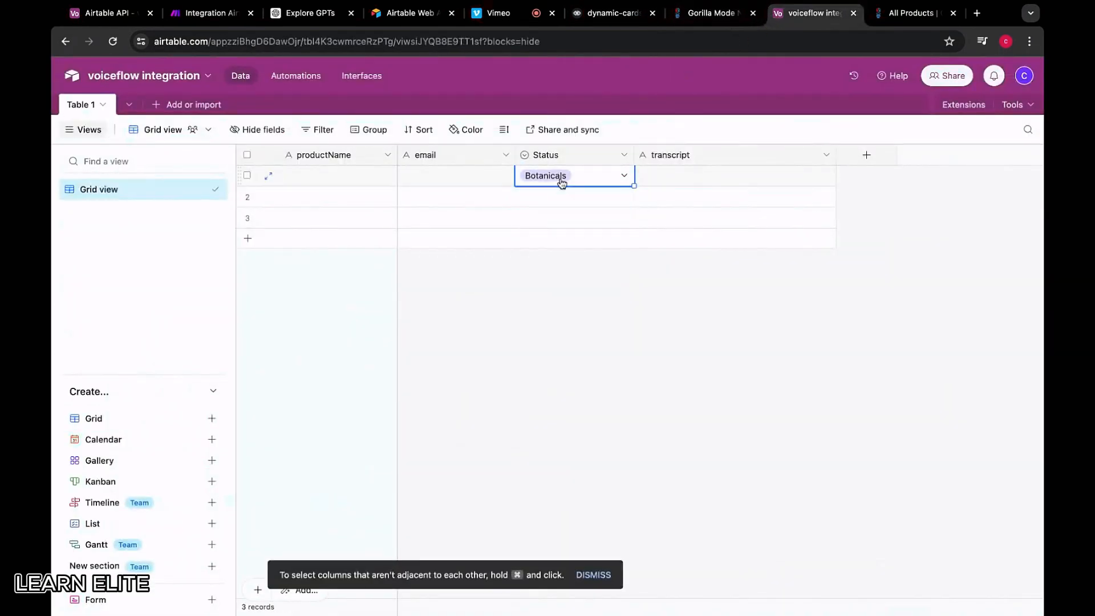
{"action": "left_click", "coordinate": [559, 177]}
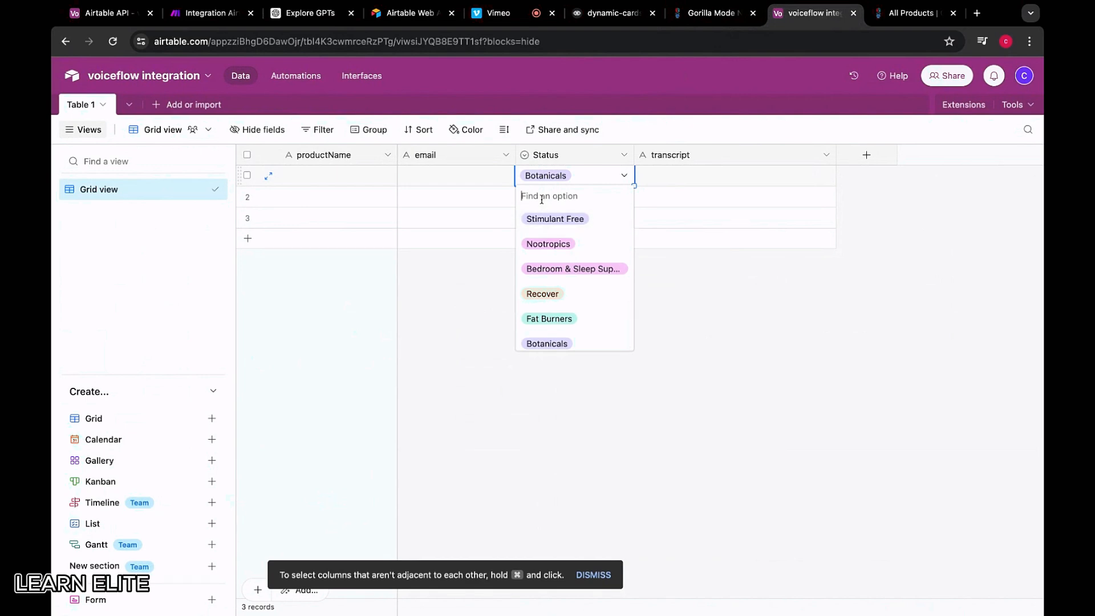
{"action": "type", "text": "Health &N"}
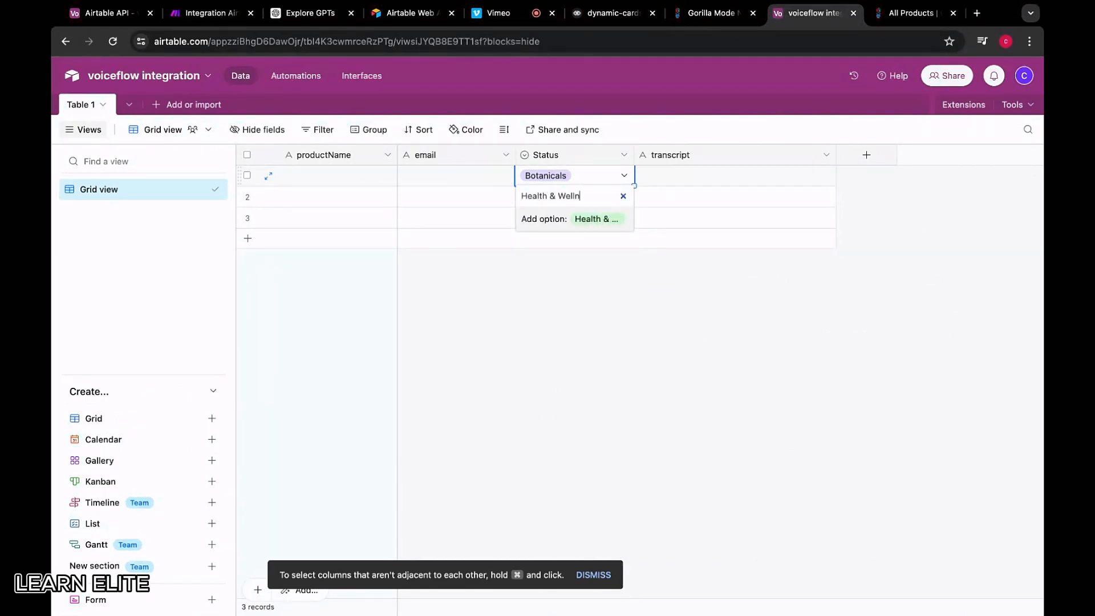
{"action": "left_click", "coordinate": [559, 222]}
{"action": "left_click", "coordinate": [570, 298]}
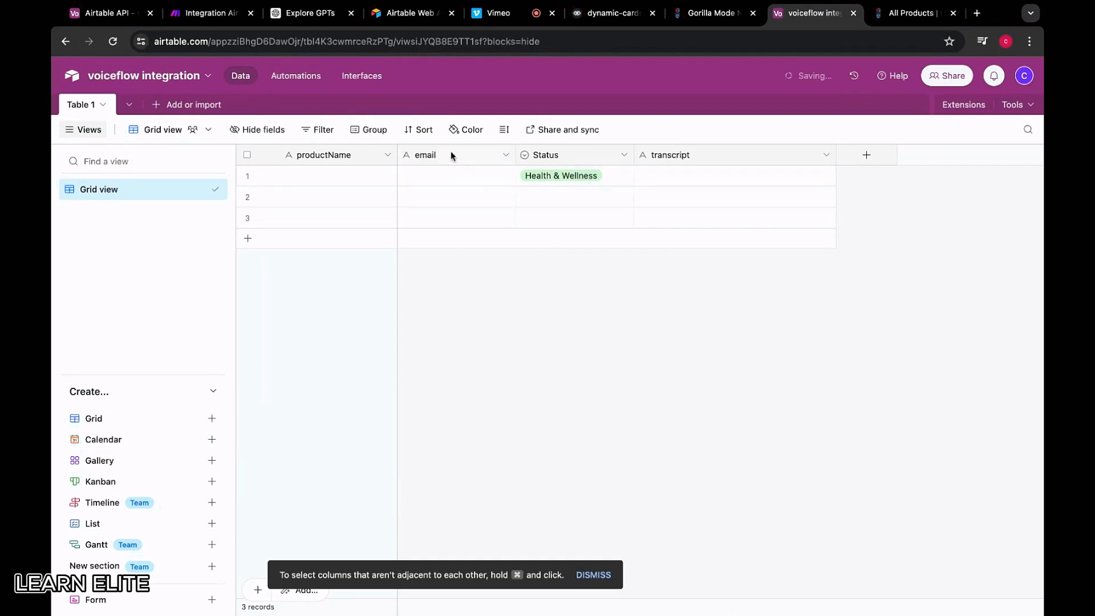
Convert the email field to a Currency field named price, in dollars with 2 decimals
{"action": "left_click", "coordinate": [448, 164]}
{"action": "right_click", "coordinate": [448, 163]}
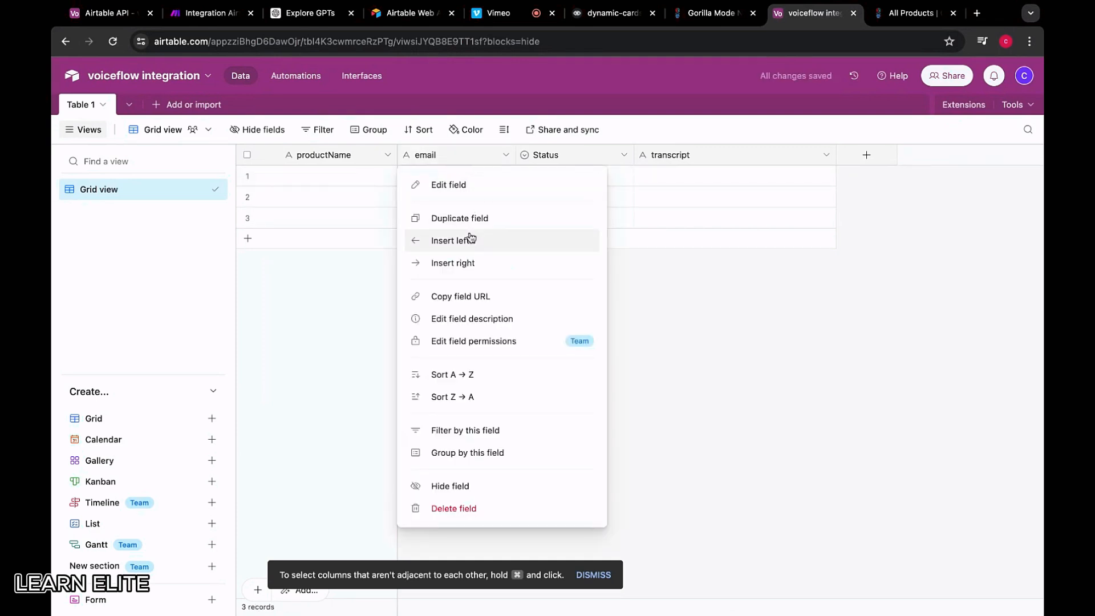
{"action": "left_click", "coordinate": [456, 183]}
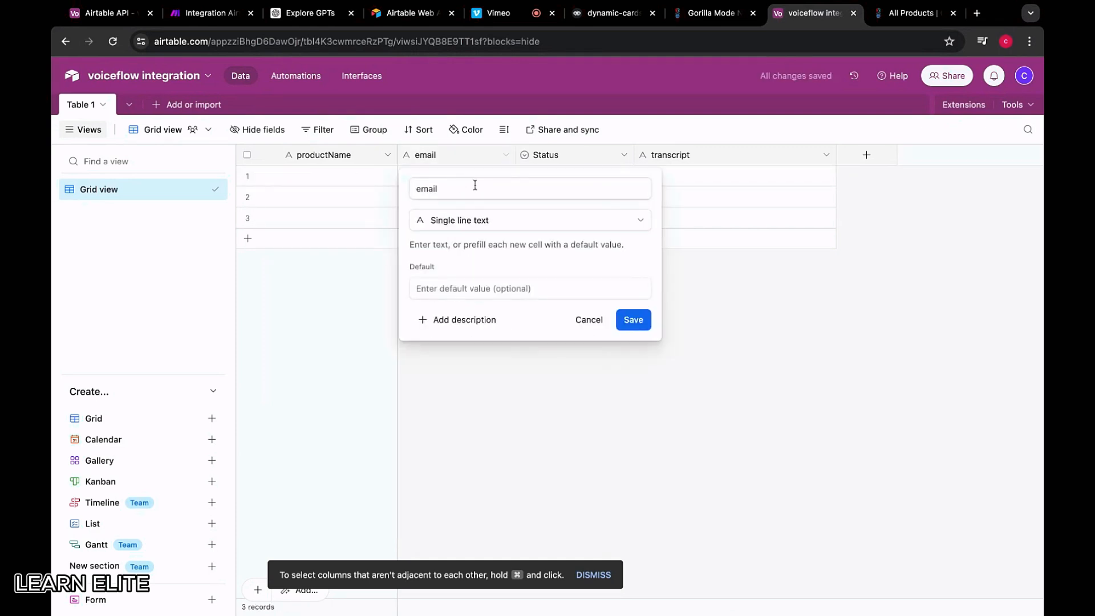
{"action": "left_click", "coordinate": [480, 228]}
{"action": "scroll", "coordinate": [485, 393], "scroll_direction": "down", "scroll_amount": 3}
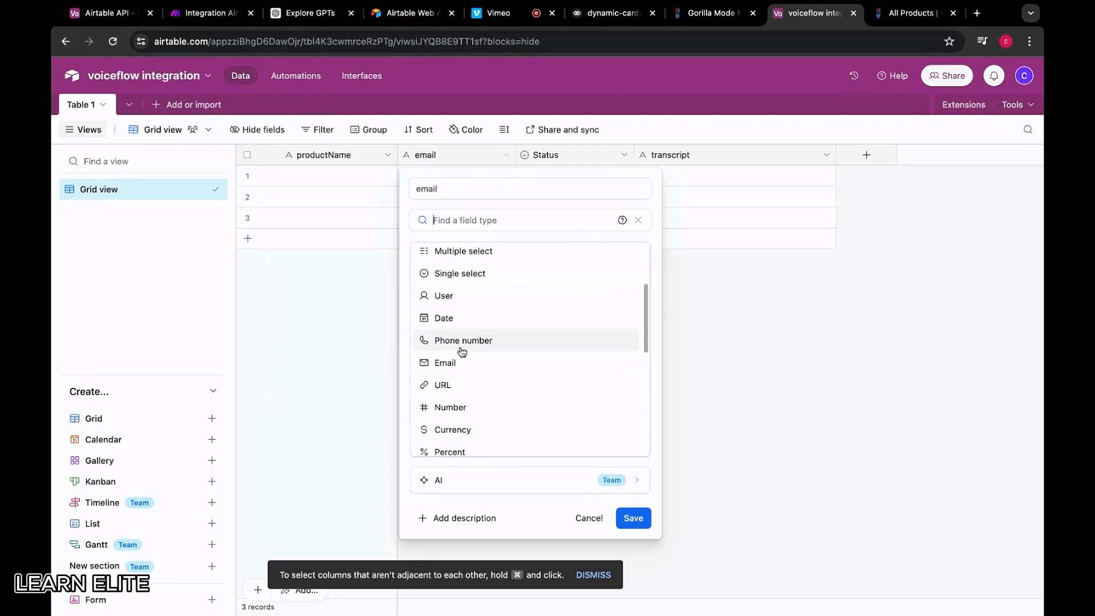
{"action": "scroll", "coordinate": [461, 443], "scroll_direction": "down", "scroll_amount": 2}
{"action": "left_click", "coordinate": [460, 395]}
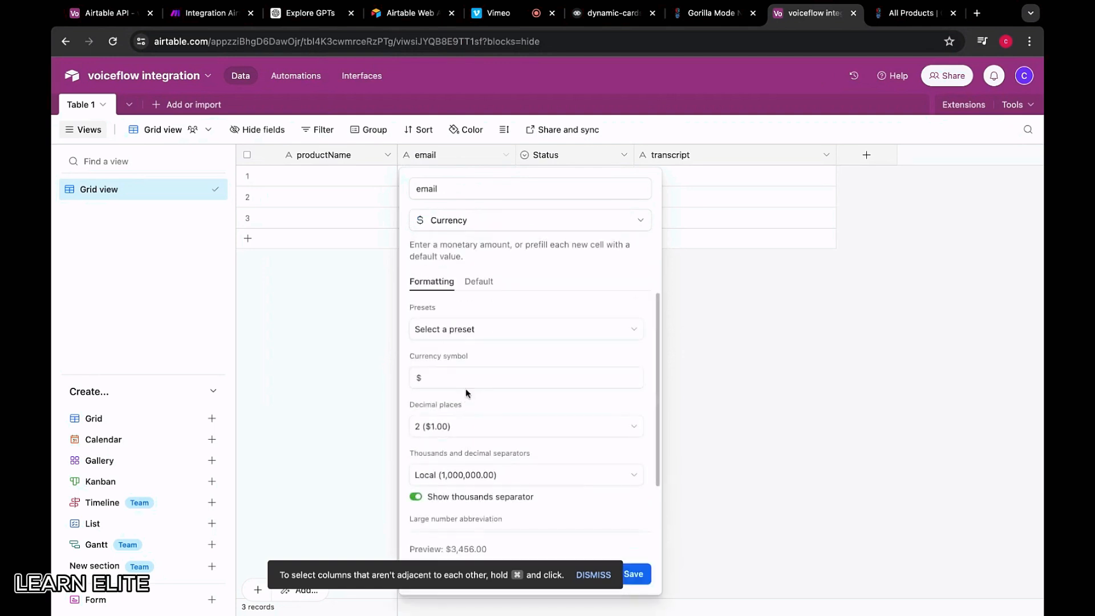
{"action": "double_click", "coordinate": [465, 193]}
{"action": "type", "text": "p"}
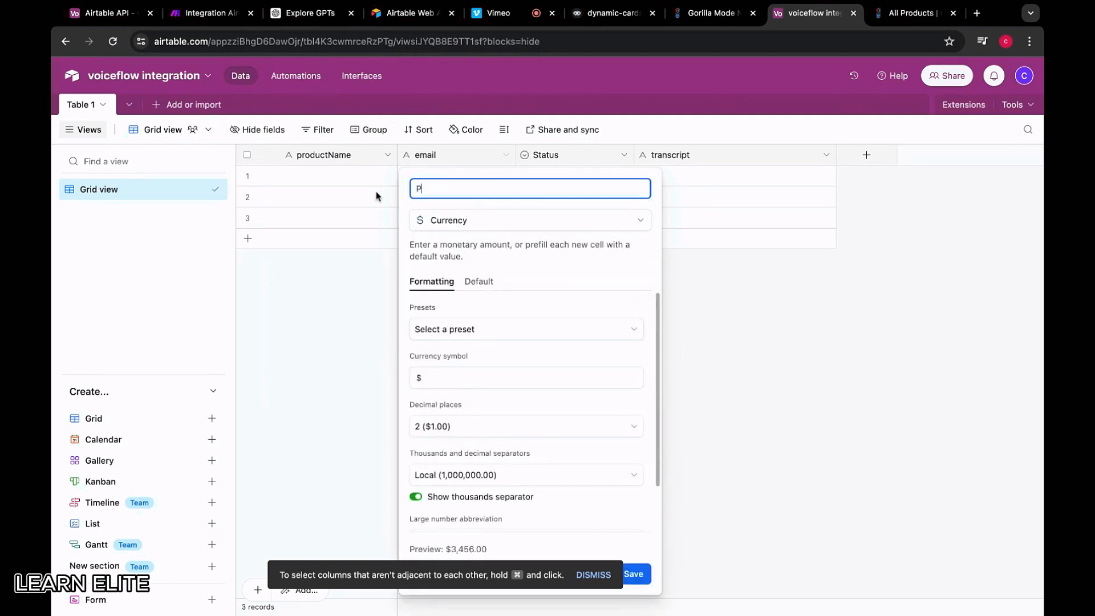
{"action": "type", "text": "rice"}
{"action": "left_click", "coordinate": [473, 371]}
{"action": "left_click", "coordinate": [468, 331]}
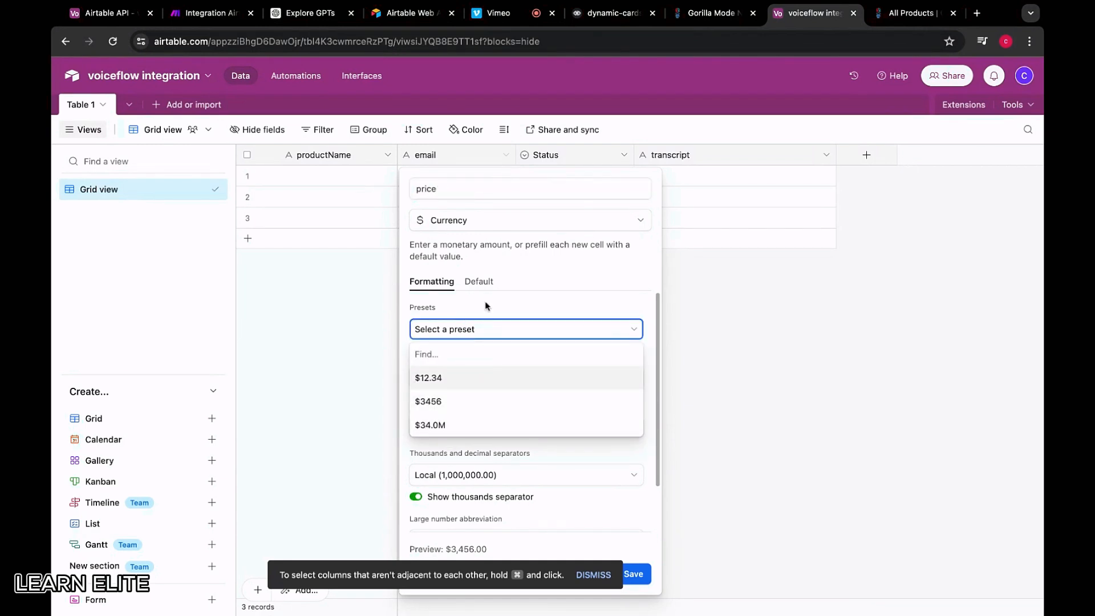
{"action": "left_click", "coordinate": [488, 312]}
{"action": "scroll", "coordinate": [490, 325], "scroll_direction": "down", "scroll_amount": 2}
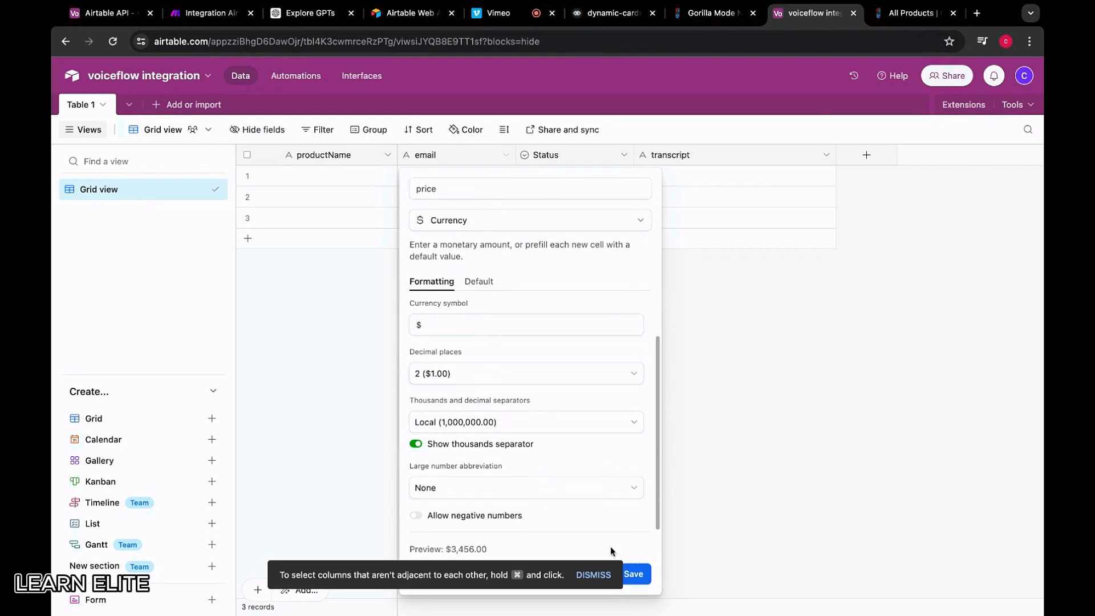
{"action": "left_click", "coordinate": [597, 566]}
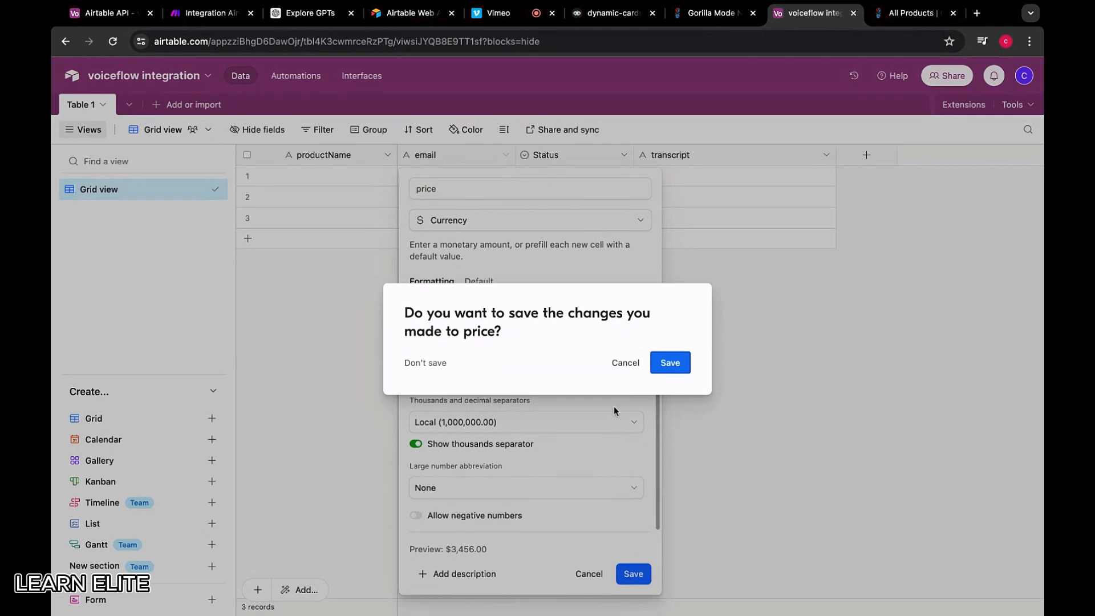
{"action": "left_click", "coordinate": [664, 370]}
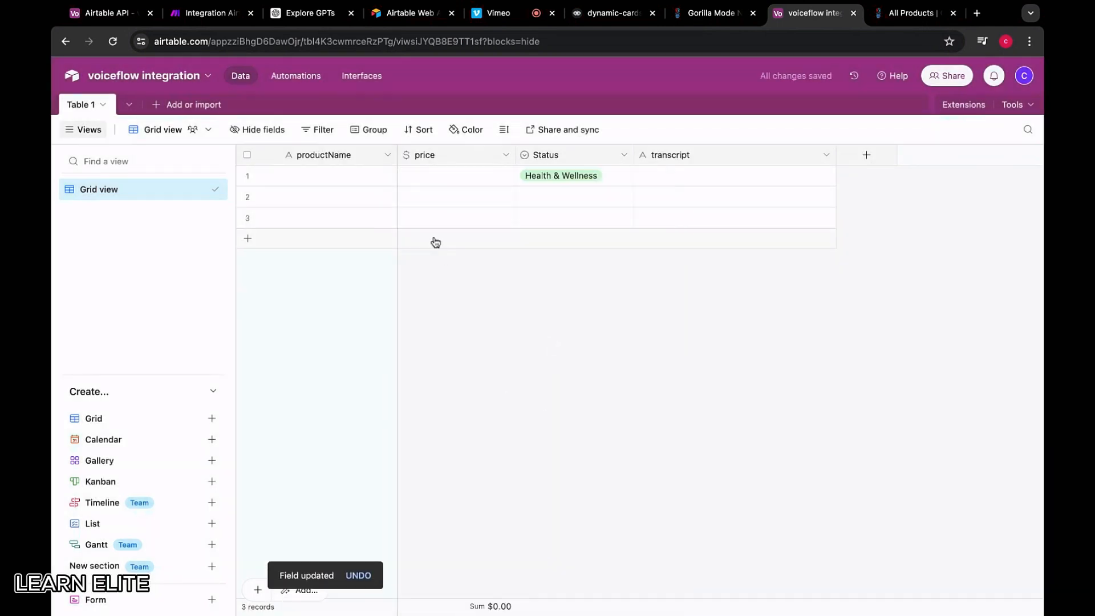
Test the price field with a value of 97, then clear it
{"action": "left_click", "coordinate": [438, 177]}
{"action": "type", "text": "97"}
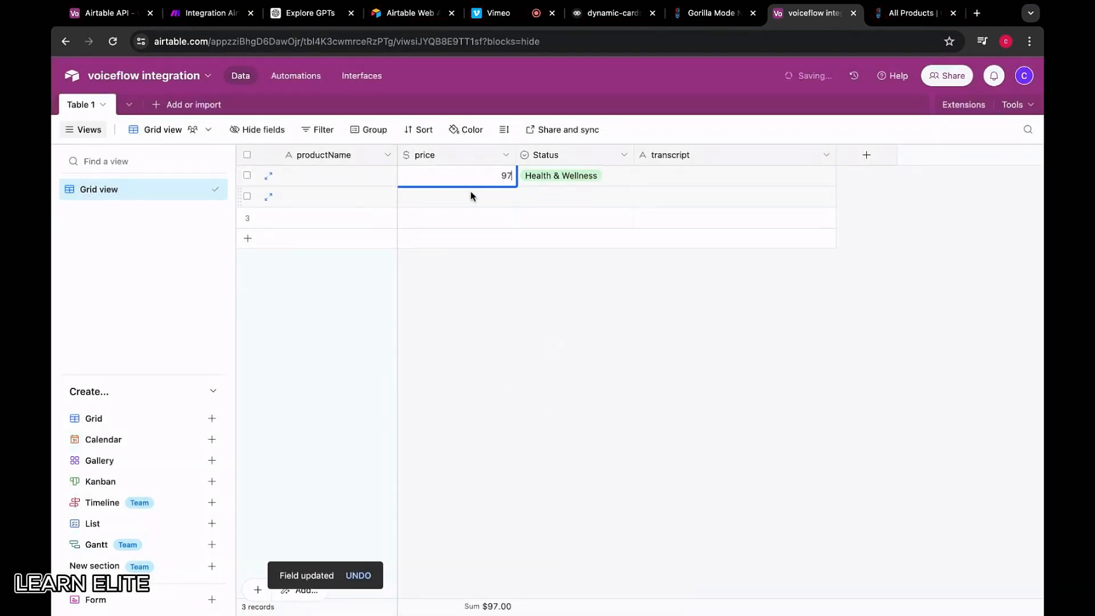
{"action": "left_click", "coordinate": [479, 252]}
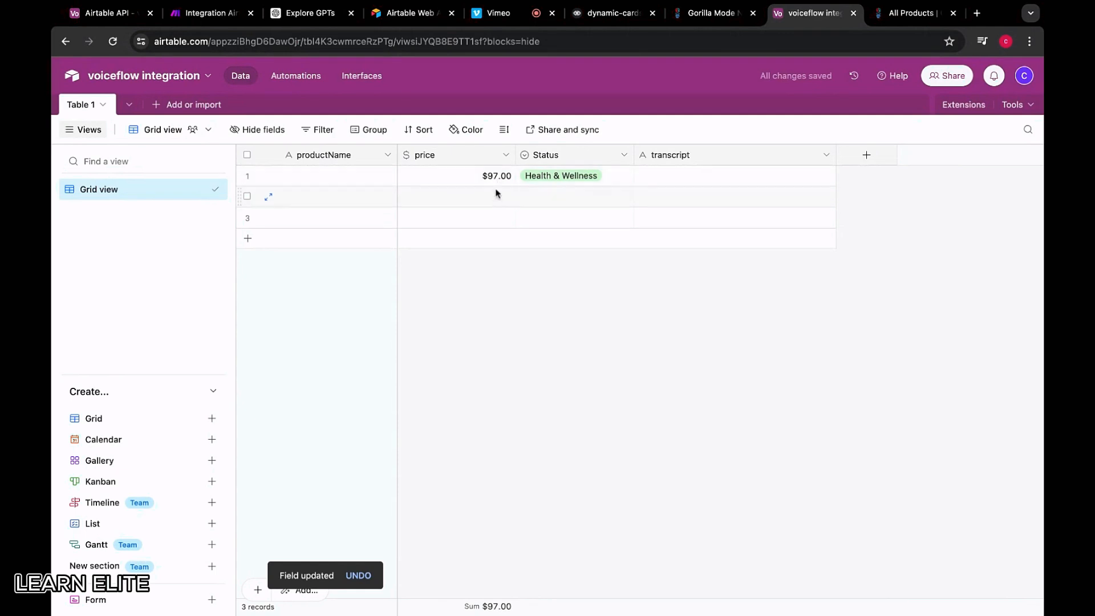
{"action": "left_click", "coordinate": [481, 179]}
{"action": "key", "text": "Delete"}
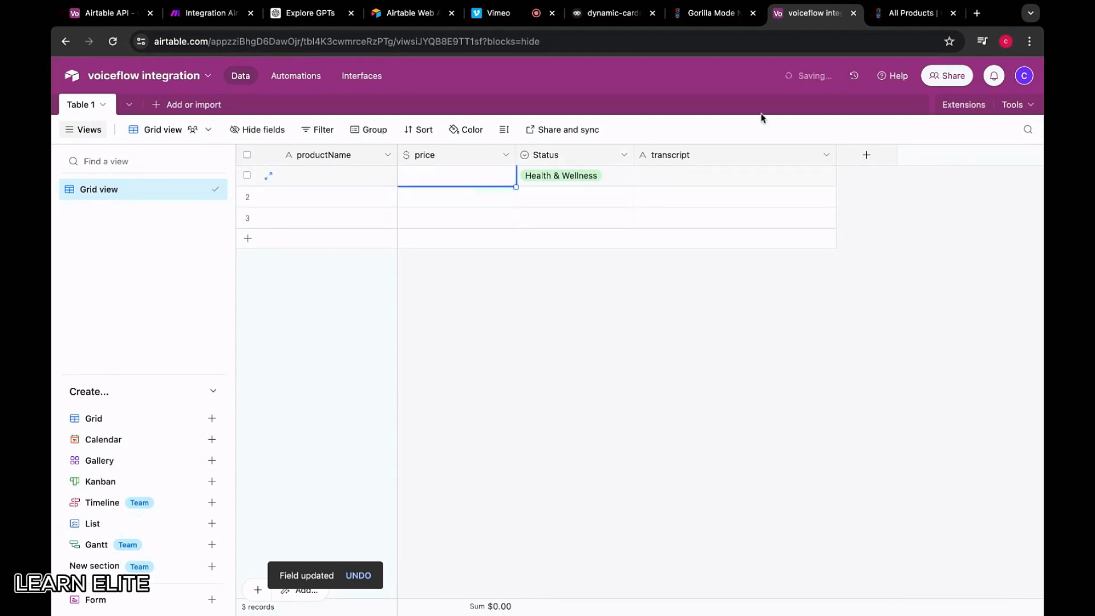
Browse to the Gorilla Mind store's Pre-Workouts category
{"action": "left_click", "coordinate": [894, 16]}
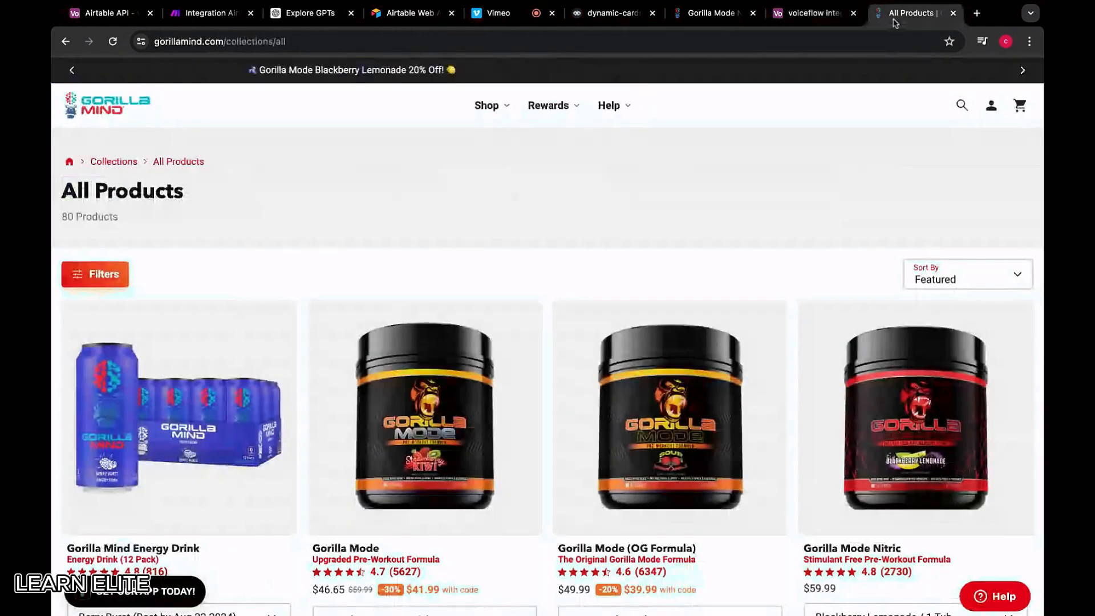
{"action": "left_click", "coordinate": [494, 111]}
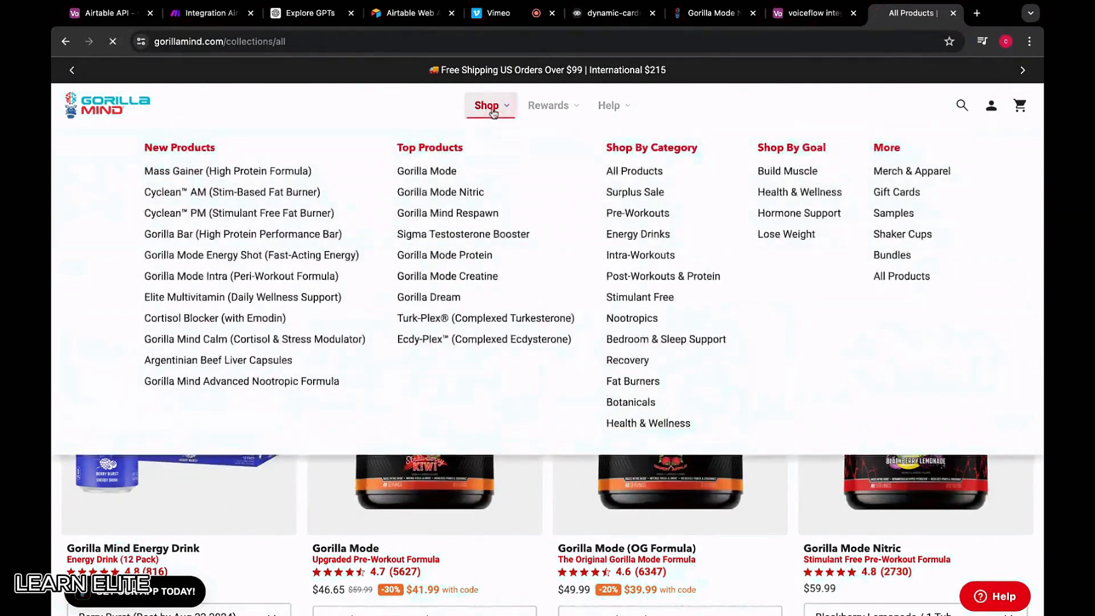
{"action": "mouse_move", "coordinate": [493, 115]}
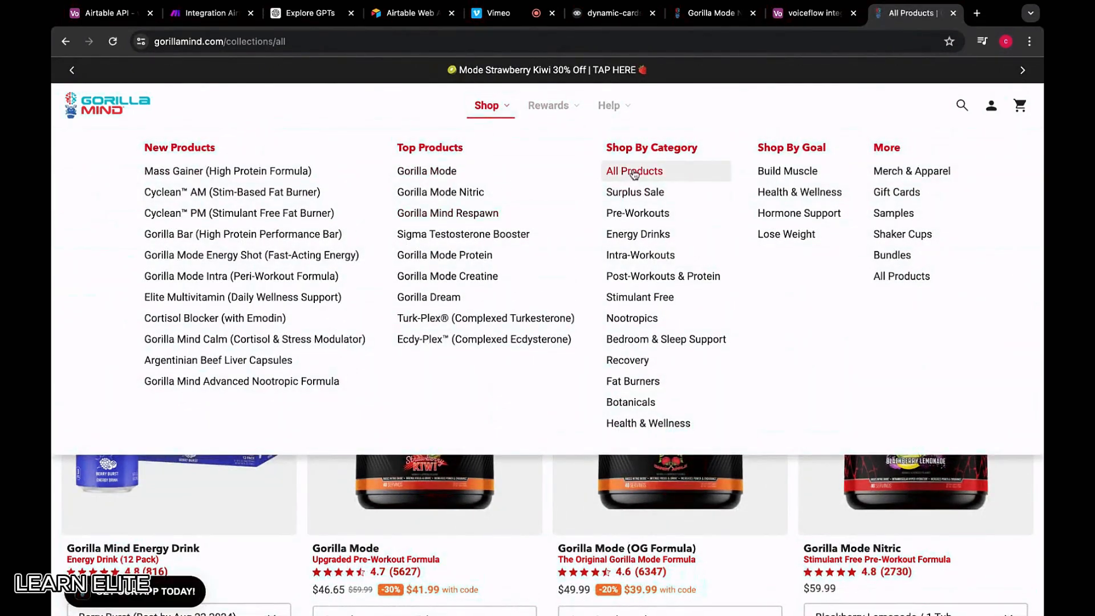
{"action": "left_click", "coordinate": [647, 214]}
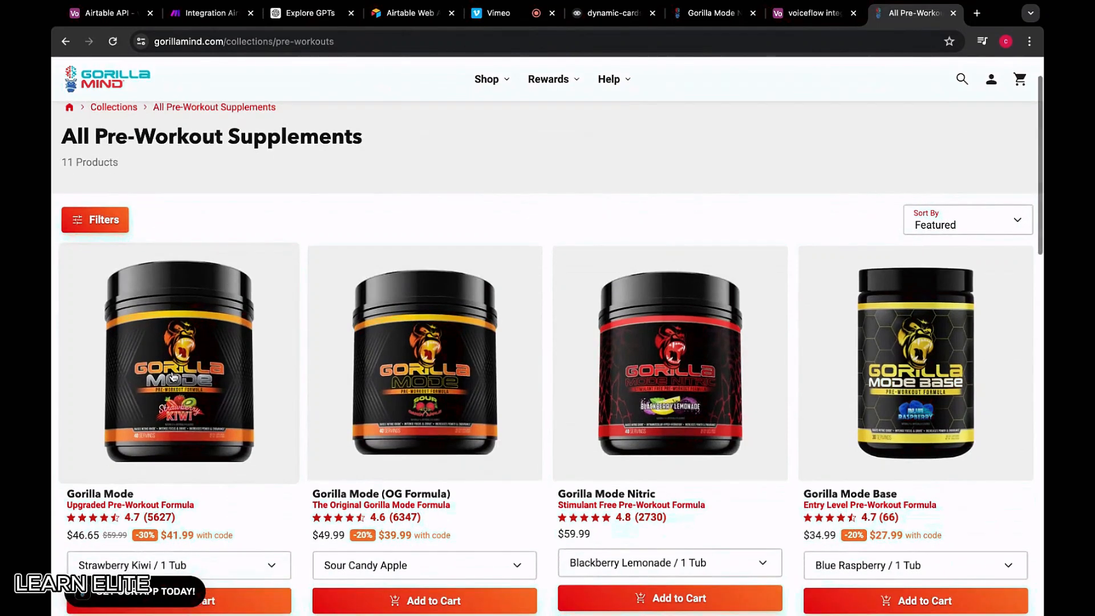
Enter Gorilla Mode with price 59.99 in the first Airtable record
{"action": "left_click", "coordinate": [810, 13]}
{"action": "left_click", "coordinate": [334, 174]}
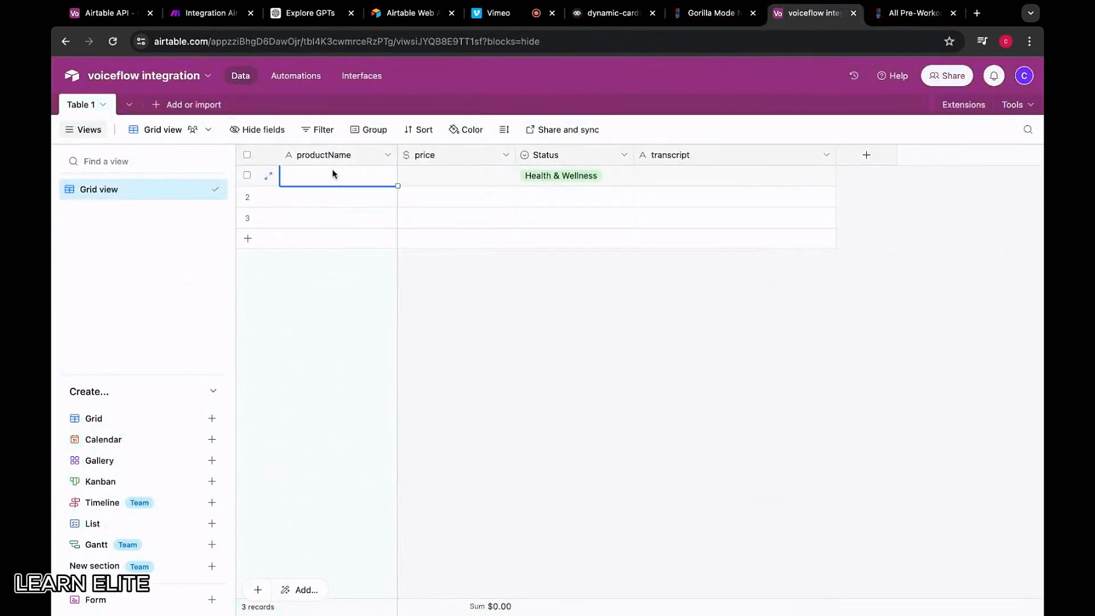
{"action": "type", "text": "Gorilla Mode"}
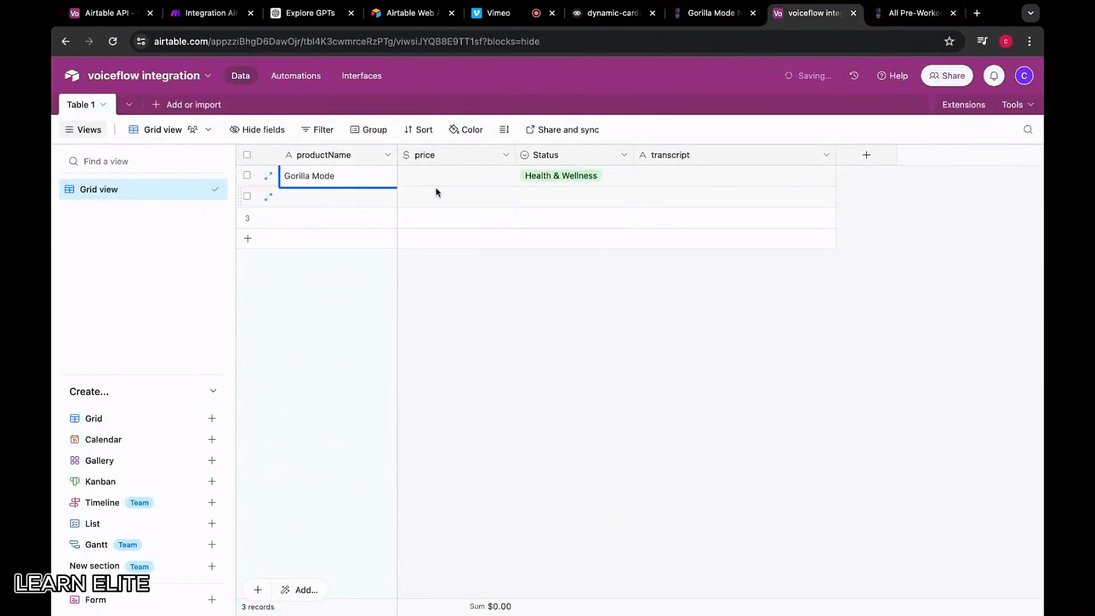
{"action": "left_click", "coordinate": [455, 179]}
{"action": "left_click", "coordinate": [916, 13]}
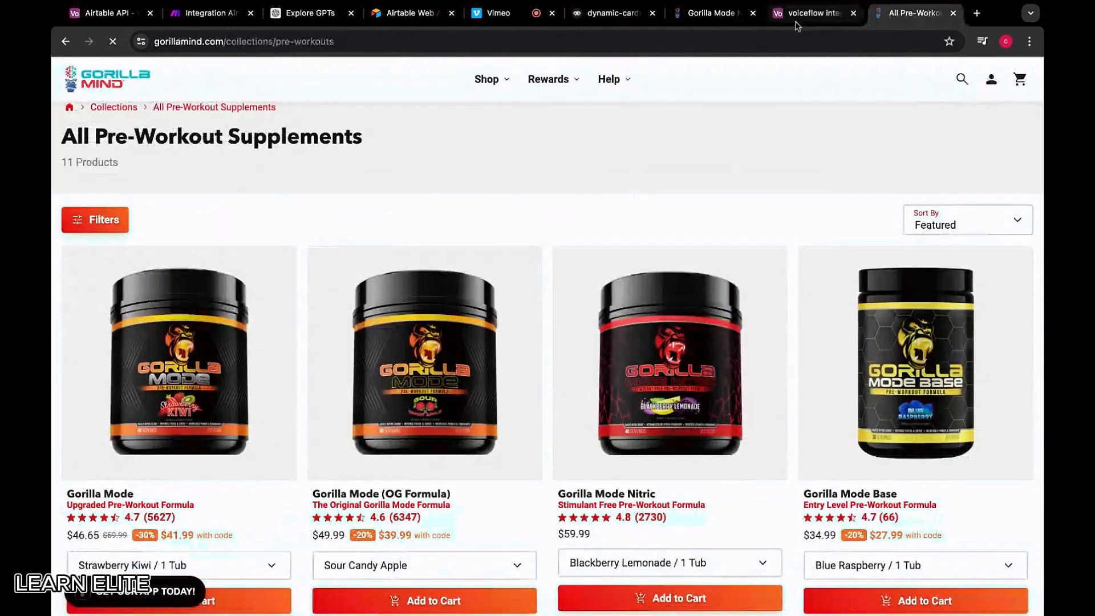
{"action": "scroll", "coordinate": [141, 514], "scroll_direction": "down", "scroll_amount": 1}
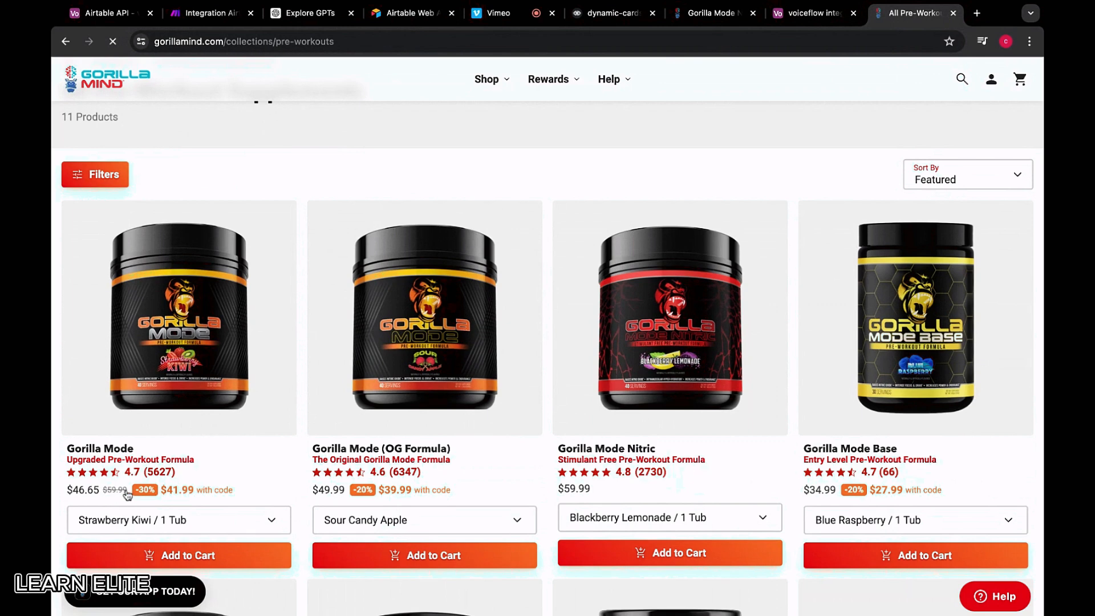
{"action": "left_click", "coordinate": [813, 12]}
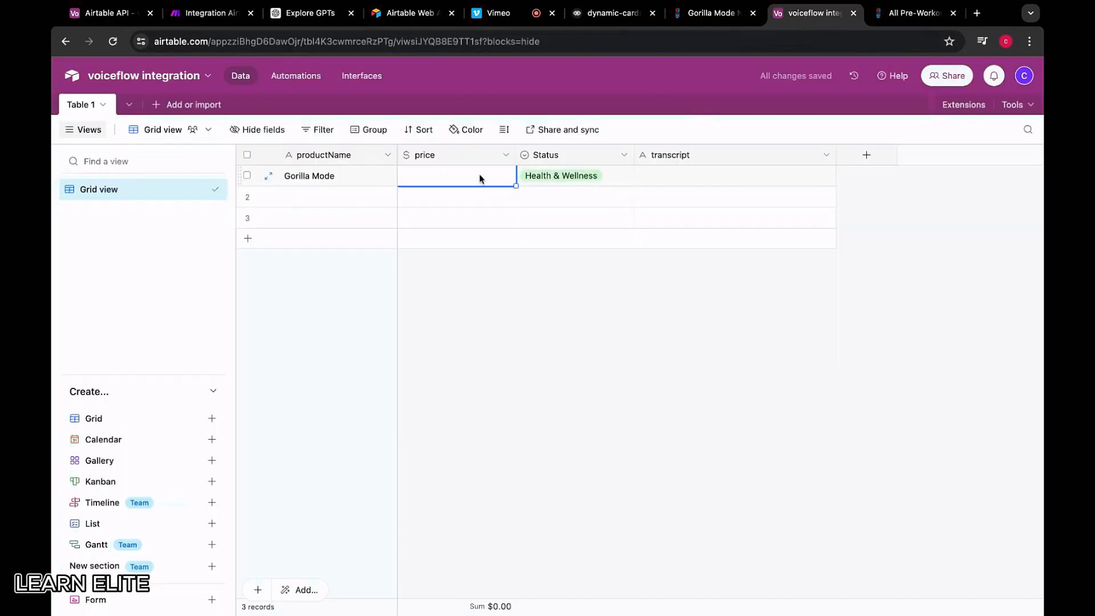
{"action": "type", "text": "59.99"}
{"action": "key", "text": "Return"}
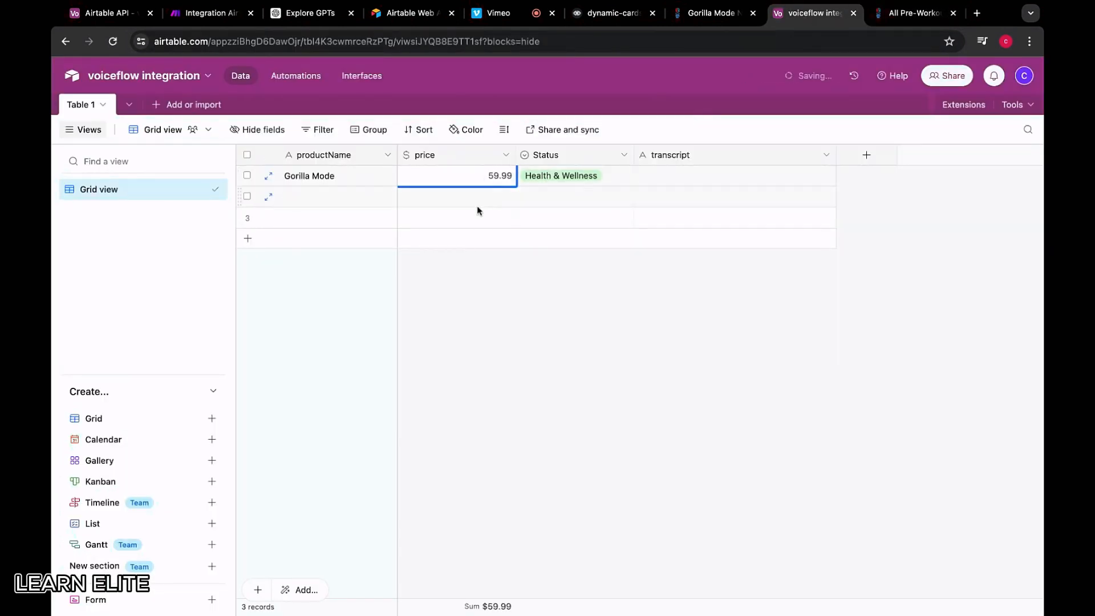
Set the first record's Status to Pre-workouts
{"action": "left_click", "coordinate": [625, 175]}
{"action": "left_click", "coordinate": [624, 176]}
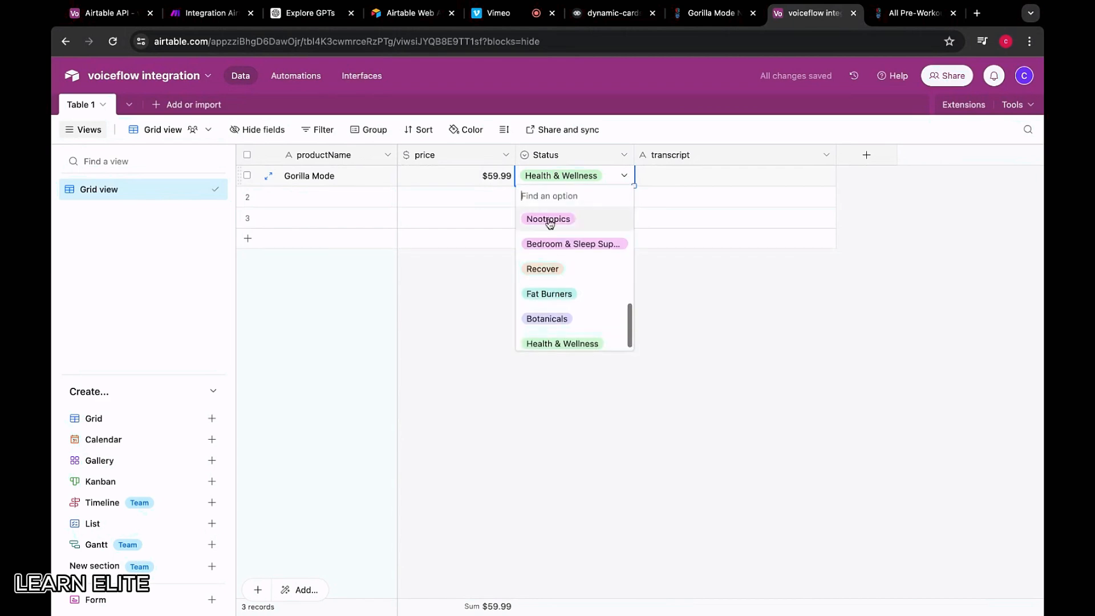
{"action": "scroll", "coordinate": [549, 228], "scroll_direction": "up", "scroll_amount": 5}
{"action": "scroll", "coordinate": [550, 288], "scroll_direction": "down", "scroll_amount": 2}
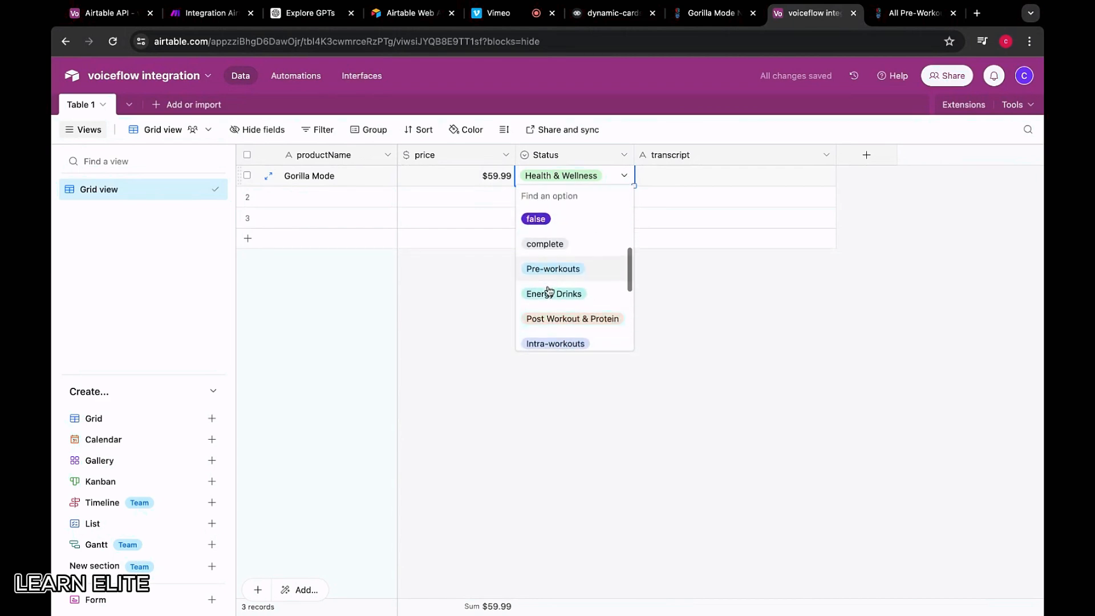
{"action": "left_click", "coordinate": [549, 267]}
{"action": "left_click", "coordinate": [729, 171]}
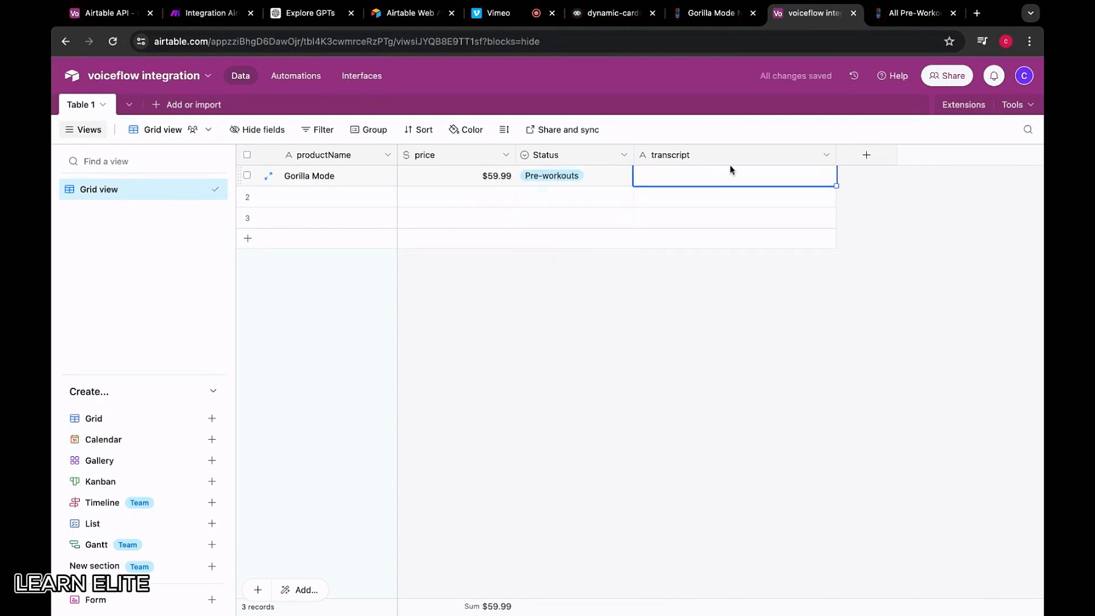
Open the Gorilla Mode product page in the store
{"action": "left_click", "coordinate": [888, 22]}
{"action": "left_click", "coordinate": [227, 320]}
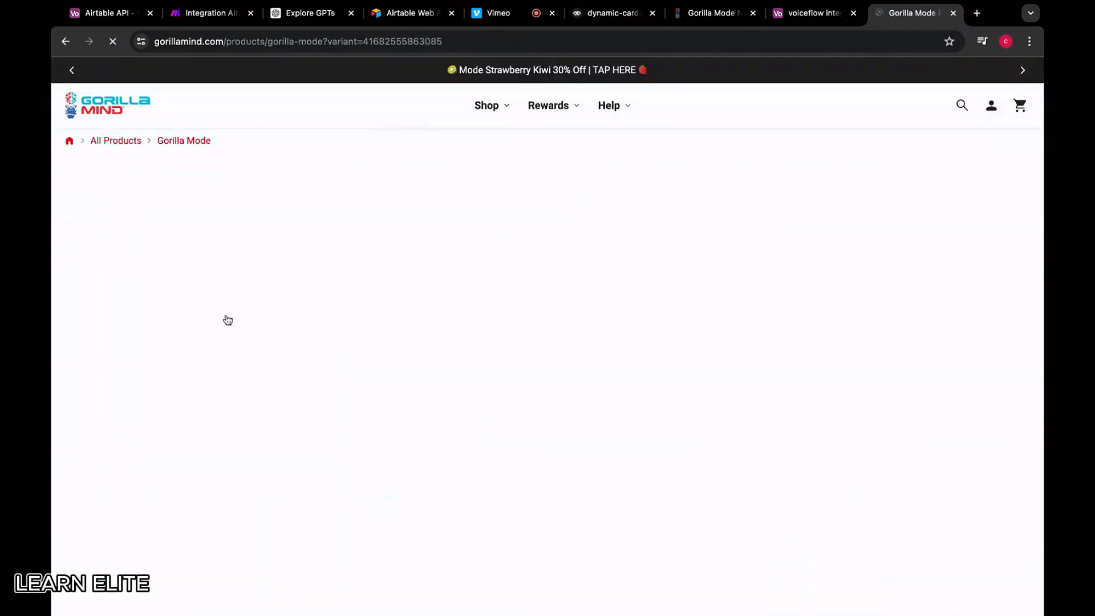
{"action": "scroll", "coordinate": [666, 204], "scroll_direction": "down", "scroll_amount": 2}
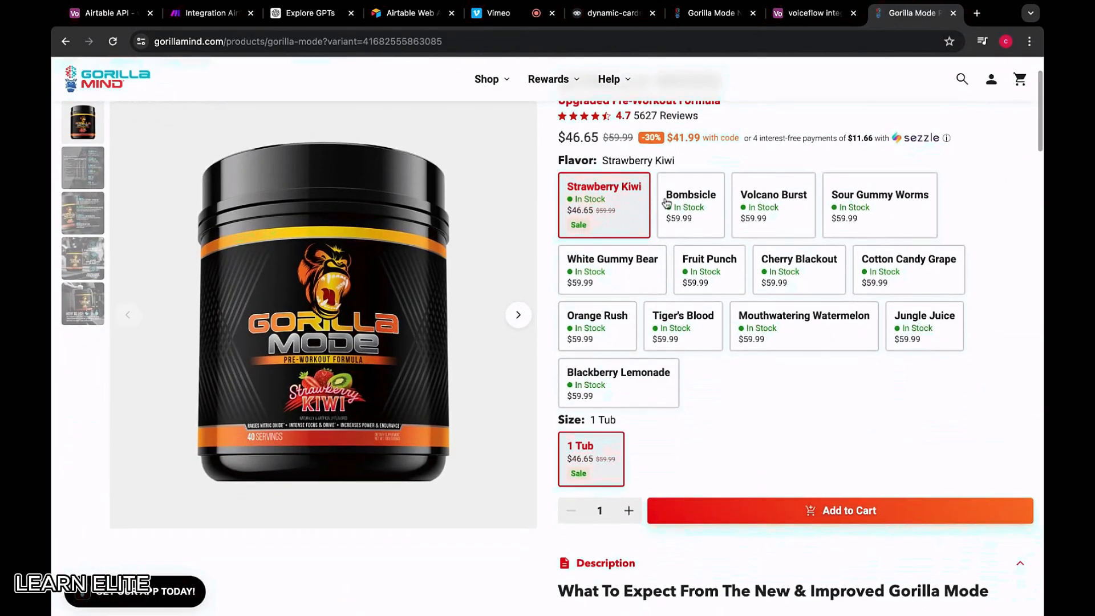
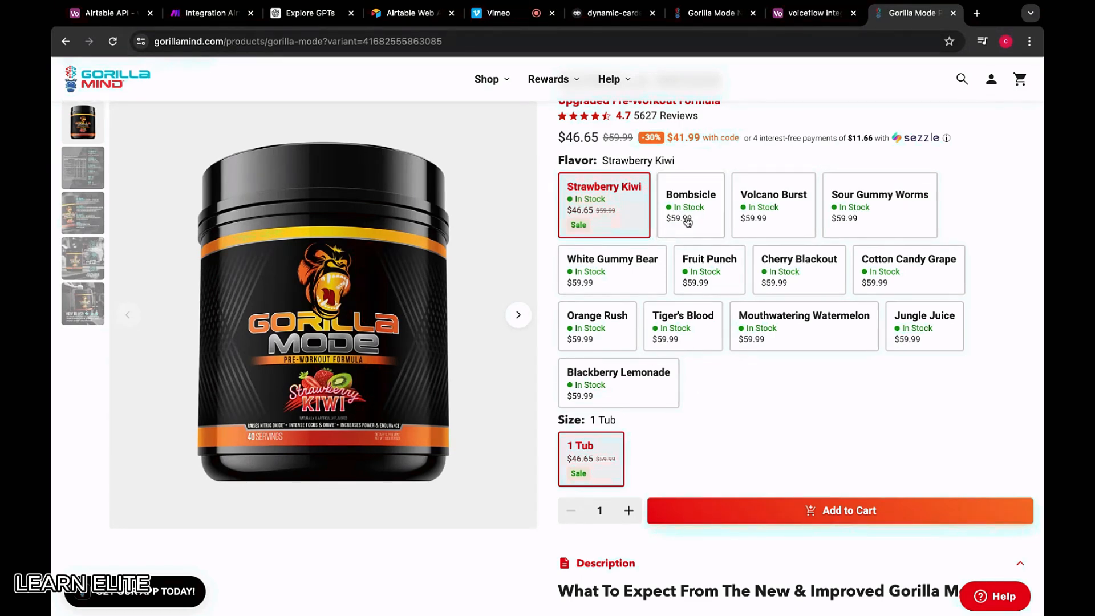
Select the Gorilla Mode description from its heading through the '(2024):' summary line
{"action": "left_click", "coordinate": [796, 16]}
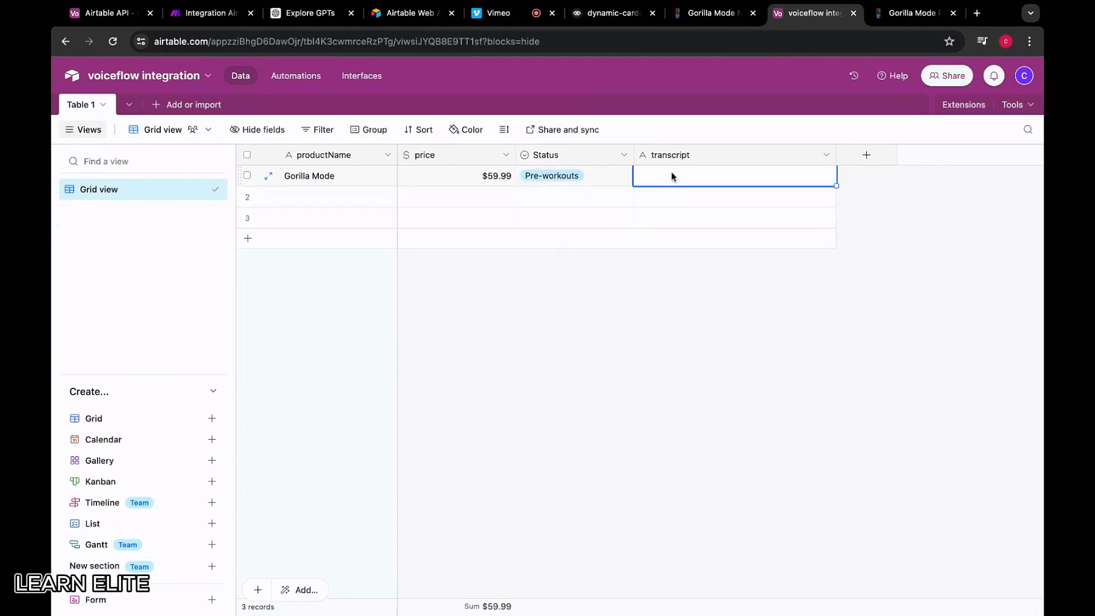
{"action": "left_click", "coordinate": [912, 12]}
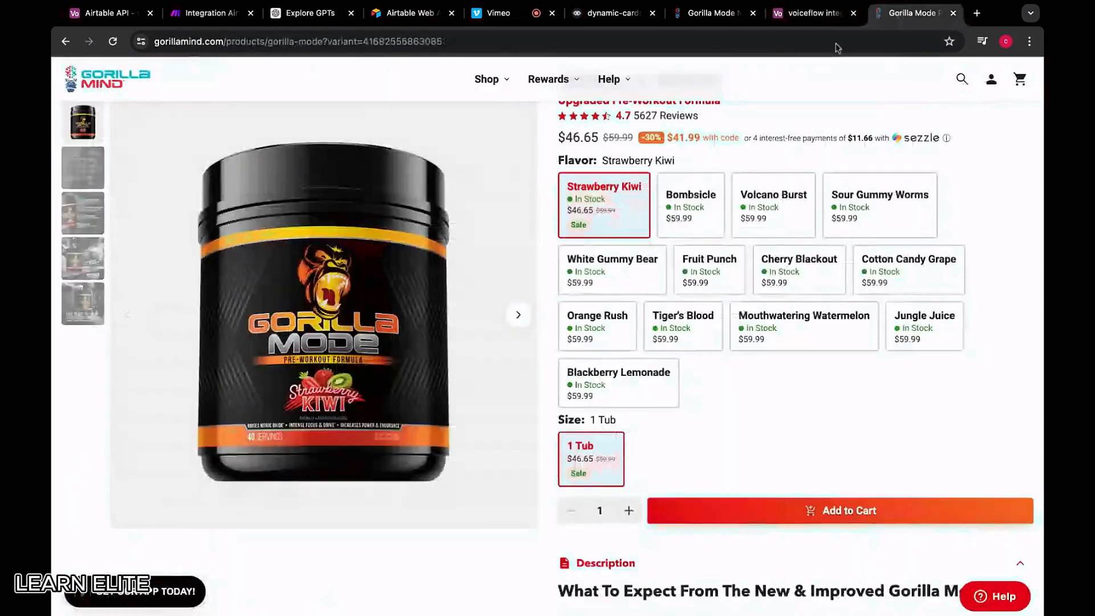
{"action": "scroll", "coordinate": [618, 375], "scroll_direction": "down", "scroll_amount": 6}
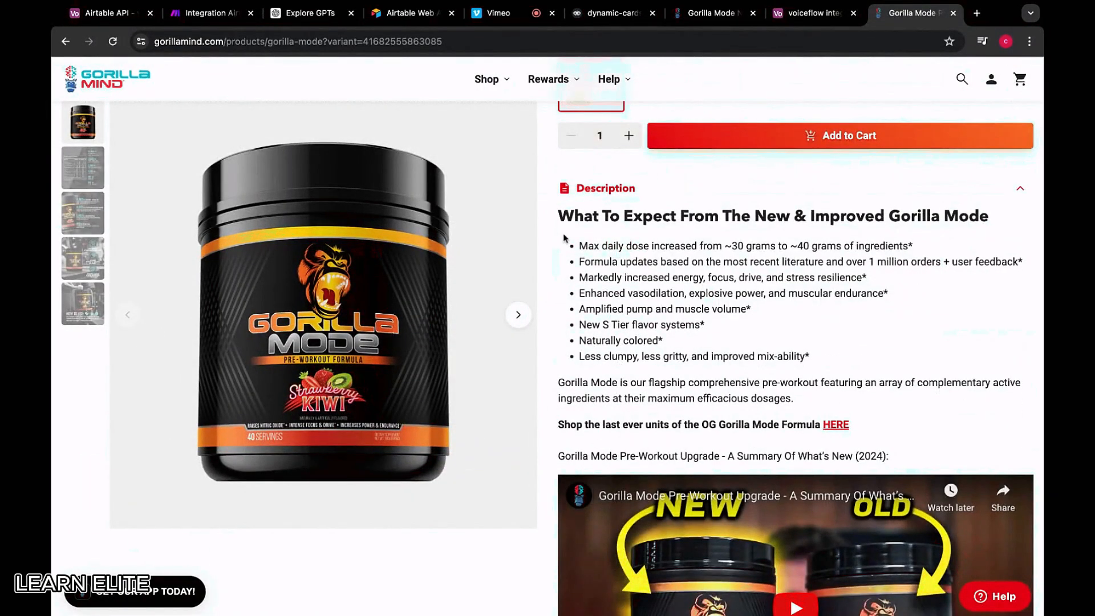
{"action": "left_click_drag", "start_coordinate": [561, 221], "coordinate": [888, 456]}
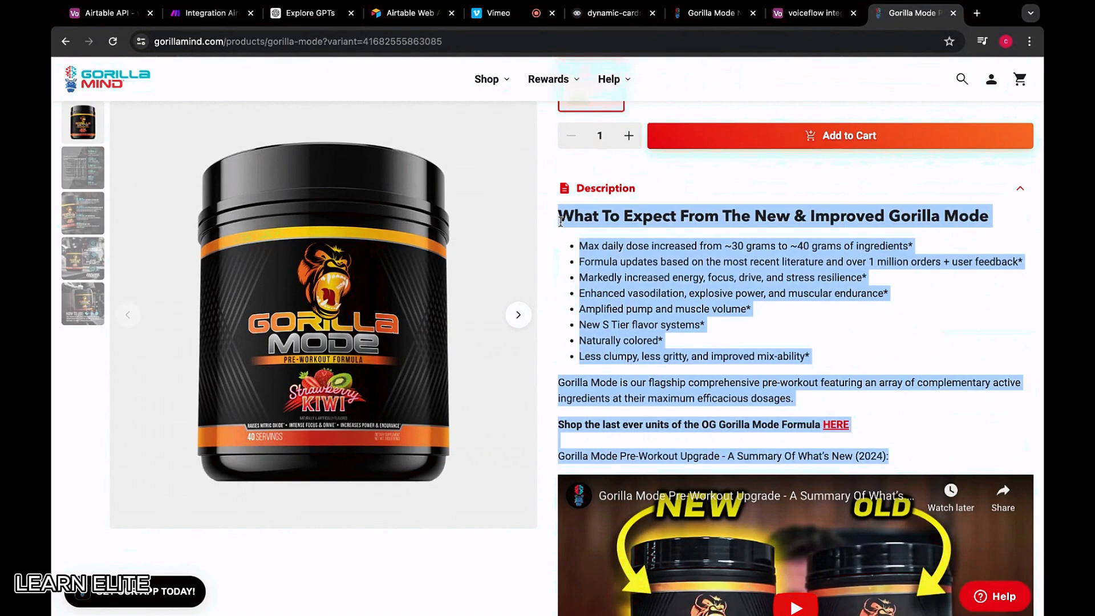
{"action": "scroll", "coordinate": [812, 415], "scroll_direction": "down", "scroll_amount": 8}
{"action": "scroll", "coordinate": [811, 418], "scroll_direction": "up", "scroll_amount": 2}
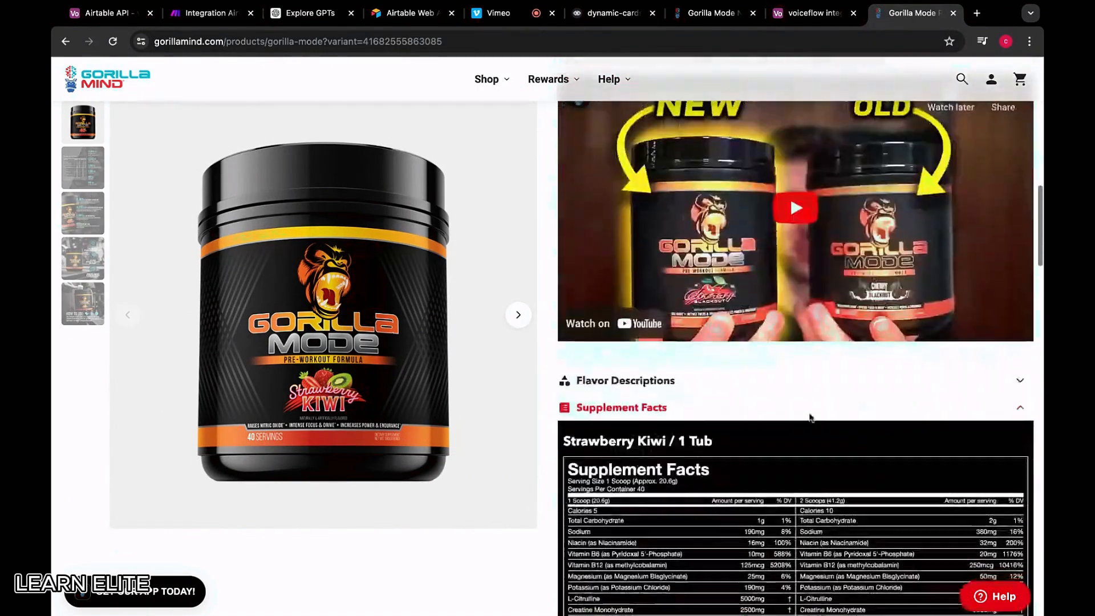
{"action": "scroll", "coordinate": [810, 418], "scroll_direction": "up", "scroll_amount": 7}
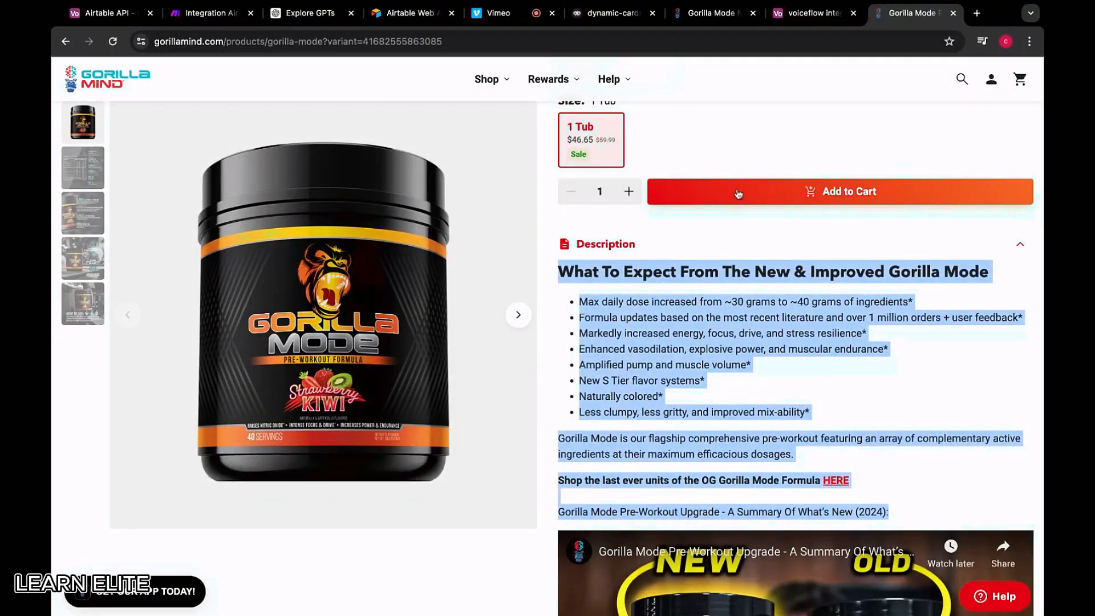
Paste the description into Gorilla Mode's transcript, expanding to 14 records, then undo the paste
{"action": "left_click", "coordinate": [810, 12]}
{"action": "key", "text": "ctrl+v"}
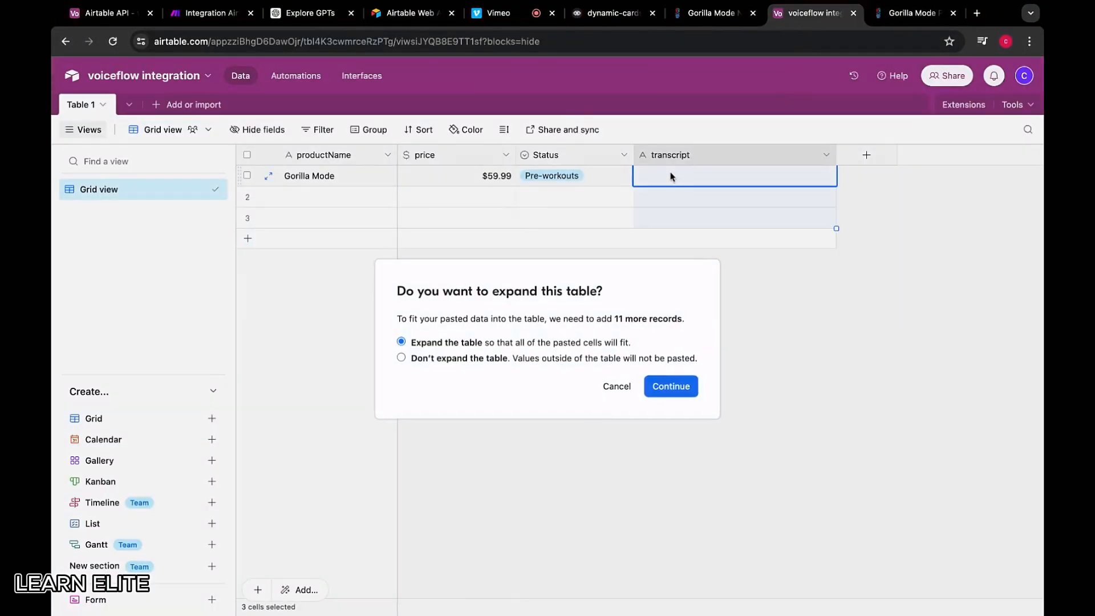
{"action": "left_click", "coordinate": [604, 392]}
{"action": "key", "text": "ctrl+v"}
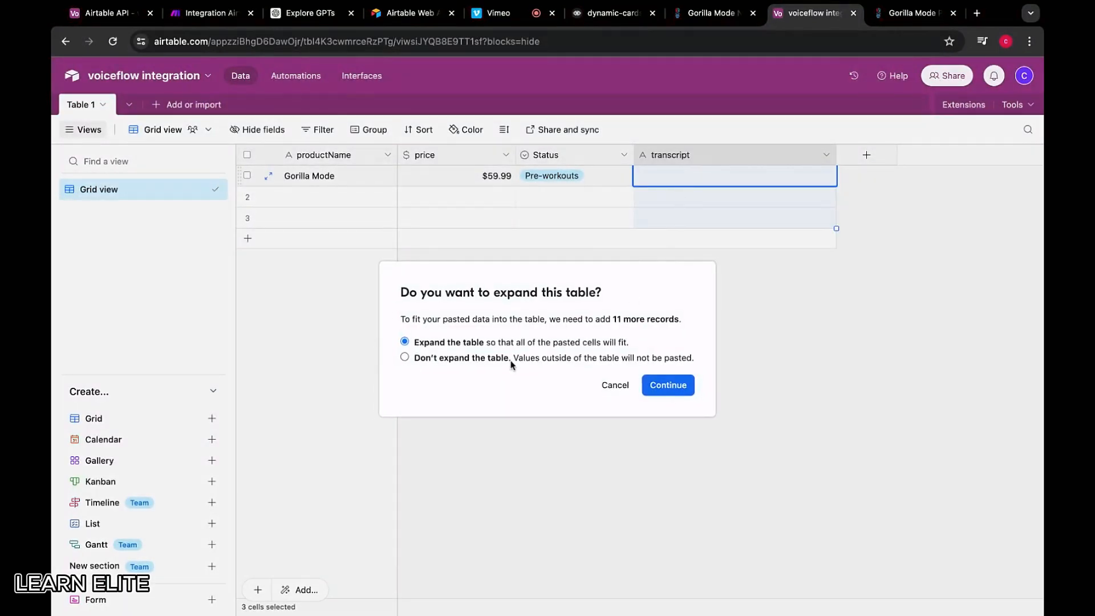
{"action": "left_click", "coordinate": [673, 385]}
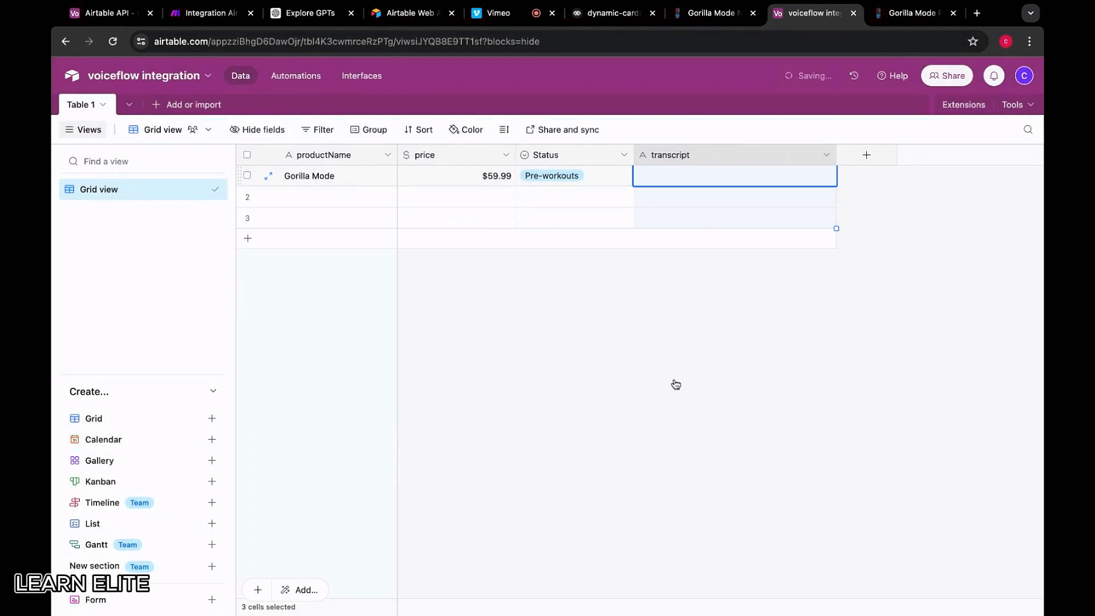
{"action": "left_click", "coordinate": [674, 198]}
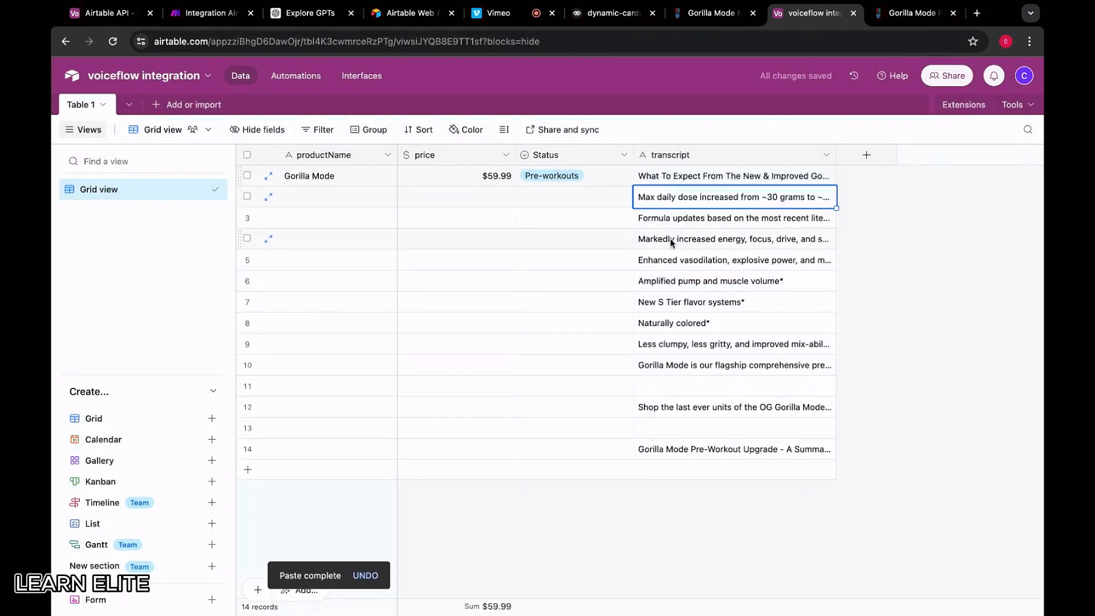
{"action": "key", "text": "ctrl+z"}
{"action": "left_click", "coordinate": [665, 162]}
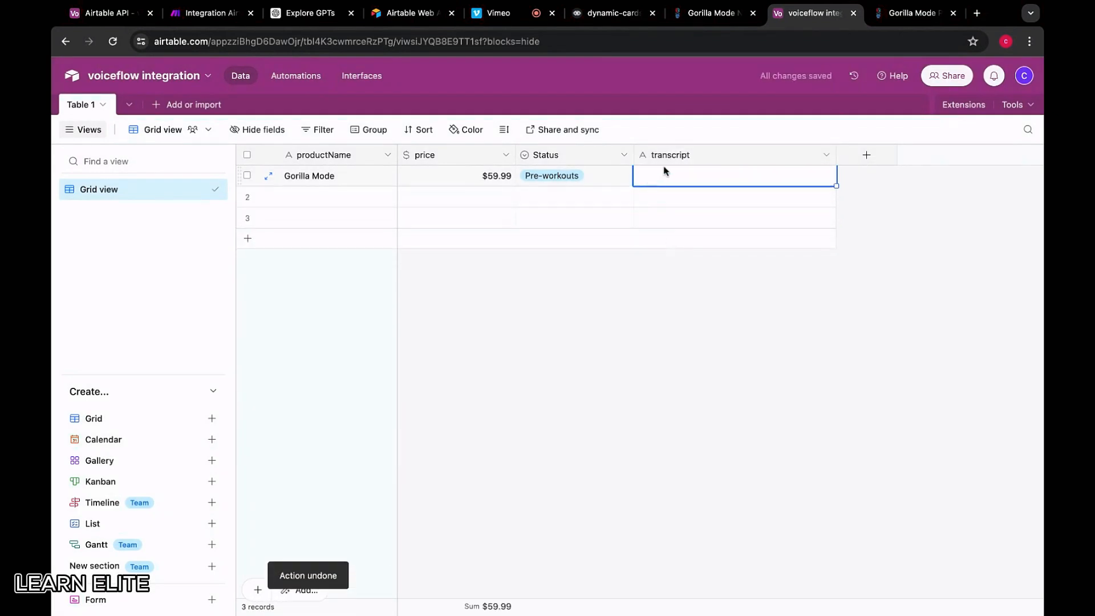
Change the transcript field's type to Long text and save
{"action": "right_click", "coordinate": [693, 156]}
{"action": "left_click", "coordinate": [684, 188]}
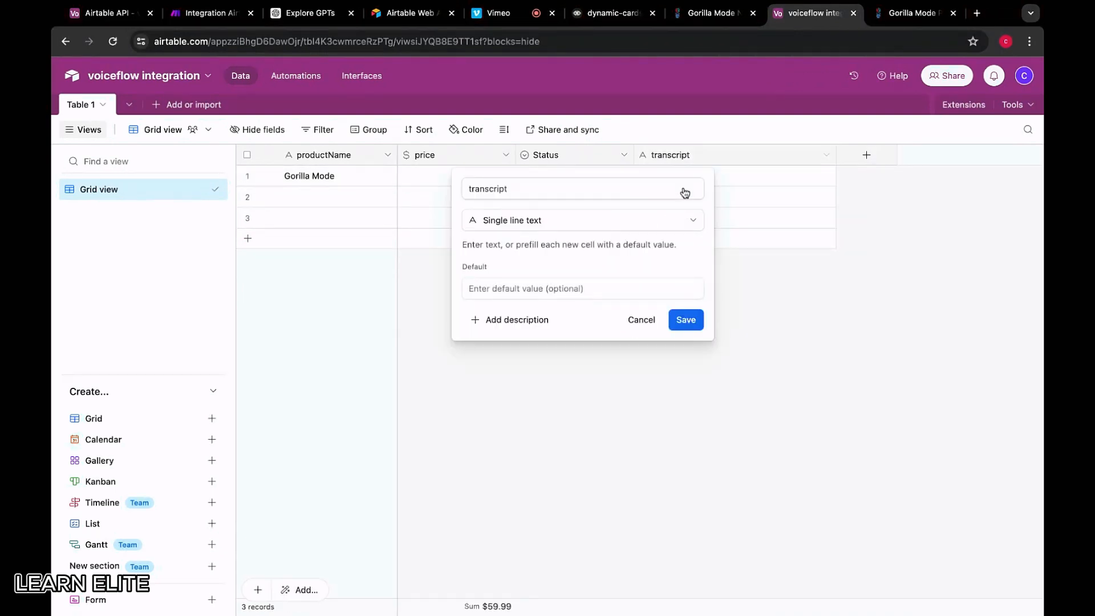
{"action": "left_click", "coordinate": [567, 222]}
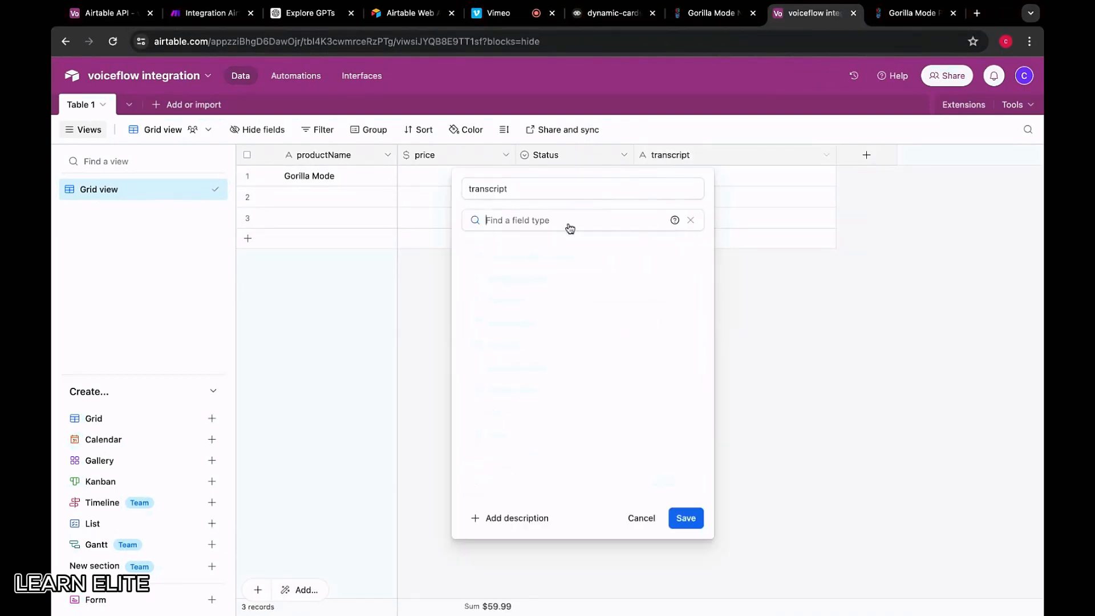
{"action": "left_click", "coordinate": [527, 302]}
{"action": "left_click", "coordinate": [751, 357]}
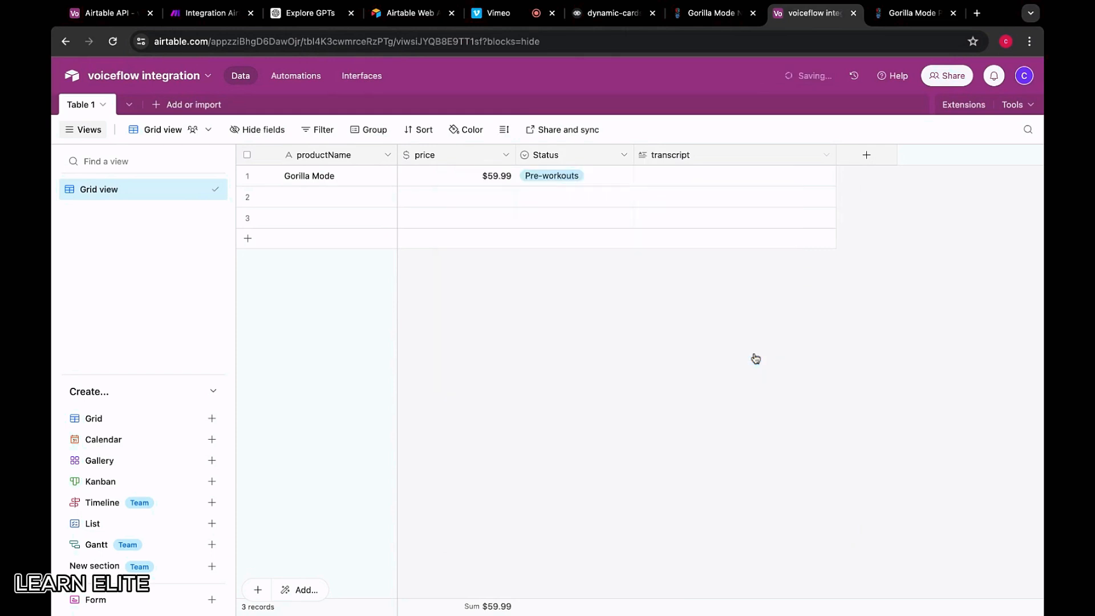
Test-paste the description into row 1's transcript without adding rows, then undo it
{"action": "left_click", "coordinate": [726, 179]}
{"action": "key", "text": "ctrl+v"}
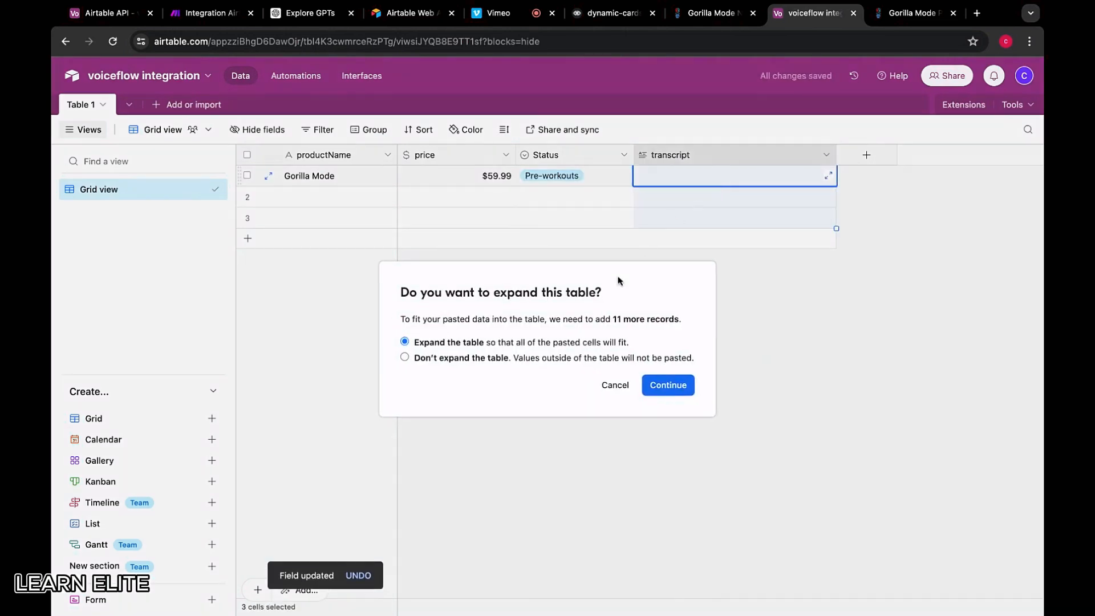
{"action": "left_click", "coordinate": [437, 359]}
{"action": "left_click", "coordinate": [688, 389]}
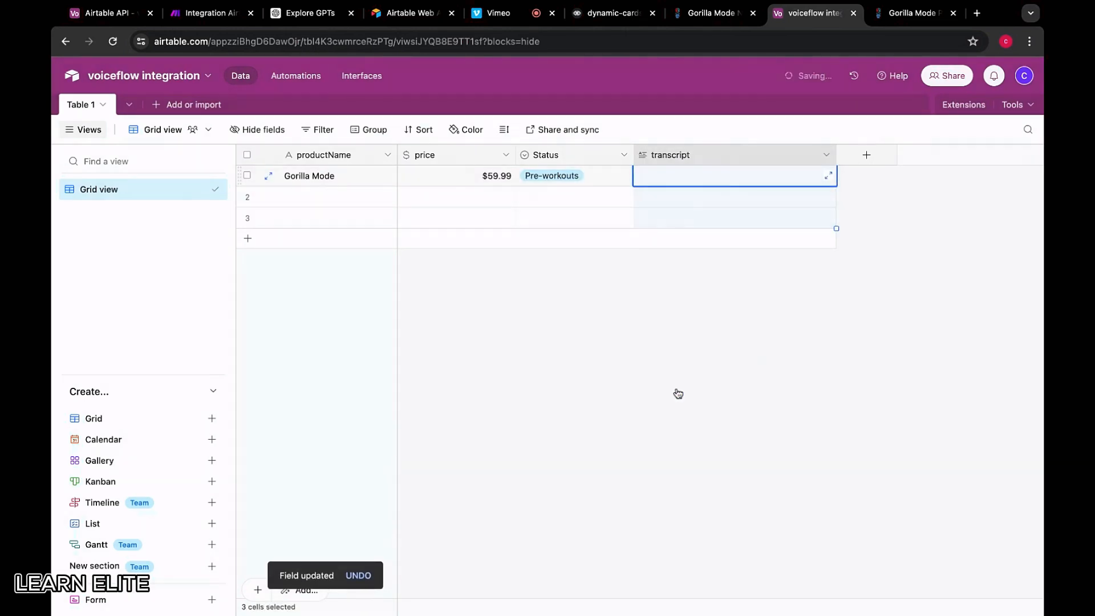
{"action": "double_click", "coordinate": [691, 191]}
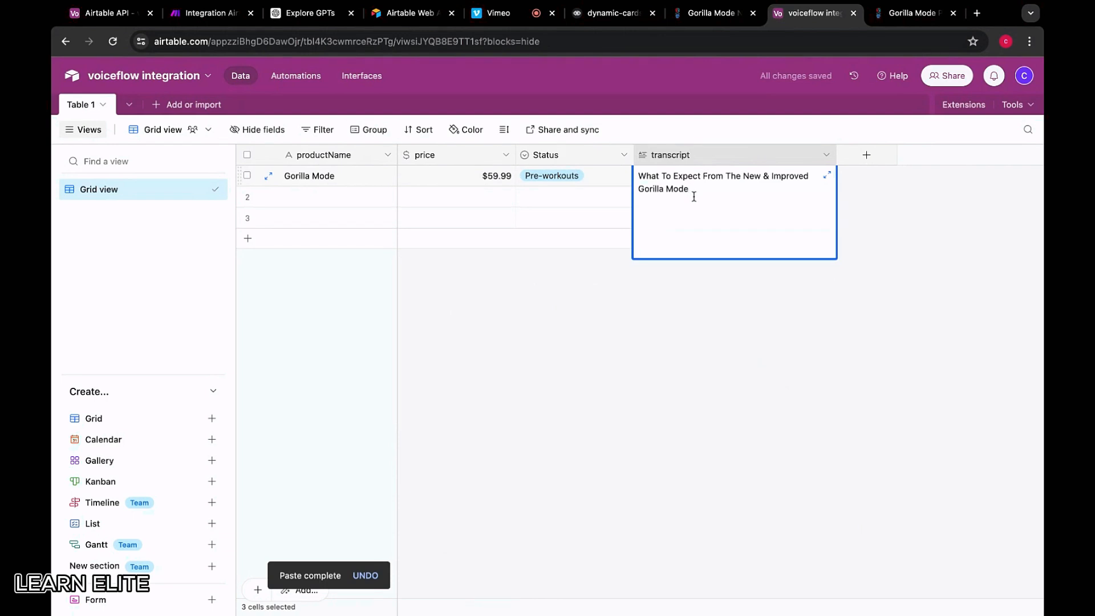
{"action": "left_click", "coordinate": [698, 295]}
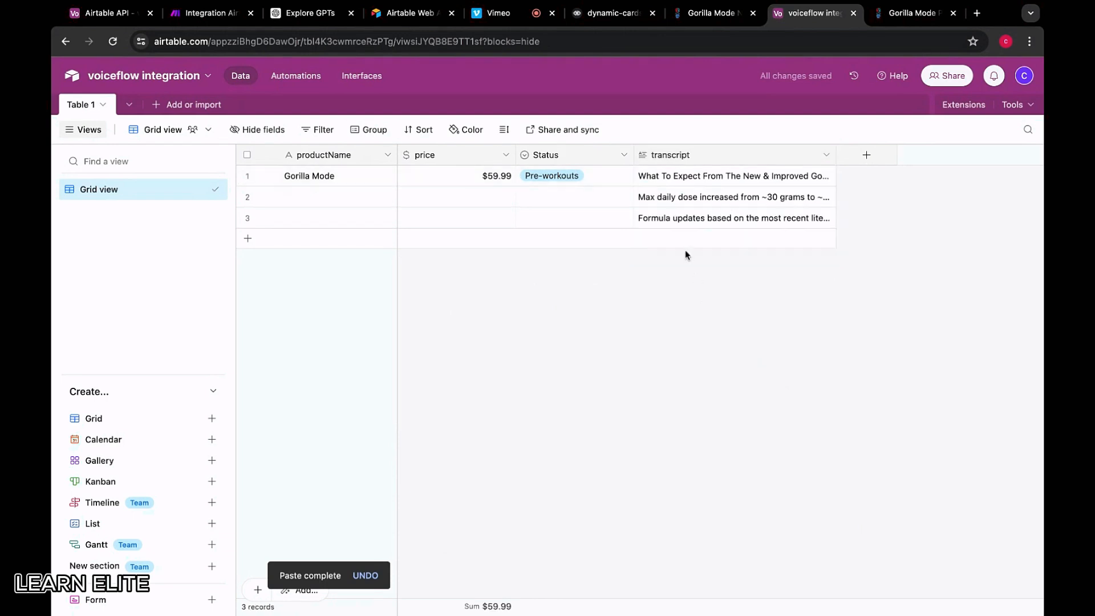
{"action": "left_click", "coordinate": [671, 216]}
{"action": "key", "text": "ctrl+z"}
{"action": "left_click", "coordinate": [691, 161]}
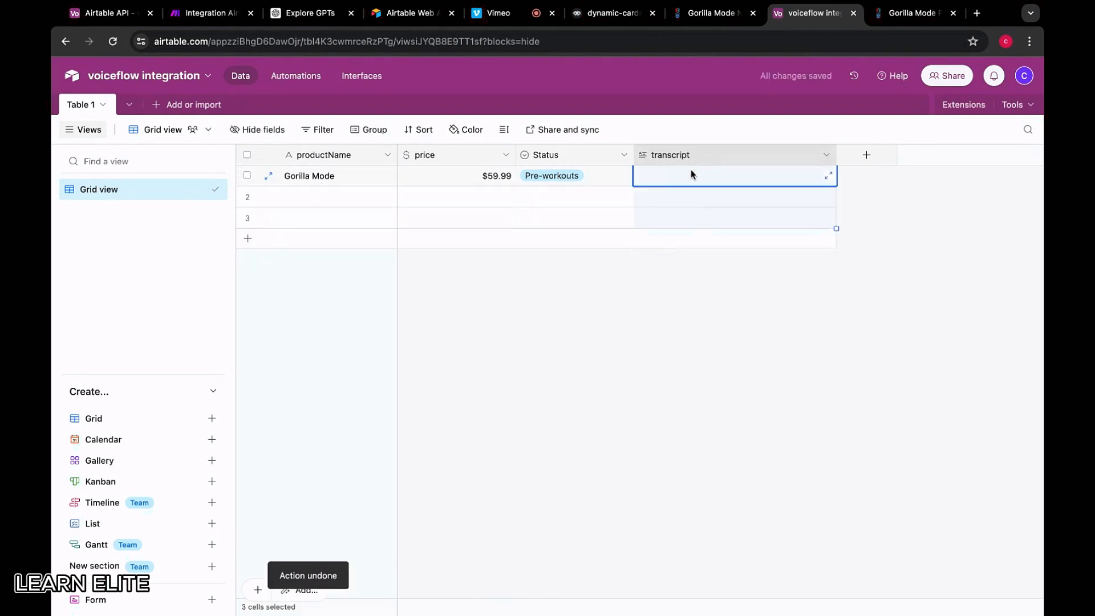
{"action": "left_click", "coordinate": [710, 391]}
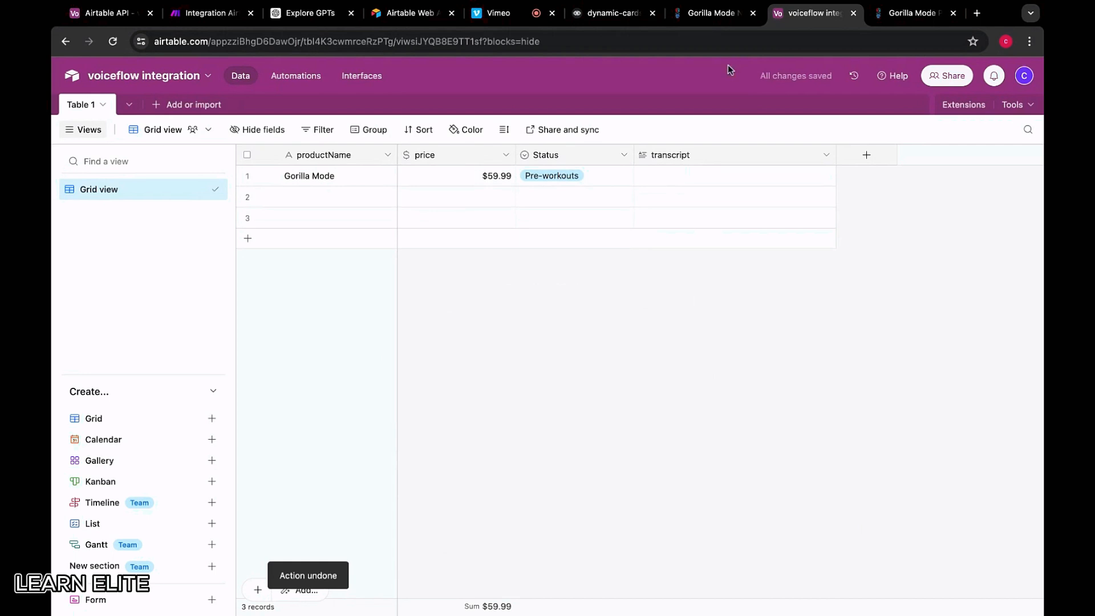
Review the transcript field's type options and close the settings without changes
{"action": "right_click", "coordinate": [679, 161]}
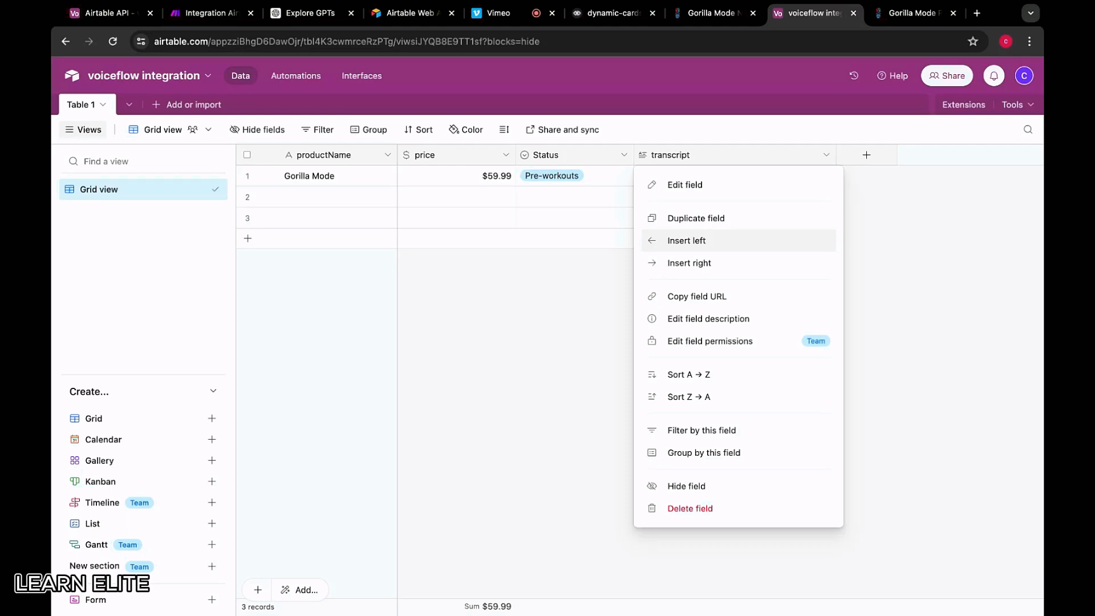
{"action": "left_click", "coordinate": [678, 191]}
{"action": "left_click", "coordinate": [548, 225]}
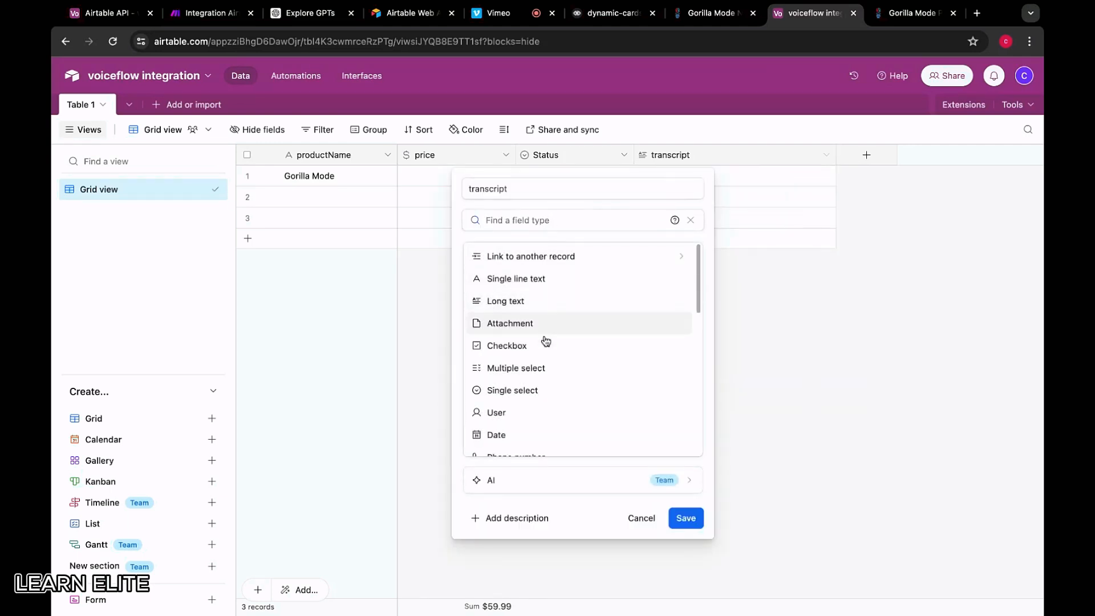
{"action": "scroll", "coordinate": [544, 353], "scroll_direction": "down", "scroll_amount": 1}
{"action": "scroll", "coordinate": [544, 359], "scroll_direction": "down", "scroll_amount": 3}
{"action": "scroll", "coordinate": [543, 359], "scroll_direction": "up", "scroll_amount": 4}
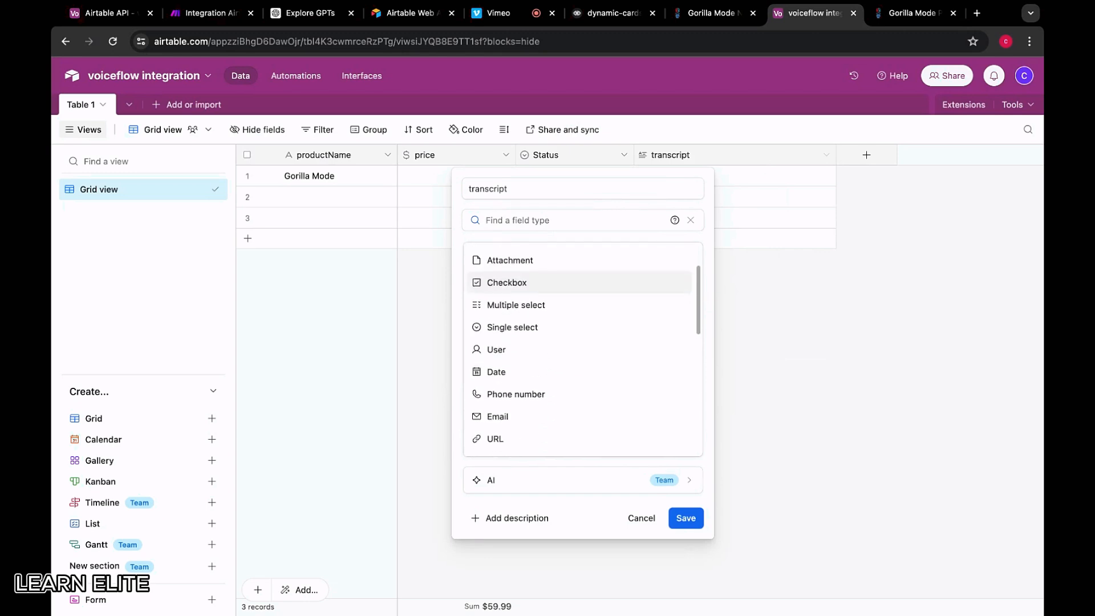
{"action": "scroll", "coordinate": [539, 365], "scroll_direction": "up", "scroll_amount": 1}
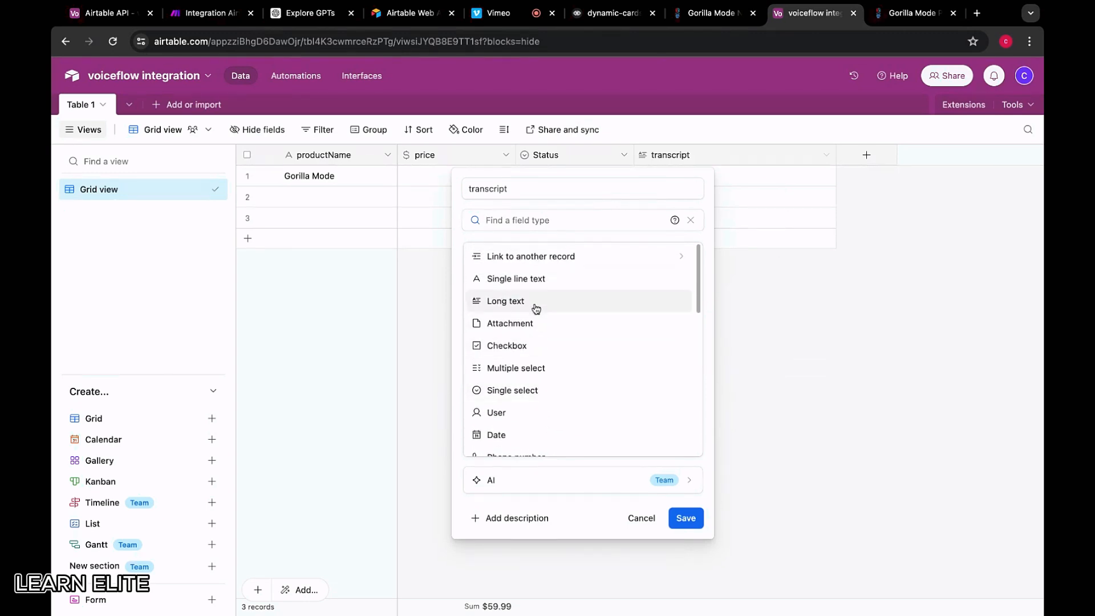
{"action": "left_click", "coordinate": [396, 297]}
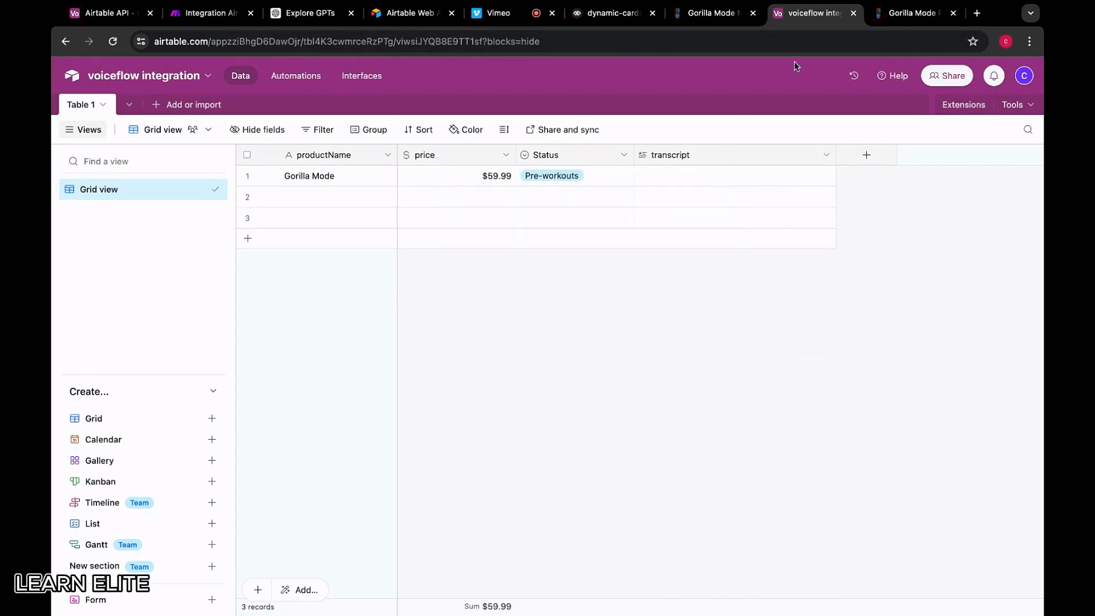
Select the Gorilla Mode flagship paragraph and shop line on the product page
{"action": "left_click", "coordinate": [912, 13]}
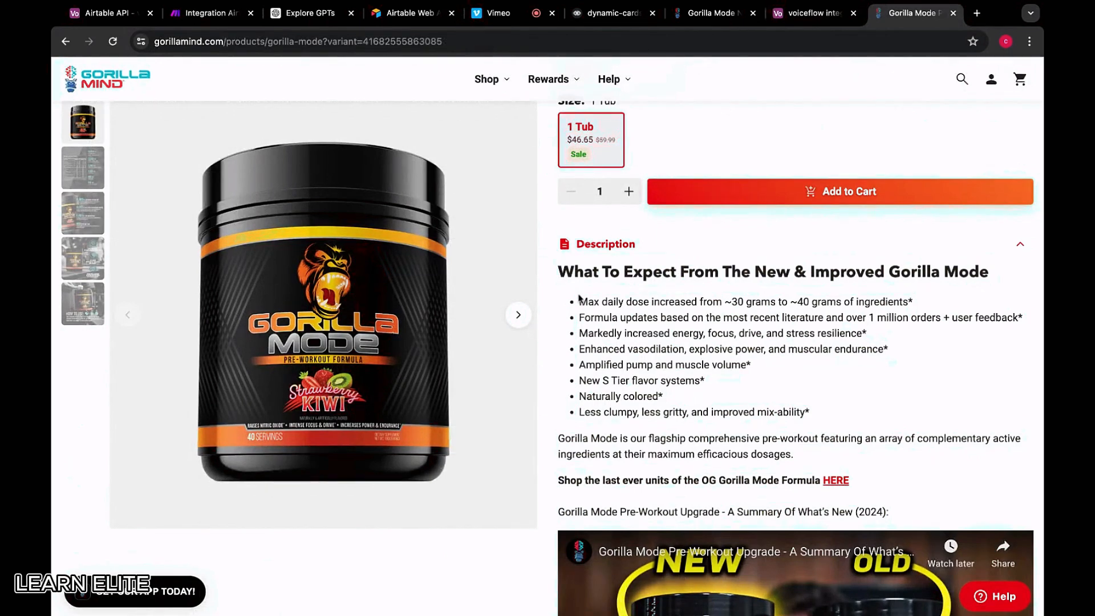
{"action": "left_click_drag", "start_coordinate": [557, 434], "coordinate": [866, 491]}
{"action": "key", "text": "super+c"}
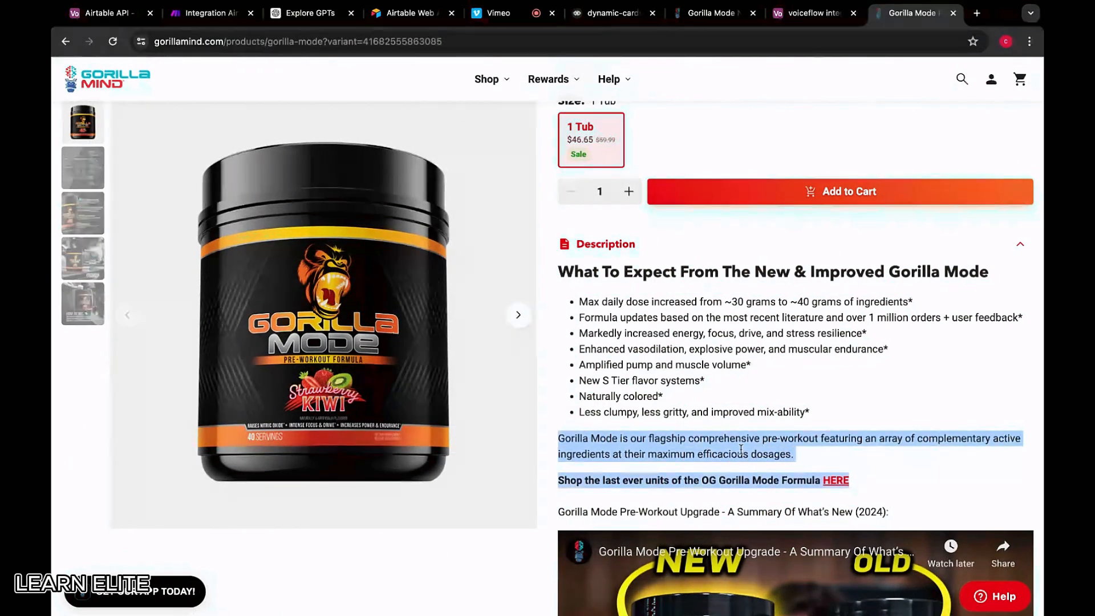
{"action": "left_click", "coordinate": [816, 14]}
Try pasting the paragraphs into row 1's transcript, undo the three-row paste, and clear the cell
{"action": "left_click", "coordinate": [668, 180]}
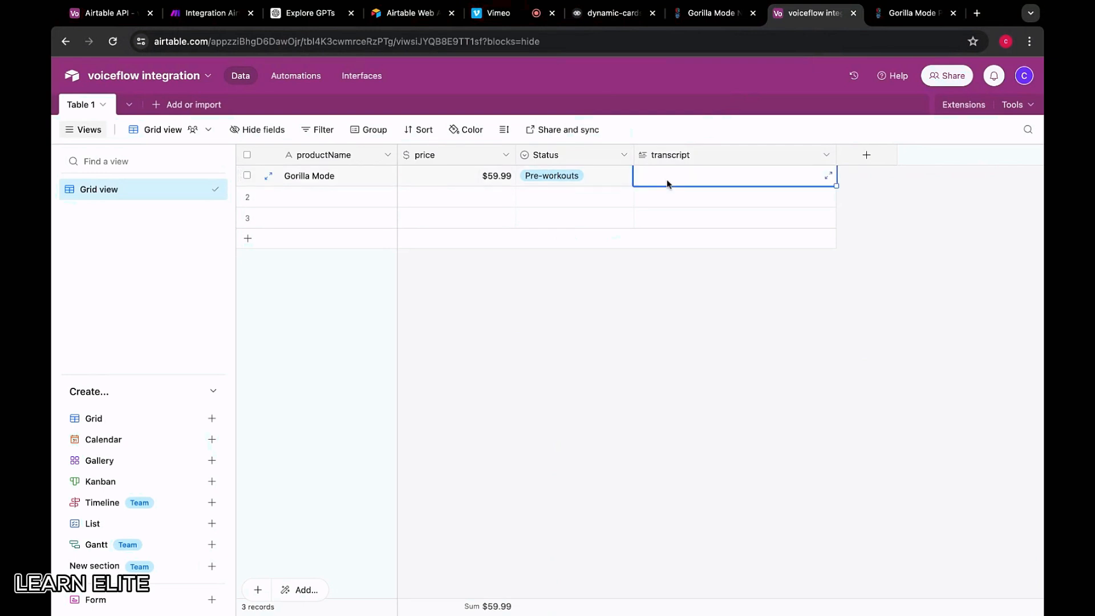
{"action": "key", "text": "super+v"}
{"action": "key", "text": "super+z"}
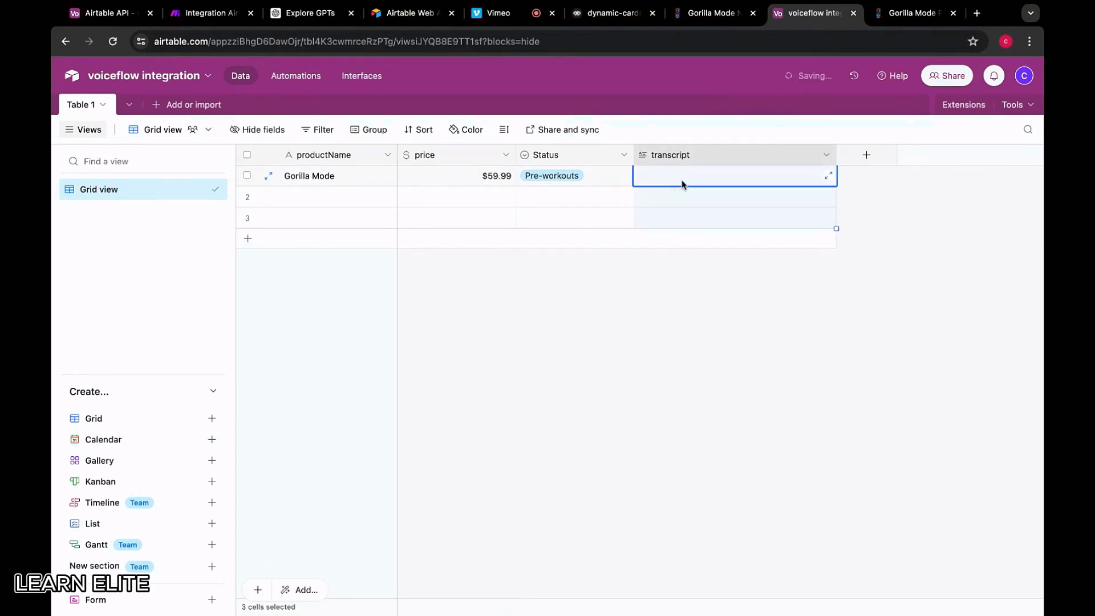
{"action": "double_click", "coordinate": [682, 180]}
{"action": "key", "text": "super+v"}
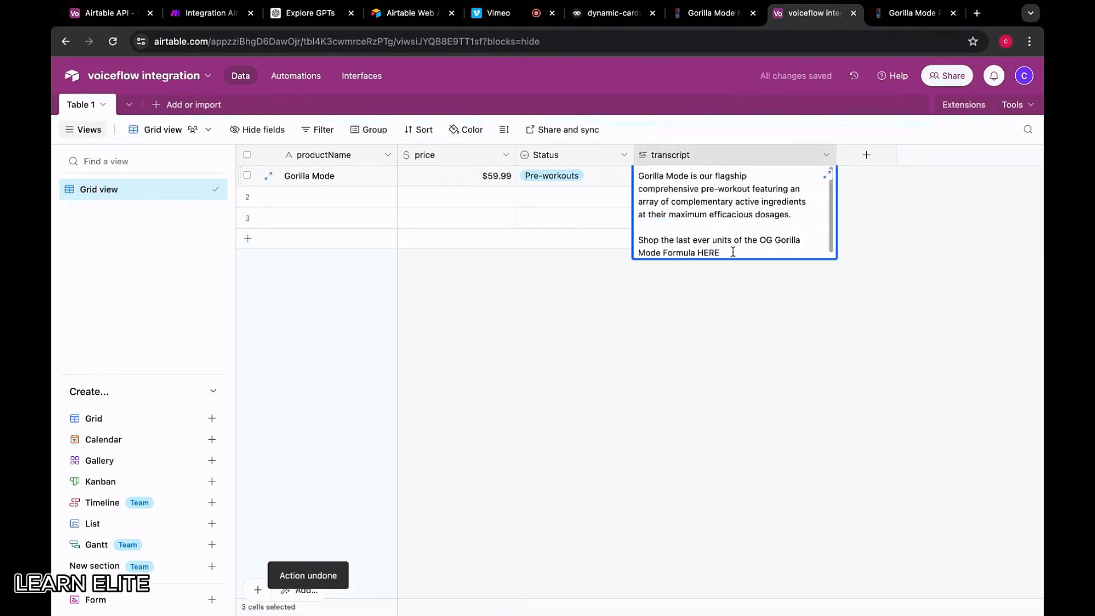
{"action": "key", "text": "super+a"}
{"action": "key", "text": "BackSpace"}
Select the Gorilla Mode description bullets through the flagship paragraph on the product page
{"action": "left_click", "coordinate": [911, 16]}
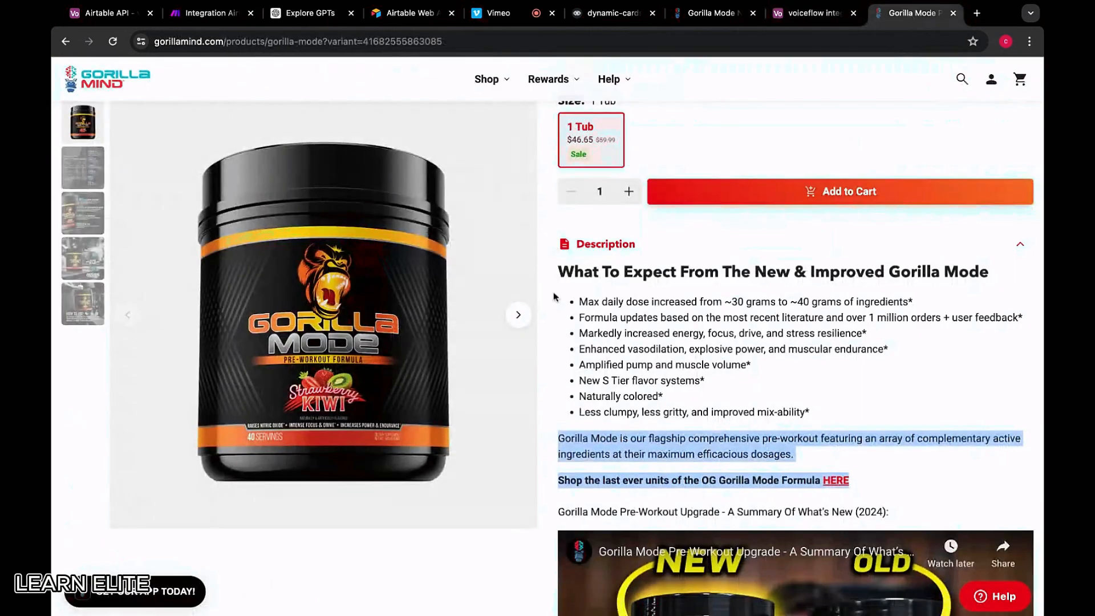
{"action": "left_click_drag", "start_coordinate": [559, 266], "coordinate": [794, 454]}
{"action": "left_click", "coordinate": [661, 335]}
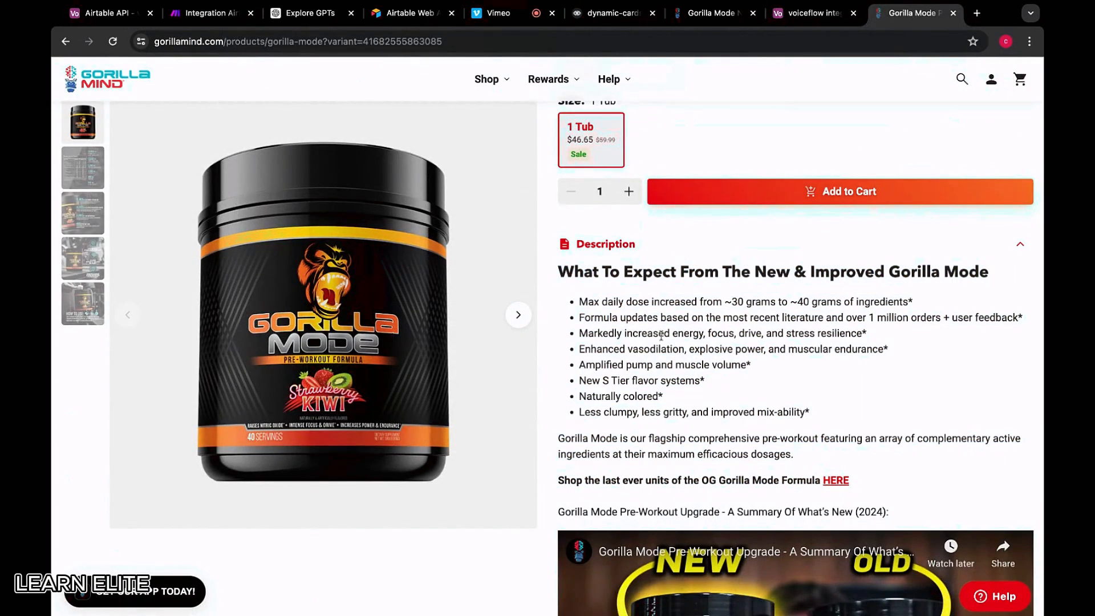
{"action": "left_click_drag", "start_coordinate": [581, 299], "coordinate": [769, 412]}
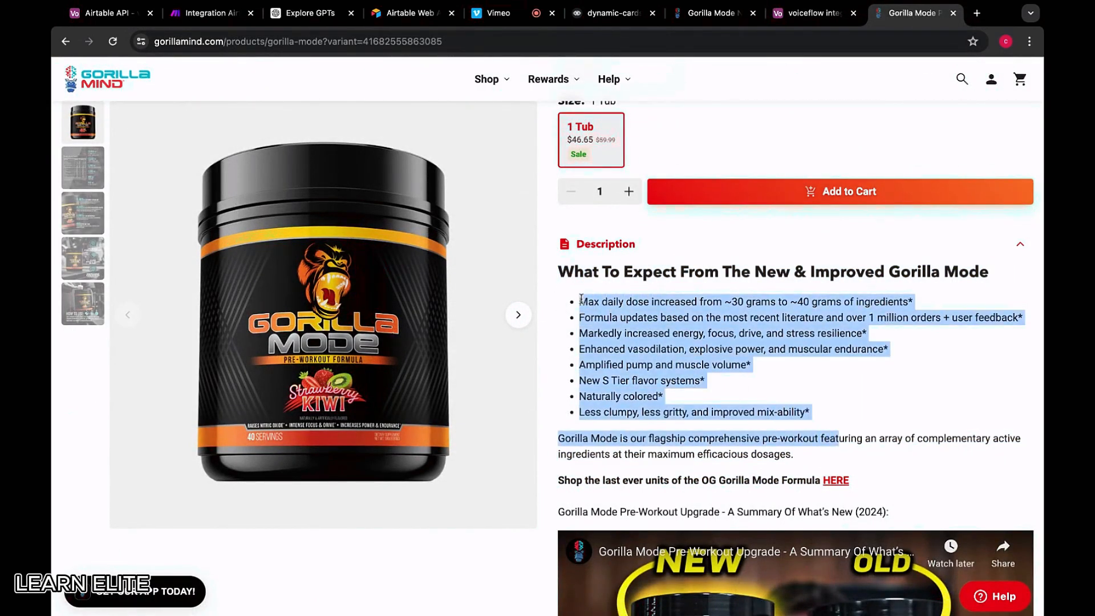
{"action": "left_click_drag", "start_coordinate": [839, 439], "coordinate": [794, 454]}
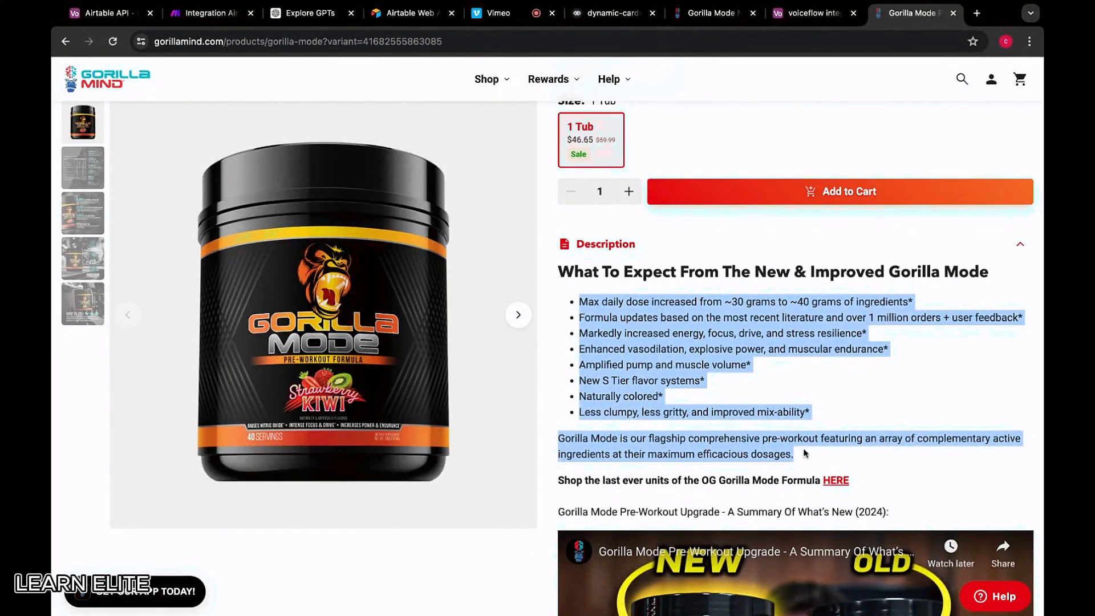
Paste the description into Gorilla Mode's transcript cell and check the text
{"action": "left_click", "coordinate": [777, 16]}
{"action": "key", "text": "super+v"}
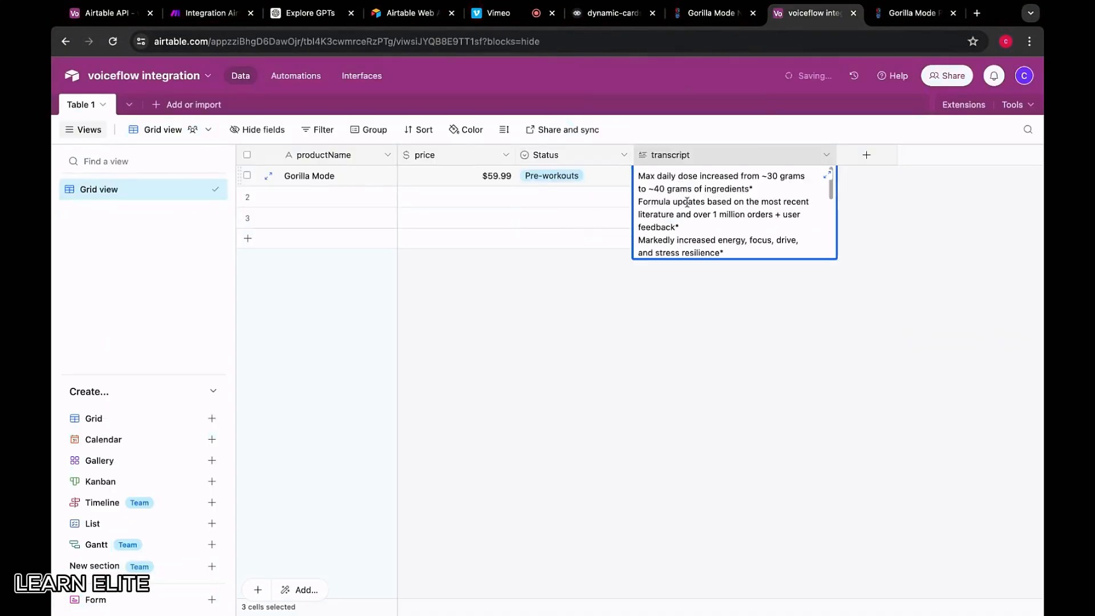
{"action": "left_click", "coordinate": [656, 309]}
{"action": "double_click", "coordinate": [715, 184]}
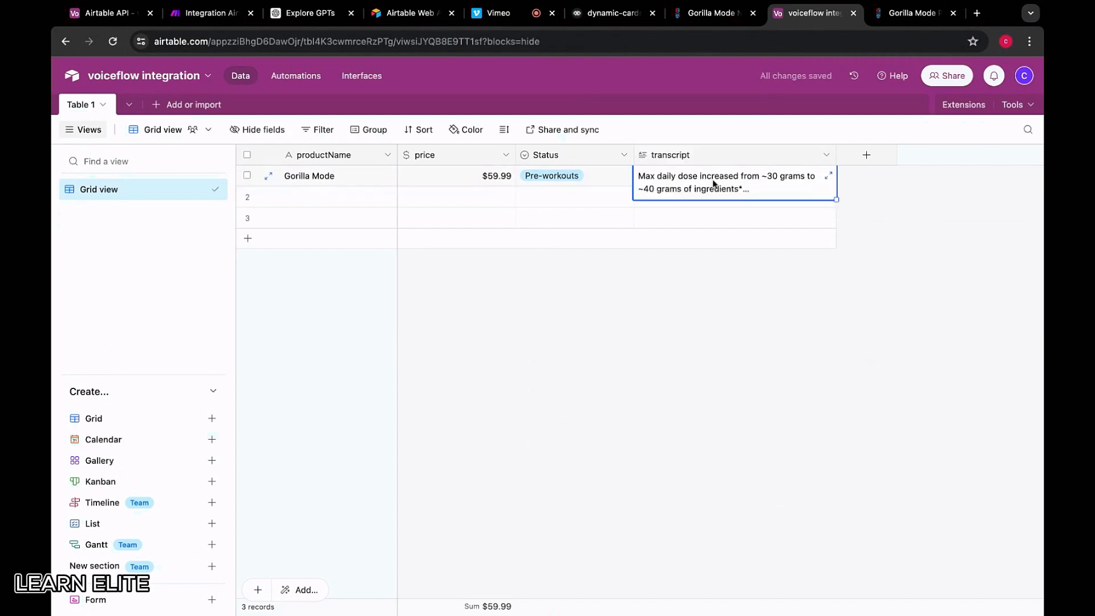
{"action": "scroll", "coordinate": [701, 203], "scroll_direction": "up", "scroll_amount": 2}
{"action": "scroll", "coordinate": [701, 204], "scroll_direction": "up", "scroll_amount": 2}
{"action": "scroll", "coordinate": [701, 204], "scroll_direction": "down", "scroll_amount": 4}
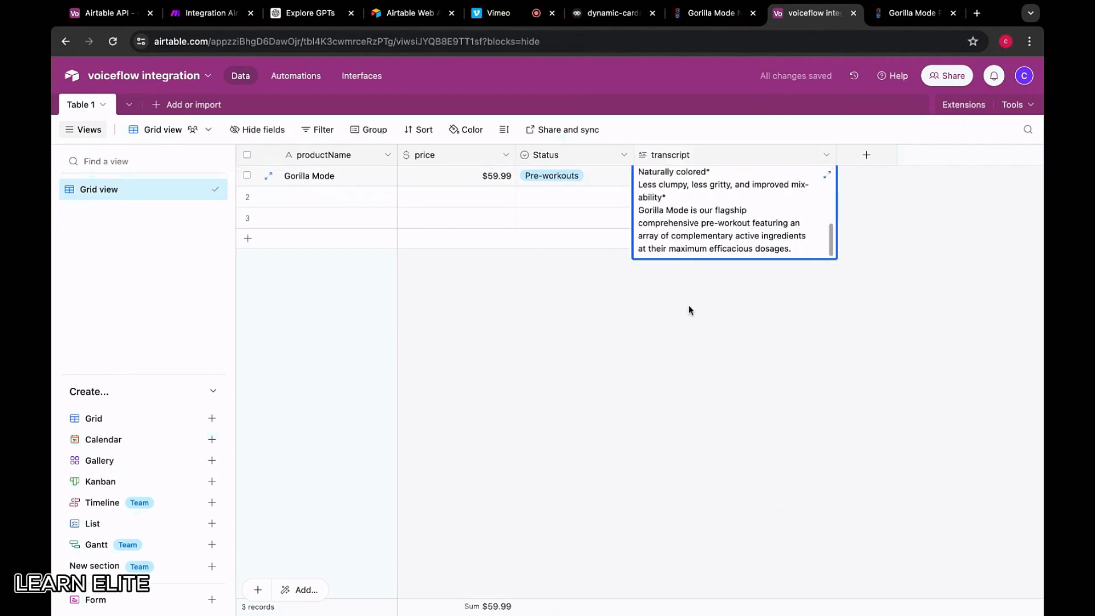
{"action": "left_click", "coordinate": [689, 304]}
{"action": "left_click", "coordinate": [913, 13]}
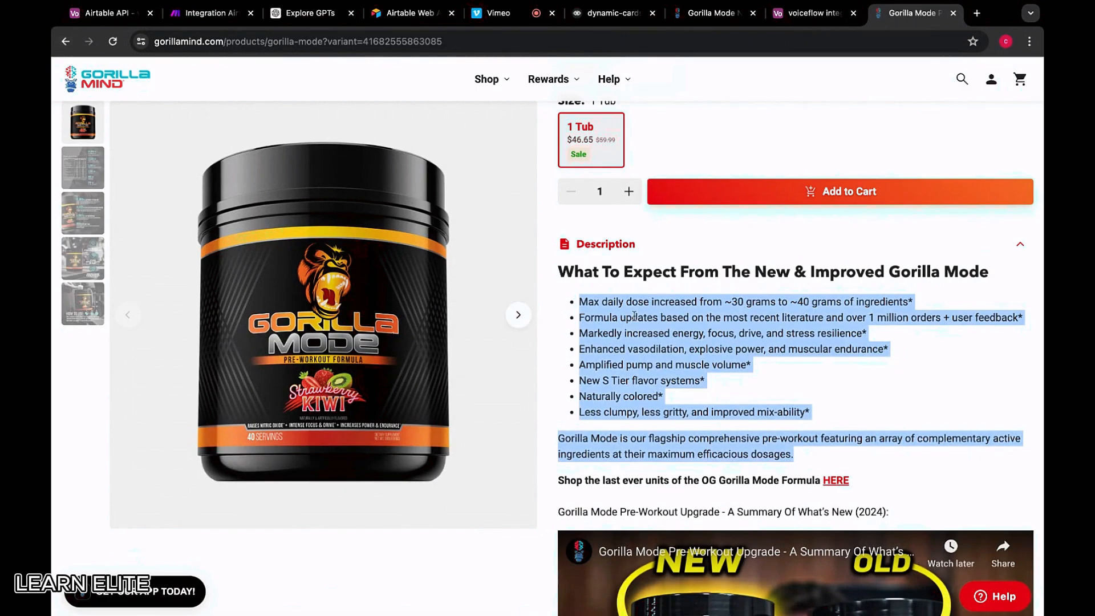
Open the Gorilla Mode Nitric product page and copy its GORILLA MODE NITRIC title
{"action": "scroll", "coordinate": [641, 375], "scroll_direction": "down", "scroll_amount": 10}
{"action": "scroll", "coordinate": [640, 374], "scroll_direction": "down", "scroll_amount": 6}
{"action": "scroll", "coordinate": [640, 374], "scroll_direction": "up", "scroll_amount": 12}
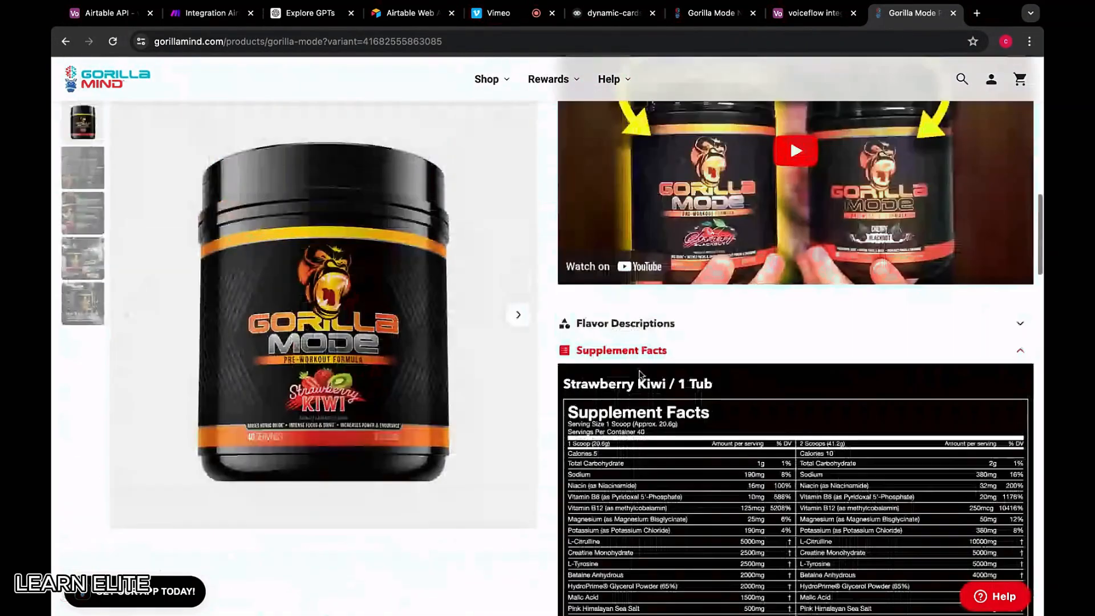
{"action": "left_click", "coordinate": [65, 41]}
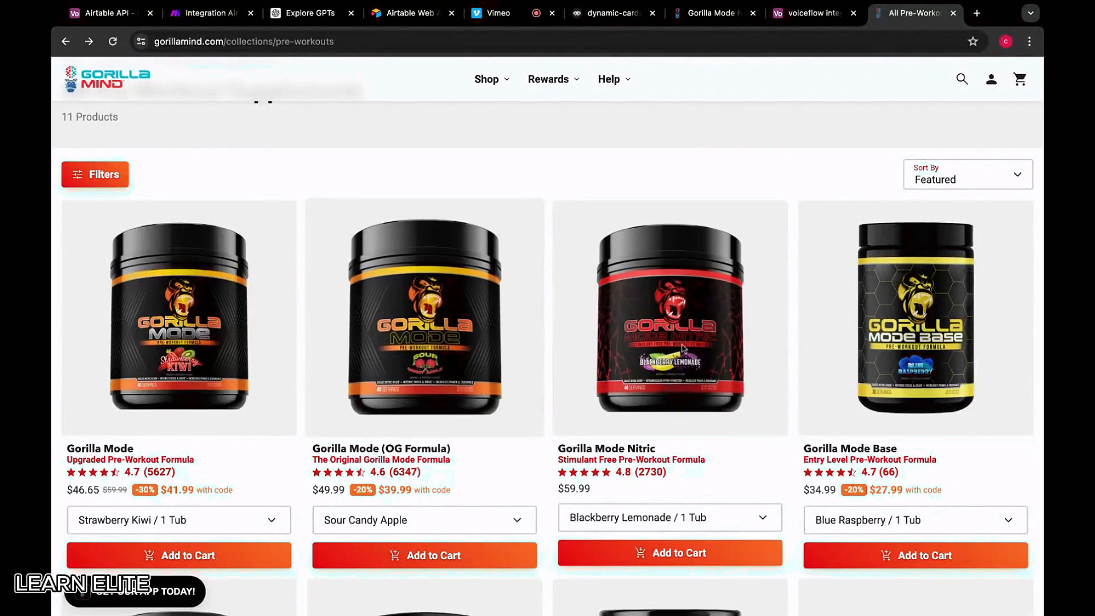
{"action": "left_click", "coordinate": [695, 345]}
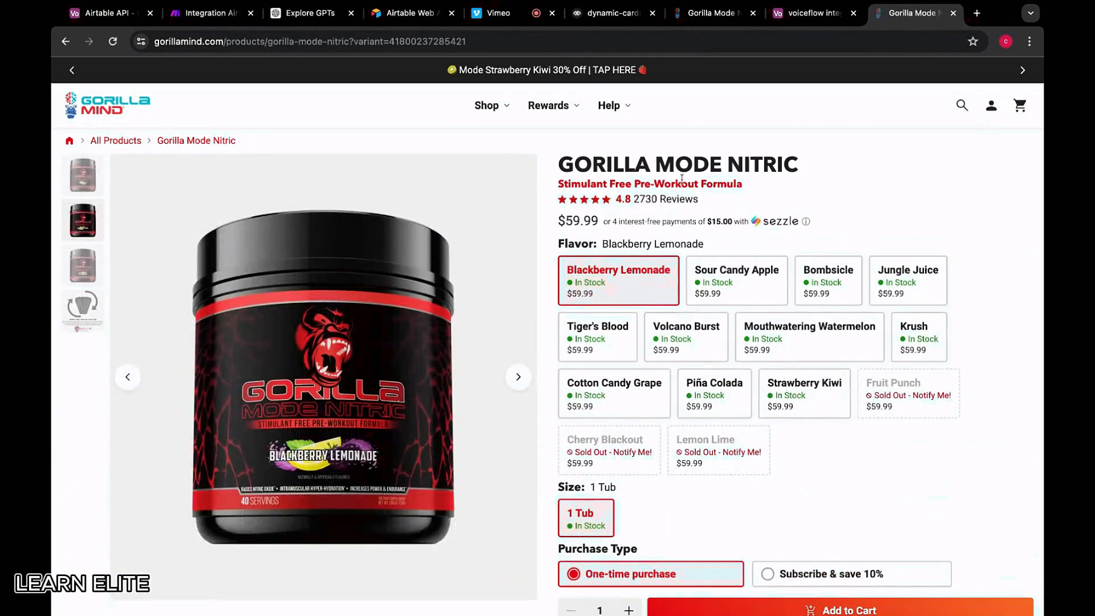
{"action": "left_click_drag", "start_coordinate": [808, 170], "coordinate": [538, 171]}
{"action": "left_click", "coordinate": [670, 156]}
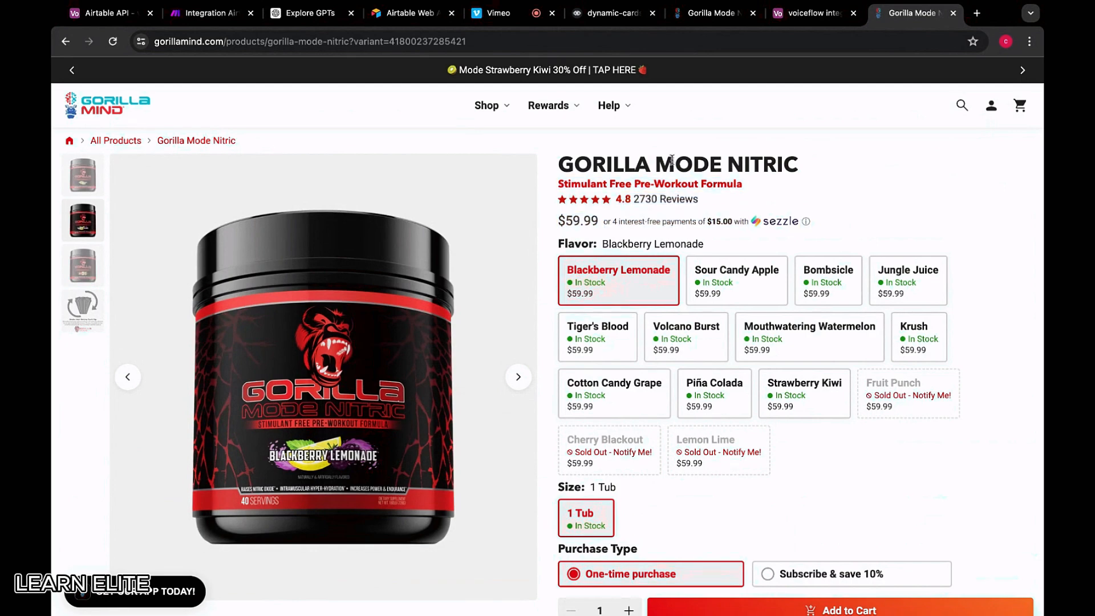
{"action": "left_click_drag", "start_coordinate": [815, 172], "coordinate": [558, 166]}
{"action": "key", "text": "super+c"}
Paste GORILLA MODE NITRIC into row 2's productName and check the Nitric price
{"action": "left_click", "coordinate": [810, 13]}
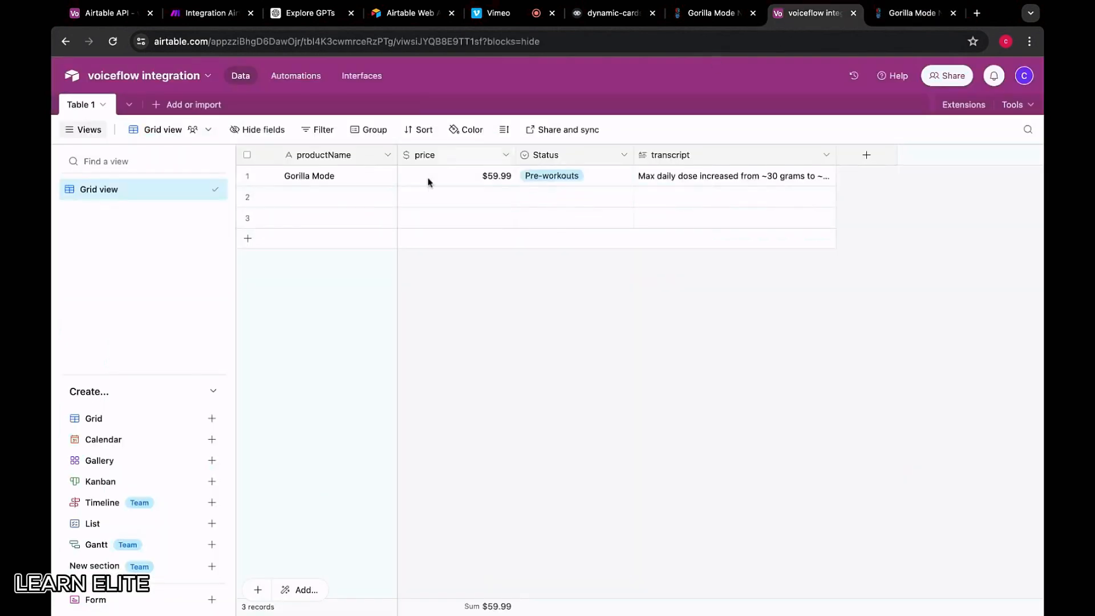
{"action": "double_click", "coordinate": [342, 195]}
{"action": "key", "text": "super+v"}
{"action": "left_click", "coordinate": [477, 196]}
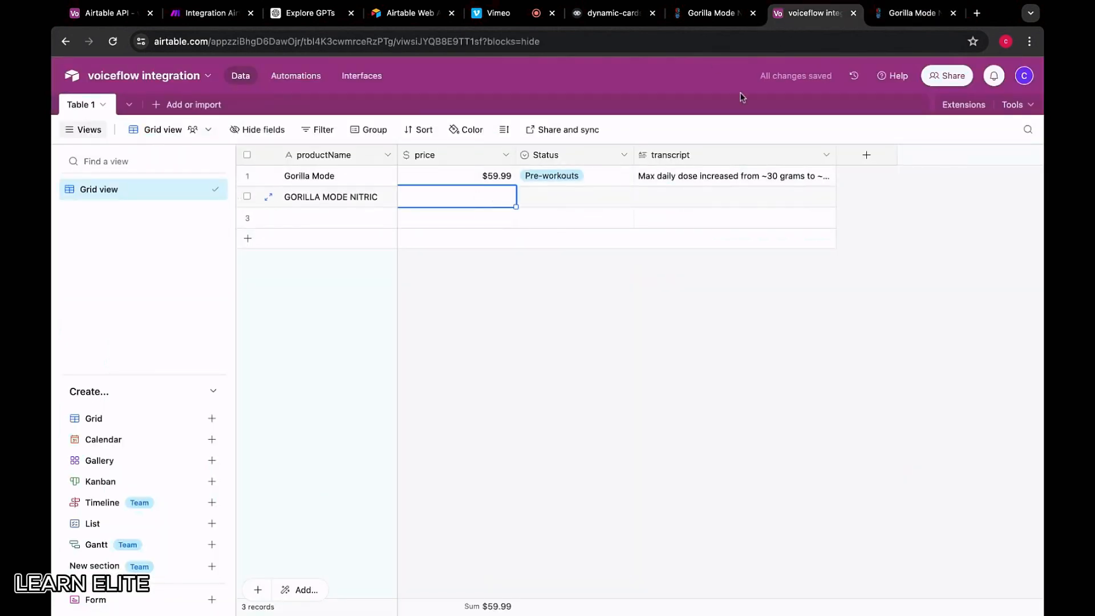
{"action": "left_click", "coordinate": [887, 14]}
{"action": "scroll", "coordinate": [577, 420], "scroll_direction": "down", "scroll_amount": 2}
{"action": "scroll", "coordinate": [578, 420], "scroll_direction": "up", "scroll_amount": 3}
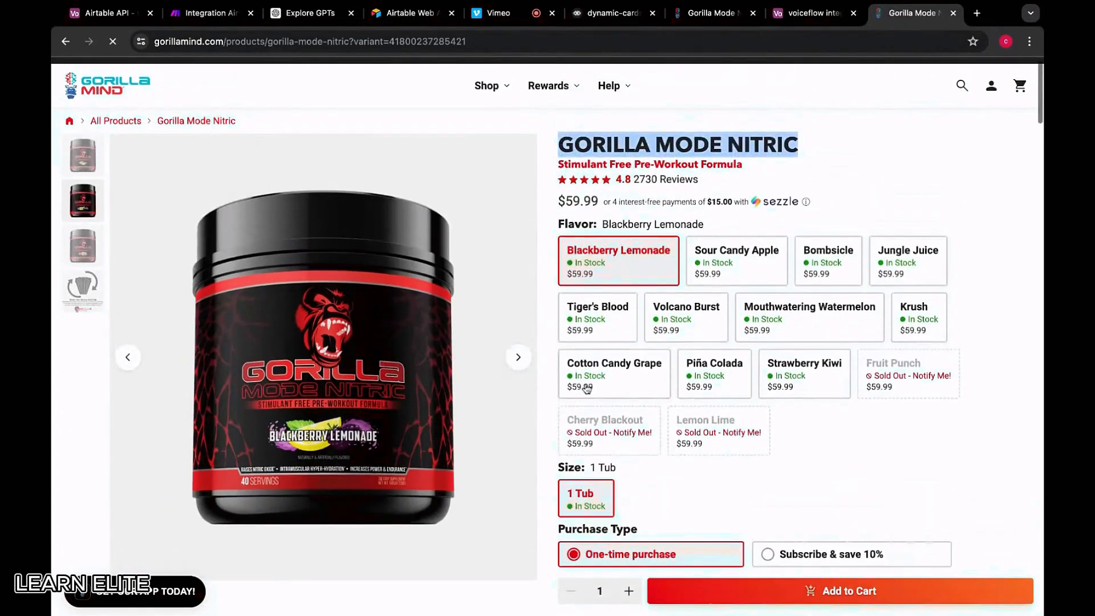
{"action": "left_click", "coordinate": [799, 16]}
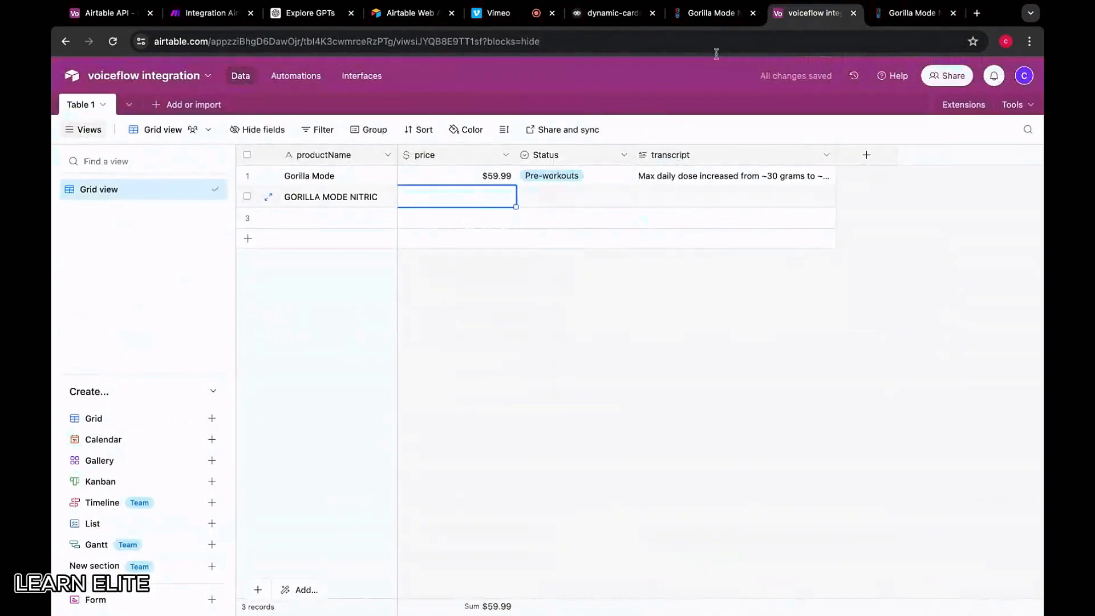
Copy row 1's $59.99 price and Pre-workouts status into row 2
{"action": "left_click", "coordinate": [492, 178]}
{"action": "key", "text": "super+c"}
{"action": "left_click", "coordinate": [495, 196]}
{"action": "key", "text": "super+v"}
{"action": "key", "text": "Tab"}
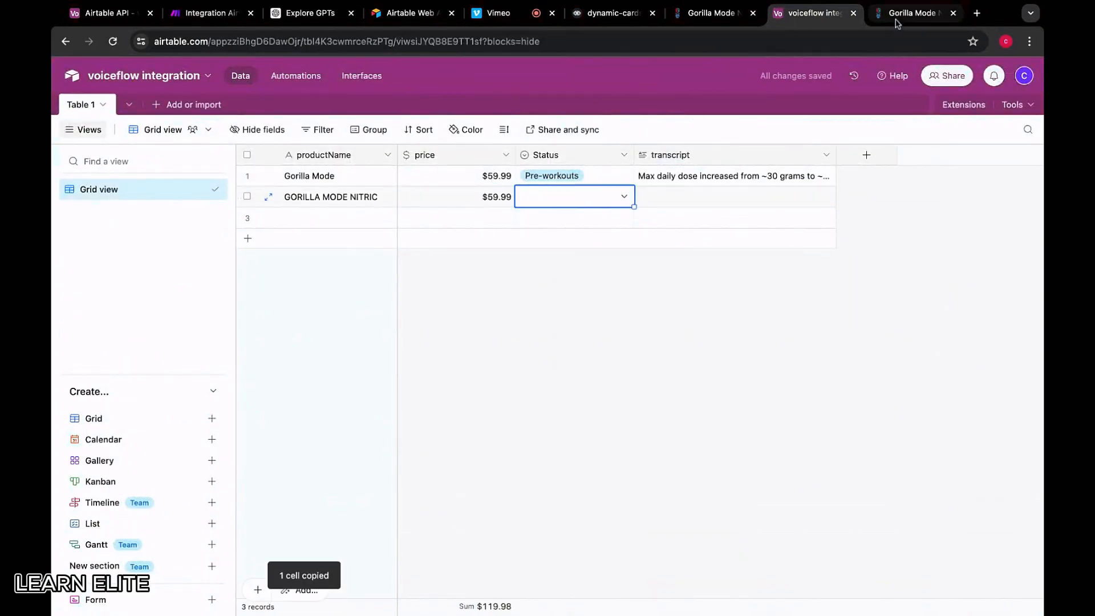
{"action": "left_click", "coordinate": [590, 176]}
{"action": "key", "text": "super+c"}
{"action": "left_click", "coordinate": [591, 200]}
{"action": "key", "text": "super+v"}
Paste the Nitric product description into row 2's transcript, then return to the Pre-workouts collection
{"action": "left_click", "coordinate": [679, 200]}
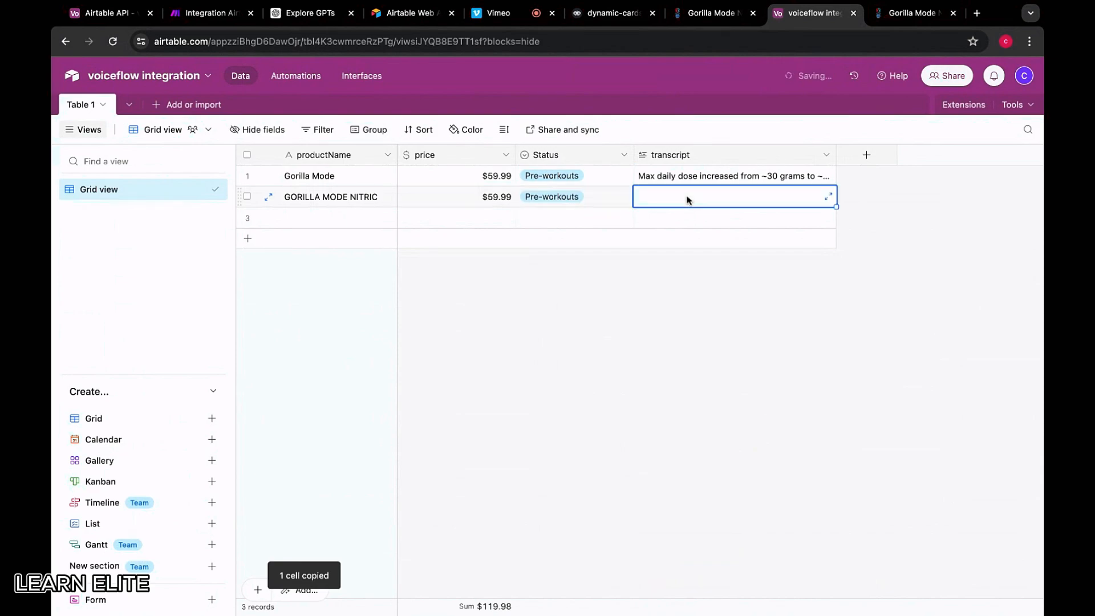
{"action": "left_click", "coordinate": [913, 13]}
{"action": "scroll", "coordinate": [667, 354], "scroll_direction": "down", "scroll_amount": 6}
{"action": "scroll", "coordinate": [668, 355], "scroll_direction": "down", "scroll_amount": 3}
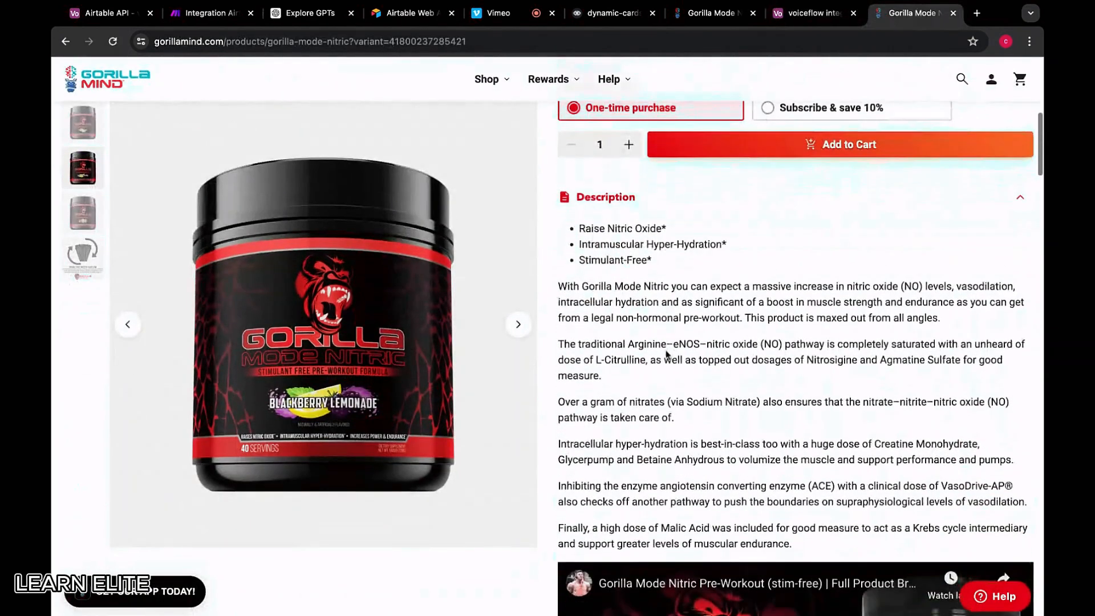
{"action": "left_click_drag", "start_coordinate": [580, 227], "coordinate": [792, 544]}
{"action": "left_click", "coordinate": [812, 13]}
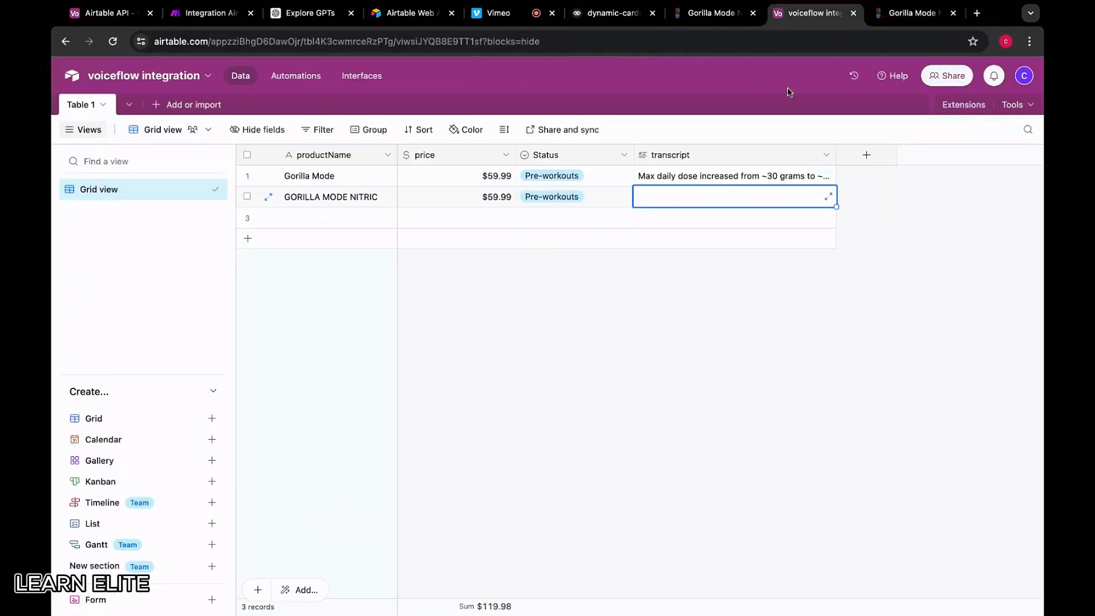
{"action": "left_click", "coordinate": [720, 194]}
{"action": "key", "text": "ctrl+v"}
{"action": "key", "text": "Escape"}
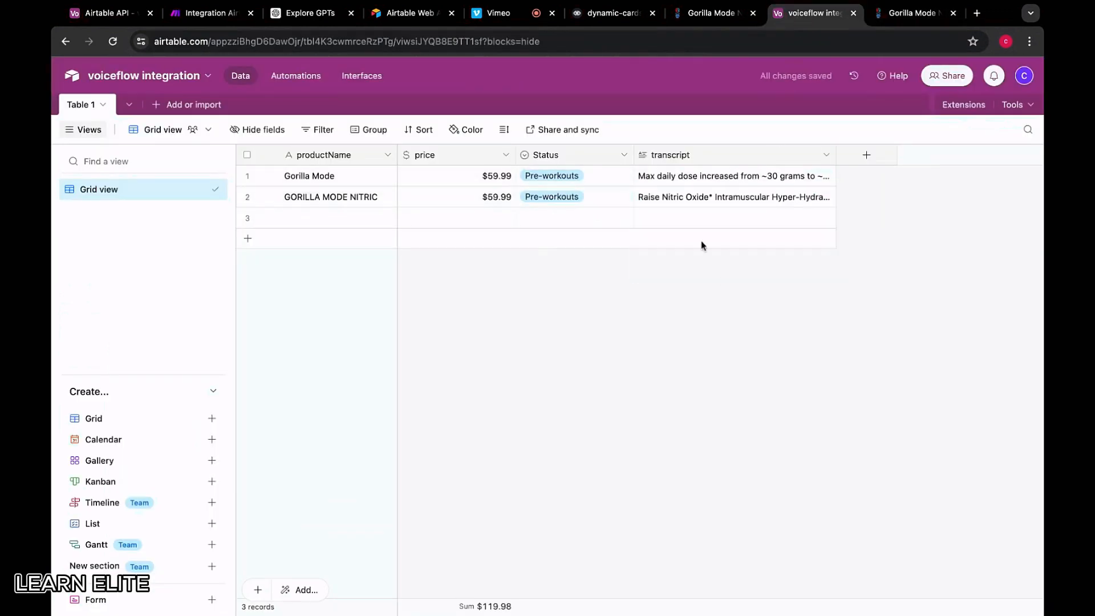
{"action": "left_click", "coordinate": [895, 14]}
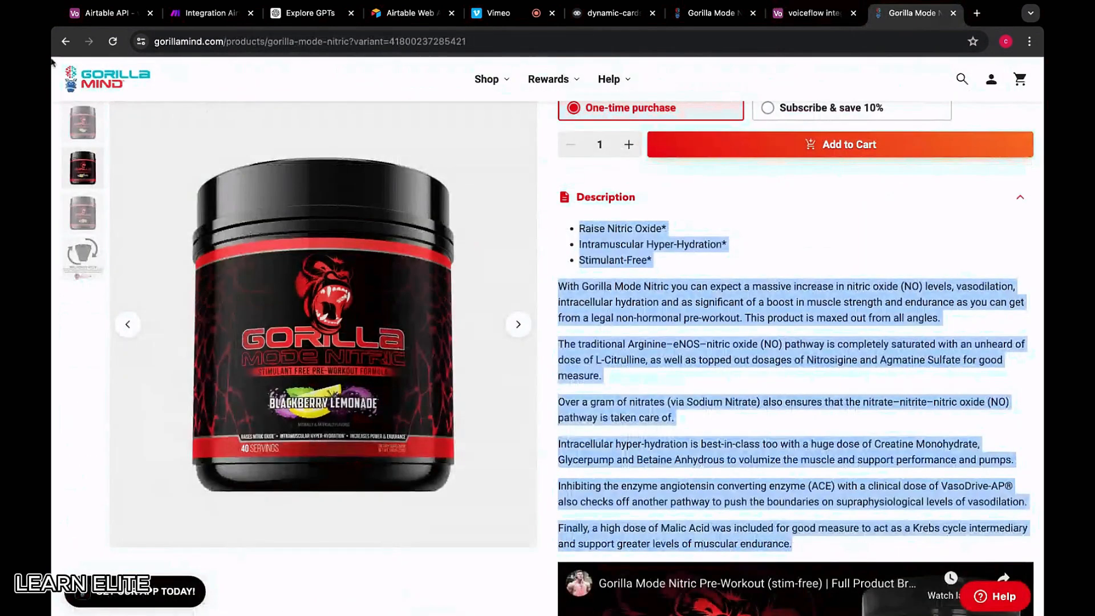
{"action": "left_click", "coordinate": [65, 41]}
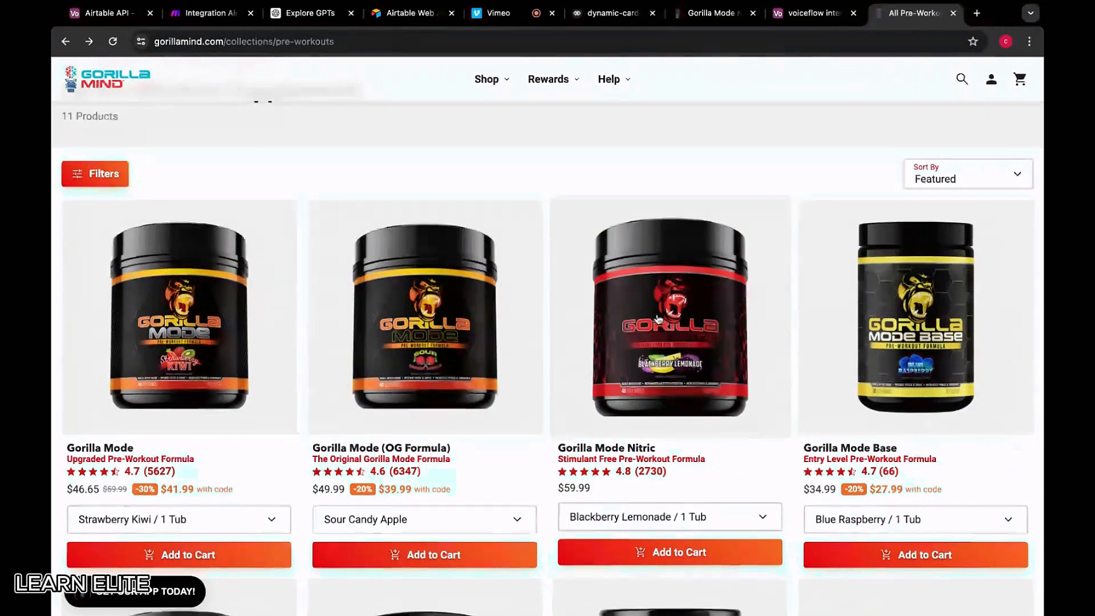
Find HydroPrime® Glycerol in the Pre-workouts collection and open its $39.99 product page
{"action": "scroll", "coordinate": [928, 237], "scroll_direction": "down", "scroll_amount": 2}
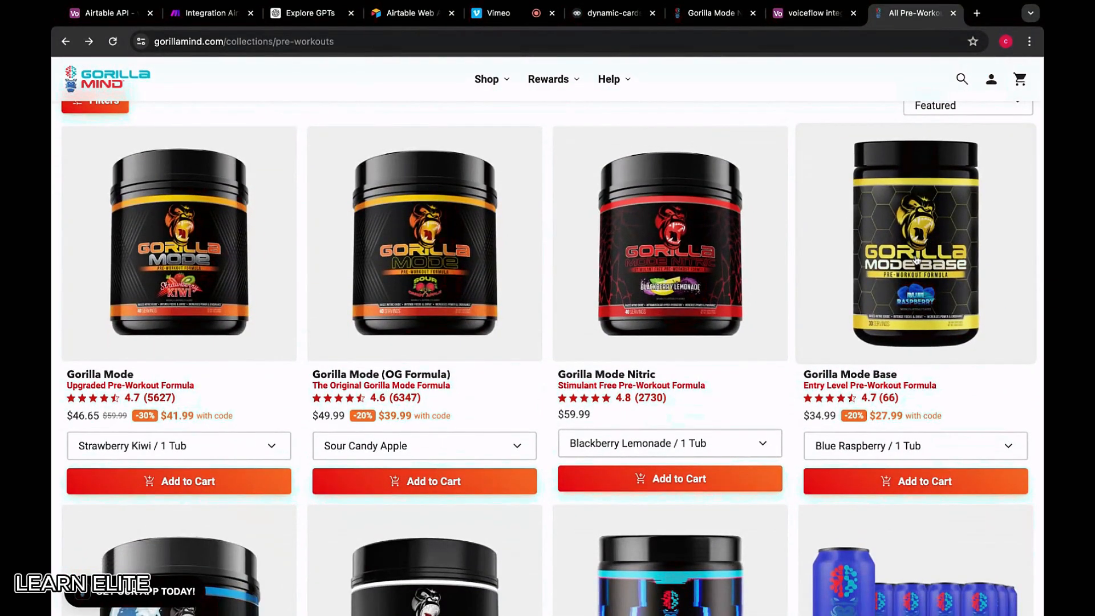
{"action": "scroll", "coordinate": [881, 247], "scroll_direction": "down", "scroll_amount": 5}
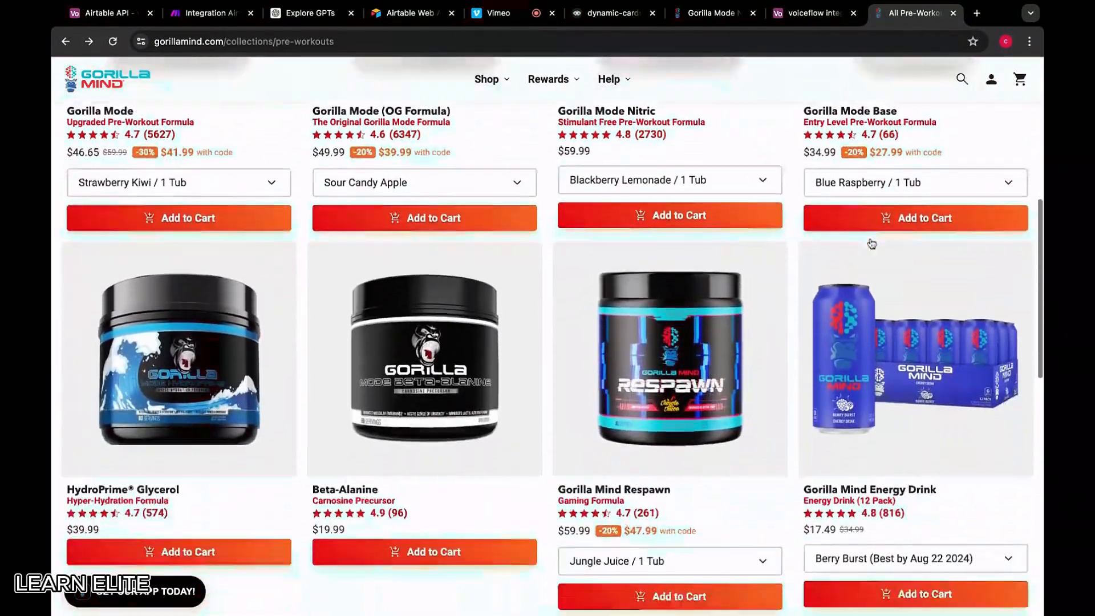
{"action": "scroll", "coordinate": [216, 276], "scroll_direction": "down", "scroll_amount": 1}
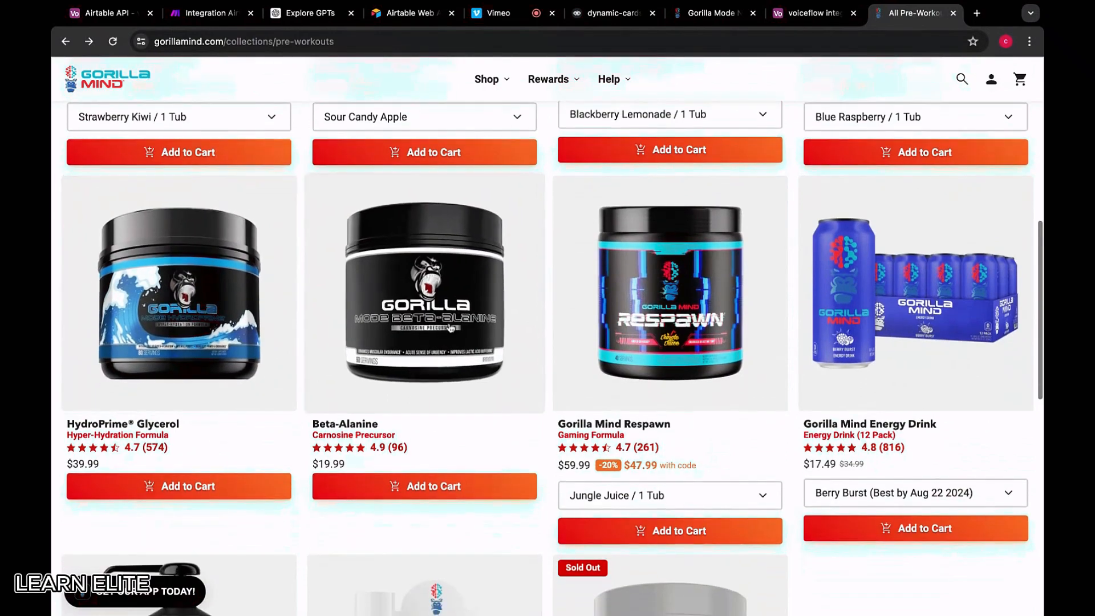
{"action": "scroll", "coordinate": [717, 250], "scroll_direction": "down", "scroll_amount": 1}
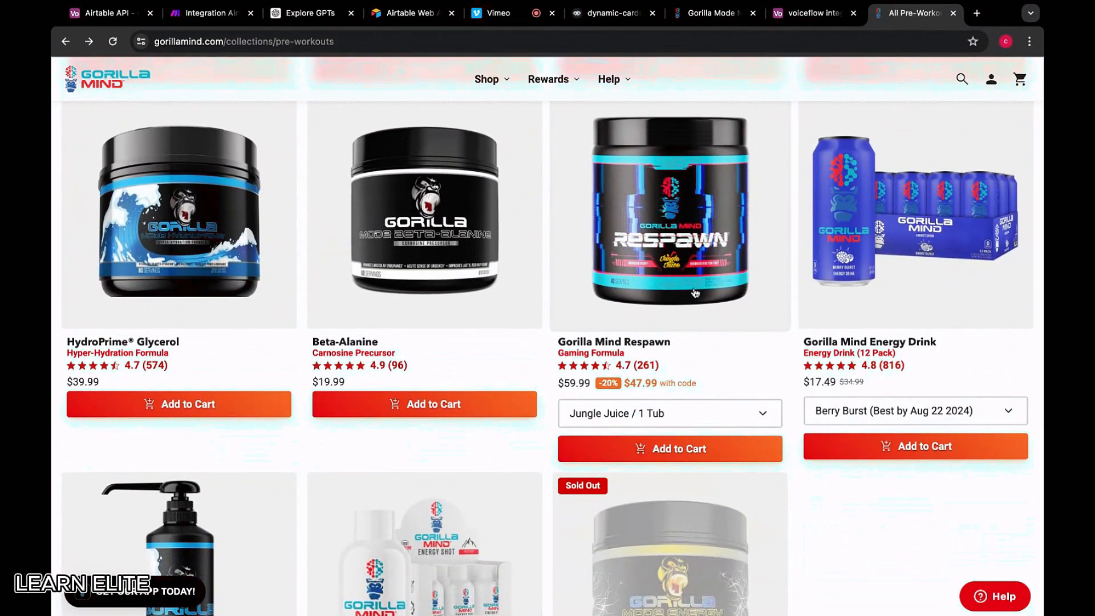
{"action": "scroll", "coordinate": [671, 215], "scroll_direction": "down", "scroll_amount": 2}
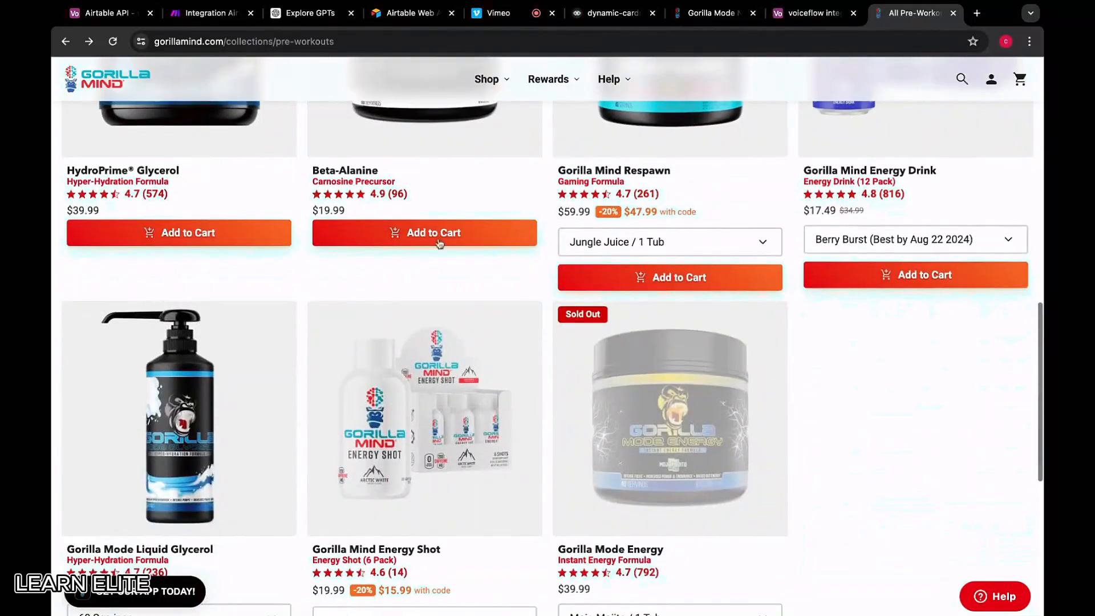
{"action": "scroll", "coordinate": [859, 290], "scroll_direction": "up", "scroll_amount": 3}
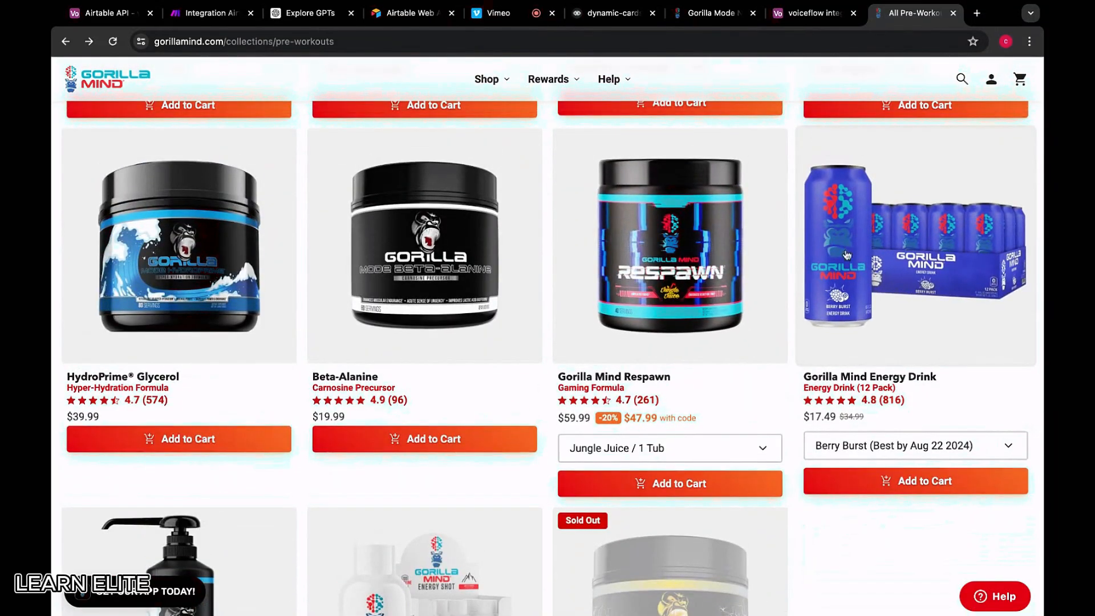
{"action": "scroll", "coordinate": [586, 288], "scroll_direction": "up", "scroll_amount": 1}
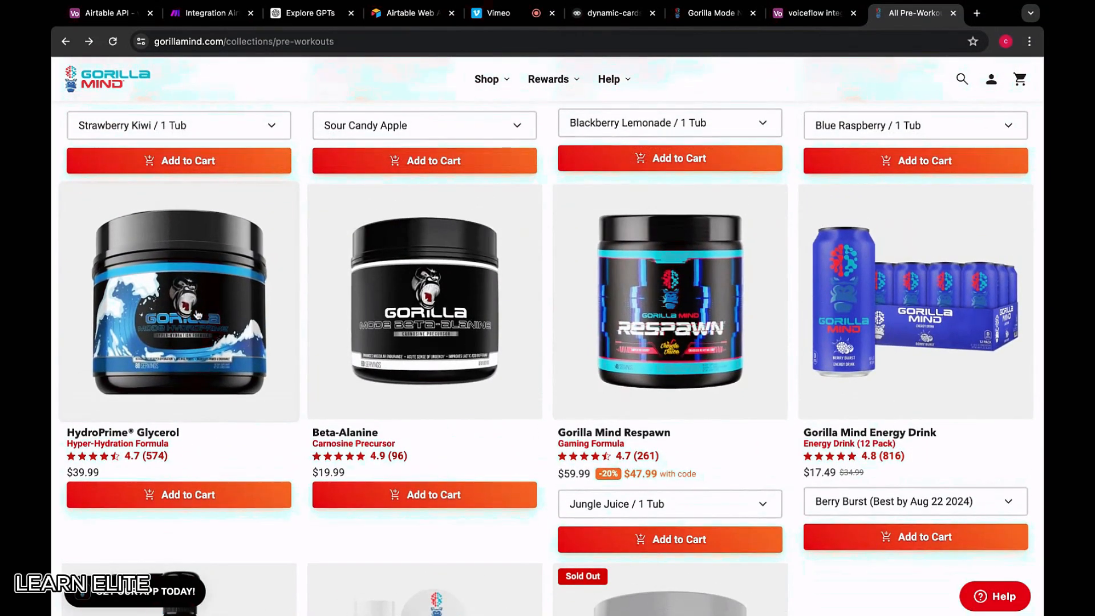
{"action": "scroll", "coordinate": [205, 340], "scroll_direction": "up", "scroll_amount": 4}
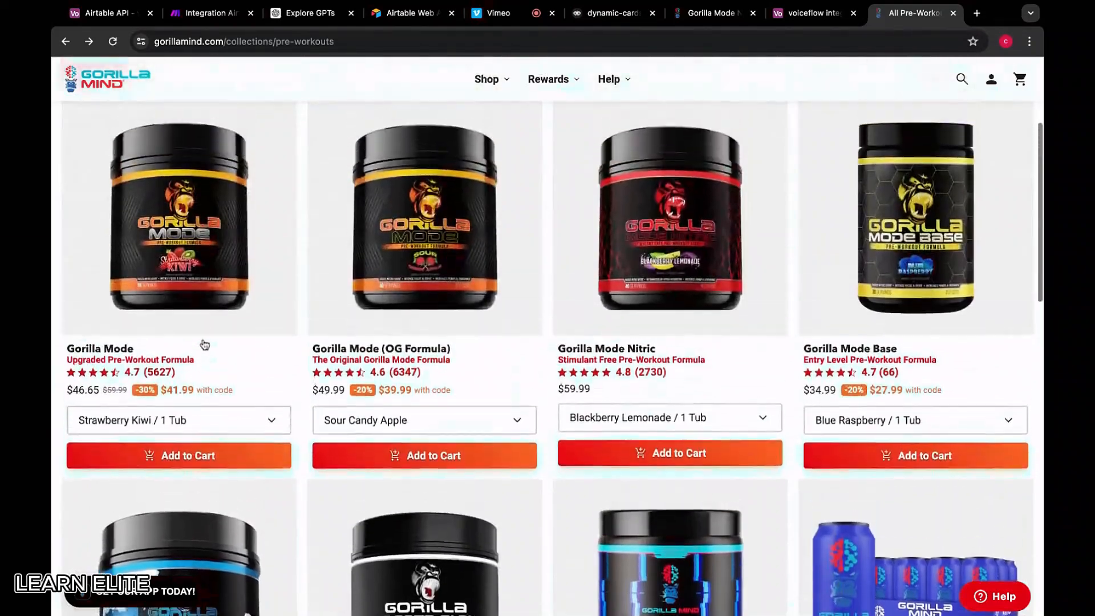
{"action": "scroll", "coordinate": [202, 343], "scroll_direction": "down", "scroll_amount": 1}
{"action": "scroll", "coordinate": [176, 435], "scroll_direction": "down", "scroll_amount": 1}
{"action": "left_click", "coordinate": [208, 302]}
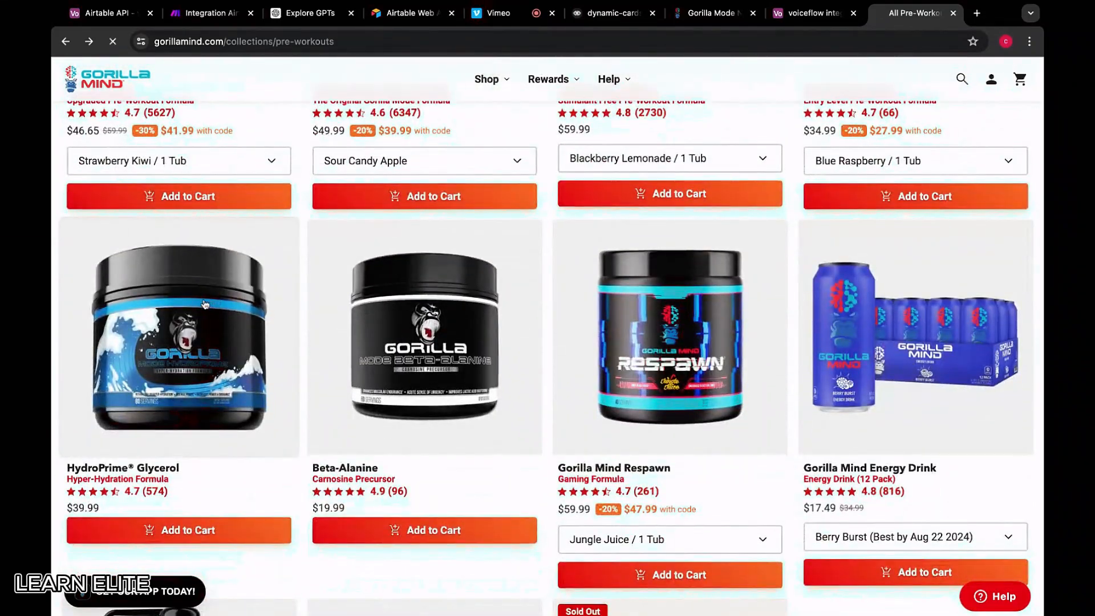
{"action": "left_click", "coordinate": [208, 315]}
{"action": "left_click", "coordinate": [466, 316]}
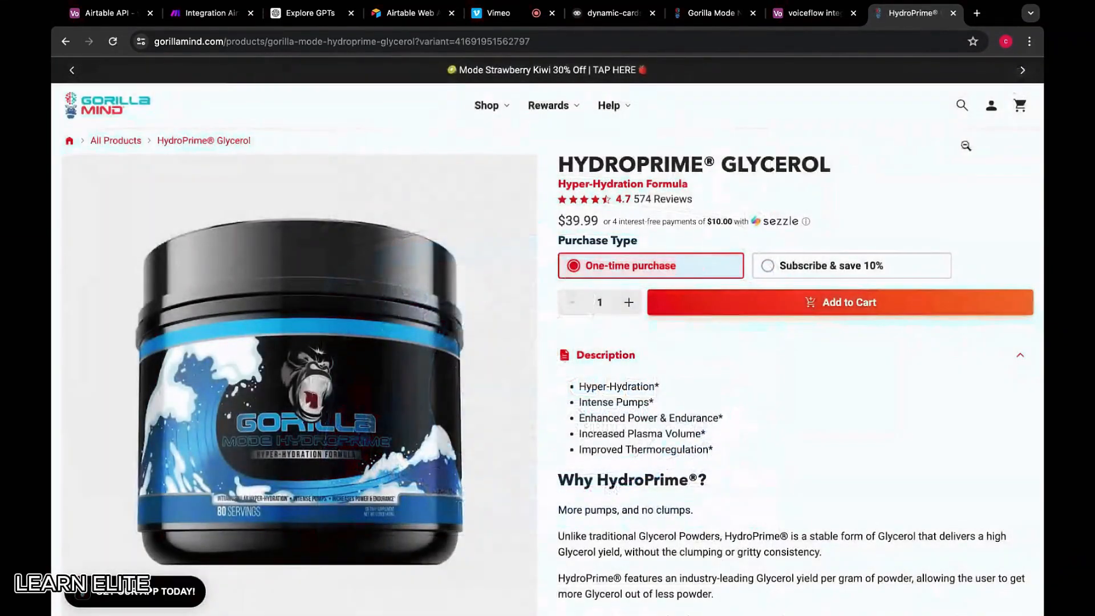
Paste the product name into row 3 as HYDROPRIME GLYCEROL, without the ® symbol
{"action": "left_click_drag", "start_coordinate": [843, 167], "coordinate": [555, 164]}
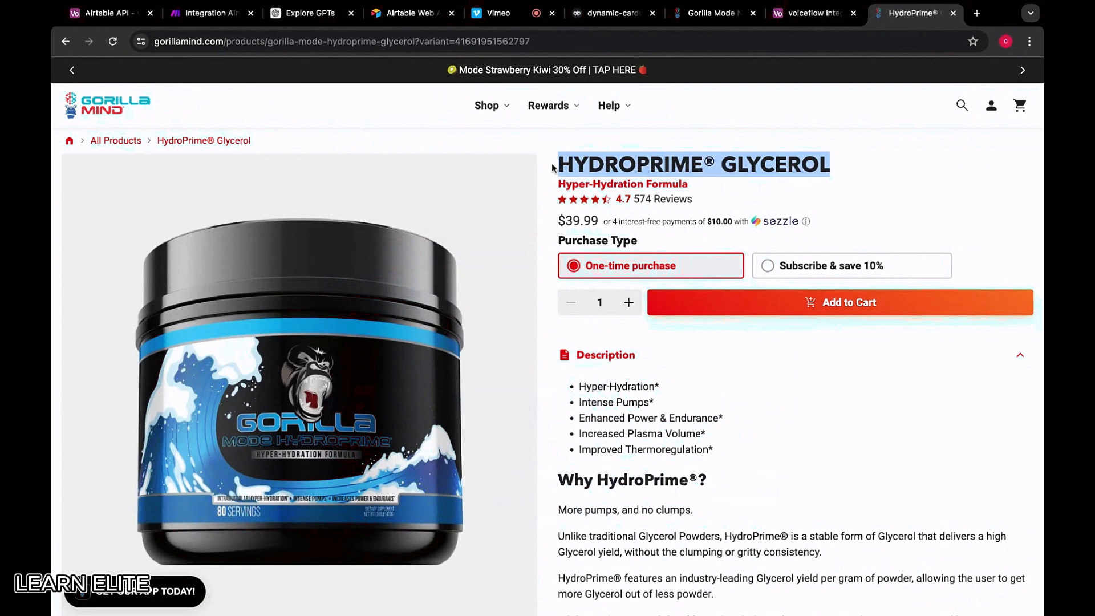
{"action": "left_click", "coordinate": [822, 14]}
{"action": "left_click", "coordinate": [334, 218]}
{"action": "key", "text": "ctrl+v"}
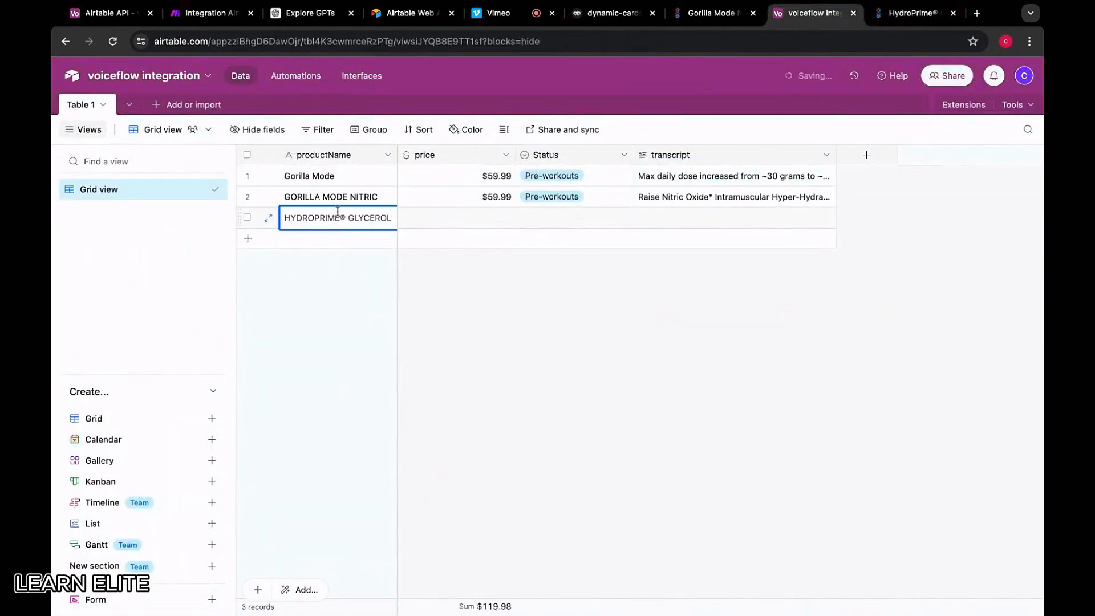
{"action": "left_click", "coordinate": [345, 217]}
{"action": "key", "text": "BackSpace"}
{"action": "left_click", "coordinate": [471, 223]}
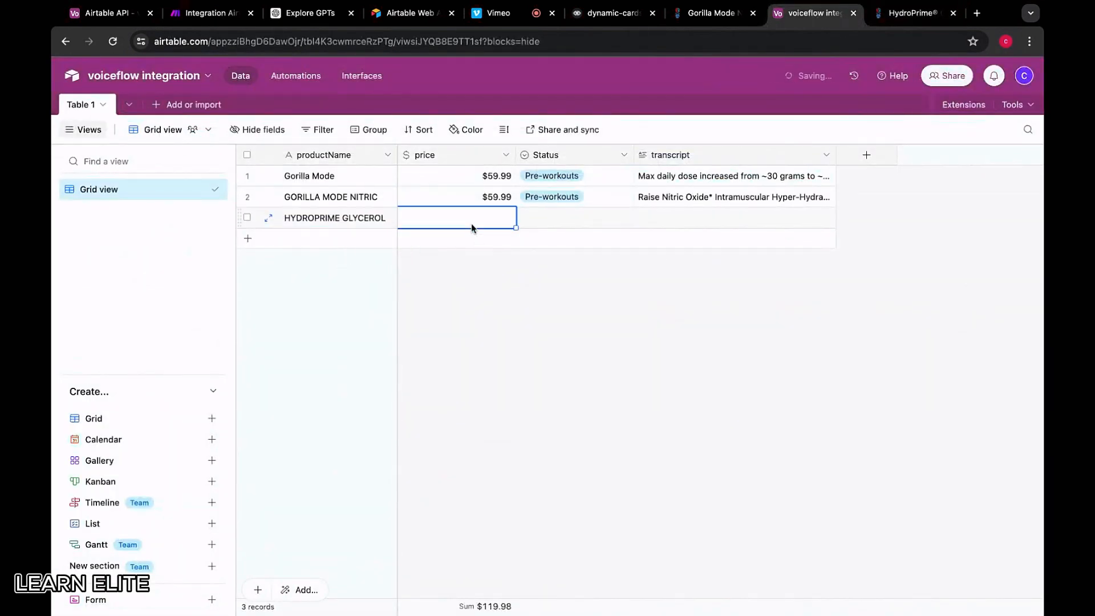
Give row 3 the price 39.99 and copy row 2's Pre-workouts status into it
{"action": "left_click", "coordinate": [912, 13]}
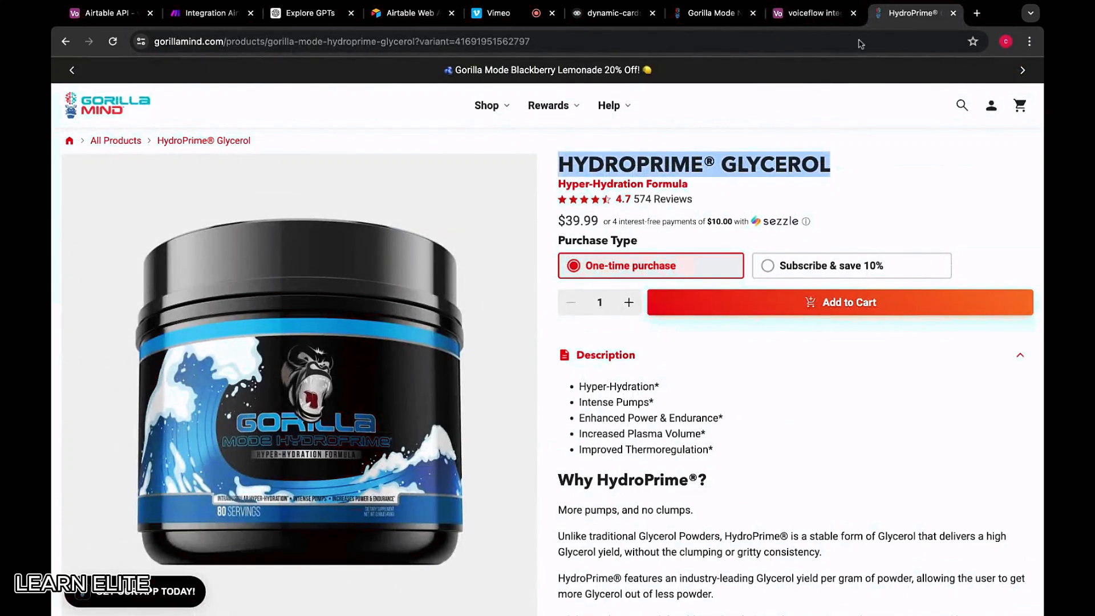
{"action": "left_click", "coordinate": [810, 14]}
{"action": "type", "text": "39.99"}
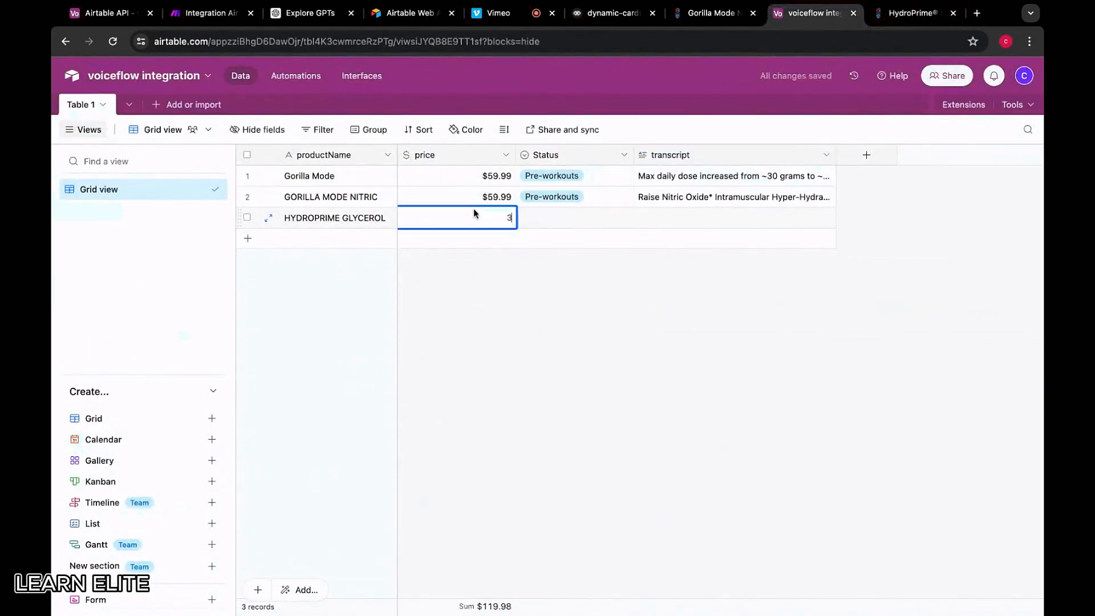
{"action": "left_click", "coordinate": [542, 218]}
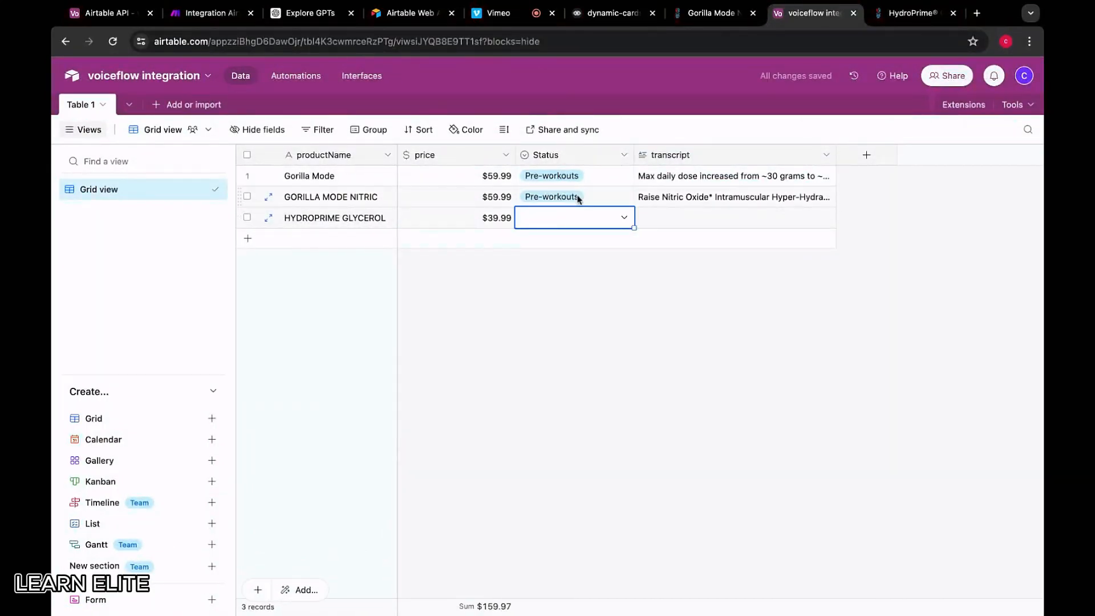
{"action": "key", "text": "Up"}
{"action": "key", "text": "ctrl+c"}
{"action": "key", "text": "Down"}
{"action": "key", "text": "ctrl+v"}
Copy the five 'Why HydroPrime®?' paragraphs from the HydroPrime product page
{"action": "left_click", "coordinate": [707, 206]}
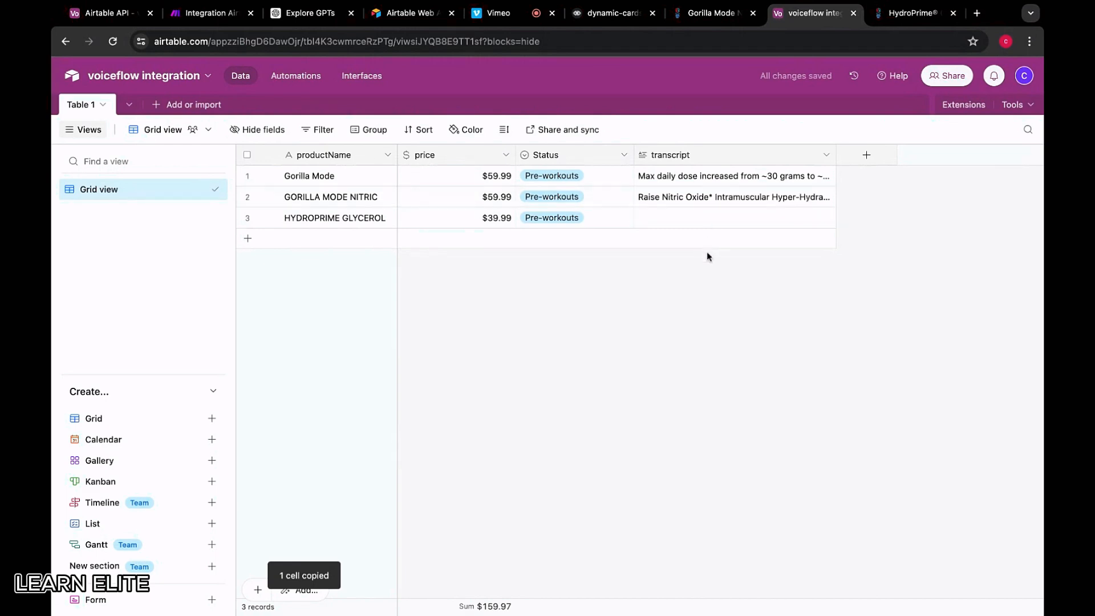
{"action": "left_click", "coordinate": [704, 219]}
{"action": "key", "text": "ctrl+Tab"}
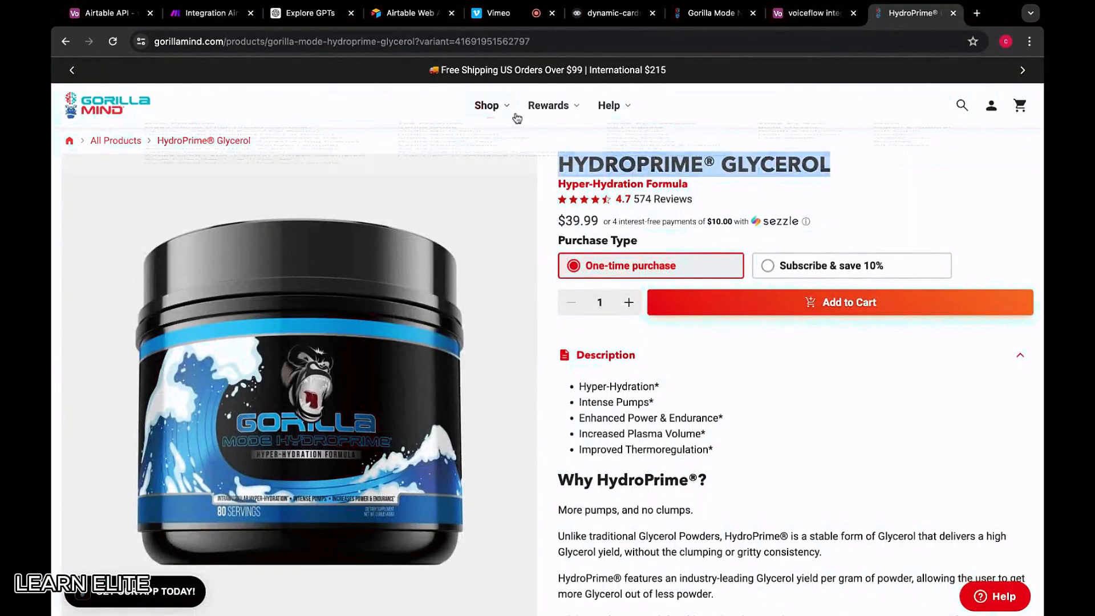
{"action": "scroll", "coordinate": [467, 570], "scroll_direction": "down", "scroll_amount": 4}
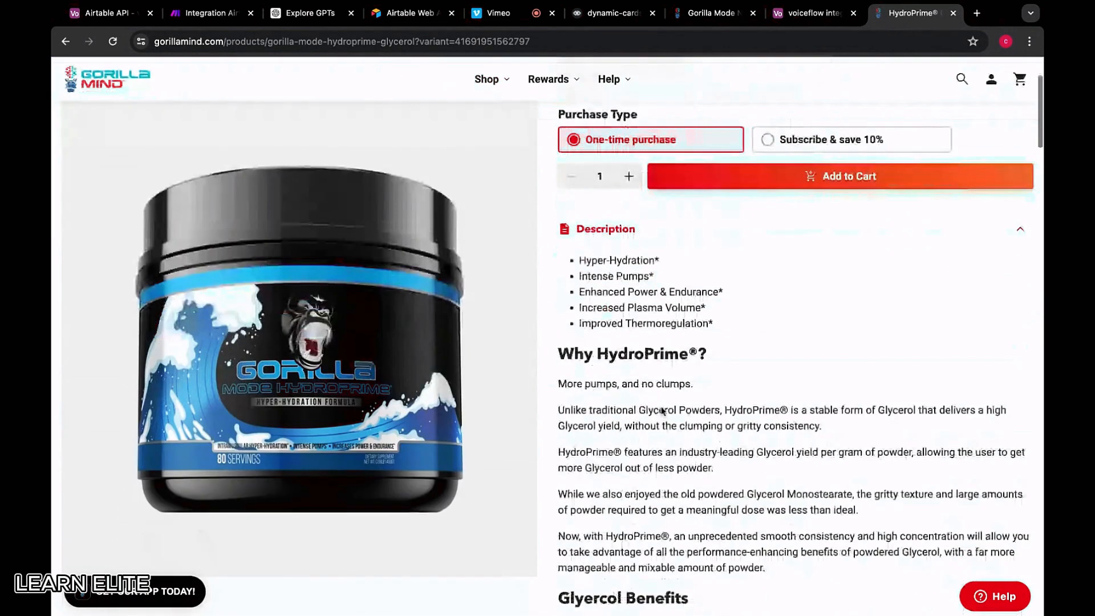
{"action": "left_click_drag", "start_coordinate": [561, 281], "coordinate": [820, 489]}
{"action": "key", "text": "ctrl+c"}
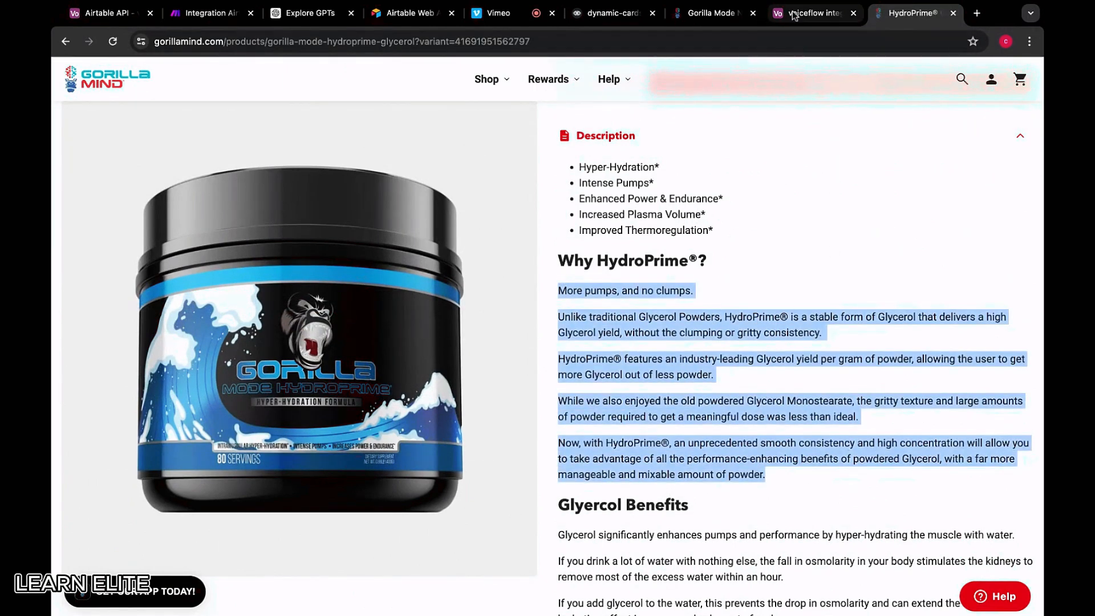
Paste the HydroPrime description into row 3's transcript cell without adding extra records
{"action": "left_click", "coordinate": [798, 14]}
{"action": "key", "text": "ctrl+v"}
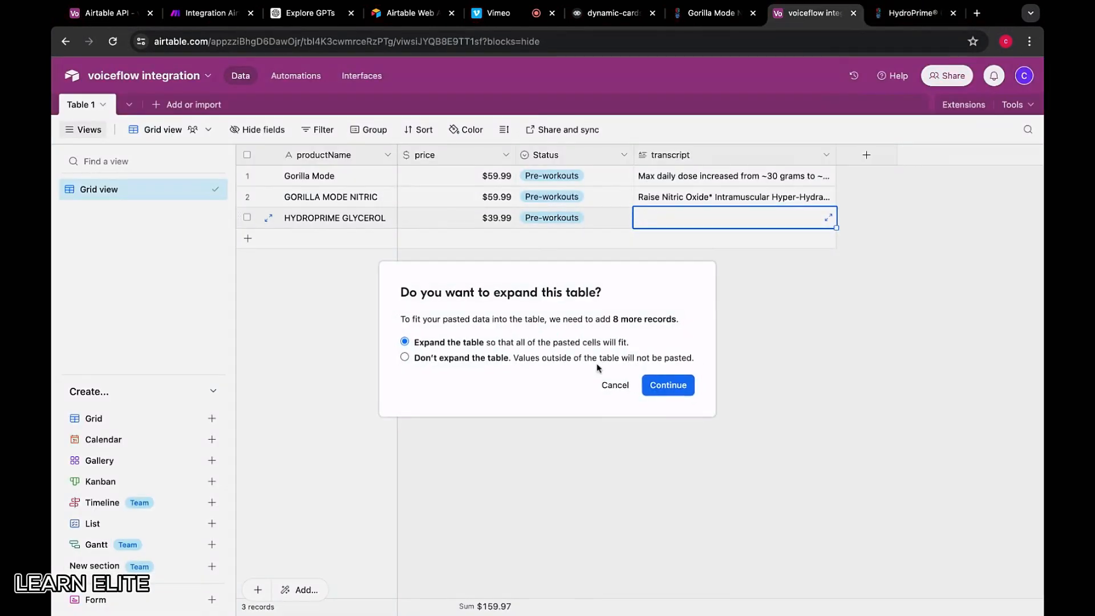
{"action": "left_click", "coordinate": [613, 386]}
{"action": "double_click", "coordinate": [646, 220]}
{"action": "key", "text": "ctrl+v"}
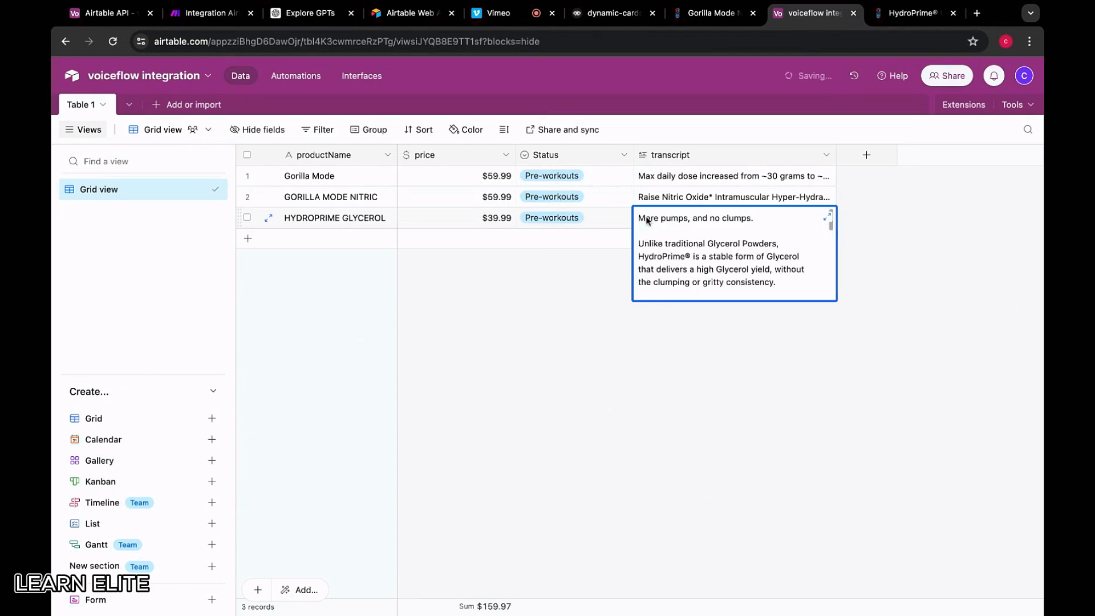
{"action": "left_click", "coordinate": [588, 370]}
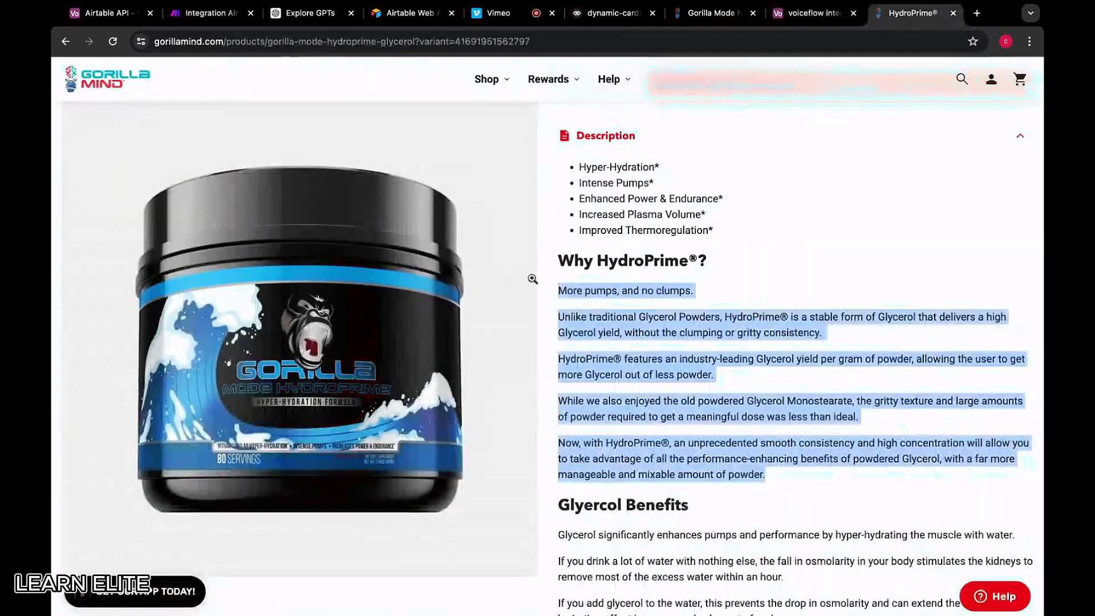
{"action": "left_click", "coordinate": [911, 13]}
{"action": "scroll", "coordinate": [461, 130], "scroll_direction": "up", "scroll_amount": 1}
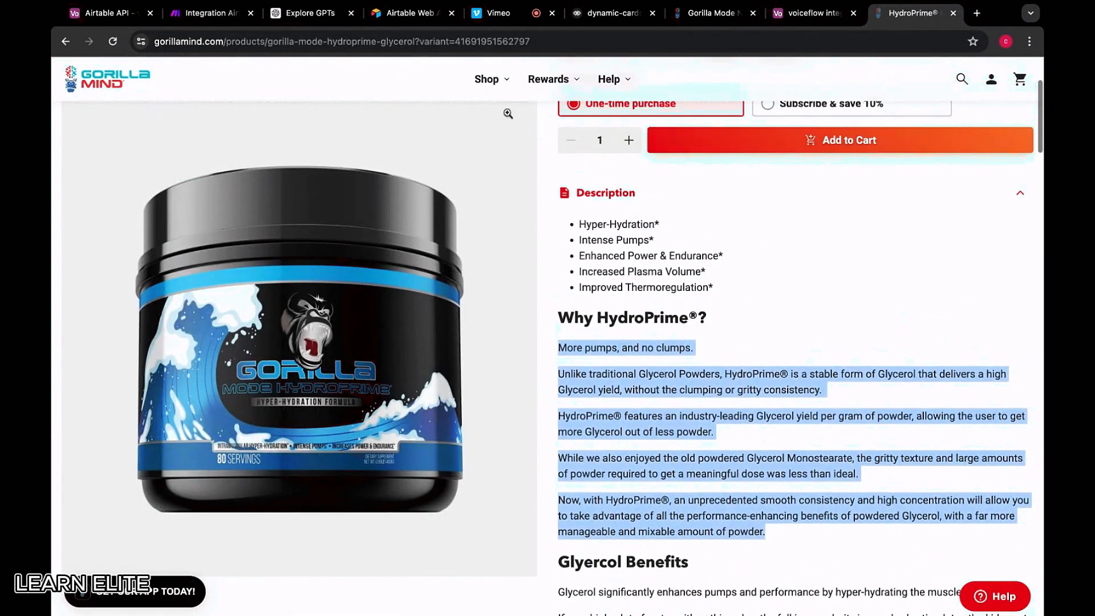
Look over the Shop menu and the HydroPrime page, then return to the voiceflow integration table
{"action": "mouse_move", "coordinate": [494, 86]}
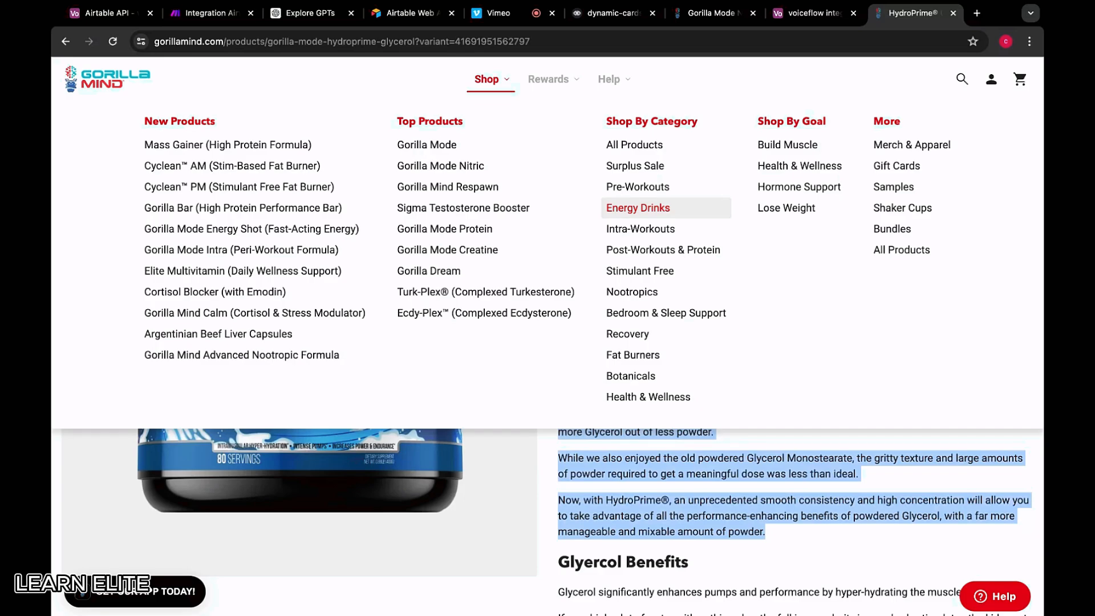
{"action": "scroll", "coordinate": [391, 486], "scroll_direction": "down", "scroll_amount": 10}
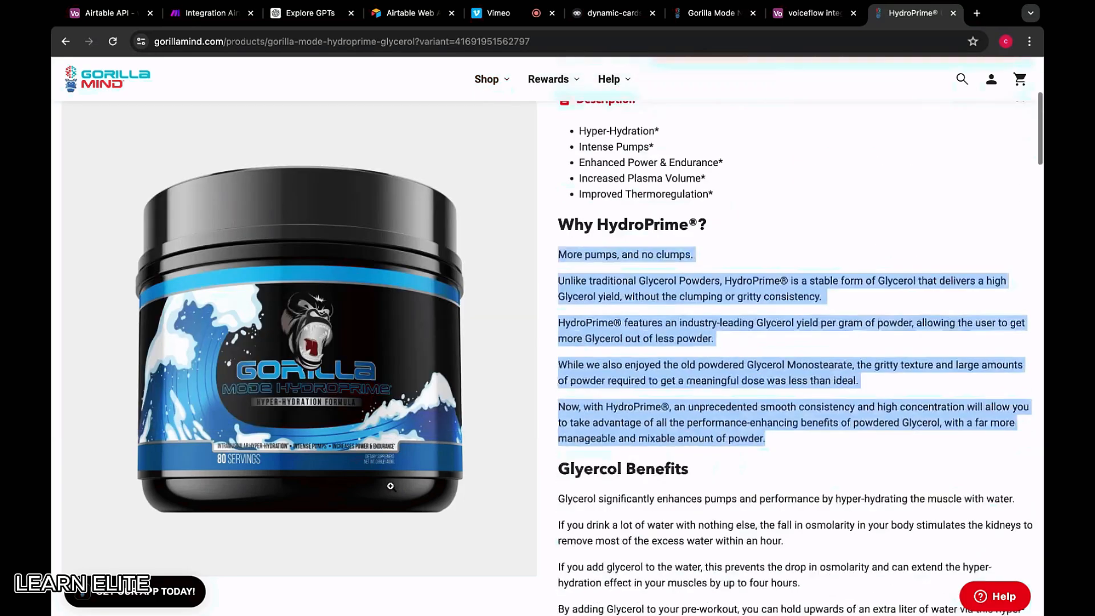
{"action": "scroll", "coordinate": [390, 486], "scroll_direction": "up", "scroll_amount": 15}
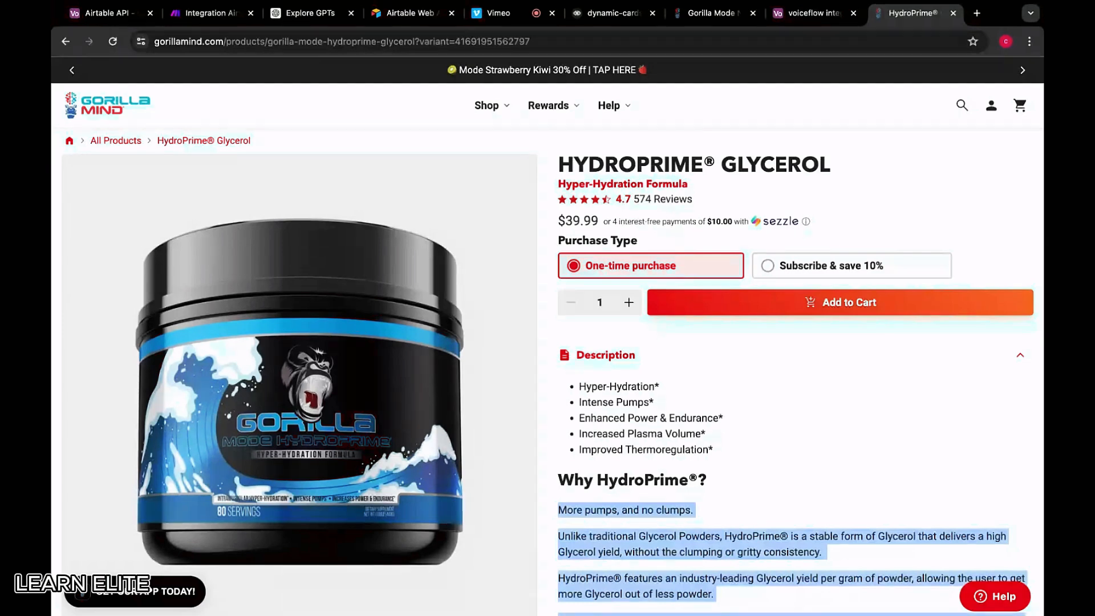
{"action": "left_click", "coordinate": [811, 15]}
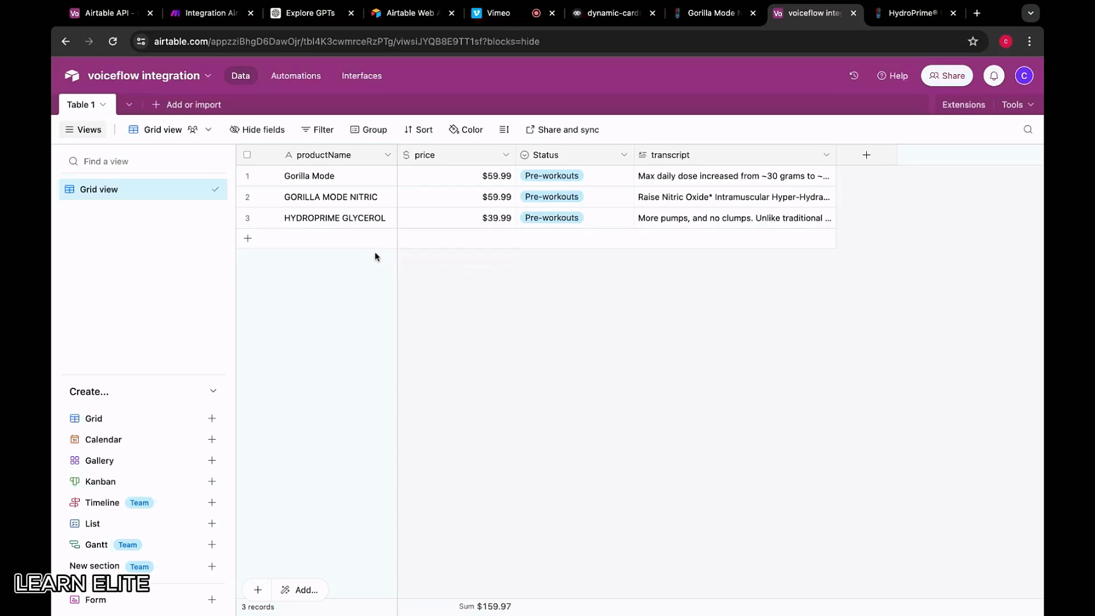
Open the Gorilla Mind Energy Drink product page and select its title
{"action": "left_click", "coordinate": [912, 13]}
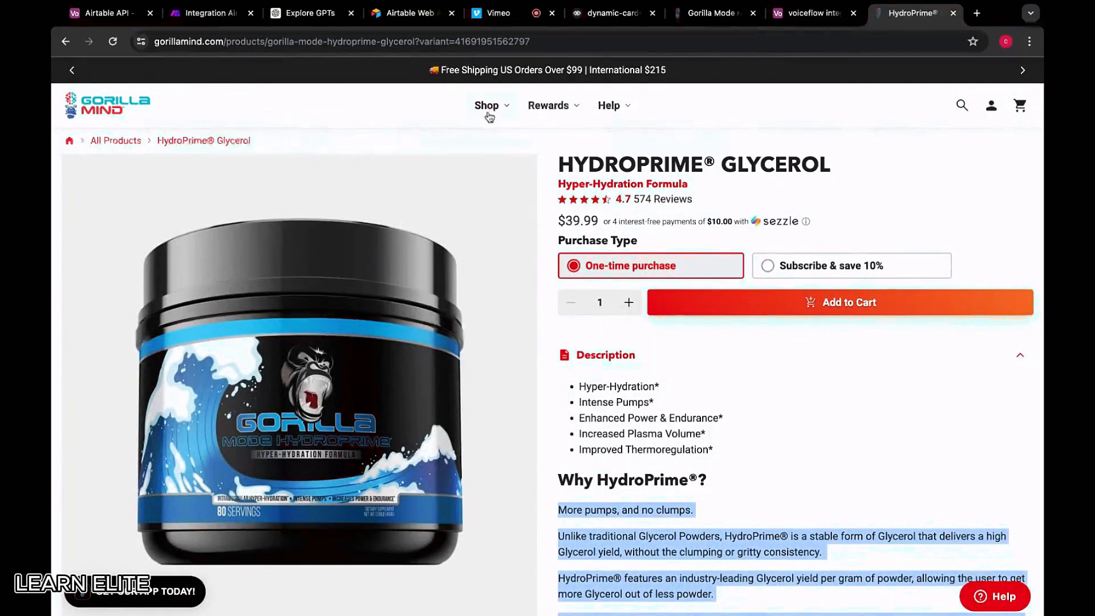
{"action": "mouse_move", "coordinate": [489, 109]}
{"action": "left_click", "coordinate": [634, 238]}
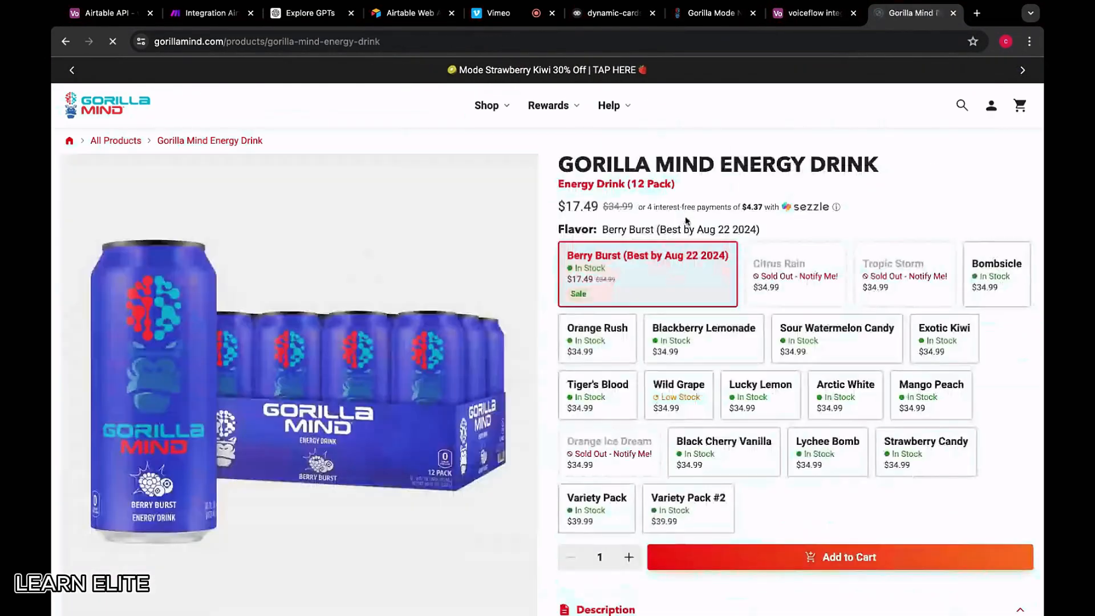
{"action": "scroll", "coordinate": [470, 328], "scroll_direction": "down", "scroll_amount": 10}
{"action": "scroll", "coordinate": [470, 328], "scroll_direction": "down", "scroll_amount": 5}
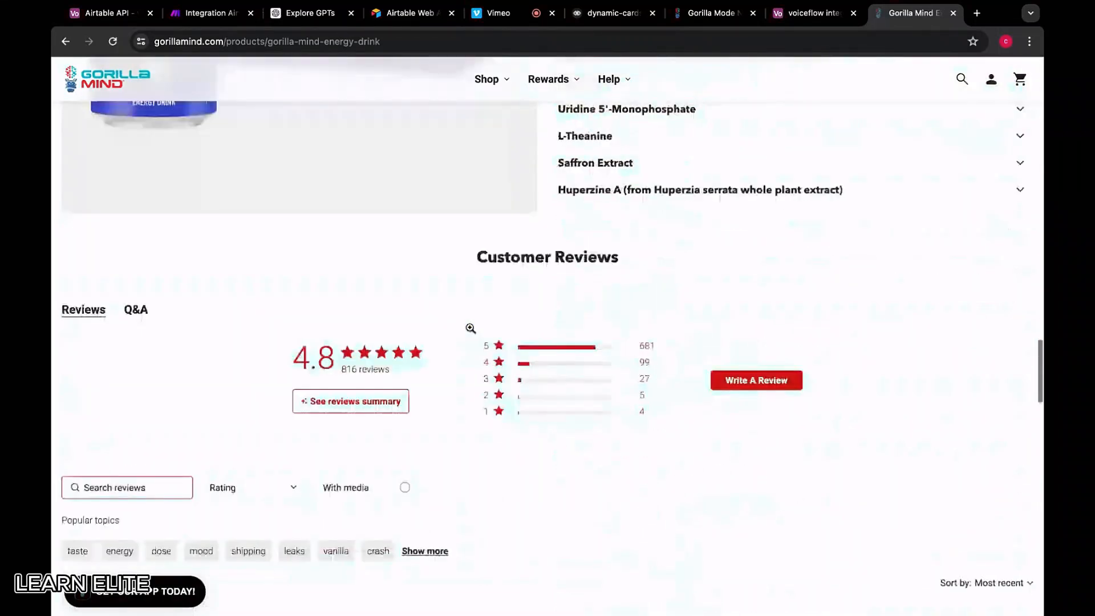
{"action": "scroll", "coordinate": [470, 328], "scroll_direction": "up", "scroll_amount": 15}
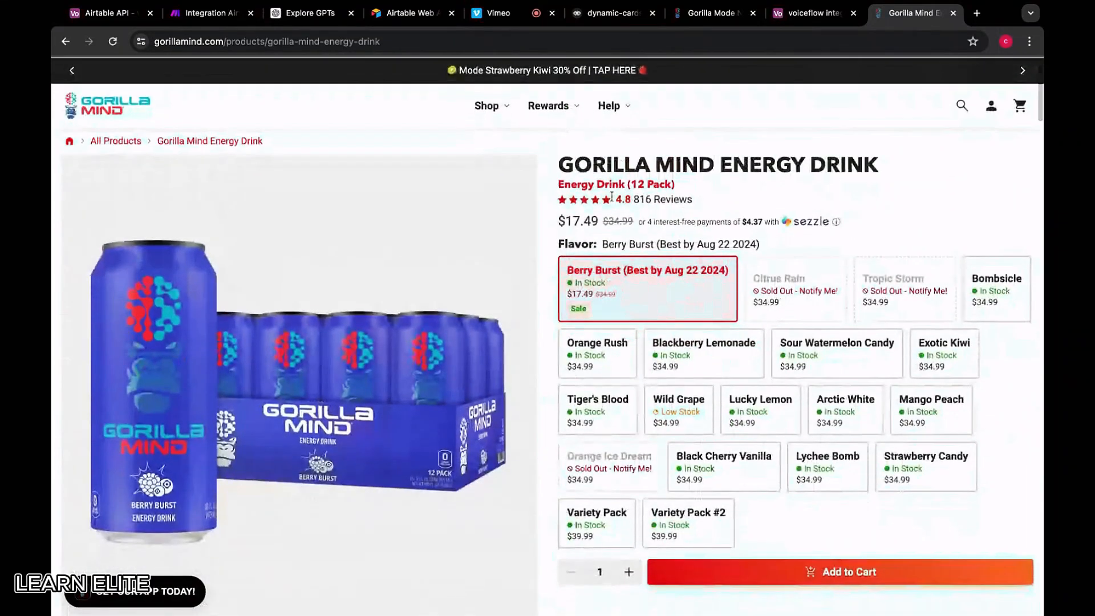
{"action": "left_click_drag", "start_coordinate": [881, 165], "coordinate": [557, 165]}
Add row 4 named GORILLA MIND ENERGY with a price of $34.99
{"action": "left_click", "coordinate": [795, 17]}
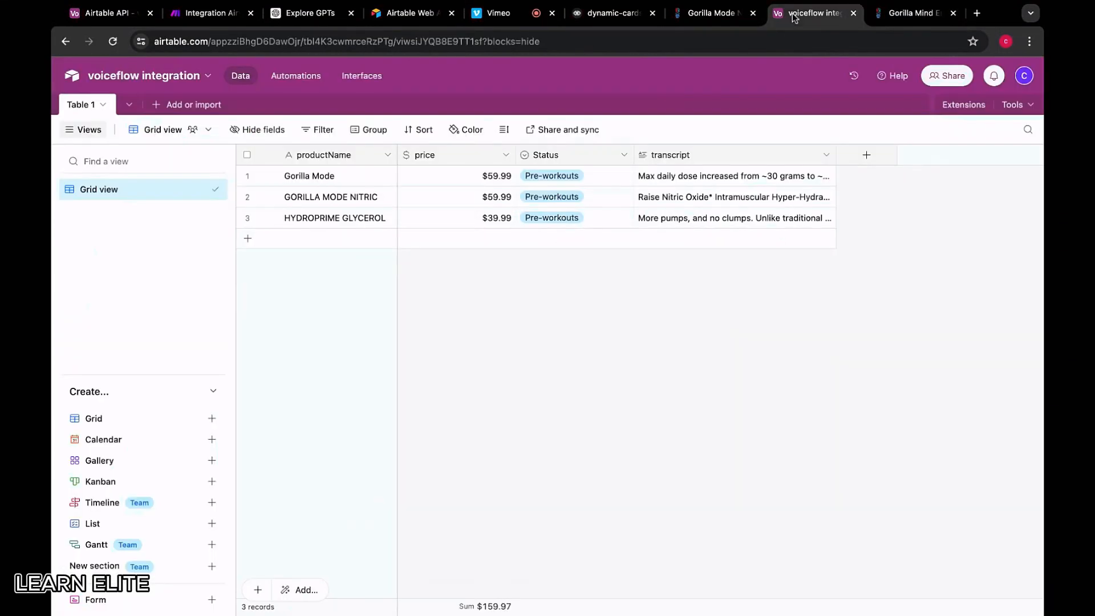
{"action": "left_click", "coordinate": [328, 250]}
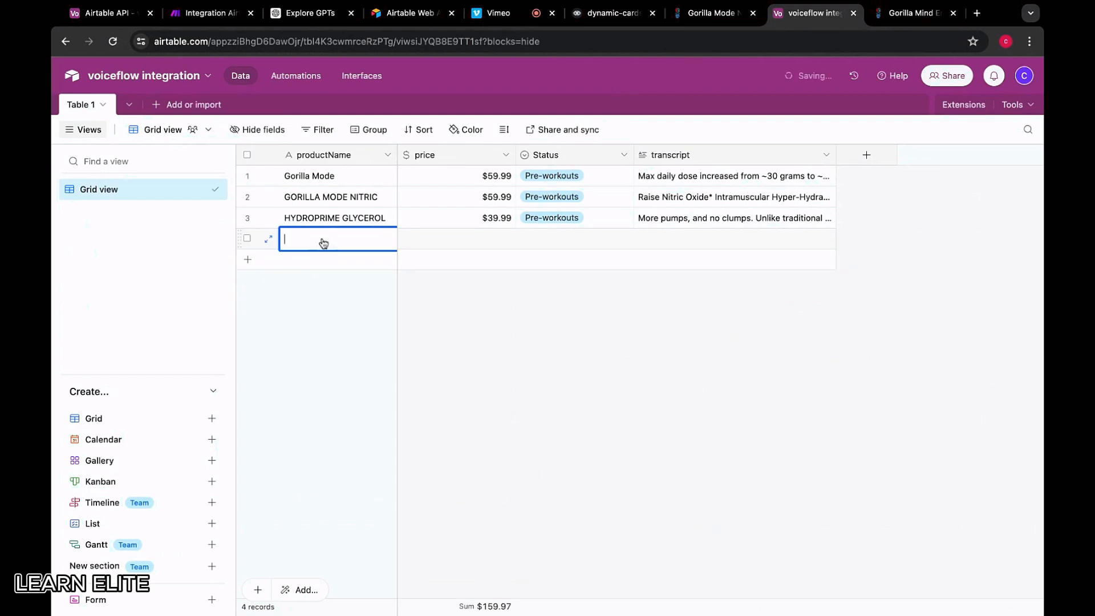
{"action": "key", "text": "super+v"}
{"action": "key", "text": "Tab"}
{"action": "left_click", "coordinate": [912, 13]}
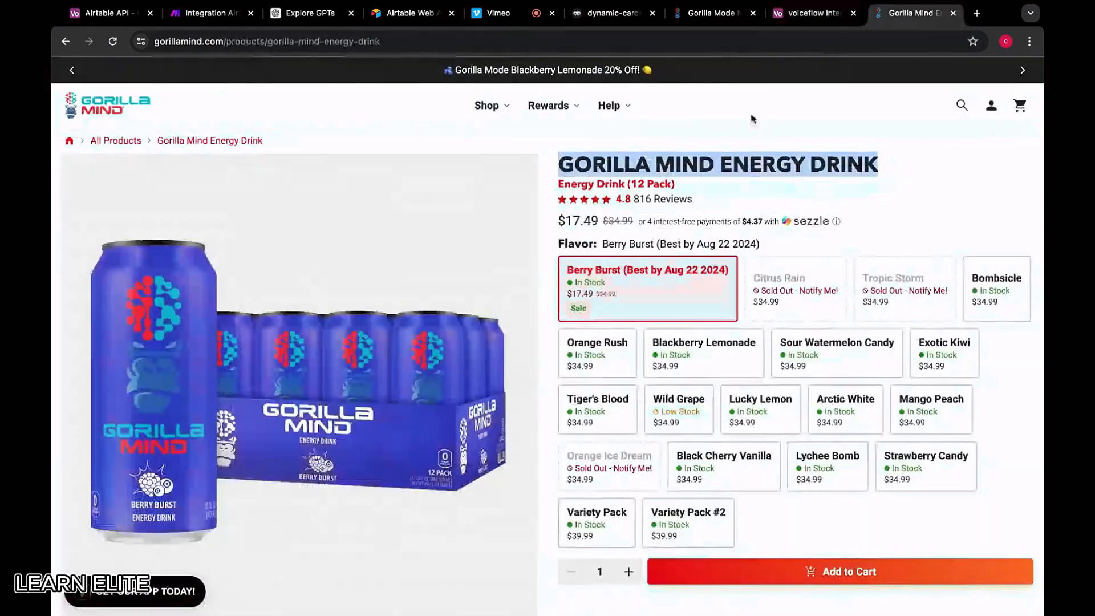
{"action": "left_click", "coordinate": [608, 219]}
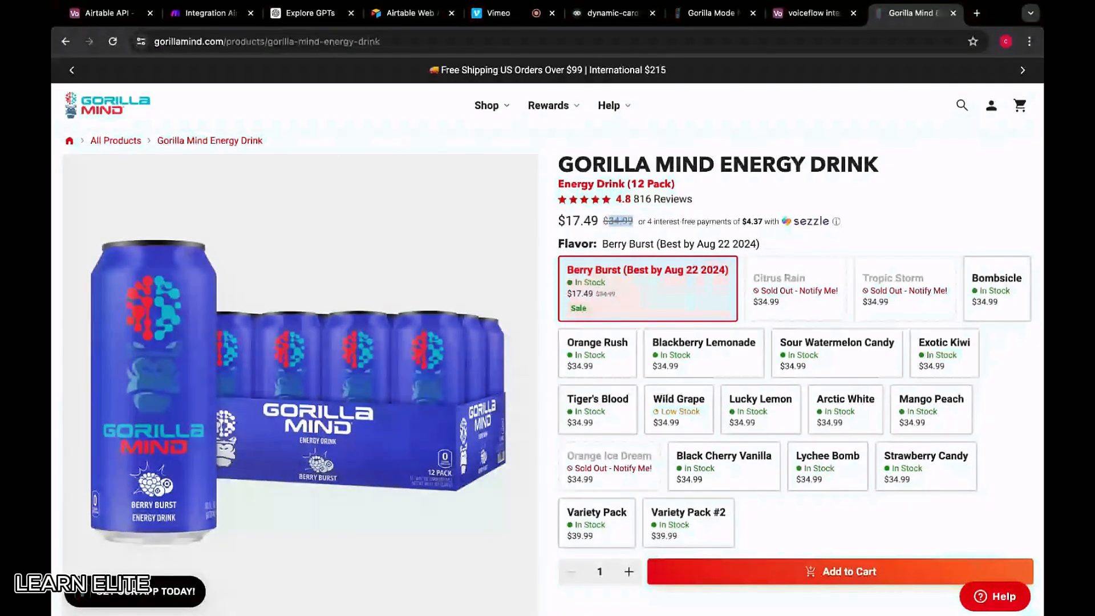
{"action": "left_click", "coordinate": [806, 14]}
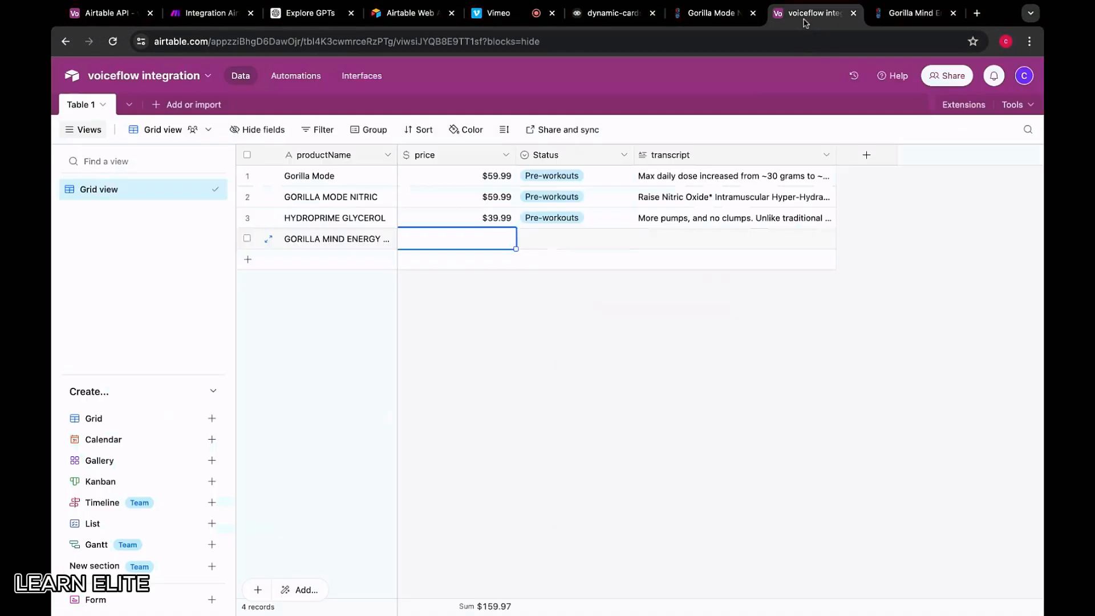
{"action": "double_click", "coordinate": [459, 244]}
{"action": "key", "text": "super+v"}
{"action": "left_click", "coordinate": [517, 319]}
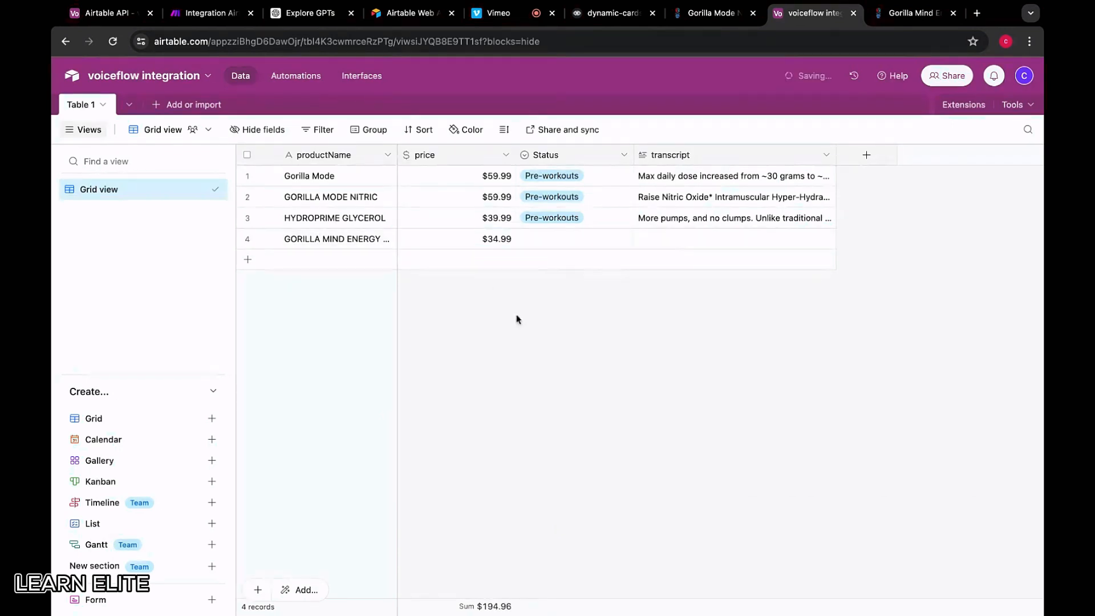
Set row 4's Status to Energy Drinks
{"action": "left_click", "coordinate": [569, 244]}
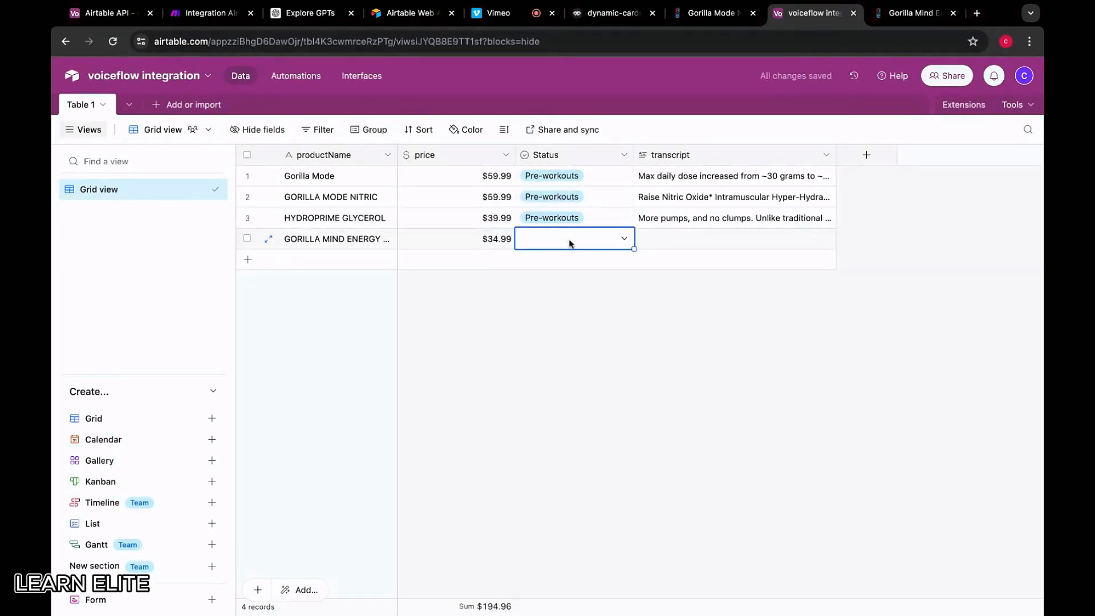
{"action": "left_click", "coordinate": [570, 240]}
{"action": "scroll", "coordinate": [562, 325], "scroll_direction": "down", "scroll_amount": 3}
{"action": "scroll", "coordinate": [559, 334], "scroll_direction": "down", "scroll_amount": 2}
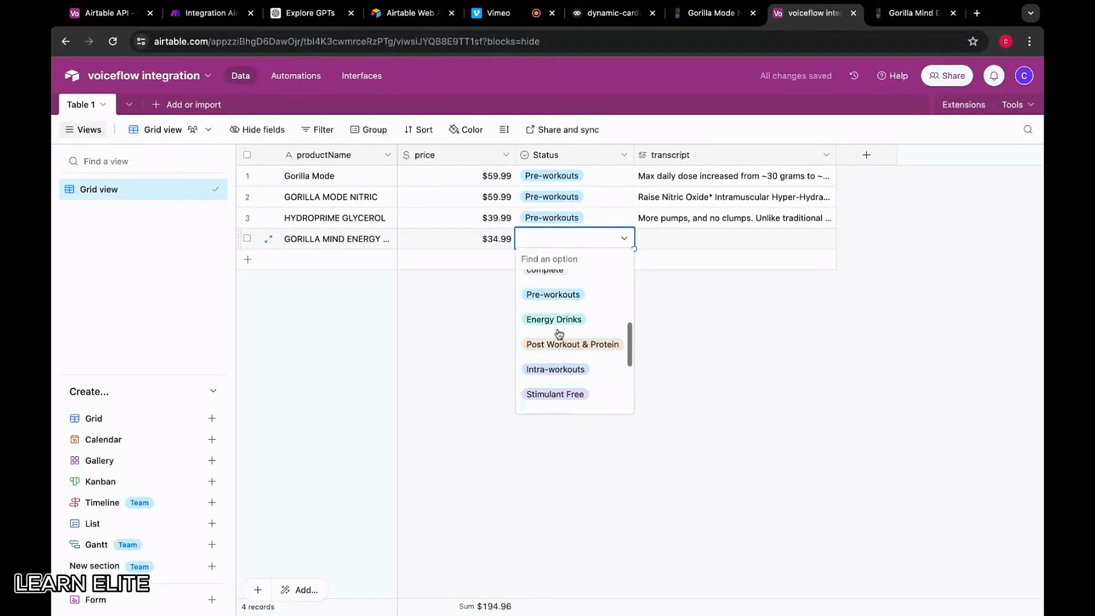
{"action": "left_click", "coordinate": [556, 323]}
Select the energy drink's description, from the bullet lines through the per-can ingredients paragraph
{"action": "left_click", "coordinate": [683, 238]}
{"action": "left_click", "coordinate": [906, 13]}
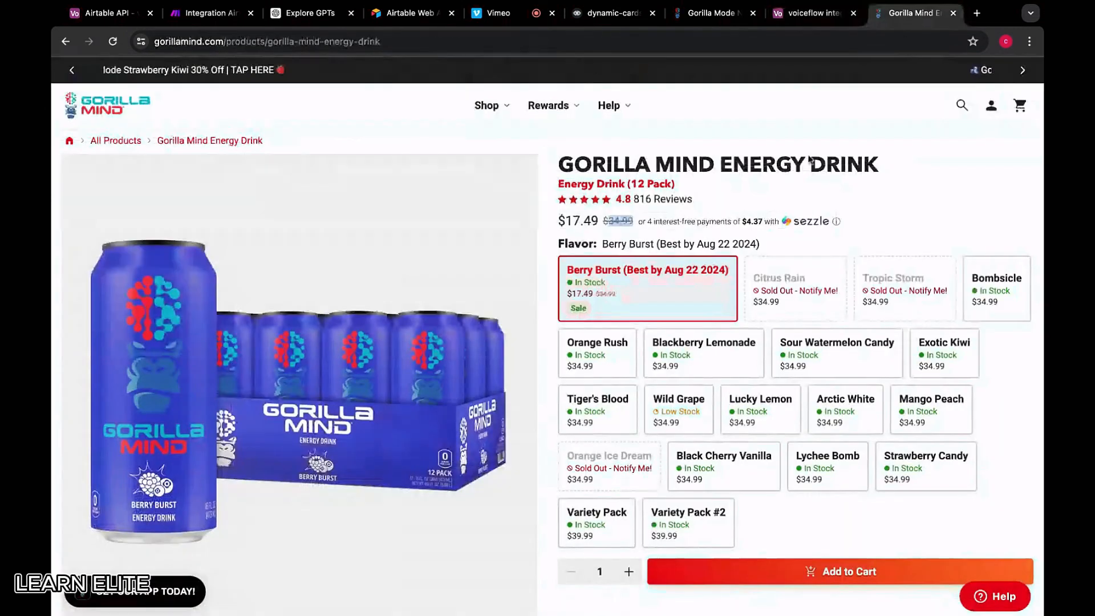
{"action": "scroll", "coordinate": [619, 412], "scroll_direction": "down", "scroll_amount": 10}
{"action": "scroll", "coordinate": [619, 412], "scroll_direction": "down", "scroll_amount": 1}
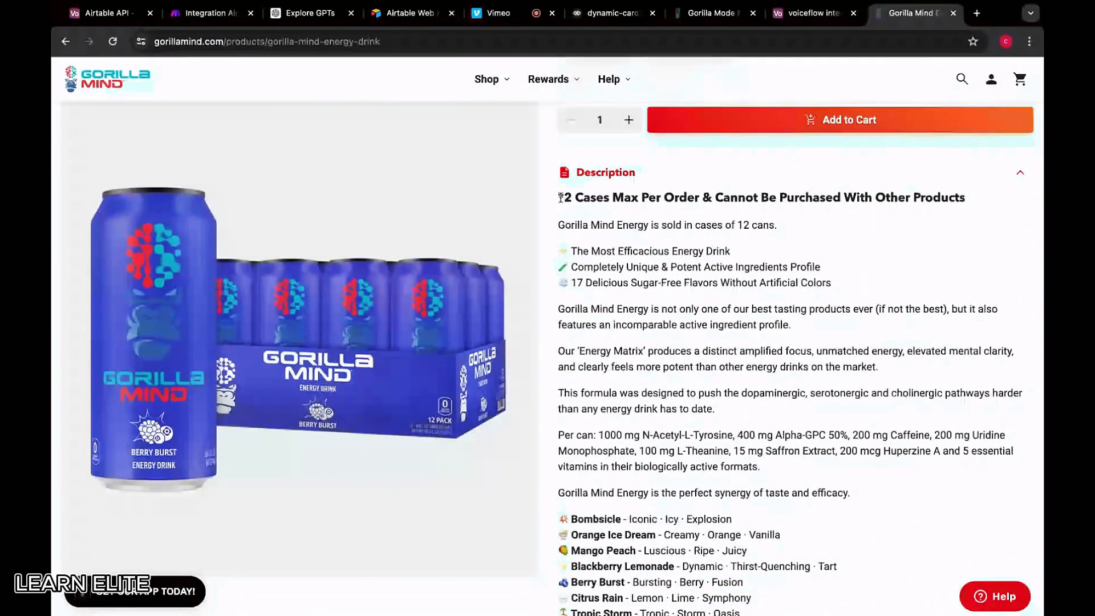
{"action": "scroll", "coordinate": [591, 154], "scroll_direction": "down", "scroll_amount": 1}
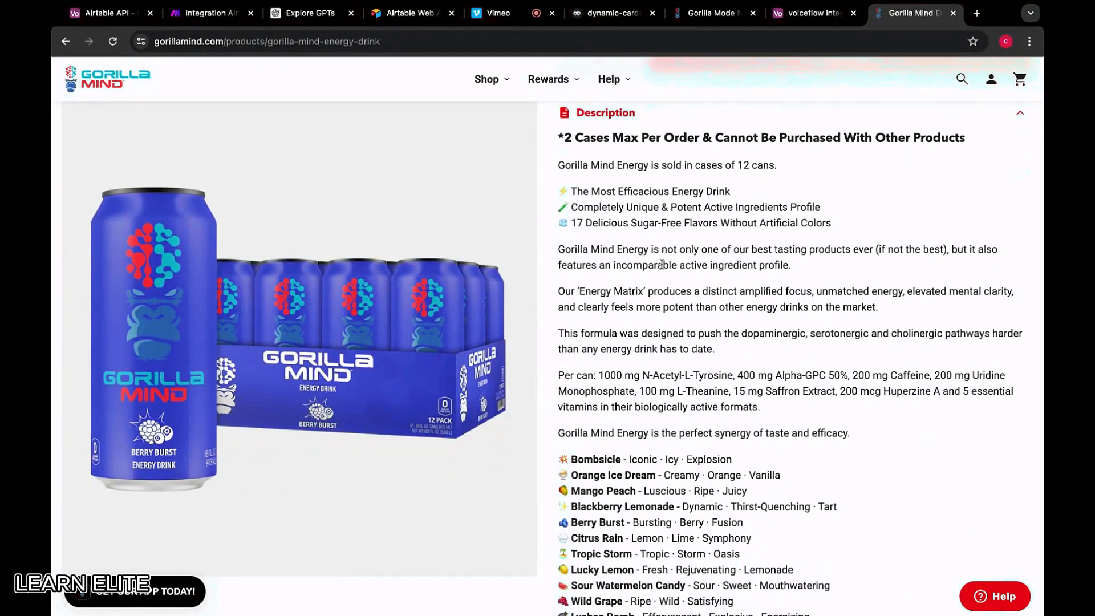
{"action": "left_click_drag", "start_coordinate": [571, 191], "coordinate": [815, 224]}
{"action": "left_click", "coordinate": [679, 216]}
{"action": "left_click_drag", "start_coordinate": [562, 192], "coordinate": [764, 304]}
{"action": "scroll", "coordinate": [763, 304], "scroll_direction": "down", "scroll_amount": 3}
{"action": "scroll", "coordinate": [764, 303], "scroll_direction": "down", "scroll_amount": 1}
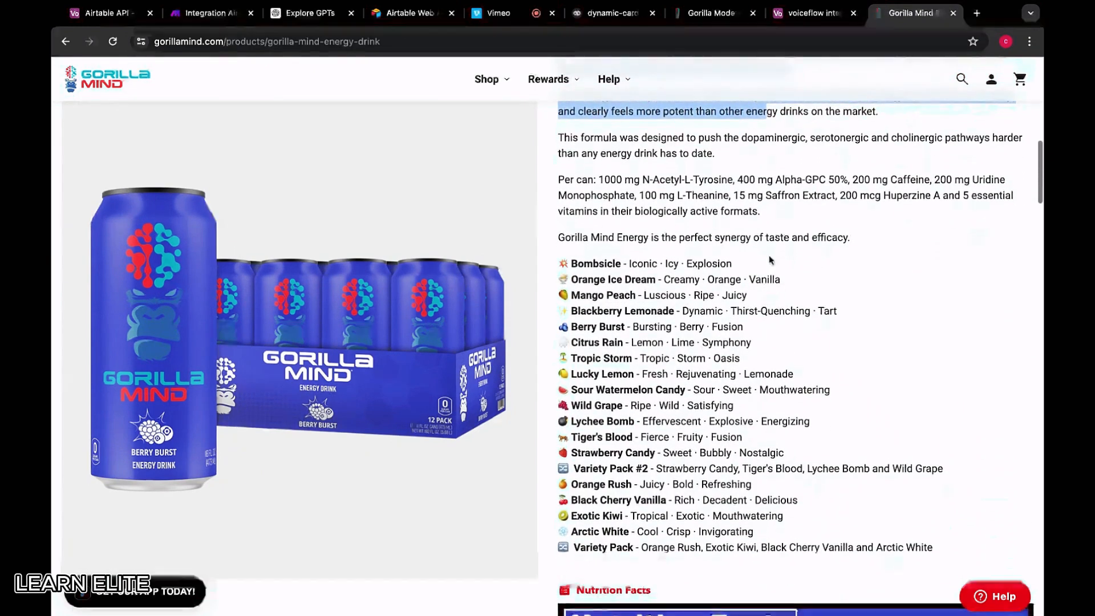
{"action": "left_click_drag", "start_coordinate": [765, 215], "coordinate": [692, 228]}
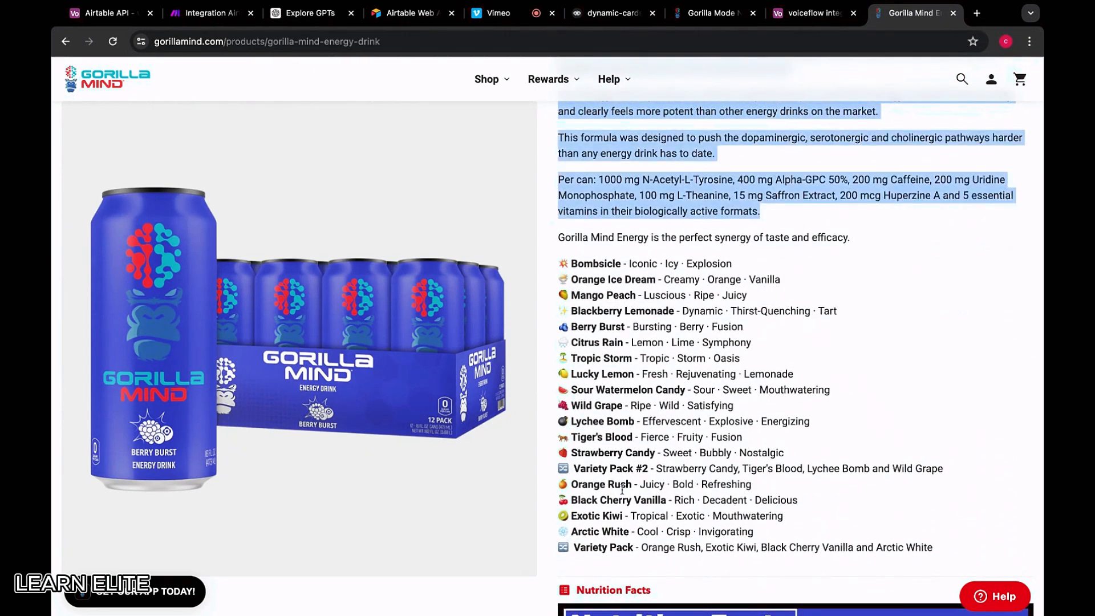
{"action": "scroll", "coordinate": [593, 496], "scroll_direction": "up", "scroll_amount": 5}
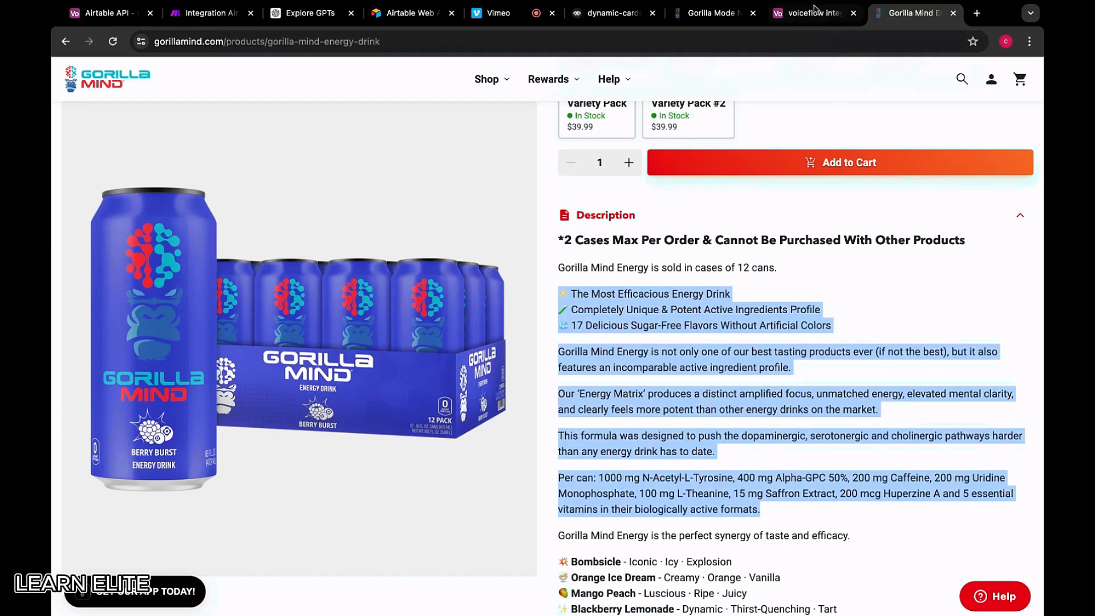
Paste the description into row 4's transcript and delete the emojis from its first three lines
{"action": "left_click", "coordinate": [821, 12]}
{"action": "key", "text": "ctrl+v"}
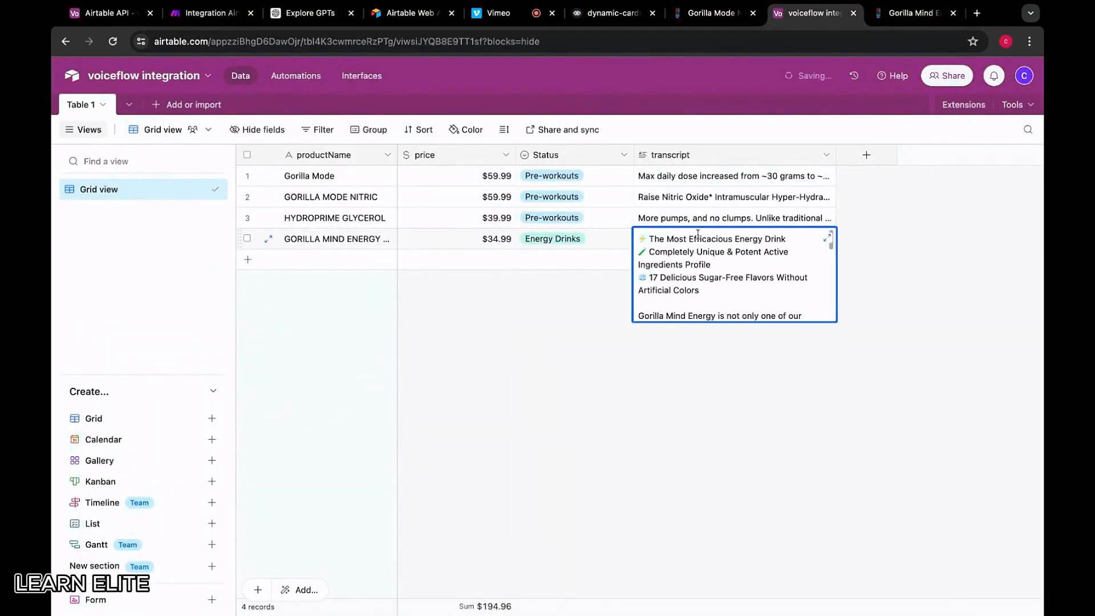
{"action": "left_click", "coordinate": [649, 239]}
{"action": "key", "text": "BackSpace"}
{"action": "key", "text": "BackSpace"}
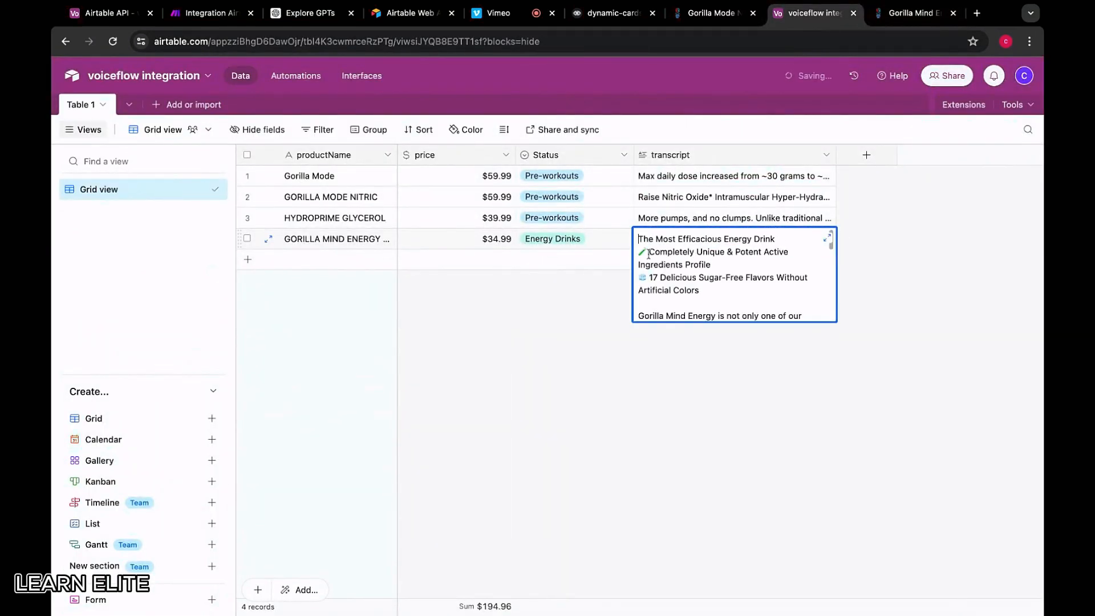
{"action": "left_click", "coordinate": [648, 252]}
{"action": "key", "text": "BackSpace"}
{"action": "left_click", "coordinate": [649, 277]}
{"action": "key", "text": "BackSpace"}
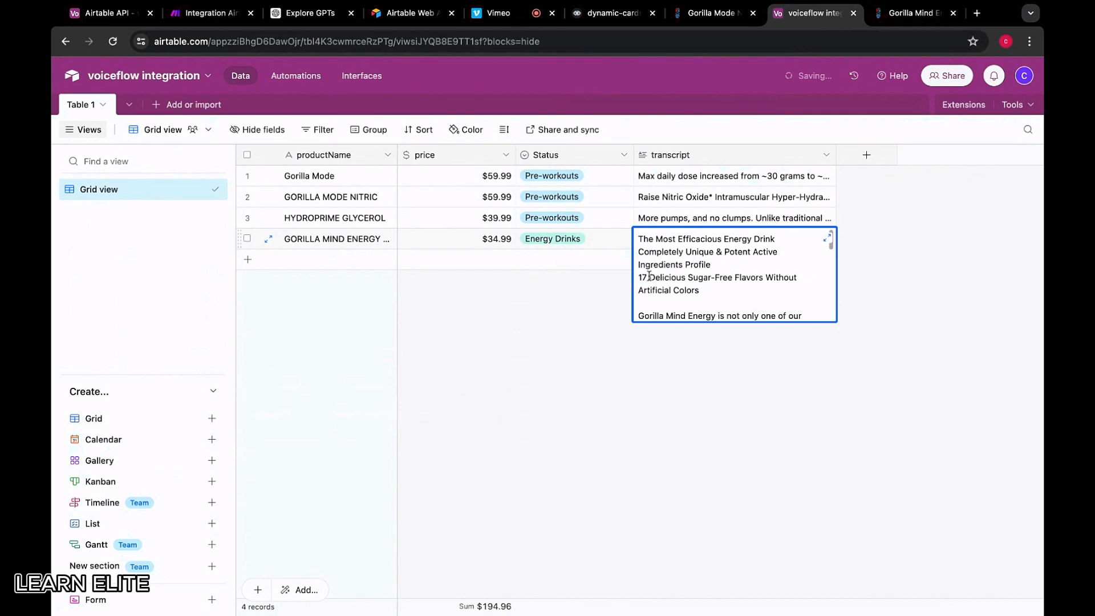
{"action": "scroll", "coordinate": [675, 289], "scroll_direction": "down", "scroll_amount": 10}
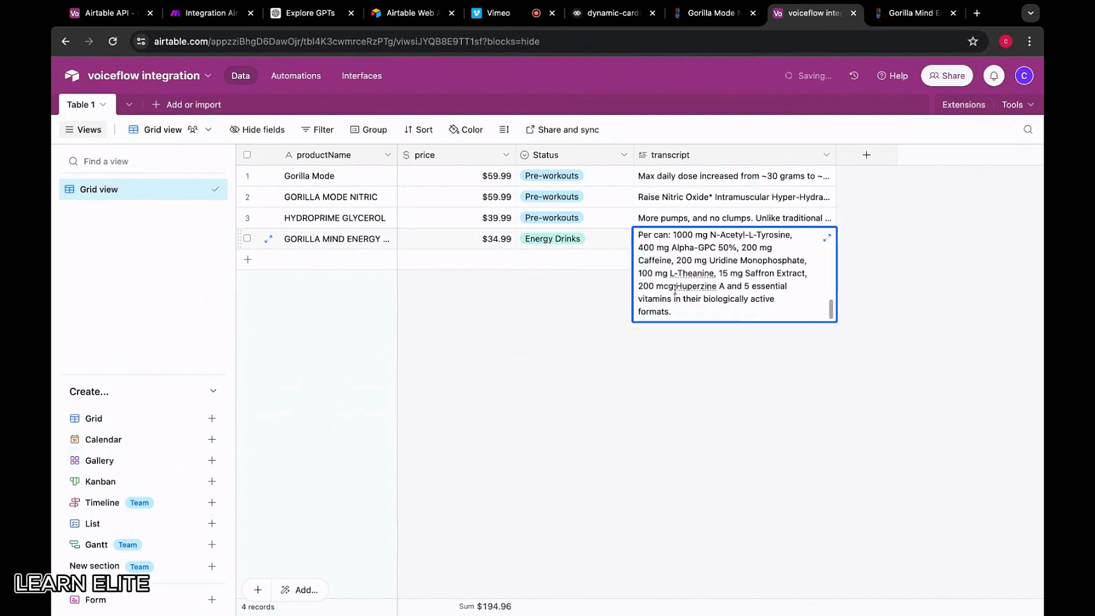
{"action": "left_click", "coordinate": [649, 399]}
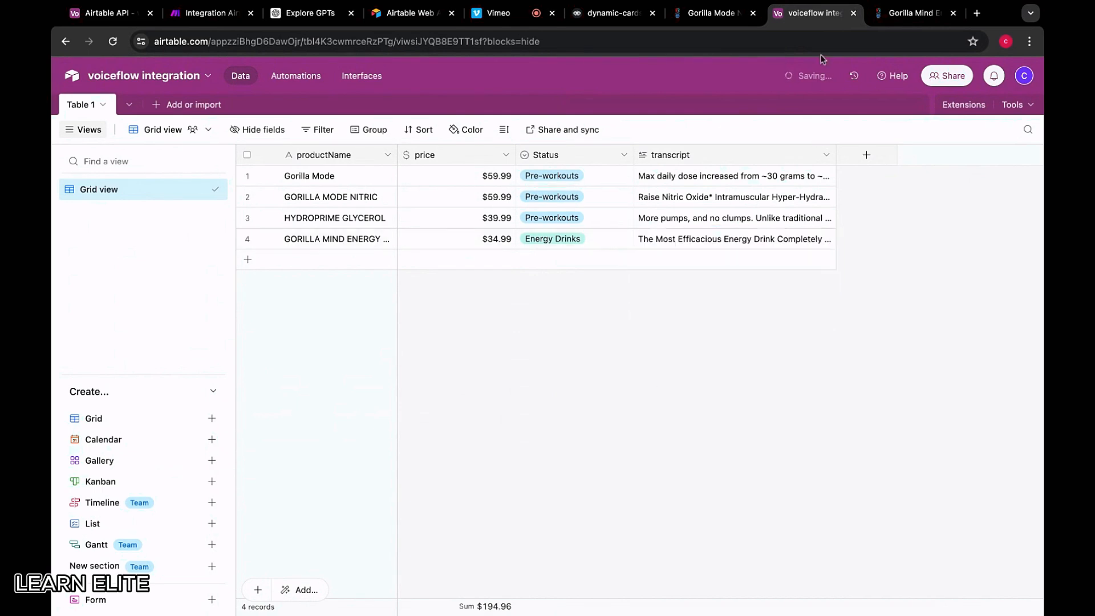
{"action": "left_click", "coordinate": [713, 13]}
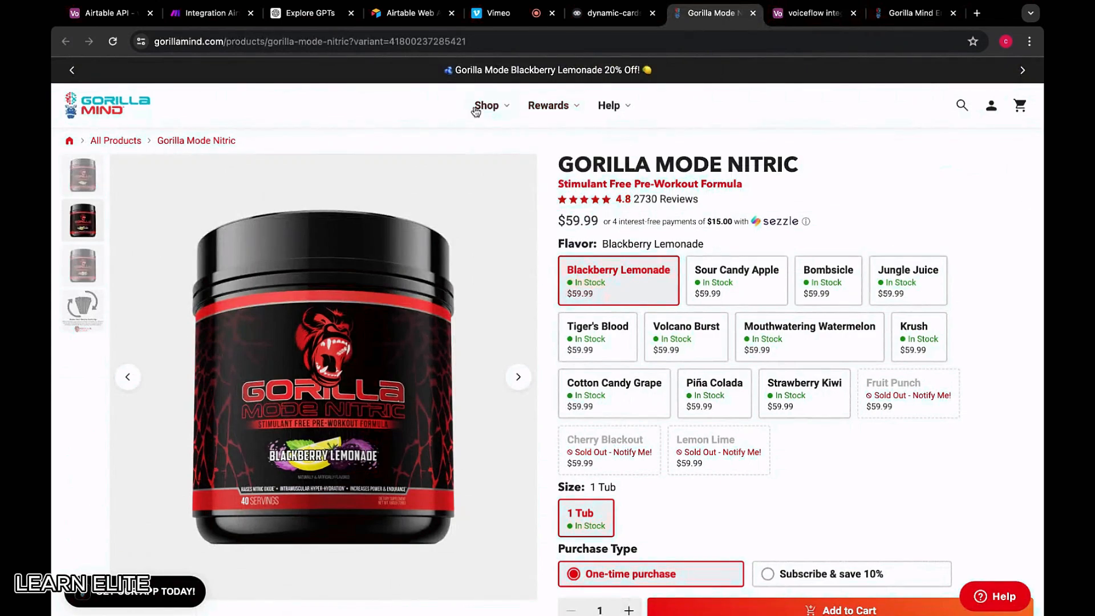
Open the Gorilla Mode Intra page from Intra-Workouts, read the description, and select the product title
{"action": "mouse_move", "coordinate": [476, 112]}
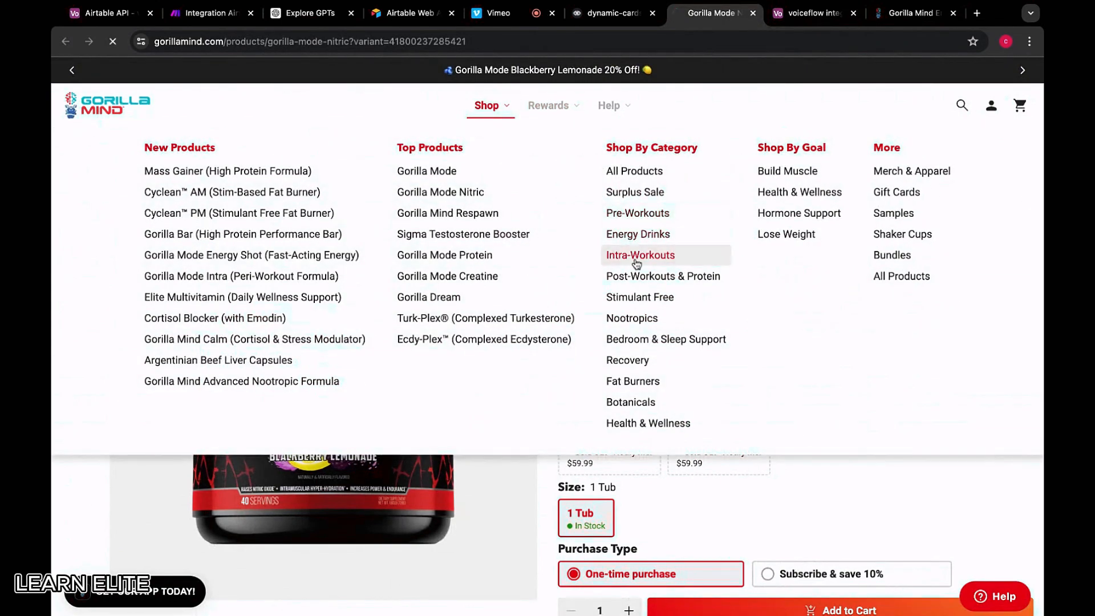
{"action": "scroll", "coordinate": [229, 270], "scroll_direction": "down", "scroll_amount": 3}
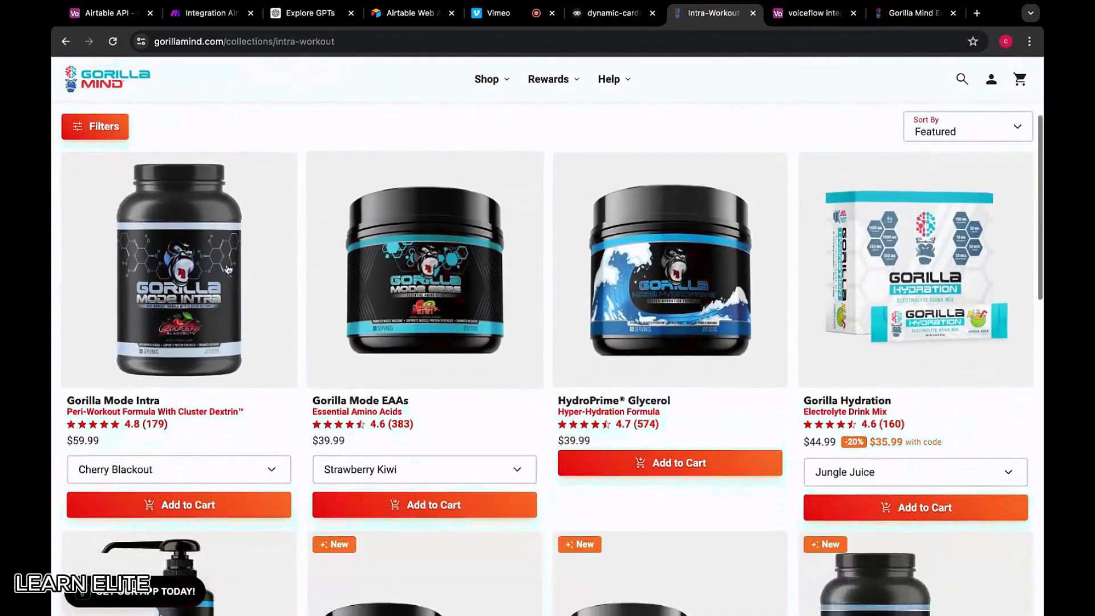
{"action": "left_click", "coordinate": [203, 265]}
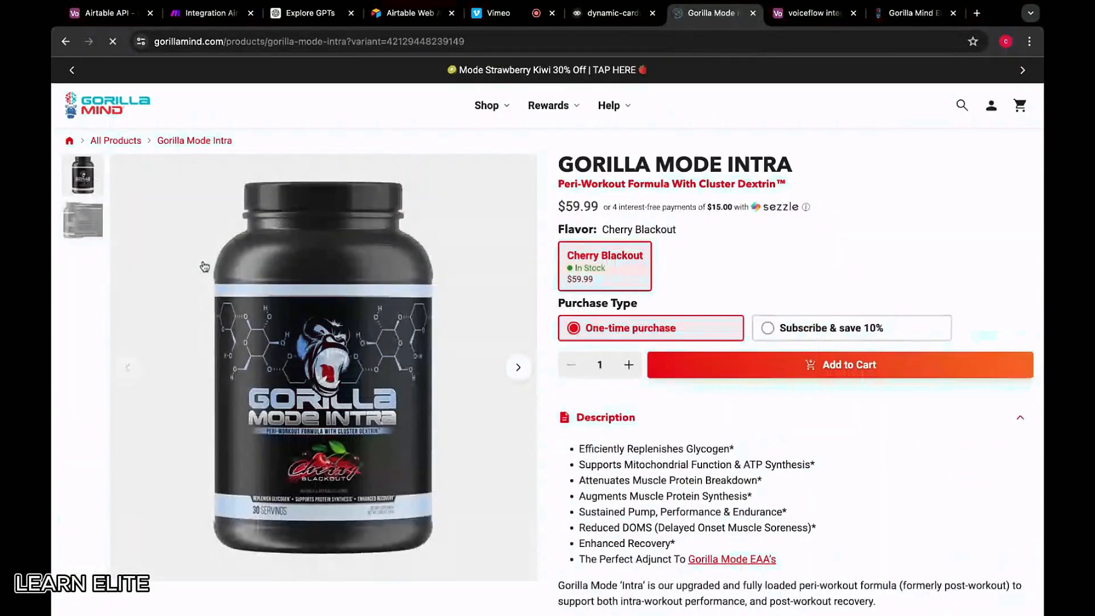
{"action": "scroll", "coordinate": [589, 302], "scroll_direction": "down", "scroll_amount": 3}
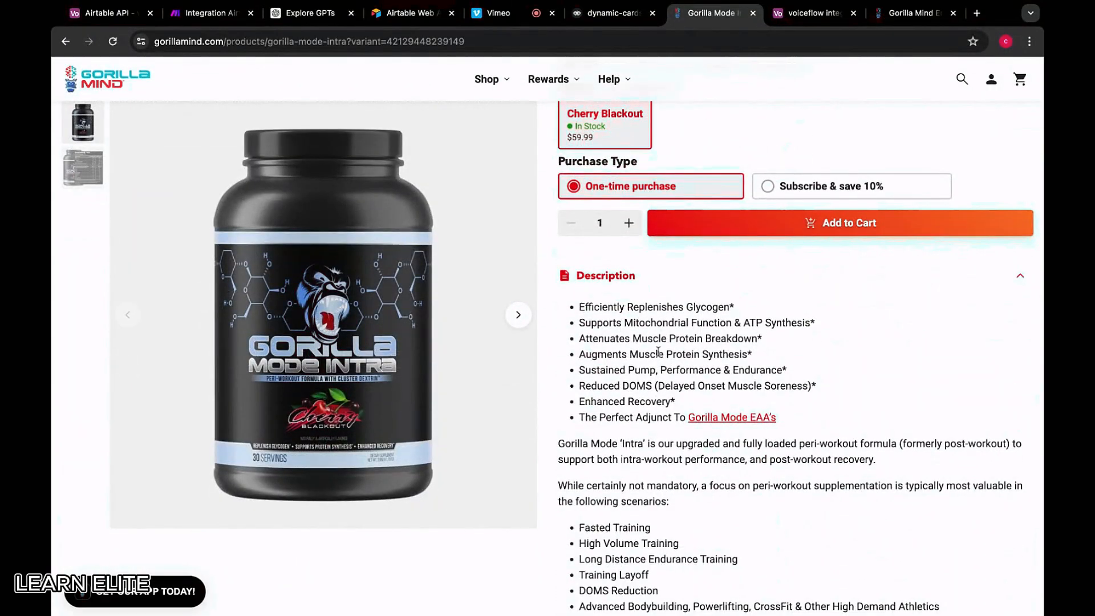
{"action": "scroll", "coordinate": [707, 400], "scroll_direction": "down", "scroll_amount": 2}
{"action": "scroll", "coordinate": [707, 402], "scroll_direction": "down", "scroll_amount": 1}
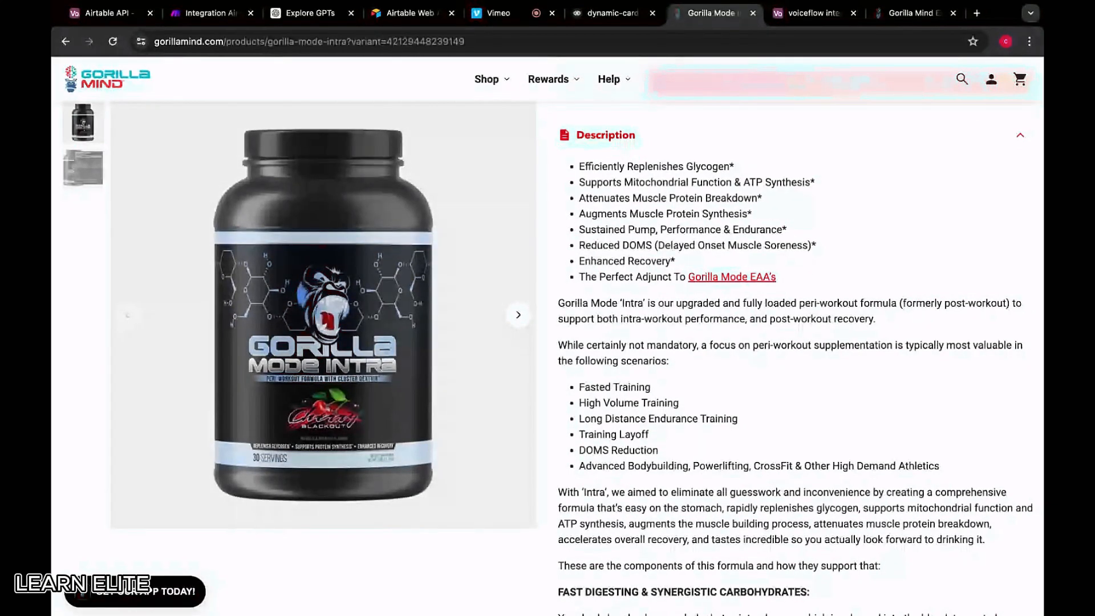
{"action": "scroll", "coordinate": [710, 389], "scroll_direction": "down", "scroll_amount": 1}
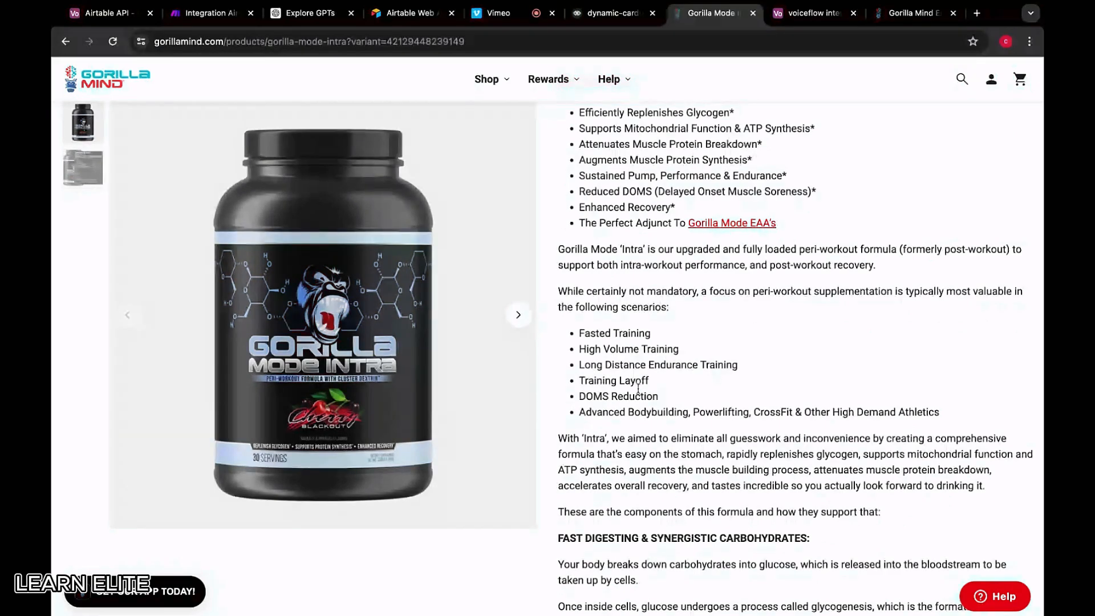
{"action": "scroll", "coordinate": [795, 356], "scroll_direction": "down", "scroll_amount": 2}
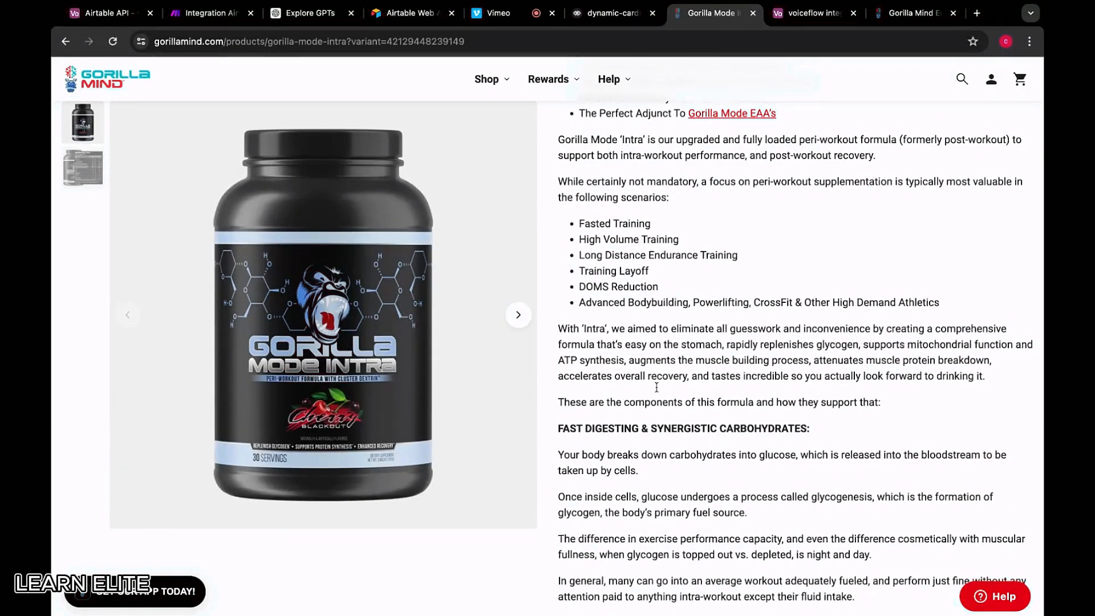
{"action": "scroll", "coordinate": [656, 386], "scroll_direction": "down", "scroll_amount": 2}
{"action": "scroll", "coordinate": [657, 387], "scroll_direction": "down", "scroll_amount": 1}
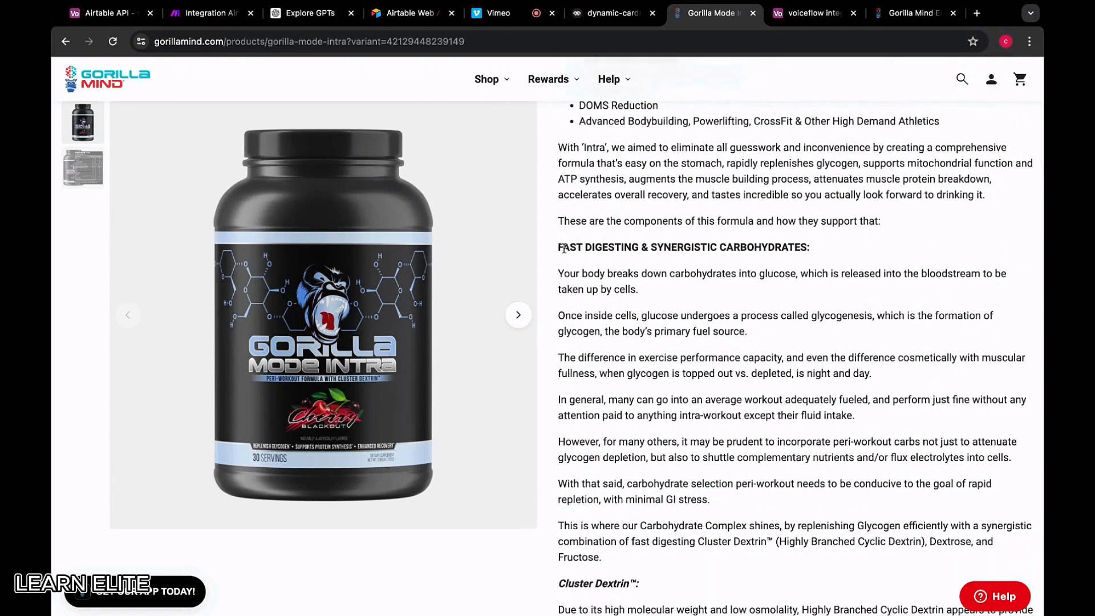
{"action": "scroll", "coordinate": [578, 273], "scroll_direction": "down", "scroll_amount": 4}
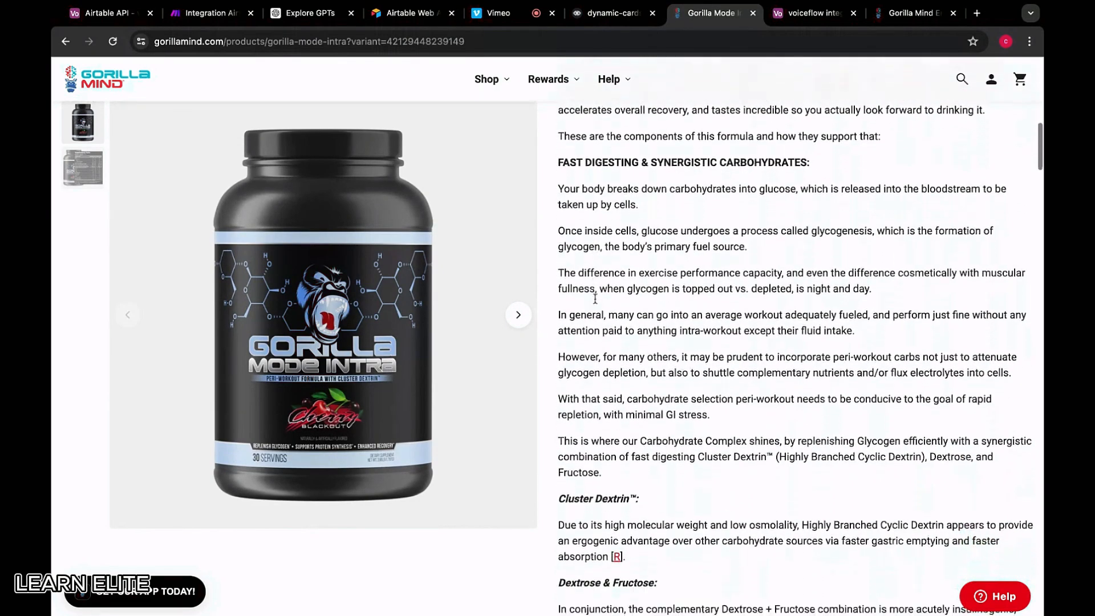
{"action": "scroll", "coordinate": [595, 297], "scroll_direction": "down", "scroll_amount": 8}
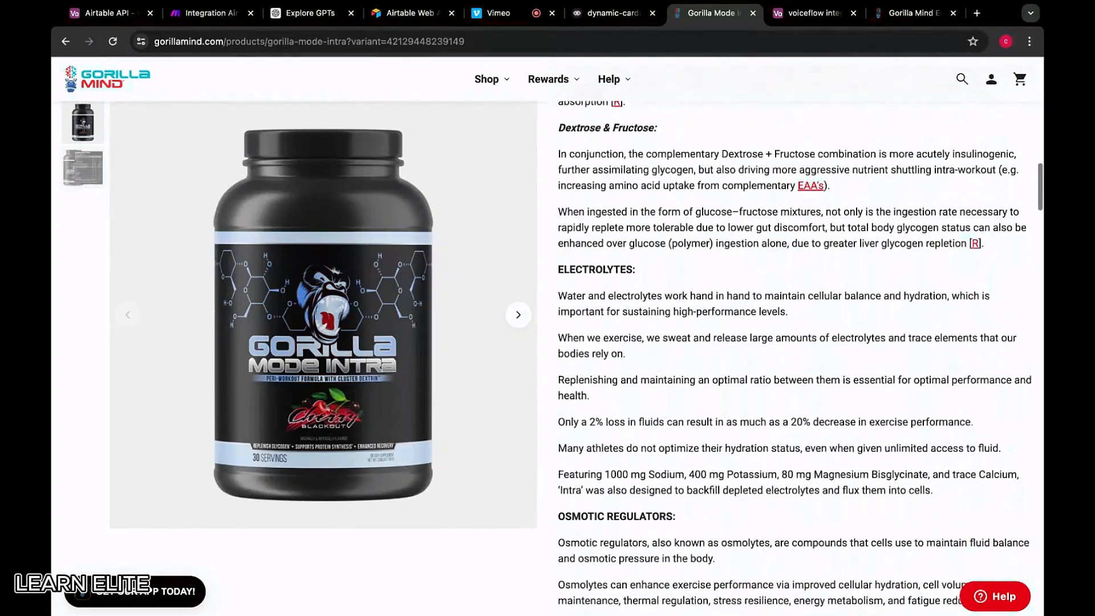
{"action": "scroll", "coordinate": [794, 358], "scroll_direction": "up", "scroll_amount": 18}
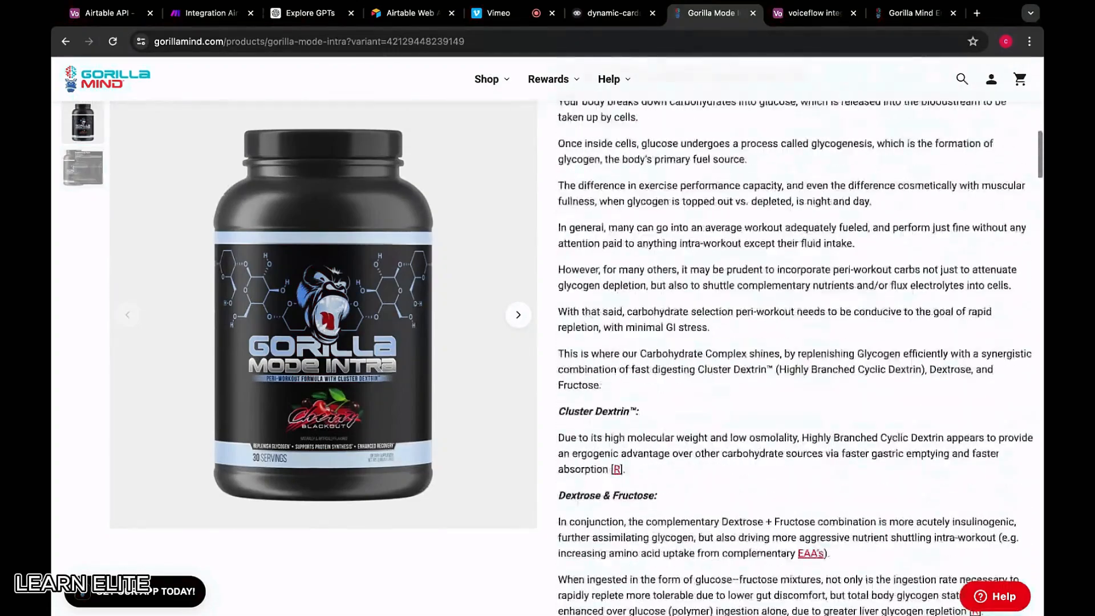
{"action": "scroll", "coordinate": [793, 357], "scroll_direction": "up", "scroll_amount": 6}
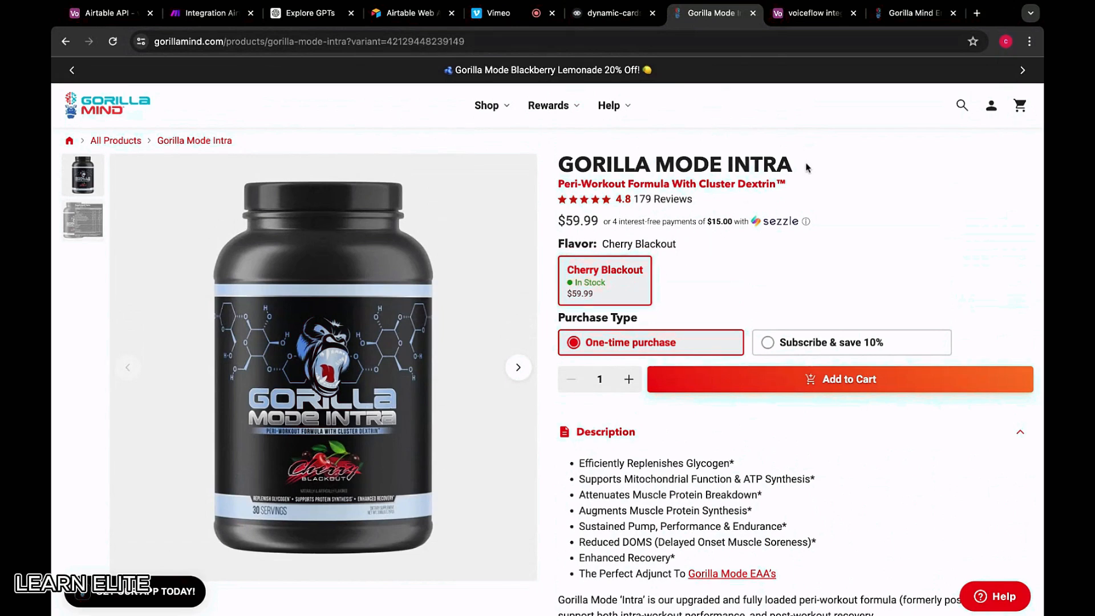
{"action": "left_click_drag", "start_coordinate": [808, 166], "coordinate": [814, 166]}
Add row 5 named GORILLA MODE INTRA and close the energy drink product tab
{"action": "key", "text": "ctrl+Tab"}
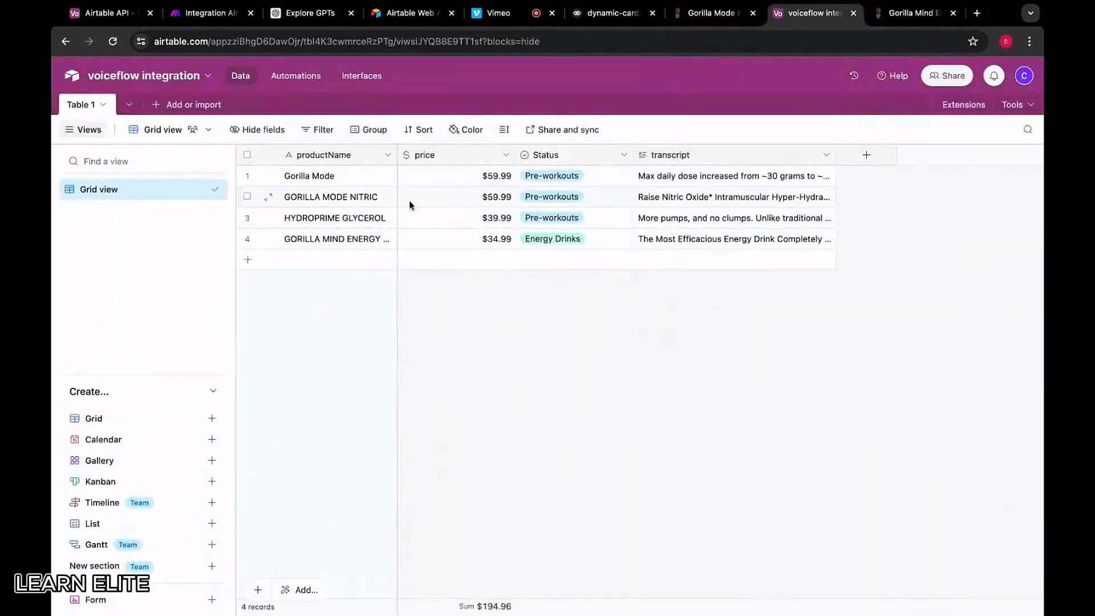
{"action": "left_click", "coordinate": [323, 260]}
{"action": "type", "text": "GORILLA MODE INTRA"}
{"action": "left_click", "coordinate": [423, 264]}
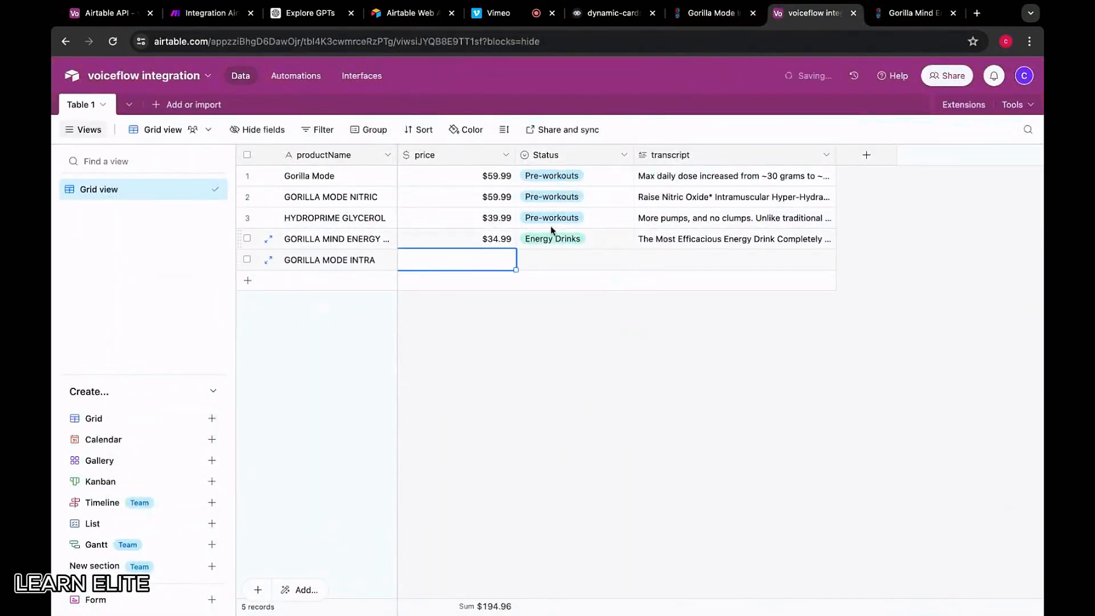
{"action": "left_click", "coordinate": [904, 22]}
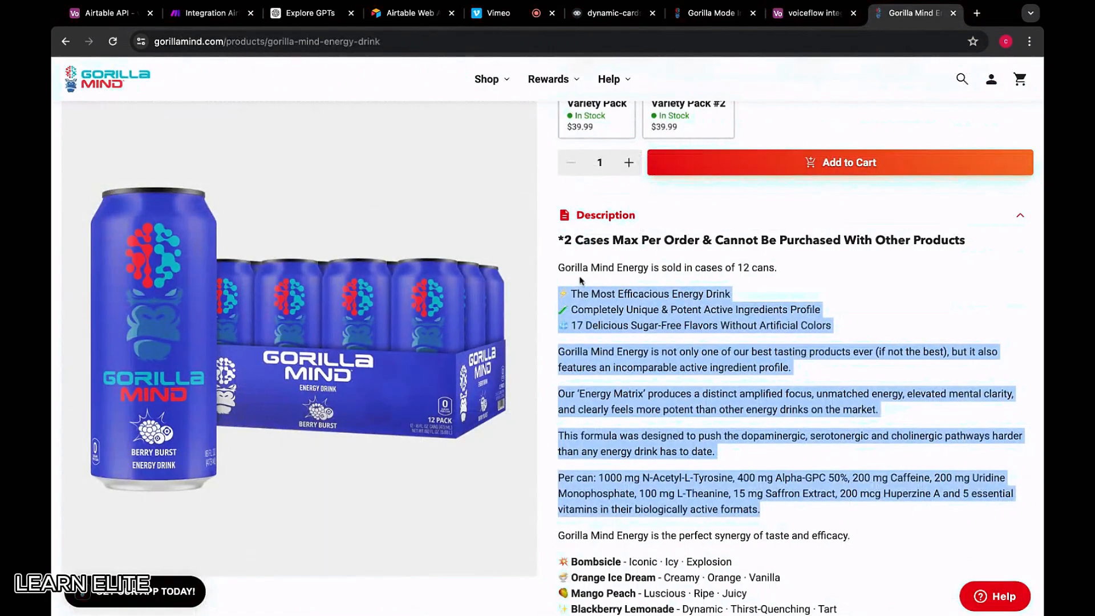
{"action": "scroll", "coordinate": [649, 271], "scroll_direction": "up", "scroll_amount": 7}
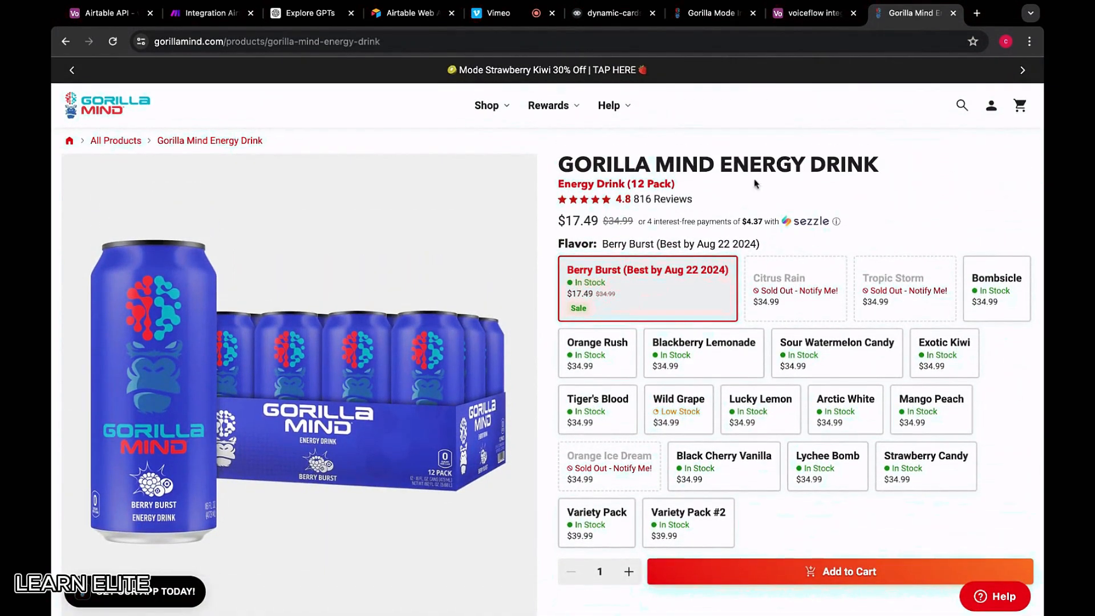
{"action": "scroll", "coordinate": [711, 183], "scroll_direction": "down", "scroll_amount": 7}
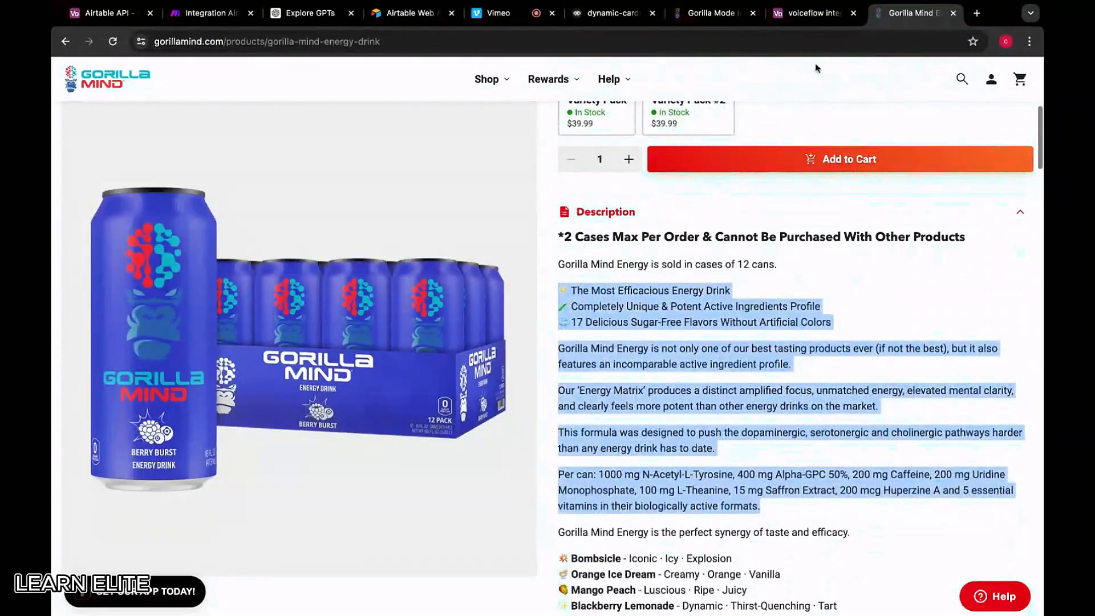
{"action": "left_click", "coordinate": [953, 13]}
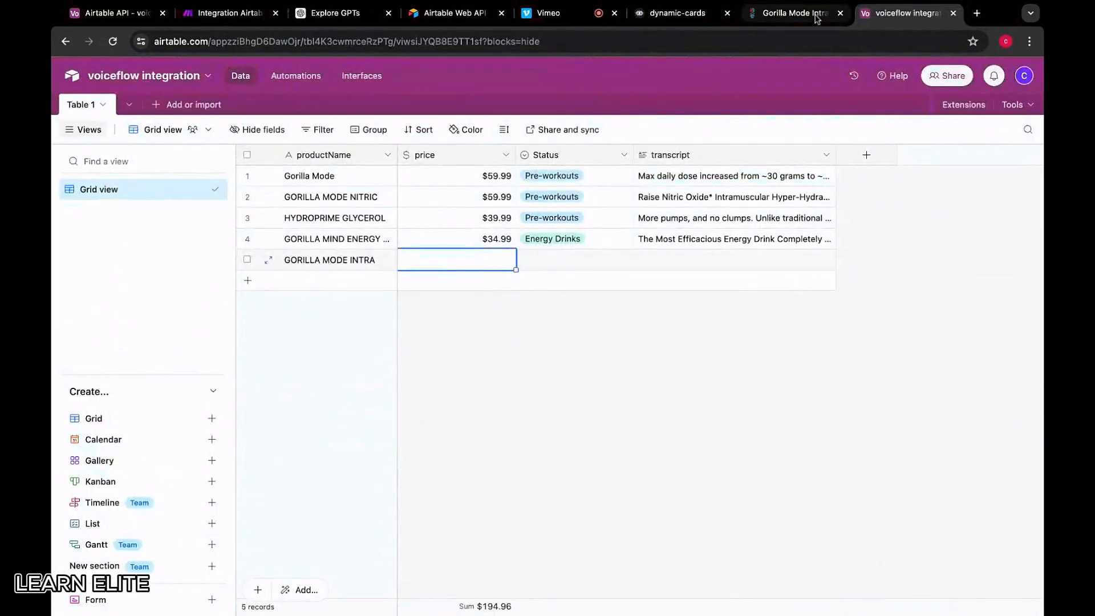
{"action": "left_click", "coordinate": [795, 13]}
{"action": "scroll", "coordinate": [619, 308], "scroll_direction": "down", "scroll_amount": 1}
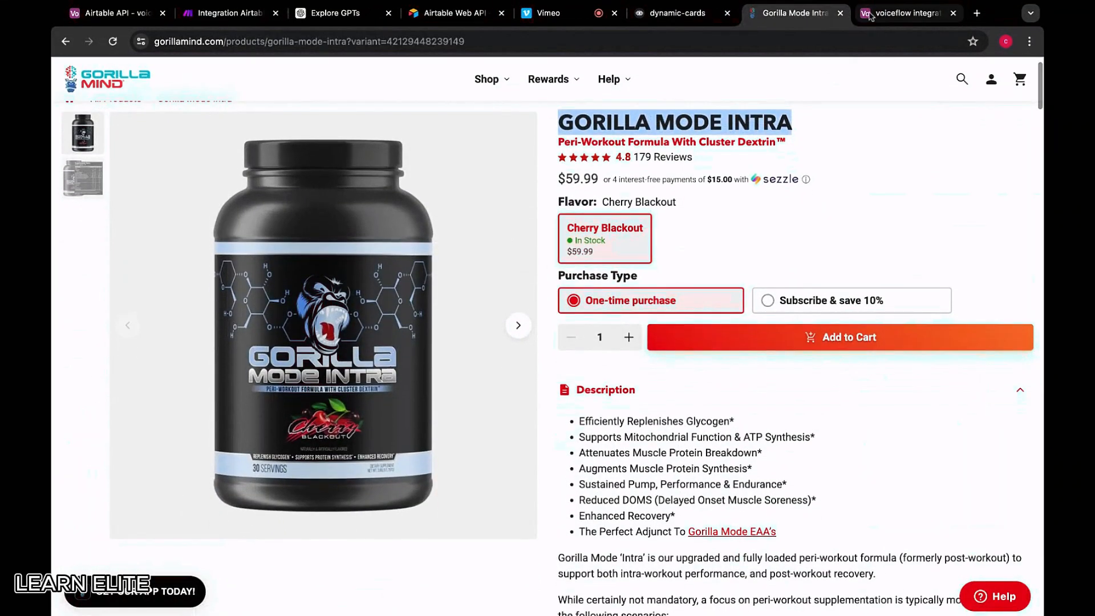
{"action": "key", "text": "ctrl+Tab"}
Give the INTRA row row 2's $59.99 price and the Intra-workouts status
{"action": "left_click", "coordinate": [467, 197]}
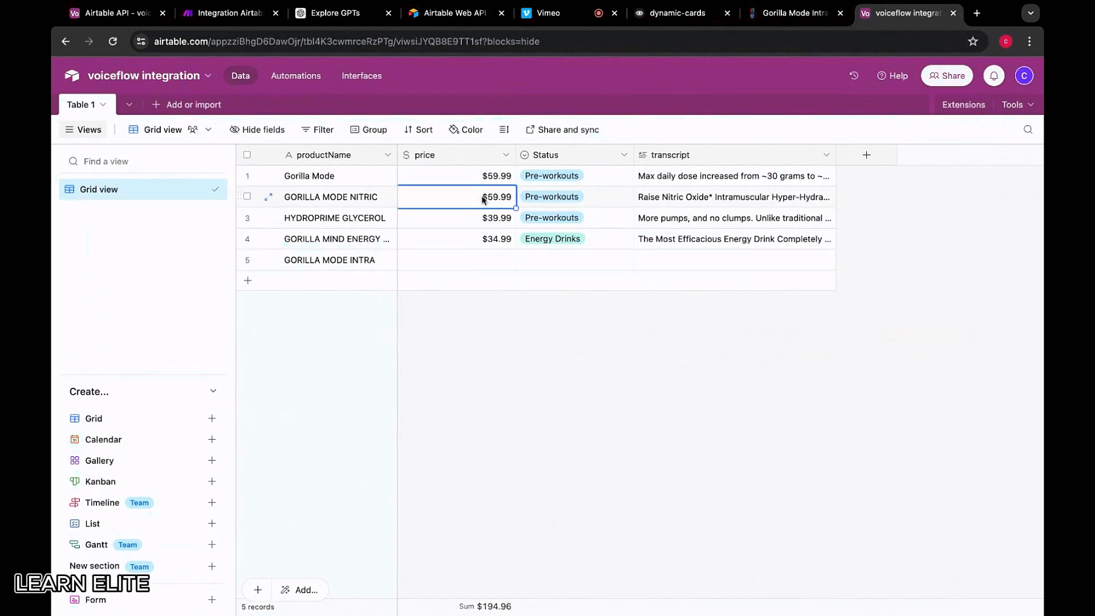
{"action": "key", "text": "ctrl+c"}
{"action": "left_click", "coordinate": [474, 254]}
{"action": "key", "text": "ctrl+v"}
{"action": "left_click", "coordinate": [543, 260]}
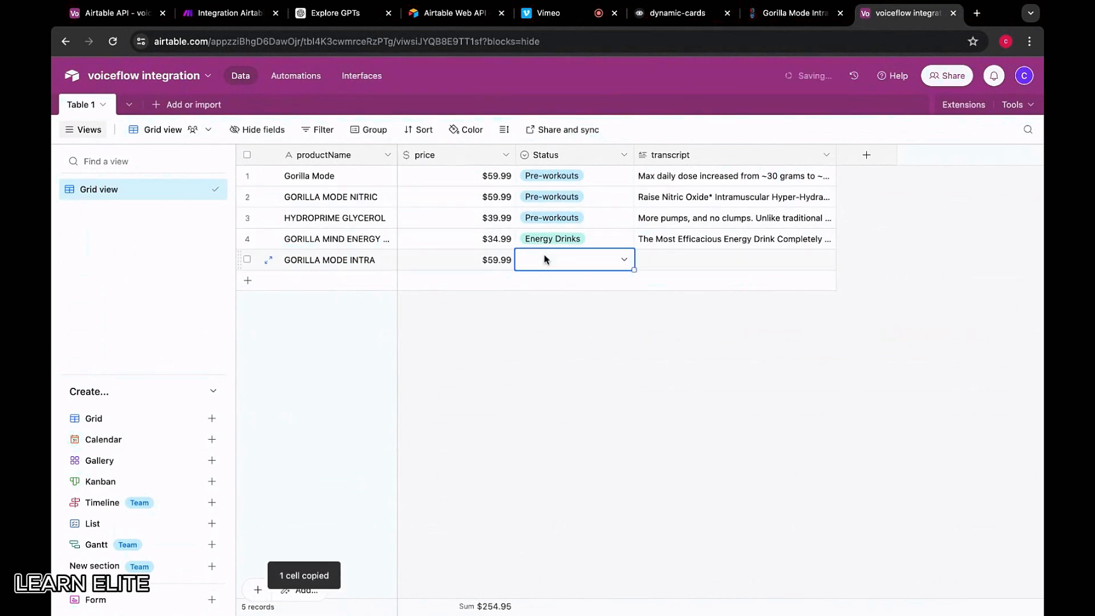
{"action": "left_click", "coordinate": [597, 262]}
{"action": "scroll", "coordinate": [559, 375], "scroll_direction": "down", "scroll_amount": 3}
{"action": "left_click", "coordinate": [550, 374]}
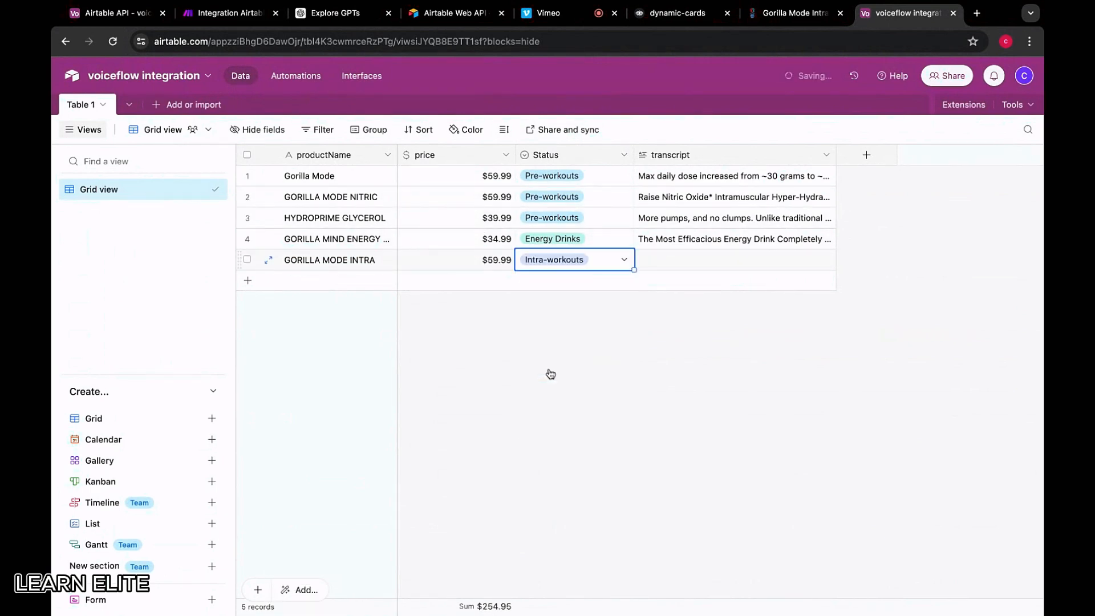
Select the Gorilla Mode Intra description text through the L-Ornithine section
{"action": "left_click", "coordinate": [727, 261]}
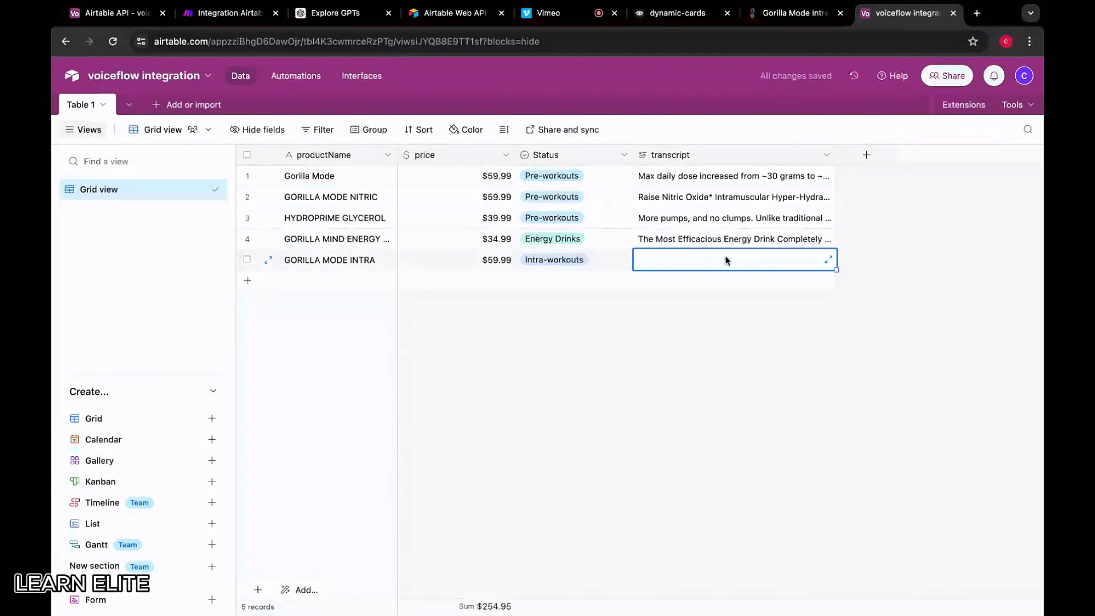
{"action": "left_click", "coordinate": [796, 12]}
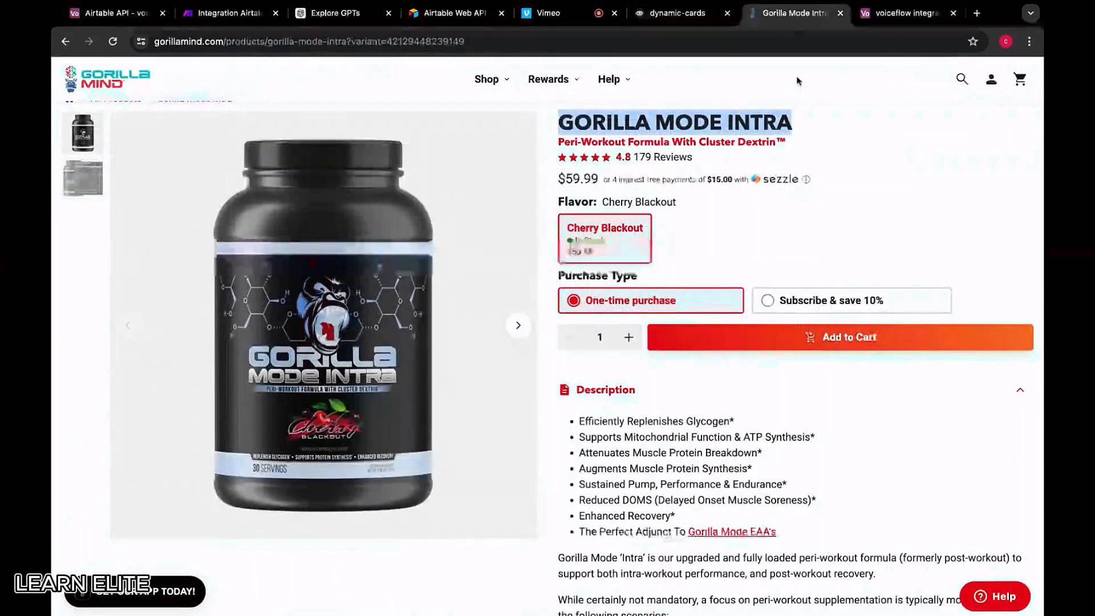
{"action": "scroll", "coordinate": [744, 490], "scroll_direction": "down", "scroll_amount": 3}
{"action": "left_click_drag", "start_coordinate": [577, 227], "coordinate": [669, 373]}
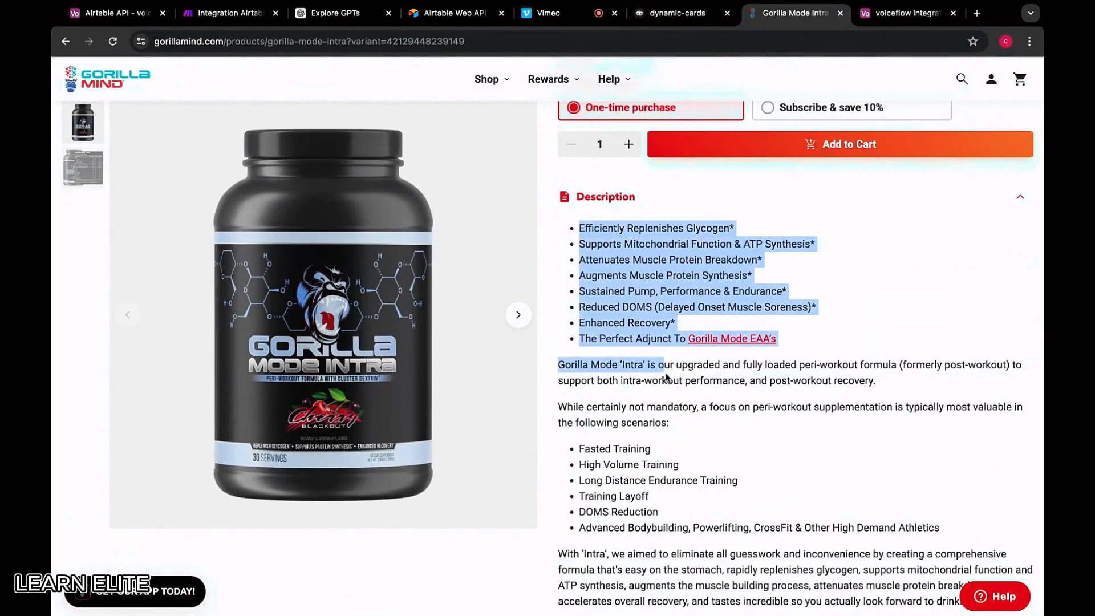
{"action": "scroll", "coordinate": [666, 376], "scroll_direction": "down", "scroll_amount": 7}
{"action": "scroll", "coordinate": [666, 376], "scroll_direction": "down", "scroll_amount": 15}
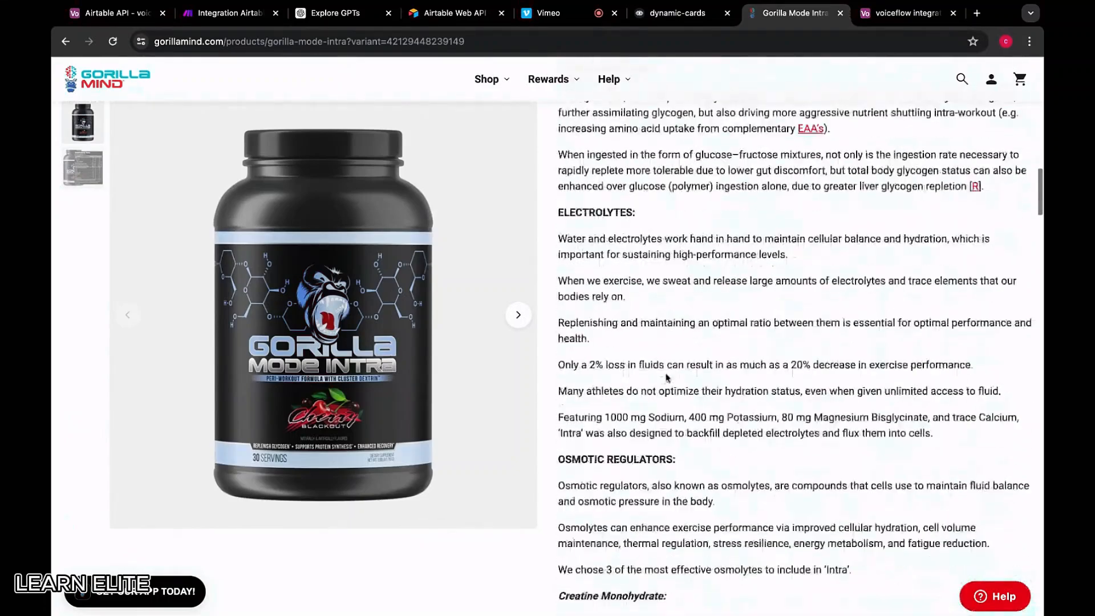
{"action": "scroll", "coordinate": [699, 394], "scroll_direction": "down", "scroll_amount": 15}
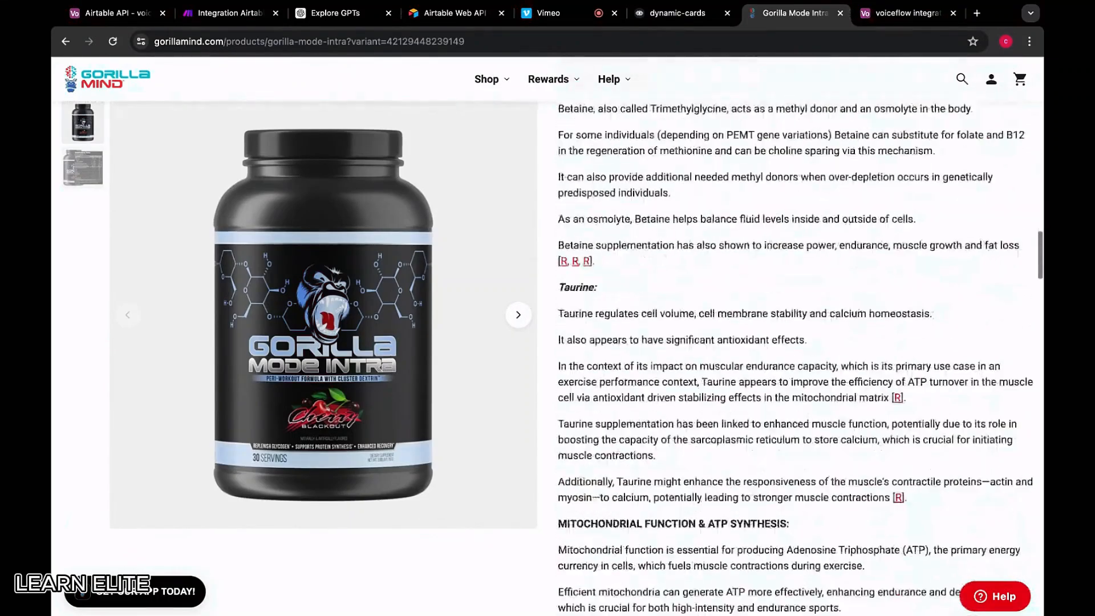
{"action": "scroll", "coordinate": [877, 418], "scroll_direction": "down", "scroll_amount": 10}
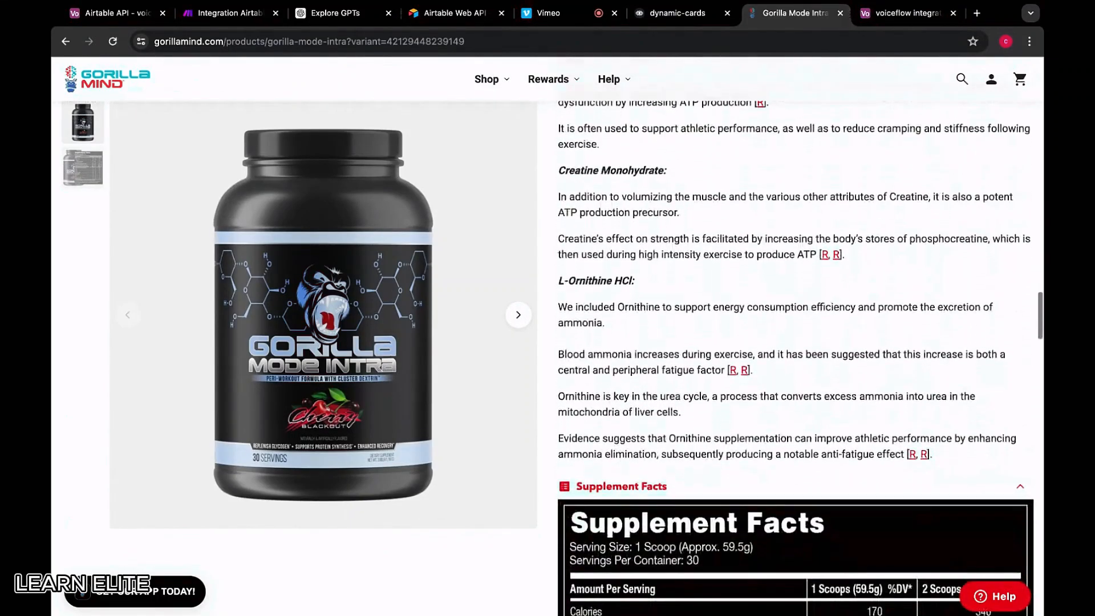
{"action": "left_click_drag", "start_coordinate": [933, 450], "coordinate": [770, 98]}
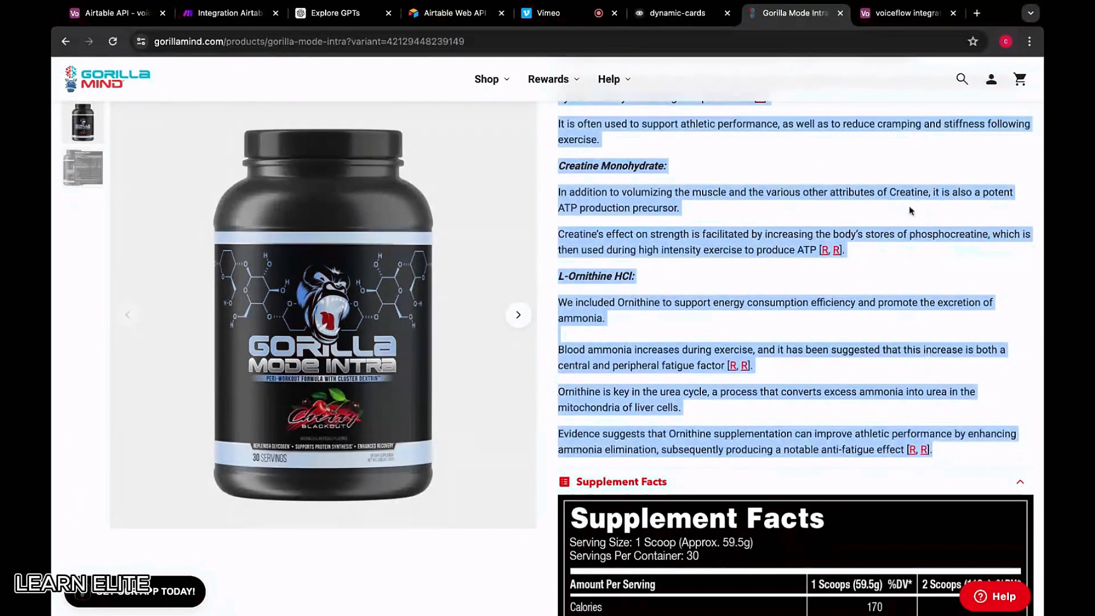
Paste the description into the INTRA row's transcript, then go back to the intra-workout product list
{"action": "left_click", "coordinate": [706, 22]}
{"action": "left_click", "coordinate": [876, 19]}
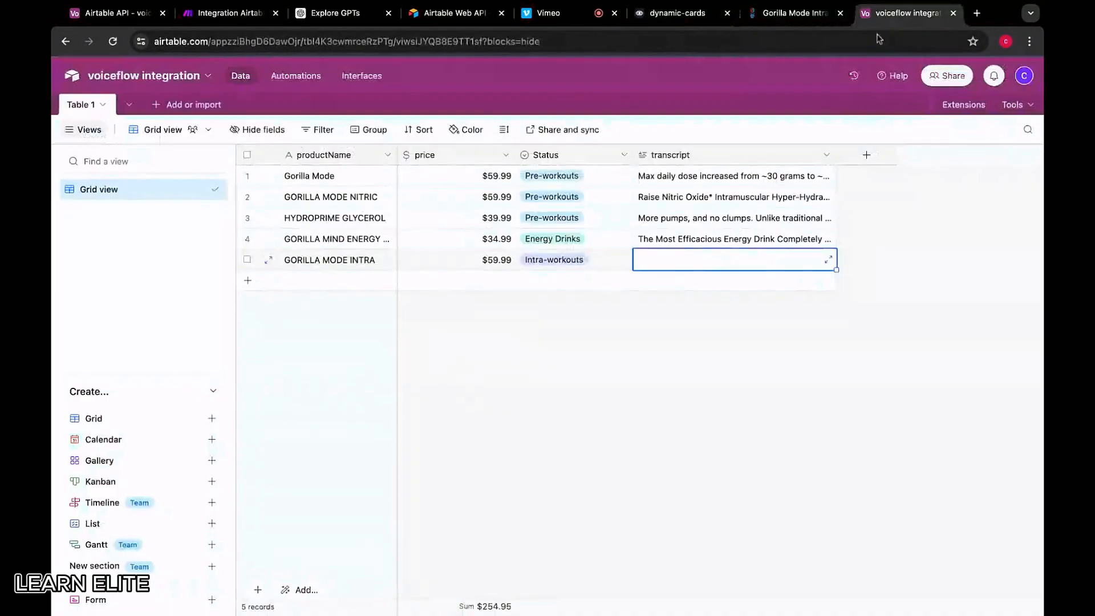
{"action": "double_click", "coordinate": [674, 265]}
{"action": "key", "text": "ctrl+v"}
{"action": "left_click", "coordinate": [673, 444]}
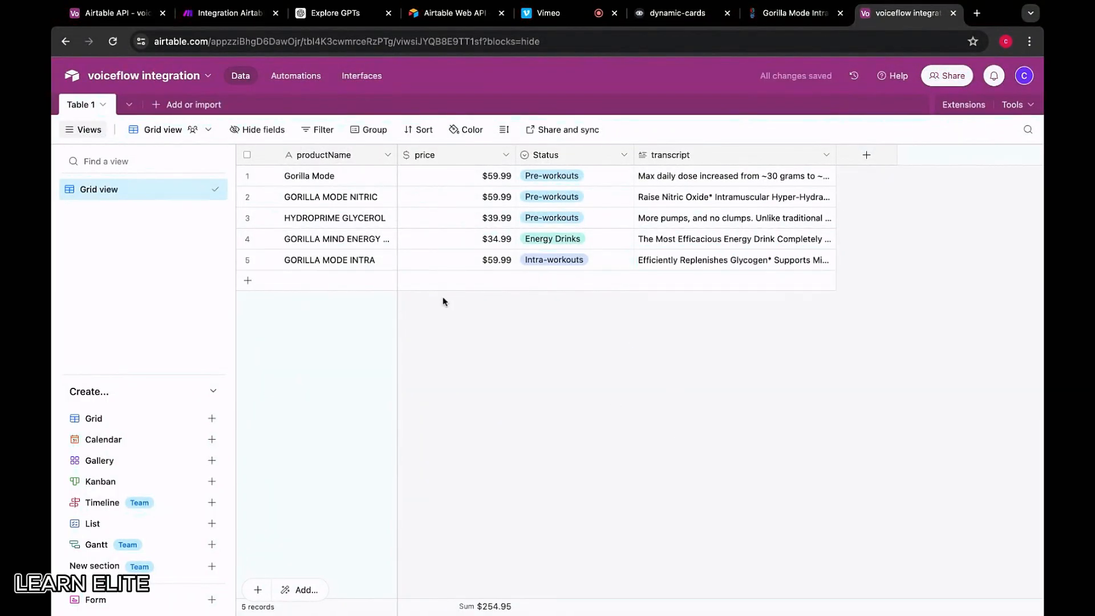
{"action": "left_click", "coordinate": [776, 15]}
{"action": "scroll", "coordinate": [653, 222], "scroll_direction": "up", "scroll_amount": 15}
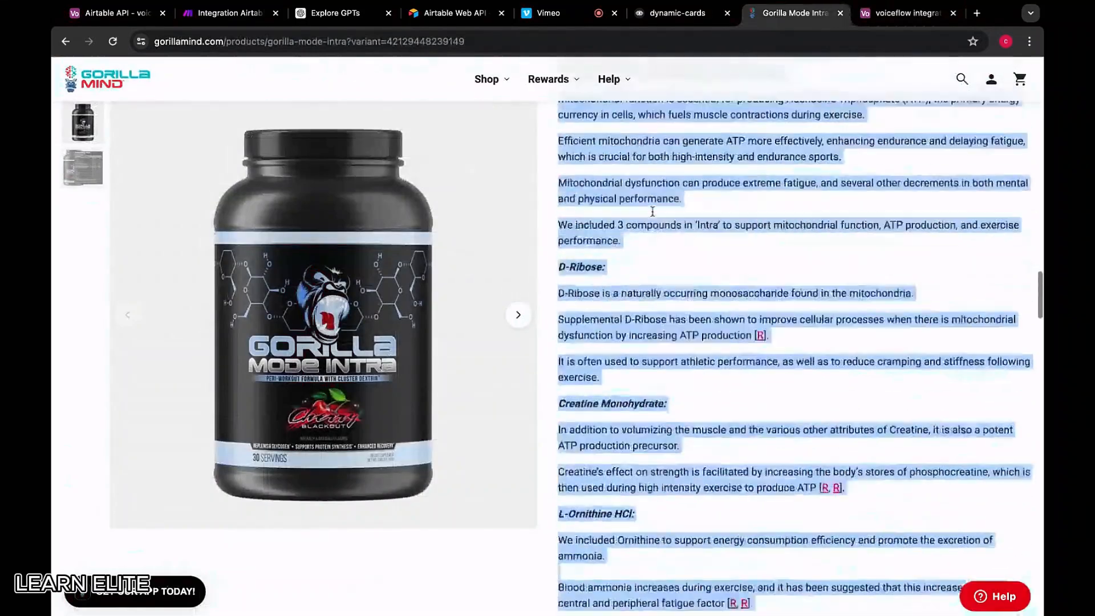
{"action": "scroll", "coordinate": [653, 222], "scroll_direction": "up", "scroll_amount": 15}
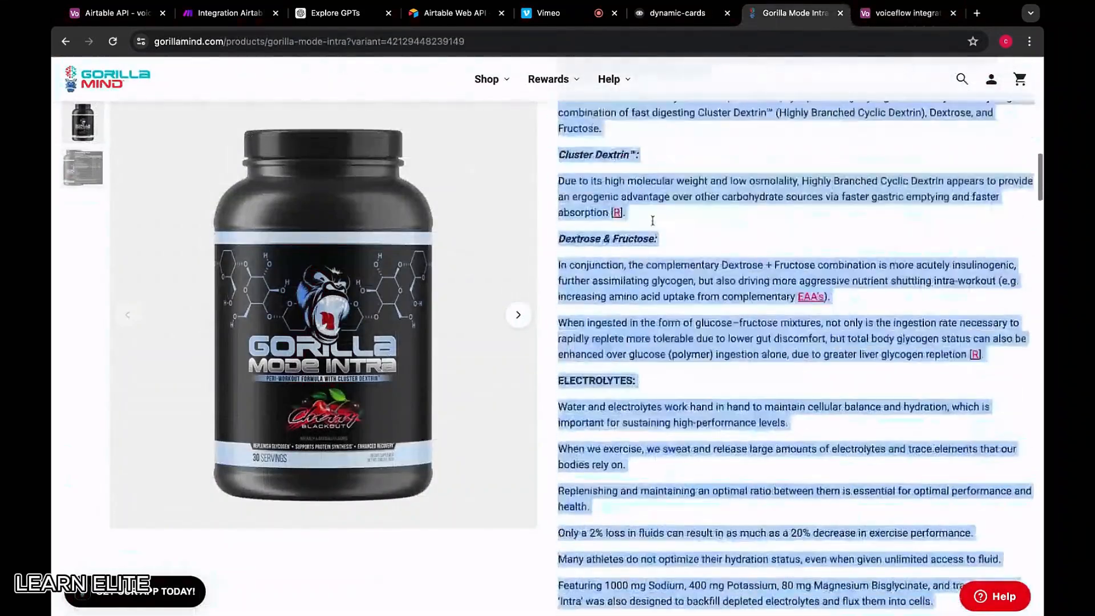
{"action": "scroll", "coordinate": [356, 174], "scroll_direction": "up", "scroll_amount": 3}
{"action": "key", "text": "alt+Left"}
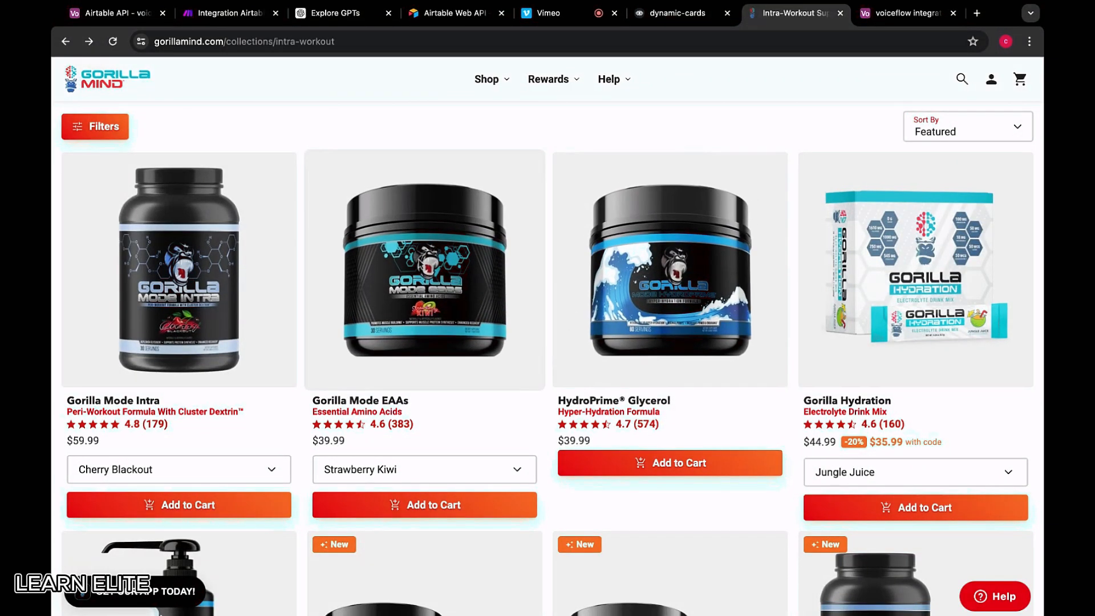
Open the Gorilla Mode EAAs product page and select its description text
{"action": "left_click", "coordinate": [448, 322]}
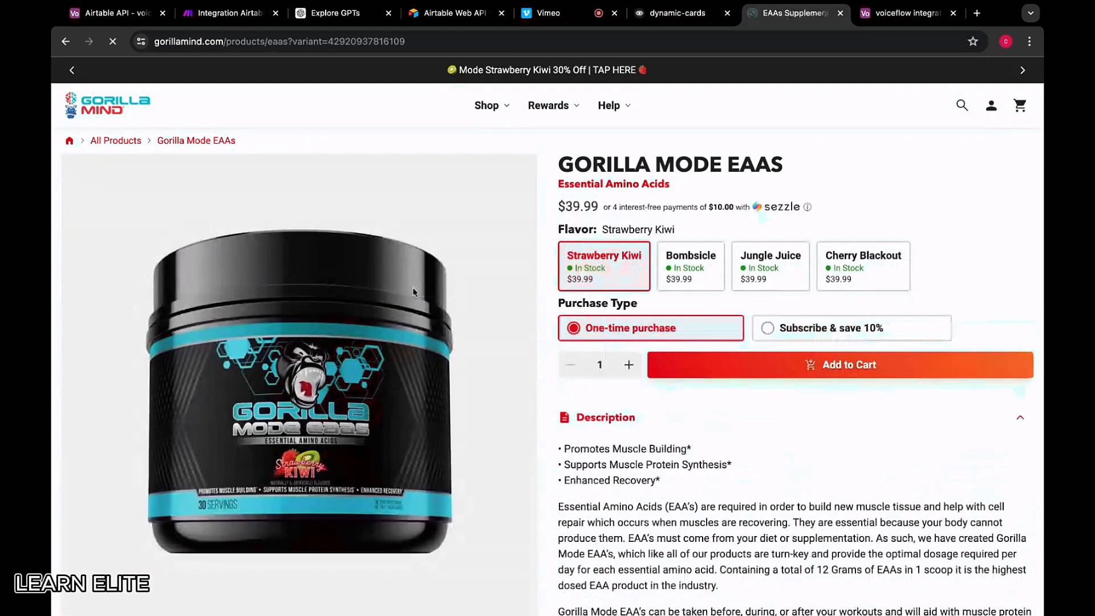
{"action": "scroll", "coordinate": [625, 466], "scroll_direction": "down", "scroll_amount": 4}
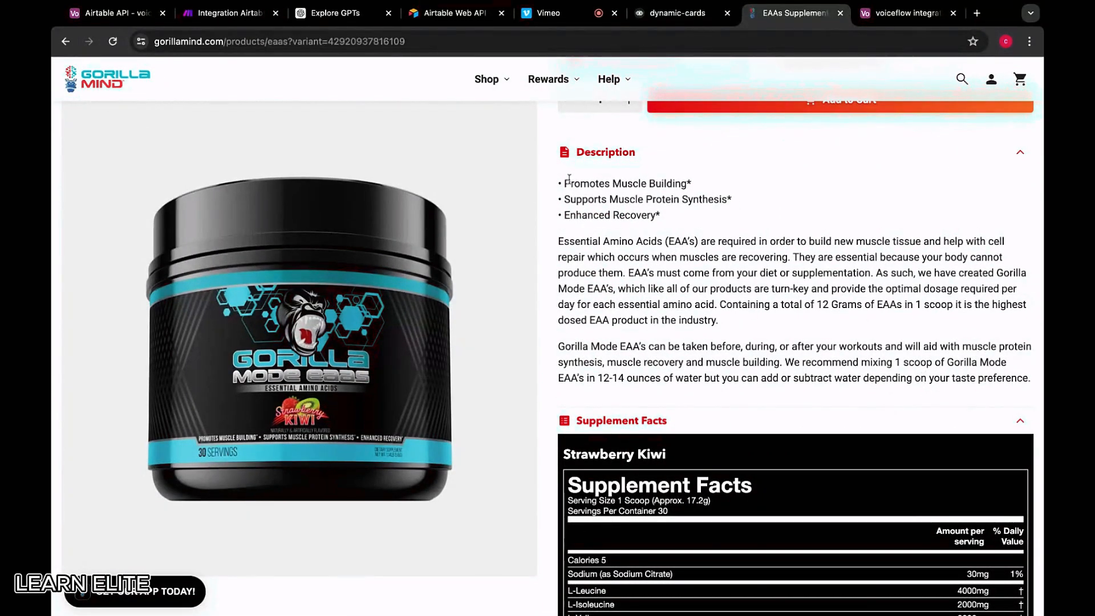
{"action": "left_click_drag", "start_coordinate": [564, 184], "coordinate": [1028, 377]}
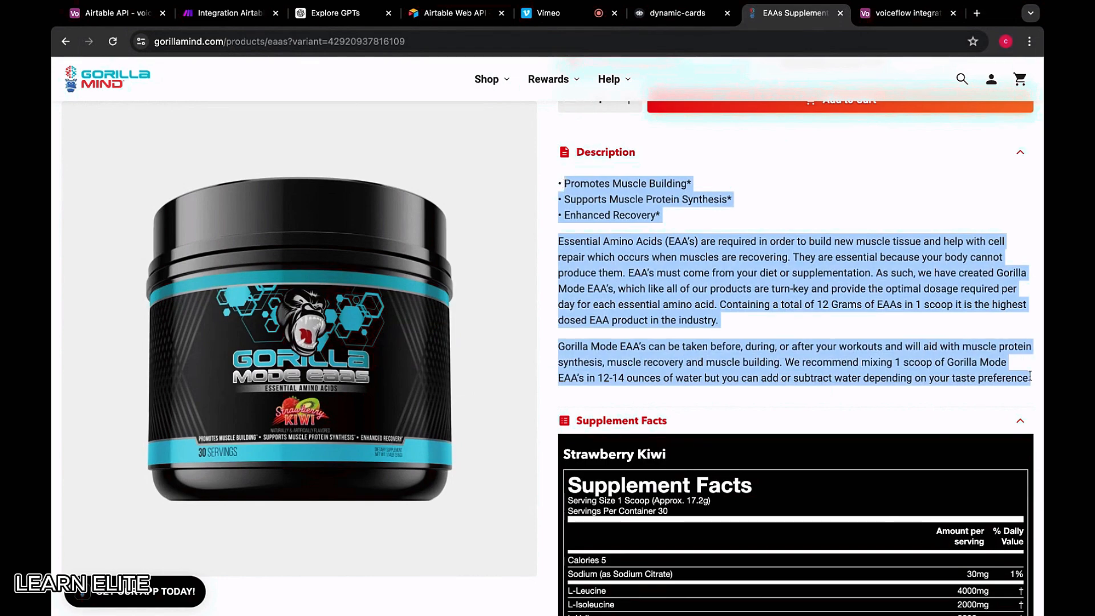
{"action": "scroll", "coordinate": [664, 154], "scroll_direction": "up", "scroll_amount": 5}
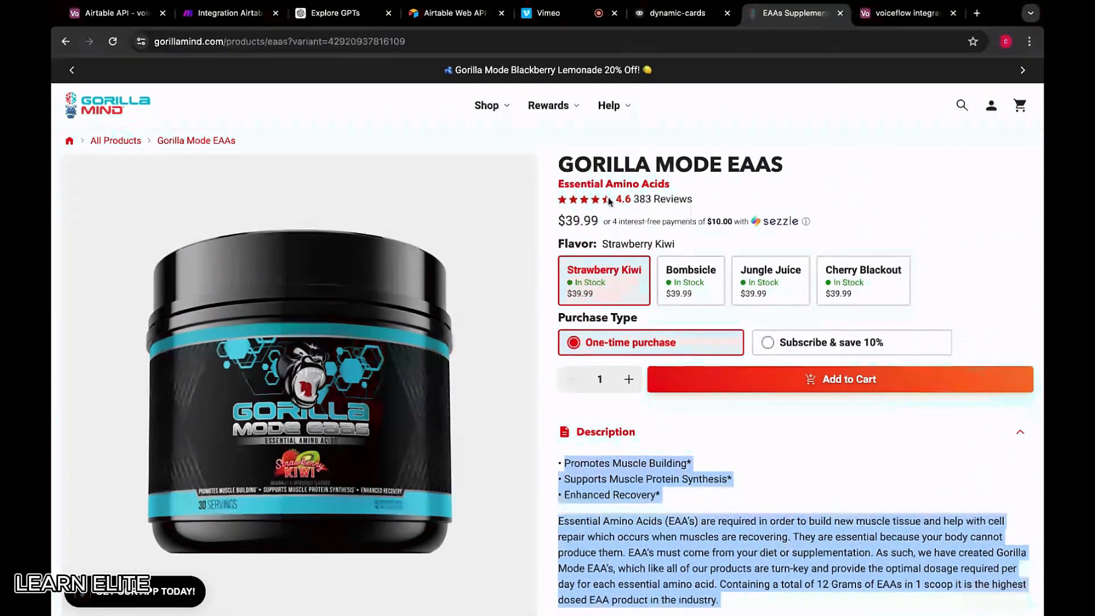
Add a new record with the EAAs description as transcript and GORILLA MODE EAAS as its name
{"action": "left_click", "coordinate": [888, 12]}
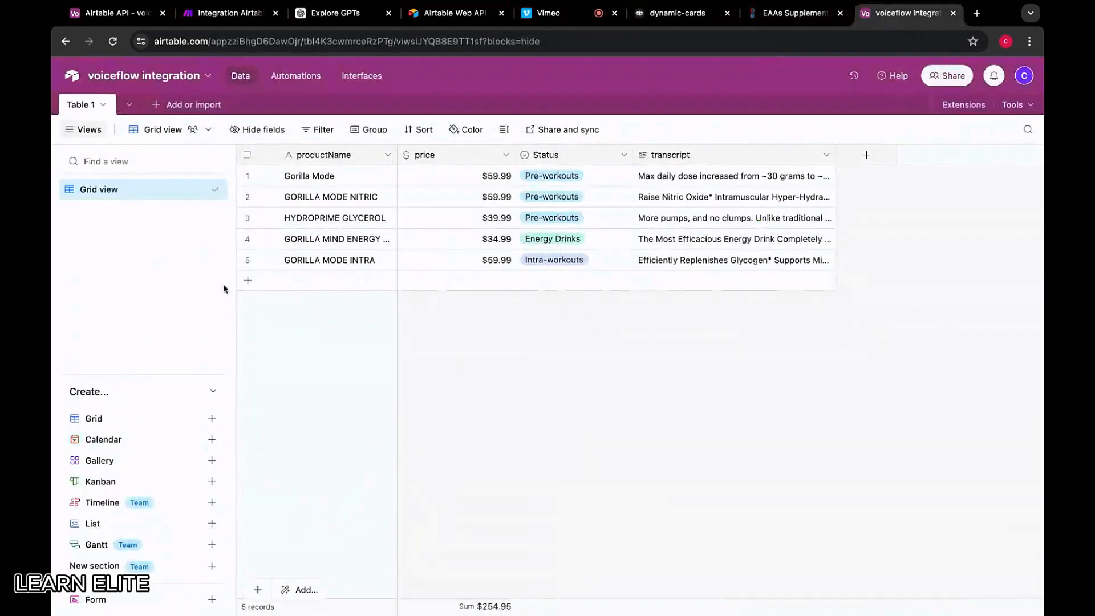
{"action": "left_click", "coordinate": [698, 286]}
{"action": "key", "text": "ctrl+v"}
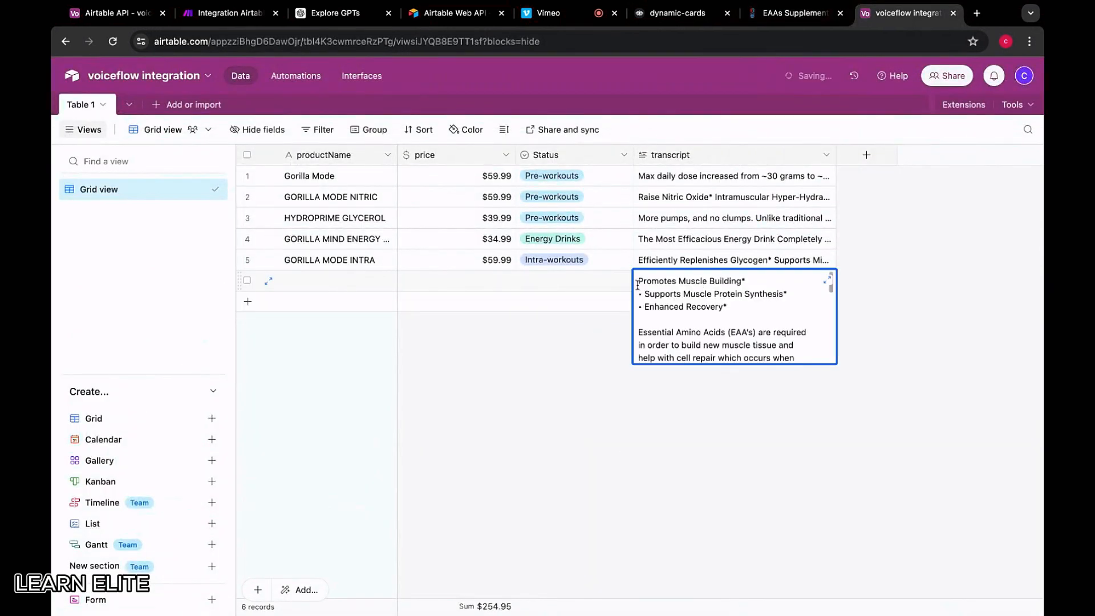
{"action": "left_click", "coordinate": [343, 285]}
{"action": "left_click", "coordinate": [344, 285]}
{"action": "type", "text": "g"}
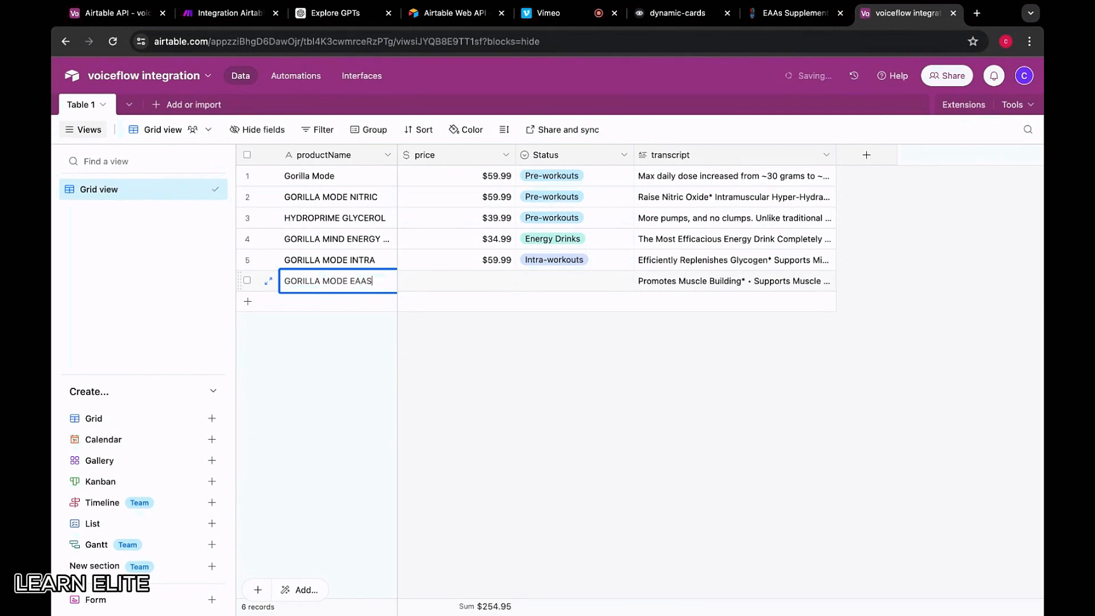
Price the record at $39.99 and copy row 5's Intra-workouts status into its Status
{"action": "left_click", "coordinate": [440, 279]}
{"action": "type", "text": "39.99"}
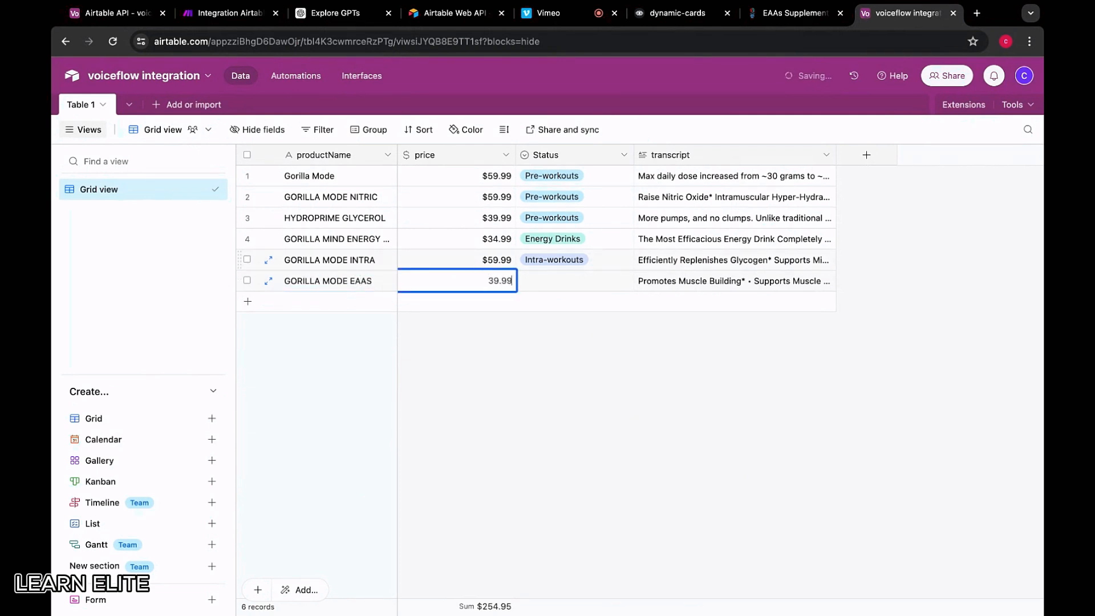
{"action": "left_click", "coordinate": [567, 280]}
{"action": "left_click", "coordinate": [567, 280]}
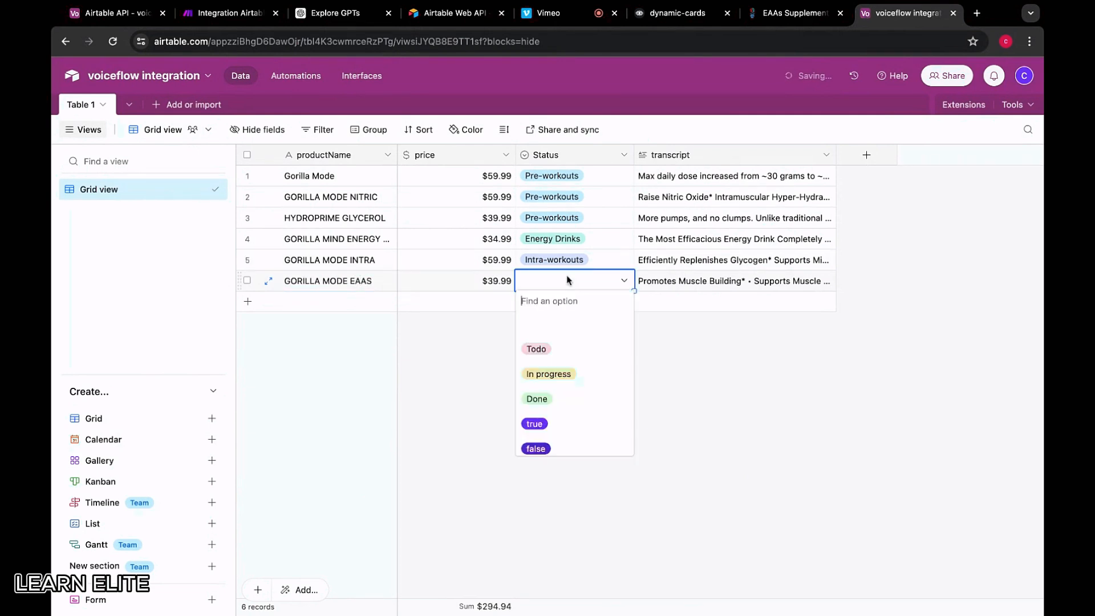
{"action": "left_click", "coordinate": [590, 261]}
{"action": "key", "text": "ctrl+c"}
{"action": "left_click", "coordinate": [587, 283]}
{"action": "key", "text": "ctrl+v"}
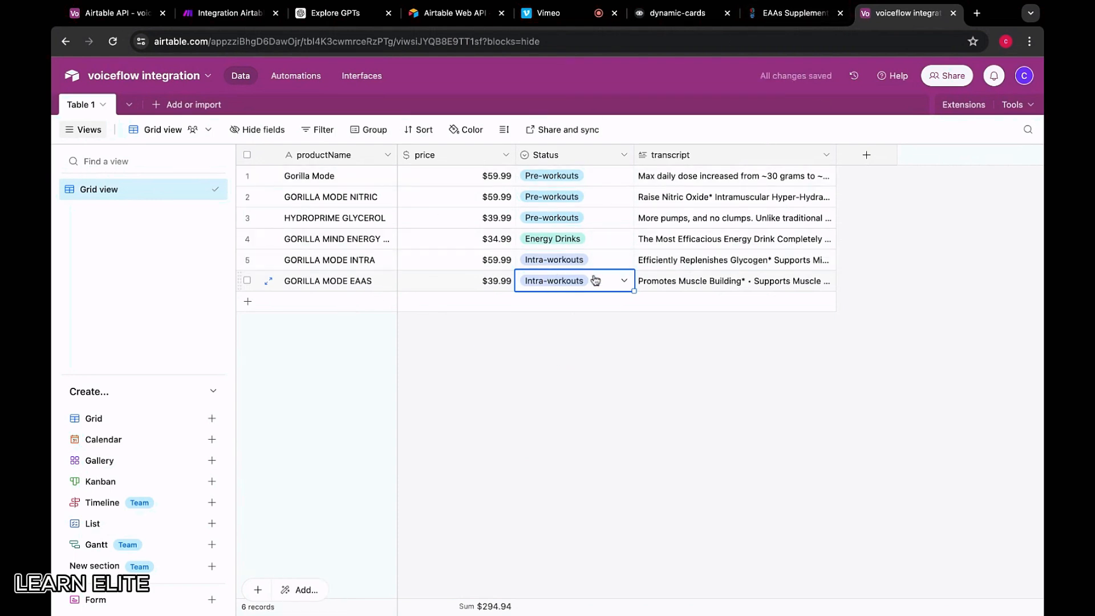
{"action": "left_click", "coordinate": [793, 13]}
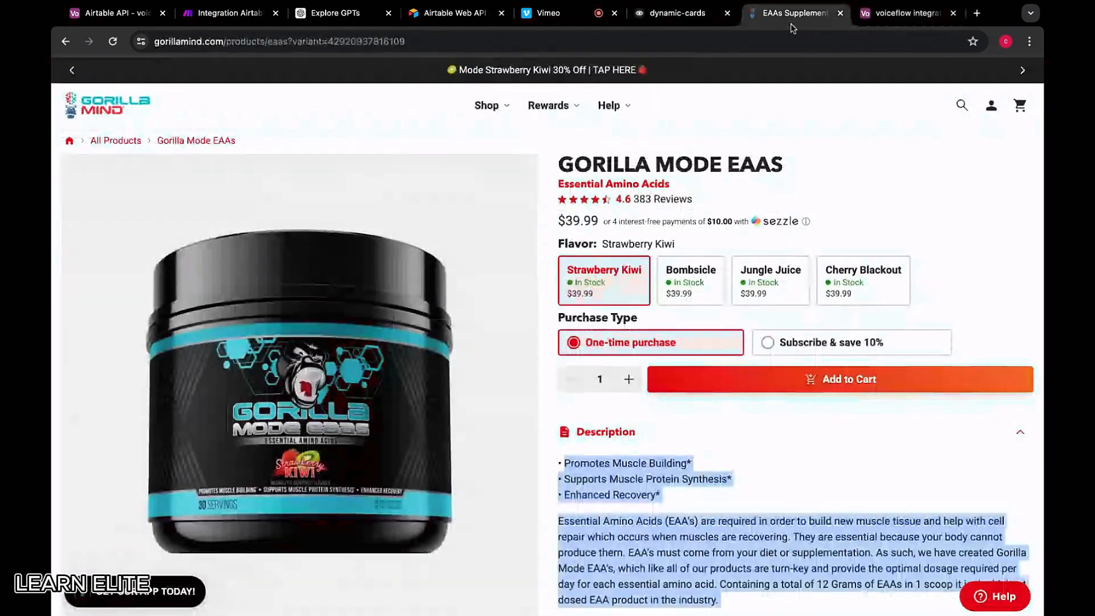
Browse the Intra-Workout collection and open the Gorilla Hydration product page
{"action": "mouse_move", "coordinate": [639, 122]}
{"action": "left_click", "coordinate": [72, 69]}
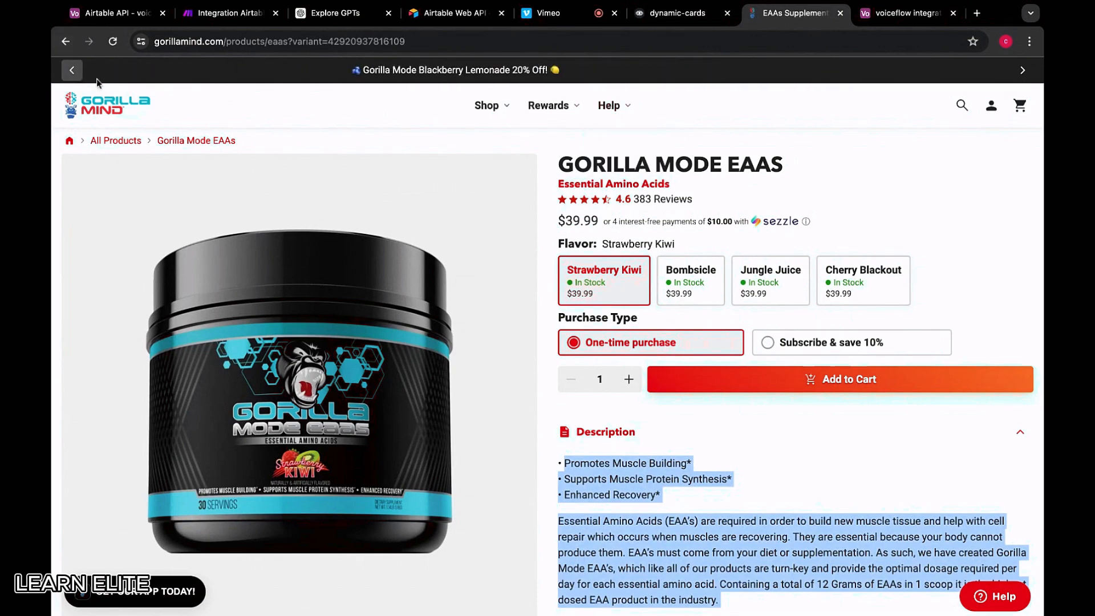
{"action": "left_click", "coordinate": [65, 42]}
{"action": "scroll", "coordinate": [570, 320], "scroll_direction": "down", "scroll_amount": 5}
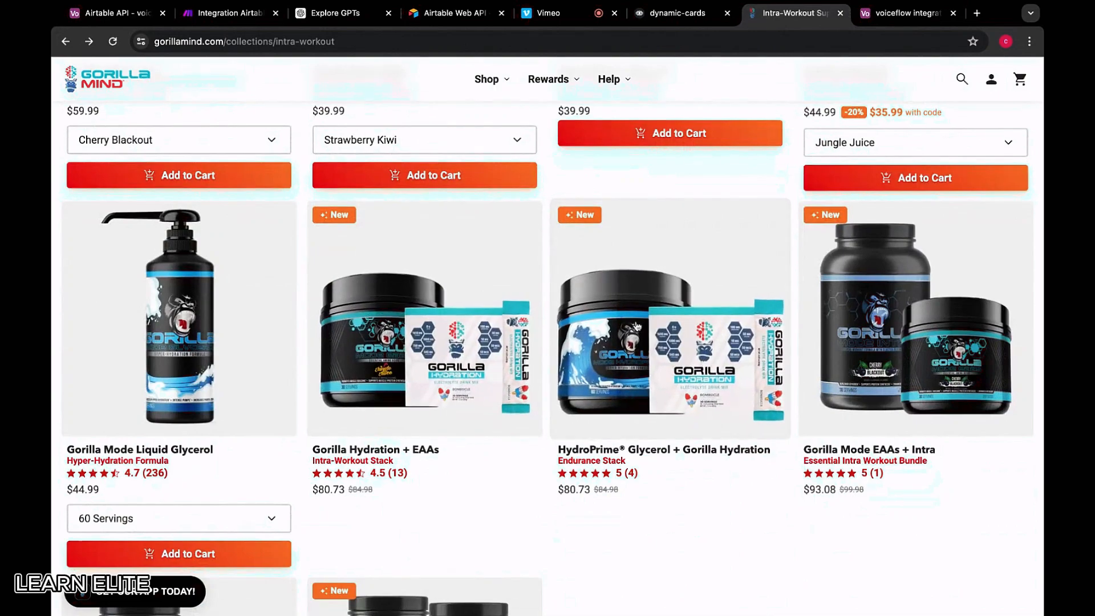
{"action": "scroll", "coordinate": [716, 313], "scroll_direction": "down", "scroll_amount": 5}
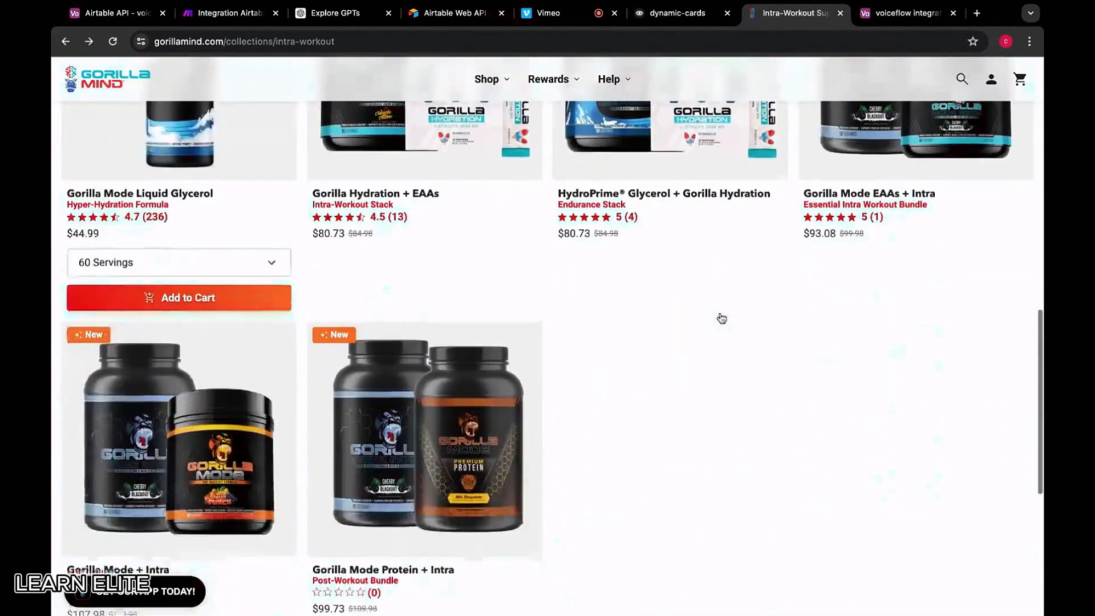
{"action": "scroll", "coordinate": [216, 425], "scroll_direction": "up", "scroll_amount": 10}
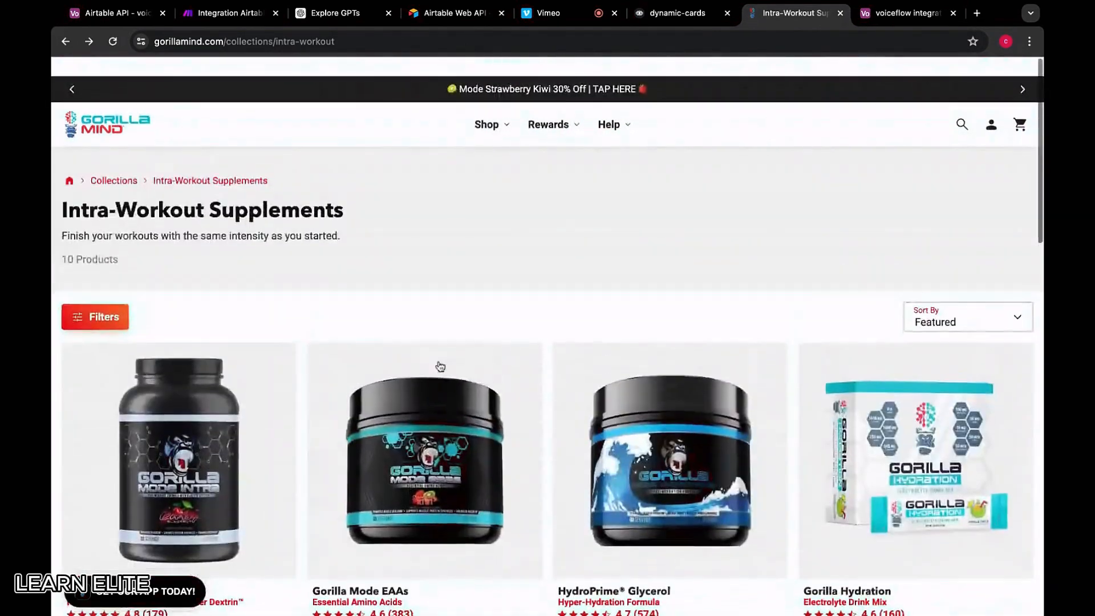
{"action": "scroll", "coordinate": [893, 446], "scroll_direction": "down", "scroll_amount": 4}
{"action": "scroll", "coordinate": [892, 446], "scroll_direction": "down", "scroll_amount": 1}
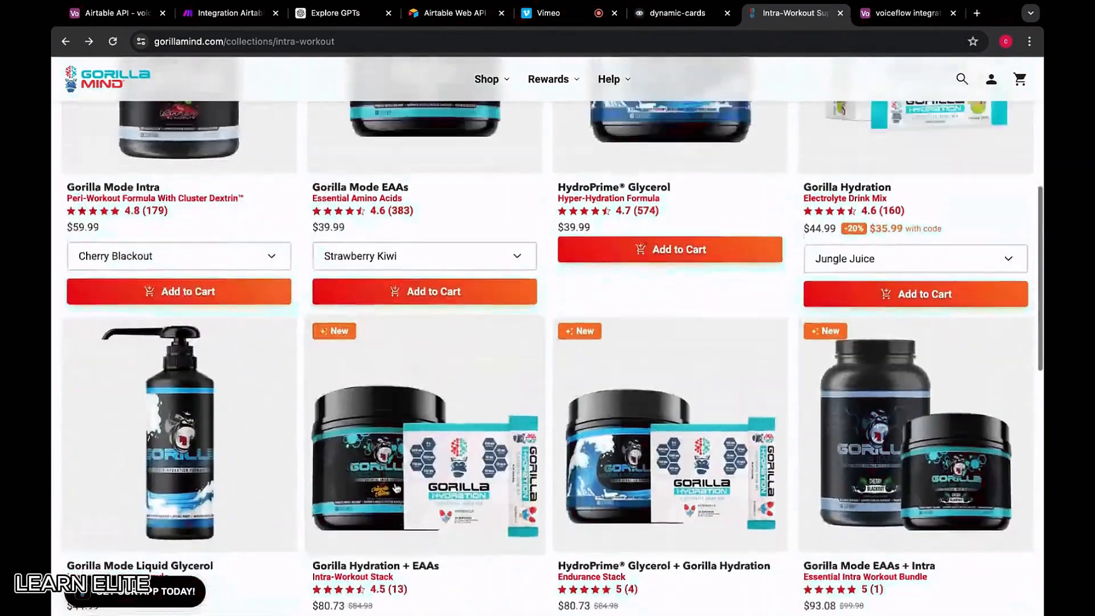
{"action": "scroll", "coordinate": [394, 487], "scroll_direction": "up", "scroll_amount": 2}
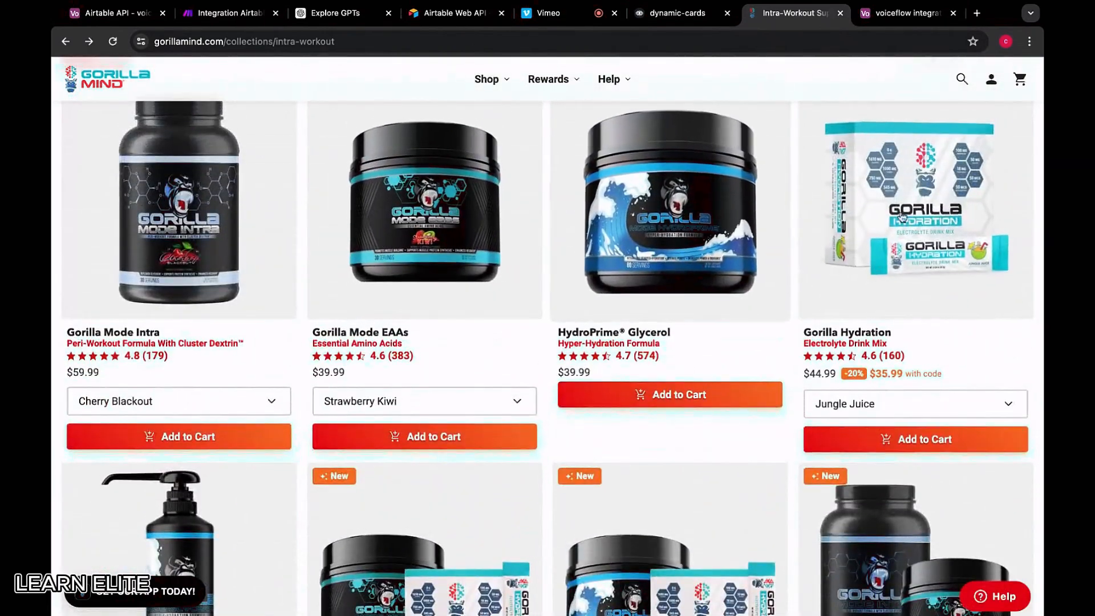
{"action": "scroll", "coordinate": [408, 330], "scroll_direction": "down", "scroll_amount": 4}
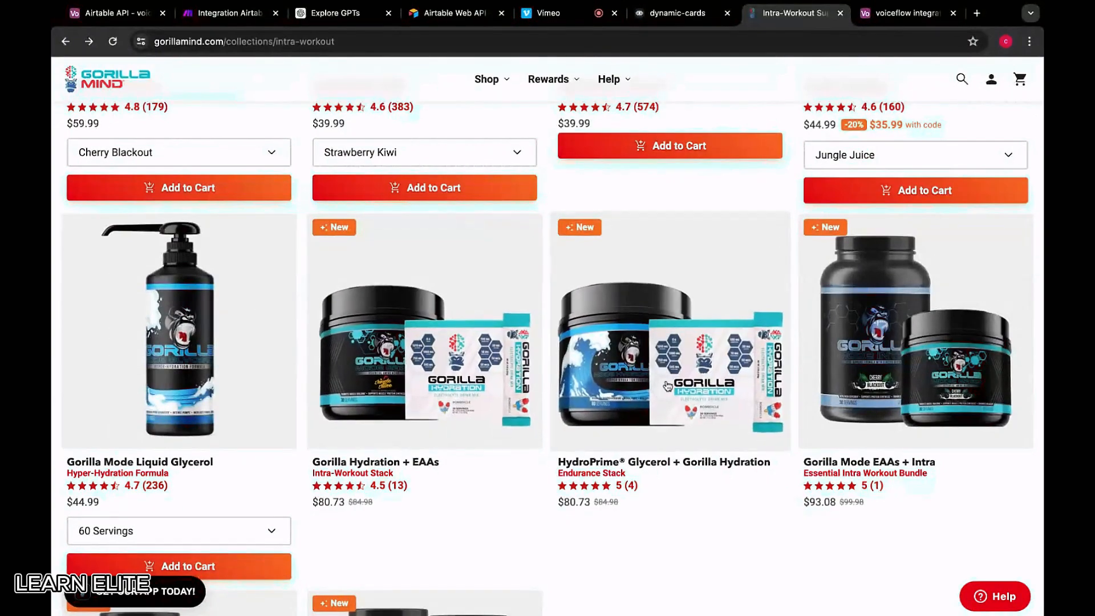
{"action": "scroll", "coordinate": [430, 370], "scroll_direction": "down", "scroll_amount": 1}
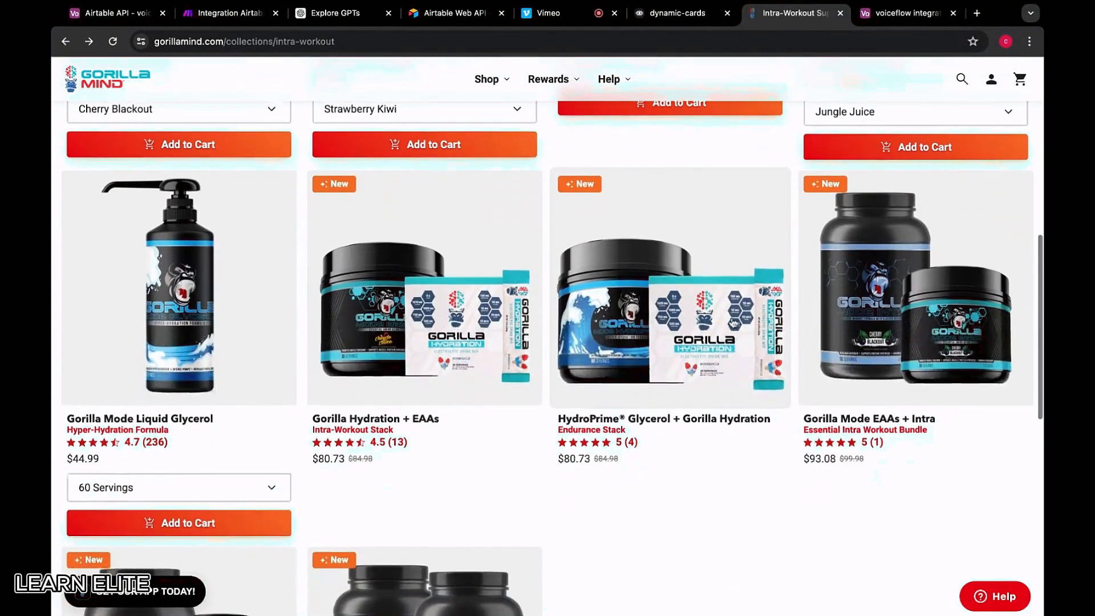
{"action": "scroll", "coordinate": [606, 374], "scroll_direction": "up", "scroll_amount": 7}
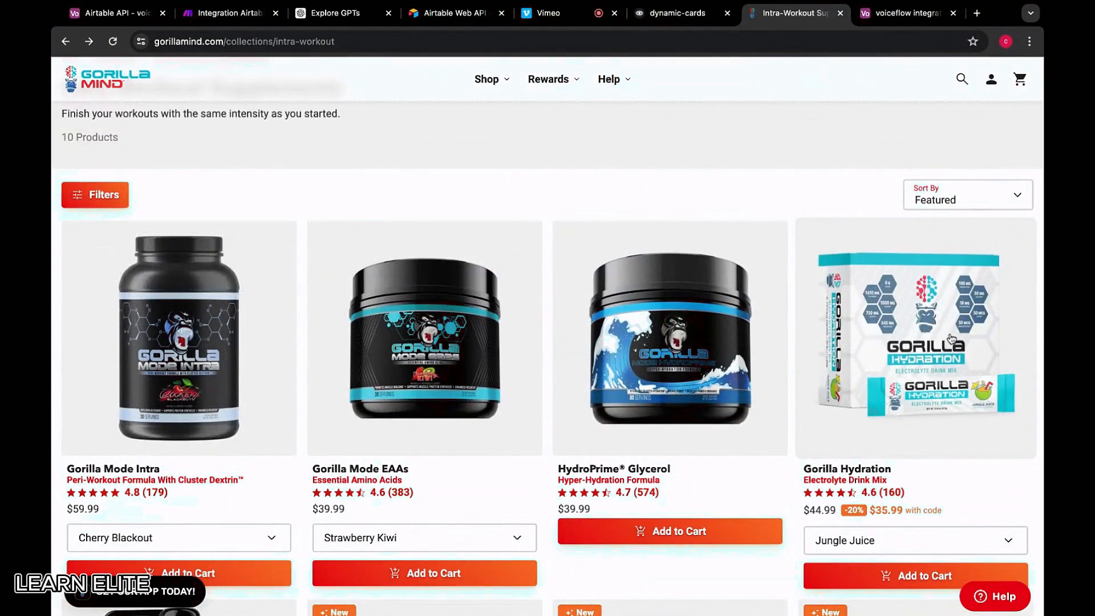
{"action": "left_click", "coordinate": [952, 341]}
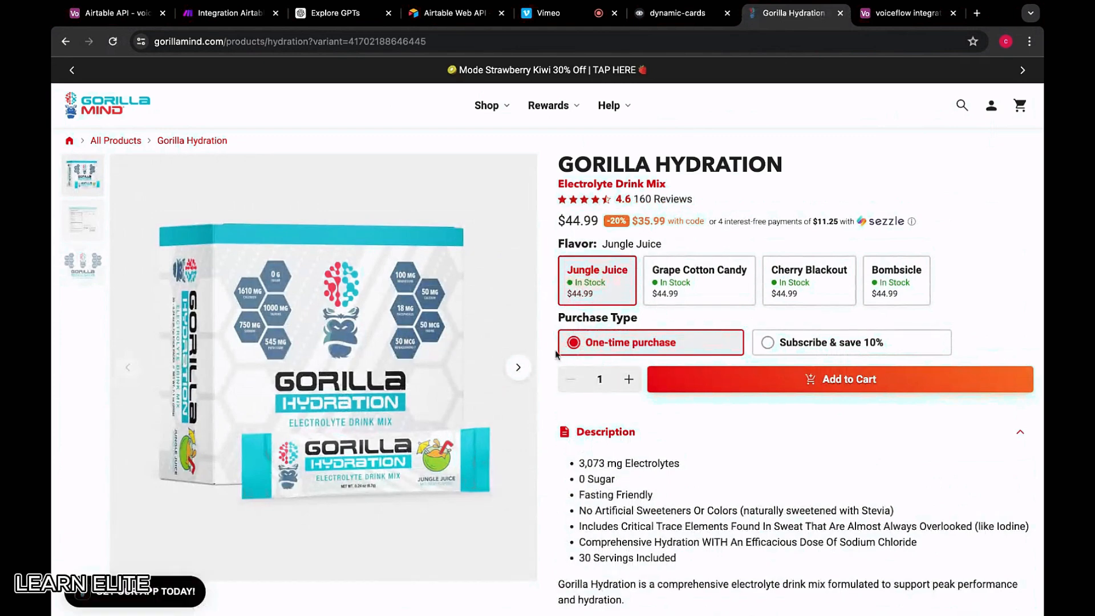
Select the Gorilla Hydration description text, then pick the new Airtable row's transcript cell
{"action": "left_click_drag", "start_coordinate": [796, 169], "coordinate": [556, 166]}
{"action": "scroll", "coordinate": [610, 464], "scroll_direction": "down", "scroll_amount": 3}
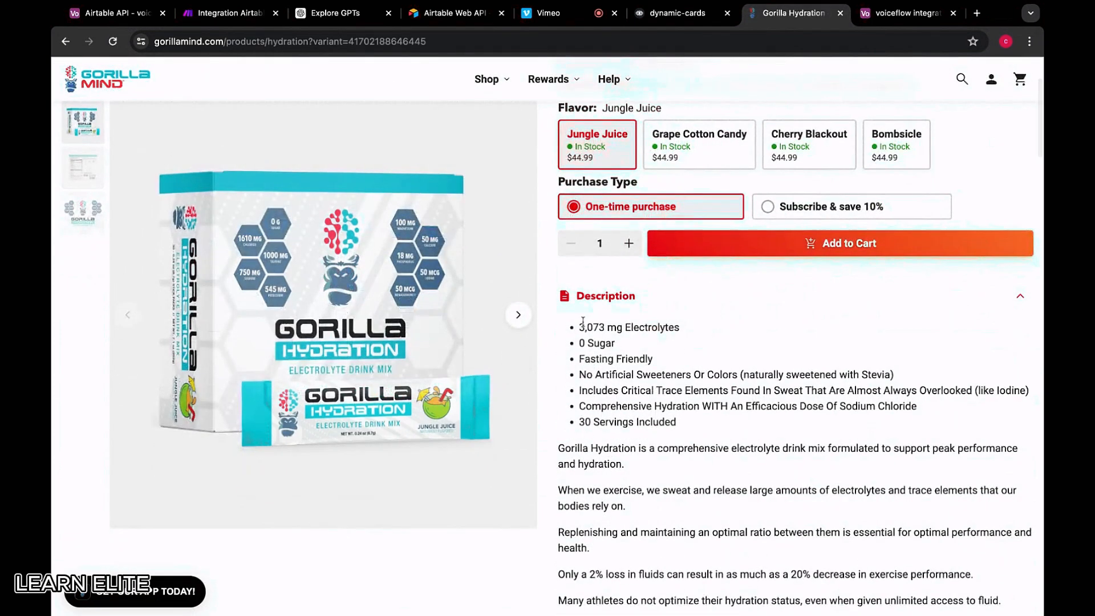
{"action": "left_click_drag", "start_coordinate": [580, 324], "coordinate": [597, 359]}
{"action": "scroll", "coordinate": [678, 422], "scroll_direction": "down", "scroll_amount": 6}
{"action": "left_click_drag", "start_coordinate": [580, 321], "coordinate": [851, 399]}
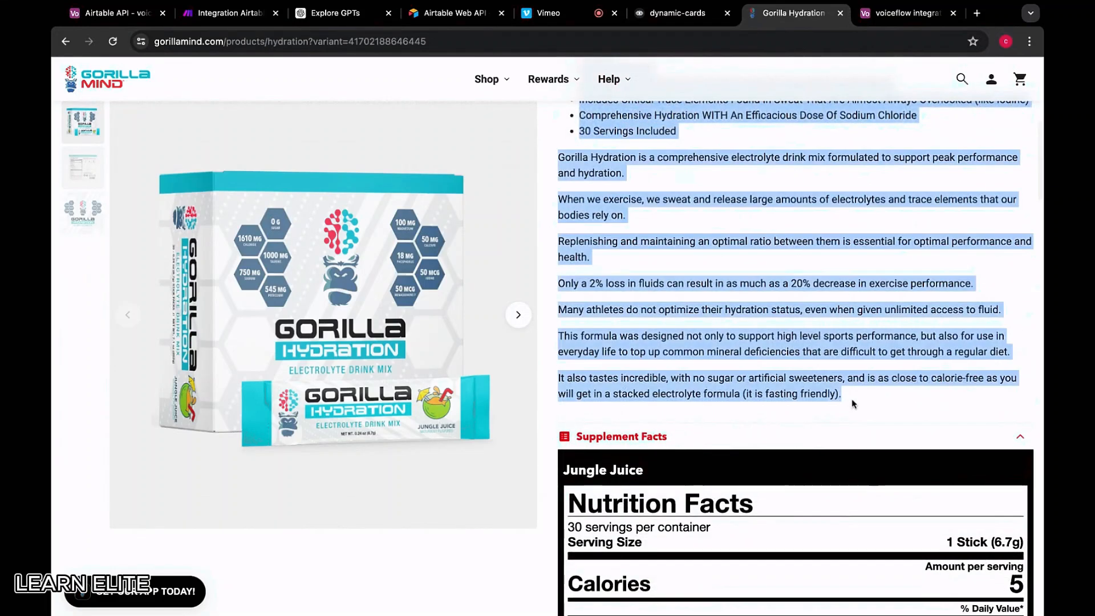
{"action": "left_click", "coordinate": [901, 13]}
{"action": "left_click", "coordinate": [673, 302]}
Paste the description into the new row's transcript and name it GORILLA HYDRATION
{"action": "left_click", "coordinate": [673, 303]}
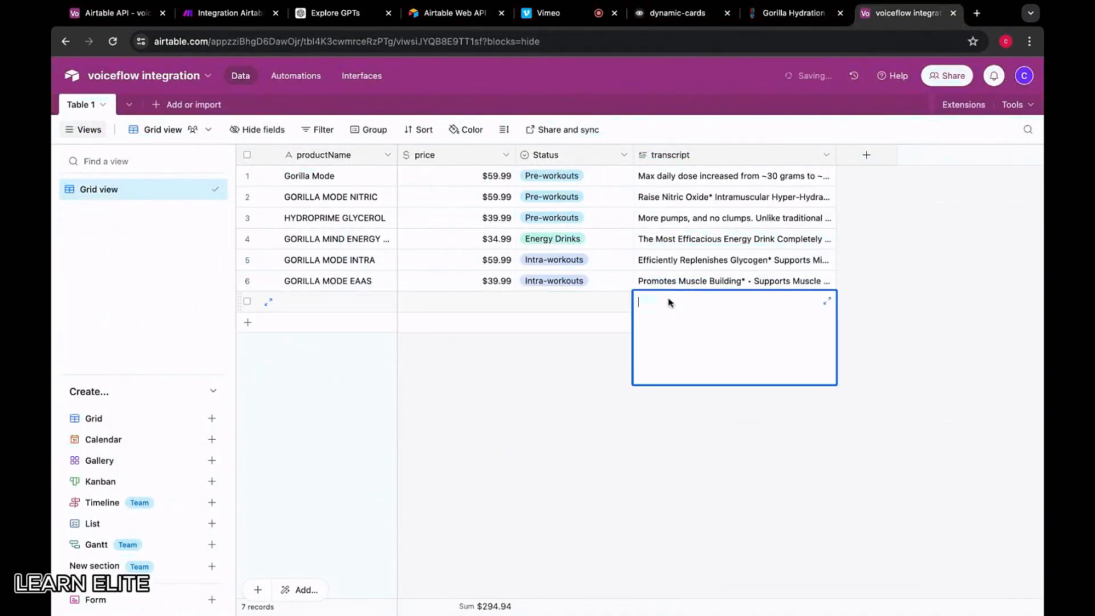
{"action": "key", "text": "ctrl+v"}
{"action": "left_click", "coordinate": [326, 305]}
{"action": "type", "text": "gori"}
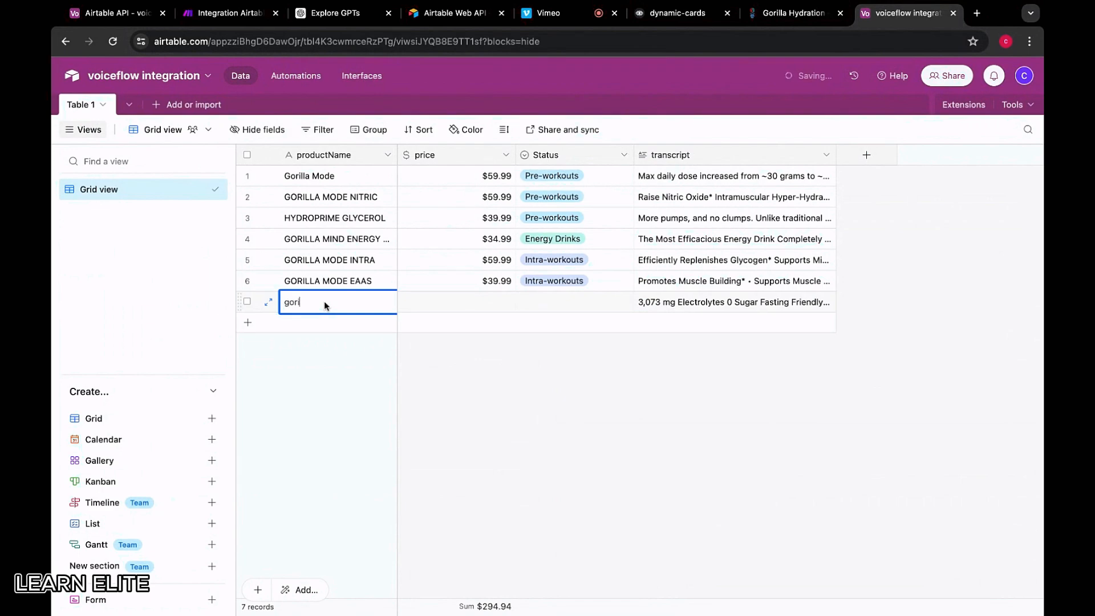
{"action": "key", "text": "BackSpace"}
{"action": "key", "text": "BackSpace"}
{"action": "key", "text": "BackSpace"}
{"action": "key", "text": "BackSpace"}
{"action": "type", "text": "GORILLA HYDRATION"}
{"action": "left_click", "coordinate": [478, 299]}
Confirm the price on the product page, enter 44.99, and open the Status options
{"action": "left_click", "coordinate": [802, 20]}
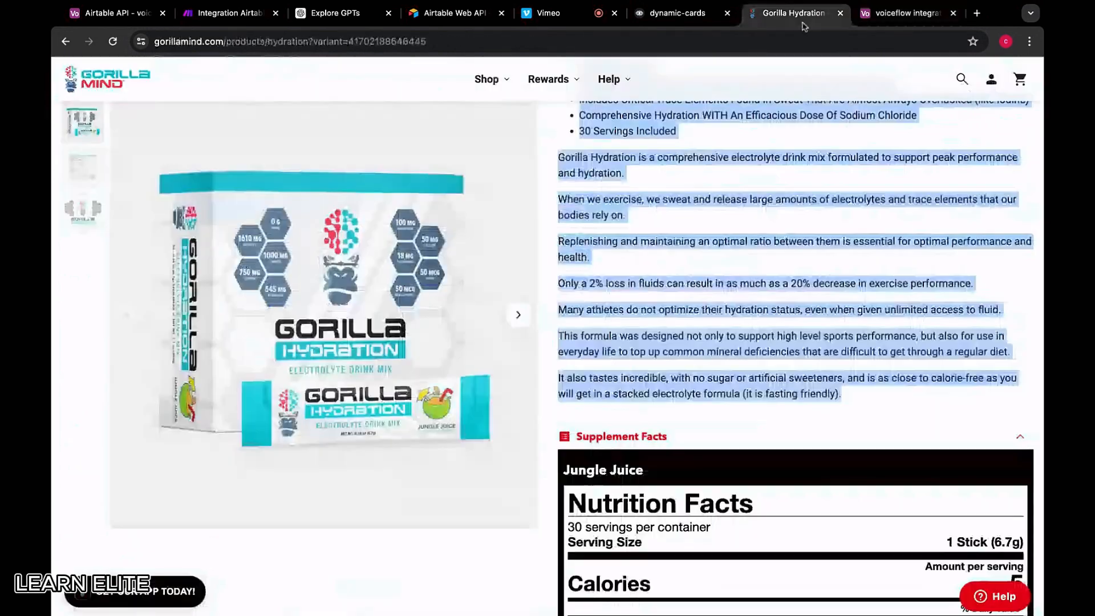
{"action": "scroll", "coordinate": [659, 288], "scroll_direction": "up", "scroll_amount": 7}
{"action": "left_click", "coordinate": [702, 204]}
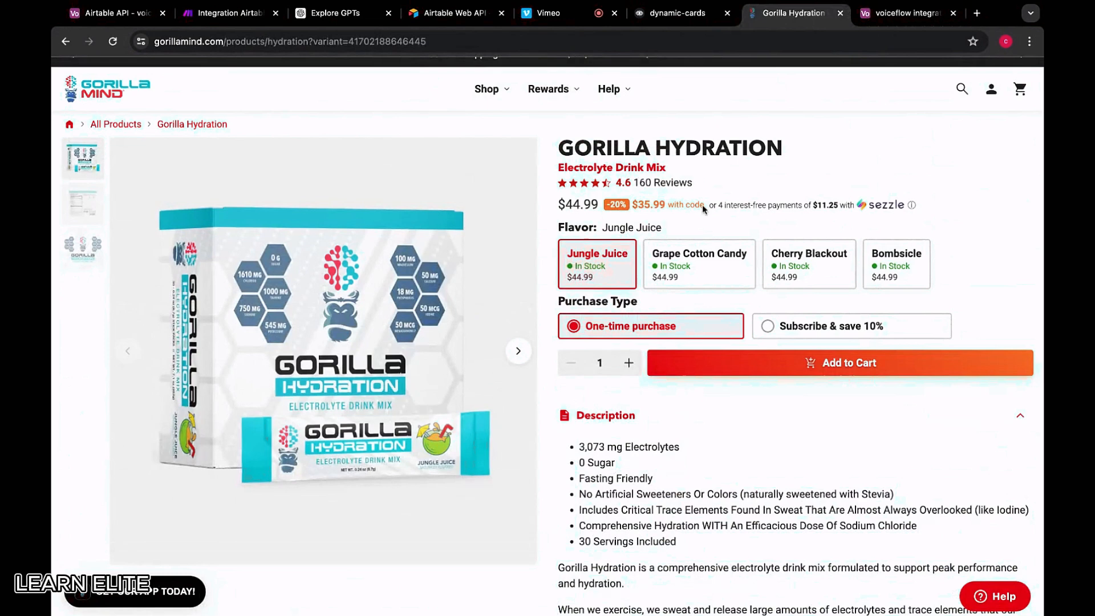
{"action": "left_click", "coordinate": [868, 8]}
{"action": "type", "text": "44."}
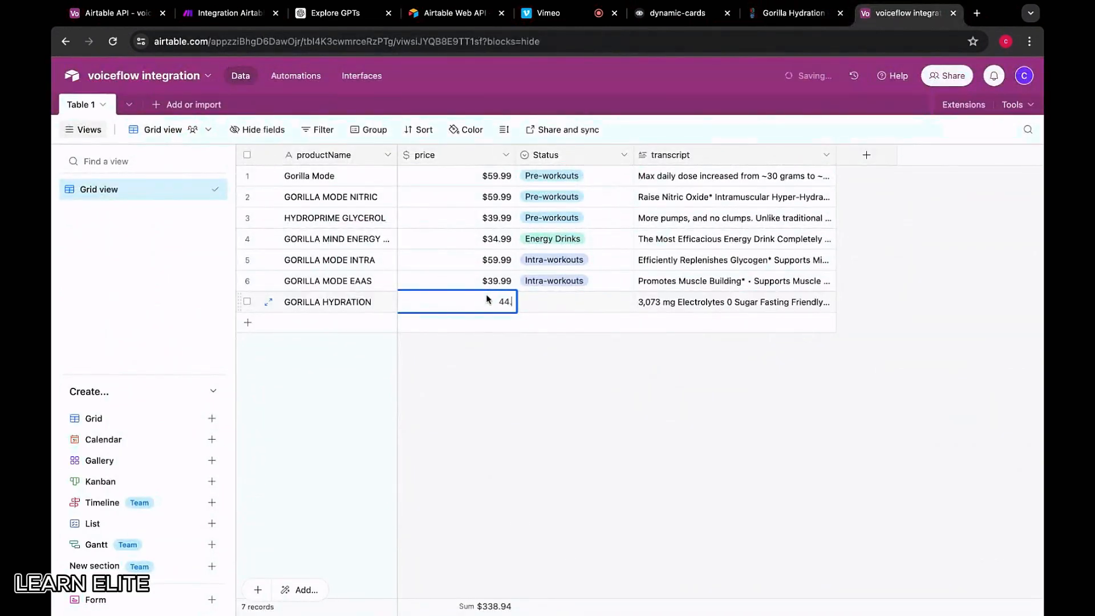
{"action": "type", "text": "99"}
{"action": "left_click", "coordinate": [542, 303]}
{"action": "left_click", "coordinate": [576, 307]}
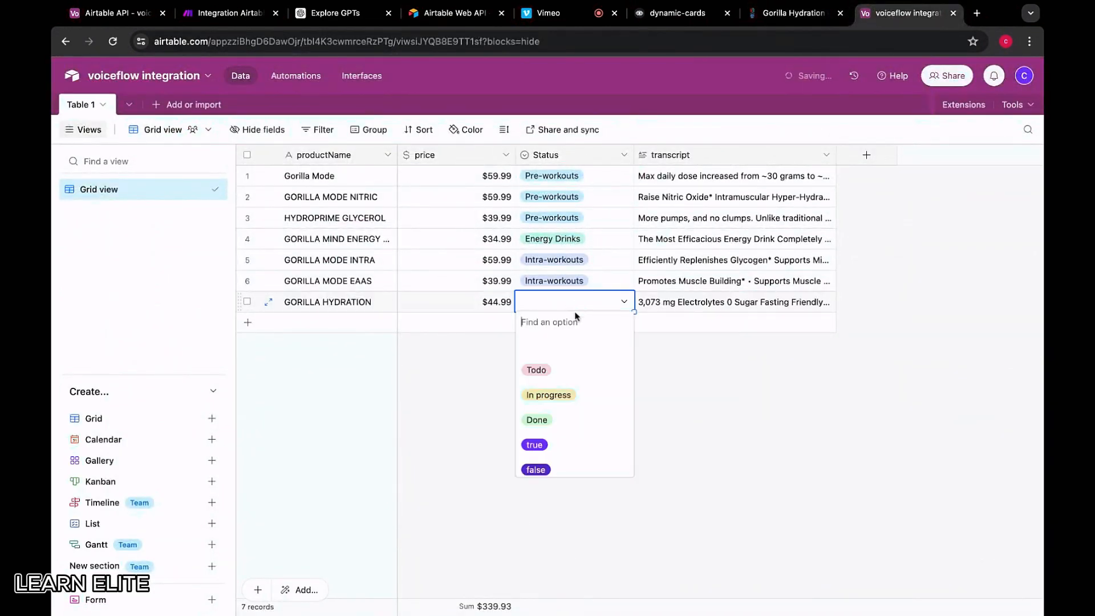
{"action": "scroll", "coordinate": [582, 431], "scroll_direction": "down", "scroll_amount": 5}
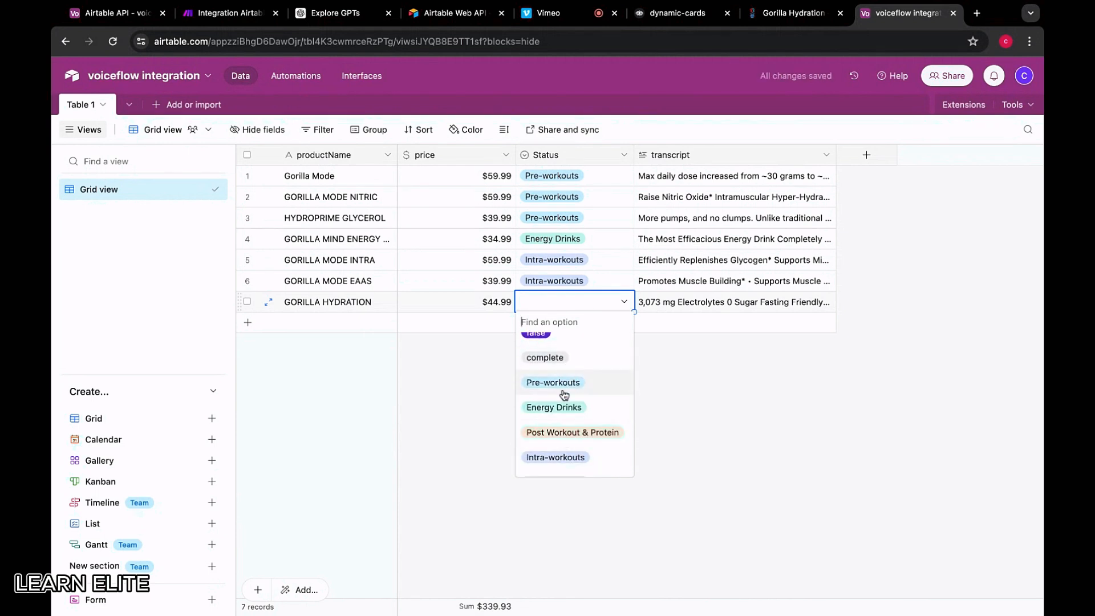
{"action": "scroll", "coordinate": [566, 408], "scroll_direction": "down", "scroll_amount": 1}
Choose Intra-workouts as GORILLA HYDRATION's Status in row 7
{"action": "left_click", "coordinate": [566, 434]}
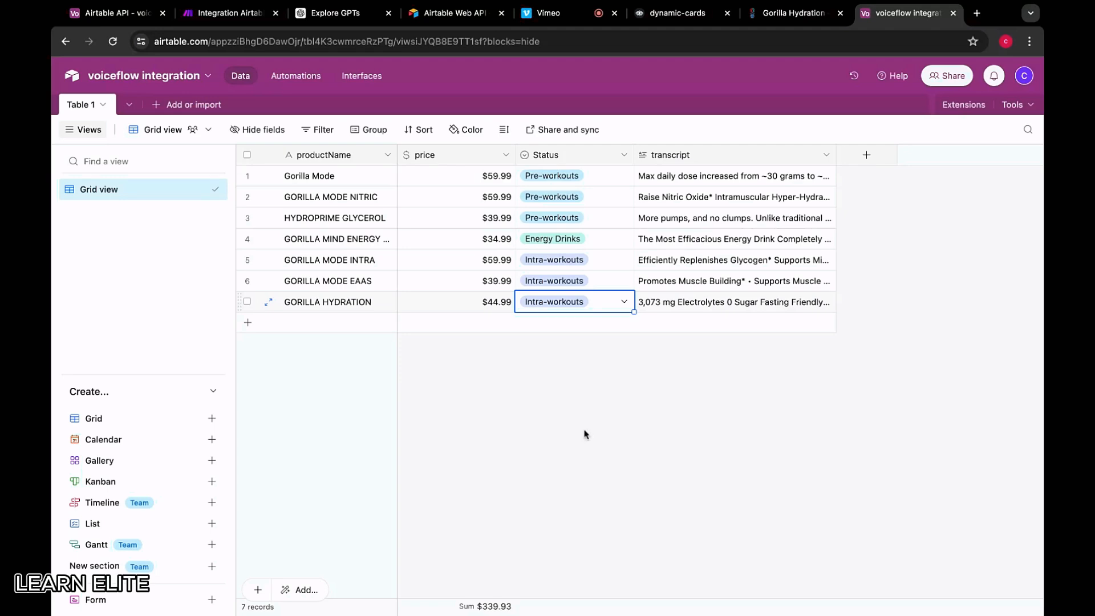
Open Gorilla Mode Protein from the Post-Workouts & Protein collection and select its description
{"action": "left_click", "coordinate": [765, 21]}
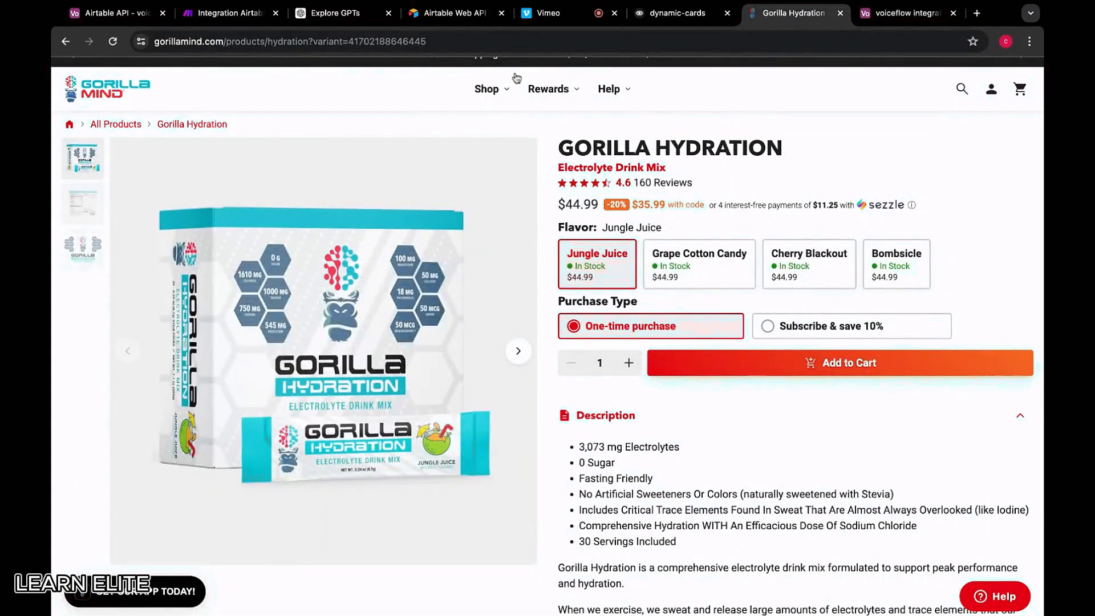
{"action": "mouse_move", "coordinate": [490, 89]}
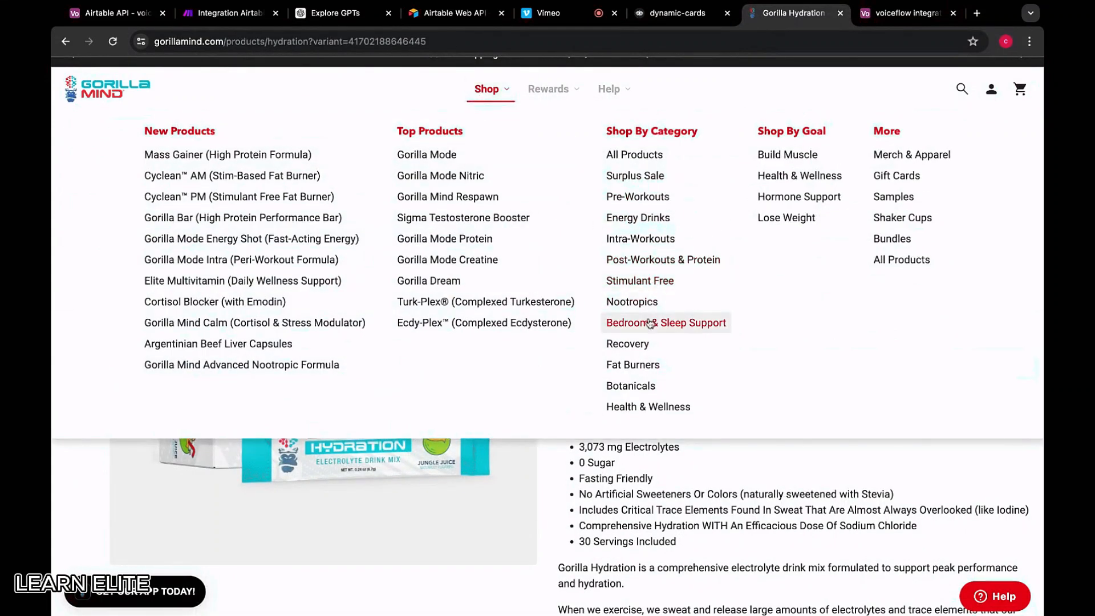
{"action": "left_click", "coordinate": [643, 261]}
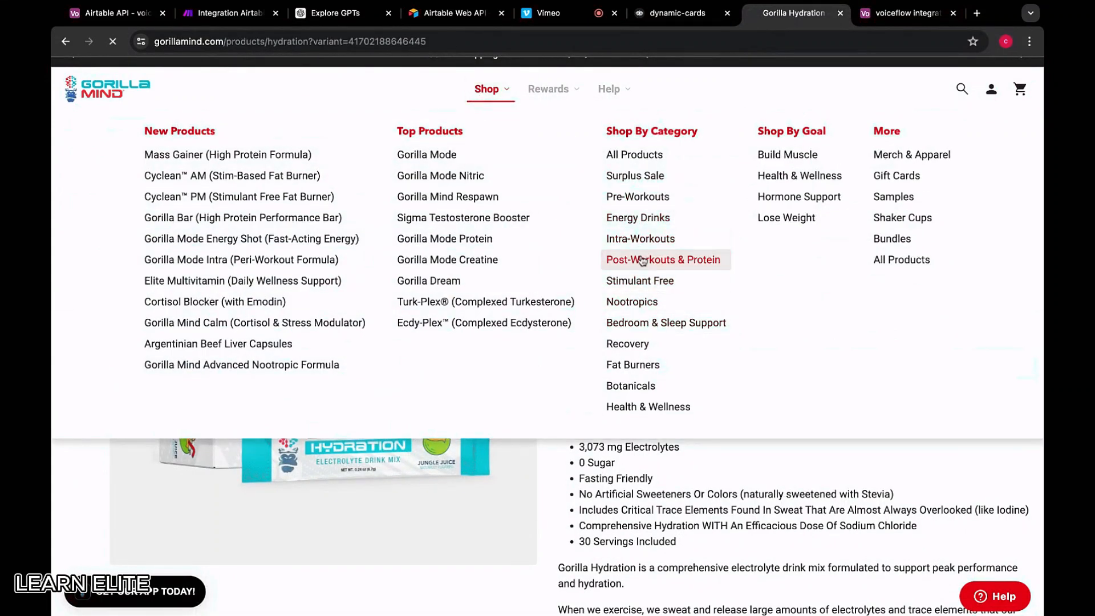
{"action": "scroll", "coordinate": [378, 343], "scroll_direction": "down", "scroll_amount": 2}
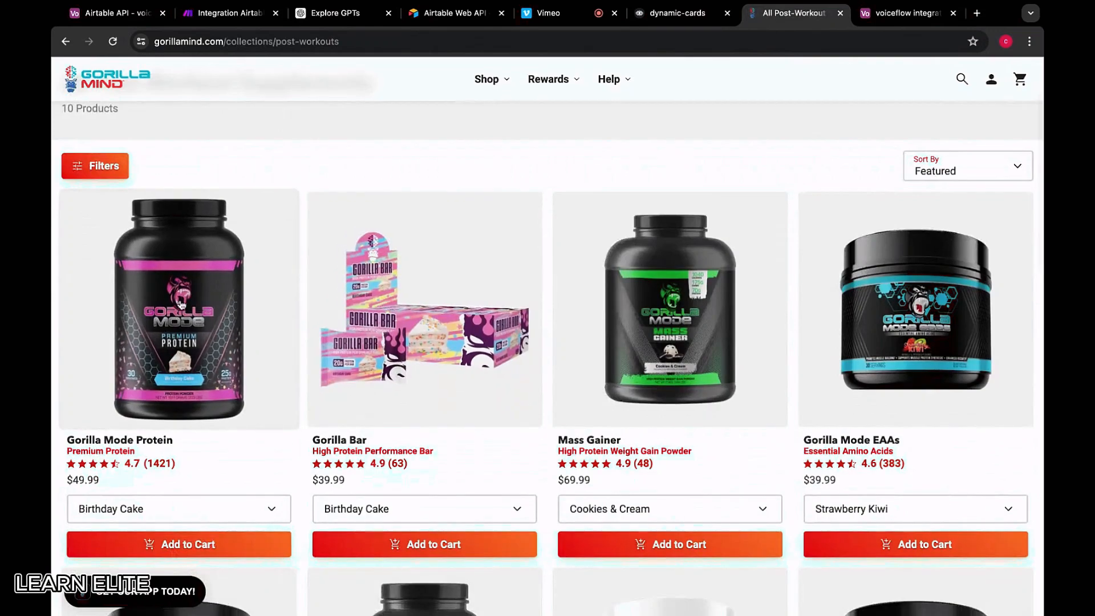
{"action": "left_click", "coordinate": [205, 324]}
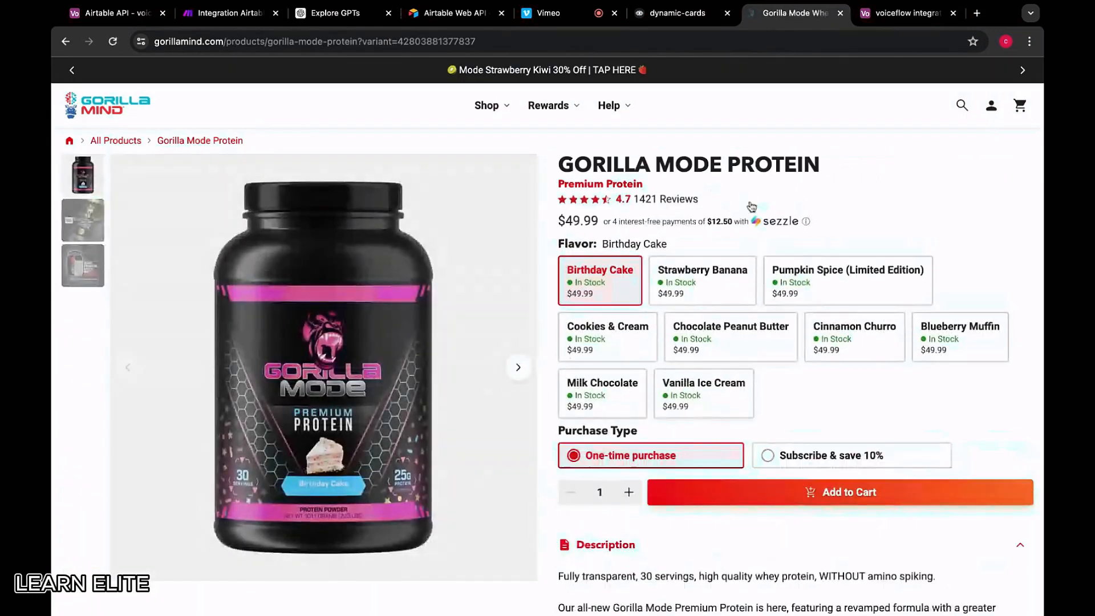
{"action": "scroll", "coordinate": [748, 206], "scroll_direction": "down", "scroll_amount": 6}
{"action": "triple_click", "coordinate": [559, 198]}
{"action": "scroll", "coordinate": [692, 430], "scroll_direction": "down", "scroll_amount": 4}
{"action": "left_click_drag", "start_coordinate": [559, 198], "coordinate": [704, 469]}
{"action": "scroll", "coordinate": [705, 469], "scroll_direction": "up", "scroll_amount": 10}
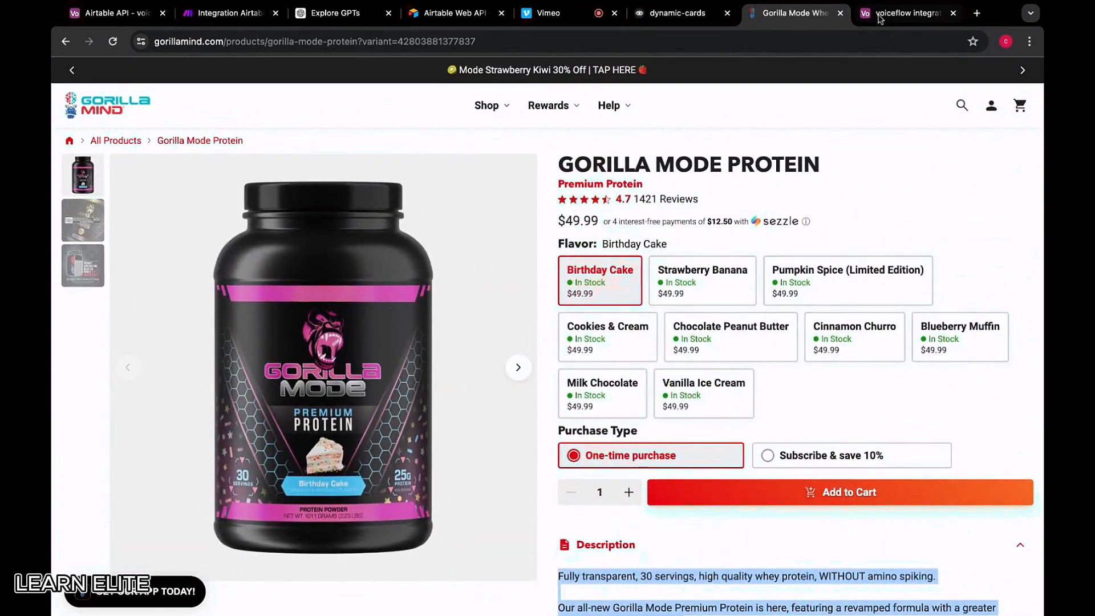
{"action": "left_click", "coordinate": [906, 12]}
Add row 8 named GORILLA MODE PROTEIN with the protein description pasted as transcript
{"action": "left_click", "coordinate": [302, 323]}
{"action": "type", "text": "GOR"}
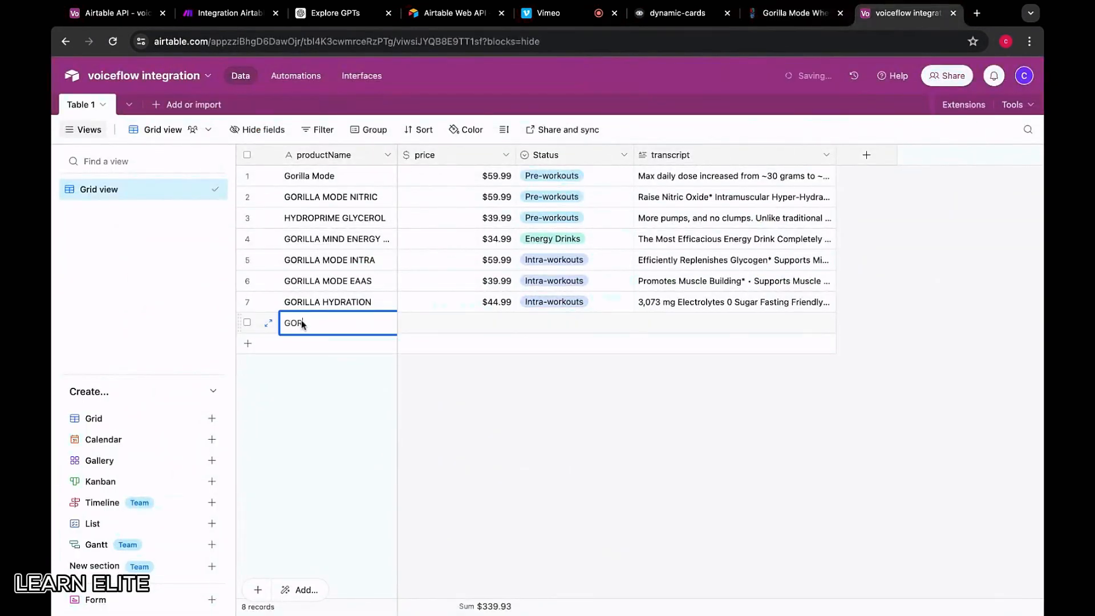
{"action": "type", "text": "ILLA MODE PROTEIN"}
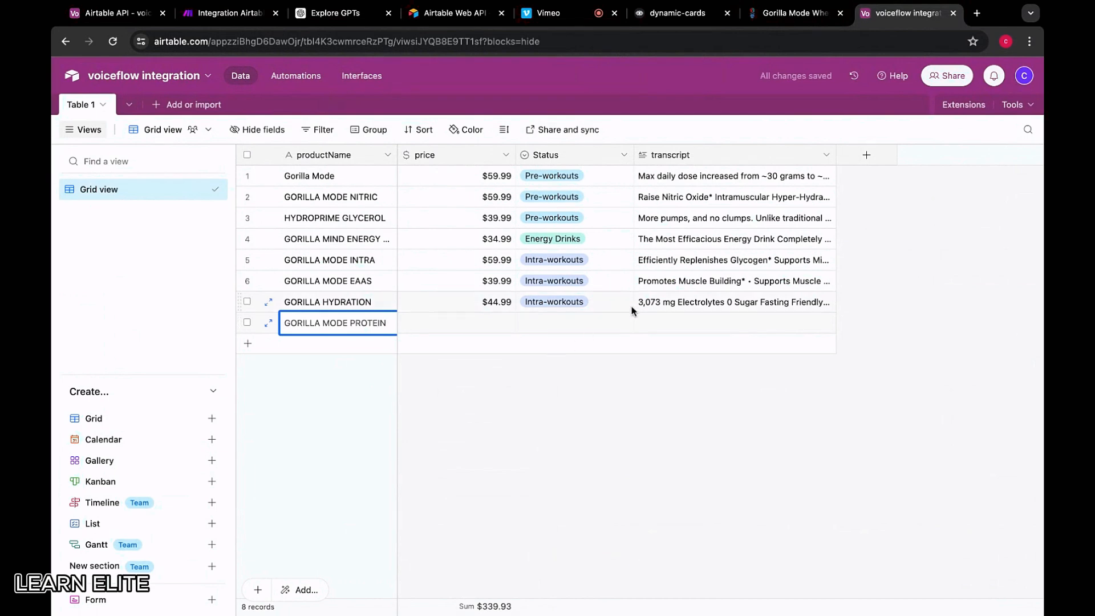
{"action": "left_click", "coordinate": [674, 324]}
{"action": "key", "text": "ctrl+v"}
{"action": "left_click", "coordinate": [562, 329]}
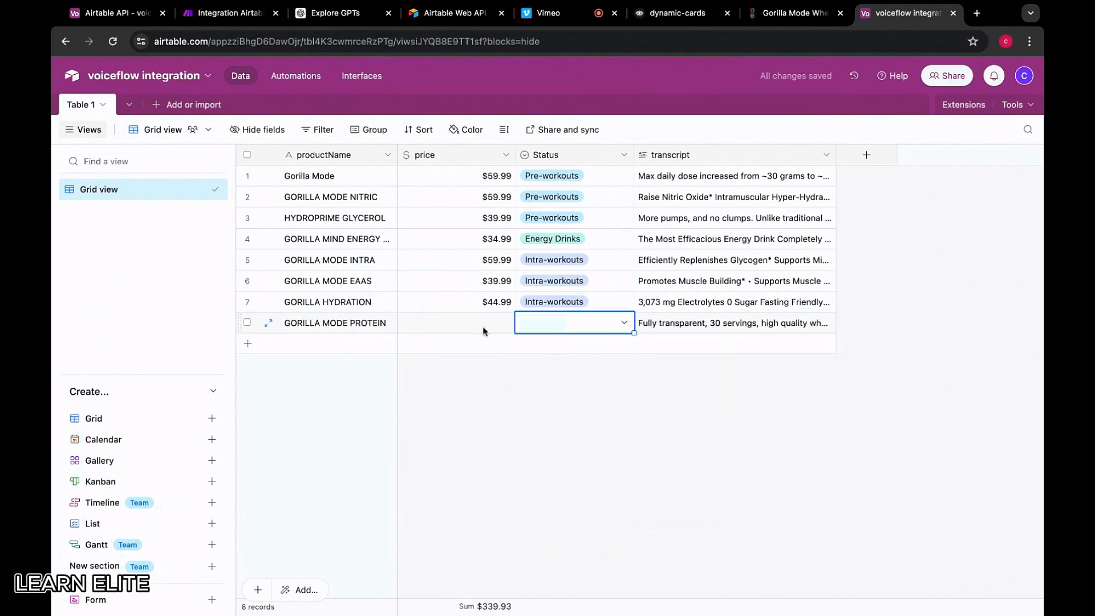
Set its price to $49.99 and its Status to Post Workout & Protein
{"action": "left_click", "coordinate": [477, 330]}
{"action": "type", "text": "49"}
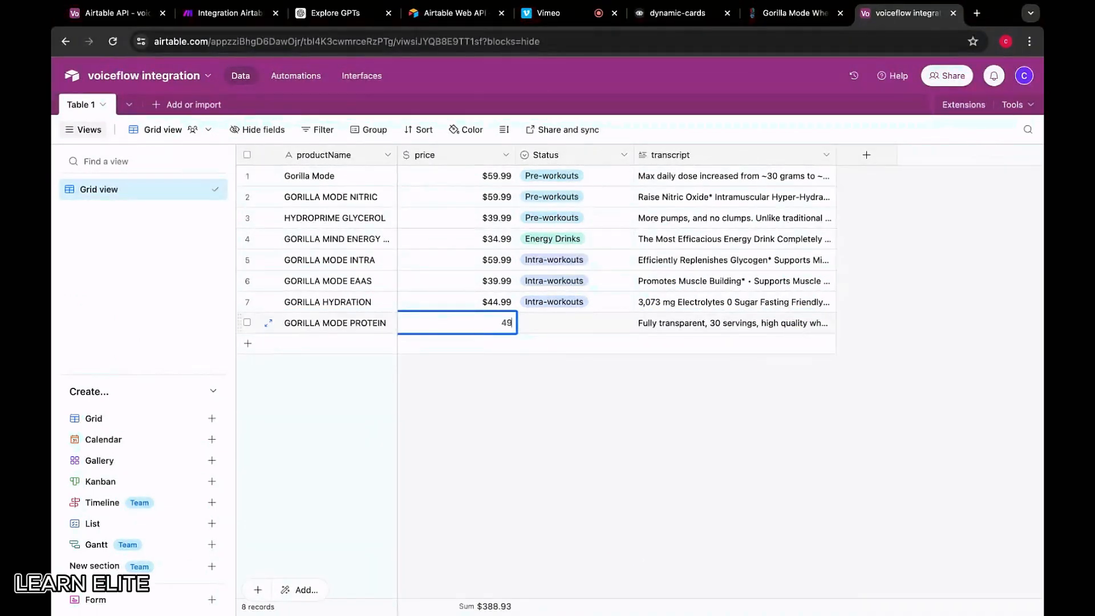
{"action": "type", "text": ".99"}
{"action": "left_click", "coordinate": [563, 337]}
{"action": "left_click", "coordinate": [562, 335]}
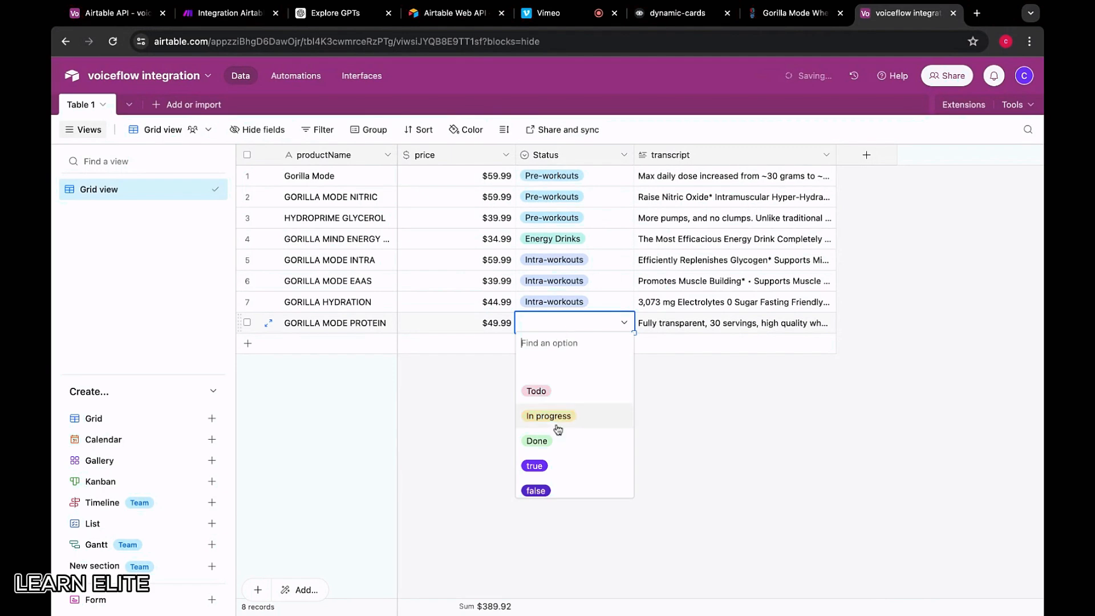
{"action": "scroll", "coordinate": [558, 428], "scroll_direction": "down", "scroll_amount": 5}
{"action": "scroll", "coordinate": [557, 428], "scroll_direction": "down", "scroll_amount": 2}
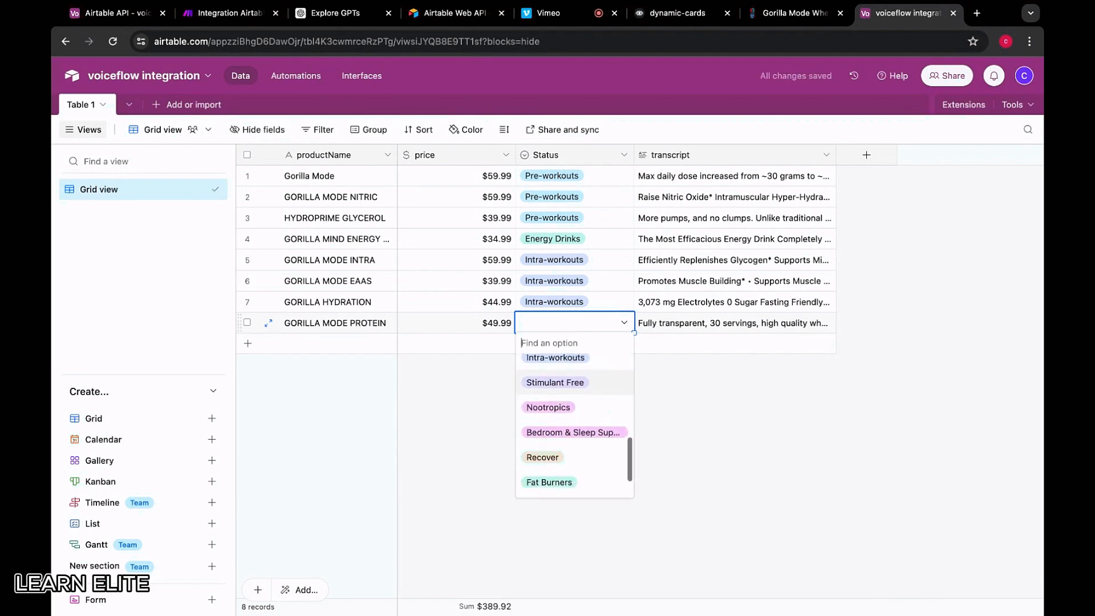
{"action": "scroll", "coordinate": [558, 429], "scroll_direction": "up", "scroll_amount": 4}
{"action": "left_click", "coordinate": [557, 422]}
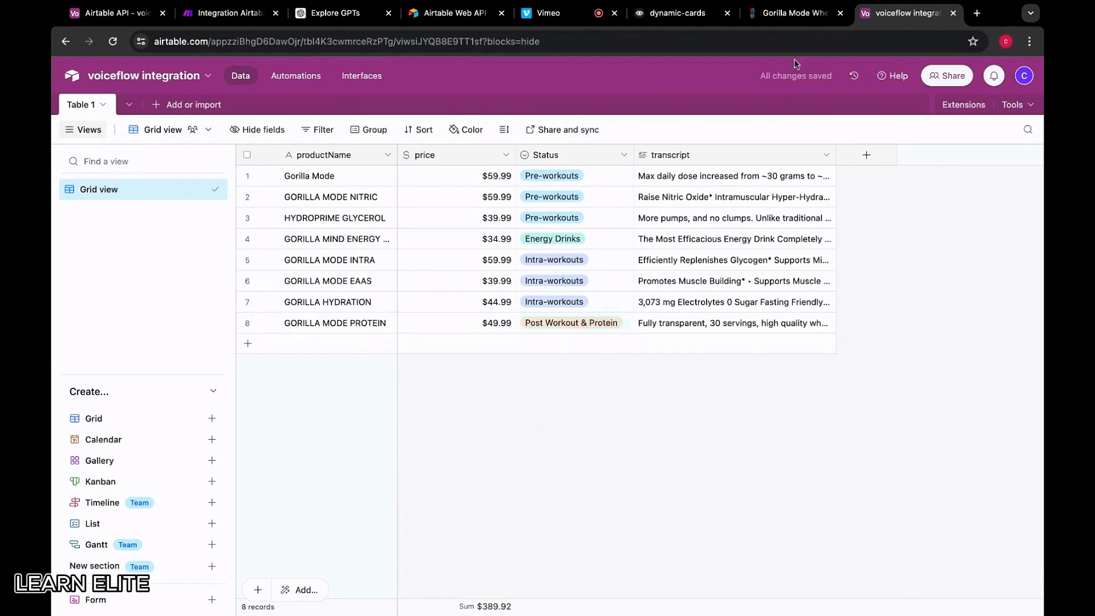
{"action": "left_click", "coordinate": [795, 12]}
{"action": "left_click", "coordinate": [66, 41]}
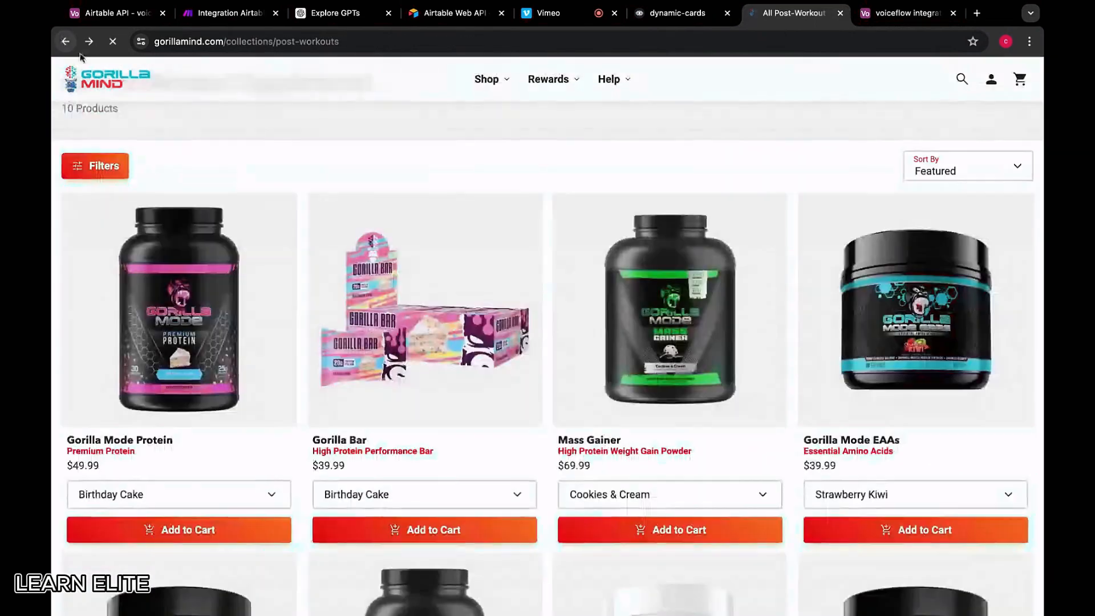
Open the Mass Gainer product page and select its full description
{"action": "left_click", "coordinate": [638, 332]}
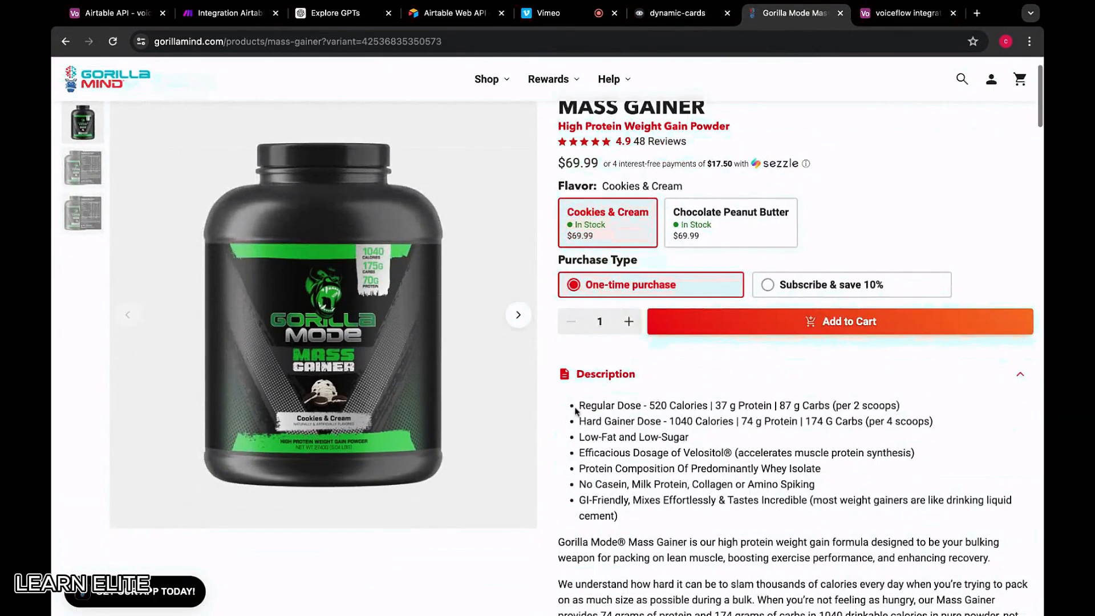
{"action": "left_click_drag", "start_coordinate": [577, 407], "coordinate": [644, 455]}
{"action": "scroll", "coordinate": [654, 458], "scroll_direction": "down", "scroll_amount": 10}
{"action": "scroll", "coordinate": [654, 458], "scroll_direction": "down", "scroll_amount": 3}
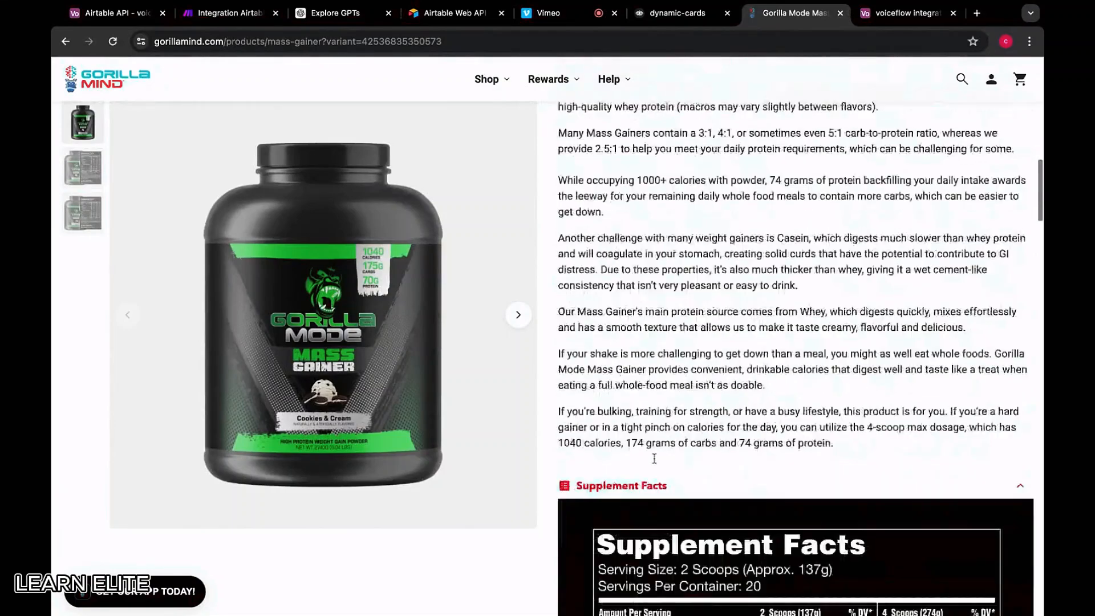
{"action": "left_click", "coordinate": [848, 403], "text": "shift"}
{"action": "scroll", "coordinate": [689, 288], "scroll_direction": "up", "scroll_amount": 15}
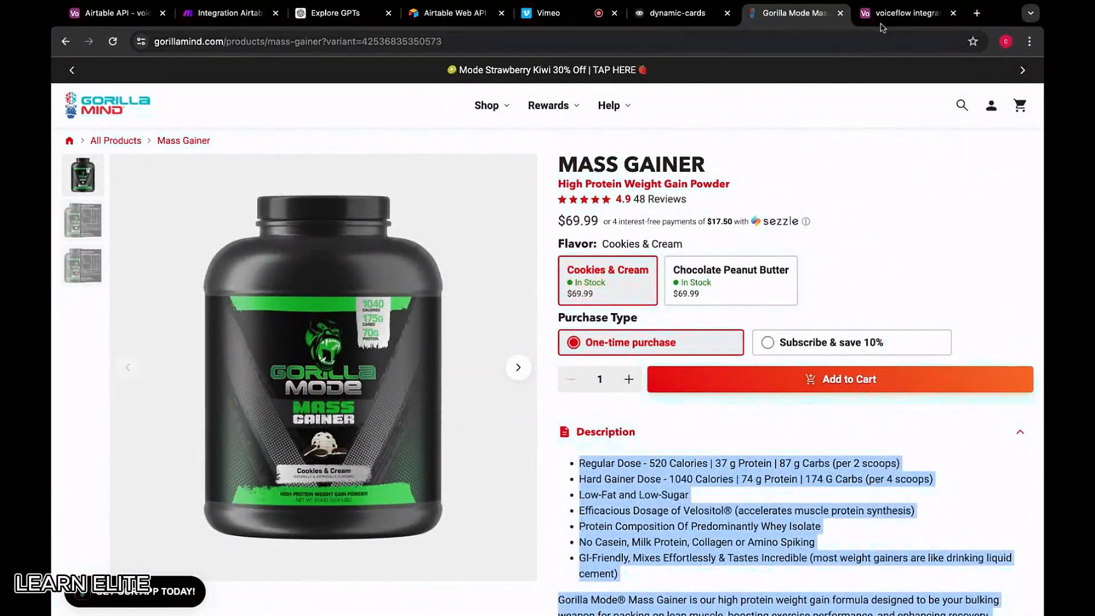
Add a MASS GAINER record with the pasted description as transcript and 69.99 price
{"action": "left_click", "coordinate": [930, 6]}
{"action": "left_click", "coordinate": [323, 344]}
{"action": "type", "text": "MASS GAINER"}
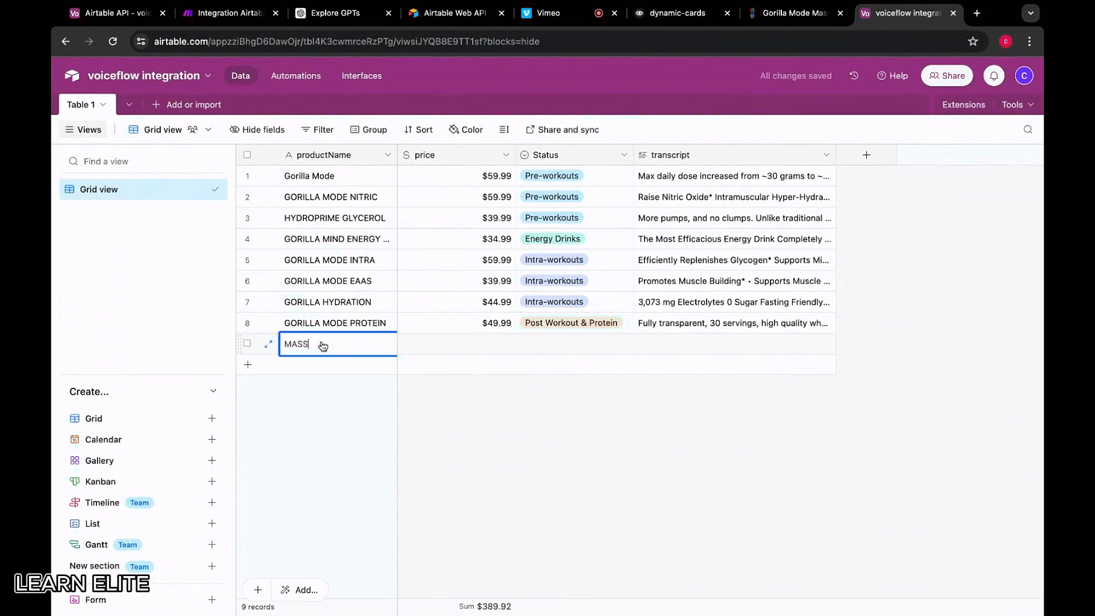
{"action": "left_click", "coordinate": [713, 352]}
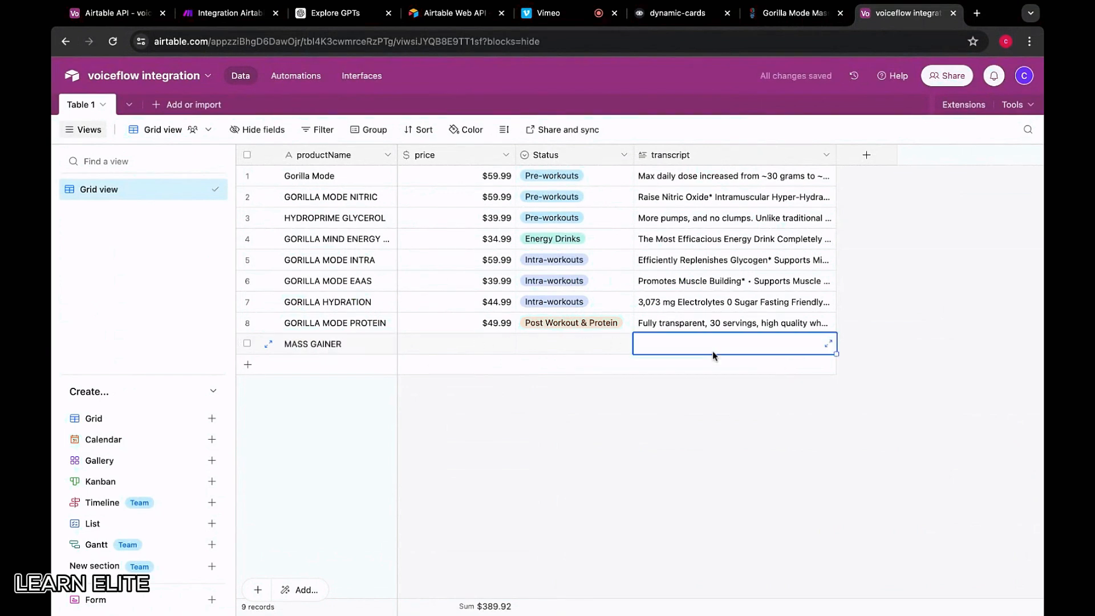
{"action": "key", "text": "super+v"}
{"action": "left_click", "coordinate": [482, 344]}
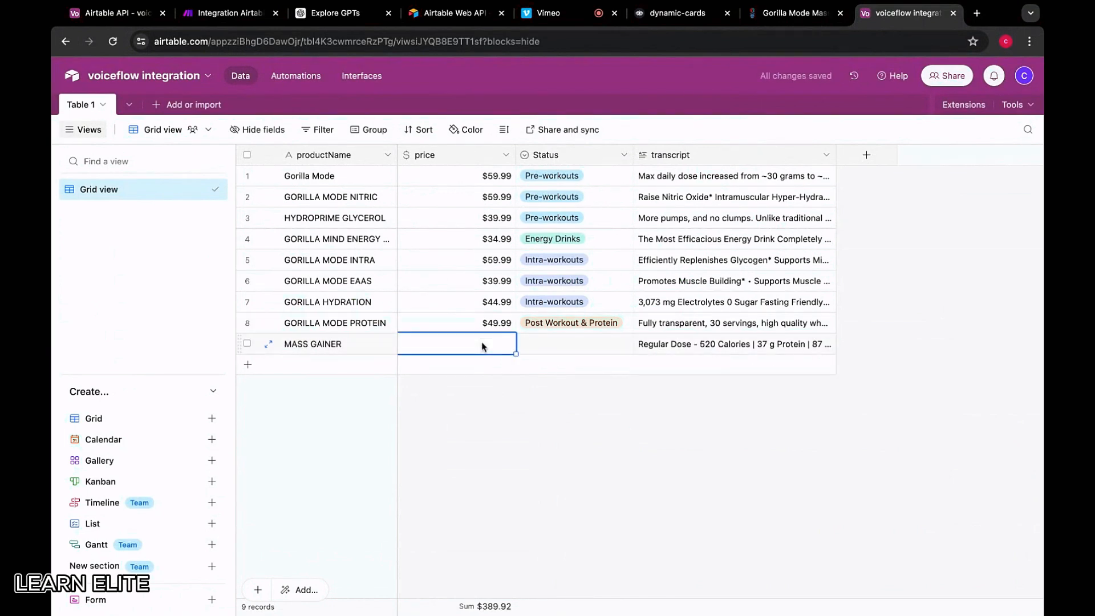
{"action": "type", "text": "69"}
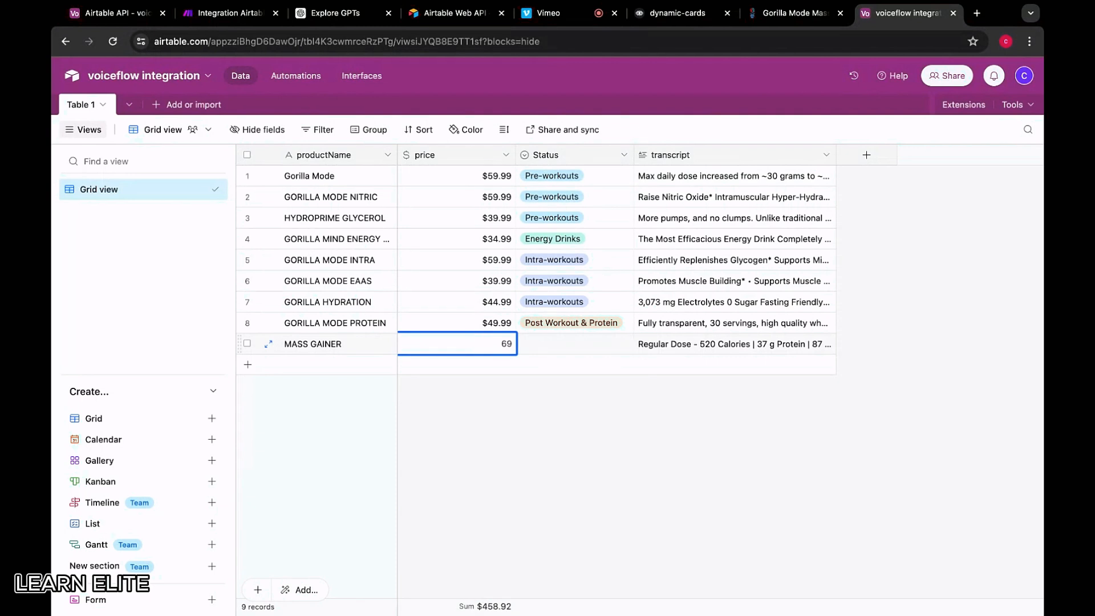
{"action": "type", "text": ".99"}
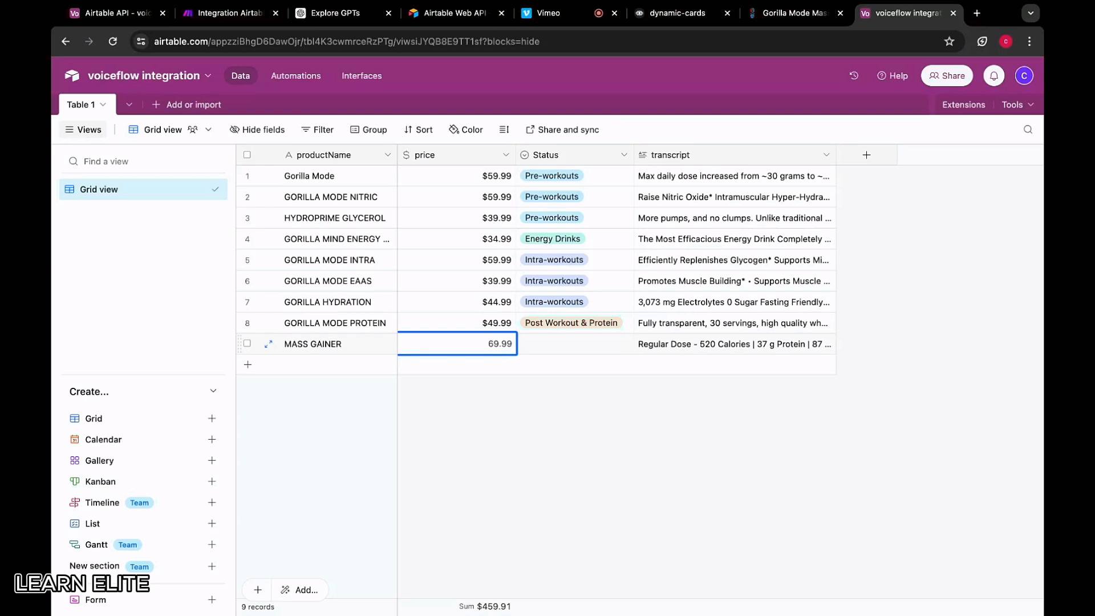
Close New Block 2's Custom Action settings and drag from its path port to reveal Dev blocks
{"action": "left_click", "coordinate": [697, 15]}
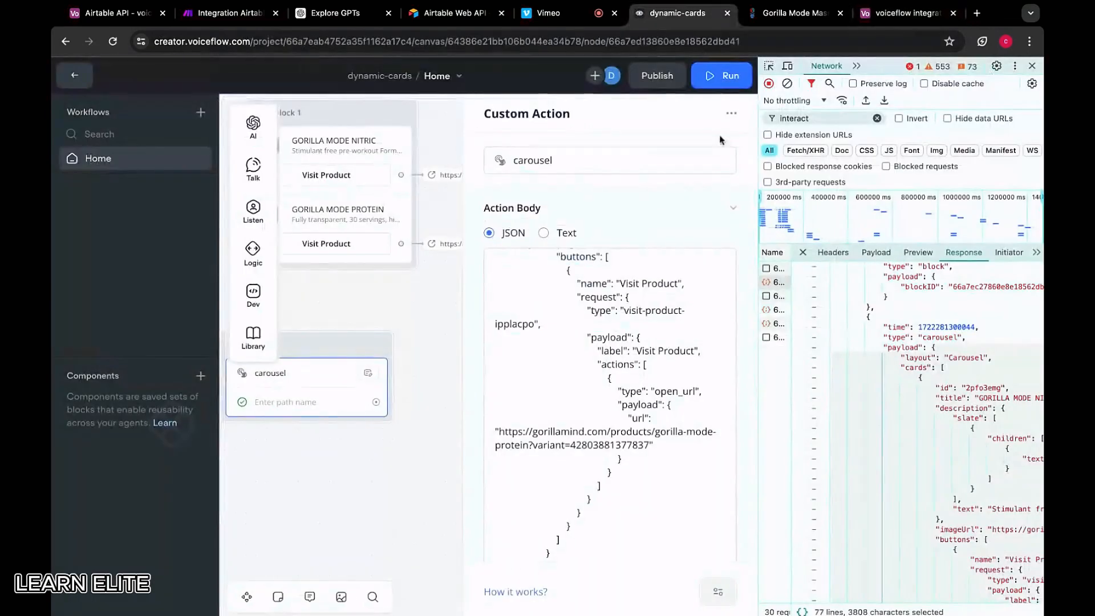
{"action": "left_click", "coordinate": [425, 317]}
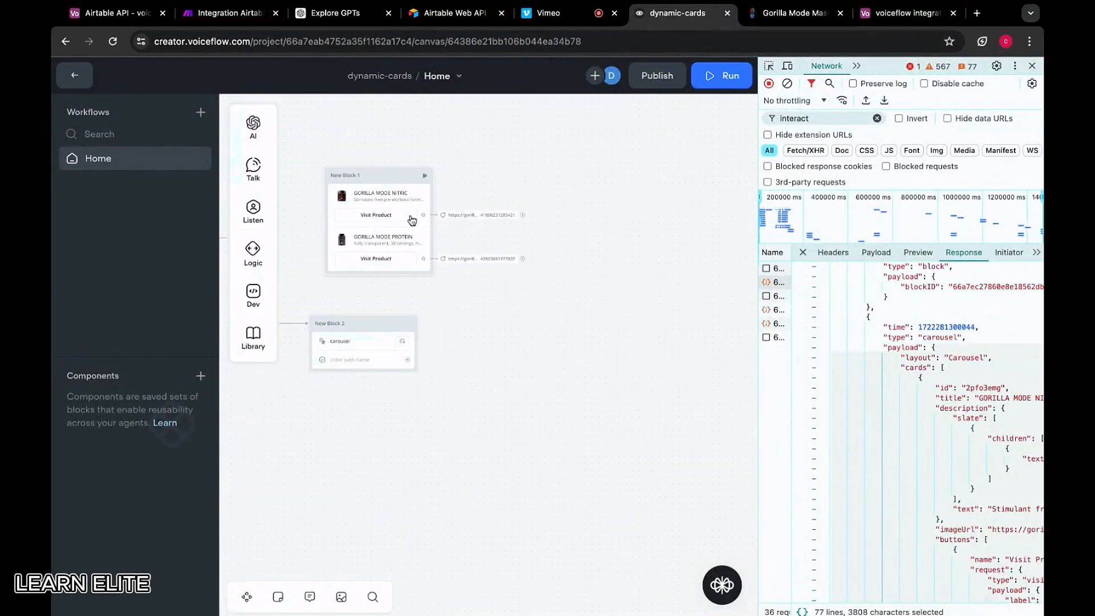
{"action": "left_click", "coordinate": [382, 330]}
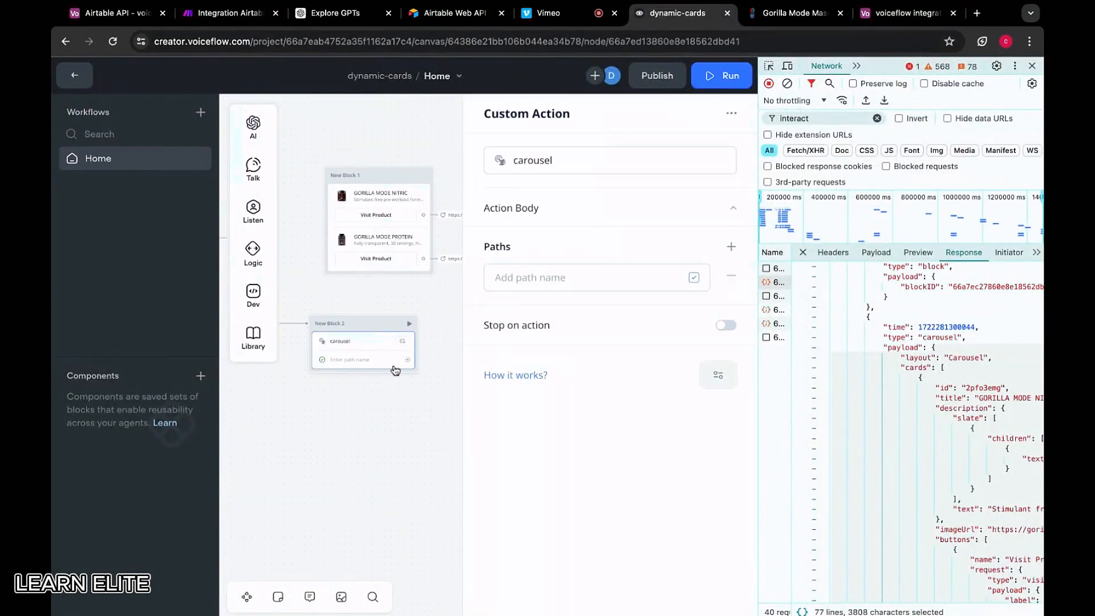
{"action": "left_click", "coordinate": [415, 410]}
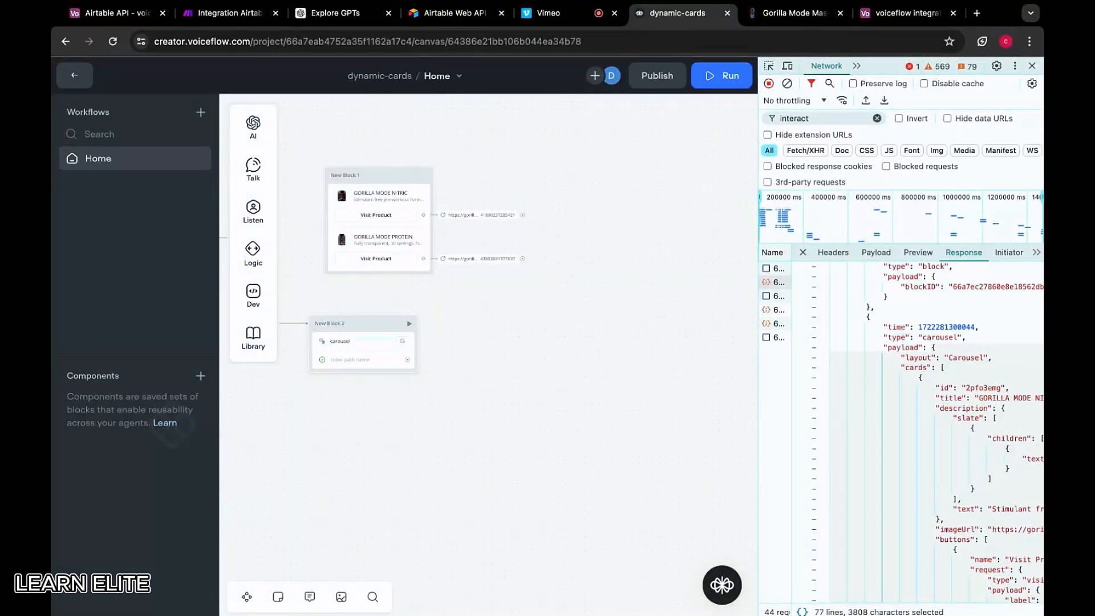
{"action": "left_click_drag", "start_coordinate": [407, 359], "coordinate": [475, 317]}
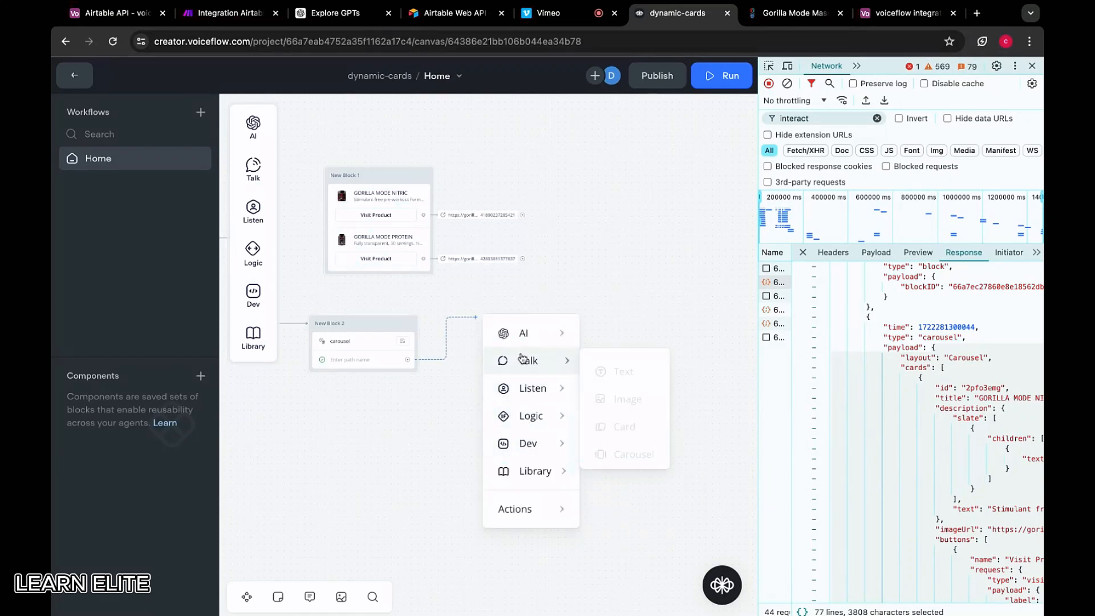
{"action": "mouse_move", "coordinate": [534, 454]}
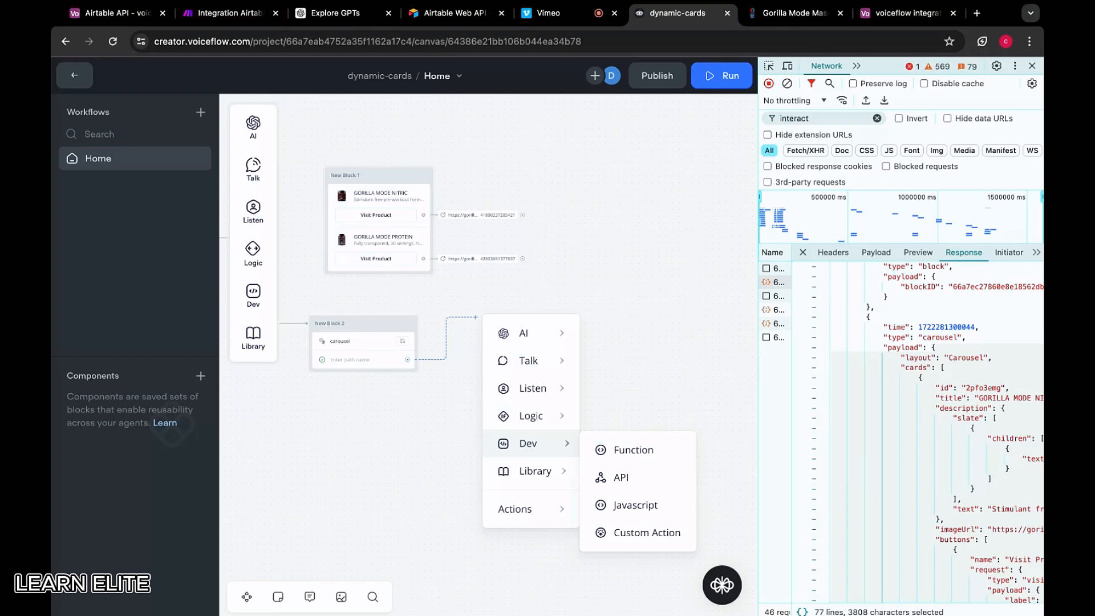
Set MASS GAINER's Status to Post Workout & Protein
{"action": "left_click", "coordinate": [906, 13]}
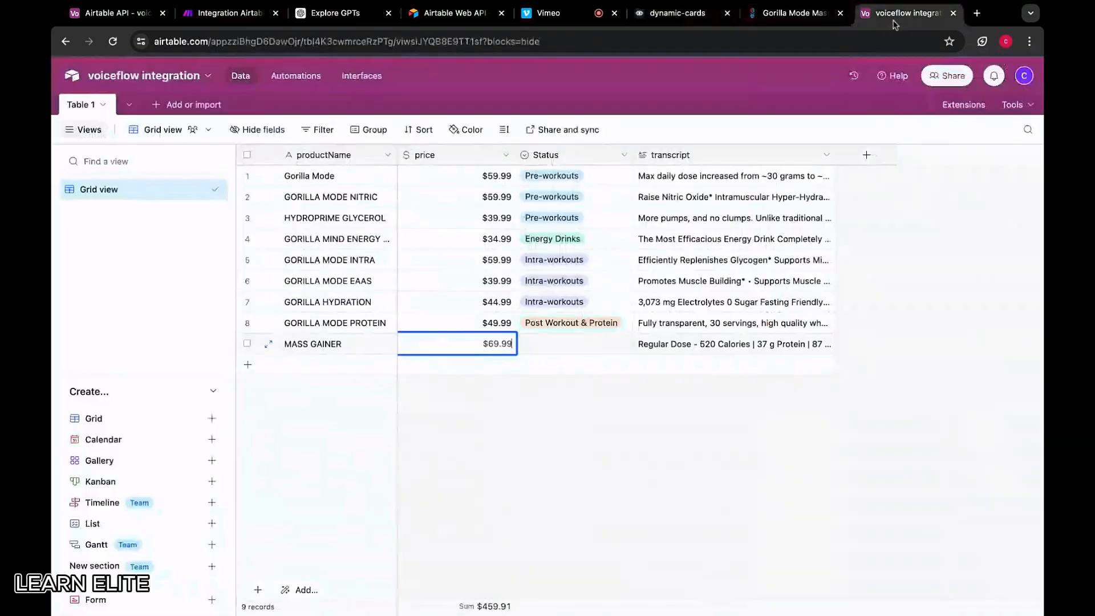
{"action": "left_click", "coordinate": [599, 342]}
{"action": "left_click", "coordinate": [595, 344]}
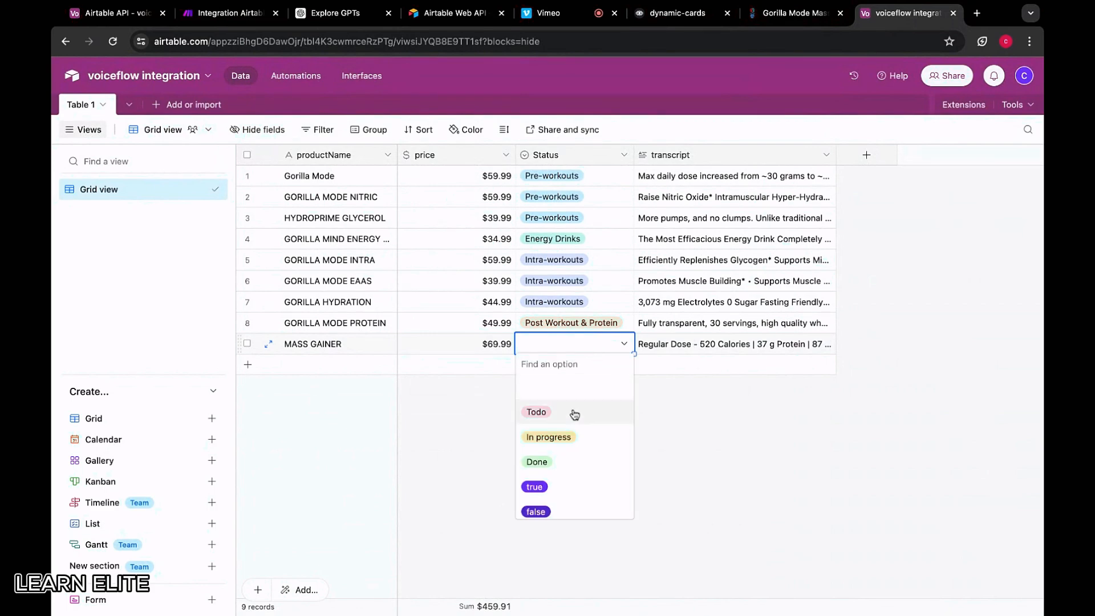
{"action": "scroll", "coordinate": [559, 474], "scroll_direction": "down", "scroll_amount": 1}
{"action": "left_click", "coordinate": [559, 487]}
Open the Creatine product page and select its description through Suggested Usage
{"action": "left_click", "coordinate": [794, 12]}
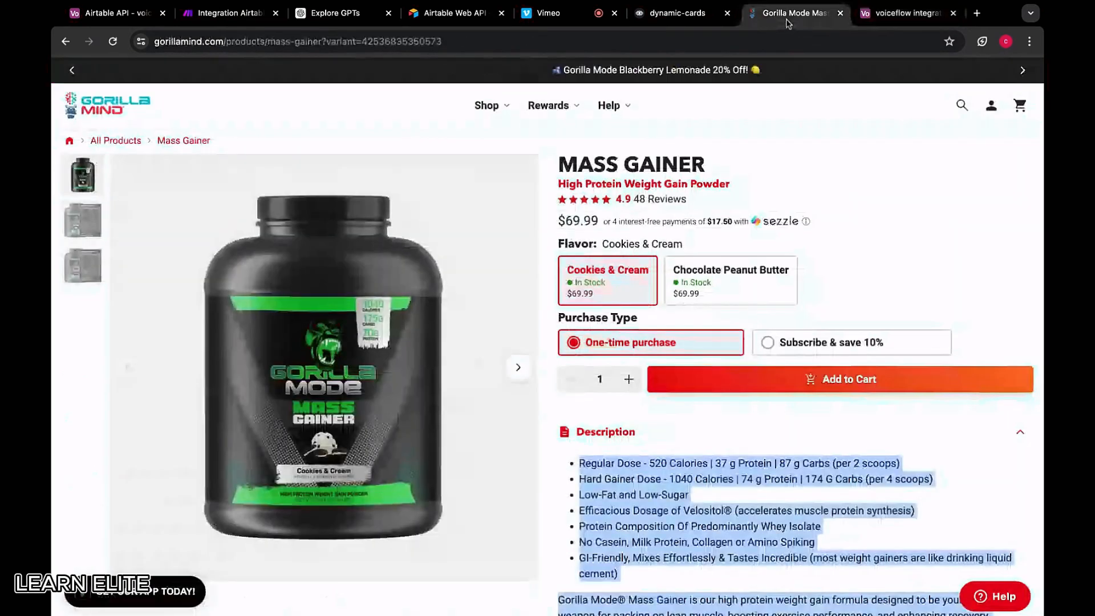
{"action": "left_click", "coordinate": [65, 41]}
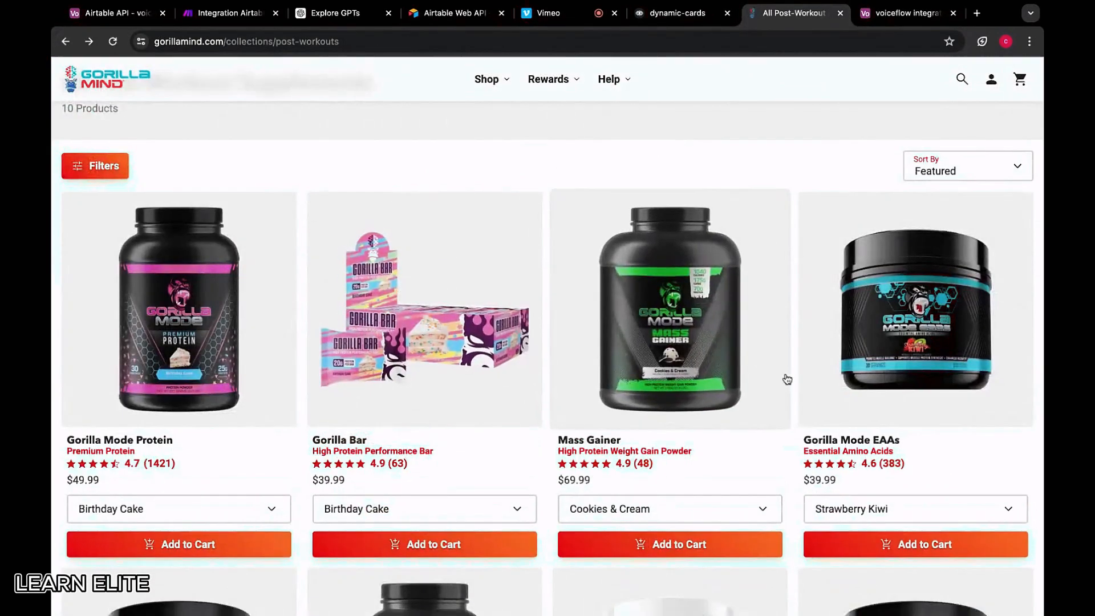
{"action": "scroll", "coordinate": [785, 378], "scroll_direction": "down", "scroll_amount": 3}
{"action": "scroll", "coordinate": [786, 379], "scroll_direction": "down", "scroll_amount": 3}
{"action": "scroll", "coordinate": [240, 376], "scroll_direction": "down", "scroll_amount": 1}
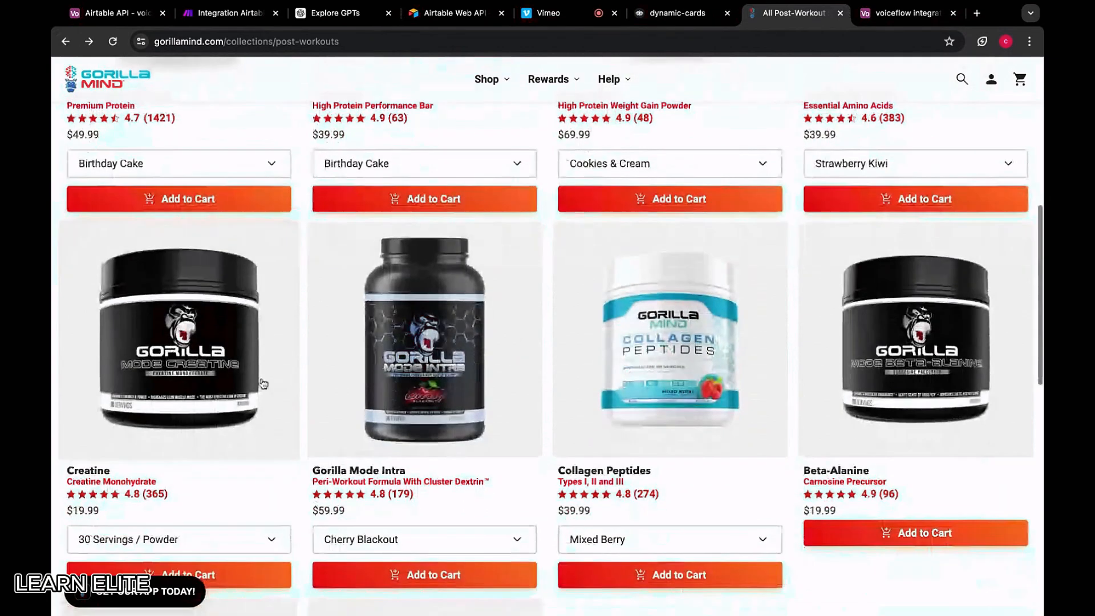
{"action": "left_click", "coordinate": [222, 368]}
{"action": "scroll", "coordinate": [499, 371], "scroll_direction": "down", "scroll_amount": 2}
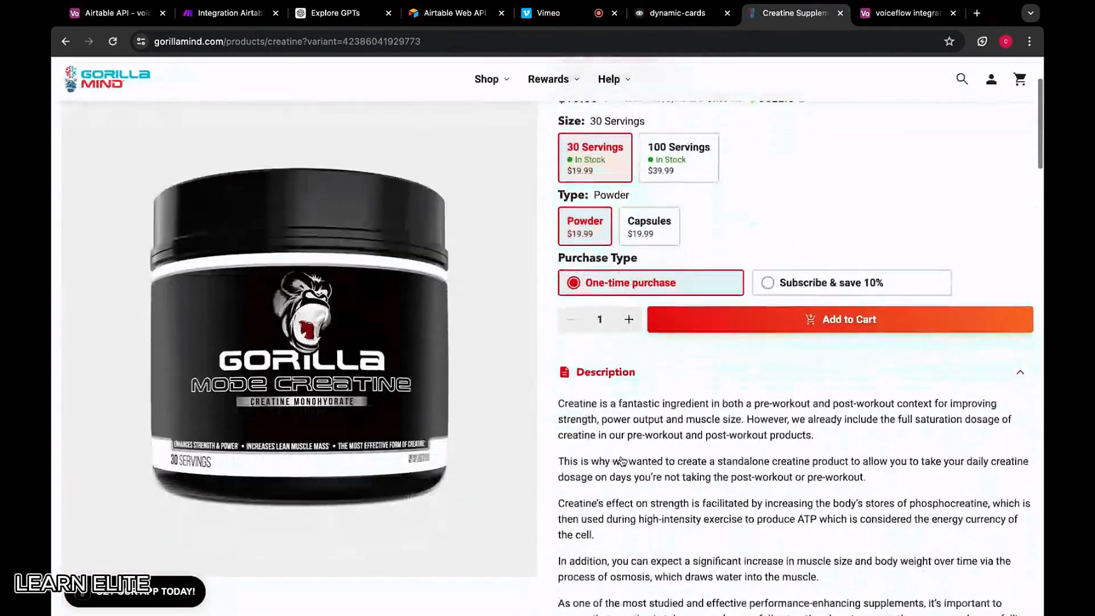
{"action": "left_click_drag", "start_coordinate": [557, 398], "coordinate": [865, 474]}
{"action": "scroll", "coordinate": [796, 342], "scroll_direction": "down", "scroll_amount": 8}
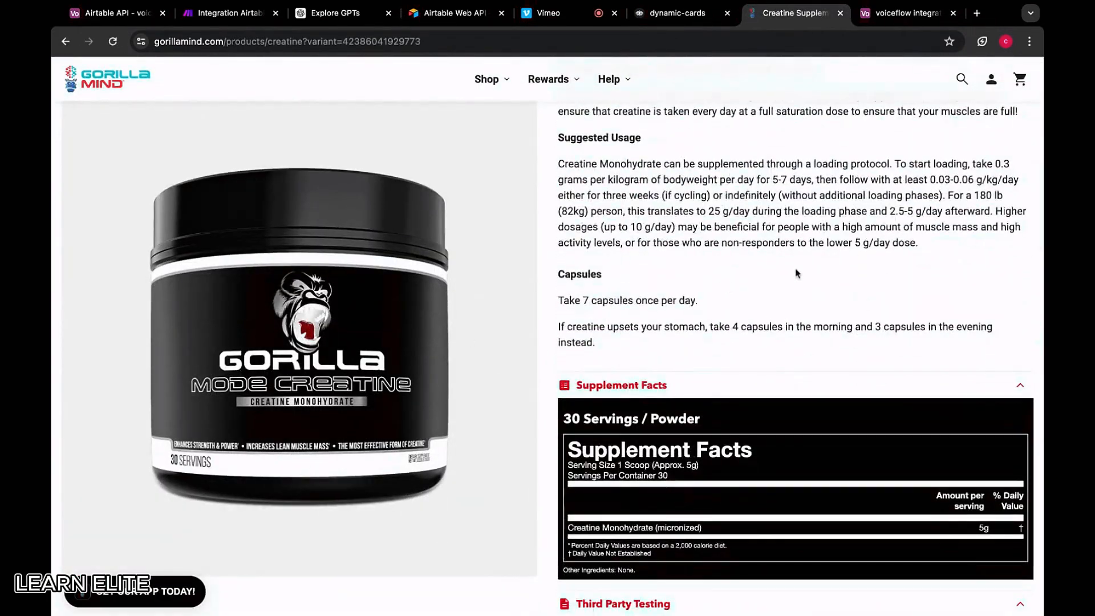
{"action": "left_click", "coordinate": [866, 271], "text": "shift"}
{"action": "scroll", "coordinate": [730, 270], "scroll_direction": "up", "scroll_amount": 9}
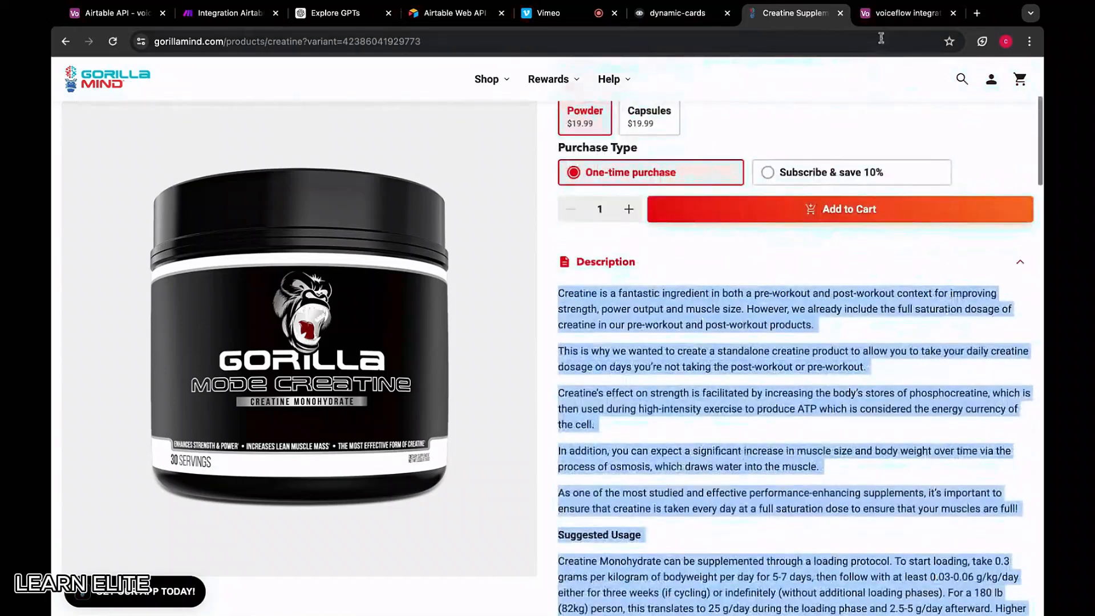
{"action": "scroll", "coordinate": [728, 270], "scroll_direction": "up", "scroll_amount": 2}
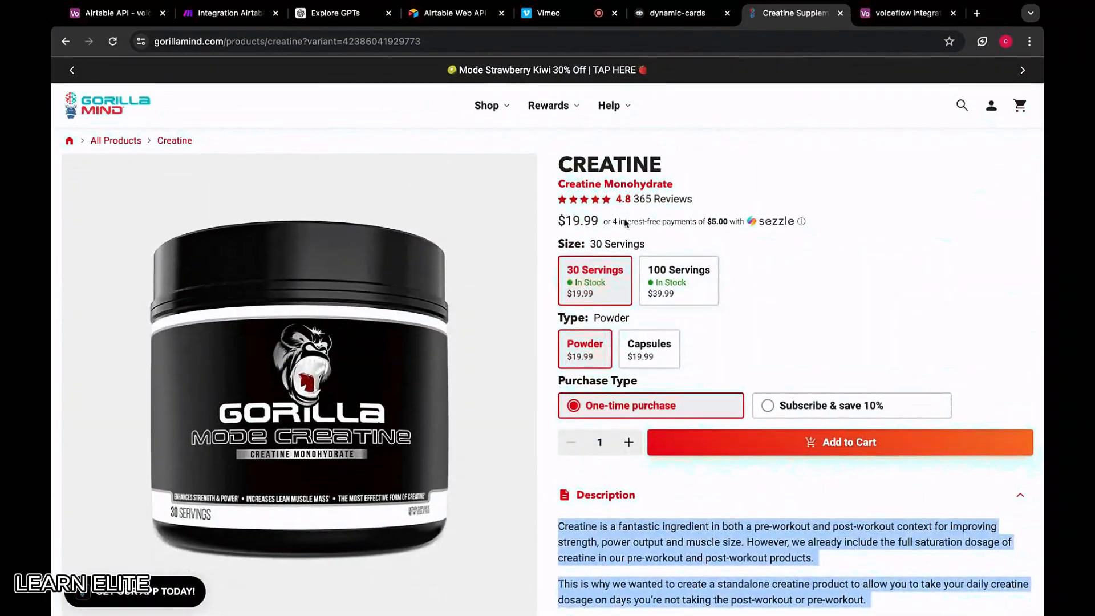
Add a CREATINE record priced at $19.99
{"action": "left_click", "coordinate": [855, 16]}
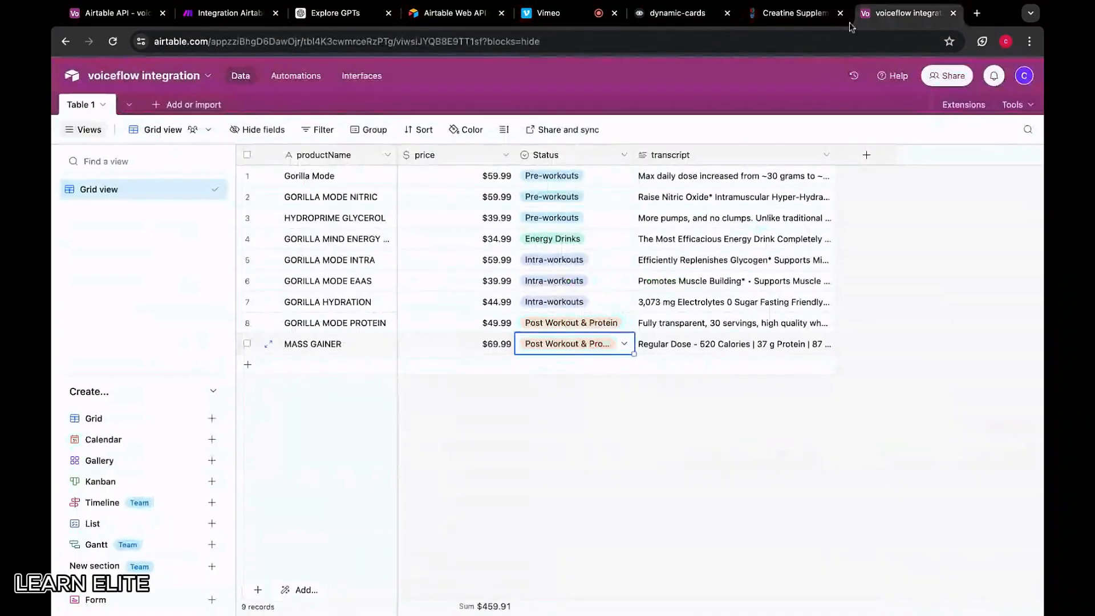
{"action": "left_click", "coordinate": [302, 362]}
{"action": "type", "text": "CREATINE"}
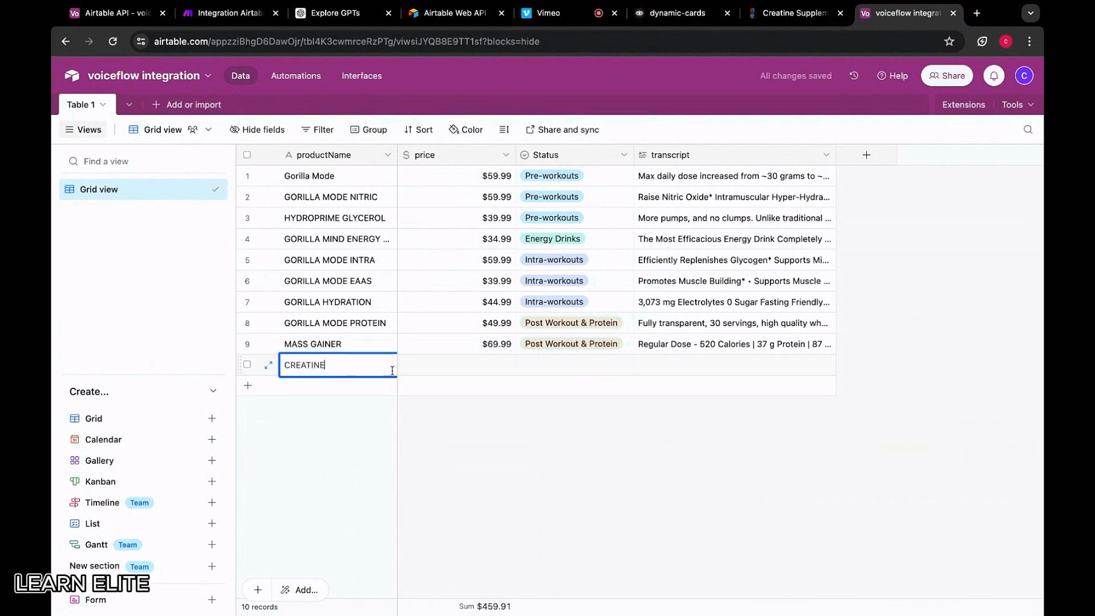
{"action": "left_click", "coordinate": [472, 371]}
{"action": "type", "text": "129"}
{"action": "key", "text": "BackSpace"}
{"action": "key", "text": "BackSpace"}
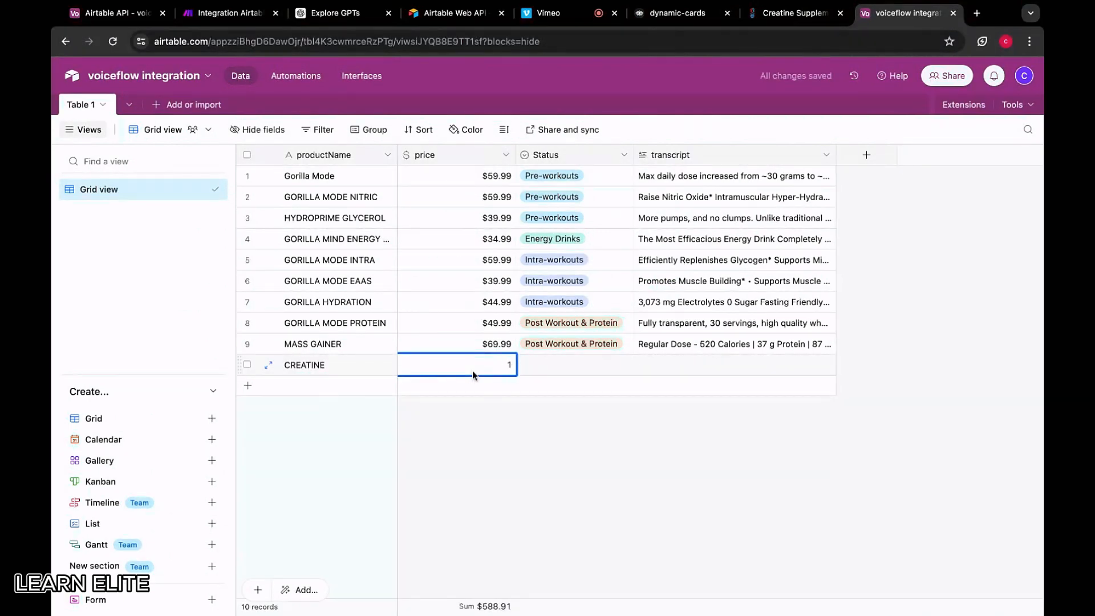
{"action": "type", "text": "9.99"}
Give CREATINE the Post Workout & Protein status and paste its description as transcript
{"action": "left_click", "coordinate": [551, 369]}
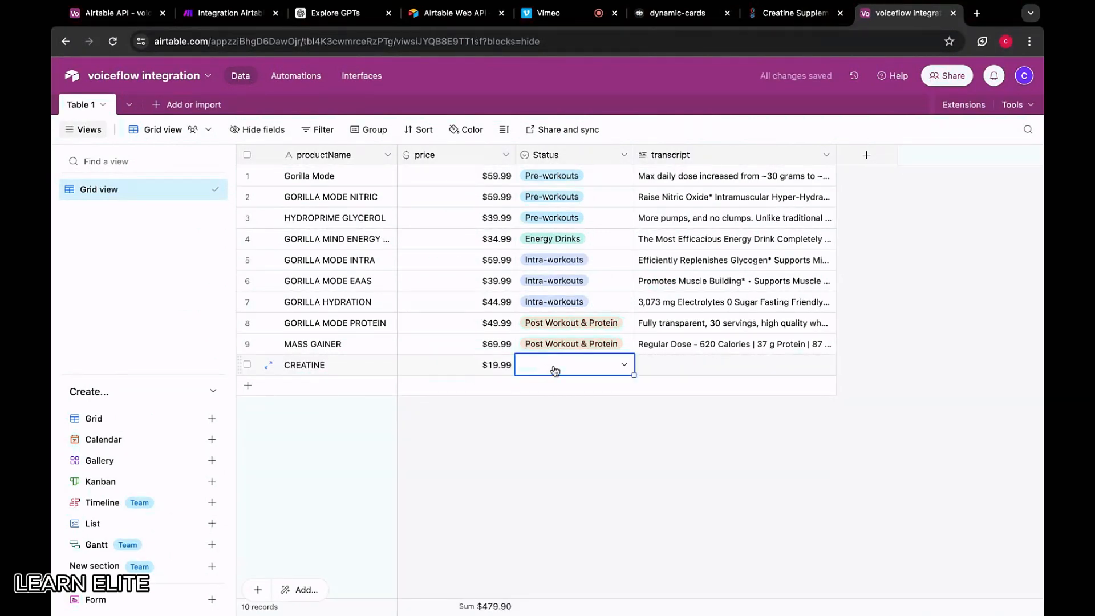
{"action": "left_click", "coordinate": [554, 370]}
{"action": "scroll", "coordinate": [623, 502], "scroll_direction": "down", "scroll_amount": 3}
{"action": "left_click", "coordinate": [570, 502]}
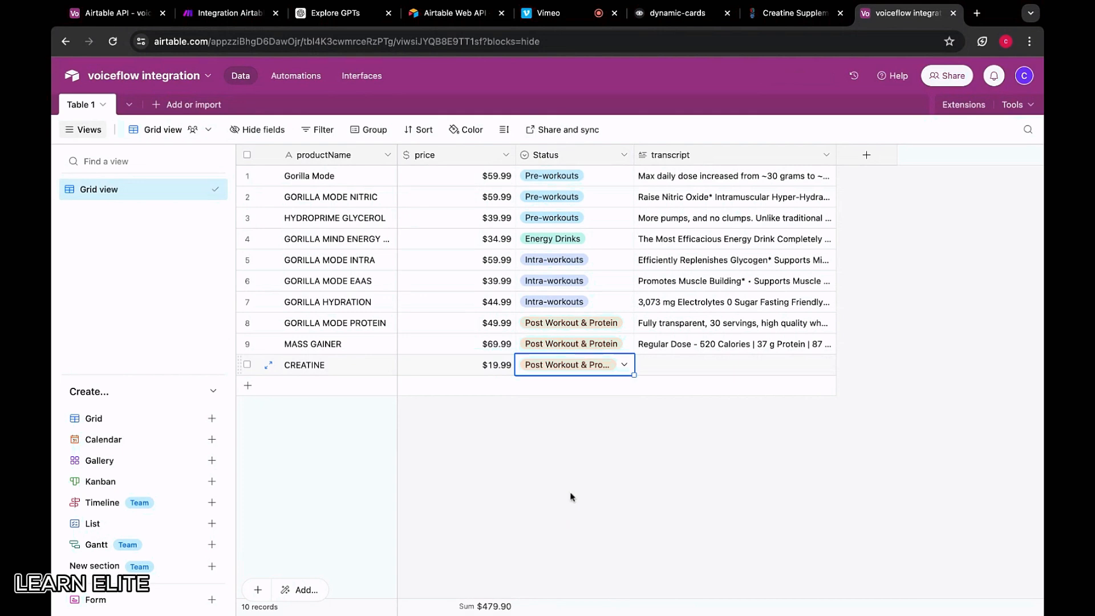
{"action": "left_click", "coordinate": [673, 364]}
{"action": "left_click", "coordinate": [727, 366]}
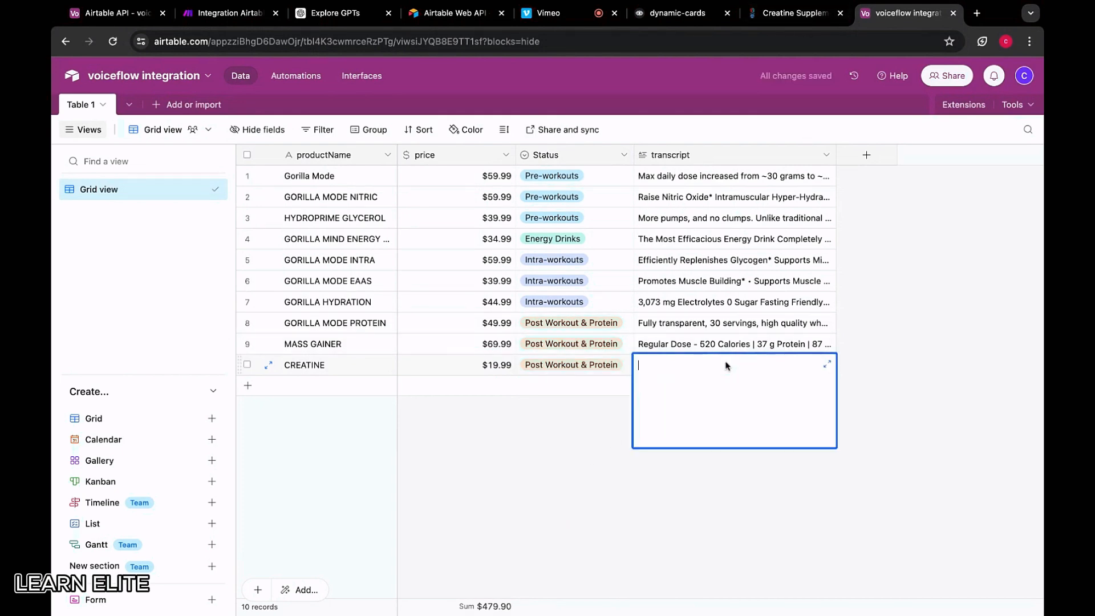
{"action": "key", "text": "super+v"}
{"action": "left_click", "coordinate": [772, 490]}
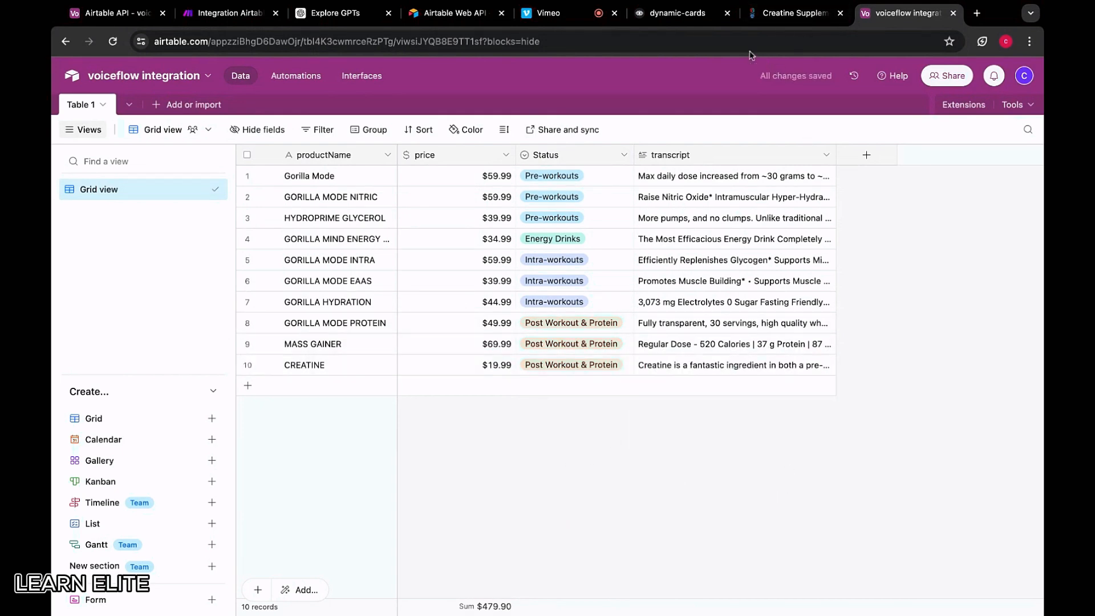
{"action": "left_click", "coordinate": [792, 13]}
{"action": "mouse_move", "coordinate": [487, 105]}
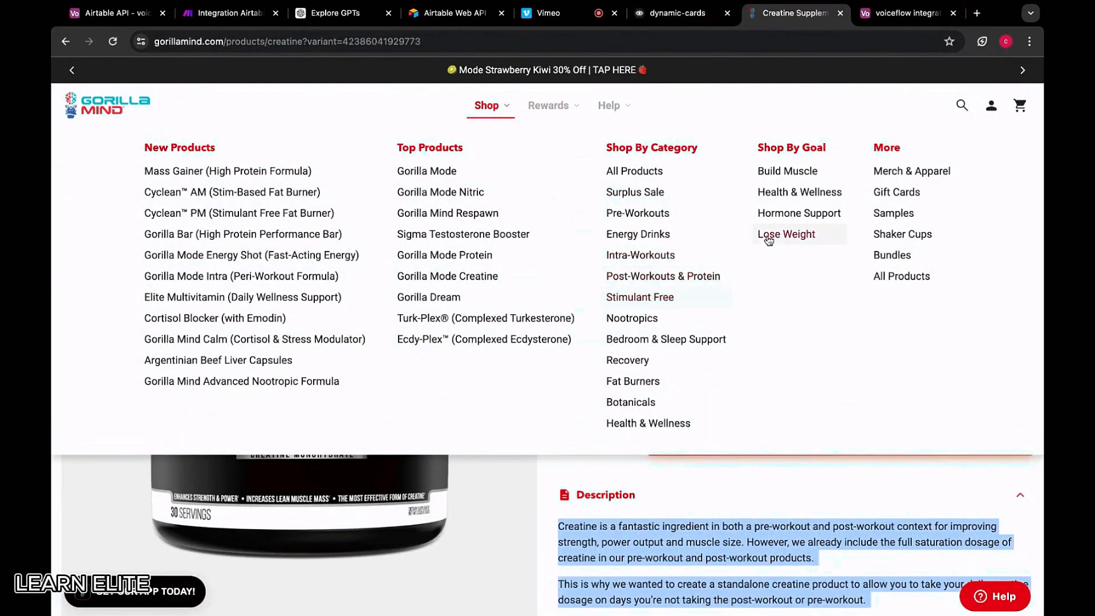
Open the Gorilla Mind Smooth product page from the Stimulant Free collection and select its description
{"action": "left_click", "coordinate": [647, 306]}
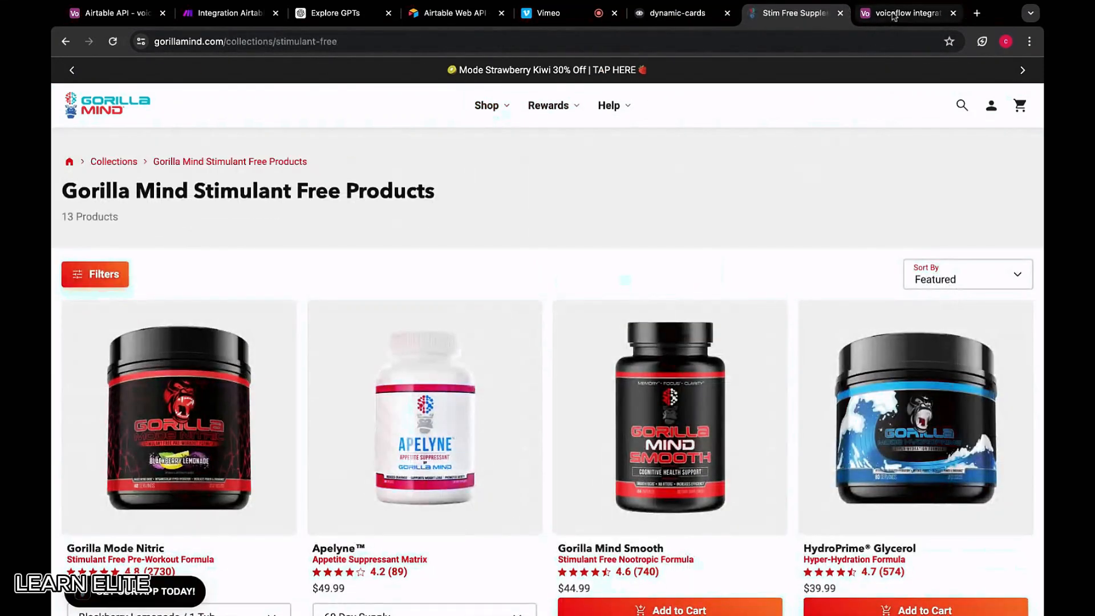
{"action": "scroll", "coordinate": [211, 360], "scroll_direction": "down", "scroll_amount": 2}
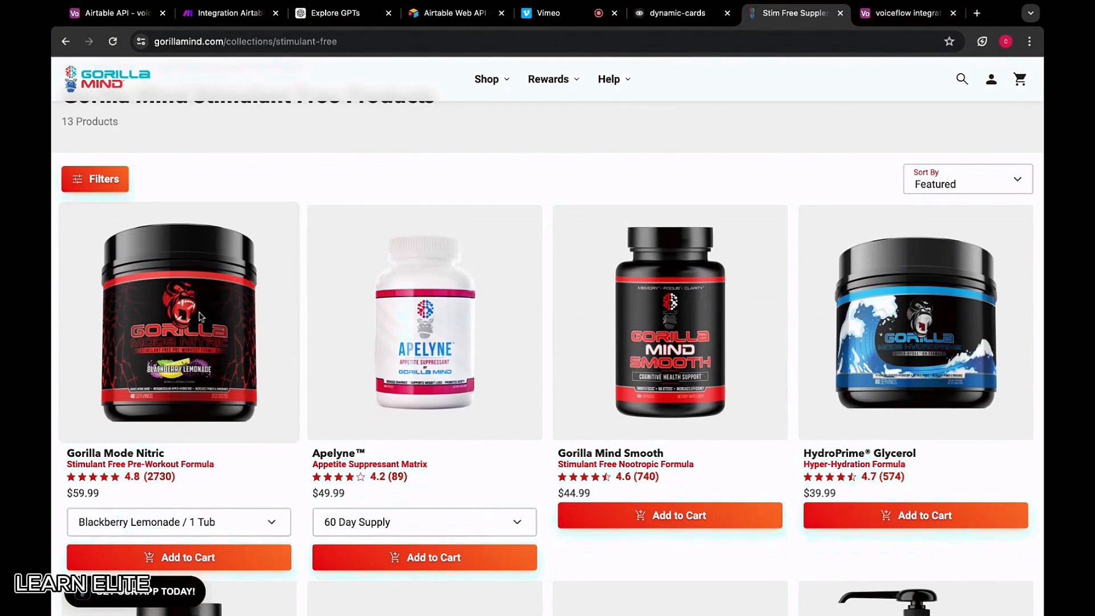
{"action": "left_click", "coordinate": [704, 308]}
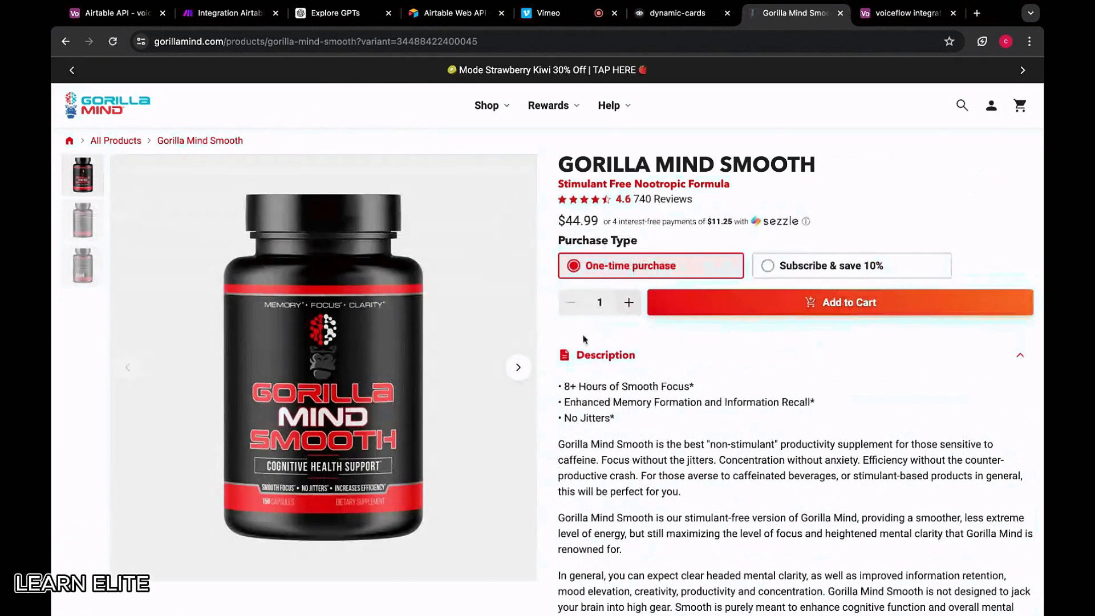
{"action": "left_click_drag", "start_coordinate": [562, 383], "coordinate": [783, 331]}
{"action": "scroll", "coordinate": [679, 533], "scroll_direction": "down", "scroll_amount": 8}
{"action": "scroll", "coordinate": [680, 533], "scroll_direction": "down", "scroll_amount": 3}
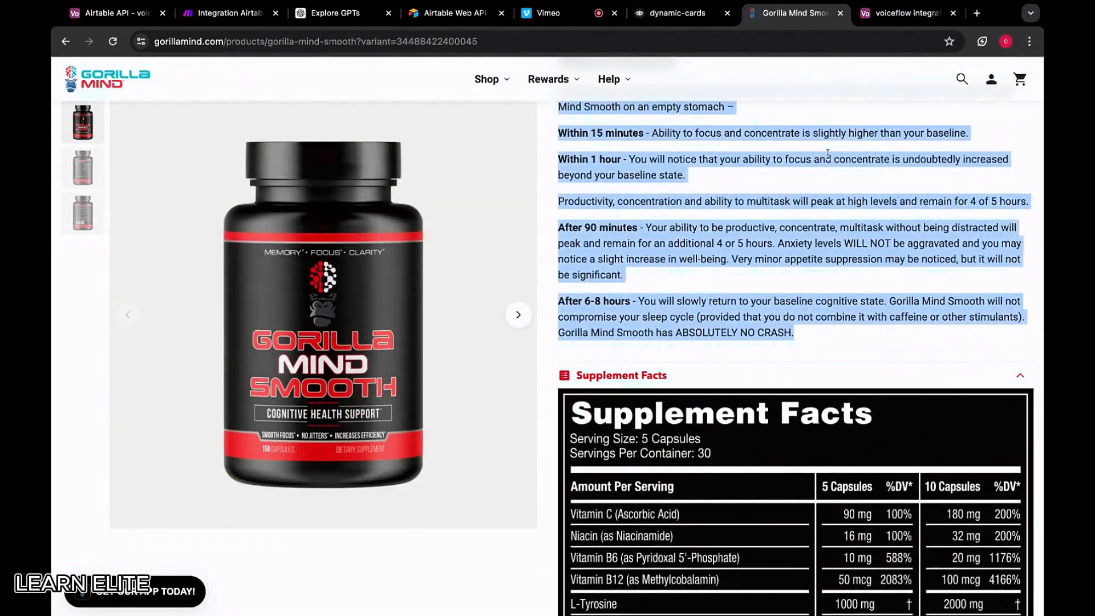
Add a new Airtable record named GORILLA MIND SMOOTH priced at 44.99
{"action": "left_click", "coordinate": [907, 12]}
{"action": "left_click", "coordinate": [349, 391]}
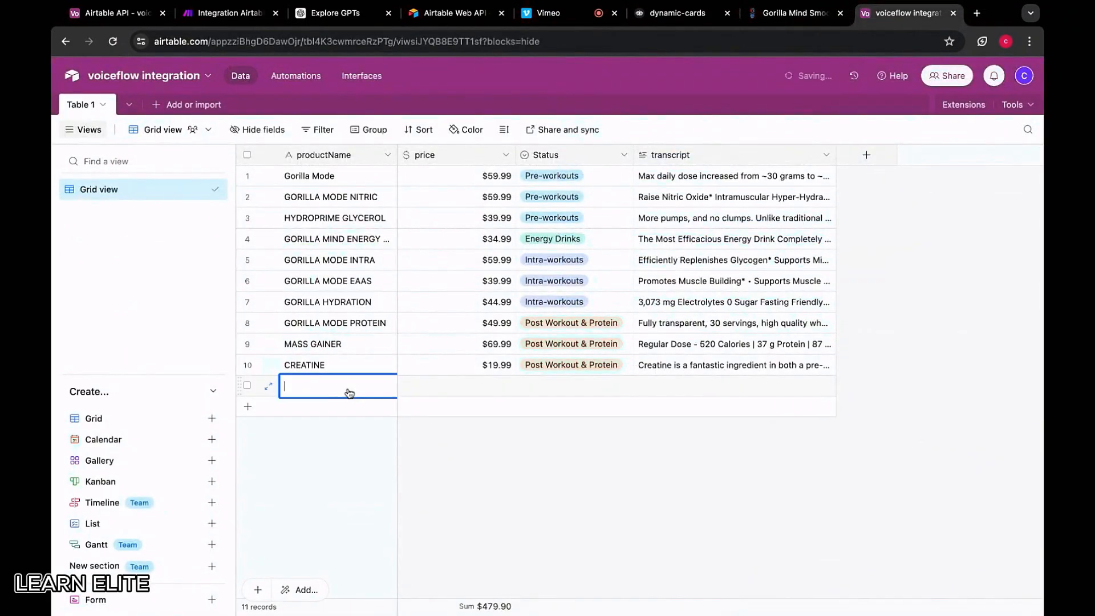
{"action": "type", "text": "GORILLA MIND"}
{"action": "key", "text": "BackSpace"}
{"action": "type", "text": "ND SMOOTH"}
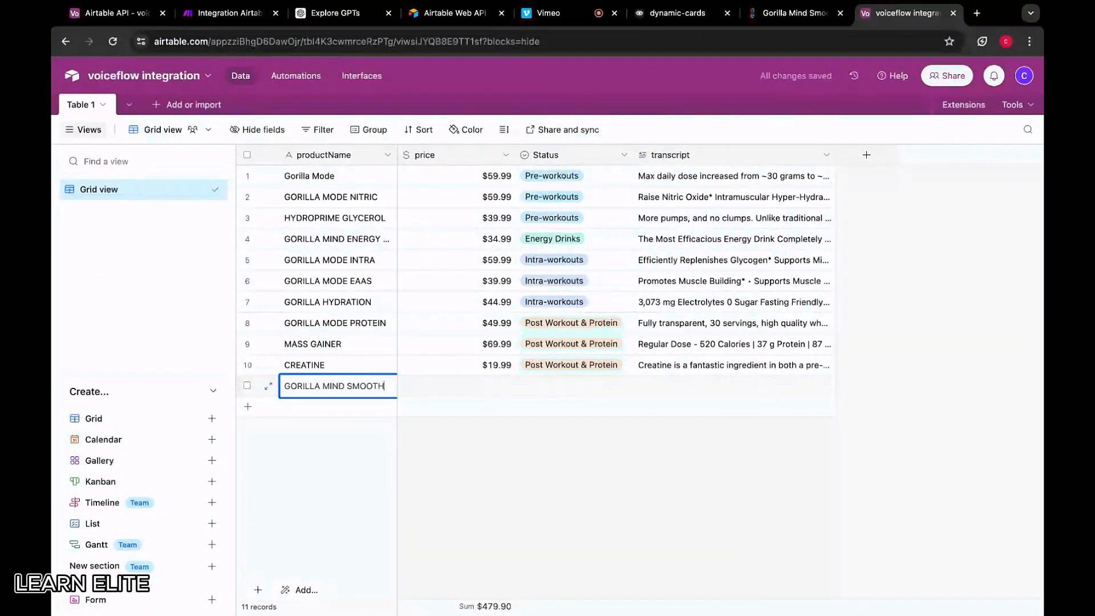
{"action": "left_click", "coordinate": [434, 388]}
{"action": "left_click", "coordinate": [795, 12]}
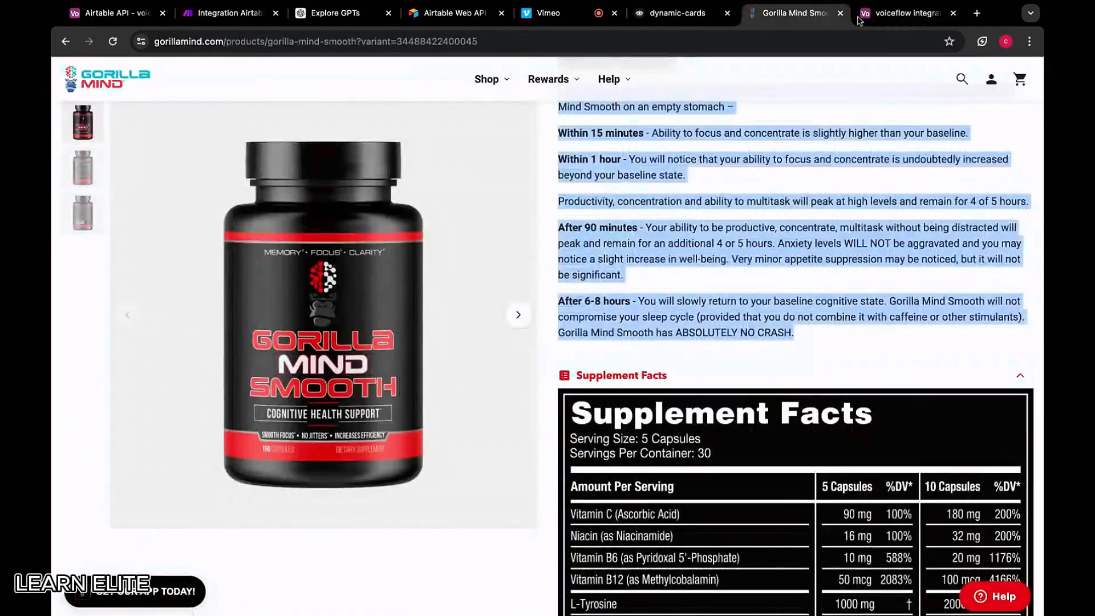
{"action": "scroll", "coordinate": [763, 210], "scroll_direction": "up", "scroll_amount": 10}
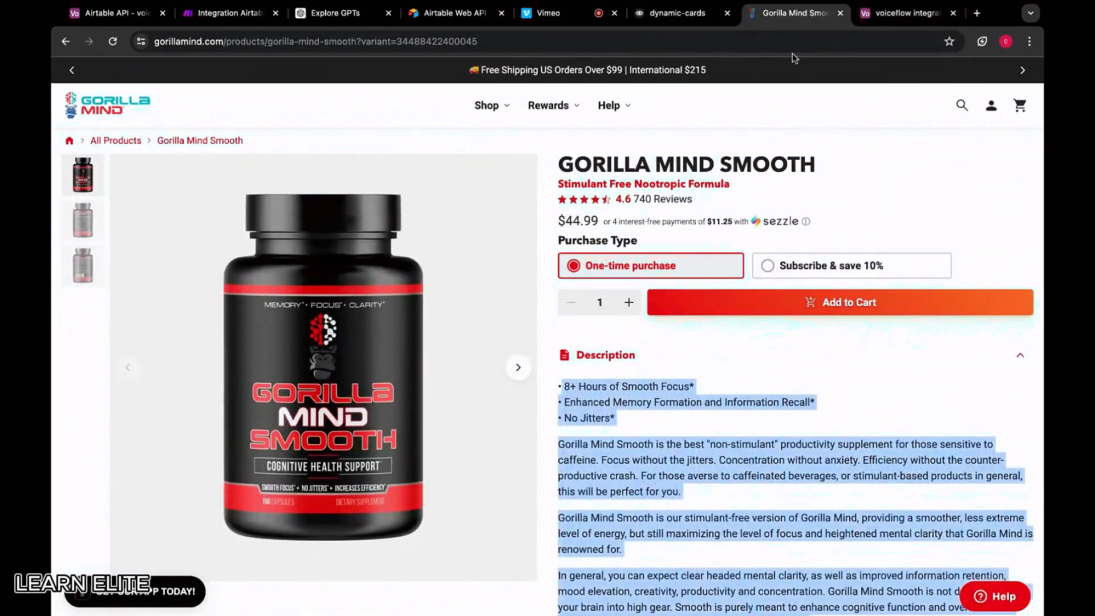
{"action": "left_click", "coordinate": [901, 13]}
{"action": "type", "text": "4"}
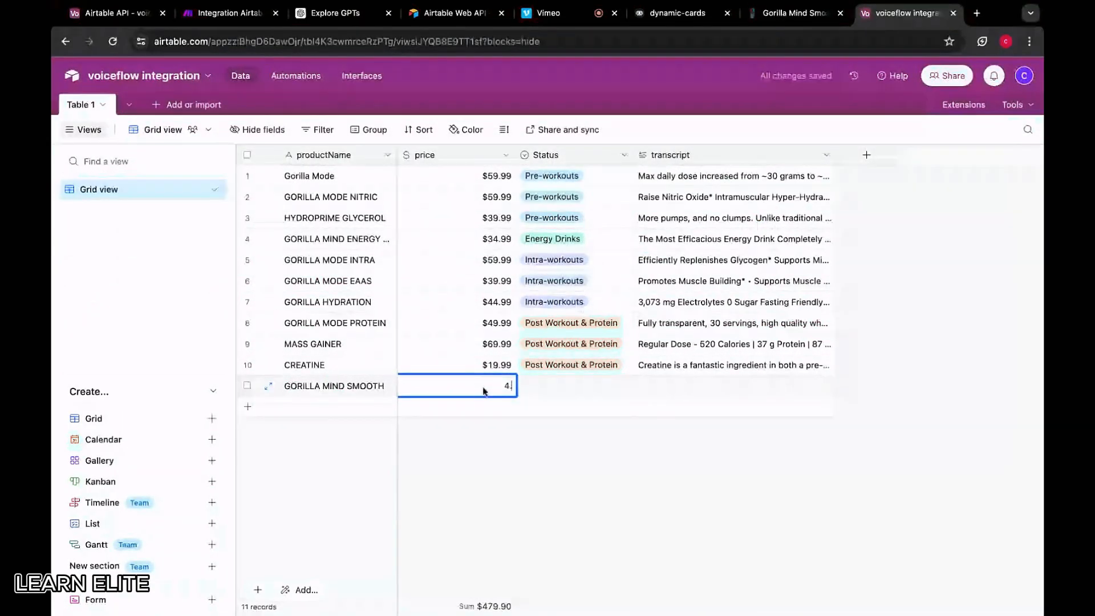
{"action": "type", "text": "4.99"}
Set the record's status to Stimulant Free and paste the copied description into its transcript
{"action": "double_click", "coordinate": [552, 386]}
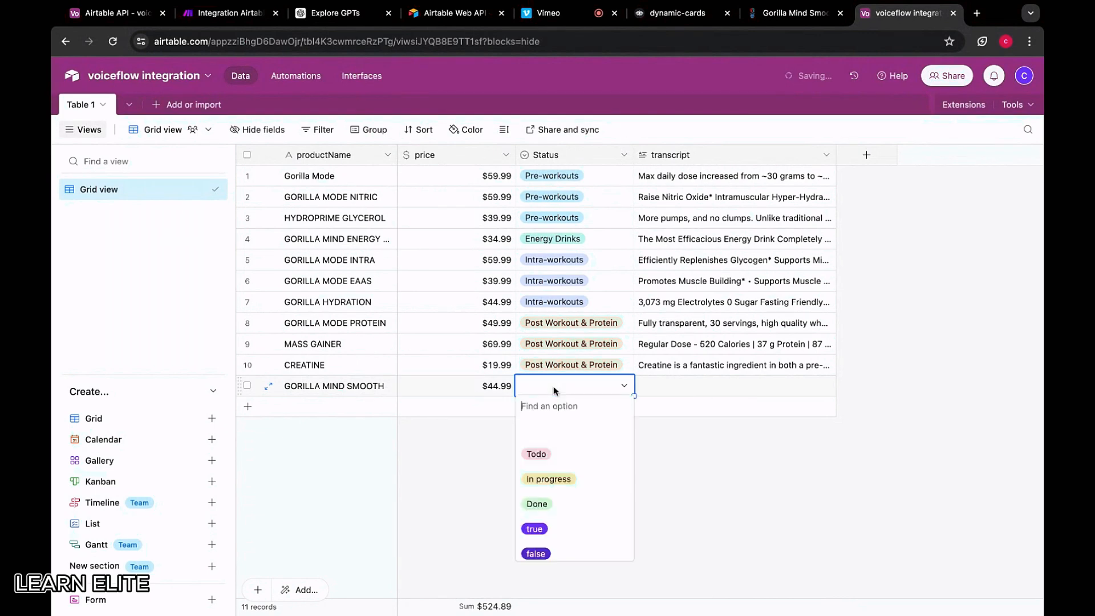
{"action": "scroll", "coordinate": [561, 469], "scroll_direction": "down", "scroll_amount": 3}
{"action": "scroll", "coordinate": [562, 470], "scroll_direction": "down", "scroll_amount": 5}
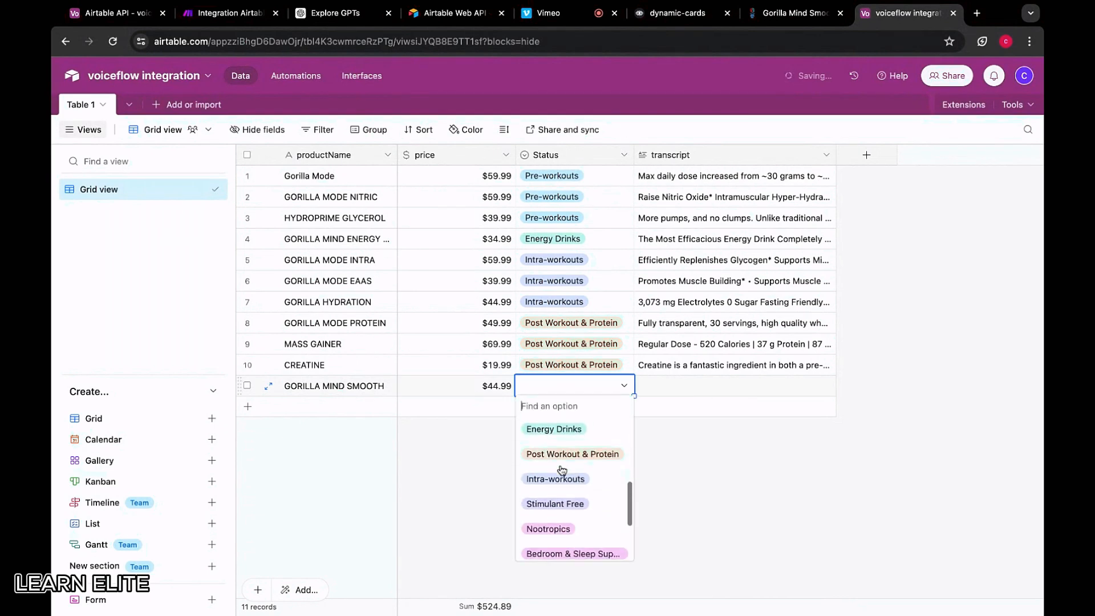
{"action": "left_click", "coordinate": [551, 486]}
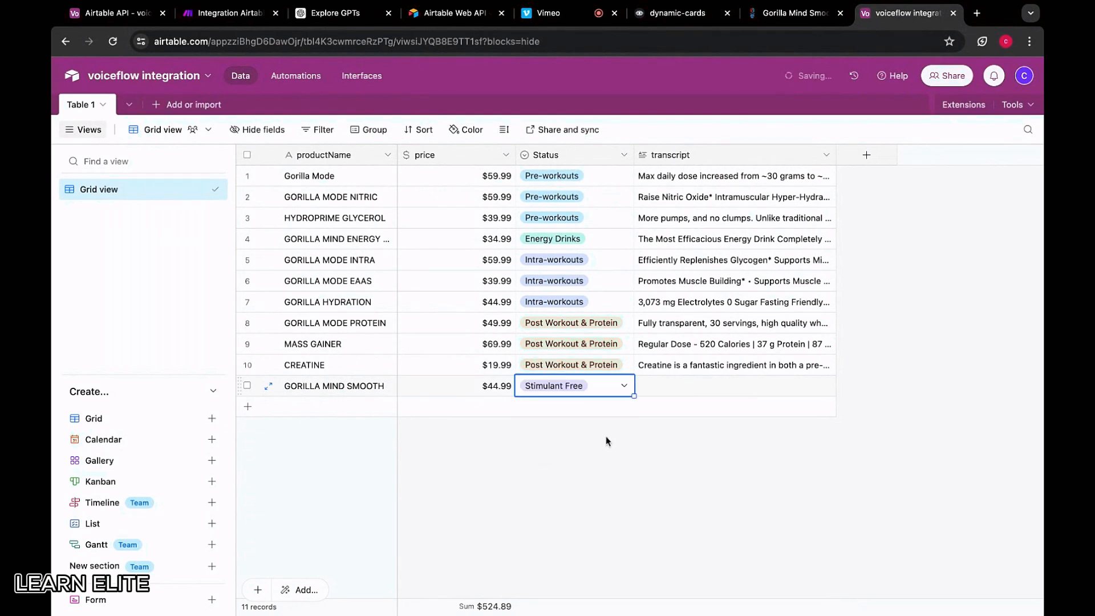
{"action": "double_click", "coordinate": [711, 386]}
{"action": "key", "text": "ctrl+v"}
{"action": "left_click", "coordinate": [579, 508]}
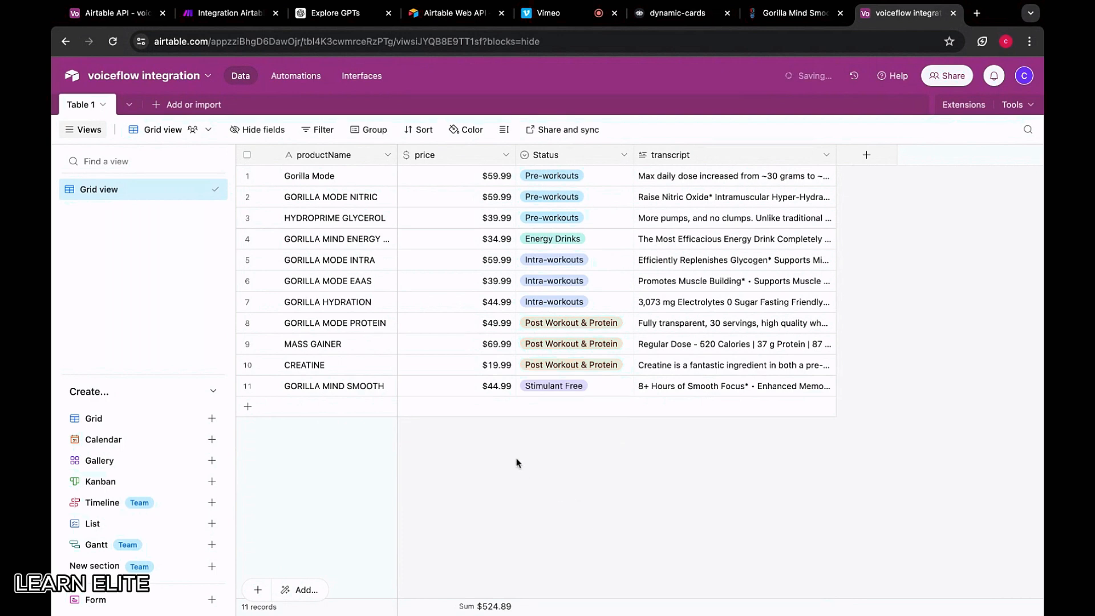
Start another blank record and return to the stimulant-free product collection on the website
{"action": "left_click", "coordinate": [360, 408]}
{"action": "left_click", "coordinate": [793, 13]}
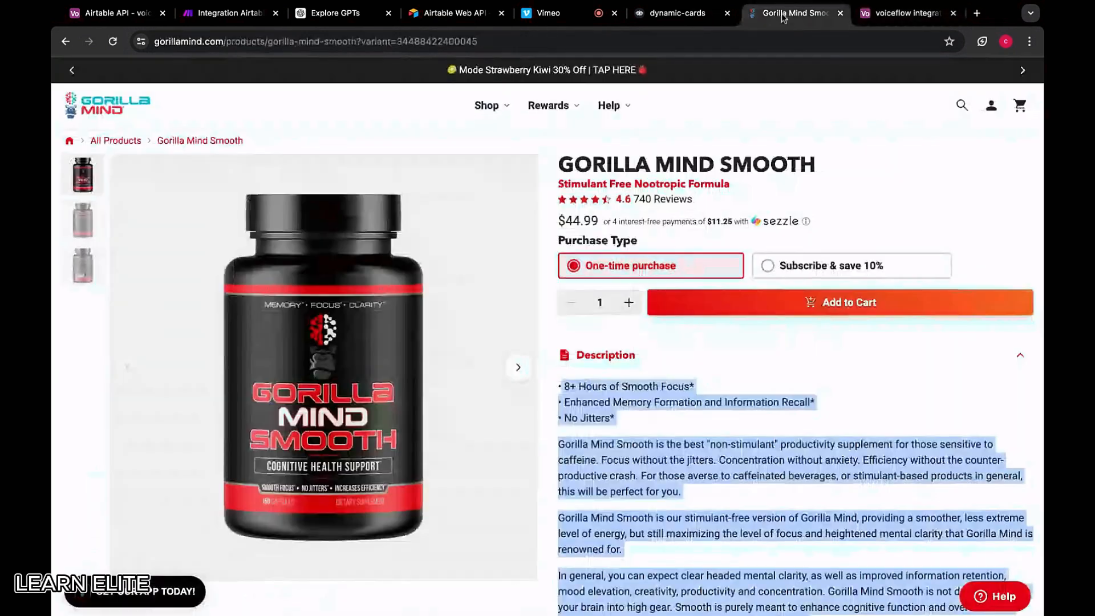
{"action": "left_click", "coordinate": [66, 41]}
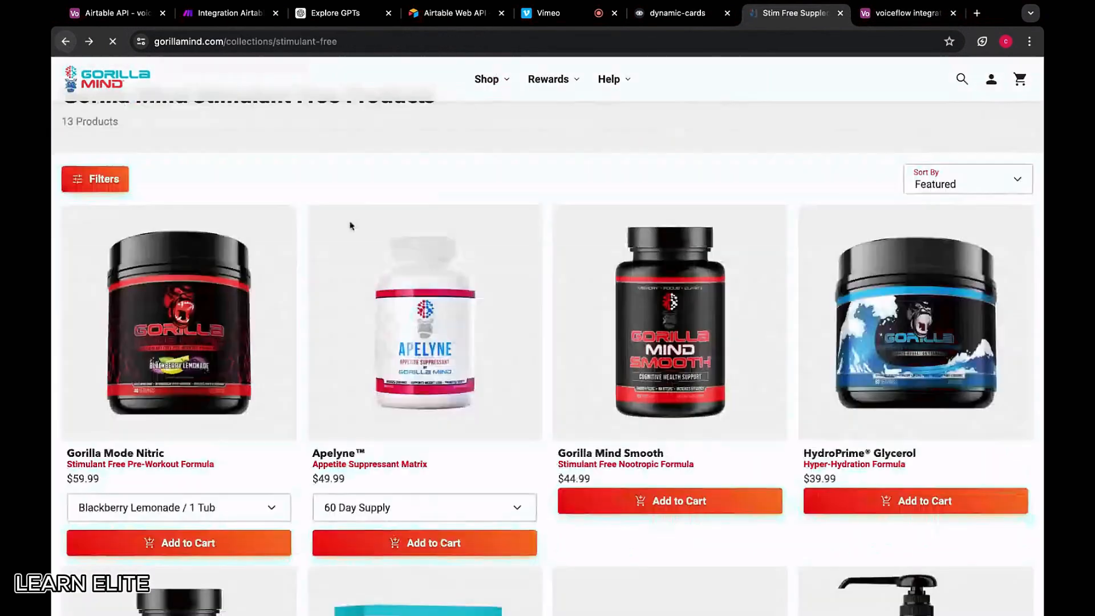
{"action": "scroll", "coordinate": [891, 319], "scroll_direction": "down", "scroll_amount": 4}
Open Gorilla Shroom from the stimulant-free collection and select its whole description text
{"action": "scroll", "coordinate": [890, 319], "scroll_direction": "down", "scroll_amount": 3}
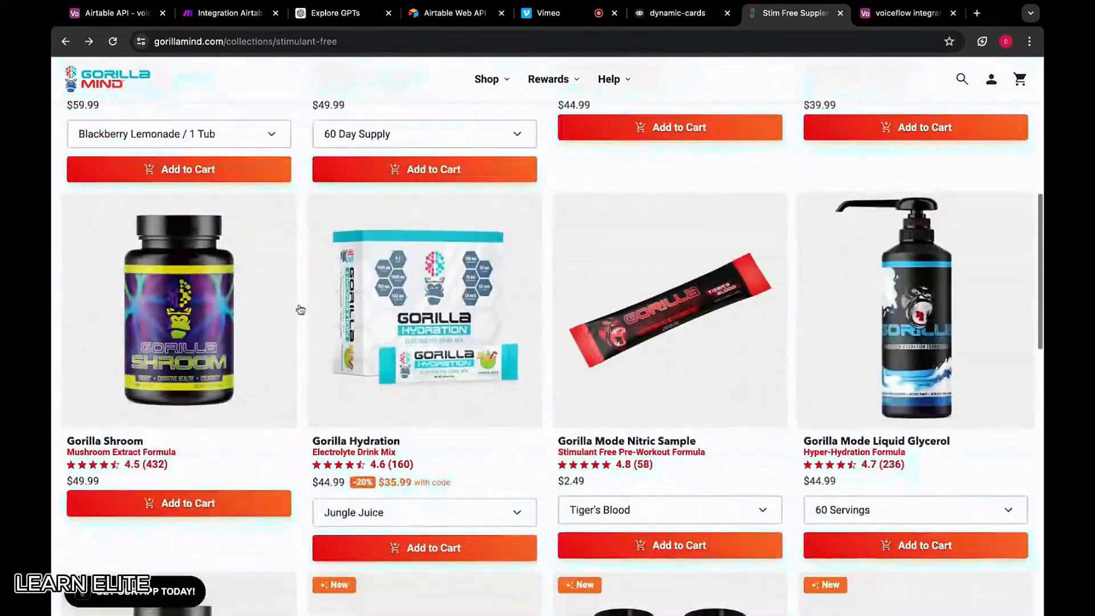
{"action": "left_click", "coordinate": [202, 322]}
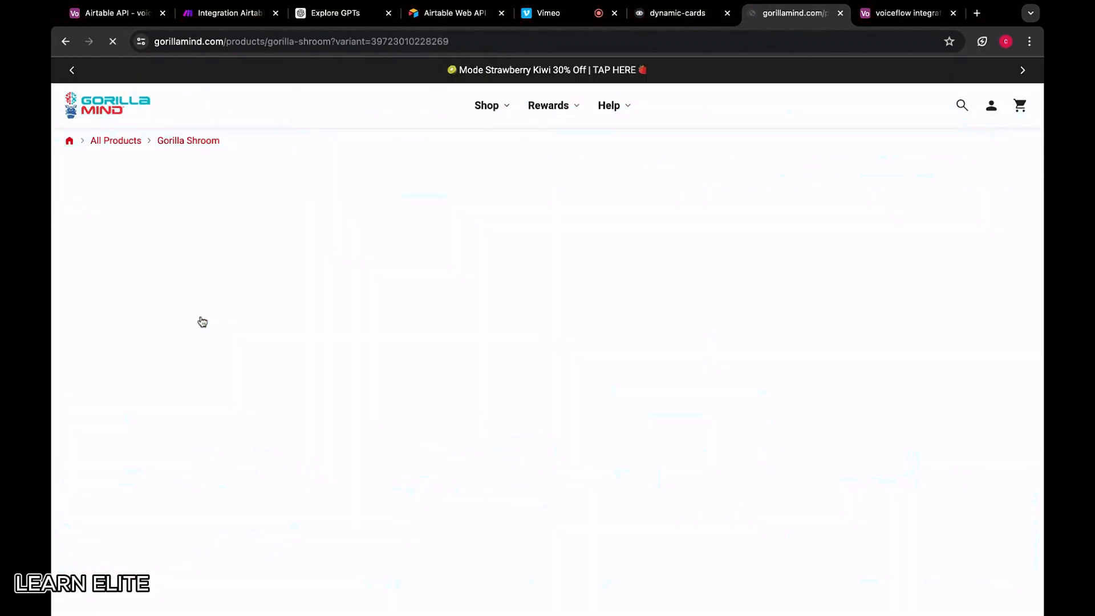
{"action": "scroll", "coordinate": [713, 407], "scroll_direction": "down", "scroll_amount": 4}
{"action": "scroll", "coordinate": [713, 407], "scroll_direction": "down", "scroll_amount": 5}
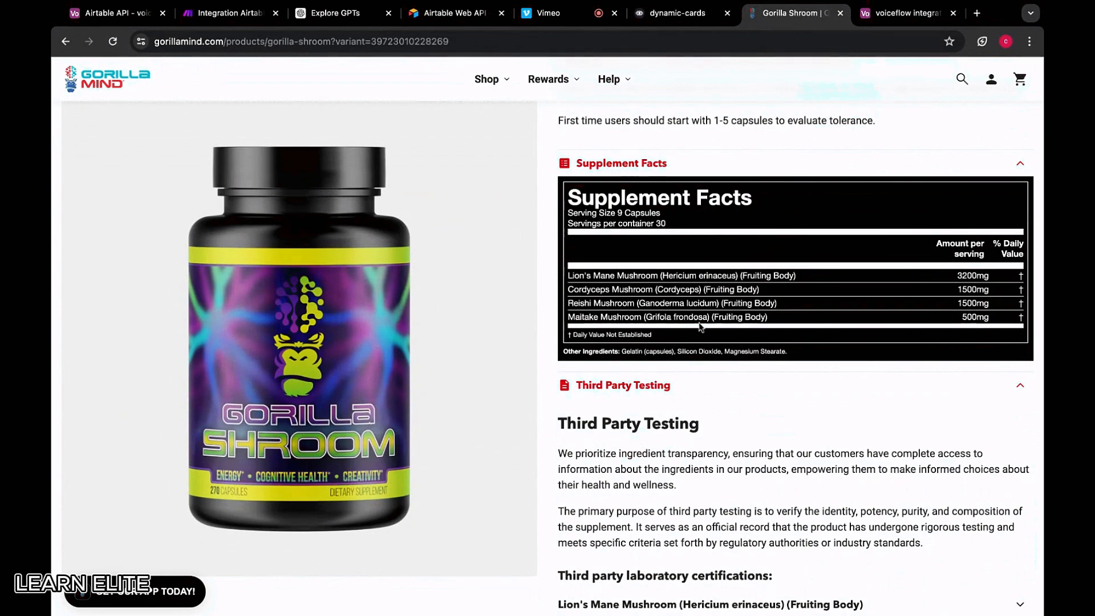
{"action": "scroll", "coordinate": [577, 312], "scroll_direction": "up", "scroll_amount": 10}
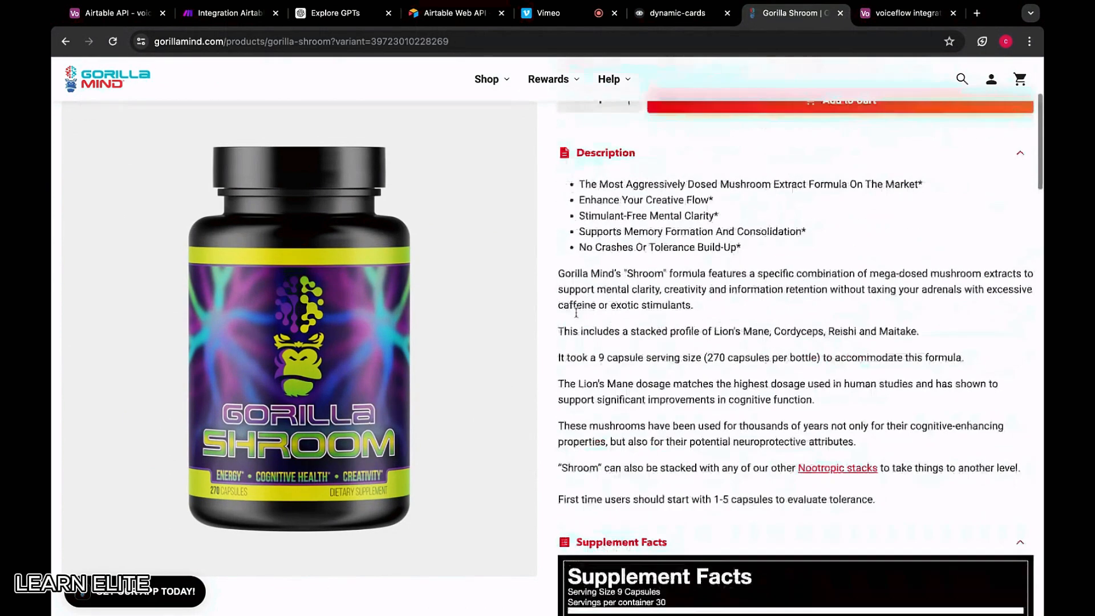
{"action": "scroll", "coordinate": [577, 312], "scroll_direction": "down", "scroll_amount": 3}
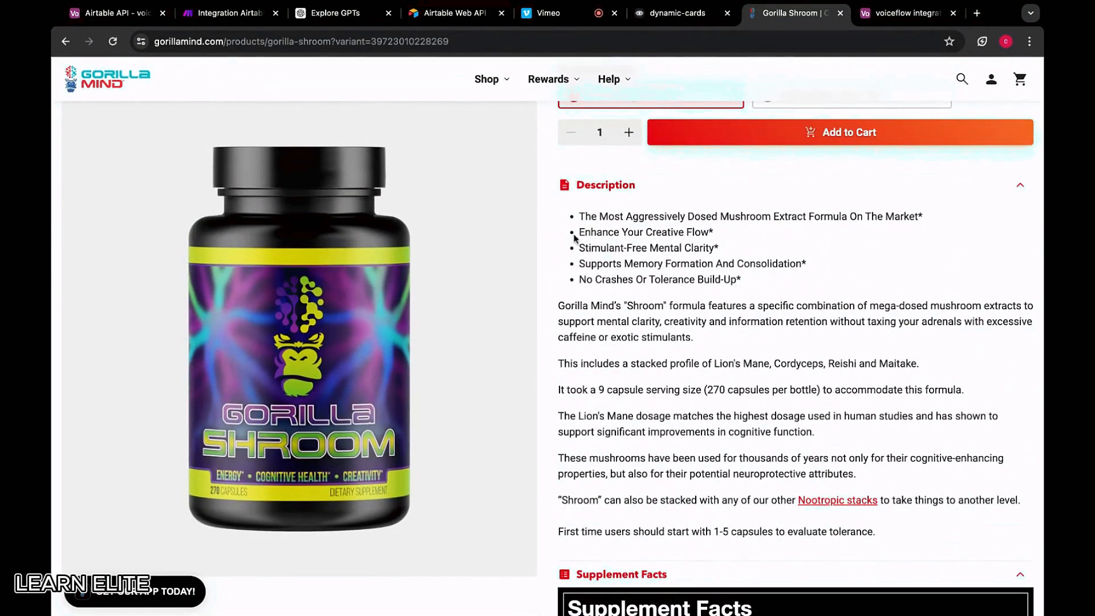
{"action": "left_click_drag", "start_coordinate": [578, 234], "coordinate": [682, 248]}
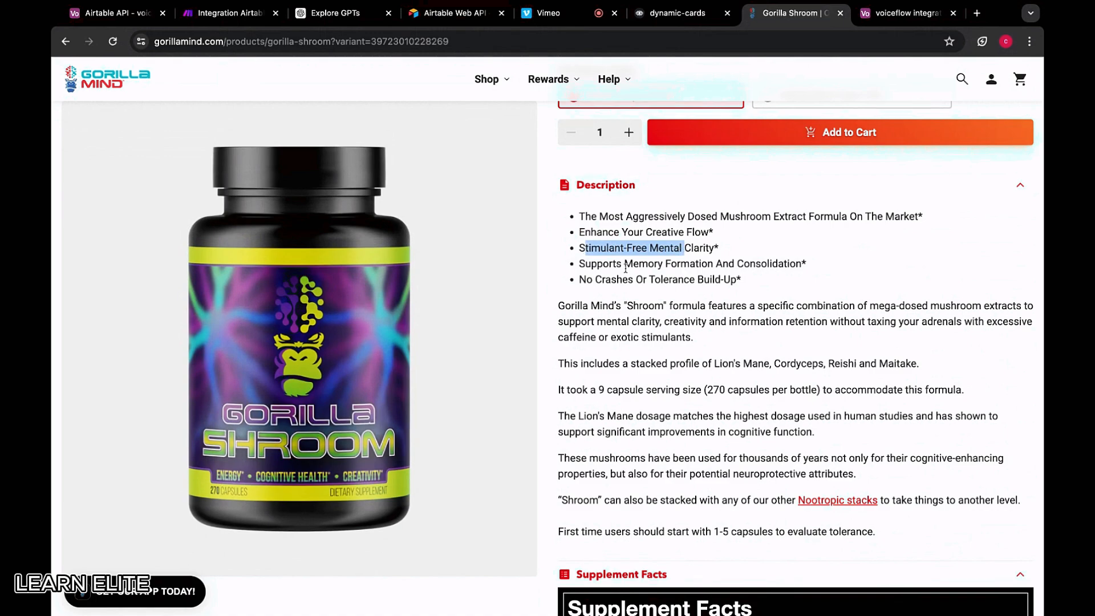
{"action": "scroll", "coordinate": [762, 280], "scroll_direction": "down", "scroll_amount": 1}
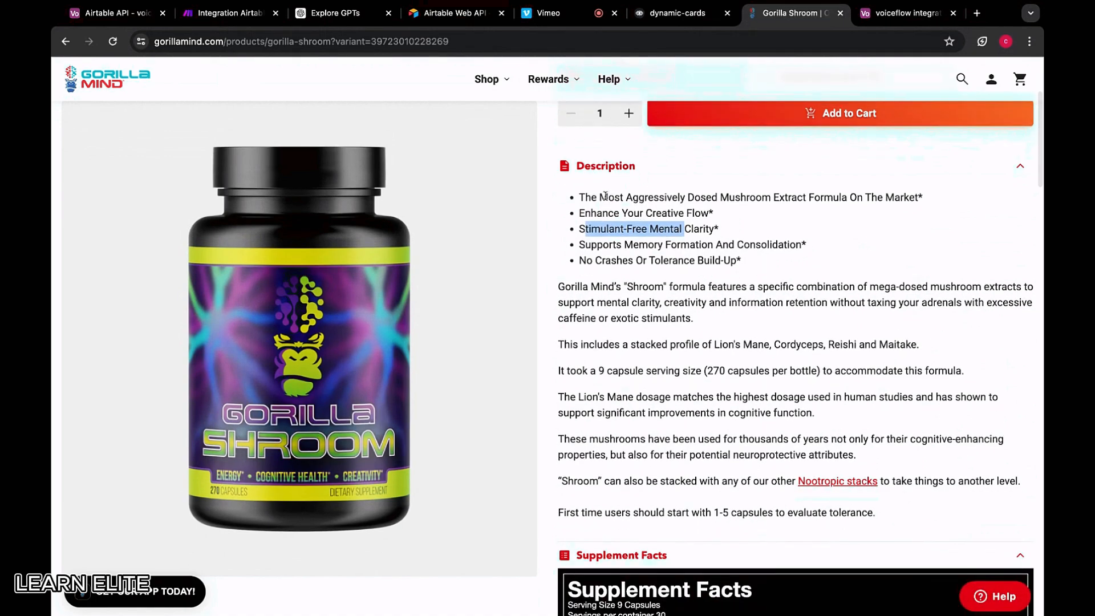
{"action": "left_click_drag", "start_coordinate": [579, 193], "coordinate": [878, 513]}
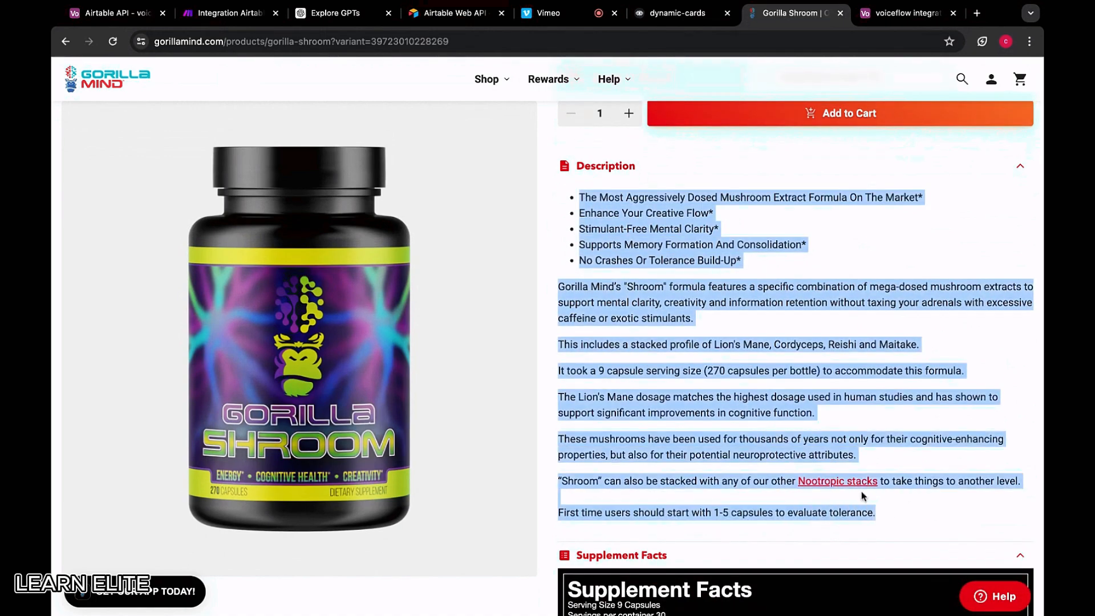
{"action": "scroll", "coordinate": [781, 404], "scroll_direction": "up", "scroll_amount": 4}
Name the new record GORILLA SHROOM and enter 49.99 as its price
{"action": "left_click", "coordinate": [884, 21]}
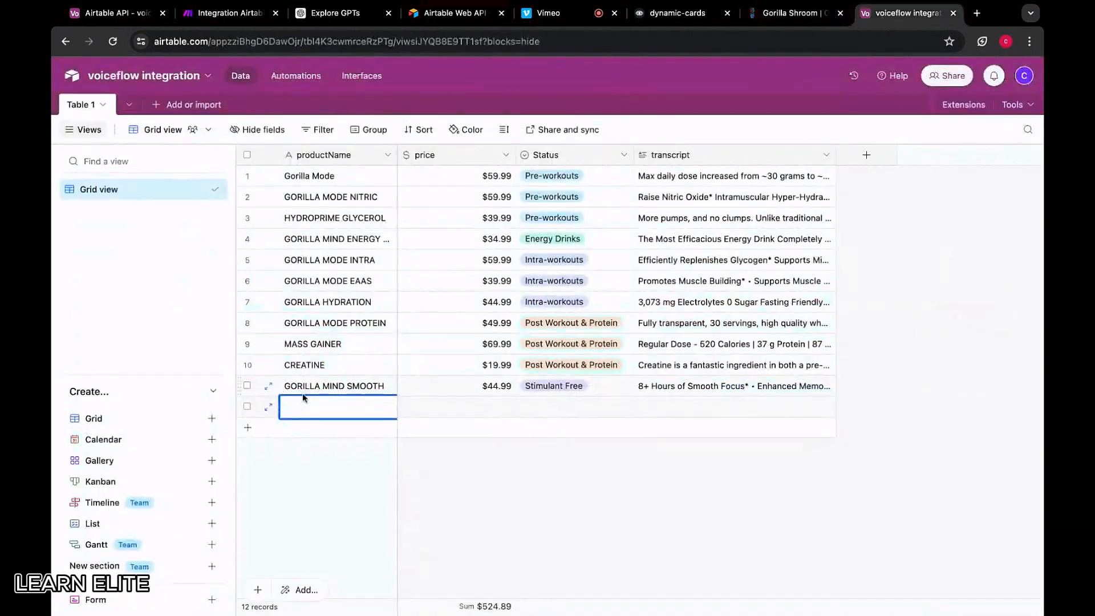
{"action": "type", "text": "GORILLA SHROOM"}
{"action": "left_click", "coordinate": [781, 14]}
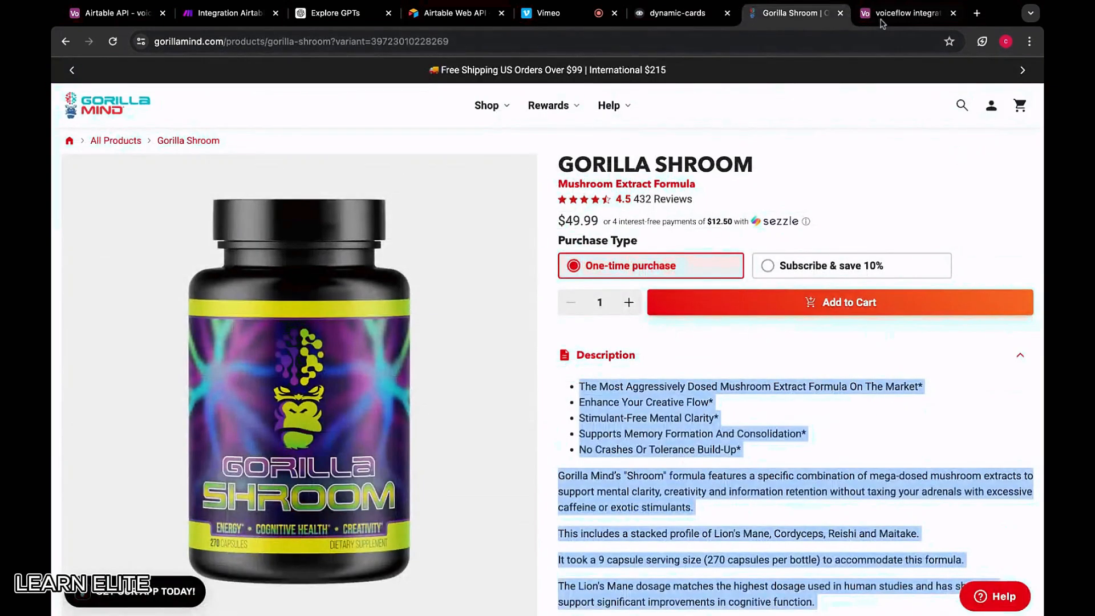
{"action": "left_click", "coordinate": [907, 13]}
{"action": "left_click", "coordinate": [449, 405]}
{"action": "type", "text": "49.99"}
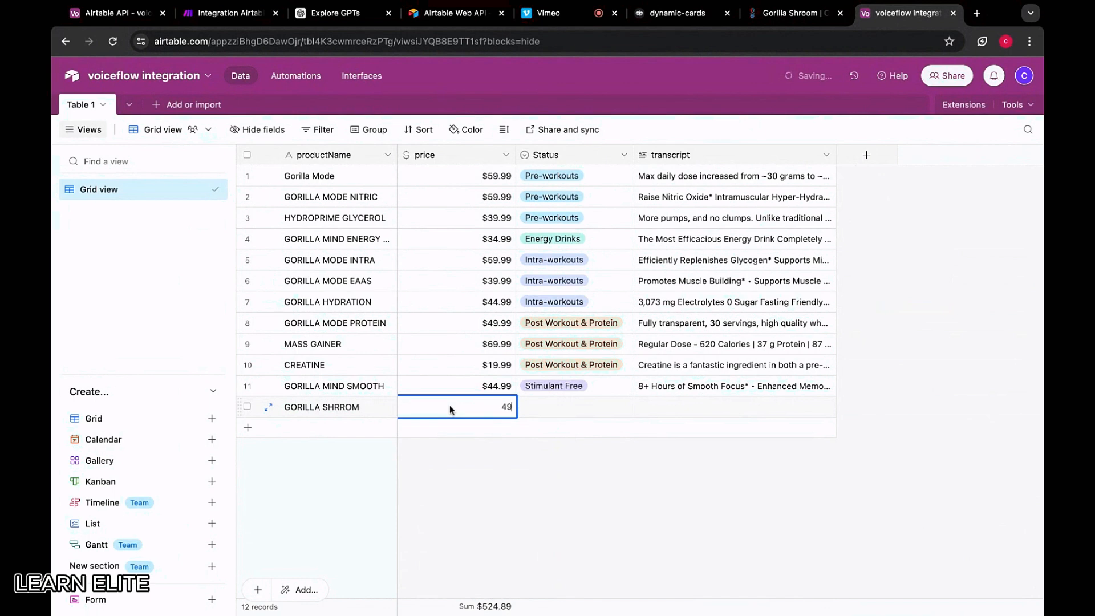
Paste the Shroom description into the transcript and set the status to Stimulant Free
{"action": "double_click", "coordinate": [670, 404]}
{"action": "key", "text": "ctrl+v"}
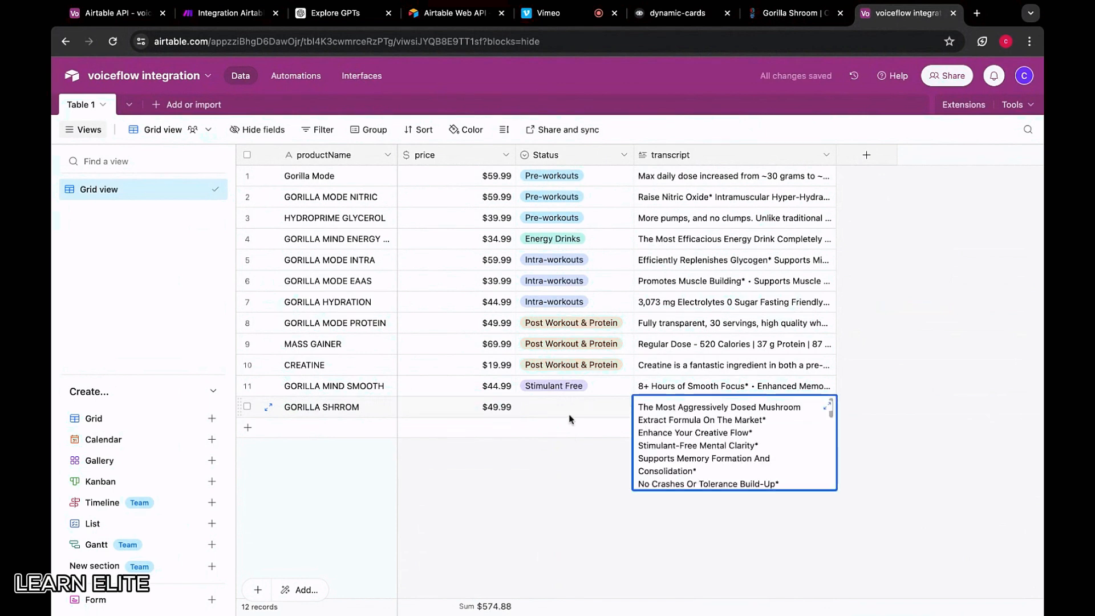
{"action": "left_click", "coordinate": [576, 407]}
{"action": "left_click", "coordinate": [576, 406]}
{"action": "scroll", "coordinate": [551, 510], "scroll_direction": "down", "scroll_amount": 2}
{"action": "scroll", "coordinate": [552, 511], "scroll_direction": "down", "scroll_amount": 2}
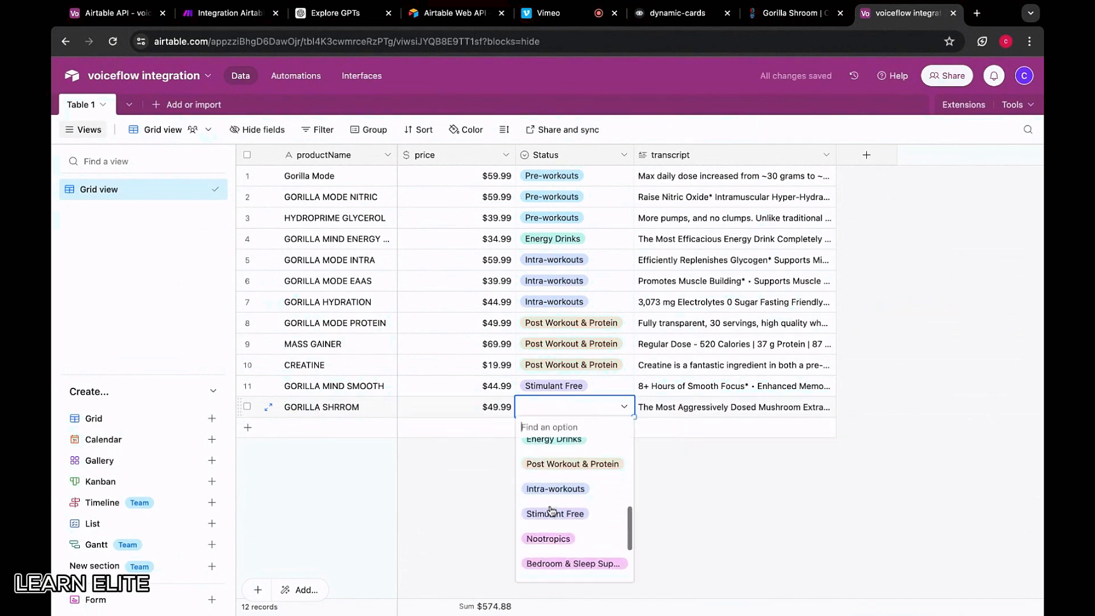
{"action": "left_click", "coordinate": [552, 514]}
Return to the stimulant-free product collection on the Gorilla Mind website
{"action": "left_click", "coordinate": [803, 13]}
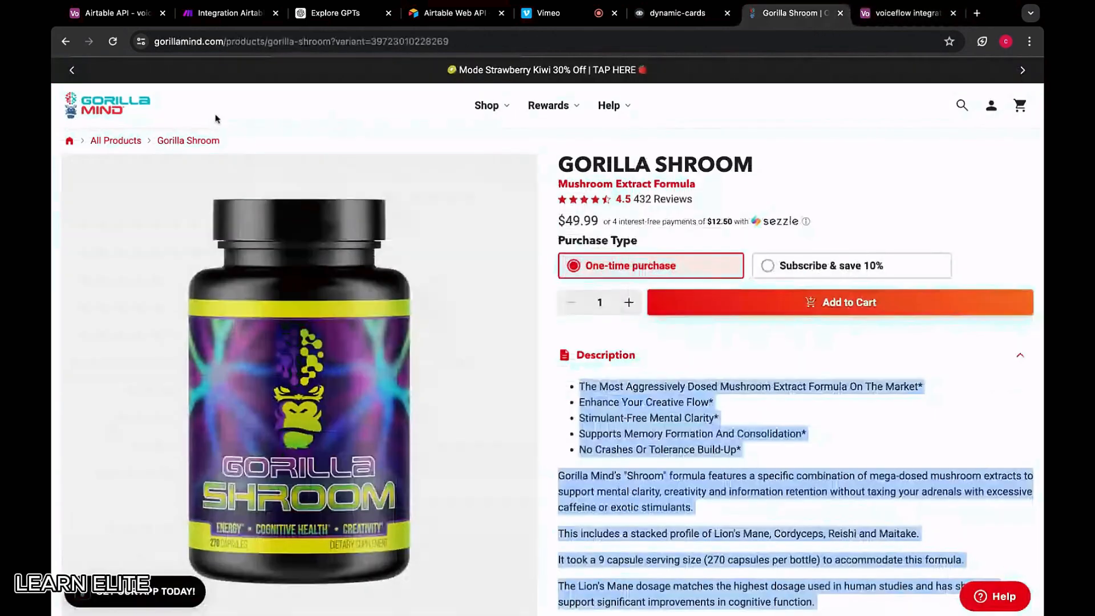
{"action": "left_click", "coordinate": [65, 41]}
{"action": "scroll", "coordinate": [587, 183], "scroll_direction": "up", "scroll_amount": 2}
Open the Cyclean PM product page from the Stimulant Free category and highlight its description
{"action": "scroll", "coordinate": [608, 188], "scroll_direction": "up", "scroll_amount": 5}
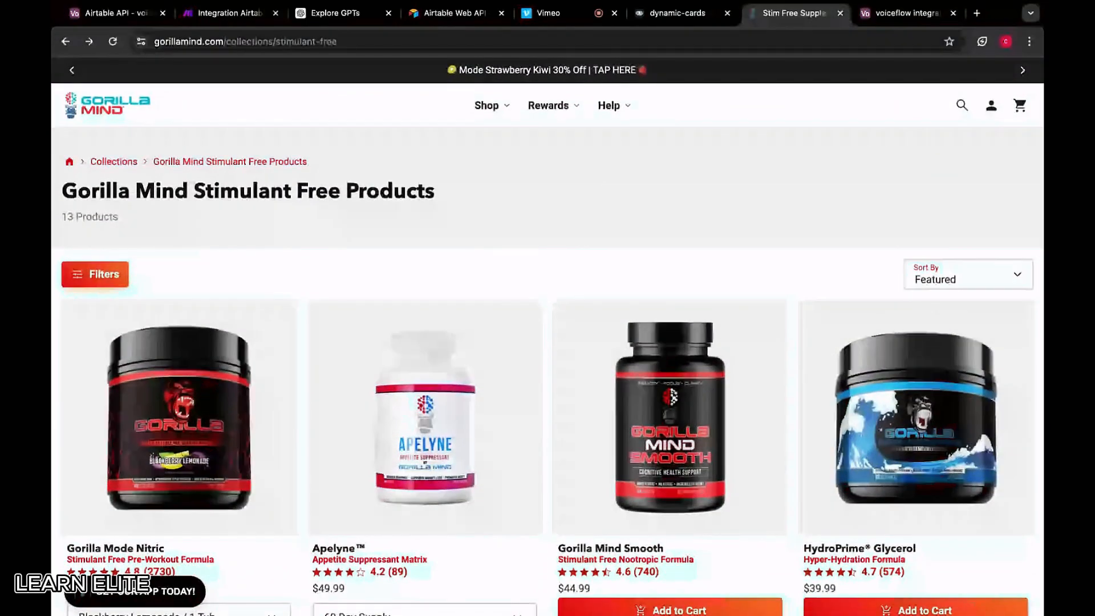
{"action": "mouse_move", "coordinate": [488, 109]}
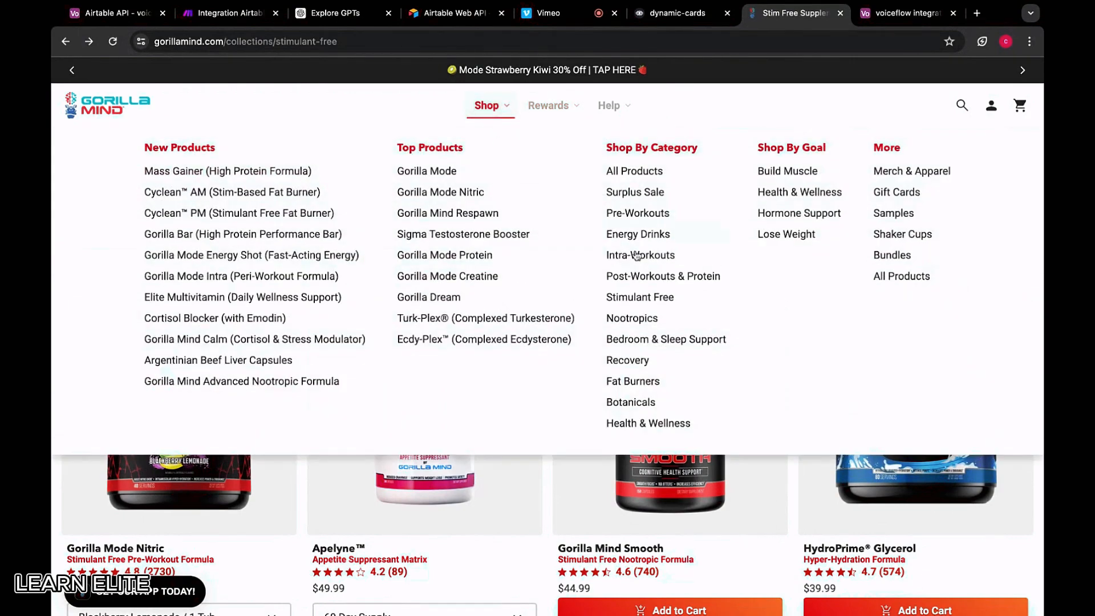
{"action": "left_click", "coordinate": [640, 302]}
{"action": "scroll", "coordinate": [662, 482], "scroll_direction": "down", "scroll_amount": 6}
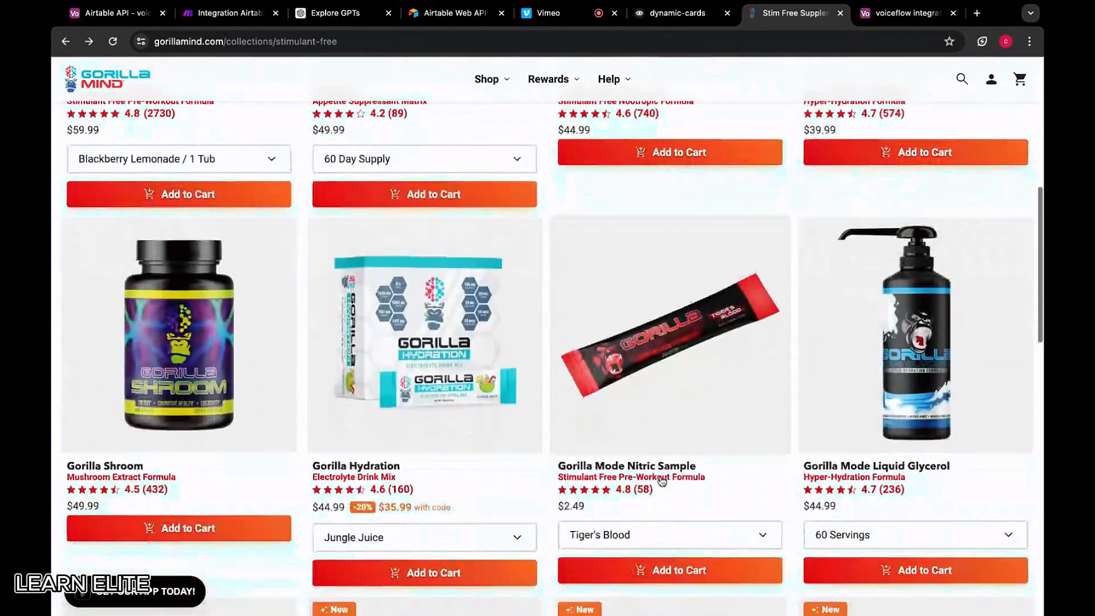
{"action": "scroll", "coordinate": [752, 311], "scroll_direction": "down", "scroll_amount": 2}
{"action": "scroll", "coordinate": [758, 315], "scroll_direction": "down", "scroll_amount": 5}
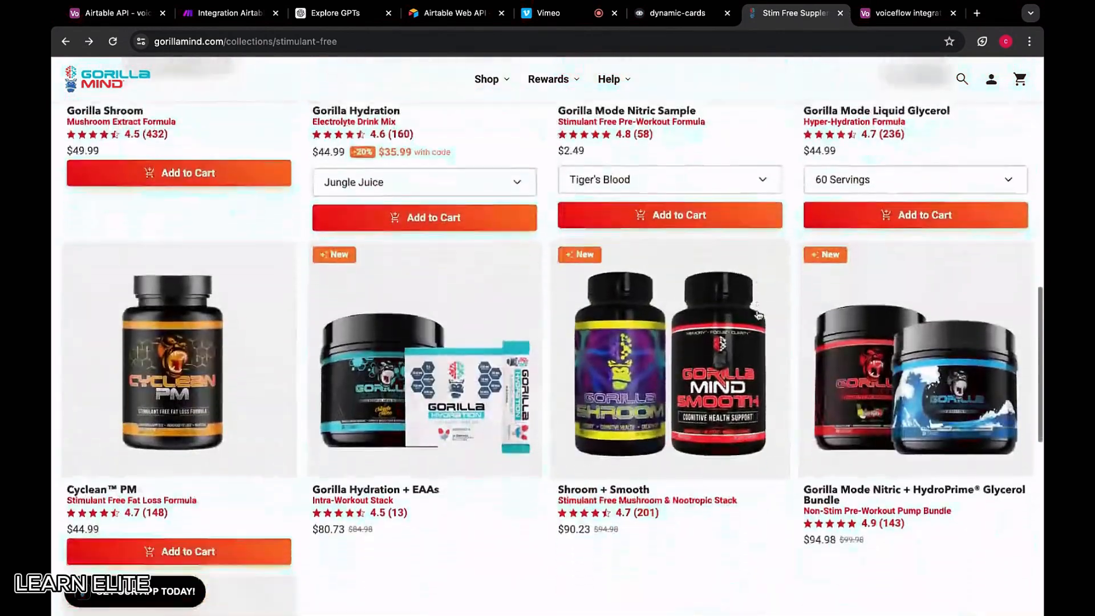
{"action": "left_click", "coordinate": [214, 348]}
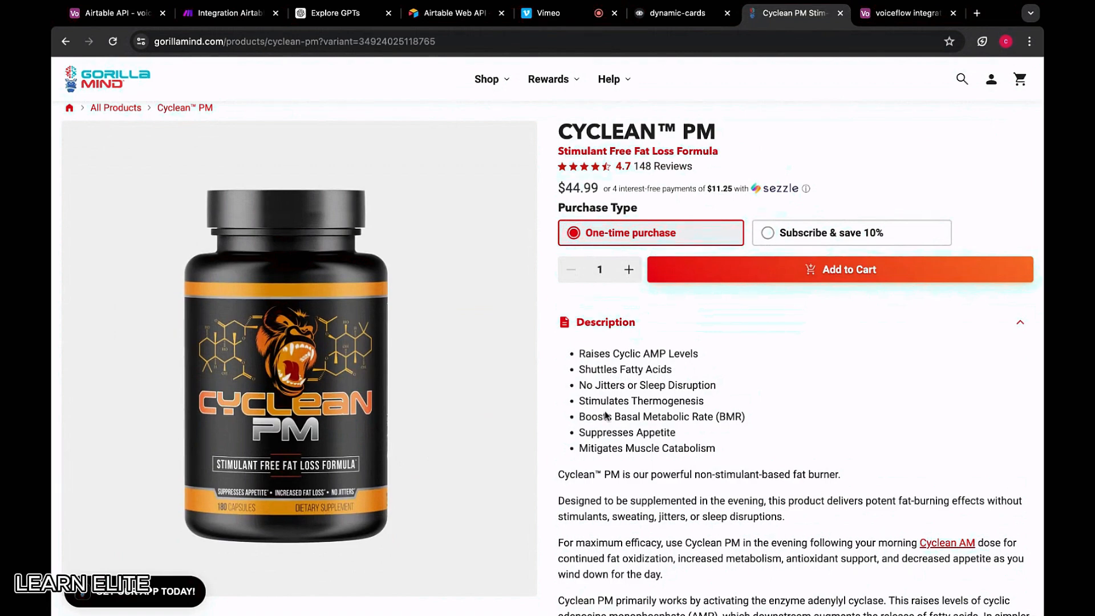
{"action": "scroll", "coordinate": [557, 303], "scroll_direction": "down", "scroll_amount": 1}
{"action": "left_click_drag", "start_coordinate": [557, 308], "coordinate": [707, 425]}
{"action": "scroll", "coordinate": [708, 429], "scroll_direction": "down", "scroll_amount": 5}
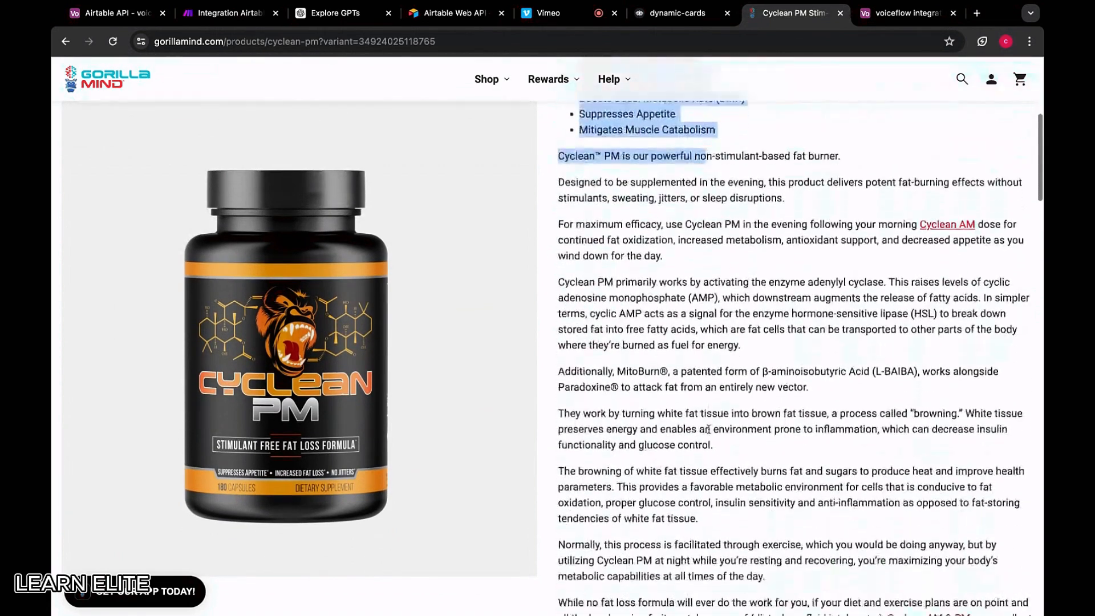
{"action": "scroll", "coordinate": [707, 429], "scroll_direction": "down", "scroll_amount": 3}
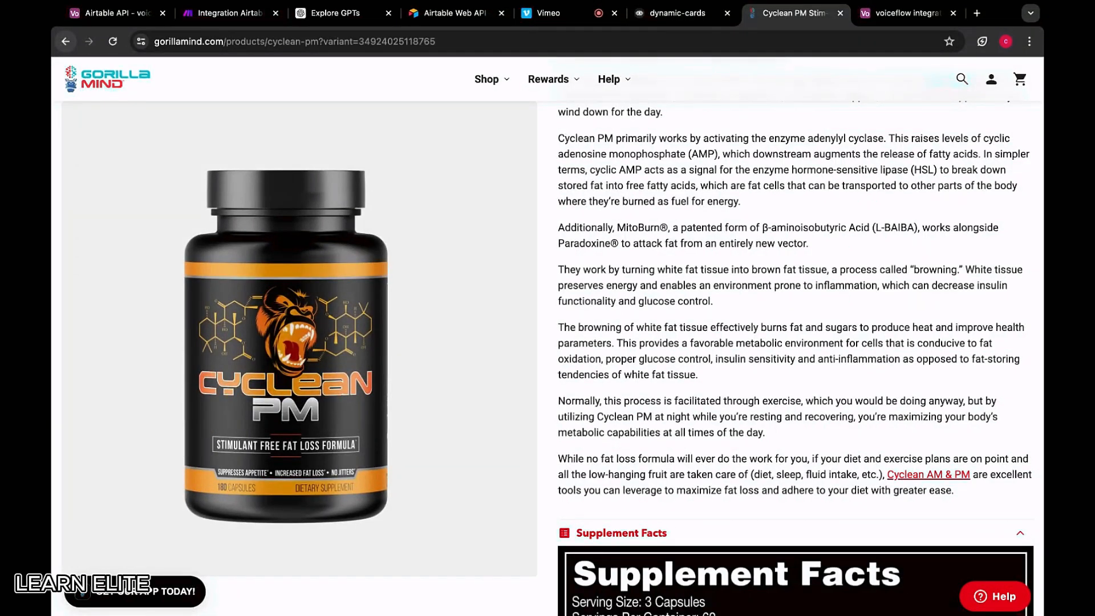
Open the Gorilla Mode Nitric page and copy its product title
{"action": "left_click", "coordinate": [65, 41]}
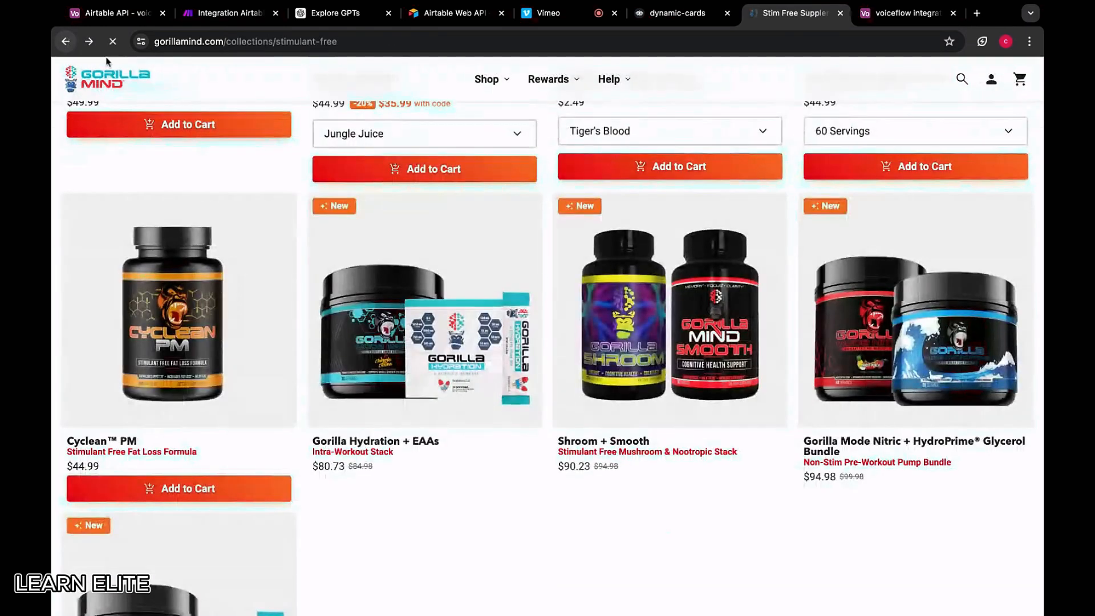
{"action": "scroll", "coordinate": [590, 392], "scroll_direction": "down", "scroll_amount": 3}
{"action": "scroll", "coordinate": [337, 386], "scroll_direction": "up", "scroll_amount": 3}
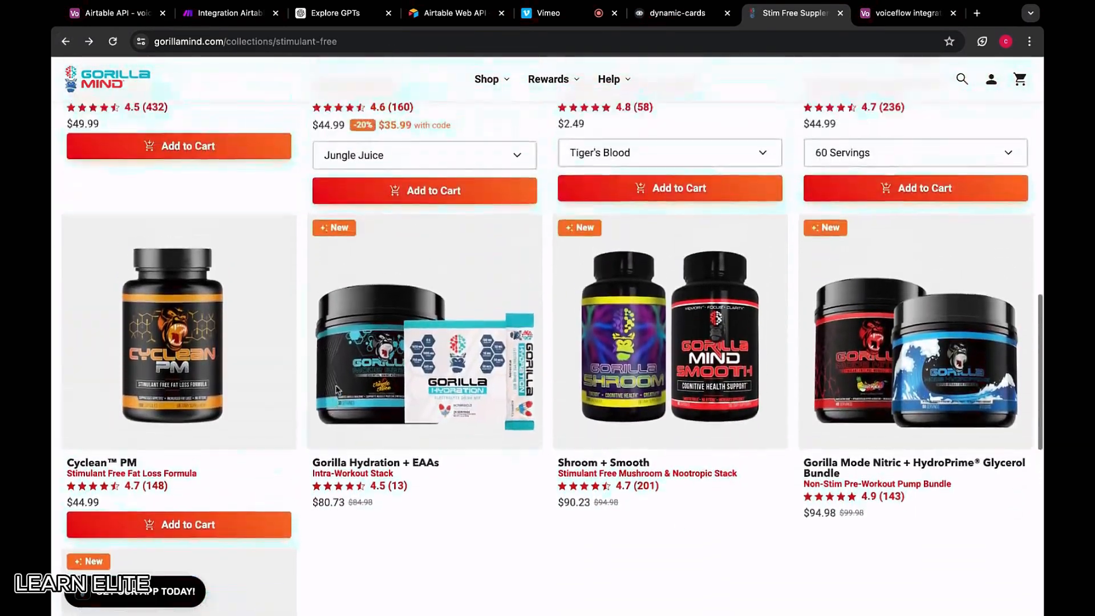
{"action": "scroll", "coordinate": [306, 276], "scroll_direction": "up", "scroll_amount": 5}
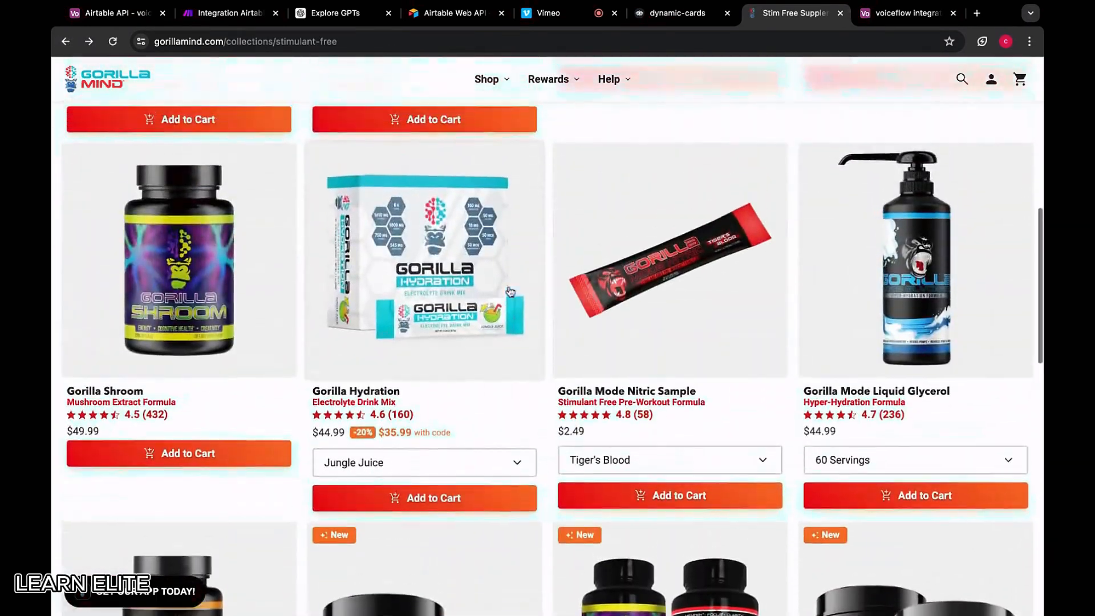
{"action": "scroll", "coordinate": [510, 292], "scroll_direction": "up", "scroll_amount": 6}
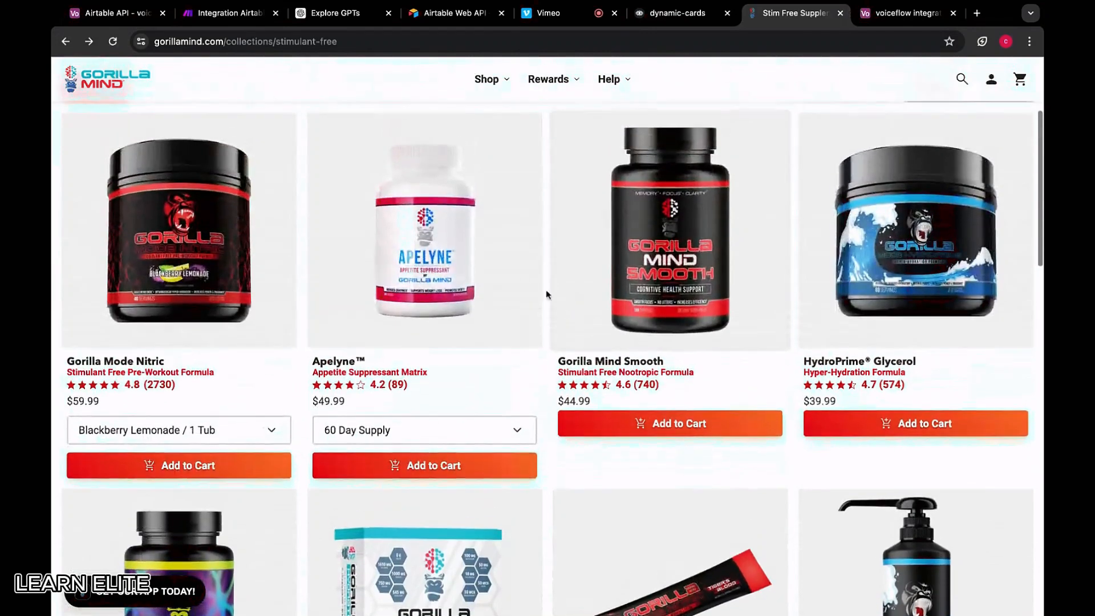
{"action": "scroll", "coordinate": [546, 294], "scroll_direction": "up", "scroll_amount": 3}
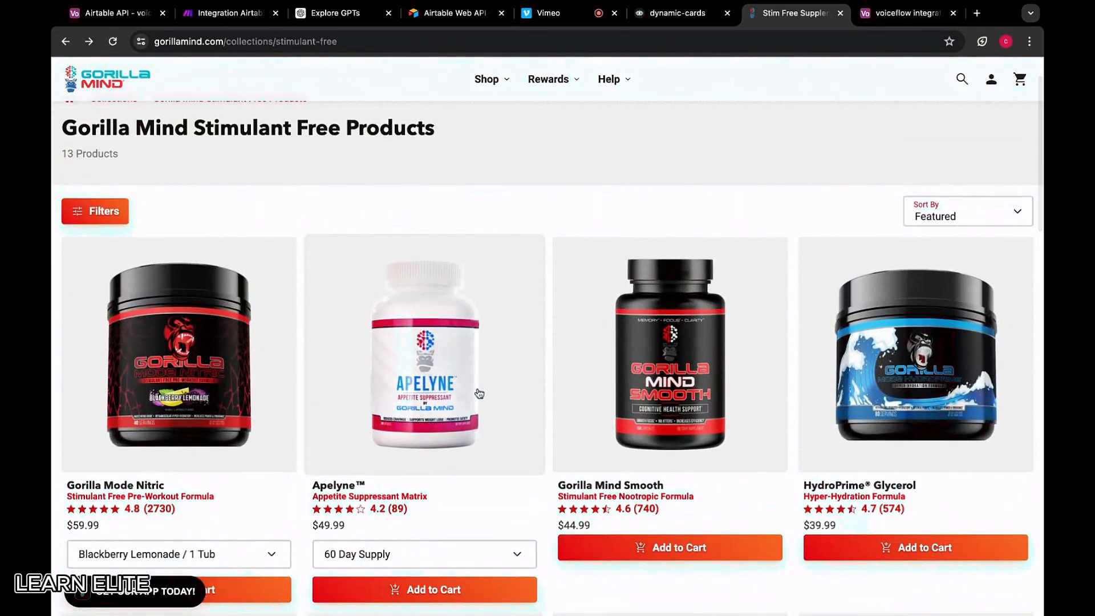
{"action": "left_click", "coordinate": [183, 341]}
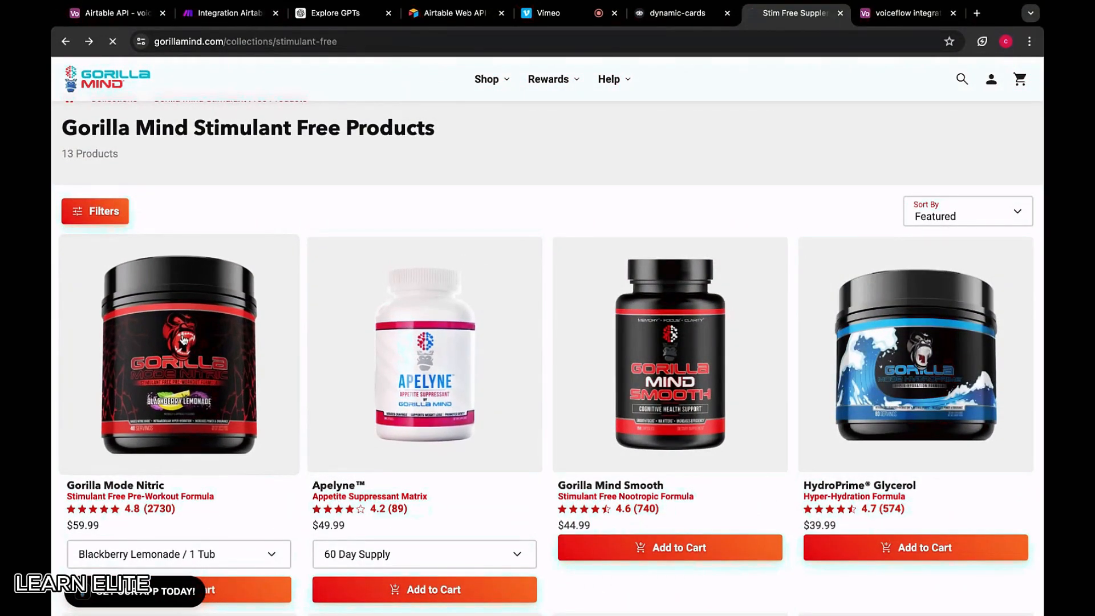
{"action": "left_click_drag", "start_coordinate": [804, 163], "coordinate": [558, 164]}
{"action": "key", "text": "ctrl+c"}
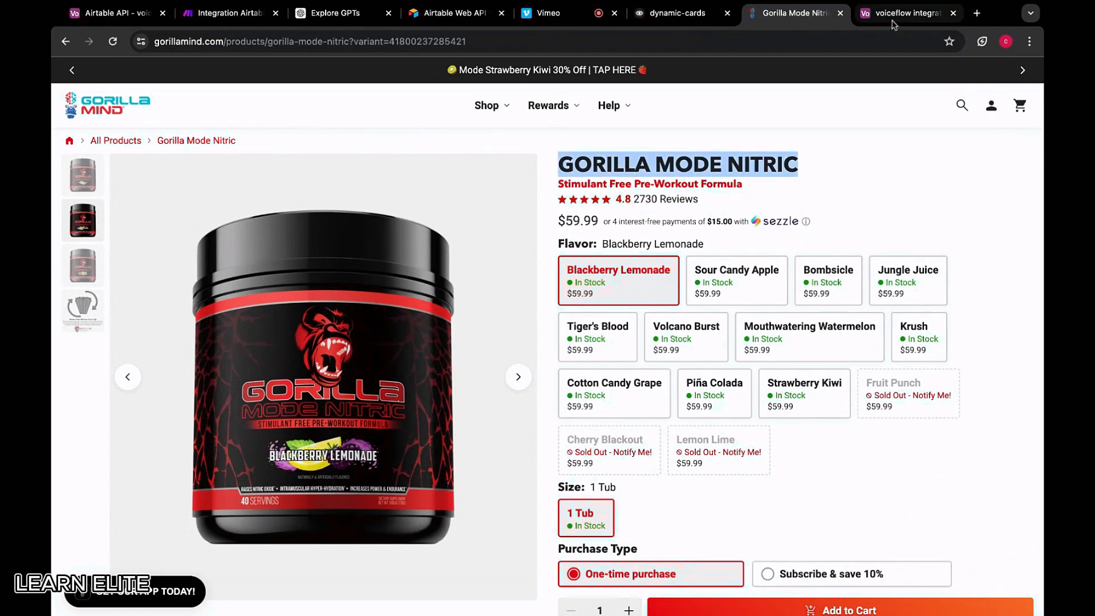
{"action": "left_click", "coordinate": [907, 13]}
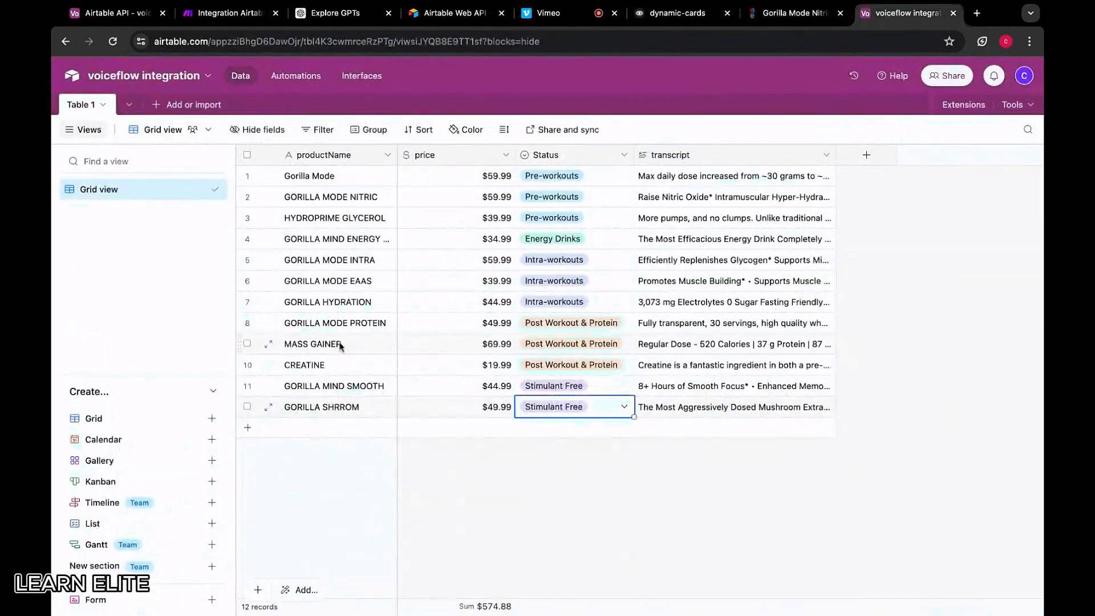
Add a GORILLA MODE NITRIC record and fix row 12's name to GORILLA SHROOM
{"action": "left_click", "coordinate": [350, 434]}
{"action": "key", "text": "ctrl+v"}
{"action": "double_click", "coordinate": [340, 407]}
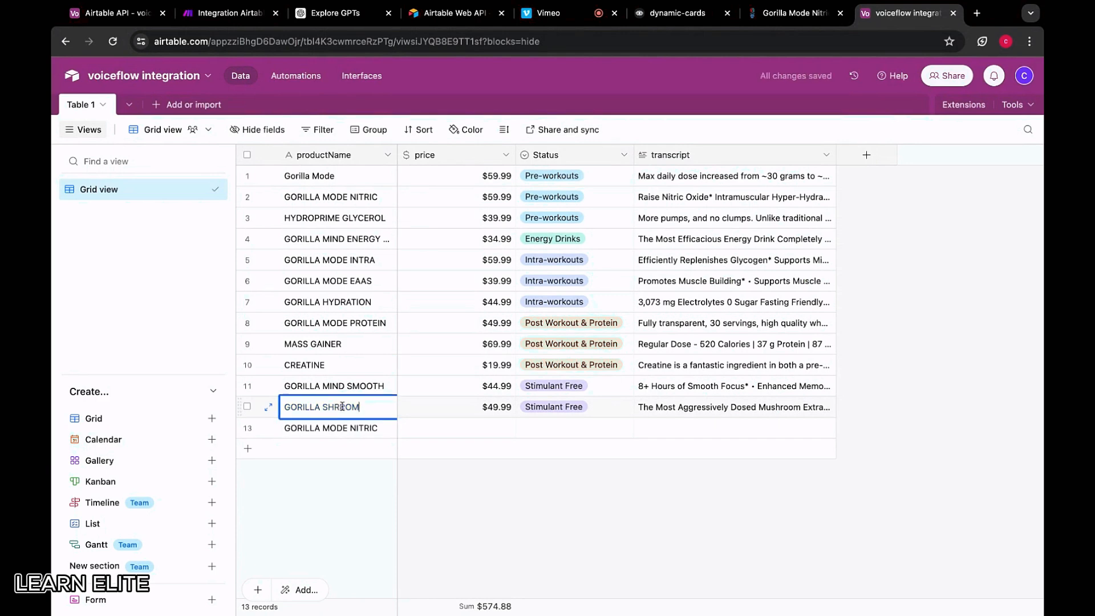
{"action": "key", "text": "BackSpace"}
{"action": "left_click", "coordinate": [341, 406]}
{"action": "type", "text": "O"}
{"action": "left_click", "coordinate": [495, 429]}
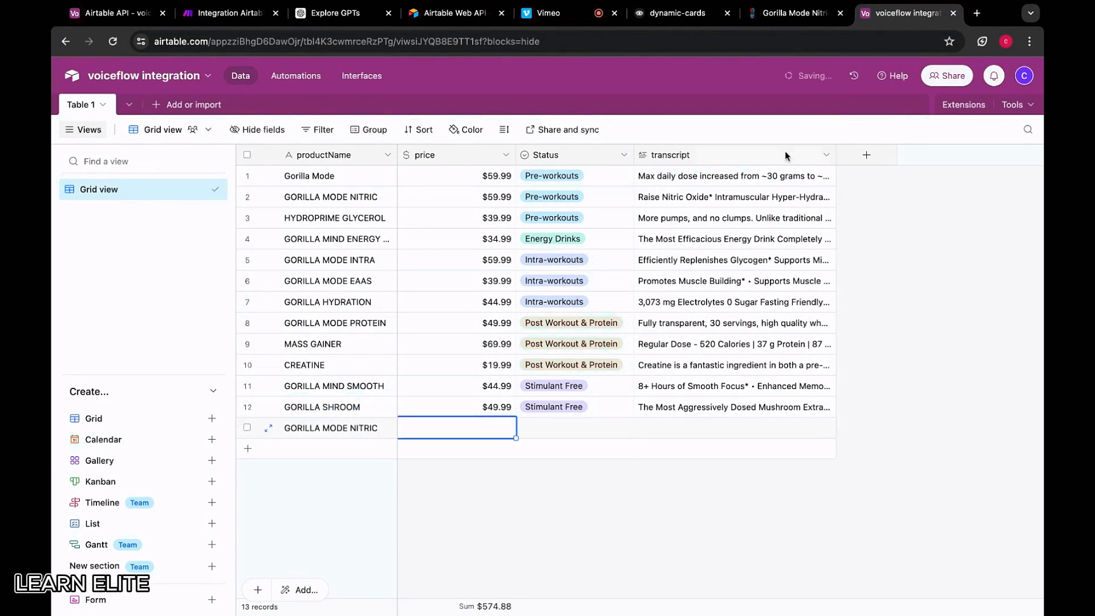
Copy row 2's Nitric transcript into the new record's transcript
{"action": "left_click", "coordinate": [794, 13]}
{"action": "left_click", "coordinate": [906, 13]}
{"action": "double_click", "coordinate": [685, 198]}
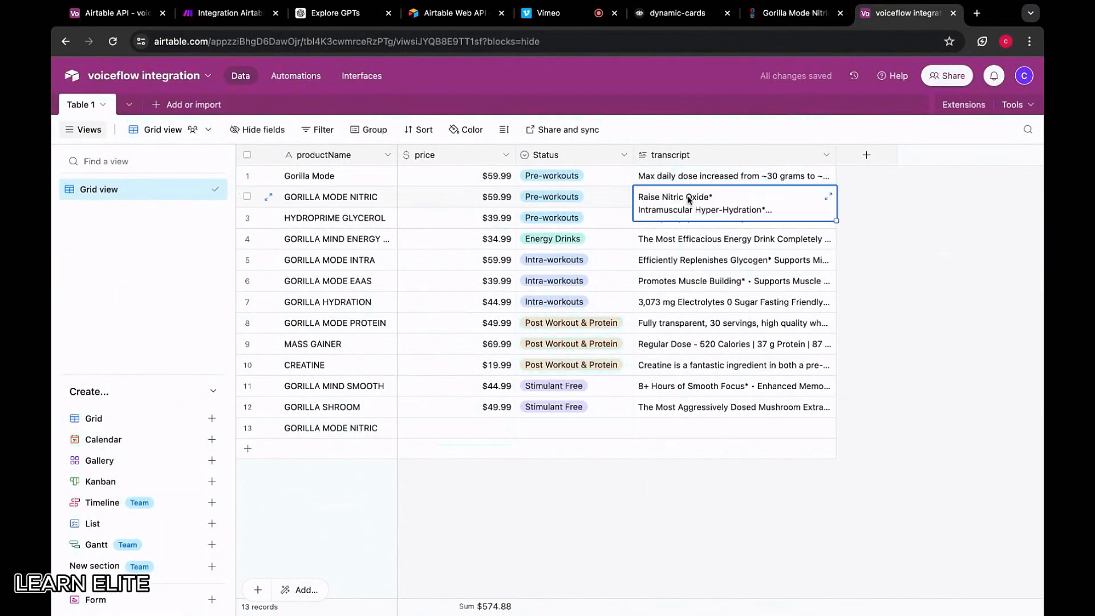
{"action": "key", "text": "ctrl+a"}
{"action": "key", "text": "ctrl+c"}
{"action": "left_click", "coordinate": [672, 429]}
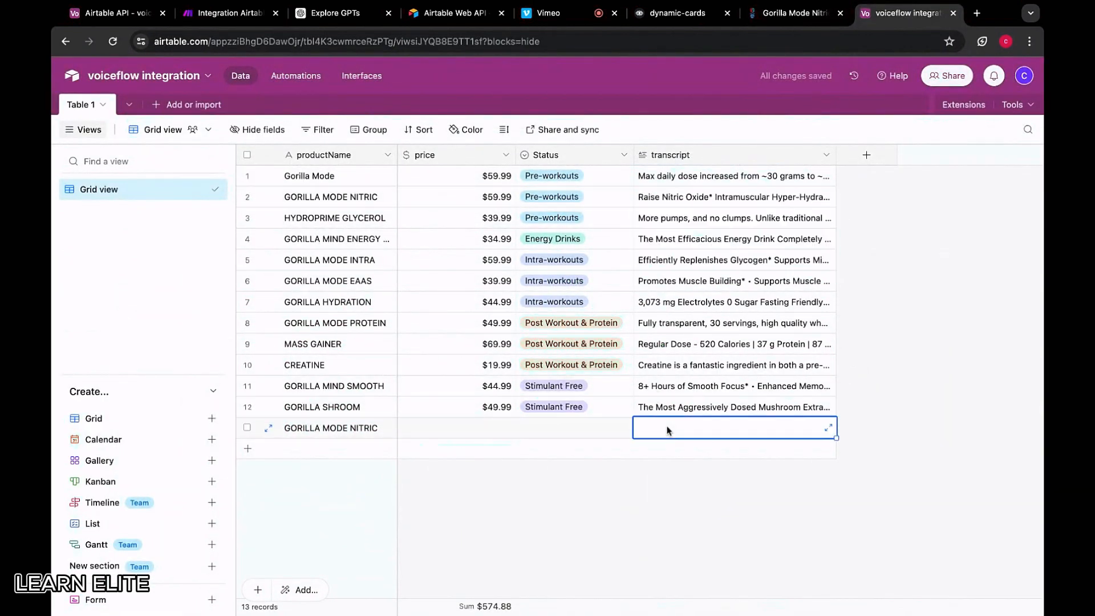
{"action": "left_click", "coordinate": [672, 429]}
{"action": "key", "text": "ctrl+v"}
Inspect the Status options by selecting row 2's status cell and the Status column
{"action": "left_click", "coordinate": [581, 433]}
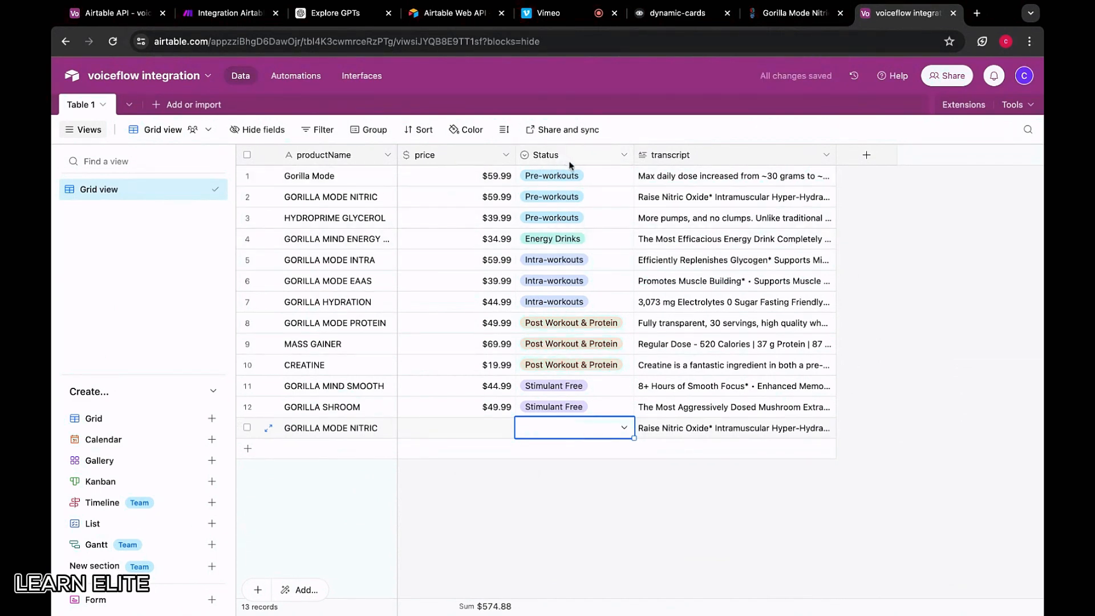
{"action": "left_click", "coordinate": [603, 201]}
{"action": "left_click", "coordinate": [609, 204]}
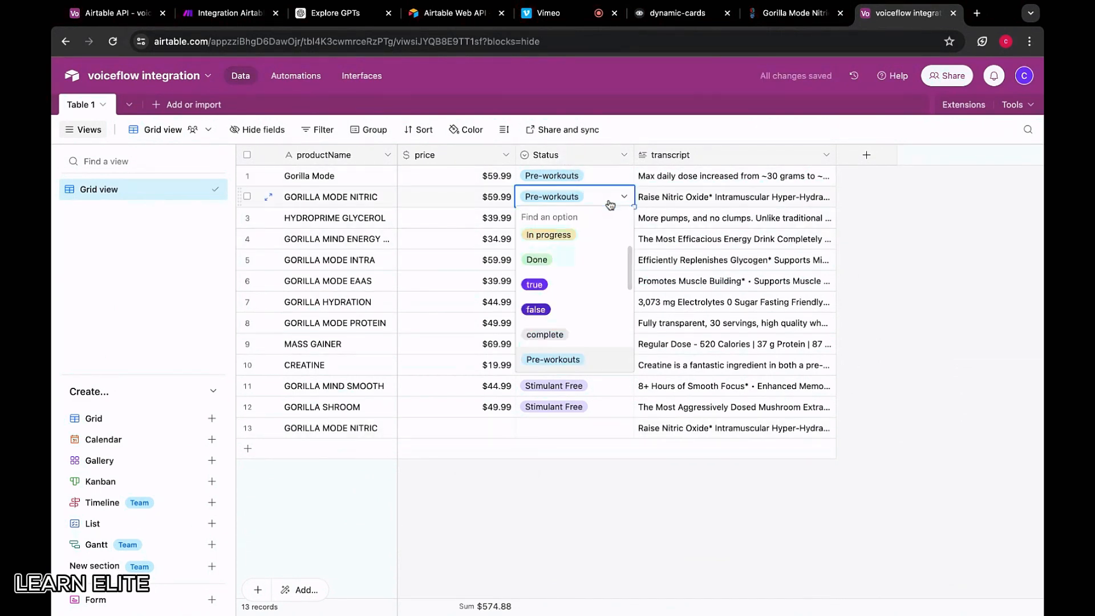
{"action": "left_click", "coordinate": [568, 160]}
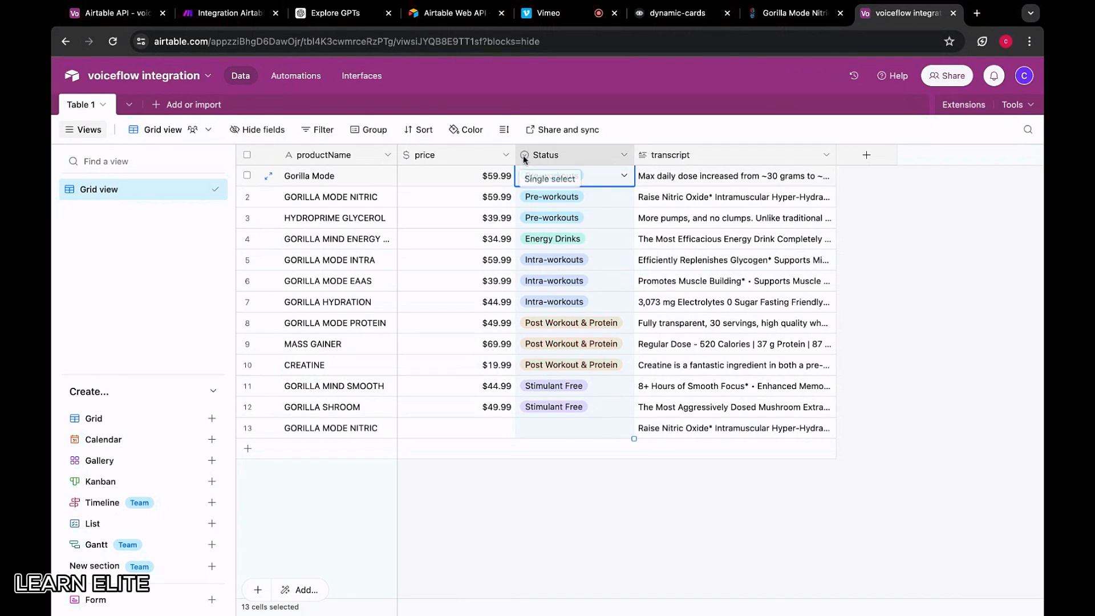
Review the Status field's settings and close them without changes
{"action": "right_click", "coordinate": [542, 156]}
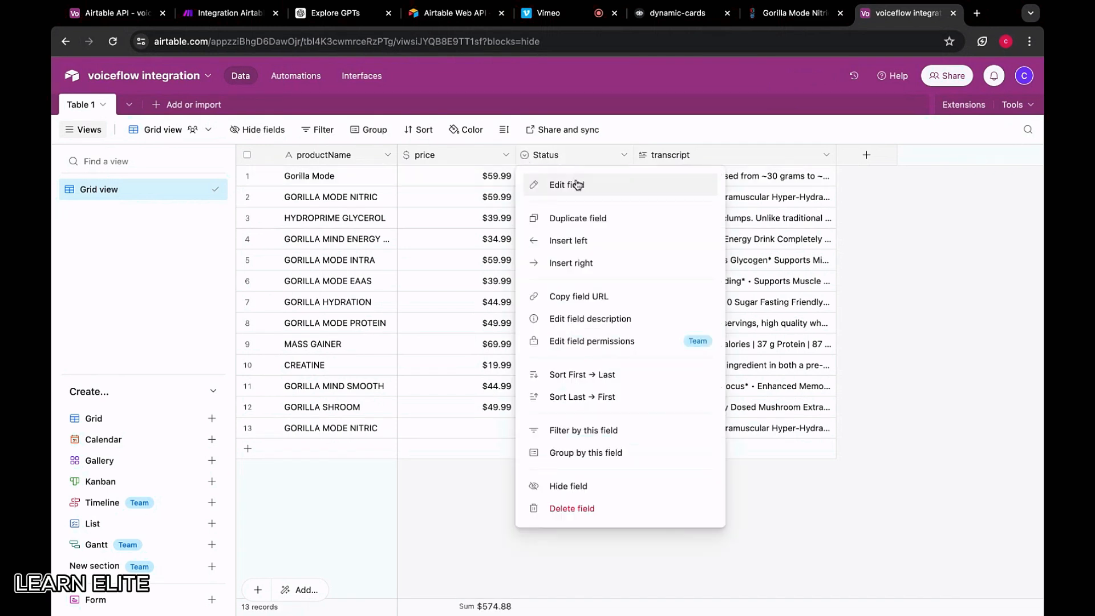
{"action": "left_click", "coordinate": [577, 184]}
{"action": "scroll", "coordinate": [530, 389], "scroll_direction": "down", "scroll_amount": 3}
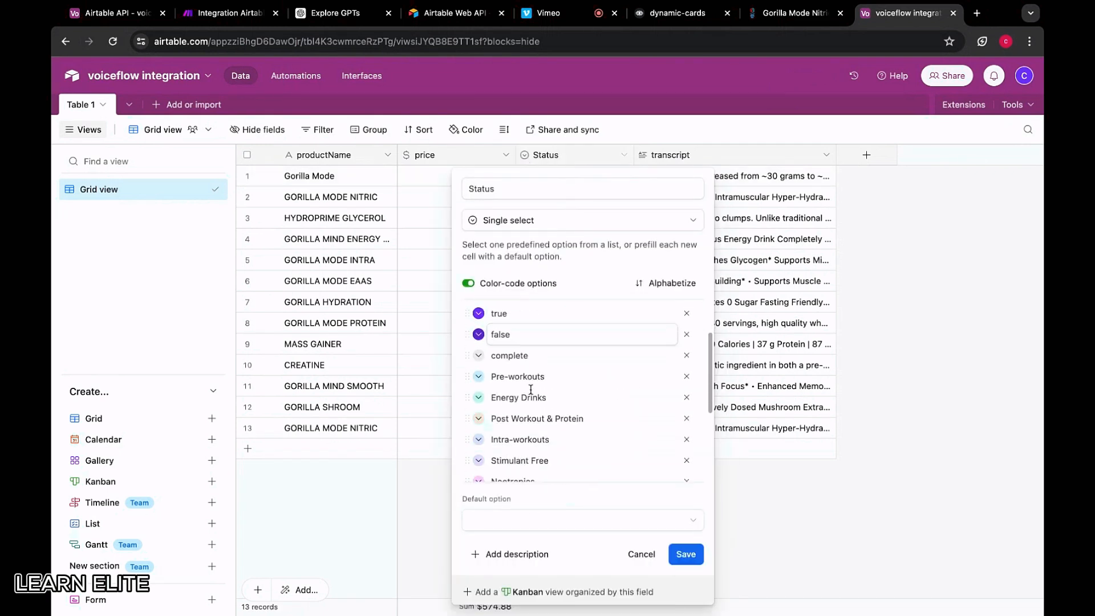
{"action": "left_click", "coordinate": [515, 225]}
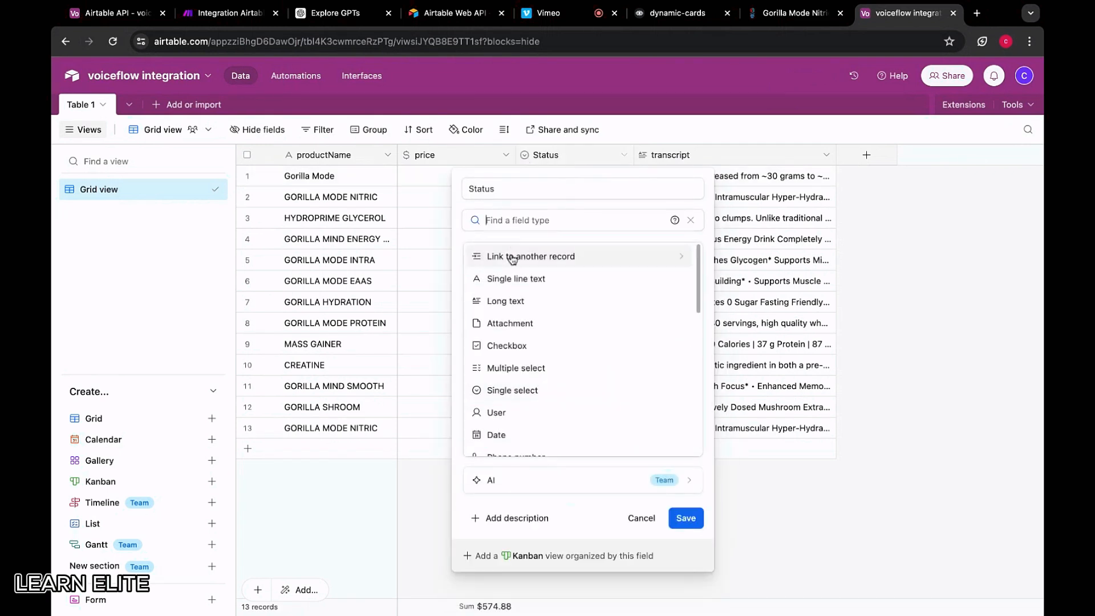
{"action": "left_click", "coordinate": [628, 517]}
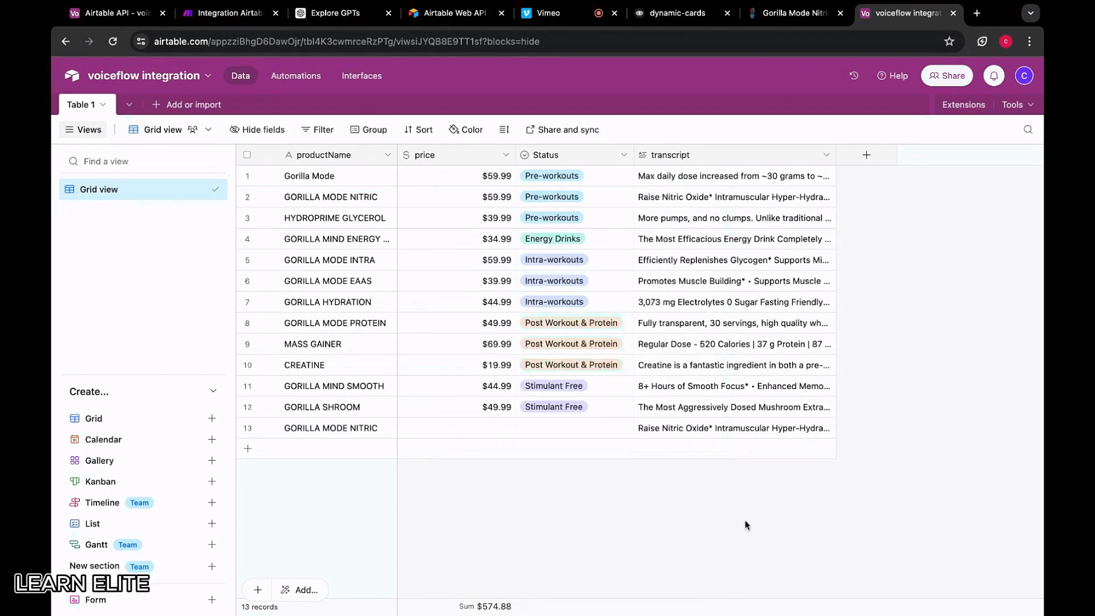
Paste Stimulant Free into row 13's status and enter 59.99 as its price
{"action": "double_click", "coordinate": [589, 435]}
{"action": "scroll", "coordinate": [553, 472], "scroll_direction": "down", "scroll_amount": 2}
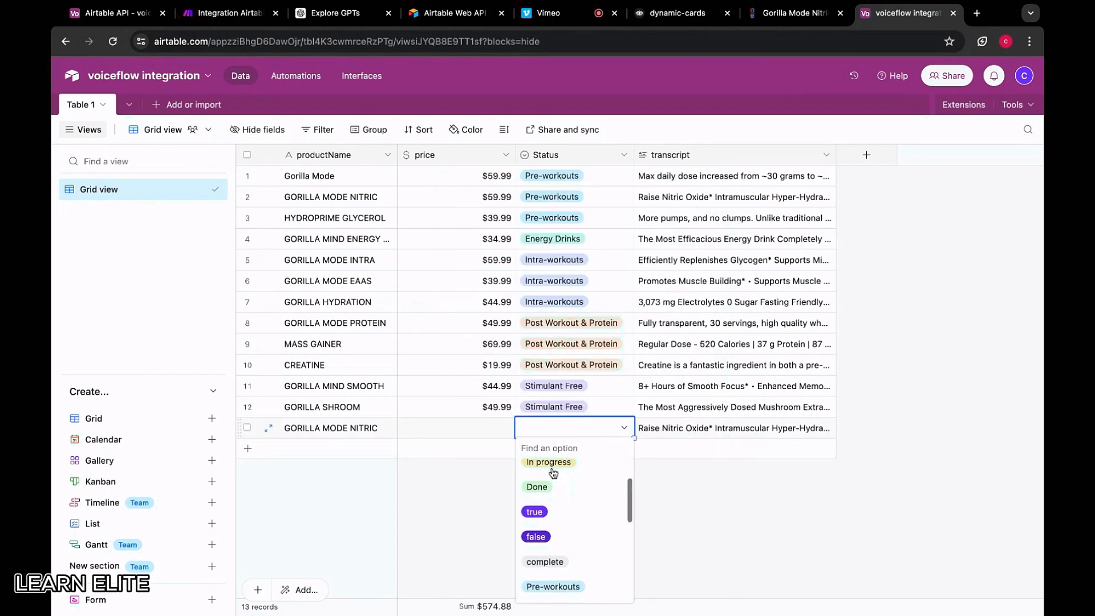
{"action": "key", "text": "Escape"}
{"action": "key", "text": "ctrl+c"}
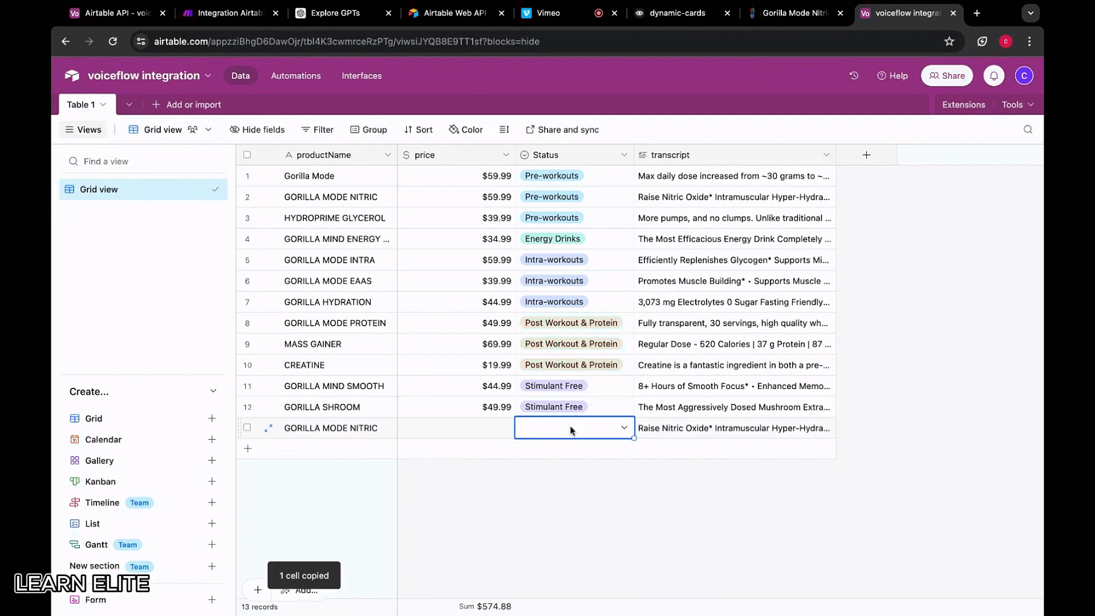
{"action": "key", "text": "ctrl+v"}
{"action": "left_click", "coordinate": [478, 424]}
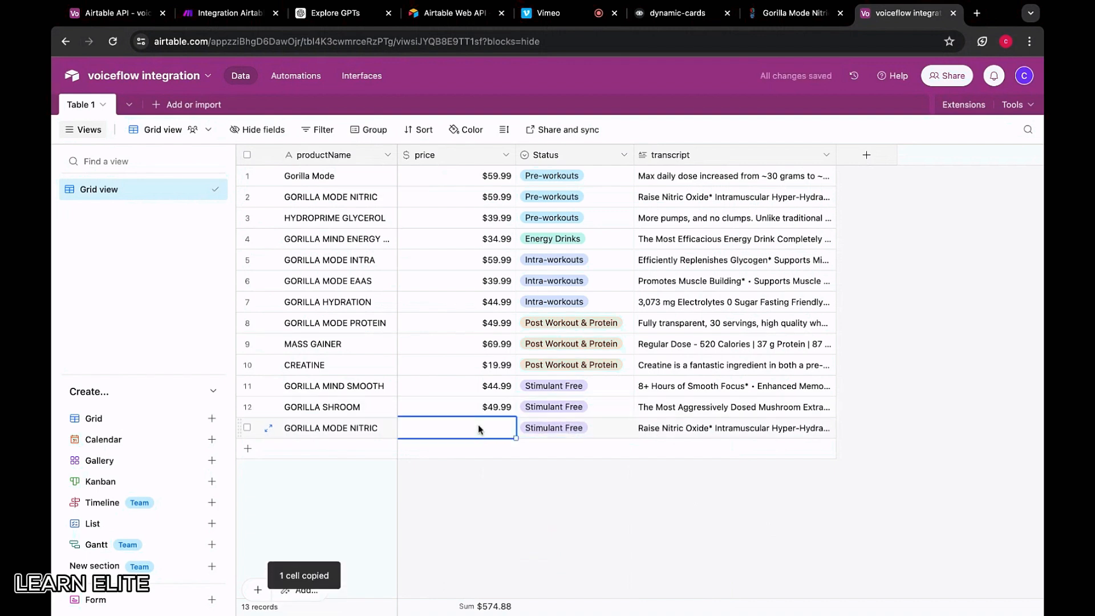
{"action": "type", "text": "59.99"}
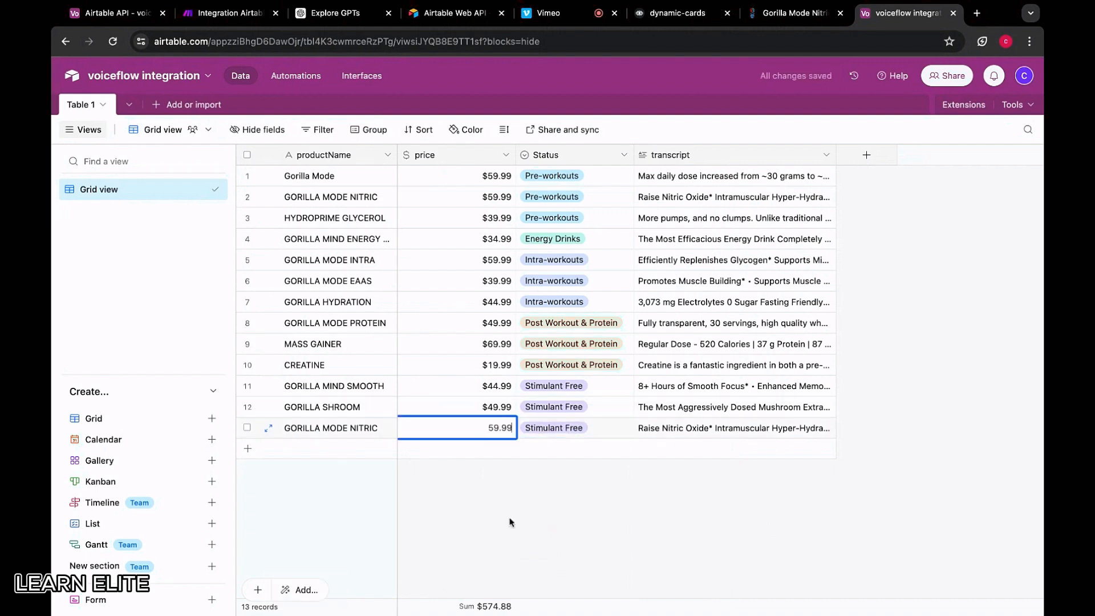
{"action": "left_click", "coordinate": [508, 520]}
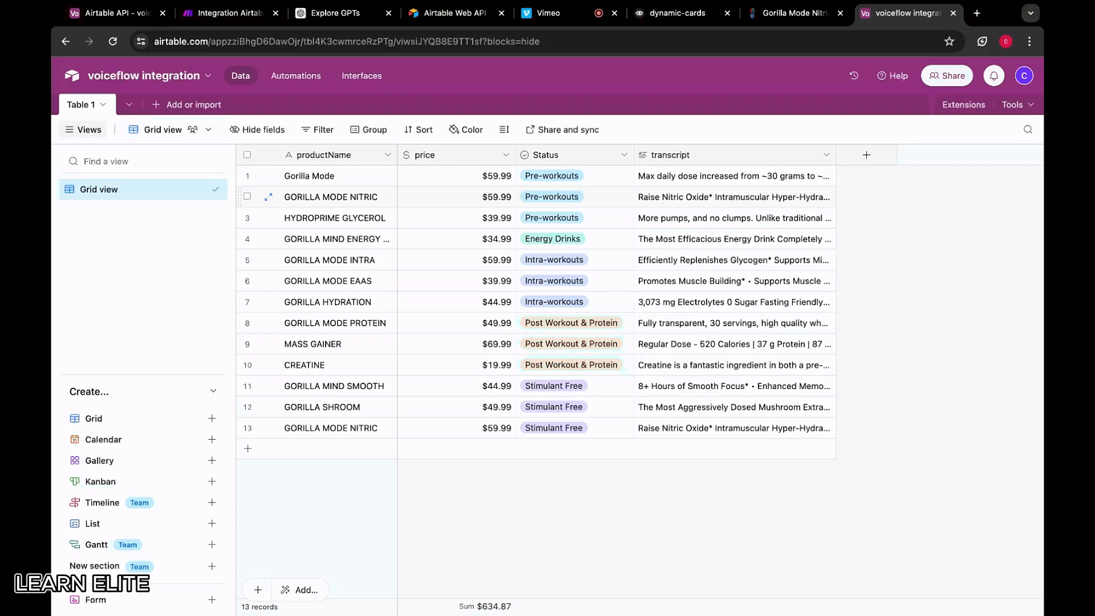
Rename the Status field to 'category'
{"action": "right_click", "coordinate": [576, 155]}
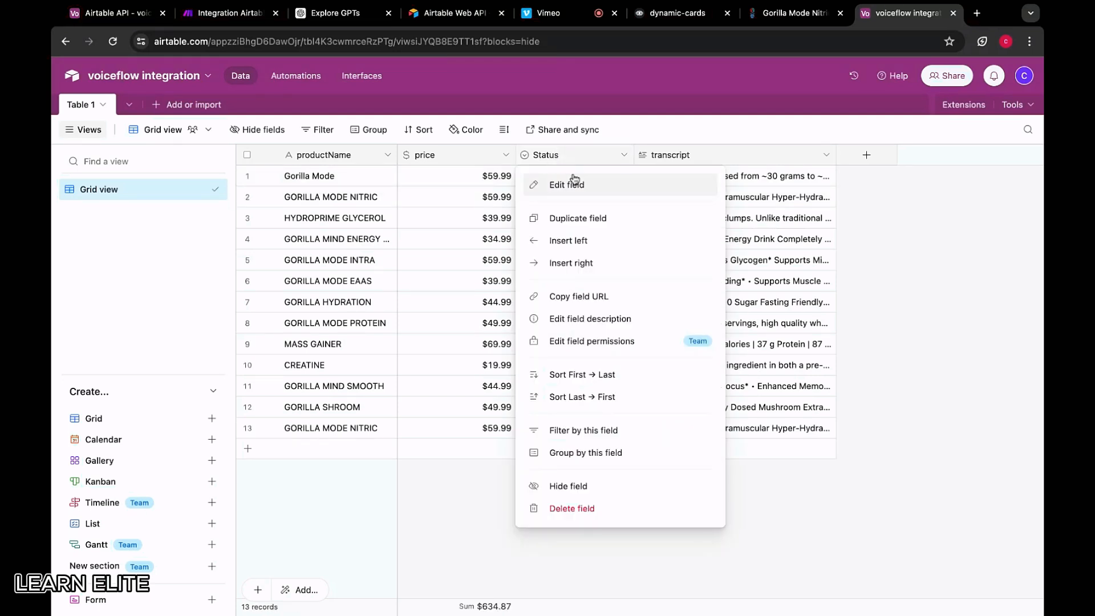
{"action": "left_click", "coordinate": [571, 184]}
{"action": "double_click", "coordinate": [564, 188]}
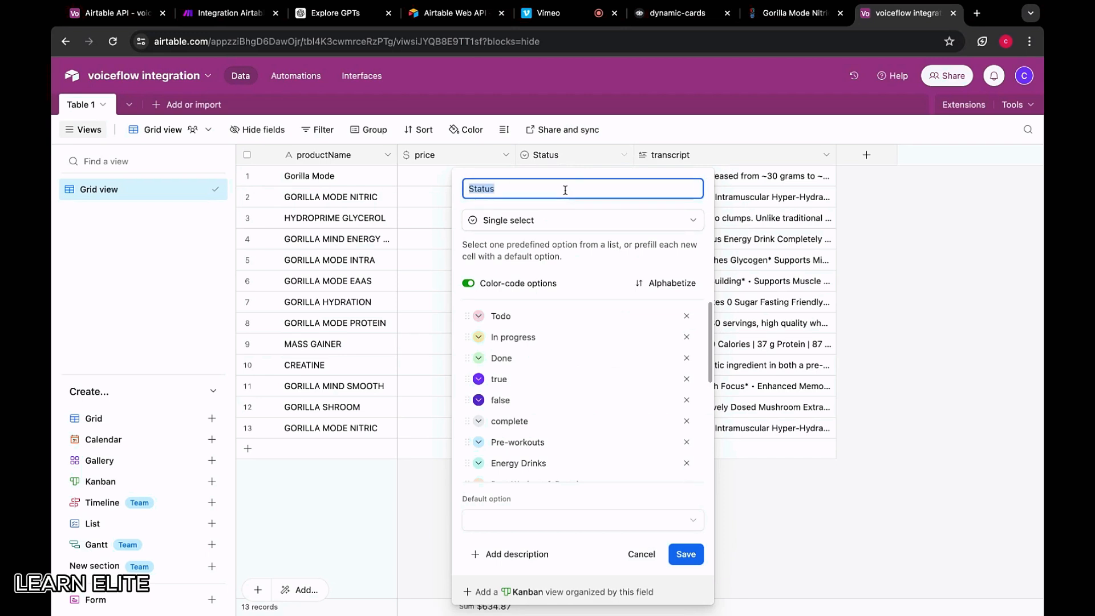
{"action": "type", "text": "CREATINE"}
{"action": "key", "text": "BackSpace"}
{"action": "key", "text": "BackSpace"}
{"action": "key", "text": "BackSpace"}
{"action": "key", "text": "BackSpace"}
{"action": "type", "text": "category"}
{"action": "key", "text": "Return"}
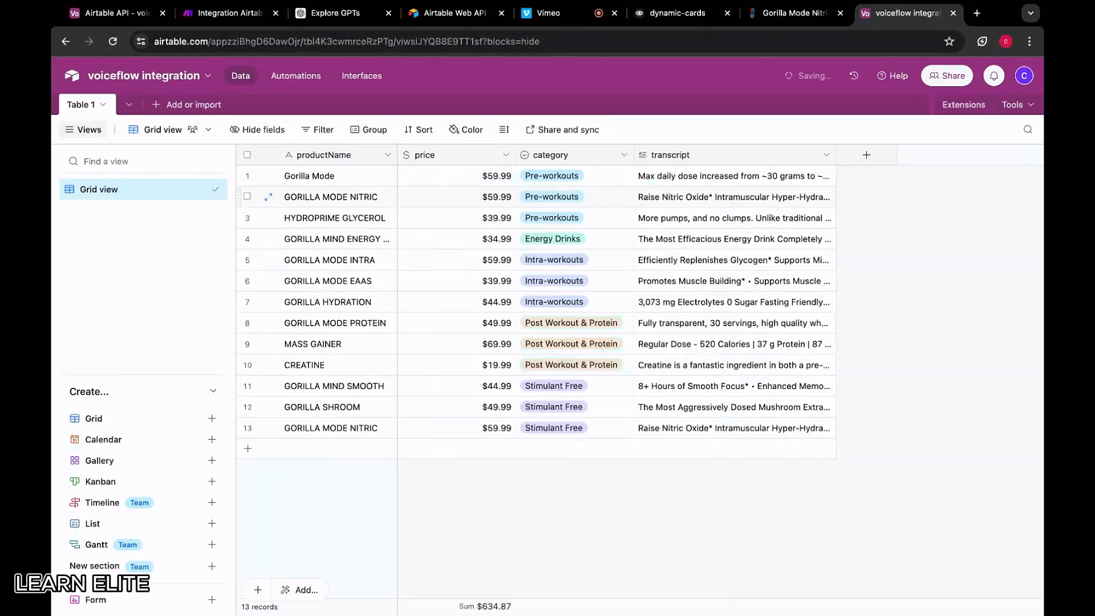
Rename the transcript field to 'description' and save it
{"action": "left_click", "coordinate": [696, 152]}
{"action": "double_click", "coordinate": [696, 151]}
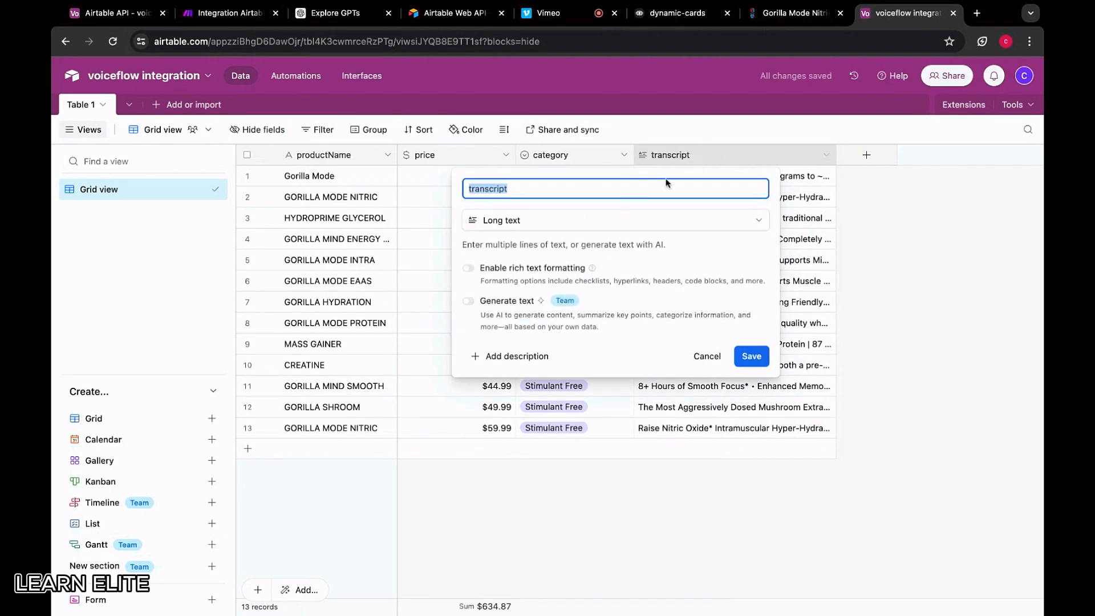
{"action": "type", "text": "descripti"}
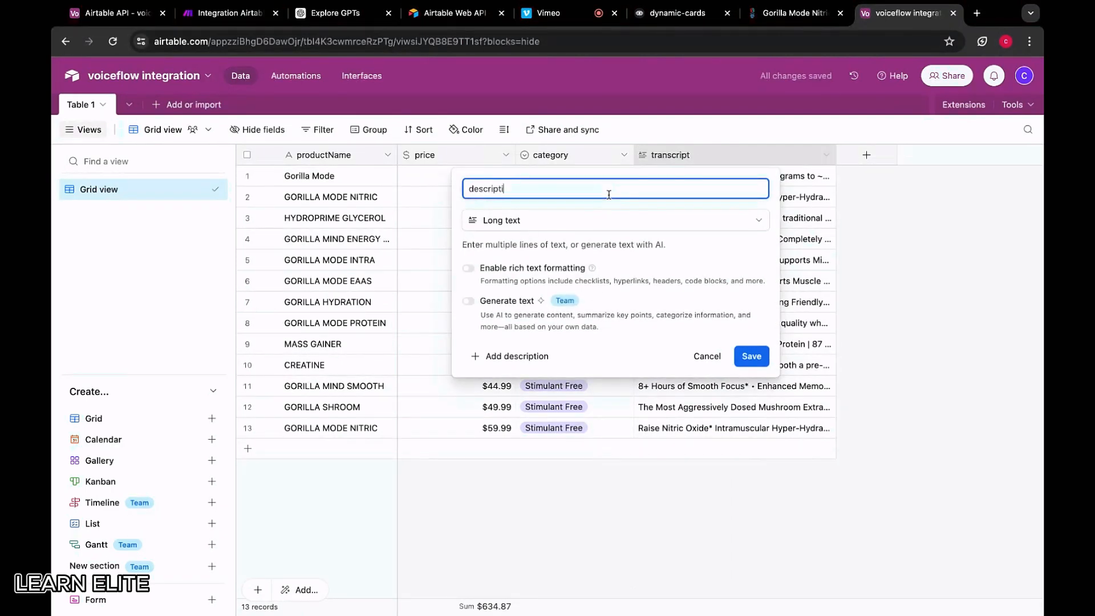
{"action": "type", "text": "on"}
{"action": "left_click", "coordinate": [758, 354]}
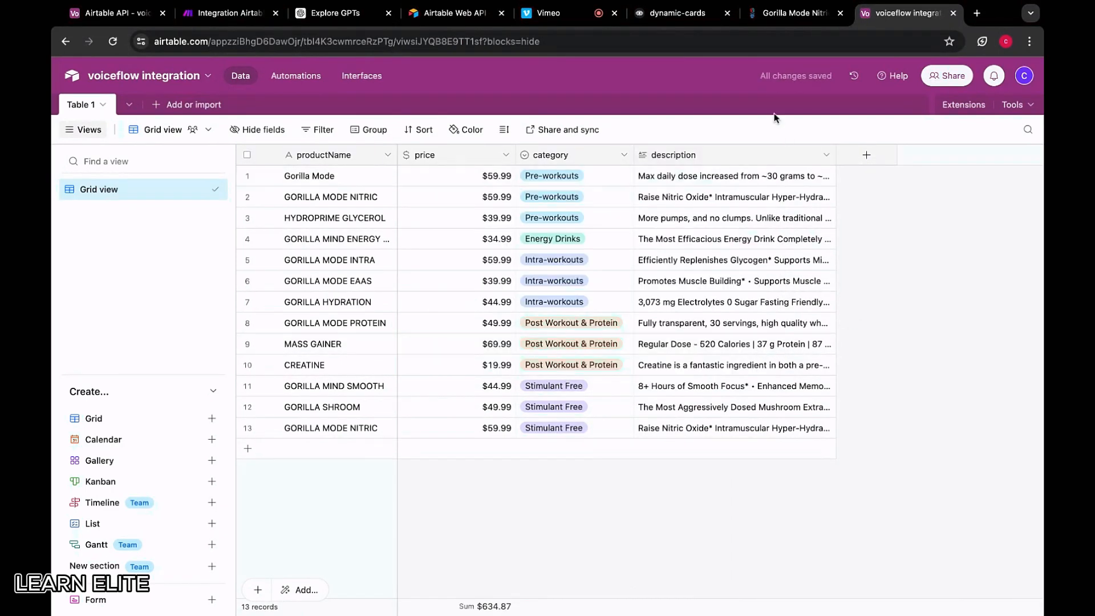
{"action": "left_click", "coordinate": [795, 12]}
Open the Collagen Peptides product page from the Bedroom & Sleep Support collection
{"action": "mouse_move", "coordinate": [574, 107]}
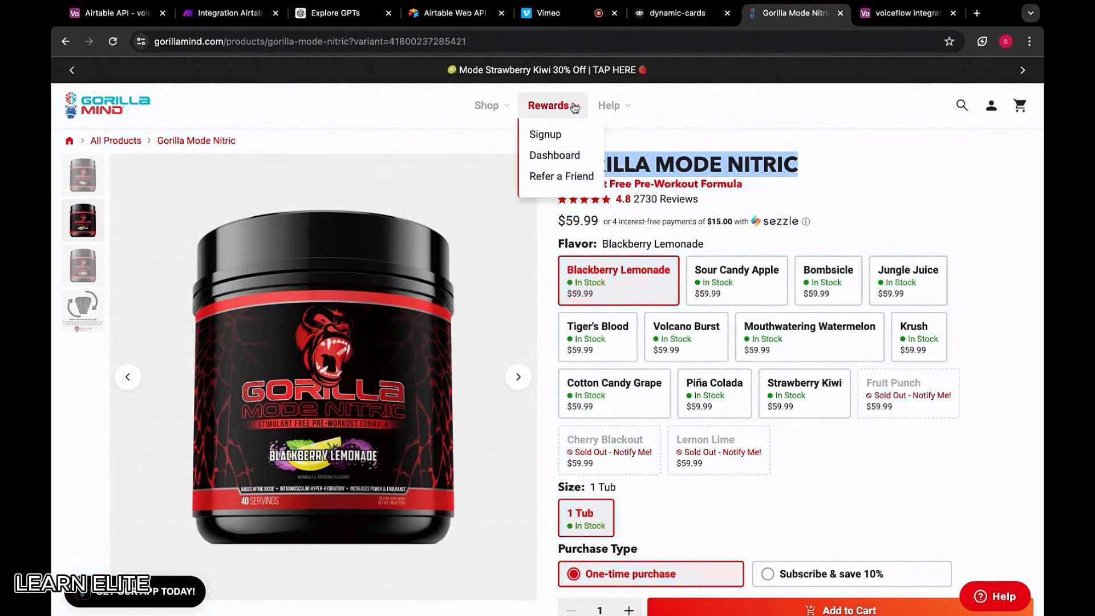
{"action": "mouse_move", "coordinate": [488, 107]}
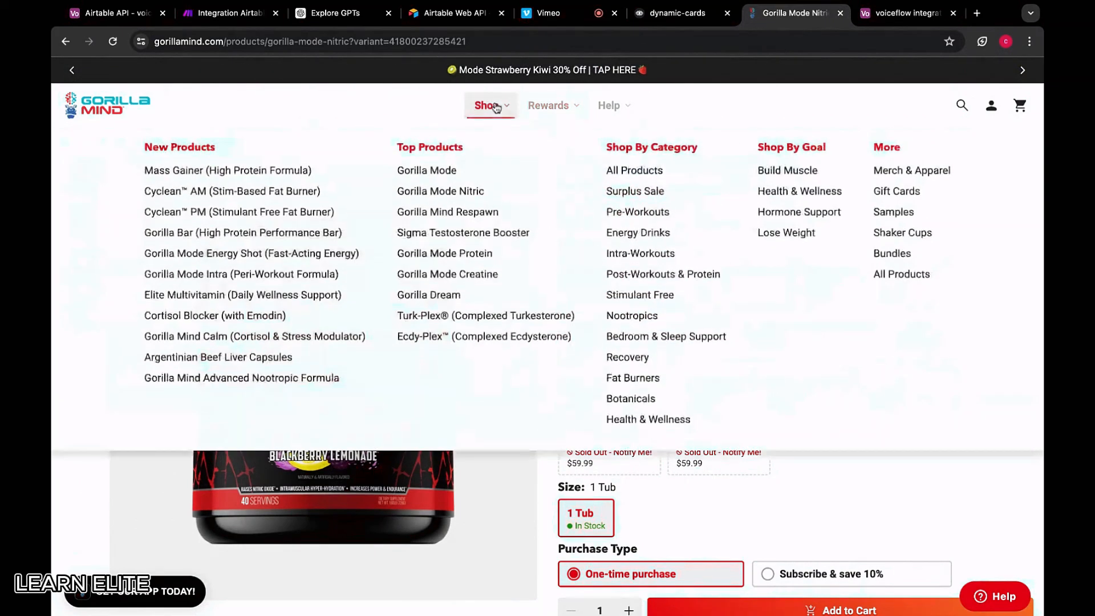
{"action": "left_click", "coordinate": [644, 338]}
{"action": "scroll", "coordinate": [222, 327], "scroll_direction": "down", "scroll_amount": 2}
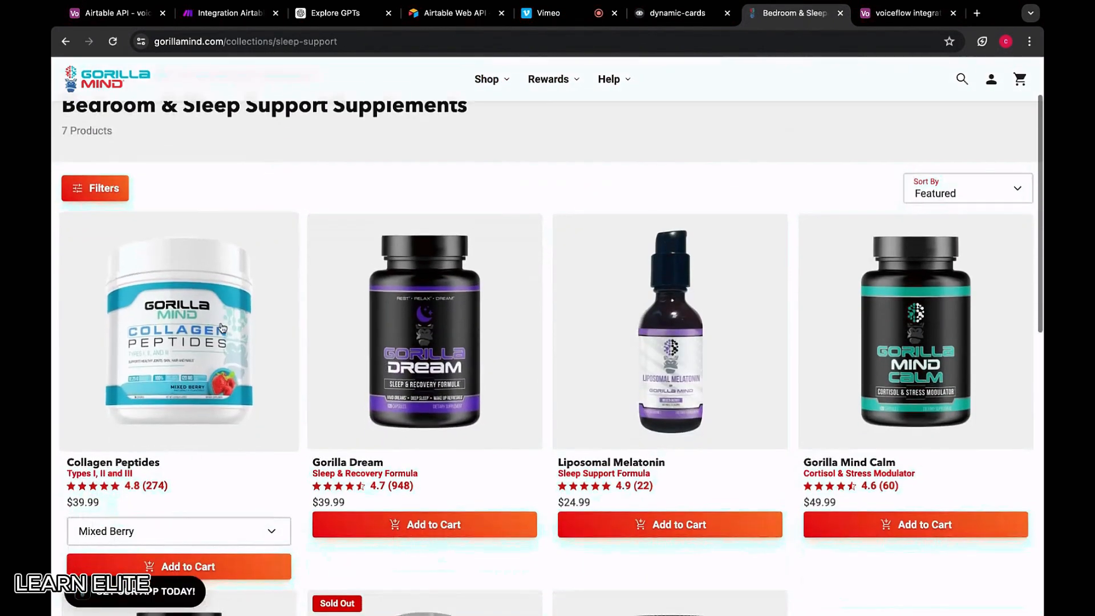
{"action": "left_click", "coordinate": [222, 327]}
Select and copy the Collagen Peptides description text
{"action": "scroll", "coordinate": [596, 406], "scroll_direction": "down", "scroll_amount": 2}
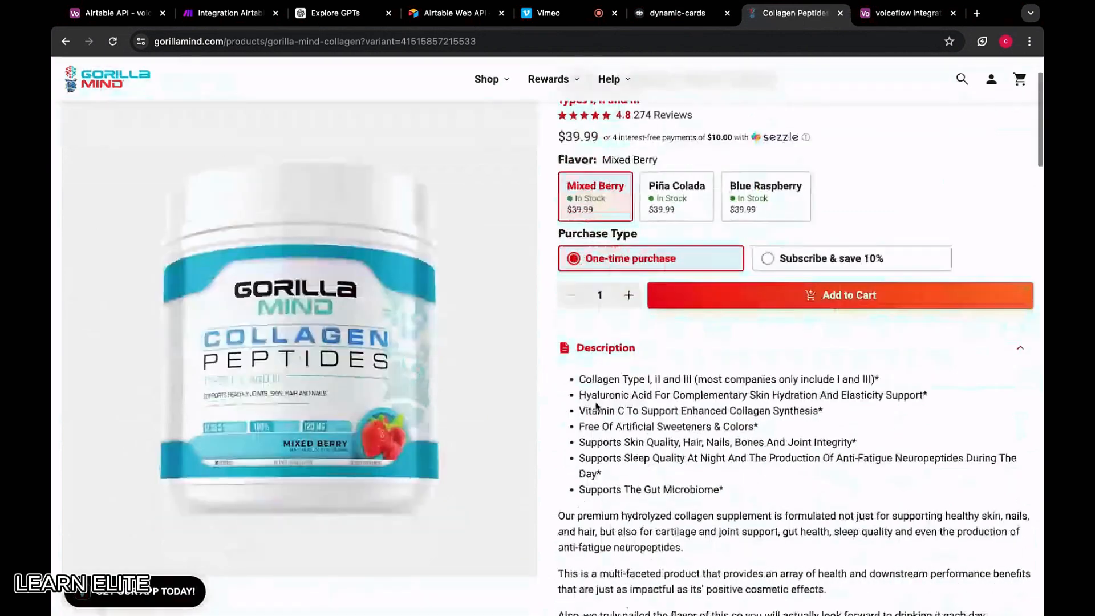
{"action": "scroll", "coordinate": [596, 406], "scroll_direction": "down", "scroll_amount": 2}
{"action": "left_click_drag", "start_coordinate": [571, 262], "coordinate": [624, 325]}
{"action": "key", "text": "ctrl+c"}
{"action": "scroll", "coordinate": [630, 336], "scroll_direction": "down", "scroll_amount": 5}
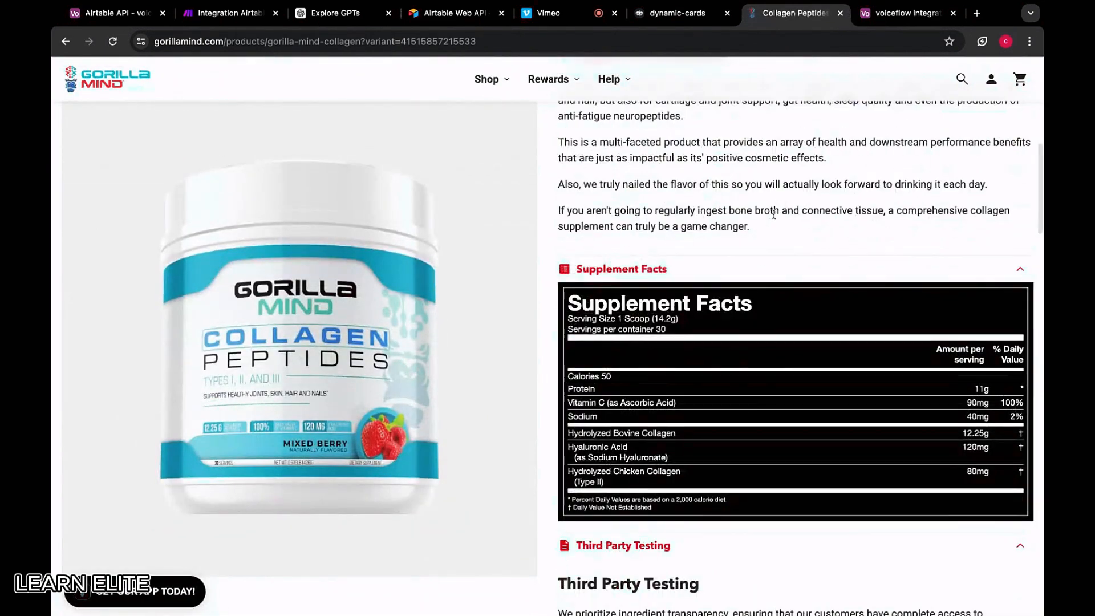
{"action": "left_click_drag", "start_coordinate": [773, 214], "coordinate": [759, 227]}
{"action": "scroll", "coordinate": [684, 193], "scroll_direction": "up", "scroll_amount": 10}
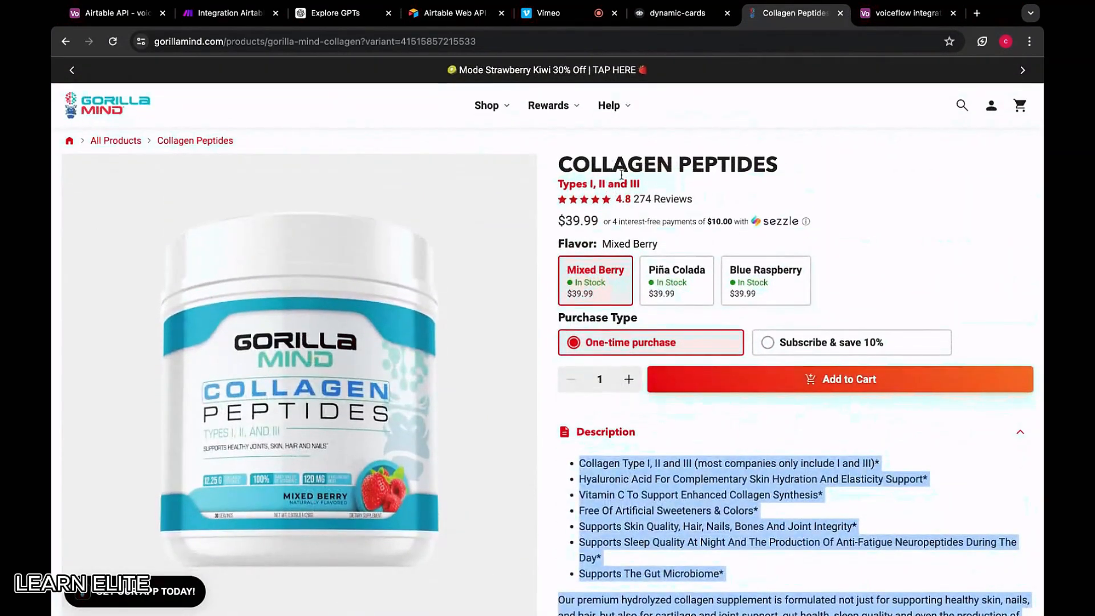
Add a new record with the pasted Collagen description and price 39.99
{"action": "left_click", "coordinate": [906, 13]}
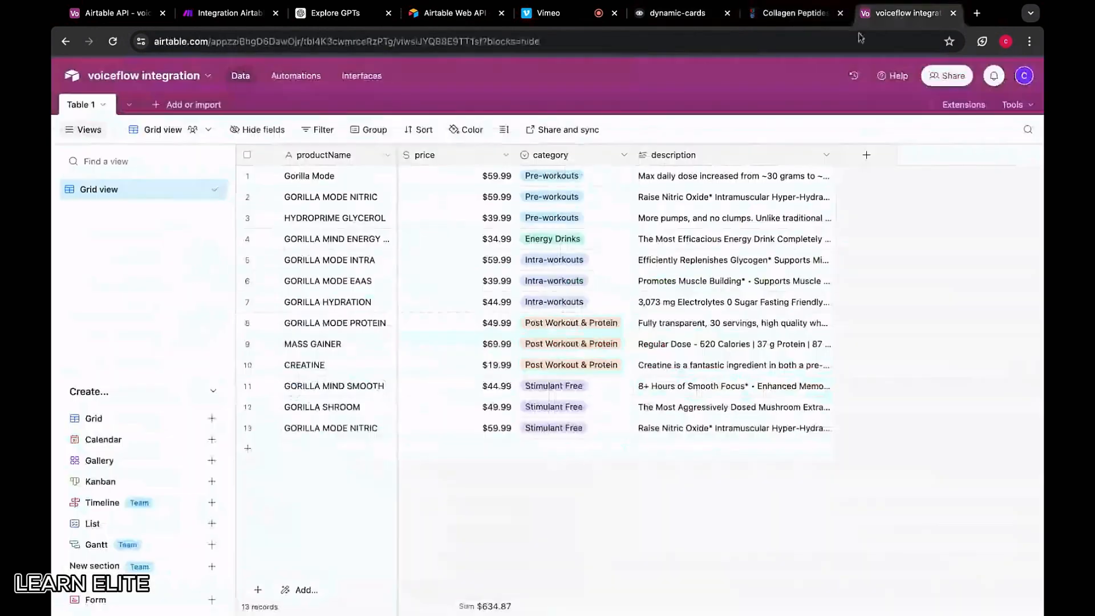
{"action": "left_click", "coordinate": [323, 450]}
{"action": "left_click", "coordinate": [679, 458]}
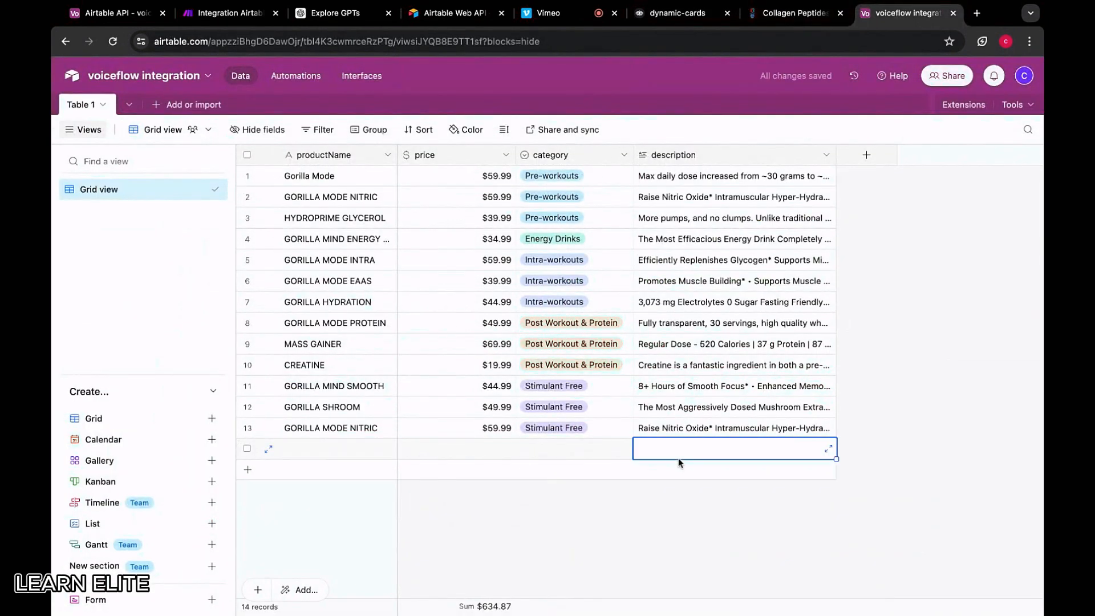
{"action": "key", "text": "ctrl+v"}
{"action": "left_click", "coordinate": [500, 453]}
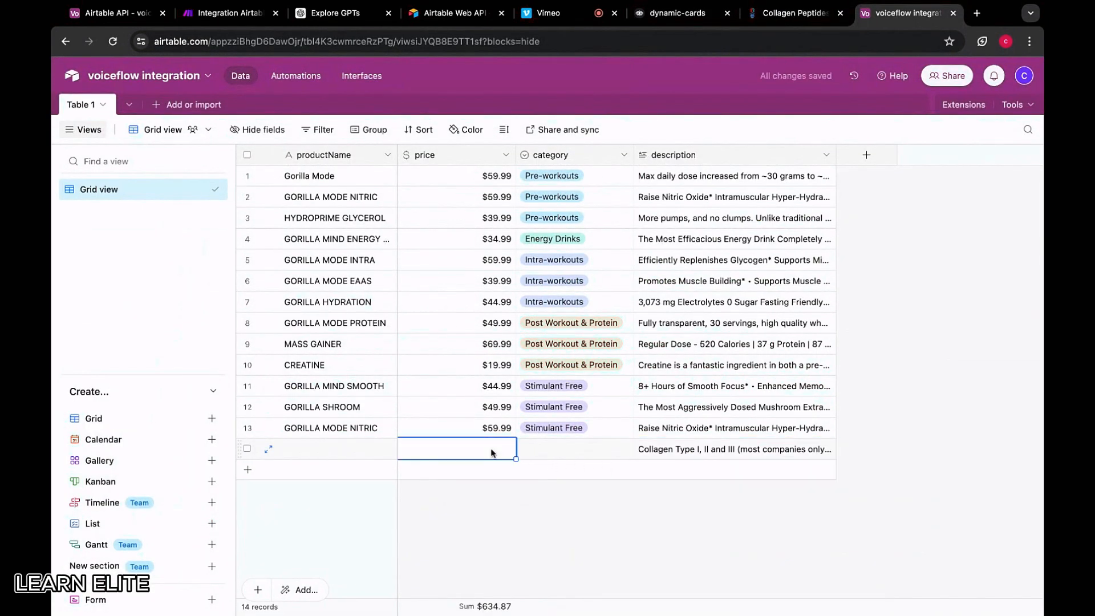
{"action": "type", "text": "39.99"}
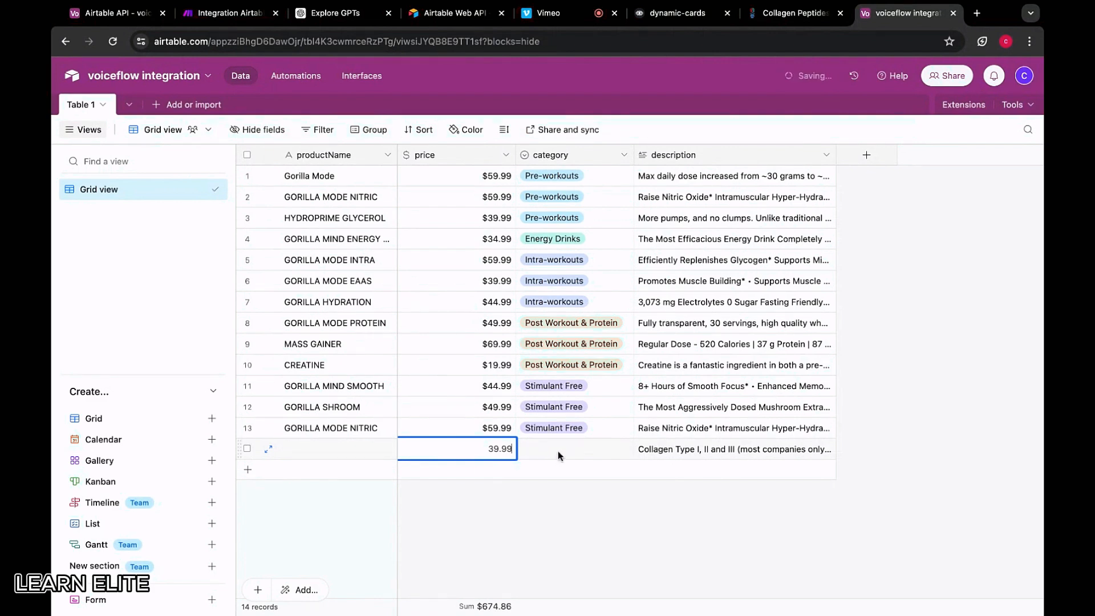
Give the record the Bedroom & Sleep Support category and the name COLLAGEN PEPTIDES
{"action": "double_click", "coordinate": [575, 450]}
{"action": "left_click", "coordinate": [554, 405]}
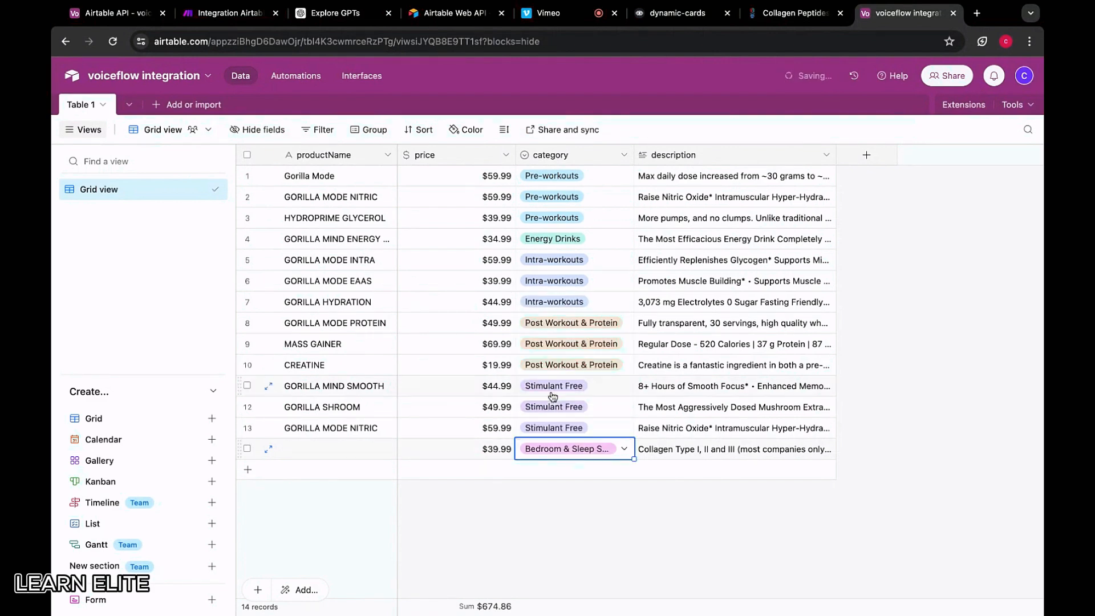
{"action": "left_click", "coordinate": [340, 457]}
{"action": "key", "text": "ctrl+v"}
{"action": "left_click", "coordinate": [615, 386]}
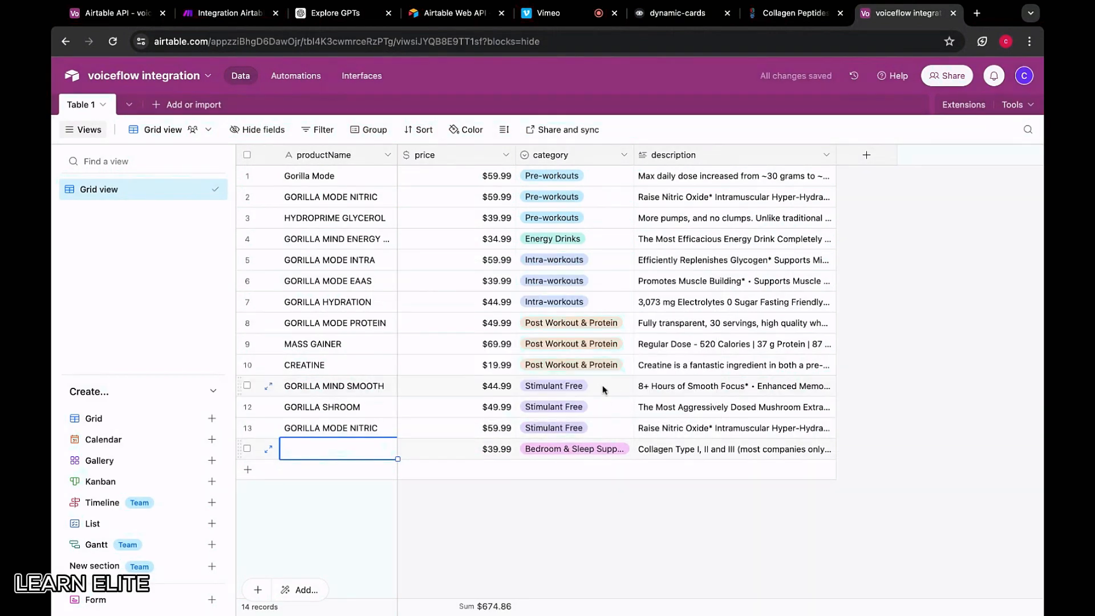
{"action": "type", "text": "co"}
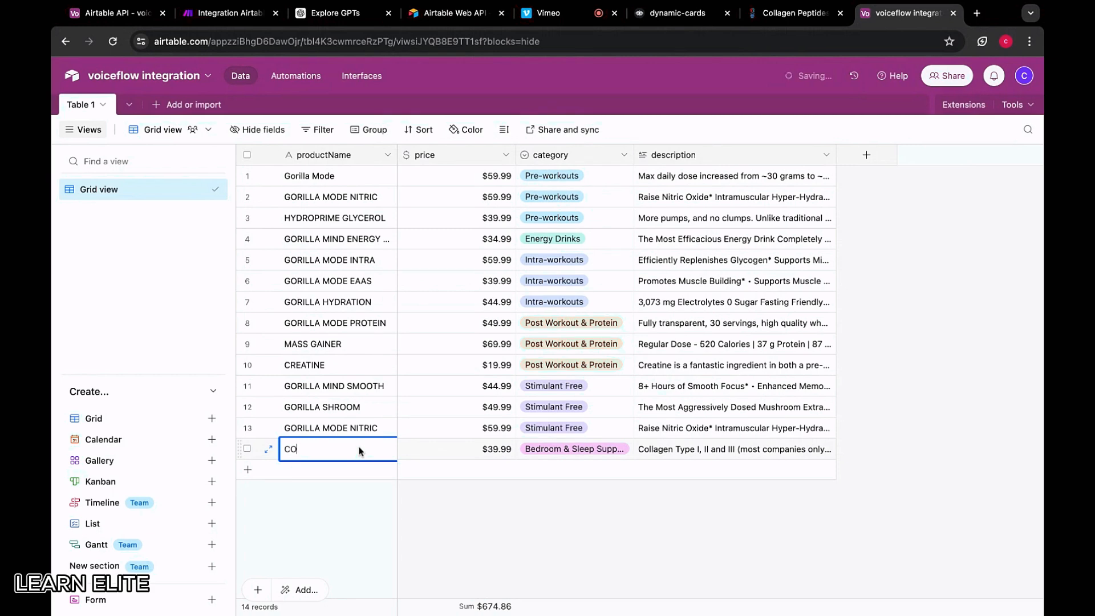
{"action": "type", "text": "LLAGEN PEPTIDES"}
Return to the sleep collection and open the Gorilla Dream product page
{"action": "left_click", "coordinate": [793, 13]}
{"action": "key", "text": "super+bracketleft"}
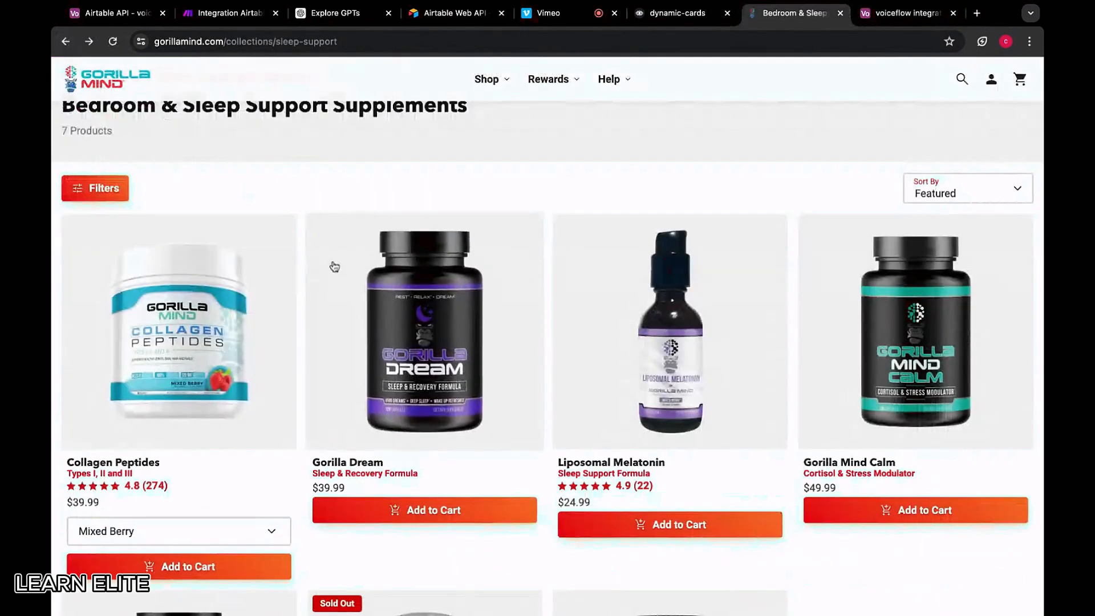
{"action": "scroll", "coordinate": [354, 313], "scroll_direction": "down", "scroll_amount": 1}
{"action": "left_click", "coordinate": [355, 318]}
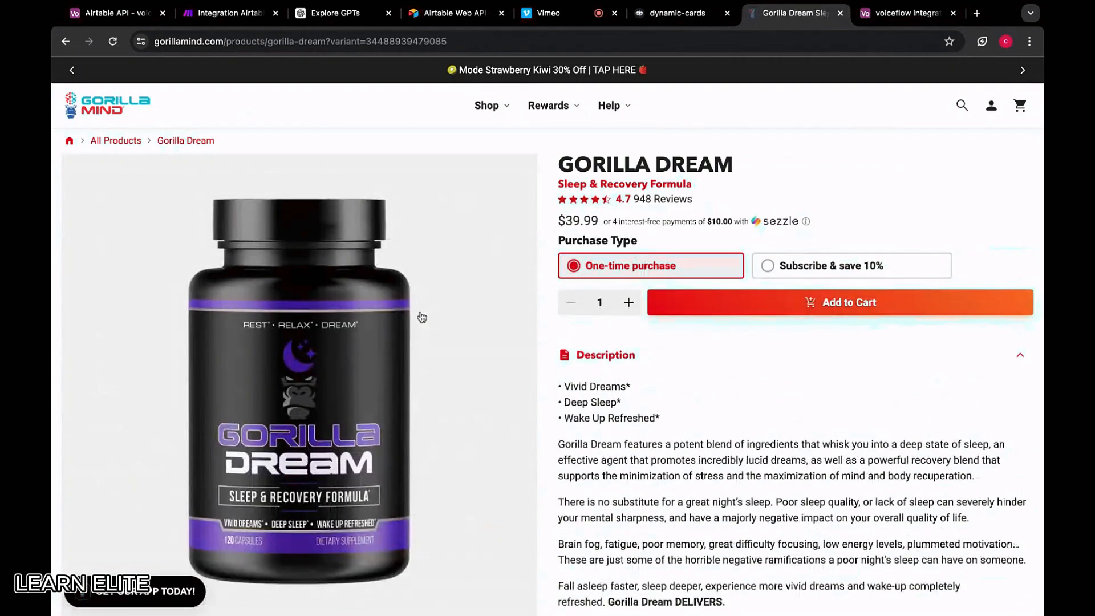
Copy the Gorilla Dream description and add a new empty Airtable record for it
{"action": "scroll", "coordinate": [679, 257], "scroll_direction": "down", "scroll_amount": 2}
{"action": "left_click_drag", "start_coordinate": [562, 299], "coordinate": [758, 516]}
{"action": "scroll", "coordinate": [745, 337], "scroll_direction": "up", "scroll_amount": 3}
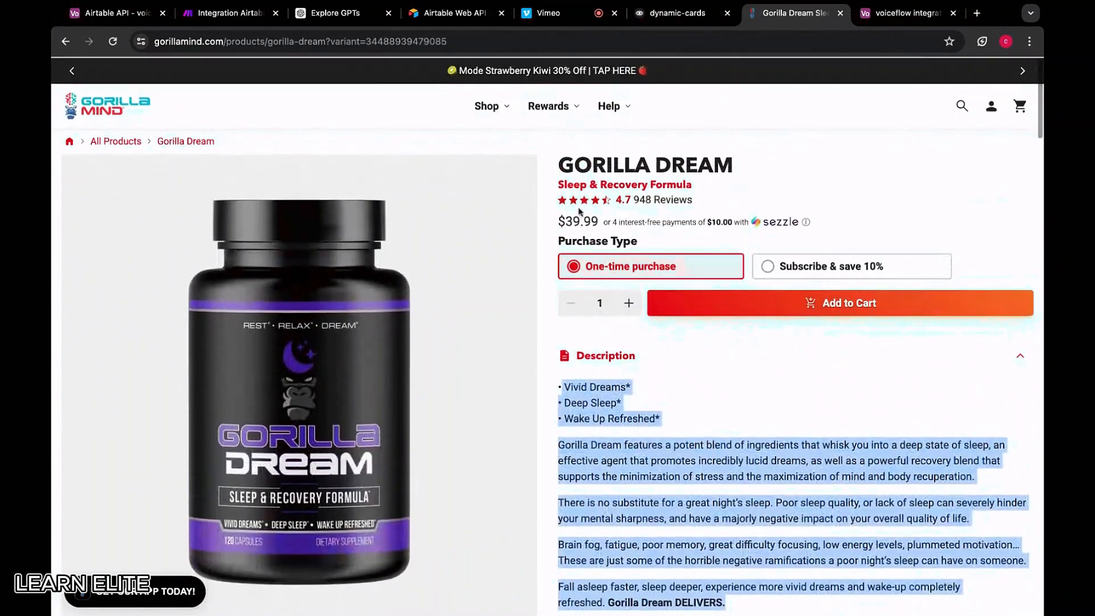
{"action": "left_click", "coordinate": [907, 12]}
{"action": "left_click", "coordinate": [326, 470]}
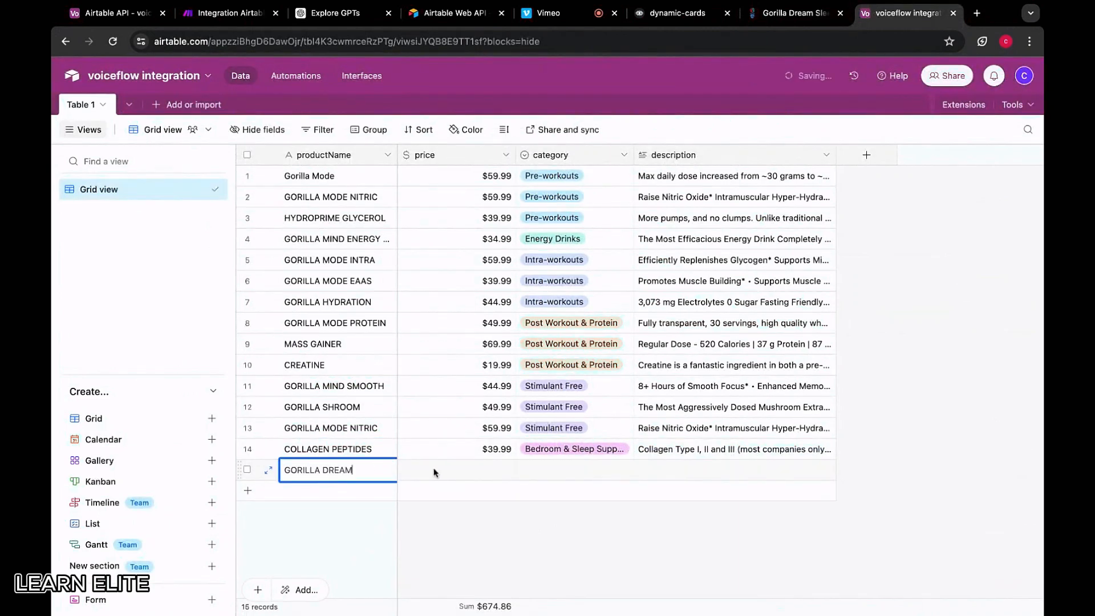
Give the Gorilla Dream record price 39.99 and category Bedroom & Sleep Support
{"action": "left_click", "coordinate": [457, 471]}
{"action": "type", "text": "39.99"}
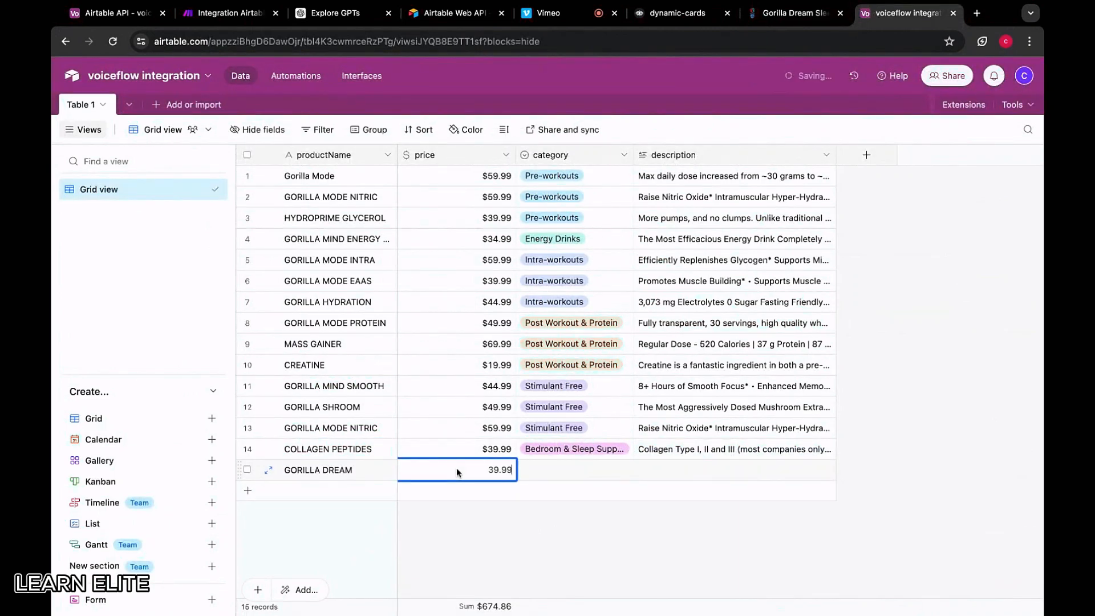
{"action": "double_click", "coordinate": [542, 473]}
{"action": "scroll", "coordinate": [567, 382], "scroll_direction": "down", "scroll_amount": 2}
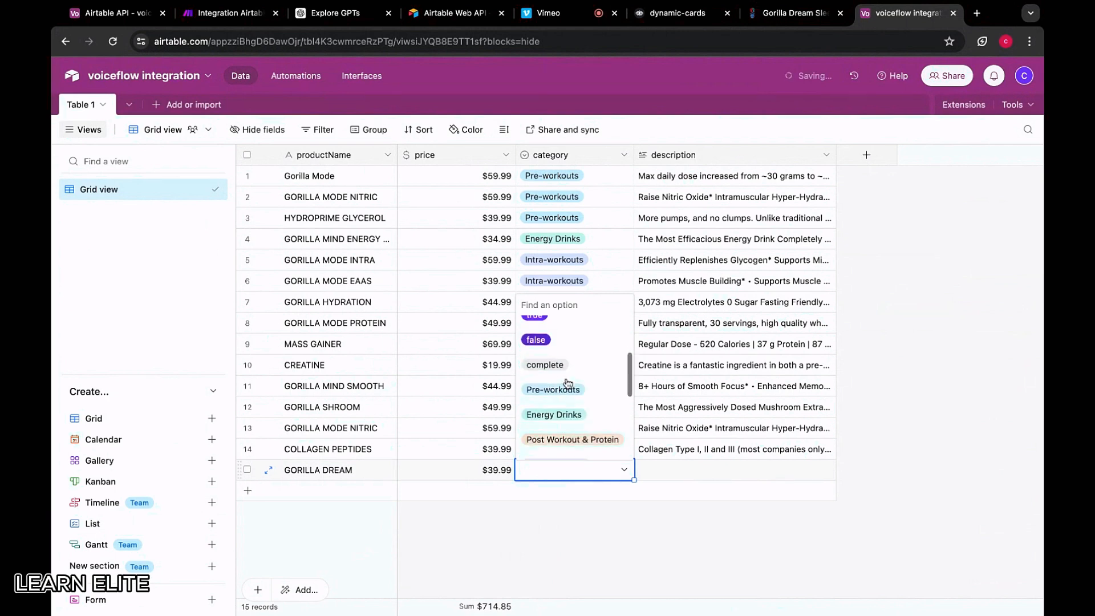
{"action": "scroll", "coordinate": [567, 399], "scroll_direction": "down", "scroll_amount": 5}
{"action": "left_click", "coordinate": [567, 409]}
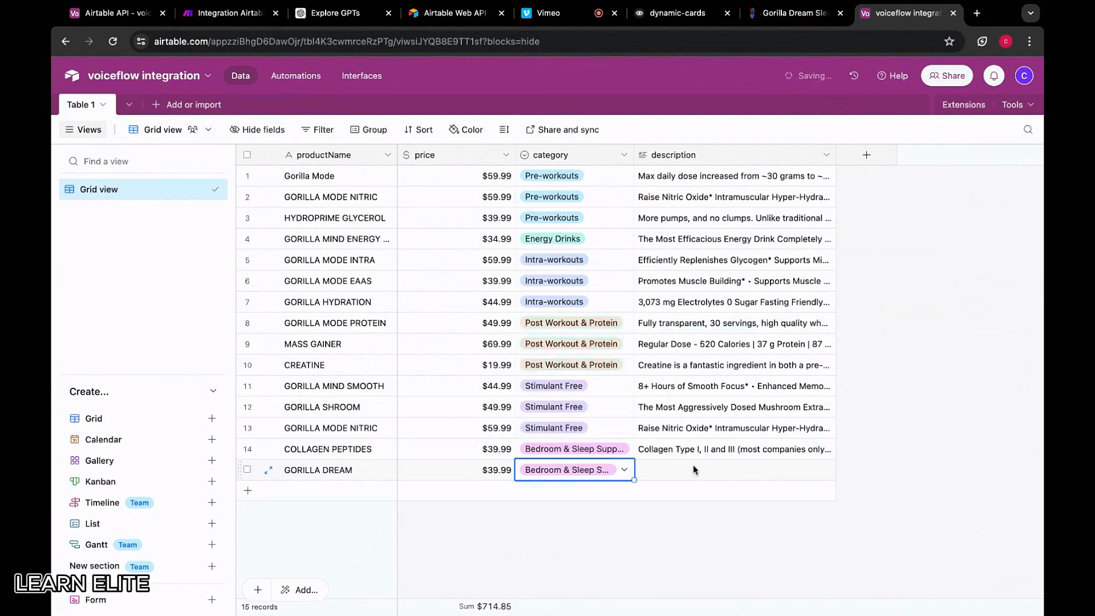
Paste the copied Vivid Dreams description into the Gorilla Dream record
{"action": "double_click", "coordinate": [692, 468]}
{"action": "key", "text": "ctrl+v"}
{"action": "key", "text": "Escape"}
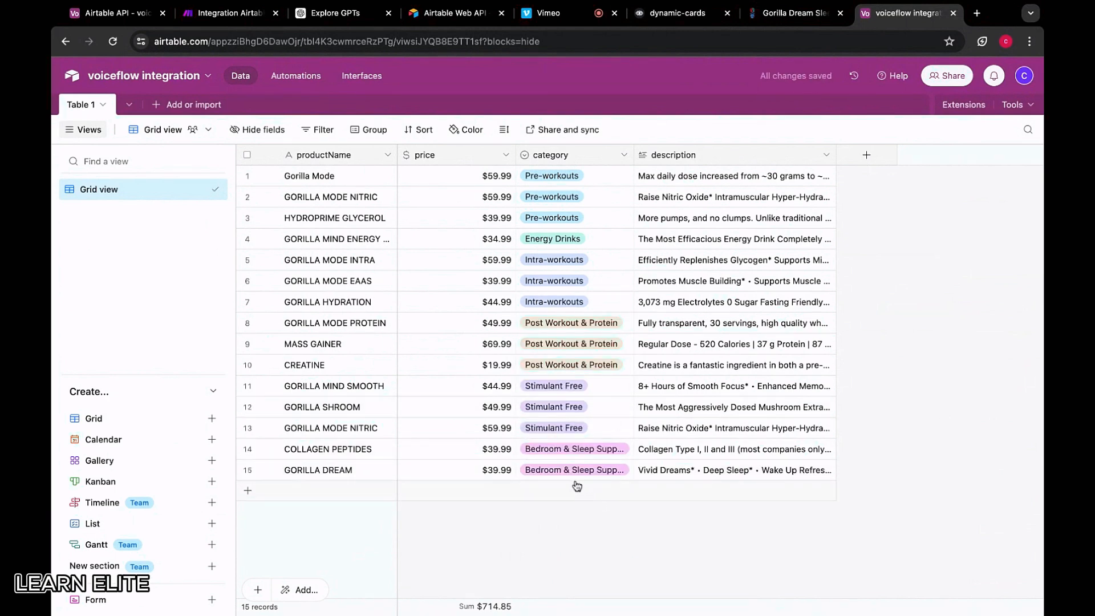
{"action": "left_click", "coordinate": [780, 42]}
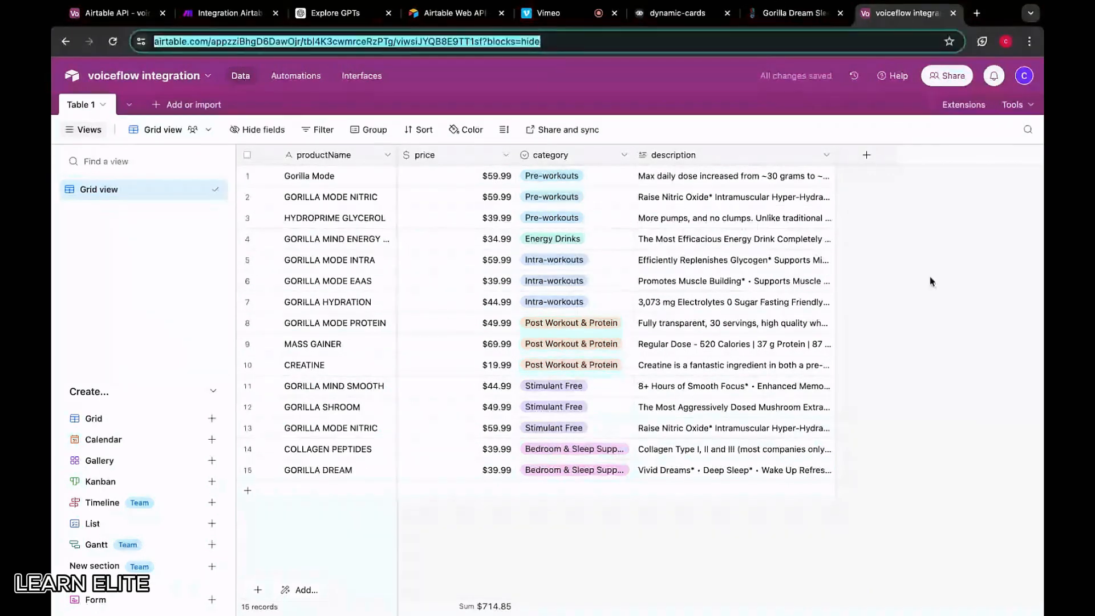
{"action": "left_click", "coordinate": [909, 480]}
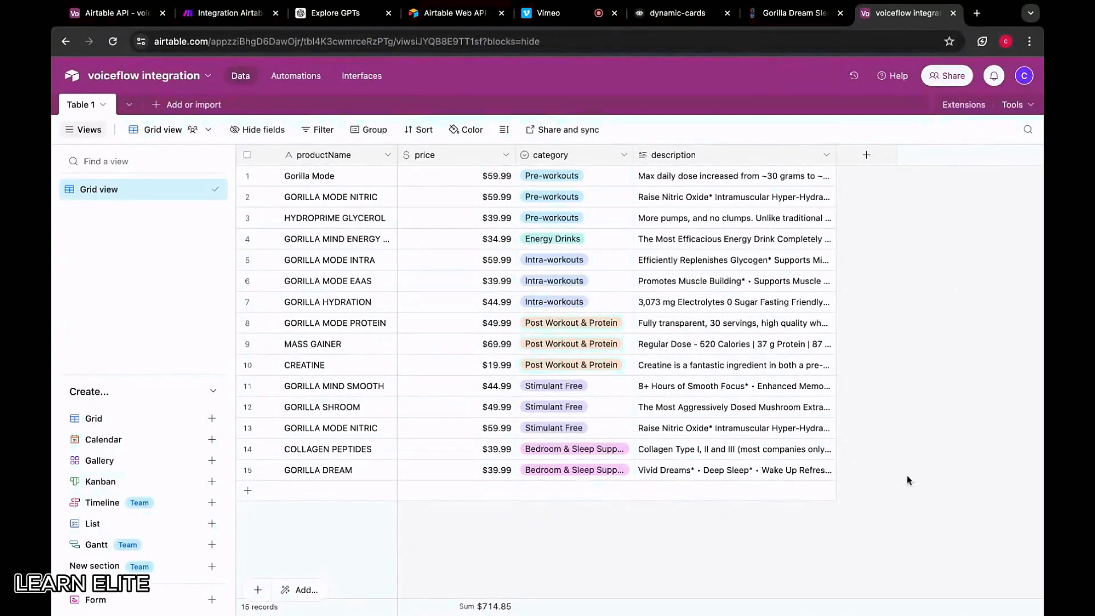
{"action": "left_click", "coordinate": [788, 18]}
{"action": "left_click", "coordinate": [72, 71]}
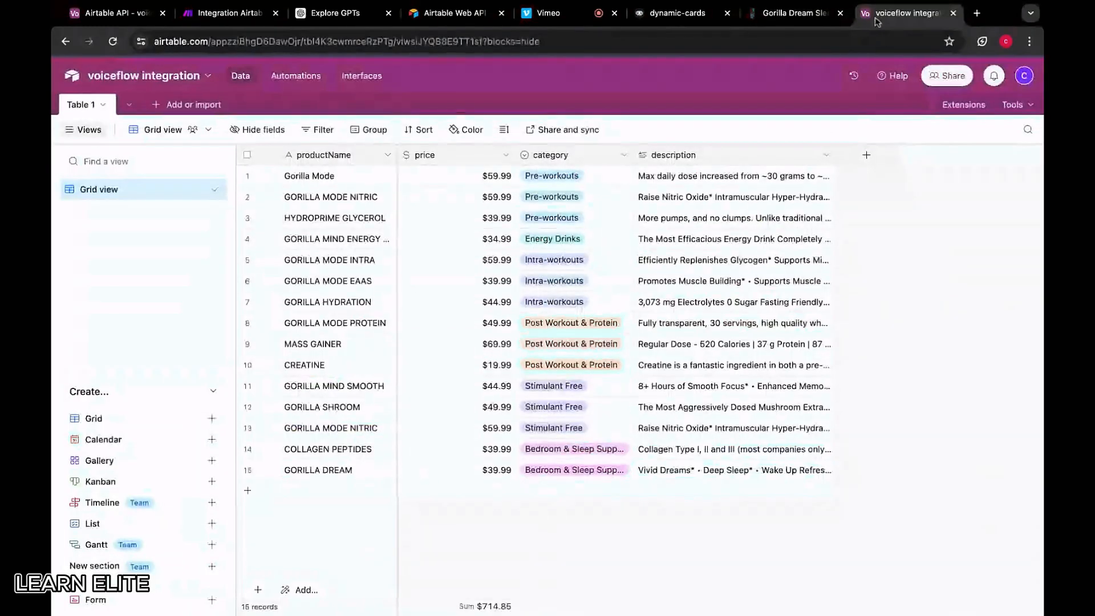
{"action": "left_click", "coordinate": [793, 12]}
From the sleep collection, open Gorilla Mind Calm and copy its full description
{"action": "left_click", "coordinate": [65, 41]}
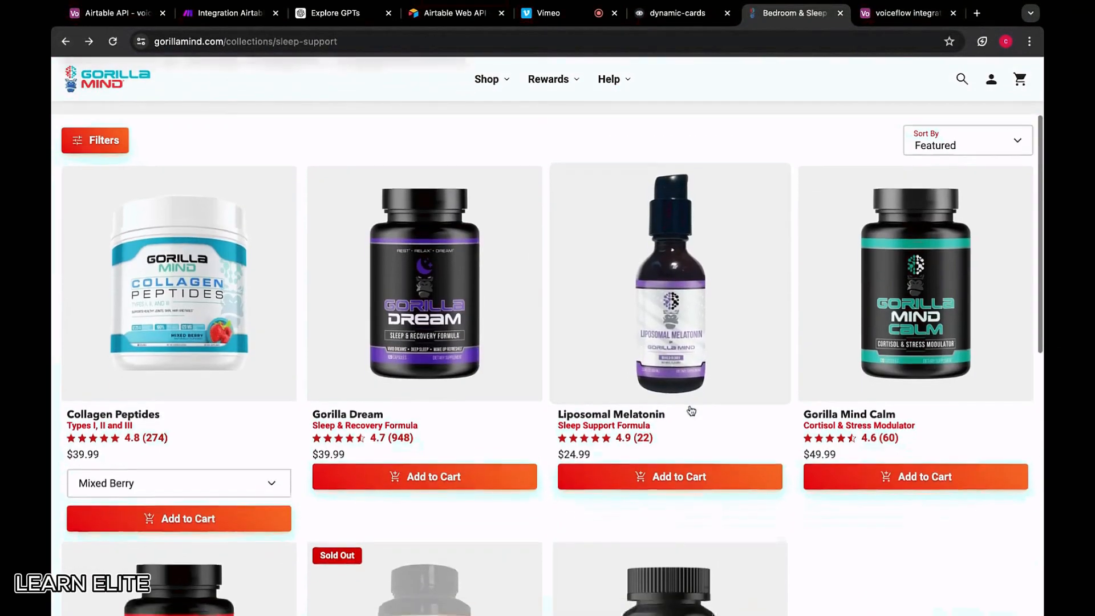
{"action": "scroll", "coordinate": [692, 410], "scroll_direction": "down", "scroll_amount": 2}
{"action": "left_click", "coordinate": [908, 214]}
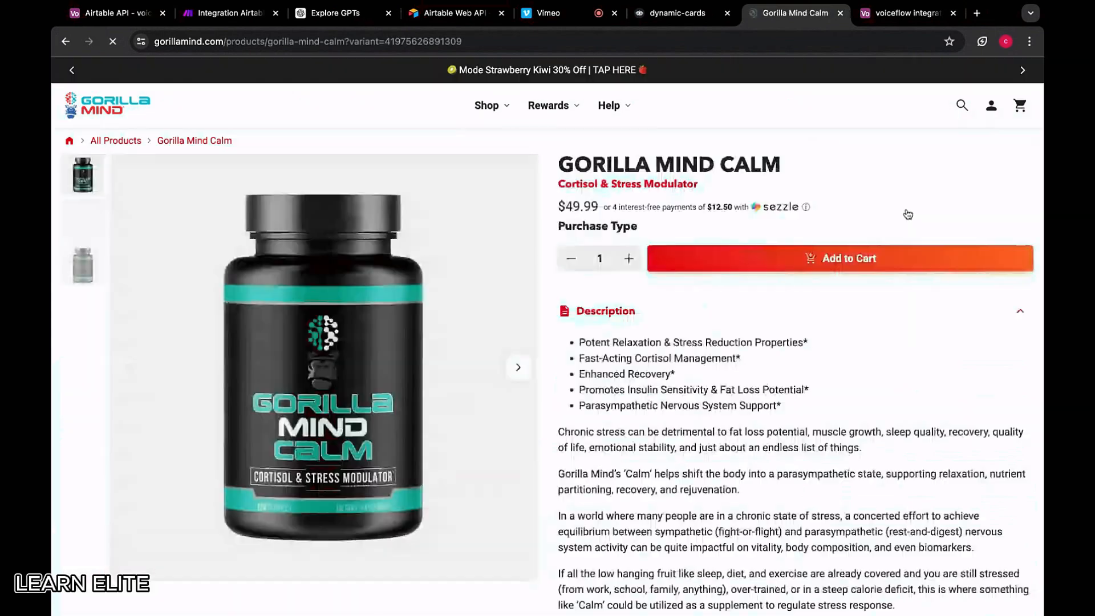
{"action": "scroll", "coordinate": [590, 337], "scroll_direction": "down", "scroll_amount": 2}
{"action": "left_click_drag", "start_coordinate": [608, 336], "coordinate": [672, 422]}
{"action": "scroll", "coordinate": [672, 427], "scroll_direction": "down", "scroll_amount": 8}
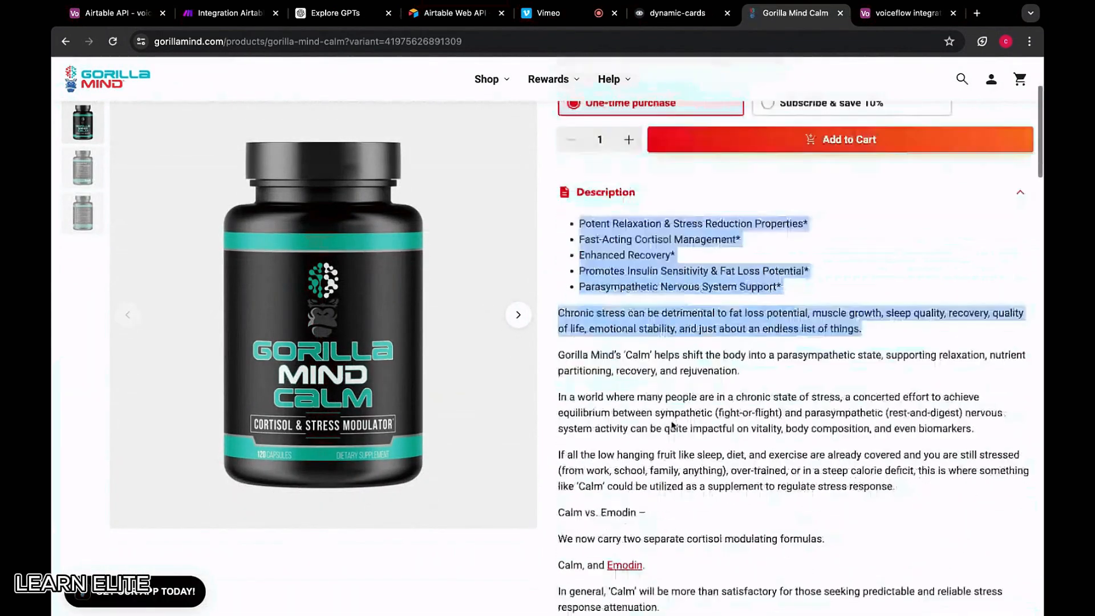
{"action": "left_click_drag", "start_coordinate": [863, 330], "coordinate": [825, 360]}
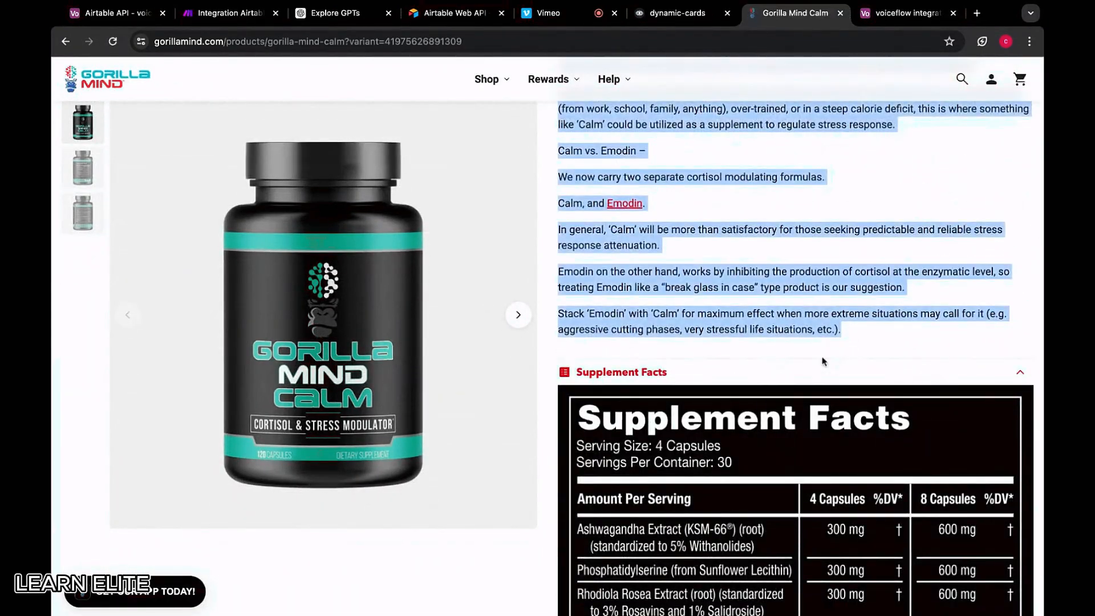
{"action": "scroll", "coordinate": [742, 353], "scroll_direction": "down", "scroll_amount": 3}
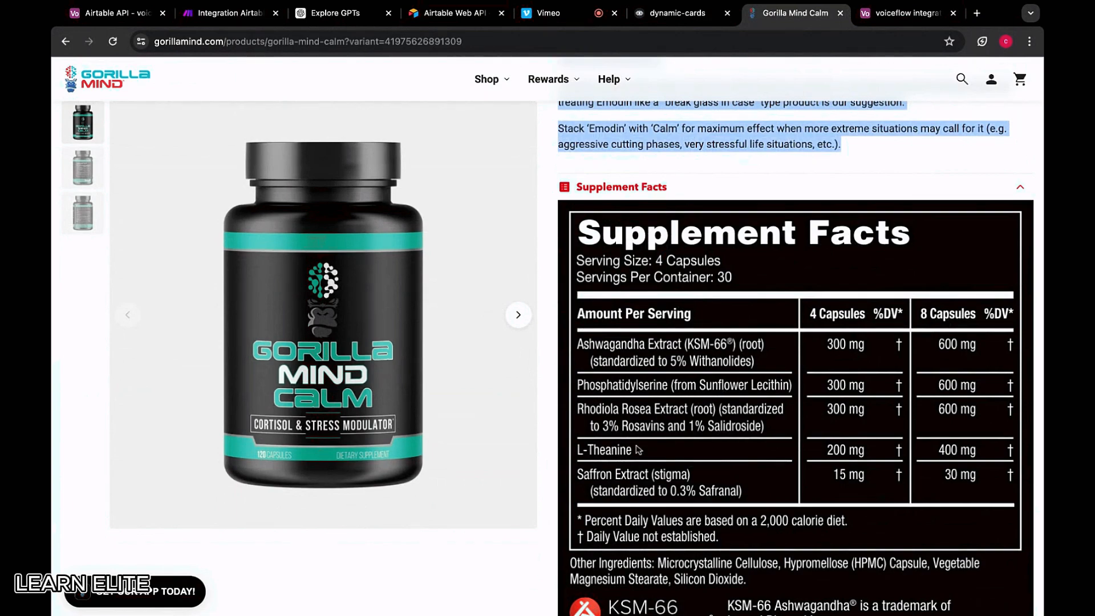
{"action": "scroll", "coordinate": [689, 446], "scroll_direction": "up", "scroll_amount": 12}
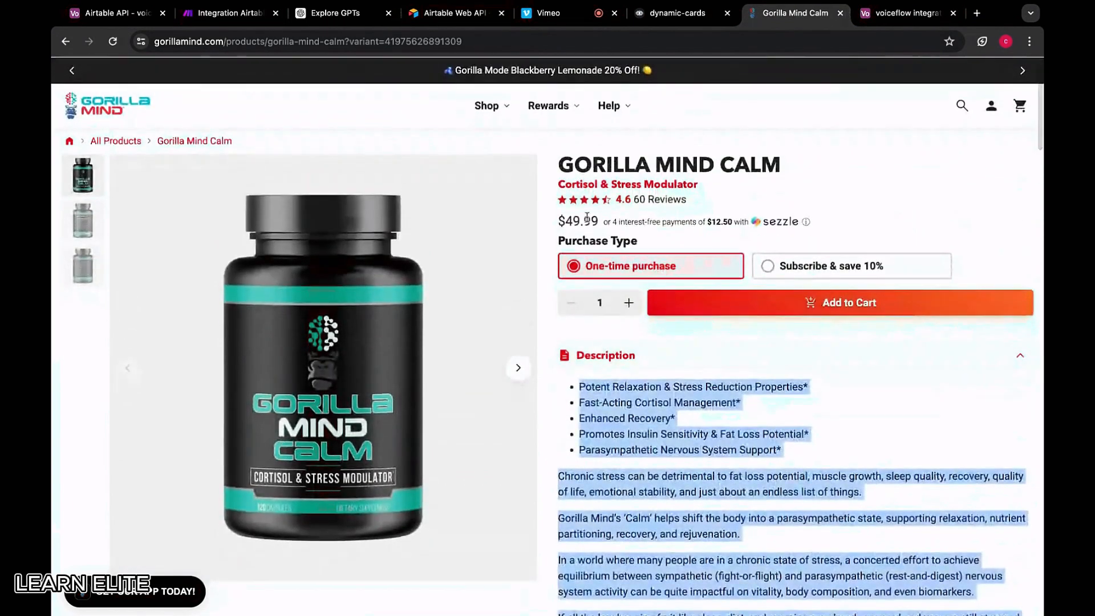
{"action": "left_click", "coordinate": [890, 14]}
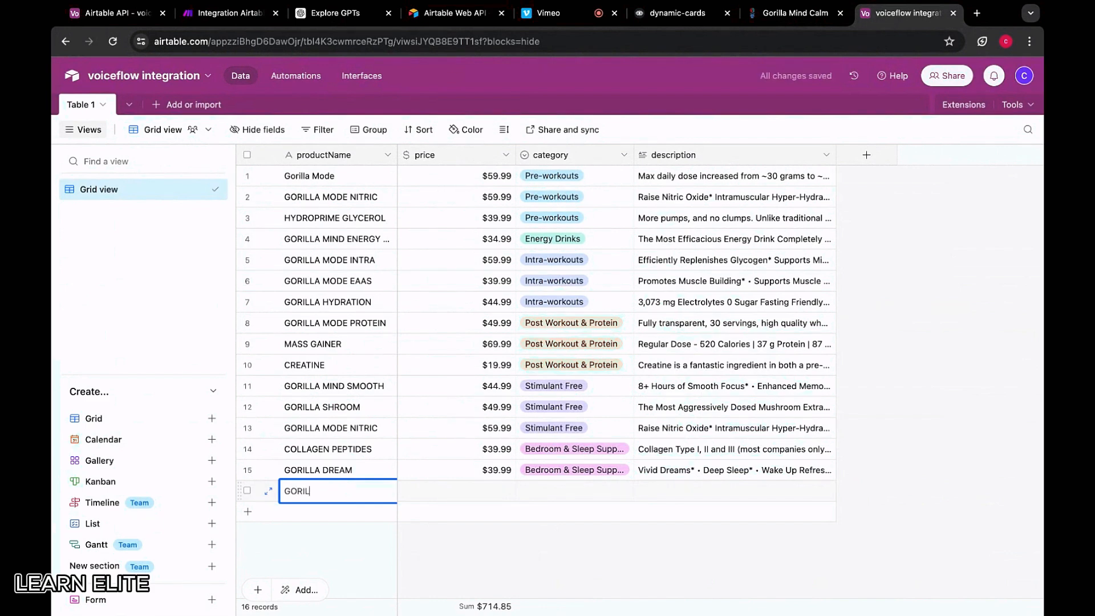
Enter GORILLA MIND CALM with price 49.99 and category Bedroom & Sleep Support
{"action": "left_click", "coordinate": [456, 491]}
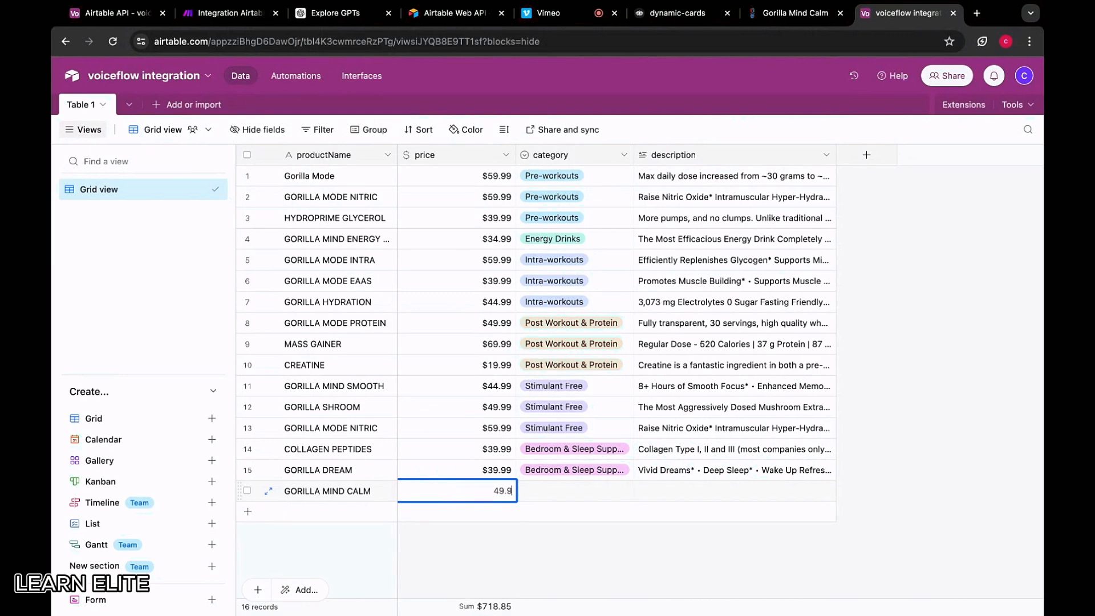
{"action": "left_click", "coordinate": [532, 500]}
{"action": "left_click", "coordinate": [557, 494]}
{"action": "scroll", "coordinate": [570, 445], "scroll_direction": "down", "scroll_amount": 3}
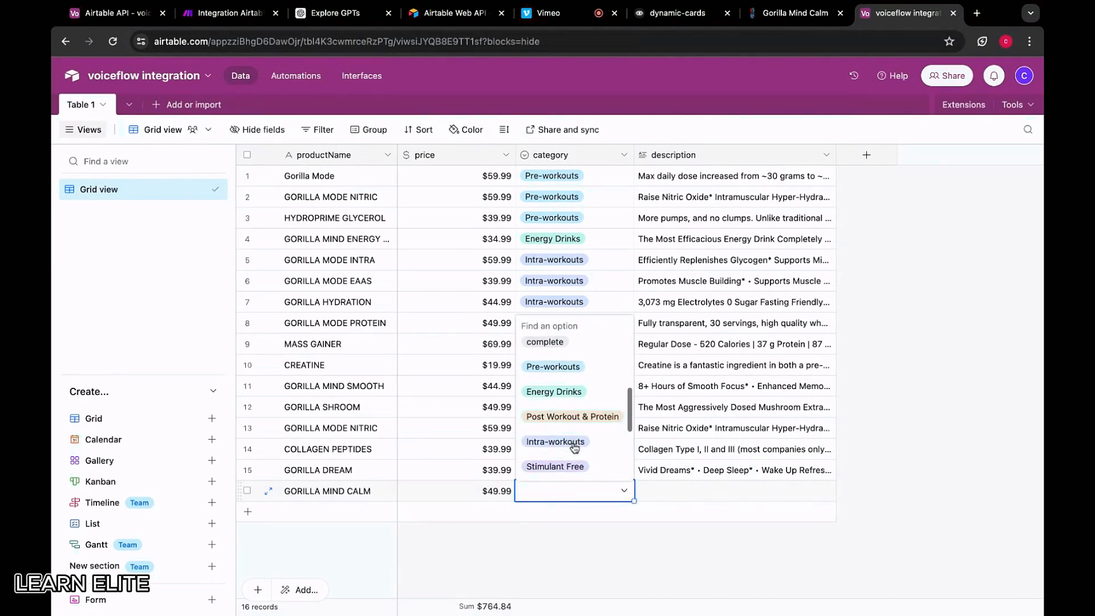
{"action": "scroll", "coordinate": [577, 408], "scroll_direction": "down", "scroll_amount": 2}
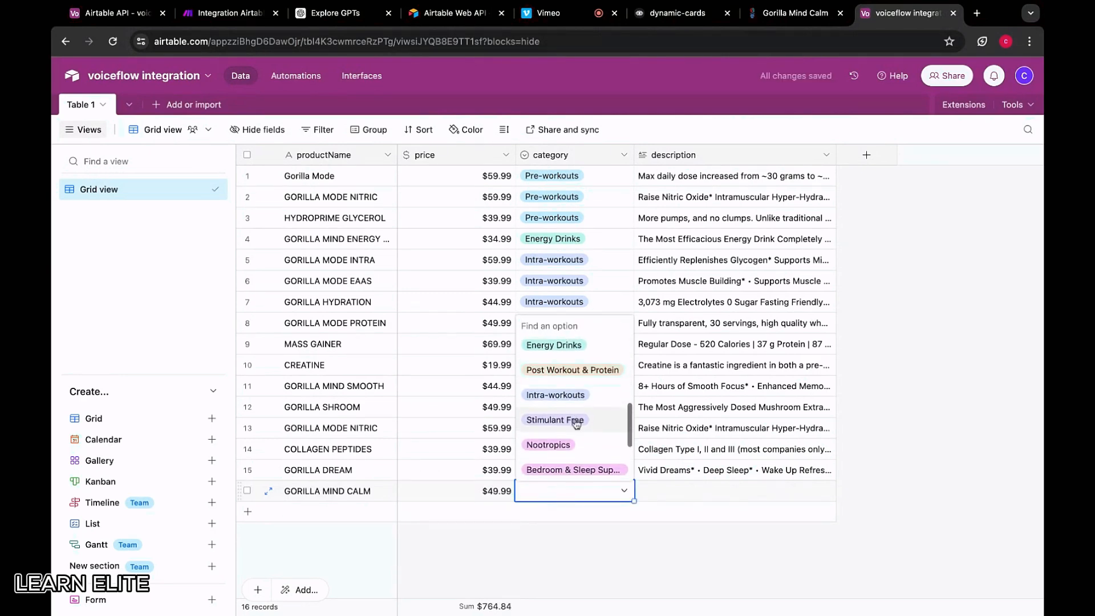
{"action": "left_click", "coordinate": [570, 464]}
Paste the copied description into row 16's description cell
{"action": "double_click", "coordinate": [675, 498]}
{"action": "key", "text": "super+v"}
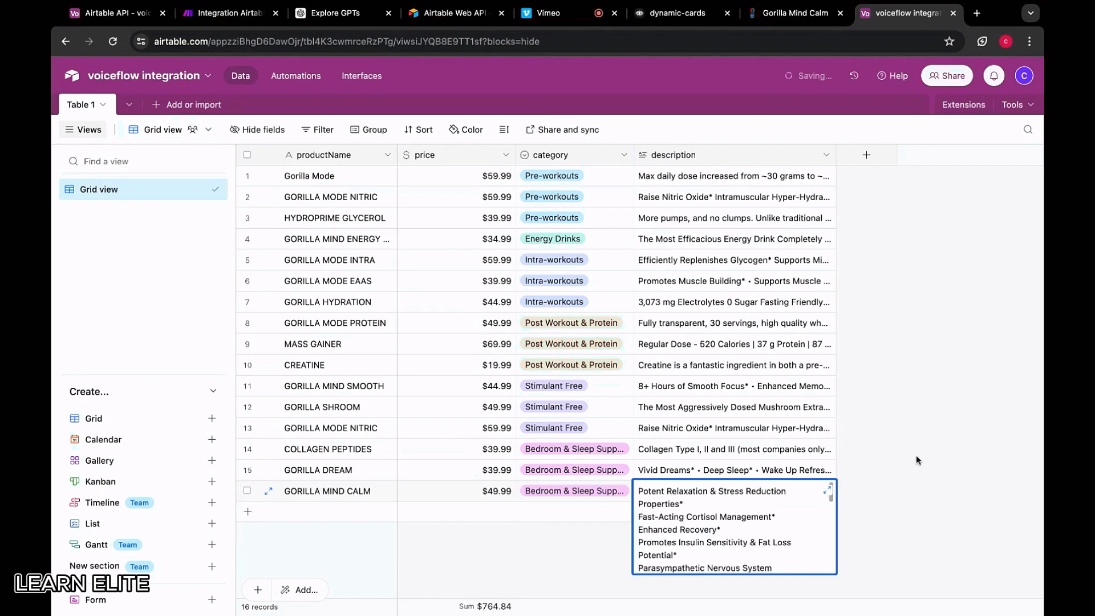
{"action": "left_click", "coordinate": [917, 456]}
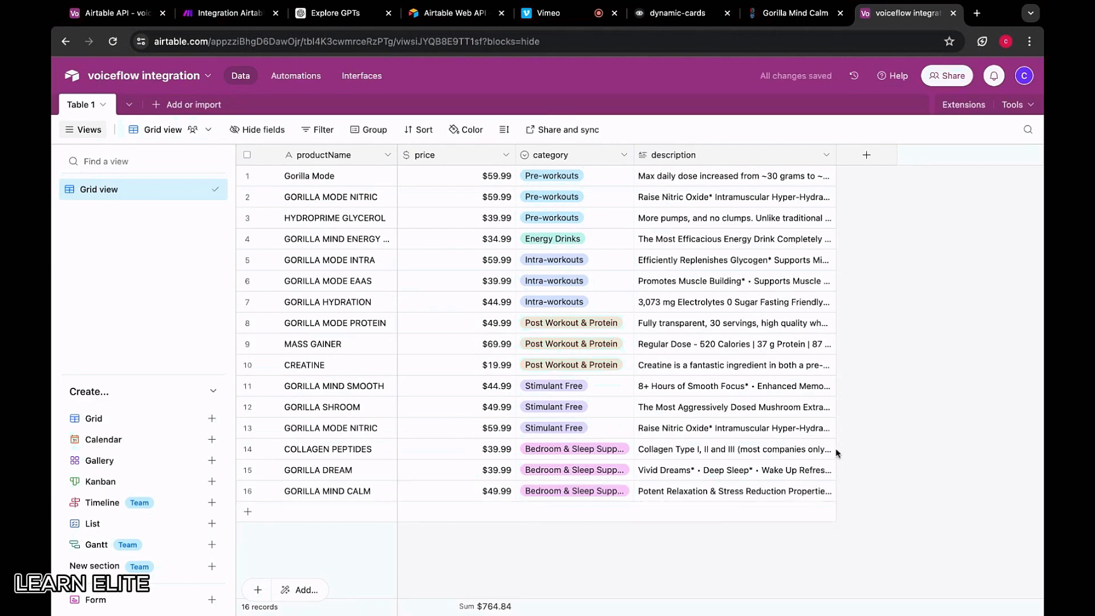
{"action": "left_click", "coordinate": [782, 14]}
Browse the Health & Wellness collection's products
{"action": "left_click", "coordinate": [65, 41]}
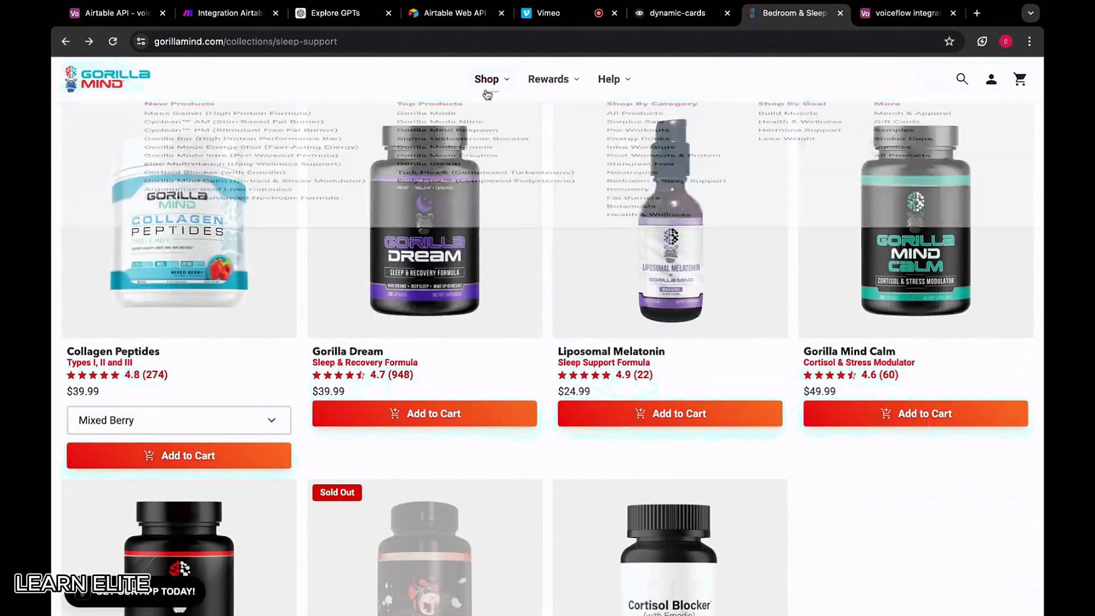
{"action": "mouse_move", "coordinate": [489, 83]}
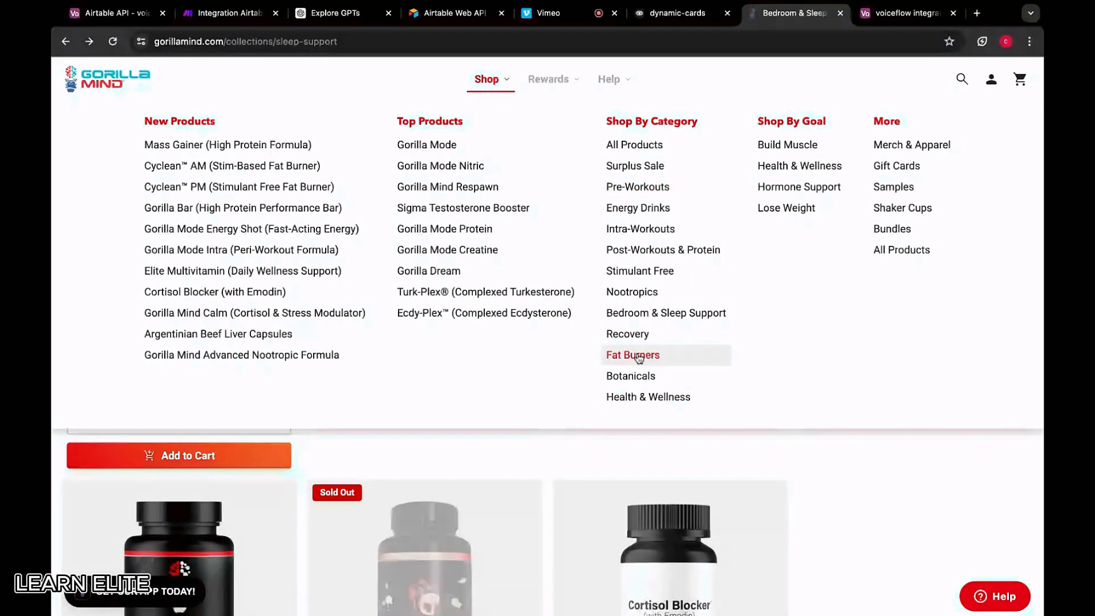
{"action": "left_click", "coordinate": [668, 398]}
{"action": "scroll", "coordinate": [553, 384], "scroll_direction": "down", "scroll_amount": 3}
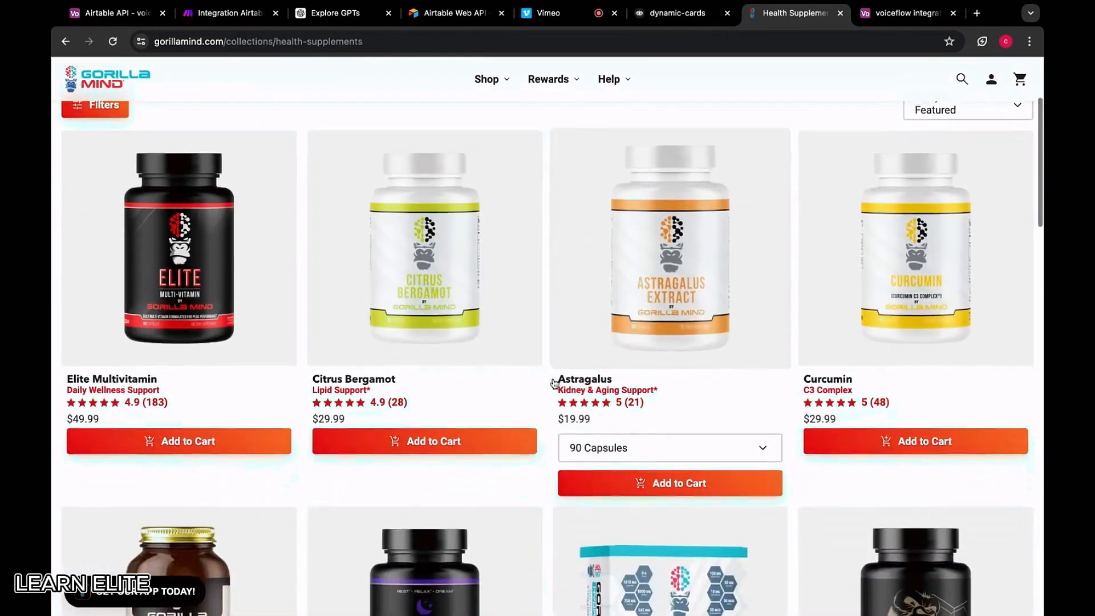
{"action": "scroll", "coordinate": [222, 255], "scroll_direction": "down", "scroll_amount": 4}
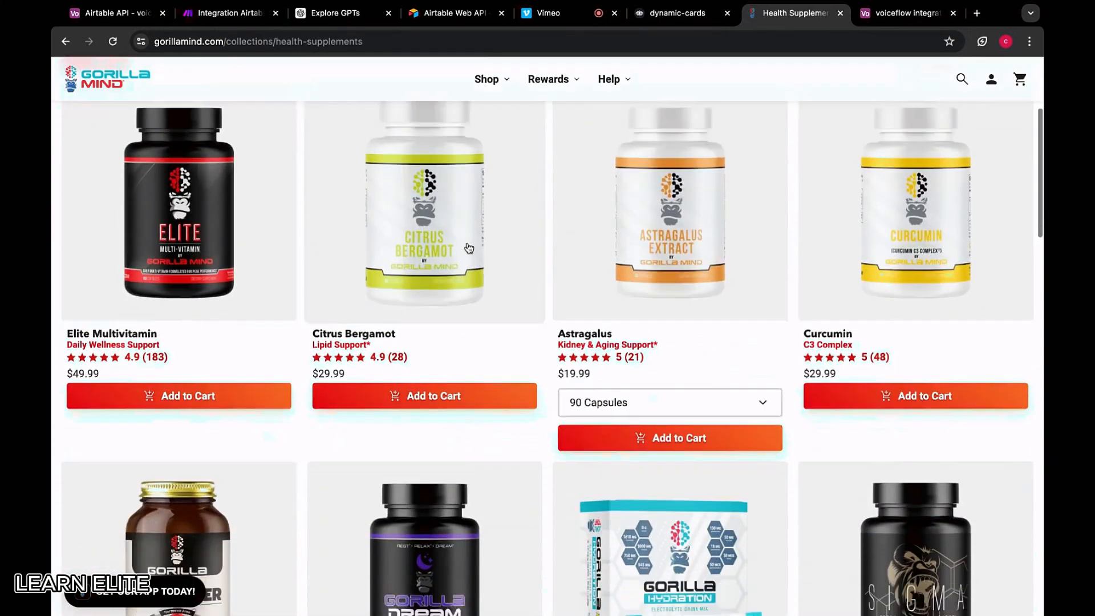
{"action": "scroll", "coordinate": [468, 248], "scroll_direction": "up", "scroll_amount": 8}
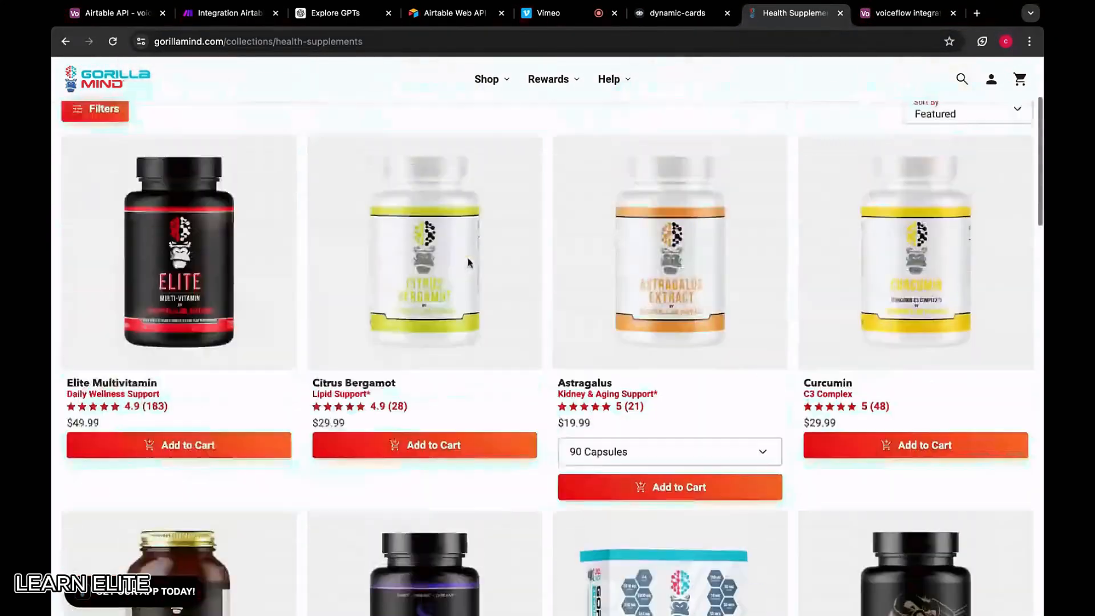
Browse the Recovery collection, listing Beta-Alanine, Sigma, Ecdy-Plex and Gorilla Dream
{"action": "mouse_move", "coordinate": [487, 105]}
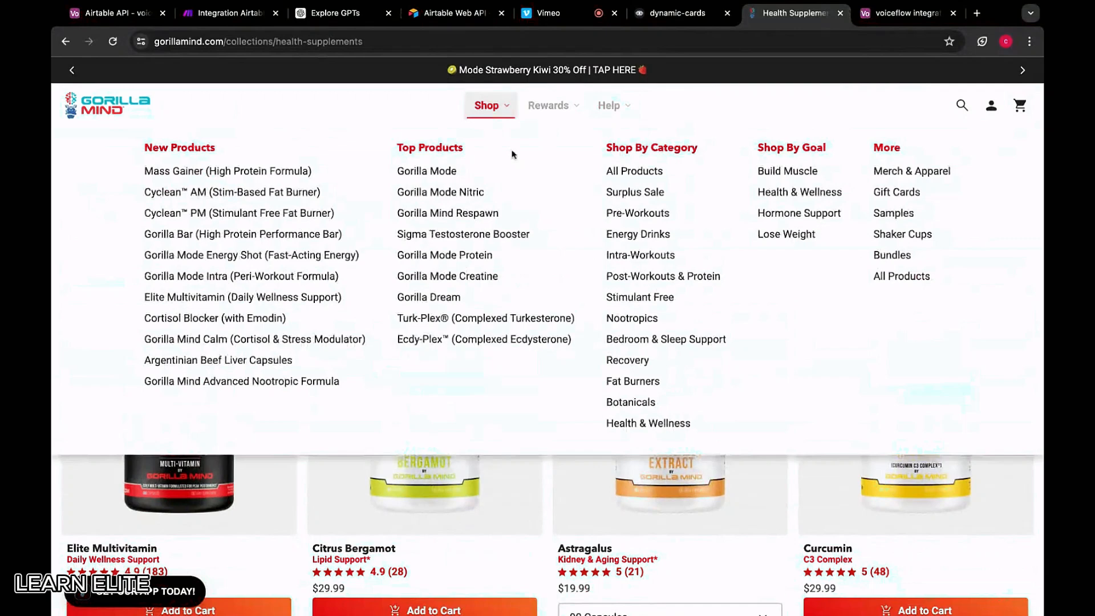
{"action": "left_click", "coordinate": [646, 365]}
{"action": "scroll", "coordinate": [548, 364], "scroll_direction": "down", "scroll_amount": 3}
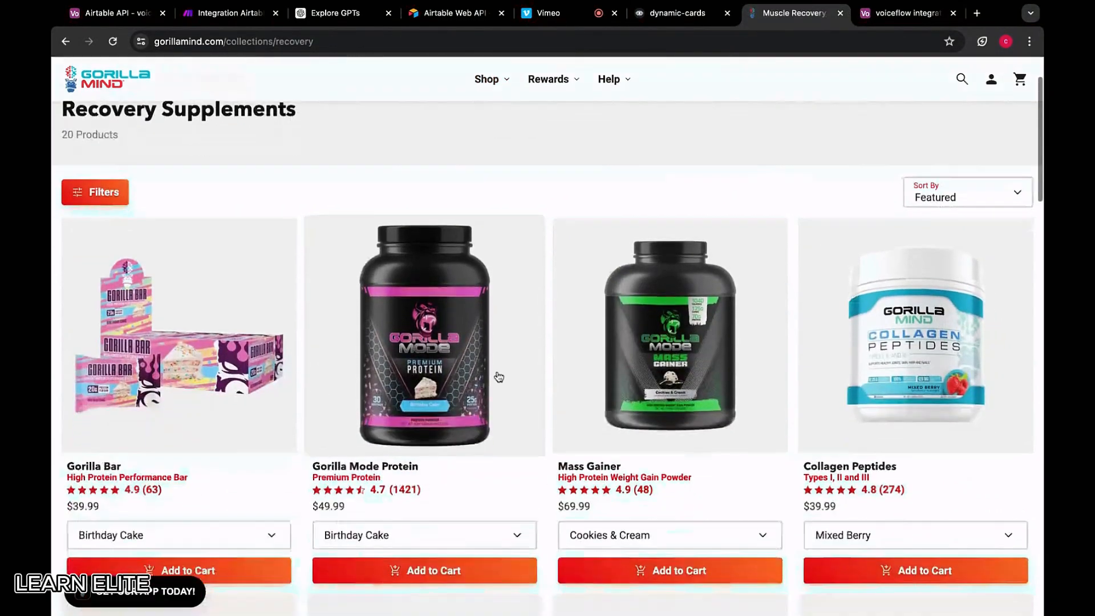
{"action": "scroll", "coordinate": [513, 308], "scroll_direction": "down", "scroll_amount": 5}
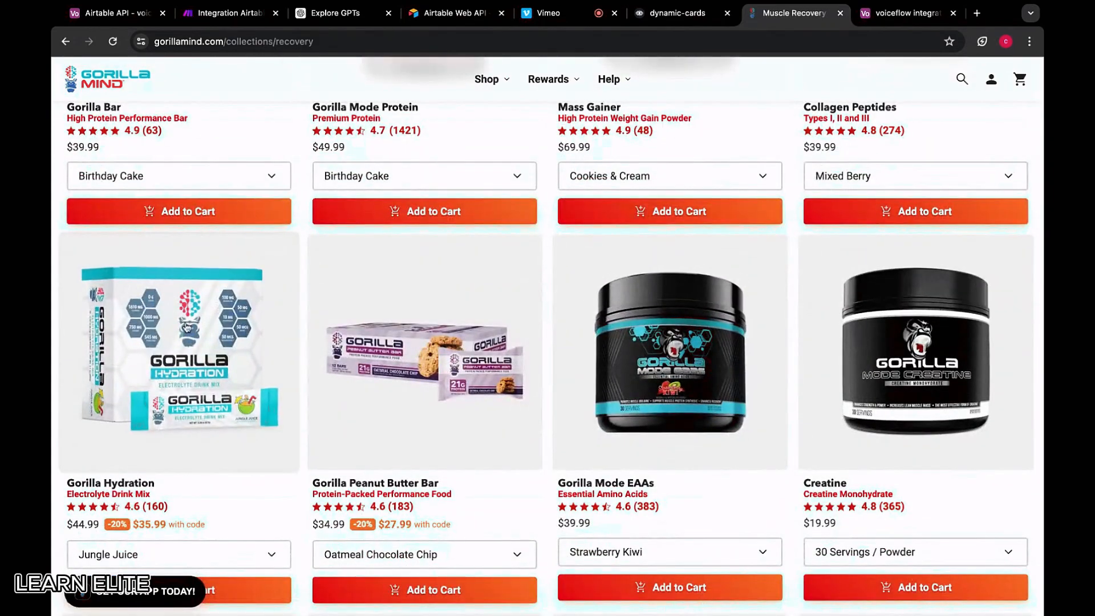
{"action": "scroll", "coordinate": [627, 330], "scroll_direction": "down", "scroll_amount": 4}
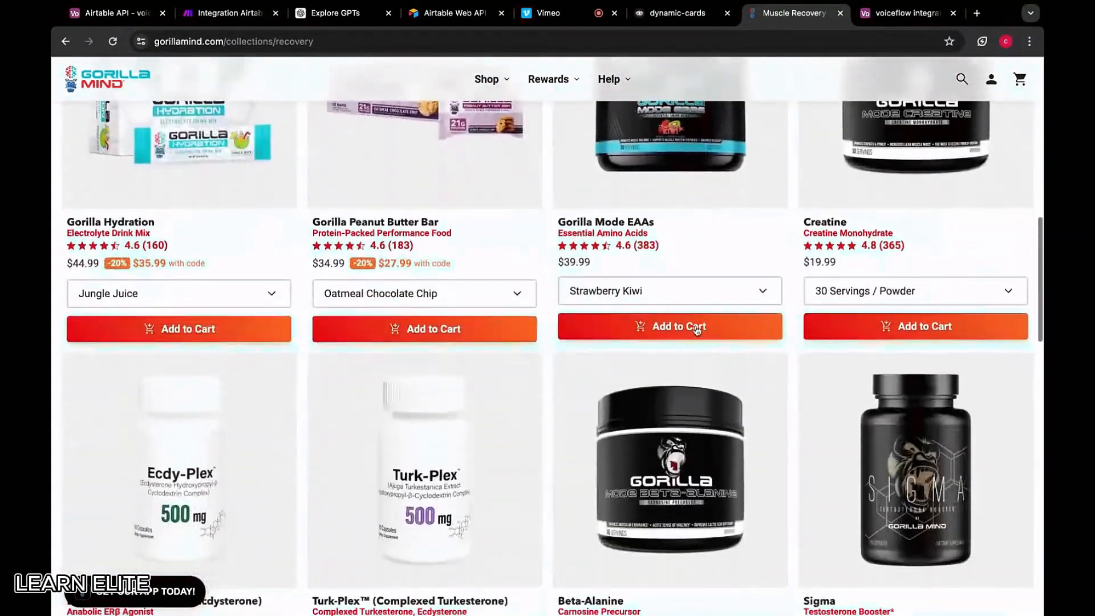
{"action": "scroll", "coordinate": [627, 371], "scroll_direction": "down", "scroll_amount": 4}
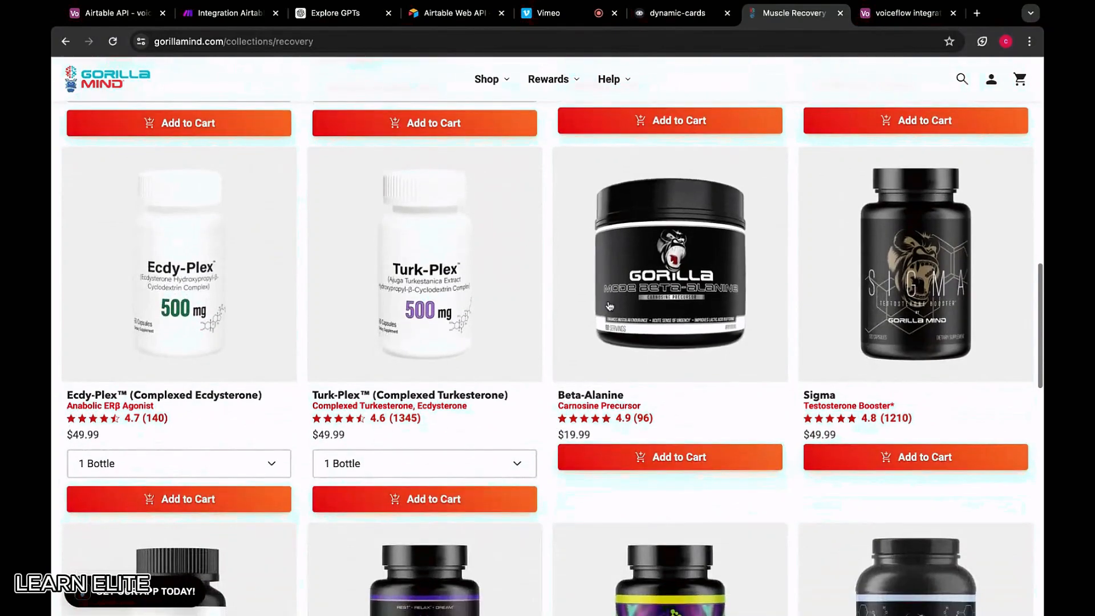
{"action": "scroll", "coordinate": [609, 306], "scroll_direction": "down", "scroll_amount": 5}
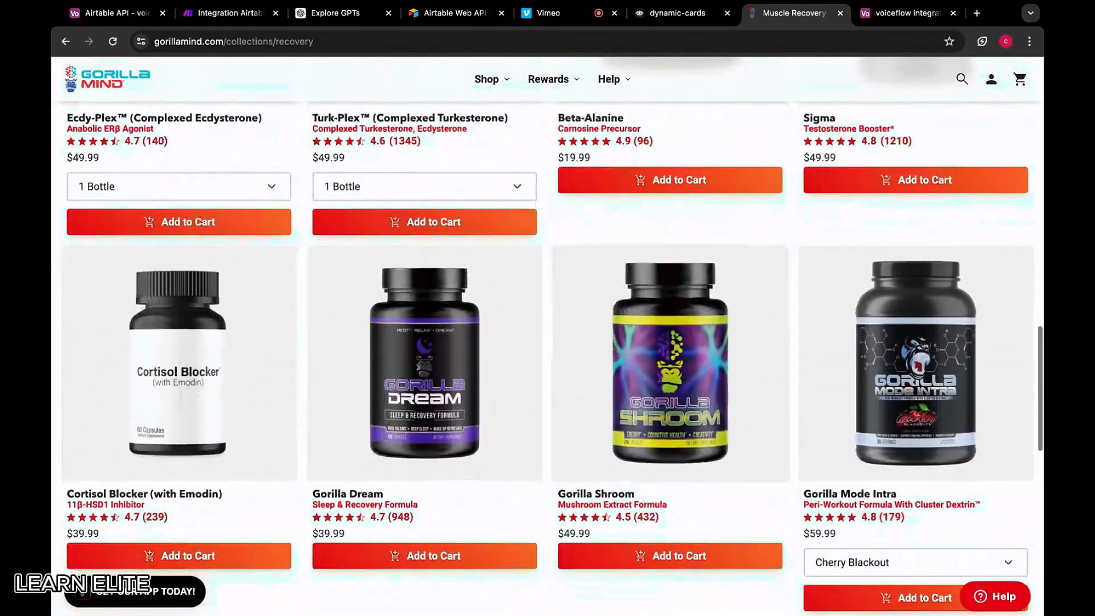
{"action": "scroll", "coordinate": [688, 211], "scroll_direction": "up", "scroll_amount": 3}
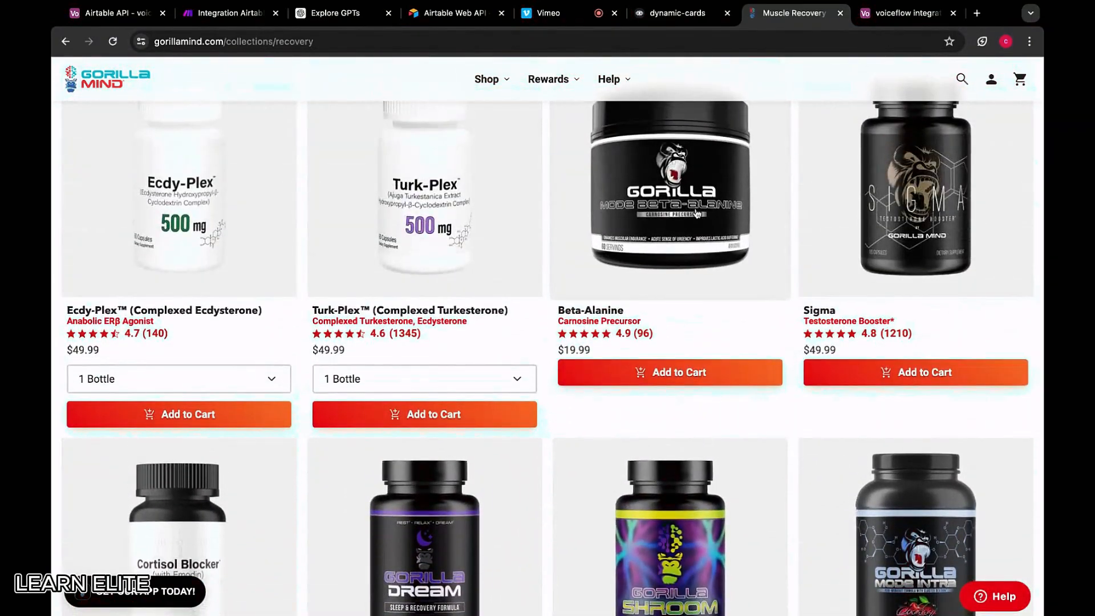
{"action": "scroll", "coordinate": [696, 214], "scroll_direction": "down", "scroll_amount": 4}
{"action": "scroll", "coordinate": [693, 229], "scroll_direction": "up", "scroll_amount": 4}
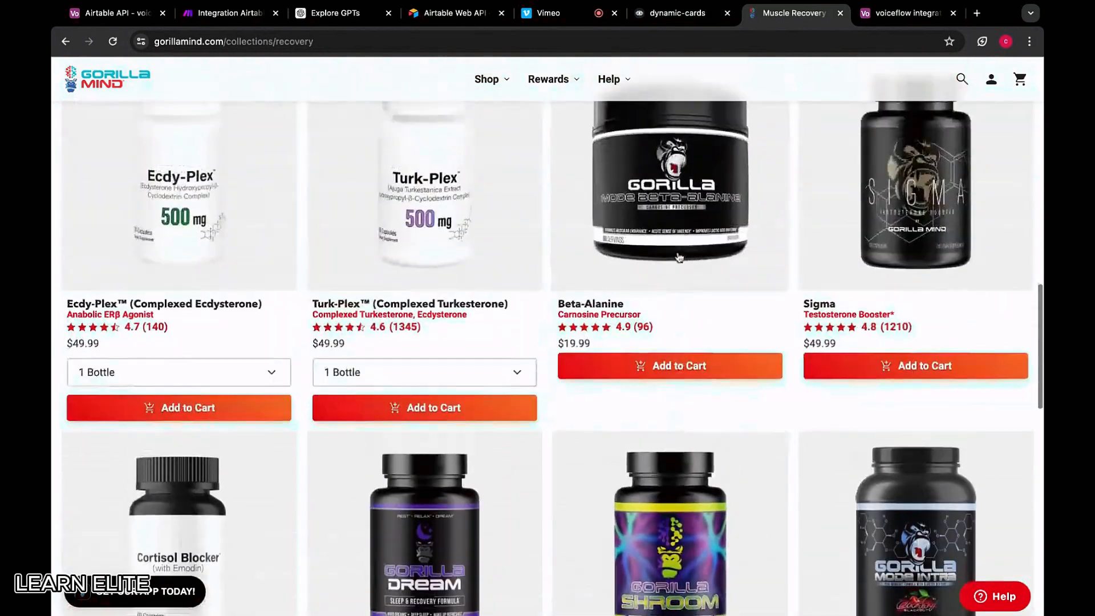
{"action": "scroll", "coordinate": [678, 257], "scroll_direction": "up", "scroll_amount": 1}
{"action": "scroll", "coordinate": [647, 239], "scroll_direction": "up", "scroll_amount": 1}
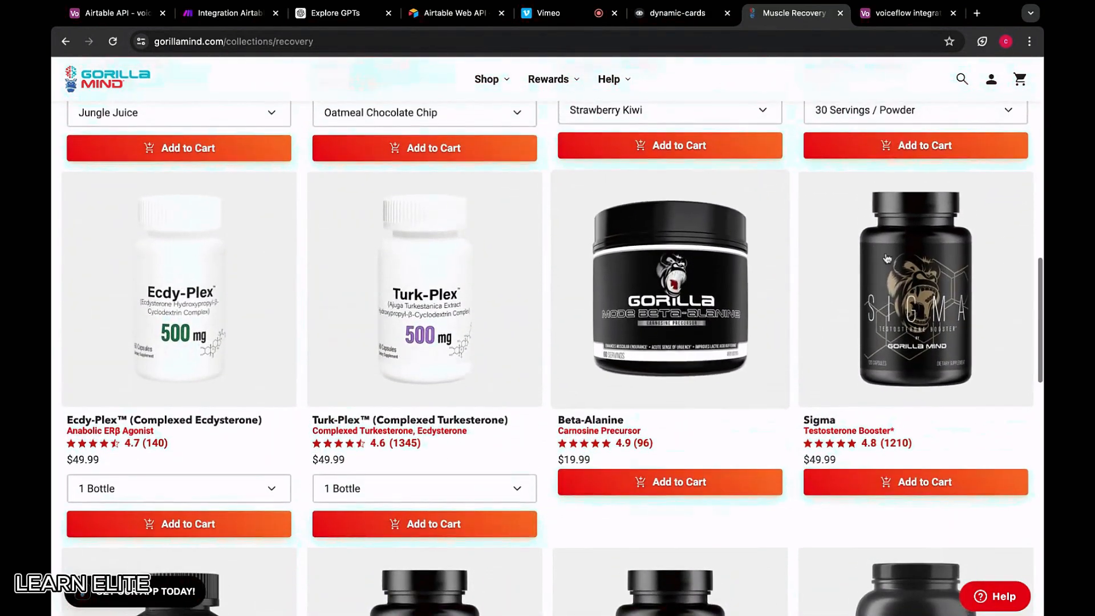
{"action": "left_click", "coordinate": [489, 80]}
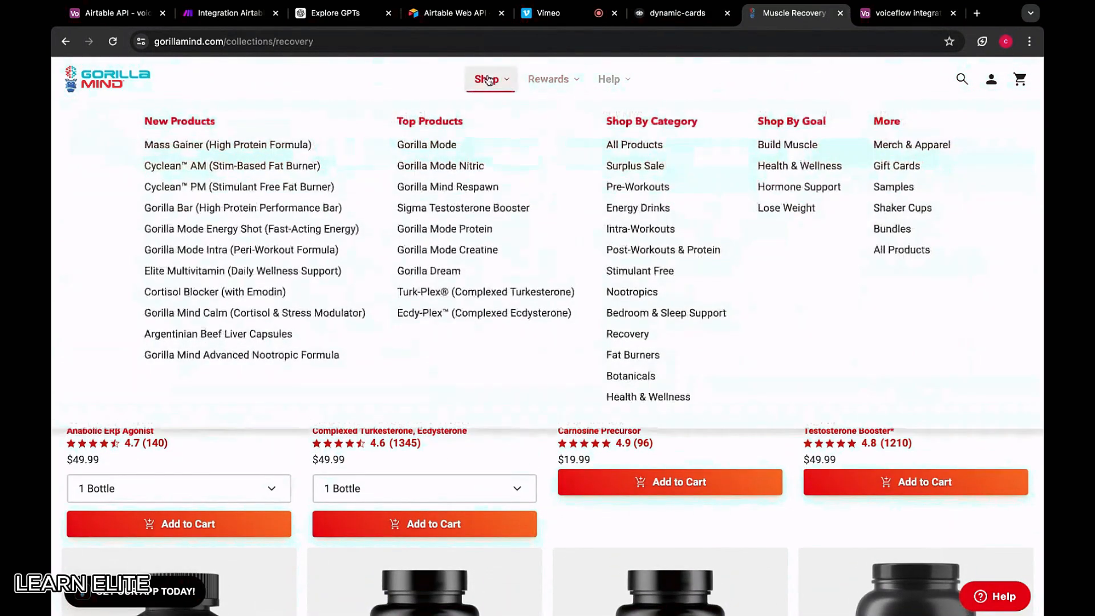
Reopen Health & Wellness and look over the Sigma product page
{"action": "left_click", "coordinate": [635, 398]}
{"action": "scroll", "coordinate": [448, 386], "scroll_direction": "down", "scroll_amount": 6}
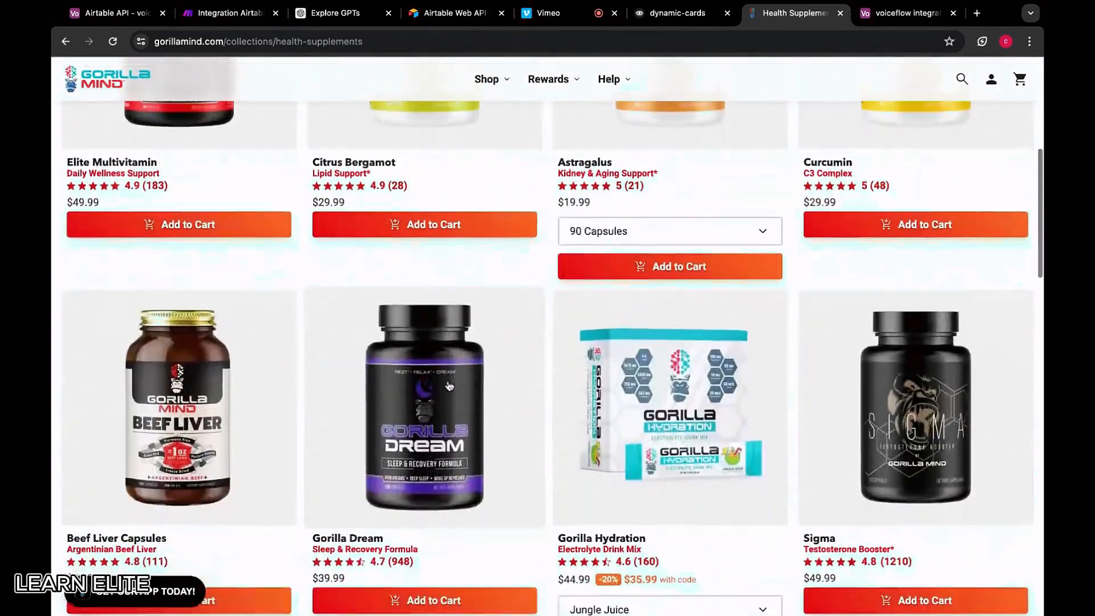
{"action": "scroll", "coordinate": [448, 387], "scroll_direction": "down", "scroll_amount": 1}
{"action": "left_click", "coordinate": [926, 380]}
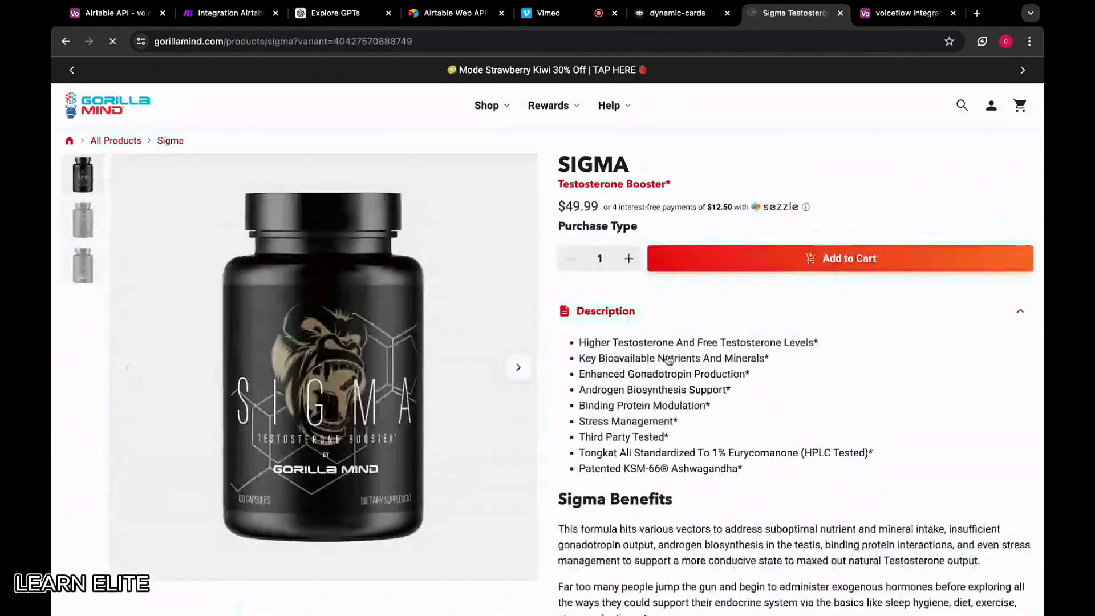
{"action": "scroll", "coordinate": [666, 358], "scroll_direction": "down", "scroll_amount": 15}
{"action": "scroll", "coordinate": [668, 360], "scroll_direction": "down", "scroll_amount": 2}
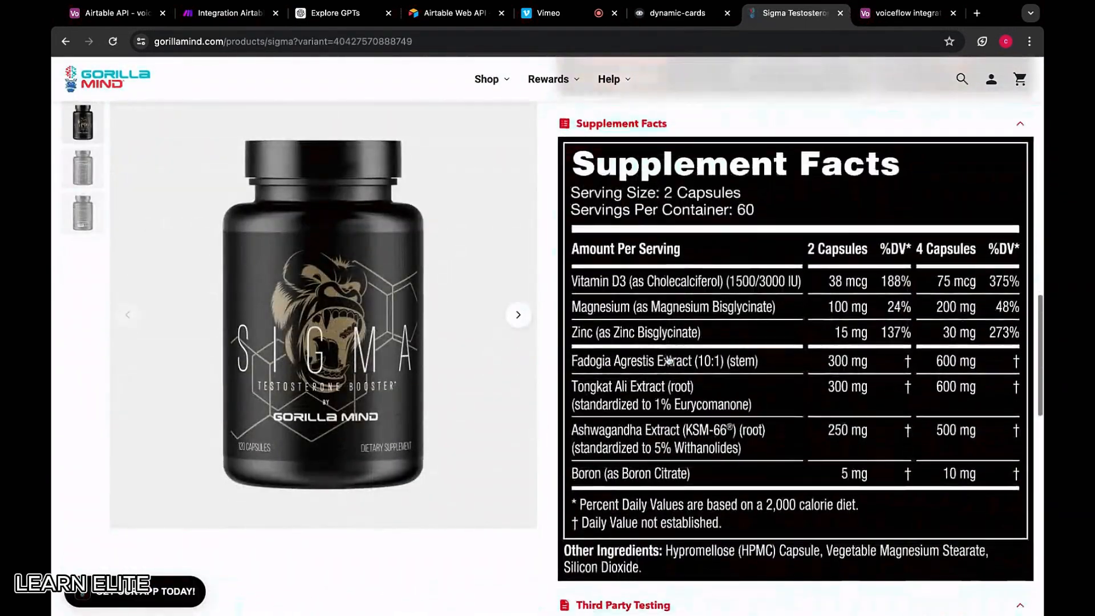
{"action": "scroll", "coordinate": [590, 380], "scroll_direction": "up", "scroll_amount": 1}
{"action": "scroll", "coordinate": [627, 387], "scroll_direction": "up", "scroll_amount": 15}
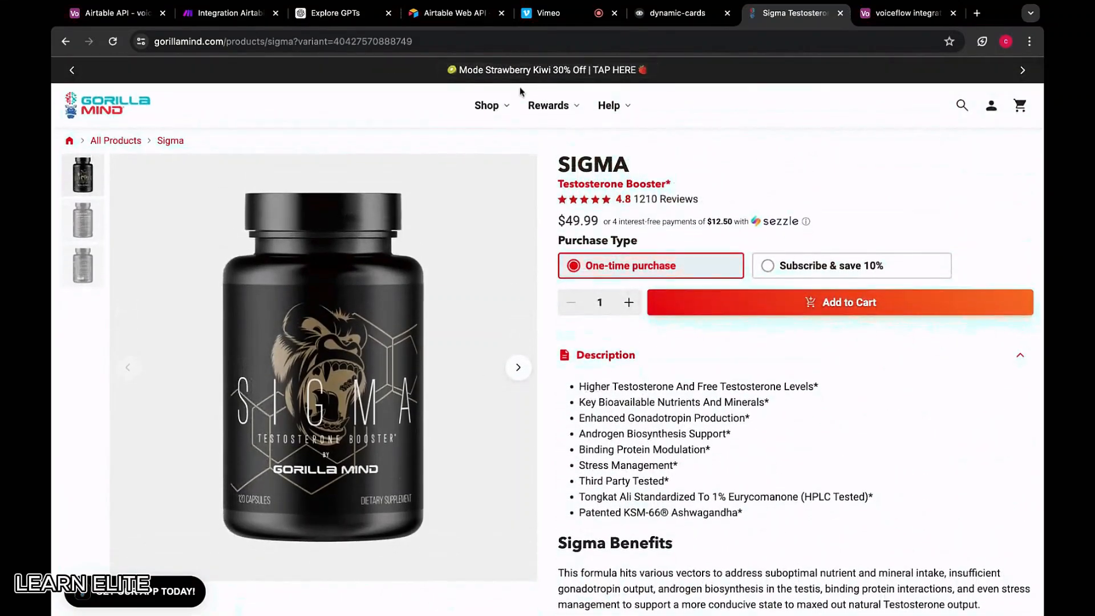
Return to Health & Wellness and open the Elite Multivitamin product page
{"action": "left_click", "coordinate": [70, 42]}
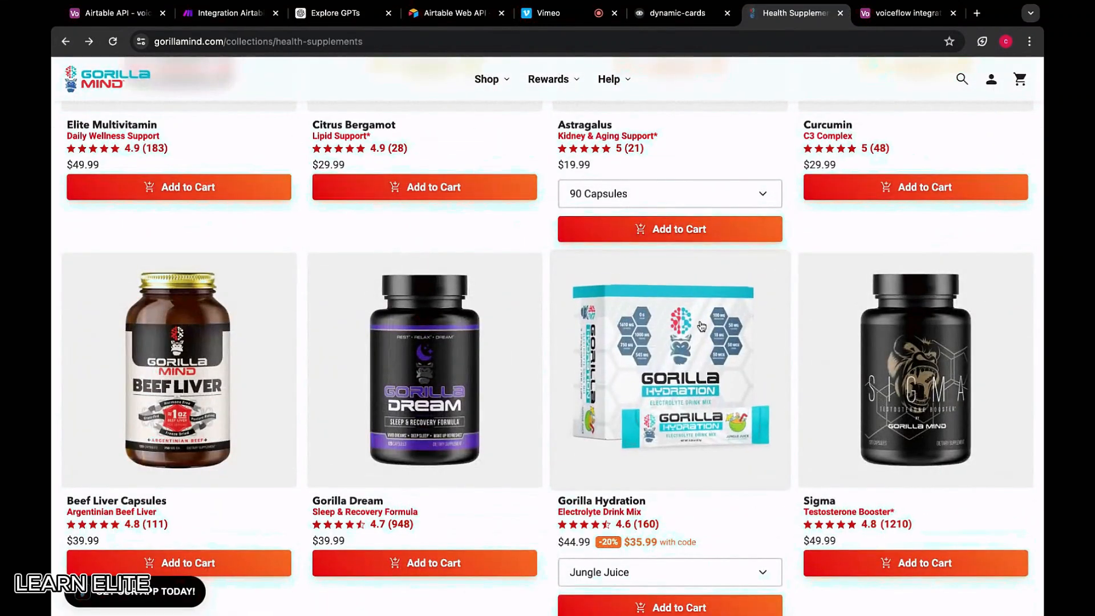
{"action": "scroll", "coordinate": [702, 326], "scroll_direction": "up", "scroll_amount": 10}
{"action": "scroll", "coordinate": [371, 377], "scroll_direction": "down", "scroll_amount": 1}
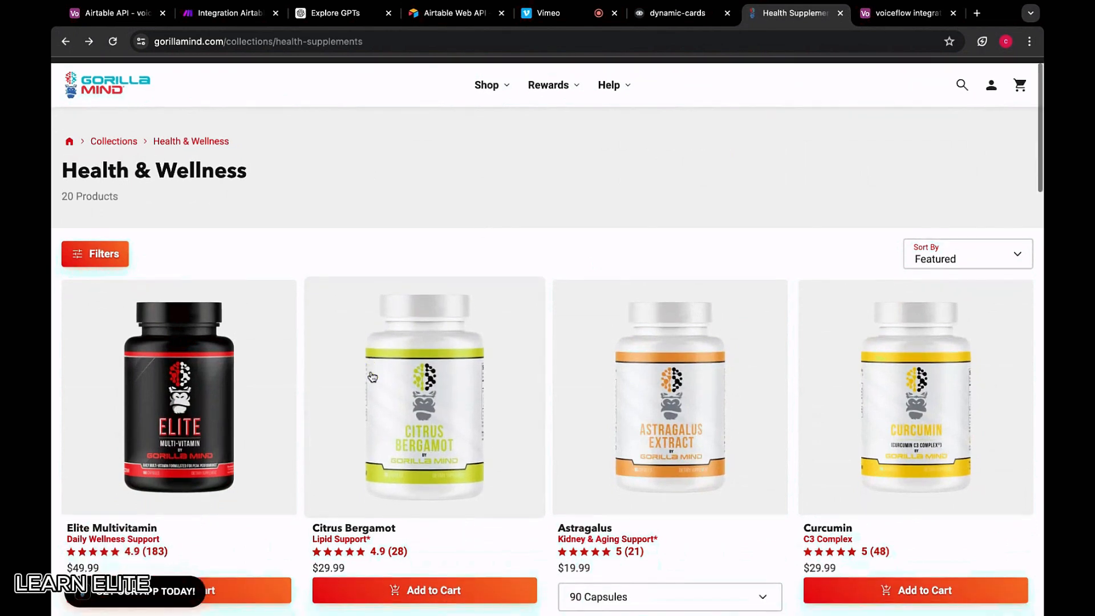
{"action": "mouse_move", "coordinate": [494, 93]}
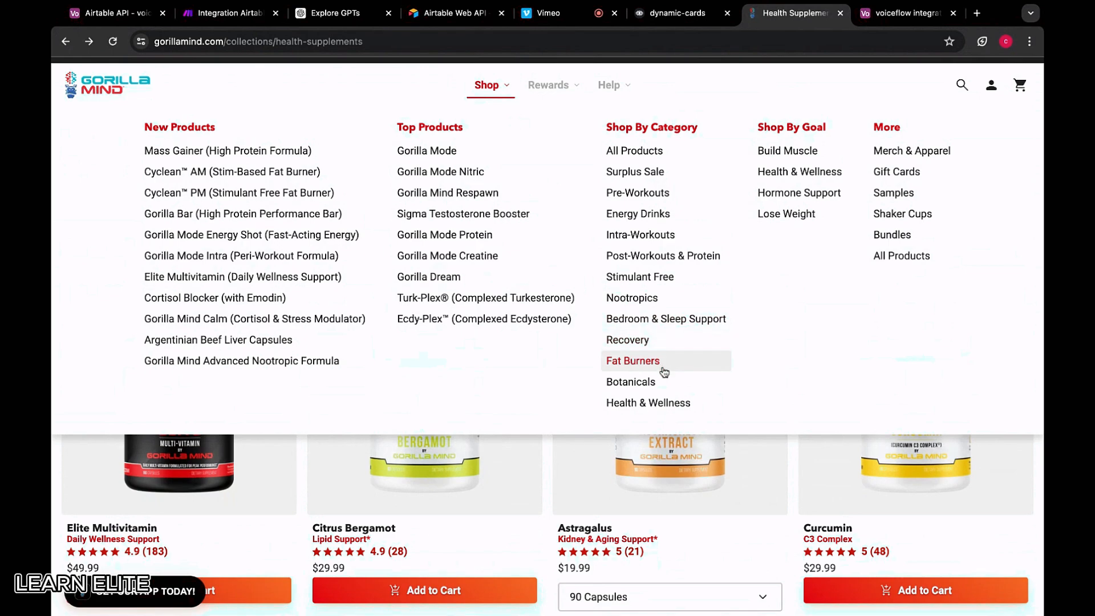
{"action": "left_click", "coordinate": [650, 402]}
{"action": "scroll", "coordinate": [293, 357], "scroll_direction": "down", "scroll_amount": 2}
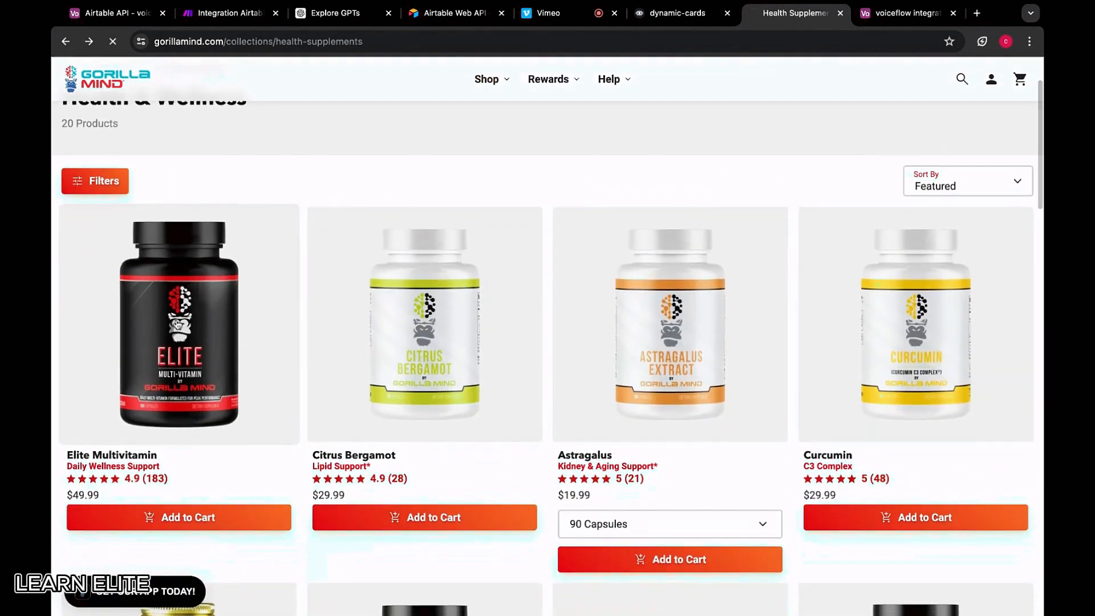
{"action": "left_click", "coordinate": [177, 324]}
Select the ELITE MULTIVITAMIN name and its full description text
{"action": "triple_click", "coordinate": [775, 165]}
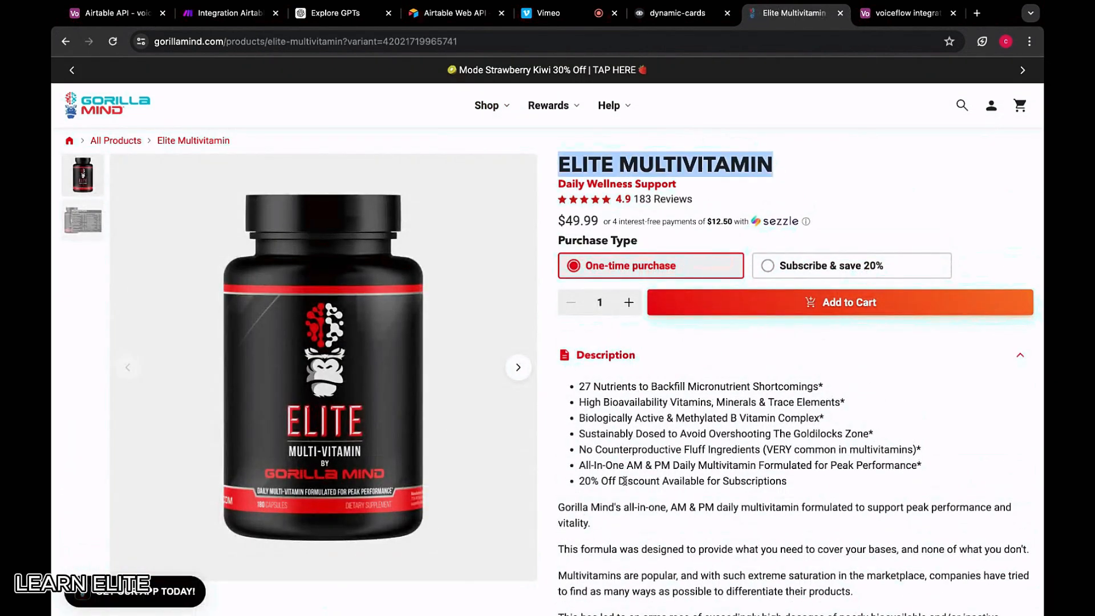
{"action": "left_click_drag", "start_coordinate": [570, 382], "coordinate": [652, 454]}
{"action": "key", "text": "ctrl+c"}
{"action": "scroll", "coordinate": [651, 454], "scroll_direction": "down", "scroll_amount": 11}
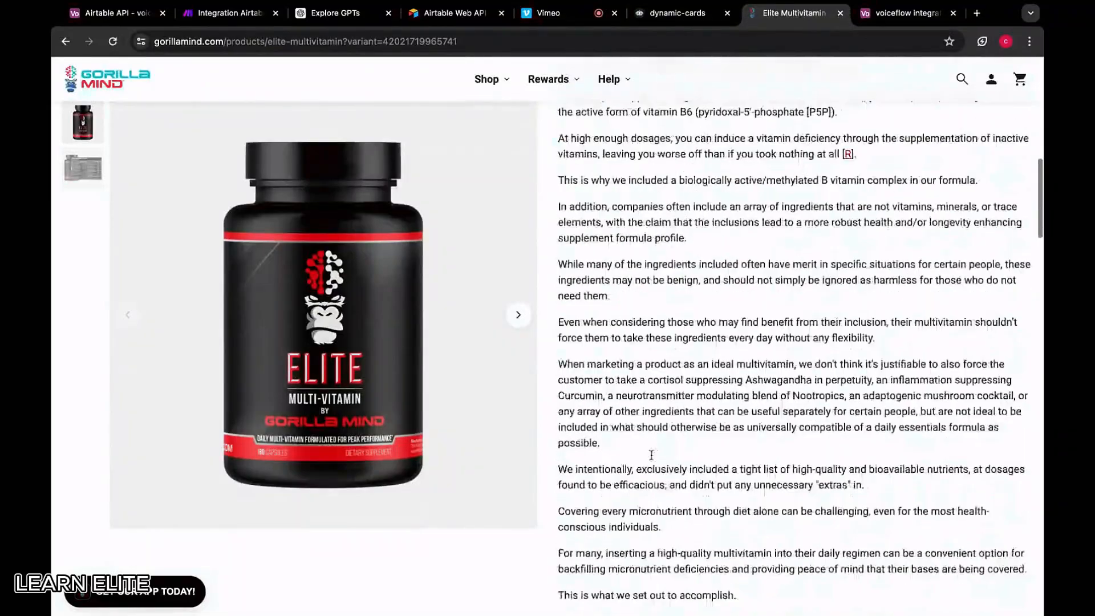
{"action": "scroll", "coordinate": [651, 454], "scroll_direction": "down", "scroll_amount": 3}
{"action": "left_click", "coordinate": [650, 482], "text": "shift"}
{"action": "scroll", "coordinate": [656, 399], "scroll_direction": "up", "scroll_amount": 9}
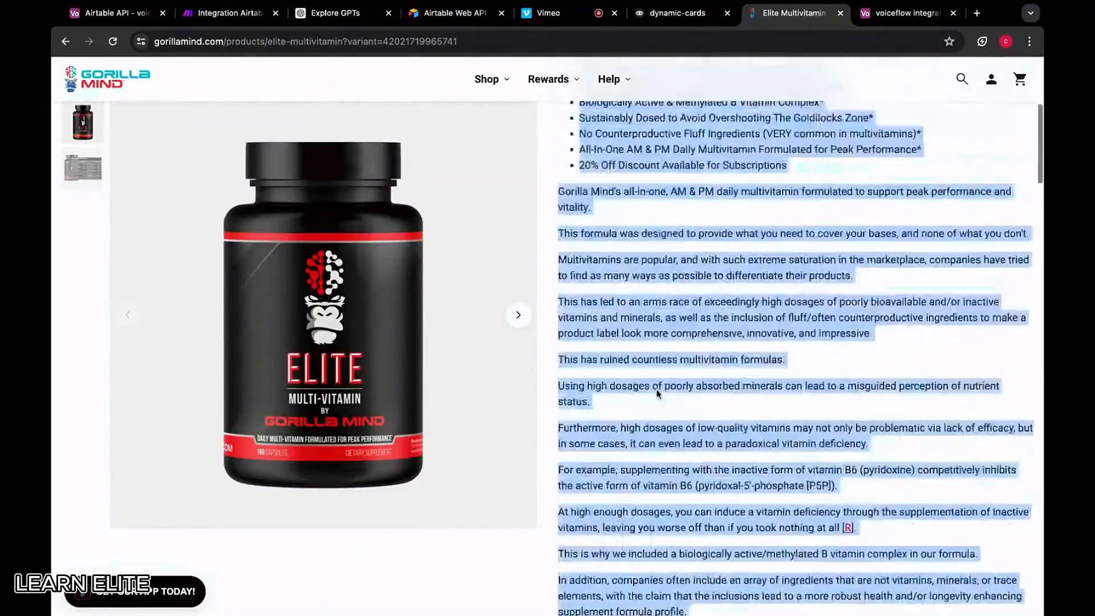
{"action": "scroll", "coordinate": [658, 393], "scroll_direction": "up", "scroll_amount": 5}
Add a new ELITE MULTIVITAMIN record priced 49.99
{"action": "left_click", "coordinate": [687, 17]}
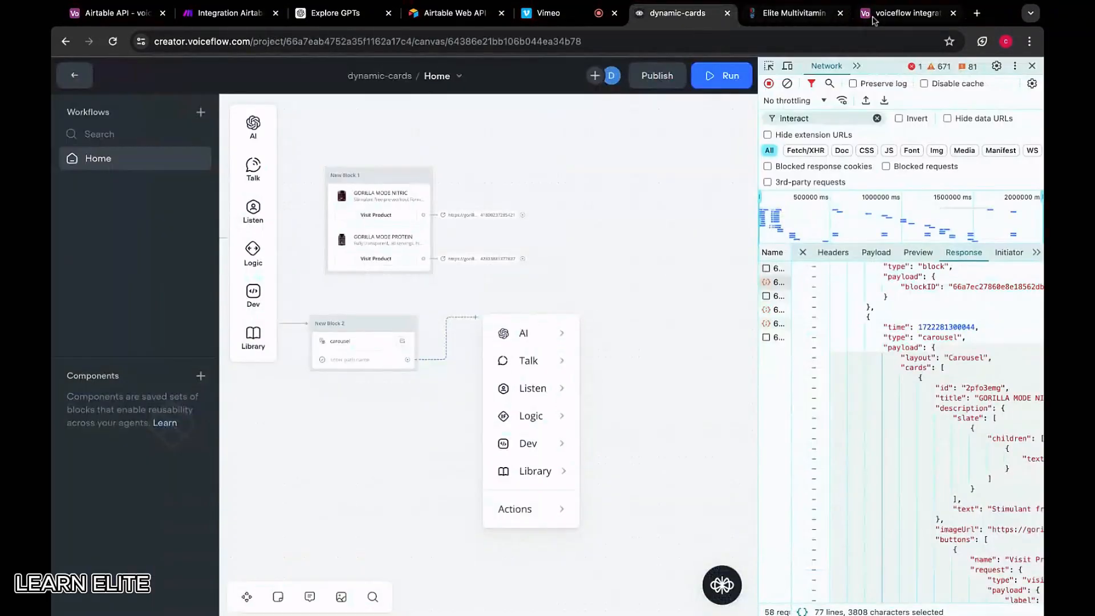
{"action": "left_click", "coordinate": [874, 17]}
{"action": "left_click", "coordinate": [322, 513]}
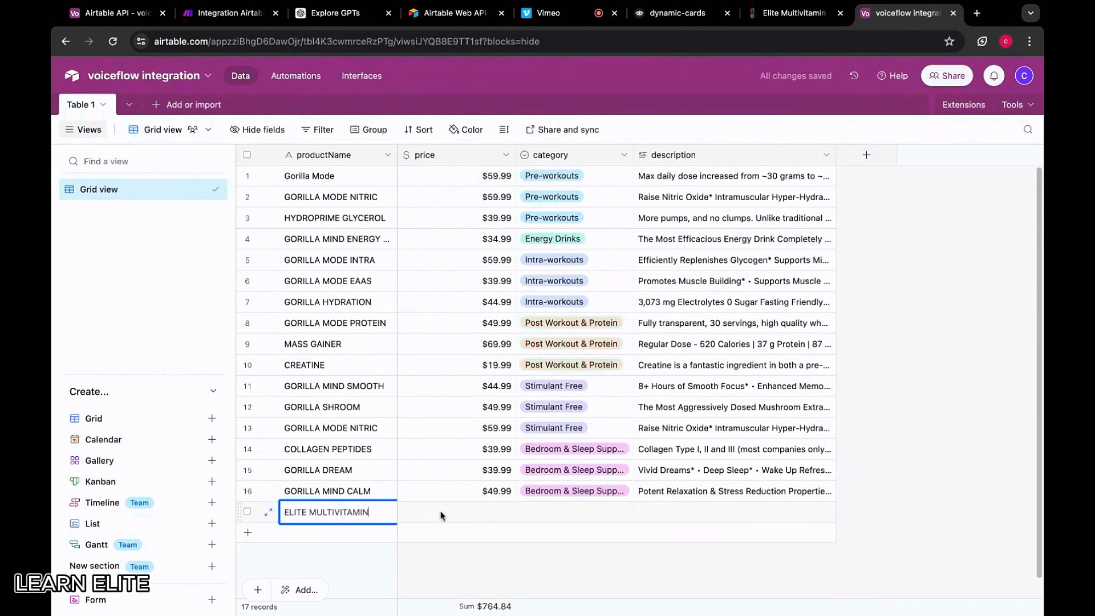
{"action": "left_click", "coordinate": [471, 512]}
{"action": "type", "text": "4"}
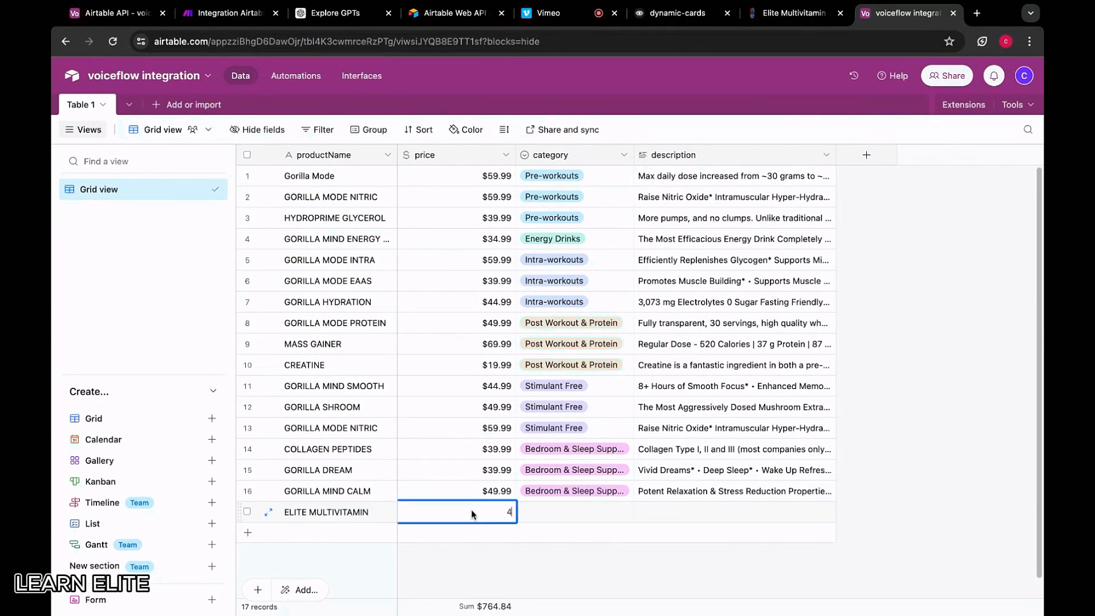
{"action": "type", "text": "9.99"}
{"action": "left_click", "coordinate": [540, 516]}
Set its category to Health & Wellness, paste the description, and add another empty record
{"action": "left_click", "coordinate": [545, 515]}
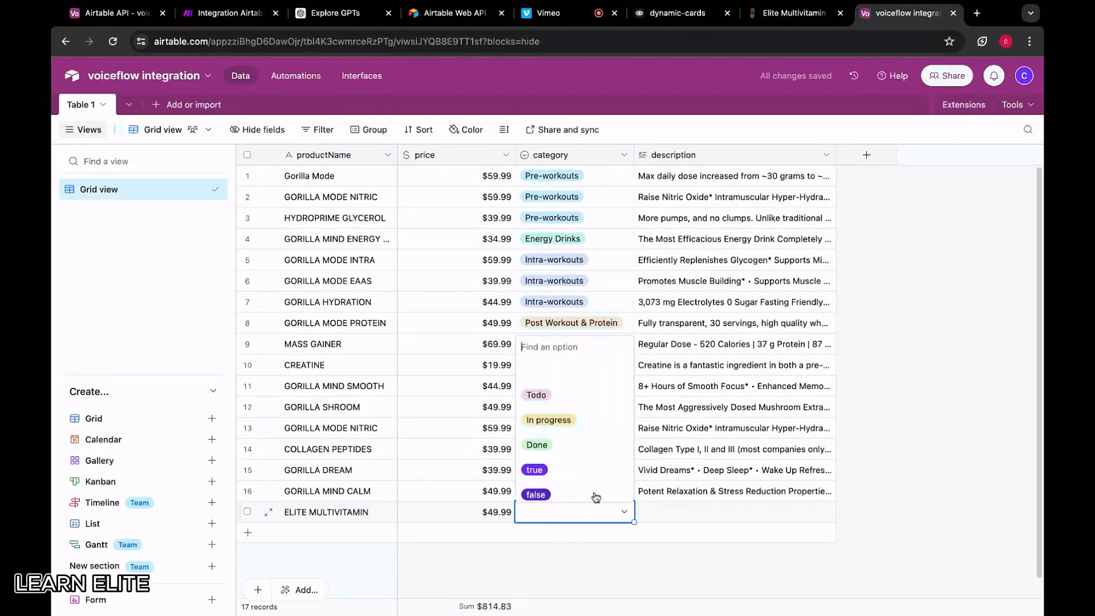
{"action": "scroll", "coordinate": [596, 496], "scroll_direction": "down", "scroll_amount": 3}
{"action": "scroll", "coordinate": [596, 497], "scroll_direction": "down", "scroll_amount": 4}
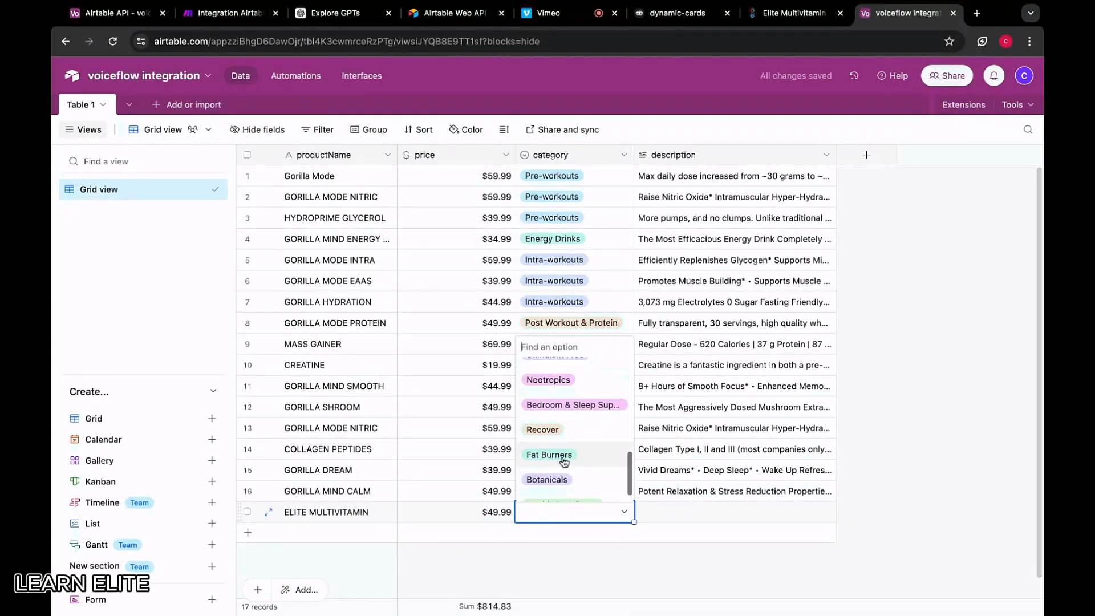
{"action": "left_click", "coordinate": [562, 490]}
{"action": "left_click", "coordinate": [693, 504]}
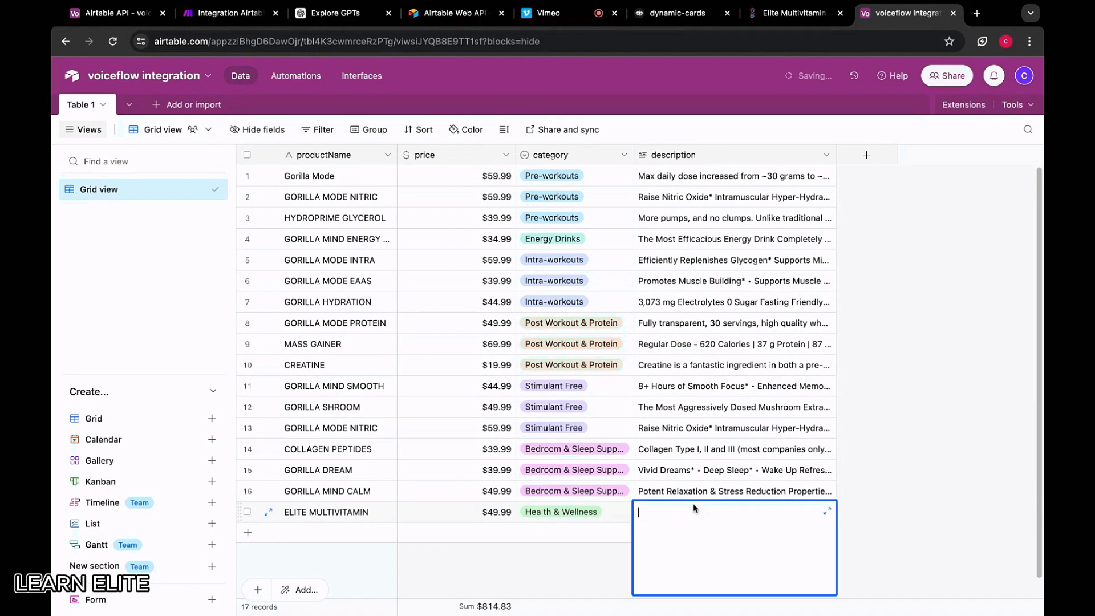
{"action": "key", "text": "ctrl+v"}
{"action": "left_click", "coordinate": [868, 449]}
{"action": "left_click", "coordinate": [247, 532]}
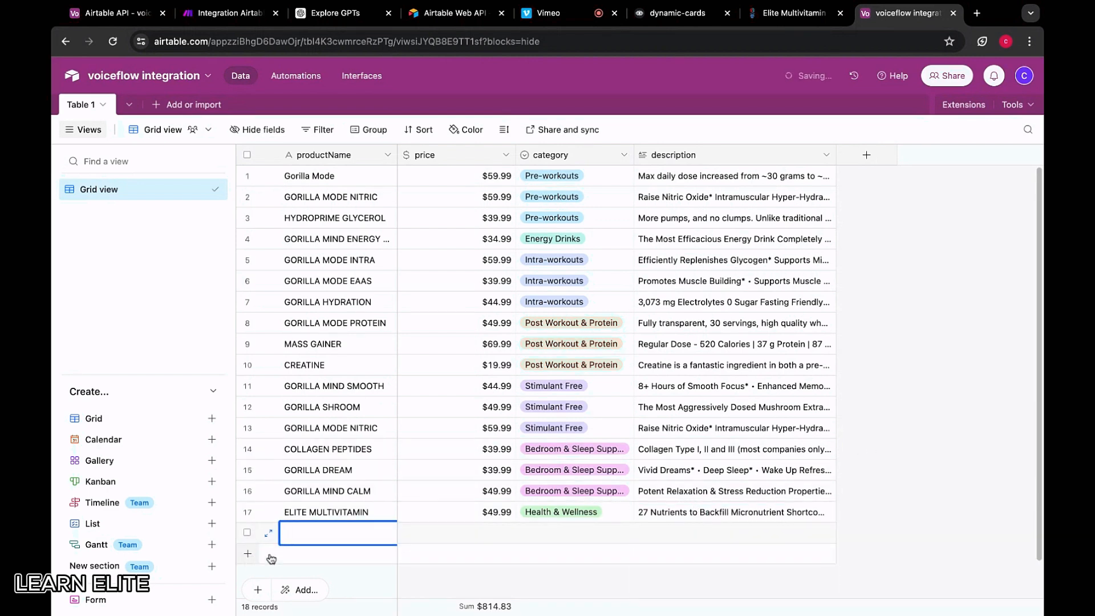
{"action": "left_click", "coordinate": [794, 13]}
Open the Sigma product page from Health Supplements and copy its description through the suggested-use text
{"action": "left_click", "coordinate": [66, 41]}
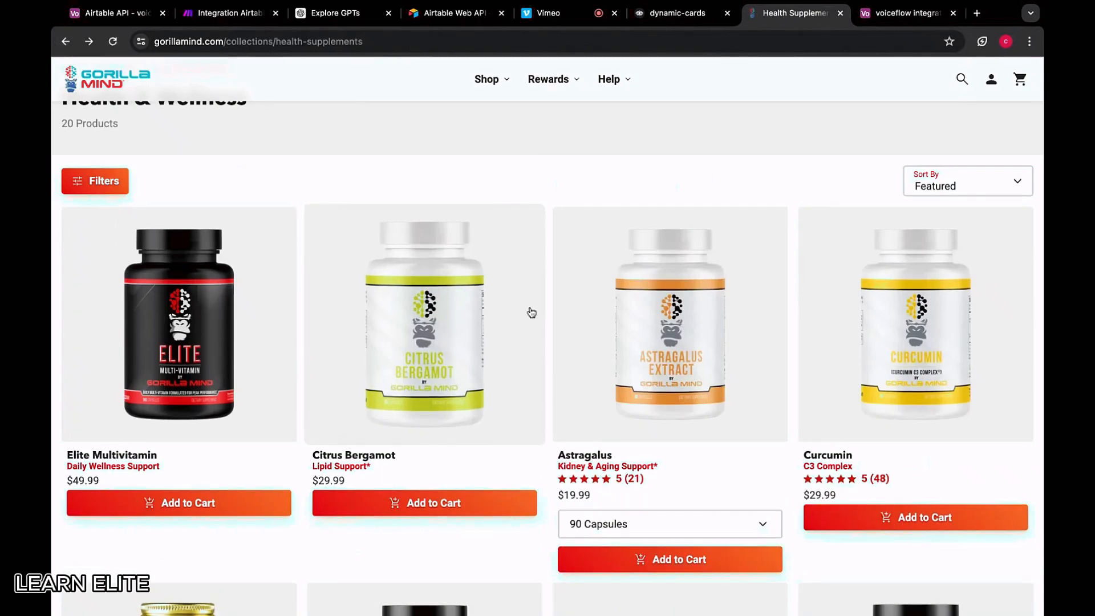
{"action": "scroll", "coordinate": [529, 311], "scroll_direction": "down", "scroll_amount": 2}
{"action": "scroll", "coordinate": [532, 312], "scroll_direction": "down", "scroll_amount": 4}
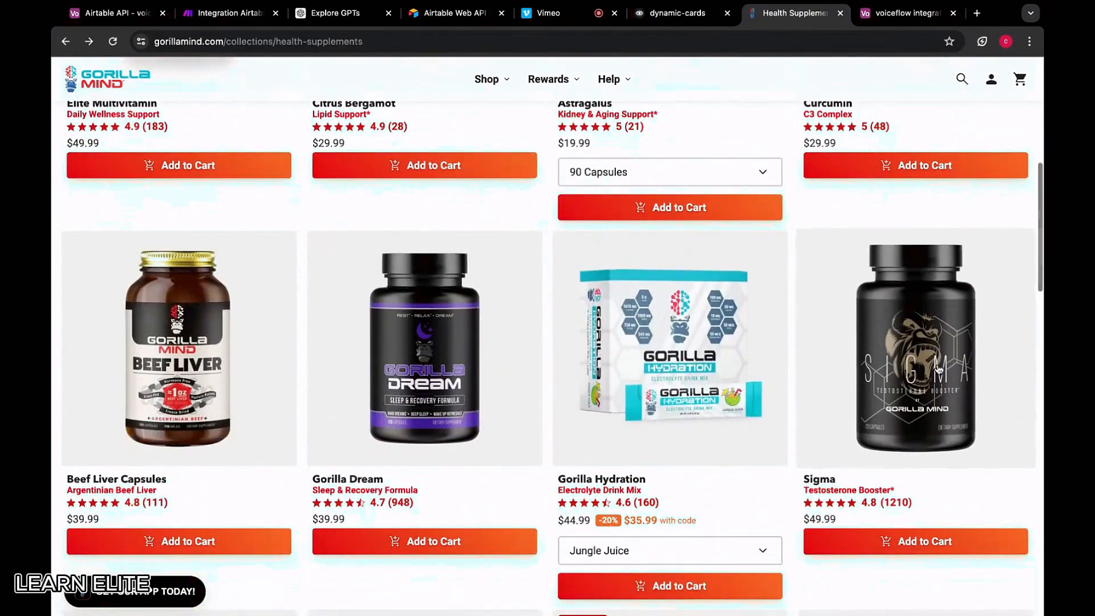
{"action": "left_click", "coordinate": [938, 369]}
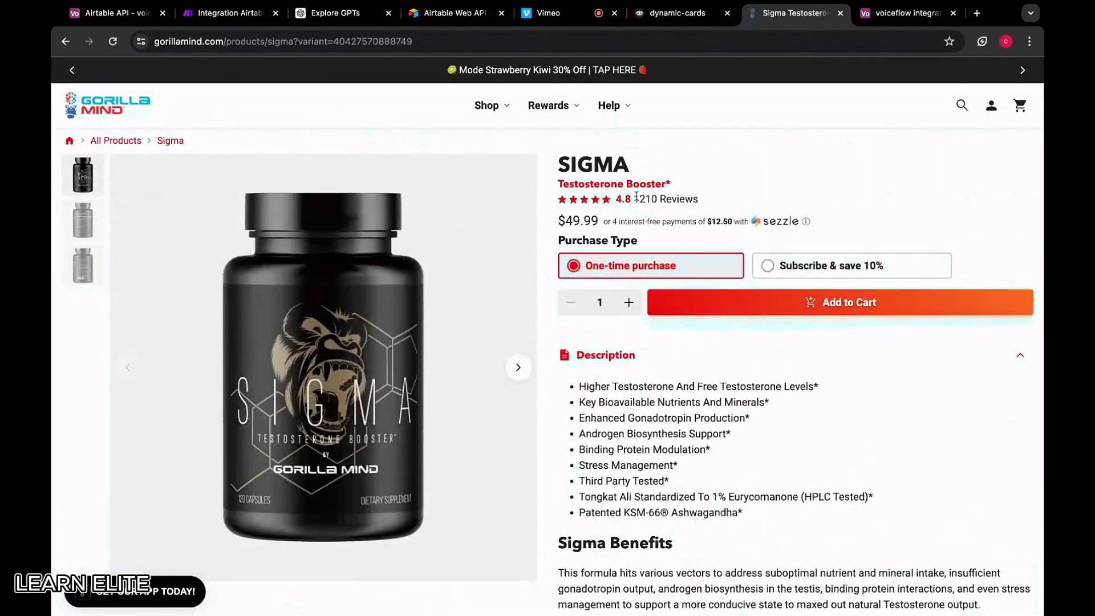
{"action": "scroll", "coordinate": [573, 233], "scroll_direction": "down", "scroll_amount": 3}
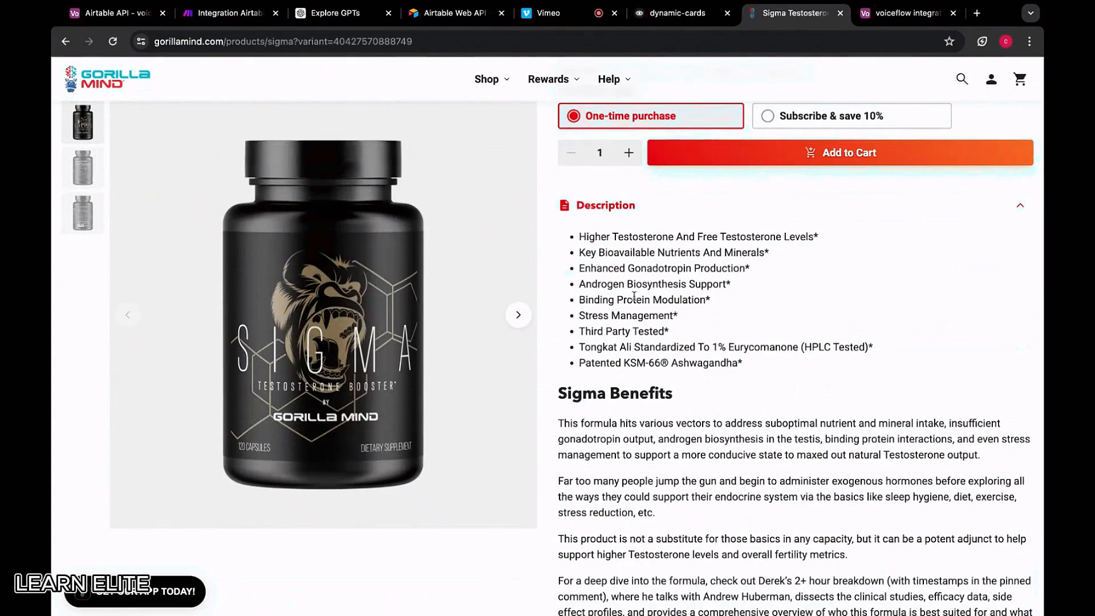
{"action": "left_click_drag", "start_coordinate": [578, 240], "coordinate": [664, 368]}
{"action": "scroll", "coordinate": [664, 362], "scroll_direction": "down", "scroll_amount": 7}
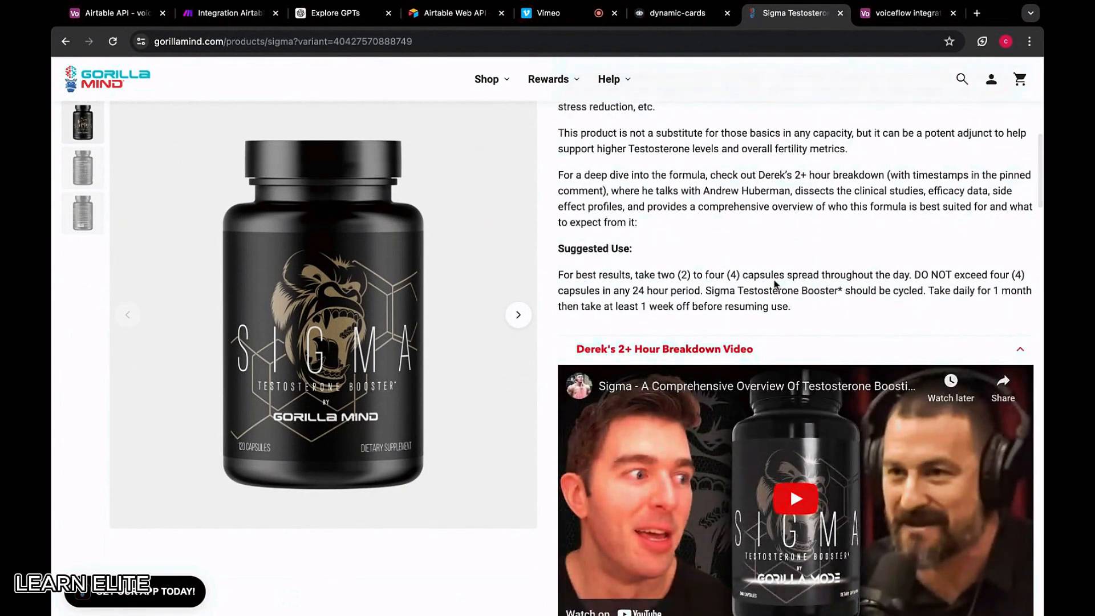
{"action": "scroll", "coordinate": [775, 284], "scroll_direction": "up", "scroll_amount": 1}
{"action": "left_click", "coordinate": [796, 341], "text": "shift"}
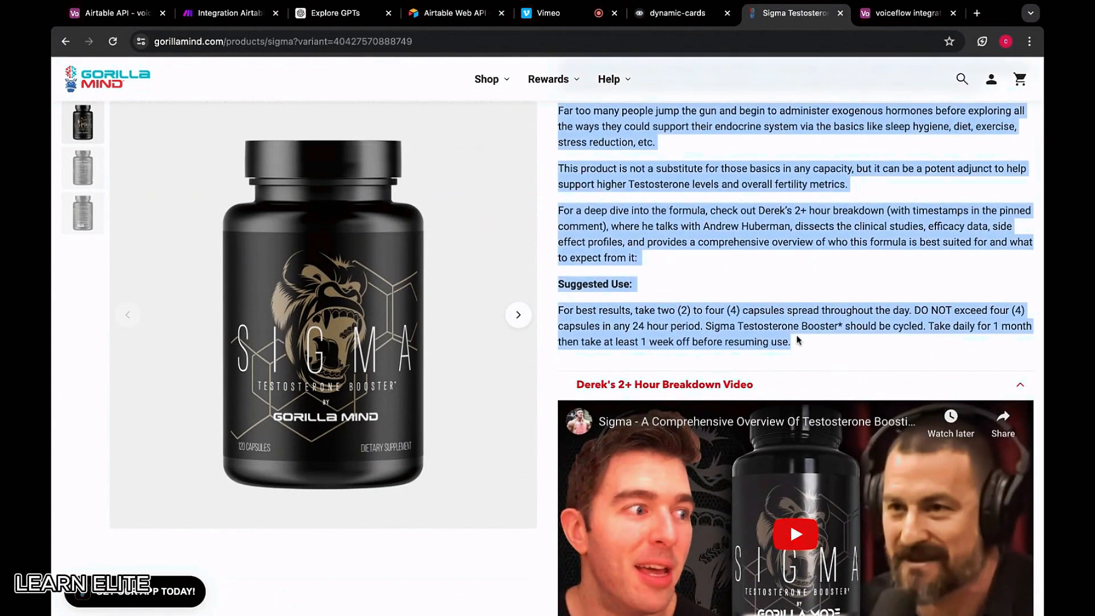
{"action": "left_click", "coordinate": [865, 17]}
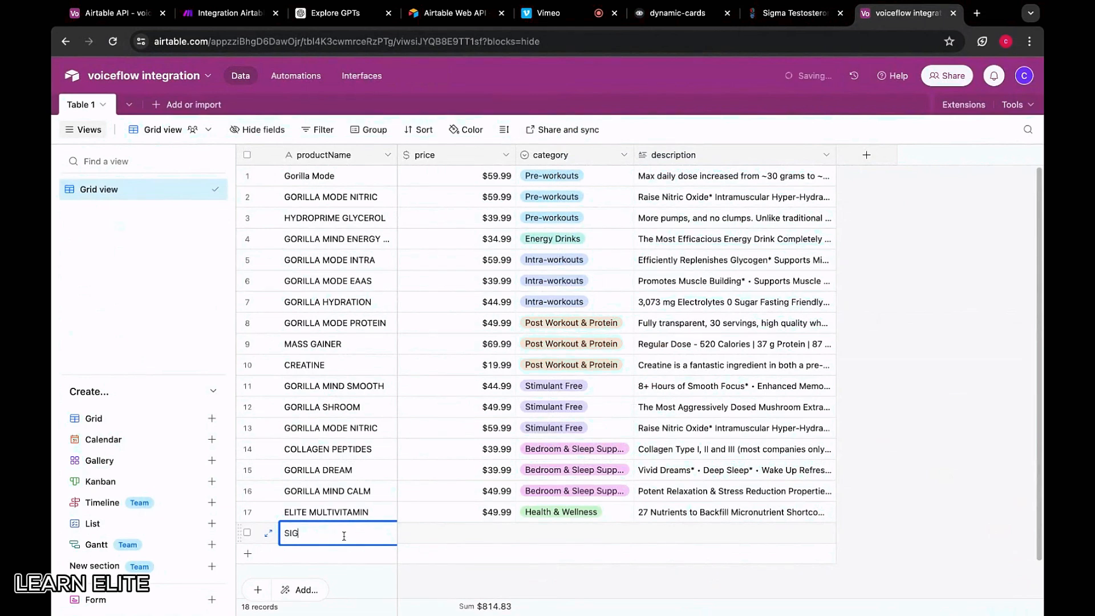
Correct the new record's name to SIGMA and enter its price of $49.99
{"action": "key", "text": "BackSpace"}
{"action": "key", "text": "BackSpace"}
{"action": "type", "text": "MA"}
{"action": "double_click", "coordinate": [481, 530]}
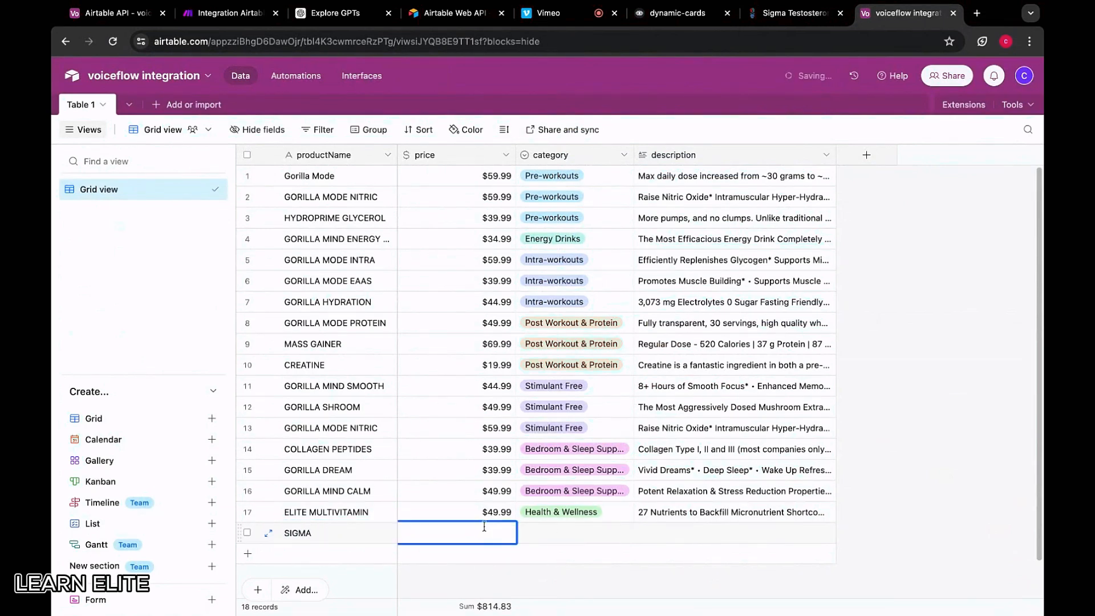
{"action": "left_click", "coordinate": [771, 12]}
{"action": "scroll", "coordinate": [750, 269], "scroll_direction": "up", "scroll_amount": 5}
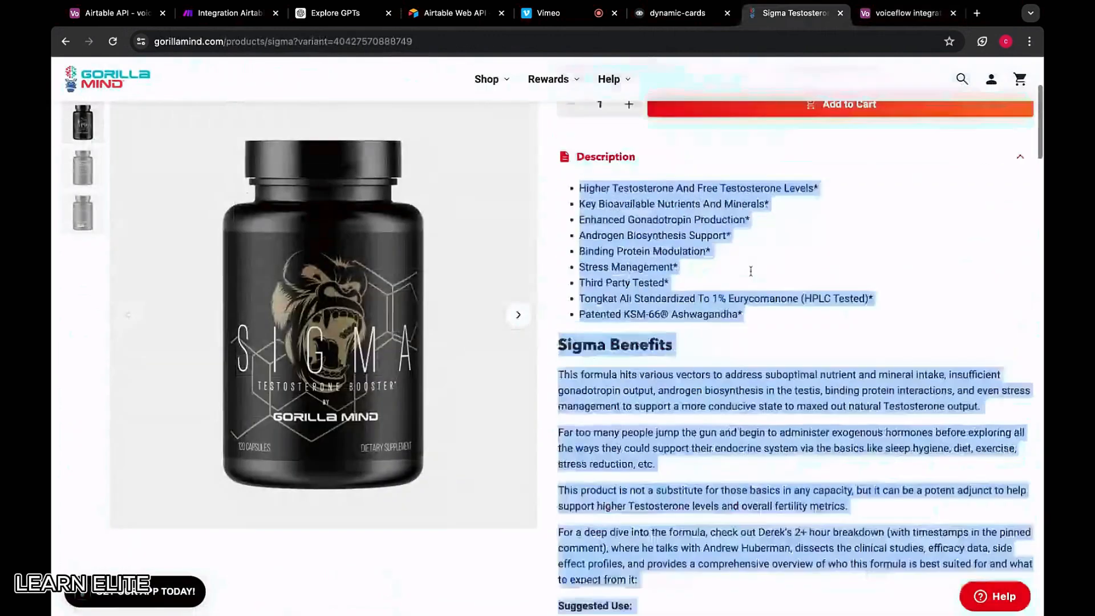
{"action": "left_click", "coordinate": [886, 14]}
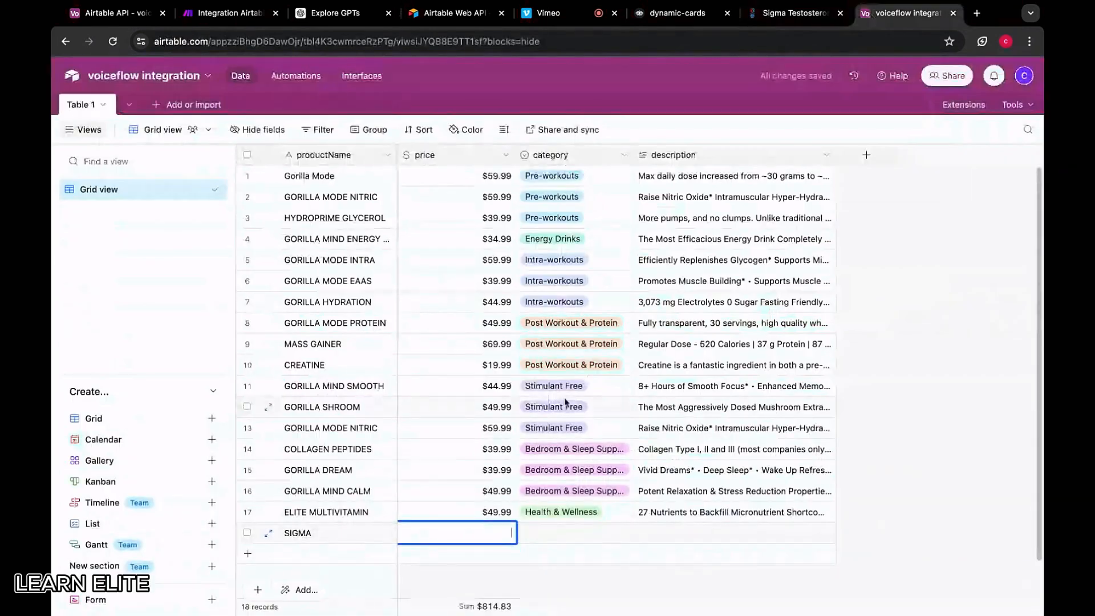
{"action": "type", "text": "49.99"}
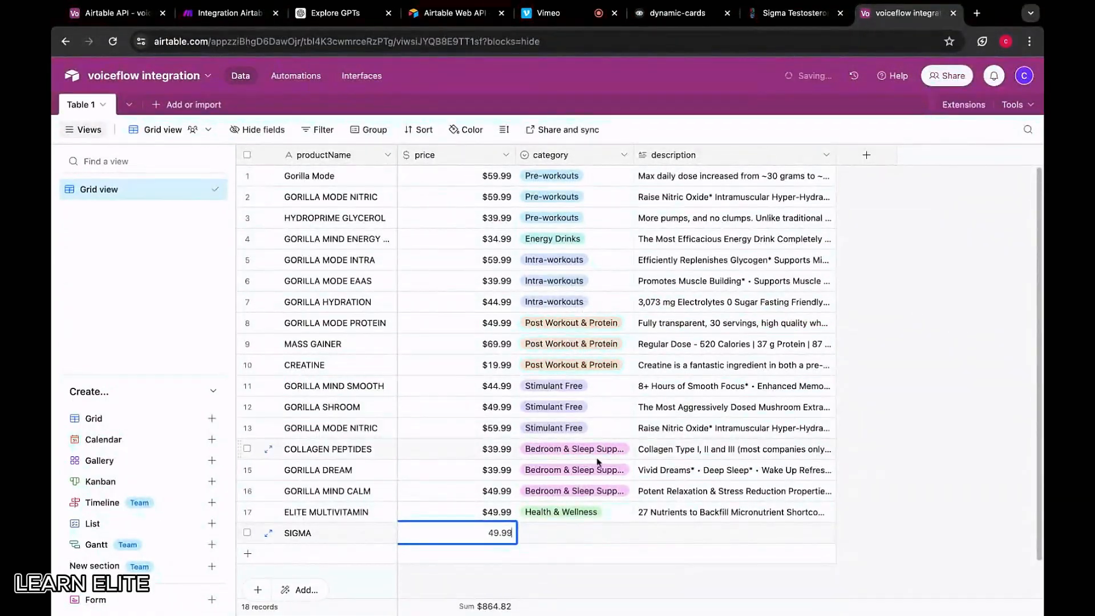
{"action": "left_click", "coordinate": [577, 518]}
Paste the Sigma description into SIGMA and copy row 17's Health & Wellness category into it
{"action": "left_click", "coordinate": [754, 518]}
{"action": "left_click", "coordinate": [755, 521]}
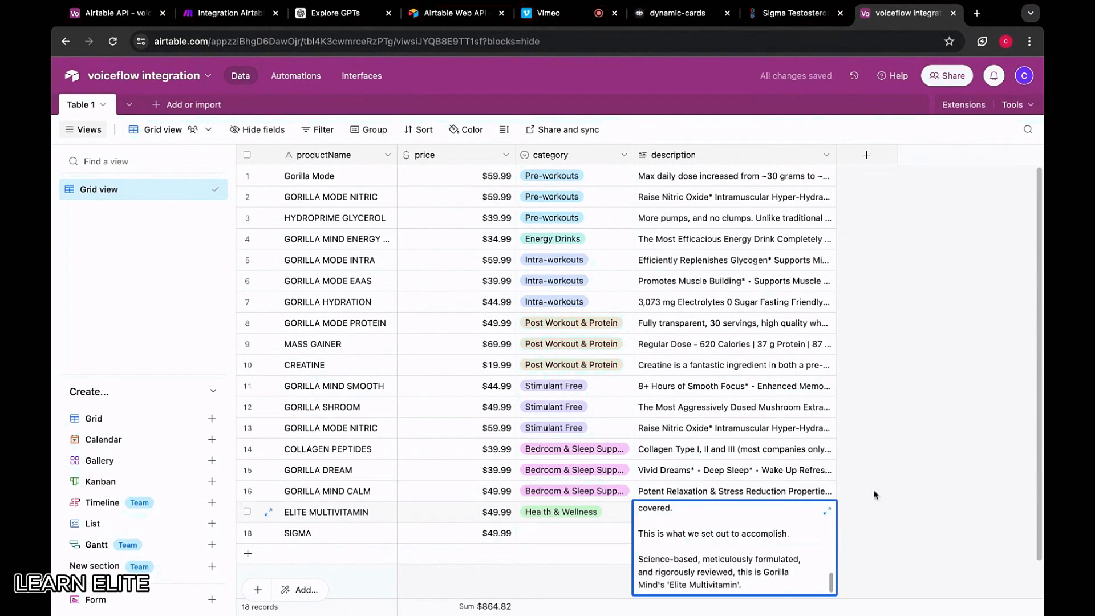
{"action": "left_click", "coordinate": [879, 500]}
{"action": "left_click", "coordinate": [767, 530]}
{"action": "key", "text": "ctrl+v"}
{"action": "left_click", "coordinate": [887, 523]}
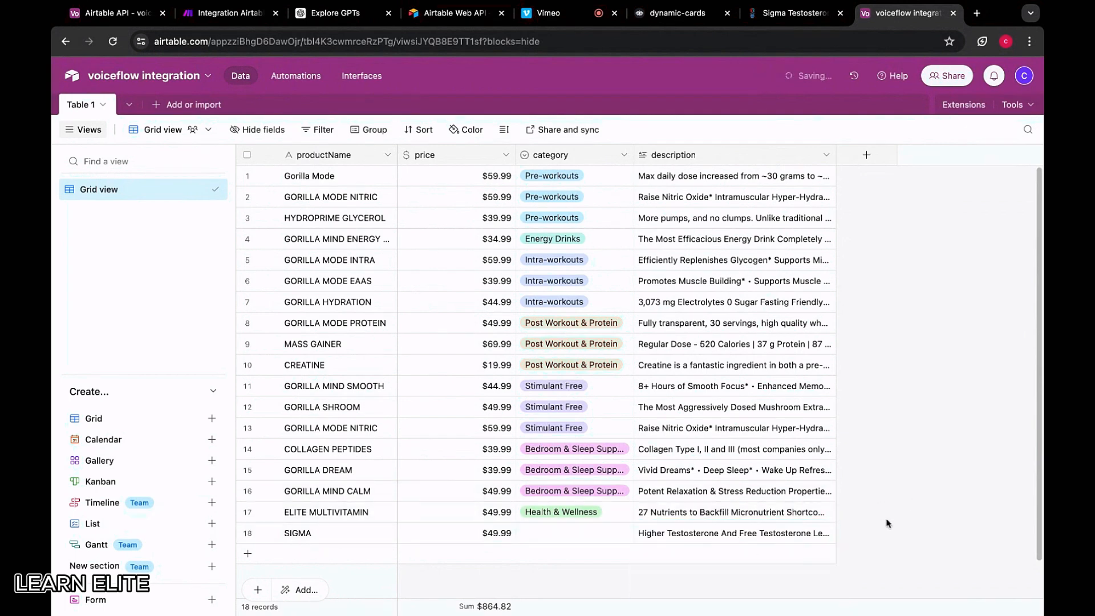
{"action": "key", "text": "ctrl+c"}
{"action": "left_click", "coordinate": [571, 534]}
{"action": "key", "text": "ctrl+v"}
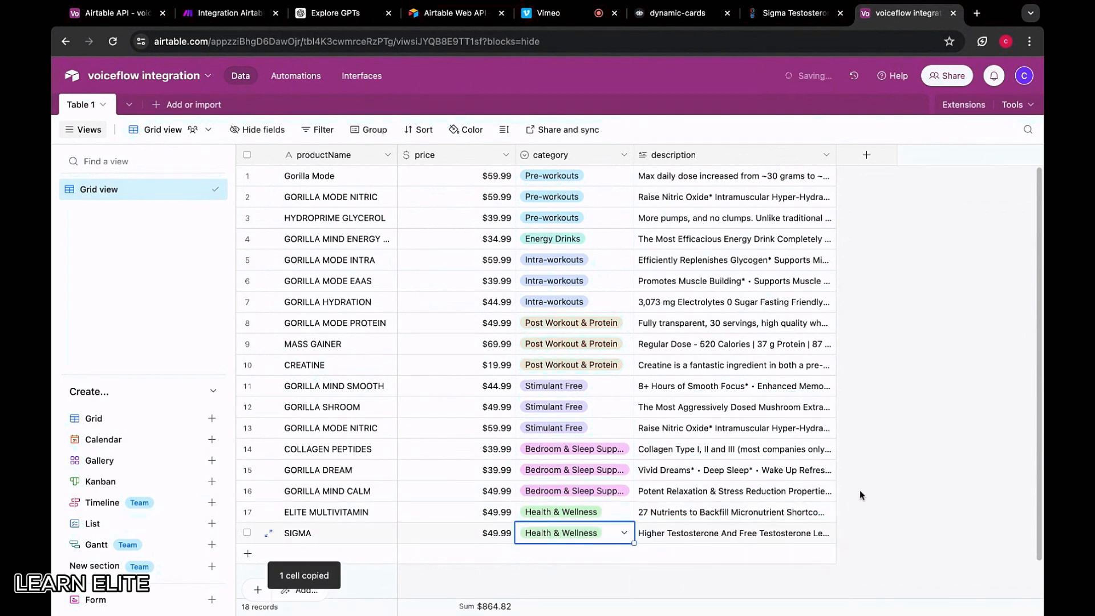
{"action": "left_click", "coordinate": [794, 14]}
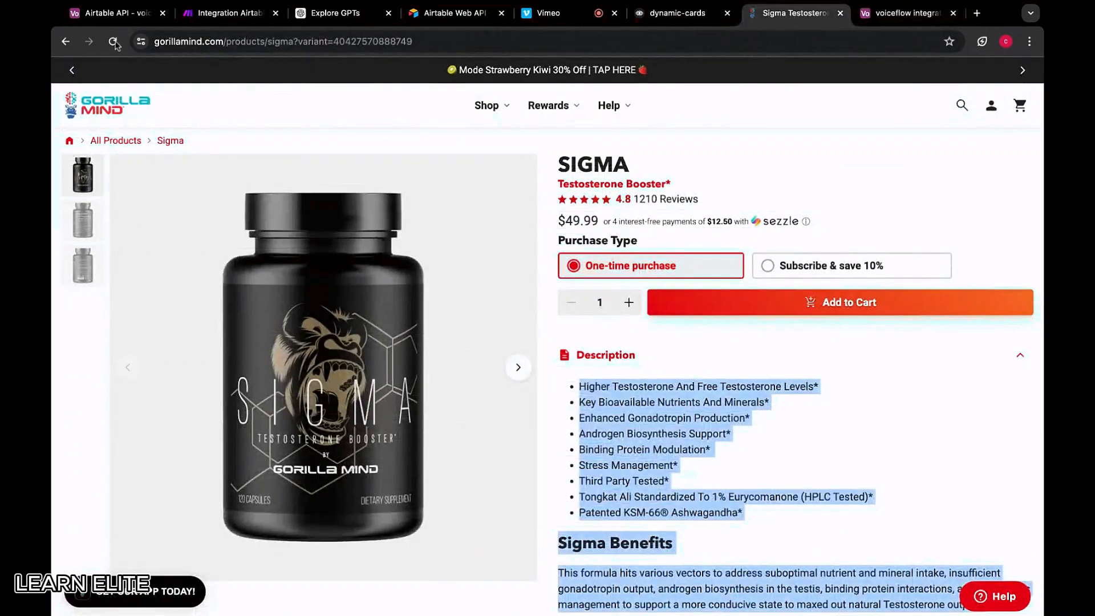
Go back to the Health Supplements collection and open the Gorilla Mode AR product page
{"action": "left_click", "coordinate": [67, 42]}
{"action": "scroll", "coordinate": [552, 314], "scroll_direction": "down", "scroll_amount": 3}
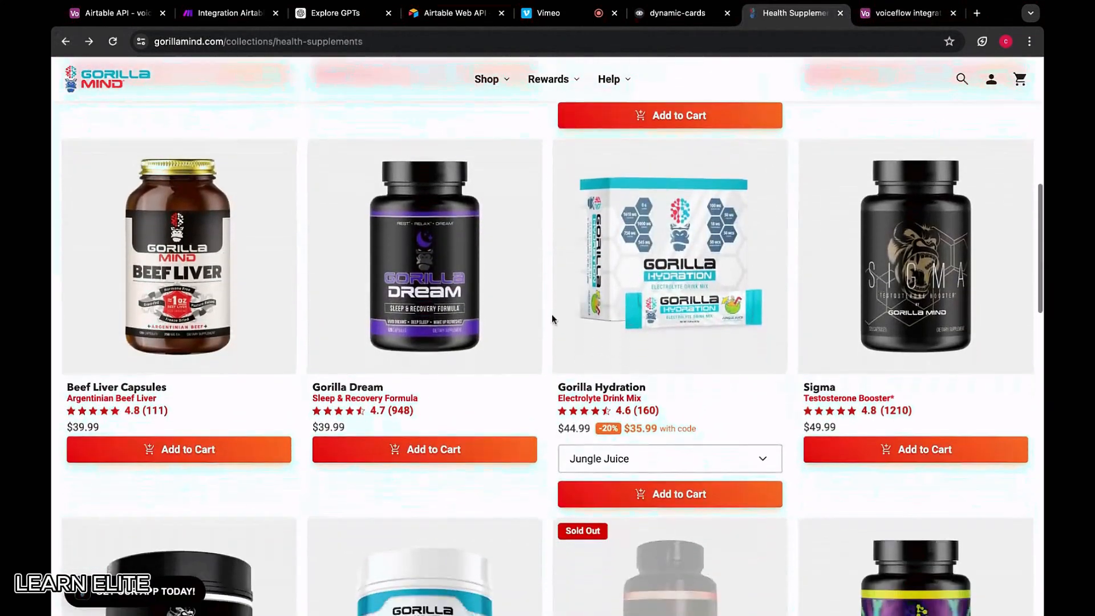
{"action": "scroll", "coordinate": [507, 306], "scroll_direction": "down", "scroll_amount": 4}
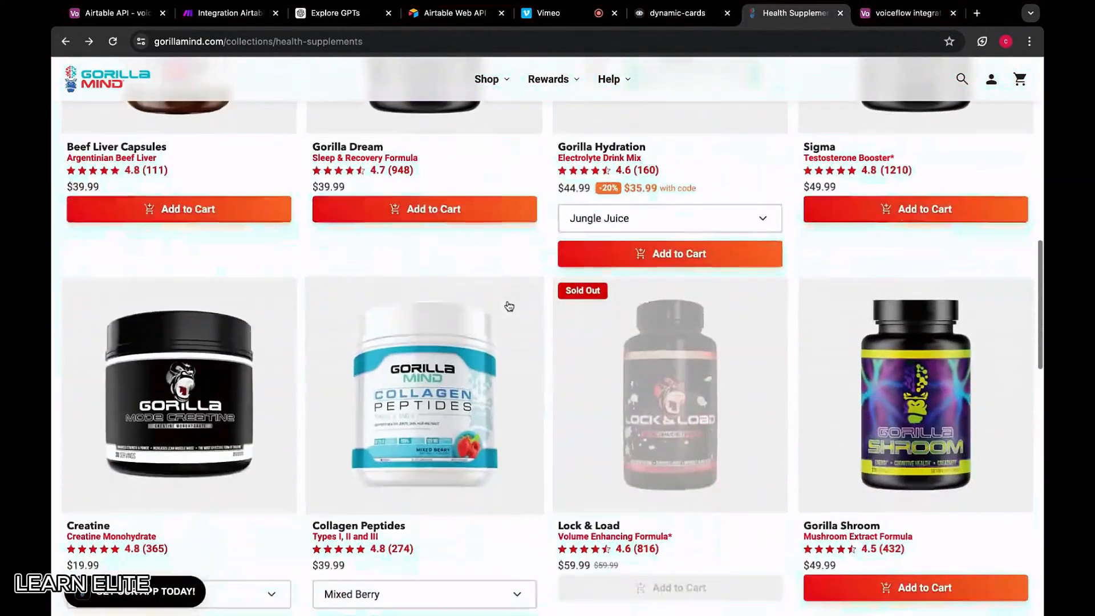
{"action": "scroll", "coordinate": [510, 307], "scroll_direction": "up", "scroll_amount": 10}
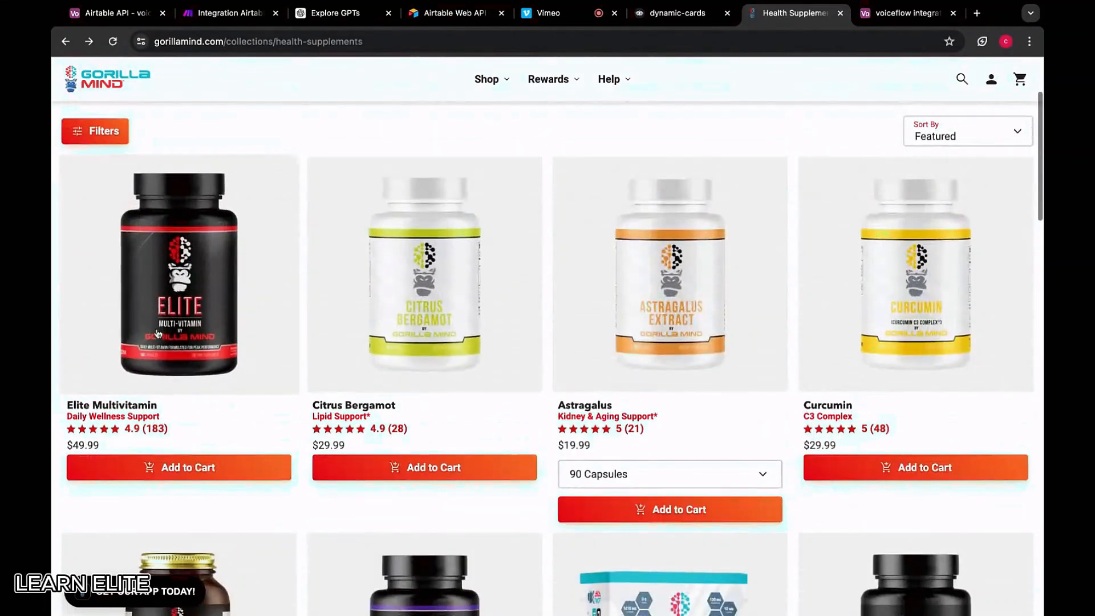
{"action": "scroll", "coordinate": [792, 311], "scroll_direction": "down", "scroll_amount": 10}
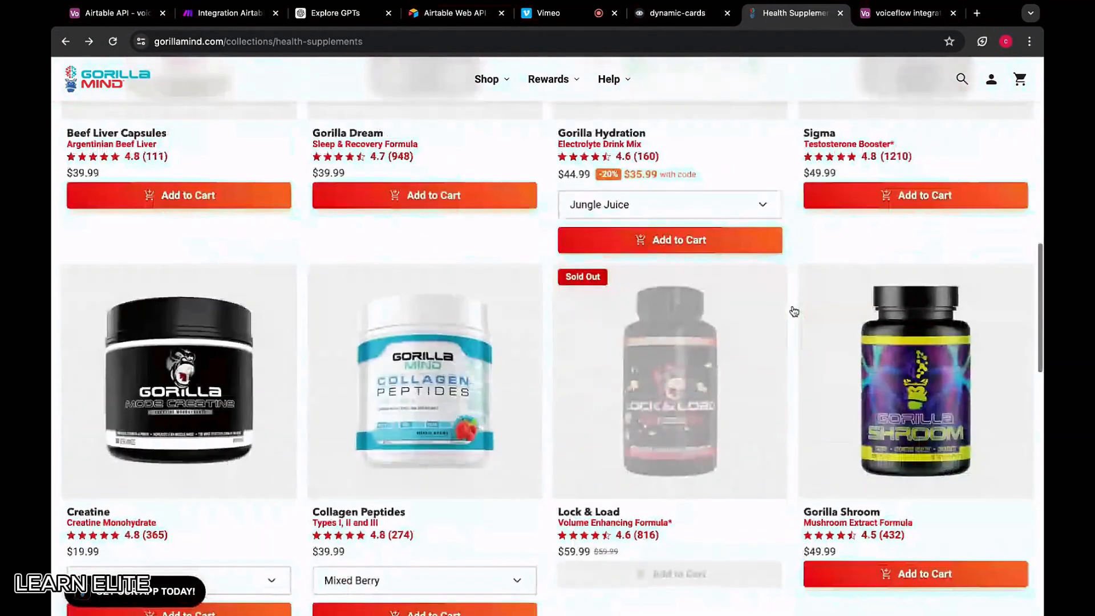
{"action": "scroll", "coordinate": [794, 311], "scroll_direction": "down", "scroll_amount": 5}
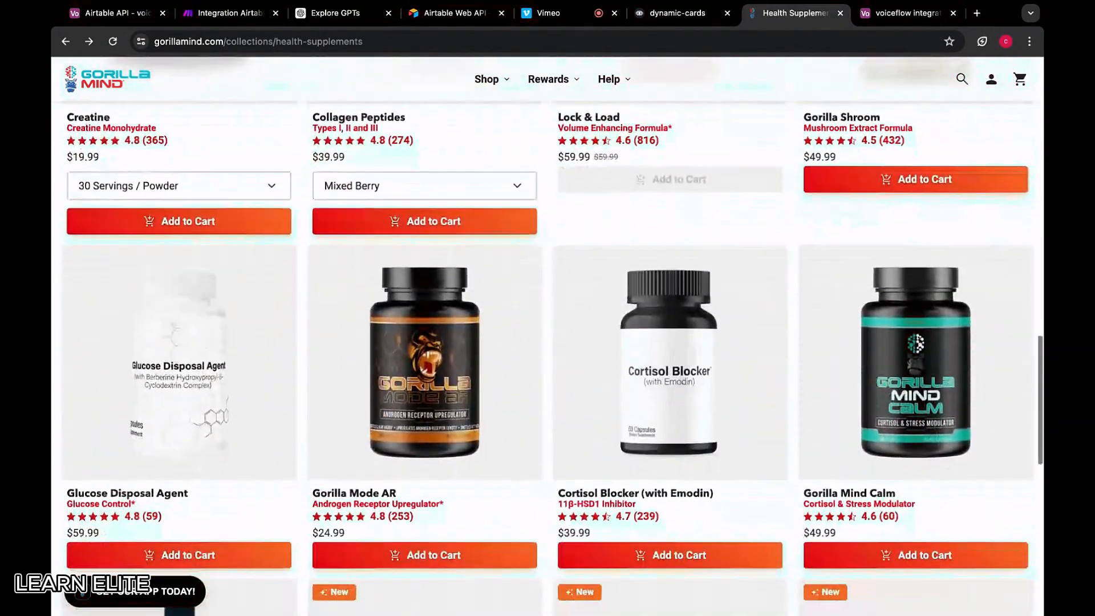
{"action": "left_click", "coordinate": [409, 347]}
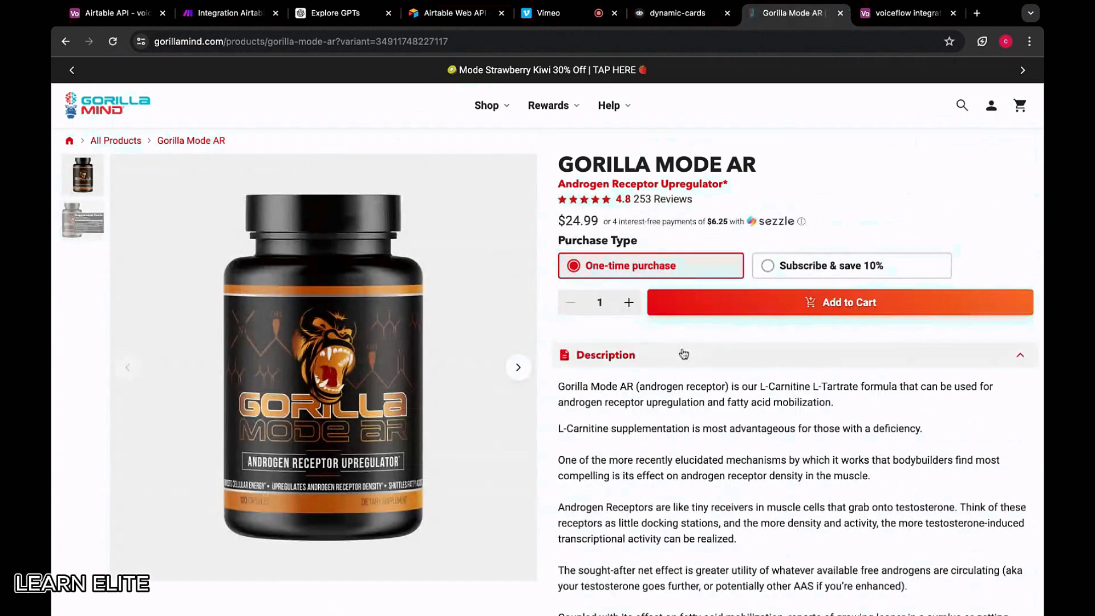
{"action": "scroll", "coordinate": [683, 352], "scroll_direction": "down", "scroll_amount": 10}
{"action": "scroll", "coordinate": [612, 243], "scroll_direction": "up", "scroll_amount": 10}
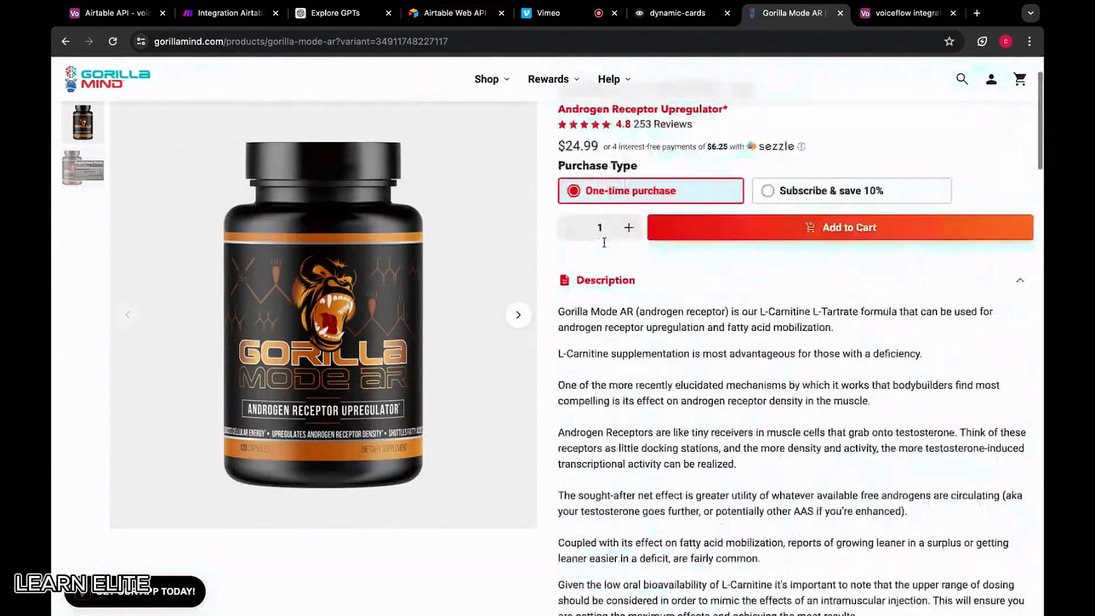
Select Gorilla Mode AR's entire description and add a new Airtable record for it
{"action": "left_click_drag", "start_coordinate": [675, 460], "coordinate": [560, 384]}
{"action": "scroll", "coordinate": [675, 462], "scroll_direction": "down", "scroll_amount": 5}
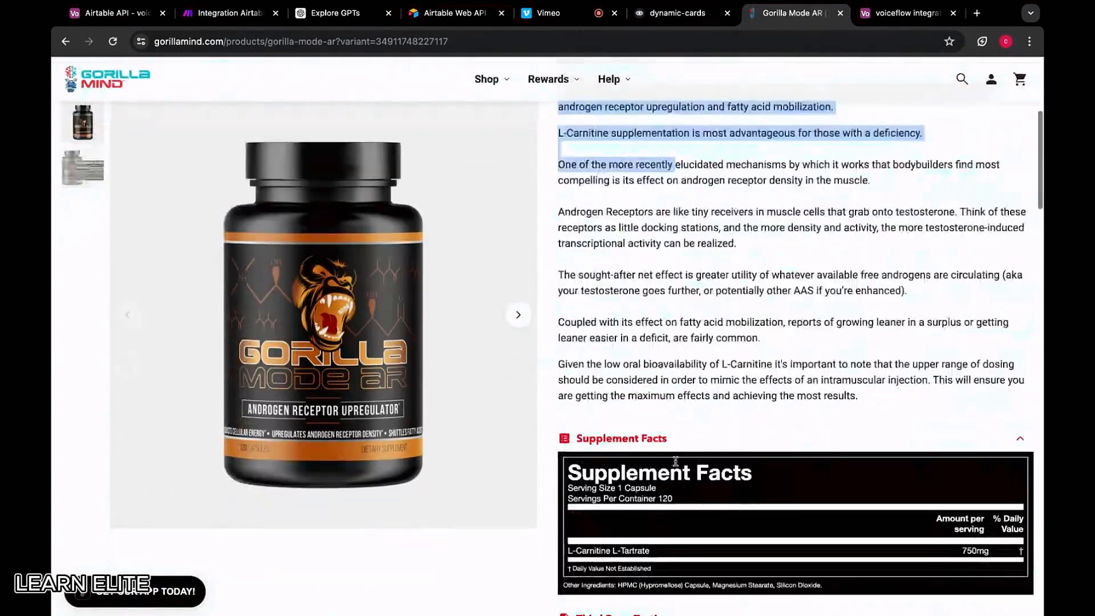
{"action": "left_click", "coordinate": [864, 392], "text": "shift"}
{"action": "scroll", "coordinate": [796, 332], "scroll_direction": "up", "scroll_amount": 5}
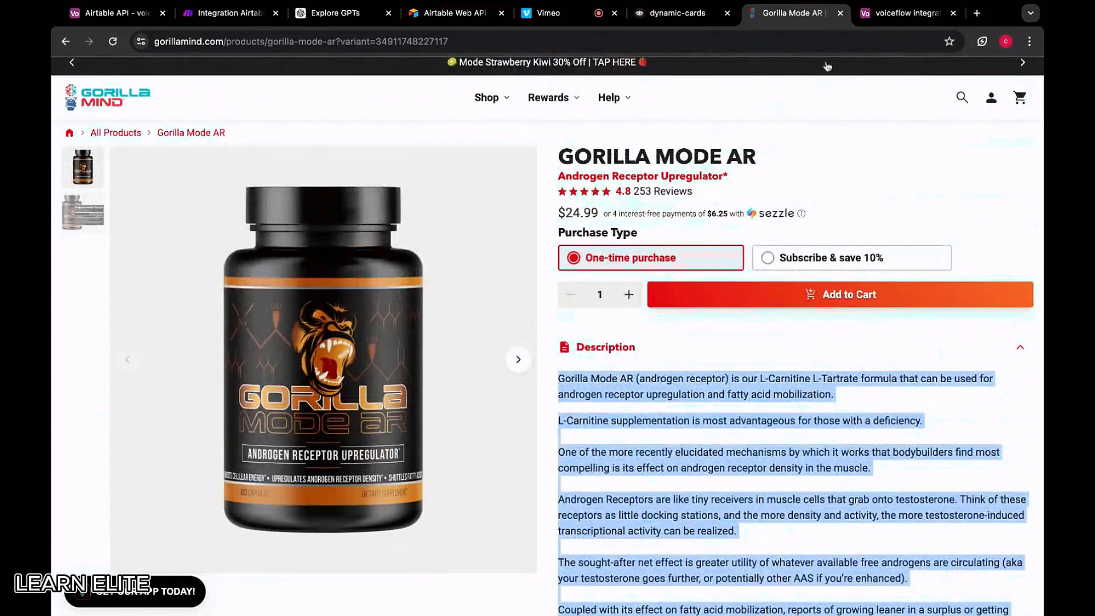
{"action": "left_click", "coordinate": [907, 13]}
{"action": "left_click", "coordinate": [338, 554]}
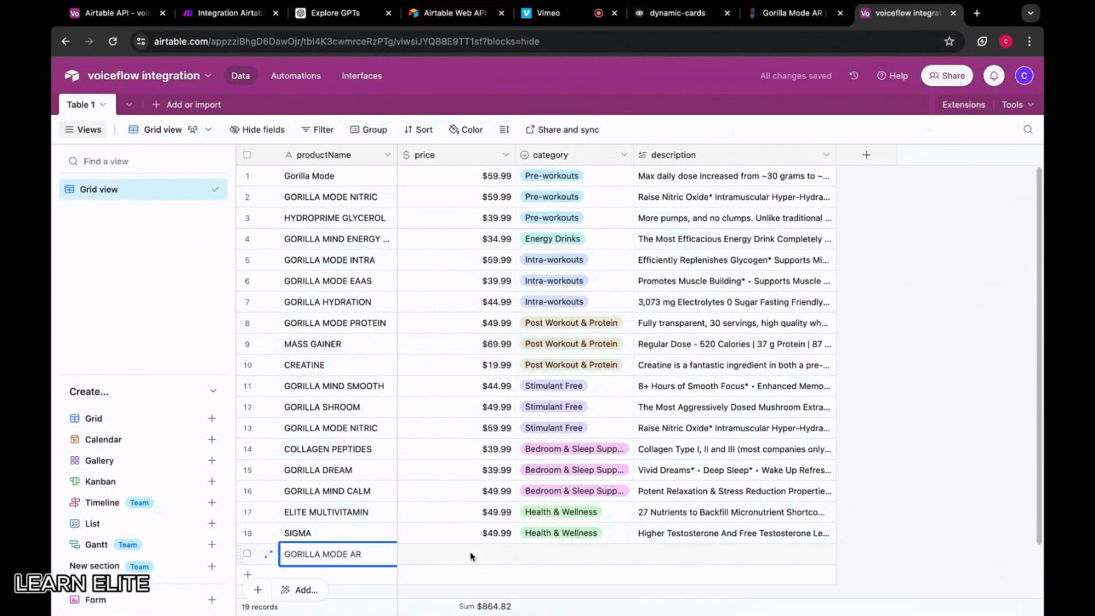
Give GORILLA MODE AR price 24.99, category Health & Wellness and its pasted description
{"action": "left_click", "coordinate": [778, 14]}
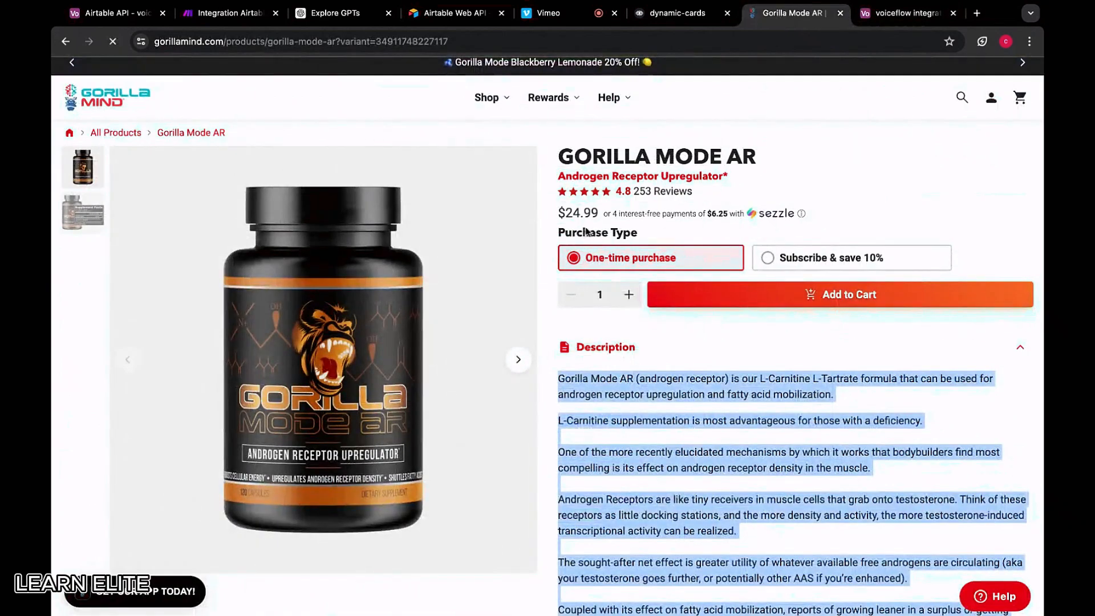
{"action": "left_click", "coordinate": [897, 15]}
{"action": "type", "text": "24.99"}
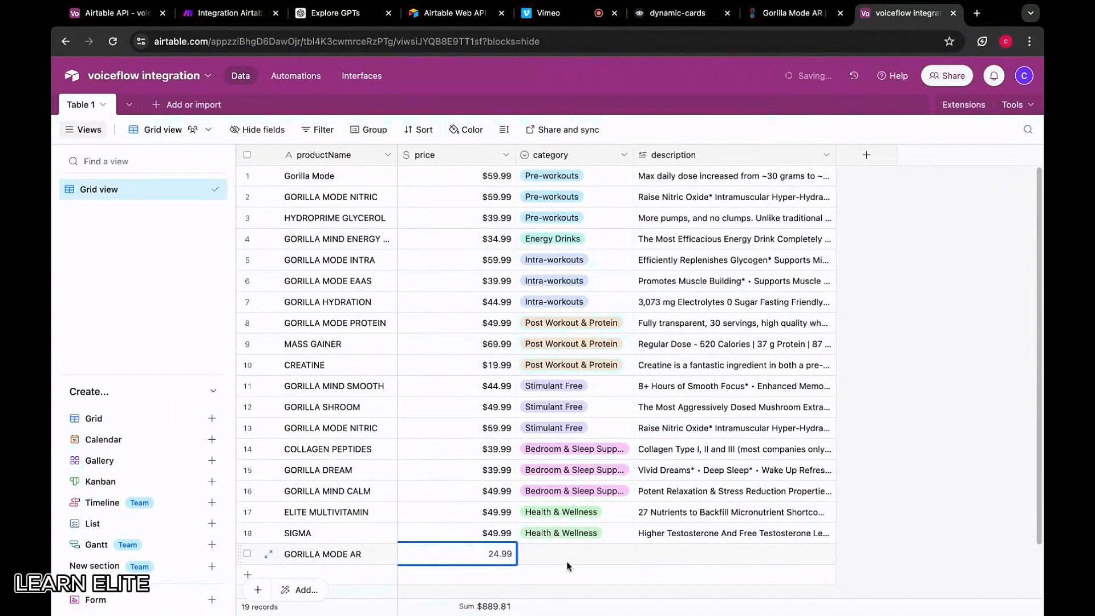
{"action": "double_click", "coordinate": [569, 556]}
{"action": "scroll", "coordinate": [565, 456], "scroll_direction": "down", "scroll_amount": 2}
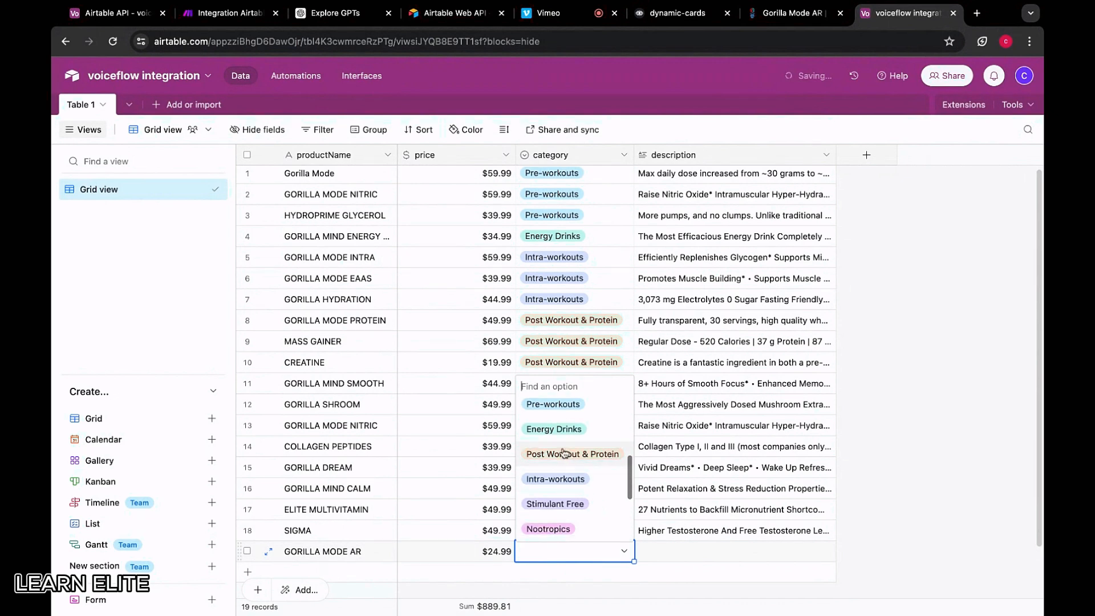
{"action": "scroll", "coordinate": [563, 452], "scroll_direction": "down", "scroll_amount": 4}
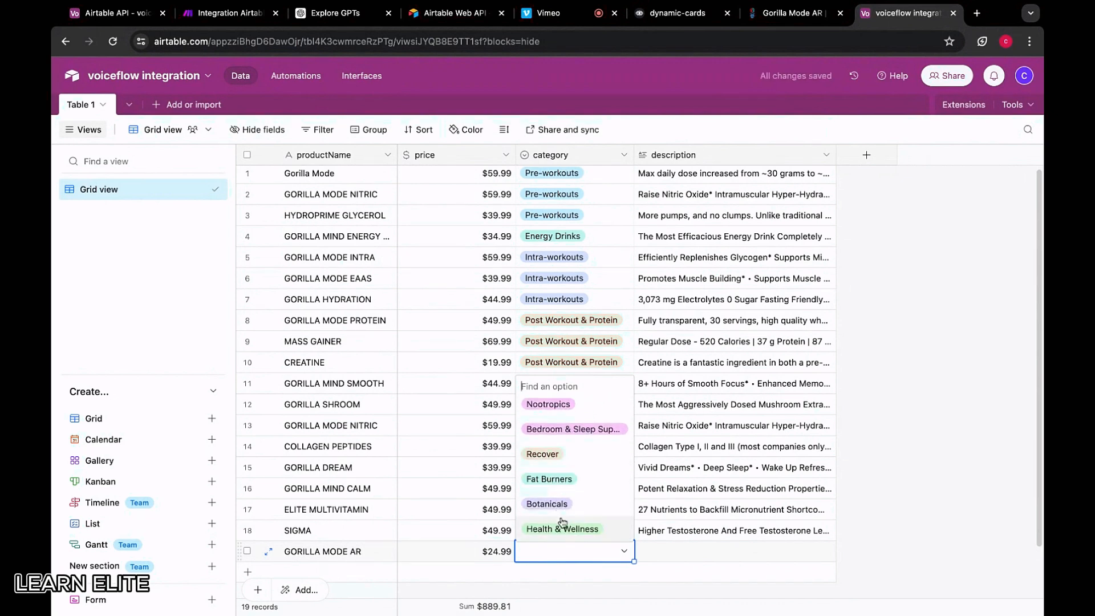
{"action": "left_click", "coordinate": [563, 528]}
{"action": "left_click", "coordinate": [672, 539]}
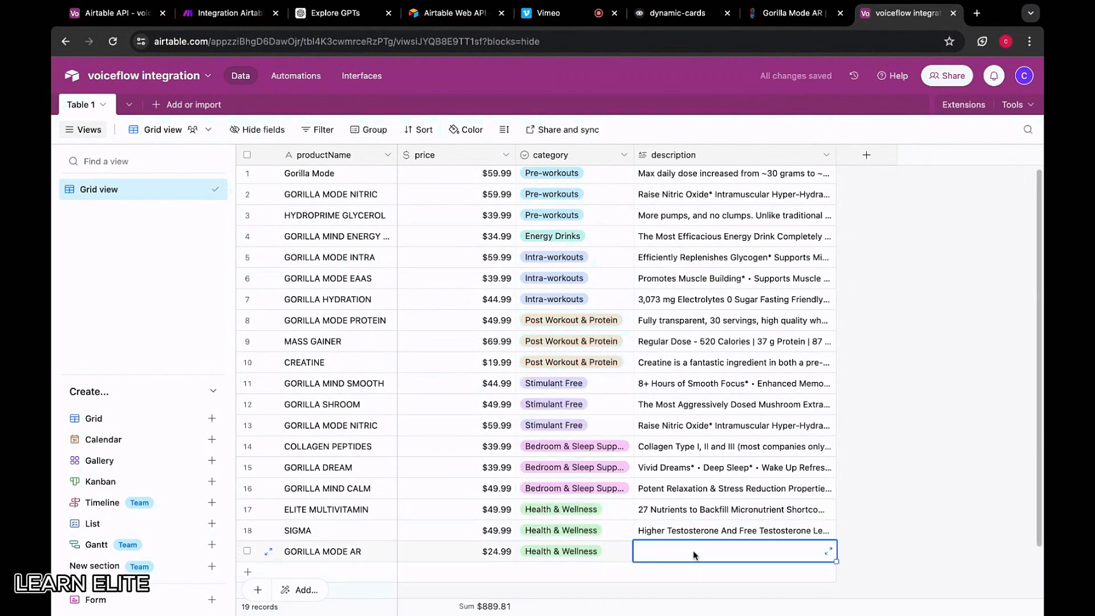
{"action": "key", "text": "ctrl+v"}
{"action": "left_click", "coordinate": [851, 487]}
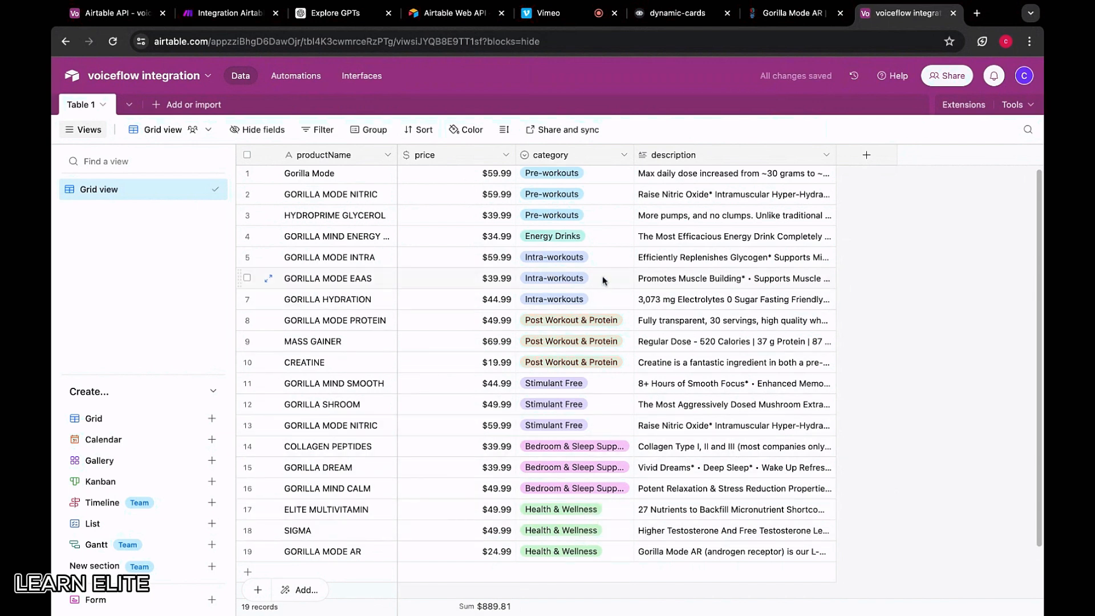
Change row 4 GORILLA MIND ENERGY's category to Pre-workouts
{"action": "scroll", "coordinate": [564, 239], "scroll_direction": "up", "scroll_amount": 1}
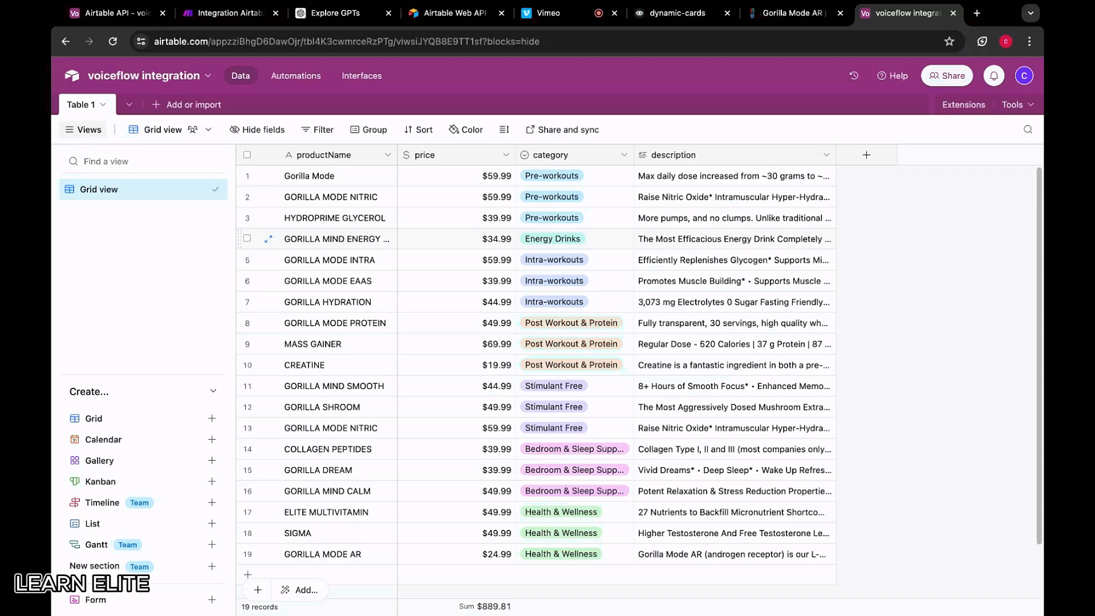
{"action": "left_click", "coordinate": [599, 242]}
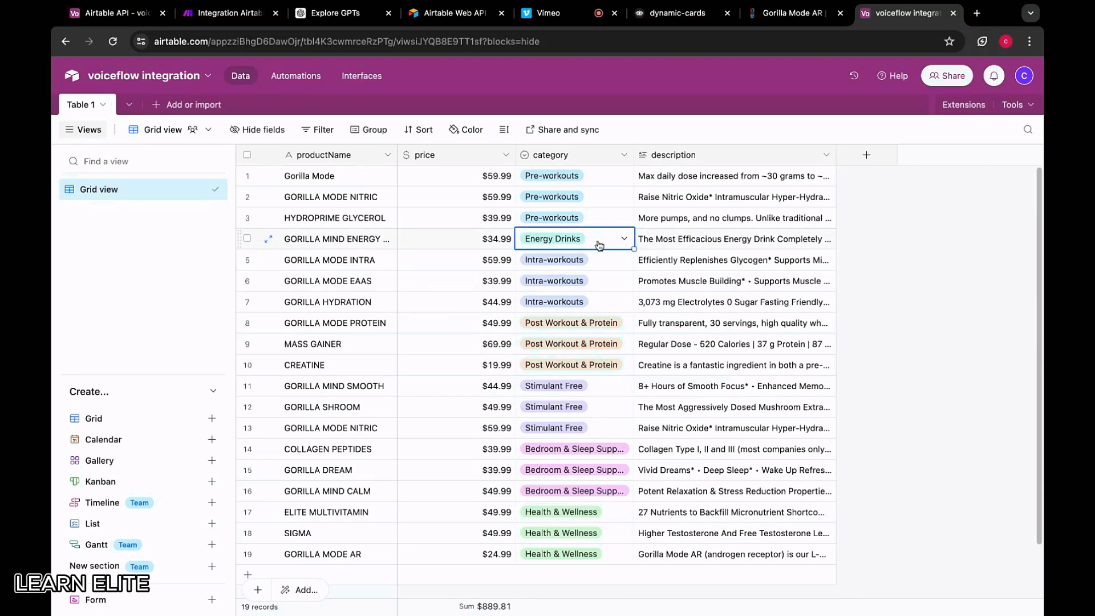
{"action": "left_click", "coordinate": [598, 245]}
{"action": "scroll", "coordinate": [569, 342], "scroll_direction": "down", "scroll_amount": 3}
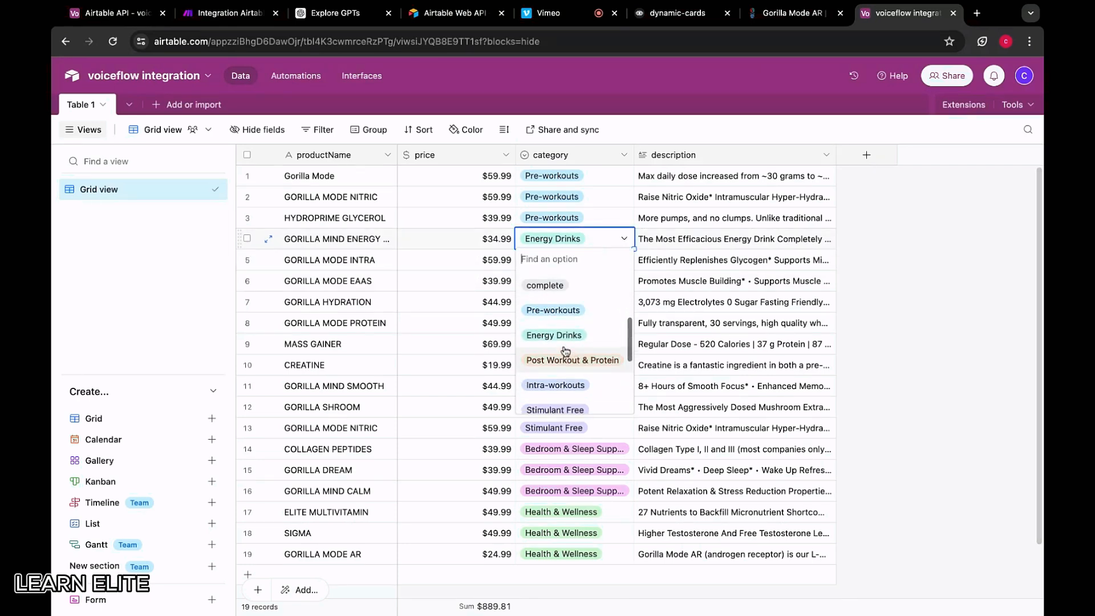
{"action": "left_click", "coordinate": [556, 311]}
{"action": "left_click", "coordinate": [952, 260]}
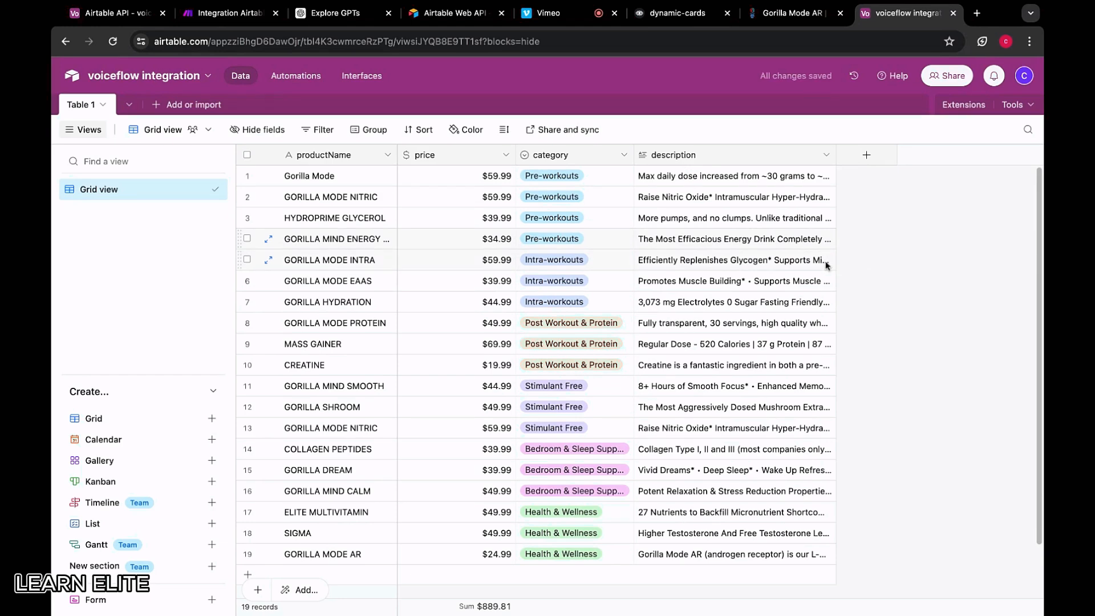
{"action": "scroll", "coordinate": [560, 331], "scroll_direction": "down", "scroll_amount": 2}
{"action": "scroll", "coordinate": [550, 358], "scroll_direction": "up", "scroll_amount": 2}
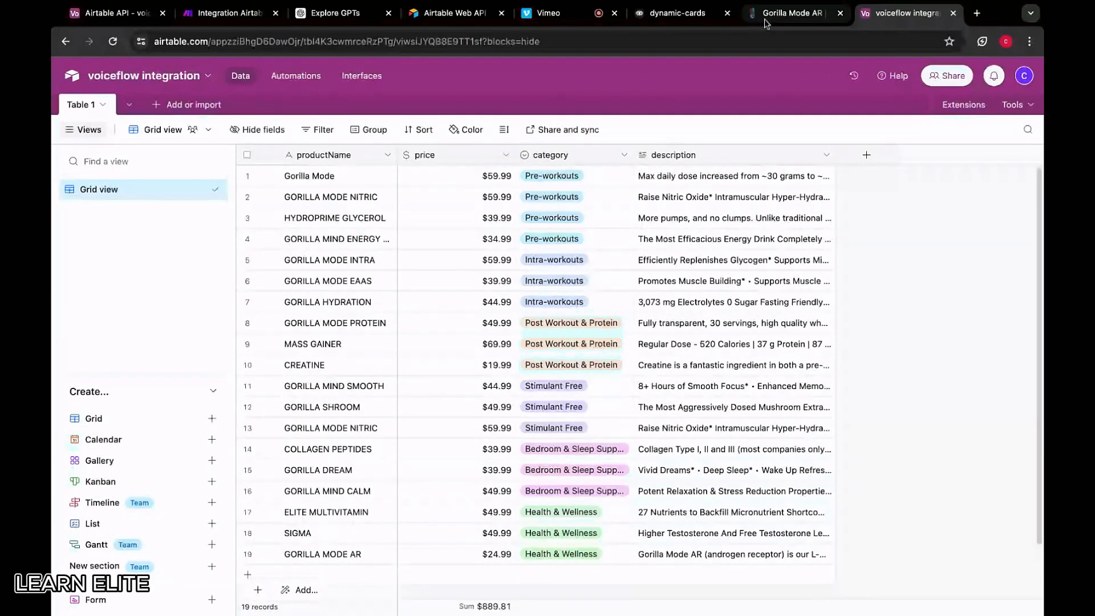
In the Voiceflow dynamic-cards project, connect a new Text step after the Start block
{"action": "left_click", "coordinate": [792, 12]}
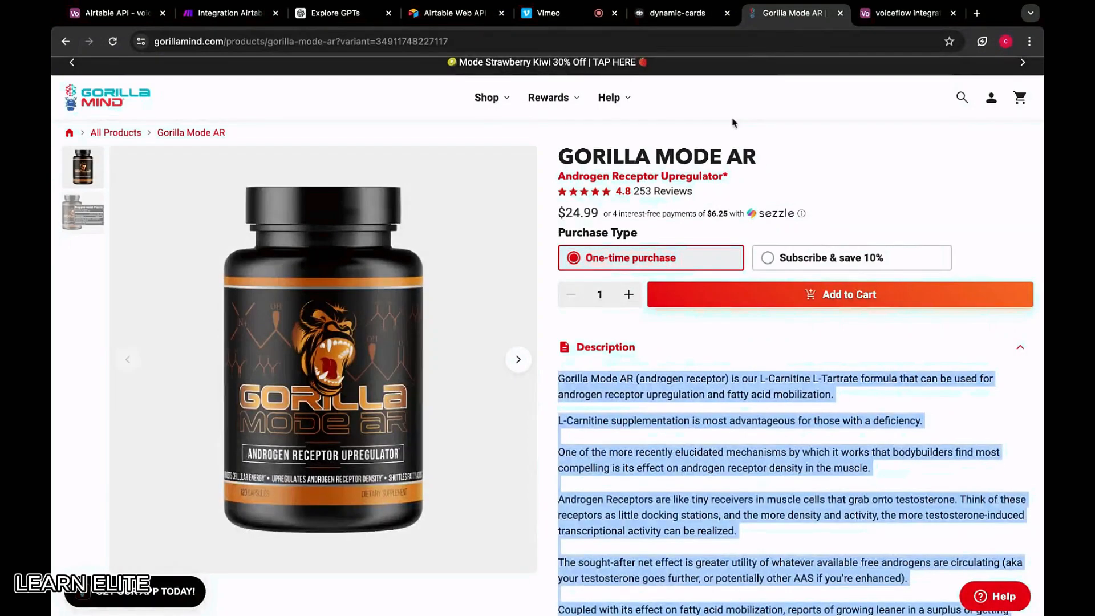
{"action": "left_click", "coordinate": [666, 16]}
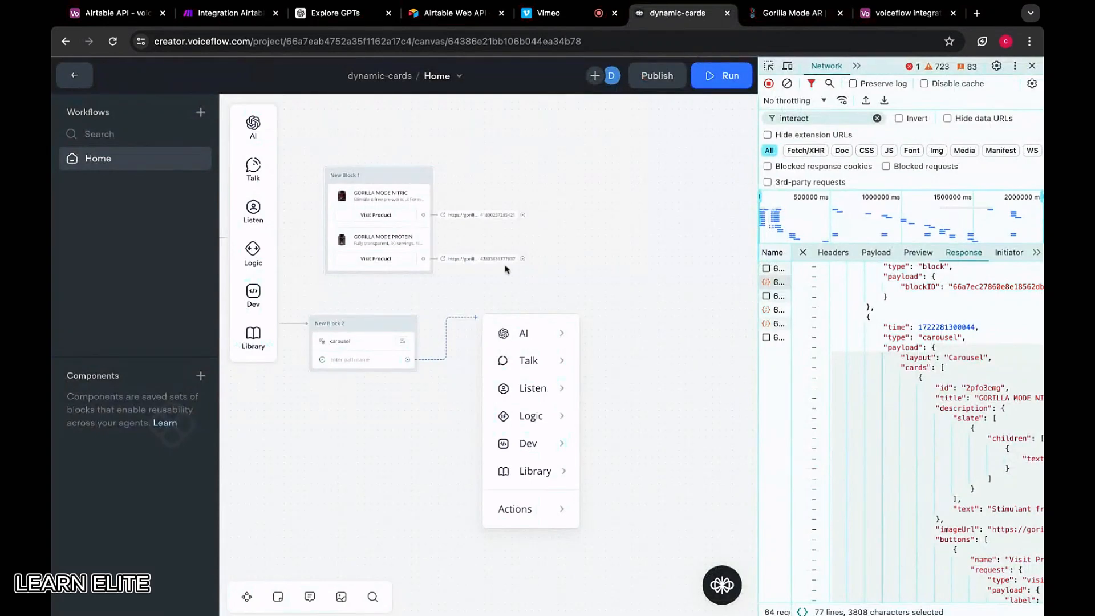
{"action": "scroll", "coordinate": [579, 220], "scroll_direction": "down", "scroll_amount": 3}
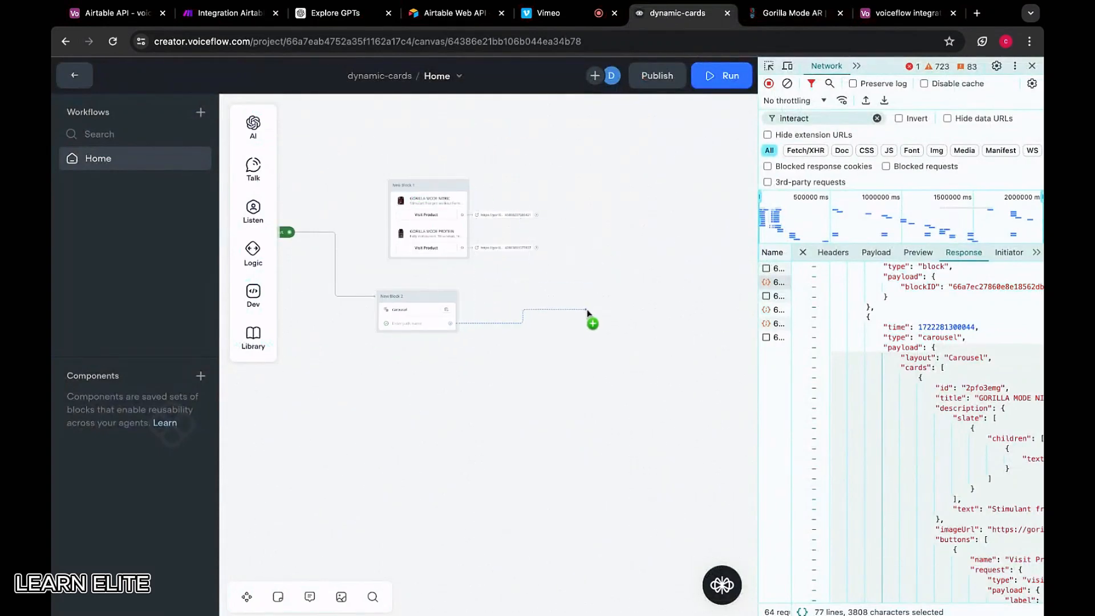
{"action": "left_click_drag", "start_coordinate": [588, 313], "coordinate": [587, 311]}
{"action": "left_click", "coordinate": [543, 330]}
{"action": "scroll", "coordinate": [335, 320], "scroll_direction": "up", "scroll_amount": 3}
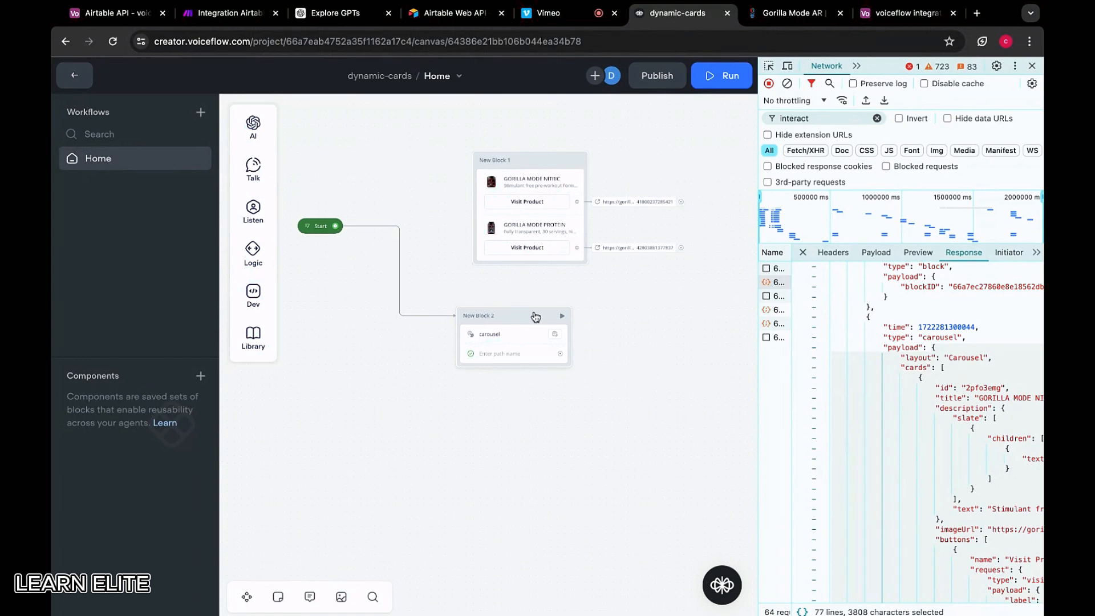
{"action": "left_click_drag", "start_coordinate": [335, 226], "coordinate": [365, 270]}
{"action": "mouse_move", "coordinate": [419, 316]}
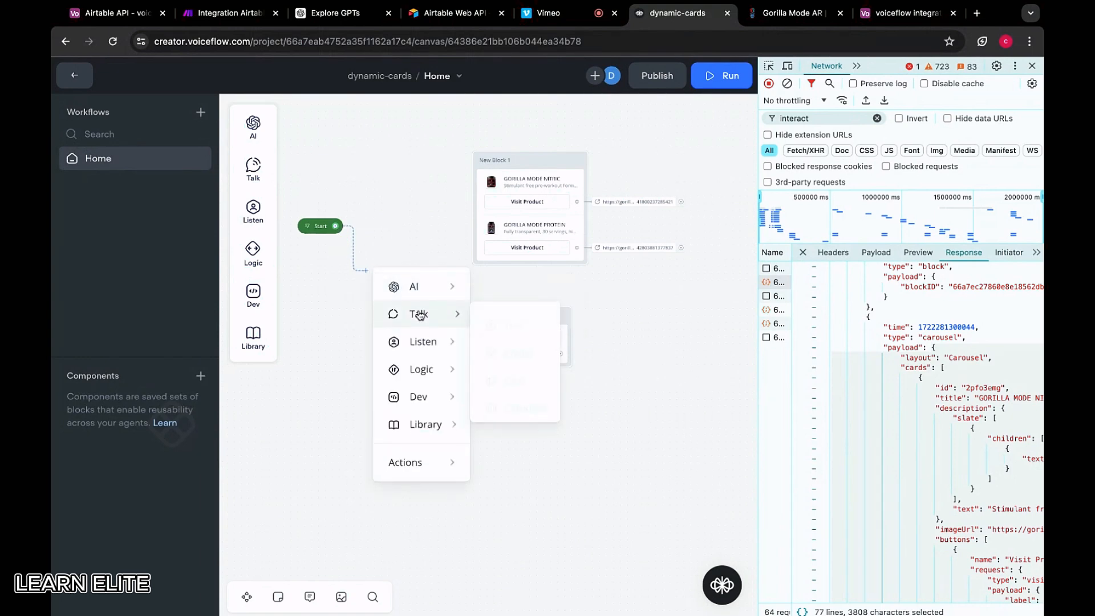
{"action": "left_click", "coordinate": [492, 324]}
{"action": "left_click_drag", "start_coordinate": [432, 242], "coordinate": [390, 251]}
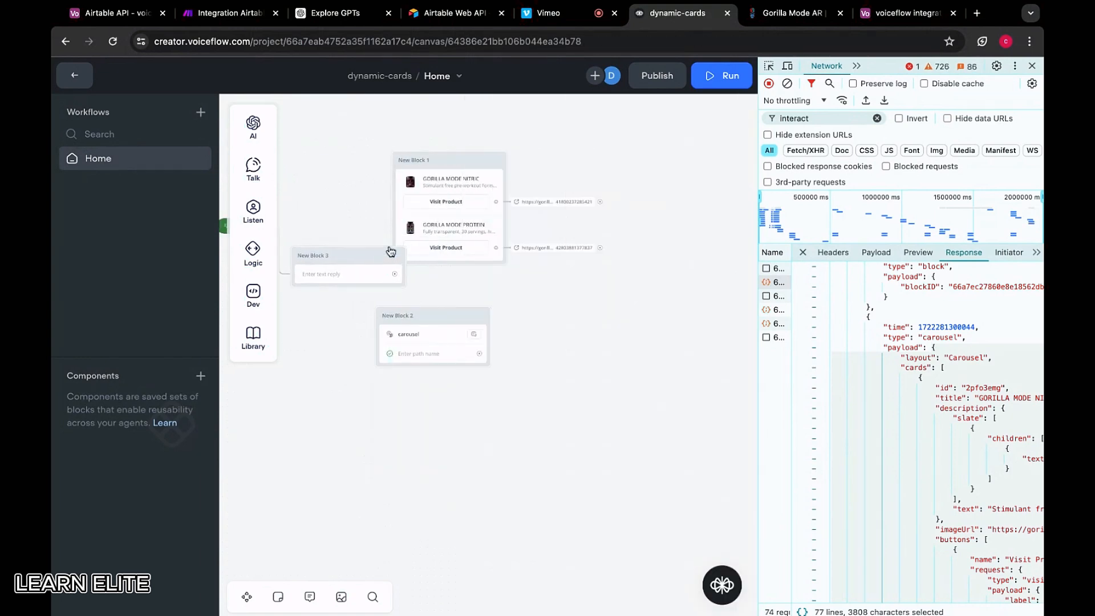
{"action": "left_click", "coordinate": [348, 274]}
Write a welcome message from the gorillamind helper inviting users to ask about products
{"action": "left_click", "coordinate": [519, 185]}
{"action": "type", "text": "WE"}
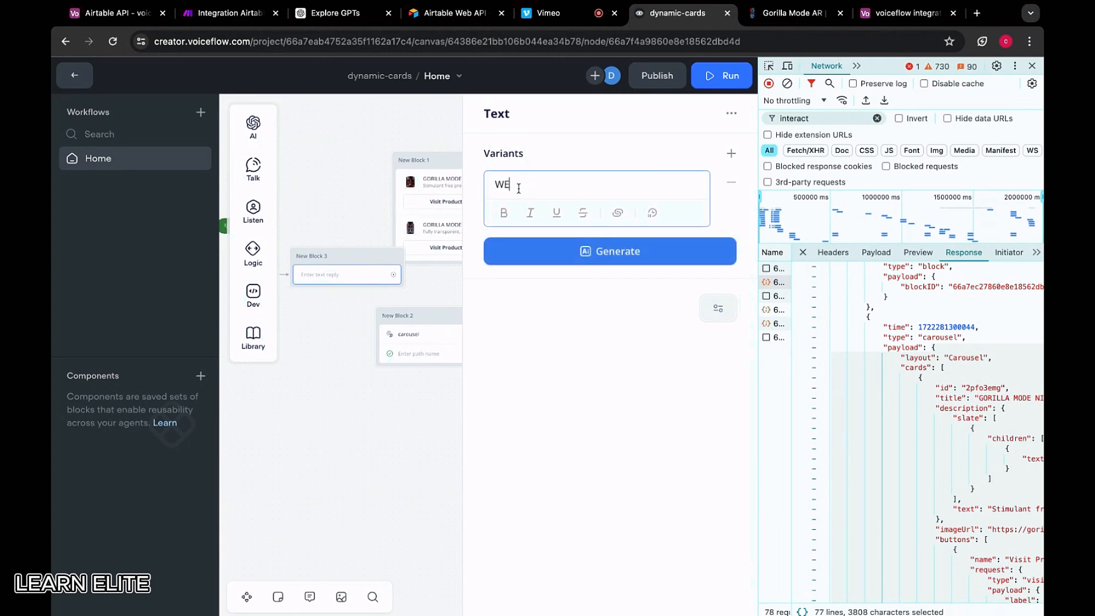
{"action": "type", "text": "lcome to the gorillamind"}
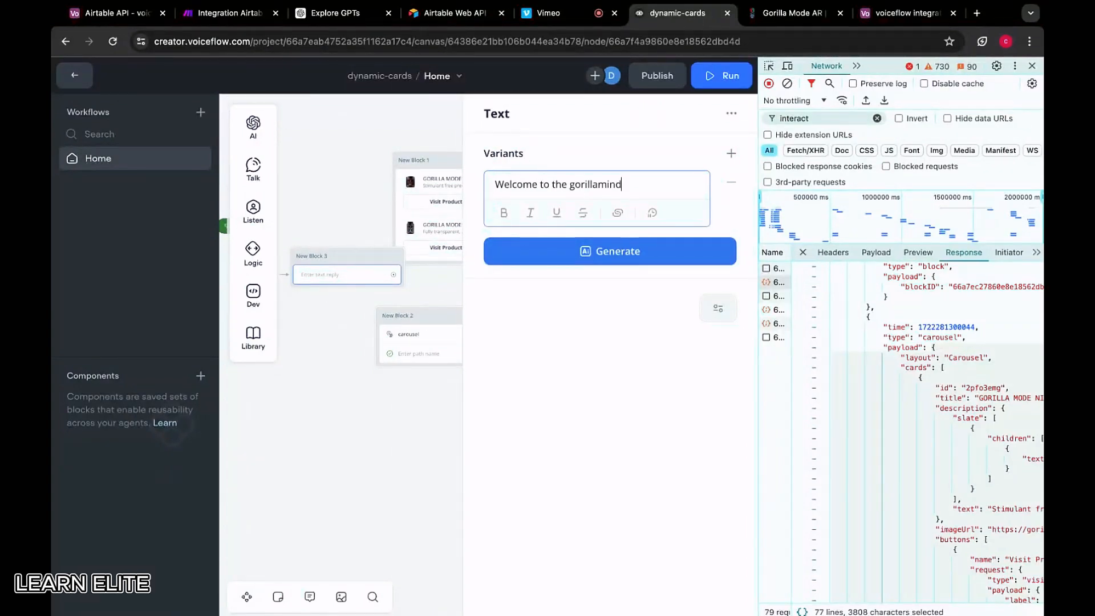
{"action": "type", "text": " helper."}
{"action": "key", "text": "Return"}
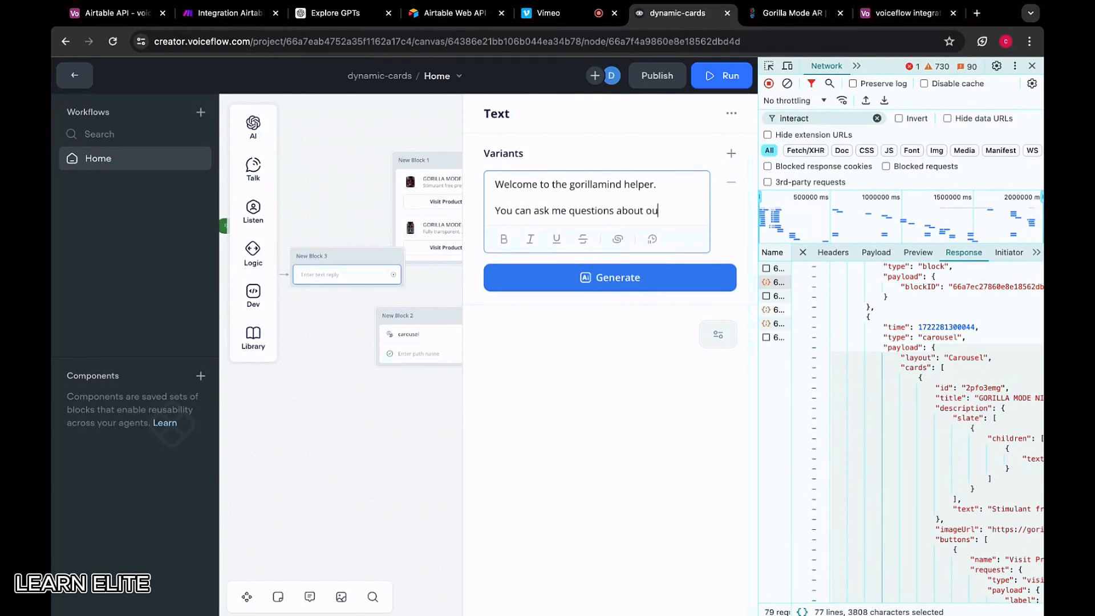
{"action": "type", "text": "ucts,"}
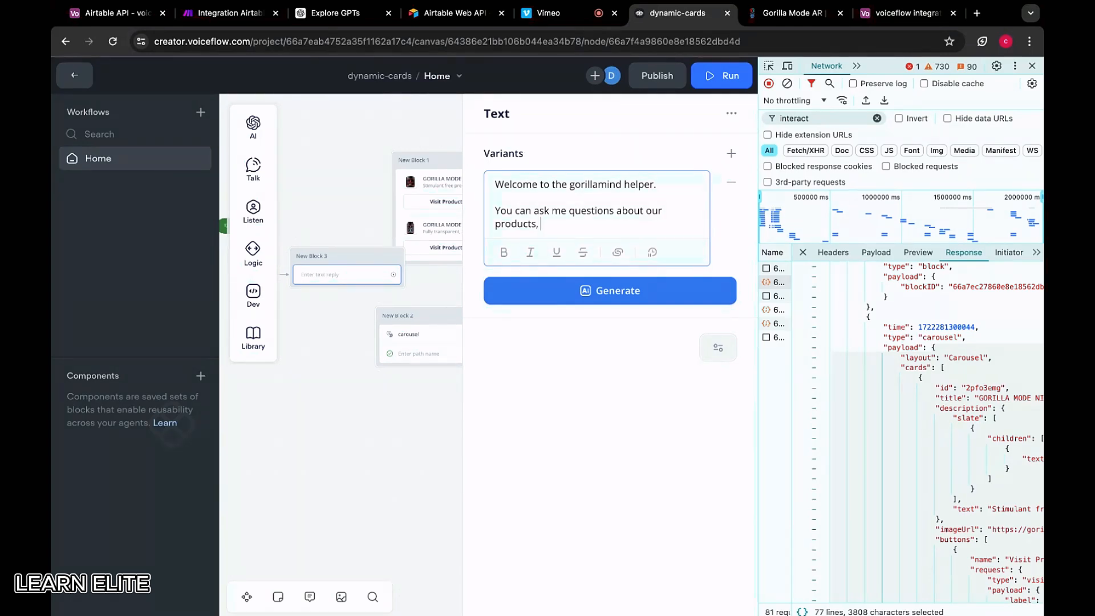
{"action": "left_click", "coordinate": [880, 21]}
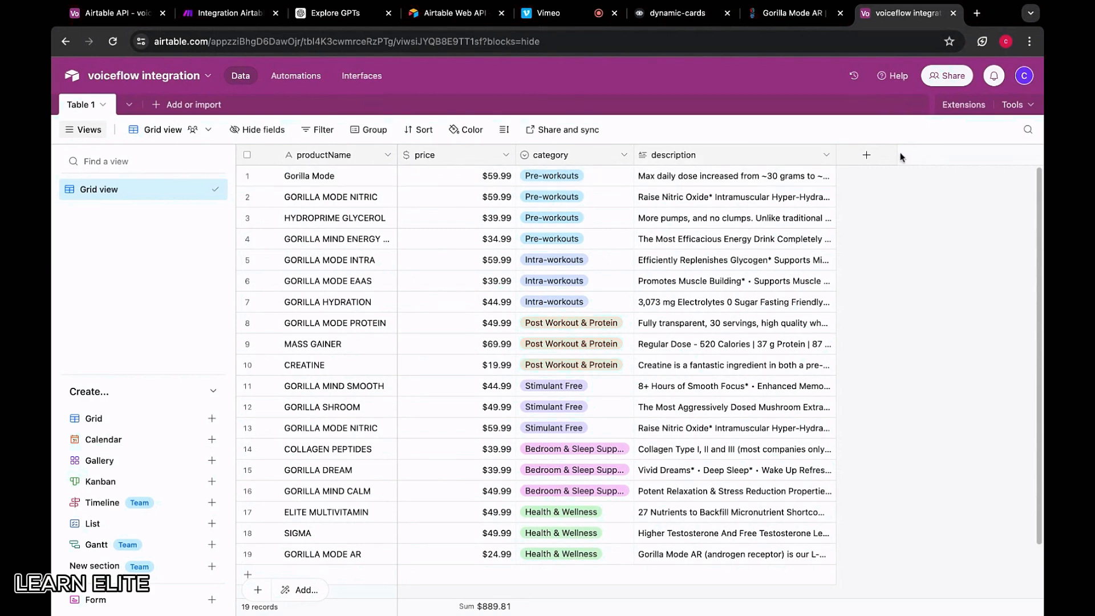
{"action": "left_click", "coordinate": [863, 156]}
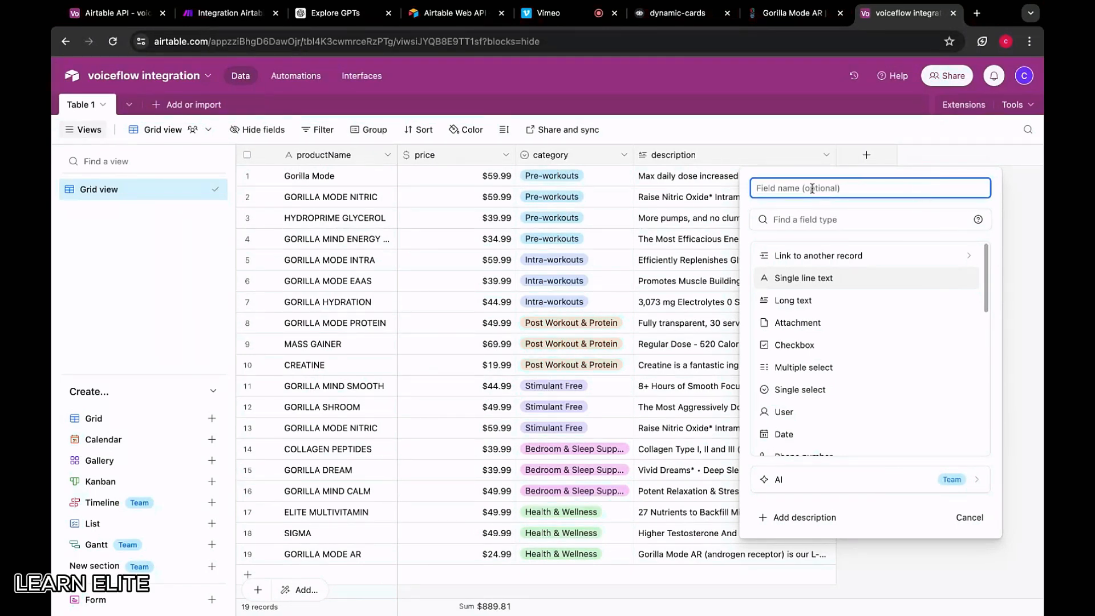
Create a URL-type field named productLink in the Gorilla Mind product table
{"action": "type", "text": "productLink"}
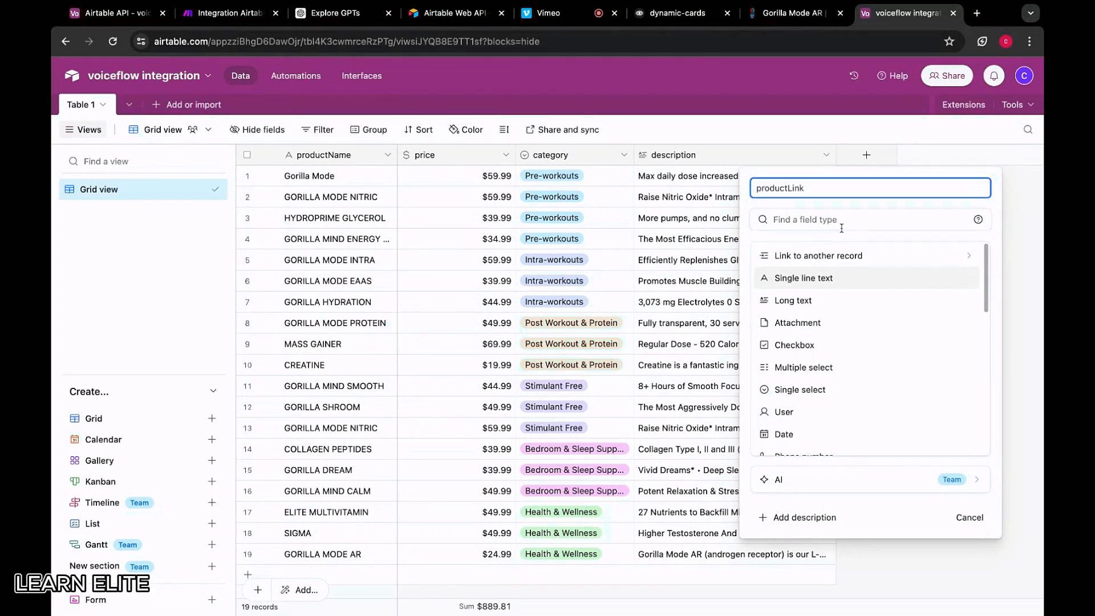
{"action": "scroll", "coordinate": [819, 342], "scroll_direction": "down", "scroll_amount": 2}
{"action": "scroll", "coordinate": [820, 347], "scroll_direction": "down", "scroll_amount": 3}
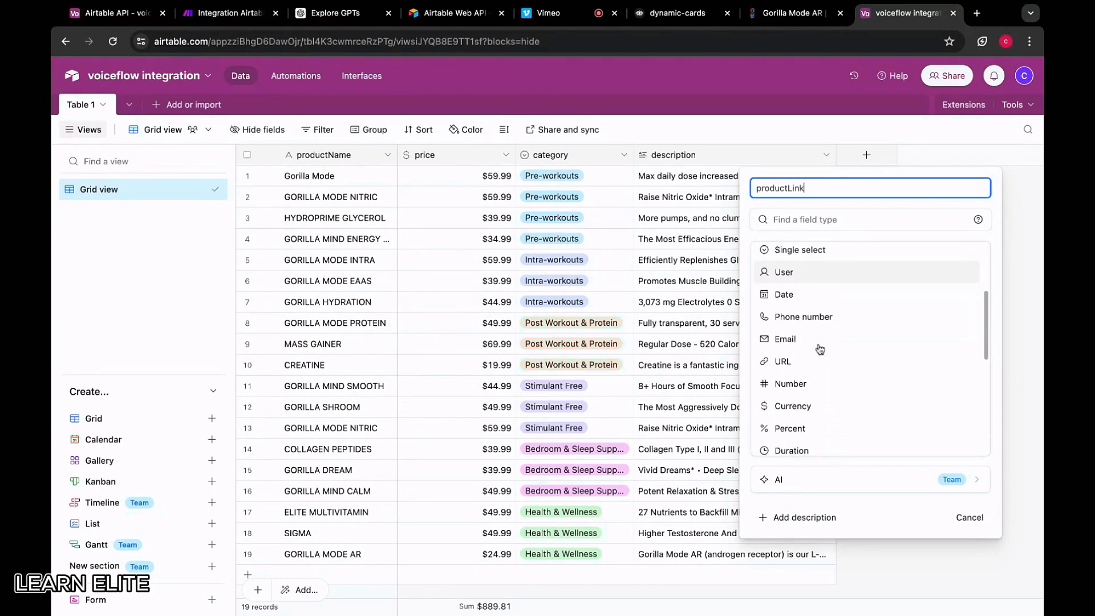
{"action": "left_click", "coordinate": [821, 355]}
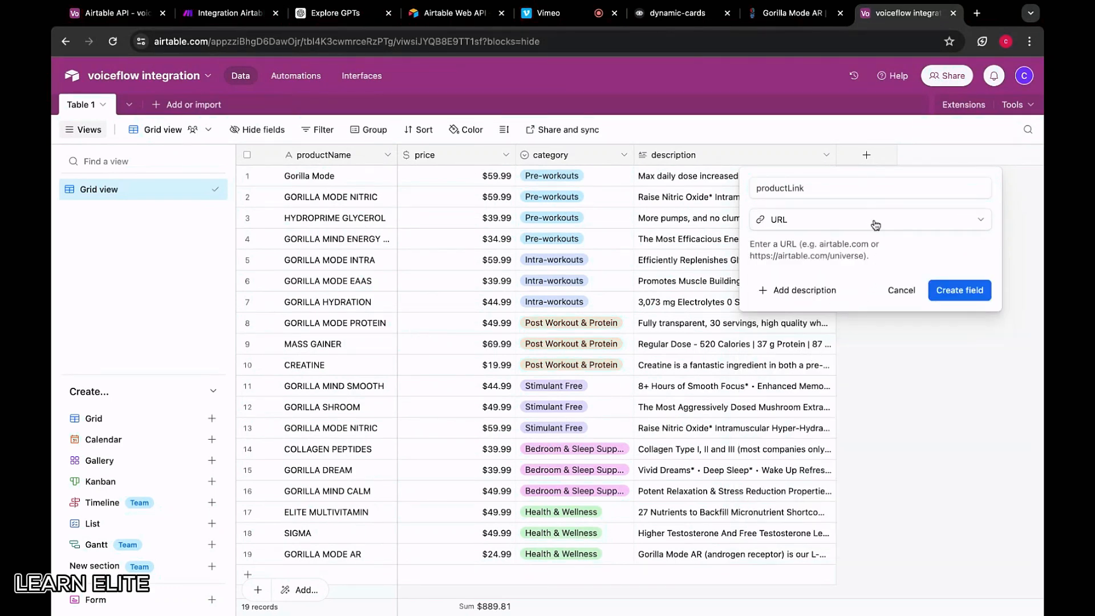
{"action": "left_click", "coordinate": [949, 293]}
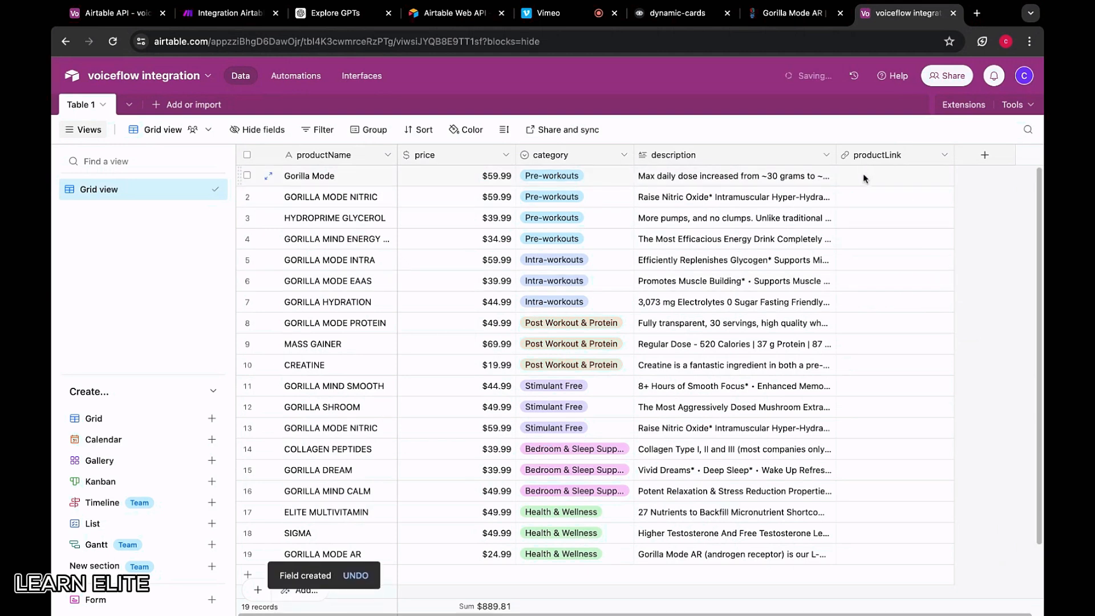
Paste the Gorilla Mode AR page URL into row 19's productLink
{"action": "left_click", "coordinate": [790, 13]}
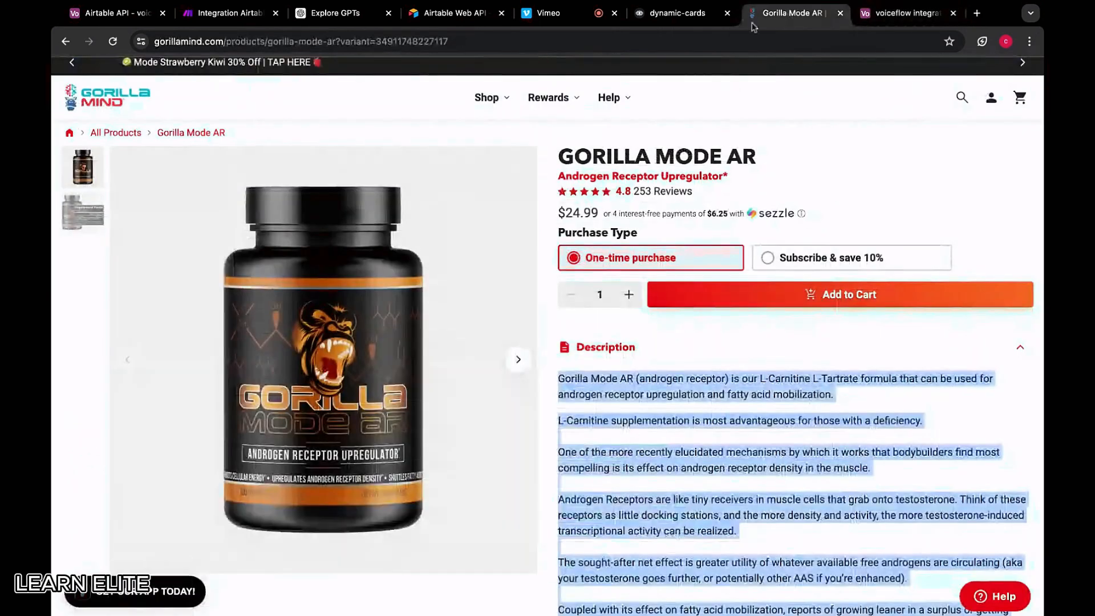
{"action": "left_click", "coordinate": [718, 196]}
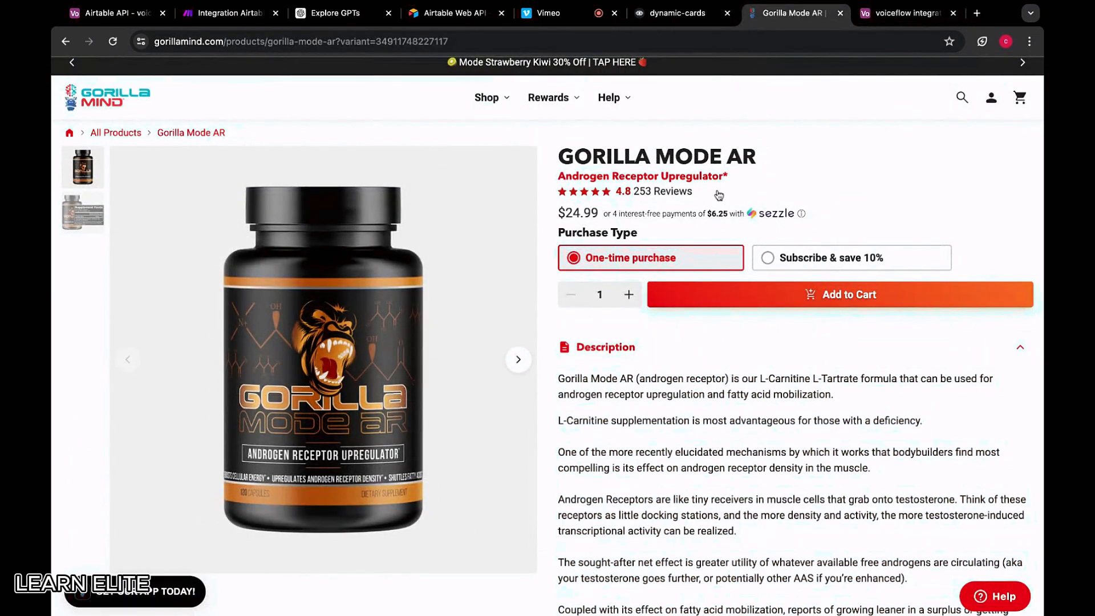
{"action": "left_click", "coordinate": [432, 46]}
{"action": "left_click", "coordinate": [907, 13]}
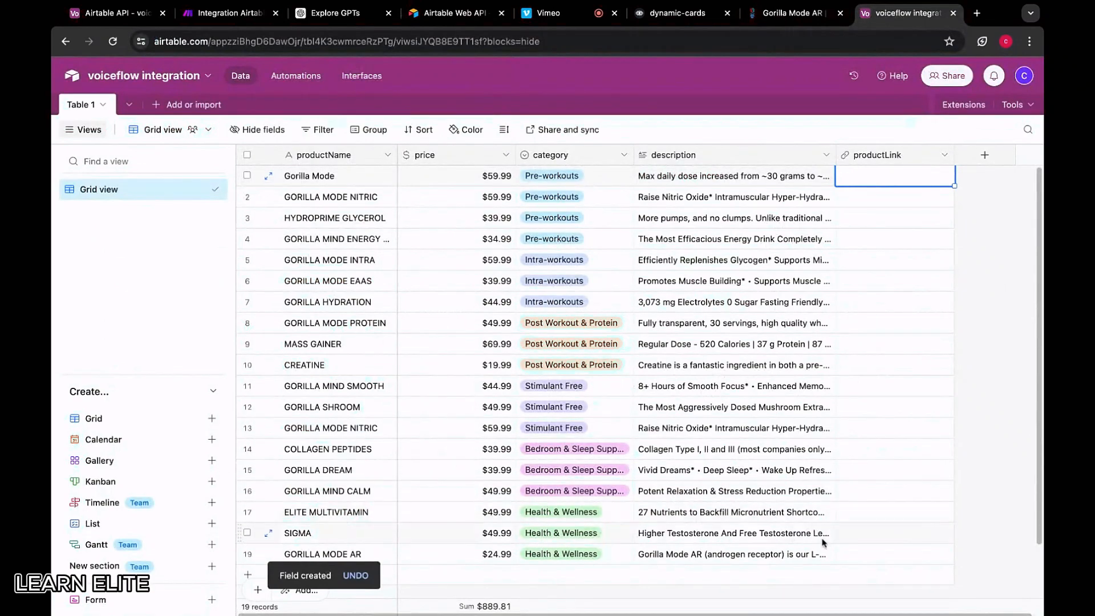
{"action": "left_click", "coordinate": [890, 553]}
{"action": "key", "text": "super+v"}
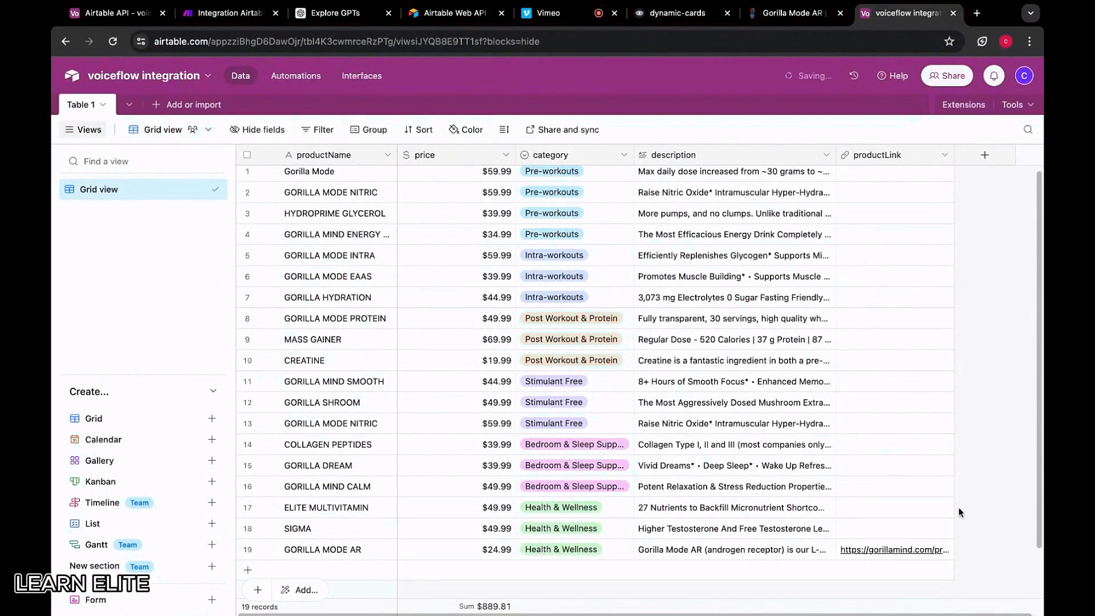
Find Gorilla Mode in the pre-workout collection and paste its URL into row 1's productLink
{"action": "left_click", "coordinate": [787, 14]}
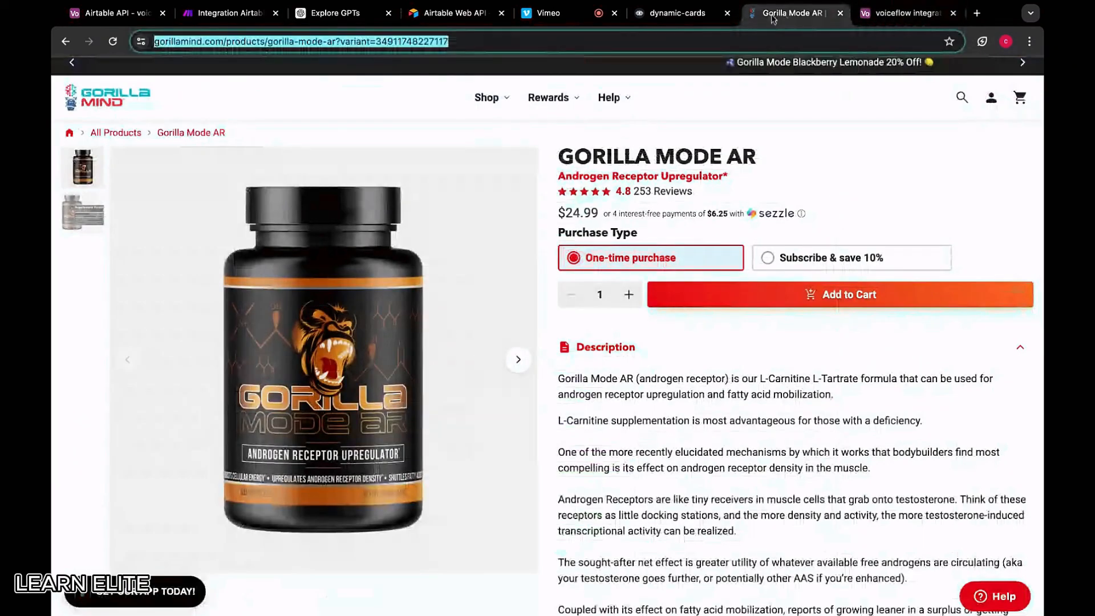
{"action": "left_click", "coordinate": [66, 41]}
{"action": "left_click", "coordinate": [66, 41]}
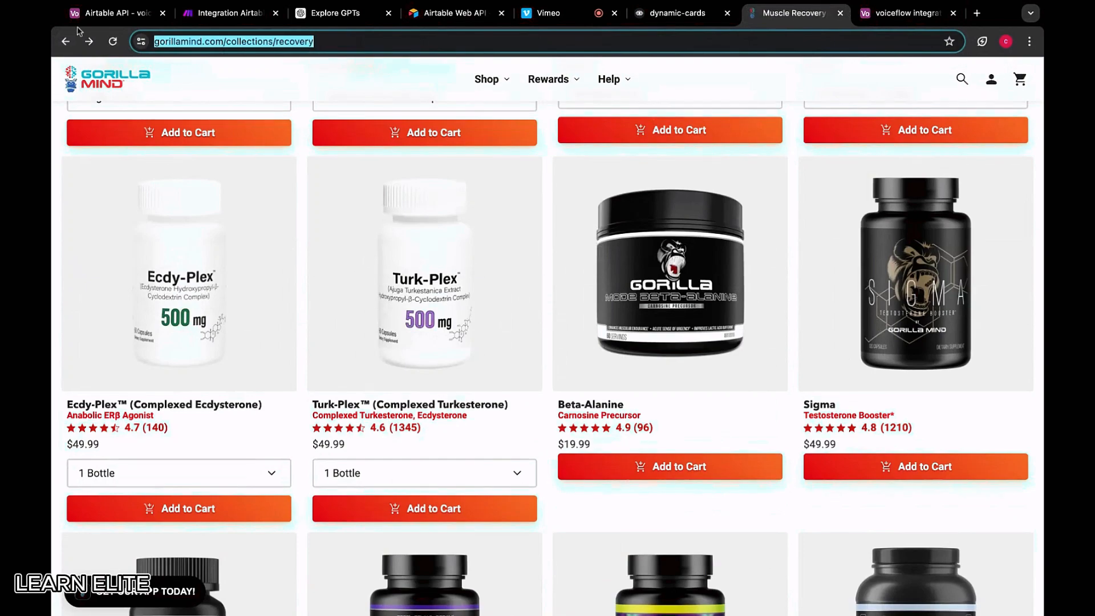
{"action": "left_click", "coordinate": [66, 41]}
{"action": "mouse_move", "coordinate": [489, 111]}
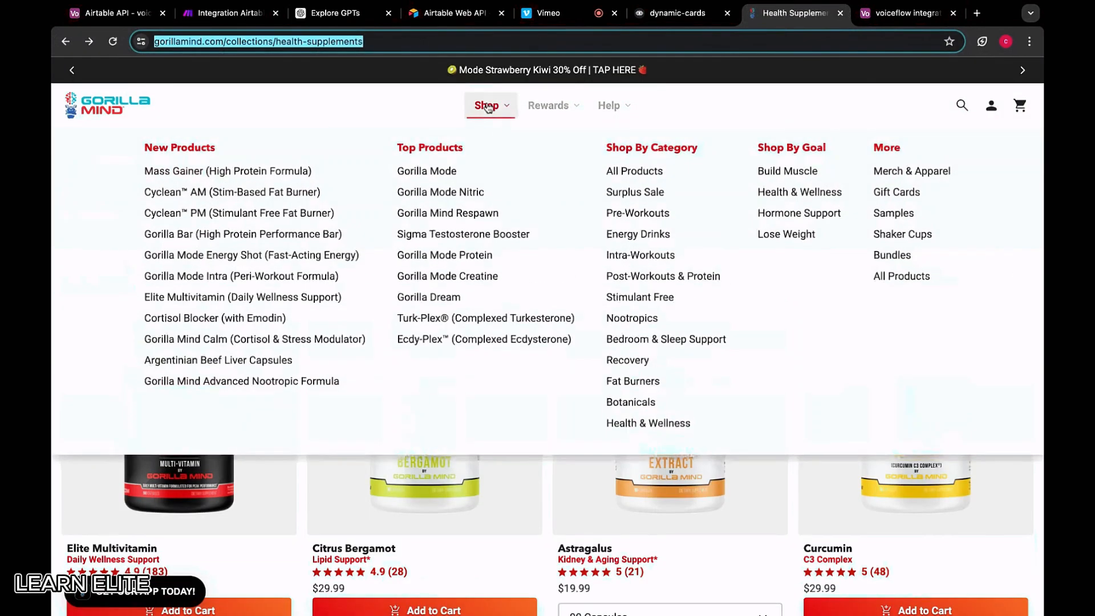
{"action": "left_click", "coordinate": [648, 217]}
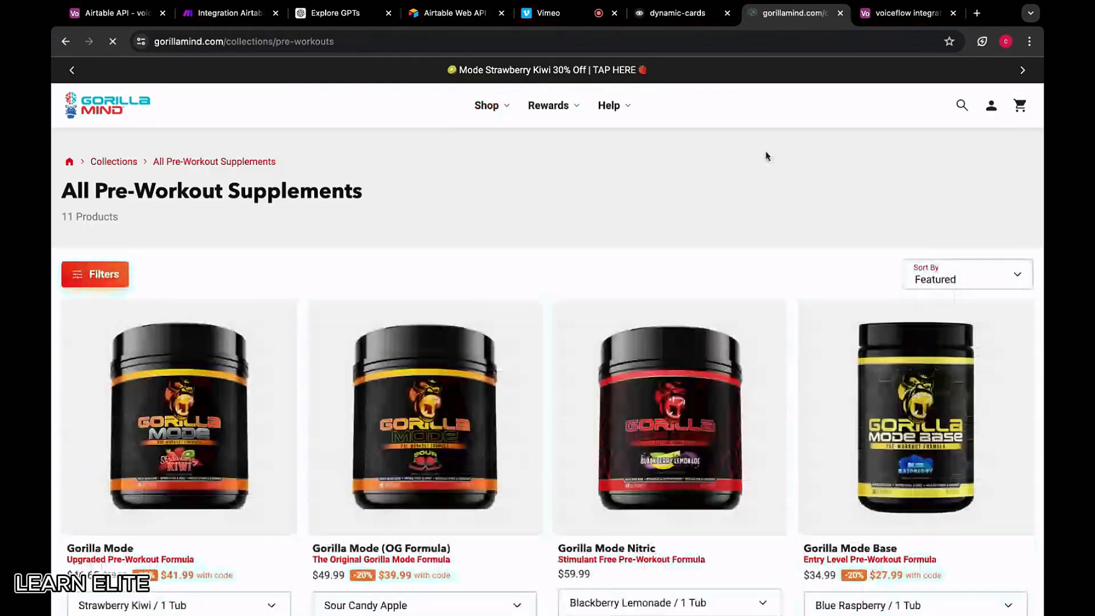
{"action": "left_click", "coordinate": [907, 12]}
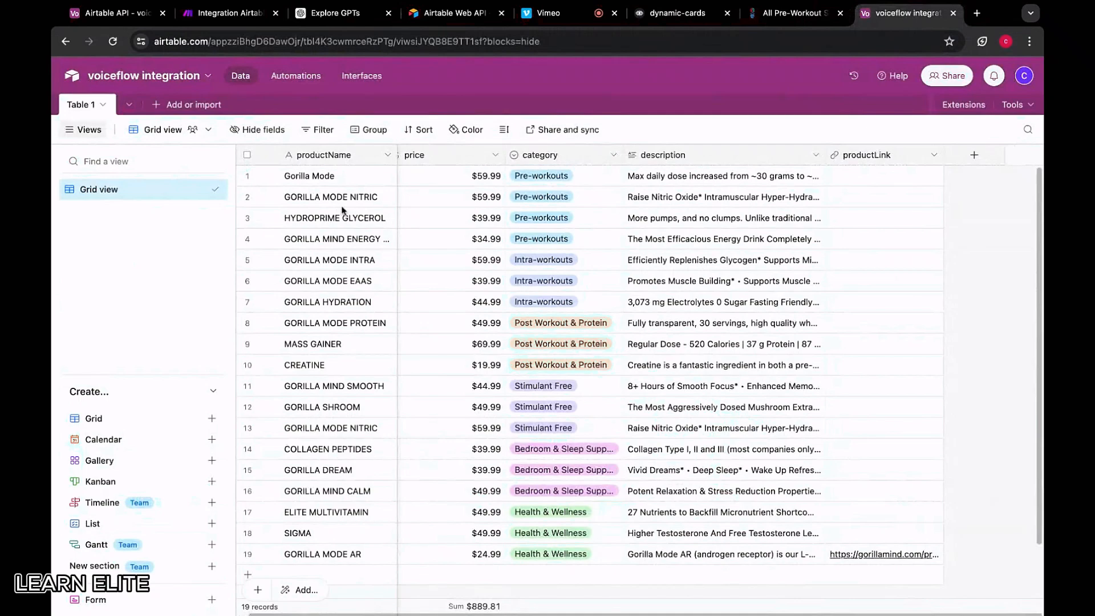
{"action": "left_click", "coordinate": [801, 13]}
{"action": "left_click", "coordinate": [205, 415]}
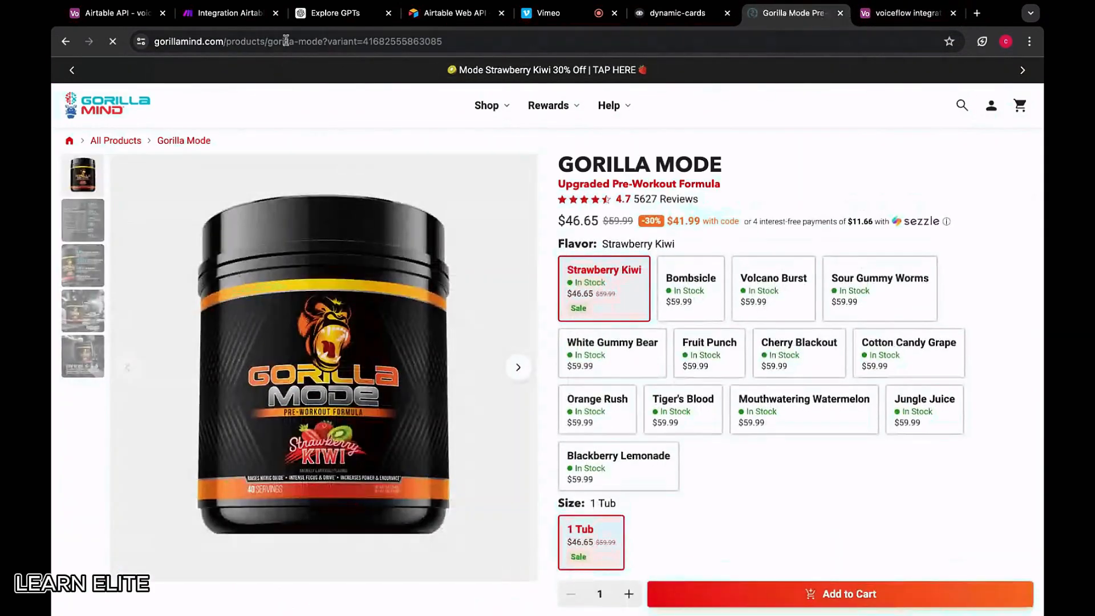
{"action": "left_click", "coordinate": [907, 13]}
{"action": "left_click", "coordinate": [849, 177]}
{"action": "key", "text": "ctrl+v"}
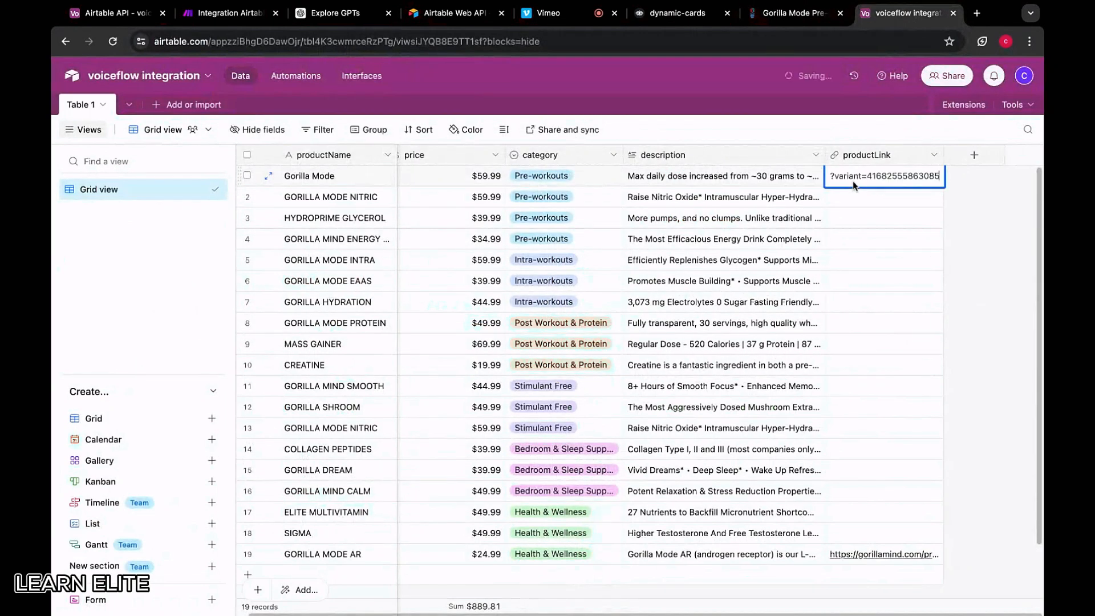
Copy the Gorilla Mode Nitric page URL into the productLink cells of rows 2 and 13
{"action": "left_click", "coordinate": [792, 13]}
{"action": "left_click", "coordinate": [65, 41]}
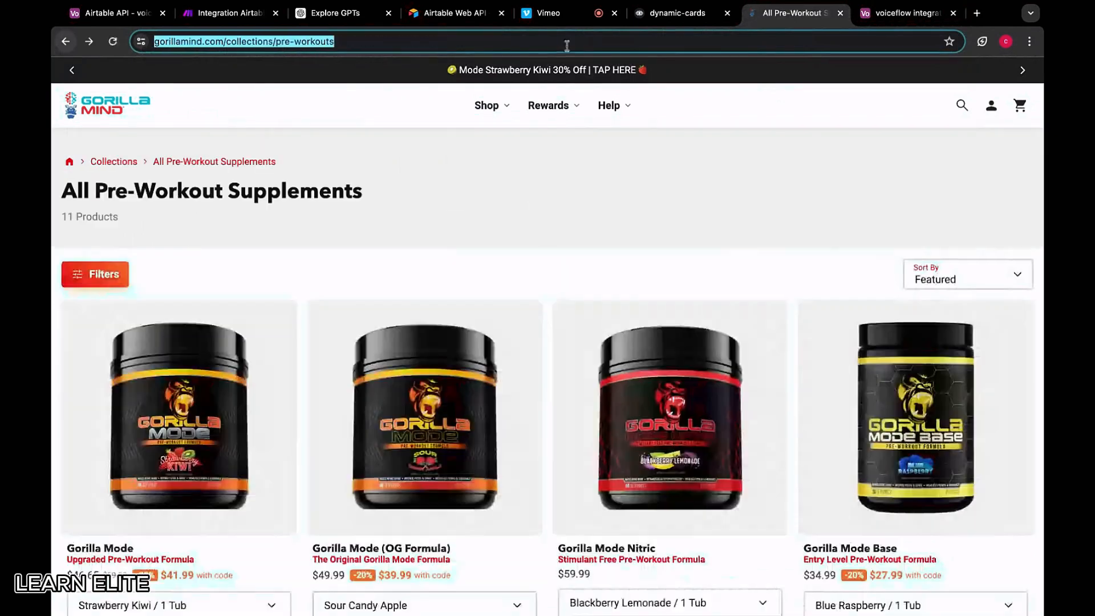
{"action": "left_click", "coordinate": [885, 16]}
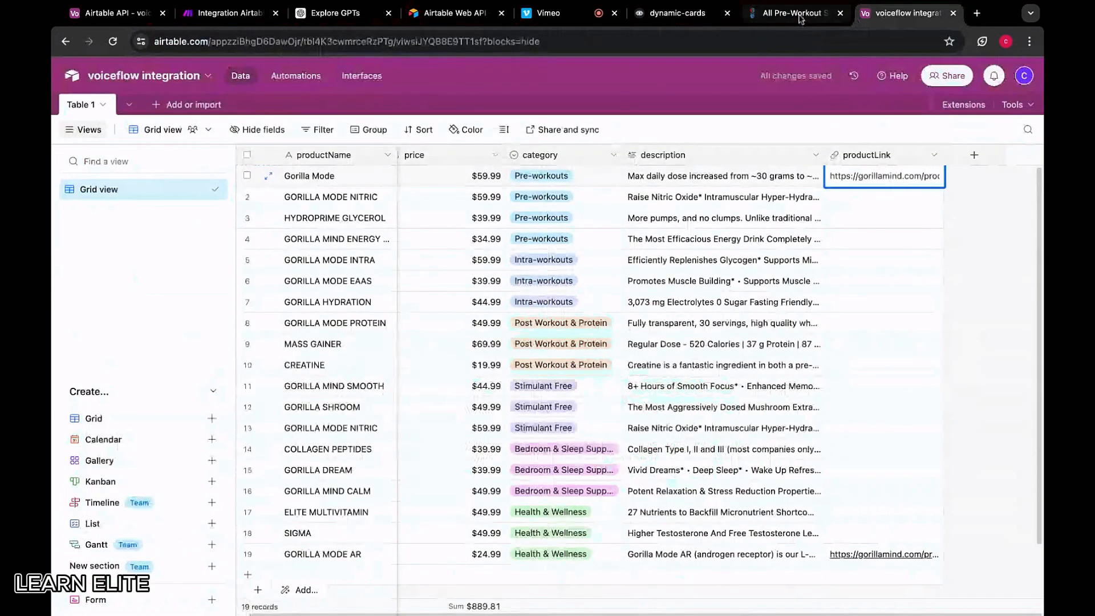
{"action": "left_click", "coordinate": [793, 13]}
{"action": "left_click", "coordinate": [589, 405]}
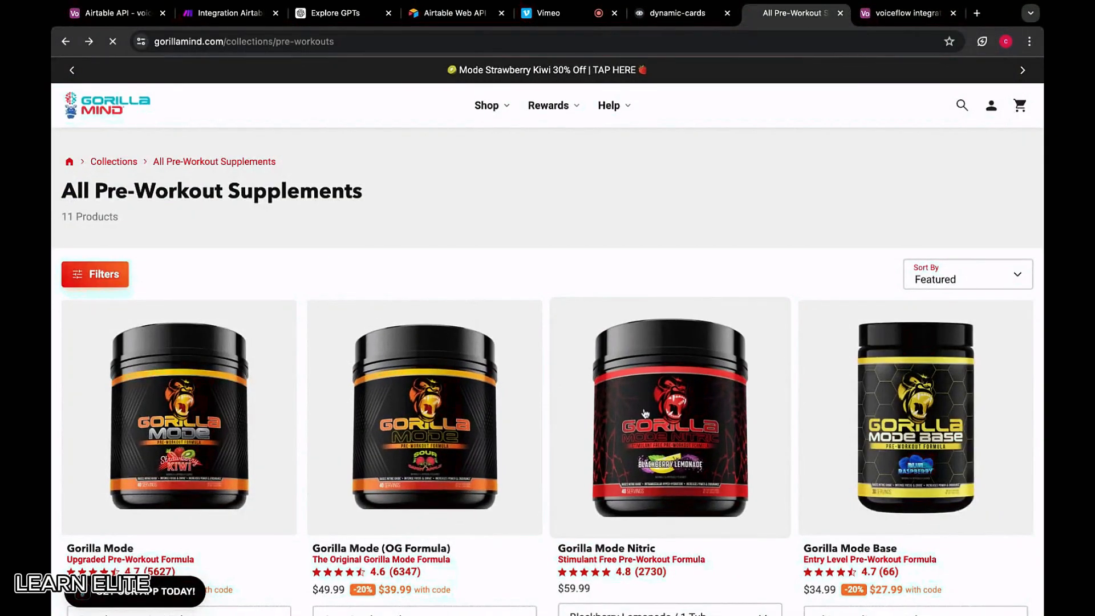
{"action": "key", "text": "ctrl+c"}
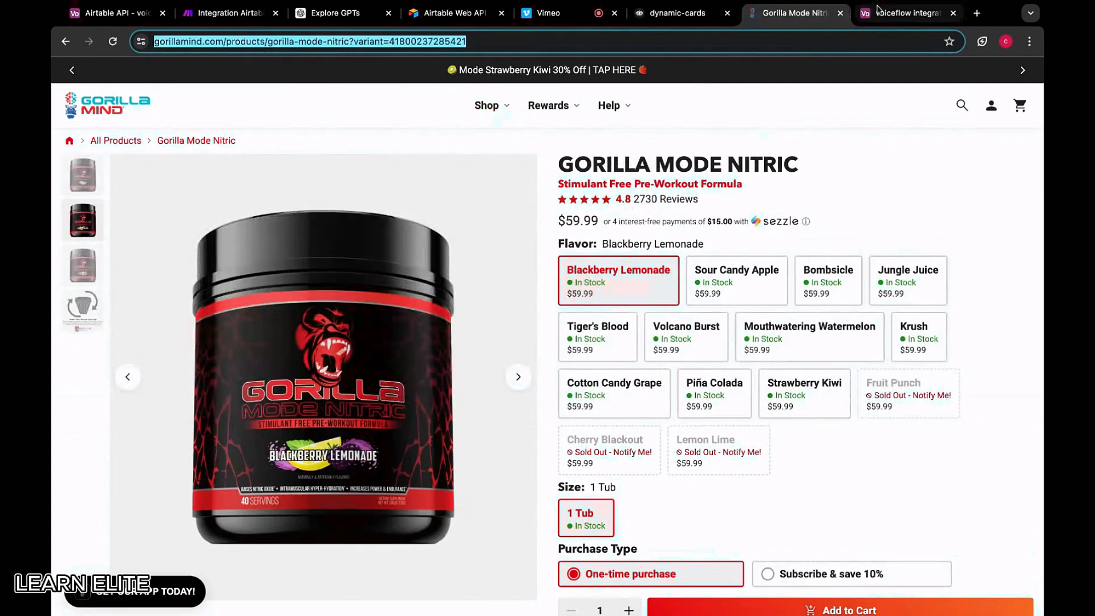
{"action": "left_click", "coordinate": [906, 12]}
{"action": "double_click", "coordinate": [838, 200]}
{"action": "key", "text": "ctrl+v"}
{"action": "left_click", "coordinate": [963, 237]}
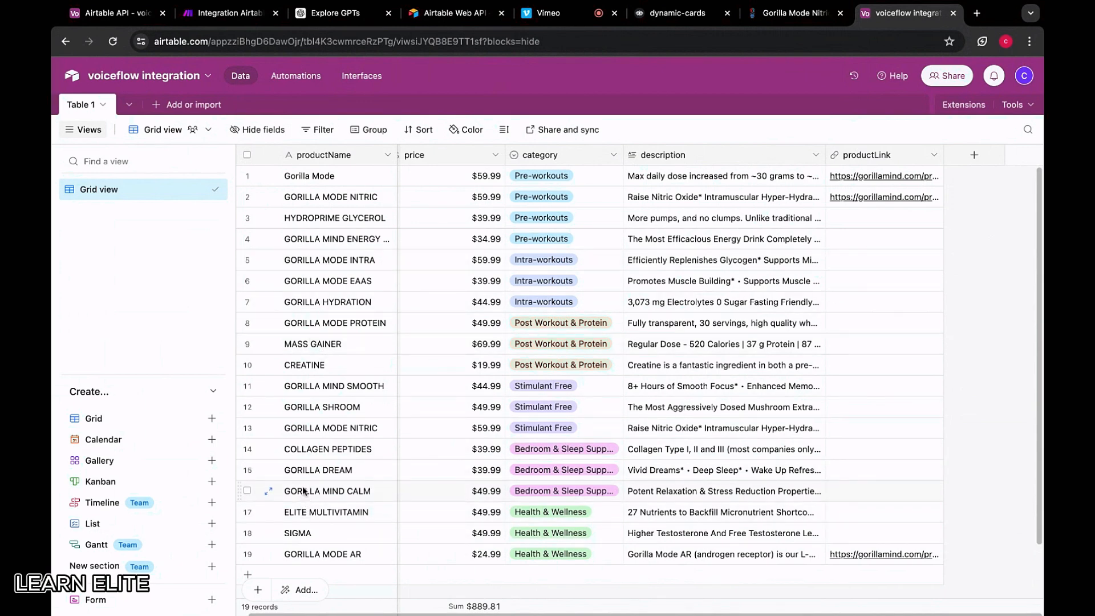
{"action": "double_click", "coordinate": [875, 428]}
{"action": "key", "text": "ctrl+v"}
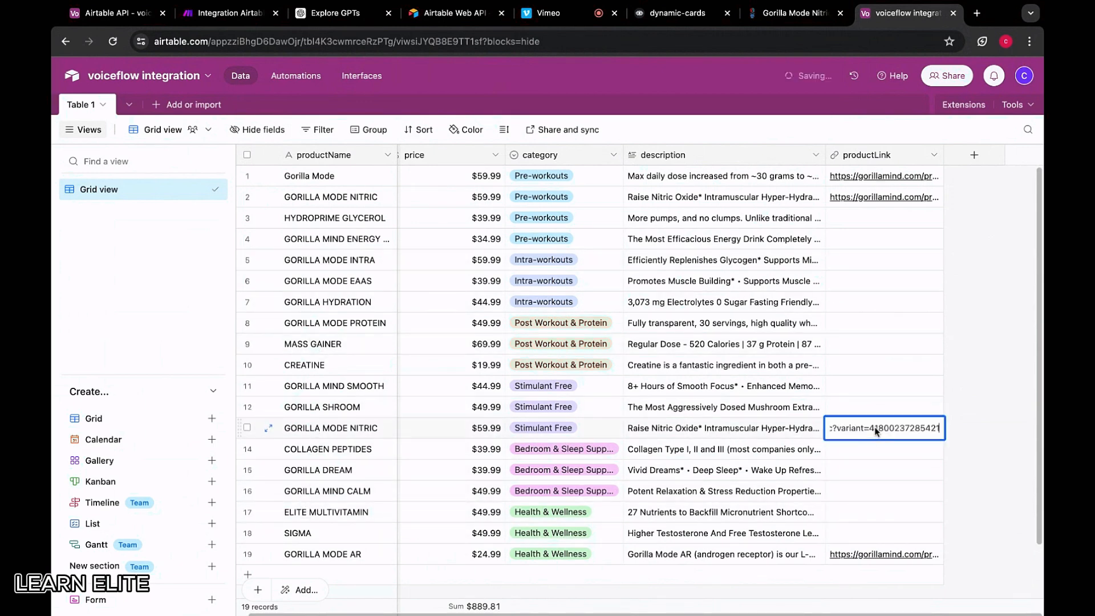
{"action": "left_click", "coordinate": [998, 376]}
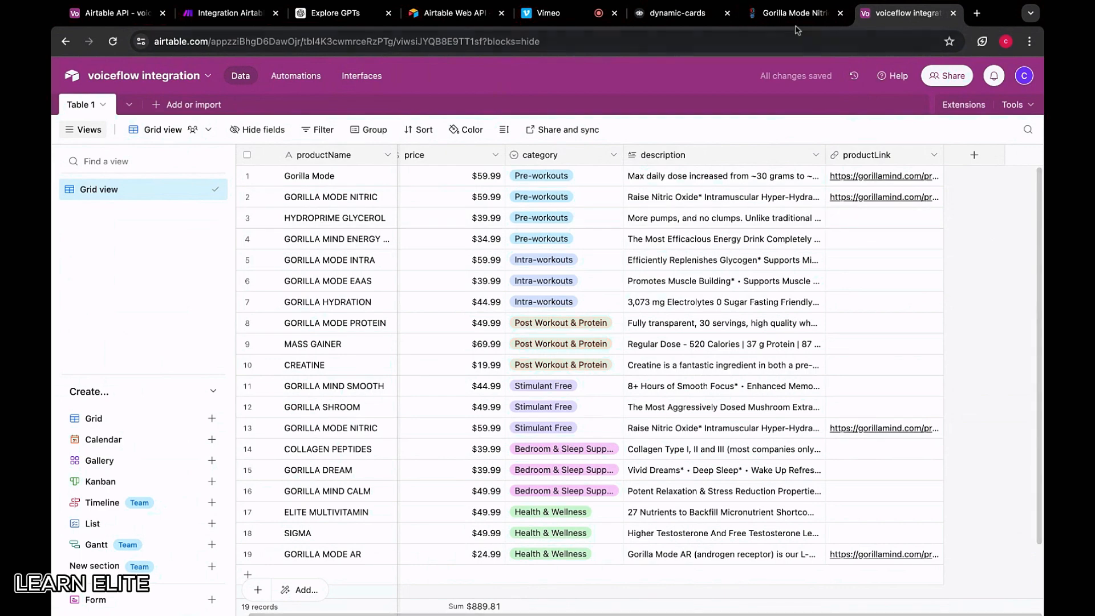
Paste the HydroPrime Glycerol product page URL into row 3's productLink
{"action": "left_click", "coordinate": [780, 18]}
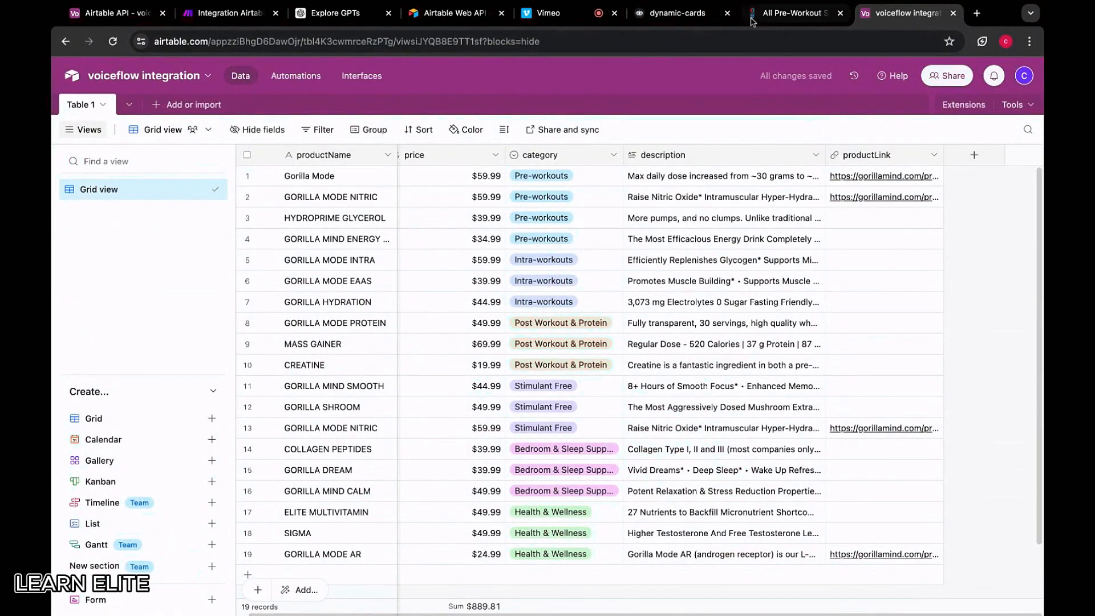
{"action": "left_click", "coordinate": [780, 18]}
{"action": "scroll", "coordinate": [474, 305], "scroll_direction": "down", "scroll_amount": 1}
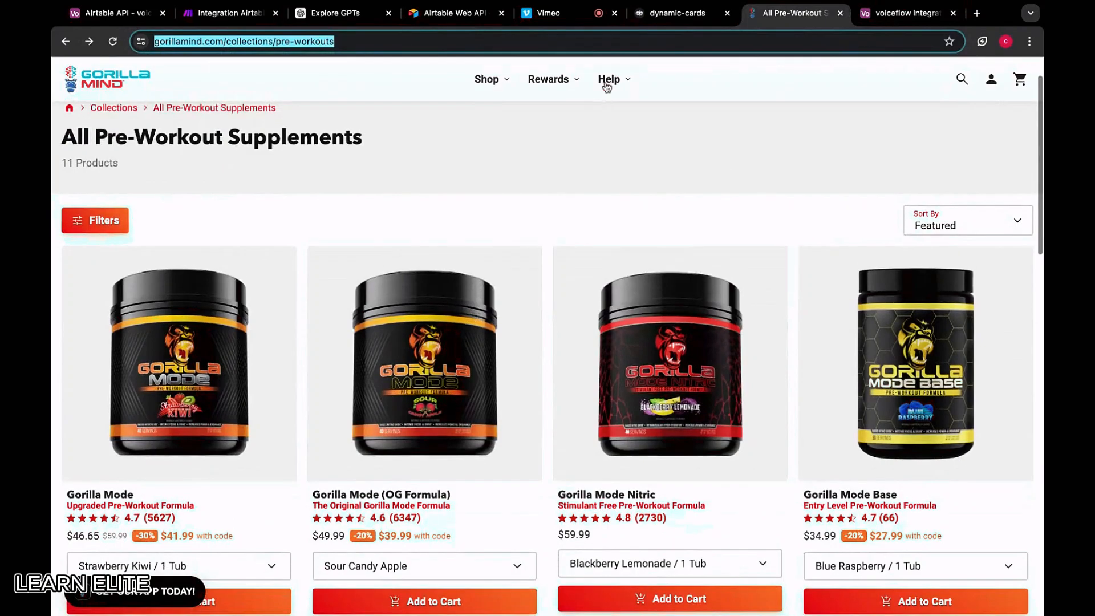
{"action": "mouse_move", "coordinate": [485, 79]}
{"action": "left_click", "coordinate": [644, 187]}
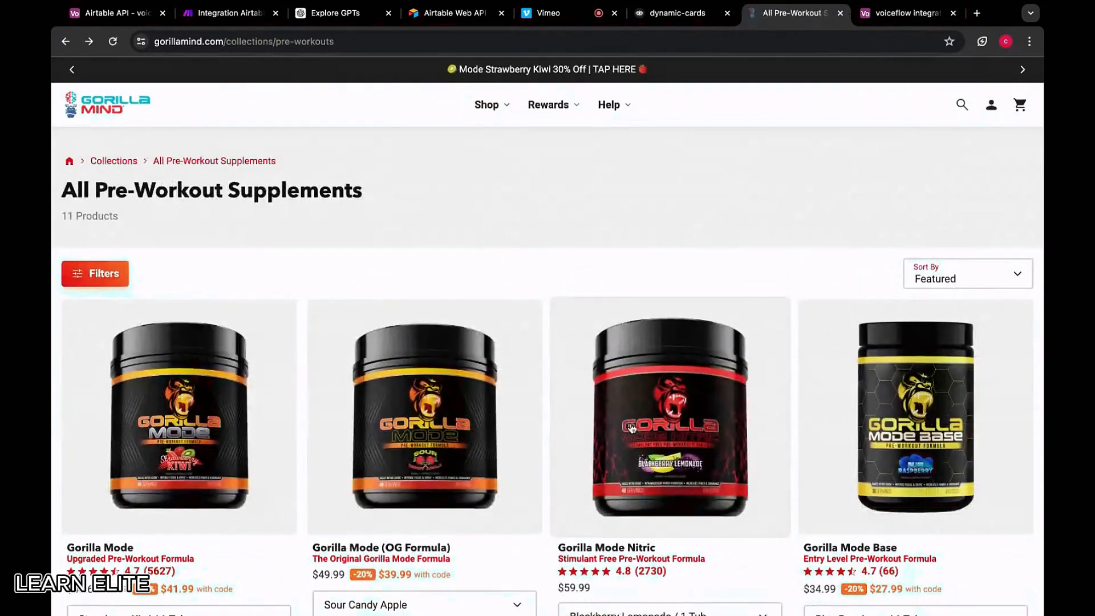
{"action": "scroll", "coordinate": [222, 396], "scroll_direction": "down", "scroll_amount": 8}
{"action": "left_click", "coordinate": [223, 397]}
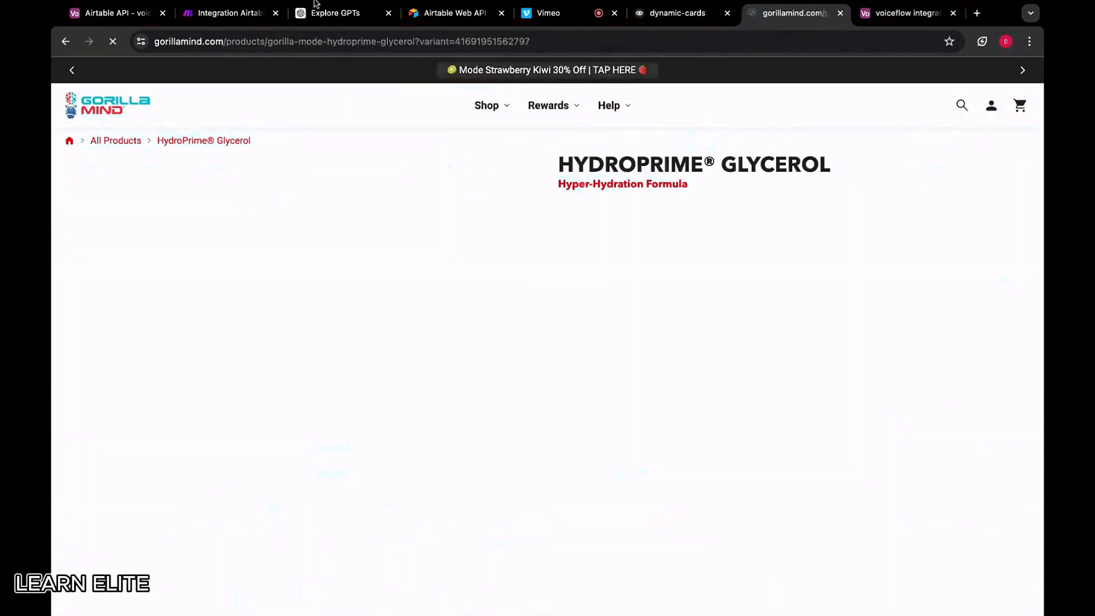
{"action": "left_click", "coordinate": [907, 12]}
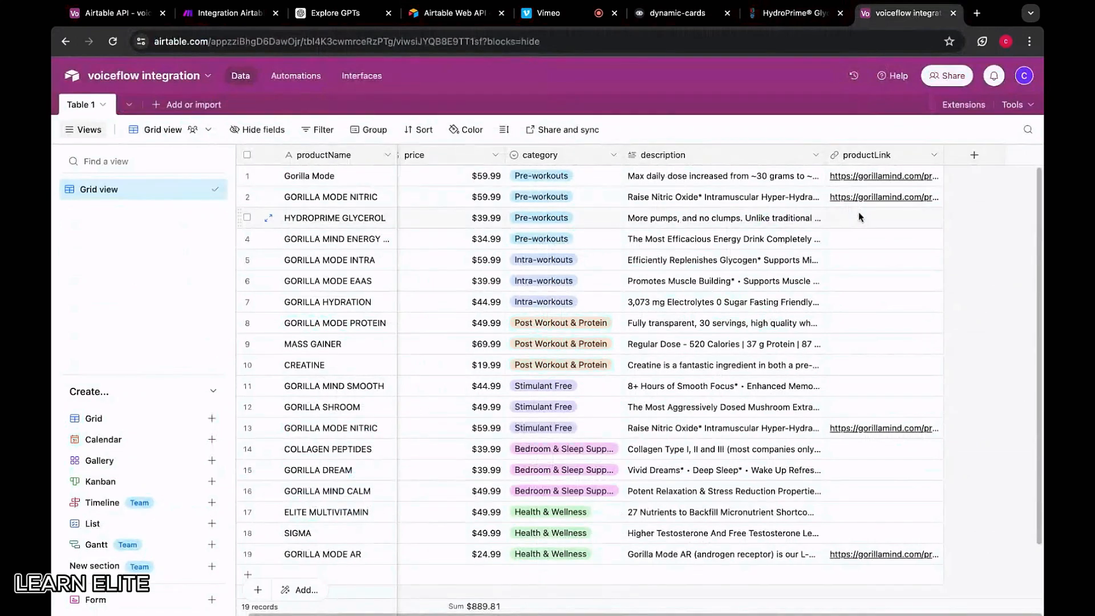
{"action": "double_click", "coordinate": [858, 211]}
{"action": "key", "text": "ctrl+v"}
{"action": "key", "text": "Return"}
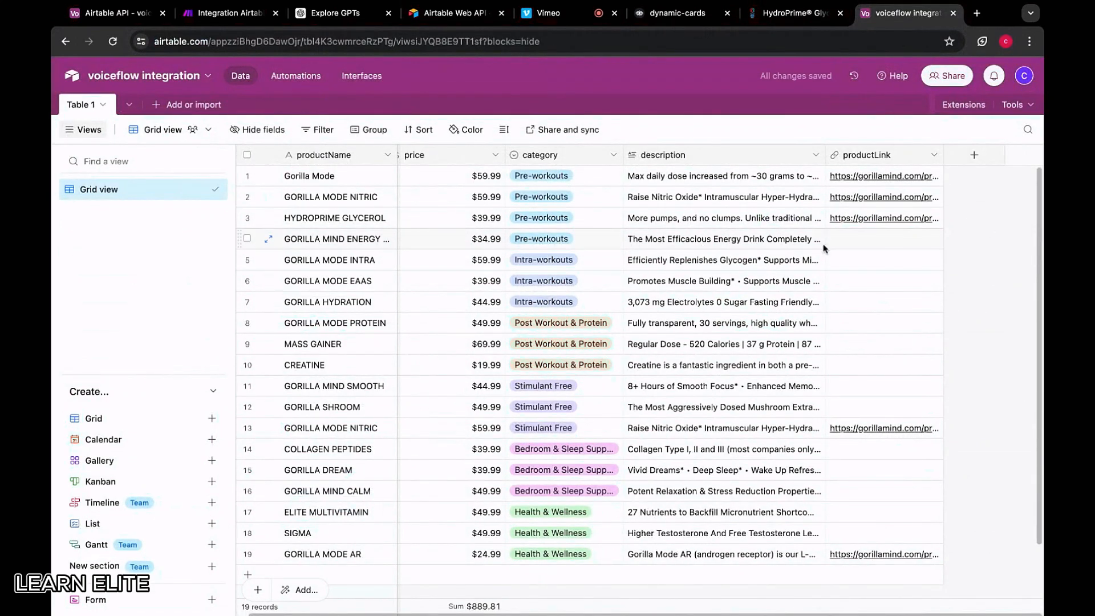
Add the energy drink product page URL to row 4's productLink
{"action": "left_click", "coordinate": [817, 17]}
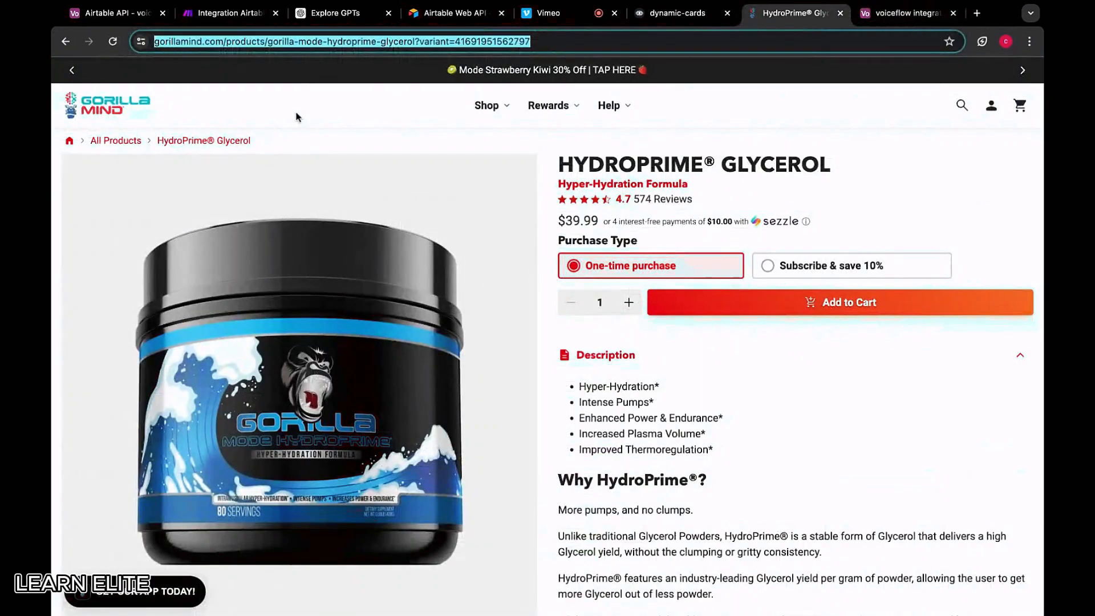
{"action": "left_click", "coordinate": [73, 70]}
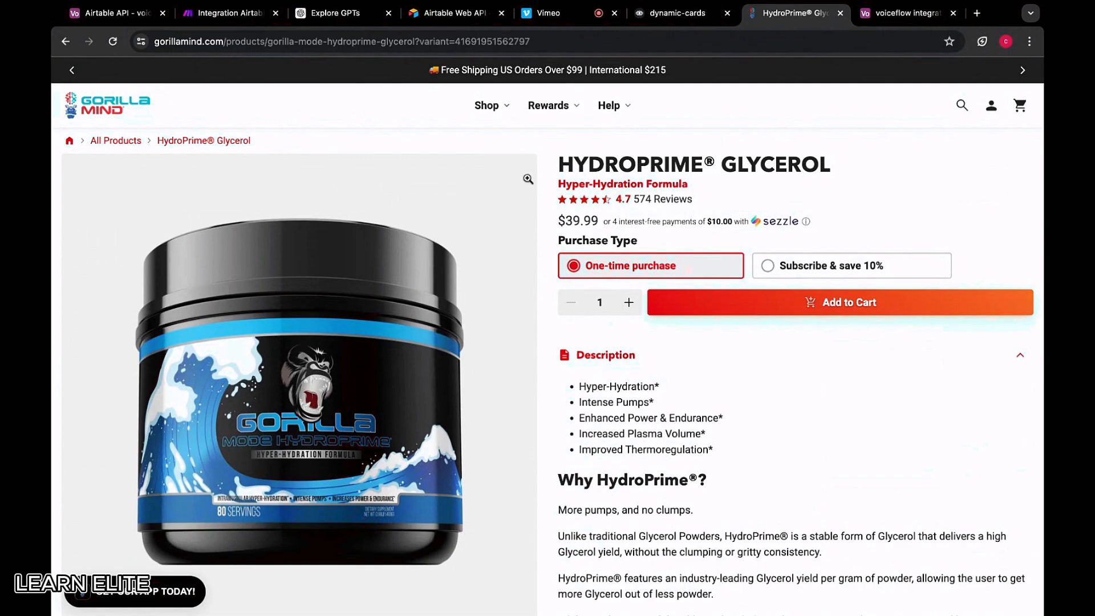
{"action": "left_click", "coordinate": [66, 41]}
{"action": "scroll", "coordinate": [640, 377], "scroll_direction": "down", "scroll_amount": 1}
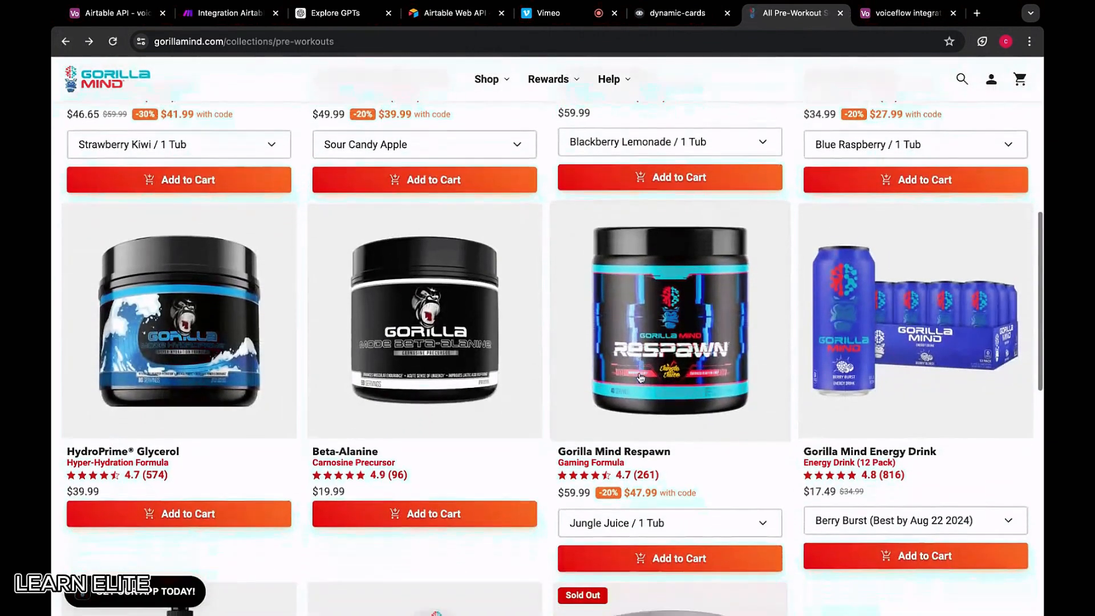
{"action": "left_click", "coordinate": [912, 320]}
{"action": "left_click", "coordinate": [465, 45]}
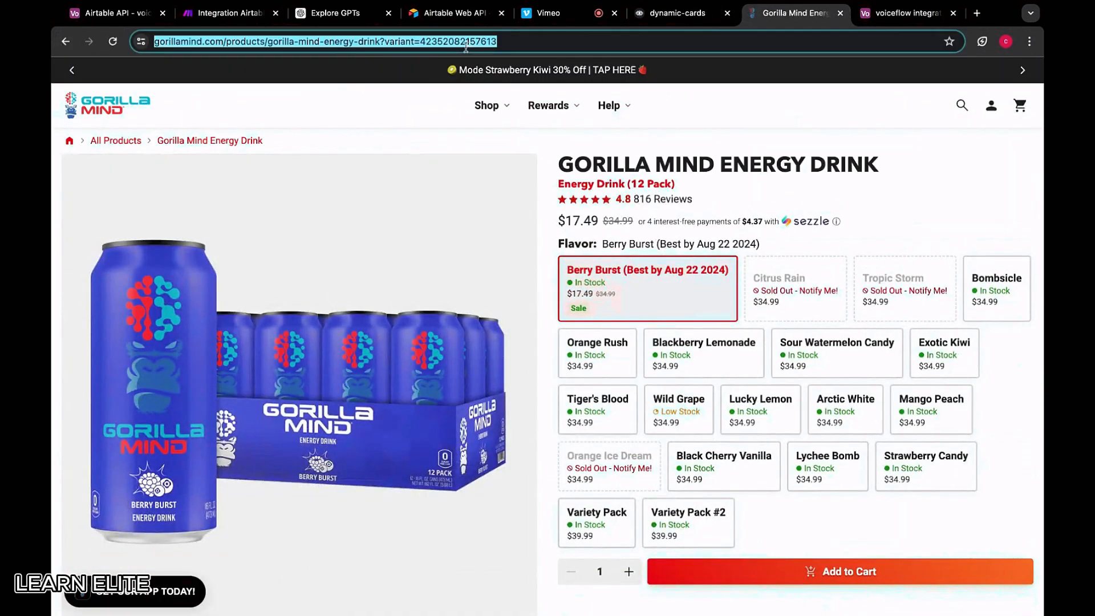
{"action": "left_click", "coordinate": [907, 12]}
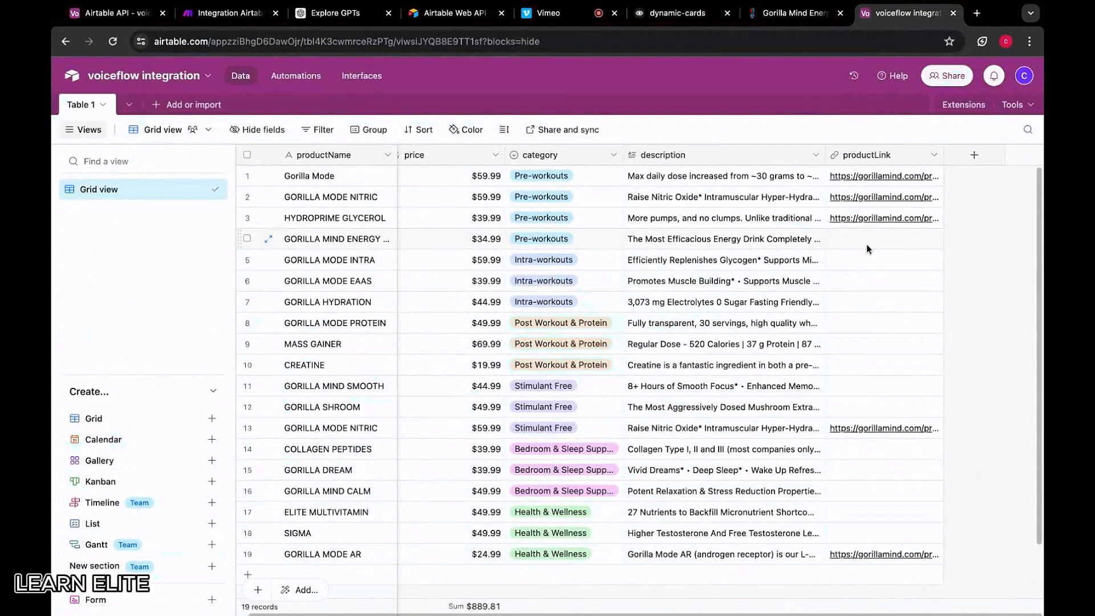
{"action": "left_click", "coordinate": [866, 244]}
{"action": "key", "text": "ctrl+v"}
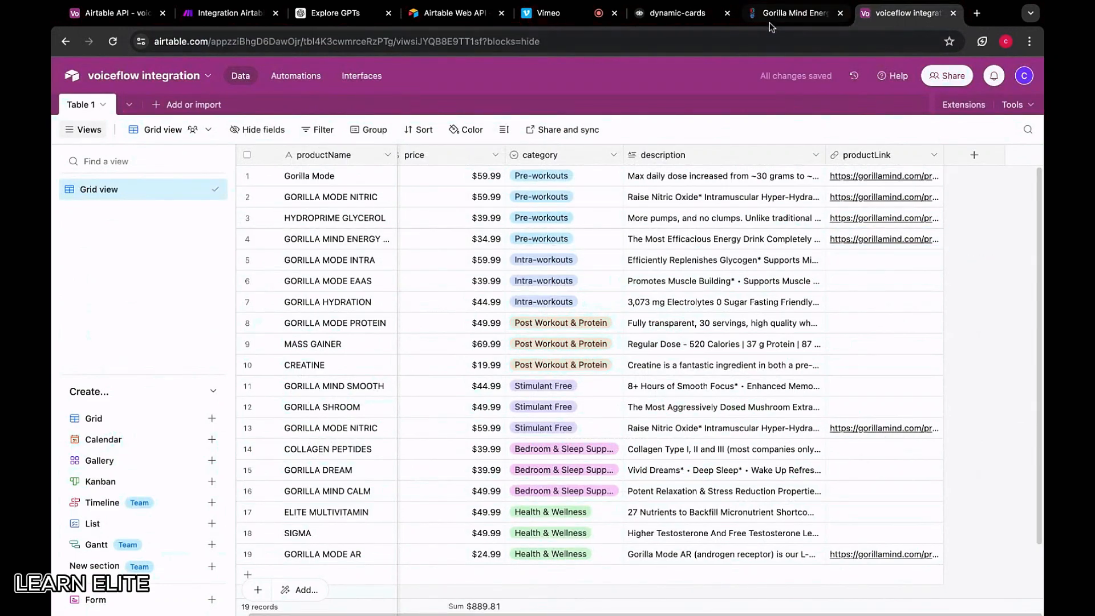
Fill row 5's productLink with the Gorilla Mode Intra product page URL
{"action": "left_click", "coordinate": [799, 13]}
{"action": "mouse_move", "coordinate": [472, 121]}
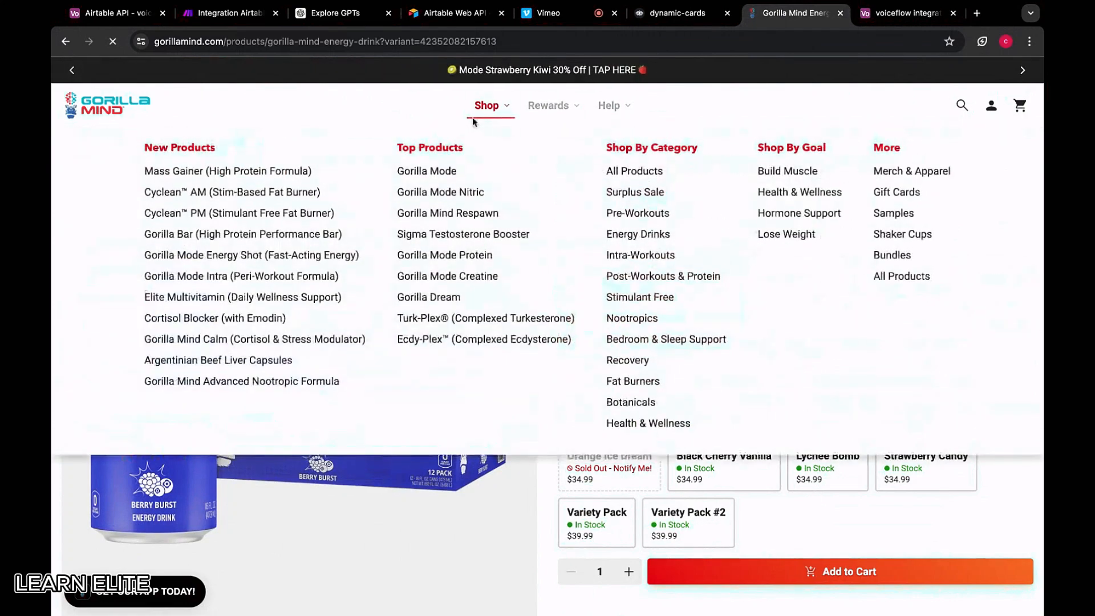
{"action": "left_click", "coordinate": [659, 254]}
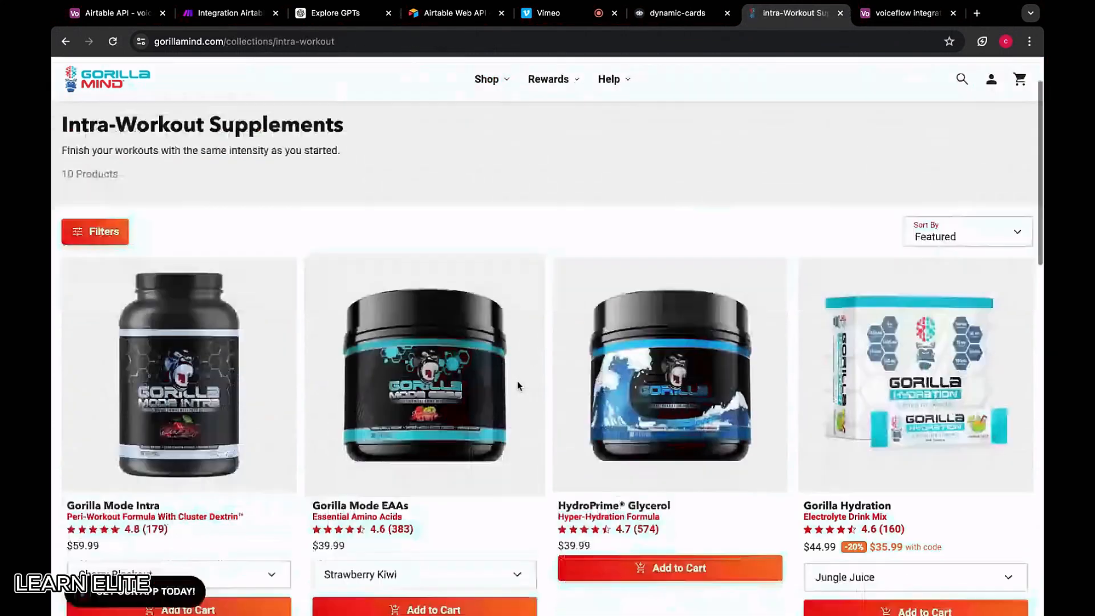
{"action": "scroll", "coordinate": [518, 381], "scroll_direction": "down", "scroll_amount": 8}
{"action": "scroll", "coordinate": [650, 311], "scroll_direction": "up", "scroll_amount": 1}
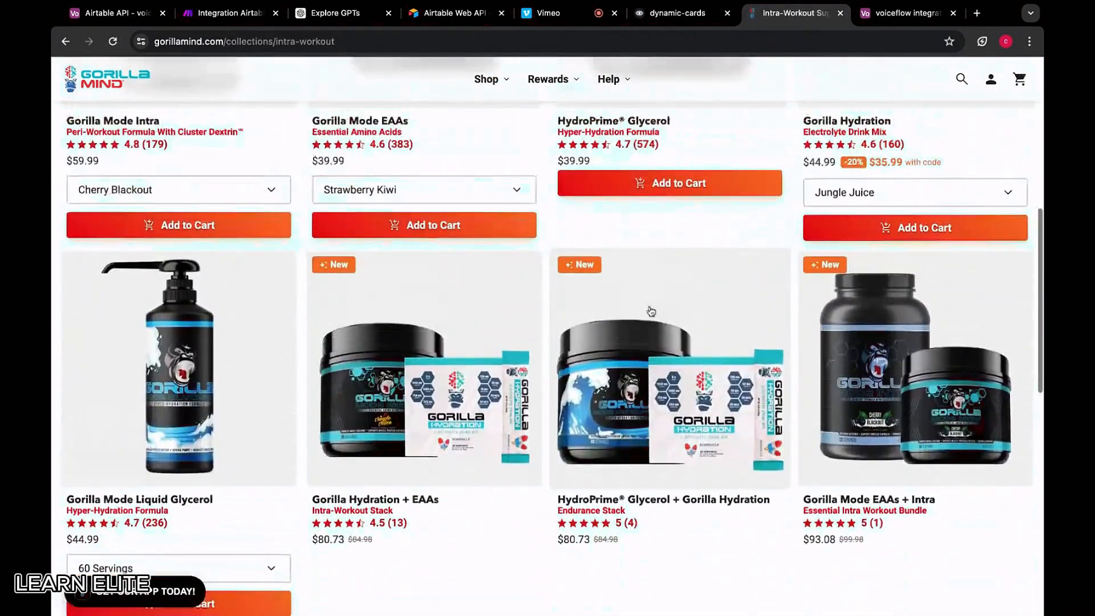
{"action": "scroll", "coordinate": [650, 310], "scroll_direction": "up", "scroll_amount": 7}
{"action": "left_click", "coordinate": [228, 365]}
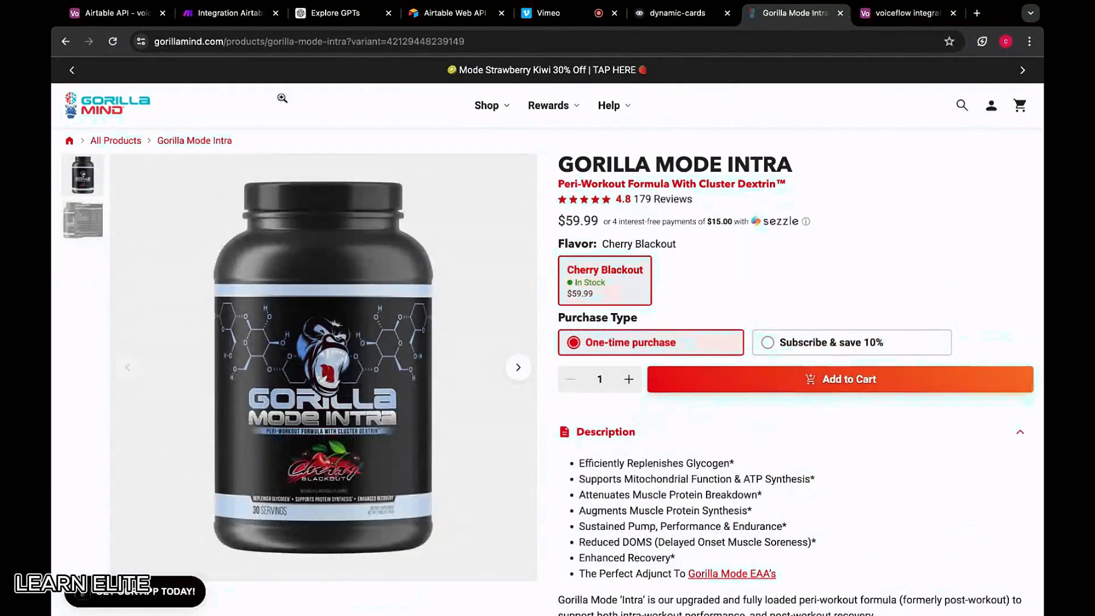
{"action": "left_click", "coordinate": [235, 41]}
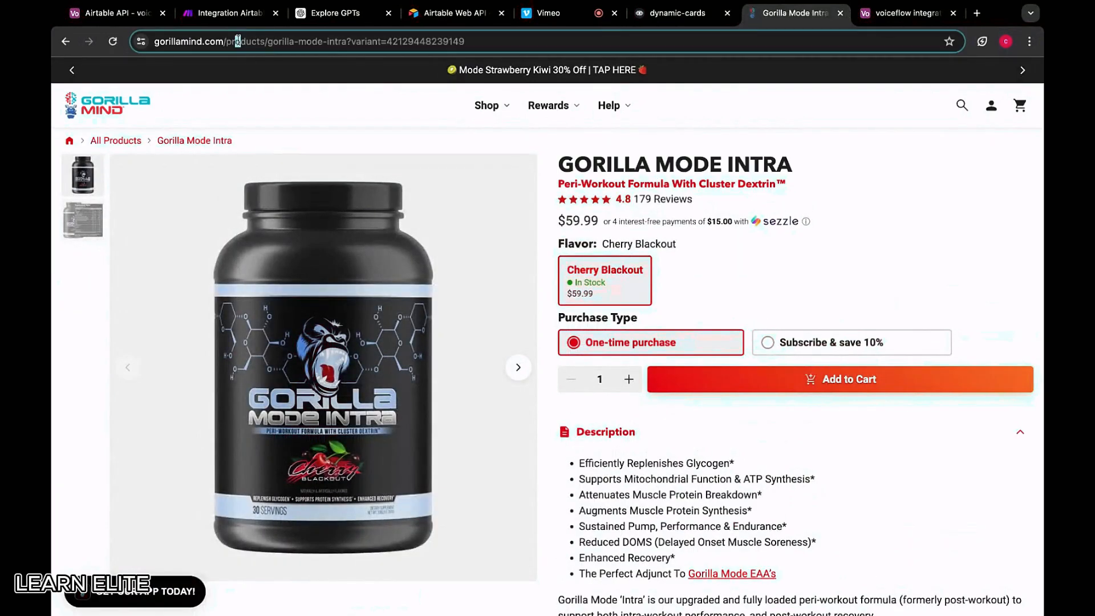
{"action": "triple_click", "coordinate": [428, 41]}
{"action": "key", "text": "ctrl+c"}
{"action": "left_click", "coordinate": [907, 13]}
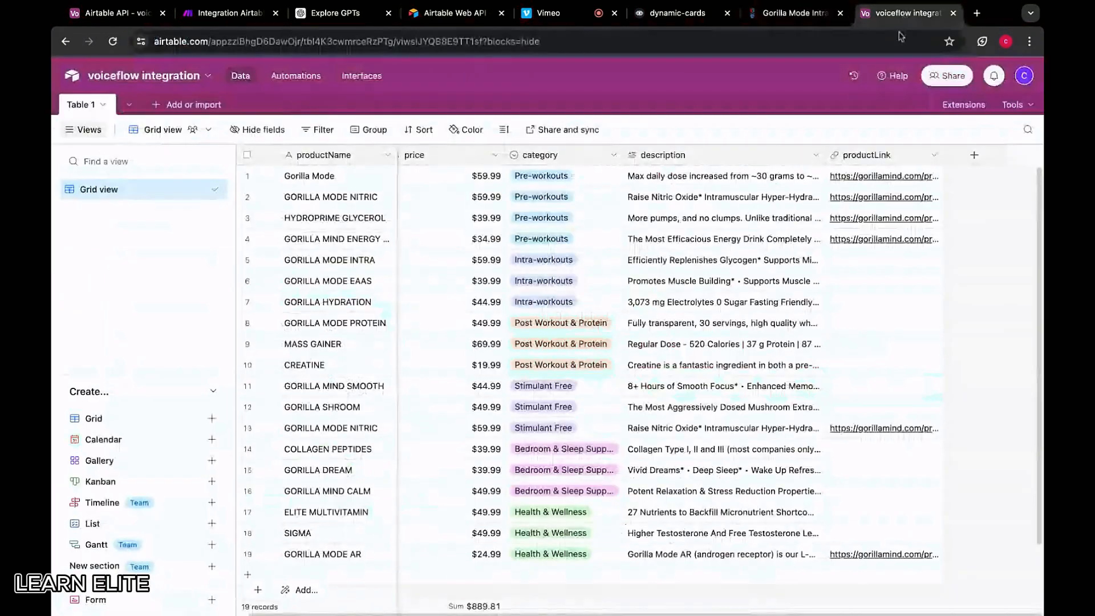
{"action": "double_click", "coordinate": [857, 260]}
{"action": "key", "text": "ctrl+v"}
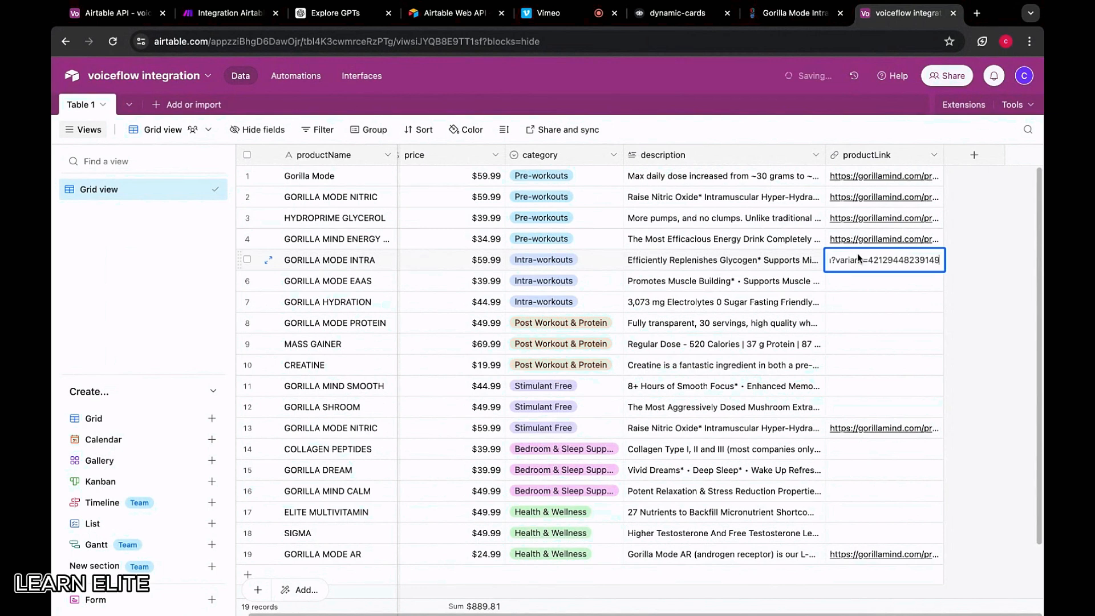
{"action": "left_click", "coordinate": [975, 260]}
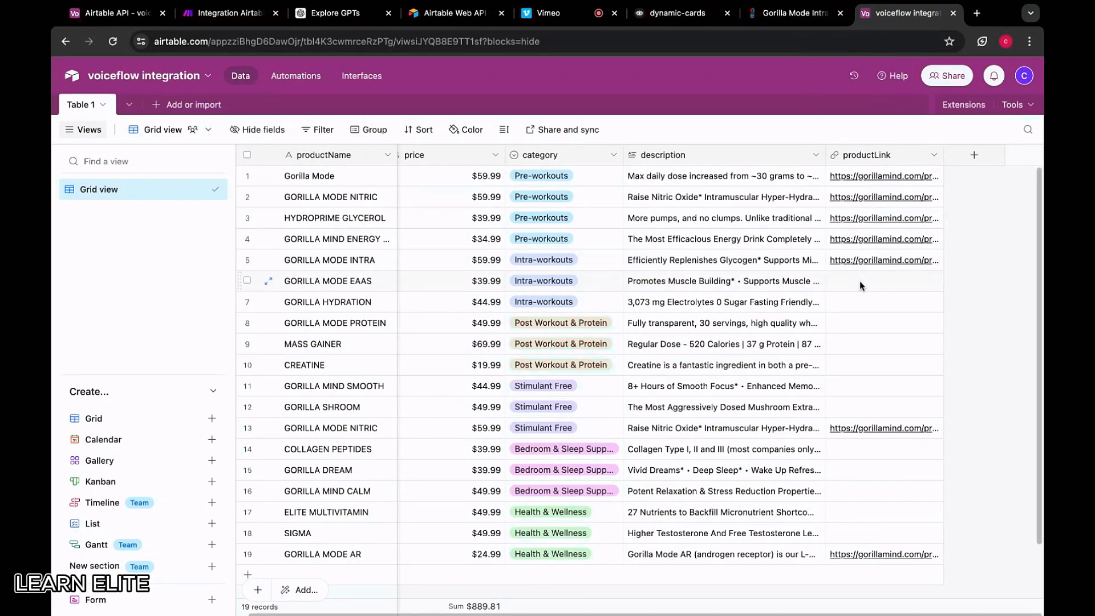
Paste the Gorilla Mode EAAs product page URL into row 6's productLink
{"action": "left_click", "coordinate": [797, 14]}
{"action": "left_click", "coordinate": [891, 13]}
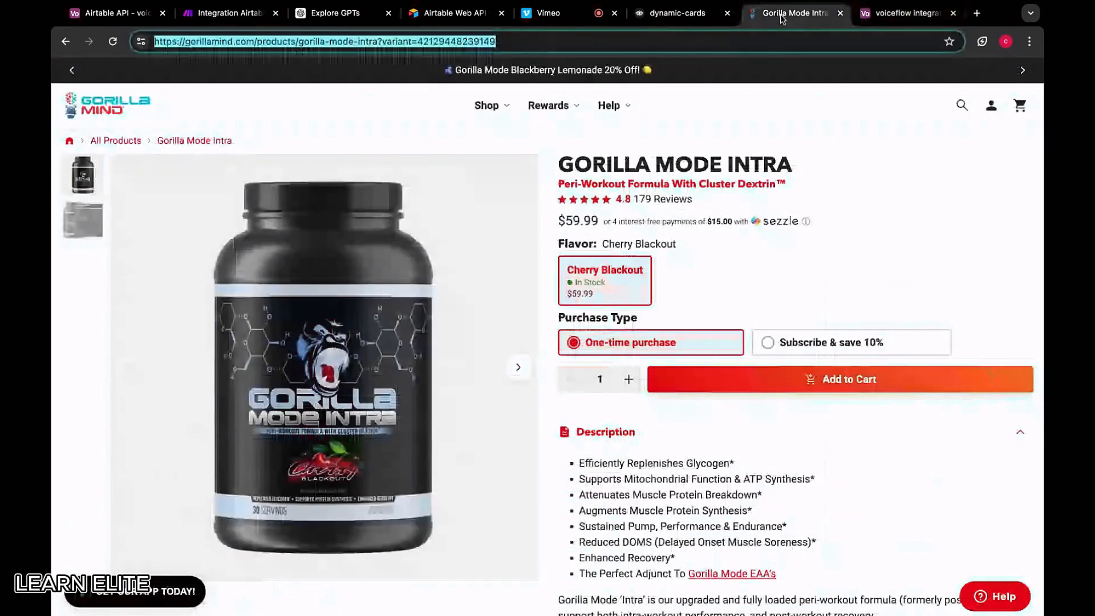
{"action": "left_click", "coordinate": [791, 20]}
{"action": "left_click", "coordinate": [883, 24]}
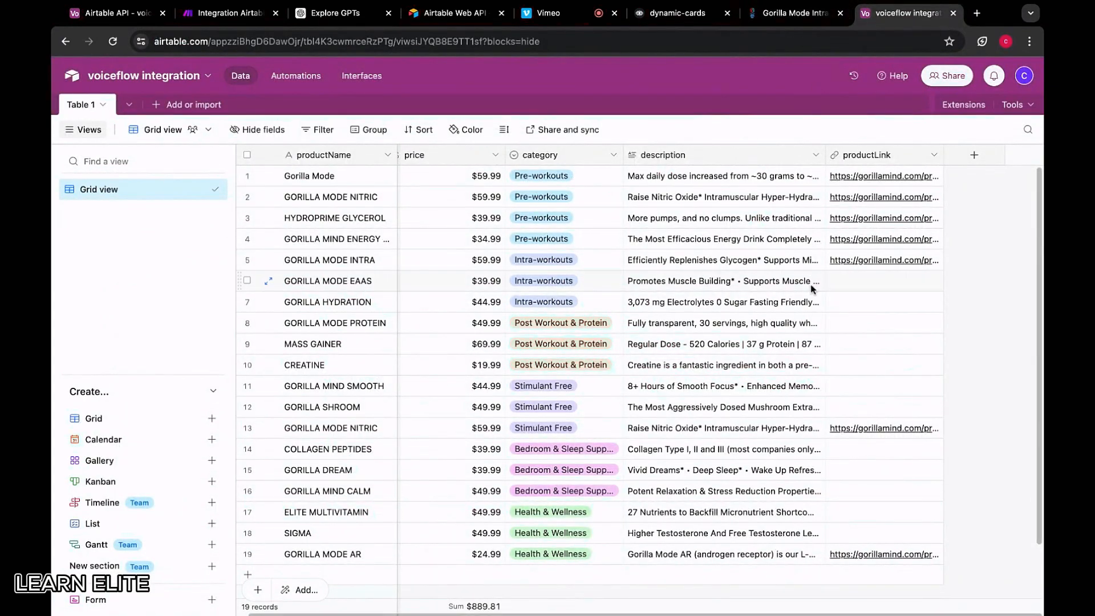
{"action": "left_click", "coordinate": [795, 13]}
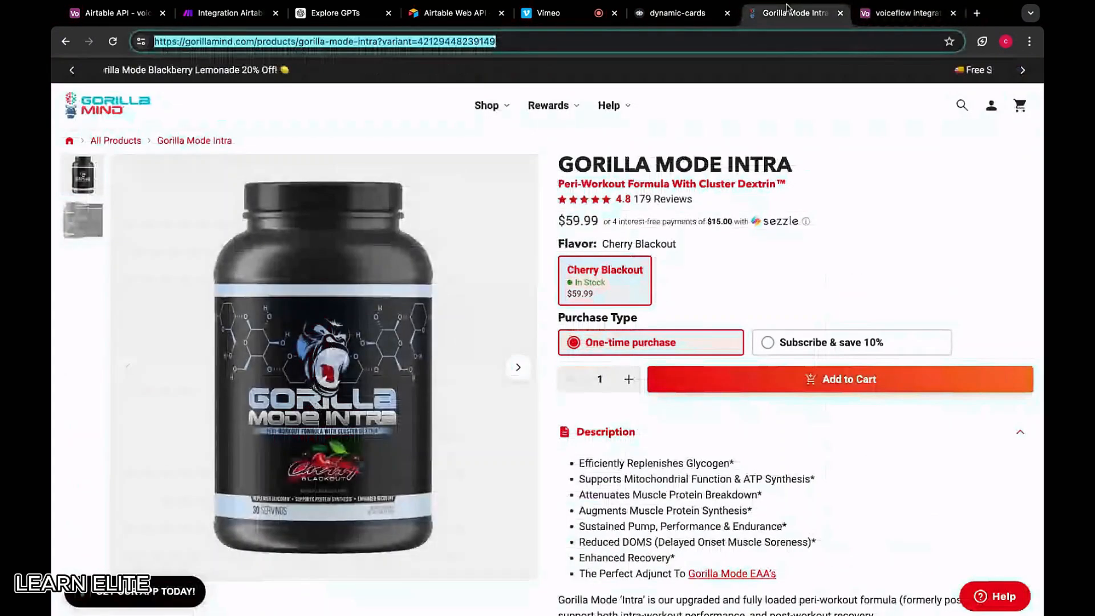
{"action": "left_click", "coordinate": [66, 42]}
{"action": "scroll", "coordinate": [580, 473], "scroll_direction": "down", "scroll_amount": 2}
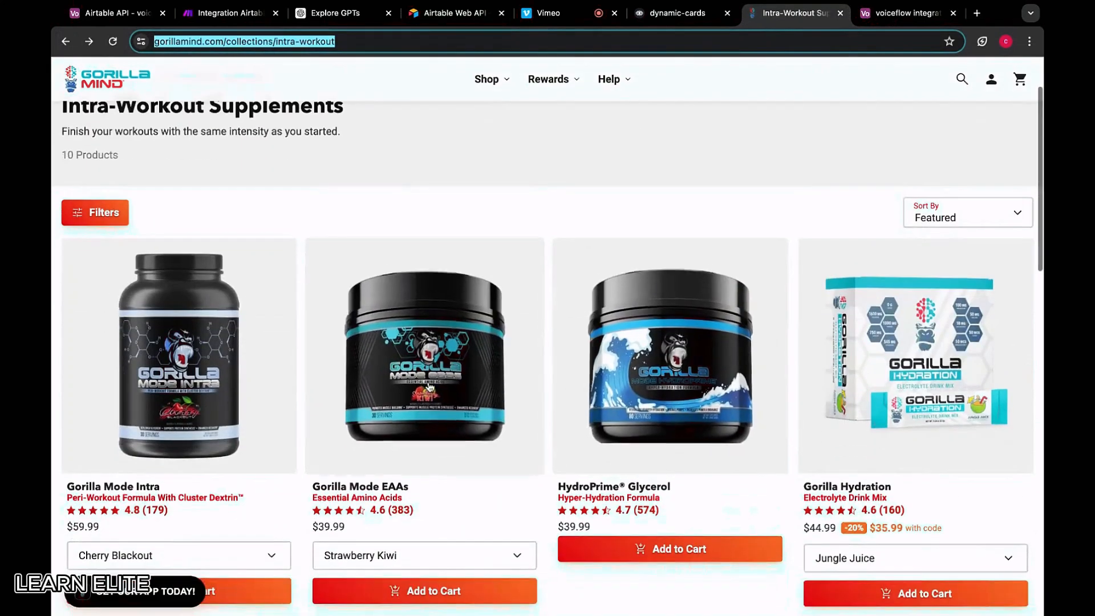
{"action": "left_click", "coordinate": [425, 355]}
{"action": "left_click", "coordinate": [271, 42]}
{"action": "key", "text": "ctrl+c"}
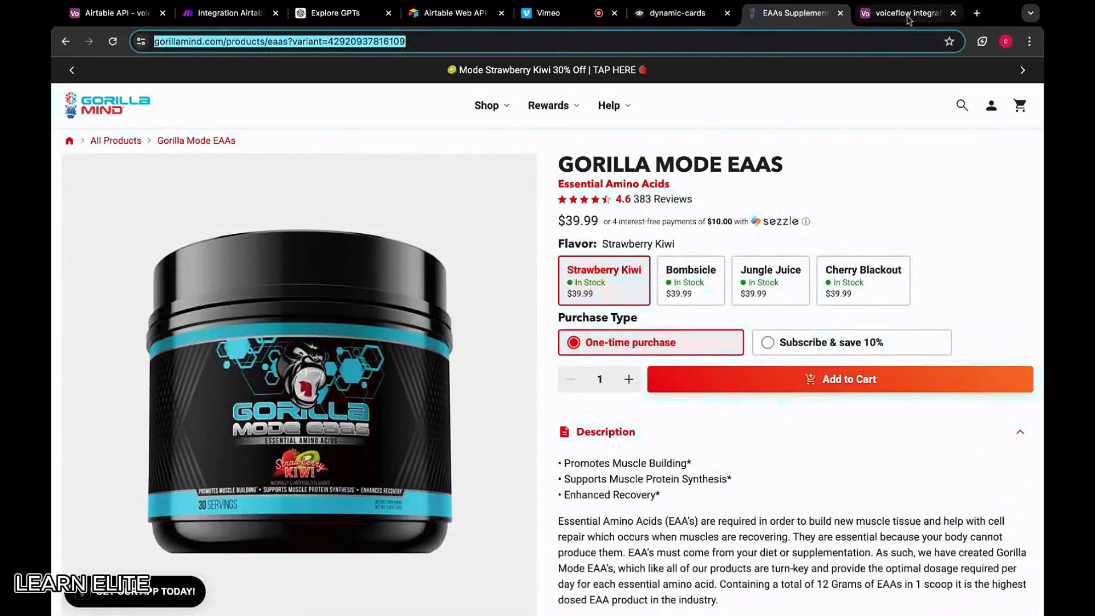
{"action": "left_click", "coordinate": [907, 12]}
{"action": "left_click", "coordinate": [857, 278]}
{"action": "key", "text": "ctrl+v"}
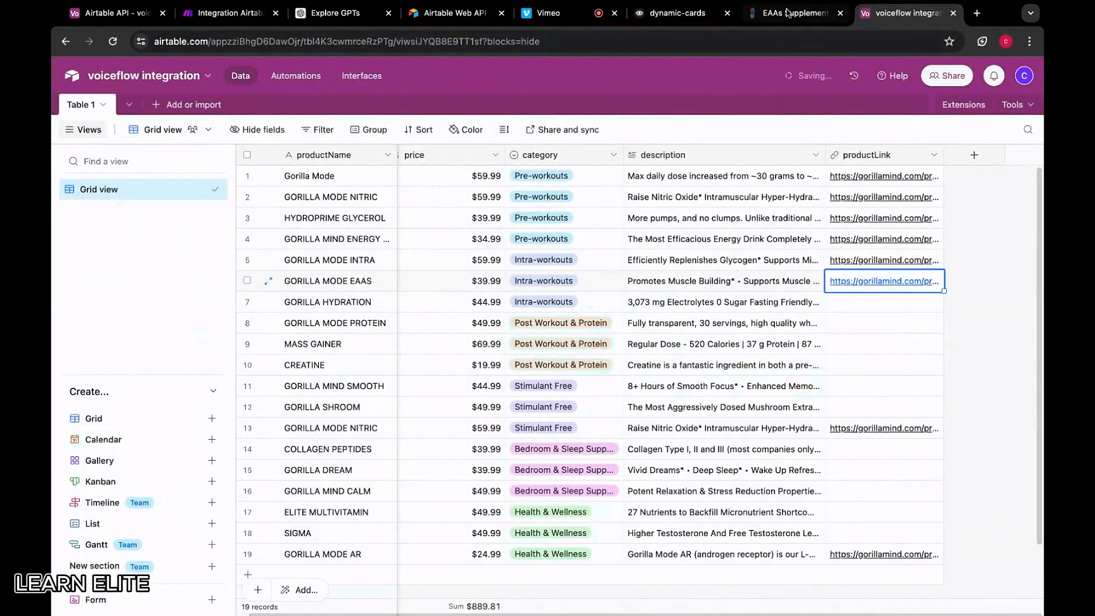
Put the Gorilla Hydration product page URL into row 7's productLink
{"action": "key", "text": "ctrl+shift+Tab"}
{"action": "left_click", "coordinate": [66, 41]}
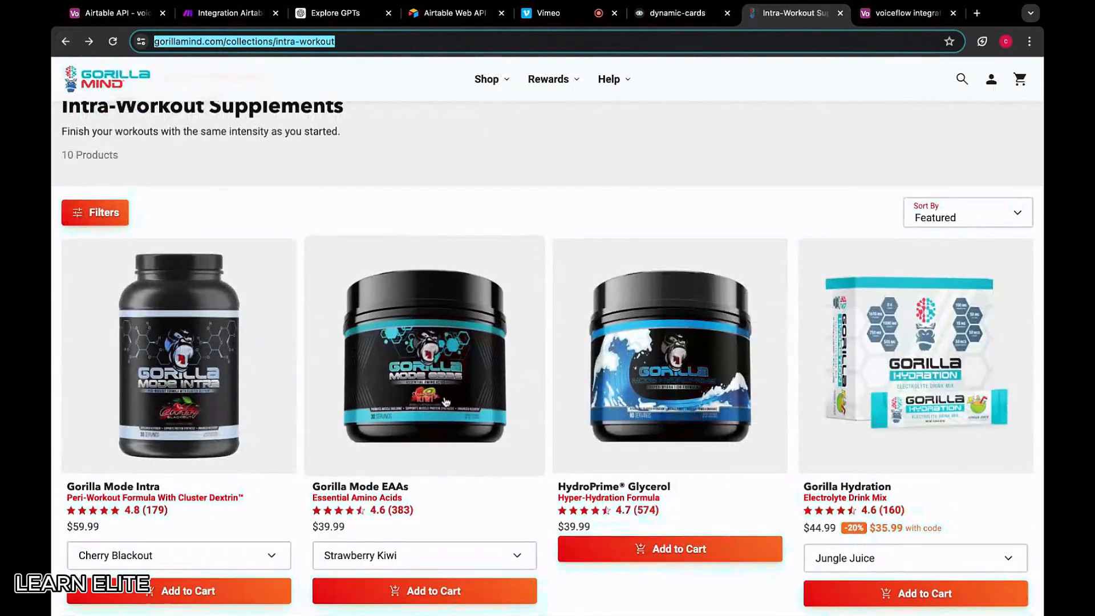
{"action": "scroll", "coordinate": [550, 374], "scroll_direction": "down", "scroll_amount": 3}
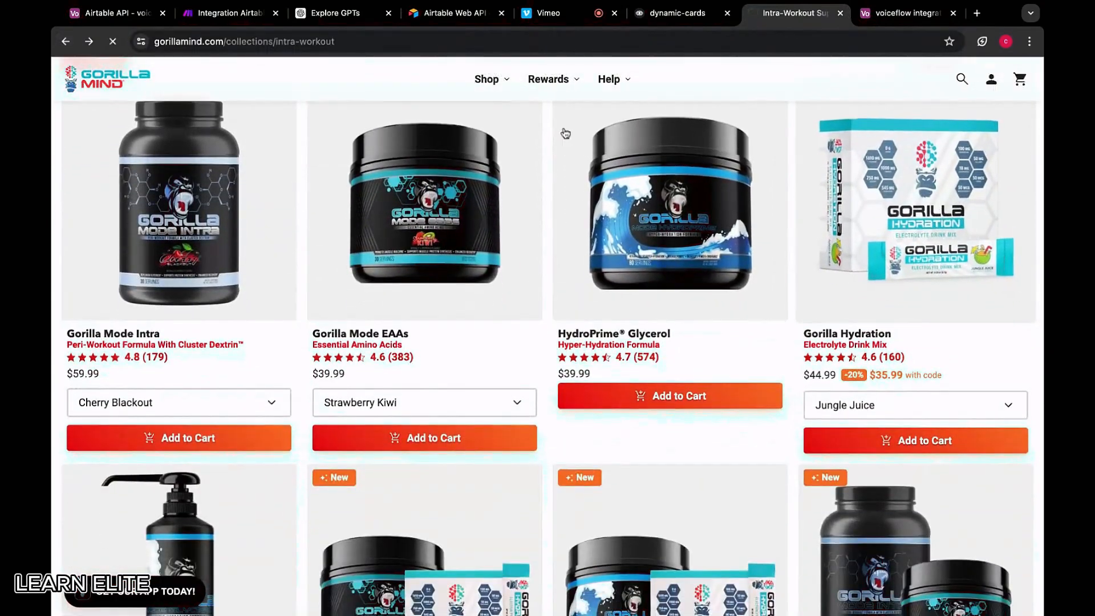
{"action": "left_click", "coordinate": [915, 216]}
{"action": "left_click", "coordinate": [937, 36]}
{"action": "left_click", "coordinate": [913, 14]}
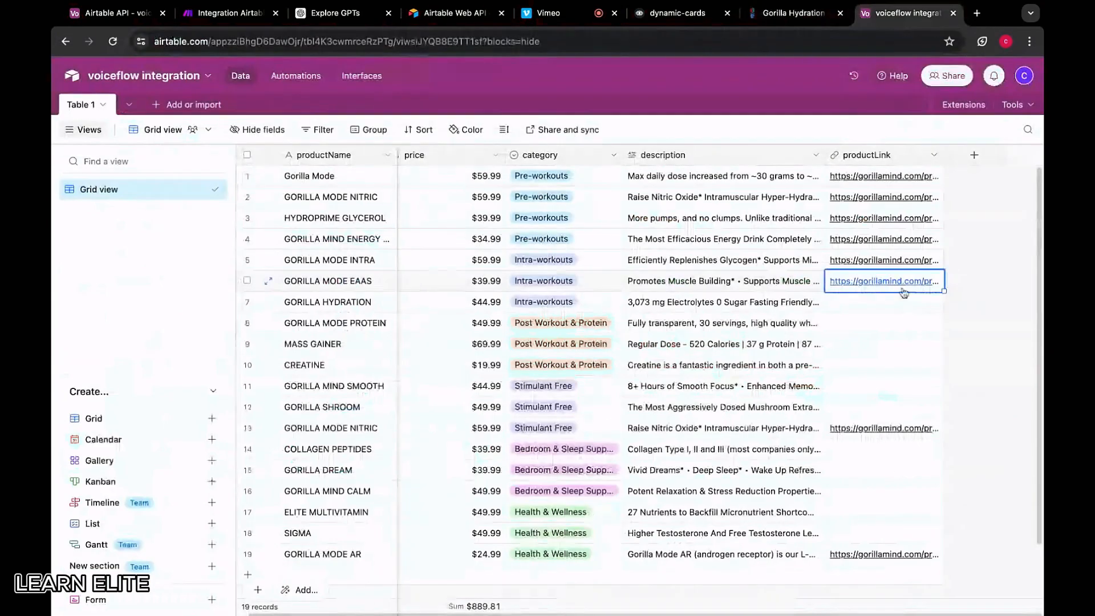
{"action": "left_click", "coordinate": [880, 310]}
{"action": "key", "text": "super+v"}
{"action": "left_click", "coordinate": [968, 321]}
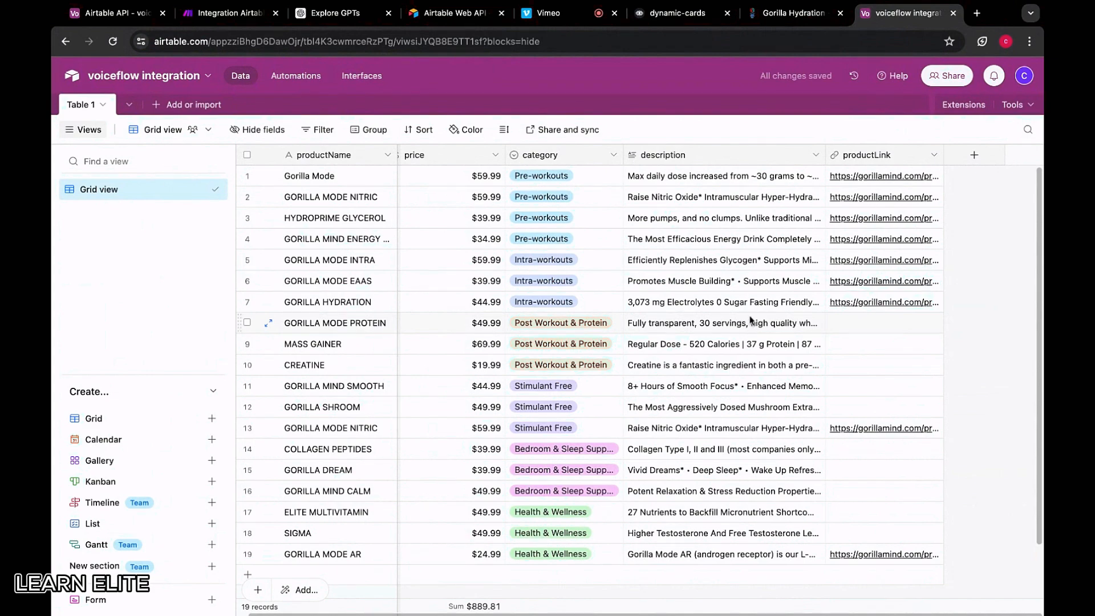
{"action": "left_click", "coordinate": [794, 12]}
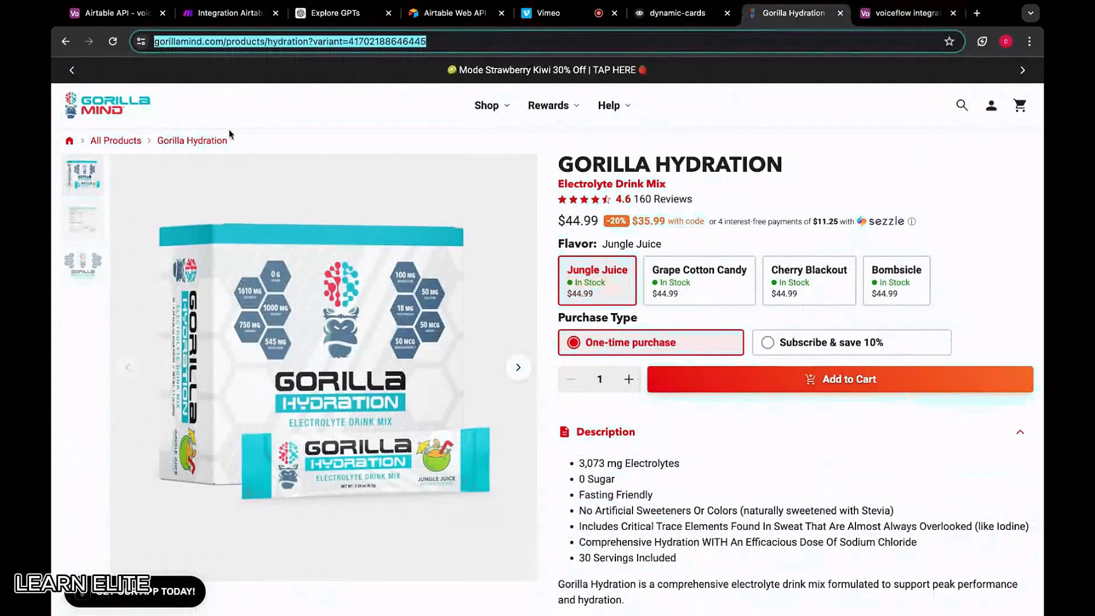
{"action": "left_click", "coordinate": [73, 73]}
Paste the Gorilla Mode Protein product page URL into row 8's productLink
{"action": "mouse_move", "coordinate": [492, 107]}
{"action": "left_click", "coordinate": [654, 279]}
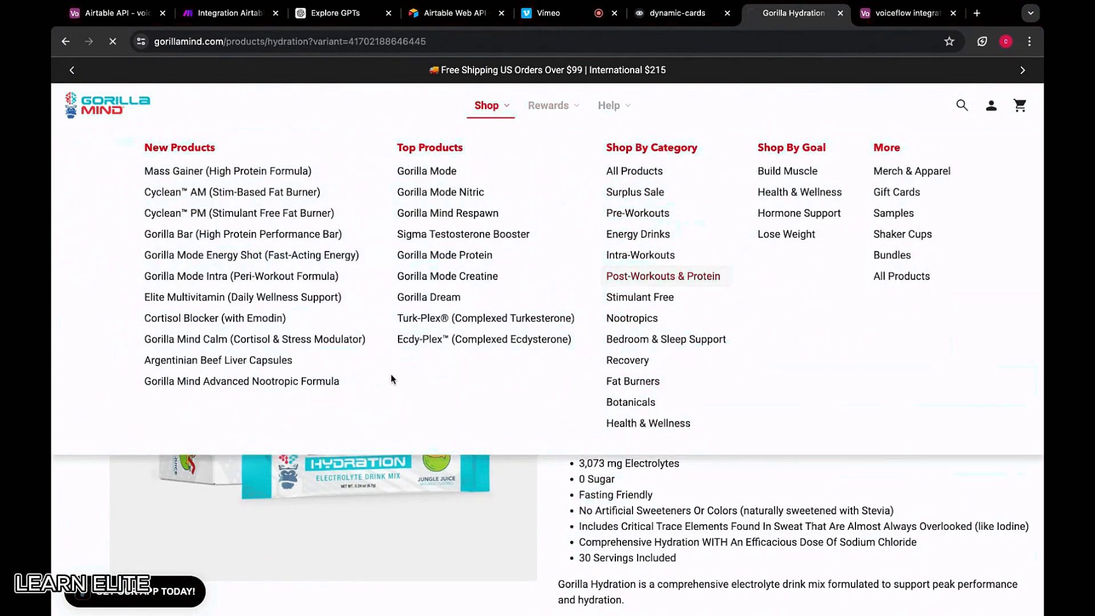
{"action": "left_click", "coordinate": [227, 415]}
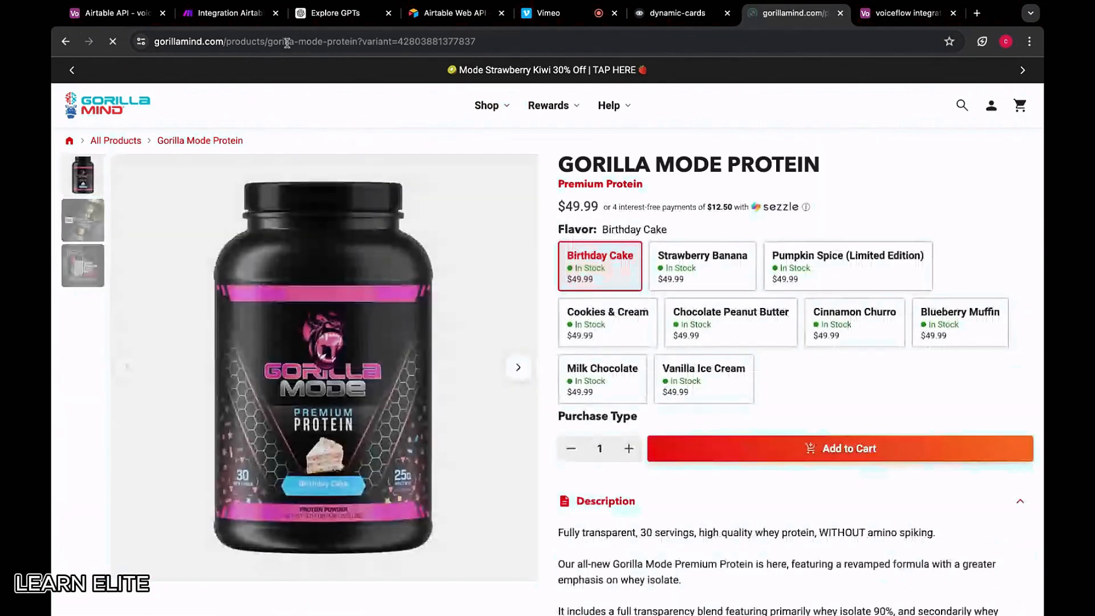
{"action": "left_click", "coordinate": [286, 43]}
{"action": "key", "text": "ctrl+c"}
{"action": "left_click", "coordinate": [906, 13]}
{"action": "left_click", "coordinate": [839, 322]}
{"action": "key", "text": "ctrl+v"}
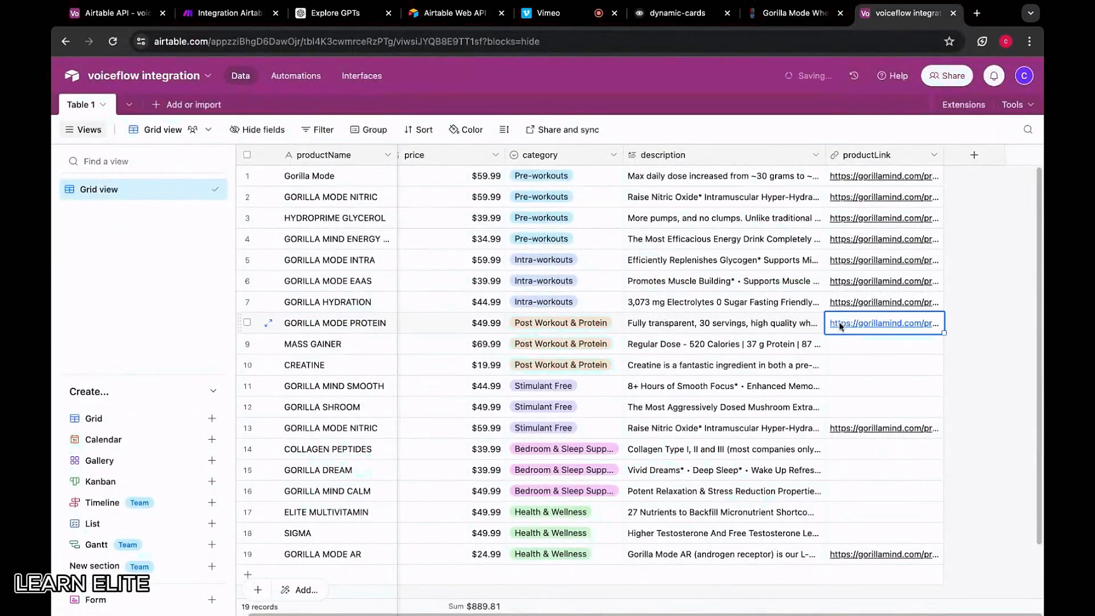
Copy the Mass Gainer product page URL for row 9's productLink
{"action": "left_click", "coordinate": [790, 17]}
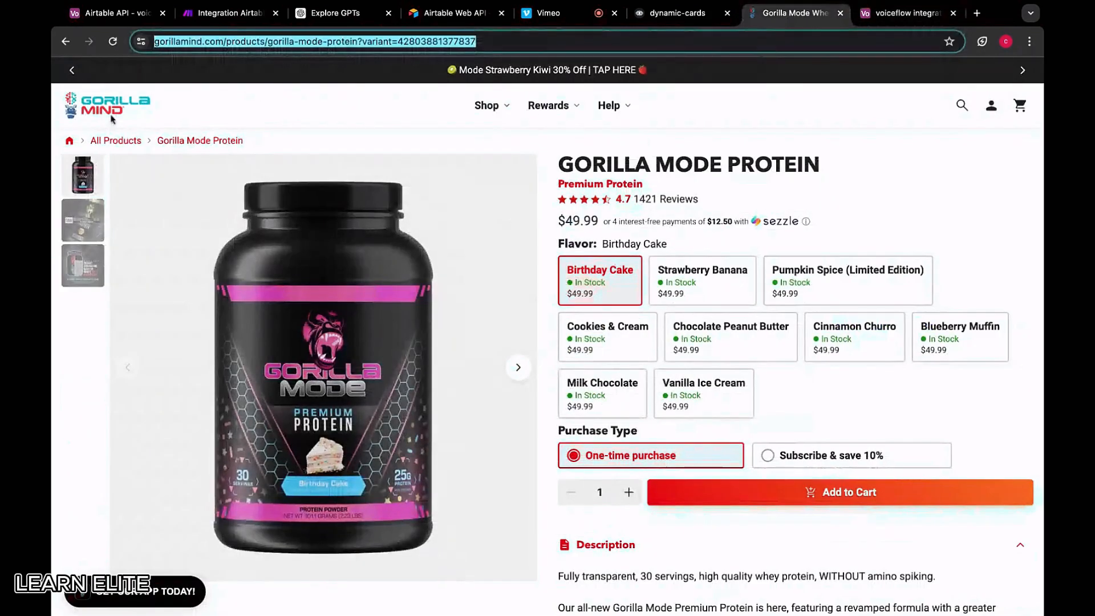
{"action": "left_click", "coordinate": [65, 43]}
{"action": "left_click", "coordinate": [641, 408]}
{"action": "left_click", "coordinate": [362, 44]}
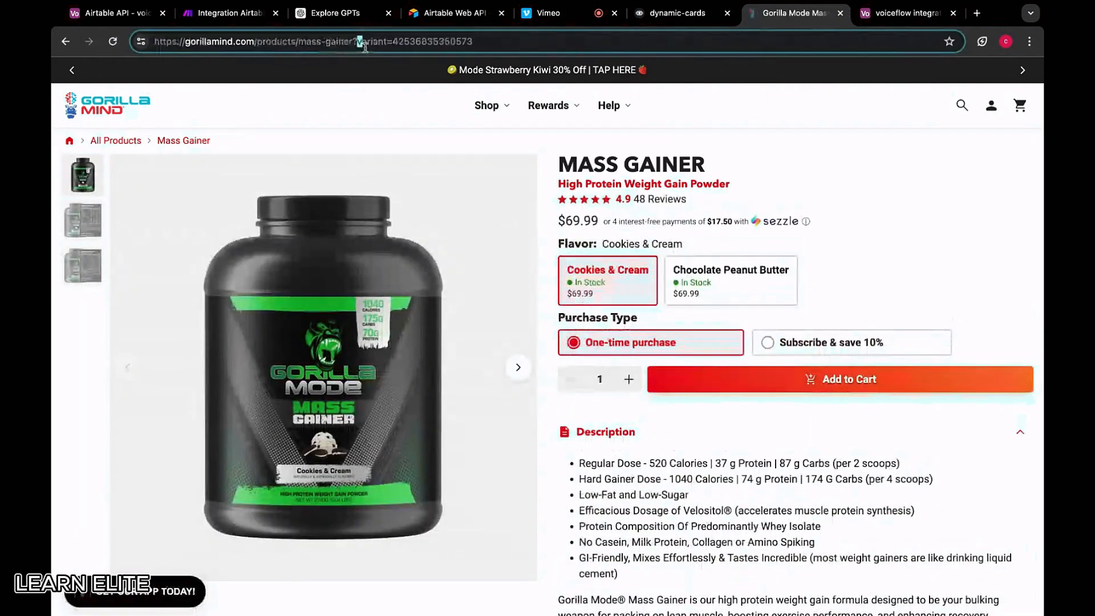
{"action": "key", "text": "ctrl+a"}
{"action": "left_click", "coordinate": [907, 13]}
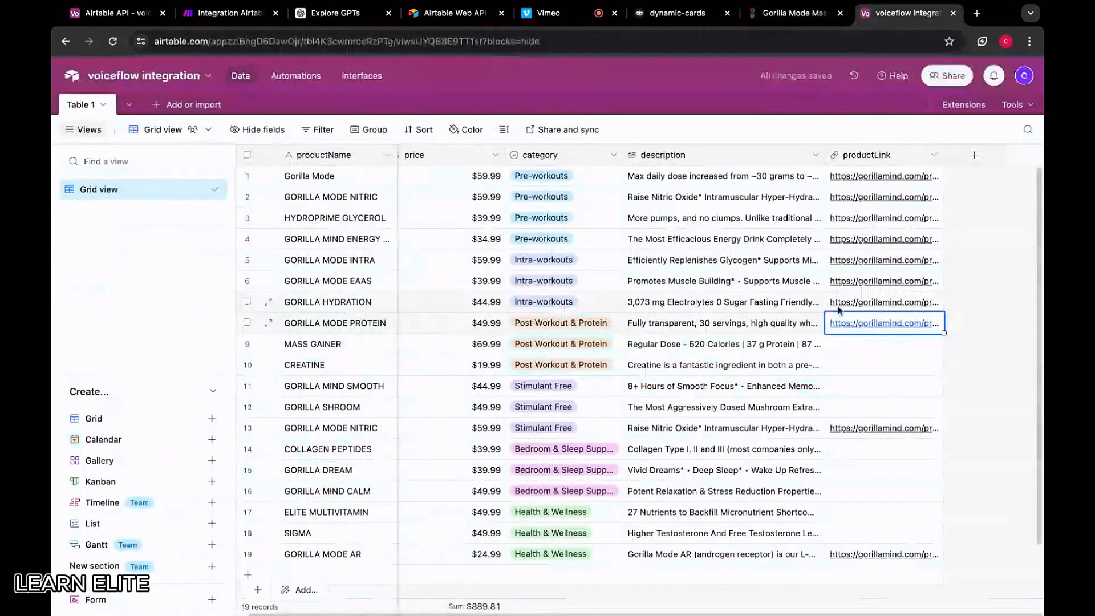
{"action": "left_click", "coordinate": [906, 352]}
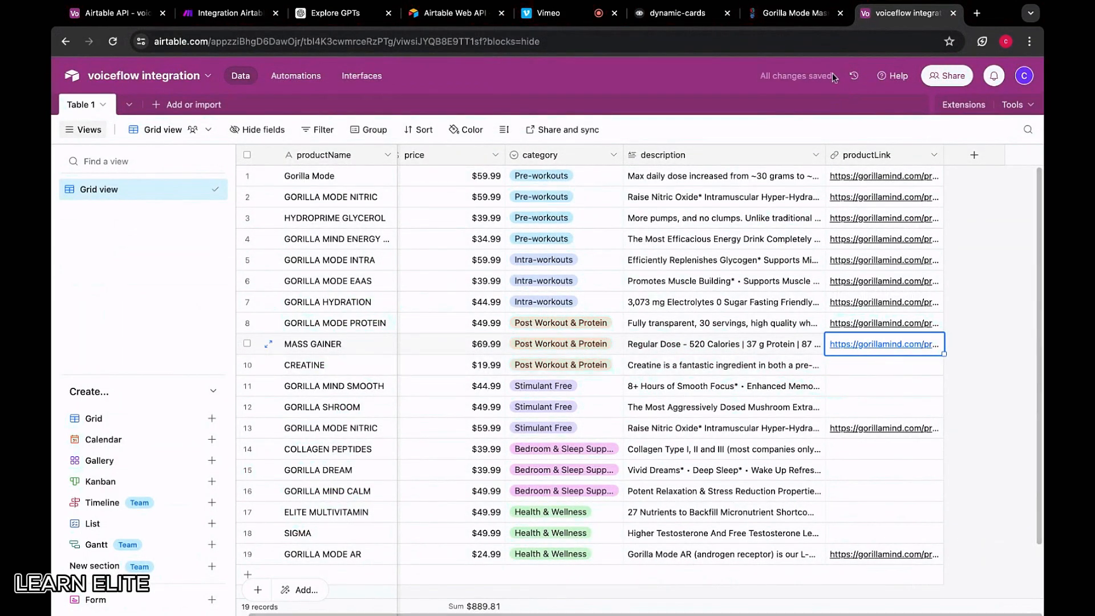
Paste the Creatine product page URL into row 10's productLink
{"action": "left_click", "coordinate": [796, 12]}
{"action": "left_click", "coordinate": [66, 42]}
{"action": "scroll", "coordinate": [628, 435], "scroll_direction": "down", "scroll_amount": 2}
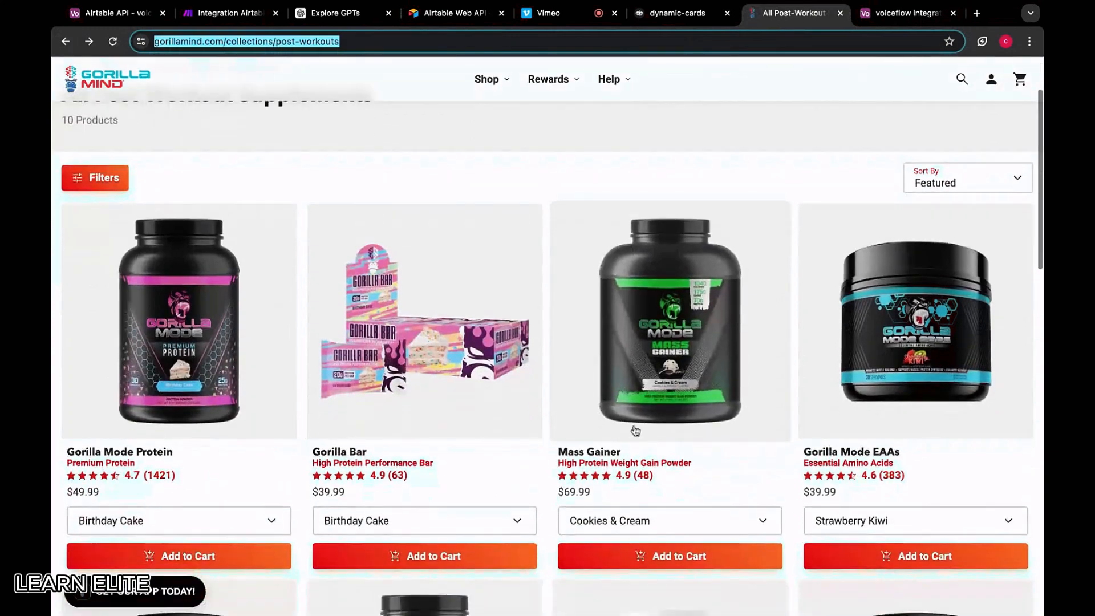
{"action": "scroll", "coordinate": [435, 431], "scroll_direction": "down", "scroll_amount": 5}
{"action": "left_click", "coordinate": [179, 405]}
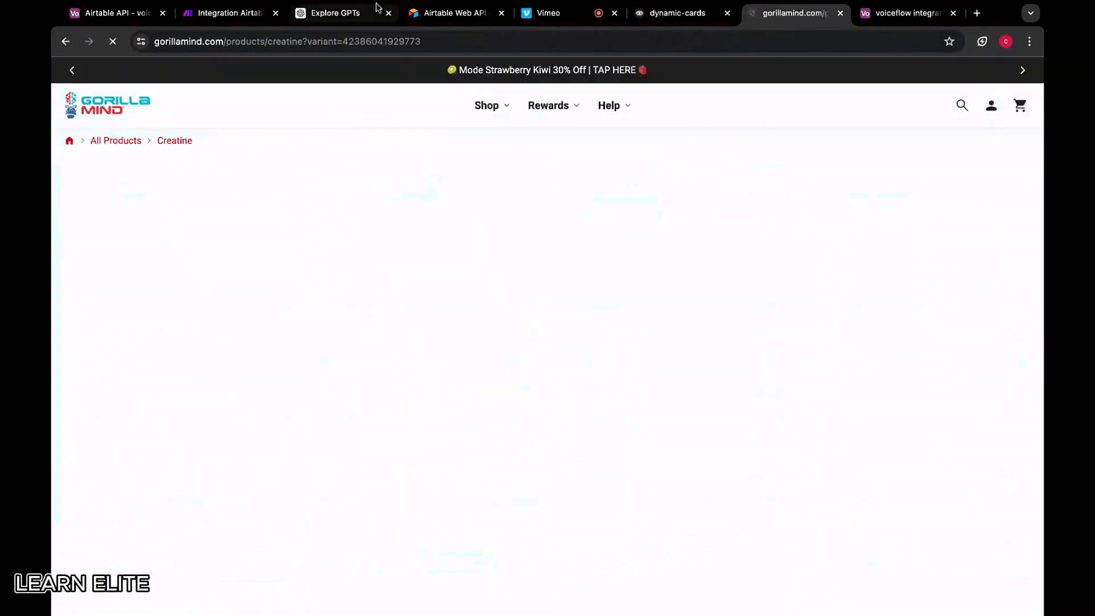
{"action": "left_click", "coordinate": [900, 22]}
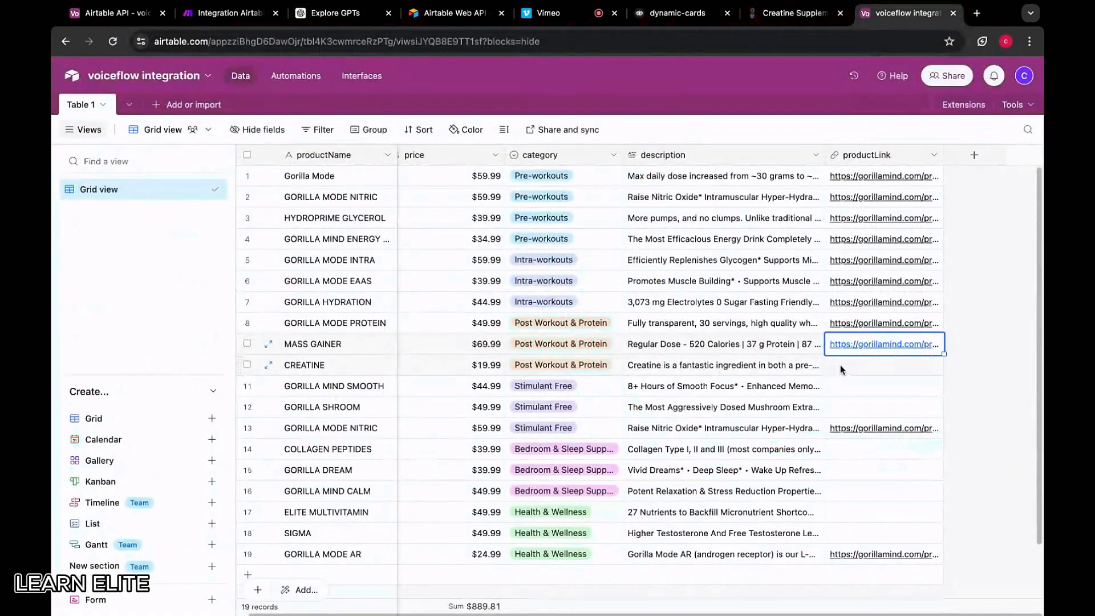
{"action": "key", "text": "Down"}
{"action": "key", "text": "ctrl+v"}
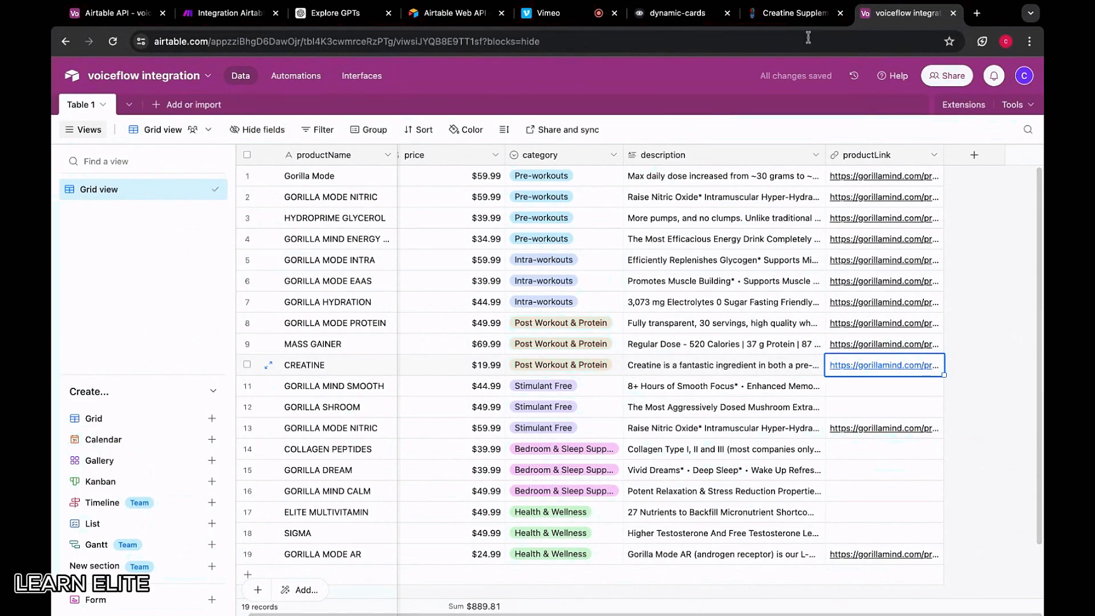
Fill GORILLA MIND SMOOTH's productLink with its Stimulant Free product page URL
{"action": "left_click", "coordinate": [787, 14]}
{"action": "left_click", "coordinate": [65, 44]}
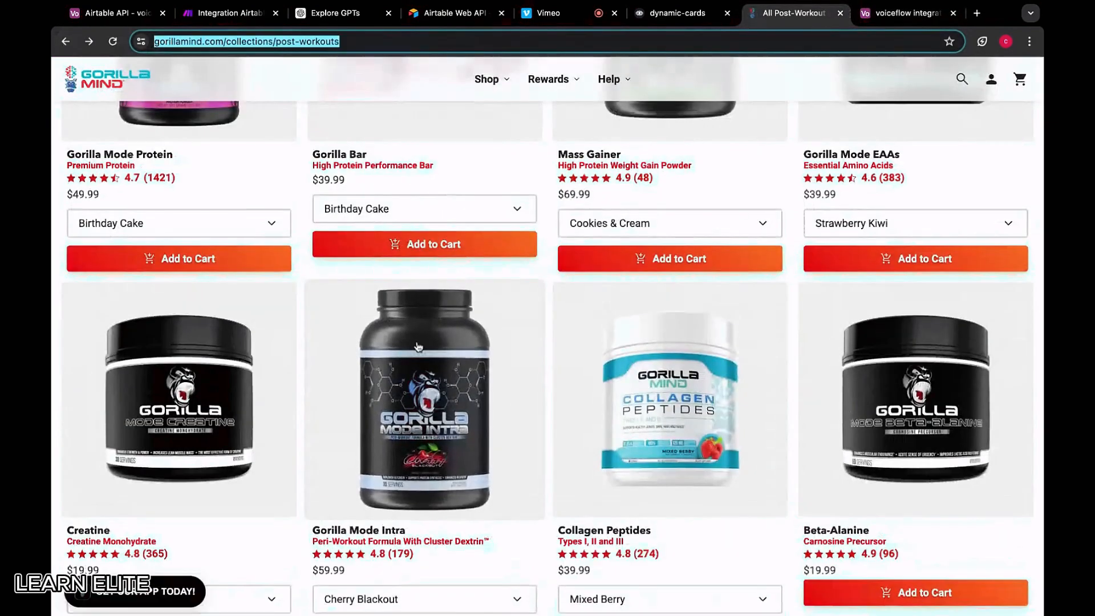
{"action": "scroll", "coordinate": [418, 347], "scroll_direction": "down", "scroll_amount": 4}
{"action": "scroll", "coordinate": [570, 264], "scroll_direction": "up", "scroll_amount": 9}
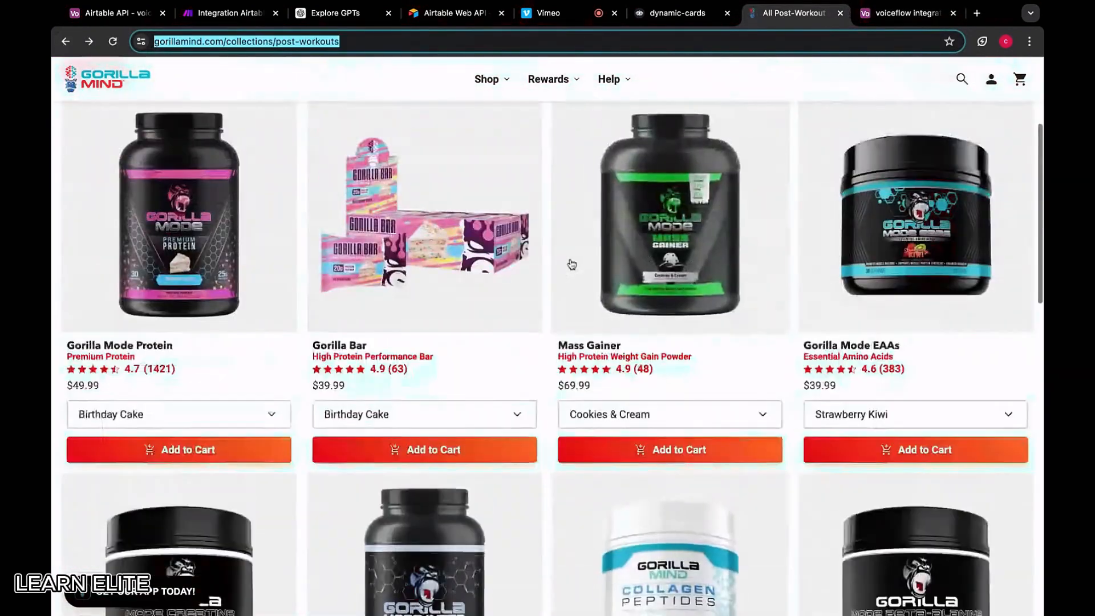
{"action": "scroll", "coordinate": [570, 264], "scroll_direction": "down", "scroll_amount": 4}
{"action": "scroll", "coordinate": [570, 264], "scroll_direction": "up", "scroll_amount": 3}
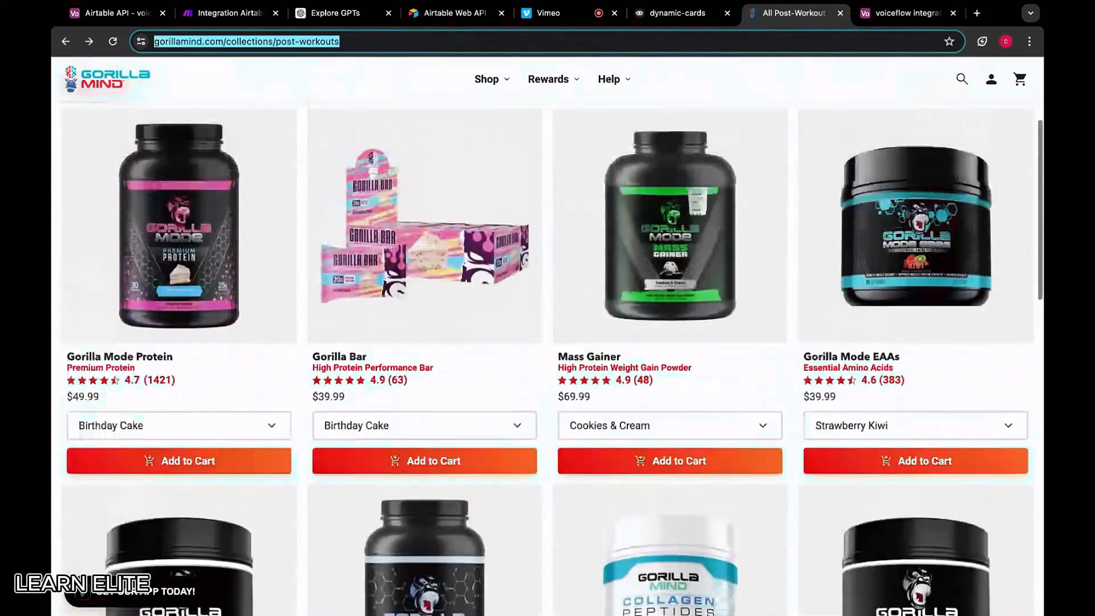
{"action": "mouse_move", "coordinate": [478, 85]}
{"action": "left_click", "coordinate": [645, 273]}
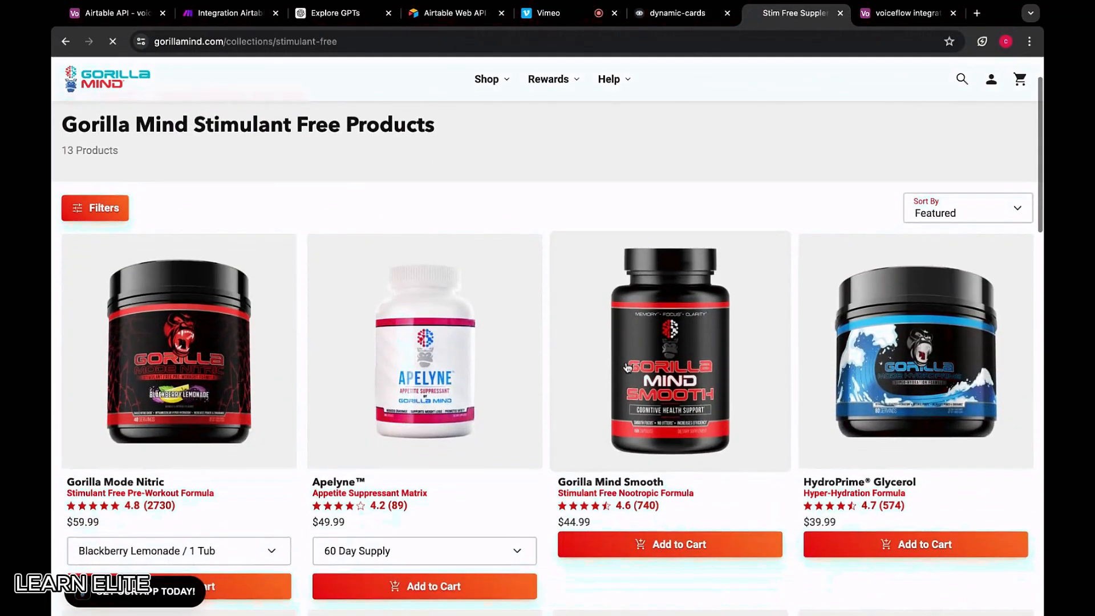
{"action": "left_click", "coordinate": [627, 368]}
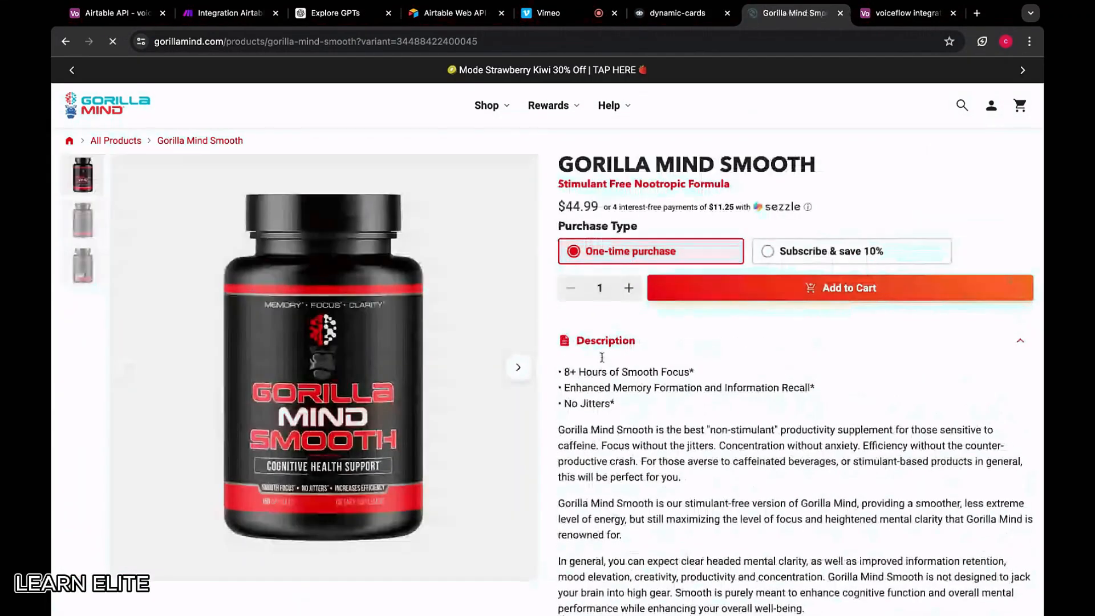
{"action": "key", "text": "super+l"}
{"action": "key", "text": "super+c"}
{"action": "left_click", "coordinate": [898, 10]}
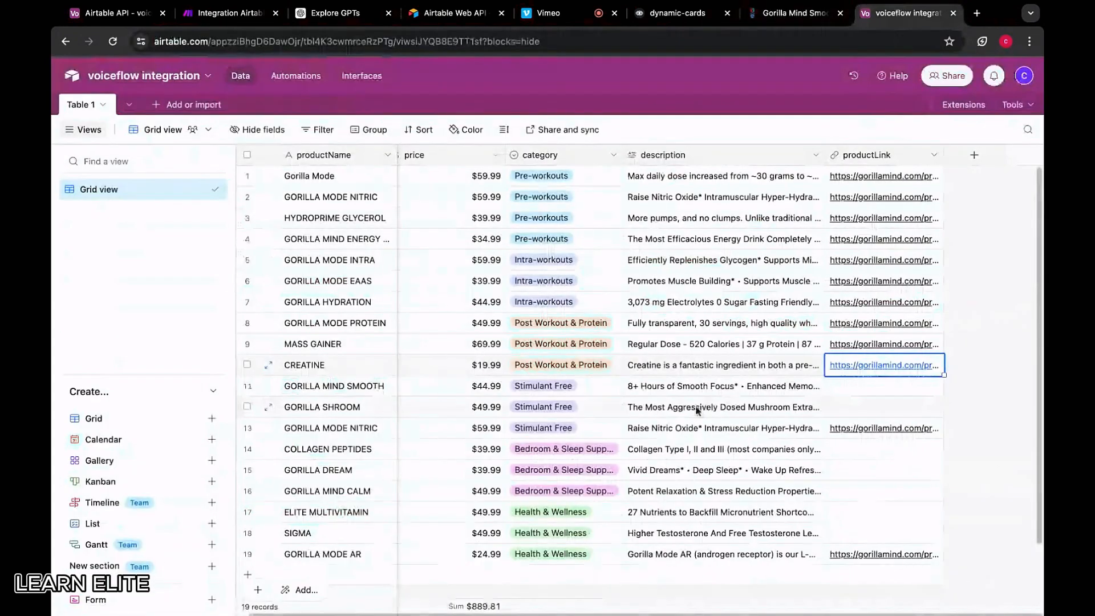
{"action": "left_click", "coordinate": [841, 386]}
{"action": "key", "text": "super+v"}
Paste the Gorilla Shroom product page URL into GORILLA SHROOM's productLink
{"action": "left_click", "coordinate": [789, 17]}
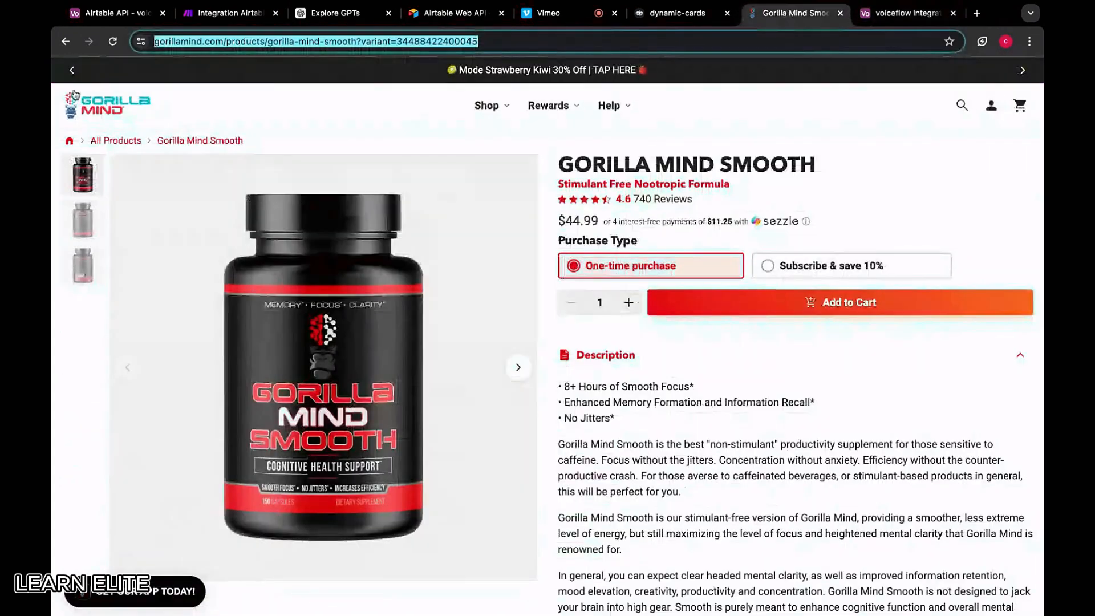
{"action": "left_click", "coordinate": [65, 41]}
{"action": "scroll", "coordinate": [568, 398], "scroll_direction": "down", "scroll_amount": 6}
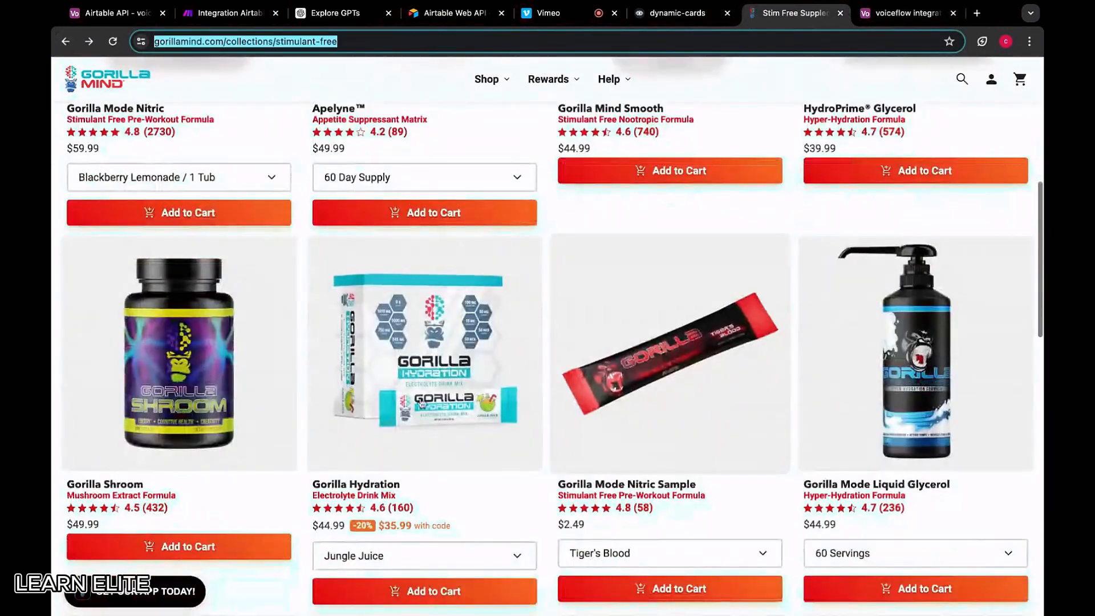
{"action": "left_click", "coordinate": [222, 360]}
{"action": "left_click_drag", "start_coordinate": [404, 41], "coordinate": [409, 42]}
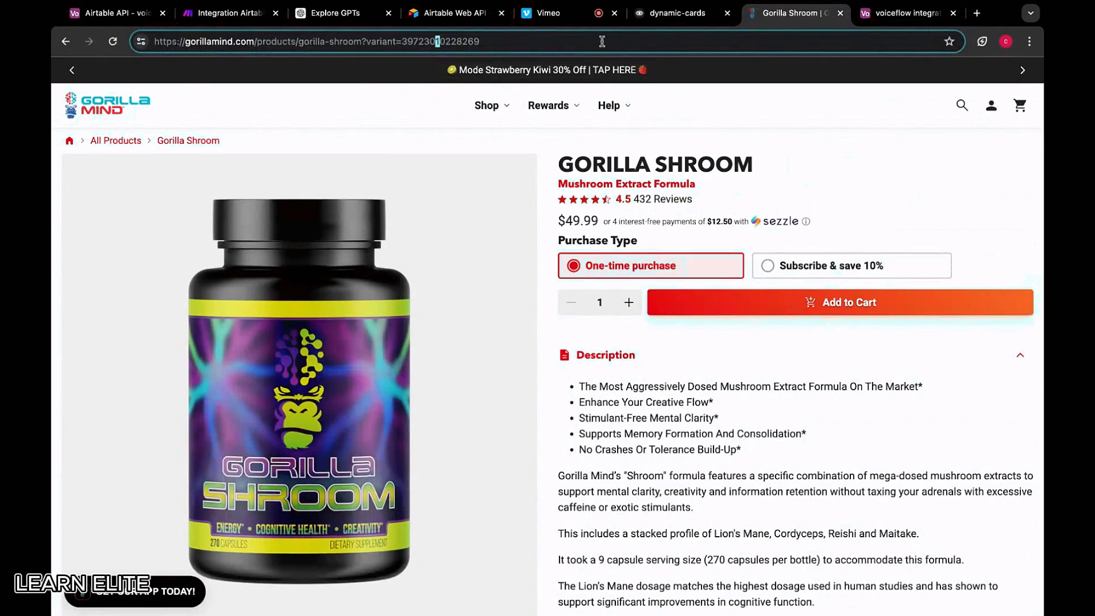
{"action": "key", "text": "super+a"}
{"action": "key", "text": "super+c"}
{"action": "left_click", "coordinate": [904, 13]}
{"action": "left_click", "coordinate": [836, 408]}
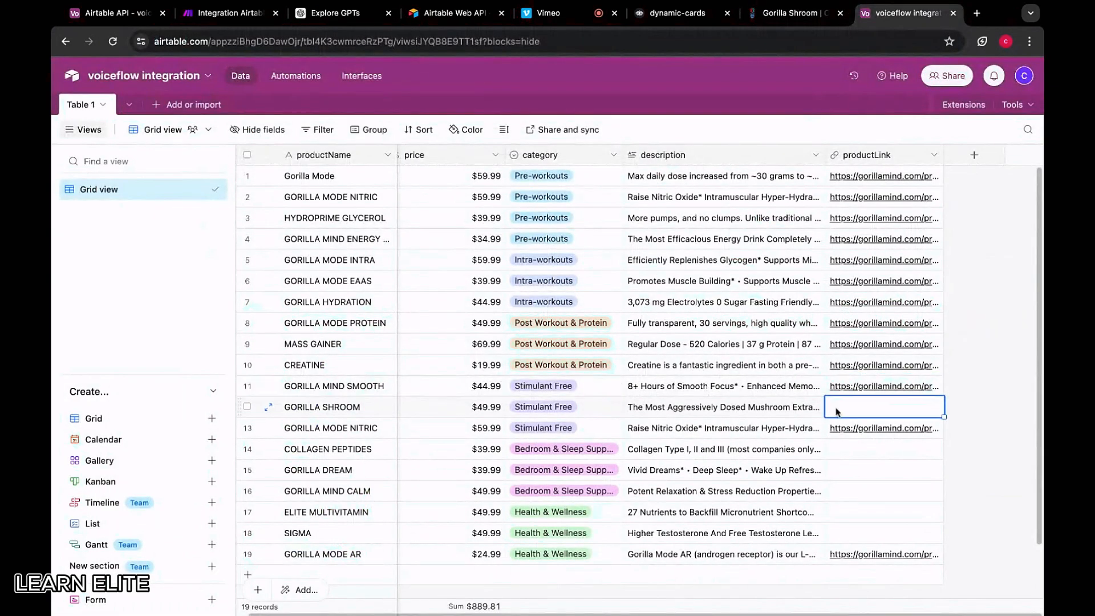
{"action": "key", "text": "super+v"}
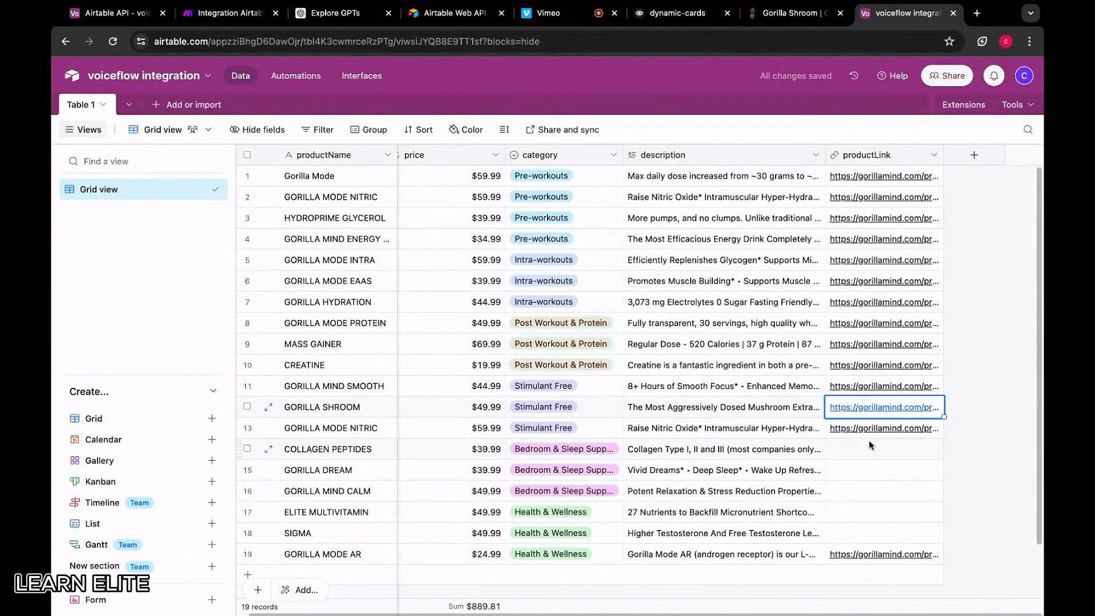
Add the Collagen Peptides page URL to COLLAGEN PEPTIDES' productLink
{"action": "left_click", "coordinate": [866, 451]}
{"action": "left_click", "coordinate": [778, 14]}
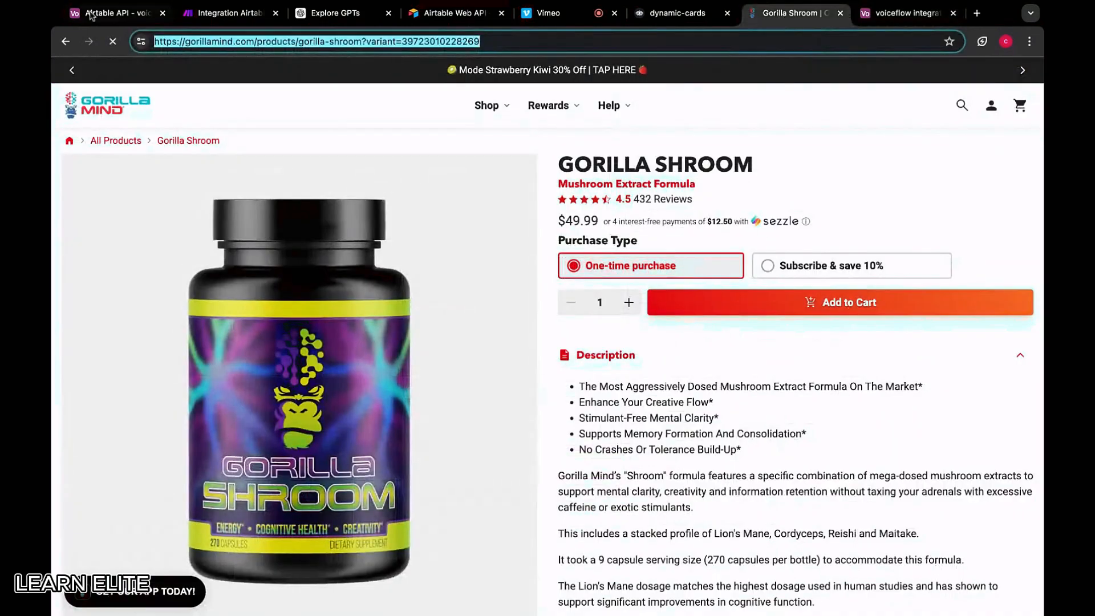
{"action": "left_click", "coordinate": [65, 41]}
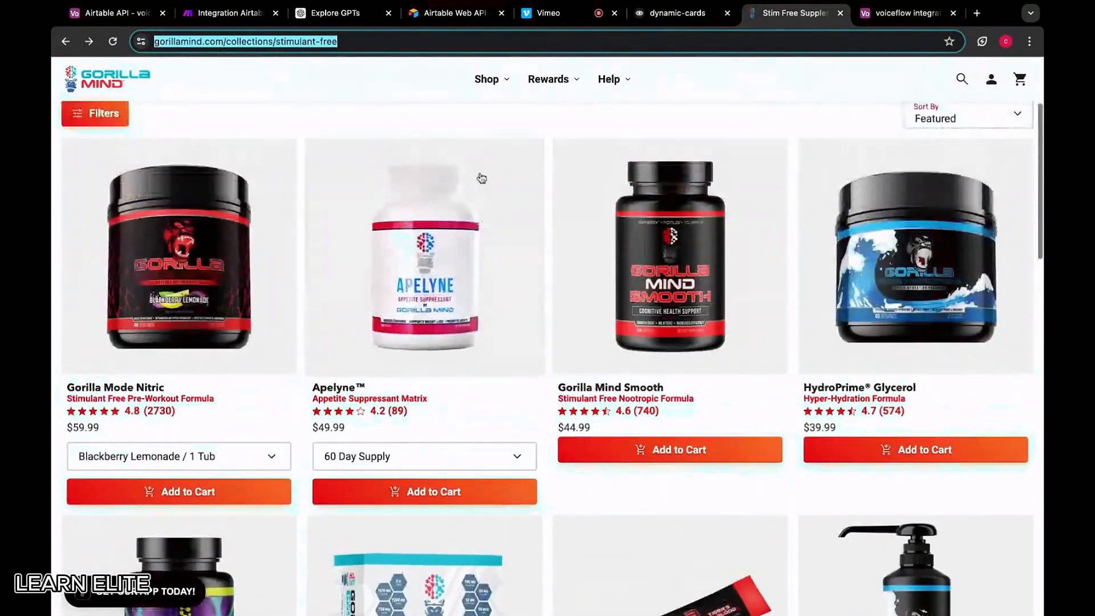
{"action": "mouse_move", "coordinate": [488, 81]}
{"action": "left_click", "coordinate": [649, 318]}
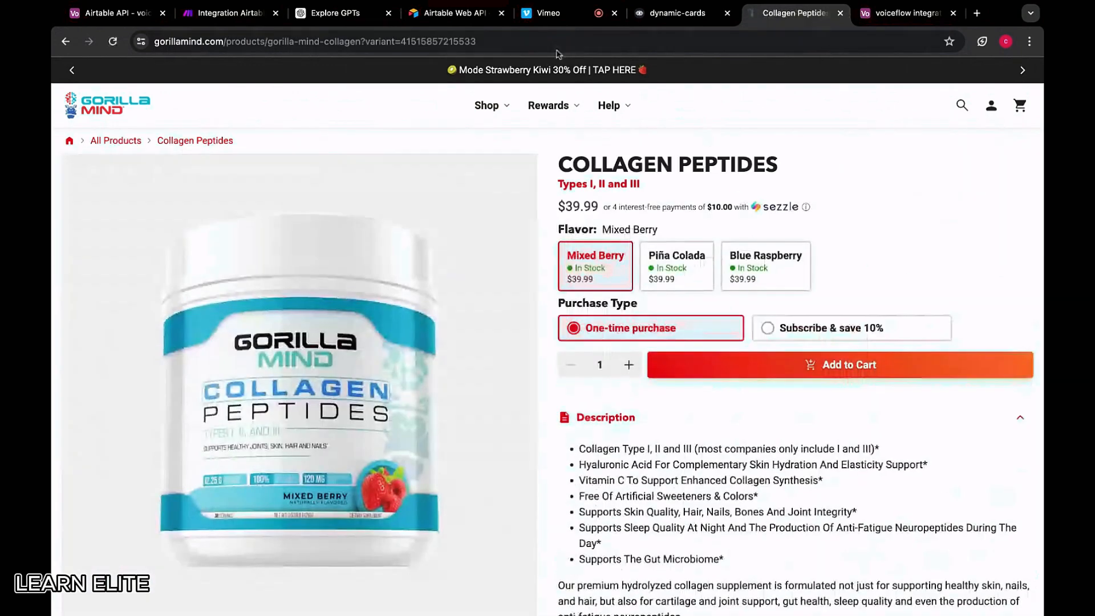
{"action": "left_click", "coordinate": [556, 41]}
{"action": "key", "text": "ctrl+c"}
{"action": "left_click", "coordinate": [907, 13]}
{"action": "key", "text": "ctrl+v"}
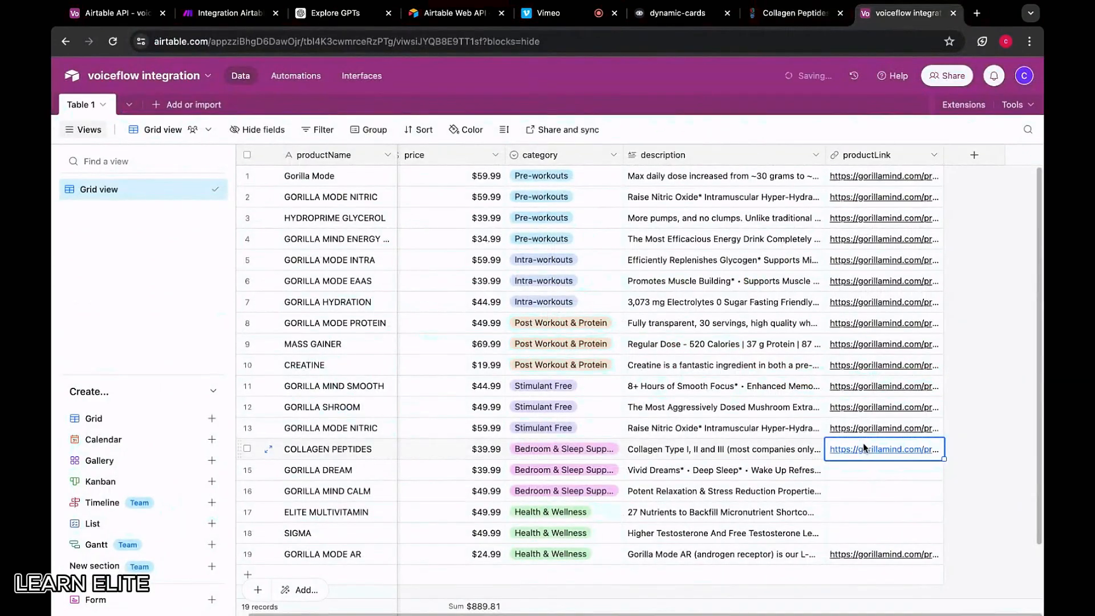
Paste the Gorilla Dream product page URL into GORILLA DREAM's productLink
{"action": "left_click", "coordinate": [796, 13]}
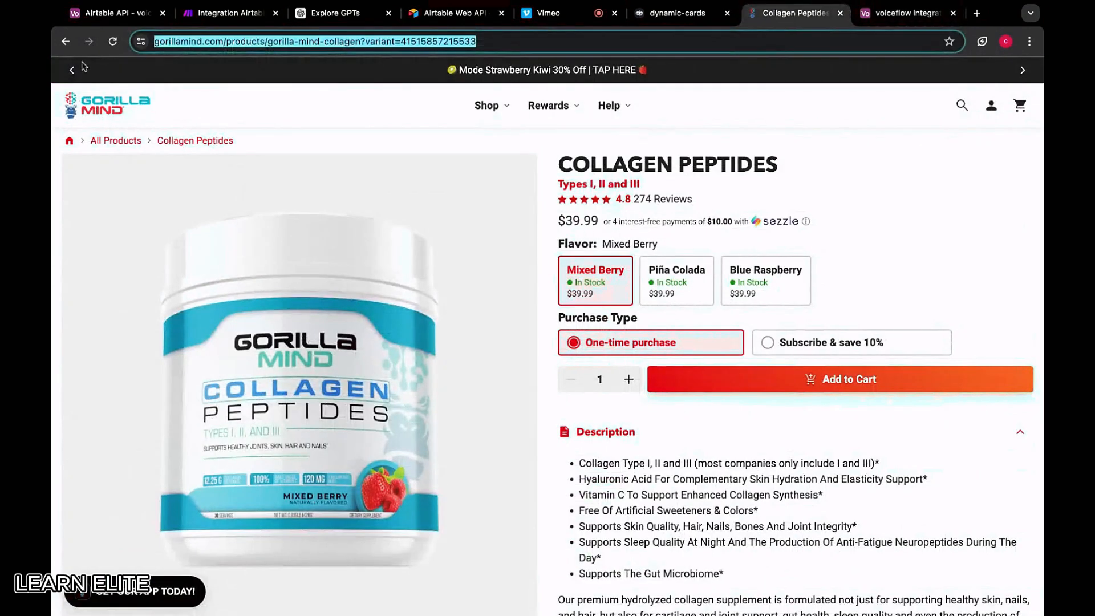
{"action": "left_click", "coordinate": [65, 41]}
{"action": "mouse_move", "coordinate": [496, 114]}
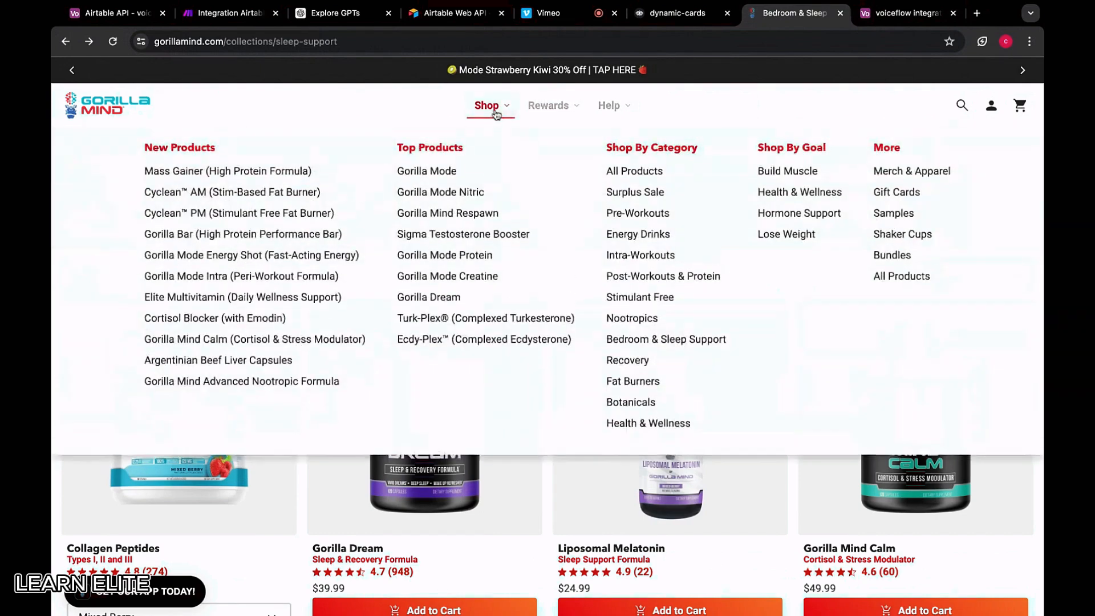
{"action": "left_click", "coordinate": [630, 340]}
{"action": "left_click", "coordinate": [442, 478]}
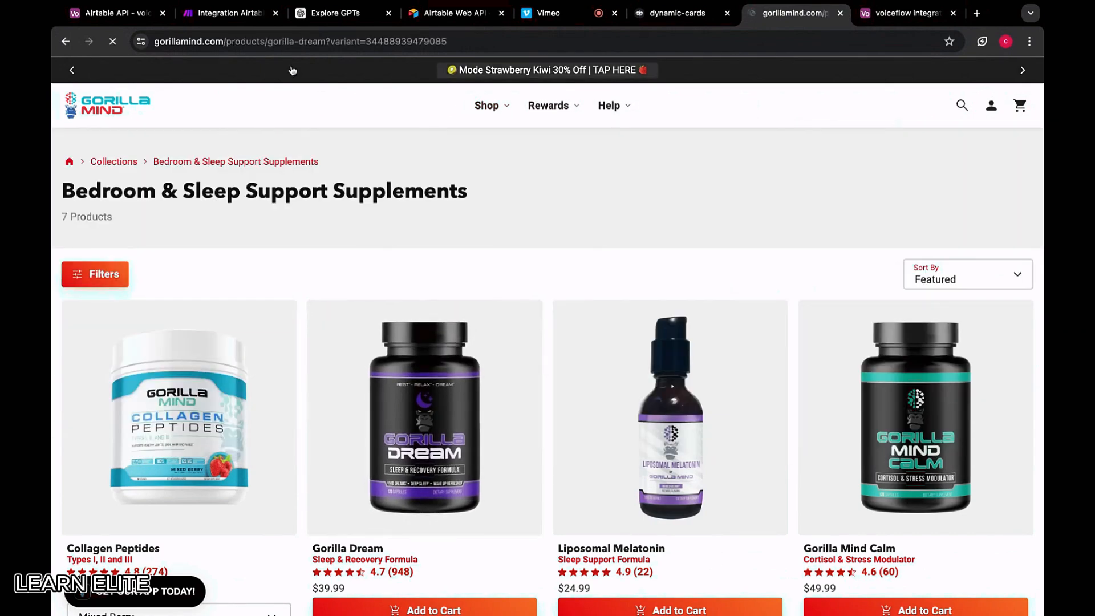
{"action": "left_click", "coordinate": [342, 41]}
{"action": "key", "text": "ctrl+c"}
{"action": "left_click", "coordinate": [907, 12]}
{"action": "left_click", "coordinate": [868, 469]}
{"action": "key", "text": "ctrl+v"}
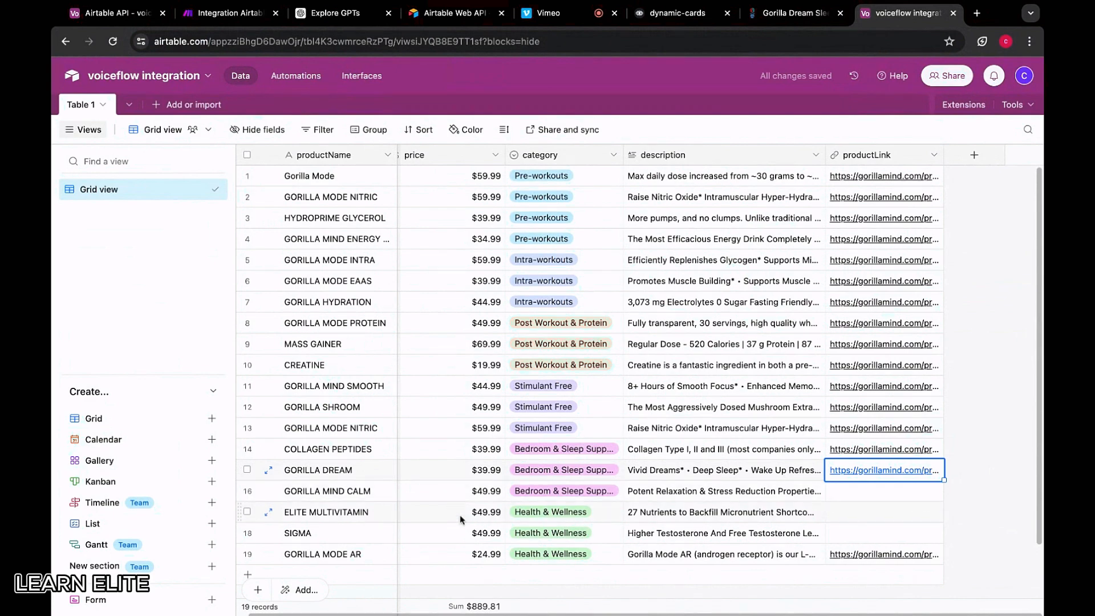
Fill GORILLA MIND CALM's productLink with the Gorilla Mind Calm page URL
{"action": "left_click", "coordinate": [790, 13]}
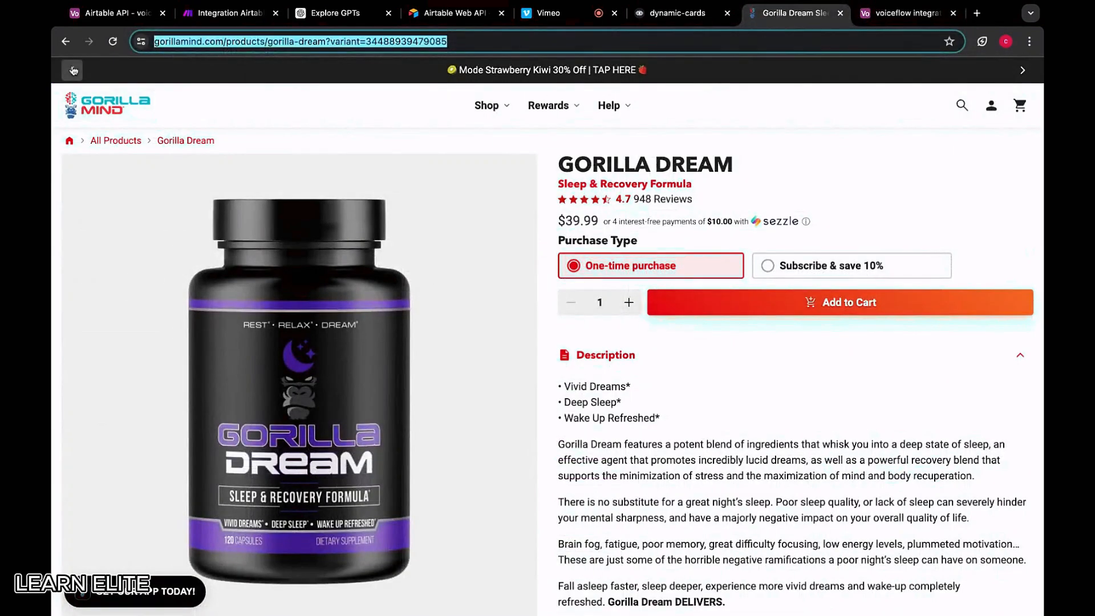
{"action": "left_click", "coordinate": [66, 42]}
{"action": "left_click", "coordinate": [934, 414]}
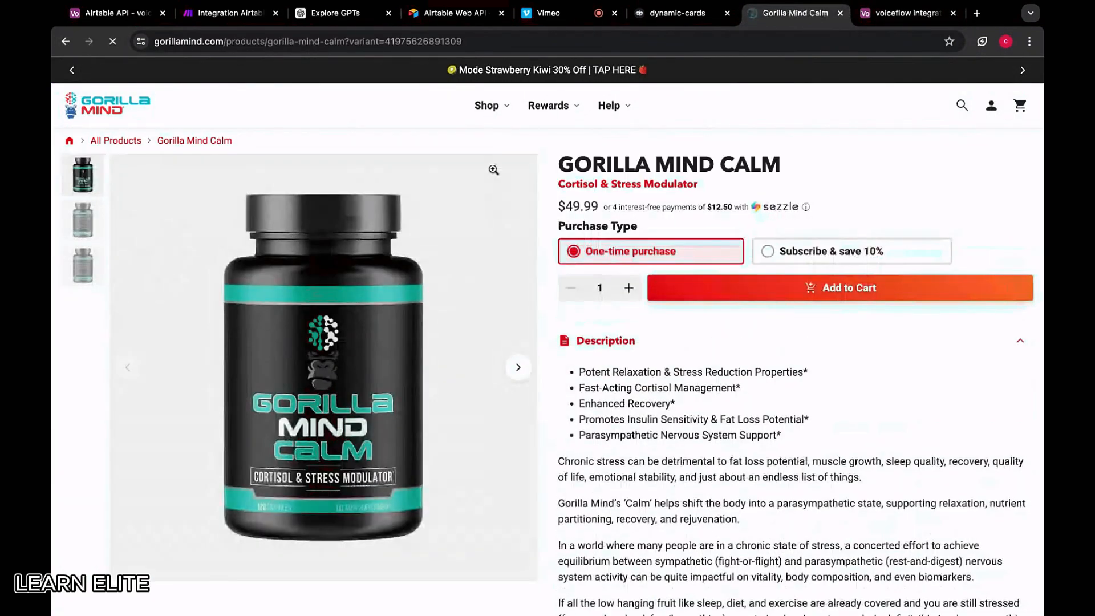
{"action": "left_click", "coordinate": [323, 41]}
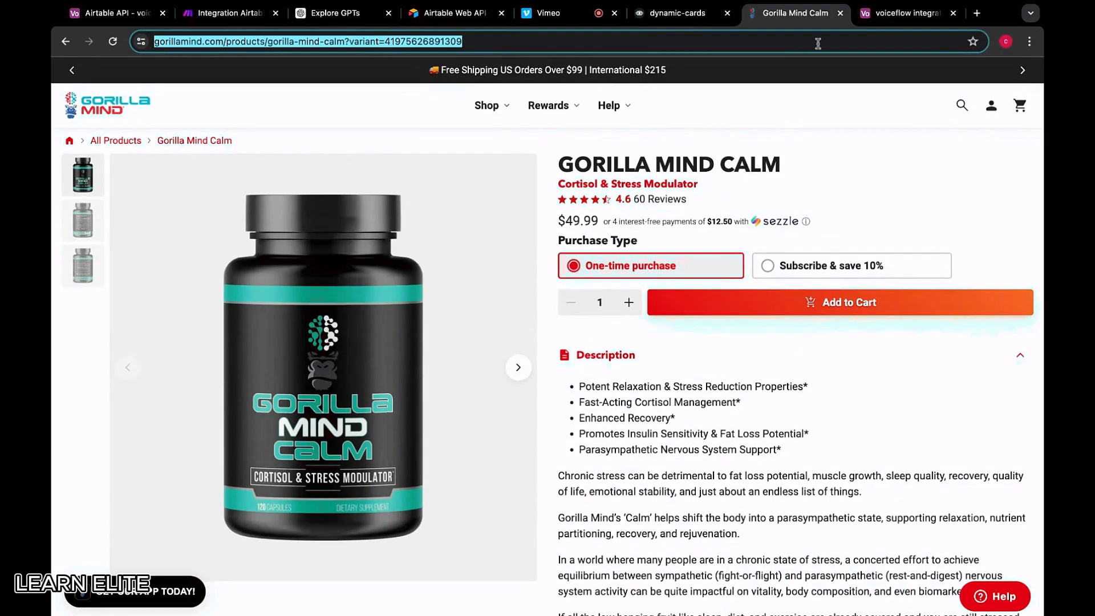
{"action": "left_click", "coordinate": [881, 12]}
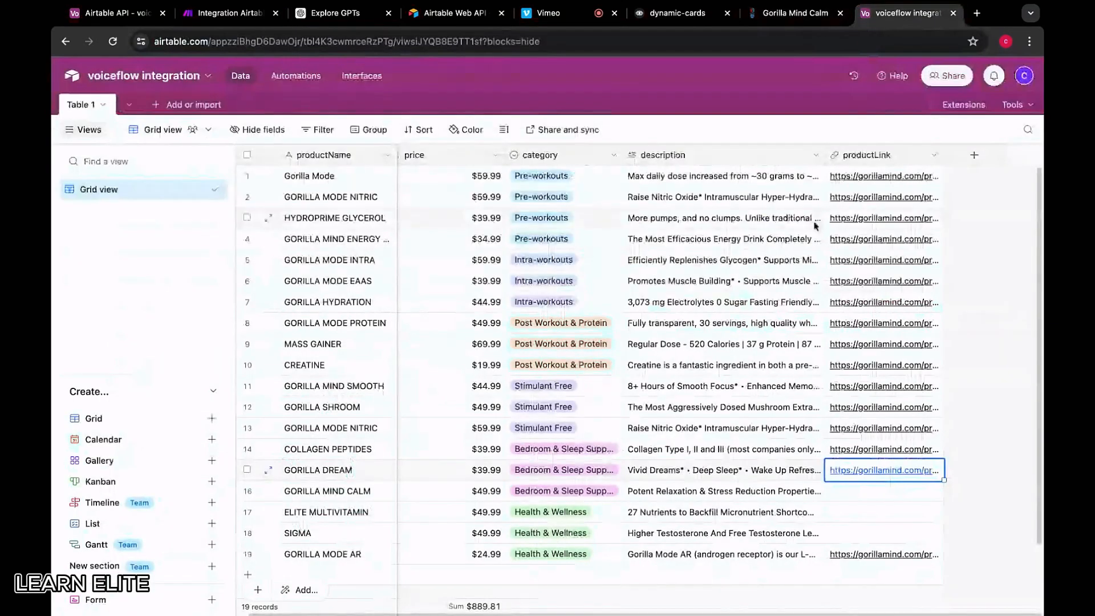
{"action": "left_click", "coordinate": [848, 495]}
{"action": "key", "text": "ctrl+v"}
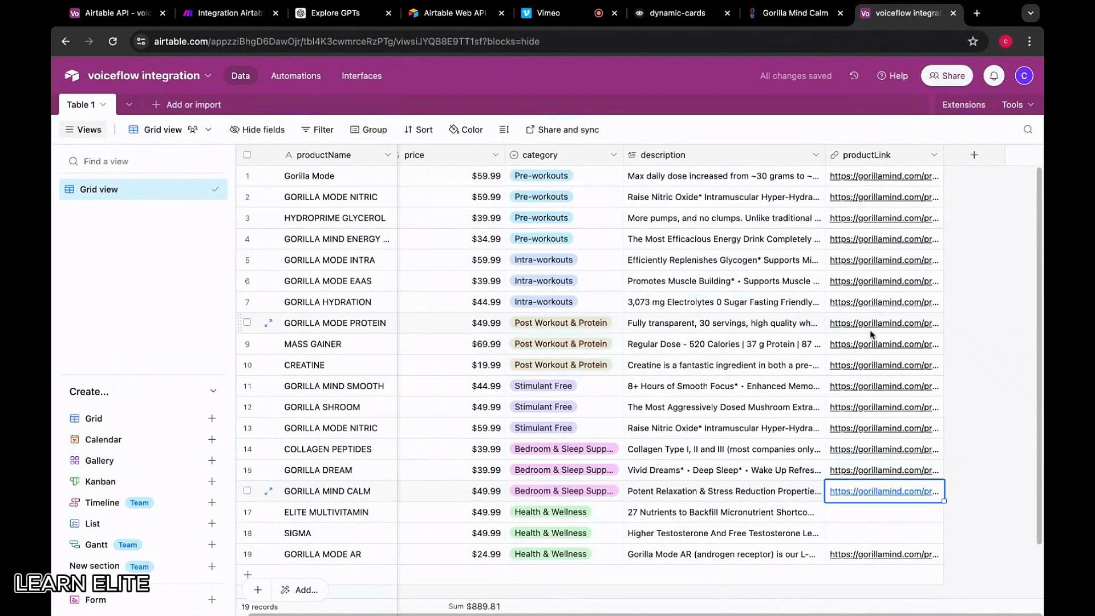
Browse from the Calm page to the Sigma product page in Health & Wellness and select its address
{"action": "left_click", "coordinate": [795, 12]}
{"action": "left_click", "coordinate": [65, 41]}
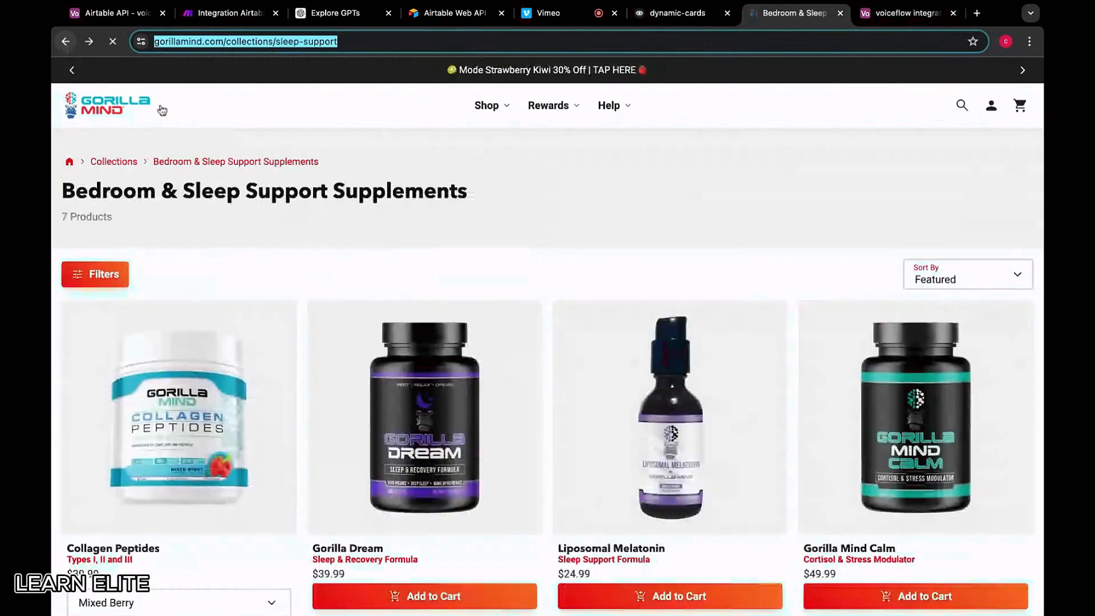
{"action": "mouse_move", "coordinate": [486, 105]}
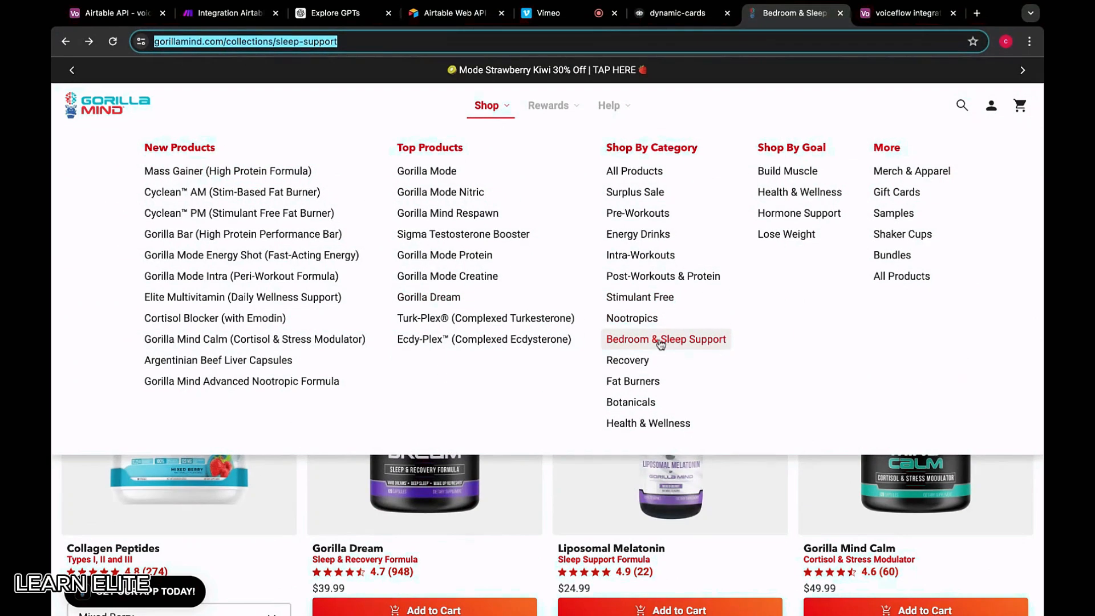
{"action": "left_click", "coordinate": [644, 427]}
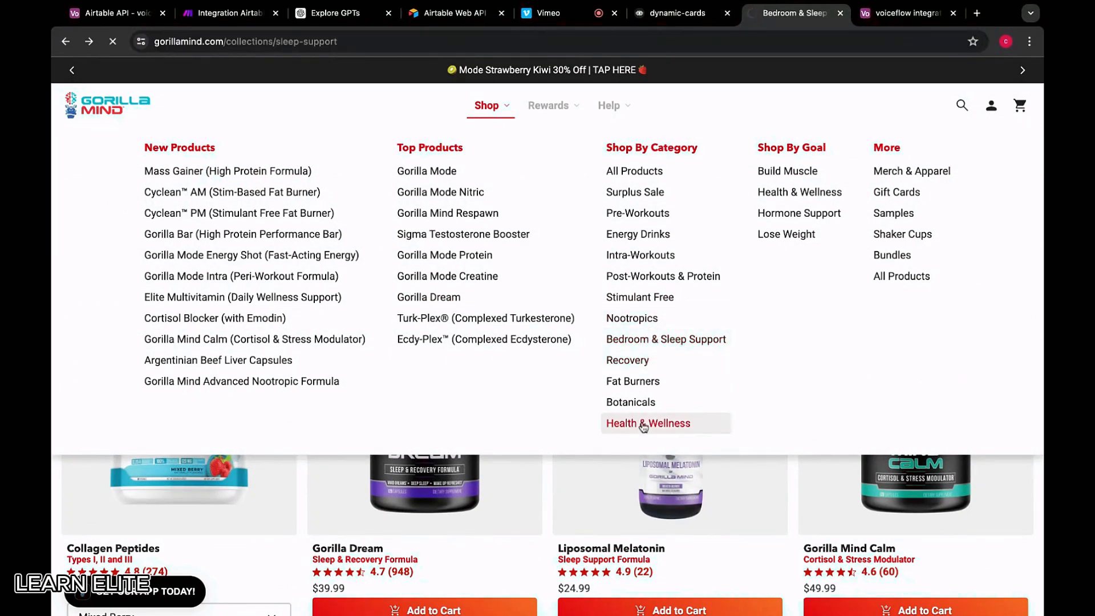
{"action": "scroll", "coordinate": [491, 443], "scroll_direction": "down", "scroll_amount": 6}
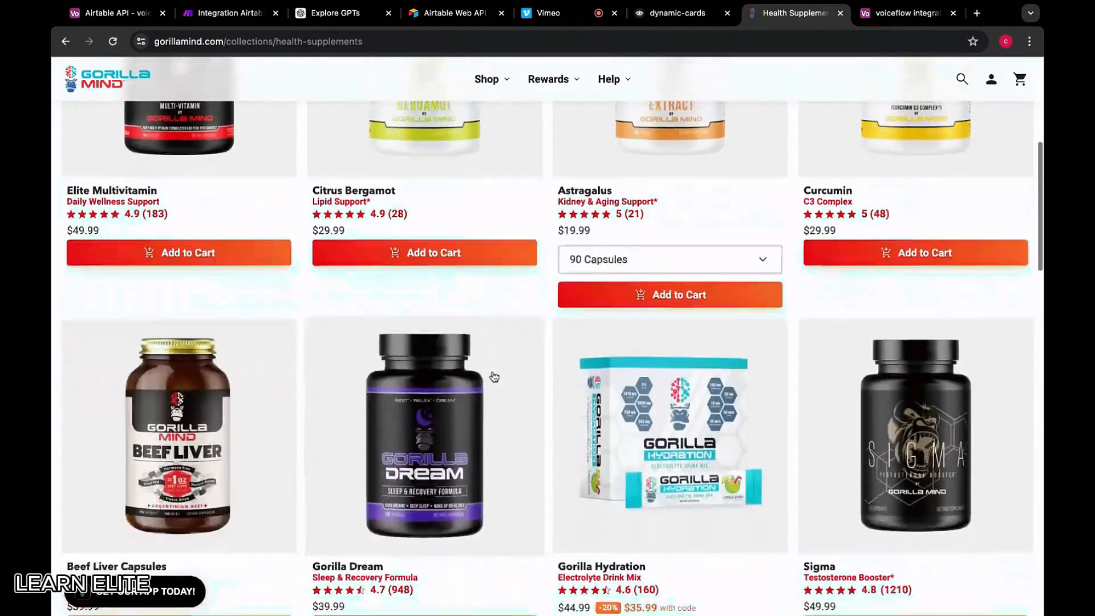
{"action": "scroll", "coordinate": [494, 376], "scroll_direction": "down", "scroll_amount": 2}
{"action": "left_click", "coordinate": [915, 354]}
{"action": "left_click", "coordinate": [272, 39]}
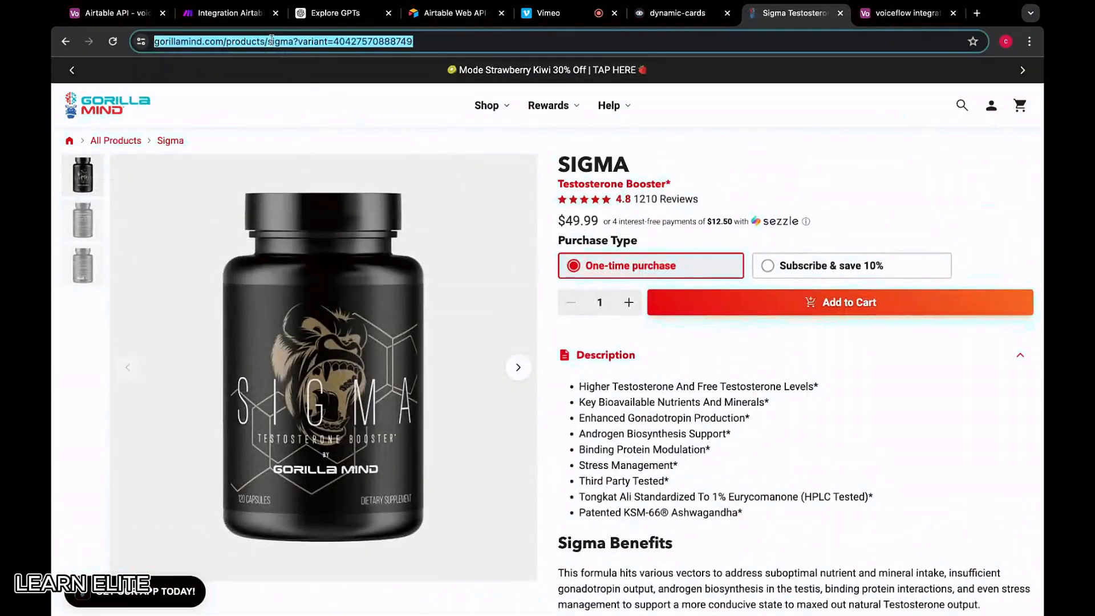
Locate ELITE MULTIVITAMIN's productLink cell in Airtable, then reopen the Sigma product page
{"action": "left_click", "coordinate": [928, 13]}
{"action": "left_click", "coordinate": [873, 503]}
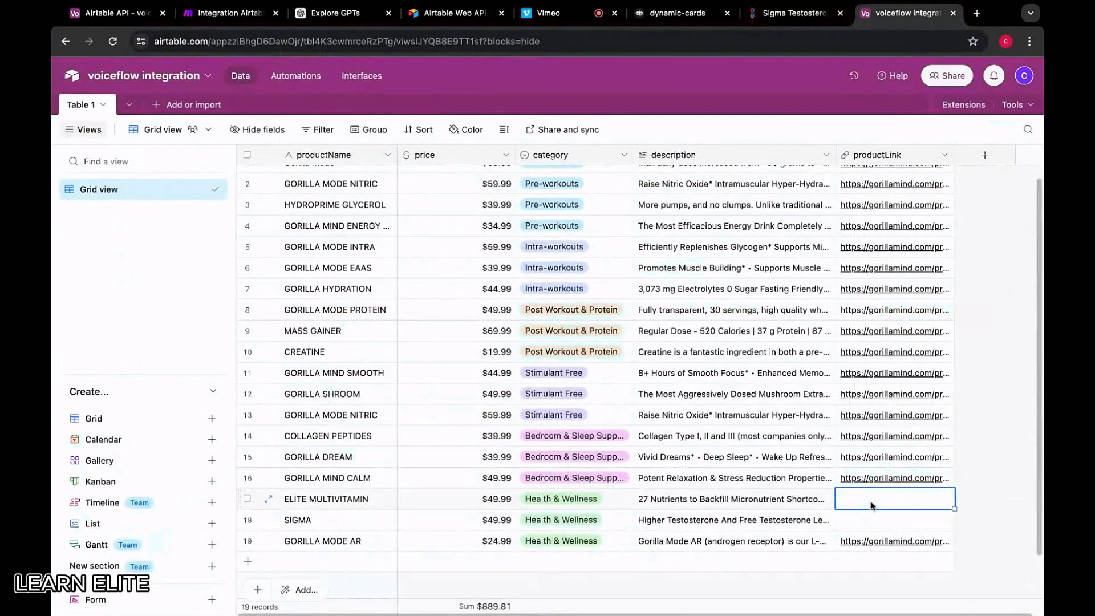
{"action": "left_click", "coordinate": [794, 12]}
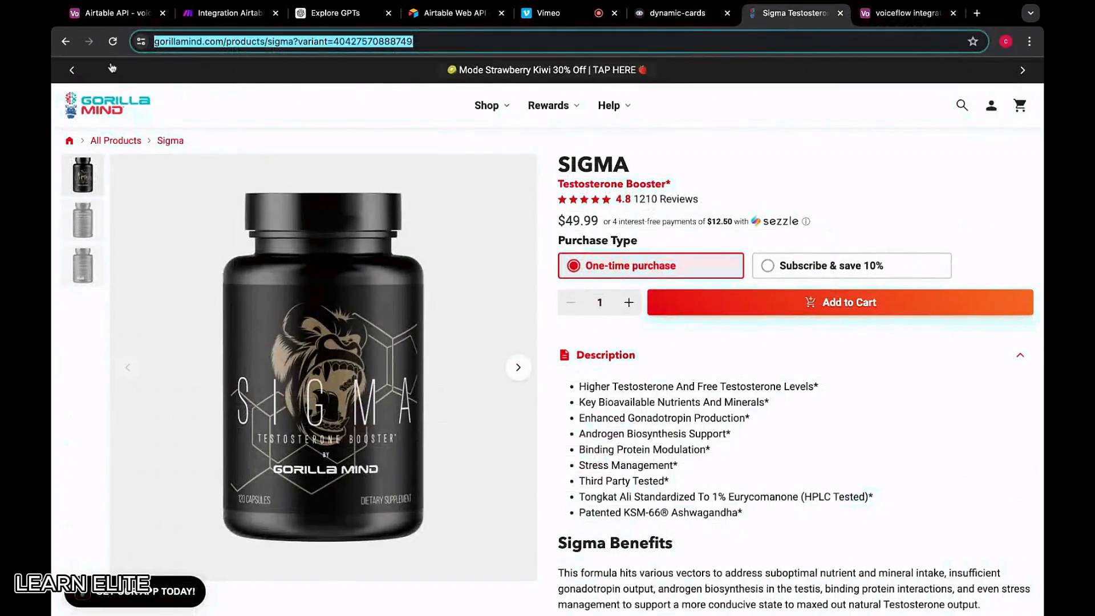
{"action": "left_click", "coordinate": [68, 43]}
{"action": "scroll", "coordinate": [654, 422], "scroll_direction": "down", "scroll_amount": 5}
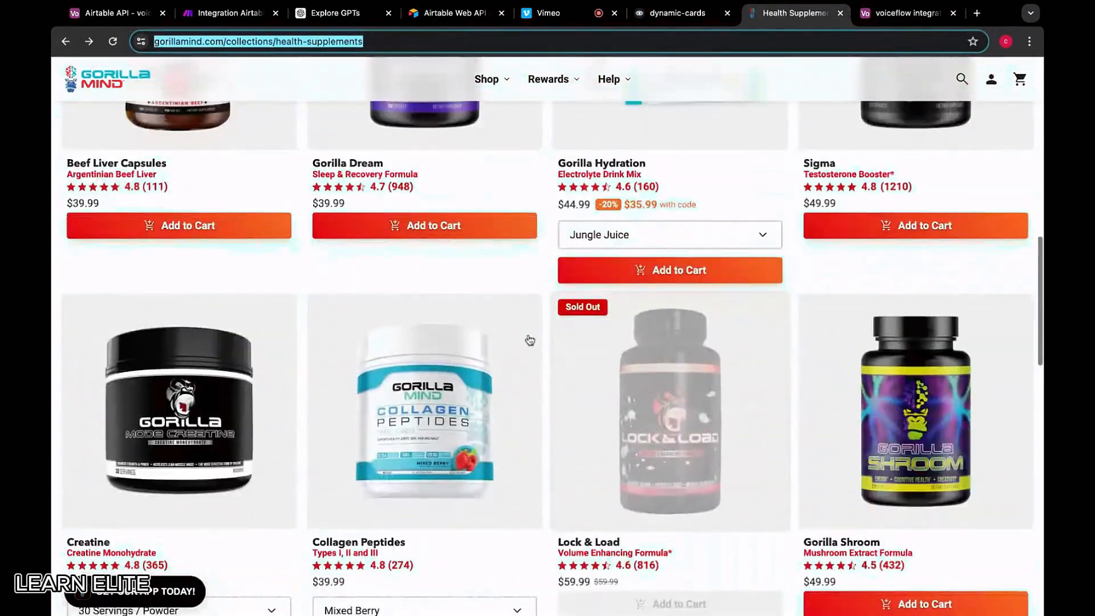
{"action": "left_click", "coordinate": [907, 13]}
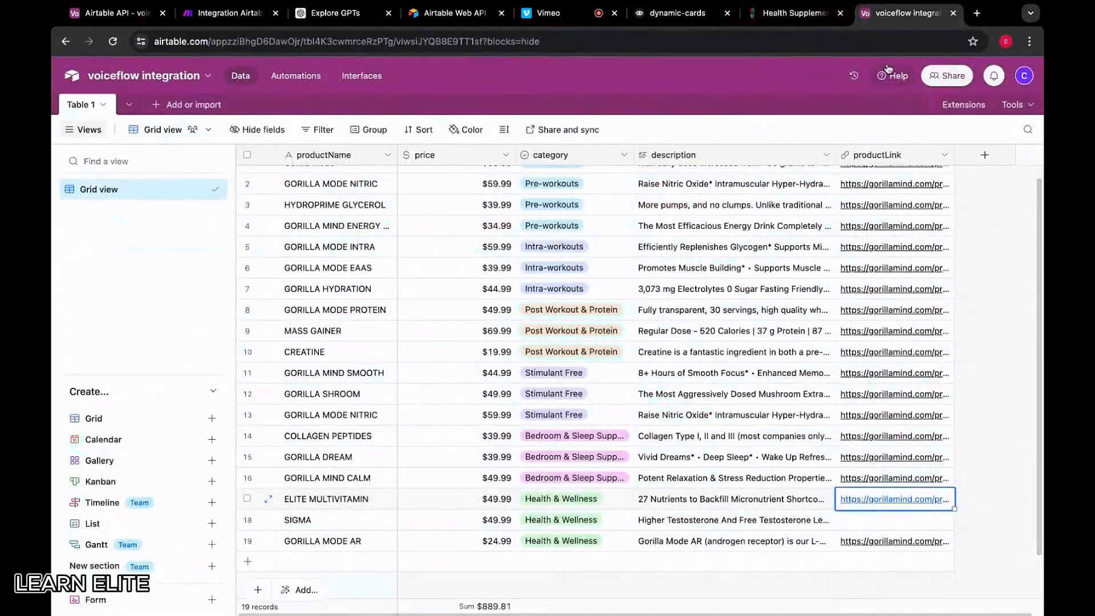
{"action": "left_click", "coordinate": [794, 12]}
{"action": "scroll", "coordinate": [652, 391], "scroll_direction": "up", "scroll_amount": 5}
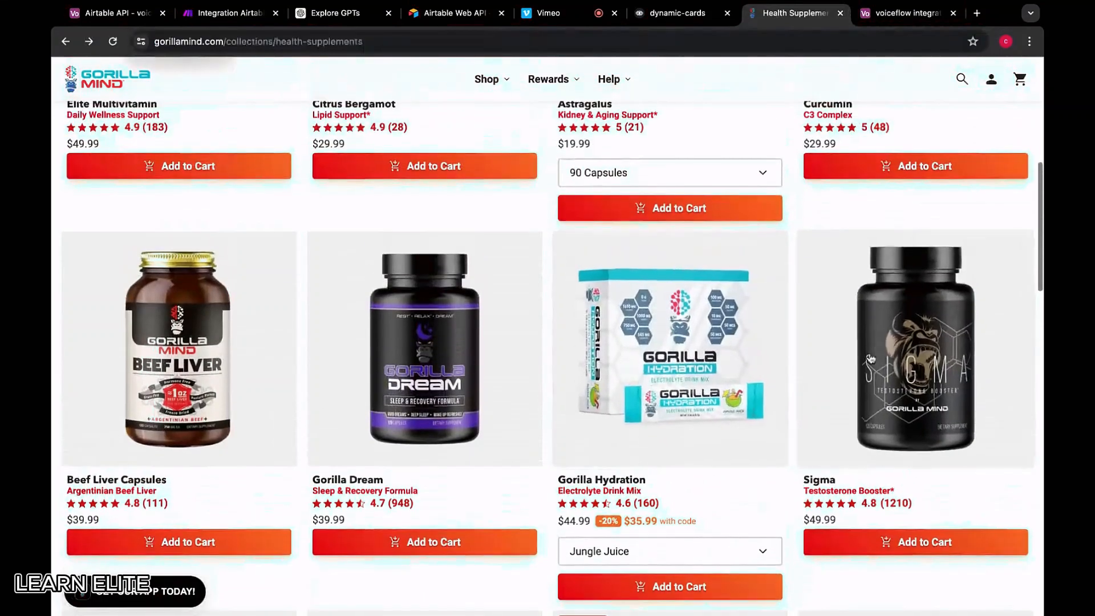
{"action": "left_click", "coordinate": [889, 343]}
{"action": "left_click", "coordinate": [907, 12]}
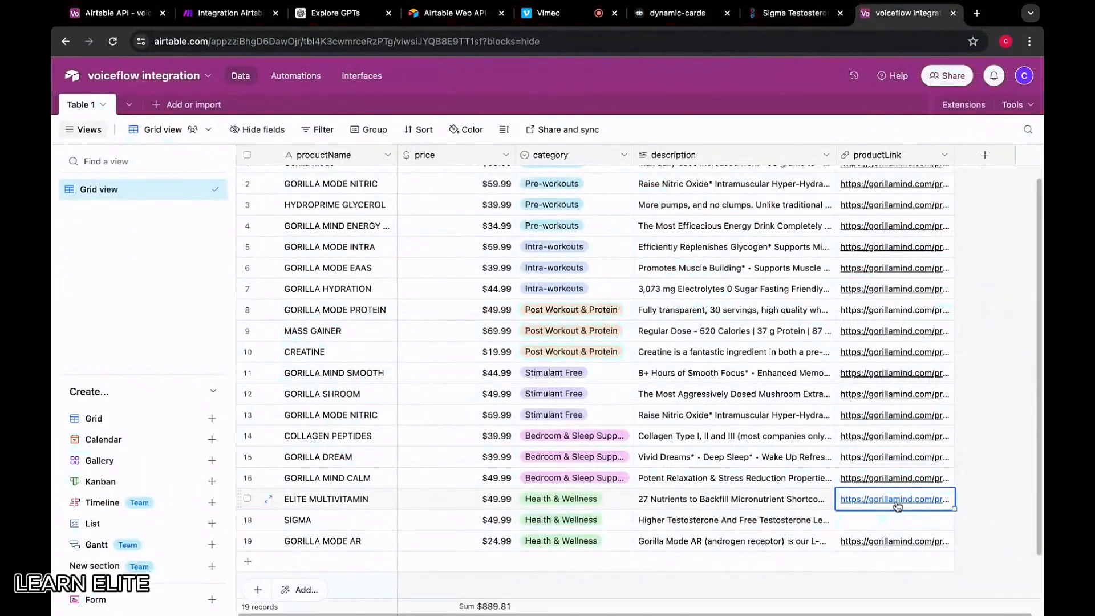
Test ELITE MULTIVITAMIN's existing link, find it opens Sigma, and paste that URL into SIGMA's productLink
{"action": "double_click", "coordinate": [931, 505]}
{"action": "mouse_move", "coordinate": [849, 499]}
{"action": "left_mouse_down"}
{"action": "mouse_move", "coordinate": [921, 502]}
{"action": "mouse_move", "coordinate": [846, 499]}
{"action": "left_mouse_up"}
{"action": "triple_click", "coordinate": [869, 499]}
{"action": "left_click", "coordinate": [994, 485]}
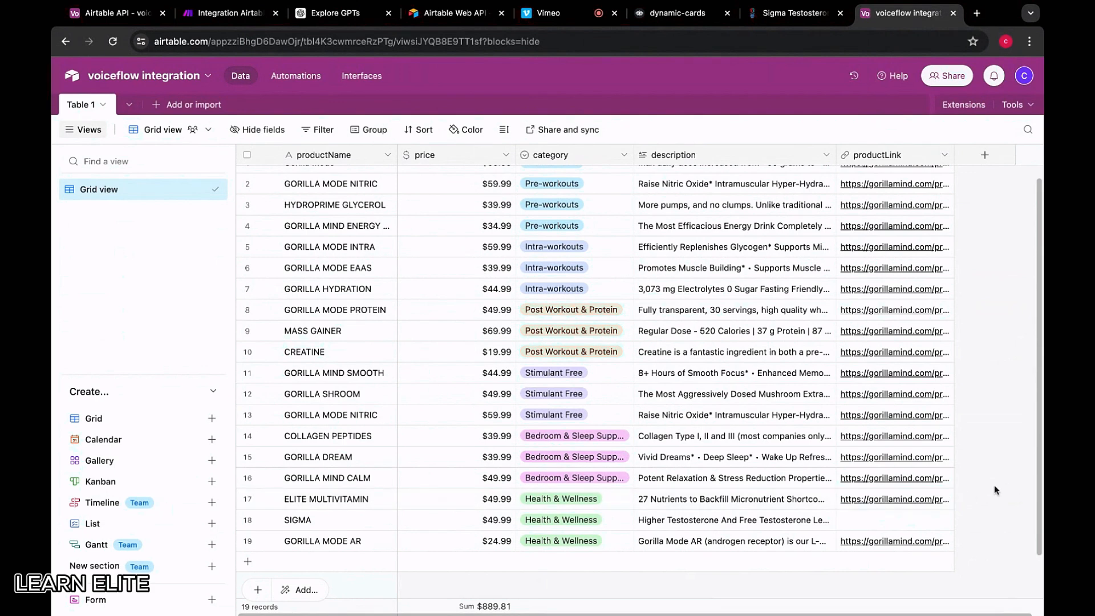
{"action": "left_click", "coordinate": [942, 499]}
{"action": "key", "text": "super+c"}
{"action": "left_click", "coordinate": [977, 12]}
{"action": "key", "text": "super+v"}
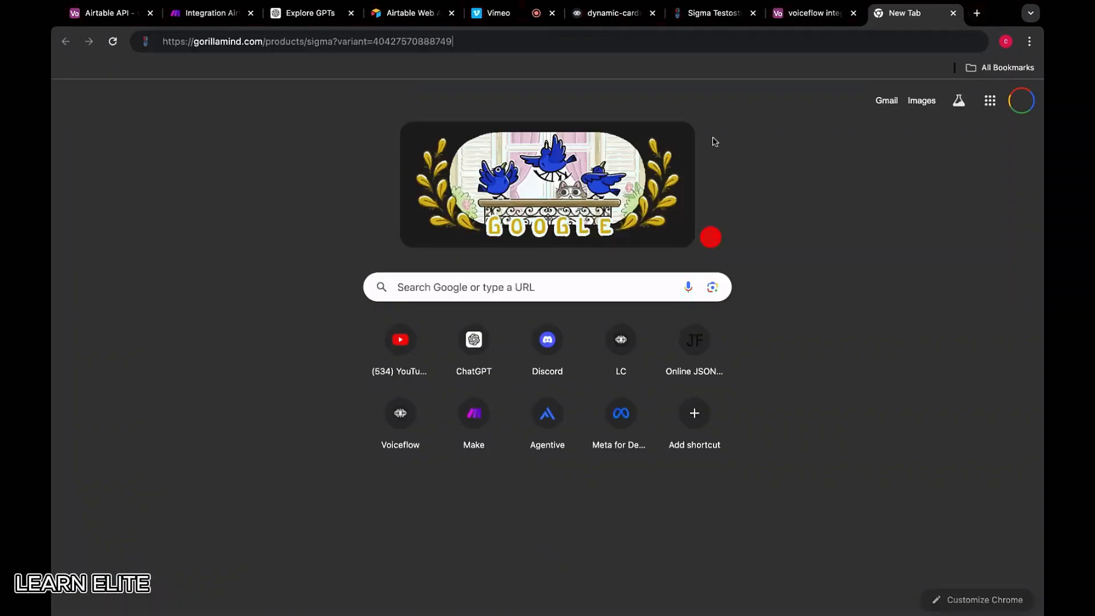
{"action": "key", "text": "Return"}
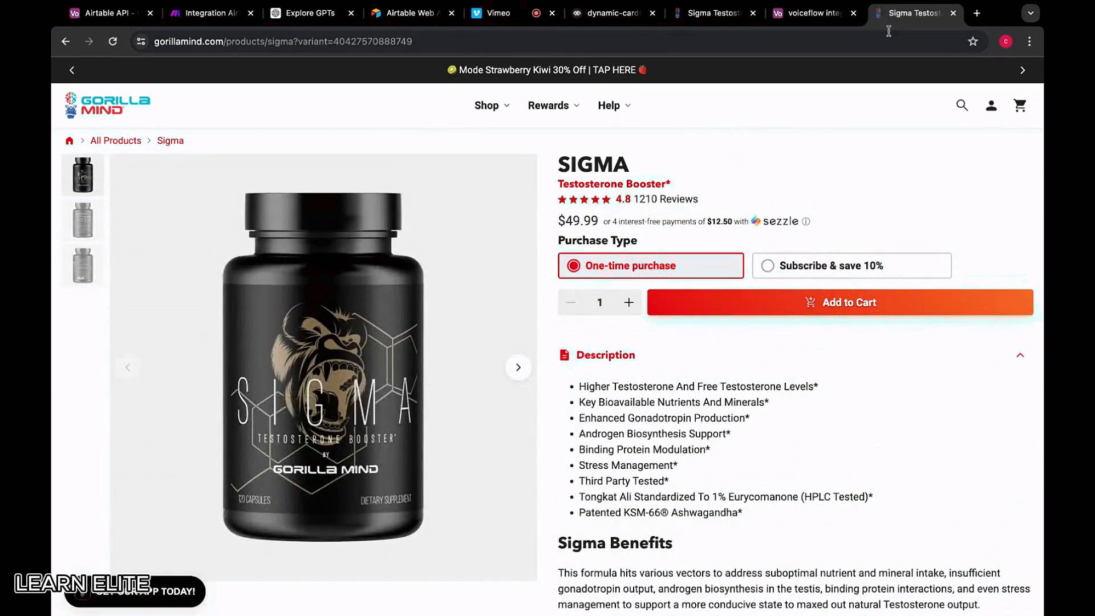
{"action": "left_click", "coordinate": [952, 12]}
{"action": "left_click", "coordinate": [871, 523]}
{"action": "key", "text": "super+v"}
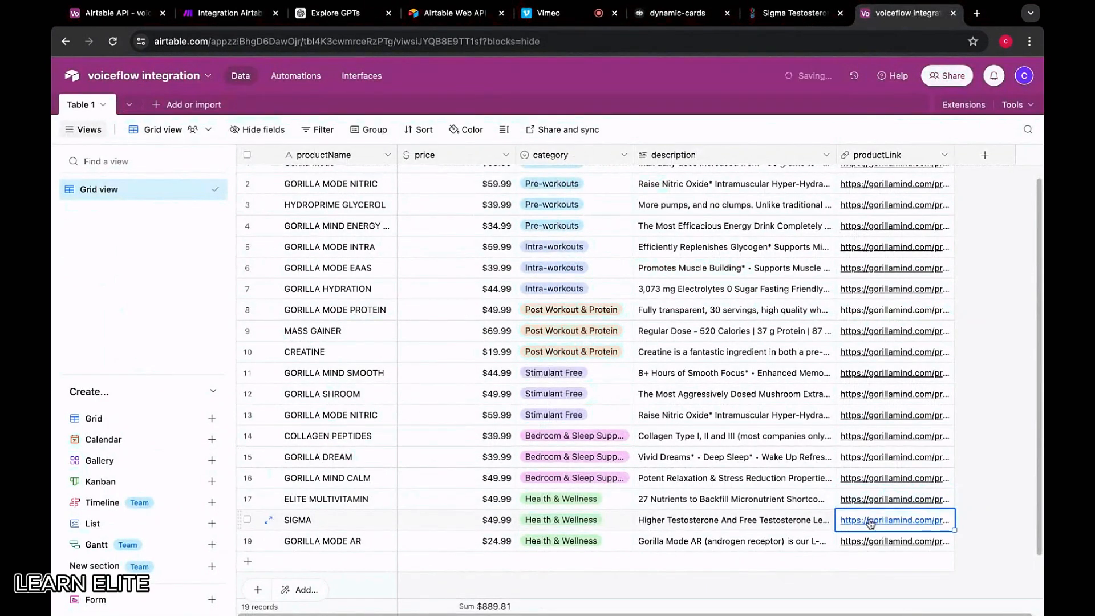
Copy the Elite Multivitamin product page URL from the health supplements collection
{"action": "left_click", "coordinate": [795, 13]}
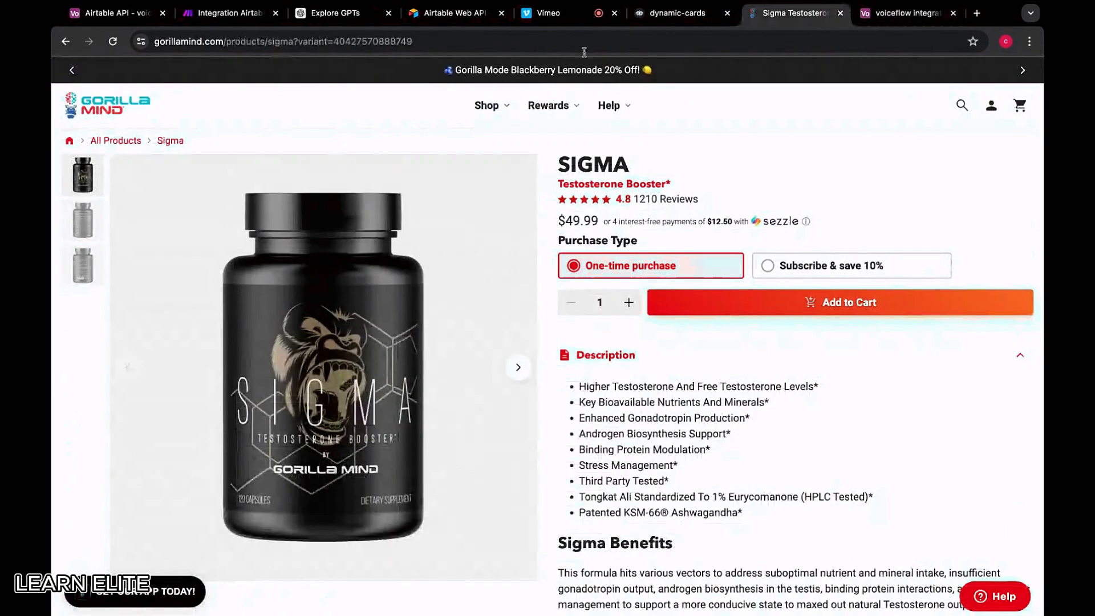
{"action": "left_click", "coordinate": [65, 41]}
{"action": "scroll", "coordinate": [399, 305], "scroll_direction": "up", "scroll_amount": 10}
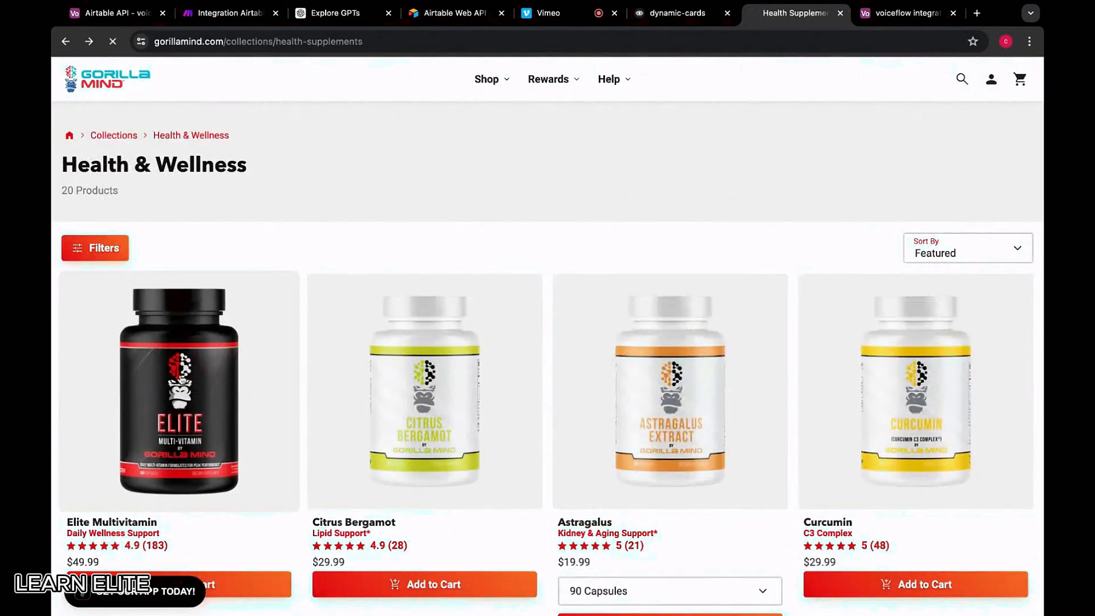
{"action": "left_click", "coordinate": [292, 311]}
{"action": "left_click", "coordinate": [312, 41]}
{"action": "key", "text": "super+c"}
Replace ELITE MULTIVITAMIN's wrong Sigma link with the copied Elite Multivitamin URL
{"action": "left_click", "coordinate": [908, 12]}
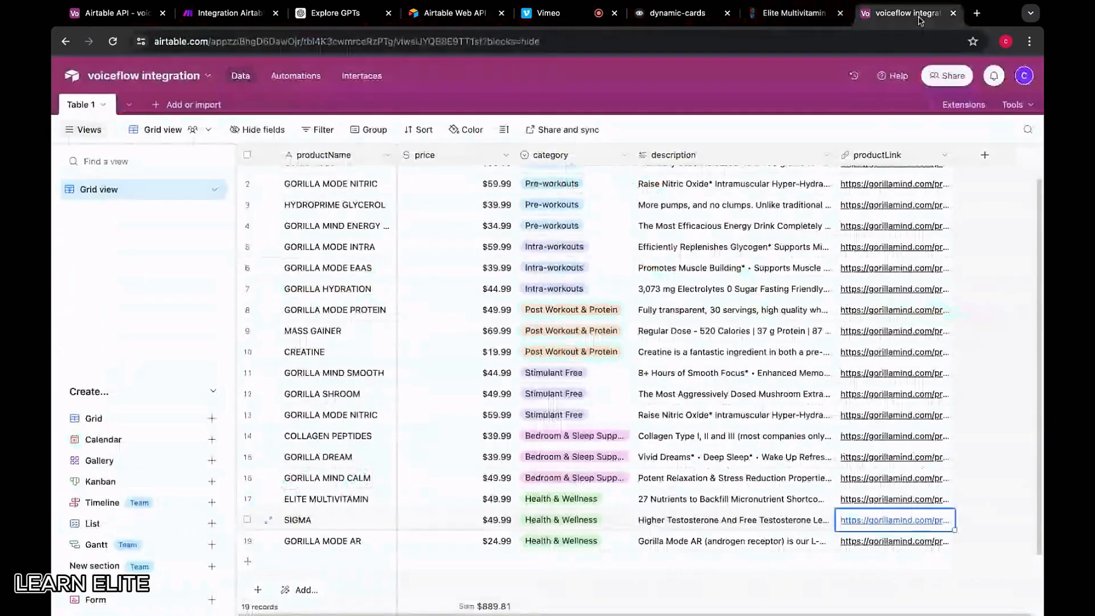
{"action": "left_click", "coordinate": [912, 502]}
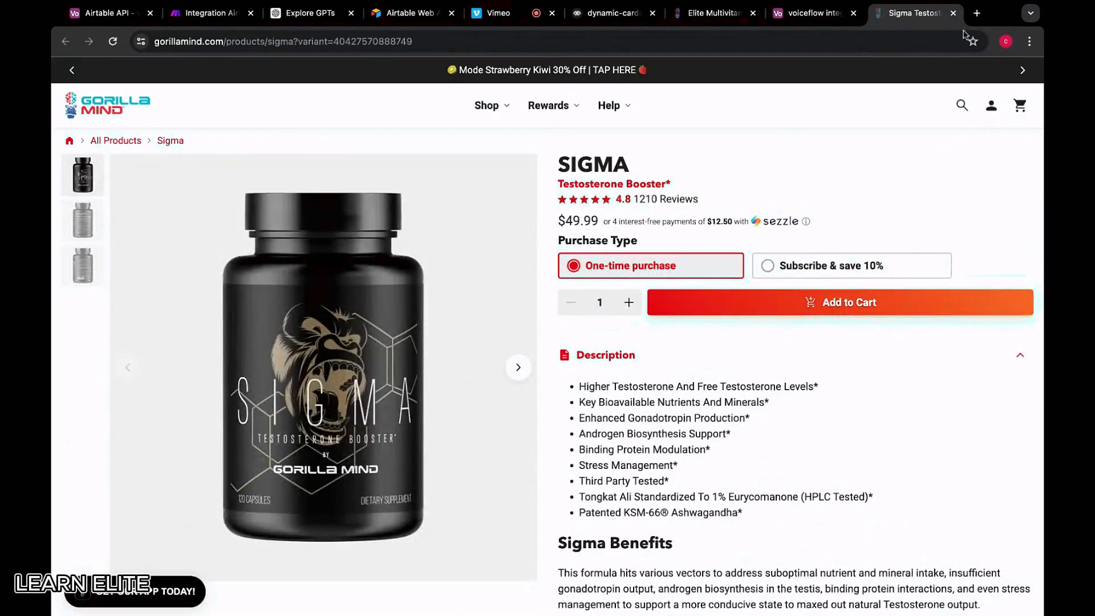
{"action": "left_click", "coordinate": [960, 15]}
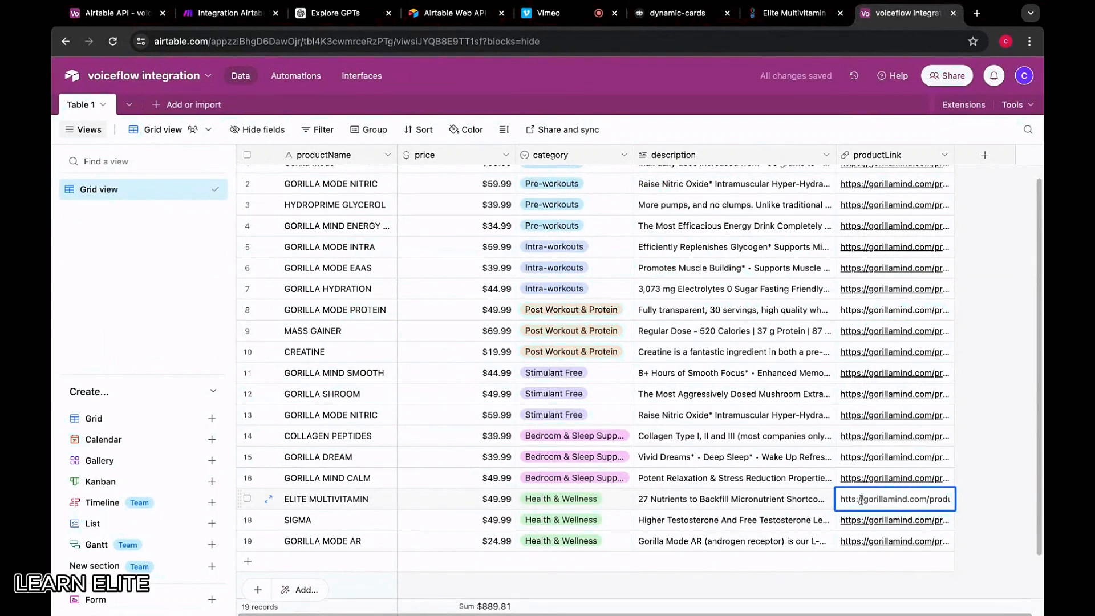
{"action": "key", "text": "super+a"}
{"action": "key", "text": "BackSpace"}
{"action": "key", "text": "super+v"}
{"action": "left_click", "coordinate": [980, 485]}
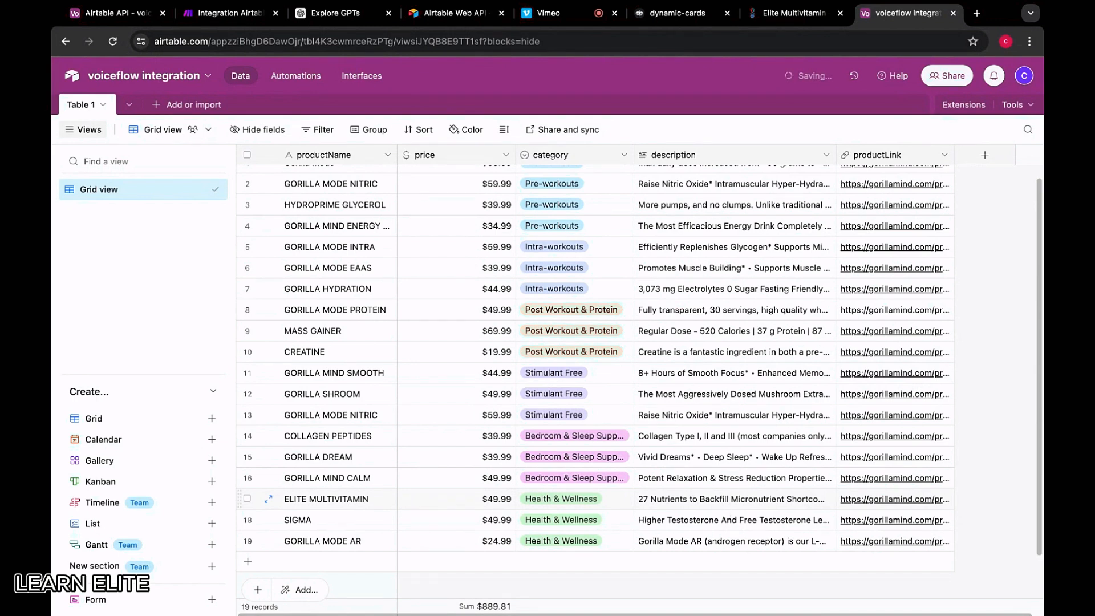
{"action": "scroll", "coordinate": [245, 352], "scroll_direction": "up", "scroll_amount": 1}
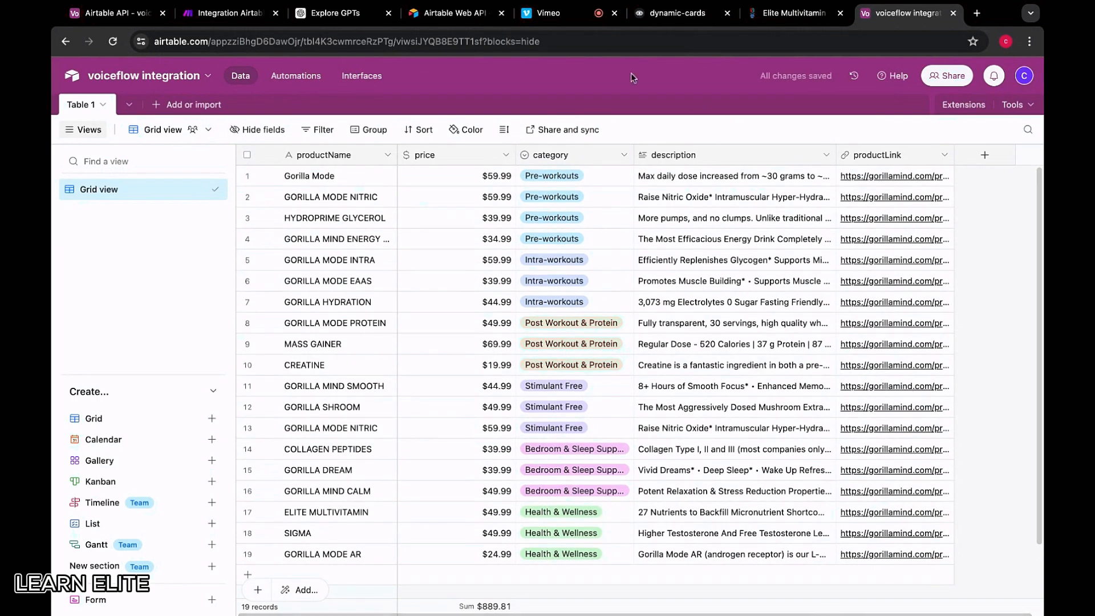
Close the developer tools and spread New Block 1 and New Block 2 apart on the canvas
{"action": "left_click", "coordinate": [679, 13]}
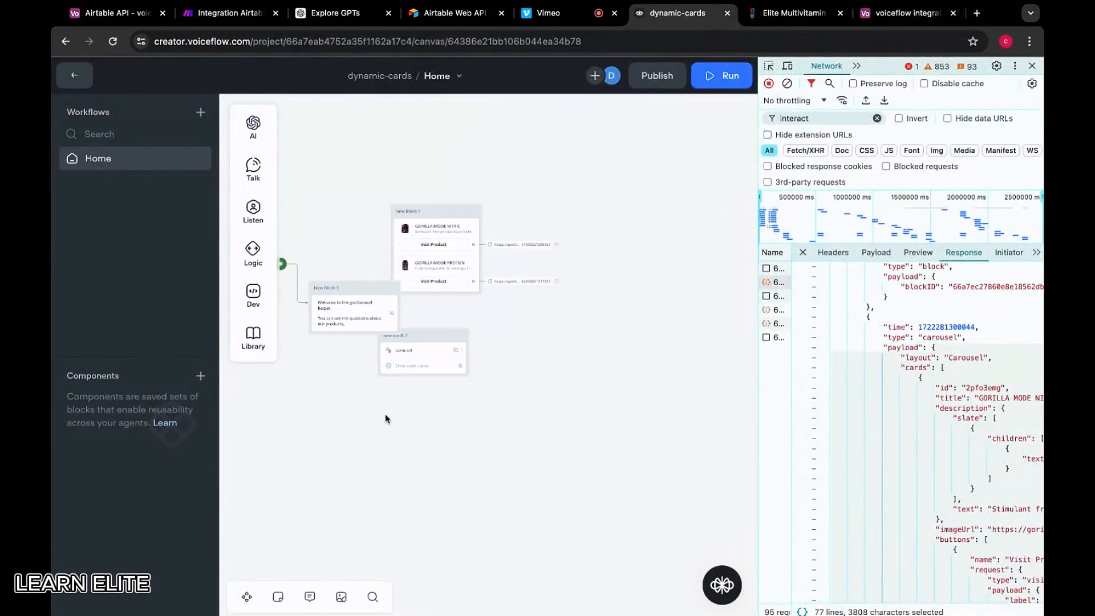
{"action": "left_click", "coordinate": [1032, 65]}
{"action": "scroll", "coordinate": [351, 254], "scroll_direction": "up", "scroll_amount": 5}
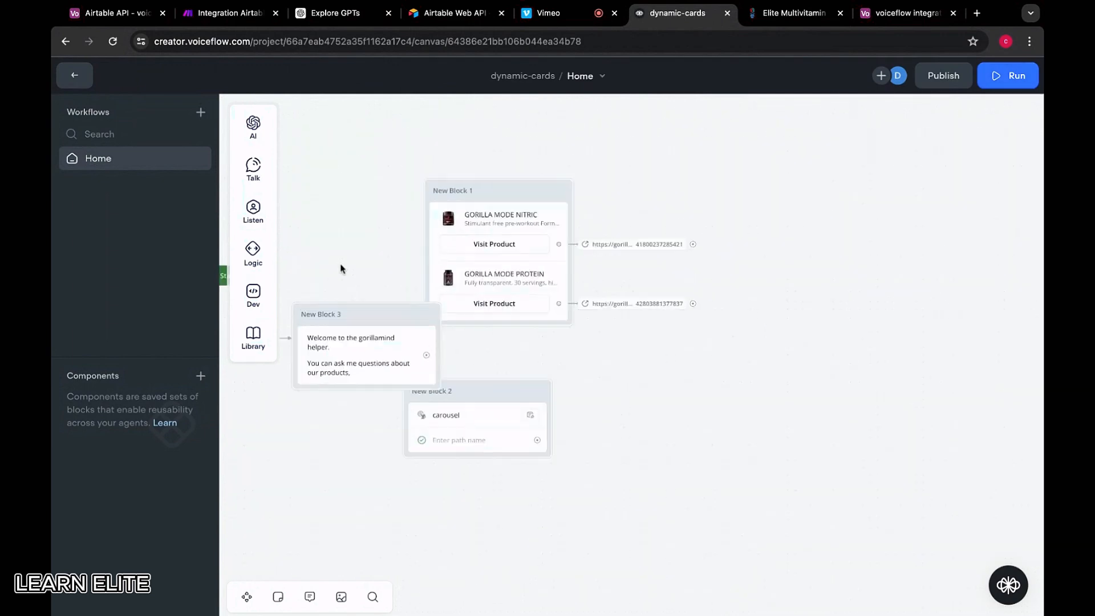
{"action": "left_click_drag", "start_coordinate": [624, 165], "coordinate": [835, 165]}
{"action": "left_click_drag", "start_coordinate": [597, 379], "coordinate": [594, 496]}
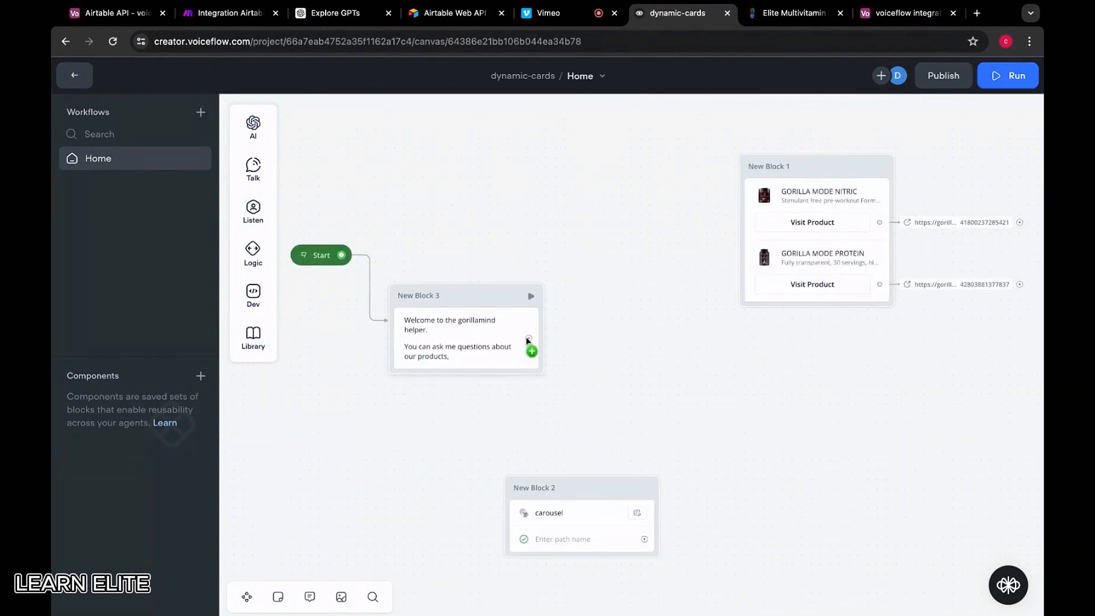
Append 'or you can tell me about a problem and I'll recommend something that can help you' to the welcome text
{"action": "left_click", "coordinate": [485, 341]}
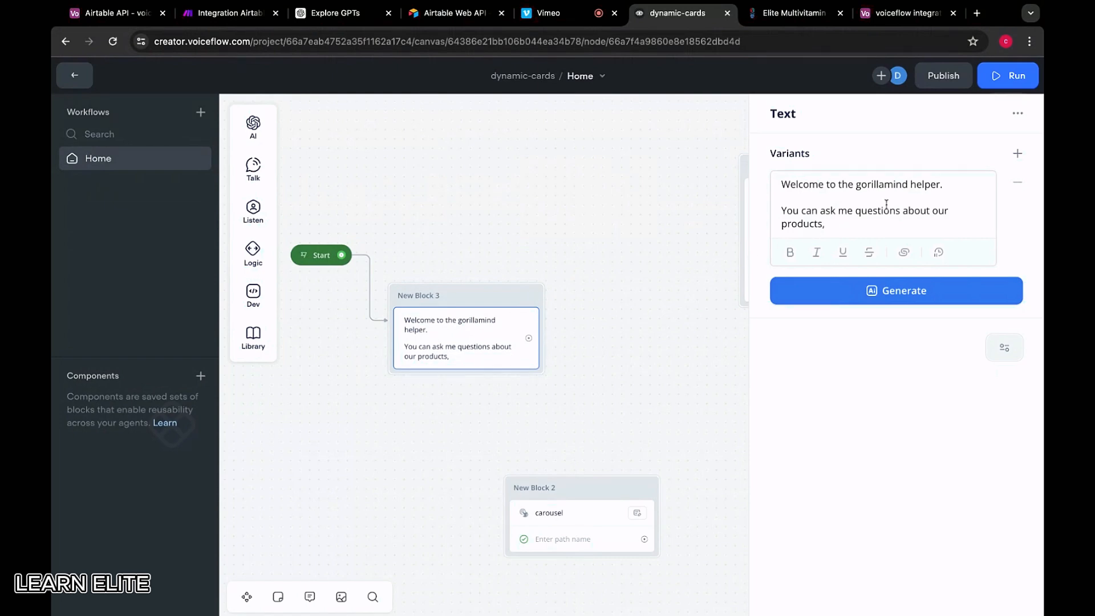
{"action": "left_click", "coordinate": [879, 230]}
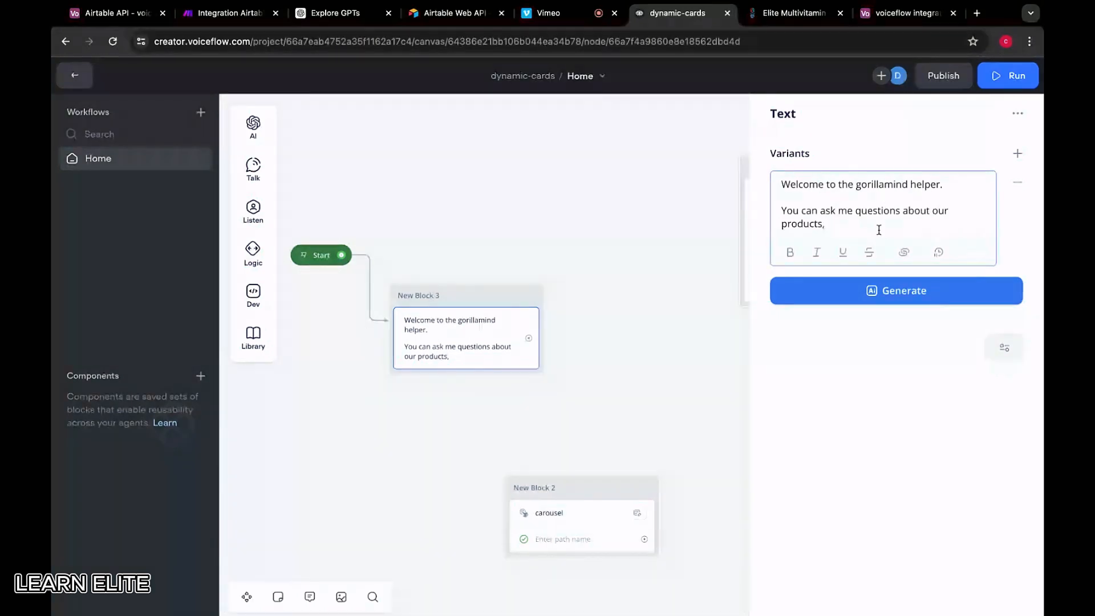
{"action": "type", "text": "or you can t"}
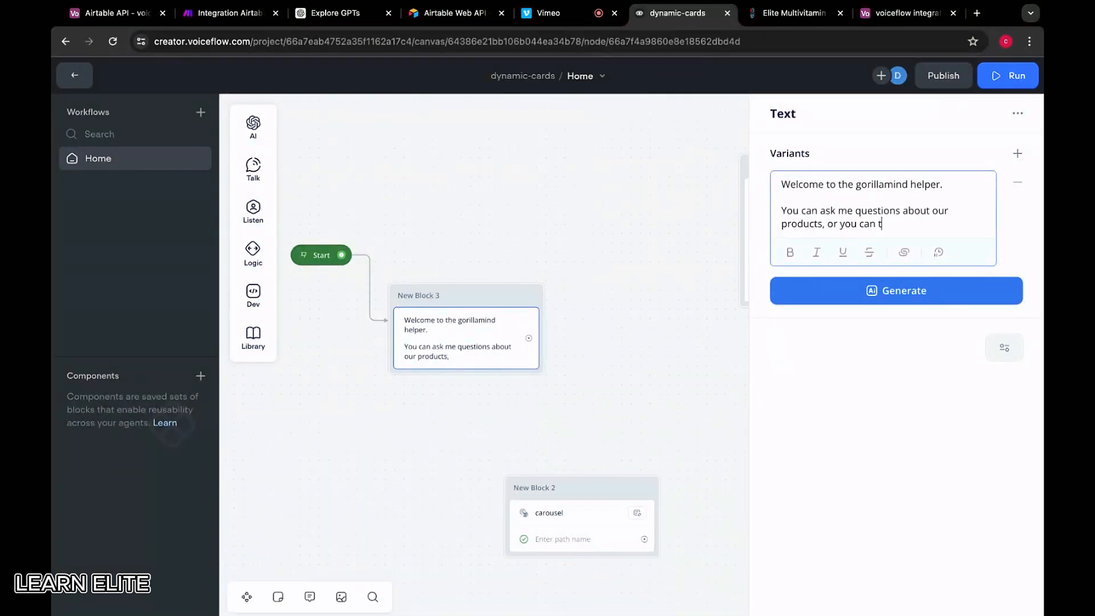
{"action": "type", "text": "ell me about a problem a"}
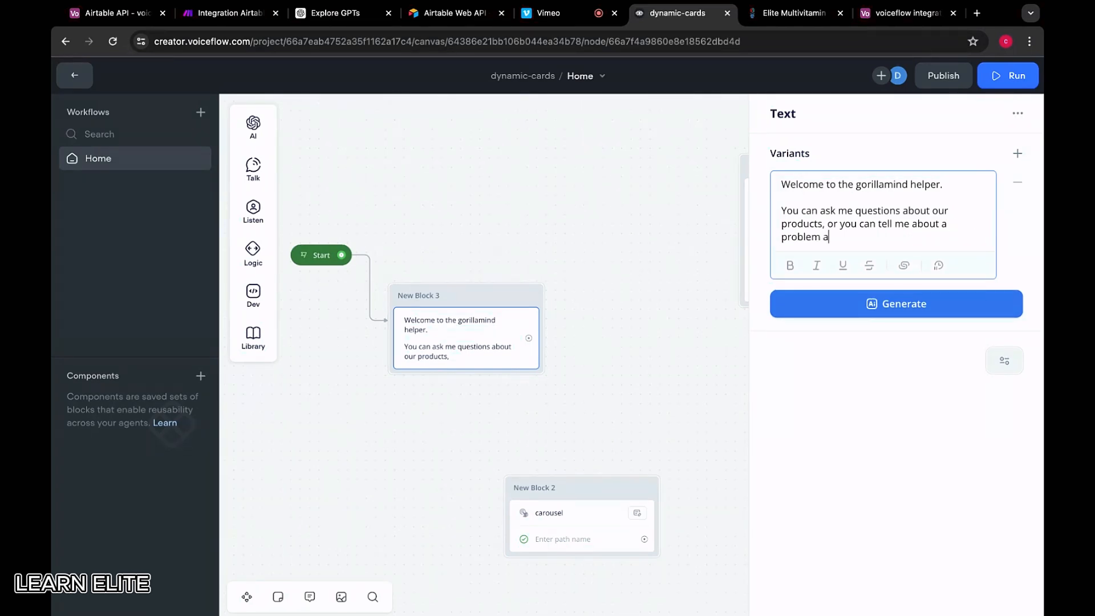
{"action": "type", "text": "nd I'll recommend something that can help you."}
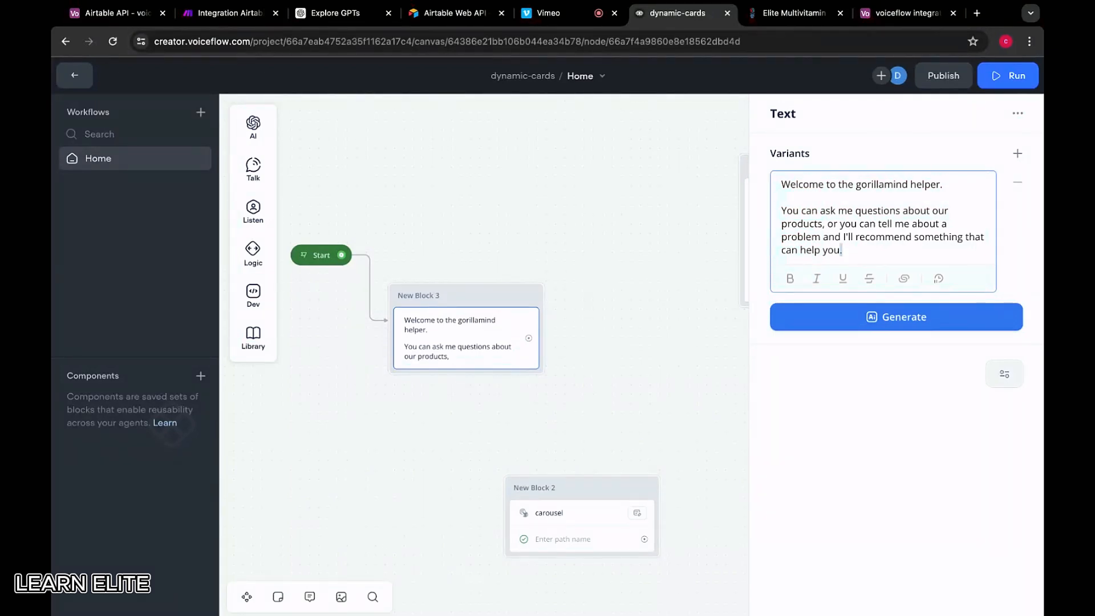
{"action": "mouse_move", "coordinate": [839, 249]}
{"action": "left_mouse_down"}
{"action": "mouse_move", "coordinate": [829, 237]}
{"action": "mouse_move", "coordinate": [843, 249]}
{"action": "left_mouse_up"}
{"action": "left_click", "coordinate": [734, 448]}
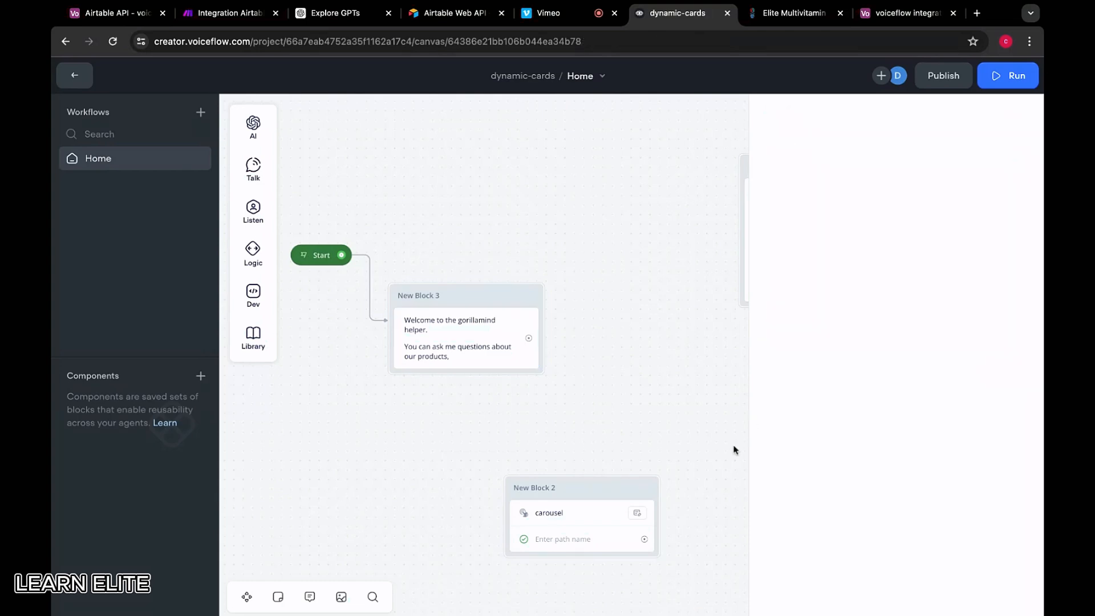
Add a Capture step after the welcome text in New Block 3 and nudge the block up
{"action": "mouse_move", "coordinate": [256, 257]}
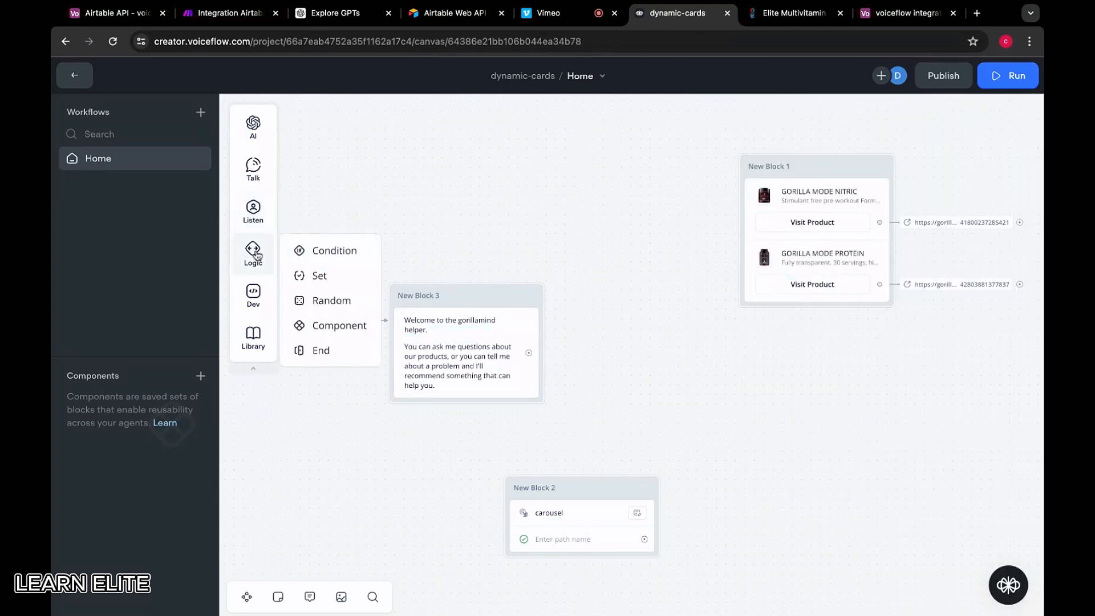
{"action": "mouse_move", "coordinate": [260, 222]}
{"action": "left_click_drag", "start_coordinate": [308, 256], "coordinate": [440, 409]}
{"action": "scroll", "coordinate": [530, 239], "scroll_direction": "down", "scroll_amount": 3}
{"action": "left_click_drag", "start_coordinate": [504, 289], "coordinate": [502, 246]}
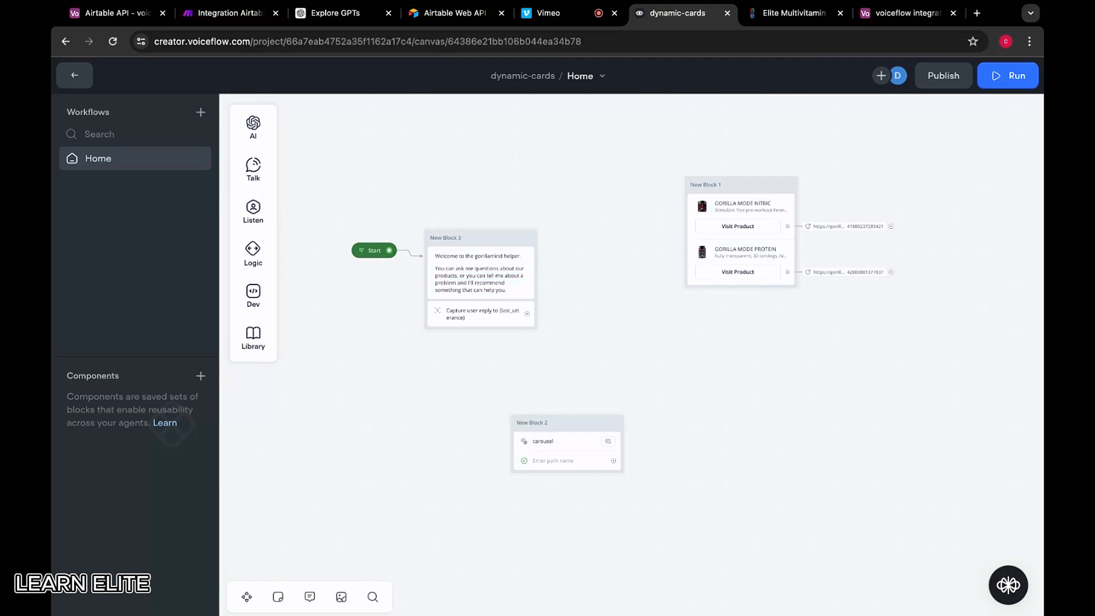
Add a new Airtable module after the Search Records module in the Make scenario
{"action": "left_click_drag", "start_coordinate": [228, 12], "coordinate": [564, 13]}
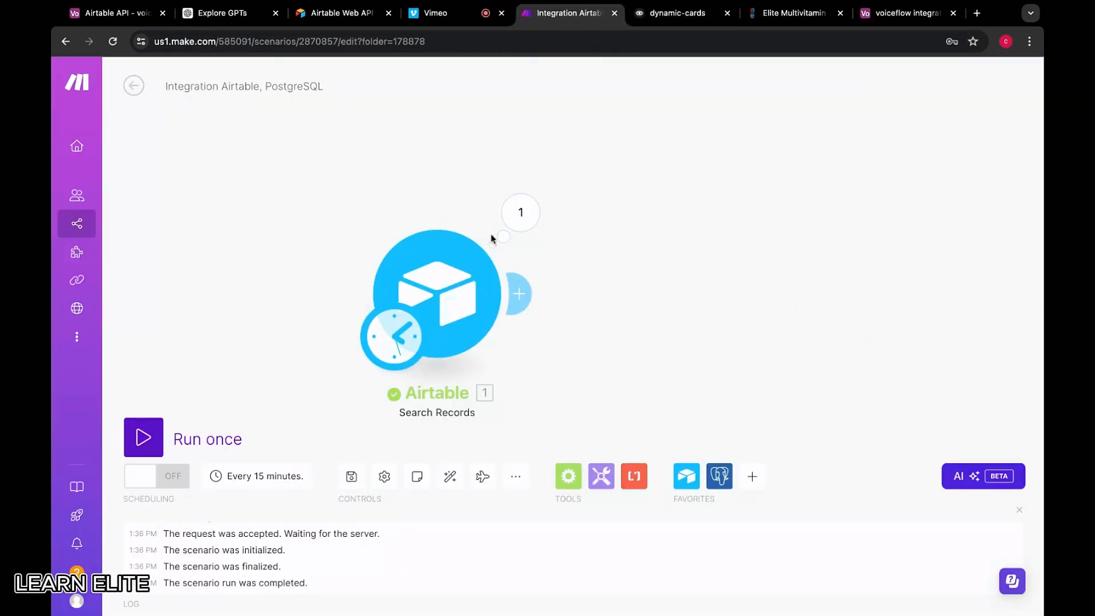
{"action": "left_click", "coordinate": [442, 310]}
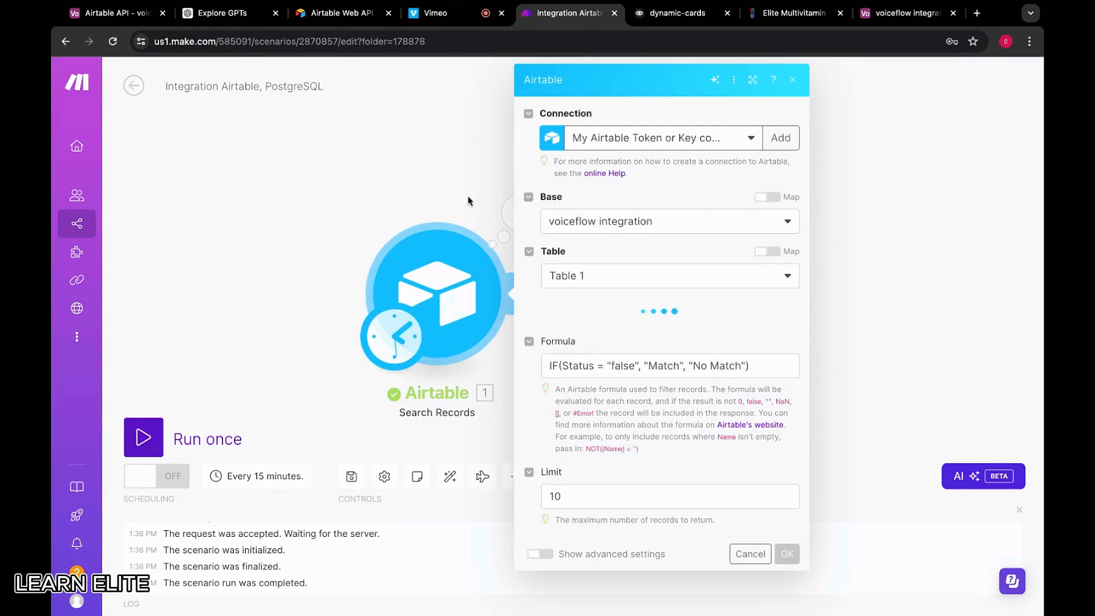
{"action": "left_click", "coordinate": [794, 79]}
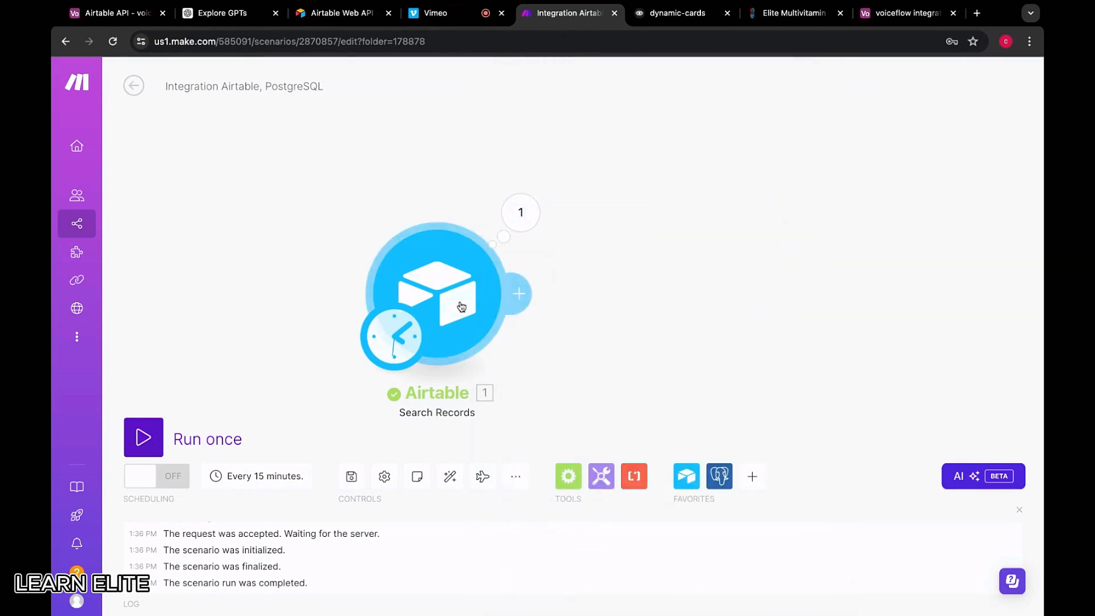
{"action": "left_click", "coordinate": [519, 293]}
{"action": "left_click", "coordinate": [765, 134]}
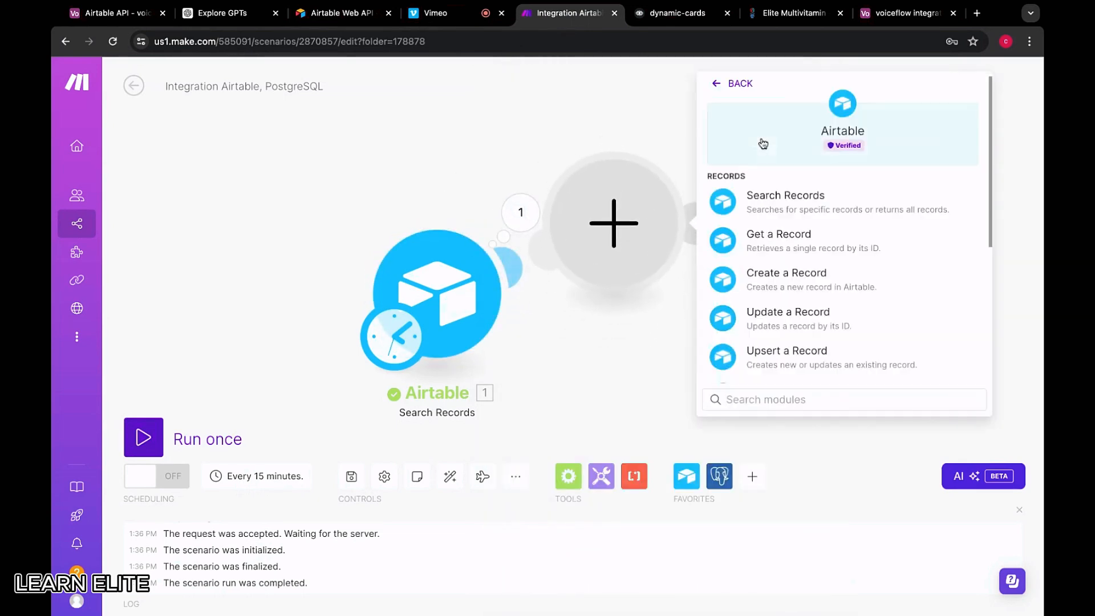
{"action": "scroll", "coordinate": [810, 222], "scroll_direction": "down", "scroll_amount": 5}
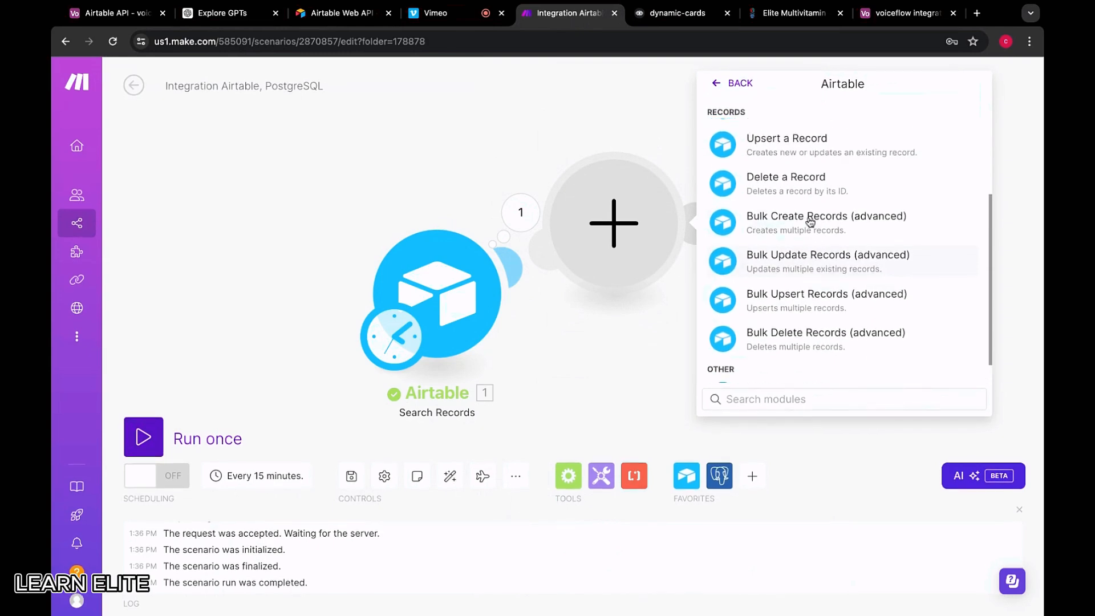
{"action": "scroll", "coordinate": [758, 186], "scroll_direction": "up", "scroll_amount": 5}
{"action": "scroll", "coordinate": [782, 259], "scroll_direction": "down", "scroll_amount": 6}
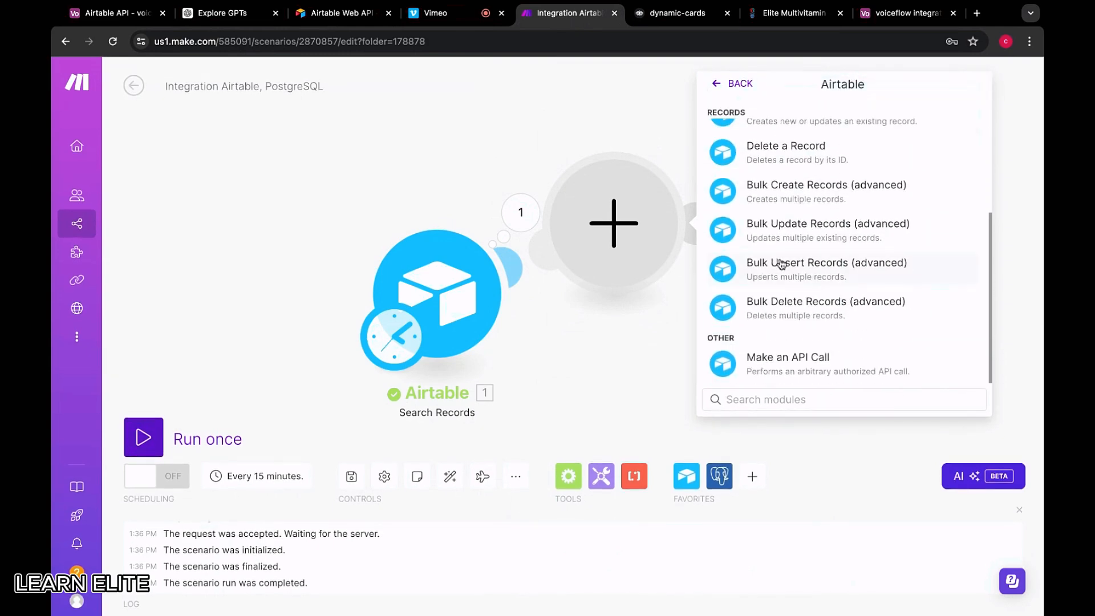
{"action": "scroll", "coordinate": [827, 244], "scroll_direction": "up", "scroll_amount": 6}
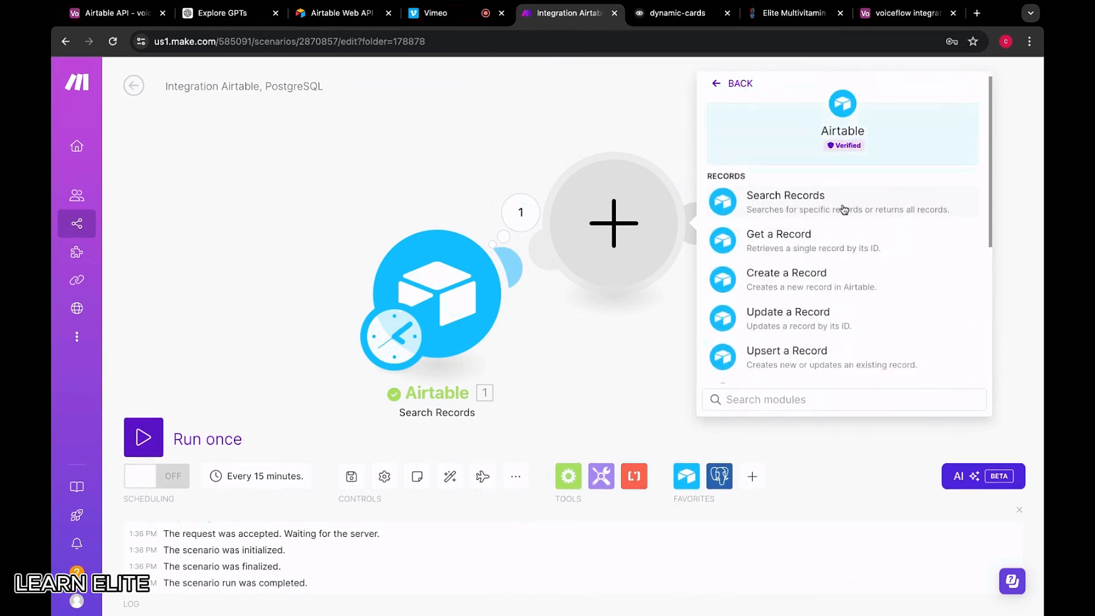
Choose Airtable's Make an API Call action for the new module, leaving the URL empty
{"action": "left_click", "coordinate": [907, 12]}
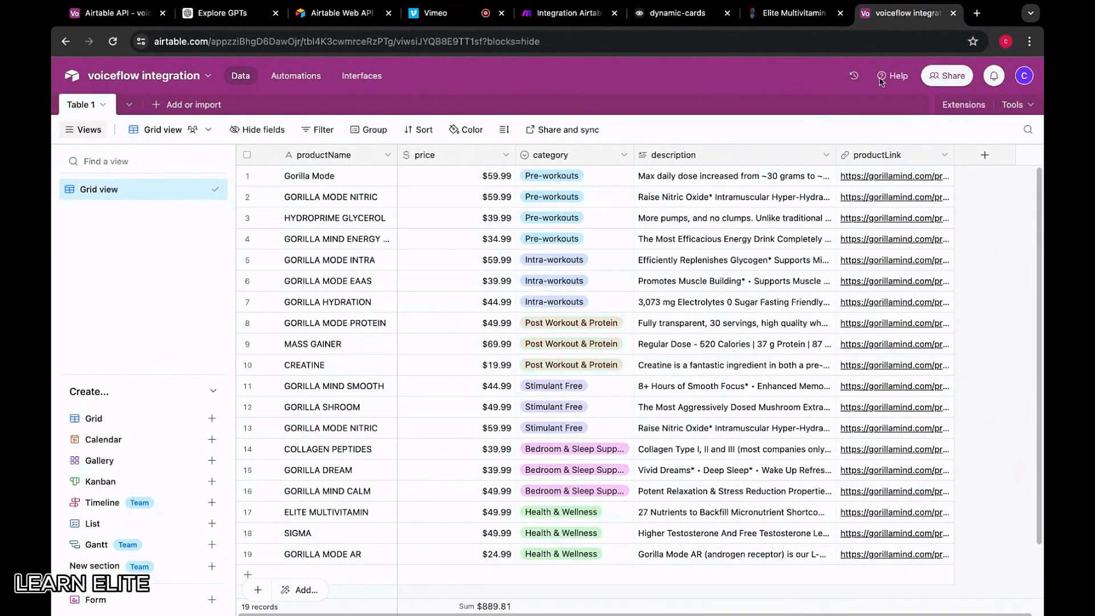
{"action": "left_click", "coordinate": [582, 17]}
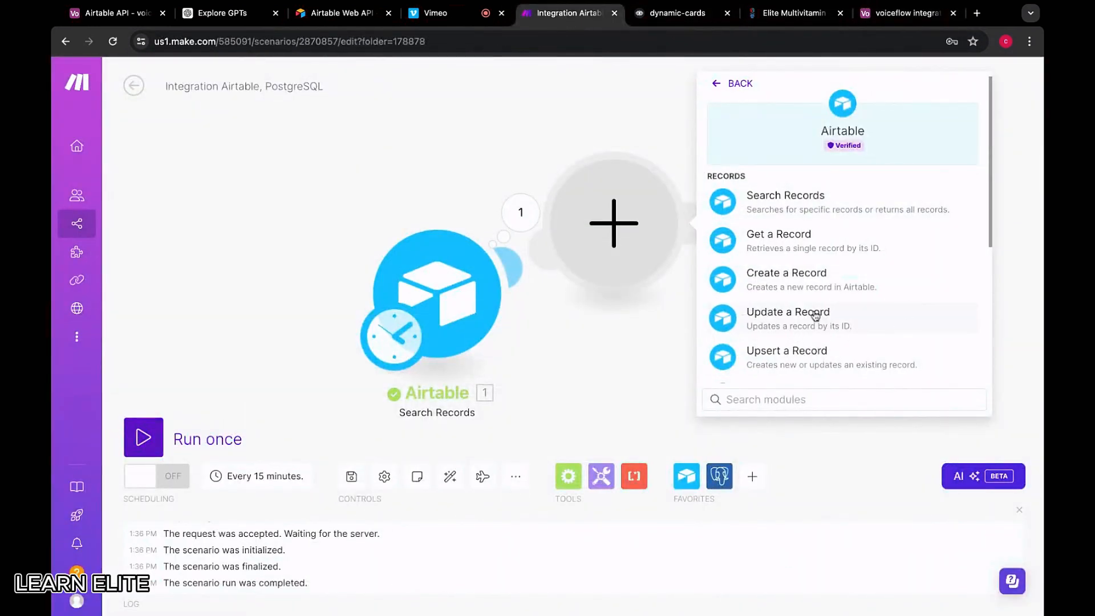
{"action": "scroll", "coordinate": [816, 316], "scroll_direction": "down", "scroll_amount": 5}
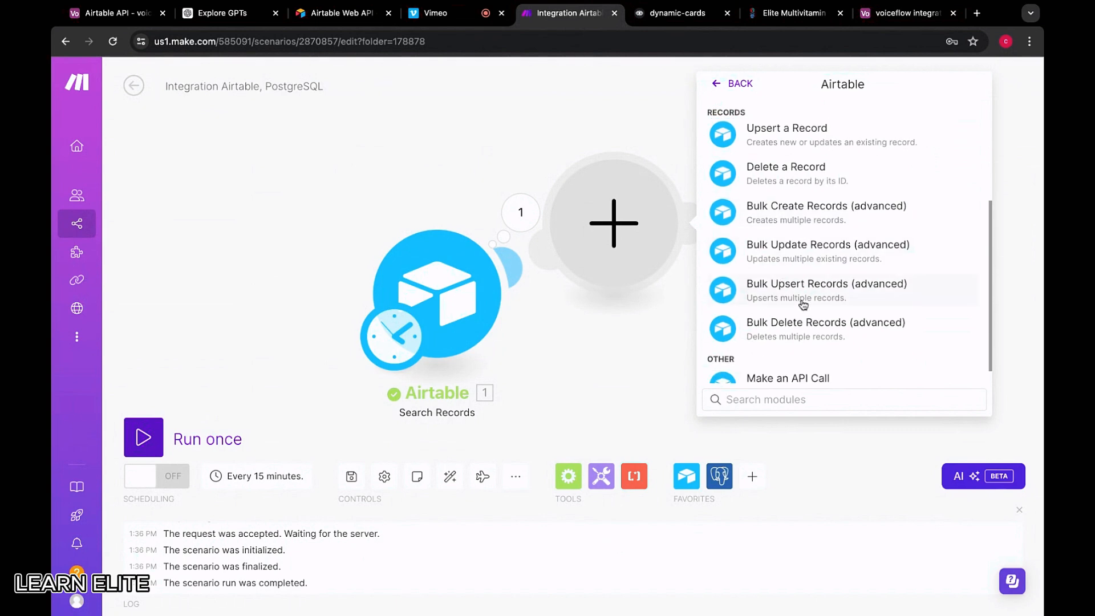
{"action": "scroll", "coordinate": [801, 304], "scroll_direction": "down", "scroll_amount": 1}
{"action": "left_click", "coordinate": [789, 357]}
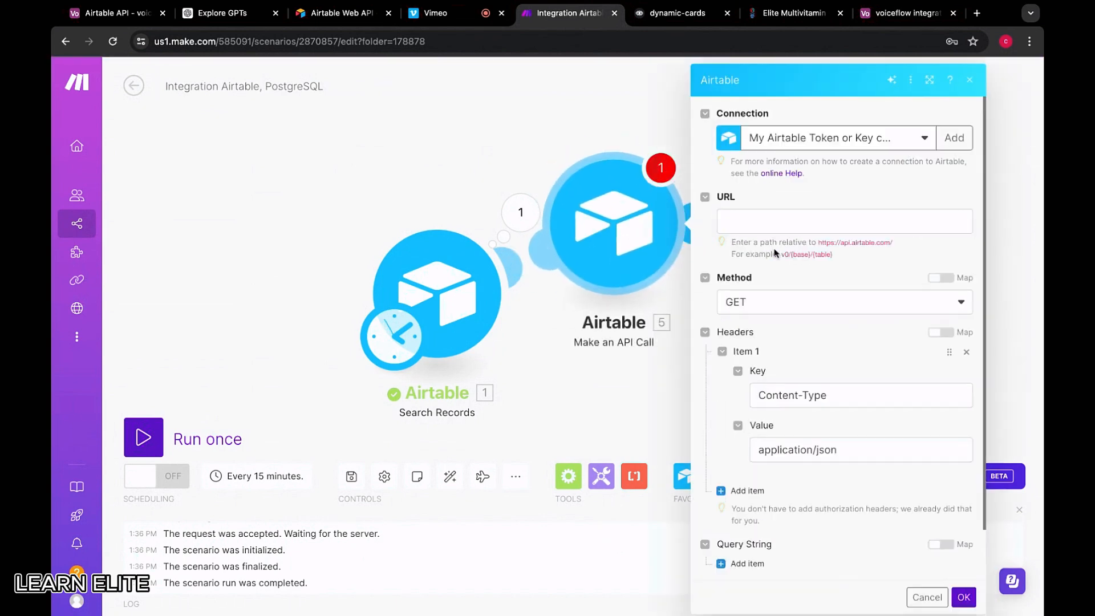
{"action": "scroll", "coordinate": [775, 252], "scroll_direction": "down", "scroll_amount": 2}
{"action": "left_click", "coordinate": [763, 160]}
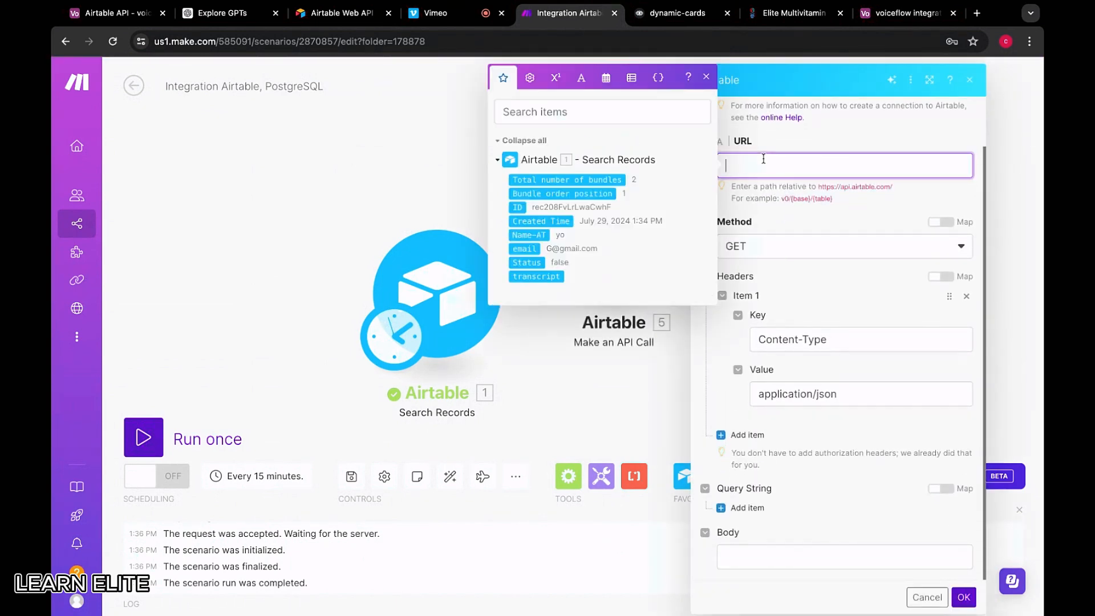
{"action": "left_click", "coordinate": [801, 148]}
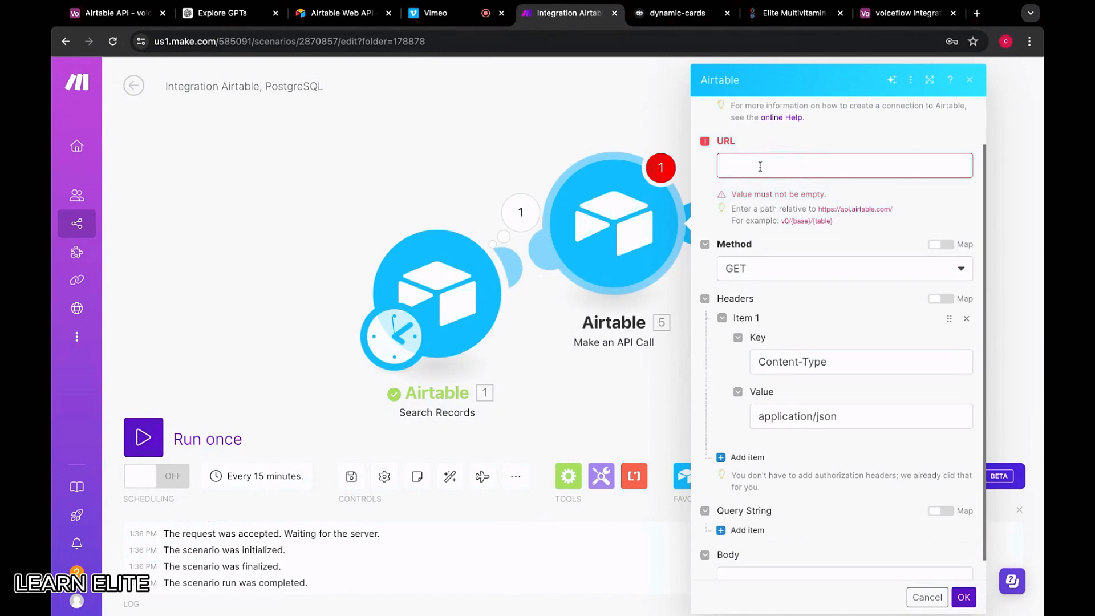
Delete the Make an API Call module
{"action": "left_click", "coordinate": [496, 139]}
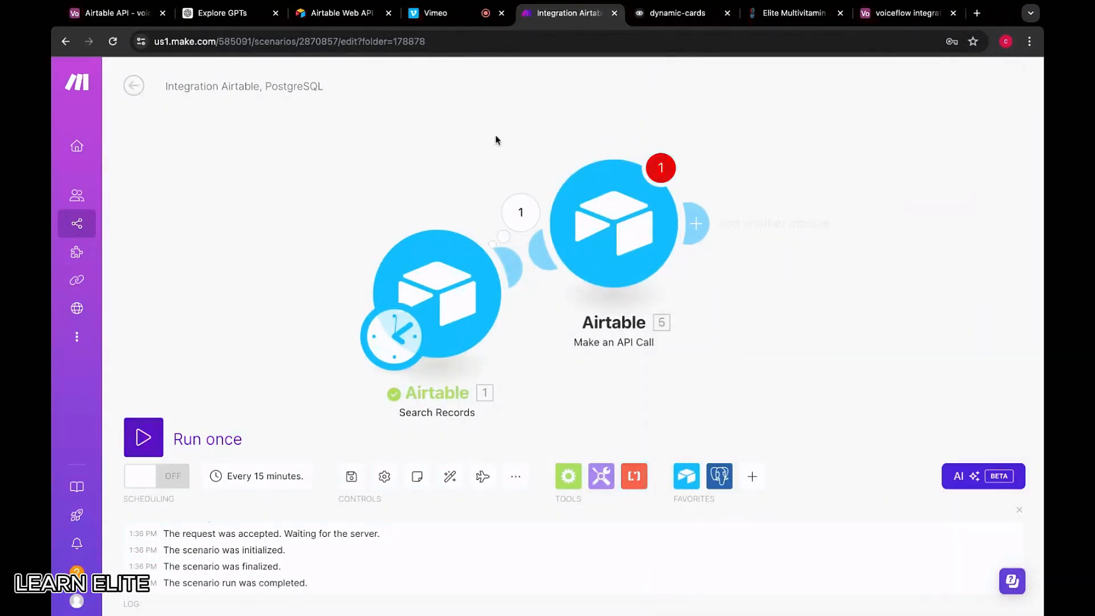
{"action": "right_click", "coordinate": [584, 200]}
{"action": "left_click", "coordinate": [619, 359]}
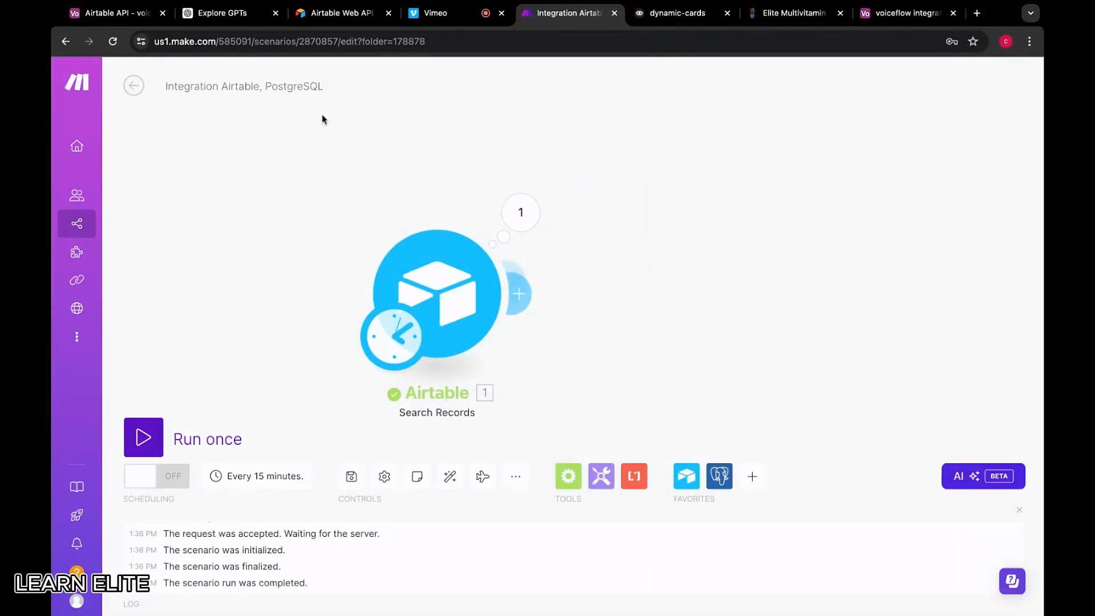
Rename the scenario to 'Get Airtable Products'
{"action": "left_click", "coordinate": [299, 89]}
{"action": "key", "text": "BackSpace"}
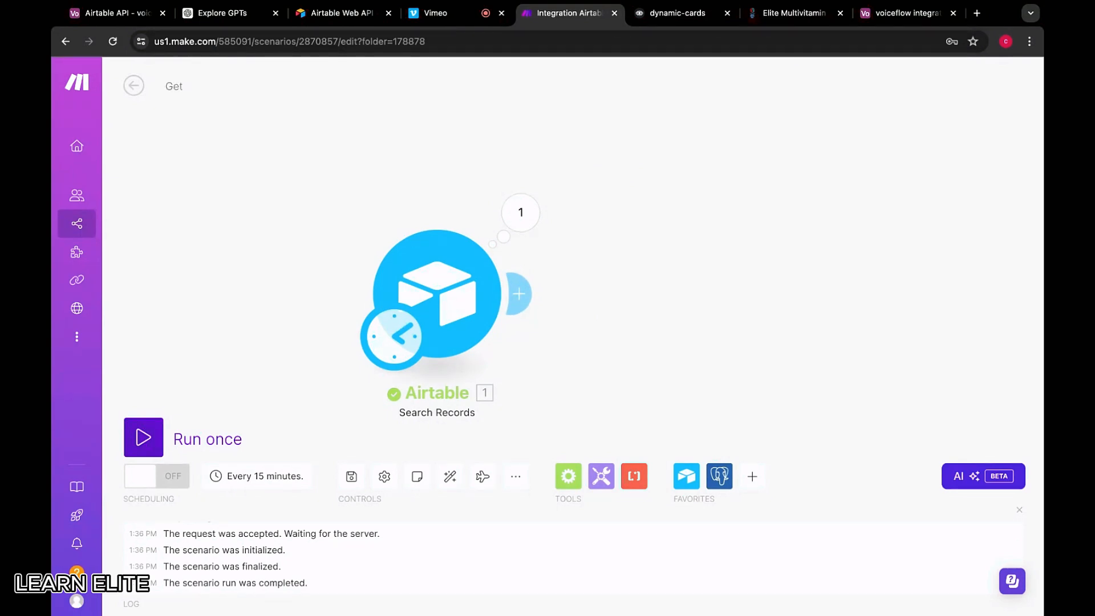
{"action": "type", "text": "Get Airtable Products"}
{"action": "left_click", "coordinate": [399, 123]}
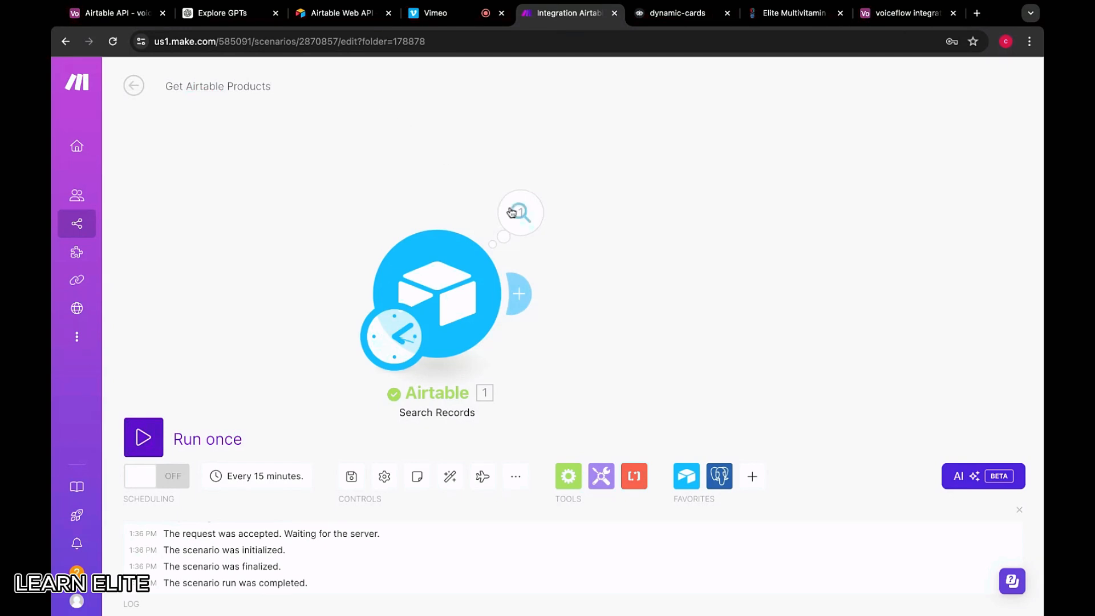
Add a Webhooks 'Webhook response' module after Search Records and accept its settings
{"action": "left_click", "coordinate": [598, 208]}
{"action": "left_click", "coordinate": [742, 231]}
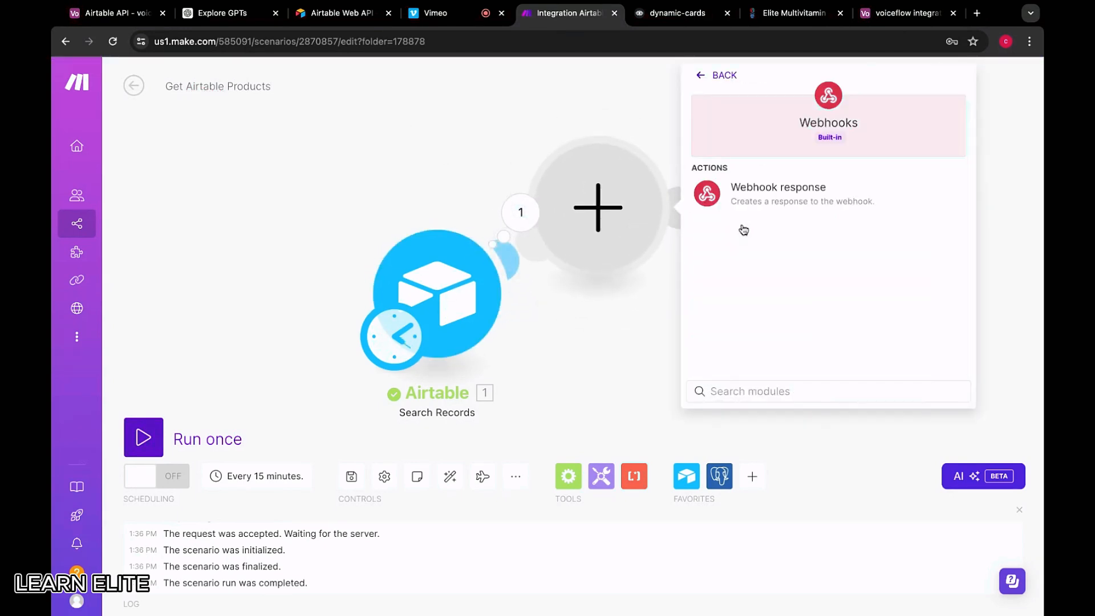
{"action": "left_click", "coordinate": [749, 206]}
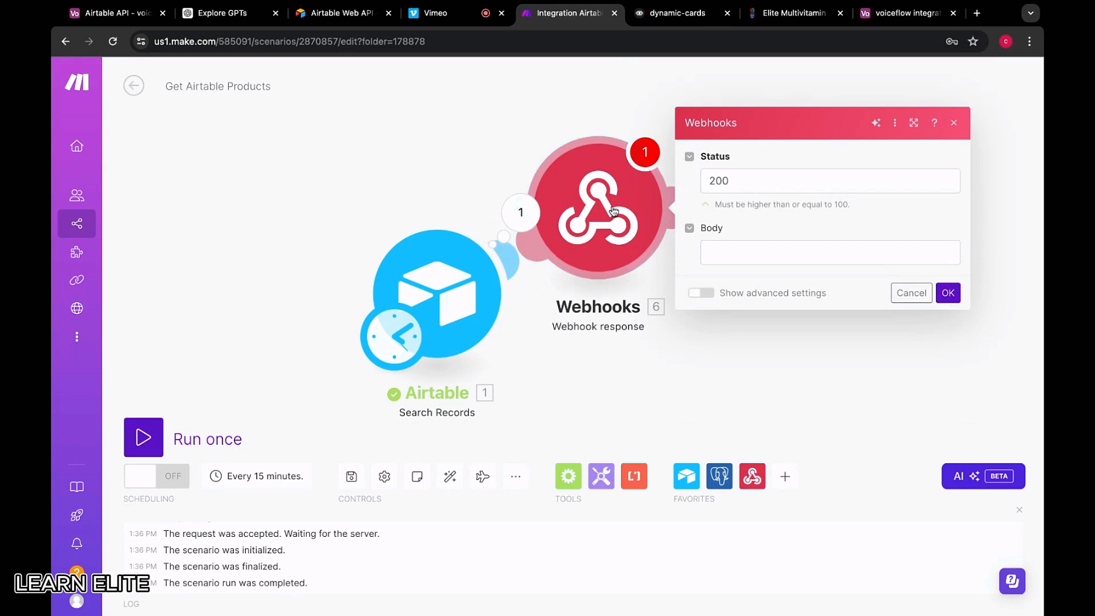
{"action": "left_click", "coordinate": [529, 147]}
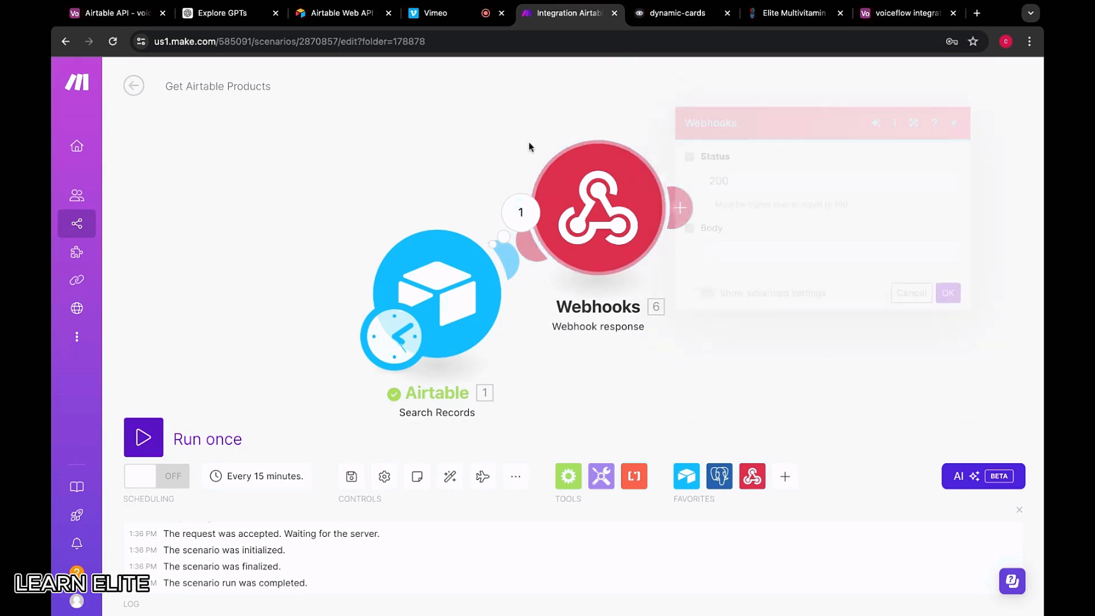
Clear the old Status formula from the Search Records Formula field
{"action": "left_click", "coordinate": [431, 289]}
{"action": "left_click", "coordinate": [768, 367]}
{"action": "triple_click", "coordinate": [768, 366]}
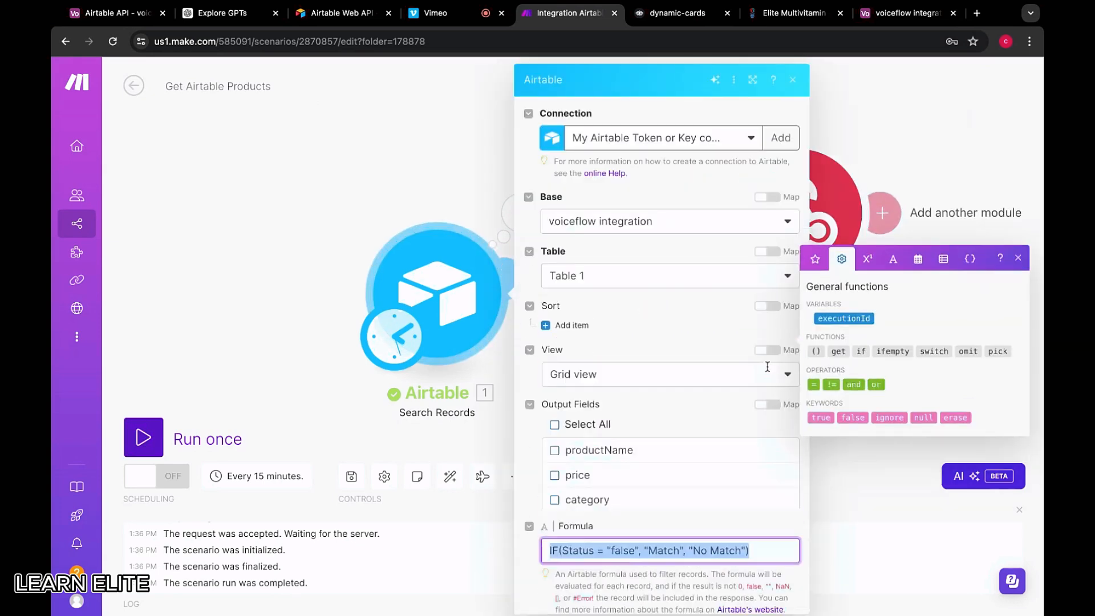
{"action": "scroll", "coordinate": [707, 421], "scroll_direction": "down", "scroll_amount": 4}
{"action": "key", "text": "BackSpace"}
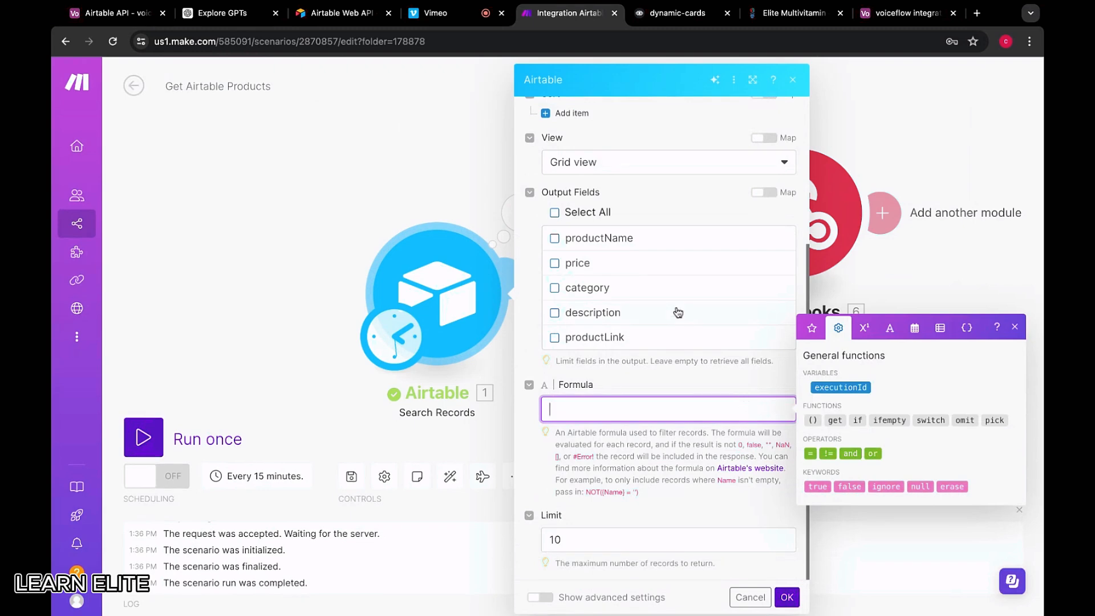
{"action": "scroll", "coordinate": [677, 319], "scroll_direction": "up", "scroll_amount": 4}
Check the base selection and the Airtable product table alongside the Make settings
{"action": "left_click", "coordinate": [627, 228]}
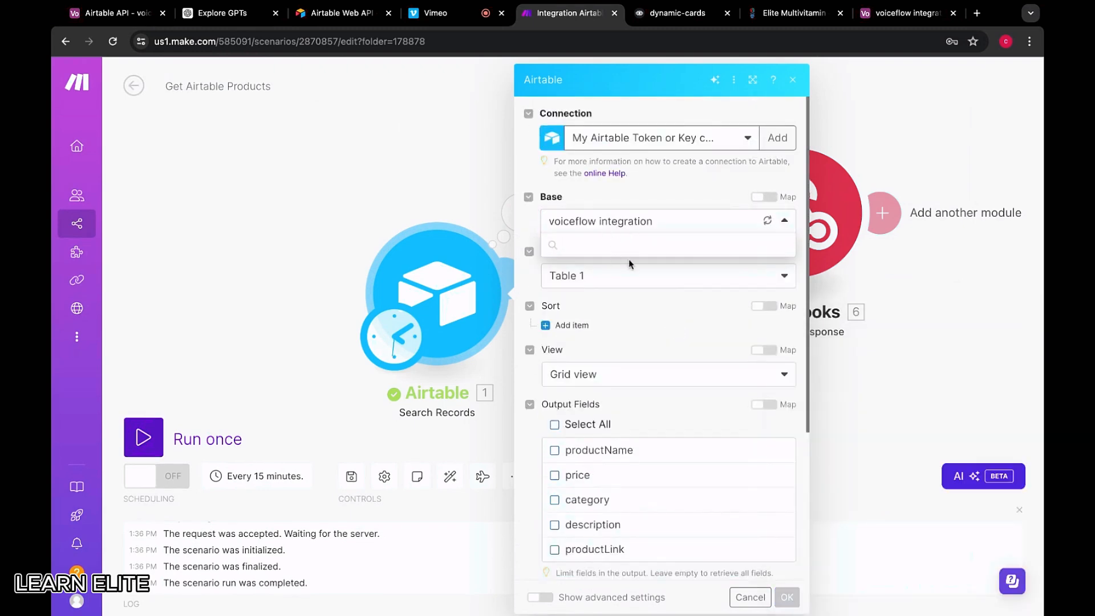
{"action": "left_click", "coordinate": [655, 196]}
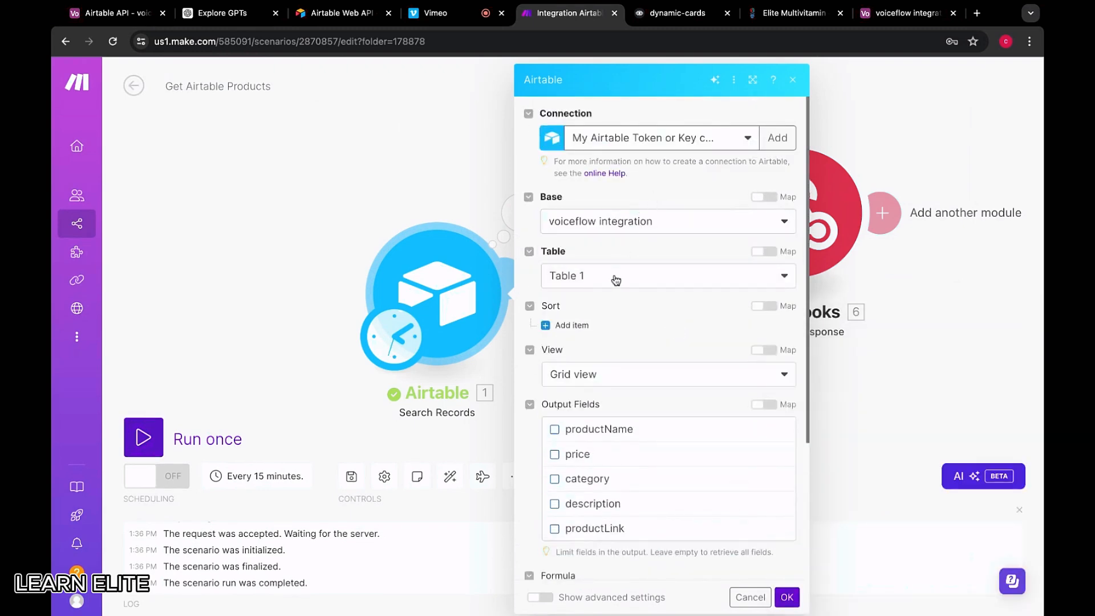
{"action": "scroll", "coordinate": [620, 300], "scroll_direction": "down", "scroll_amount": 2}
{"action": "left_click", "coordinate": [692, 21]}
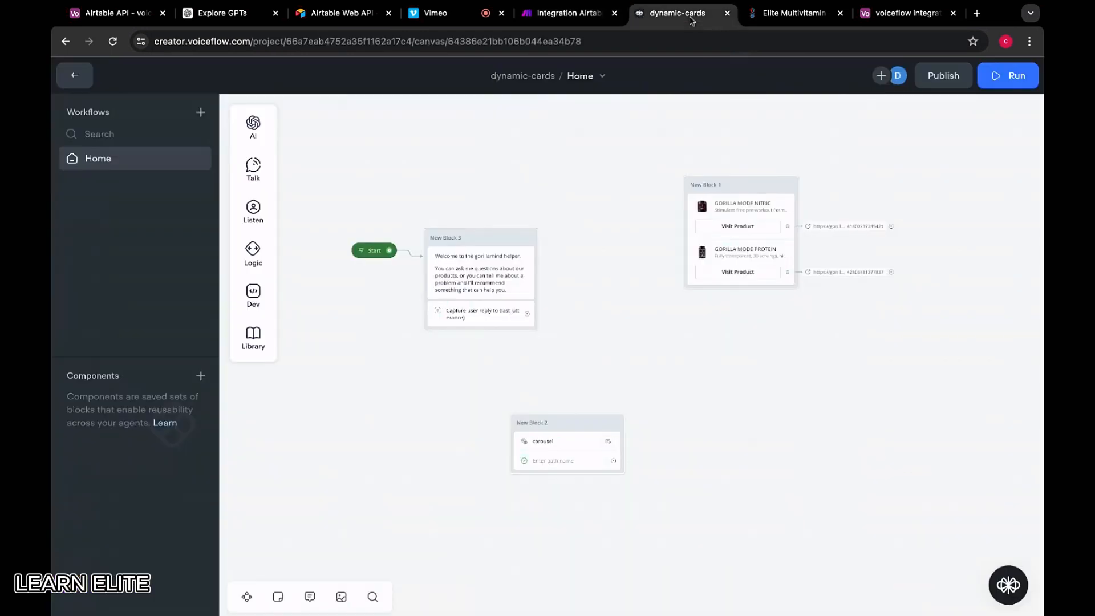
{"action": "left_click", "coordinate": [794, 18]}
{"action": "left_click_drag", "start_coordinate": [892, 19], "coordinate": [684, 17]}
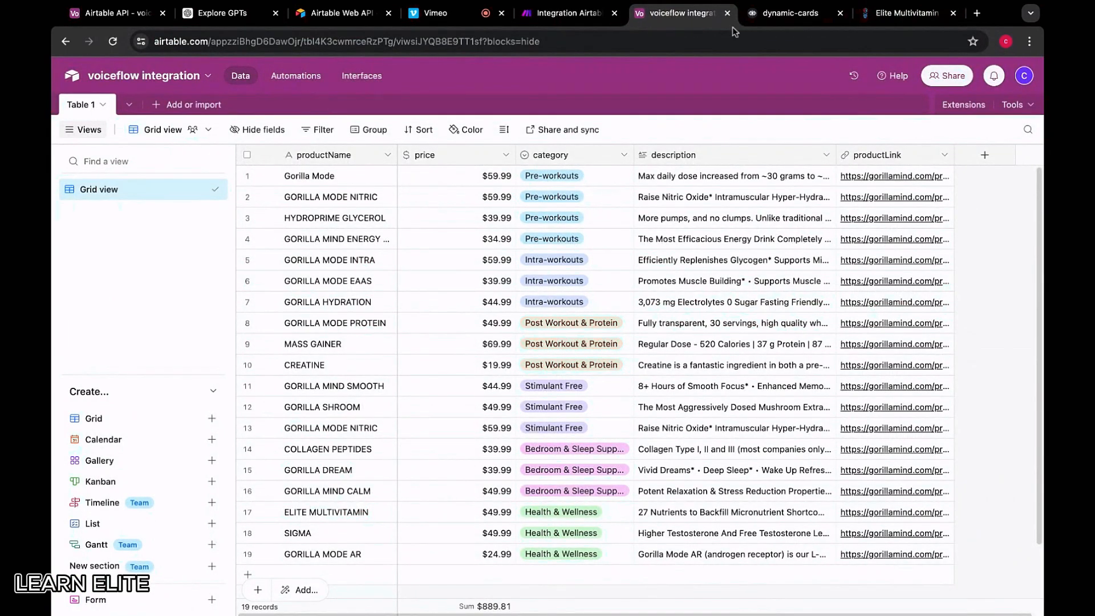
{"action": "left_click", "coordinate": [566, 17]}
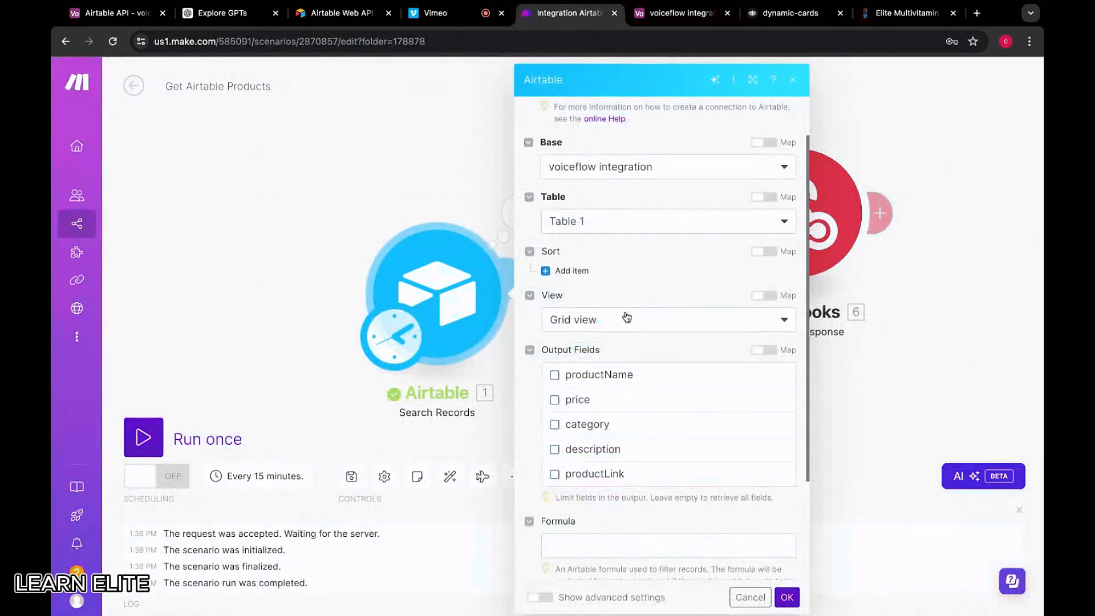
Include productLink, description, category, price and productName in the returned fields
{"action": "scroll", "coordinate": [630, 318], "scroll_direction": "down", "scroll_amount": 2}
{"action": "scroll", "coordinate": [632, 319], "scroll_direction": "down", "scroll_amount": 1}
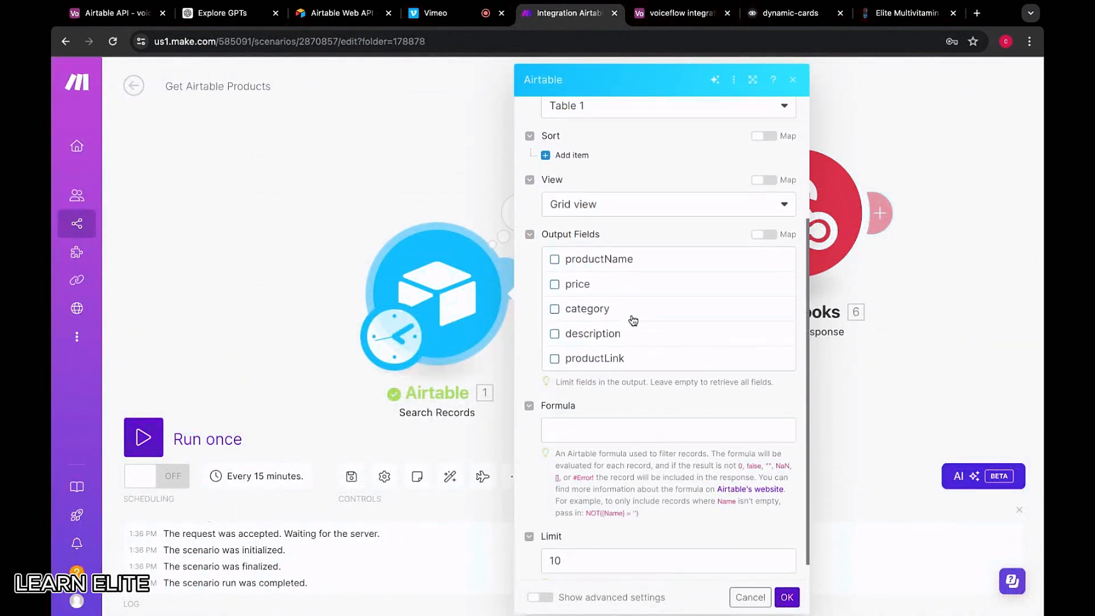
{"action": "scroll", "coordinate": [614, 261], "scroll_direction": "up", "scroll_amount": 1}
{"action": "scroll", "coordinate": [608, 365], "scroll_direction": "down", "scroll_amount": 1}
{"action": "left_click", "coordinate": [554, 361]}
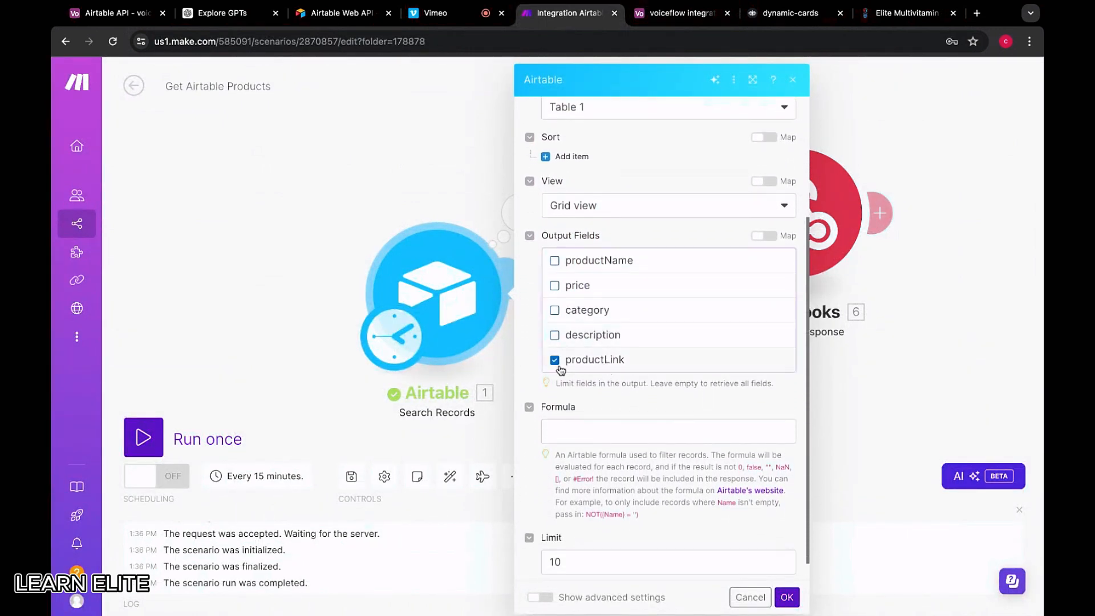
{"action": "left_click", "coordinate": [554, 336]}
{"action": "left_click", "coordinate": [554, 310]}
{"action": "left_click", "coordinate": [554, 285]}
{"action": "left_click", "coordinate": [554, 264]}
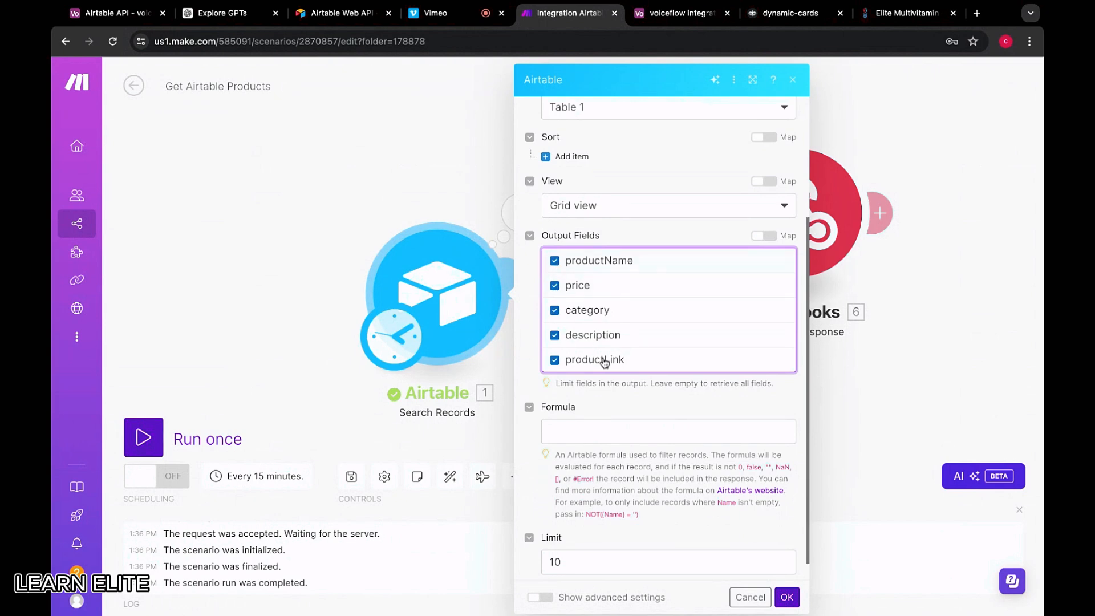
{"action": "left_click", "coordinate": [598, 425]}
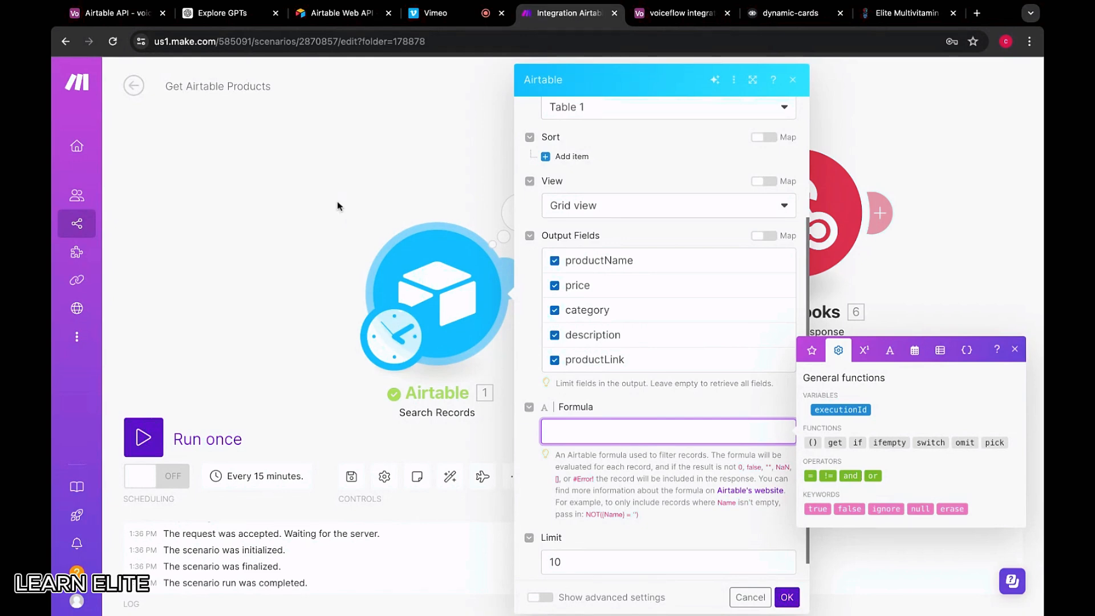
Find AirtableGPT in Explore GPTs by searching 'airtable' and view its details
{"action": "left_click", "coordinate": [210, 14]}
{"action": "left_click", "coordinate": [434, 202]}
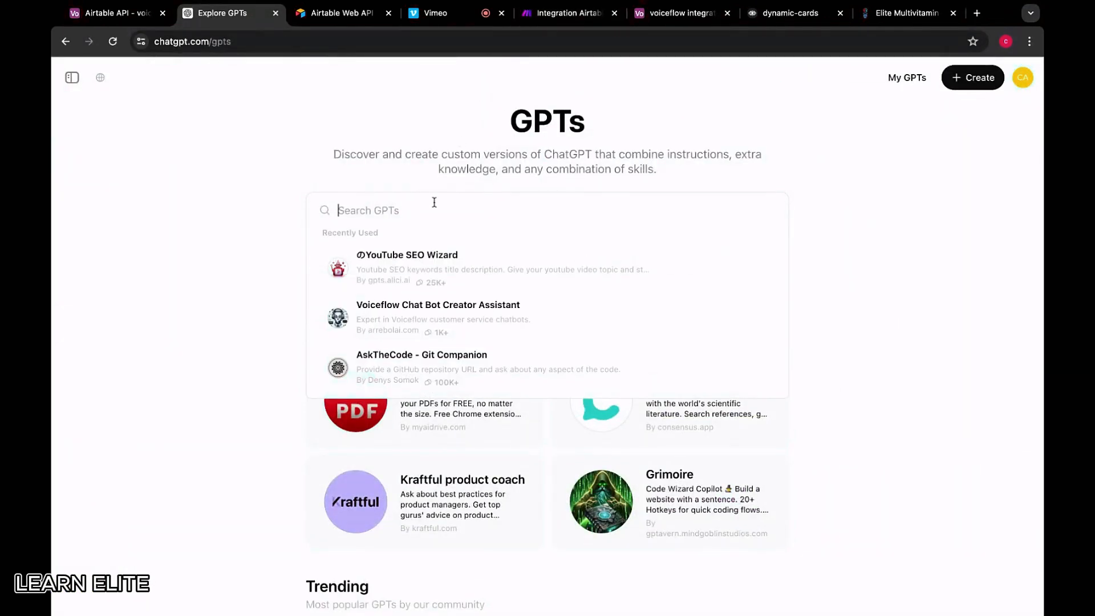
{"action": "type", "text": "airtable"}
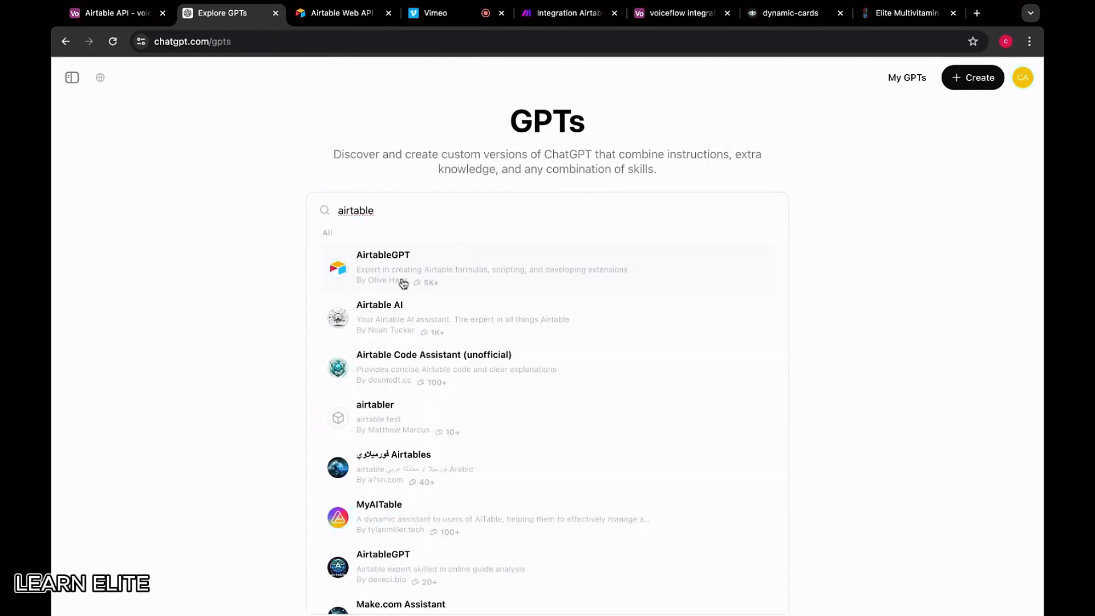
{"action": "left_click", "coordinate": [418, 280]}
{"action": "scroll", "coordinate": [472, 455], "scroll_direction": "down", "scroll_amount": 3}
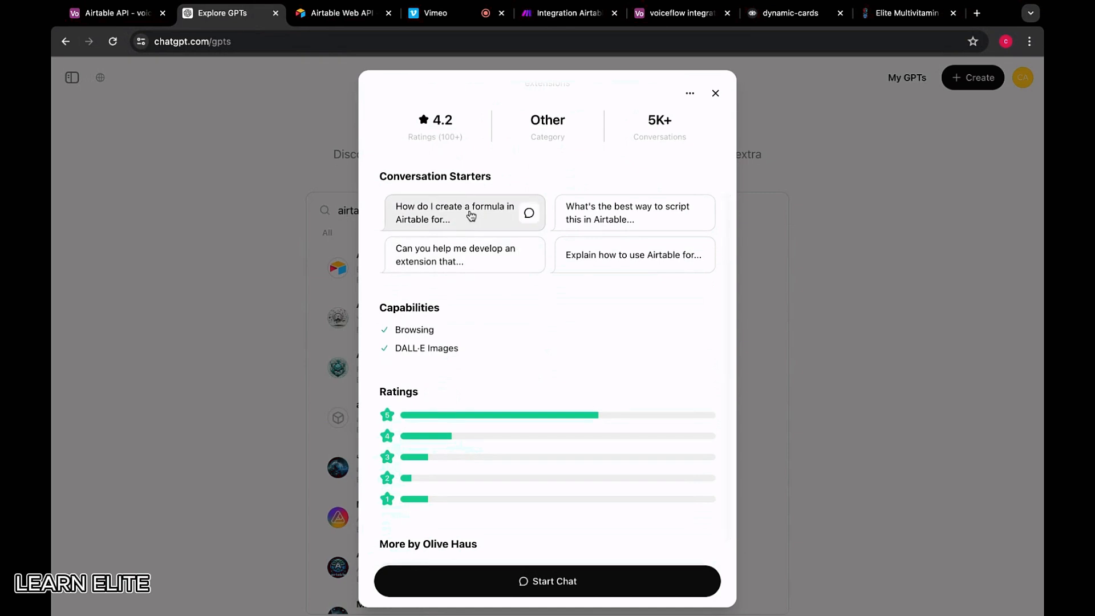
{"action": "scroll", "coordinate": [456, 240], "scroll_direction": "up", "scroll_amount": 3}
{"action": "left_click_drag", "start_coordinate": [423, 240], "coordinate": [568, 250]}
{"action": "scroll", "coordinate": [567, 245], "scroll_direction": "down", "scroll_amount": 5}
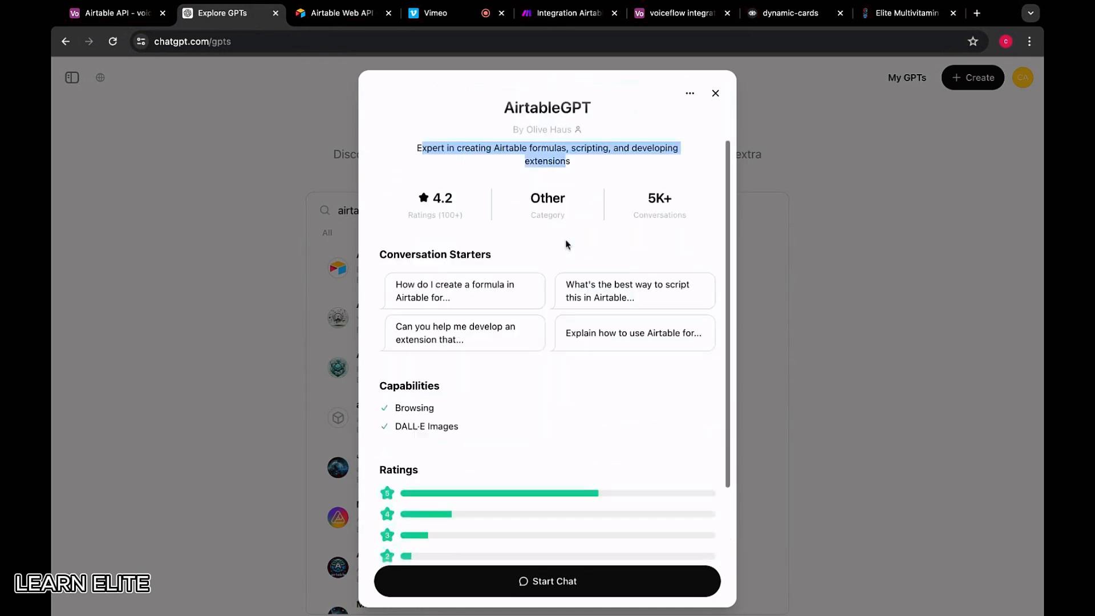
Ask AirtableGPT for a formula that would return all records for preworkout labelled rows
{"action": "left_click", "coordinate": [393, 580]}
{"action": "type", "text": "I"}
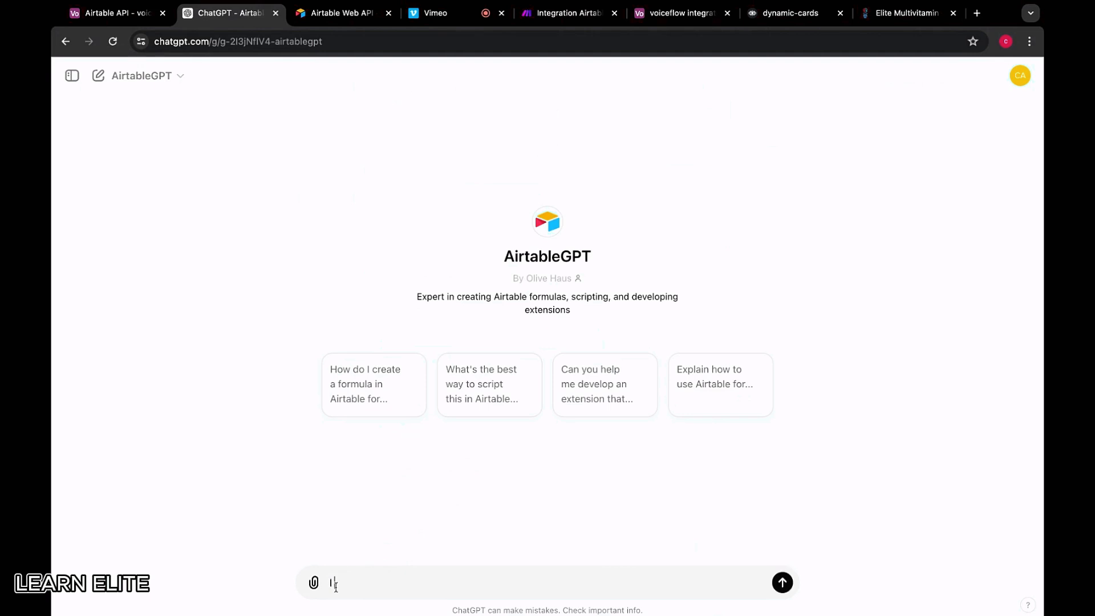
{"action": "type", "text": " need an airtable formula"}
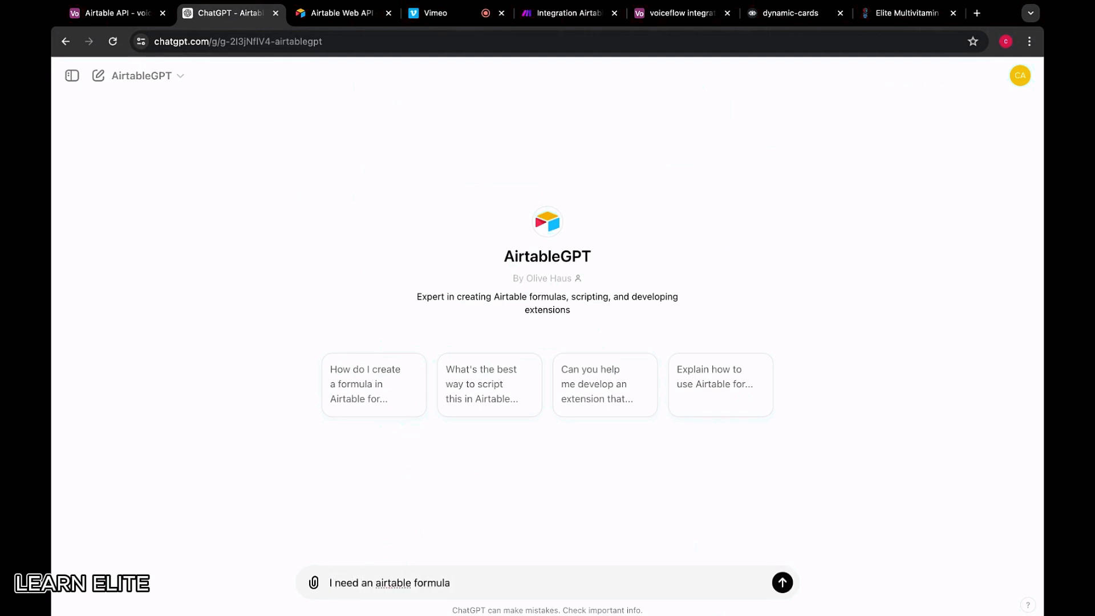
{"action": "left_click", "coordinate": [568, 13]}
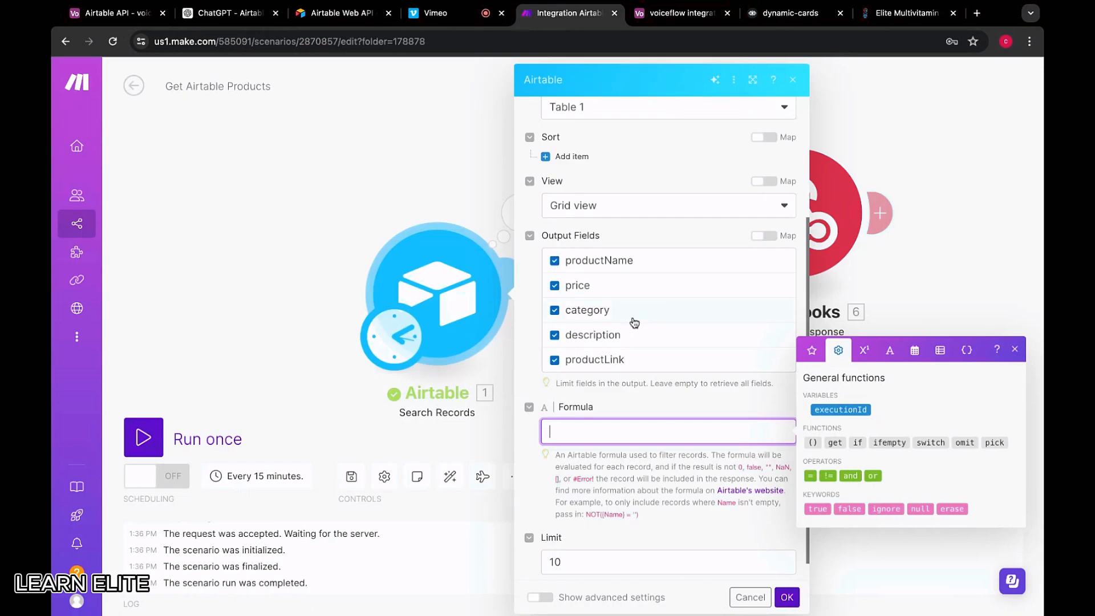
{"action": "left_click_drag", "start_coordinate": [231, 13], "coordinate": [453, 12]}
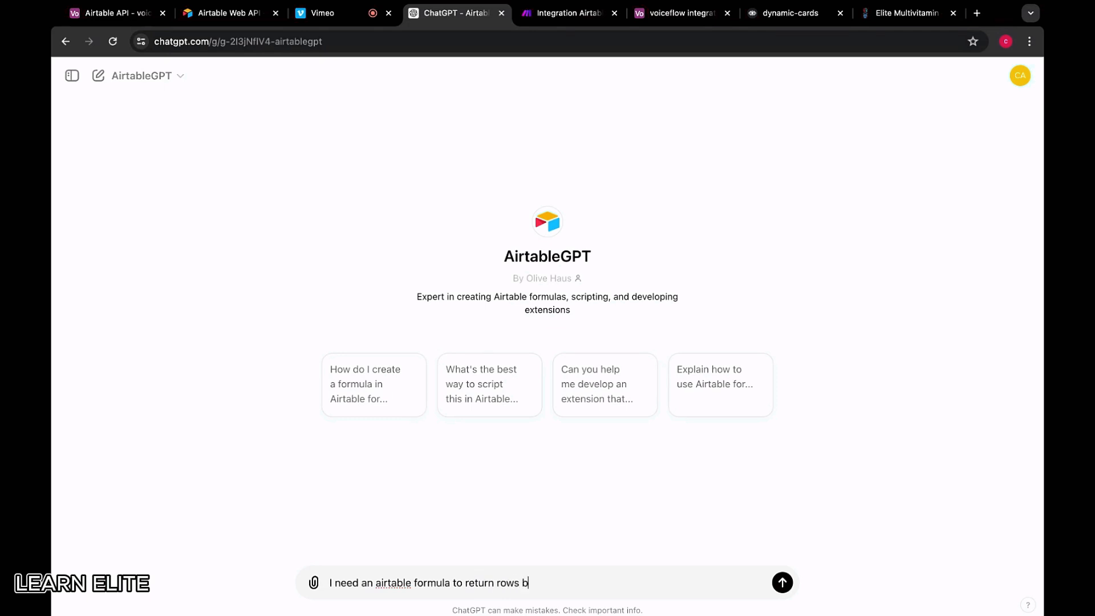
{"action": "type", "text": "ased on a certain category. For e"}
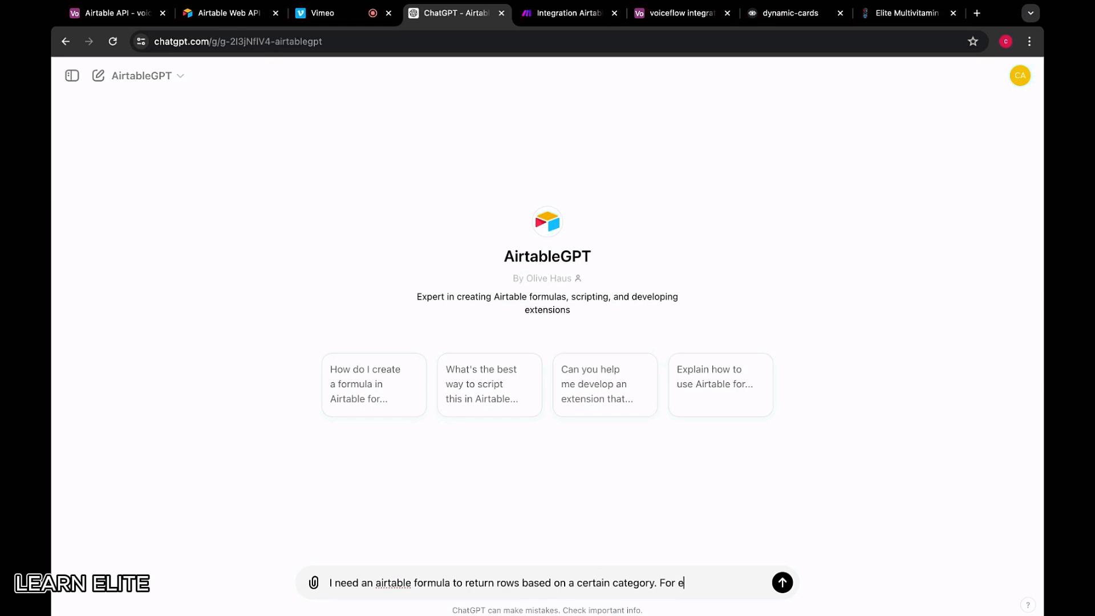
{"action": "type", "text": "mple"}
{"action": "left_click", "coordinate": [563, 20]}
{"action": "left_click", "coordinate": [679, 15]}
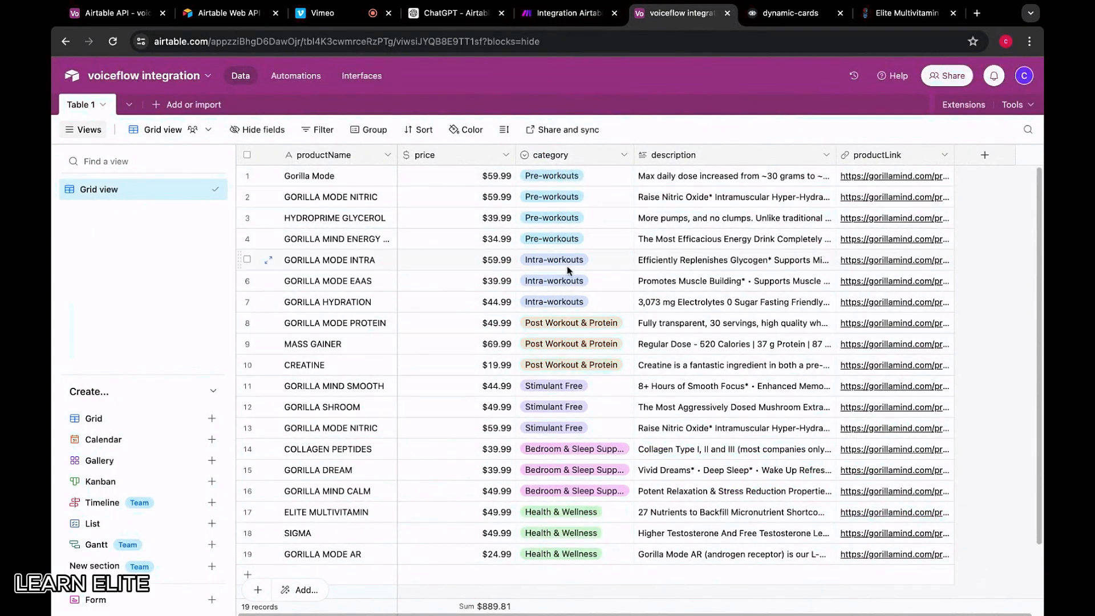
{"action": "left_click", "coordinate": [544, 23]}
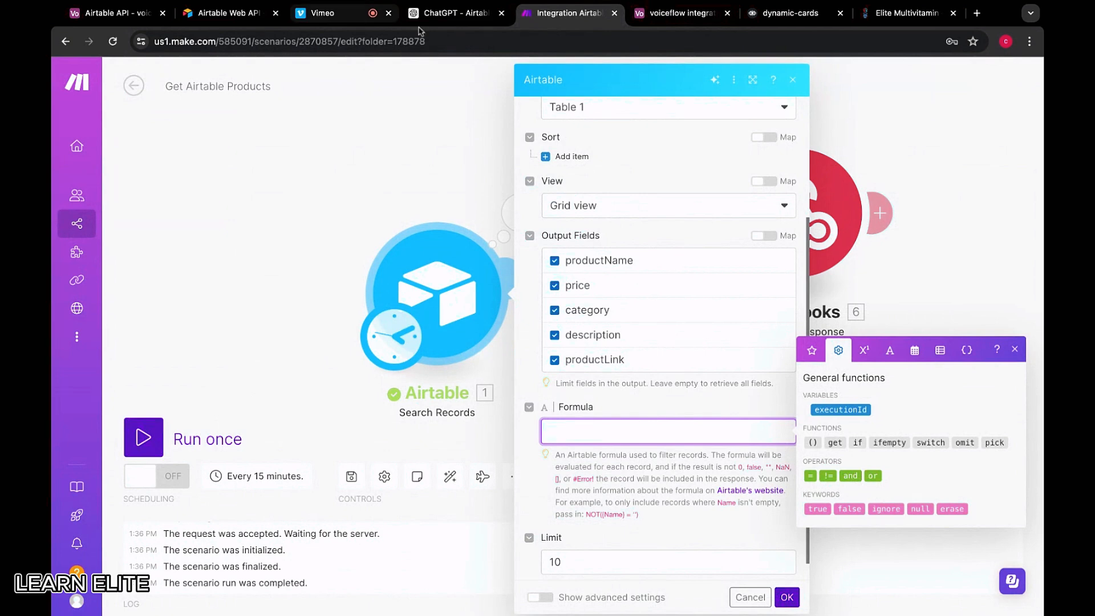
{"action": "left_click", "coordinate": [453, 14]}
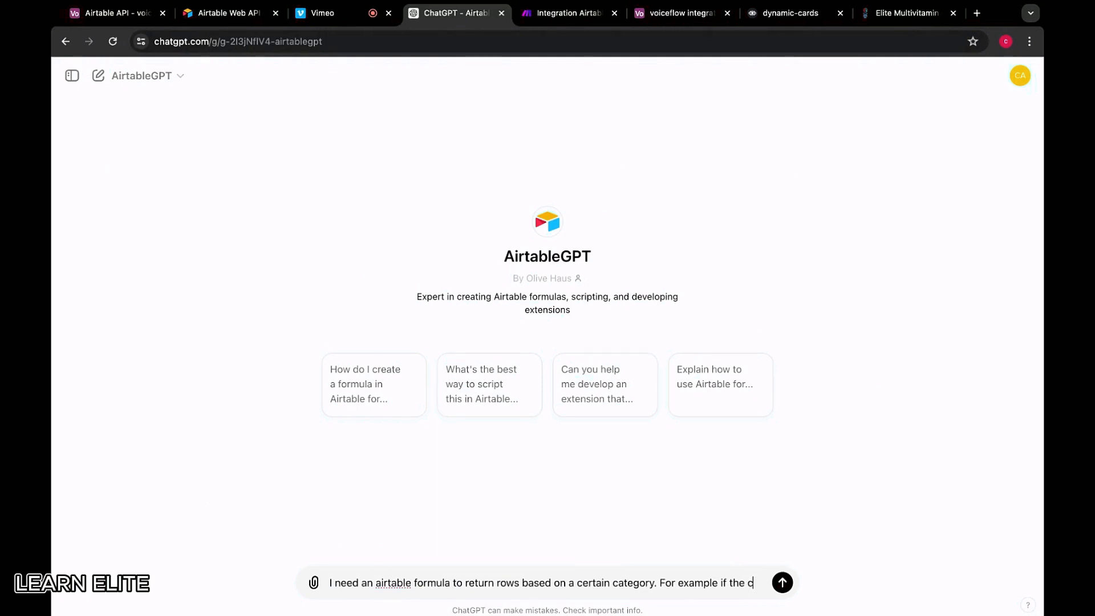
{"action": "type", "text": "ategory is \"Pre-workout\", it"}
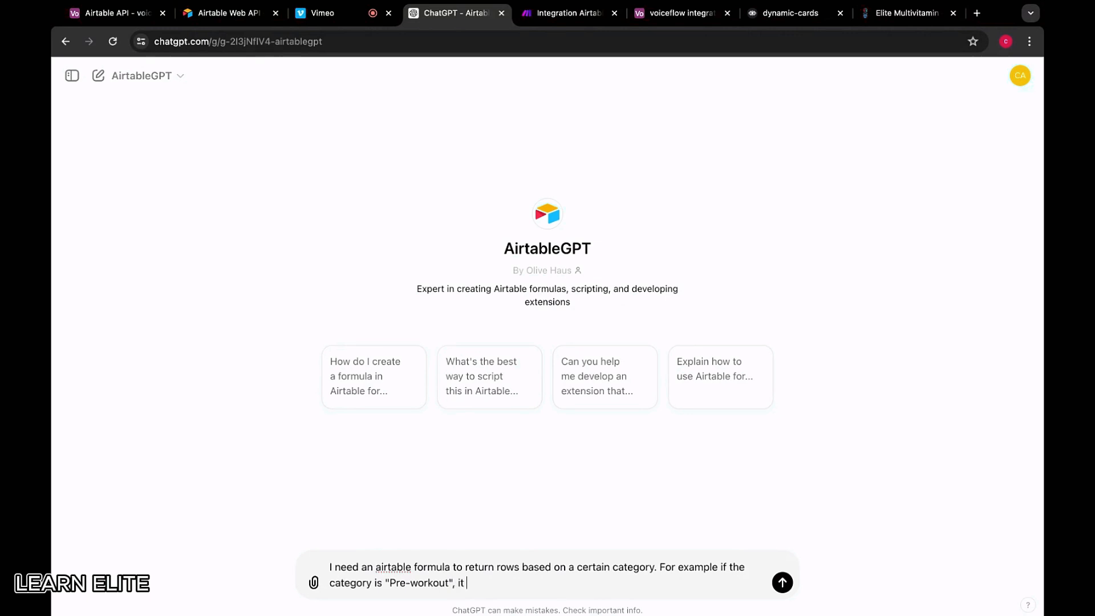
{"action": "type", "text": "would return all records"}
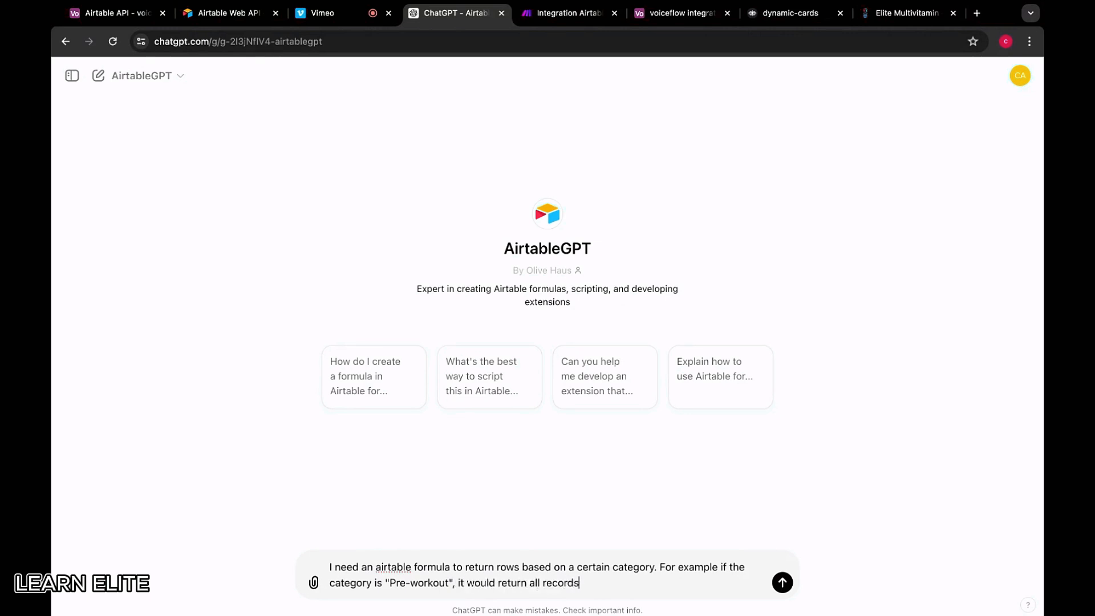
{"action": "type", "text": " for preworkout labelled rows"}
{"action": "key", "text": "Return"}
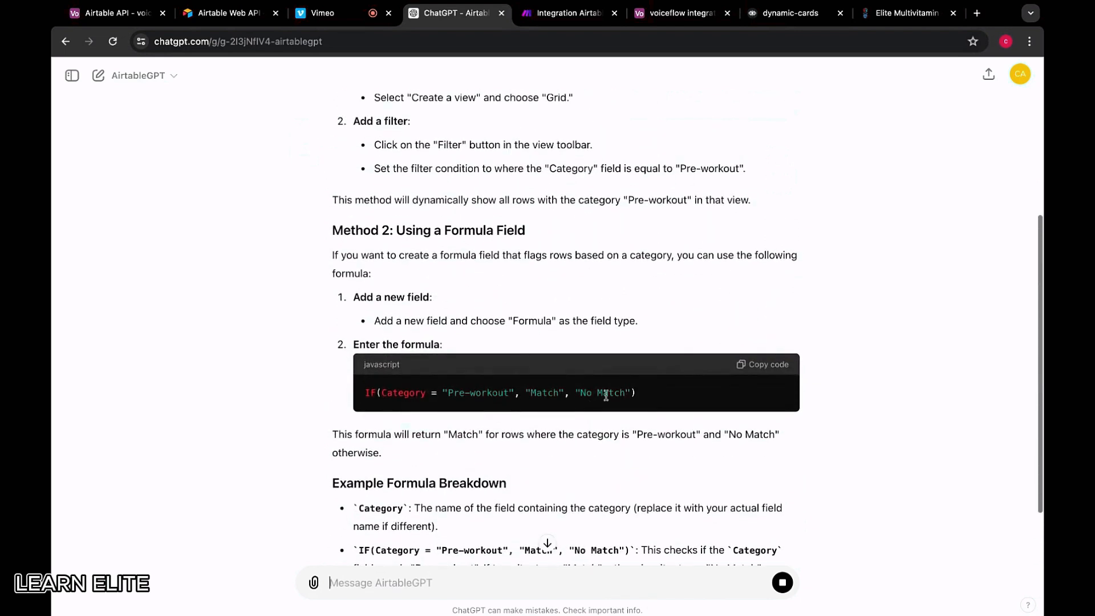
Copy the suggested IF formula and review its Category check explanation
{"action": "left_click", "coordinate": [753, 365]}
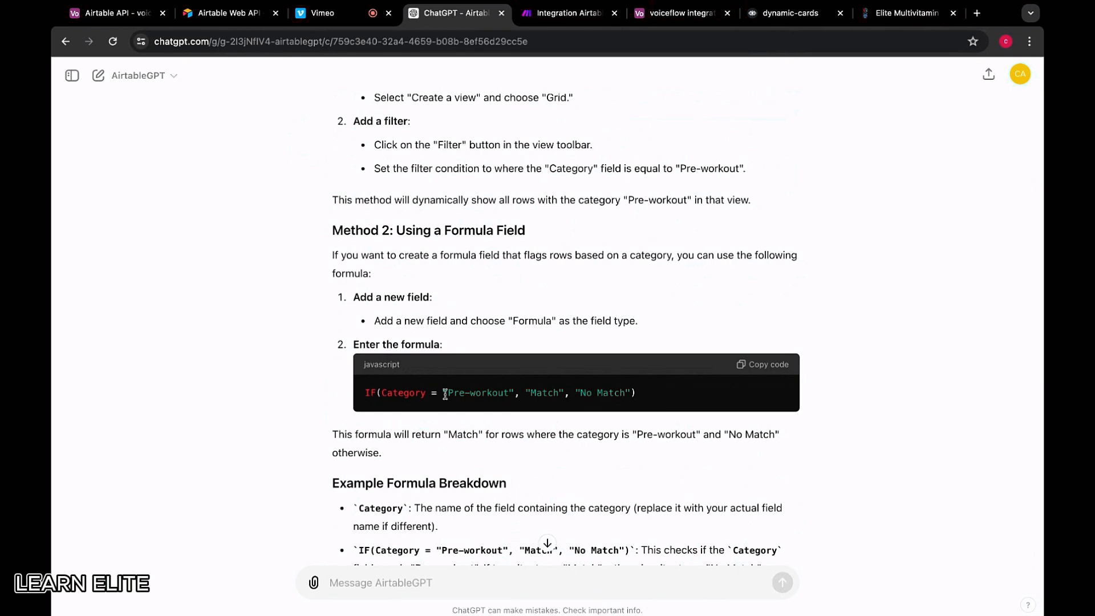
{"action": "left_click_drag", "start_coordinate": [445, 394], "coordinate": [515, 394]}
{"action": "left_click", "coordinate": [548, 394]}
{"action": "scroll", "coordinate": [548, 393], "scroll_direction": "down", "scroll_amount": 3}
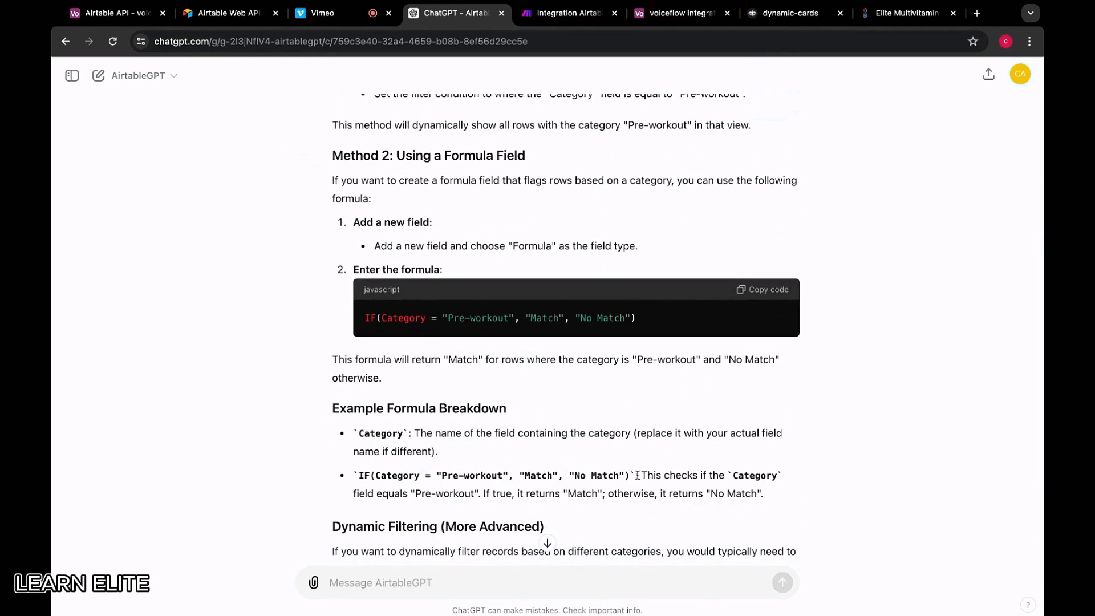
{"action": "left_click_drag", "start_coordinate": [358, 496], "coordinate": [410, 496]}
{"action": "left_click", "coordinate": [427, 496]}
{"action": "left_click", "coordinate": [576, 14]}
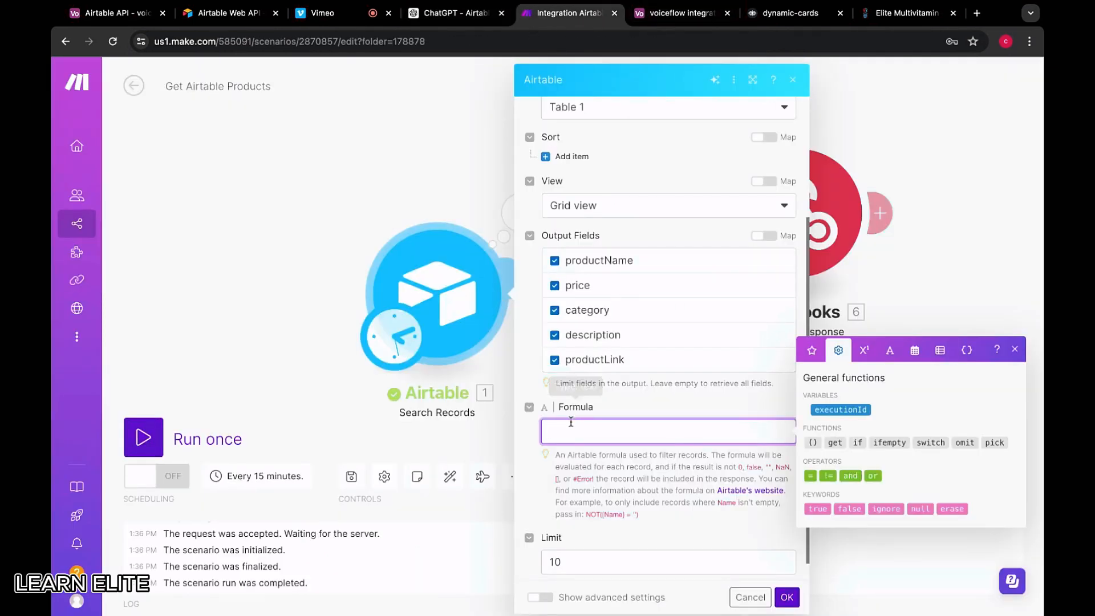
Paste IF(Category = "Pre-workout", "Match", "No Match") into the Formula field, keep limit 10, and save
{"action": "left_click", "coordinate": [451, 13]}
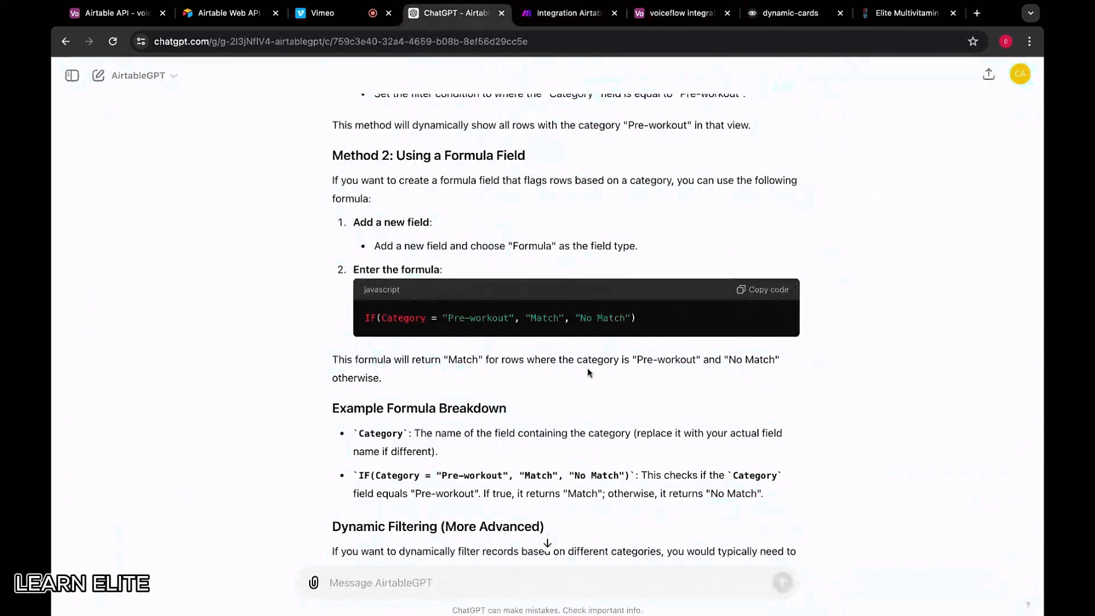
{"action": "left_click", "coordinate": [778, 290]}
{"action": "left_click", "coordinate": [576, 14]}
{"action": "key", "text": "super+v"}
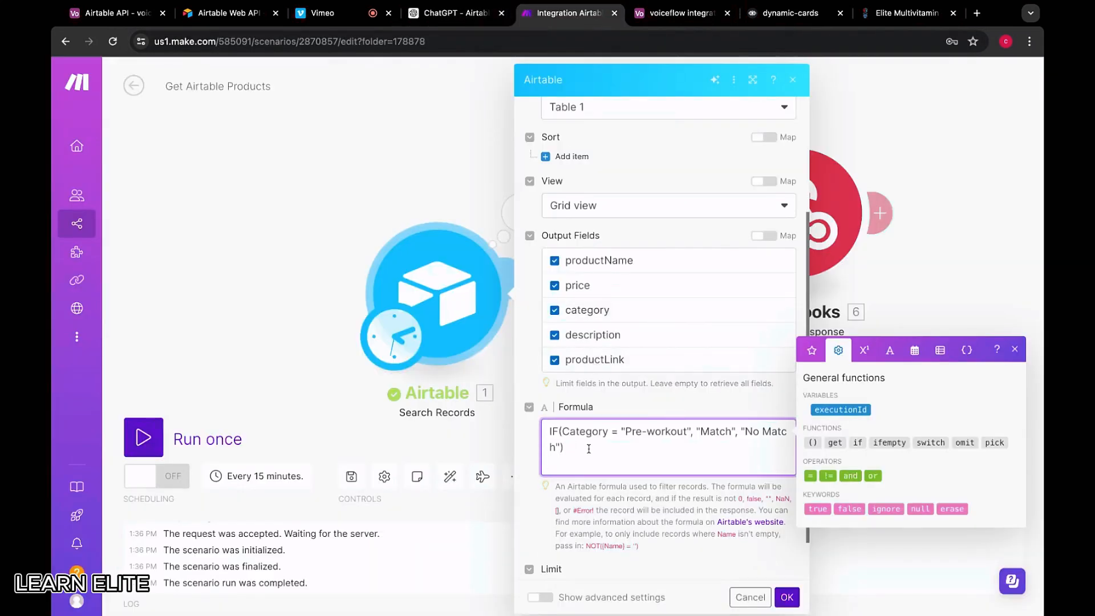
{"action": "scroll", "coordinate": [583, 454], "scroll_direction": "down", "scroll_amount": 1}
{"action": "left_click", "coordinate": [605, 539]}
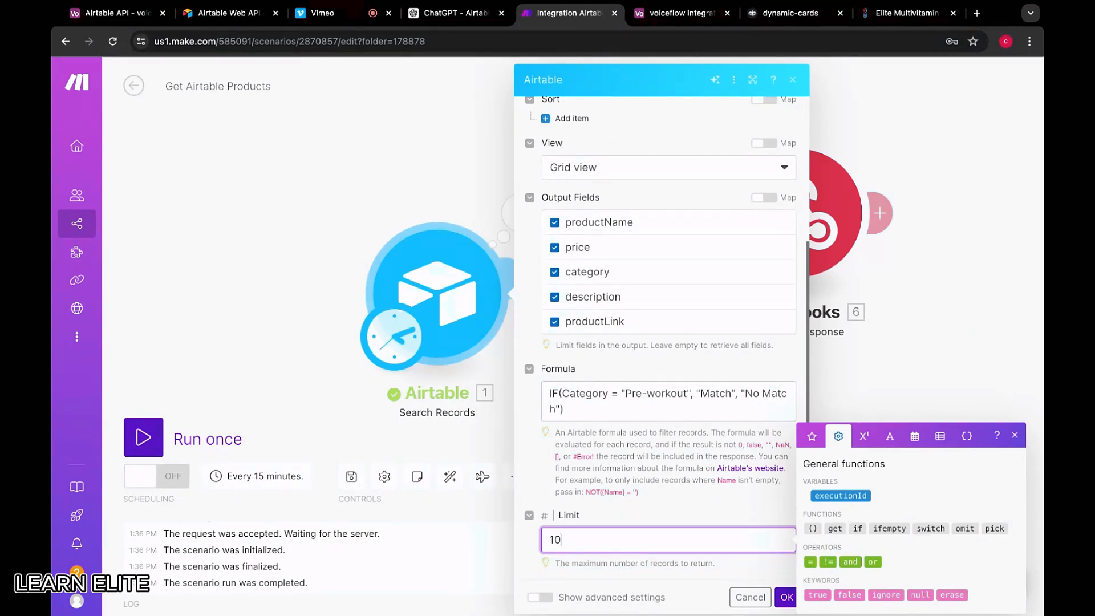
{"action": "scroll", "coordinate": [627, 465], "scroll_direction": "up", "scroll_amount": 4}
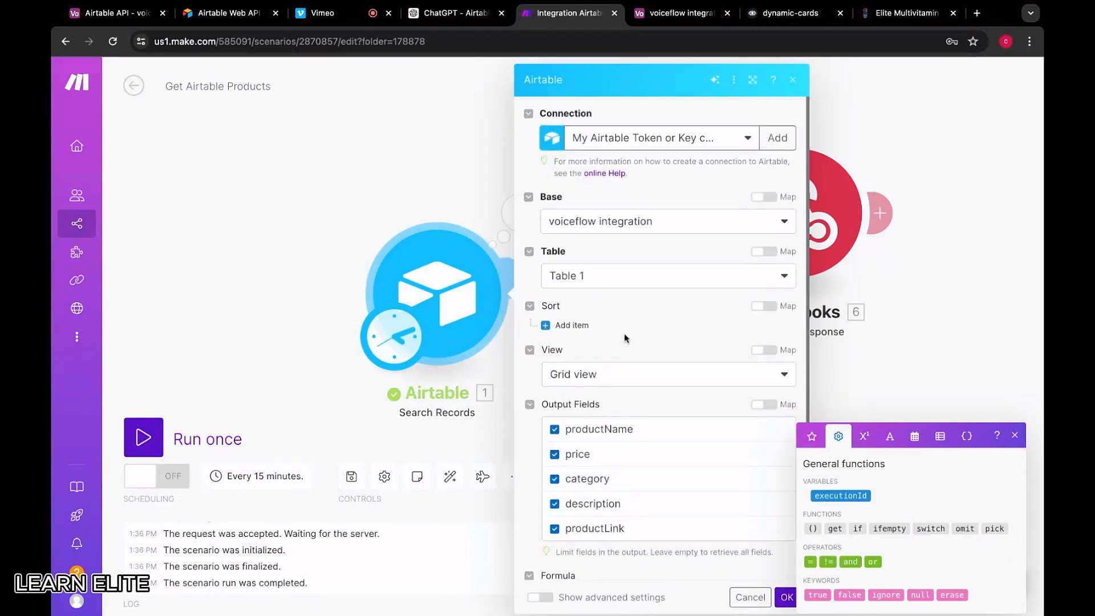
{"action": "scroll", "coordinate": [619, 325], "scroll_direction": "down", "scroll_amount": 3}
{"action": "left_click", "coordinate": [787, 597]}
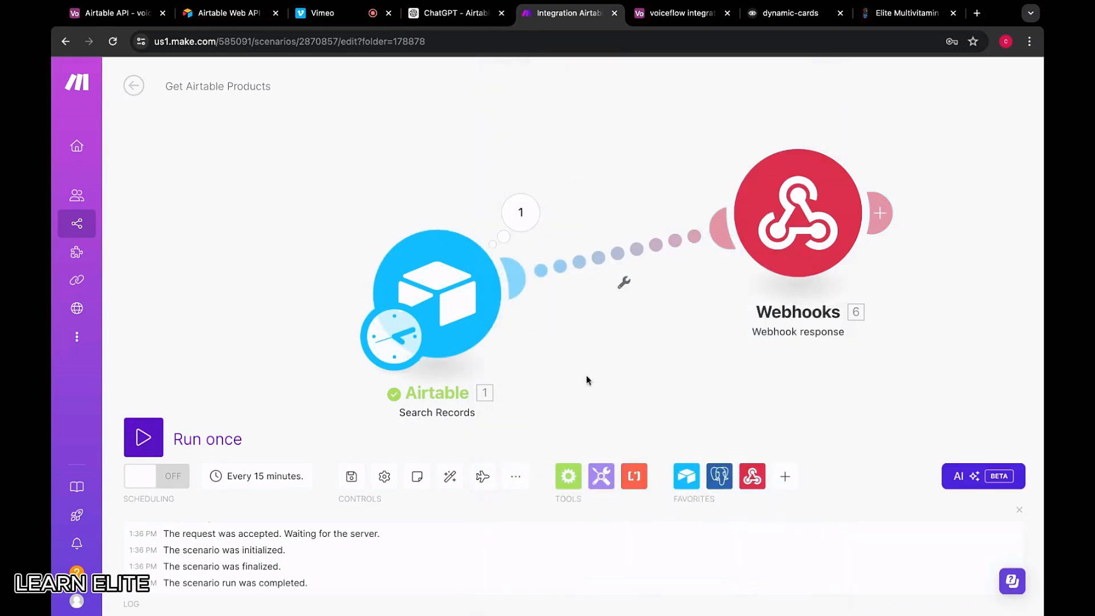
Run only the Airtable Search Records module and review the Pre-workouts output
{"action": "right_click", "coordinate": [461, 296]}
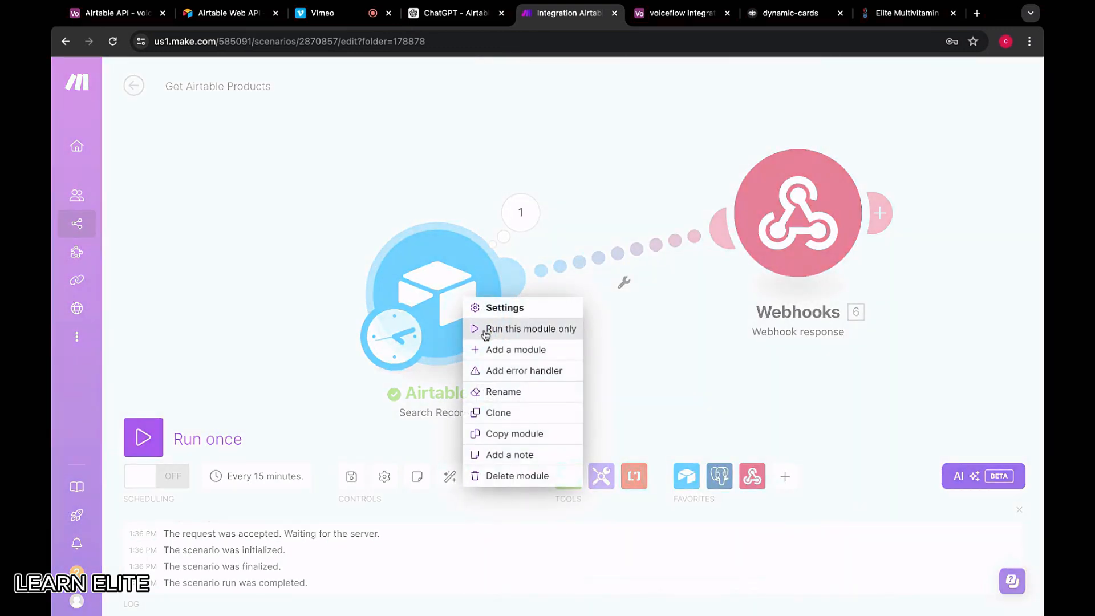
{"action": "left_click", "coordinate": [485, 329]}
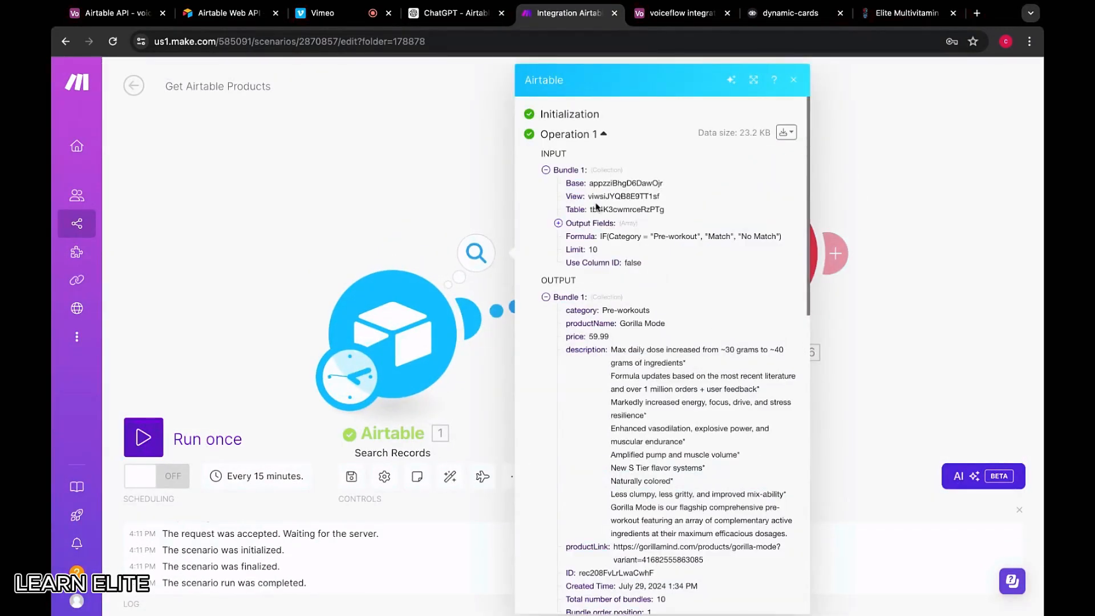
{"action": "scroll", "coordinate": [608, 285], "scroll_direction": "down", "scroll_amount": 3}
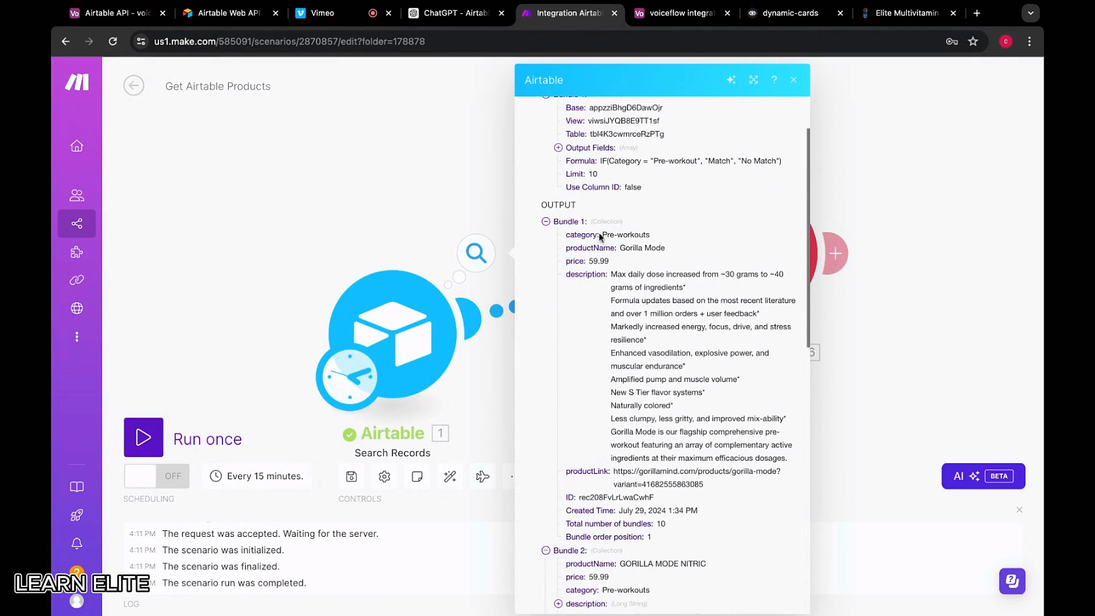
{"action": "left_click_drag", "start_coordinate": [603, 234], "coordinate": [734, 469]}
{"action": "left_click_drag", "start_coordinate": [648, 471], "coordinate": [653, 497]}
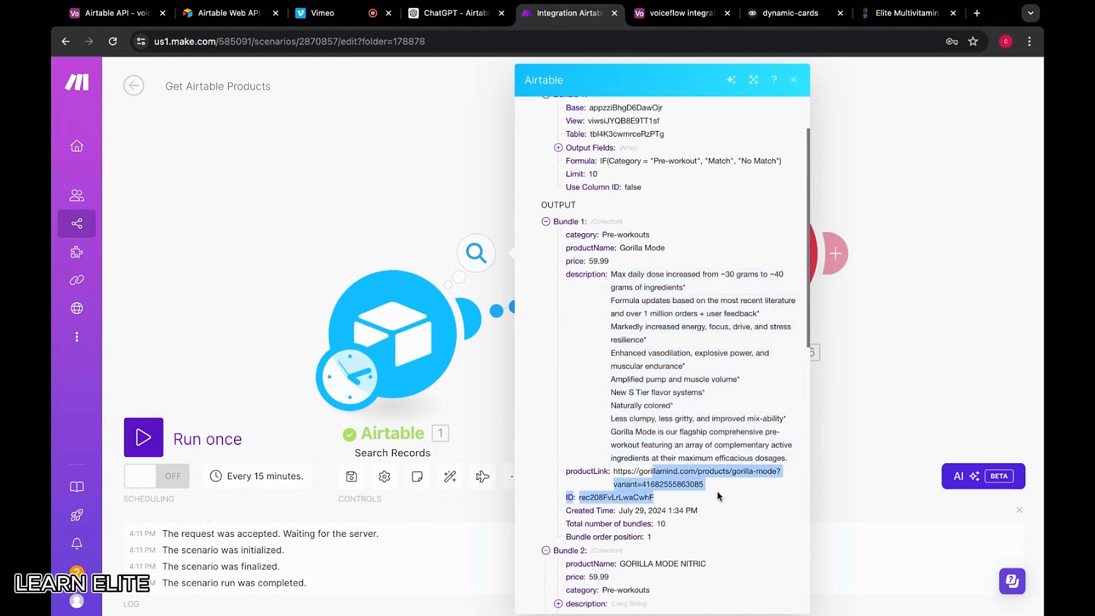
{"action": "scroll", "coordinate": [590, 452], "scroll_direction": "down", "scroll_amount": 4}
{"action": "scroll", "coordinate": [589, 451], "scroll_direction": "down", "scroll_amount": 15}
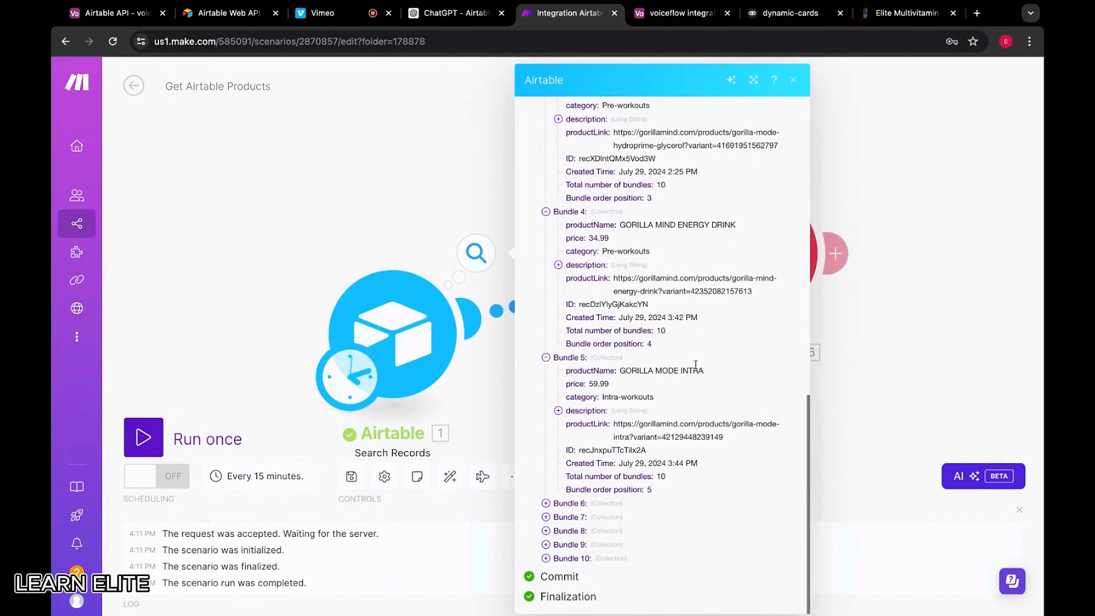
Expand output bundles 6 through 10, including MASS GAINER and CREATINE, to inspect their fields
{"action": "left_click", "coordinate": [696, 14]}
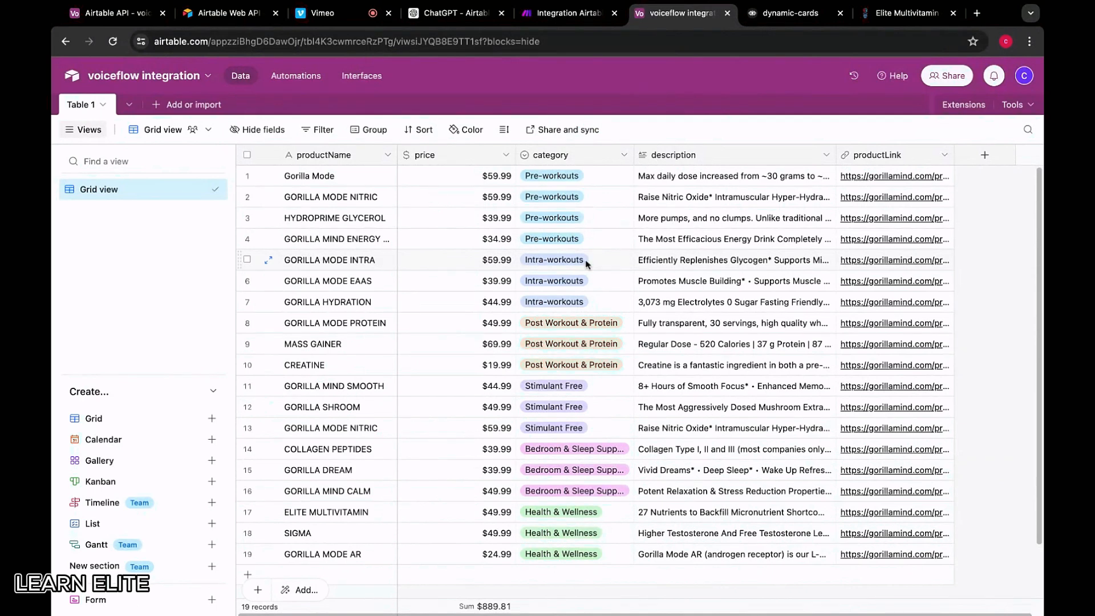
{"action": "left_click", "coordinate": [578, 16]}
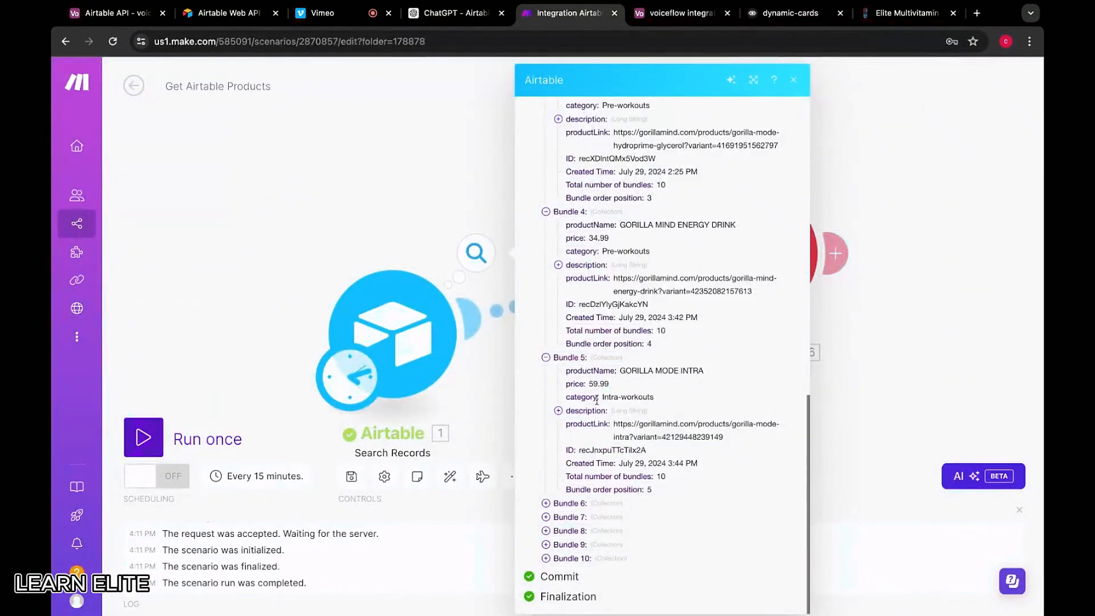
{"action": "left_click", "coordinate": [565, 503]}
{"action": "scroll", "coordinate": [567, 506], "scroll_direction": "down", "scroll_amount": 6}
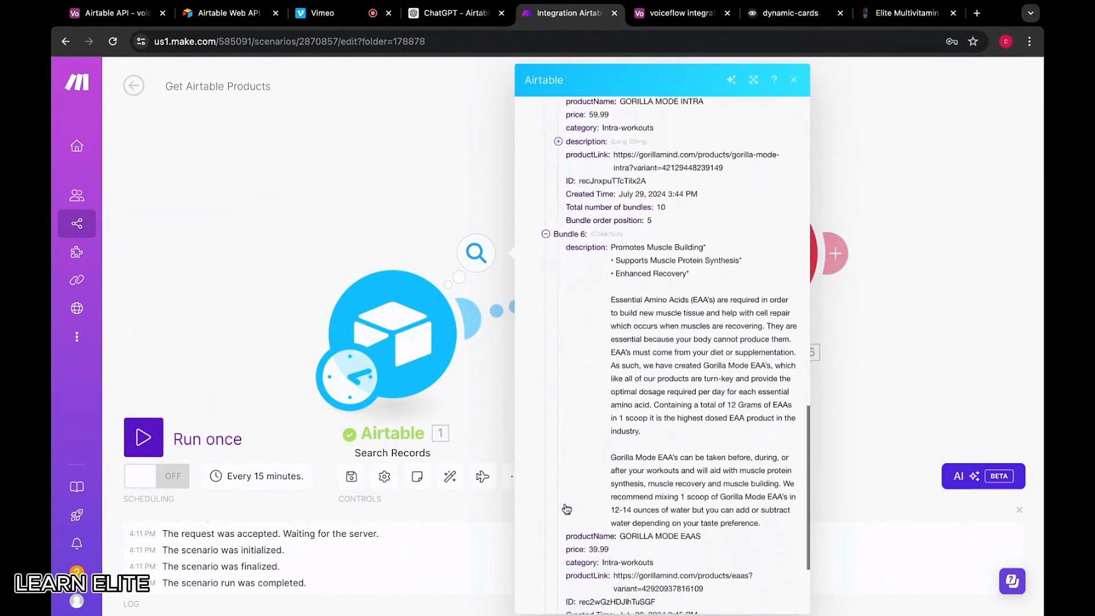
{"action": "scroll", "coordinate": [566, 506], "scroll_direction": "down", "scroll_amount": 2}
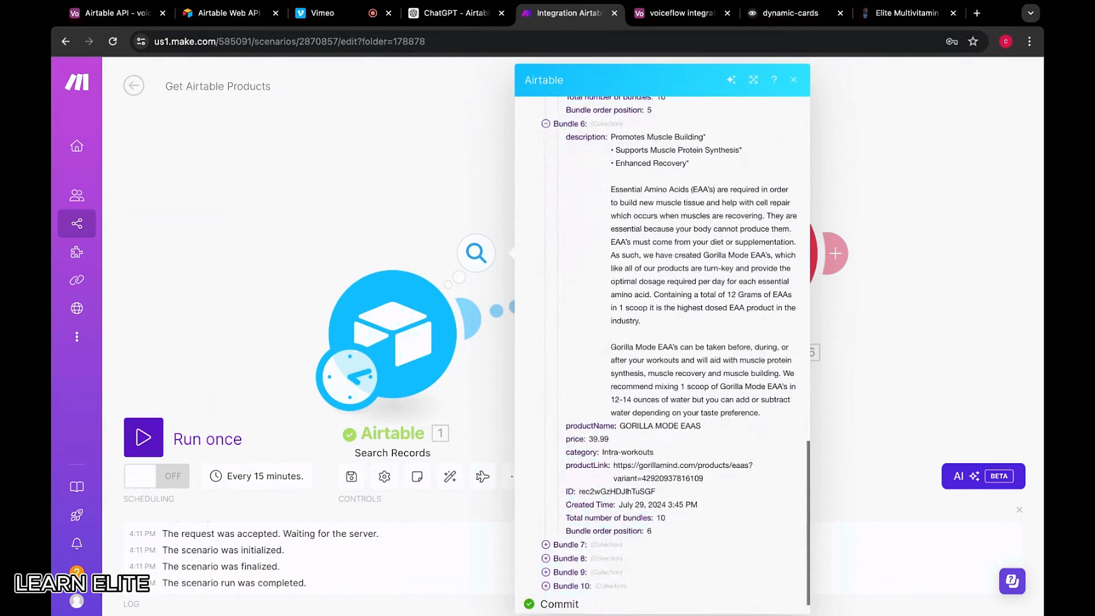
{"action": "left_click", "coordinate": [567, 545]}
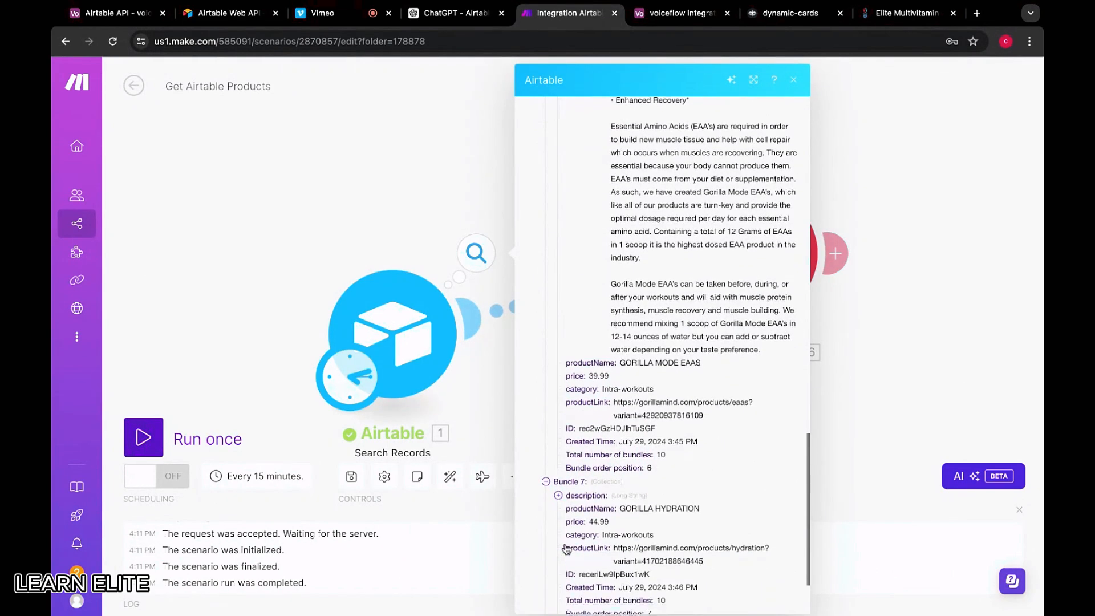
{"action": "scroll", "coordinate": [566, 548], "scroll_direction": "down", "scroll_amount": 3}
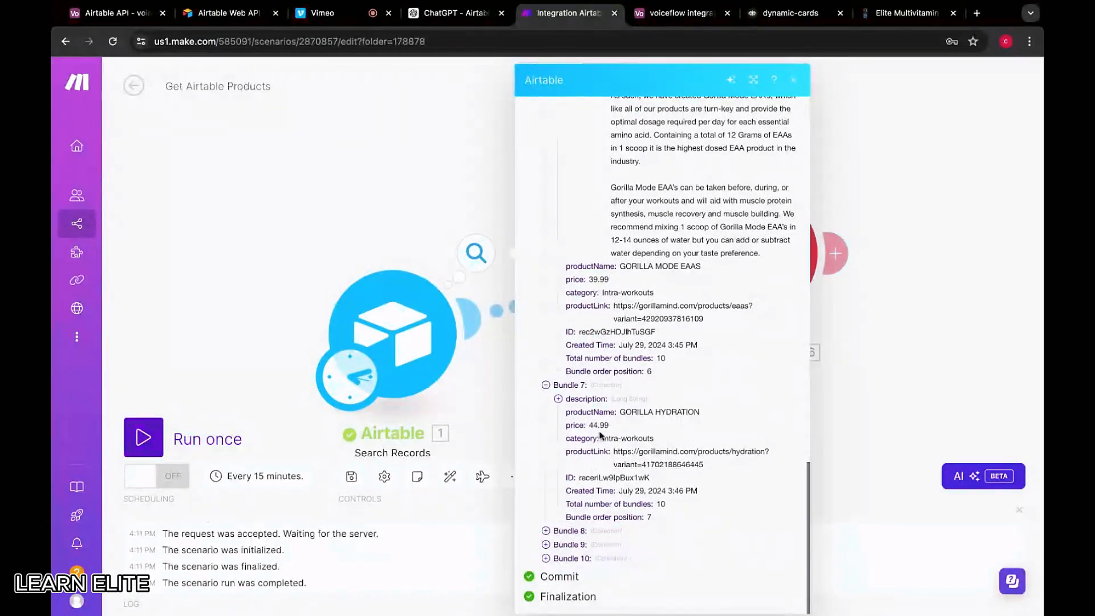
{"action": "left_click", "coordinate": [570, 531]}
{"action": "scroll", "coordinate": [567, 539], "scroll_direction": "down", "scroll_amount": 2}
{"action": "left_click", "coordinate": [569, 543]}
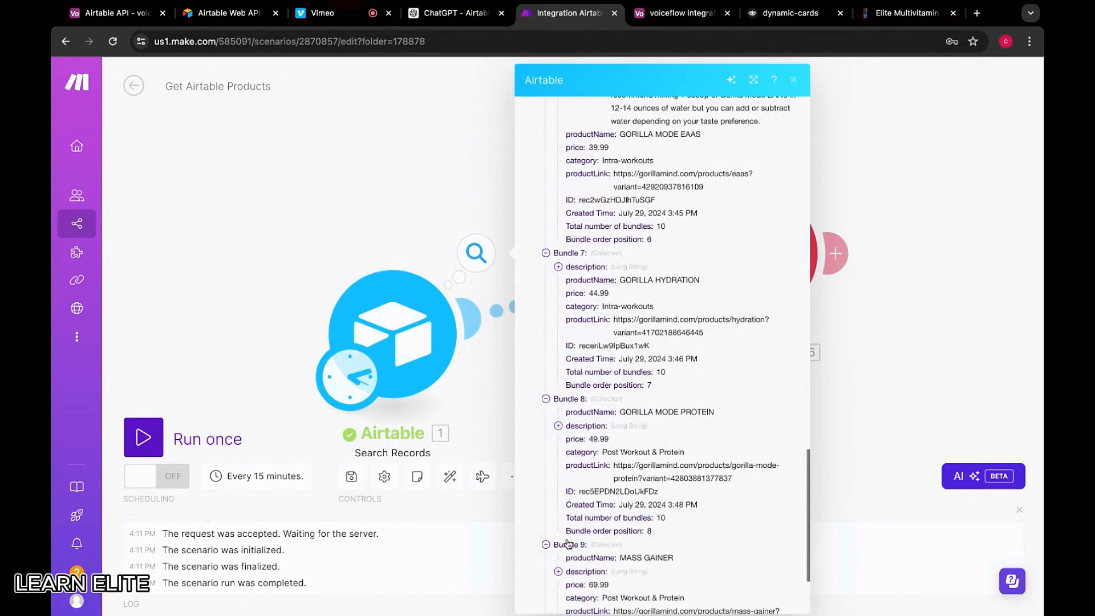
{"action": "scroll", "coordinate": [567, 551], "scroll_direction": "down", "scroll_amount": 2}
{"action": "scroll", "coordinate": [566, 554], "scroll_direction": "down", "scroll_amount": 1}
{"action": "left_click", "coordinate": [567, 557]}
{"action": "scroll", "coordinate": [568, 558], "scroll_direction": "down", "scroll_amount": 3}
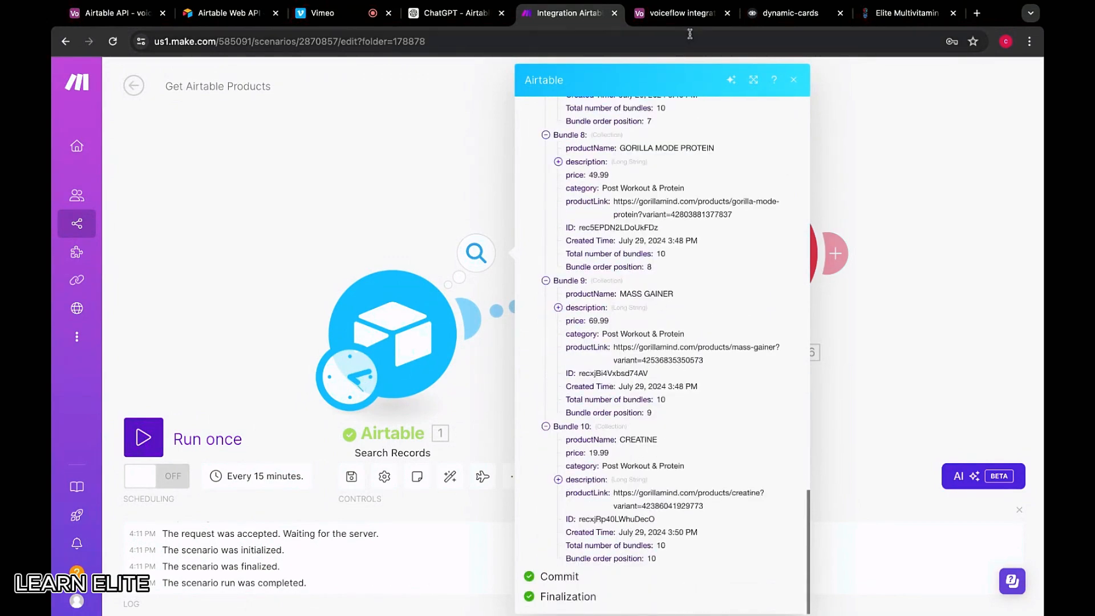
{"action": "scroll", "coordinate": [659, 183], "scroll_direction": "up", "scroll_amount": 3}
{"action": "scroll", "coordinate": [660, 182], "scroll_direction": "up", "scroll_amount": 10}
Compare the bundles with the Airtable product table, noting bundle 8's Workout category
{"action": "left_click", "coordinate": [679, 13]}
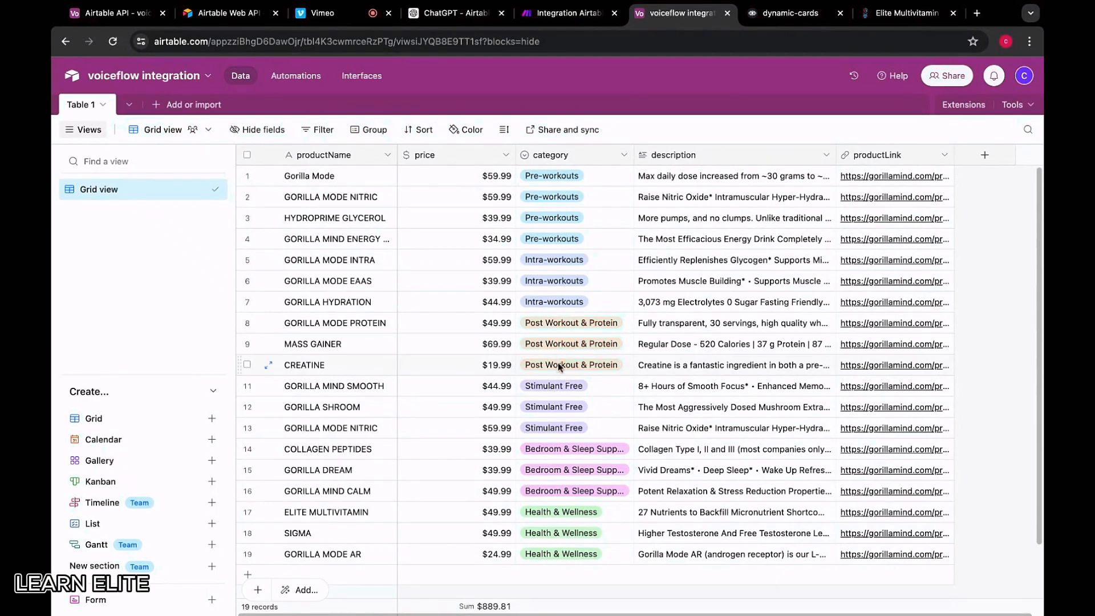
{"action": "left_click", "coordinate": [782, 14]}
{"action": "left_click", "coordinate": [579, 17]}
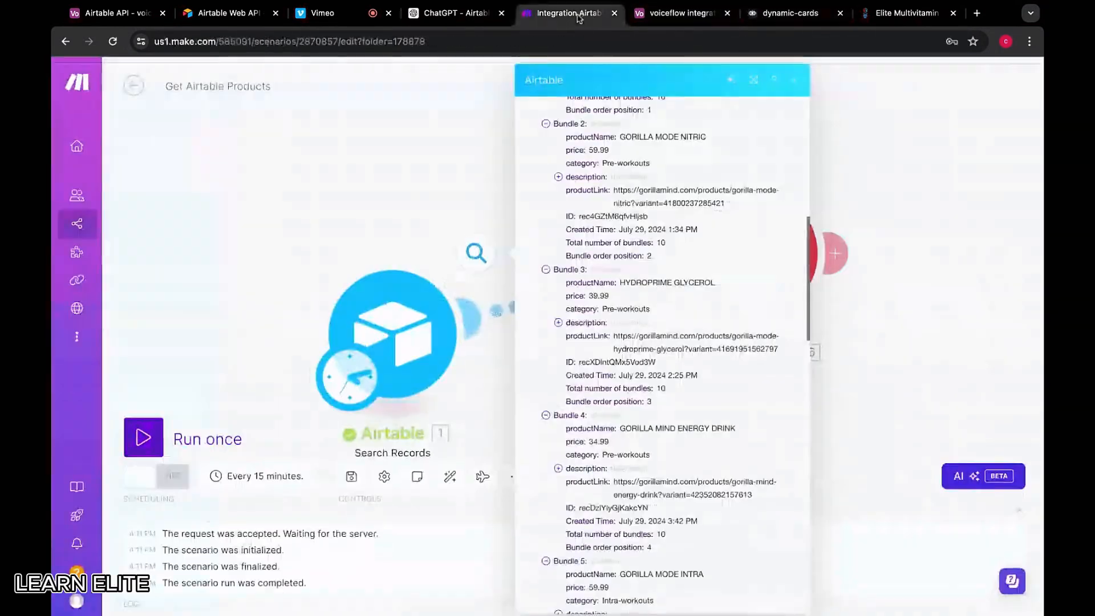
{"action": "scroll", "coordinate": [630, 450], "scroll_direction": "down", "scroll_amount": 5}
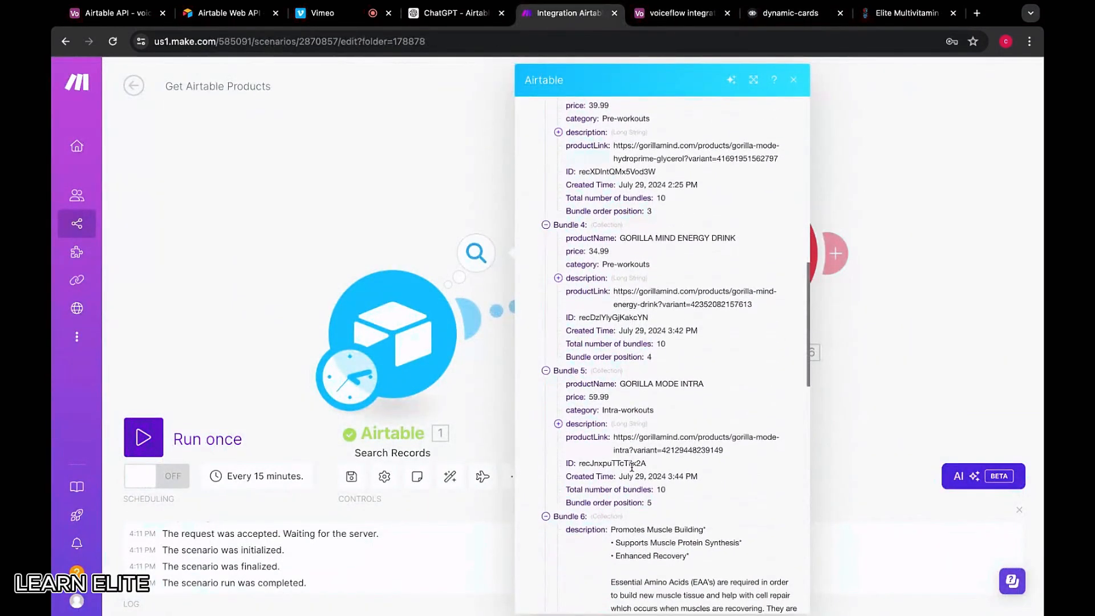
{"action": "scroll", "coordinate": [632, 466], "scroll_direction": "down", "scroll_amount": 3}
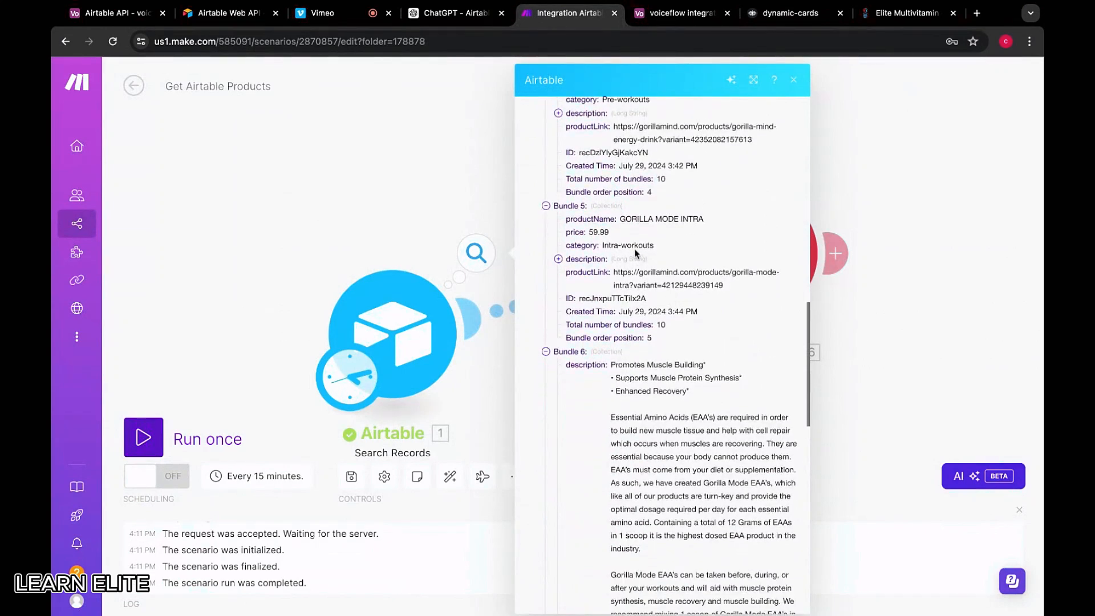
{"action": "scroll", "coordinate": [636, 252], "scroll_direction": "up", "scroll_amount": 4}
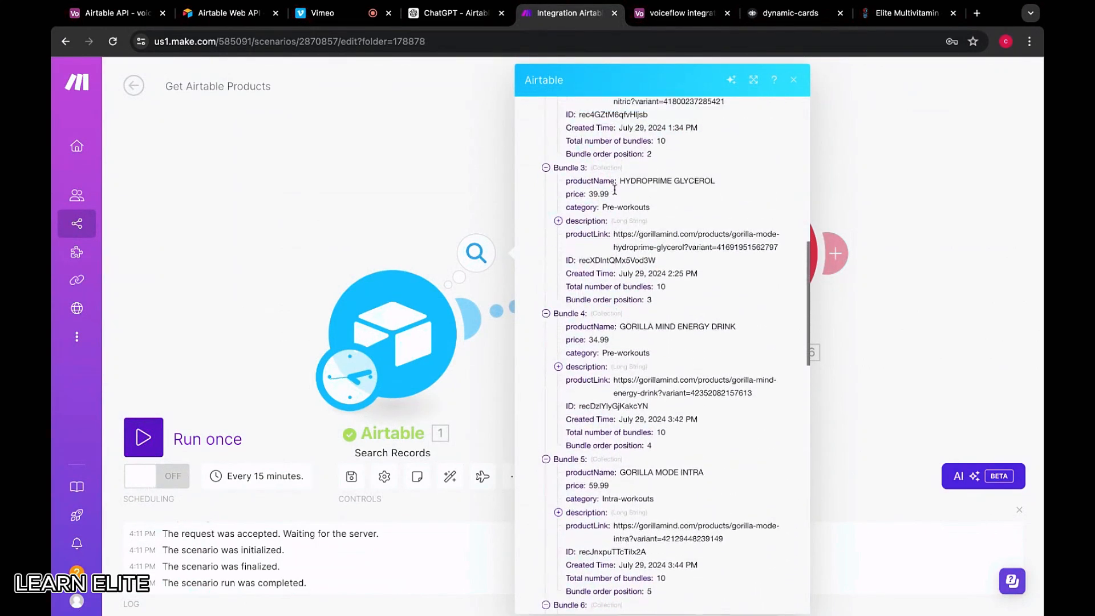
{"action": "scroll", "coordinate": [616, 188], "scroll_direction": "up", "scroll_amount": 4}
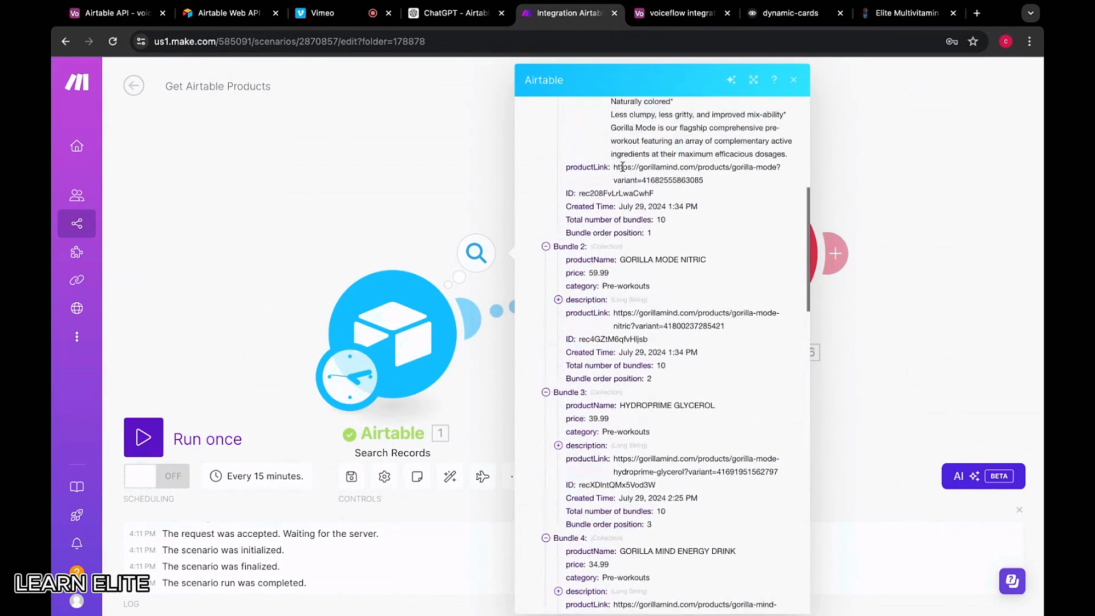
{"action": "scroll", "coordinate": [625, 182], "scroll_direction": "up", "scroll_amount": 7}
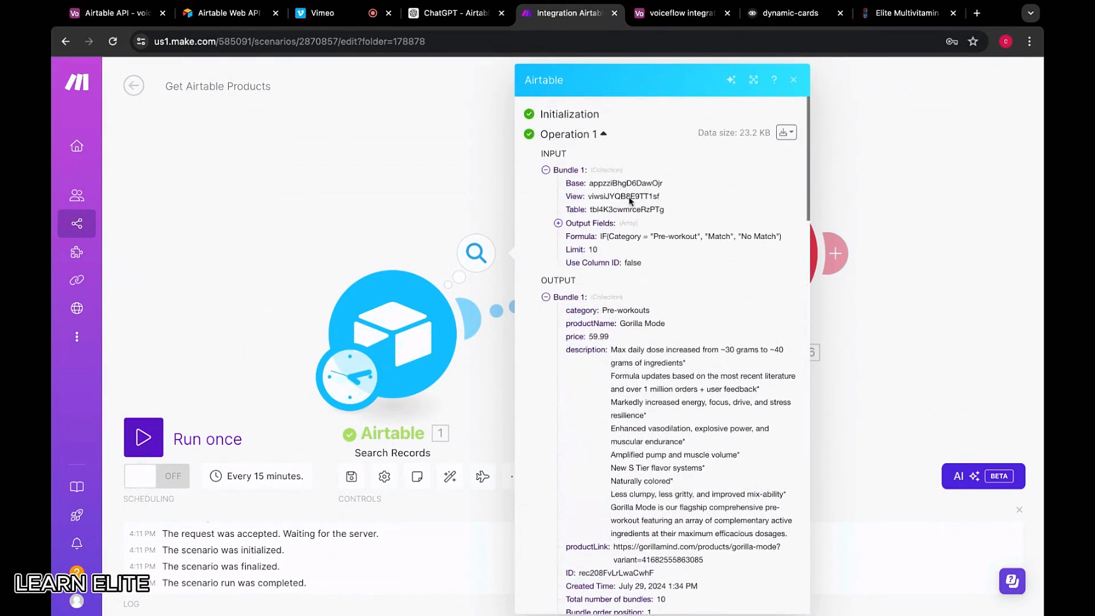
{"action": "scroll", "coordinate": [629, 199], "scroll_direction": "down", "scroll_amount": 15}
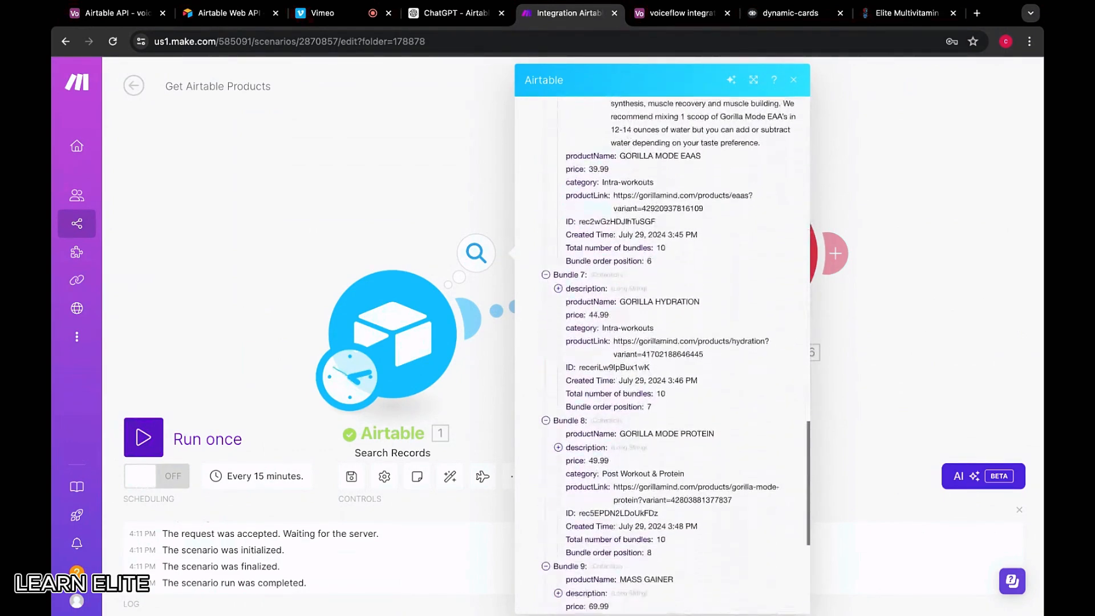
{"action": "scroll", "coordinate": [659, 279], "scroll_direction": "down", "scroll_amount": 2}
{"action": "scroll", "coordinate": [663, 278], "scroll_direction": "down", "scroll_amount": 4}
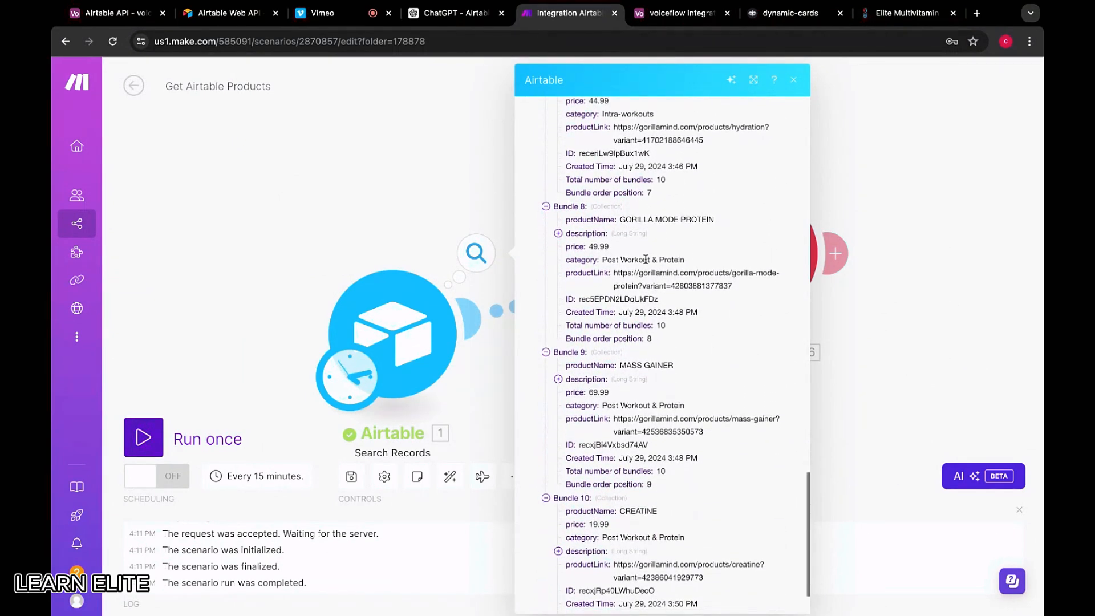
{"action": "left_click_drag", "start_coordinate": [649, 260], "coordinate": [627, 260]}
Tell AirtableGPT the formula matches any row containing "workout" and must match only "Pre-workout"
{"action": "left_click", "coordinate": [455, 13]}
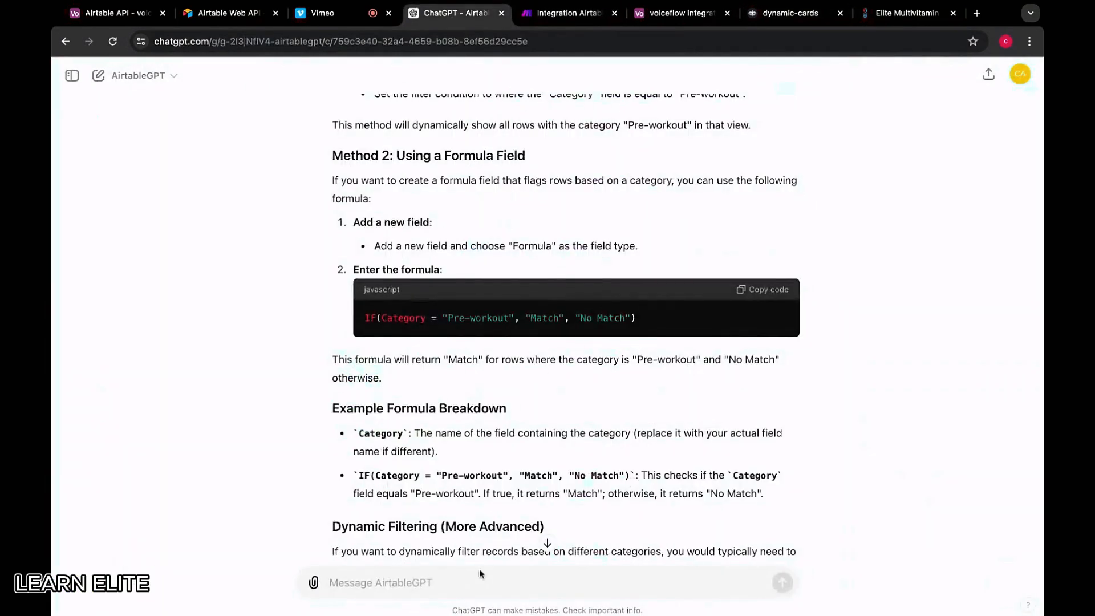
{"action": "left_click", "coordinate": [450, 581]}
{"action": "type", "text": "T"}
{"action": "key", "text": "BackSpace"}
{"action": "type", "text": "Th"}
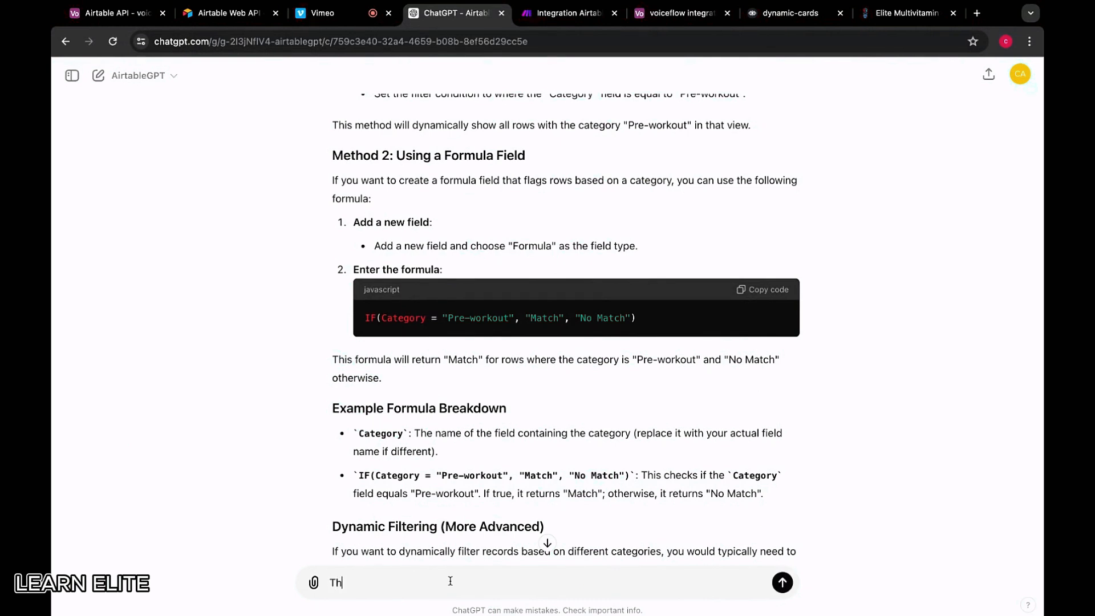
{"action": "type", "text": "is is querying any row that has the word \"workout\" in it. I"}
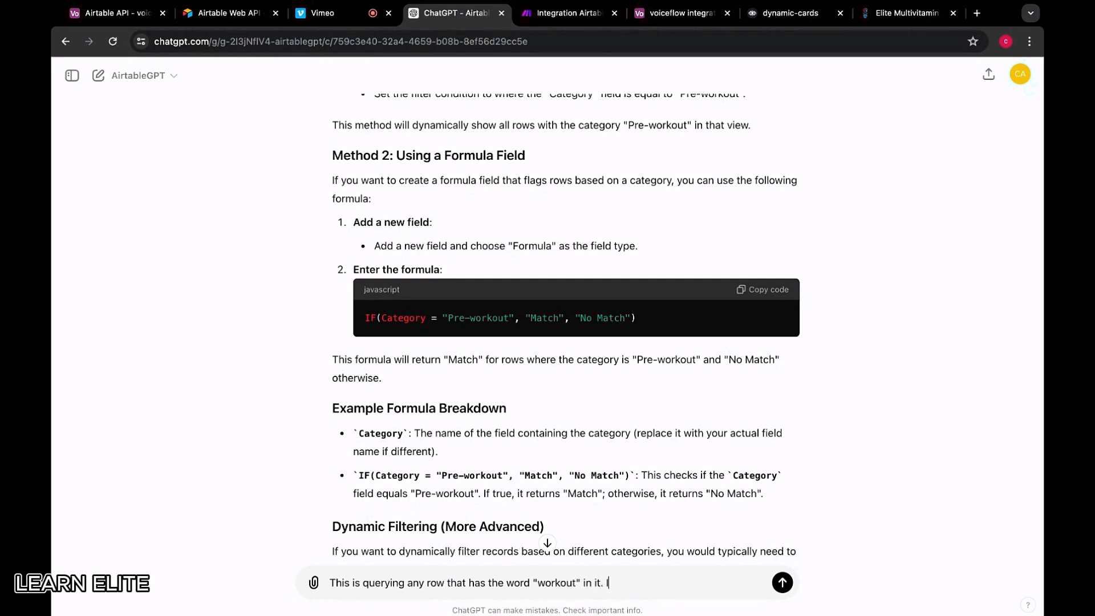
{"action": "type", "text": " need it to specifically query "}
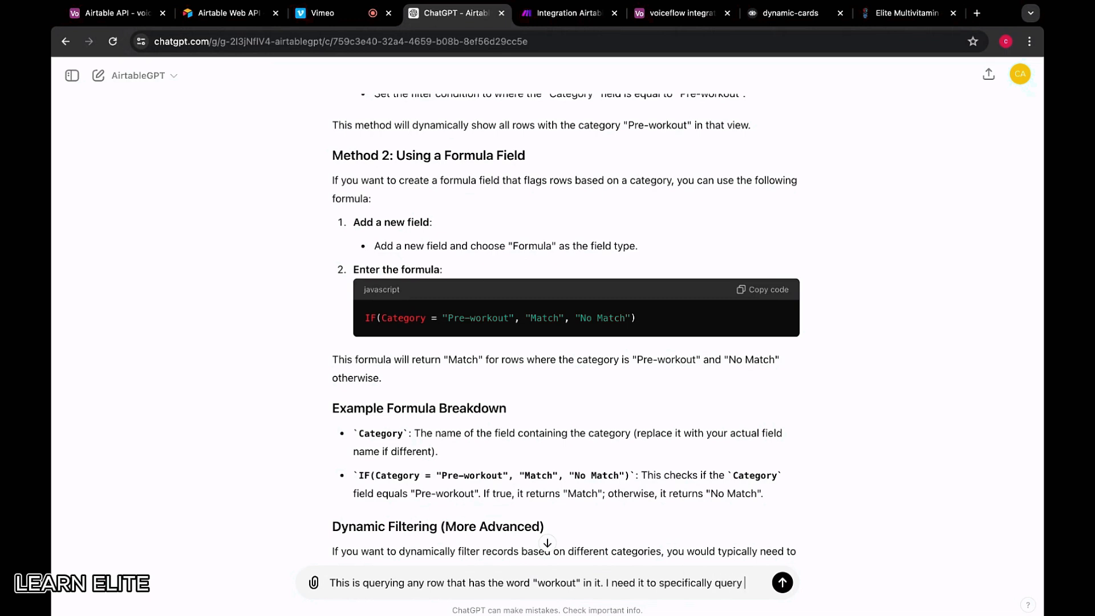
{"action": "type", "text": "rows that have "}
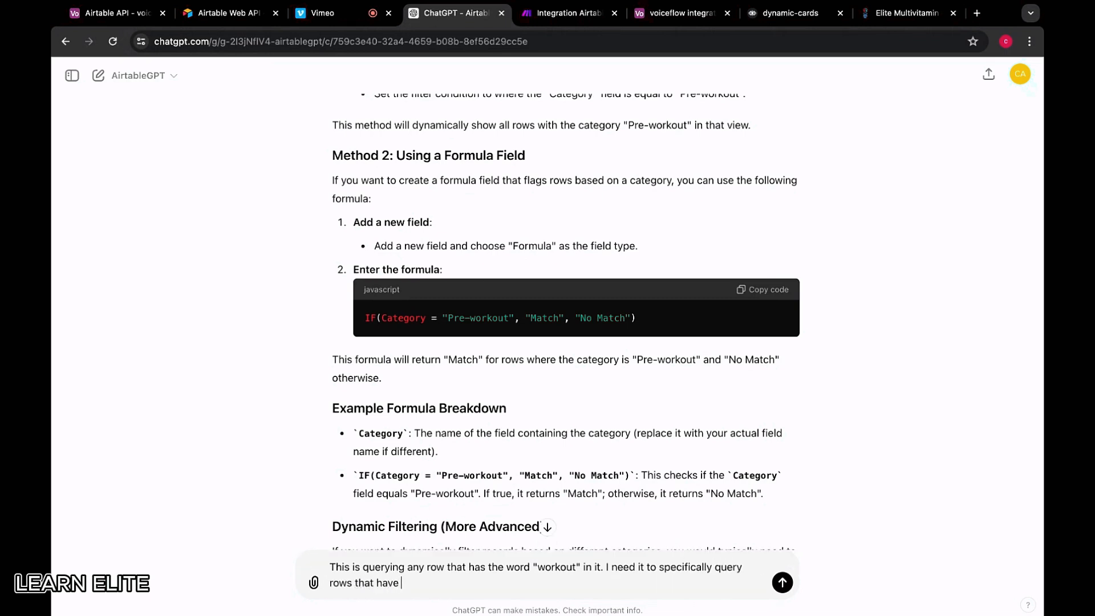
{"action": "type", "text": "the exact string \"Pre-work"}
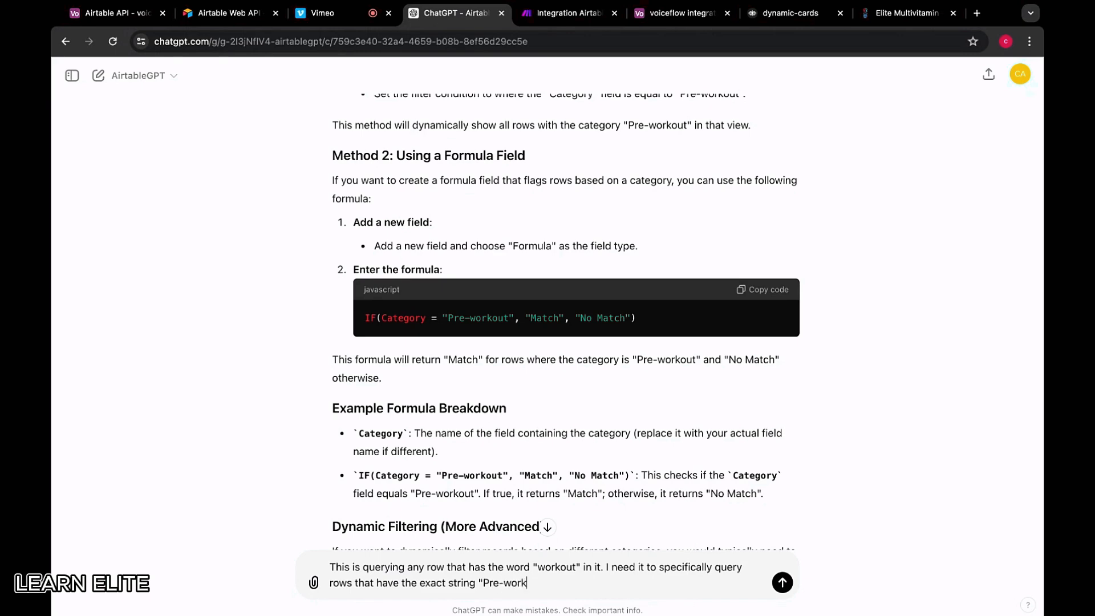
{"action": "type", "text": "out\""}
{"action": "key", "text": "Return"}
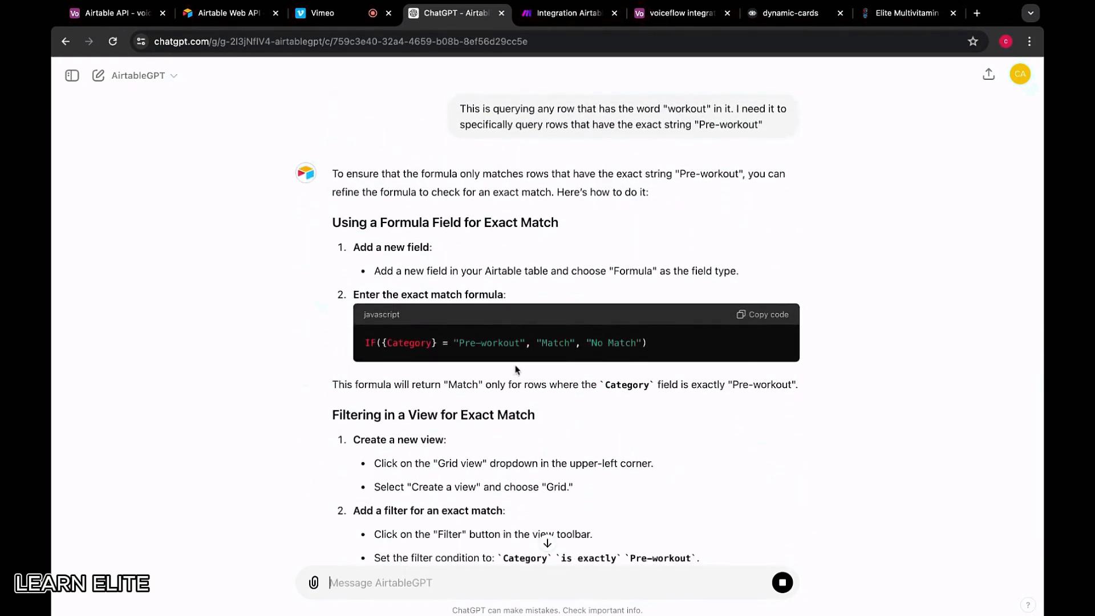
Read AirtableGPT's revised formula and view-filter steps, then return to the Make search results
{"action": "scroll", "coordinate": [519, 368], "scroll_direction": "down", "scroll_amount": 3}
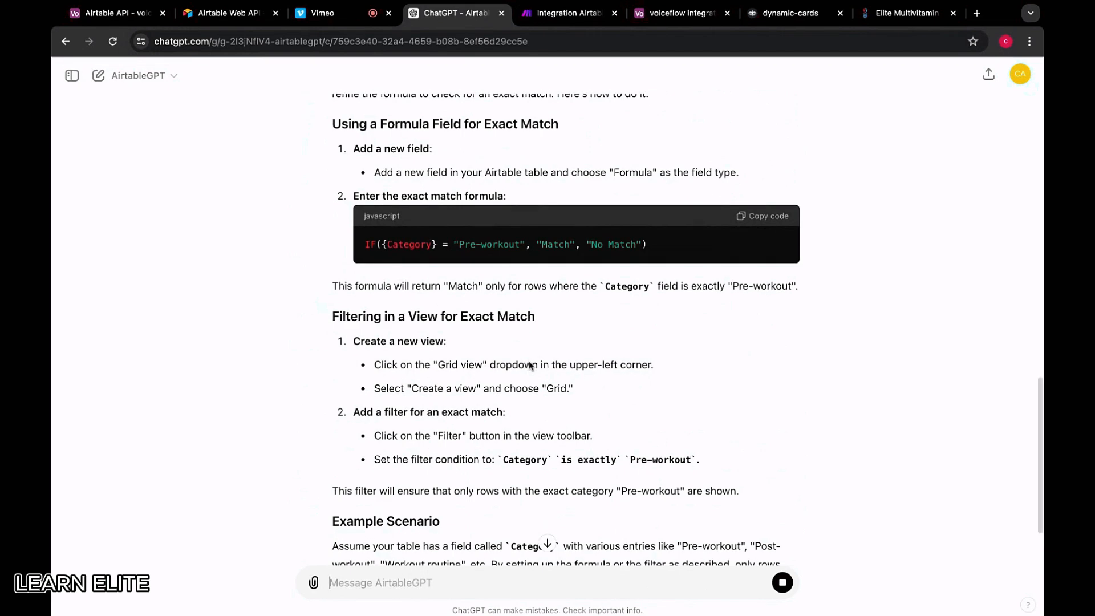
{"action": "scroll", "coordinate": [529, 365], "scroll_direction": "up", "scroll_amount": 2}
{"action": "scroll", "coordinate": [410, 261], "scroll_direction": "up", "scroll_amount": 2}
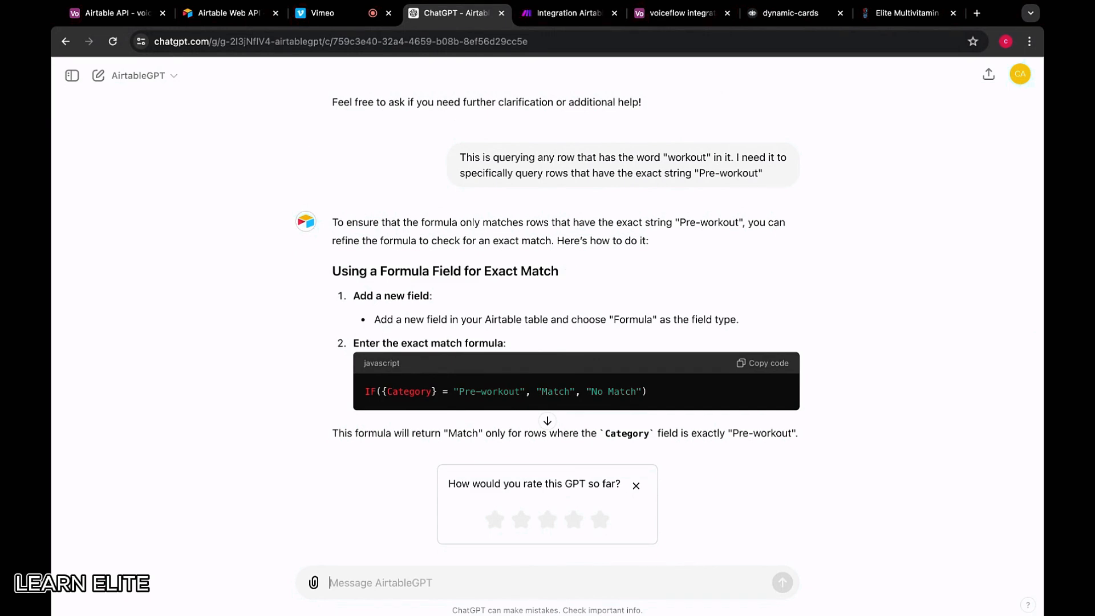
{"action": "scroll", "coordinate": [565, 269], "scroll_direction": "down", "scroll_amount": 7}
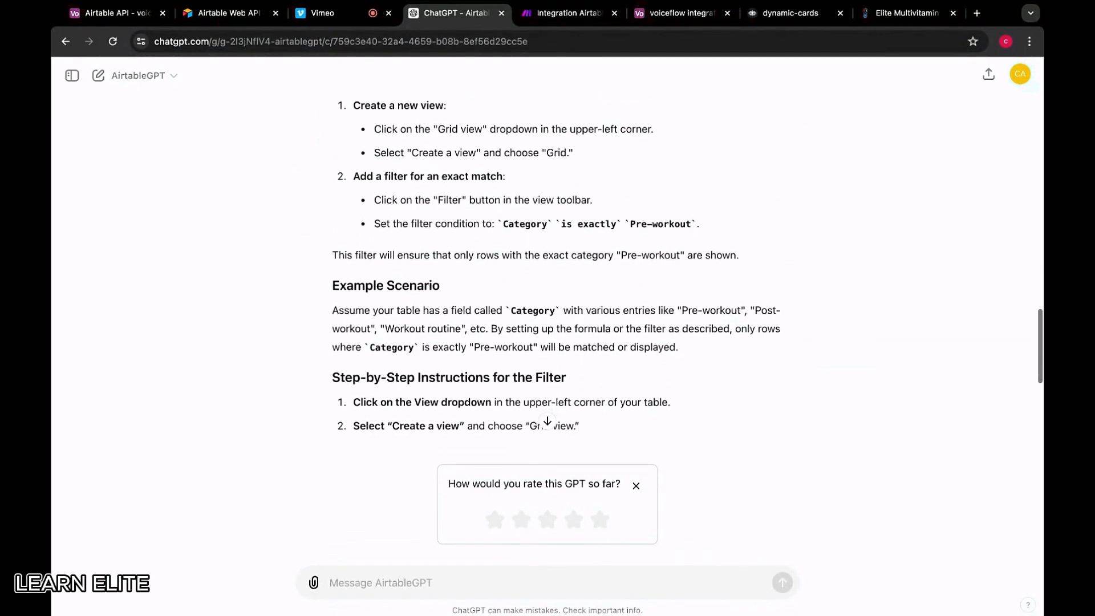
{"action": "scroll", "coordinate": [565, 269], "scroll_direction": "down", "scroll_amount": 3}
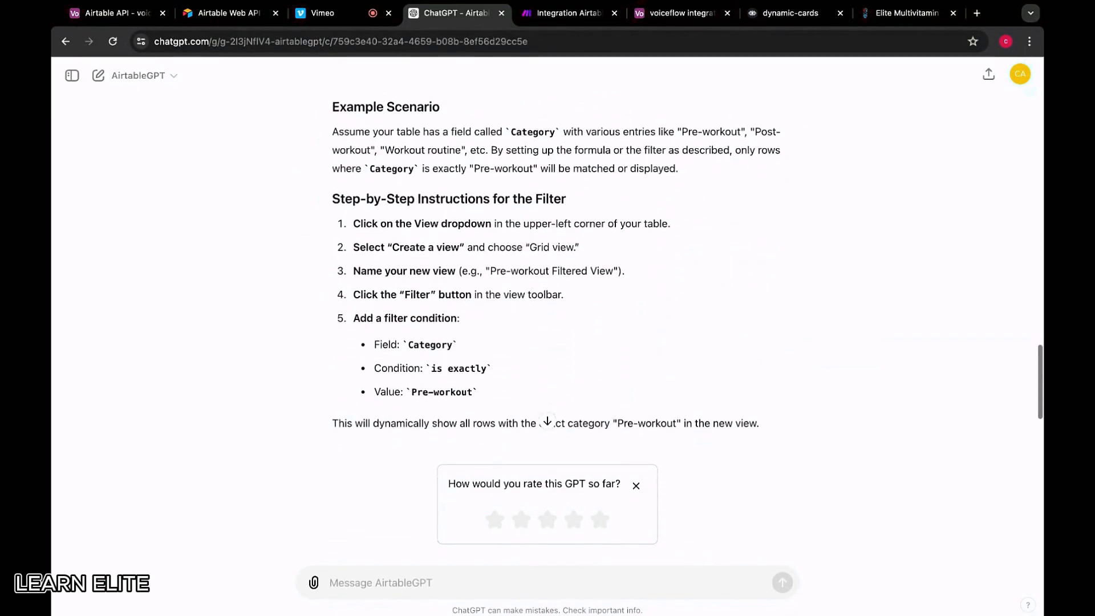
{"action": "scroll", "coordinate": [546, 322], "scroll_direction": "down", "scroll_amount": 1}
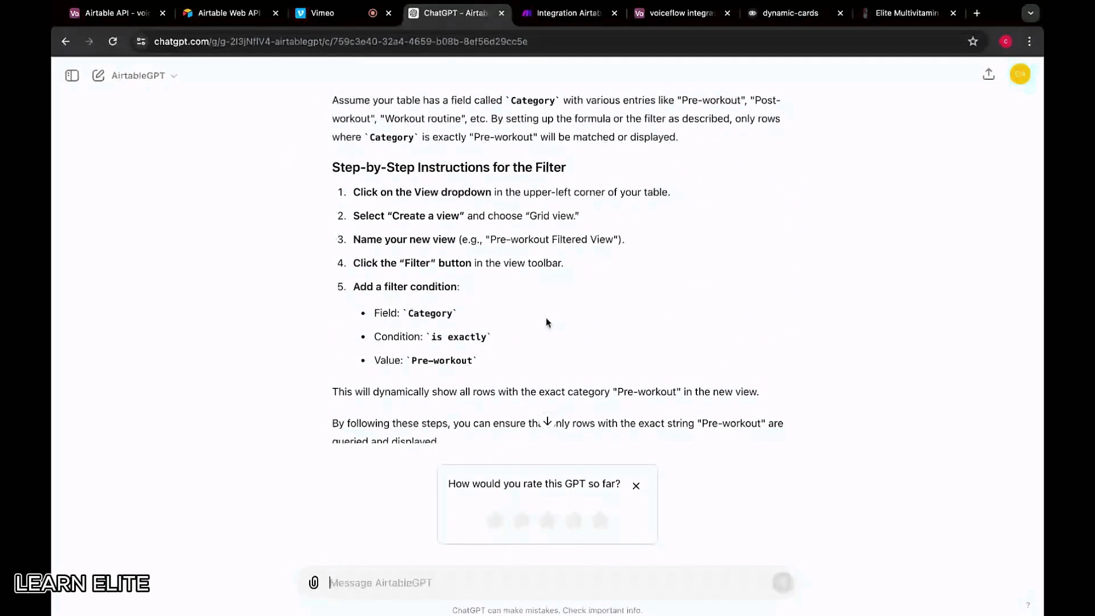
{"action": "scroll", "coordinate": [546, 322], "scroll_direction": "down", "scroll_amount": 1}
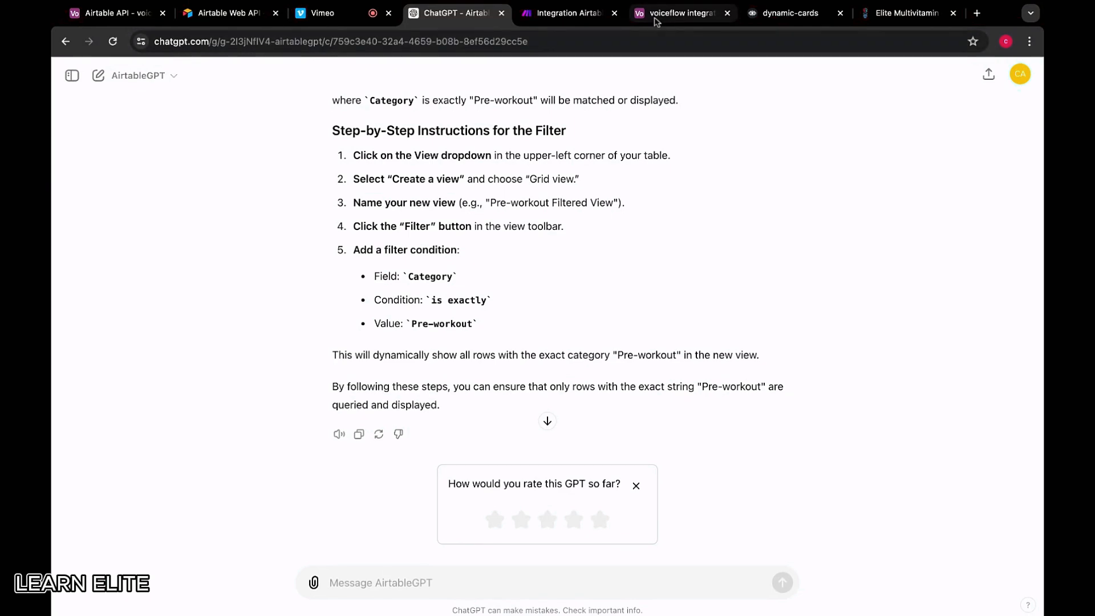
{"action": "left_click", "coordinate": [565, 13]}
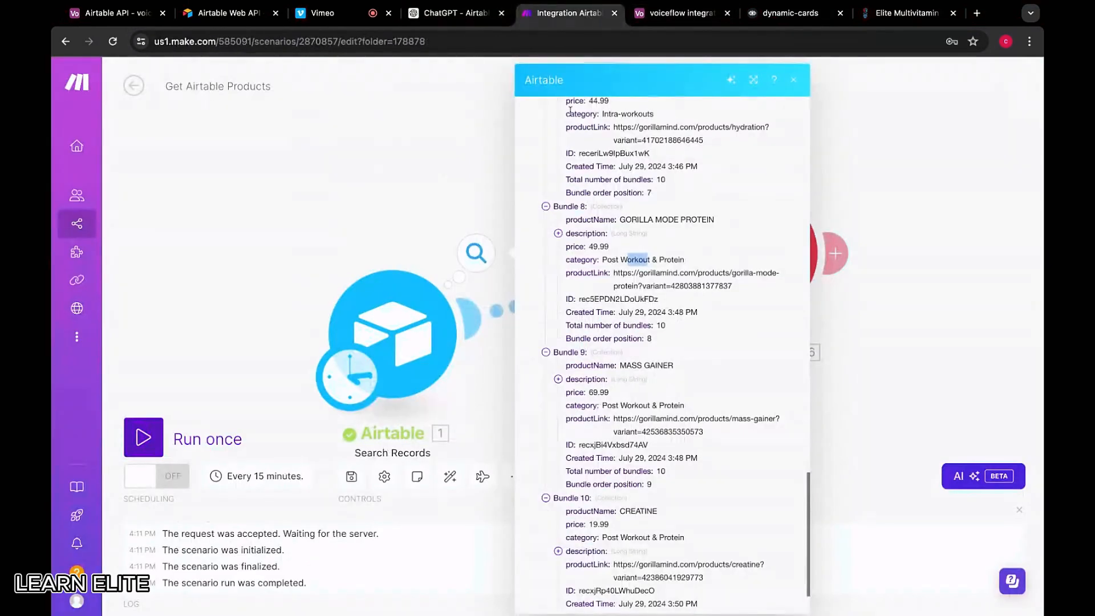
Edit the Search Records formula's category value to end in 'workout' and confirm the settings
{"action": "left_click", "coordinate": [442, 292]}
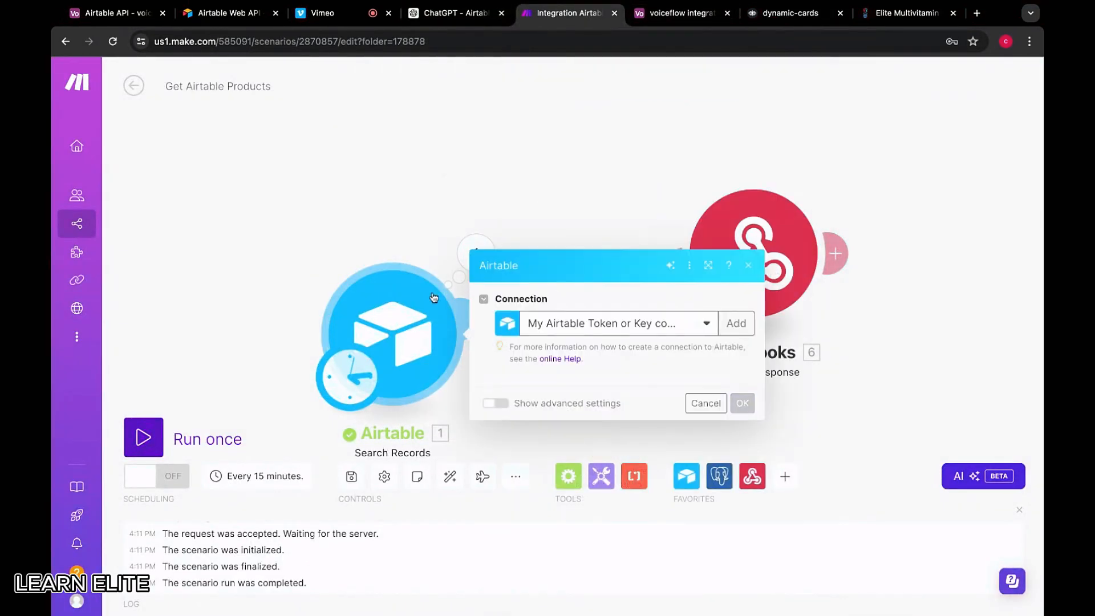
{"action": "scroll", "coordinate": [640, 376], "scroll_direction": "down", "scroll_amount": 5}
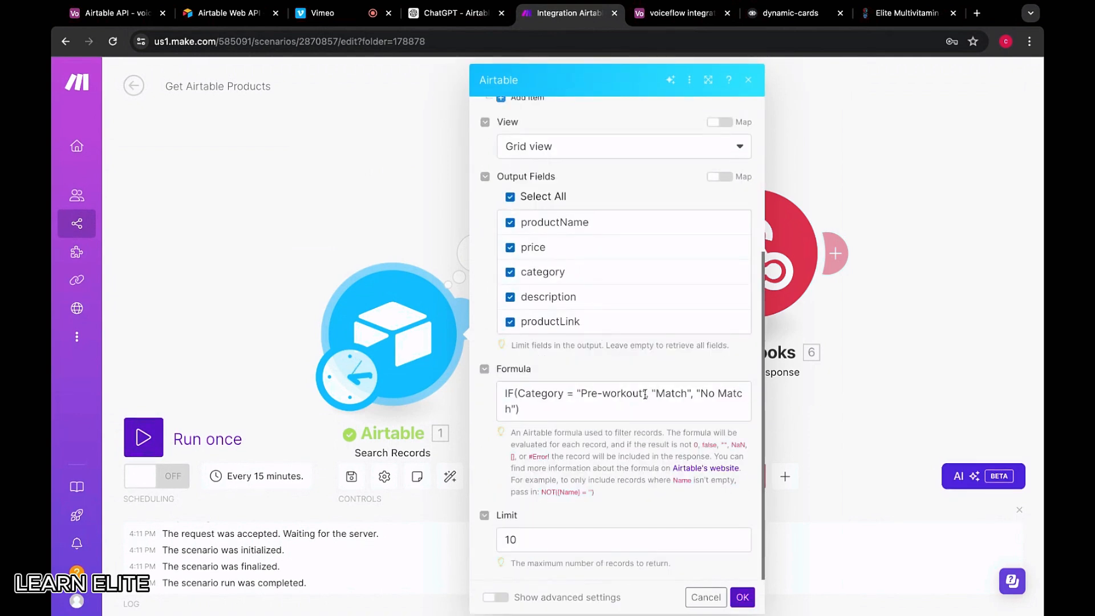
{"action": "left_click", "coordinate": [510, 198]}
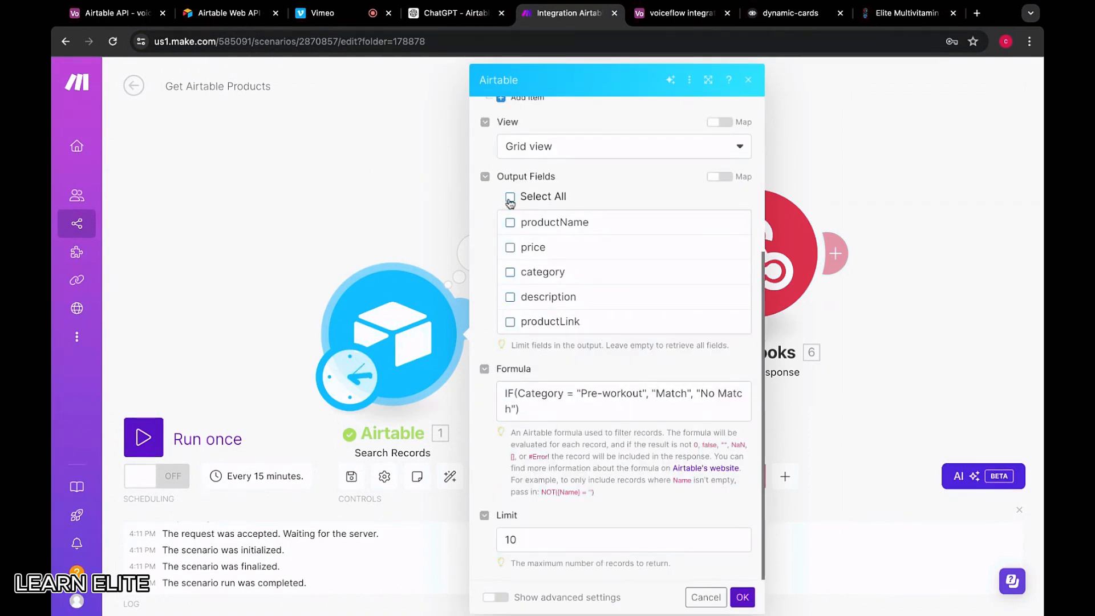
{"action": "left_click", "coordinate": [510, 197]}
{"action": "left_click", "coordinate": [649, 400]}
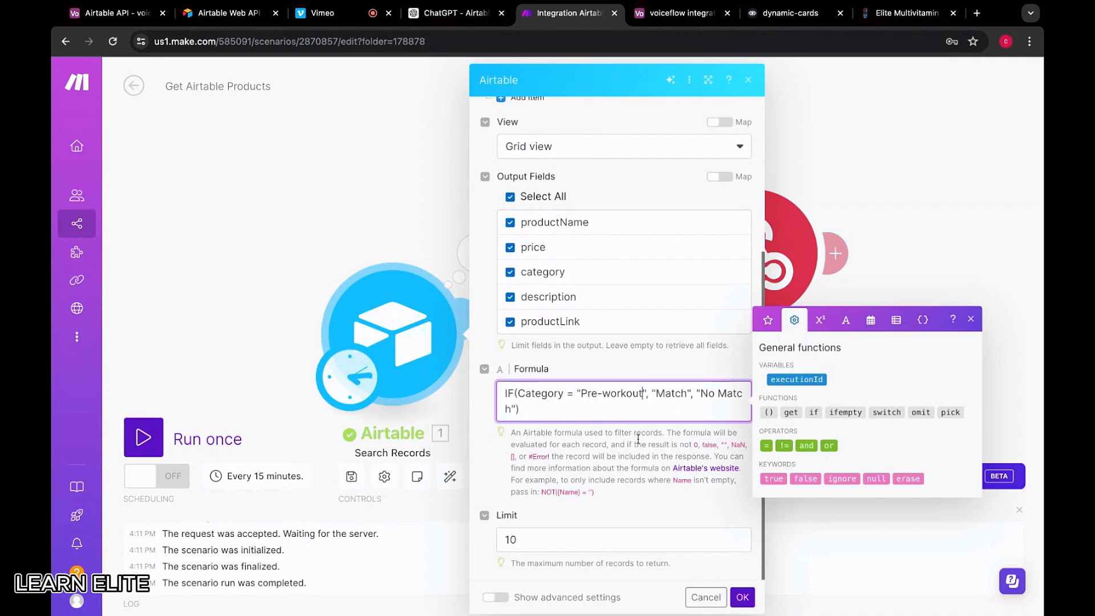
{"action": "key", "text": "BackSpace"}
{"action": "key", "text": "BackSpace"}
{"action": "key", "text": "BackSpace"}
{"action": "key", "text": "BackSpace"}
{"action": "key", "text": "BackSpace"}
{"action": "key", "text": "BackSpace"}
{"action": "key", "text": "BackSpace"}
{"action": "key", "text": "BackSpace"}
{"action": "key", "text": "BackSpace"}
{"action": "key", "text": "BackSpace"}
{"action": "key", "text": "BackSpace"}
{"action": "type", "text": "w"}
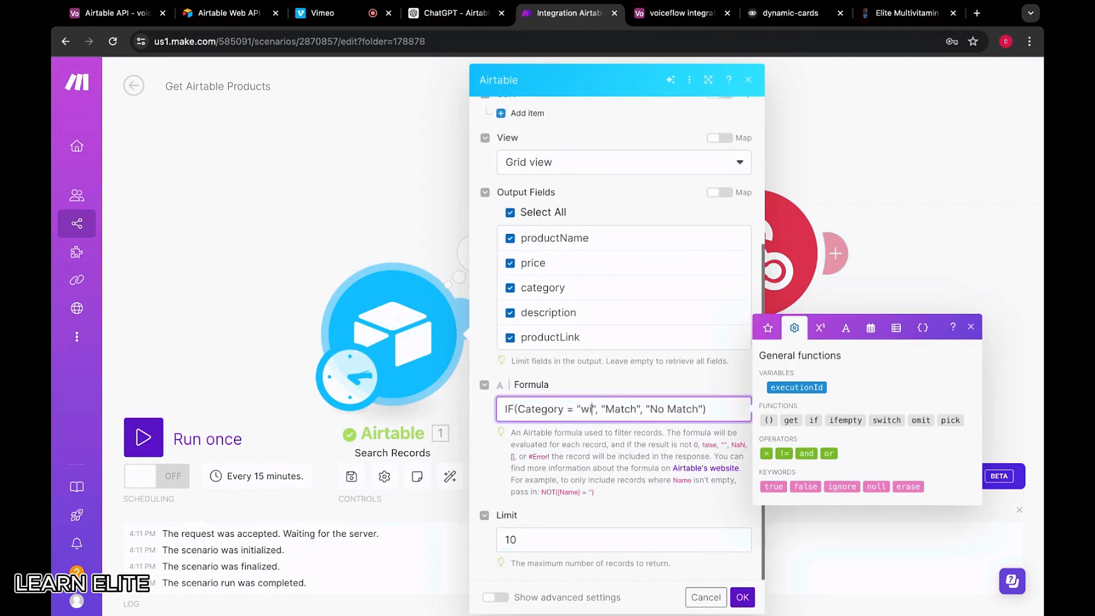
{"action": "type", "text": "orkout"}
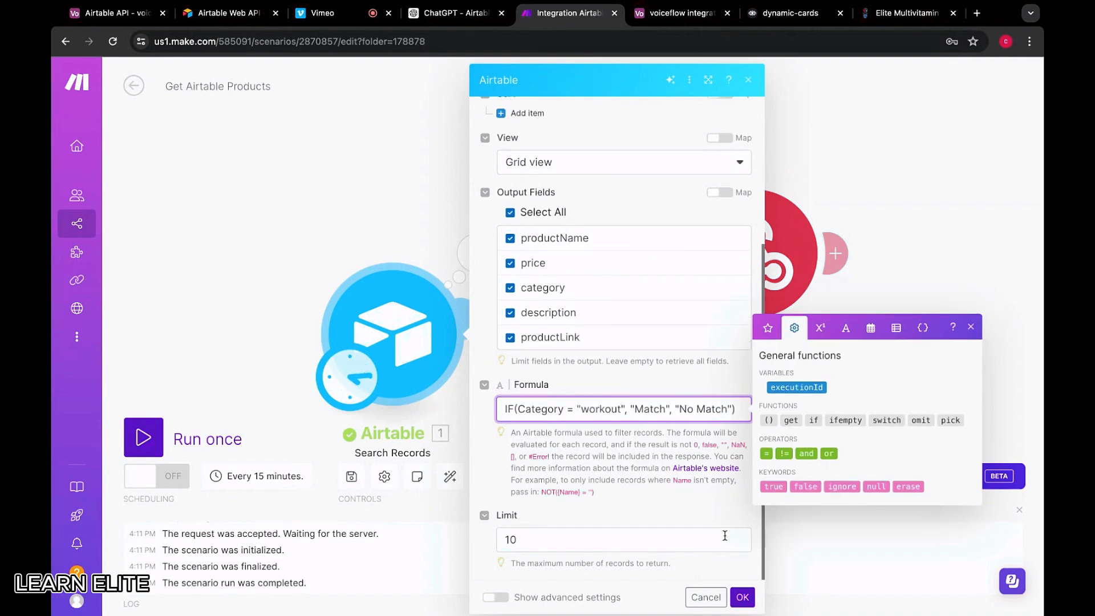
{"action": "left_click", "coordinate": [741, 597]}
Run only the Airtable search module and review its returned bundles
{"action": "right_click", "coordinate": [412, 372]}
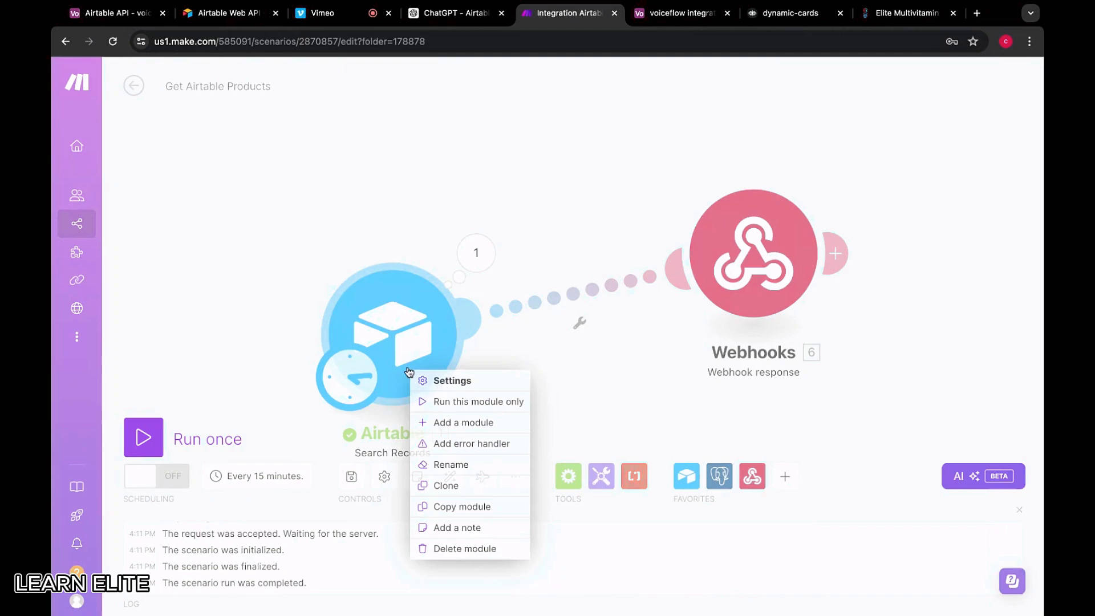
{"action": "left_click", "coordinate": [432, 399]}
{"action": "scroll", "coordinate": [601, 405], "scroll_direction": "down", "scroll_amount": 15}
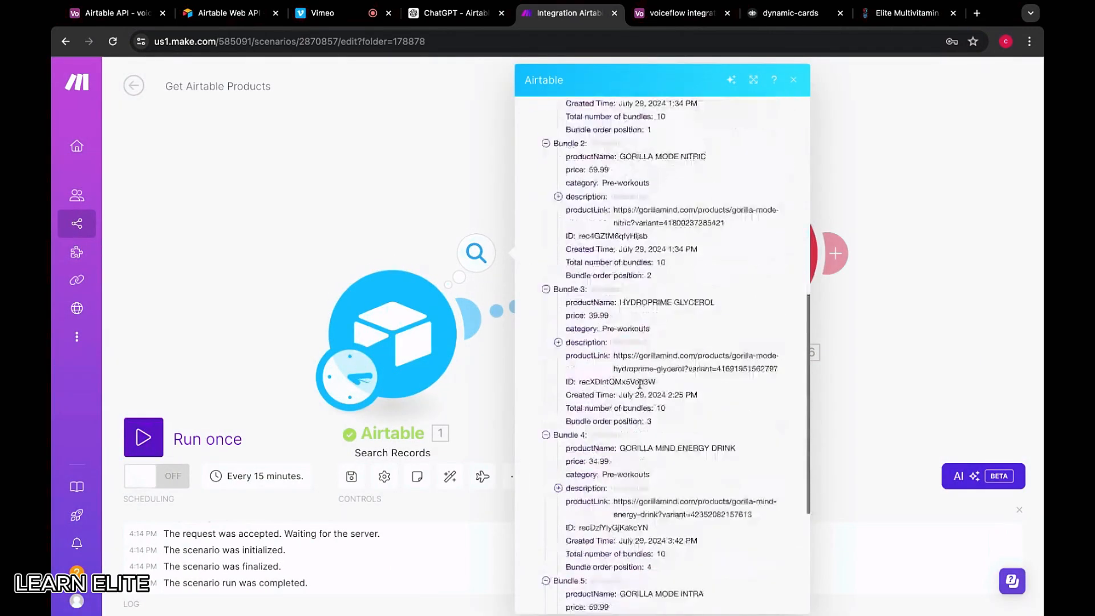
{"action": "scroll", "coordinate": [574, 481], "scroll_direction": "up", "scroll_amount": 8}
{"action": "left_click", "coordinate": [412, 226]}
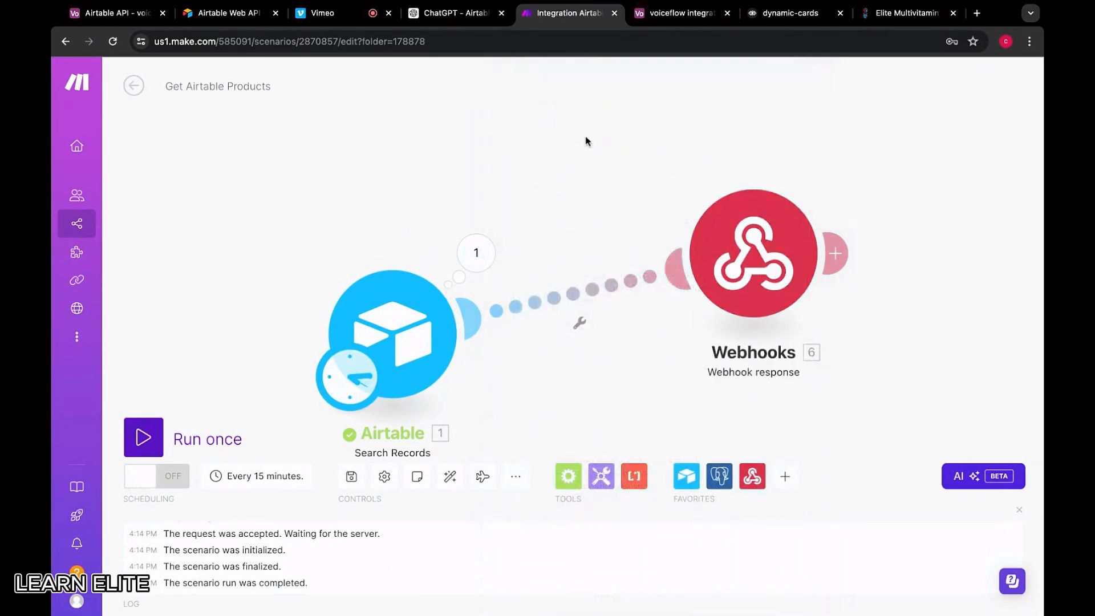
{"action": "left_click", "coordinate": [471, 246]}
Change the formula's category value to "pre" and rerun the Airtable search module
{"action": "left_click", "coordinate": [453, 319]}
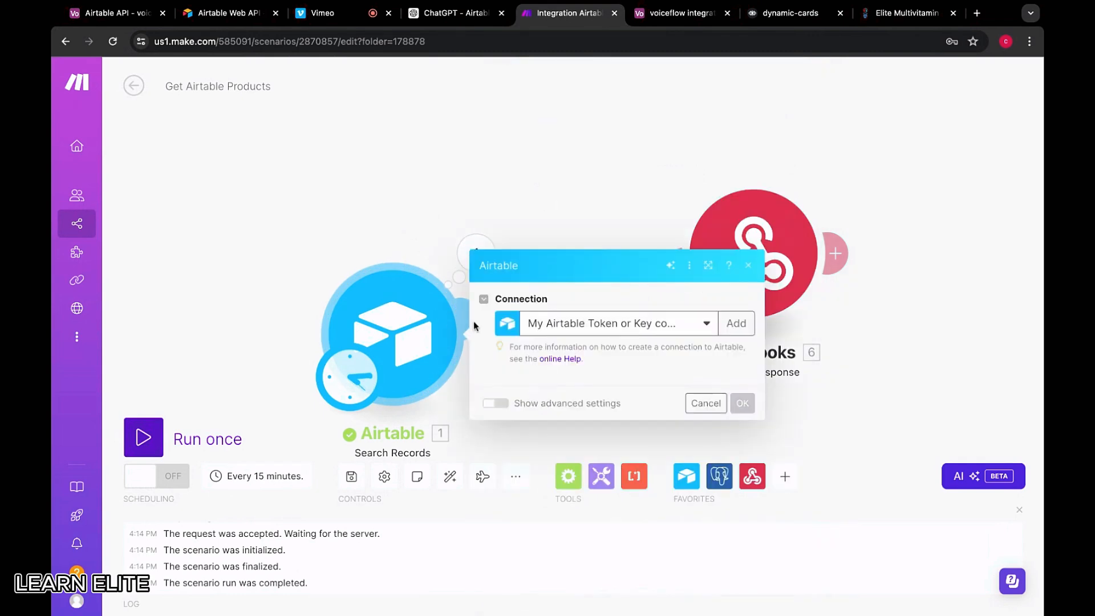
{"action": "left_click", "coordinate": [615, 381]}
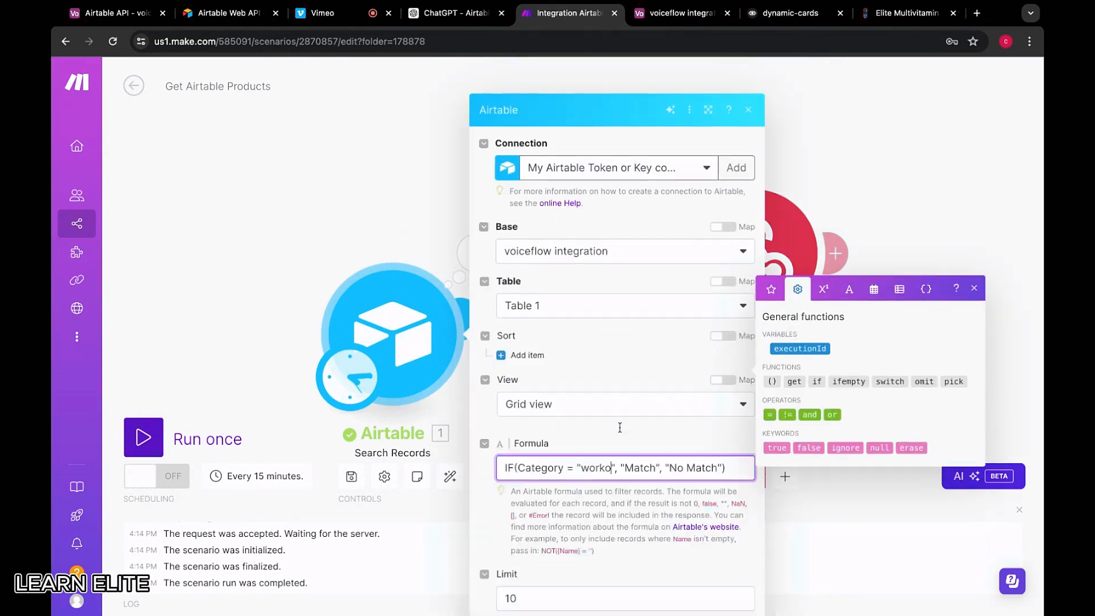
{"action": "scroll", "coordinate": [620, 428], "scroll_direction": "down", "scroll_amount": 4}
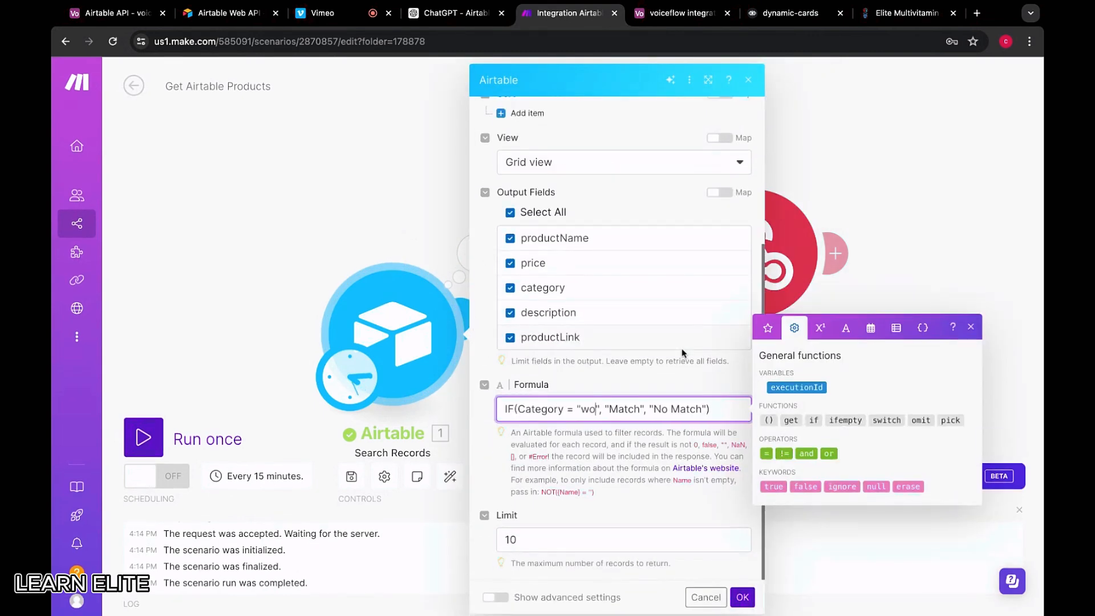
{"action": "type", "text": "pre"}
{"action": "left_click", "coordinate": [745, 602]}
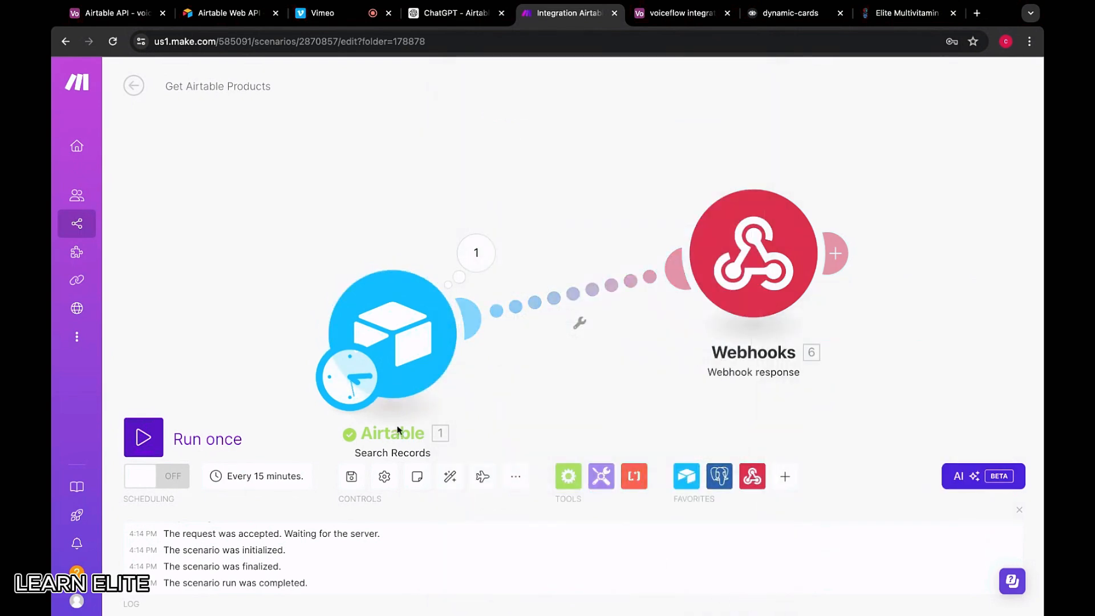
{"action": "left_click", "coordinate": [145, 437]}
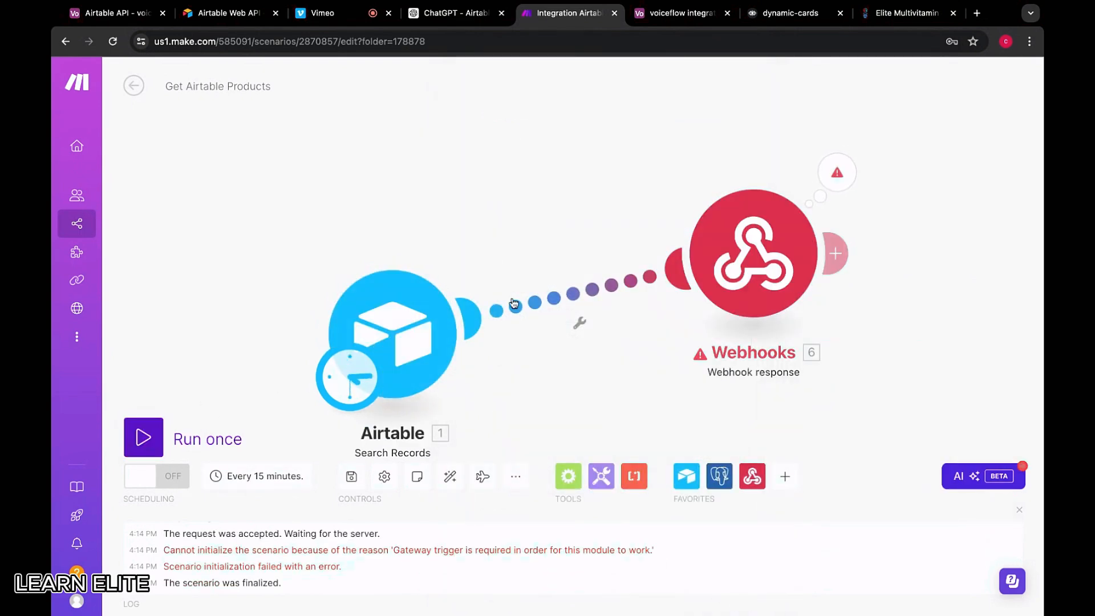
{"action": "right_click", "coordinate": [423, 311]}
{"action": "left_click", "coordinate": [433, 337]}
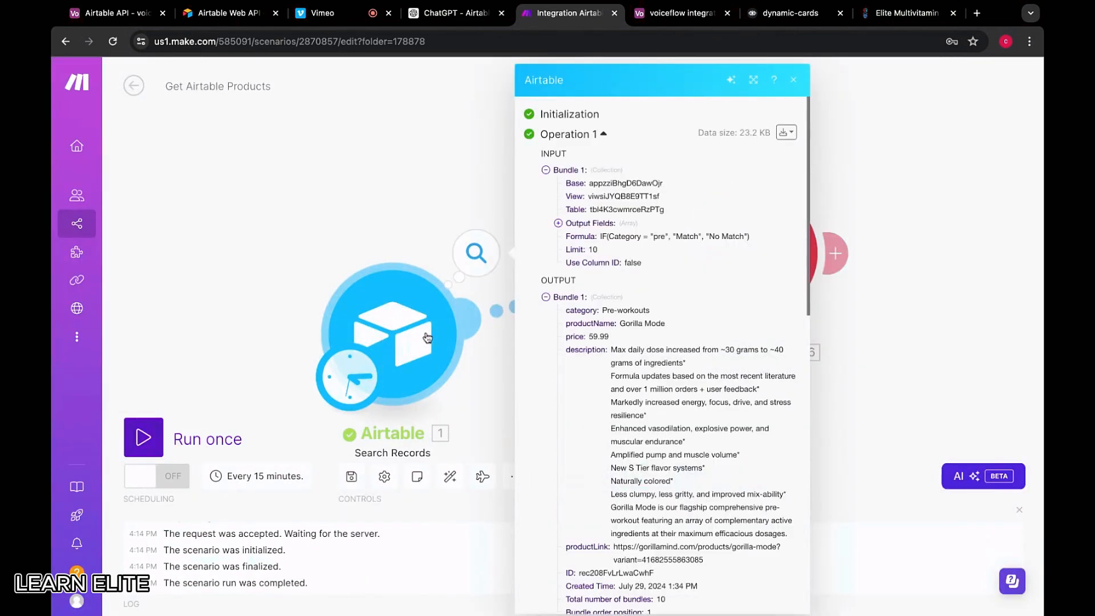
Review the returned bundles and recheck the formula's "pre" category and base selection
{"action": "scroll", "coordinate": [656, 366], "scroll_direction": "down", "scroll_amount": 5}
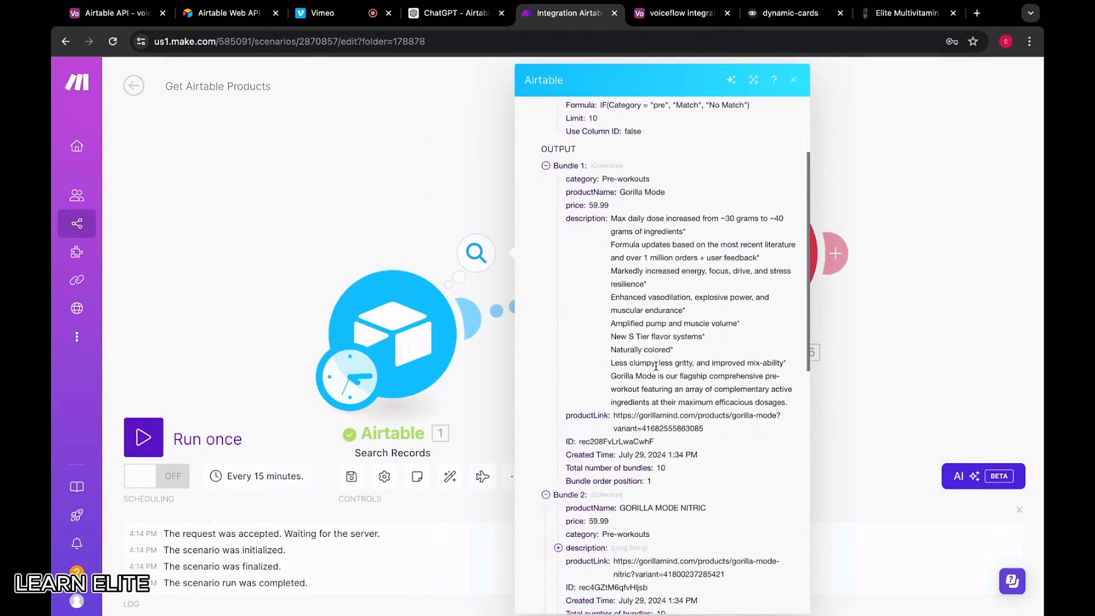
{"action": "scroll", "coordinate": [661, 353], "scroll_direction": "down", "scroll_amount": 10}
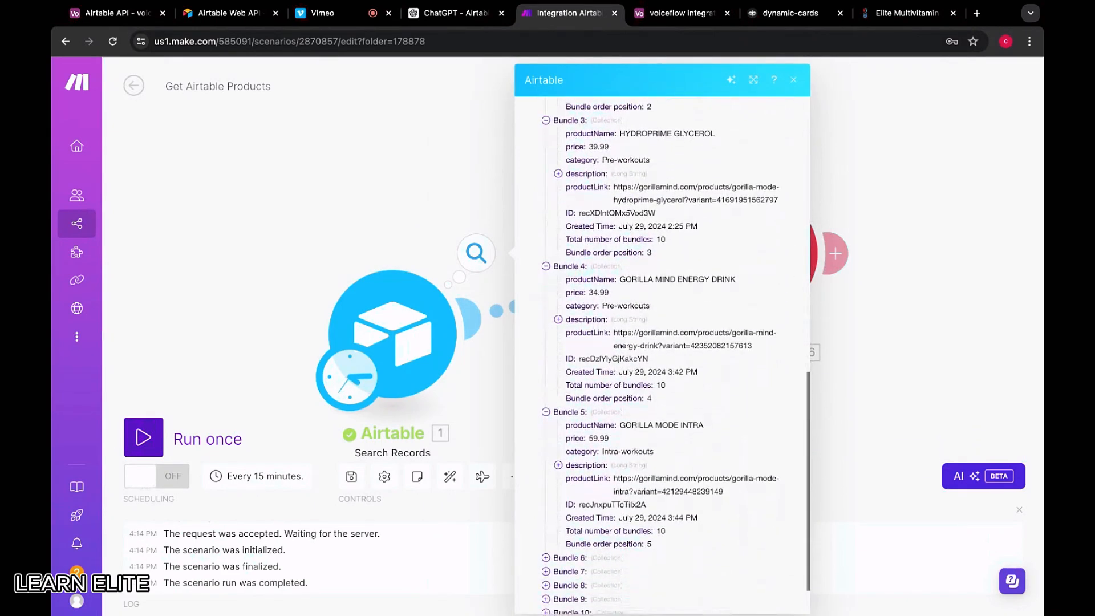
{"action": "scroll", "coordinate": [604, 341], "scroll_direction": "down", "scroll_amount": 5}
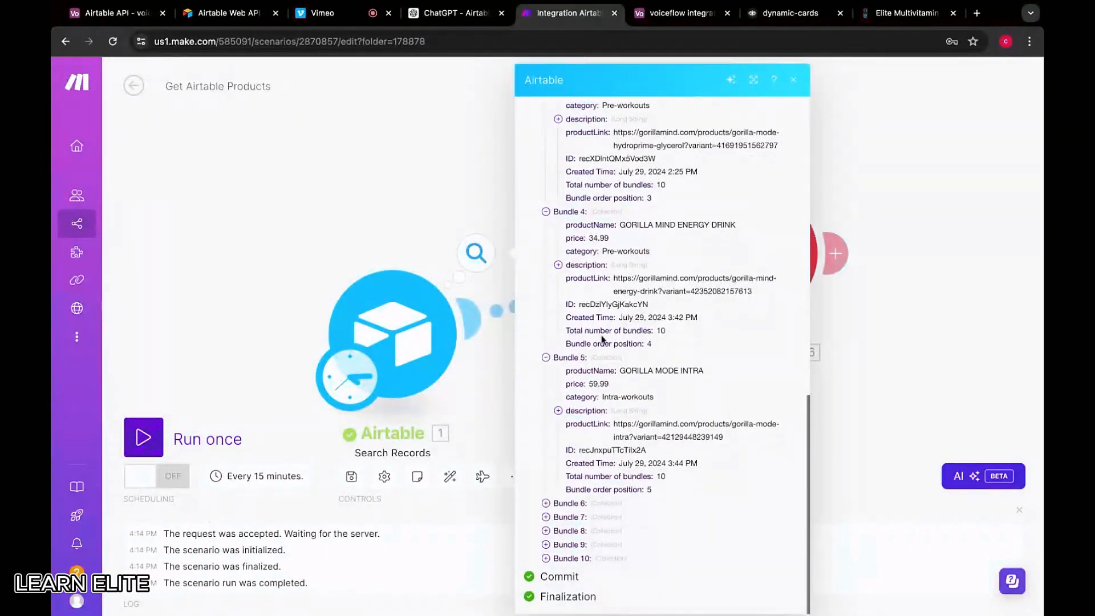
{"action": "left_click", "coordinate": [358, 214]}
{"action": "left_click", "coordinate": [392, 337]}
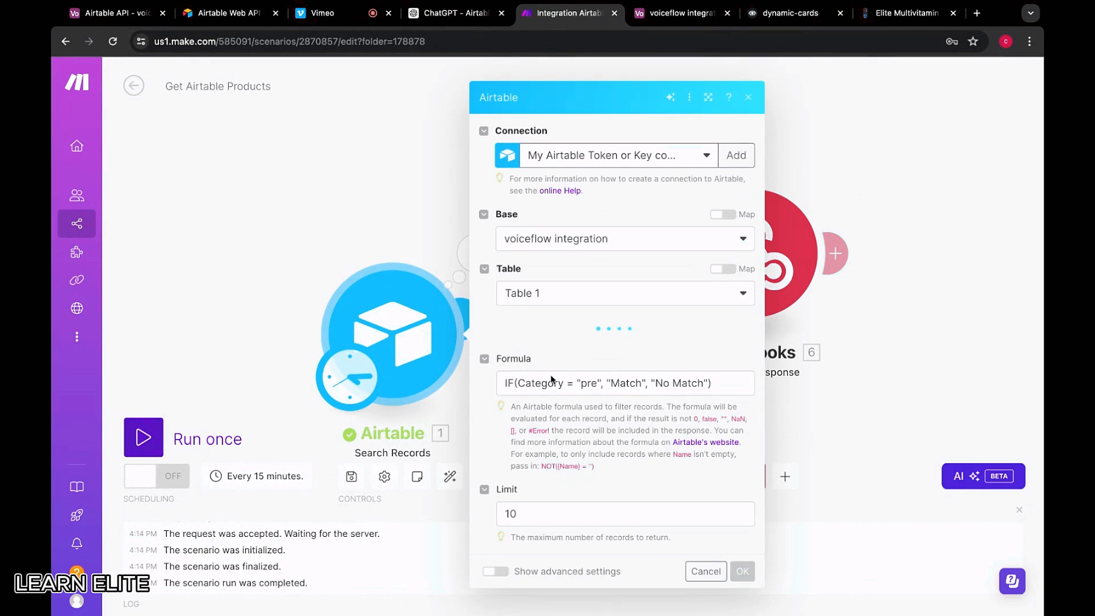
{"action": "scroll", "coordinate": [588, 449], "scroll_direction": "down", "scroll_amount": 3}
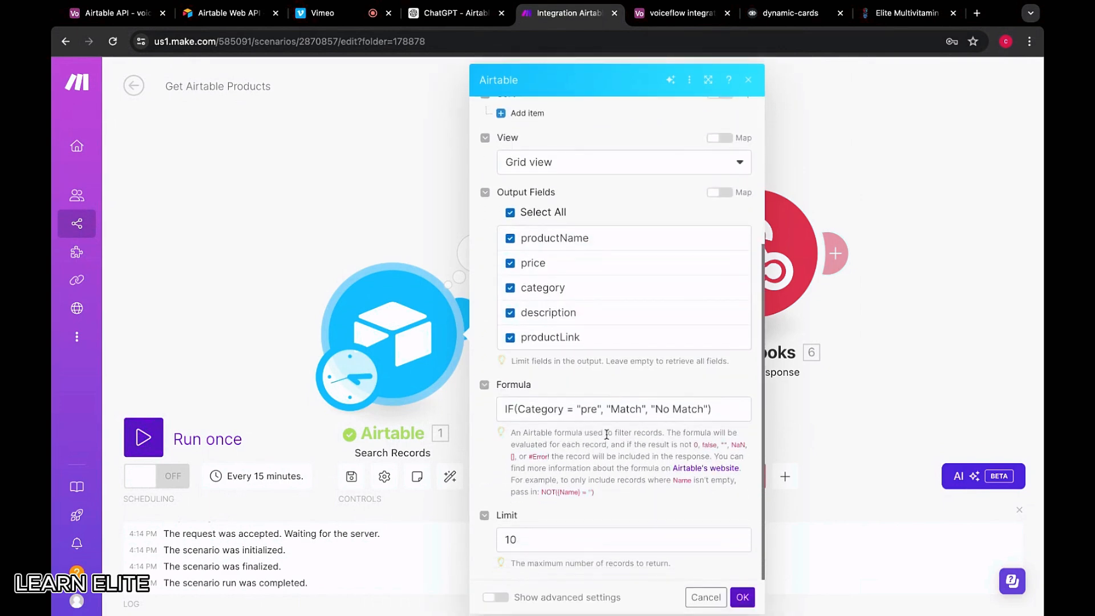
{"action": "left_click", "coordinate": [594, 411]}
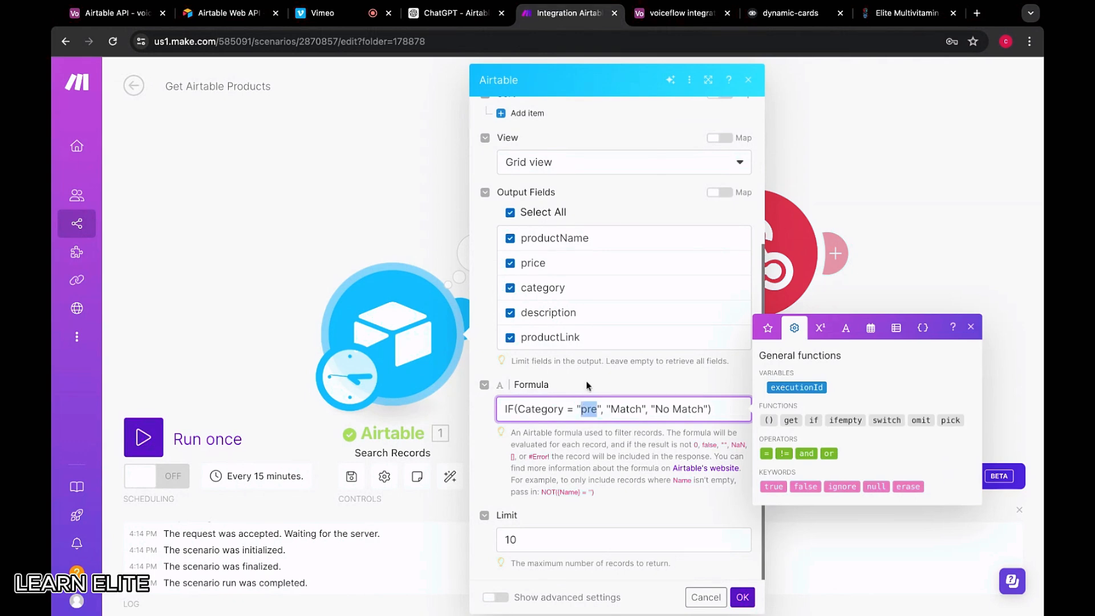
{"action": "scroll", "coordinate": [588, 386], "scroll_direction": "up", "scroll_amount": 4}
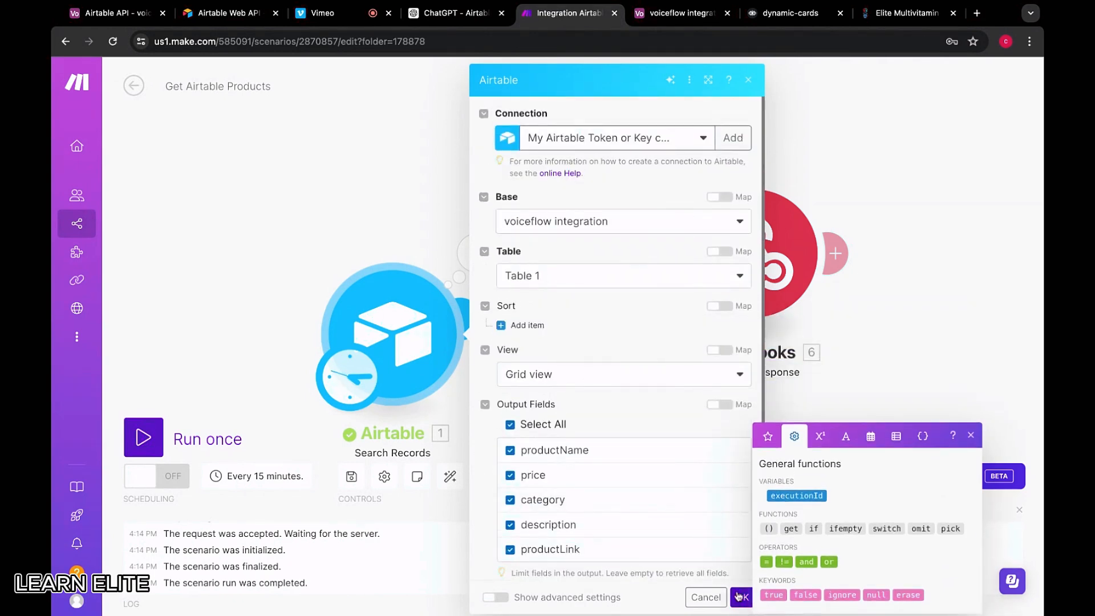
{"action": "left_click", "coordinate": [656, 228]}
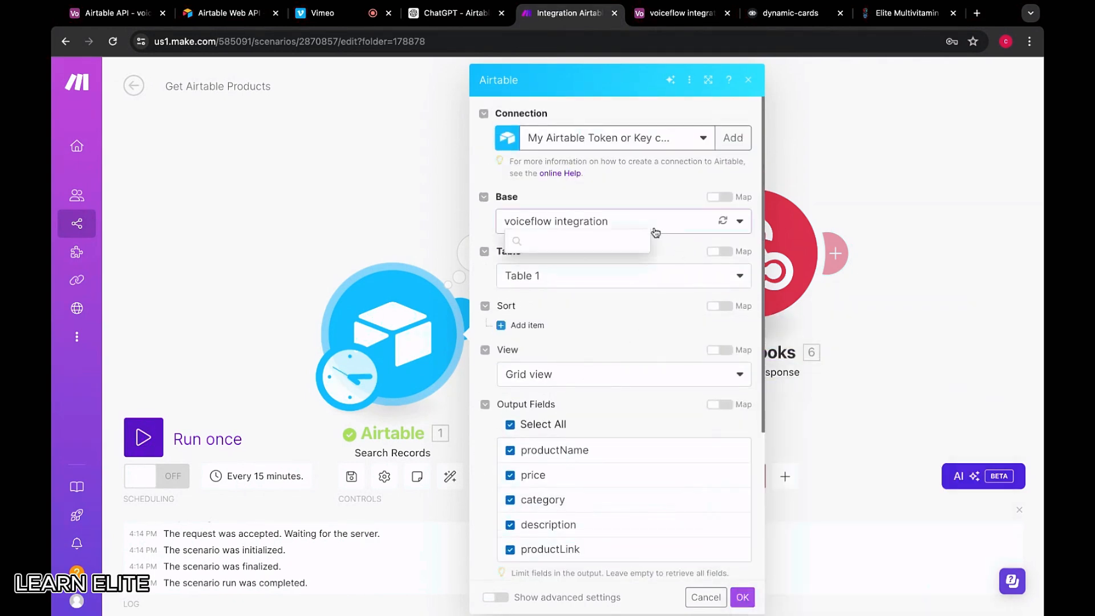
{"action": "left_click", "coordinate": [574, 180]}
{"action": "left_click", "coordinate": [742, 598]}
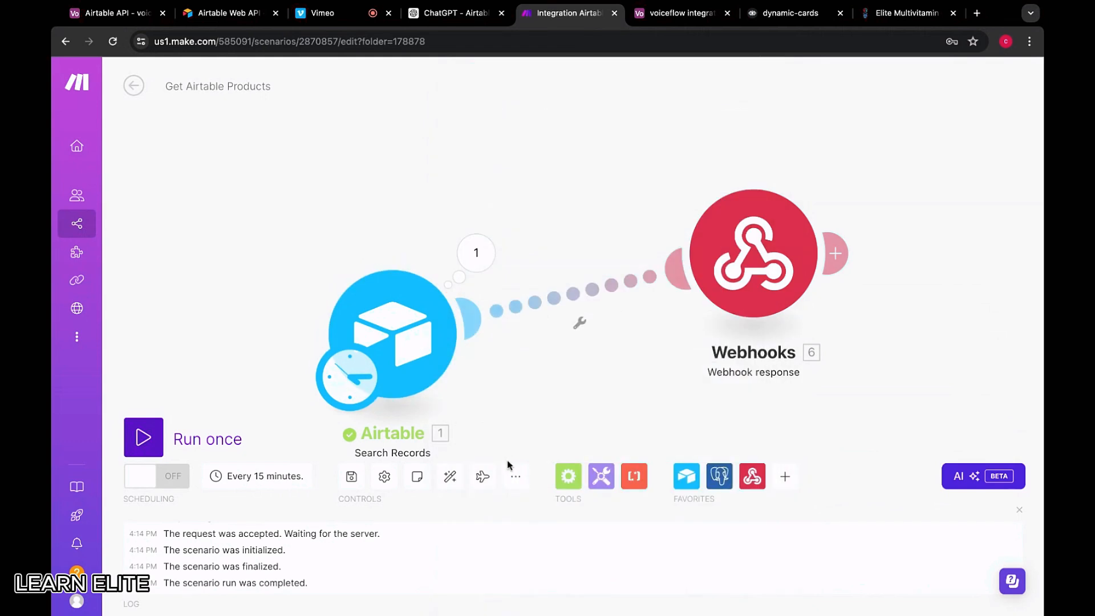
Save and reload the scenario, then compare it against the 19-record Airtable product table
{"action": "left_click", "coordinate": [352, 476]}
{"action": "left_click", "coordinate": [112, 41]}
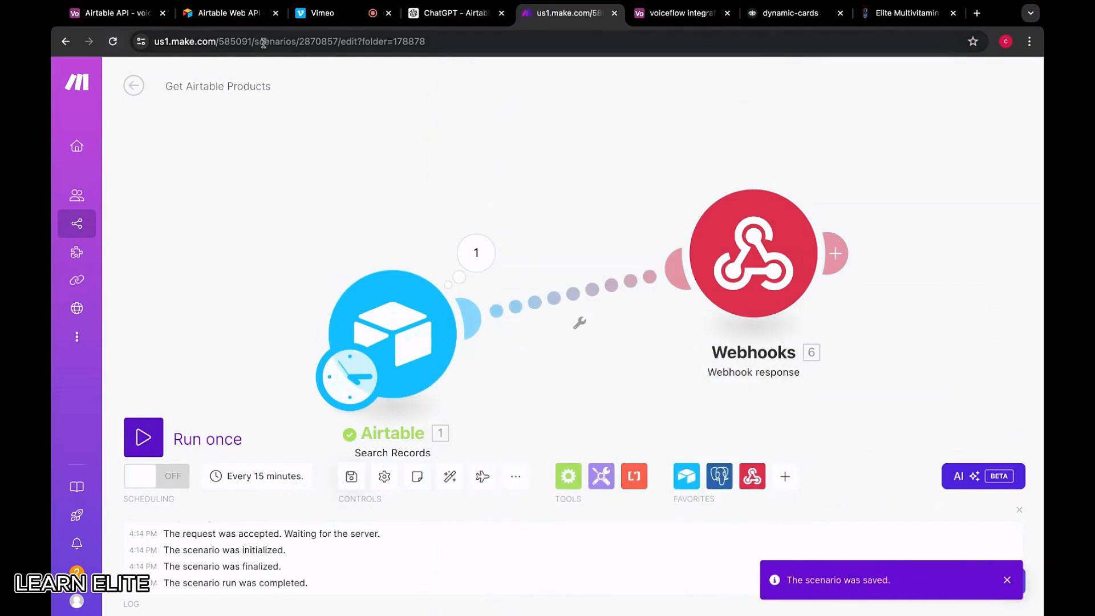
{"action": "left_click", "coordinate": [678, 14]}
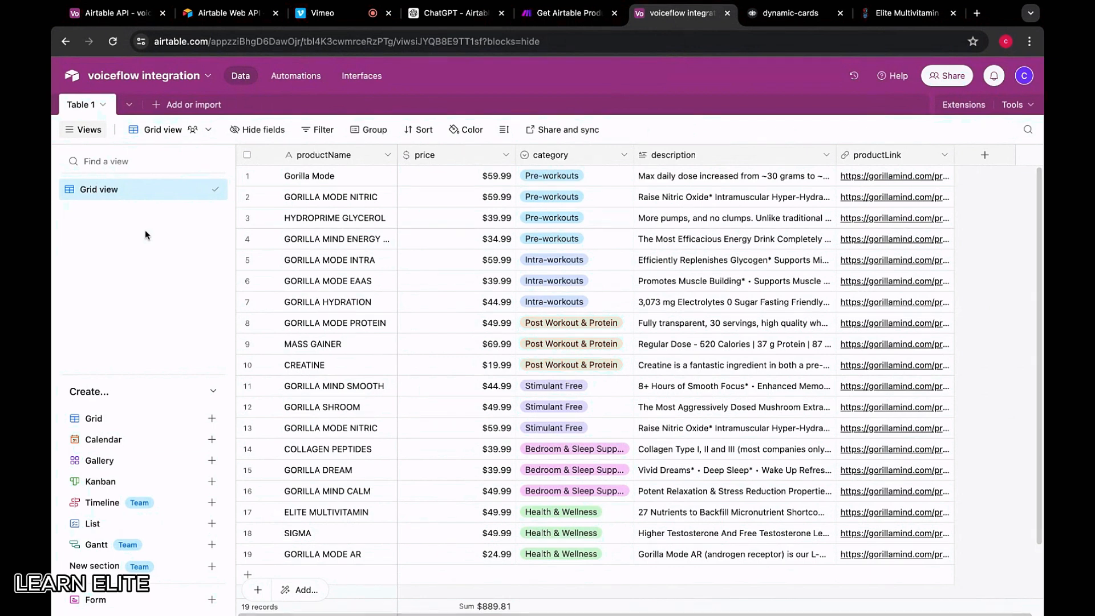
{"action": "key", "text": "ctrl+shift+Tab"}
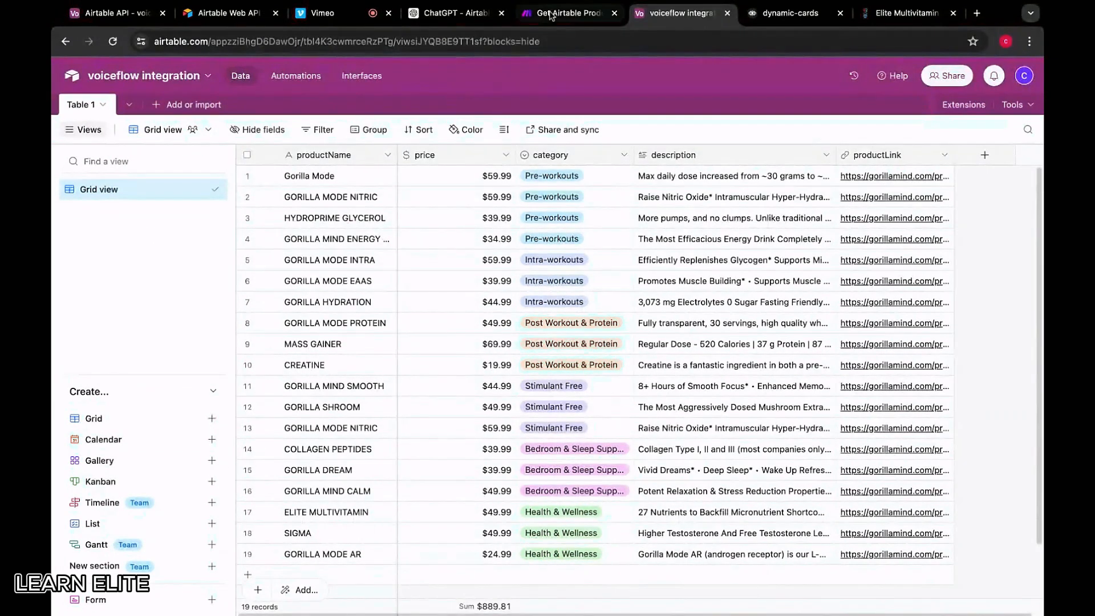
Delete the whole filter formula from the Search Records module and save its settings
{"action": "left_click", "coordinate": [371, 342]}
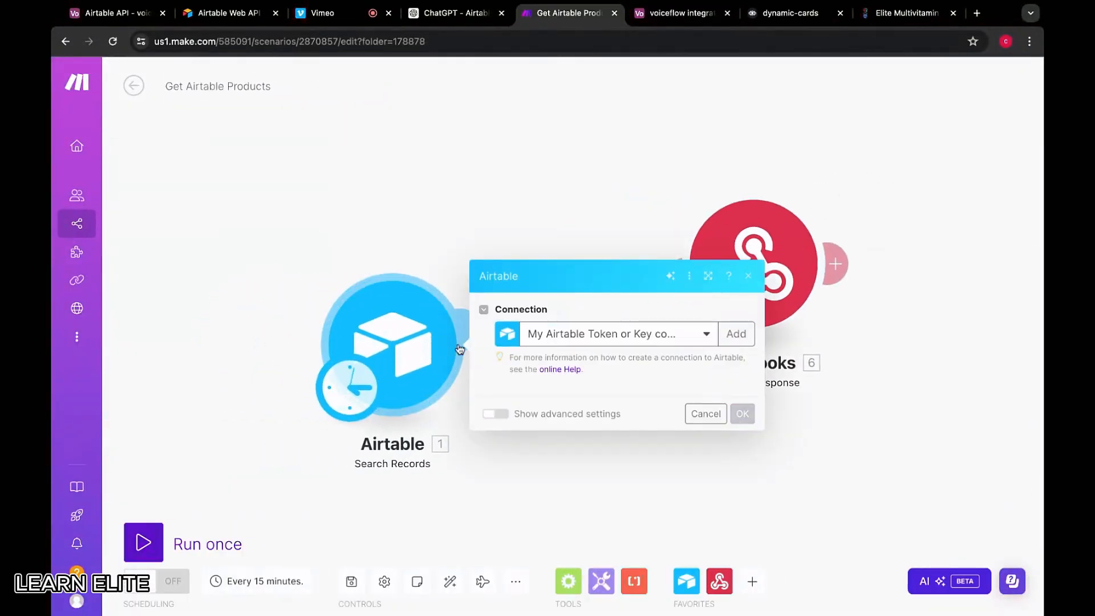
{"action": "scroll", "coordinate": [719, 528], "scroll_direction": "down", "scroll_amount": 4}
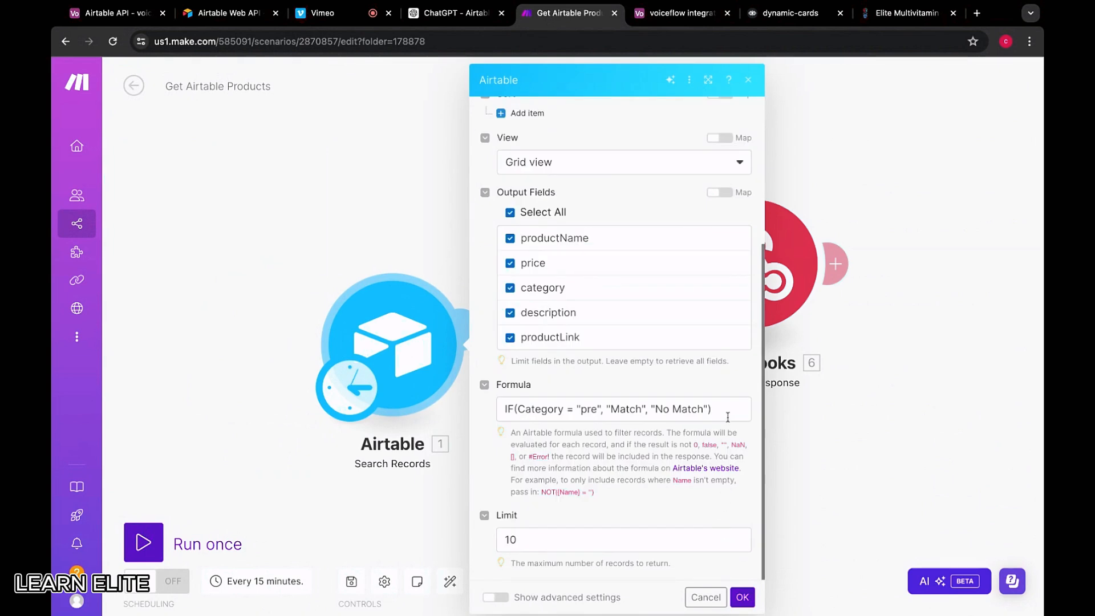
{"action": "left_click_drag", "start_coordinate": [727, 416], "coordinate": [504, 409]}
{"action": "key", "text": "BackSpace"}
{"action": "left_click", "coordinate": [613, 509]}
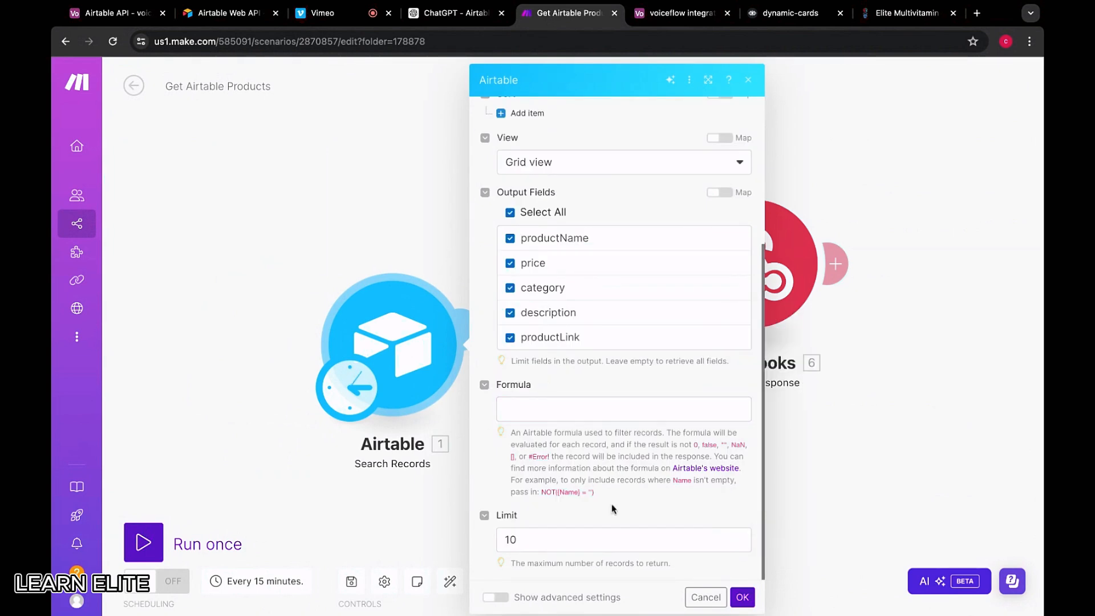
{"action": "left_click", "coordinate": [742, 597]}
Run only the Airtable module and inspect the unfiltered output down to Bundle 10
{"action": "right_click", "coordinate": [380, 350]}
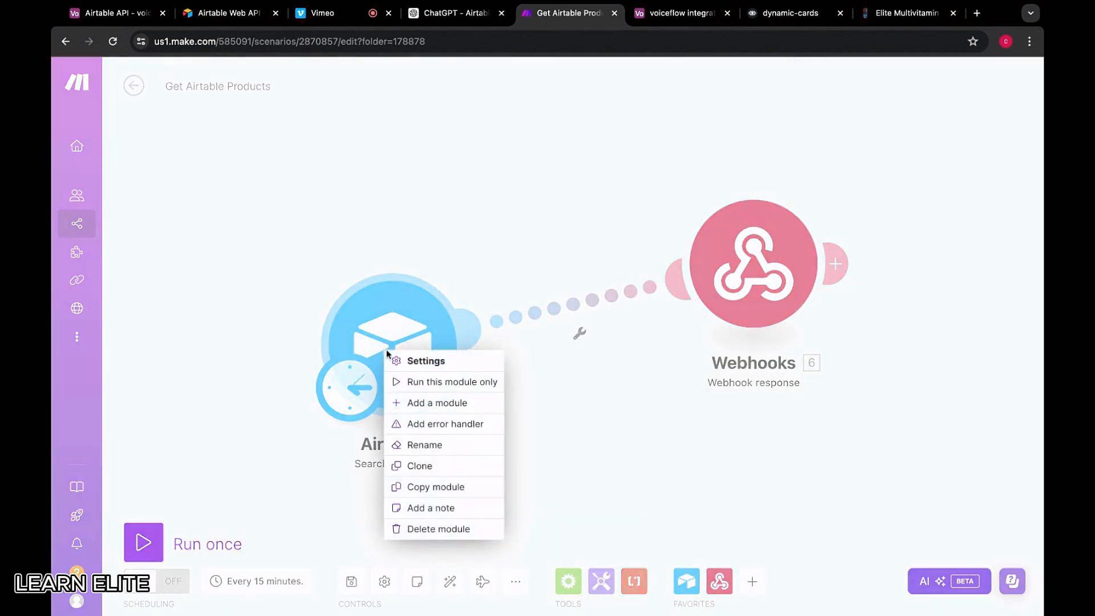
{"action": "left_click", "coordinate": [412, 380]}
{"action": "scroll", "coordinate": [666, 392], "scroll_direction": "down", "scroll_amount": 10}
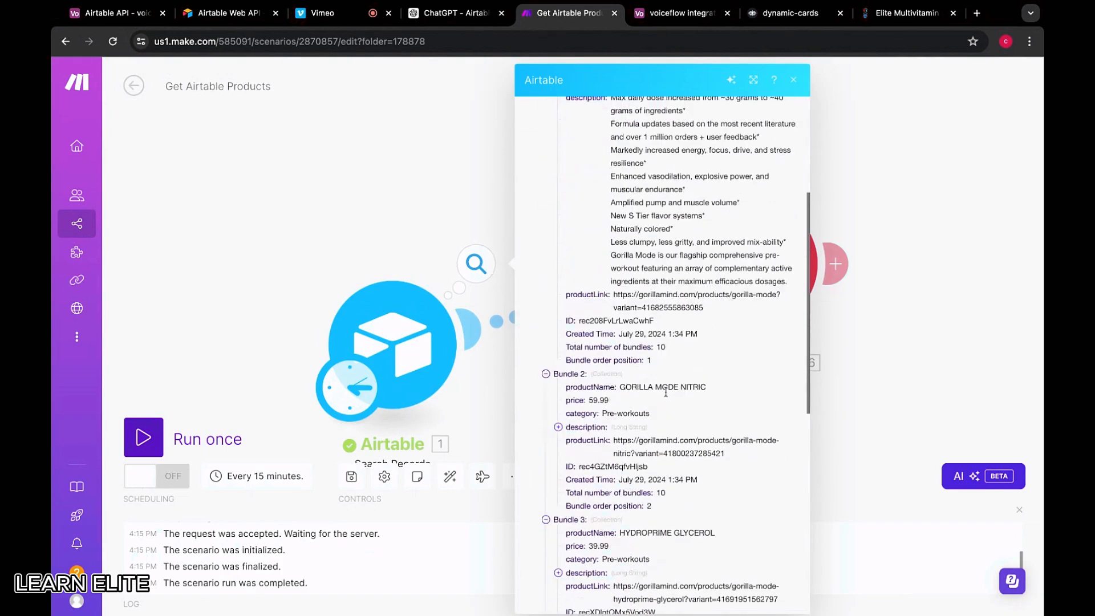
{"action": "left_click", "coordinate": [577, 559]}
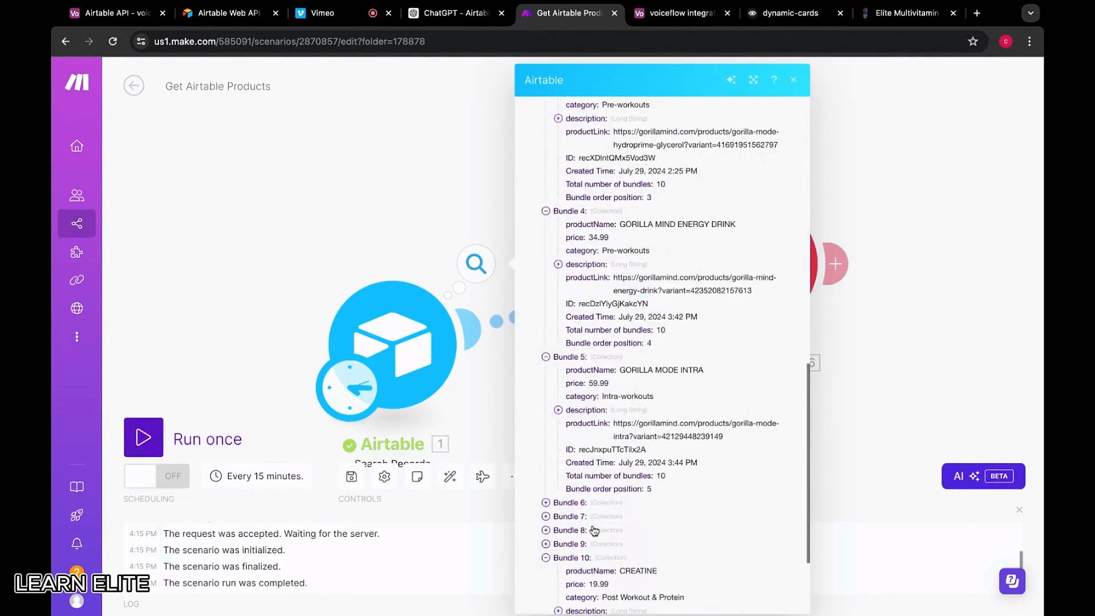
{"action": "scroll", "coordinate": [593, 531], "scroll_direction": "down", "scroll_amount": 3}
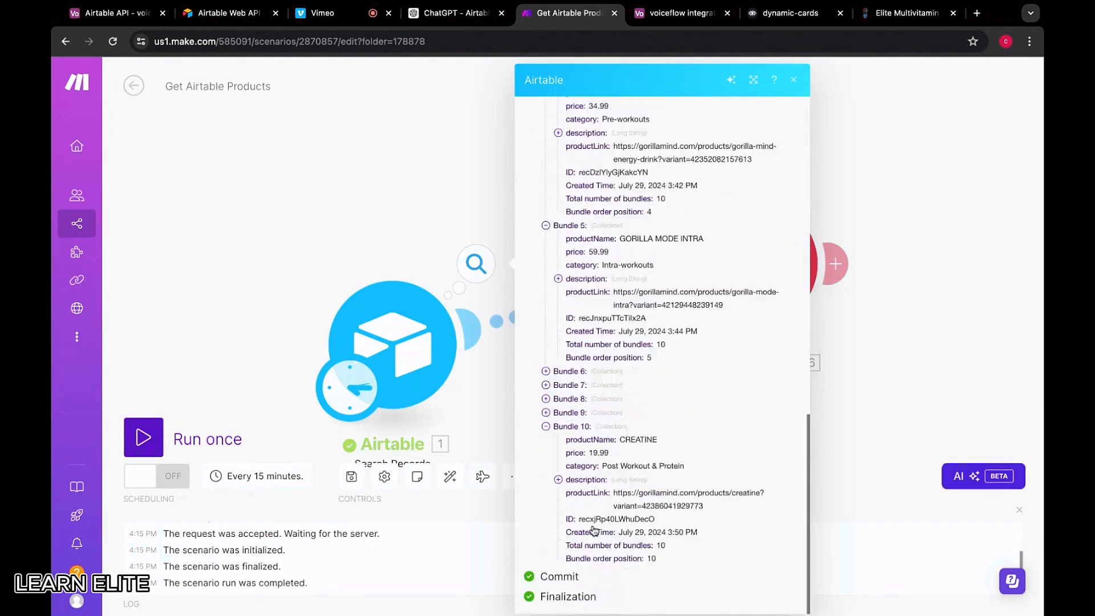
Compare the output with the Airtable base records, then reopen the module settings
{"action": "left_click", "coordinate": [665, 20]}
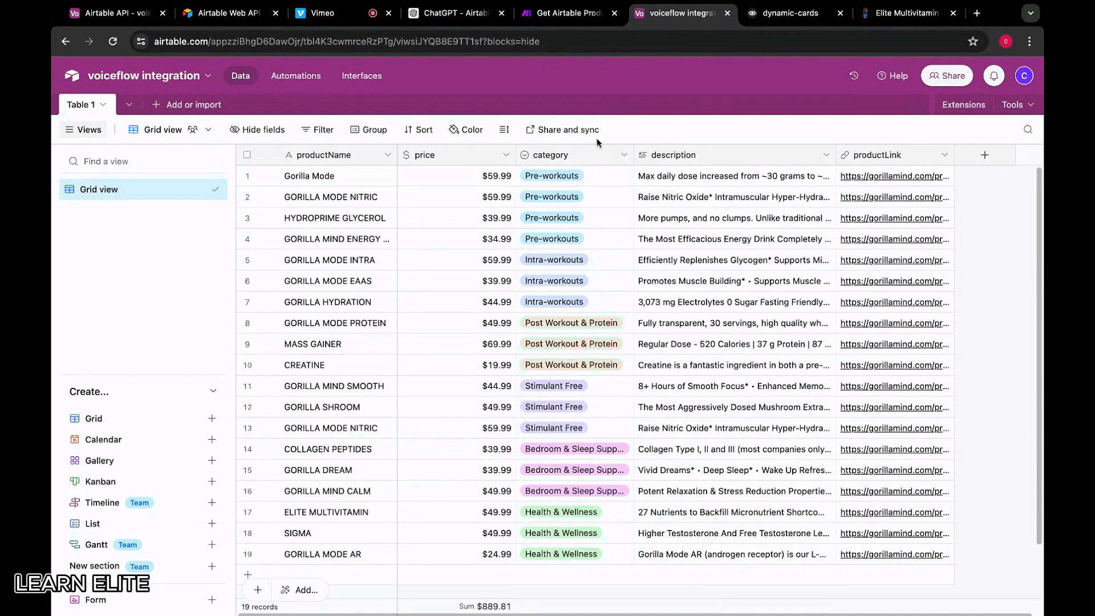
{"action": "left_click", "coordinate": [567, 12]}
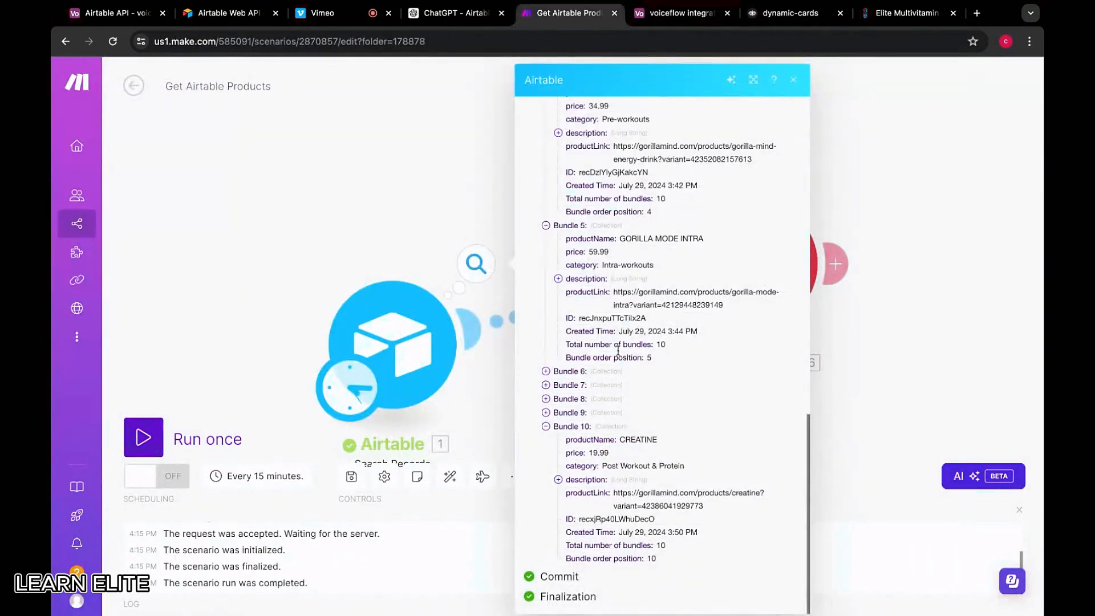
{"action": "scroll", "coordinate": [621, 314], "scroll_direction": "up", "scroll_amount": 15}
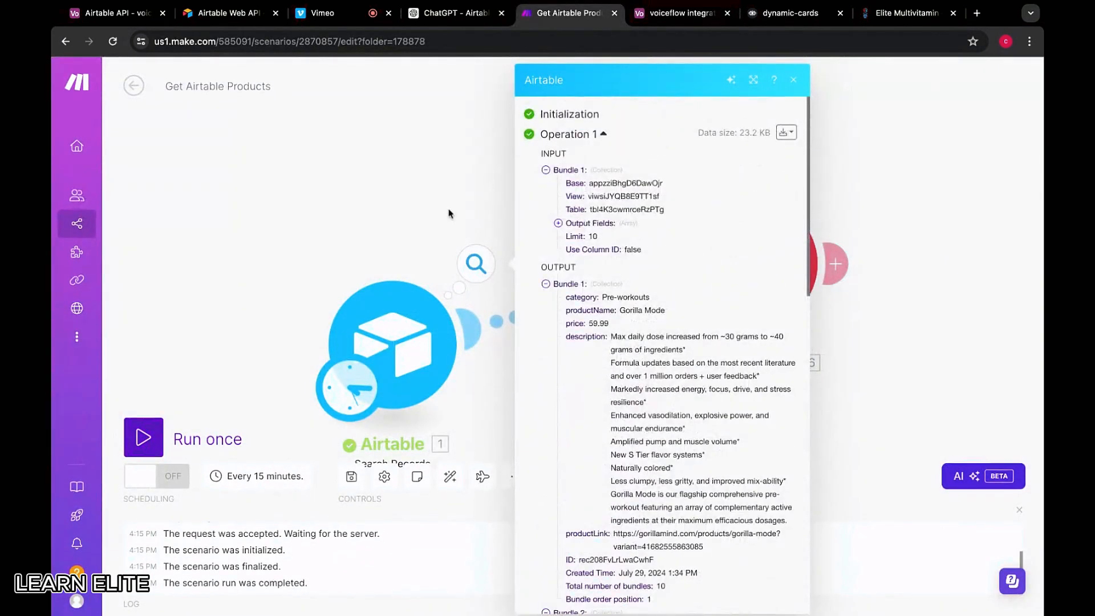
{"action": "left_click", "coordinate": [405, 286]}
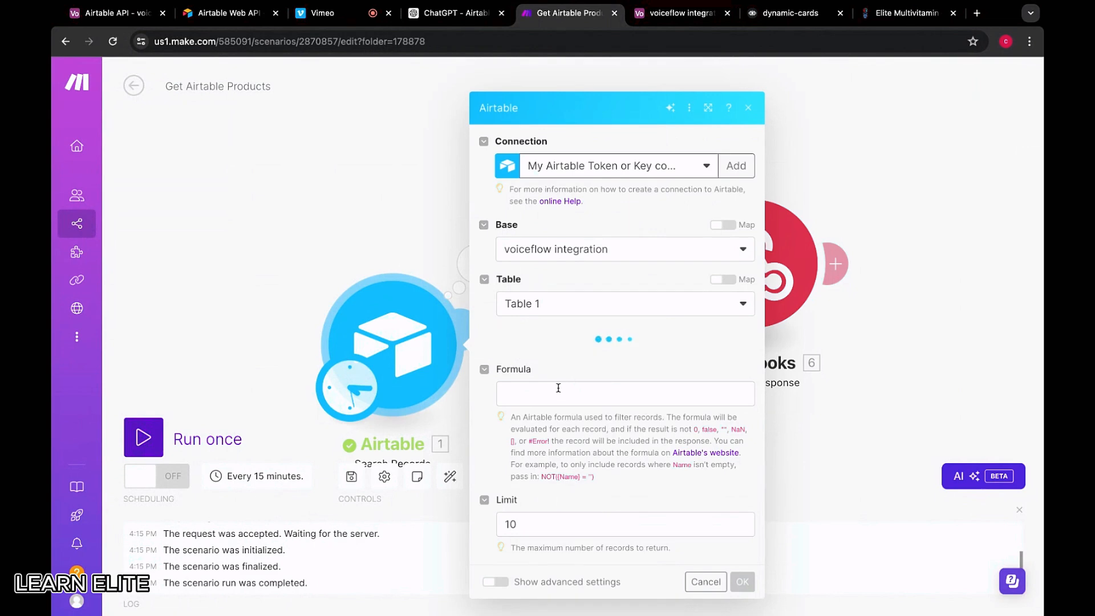
Paste IF(Category = "Pre-workout", "Match", "No Match") into the Formula field
{"action": "scroll", "coordinate": [583, 386], "scroll_direction": "down", "scroll_amount": 5}
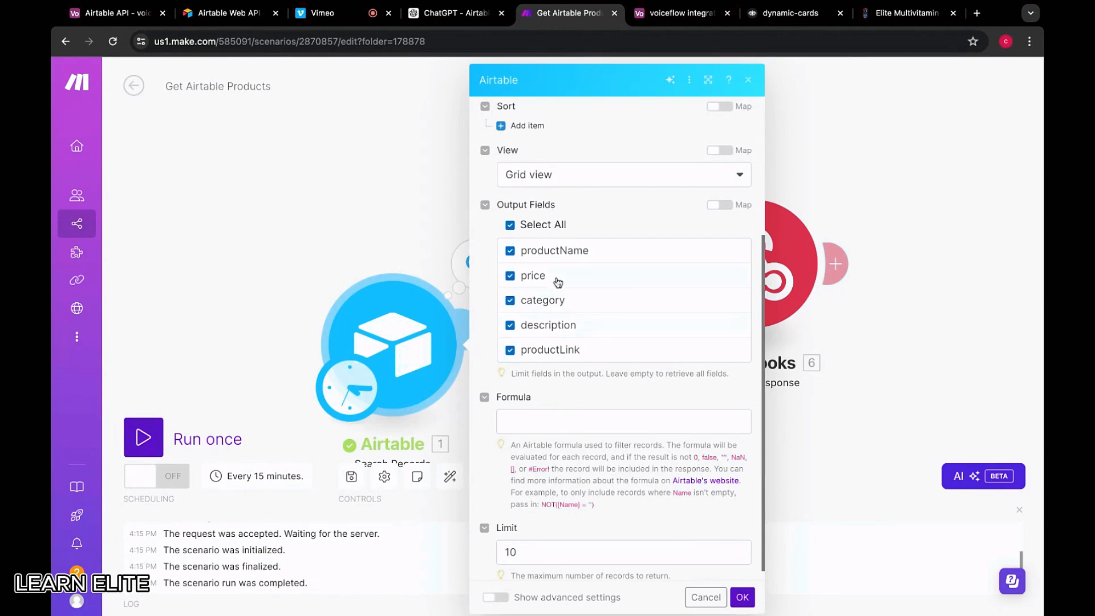
{"action": "left_click", "coordinate": [567, 422]}
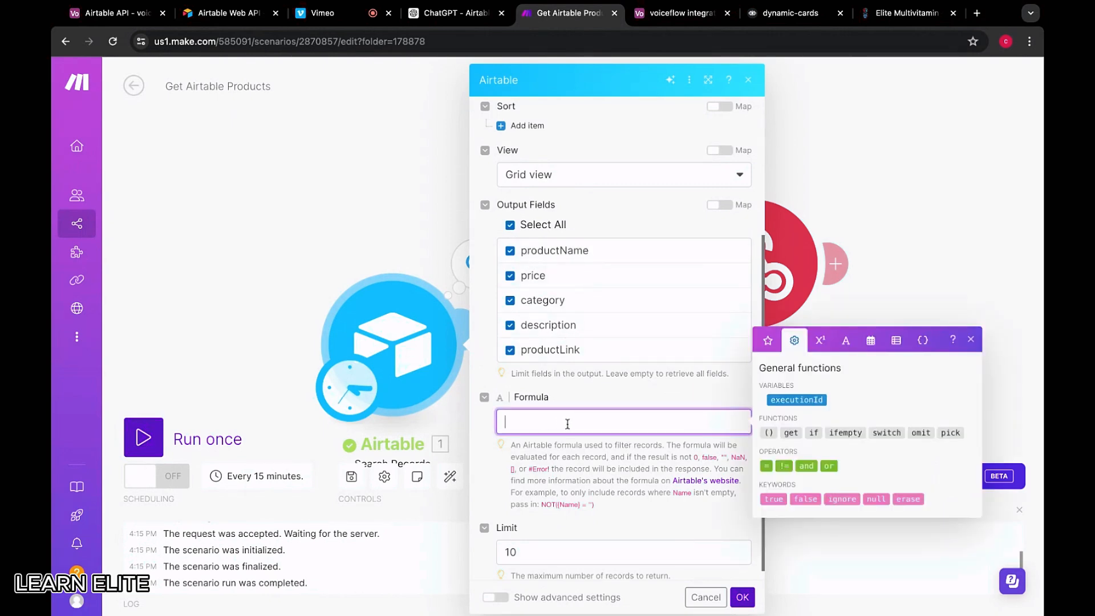
{"action": "left_click", "coordinate": [588, 470]}
{"action": "scroll", "coordinate": [570, 439], "scroll_direction": "down", "scroll_amount": 1}
{"action": "left_click", "coordinate": [545, 407]}
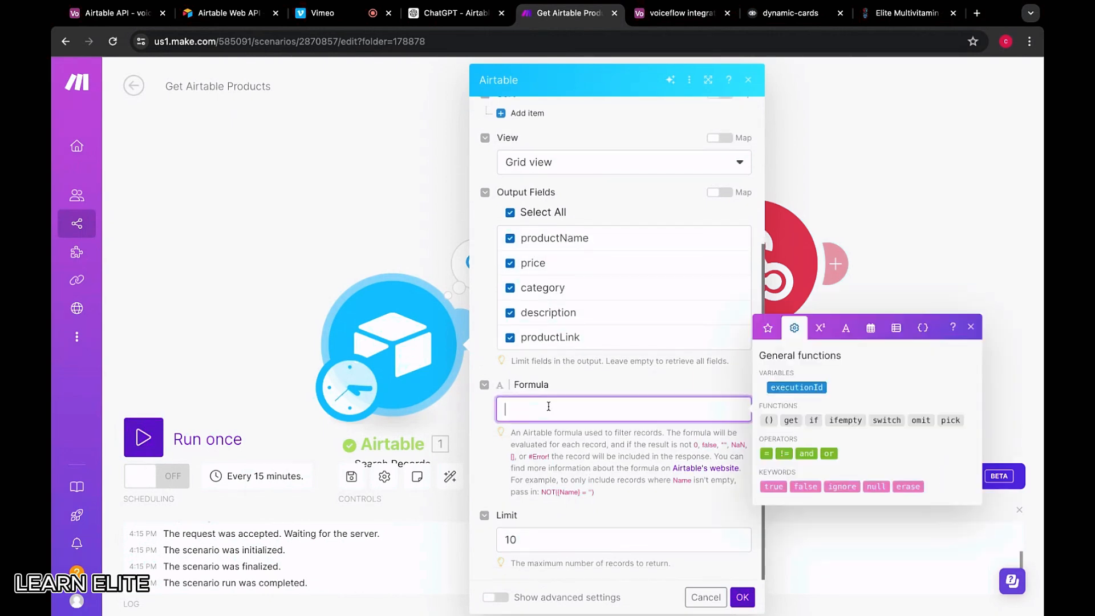
{"action": "type", "text": "IF(Category = \"Pre-workout\", \"Match\", \"No Match\")"}
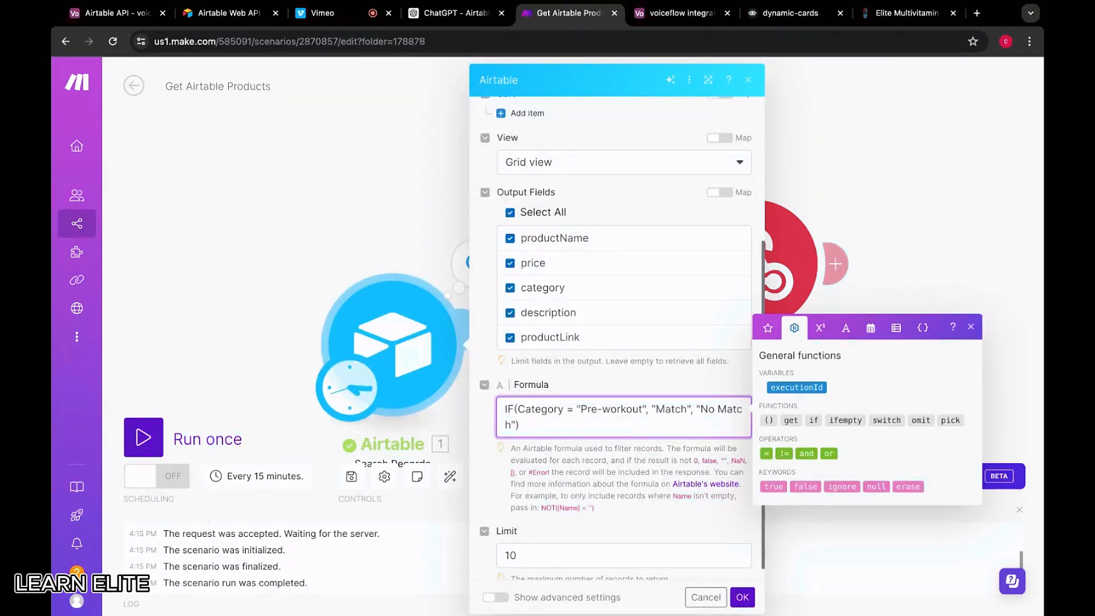
{"action": "scroll", "coordinate": [570, 296], "scroll_direction": "up", "scroll_amount": 4}
Add a sort rule, then remove it unused and keep Table 1 selected
{"action": "left_click", "coordinate": [530, 305]}
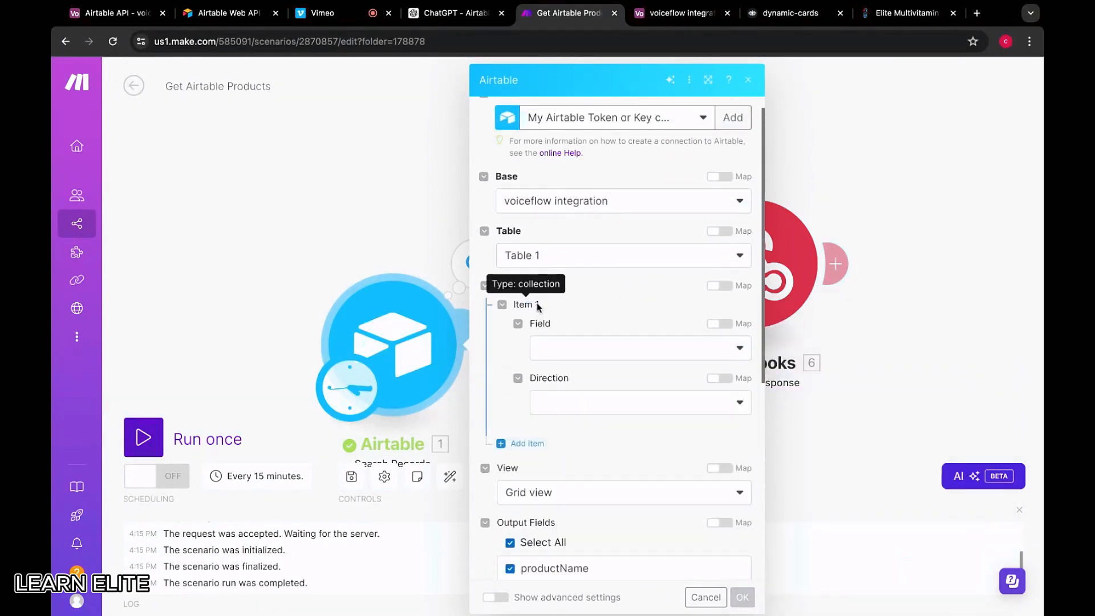
{"action": "left_click", "coordinate": [564, 347]}
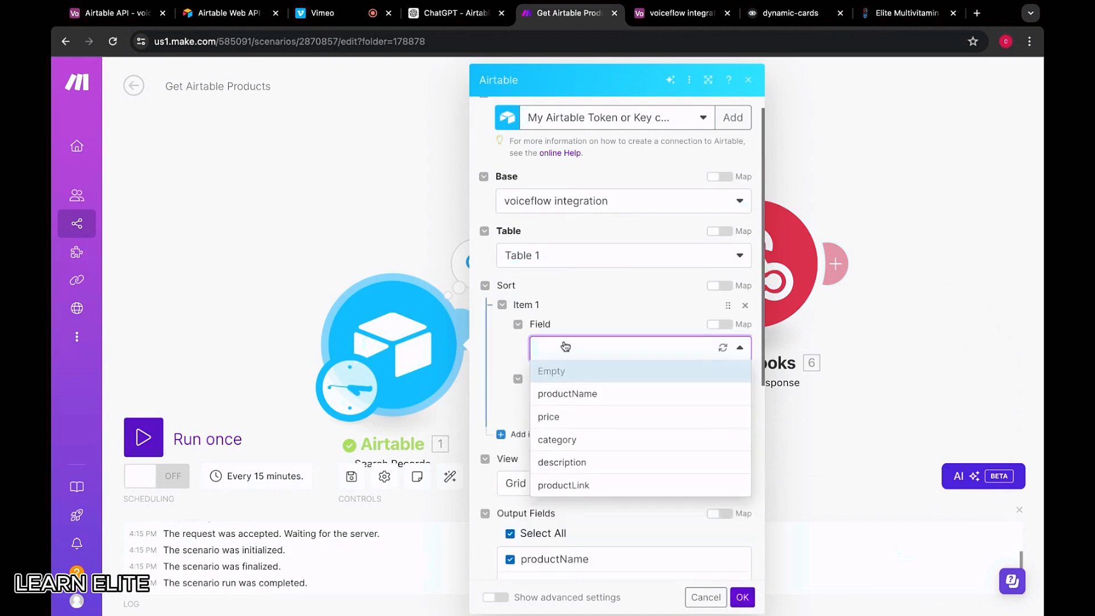
{"action": "left_click", "coordinate": [511, 366]}
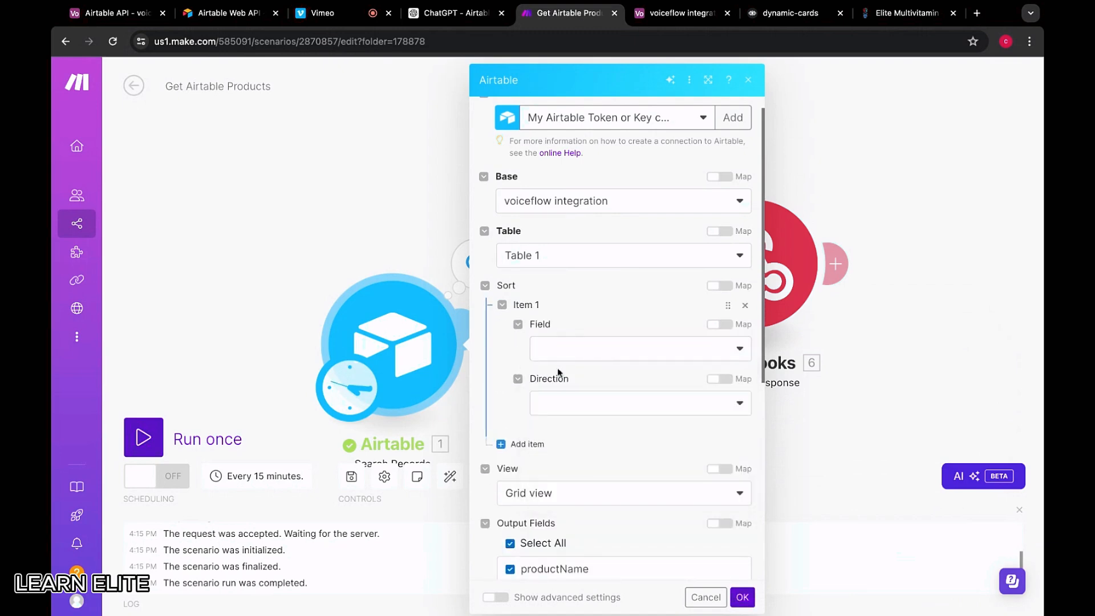
{"action": "left_click", "coordinate": [566, 403]}
{"action": "left_click", "coordinate": [498, 393]}
{"action": "left_click", "coordinate": [561, 355]}
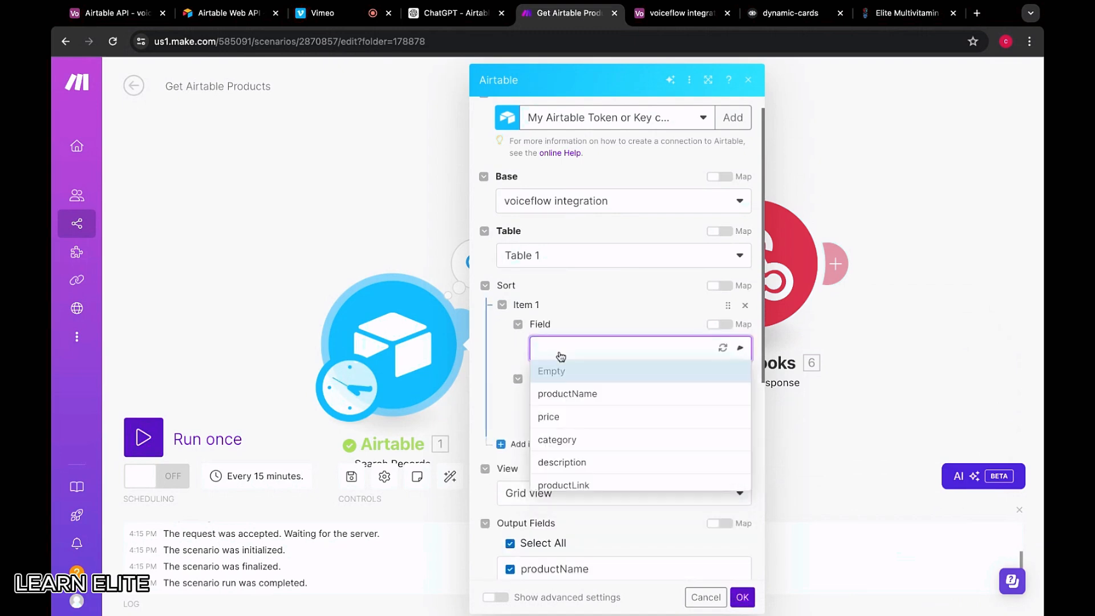
{"action": "left_click", "coordinate": [508, 361]}
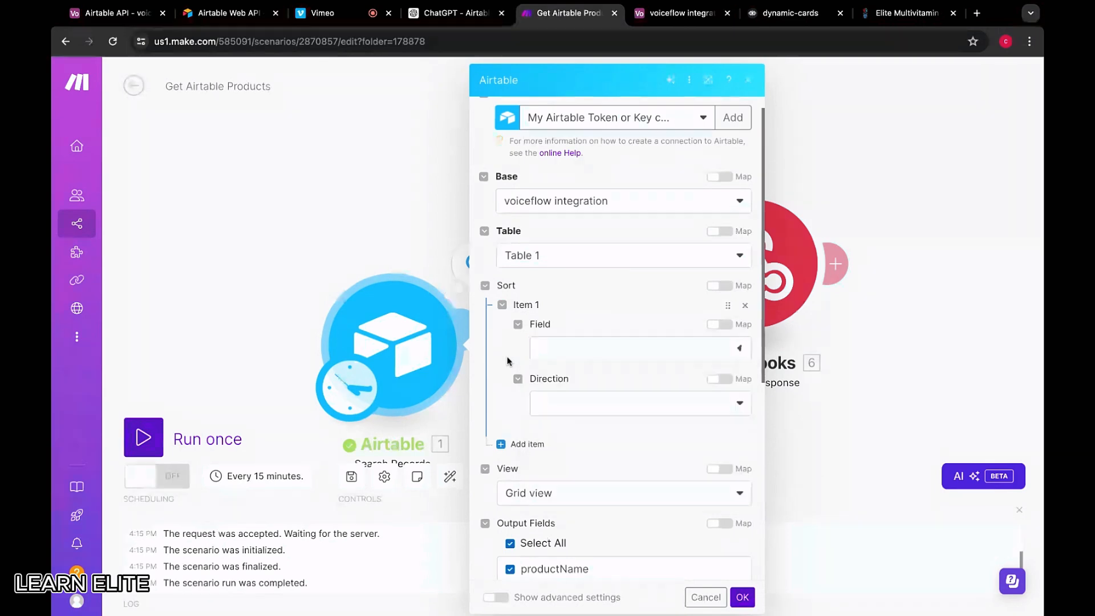
{"action": "left_click", "coordinate": [744, 306]}
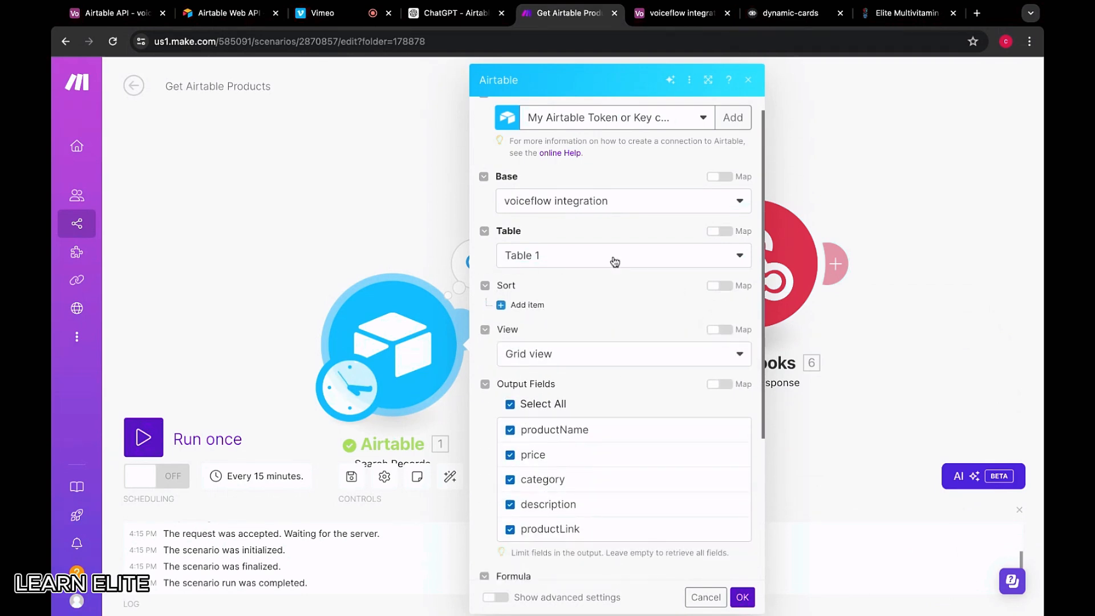
{"action": "left_click", "coordinate": [591, 252]}
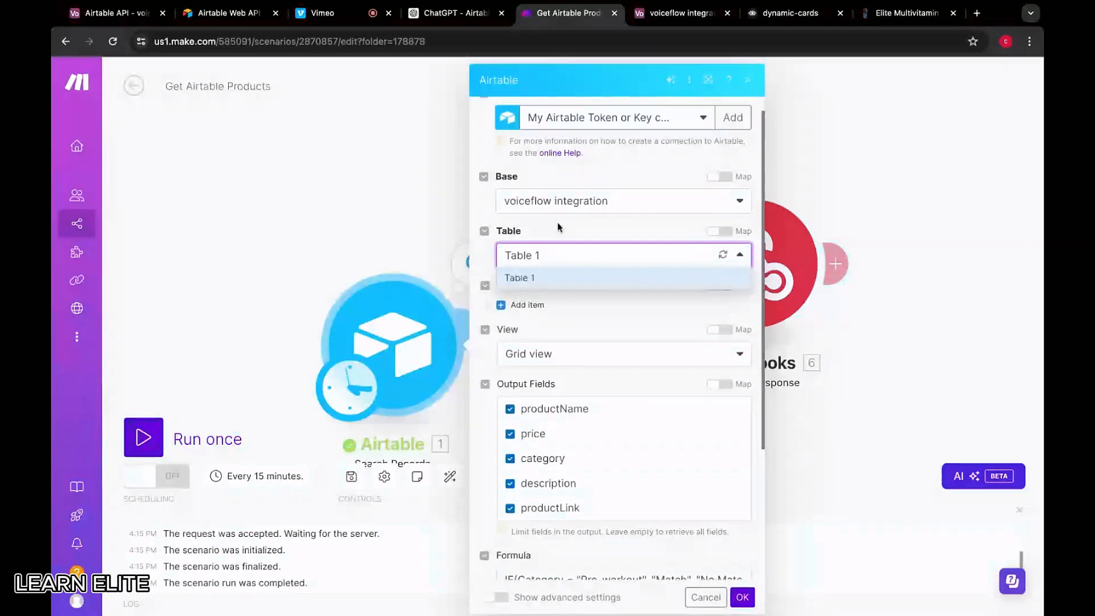
{"action": "left_click", "coordinate": [574, 335]}
{"action": "left_click", "coordinate": [576, 334]}
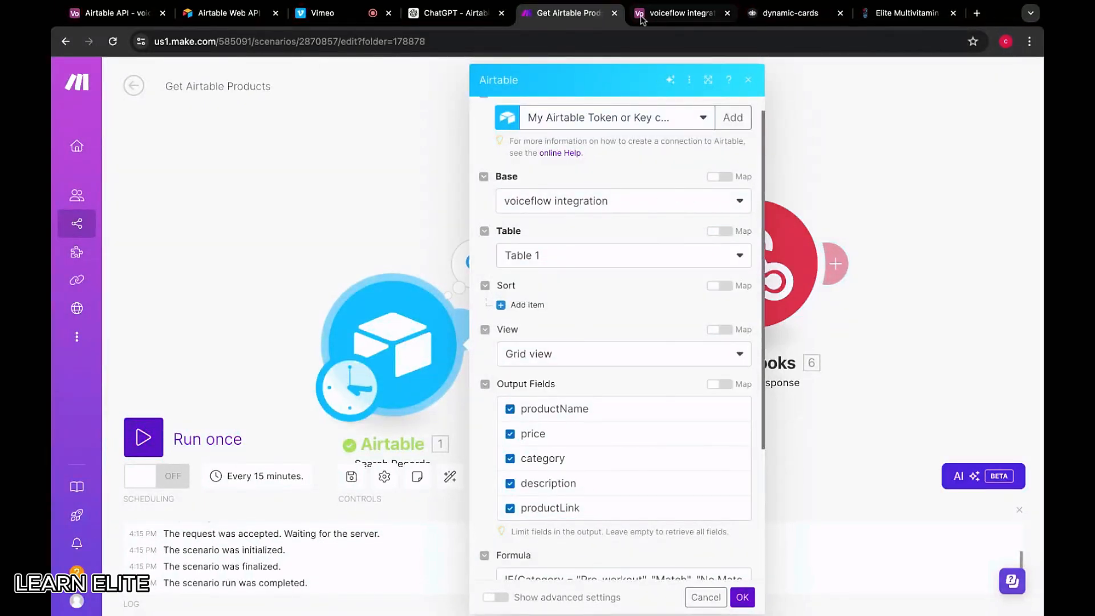
Check Airtable's category column name, lowercase 'category' in the formula, and save the settings
{"action": "left_click", "coordinate": [679, 13]}
{"action": "left_click", "coordinate": [573, 157]}
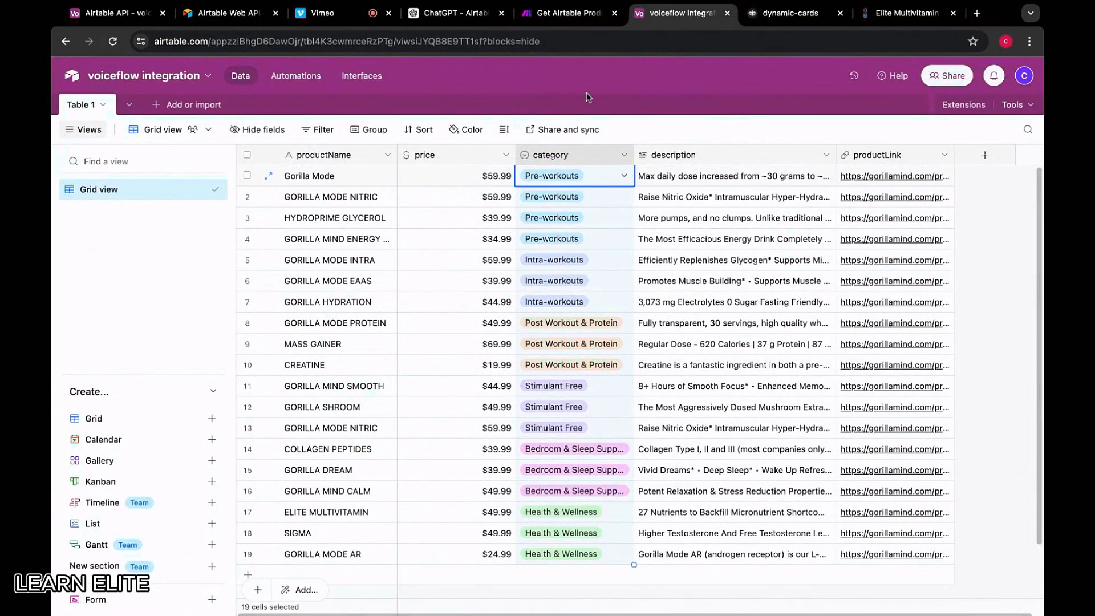
{"action": "left_click", "coordinate": [570, 13]}
{"action": "scroll", "coordinate": [592, 328], "scroll_direction": "down", "scroll_amount": 5}
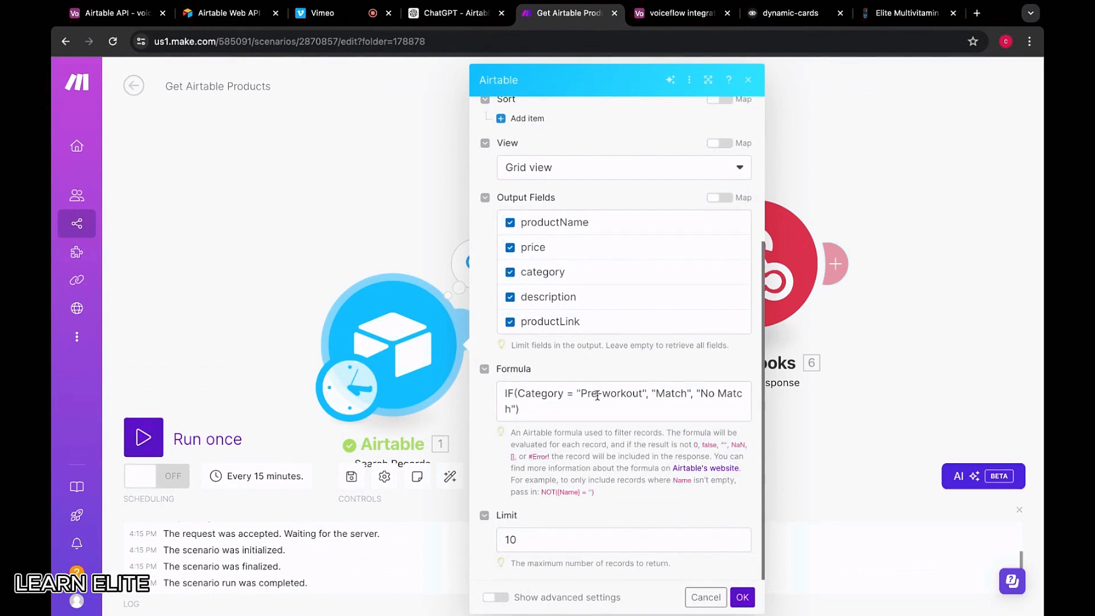
{"action": "left_click", "coordinate": [524, 392]}
{"action": "key", "text": "BackSpace"}
{"action": "type", "text": "c"}
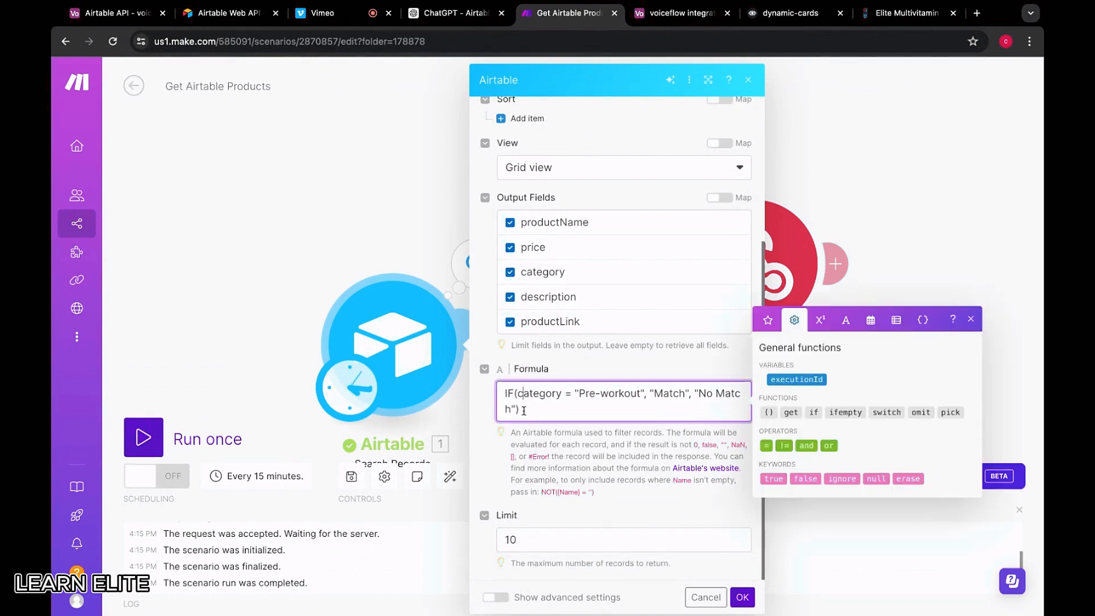
{"action": "left_click", "coordinate": [579, 455]}
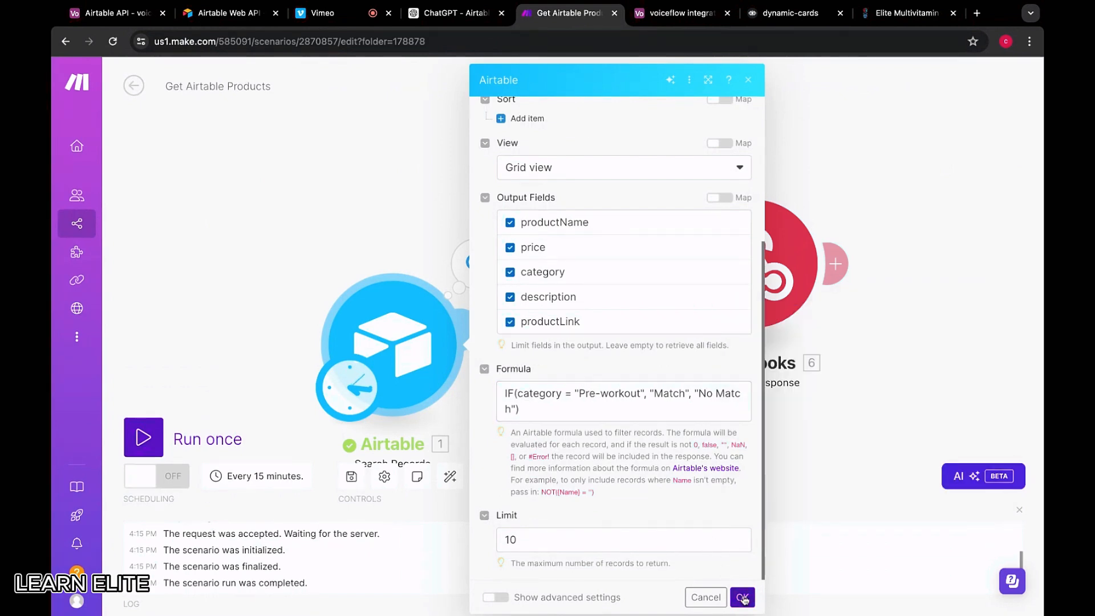
{"action": "left_click", "coordinate": [743, 597]}
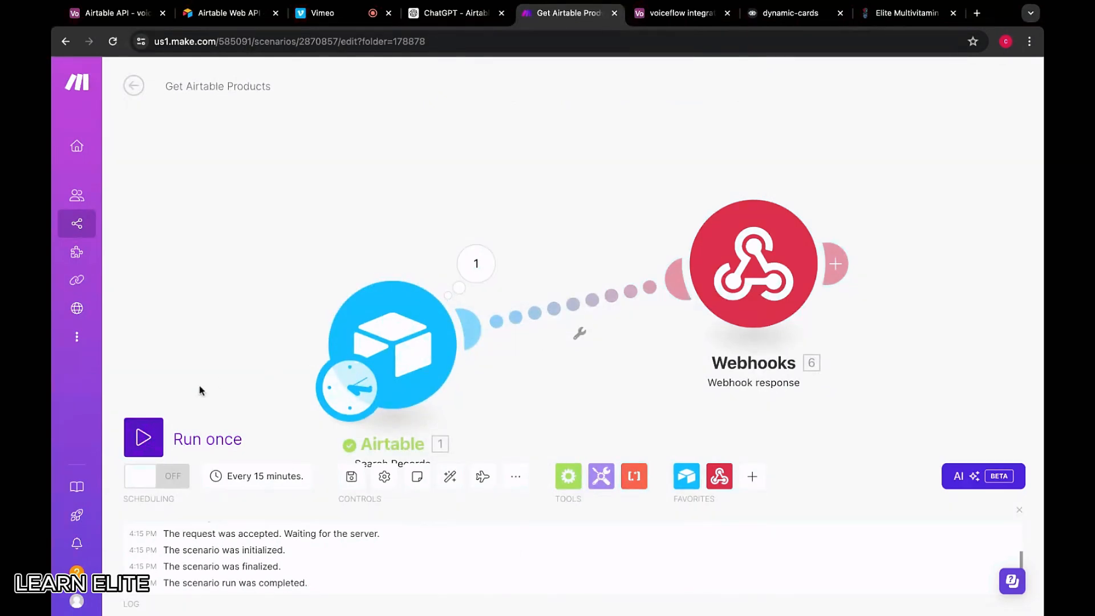
Run only the Airtable module and review its 10 bundles, including Intra-workouts
{"action": "right_click", "coordinate": [402, 357]}
{"action": "left_click", "coordinate": [422, 386]}
{"action": "left_click", "coordinate": [487, 273]}
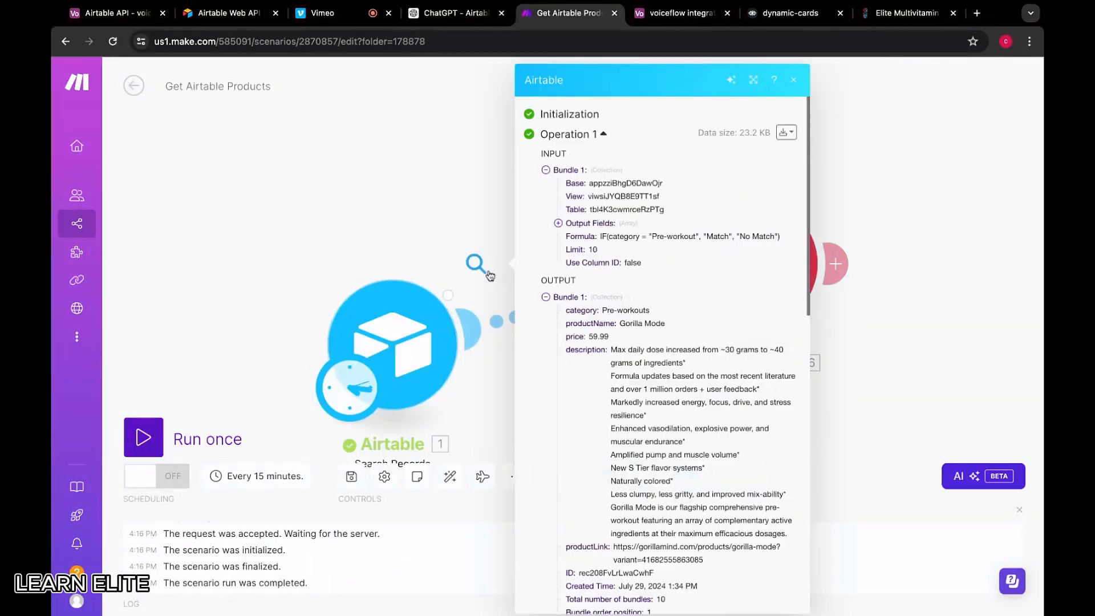
{"action": "scroll", "coordinate": [613, 354], "scroll_direction": "down", "scroll_amount": 15}
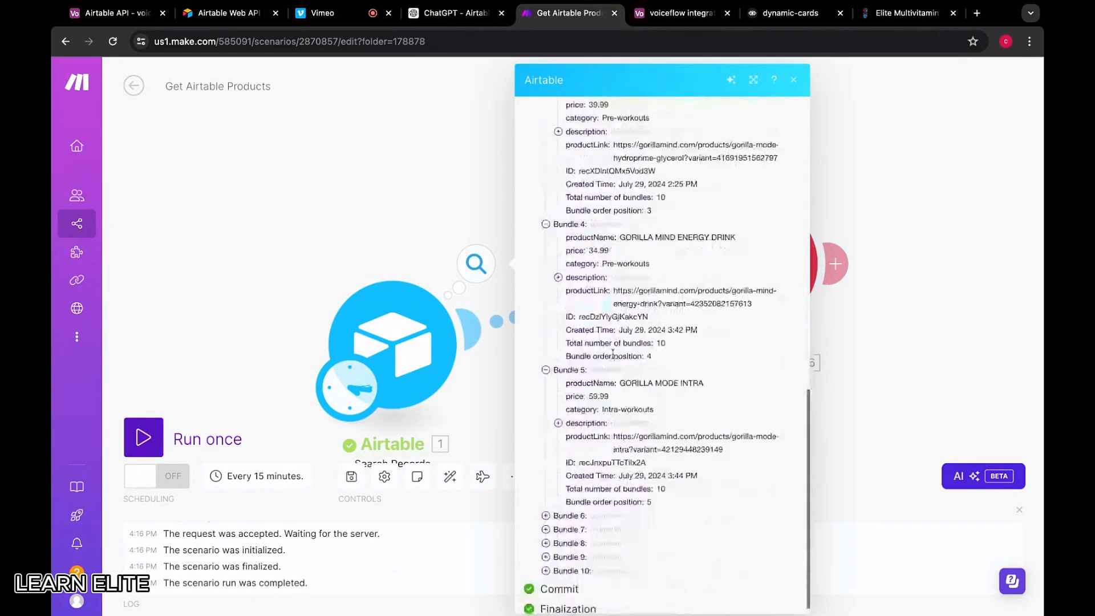
{"action": "scroll", "coordinate": [612, 354], "scroll_direction": "down", "scroll_amount": 1}
{"action": "scroll", "coordinate": [561, 512], "scroll_direction": "up", "scroll_amount": 15}
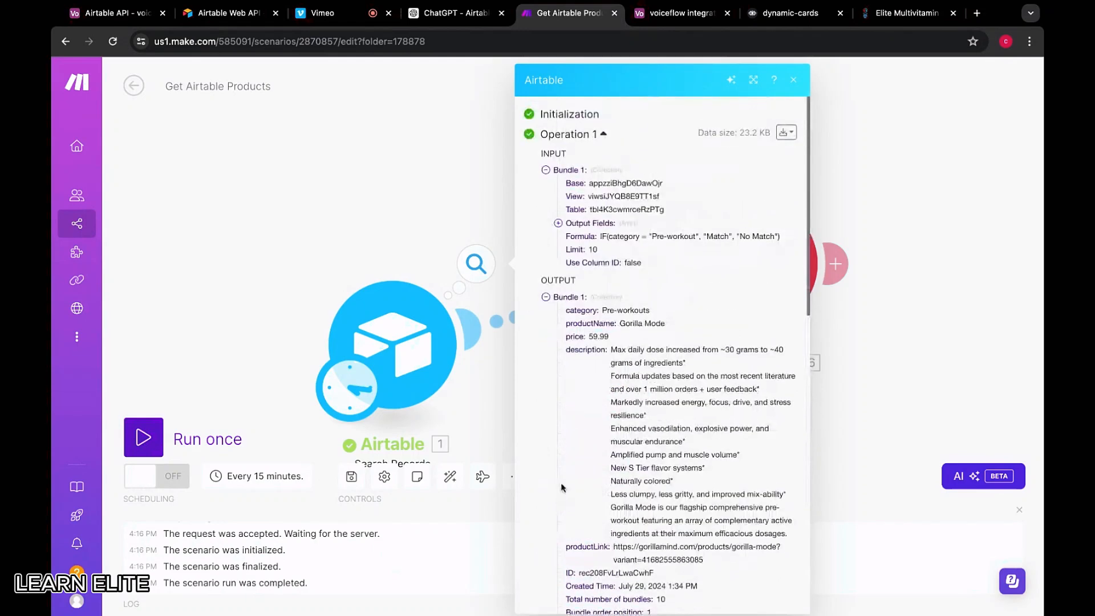
Recheck the Formula field in the module settings, then view the Airtable product table
{"action": "left_click", "coordinate": [411, 356]}
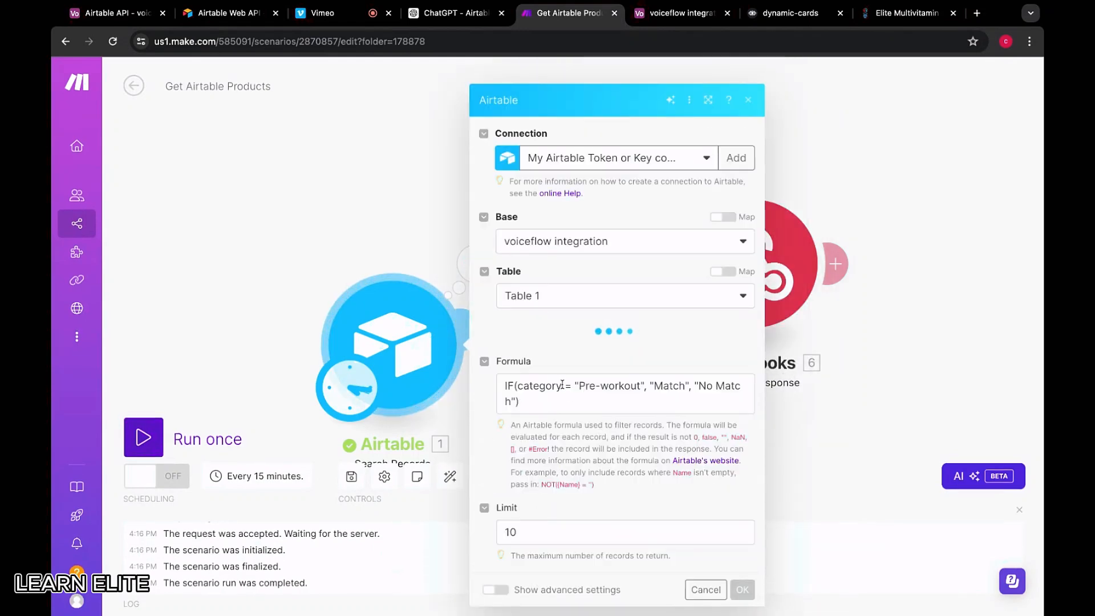
{"action": "scroll", "coordinate": [582, 319], "scroll_direction": "down", "scroll_amount": 5}
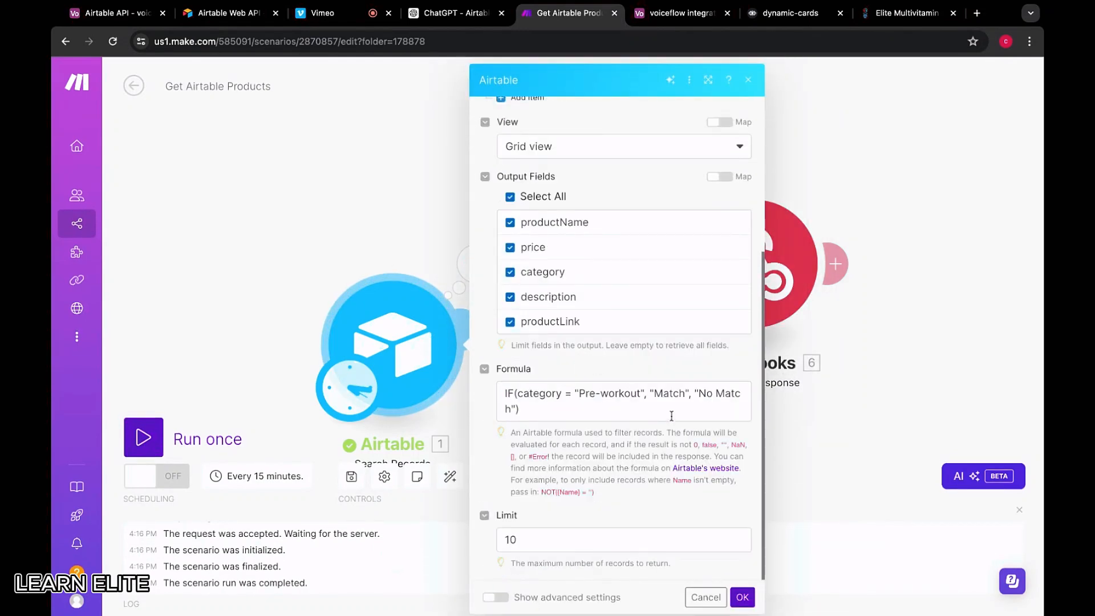
{"action": "left_click", "coordinate": [680, 13]}
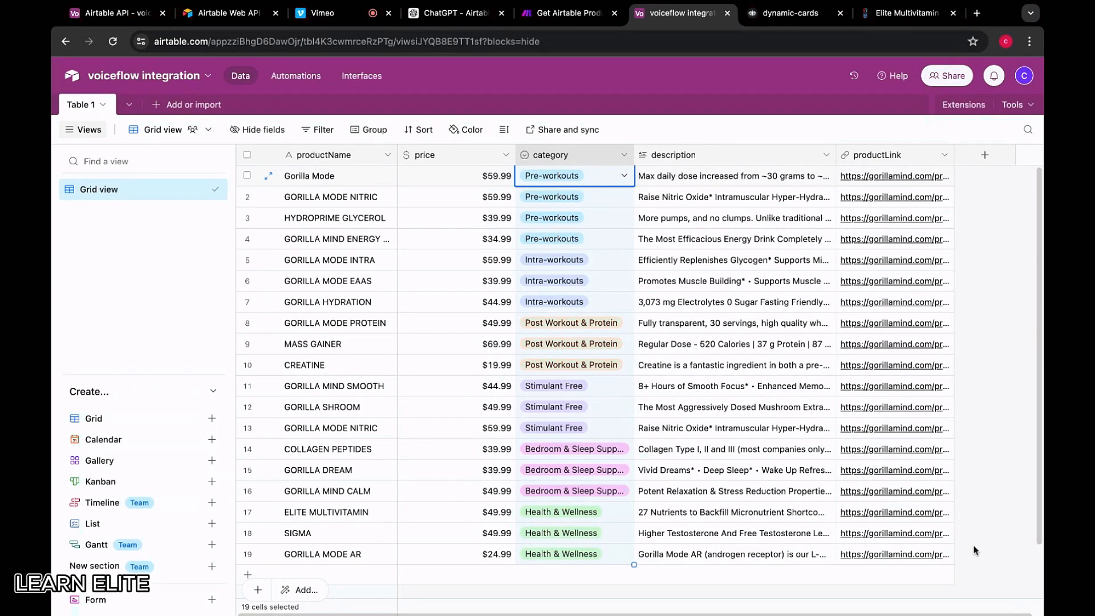
Paste the product rows screenshot into AirtableGPT and draft a category query request noting single select
{"action": "key", "text": "ctrl+shift+Tab"}
{"action": "key", "text": "ctrl+shift+Tab"}
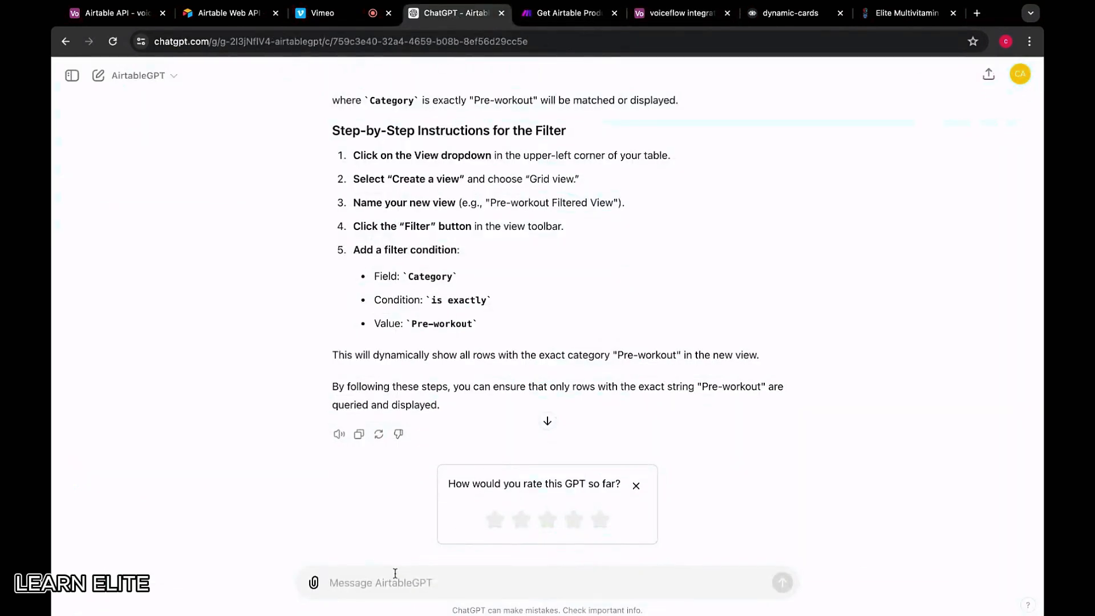
{"action": "key", "text": "ctrl+v"}
{"action": "type", "text": "Here are my r"}
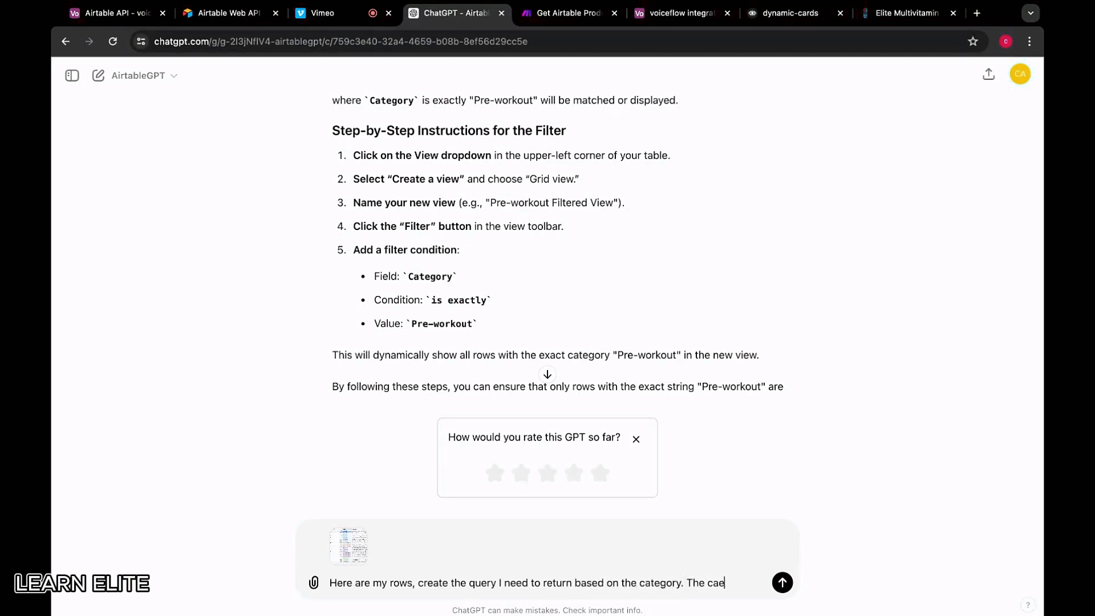
{"action": "type", "text": "is single select."}
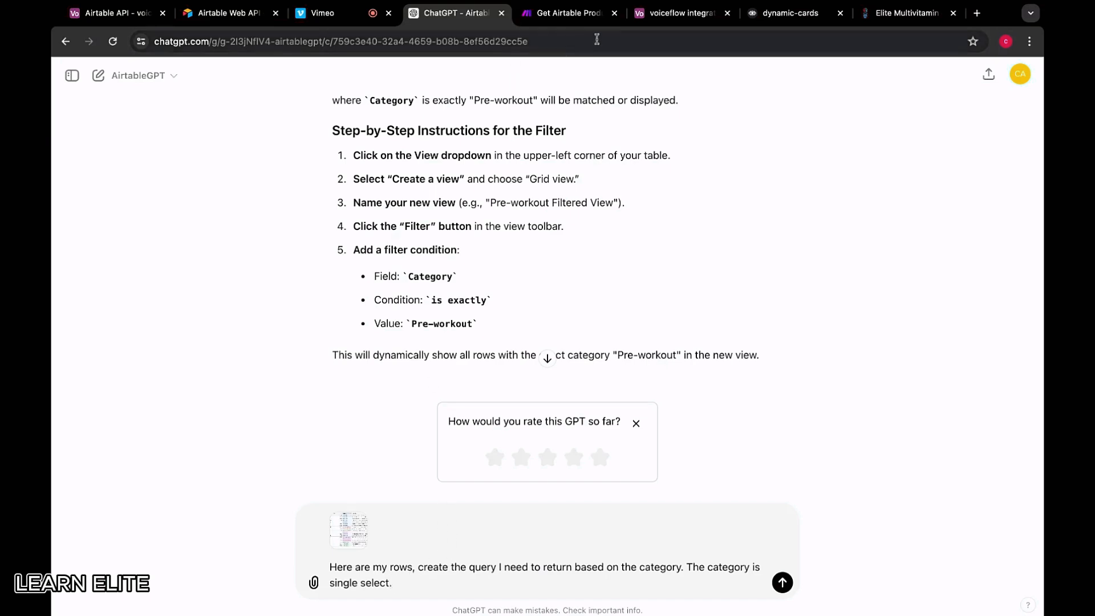
{"action": "left_click", "coordinate": [680, 12]}
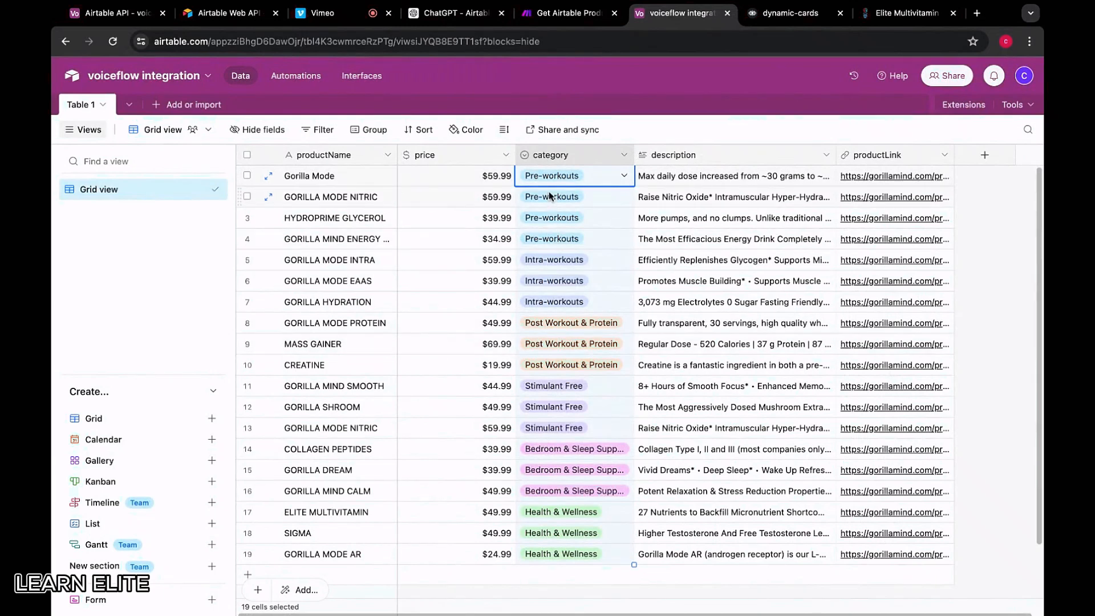
Read the Pre-workouts option name in a category dropdown and compare it with Make's formula
{"action": "left_click", "coordinate": [591, 177]}
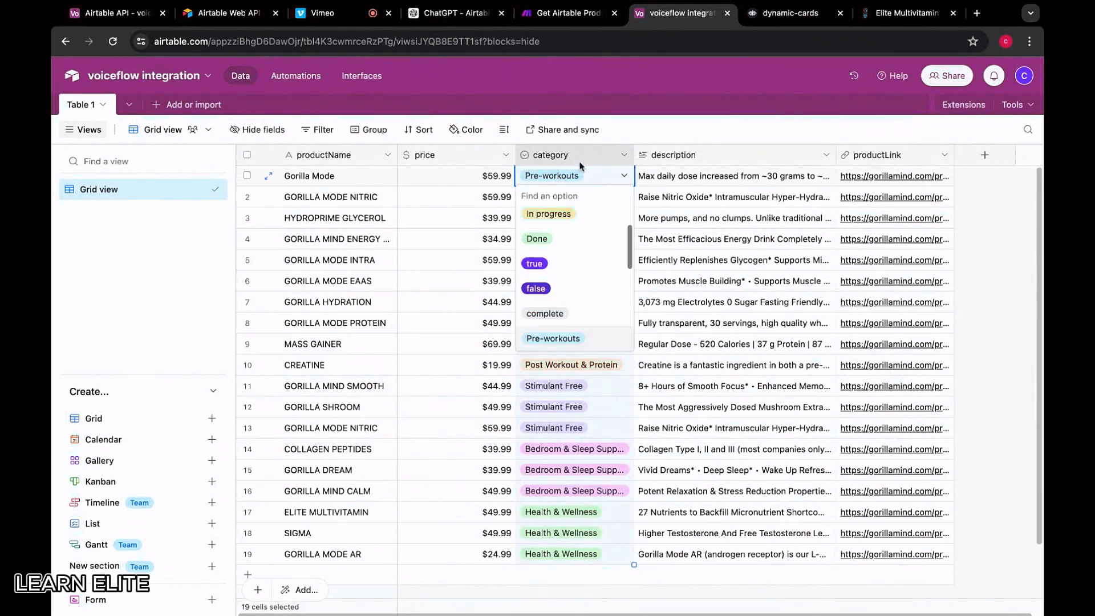
{"action": "left_click", "coordinate": [580, 163]}
{"action": "left_click", "coordinate": [649, 127]}
{"action": "key", "text": "ctrl+shift+Tab"}
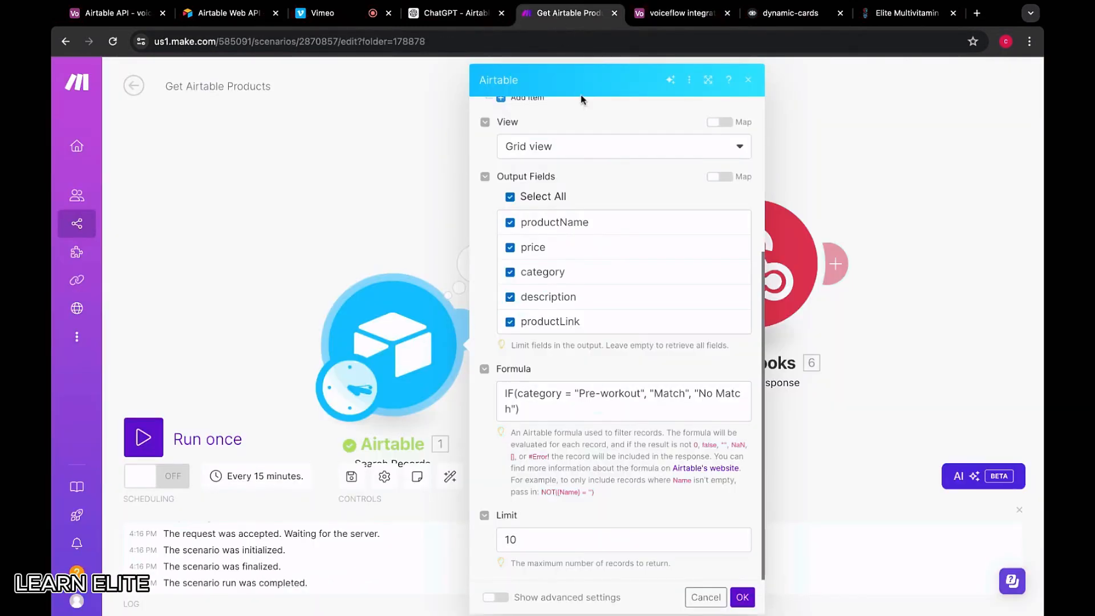
{"action": "left_click", "coordinate": [563, 414]}
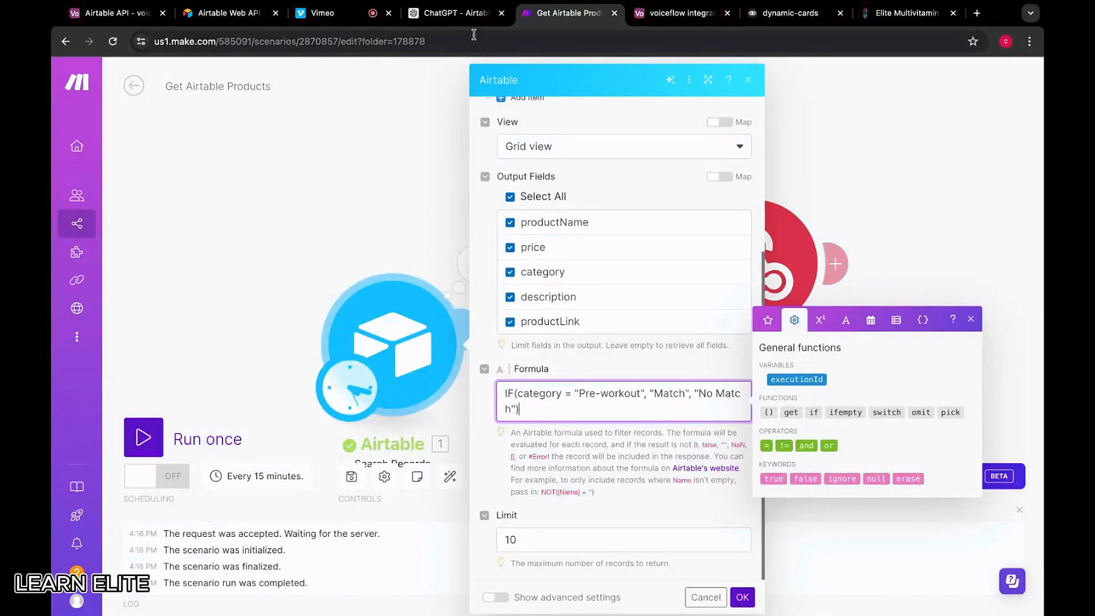
{"action": "left_click", "coordinate": [451, 13]}
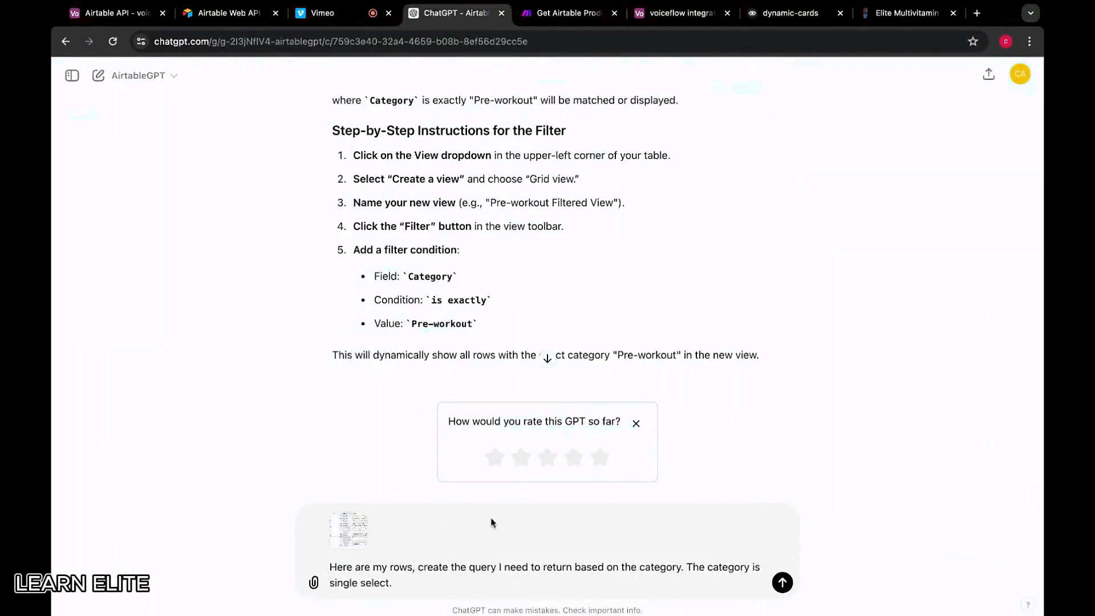
Send the category query to ChatGPT and search the web for 'airtable formulas'
{"action": "left_click", "coordinate": [782, 582]}
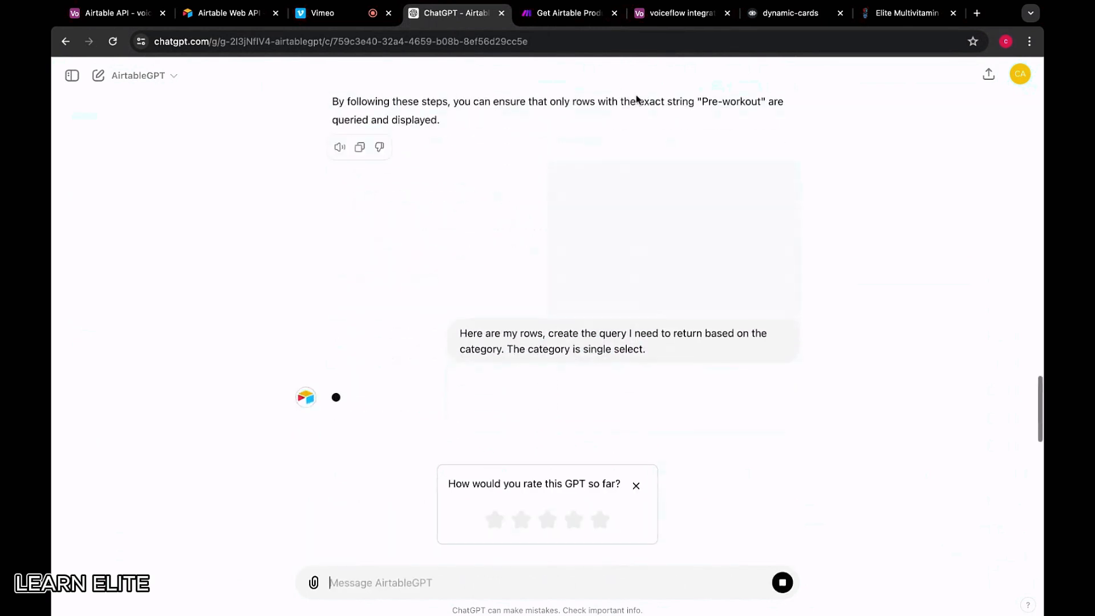
{"action": "left_click", "coordinate": [976, 13]}
{"action": "type", "text": "airtq"}
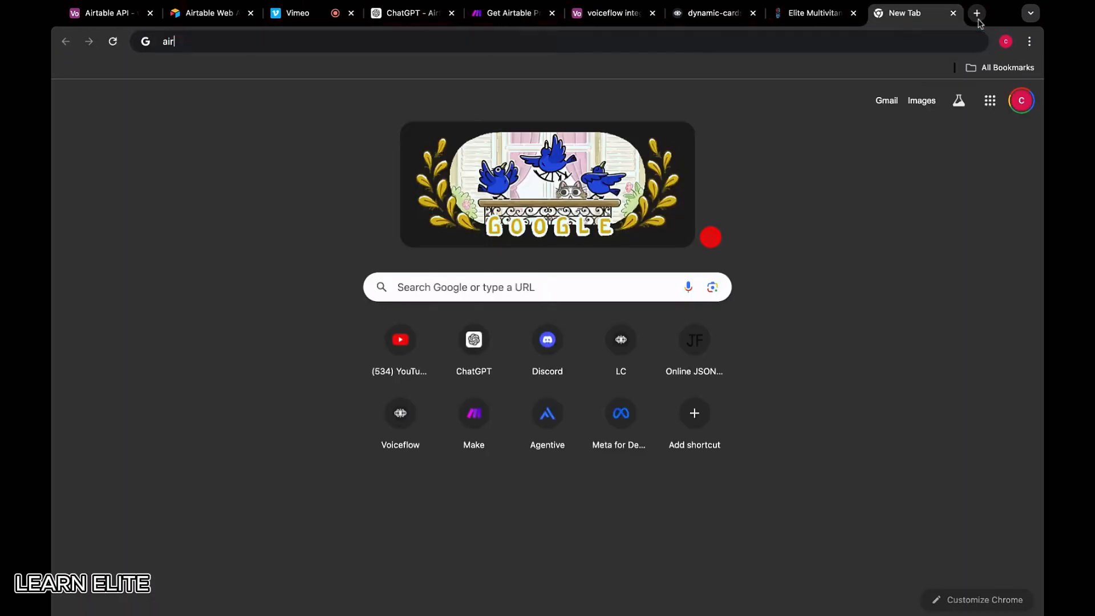
{"action": "key", "text": "BackSpace"}
{"action": "type", "text": "table formula"}
{"action": "key", "text": "Return"}
Open the Airtable formula field reference and read the Using expressions examples
{"action": "left_click", "coordinate": [324, 238]}
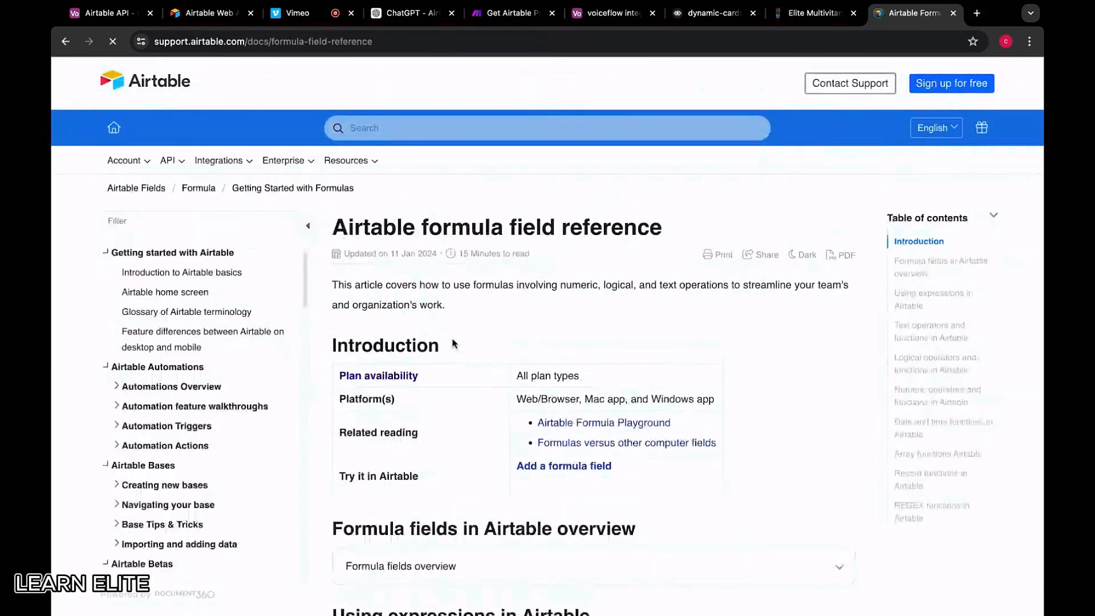
{"action": "scroll", "coordinate": [456, 359], "scroll_direction": "down", "scroll_amount": 4}
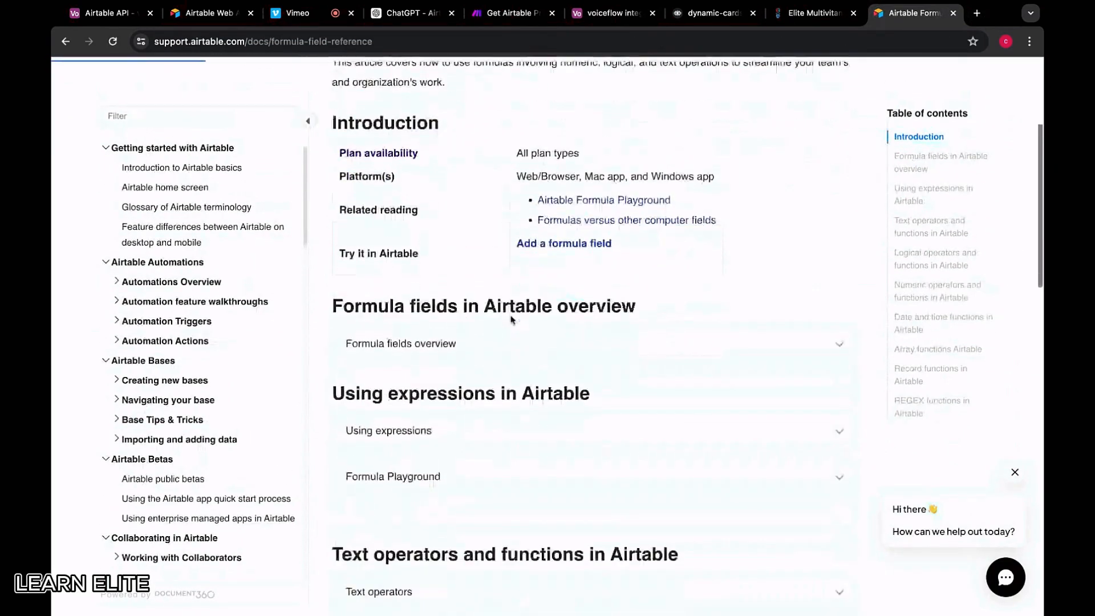
{"action": "scroll", "coordinate": [511, 319], "scroll_direction": "down", "scroll_amount": 2}
{"action": "left_click", "coordinate": [481, 345]}
{"action": "scroll", "coordinate": [452, 436], "scroll_direction": "down", "scroll_amount": 2}
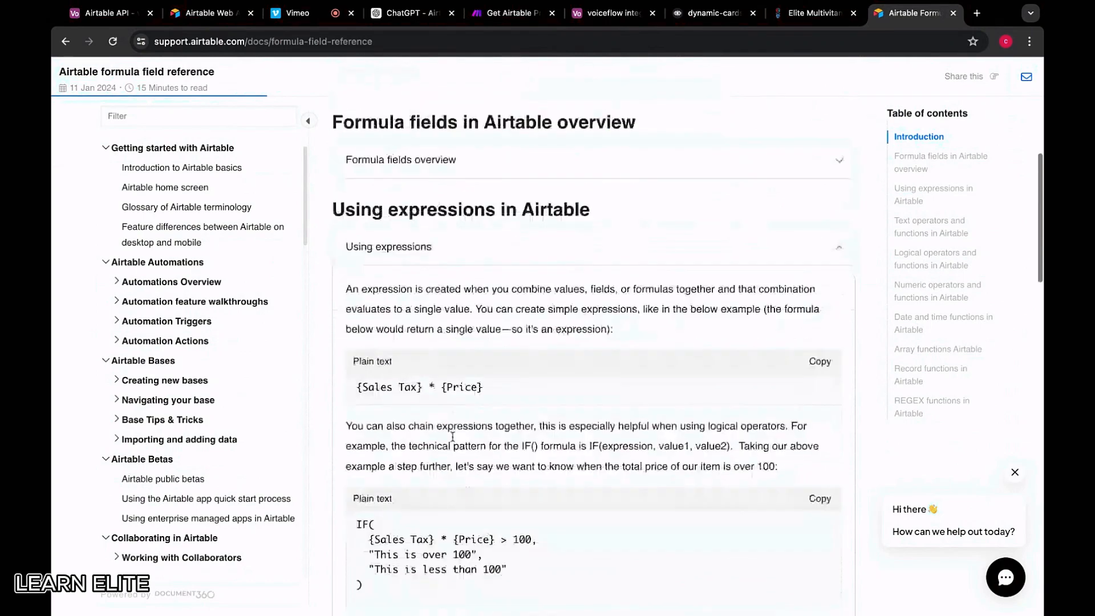
{"action": "scroll", "coordinate": [452, 436], "scroll_direction": "down", "scroll_amount": 5}
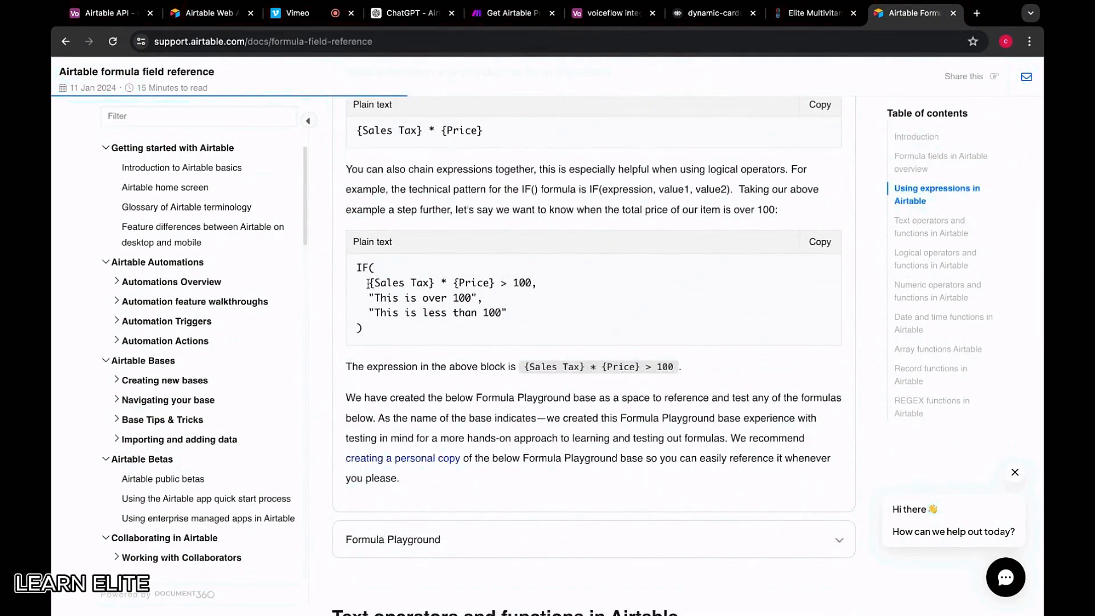
{"action": "scroll", "coordinate": [416, 336], "scroll_direction": "down", "scroll_amount": 4}
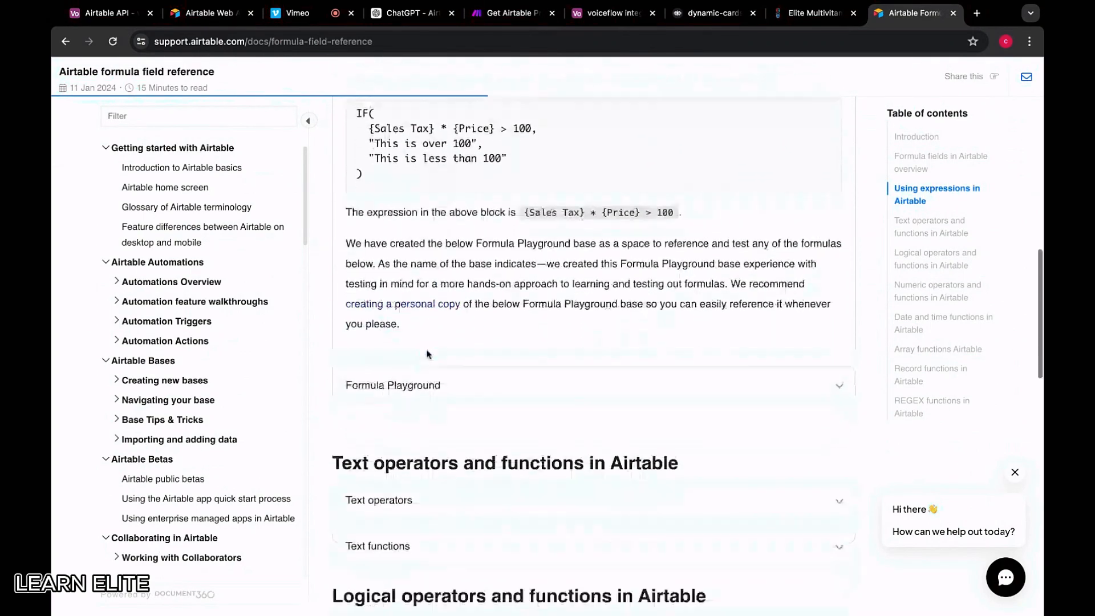
{"action": "scroll", "coordinate": [428, 355], "scroll_direction": "down", "scroll_amount": 7}
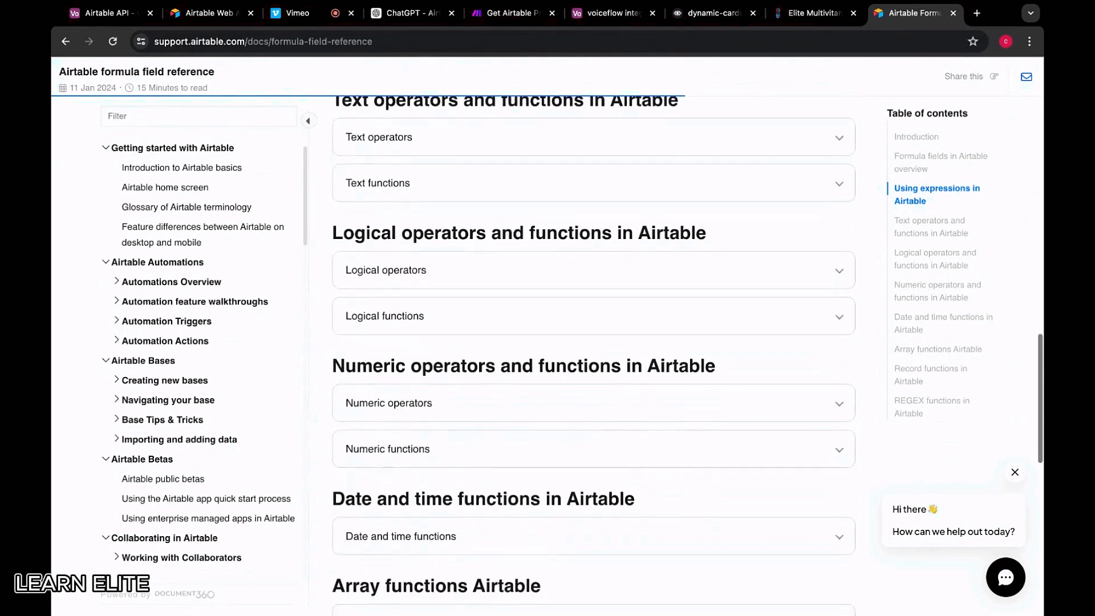
{"action": "scroll", "coordinate": [567, 172], "scroll_direction": "down", "scroll_amount": 6}
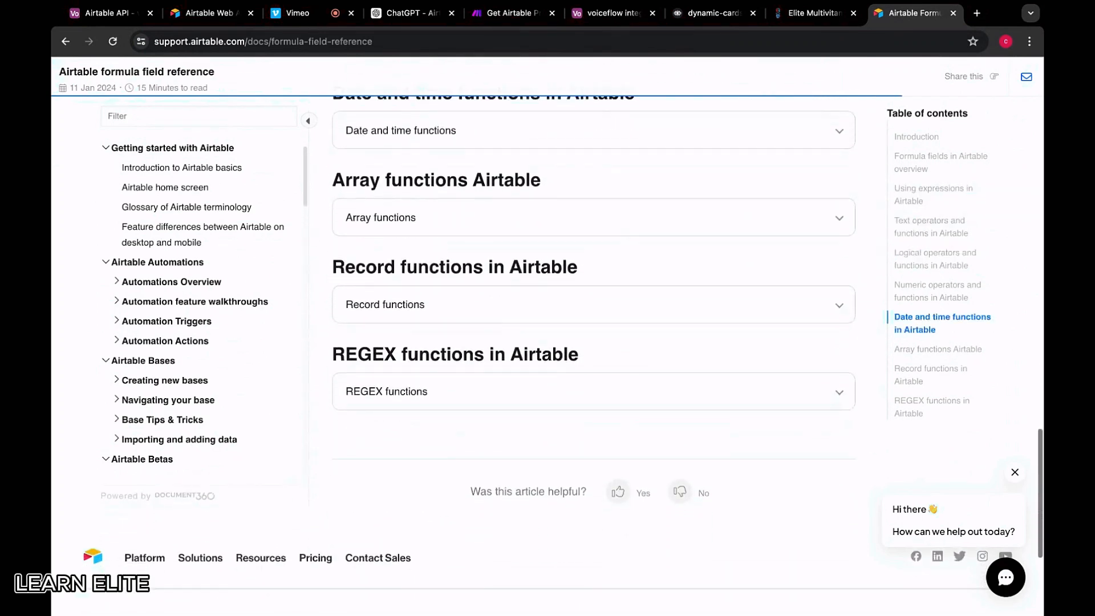
{"action": "scroll", "coordinate": [514, 256], "scroll_direction": "up", "scroll_amount": 1}
Expand the Record functions section, then go back to the Airtable product table
{"action": "left_click", "coordinate": [437, 359]}
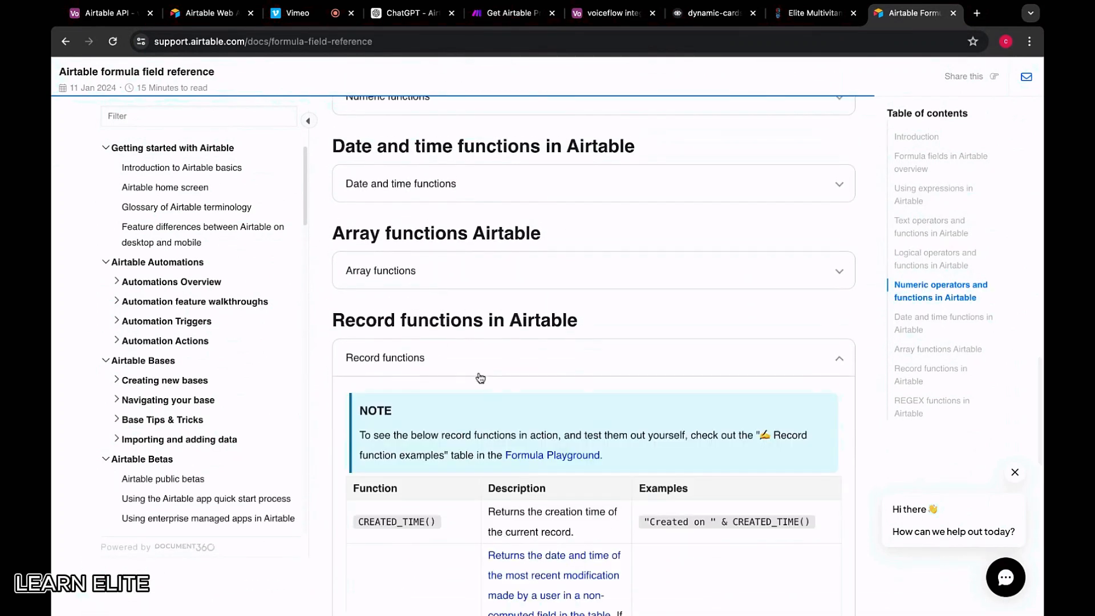
{"action": "scroll", "coordinate": [480, 377], "scroll_direction": "down", "scroll_amount": 3}
{"action": "scroll", "coordinate": [480, 379], "scroll_direction": "down", "scroll_amount": 4}
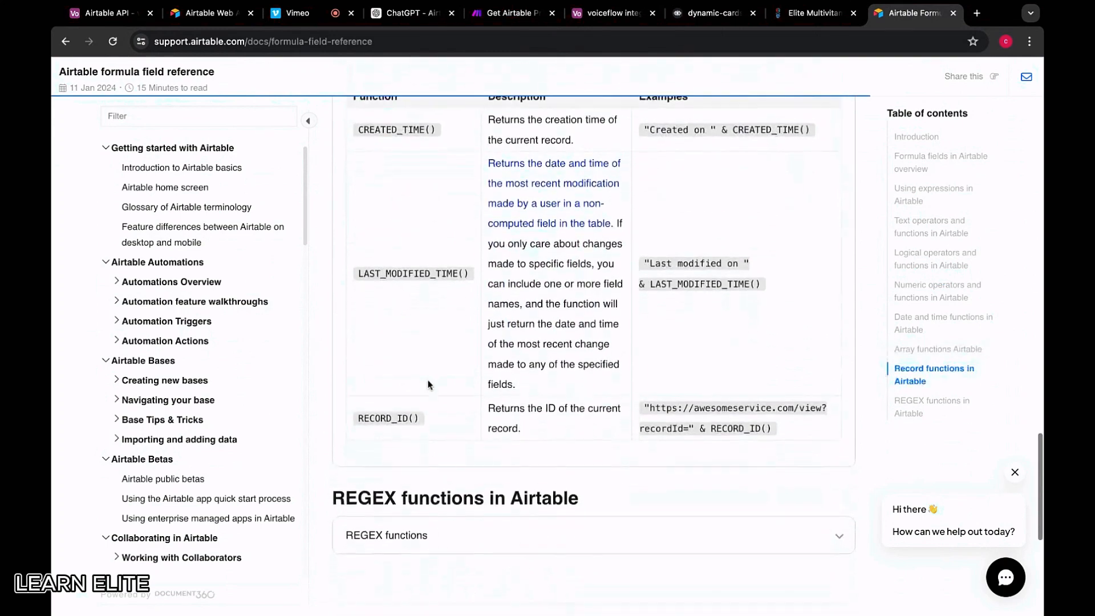
{"action": "scroll", "coordinate": [428, 384], "scroll_direction": "up", "scroll_amount": 2}
{"action": "scroll", "coordinate": [429, 384], "scroll_direction": "up", "scroll_amount": 7}
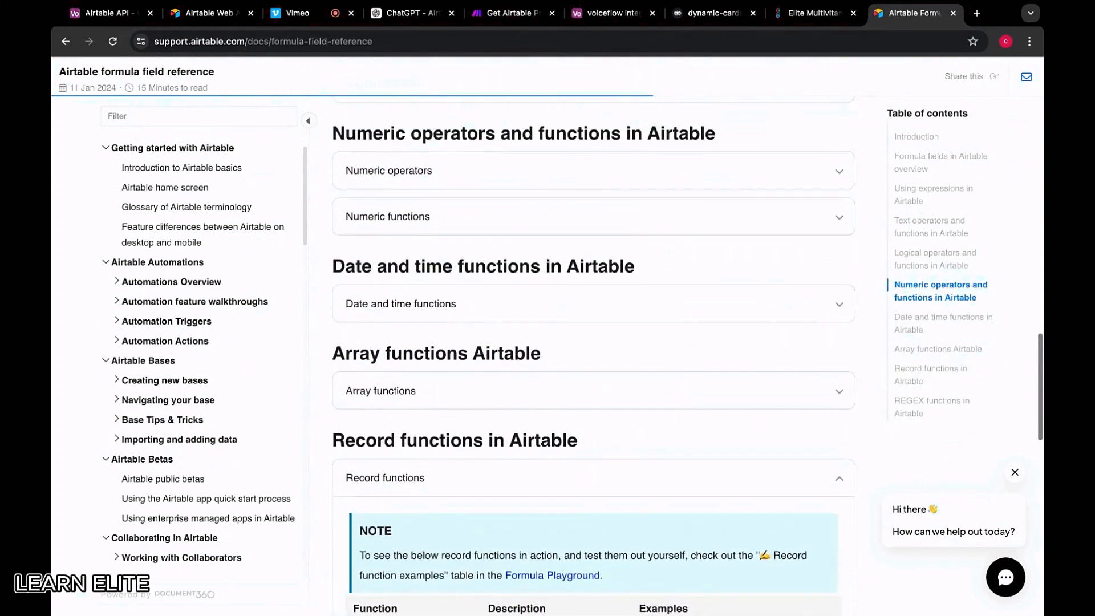
{"action": "scroll", "coordinate": [448, 301], "scroll_direction": "up", "scroll_amount": 15}
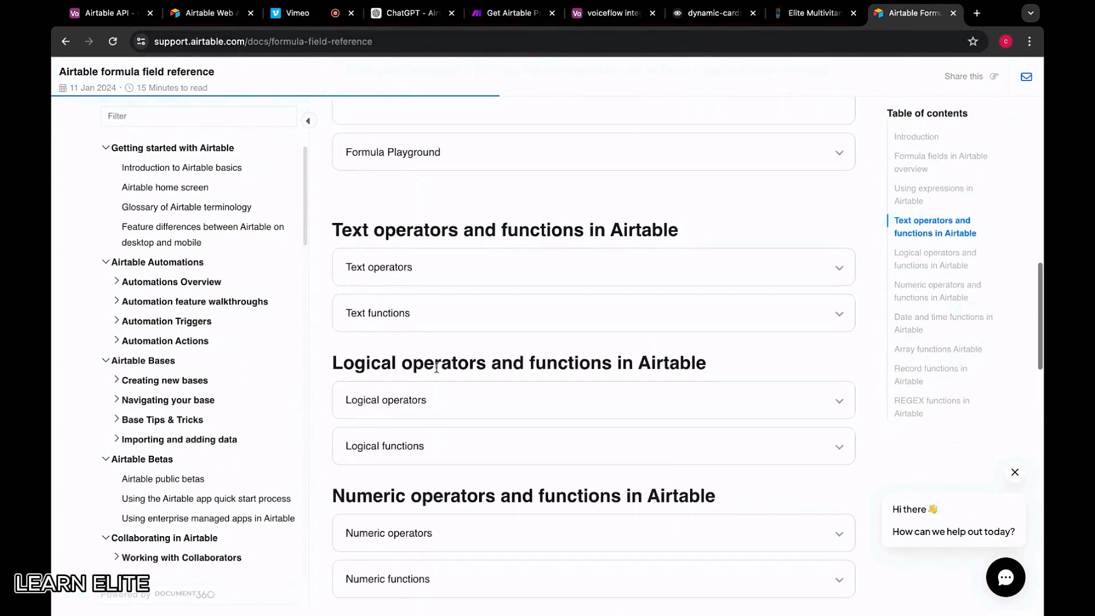
{"action": "scroll", "coordinate": [436, 368], "scroll_direction": "up", "scroll_amount": 2}
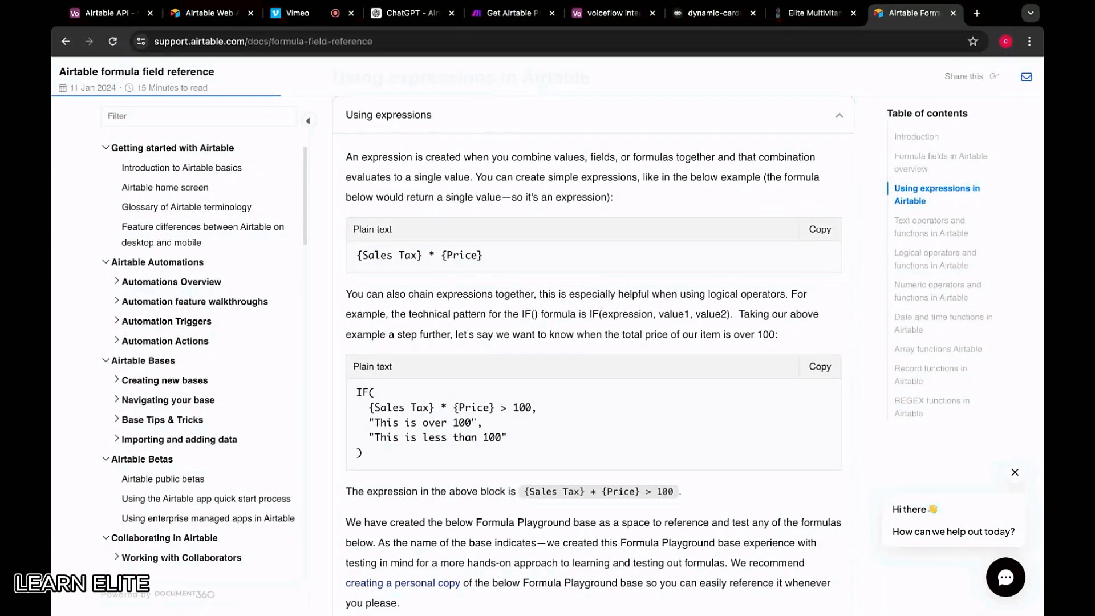
{"action": "left_click", "coordinate": [602, 22]}
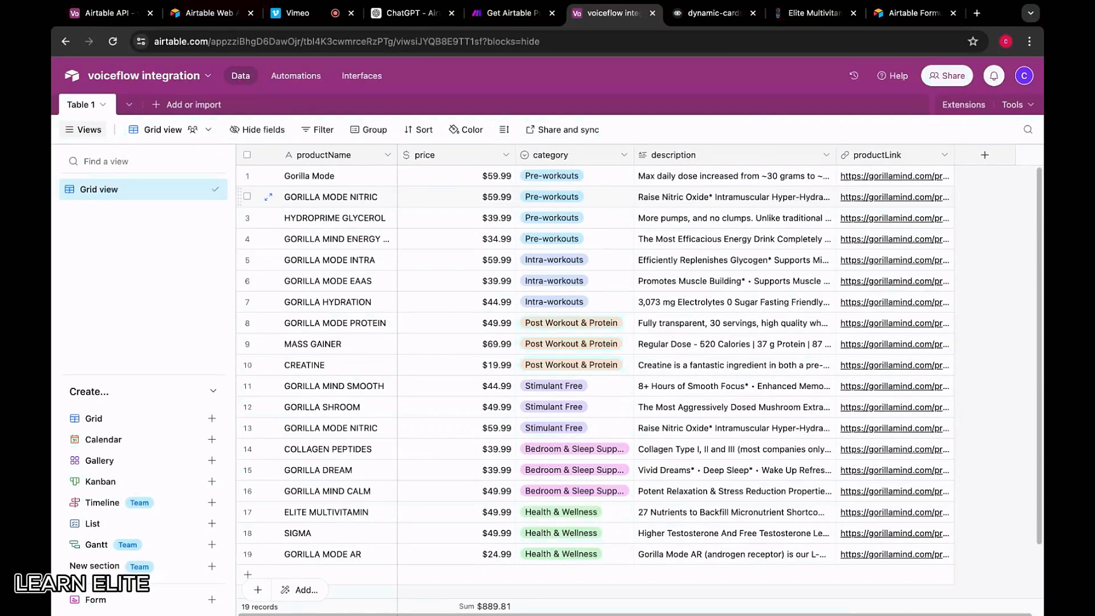
Correct the category value in the filter formula to 'Pre-workouts' and save the module
{"action": "left_click", "coordinate": [529, 14]}
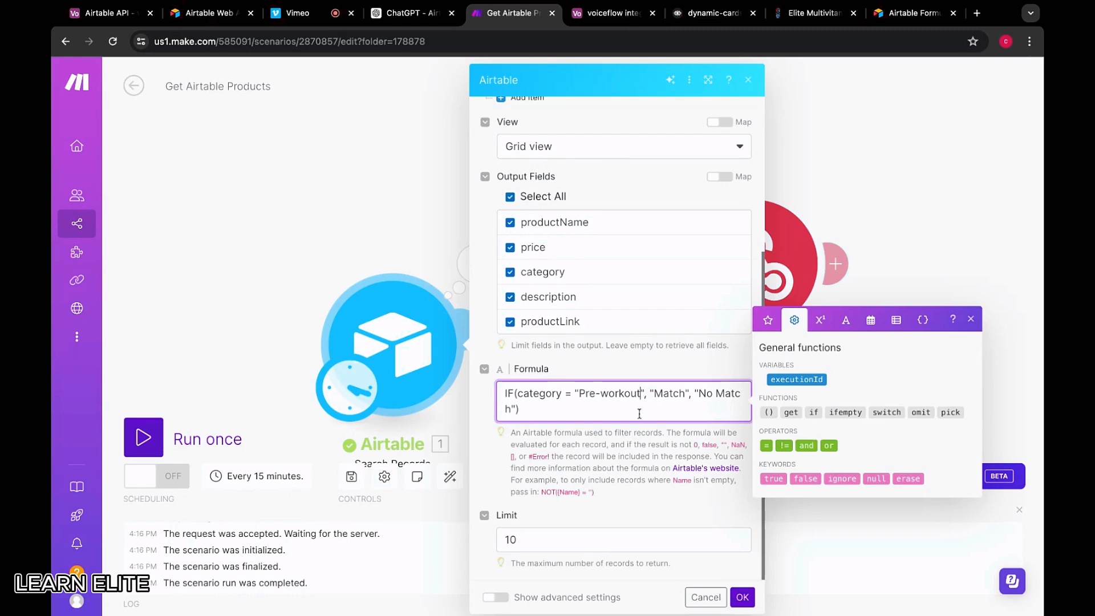
{"action": "left_click", "coordinate": [609, 13]}
{"action": "left_click", "coordinate": [529, 14]}
{"action": "type", "text": "s"}
{"action": "left_click", "coordinate": [742, 597]}
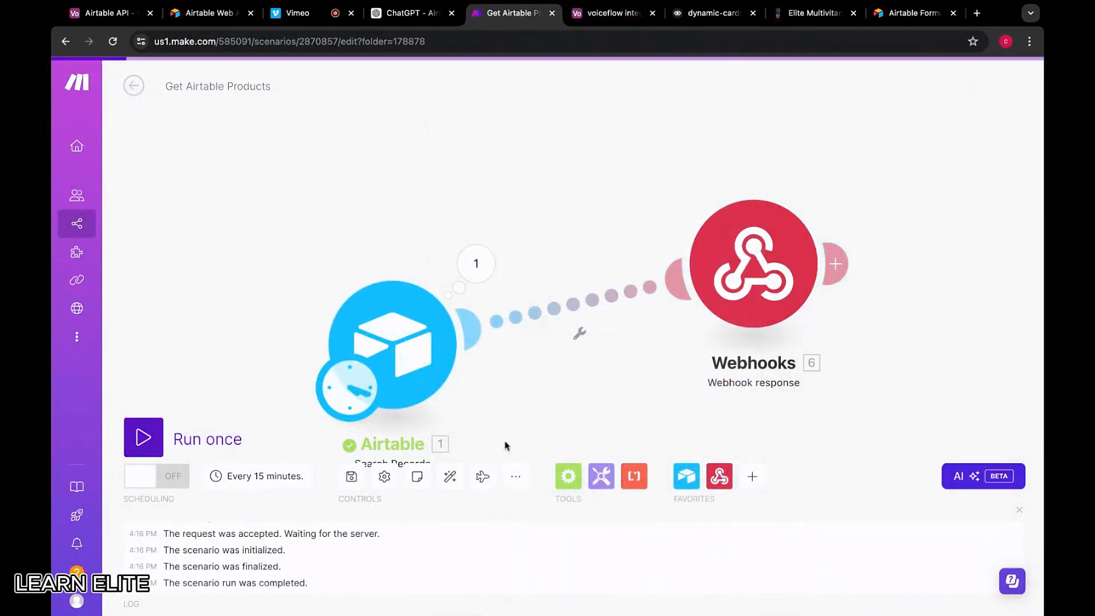
Run only the Airtable search module and scroll through its output
{"action": "left_click", "coordinate": [398, 345]}
{"action": "right_click", "coordinate": [397, 345]}
{"action": "left_click", "coordinate": [433, 376]}
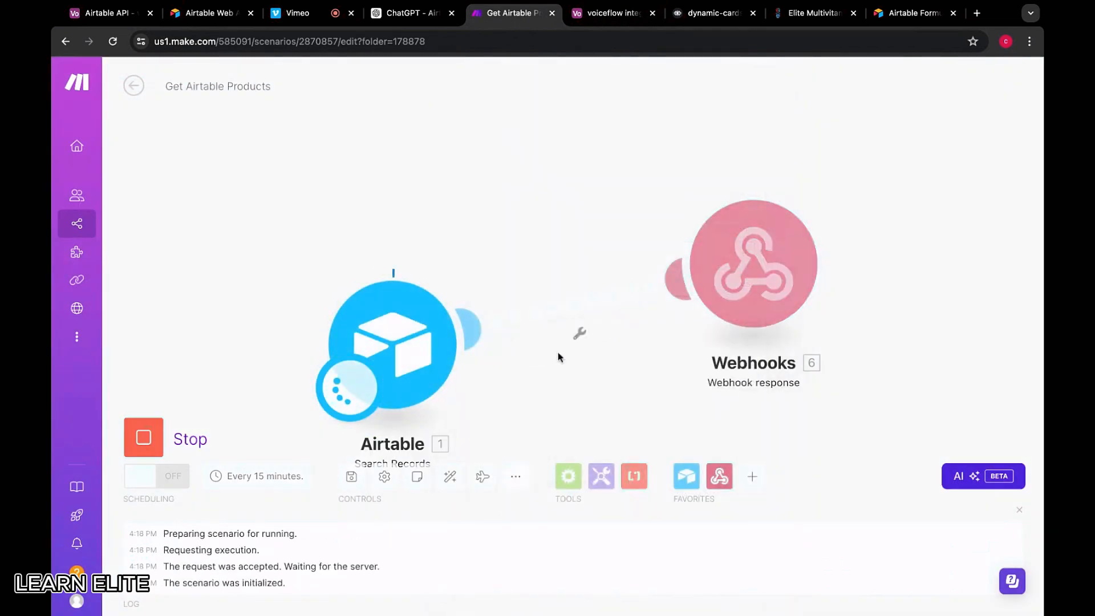
{"action": "scroll", "coordinate": [595, 394], "scroll_direction": "down", "scroll_amount": 5}
{"action": "scroll", "coordinate": [595, 395], "scroll_direction": "down", "scroll_amount": 8}
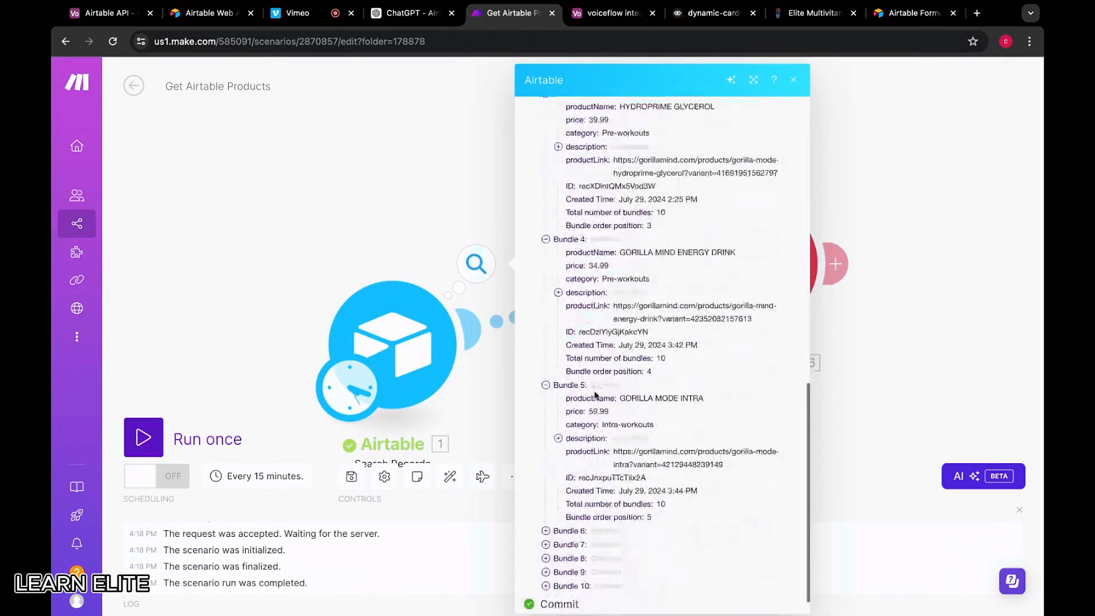
{"action": "scroll", "coordinate": [596, 394], "scroll_direction": "up", "scroll_amount": 13}
Replace the filter with ChatGPT's IF({category} = "Pre-workouts", "Match", "No Match") formula and confirm
{"action": "left_click", "coordinate": [451, 330]}
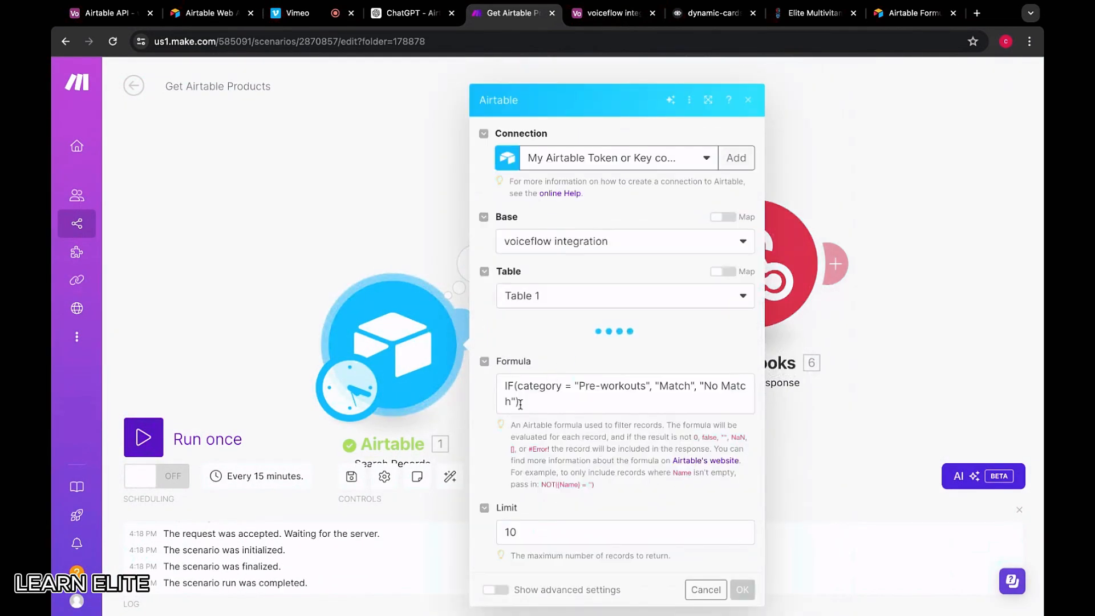
{"action": "scroll", "coordinate": [557, 371], "scroll_direction": "down", "scroll_amount": 4}
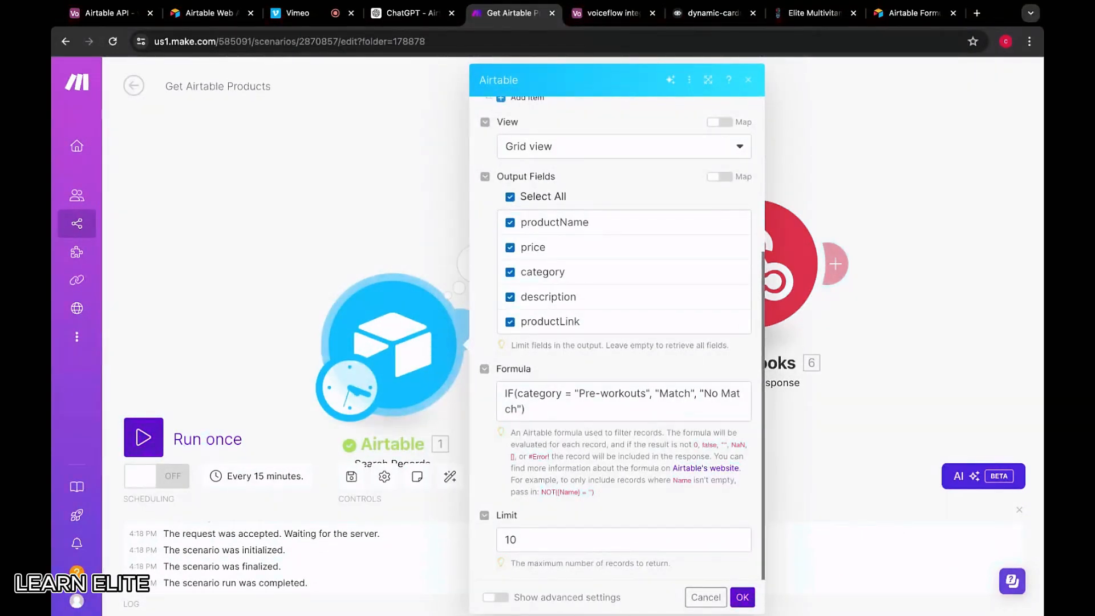
{"action": "left_click", "coordinate": [515, 392]}
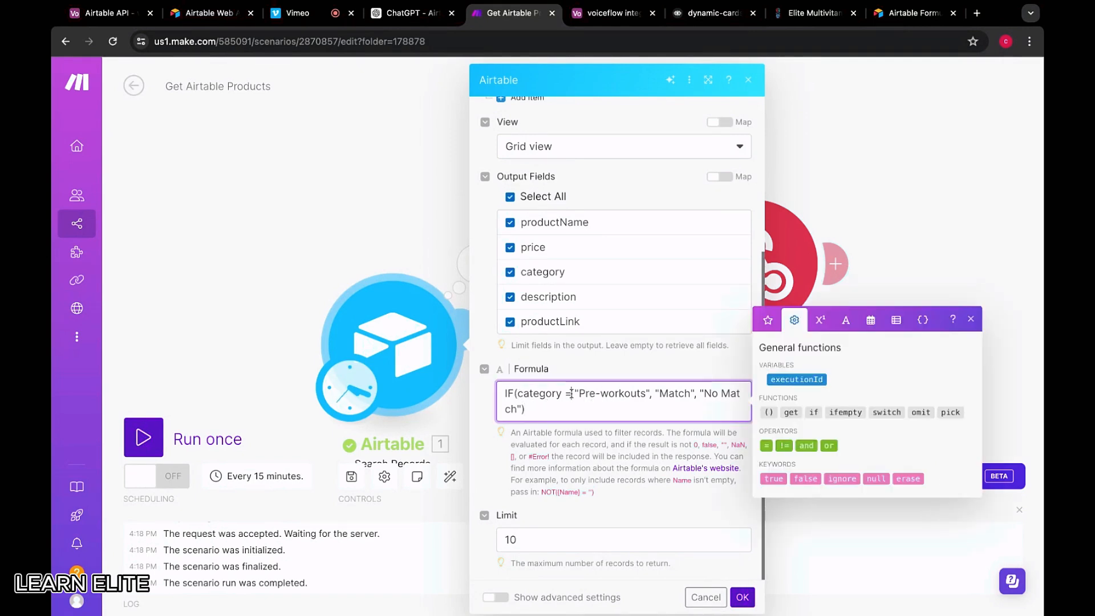
{"action": "left_click", "coordinate": [416, 13]}
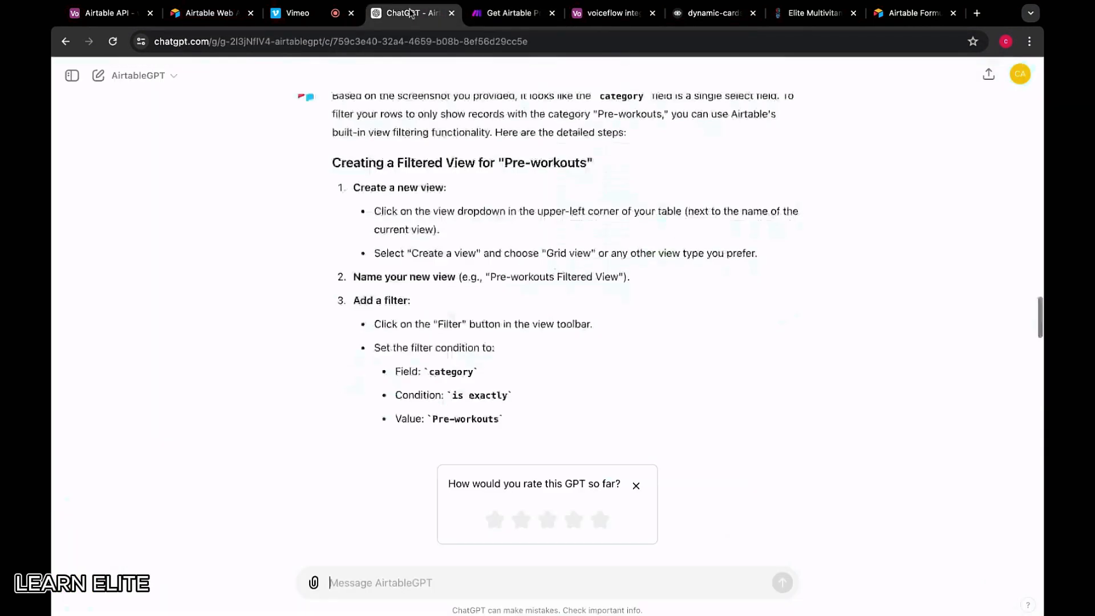
{"action": "scroll", "coordinate": [536, 437], "scroll_direction": "down", "scroll_amount": 7}
{"action": "scroll", "coordinate": [530, 316], "scroll_direction": "up", "scroll_amount": 2}
{"action": "scroll", "coordinate": [531, 316], "scroll_direction": "up", "scroll_amount": 1}
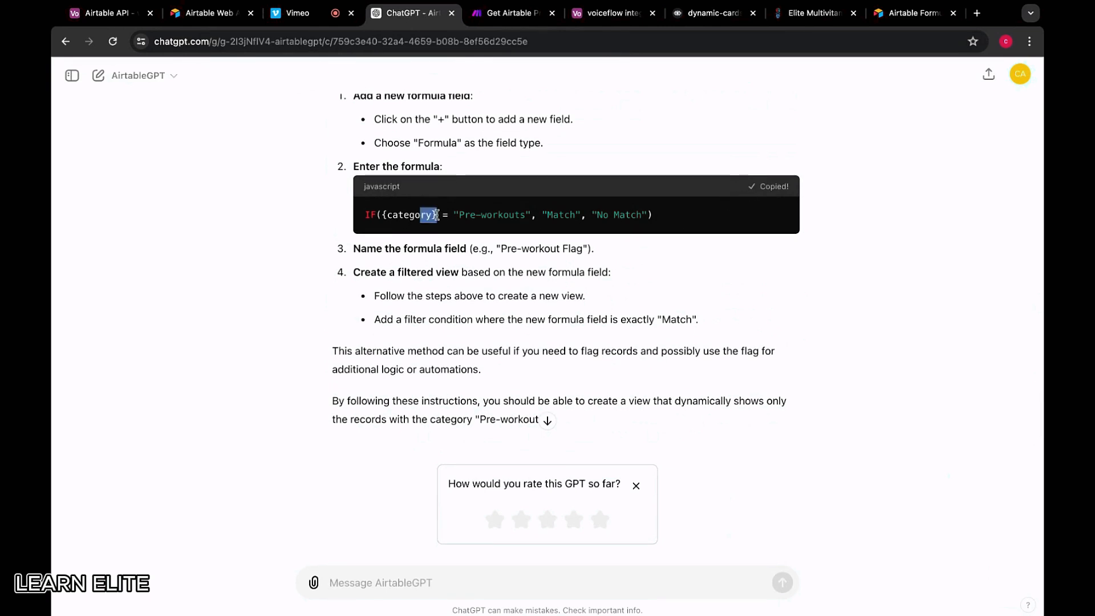
{"action": "left_click_drag", "start_coordinate": [437, 215], "coordinate": [381, 214]}
{"action": "left_click", "coordinate": [504, 13]}
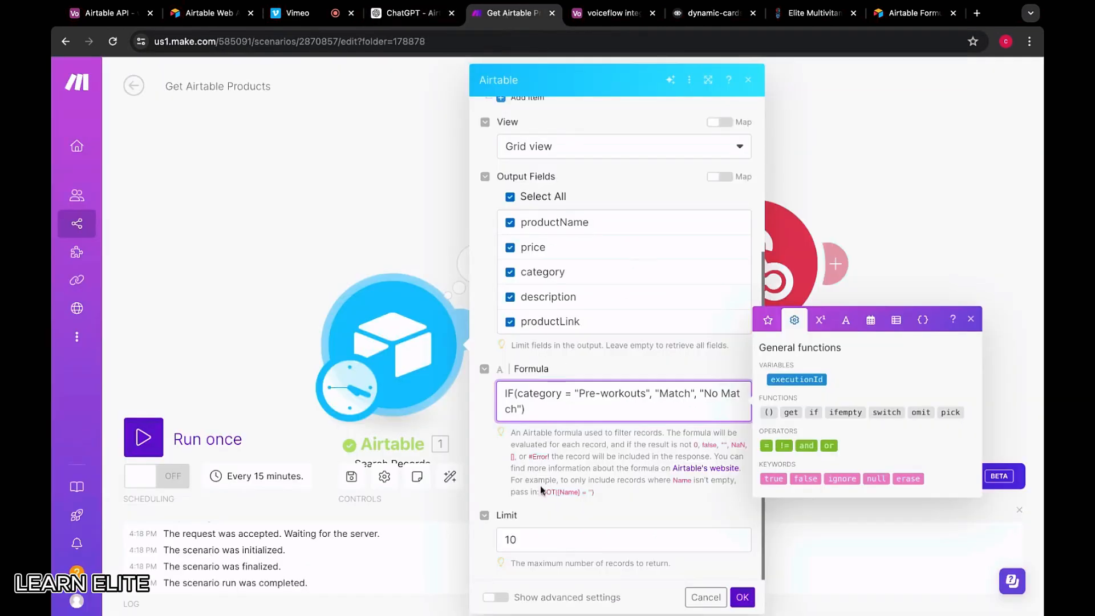
{"action": "key", "text": "ctrl+a"}
{"action": "type", "text": "IF({category} = \"Pre-workouts\", \"Match\", \"No Match\")"}
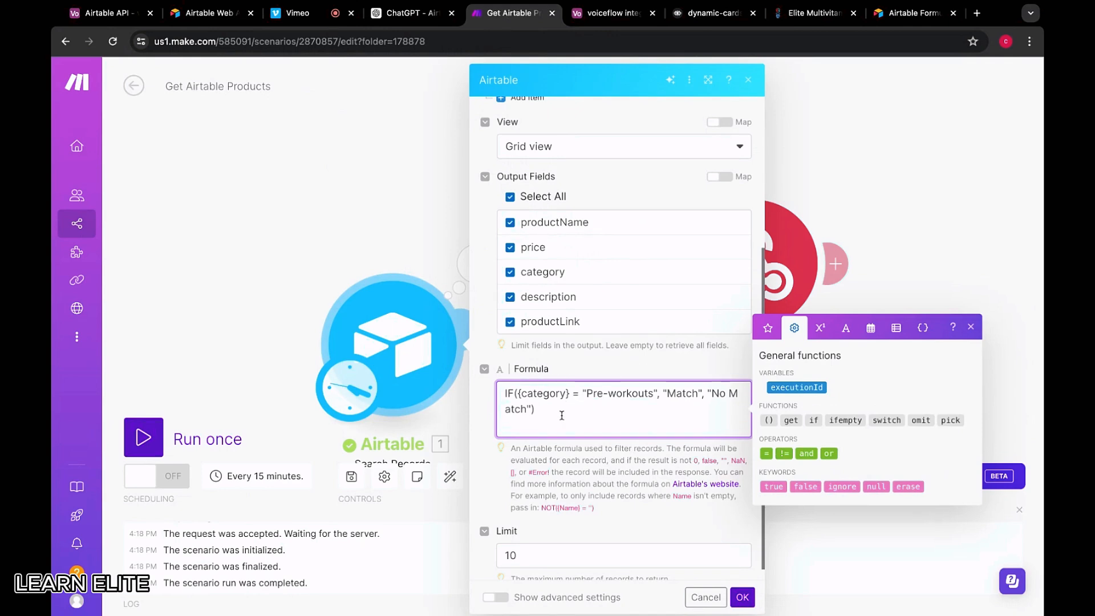
{"action": "left_click", "coordinate": [742, 597]}
Run only the Airtable search and expand Bundle 6, which still shows an Intra-workouts product
{"action": "left_click", "coordinate": [401, 335]}
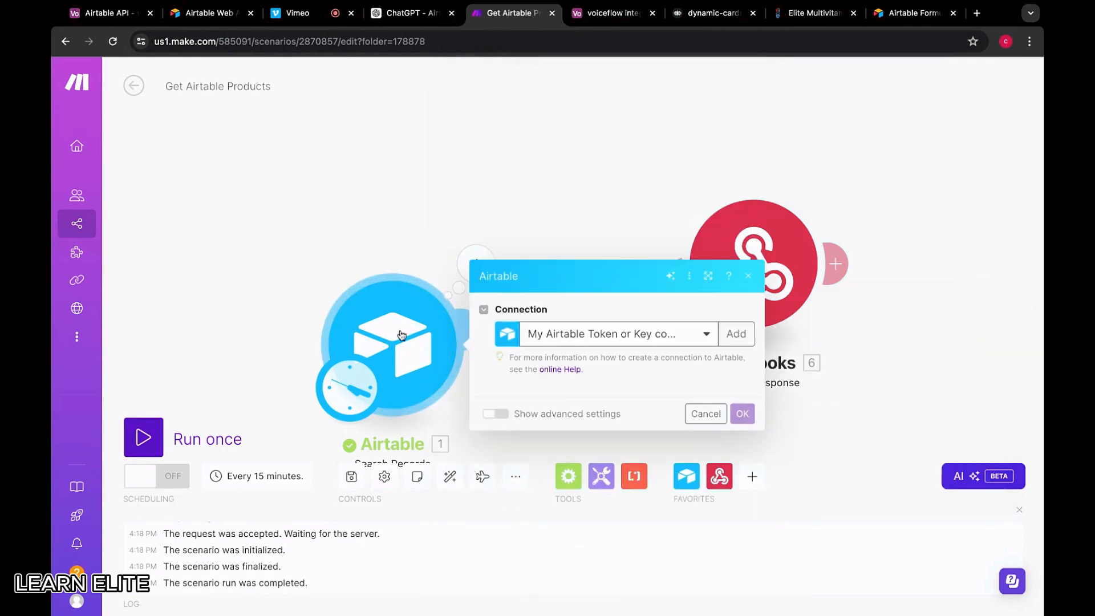
{"action": "right_click", "coordinate": [396, 347]}
{"action": "left_click", "coordinate": [430, 378]}
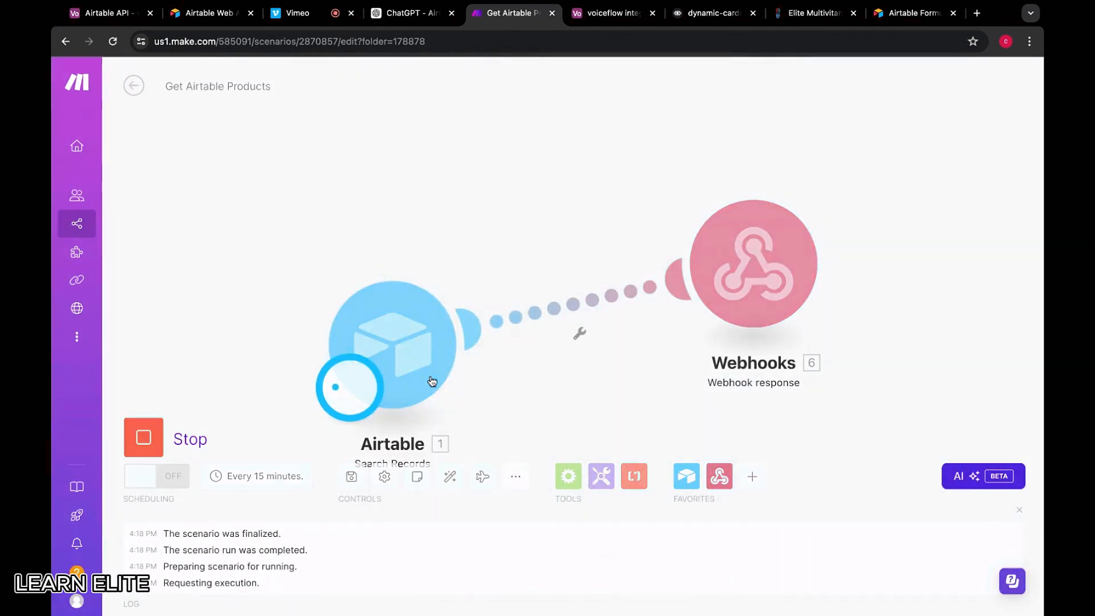
{"action": "scroll", "coordinate": [607, 372], "scroll_direction": "down", "scroll_amount": 10}
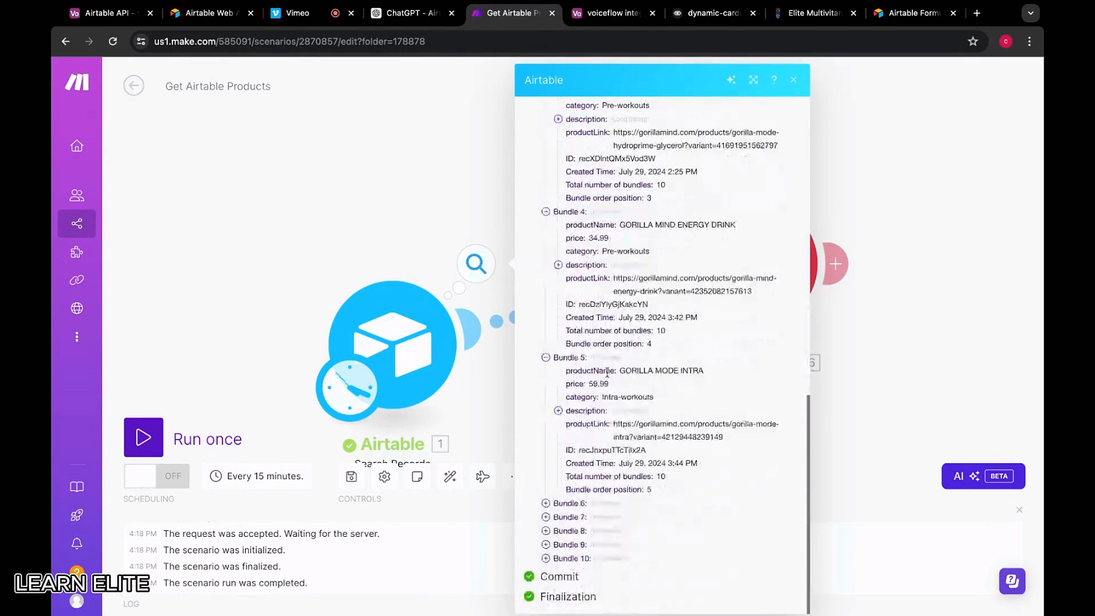
{"action": "left_click", "coordinate": [563, 506]}
{"action": "scroll", "coordinate": [593, 508], "scroll_direction": "down", "scroll_amount": 5}
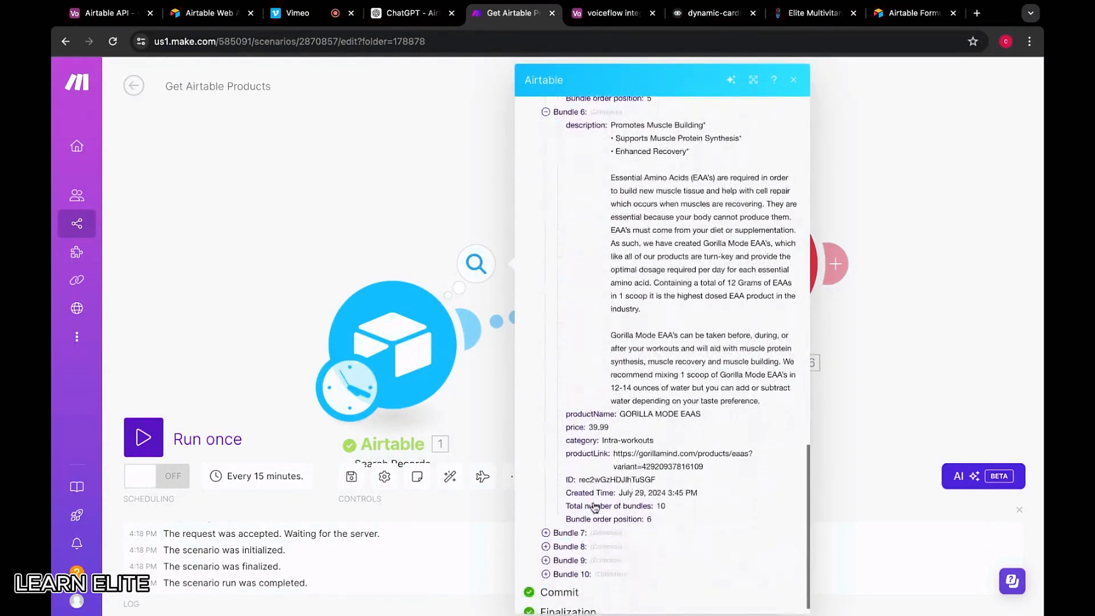
{"action": "scroll", "coordinate": [595, 507], "scroll_direction": "down", "scroll_amount": 1}
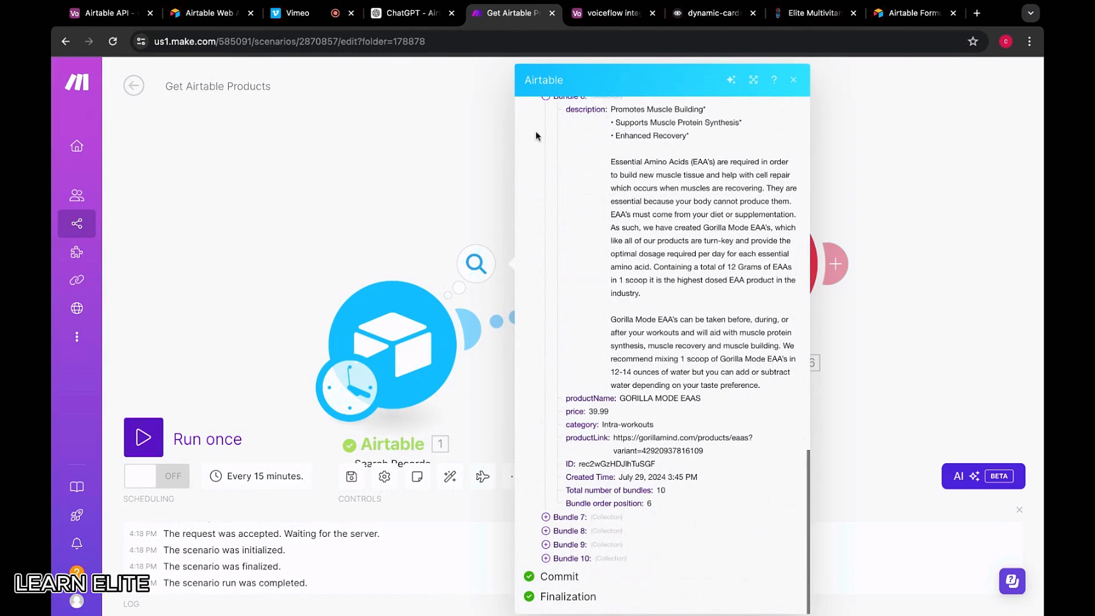
{"action": "left_click", "coordinate": [399, 13]}
{"action": "scroll", "coordinate": [488, 299], "scroll_direction": "up", "scroll_amount": 10}
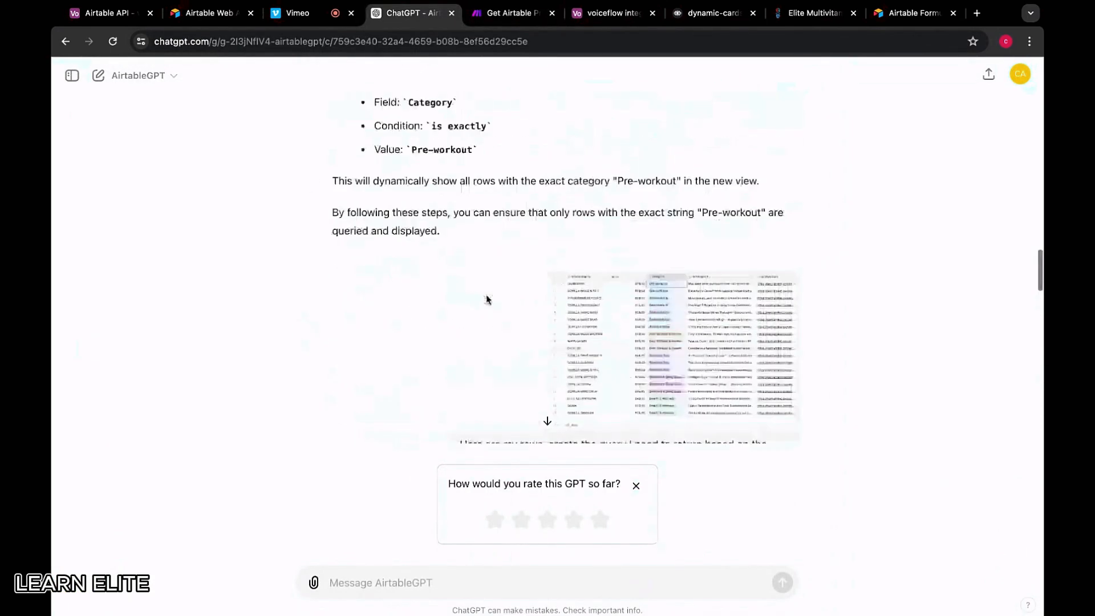
Open the Airtable Category Query chat from ChatGPT's list of past chats
{"action": "scroll", "coordinate": [487, 299], "scroll_direction": "down", "scroll_amount": 8}
{"action": "scroll", "coordinate": [488, 299], "scroll_direction": "up", "scroll_amount": 10}
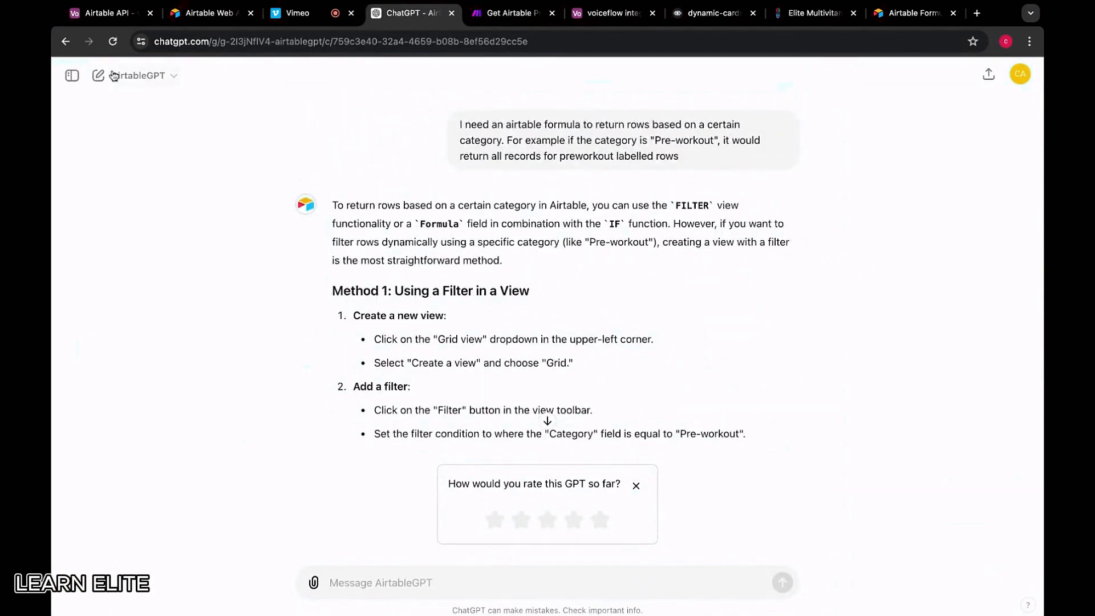
{"action": "left_click", "coordinate": [72, 79]}
{"action": "left_click", "coordinate": [114, 272]}
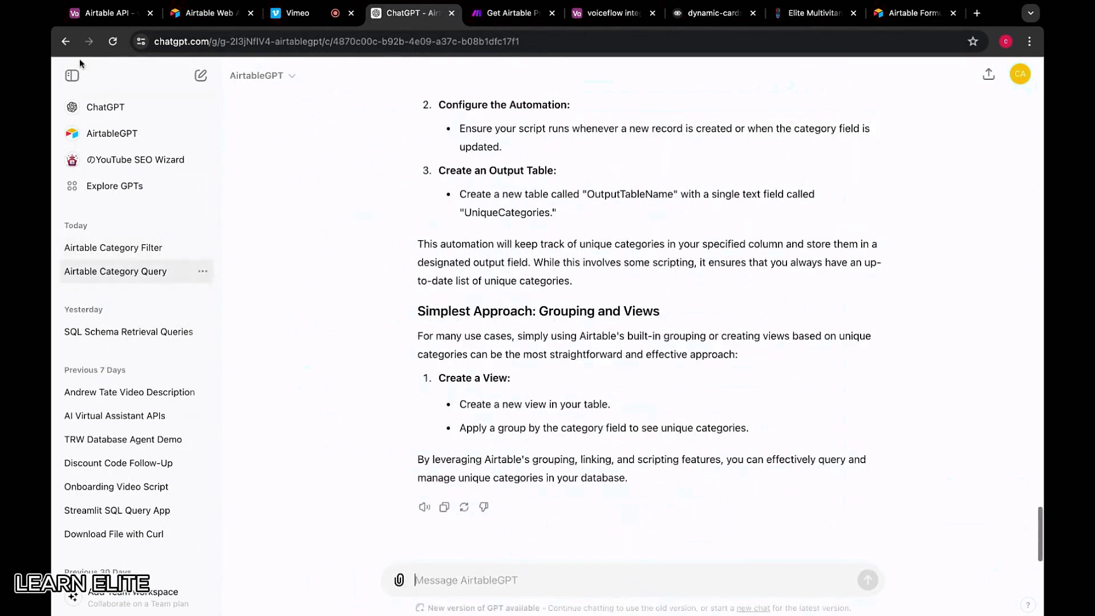
{"action": "left_click", "coordinate": [68, 79]}
Scroll through that chat's category formula examples, then return to the Make scenario
{"action": "scroll", "coordinate": [449, 334], "scroll_direction": "up", "scroll_amount": 15}
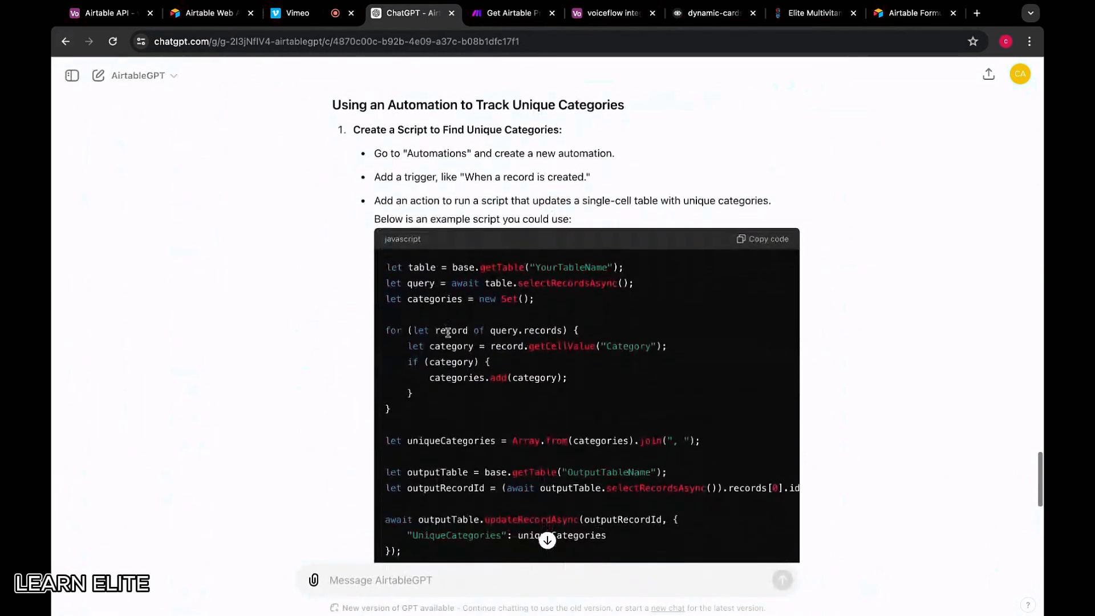
{"action": "scroll", "coordinate": [448, 334], "scroll_direction": "up", "scroll_amount": 20}
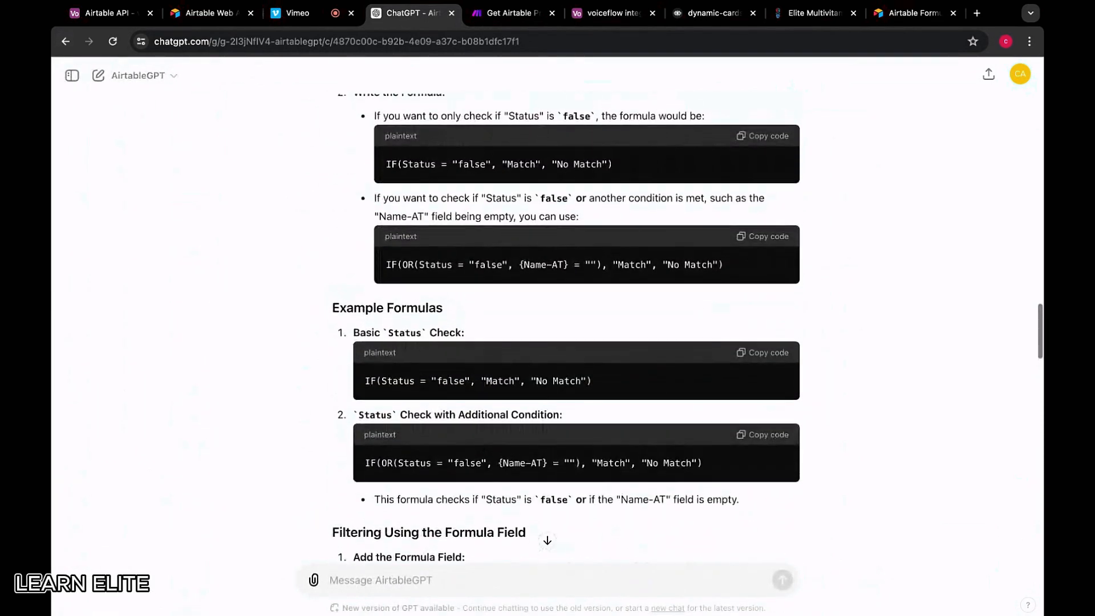
{"action": "scroll", "coordinate": [548, 319], "scroll_direction": "up", "scroll_amount": 1}
{"action": "scroll", "coordinate": [547, 319], "scroll_direction": "up", "scroll_amount": 15}
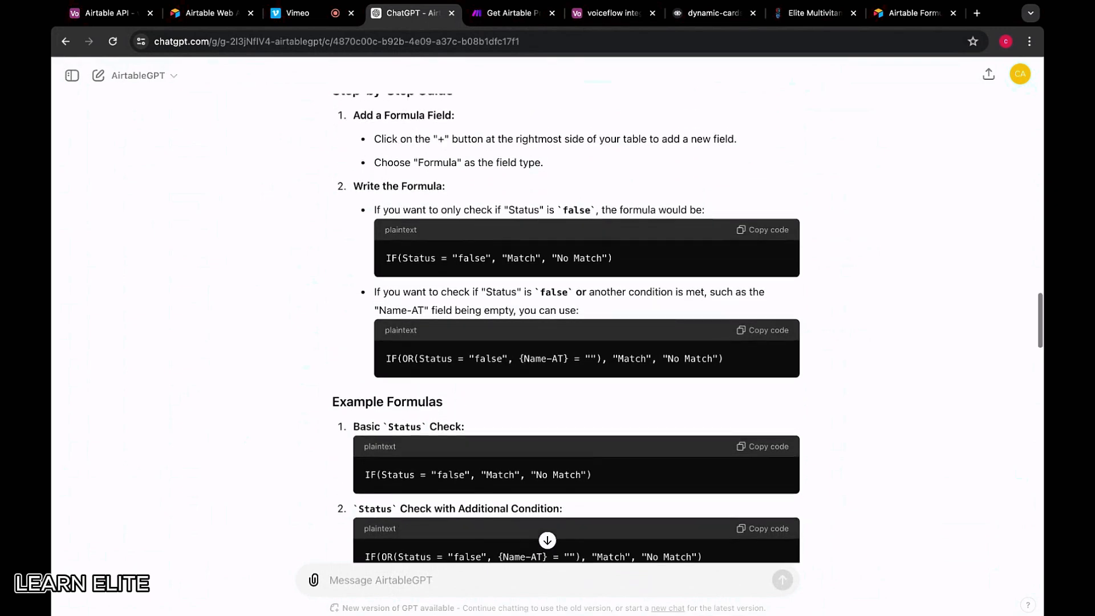
{"action": "scroll", "coordinate": [548, 319], "scroll_direction": "up", "scroll_amount": 20}
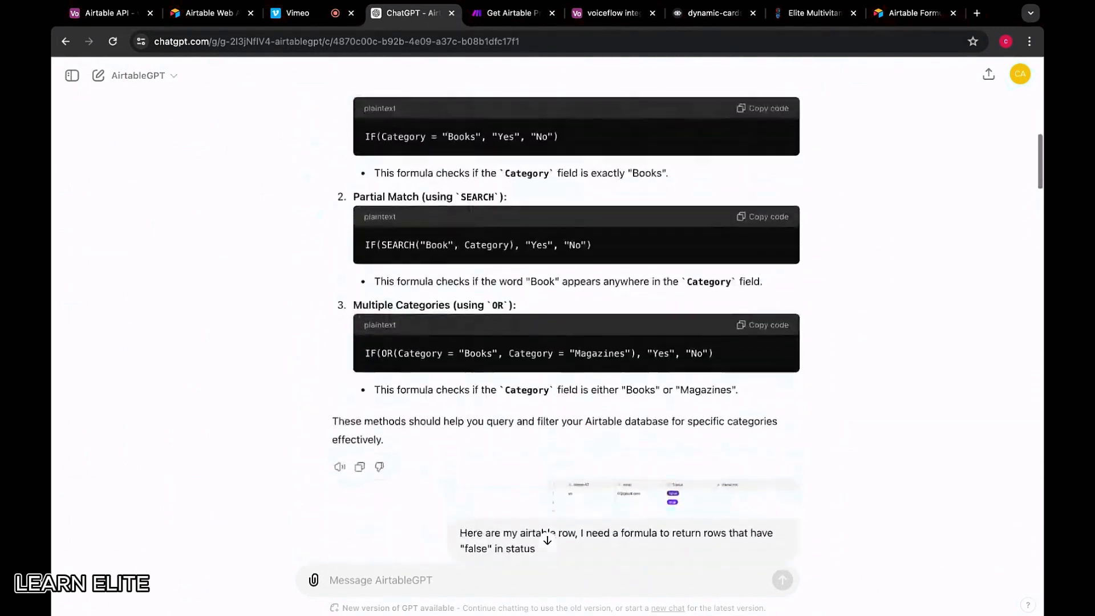
{"action": "scroll", "coordinate": [456, 361], "scroll_direction": "up", "scroll_amount": 1}
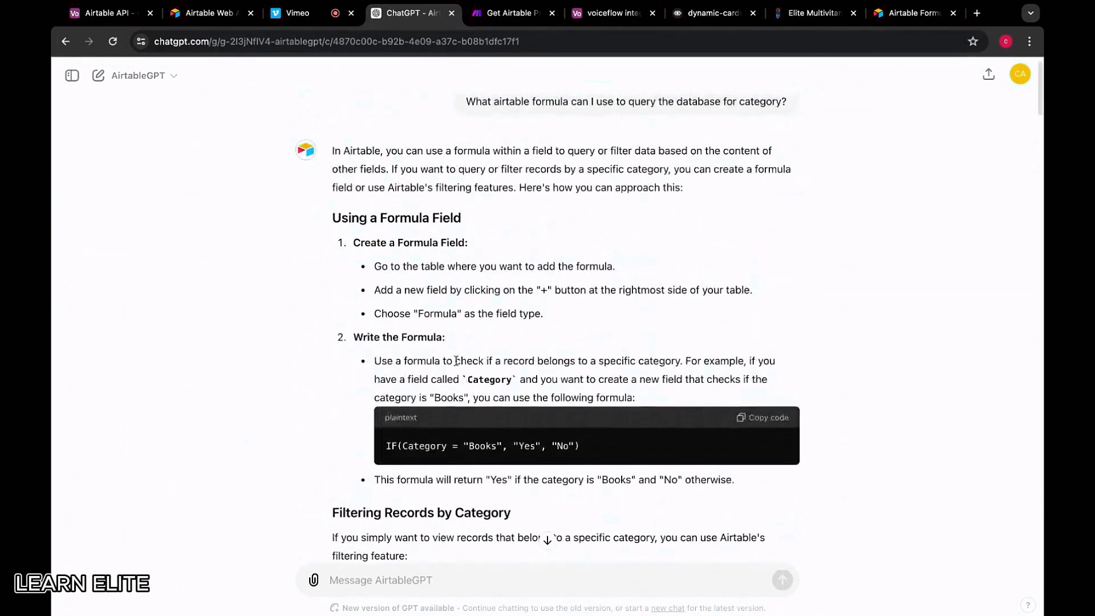
{"action": "scroll", "coordinate": [507, 479], "scroll_direction": "down", "scroll_amount": 15}
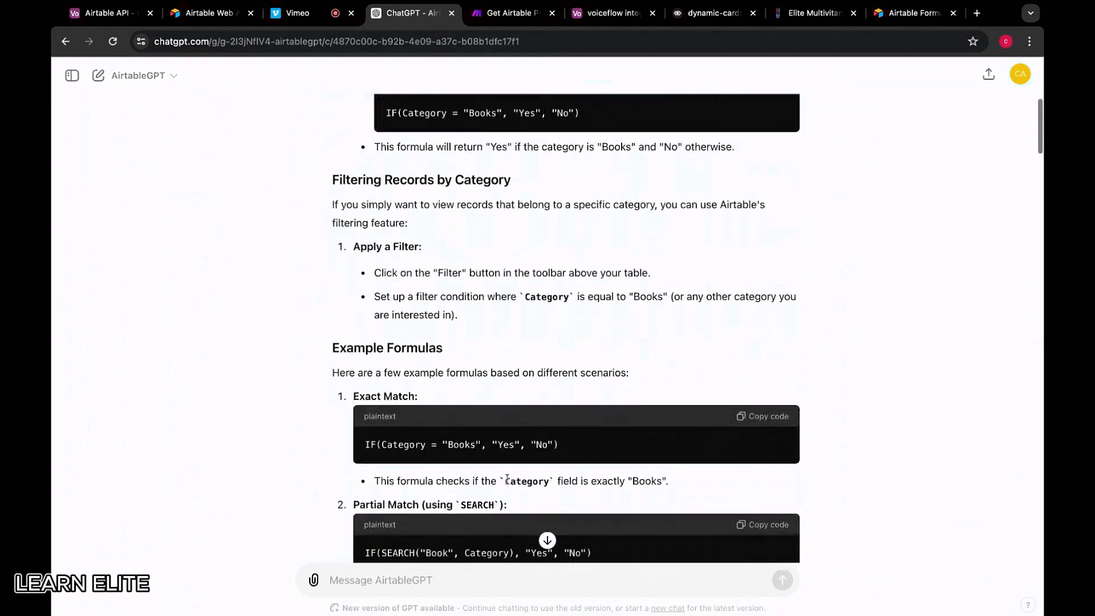
{"action": "scroll", "coordinate": [548, 320], "scroll_direction": "down", "scroll_amount": 4}
{"action": "scroll", "coordinate": [547, 319], "scroll_direction": "up", "scroll_amount": 12}
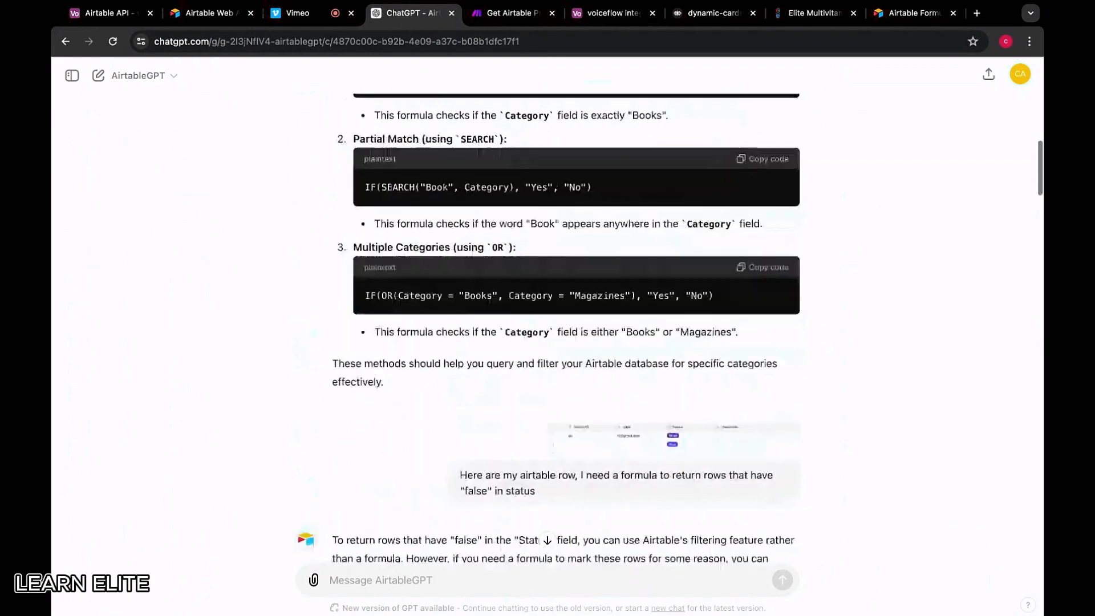
{"action": "scroll", "coordinate": [548, 319], "scroll_direction": "down", "scroll_amount": 6}
{"action": "scroll", "coordinate": [431, 300], "scroll_direction": "down", "scroll_amount": 15}
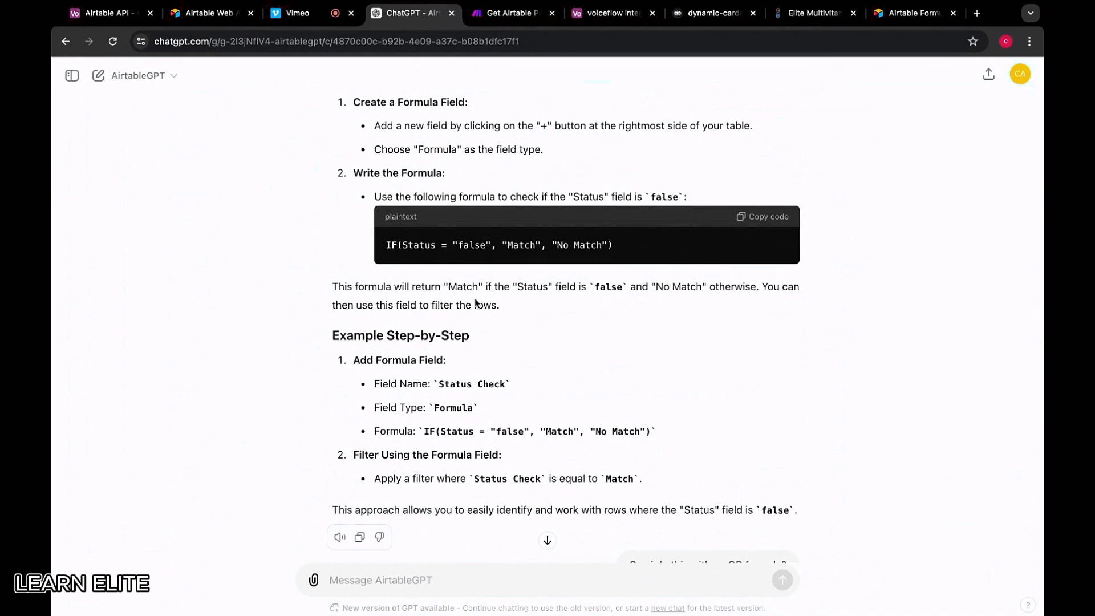
{"action": "left_click", "coordinate": [505, 14]}
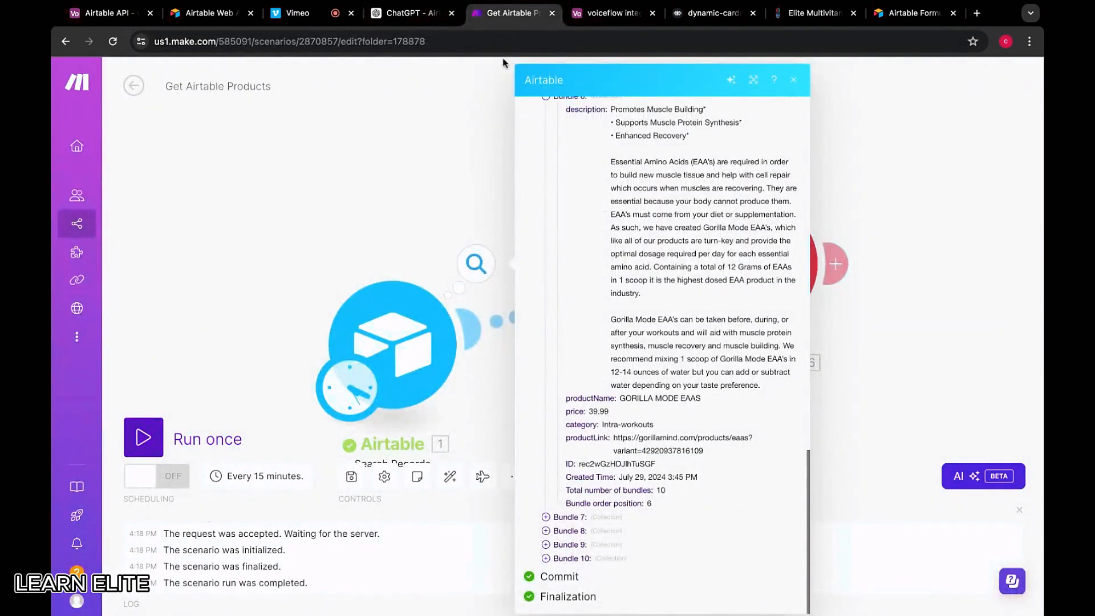
Compare the Airtable product records with Bundle 7 of the search output
{"action": "left_click", "coordinate": [594, 20]}
{"action": "scroll", "coordinate": [405, 283], "scroll_direction": "down", "scroll_amount": 2}
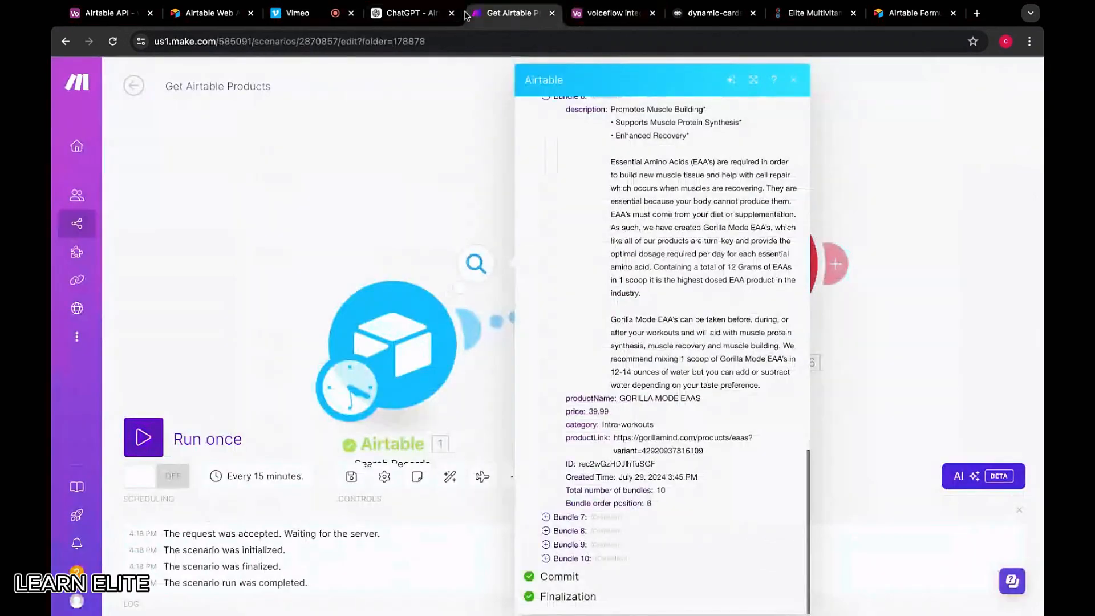
{"action": "left_click", "coordinate": [505, 13]}
{"action": "left_click", "coordinate": [572, 517]}
{"action": "scroll", "coordinate": [581, 525], "scroll_direction": "down", "scroll_amount": 5}
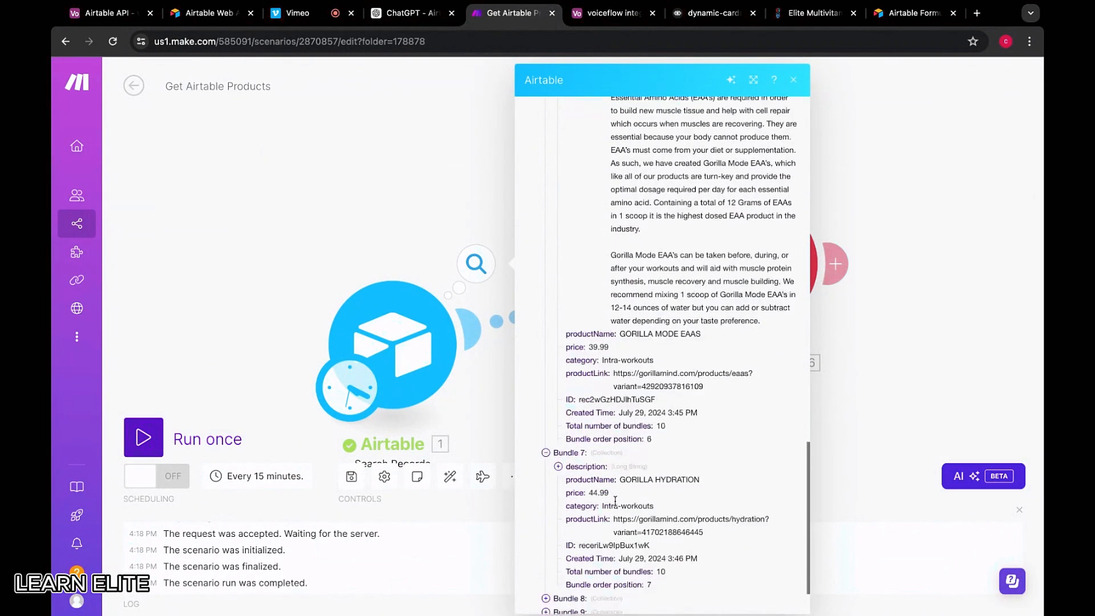
Uncheck all output fields in the Airtable module and save its settings
{"action": "left_click", "coordinate": [437, 364]}
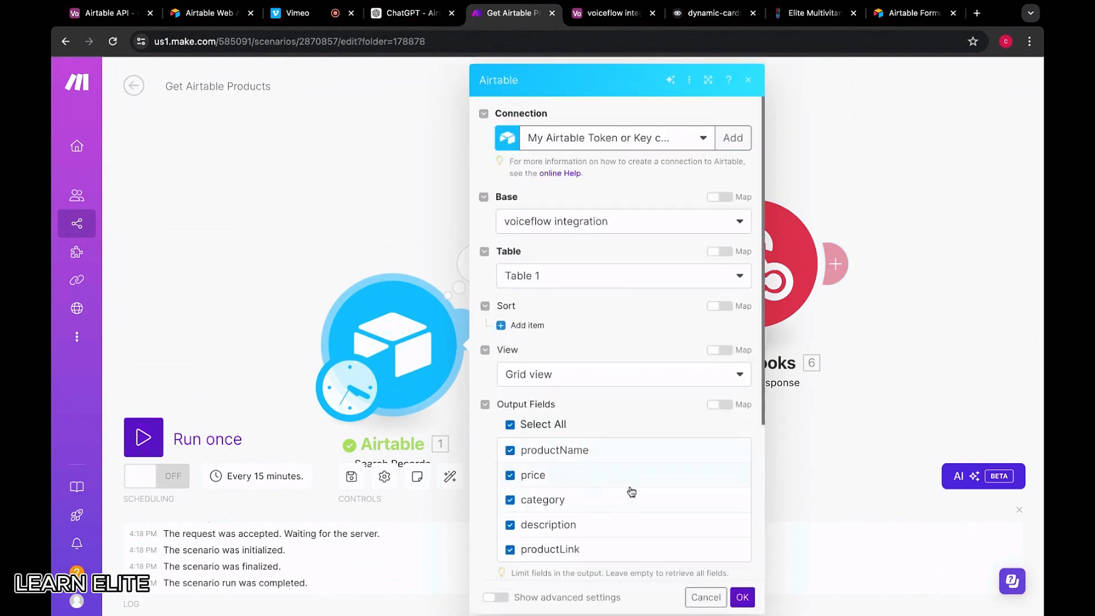
{"action": "scroll", "coordinate": [630, 489], "scroll_direction": "down", "scroll_amount": 3}
{"action": "scroll", "coordinate": [633, 492], "scroll_direction": "down", "scroll_amount": 1}
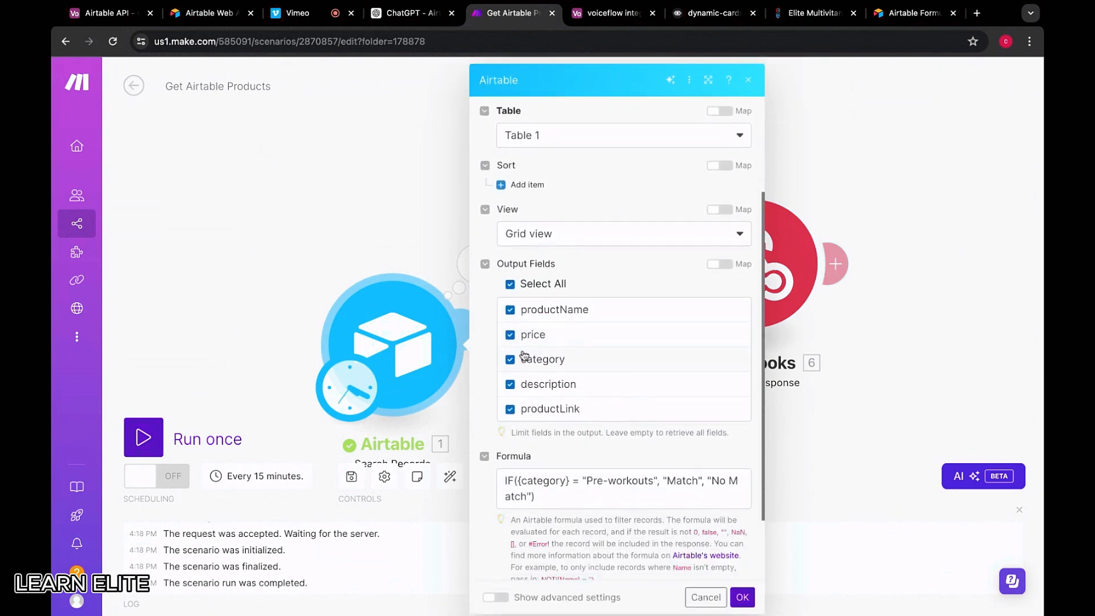
{"action": "left_click", "coordinate": [510, 285]}
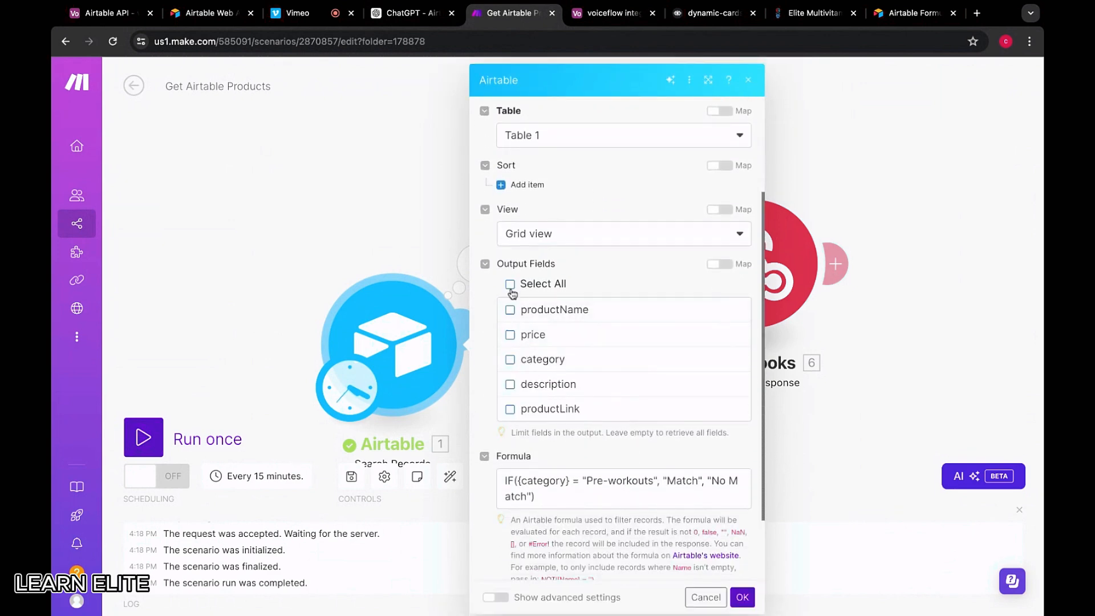
{"action": "left_click", "coordinate": [744, 600]}
Rerun only the Airtable search and review the new results
{"action": "right_click", "coordinate": [398, 324]}
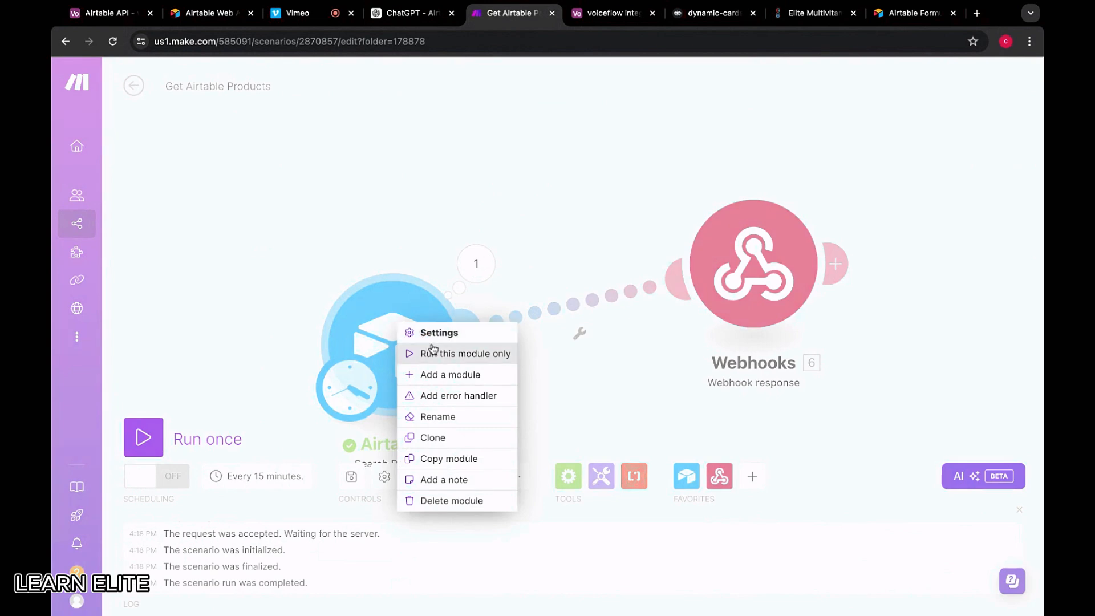
{"action": "left_click", "coordinate": [433, 353]}
{"action": "left_click", "coordinate": [478, 261]}
{"action": "scroll", "coordinate": [686, 367], "scroll_direction": "down", "scroll_amount": 10}
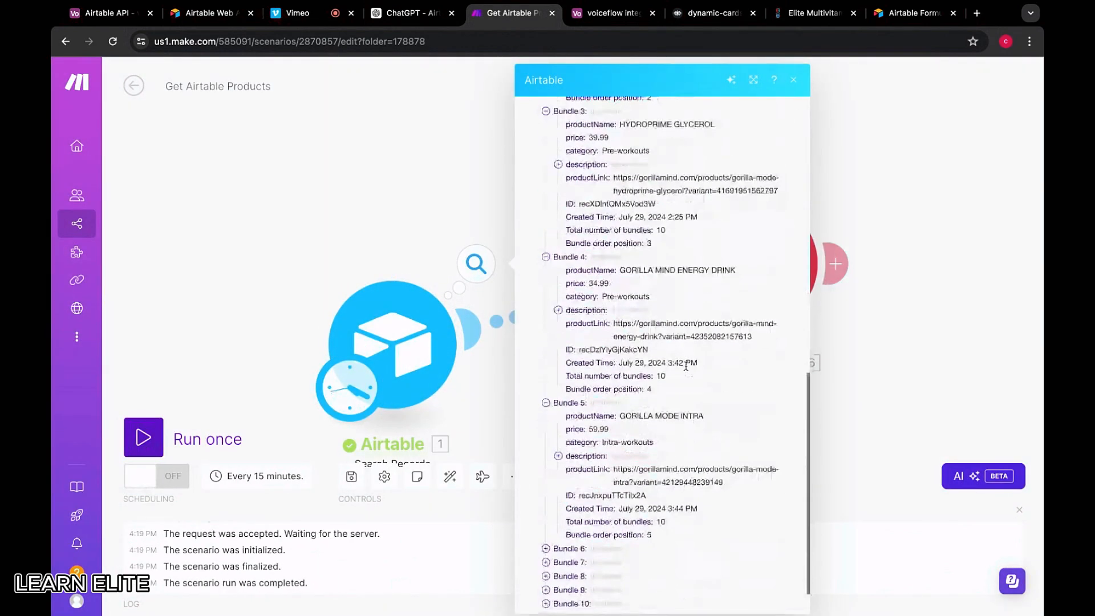
{"action": "scroll", "coordinate": [686, 367], "scroll_direction": "down", "scroll_amount": 1}
{"action": "left_click", "coordinate": [391, 241]}
Delete the Airtable Search Records module from the scenario
{"action": "right_click", "coordinate": [416, 340]}
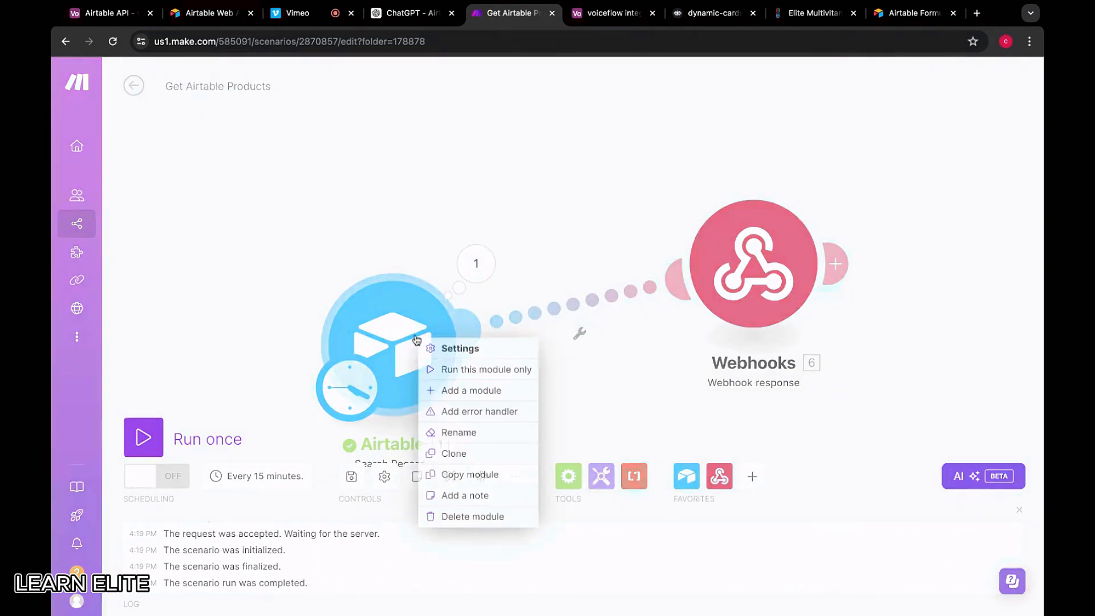
{"action": "left_click", "coordinate": [381, 225]}
{"action": "right_click", "coordinate": [402, 321]}
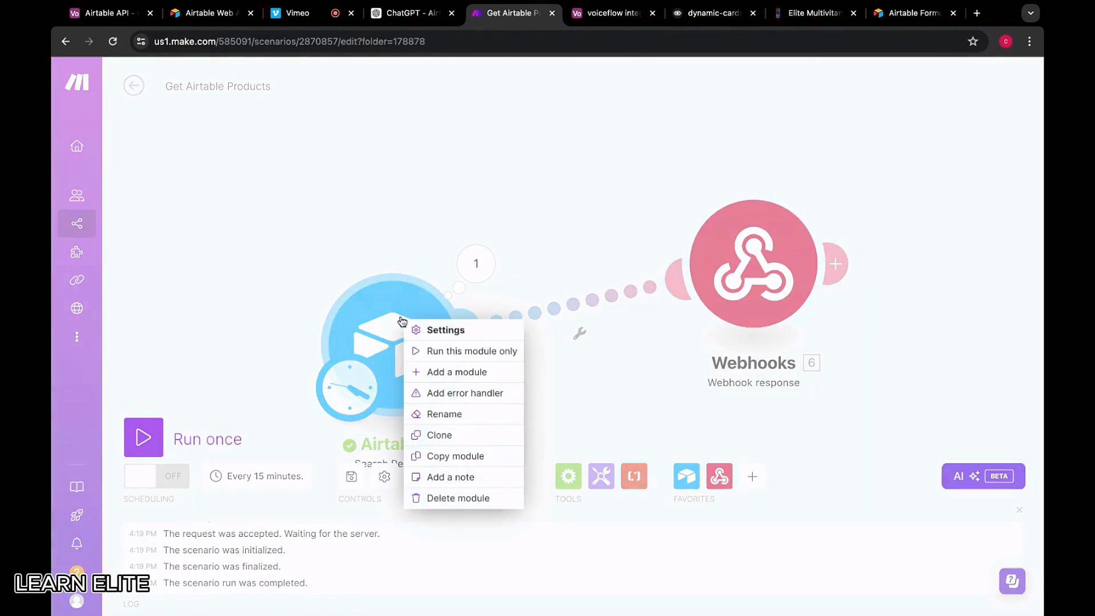
{"action": "left_click", "coordinate": [453, 498]}
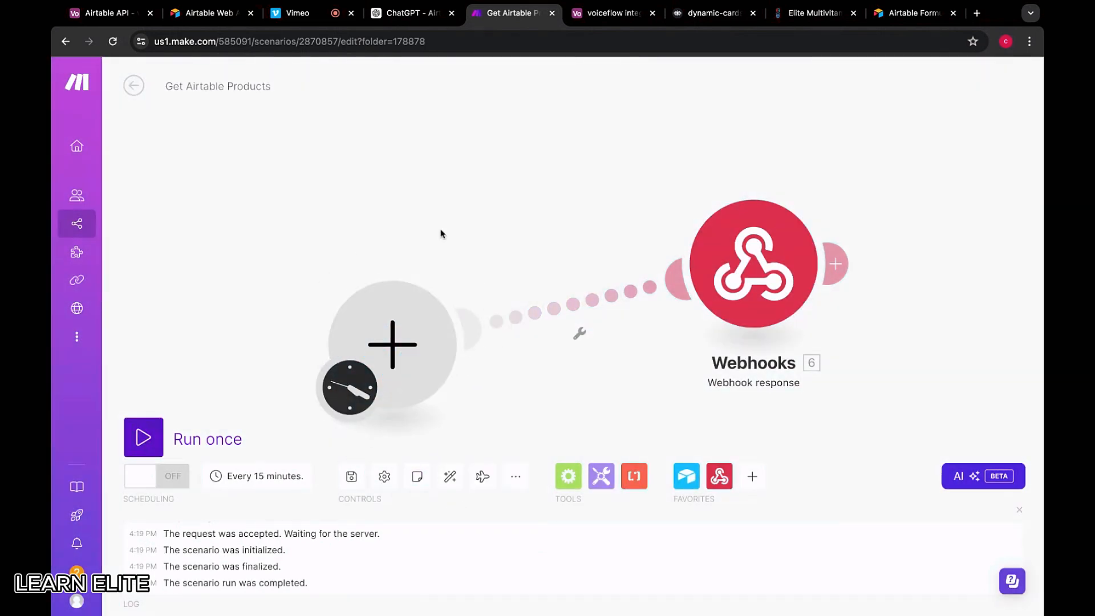
Delete the Webhooks response module and add an Airtable Search Records module instead
{"action": "right_click", "coordinate": [757, 236]}
{"action": "left_click", "coordinate": [770, 388]}
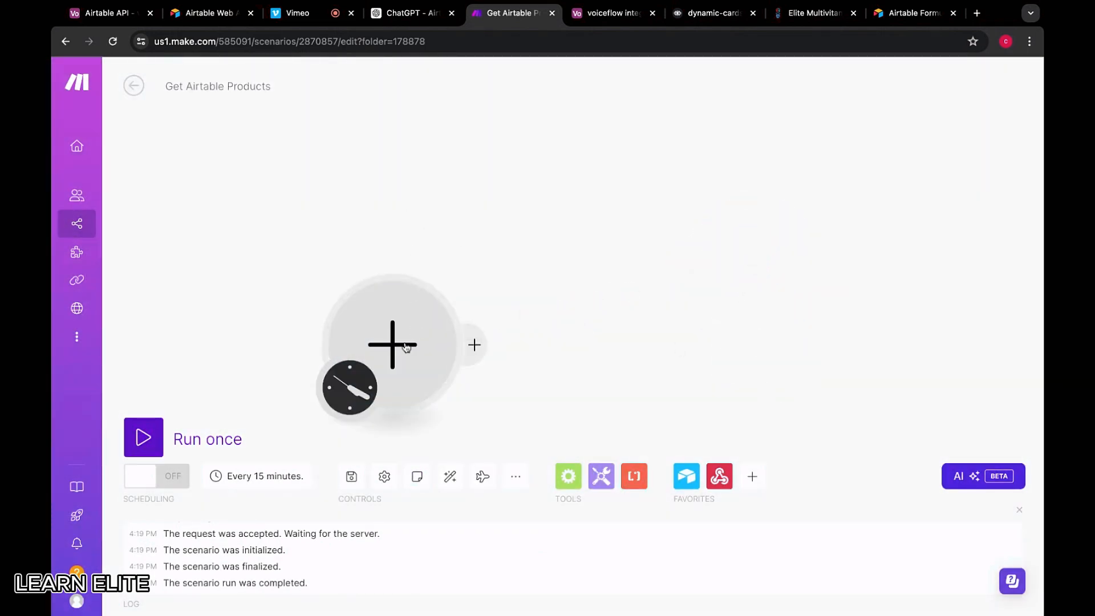
{"action": "left_click", "coordinate": [406, 346]}
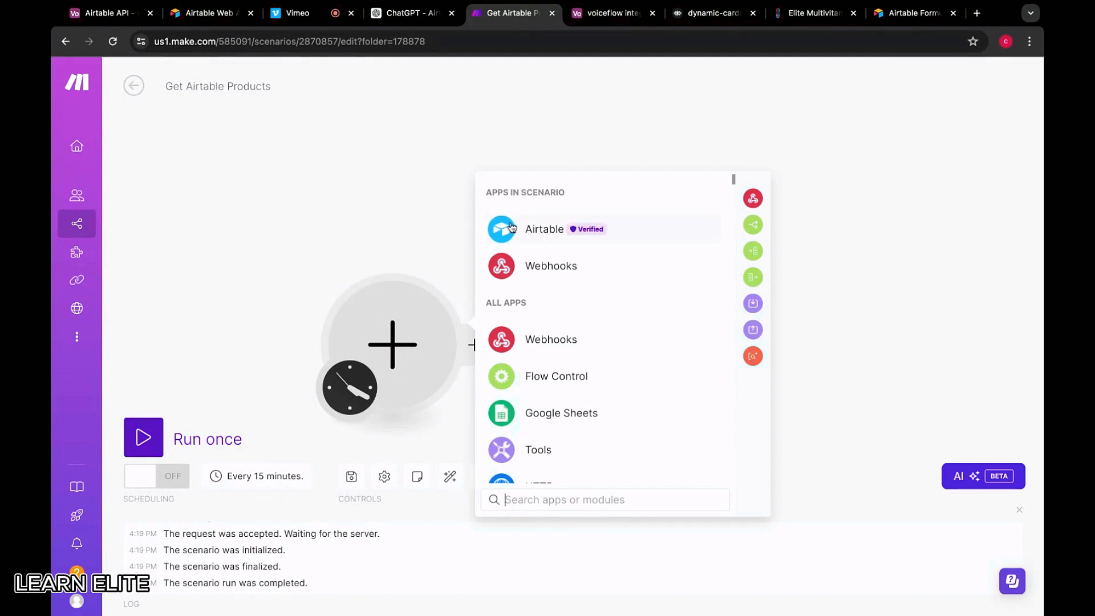
{"action": "left_click", "coordinate": [589, 227]}
{"action": "scroll", "coordinate": [569, 384], "scroll_direction": "down", "scroll_amount": 1}
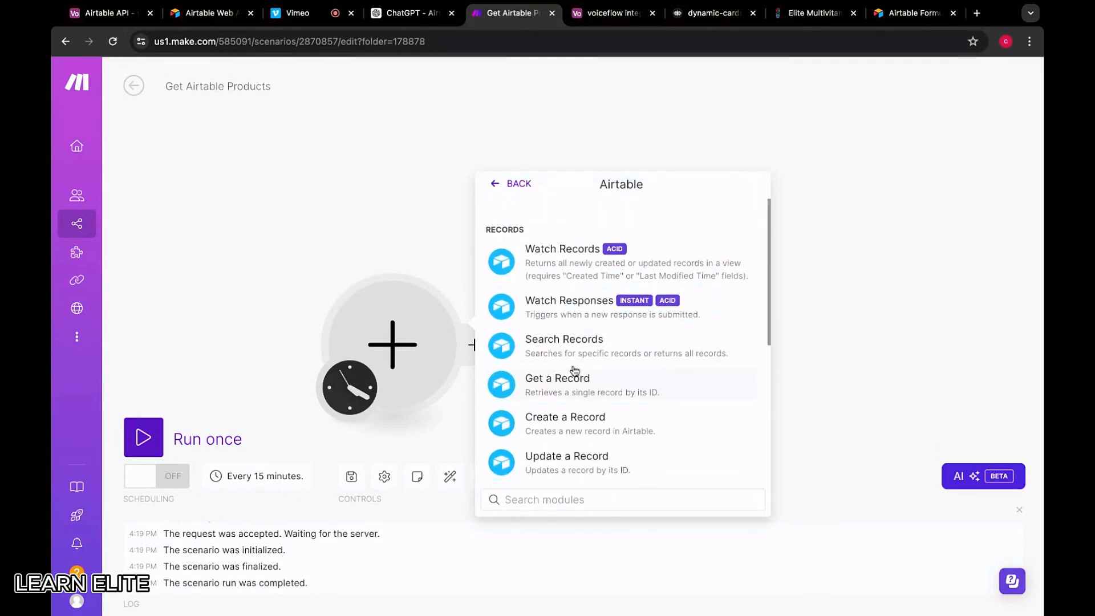
{"action": "left_click", "coordinate": [570, 342]}
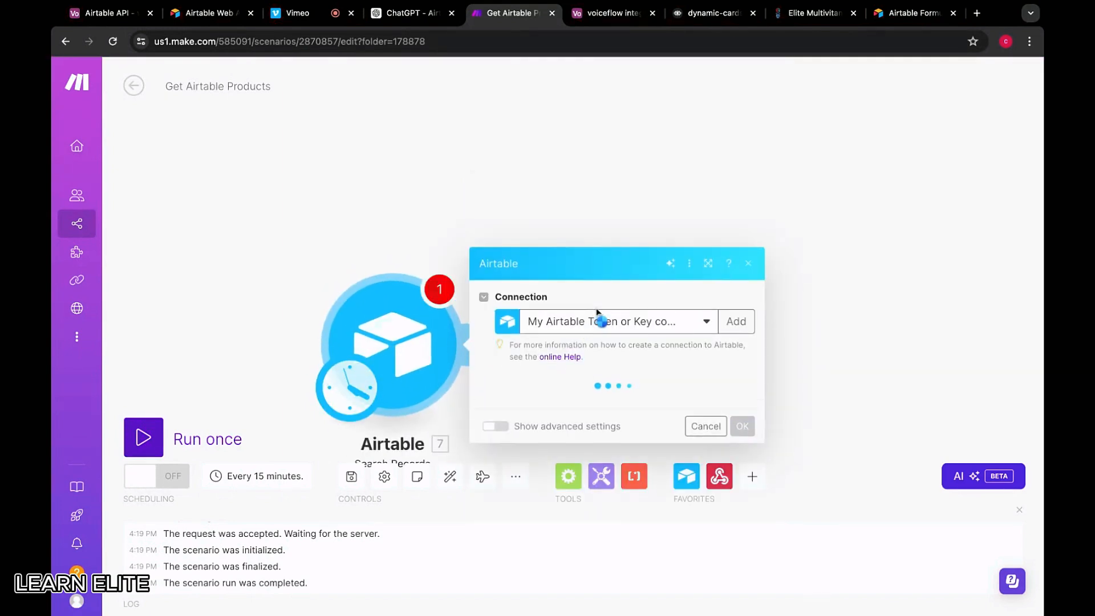
Point the search at the voiceflow integration base, Table 1, Grid view, with all fields
{"action": "left_click", "coordinate": [574, 395]}
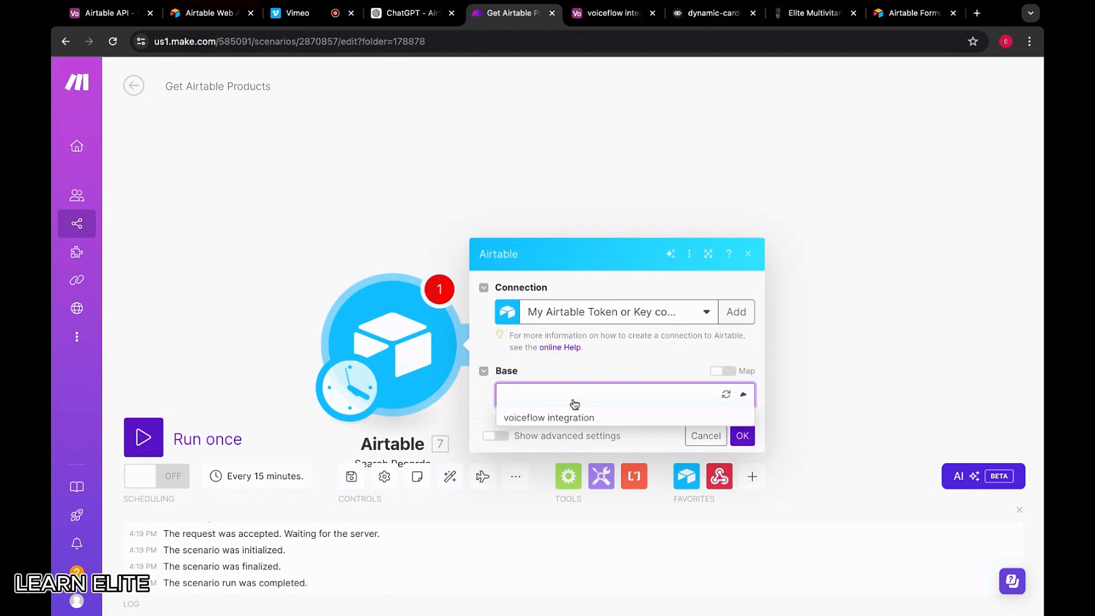
{"action": "left_click", "coordinate": [558, 421]}
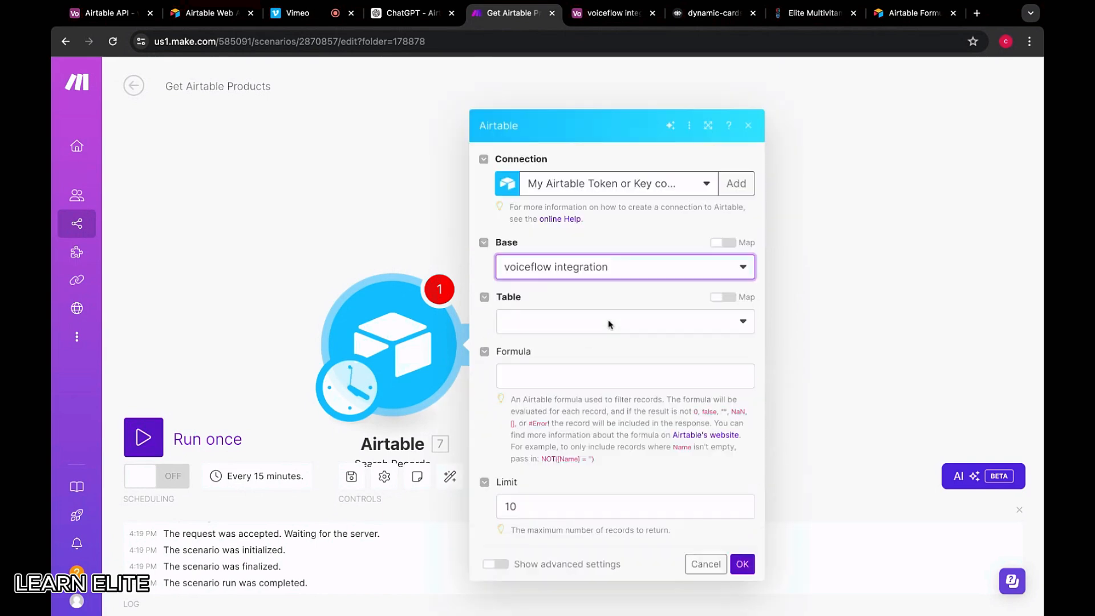
{"action": "left_click", "coordinate": [552, 320]}
{"action": "left_click", "coordinate": [541, 344]}
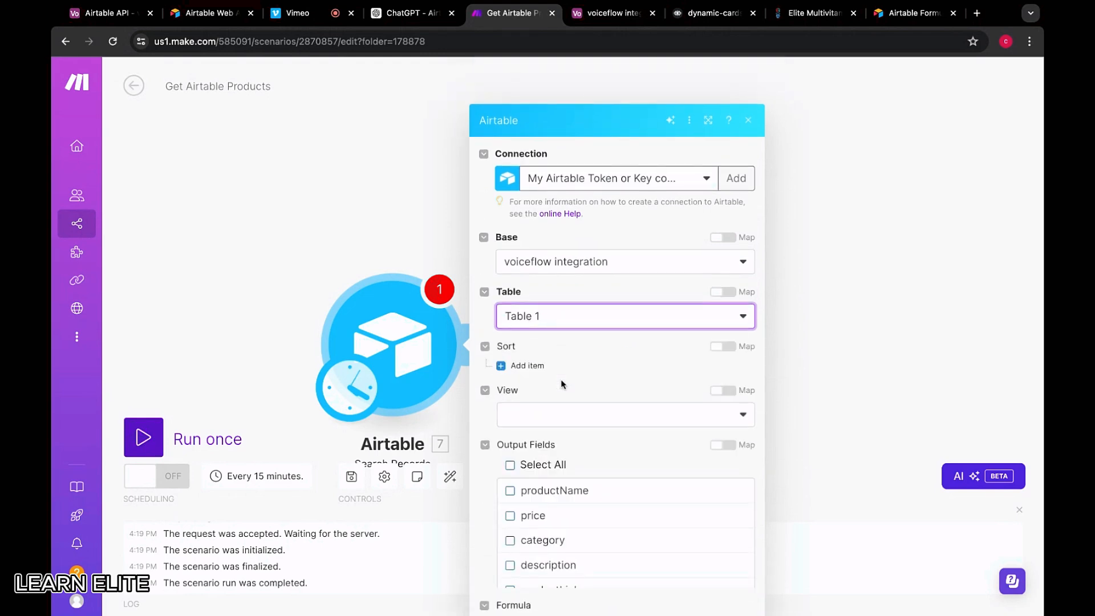
{"action": "left_click", "coordinate": [511, 424]}
{"action": "scroll", "coordinate": [513, 374], "scroll_direction": "down", "scroll_amount": 2}
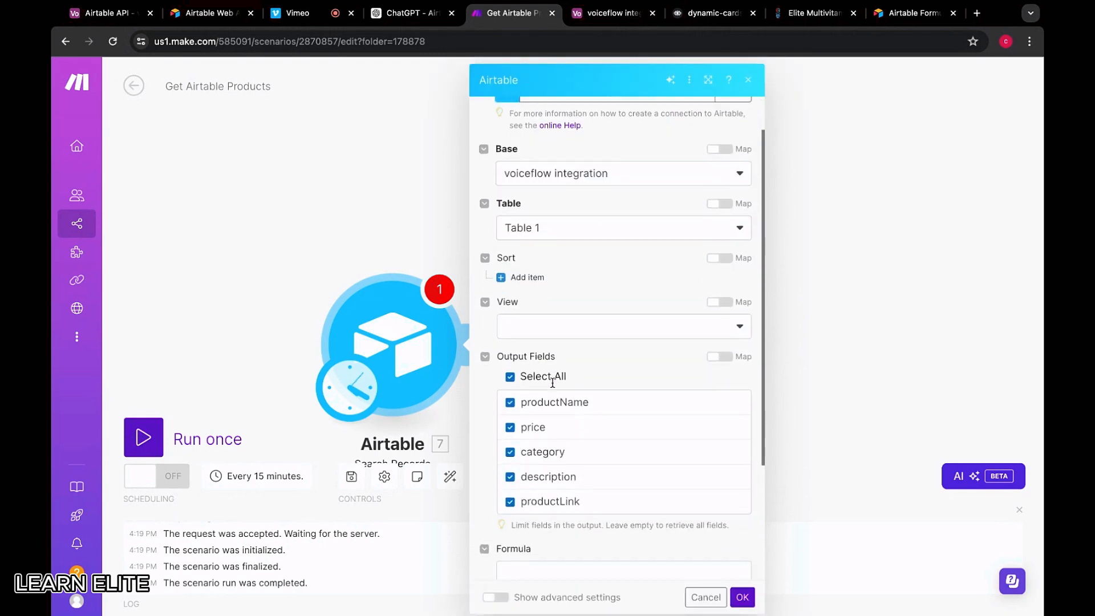
{"action": "left_click", "coordinate": [542, 317]}
{"action": "scroll", "coordinate": [590, 353], "scroll_direction": "down", "scroll_amount": 3}
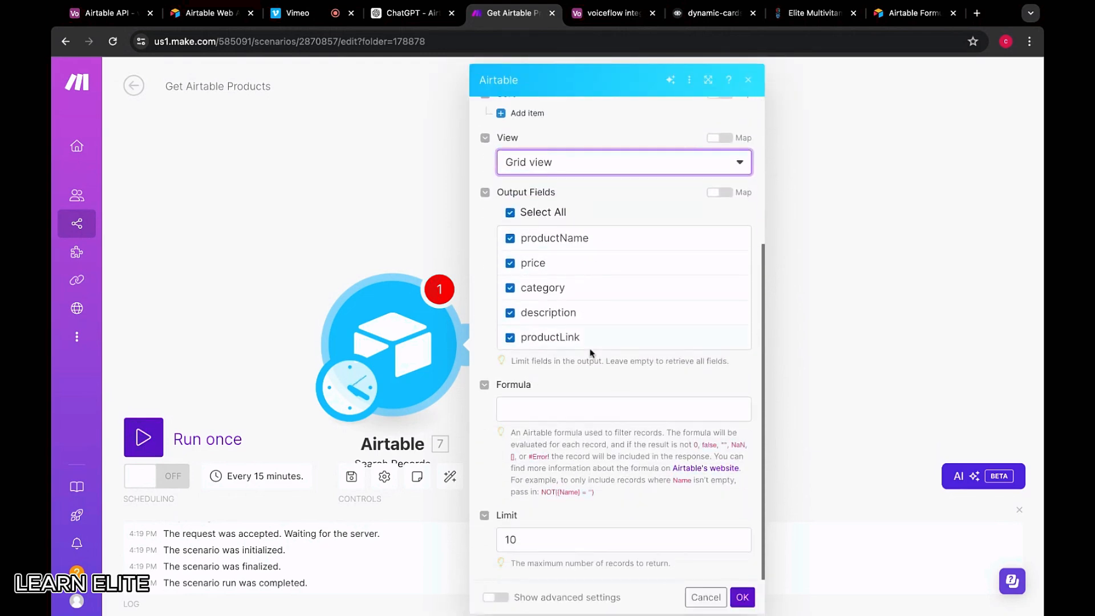
Paste the Pre-workouts IF formula as the filter and remove the stray brace after category
{"action": "left_click", "coordinate": [527, 406]}
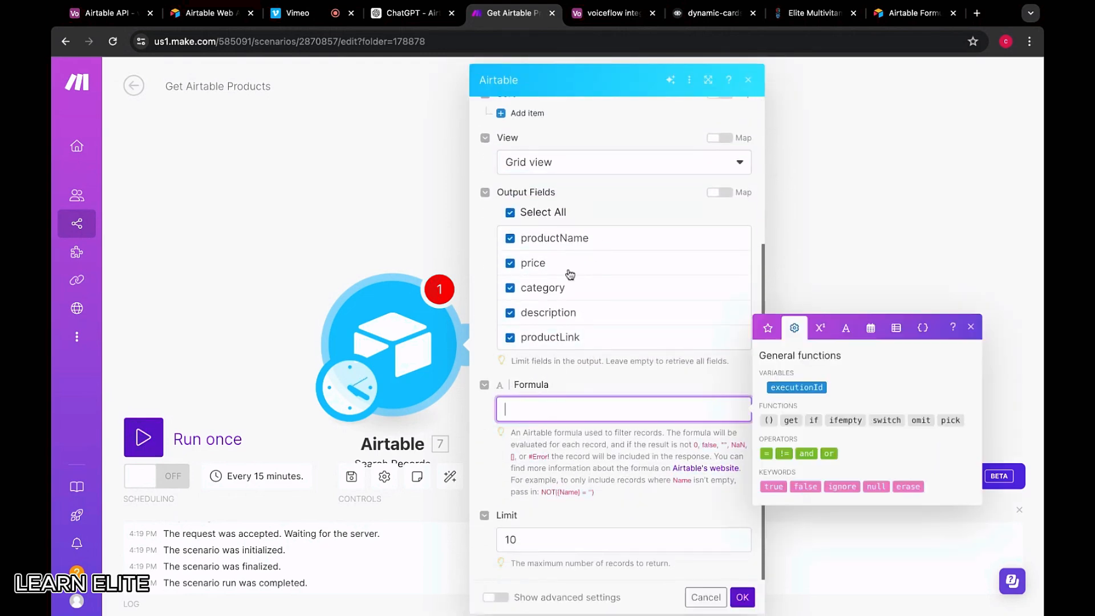
{"action": "left_click", "coordinate": [615, 19]}
{"action": "left_click", "coordinate": [509, 12]}
{"action": "type", "text": "IF({category} = \"Pre-workouts\", \"Match\", \"No Match\")"}
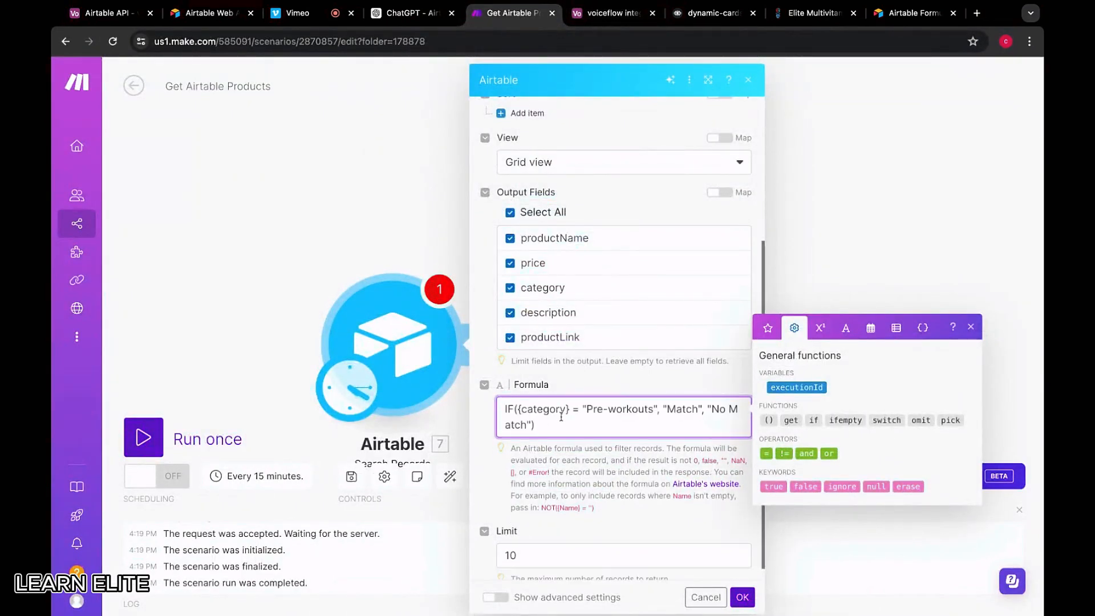
{"action": "left_click", "coordinate": [569, 409]}
{"action": "key", "text": "BackSpace"}
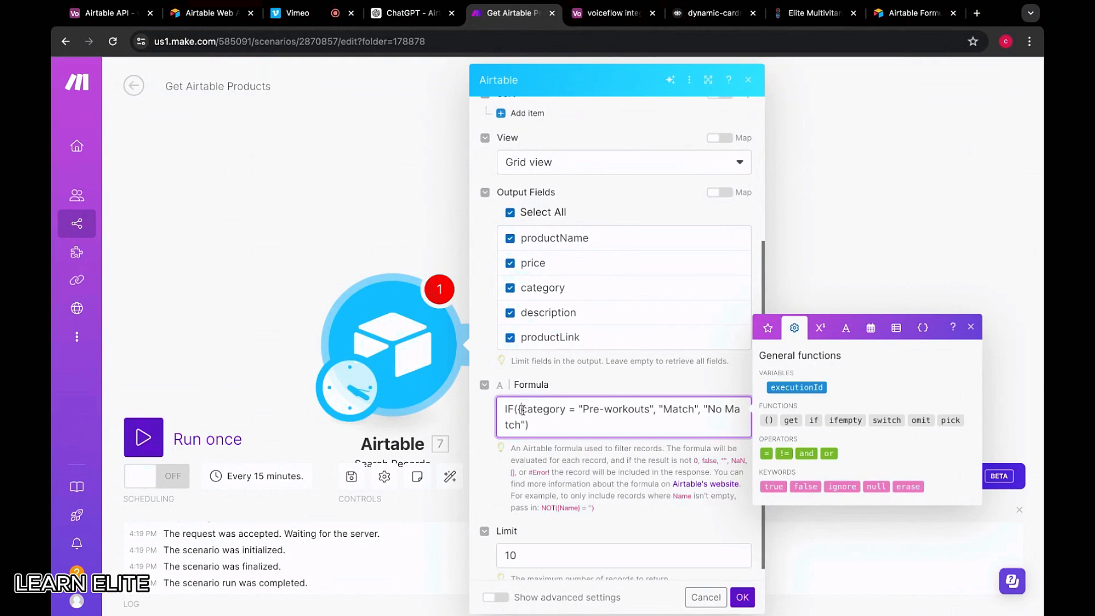
Save the module, run it alone, and expand Bundle 6 among the ten results
{"action": "left_click", "coordinate": [742, 597]}
{"action": "right_click", "coordinate": [404, 363]}
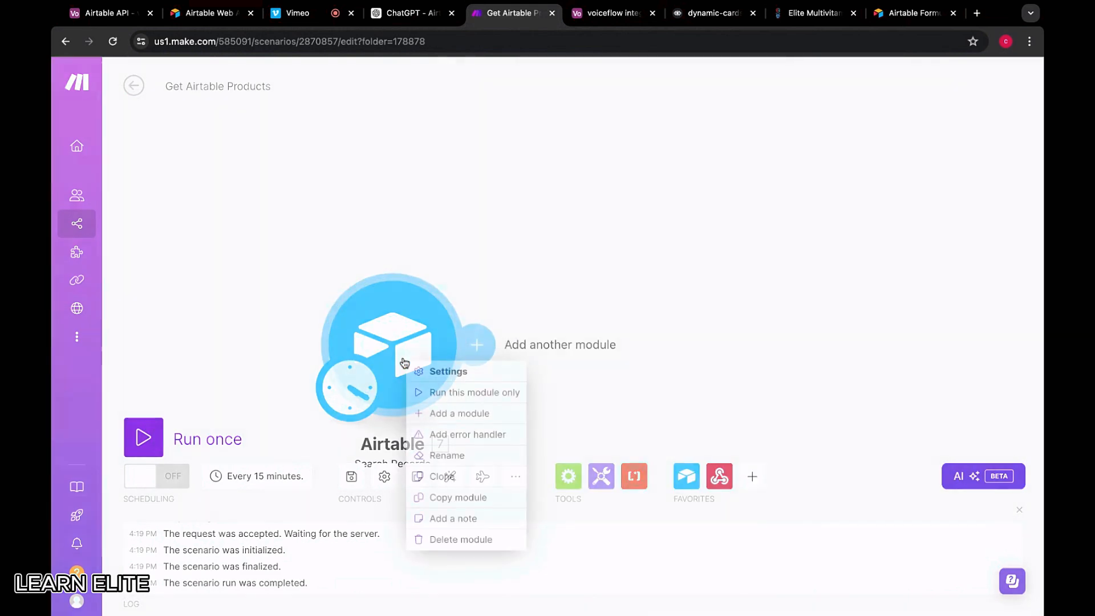
{"action": "left_click", "coordinate": [433, 393]}
{"action": "scroll", "coordinate": [671, 408], "scroll_direction": "down", "scroll_amount": 5}
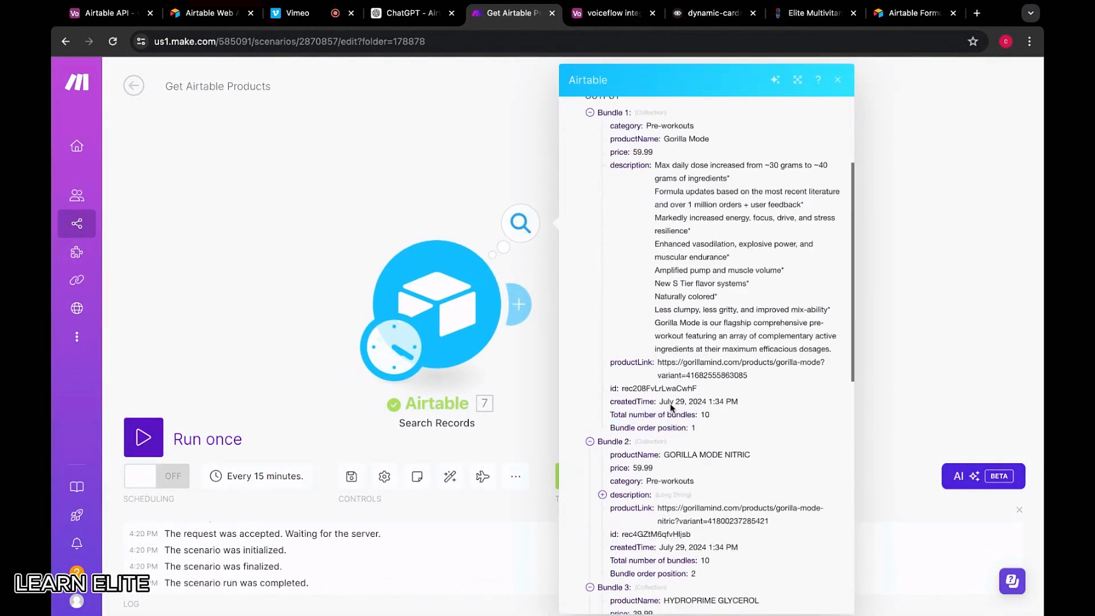
{"action": "scroll", "coordinate": [671, 408], "scroll_direction": "down", "scroll_amount": 10}
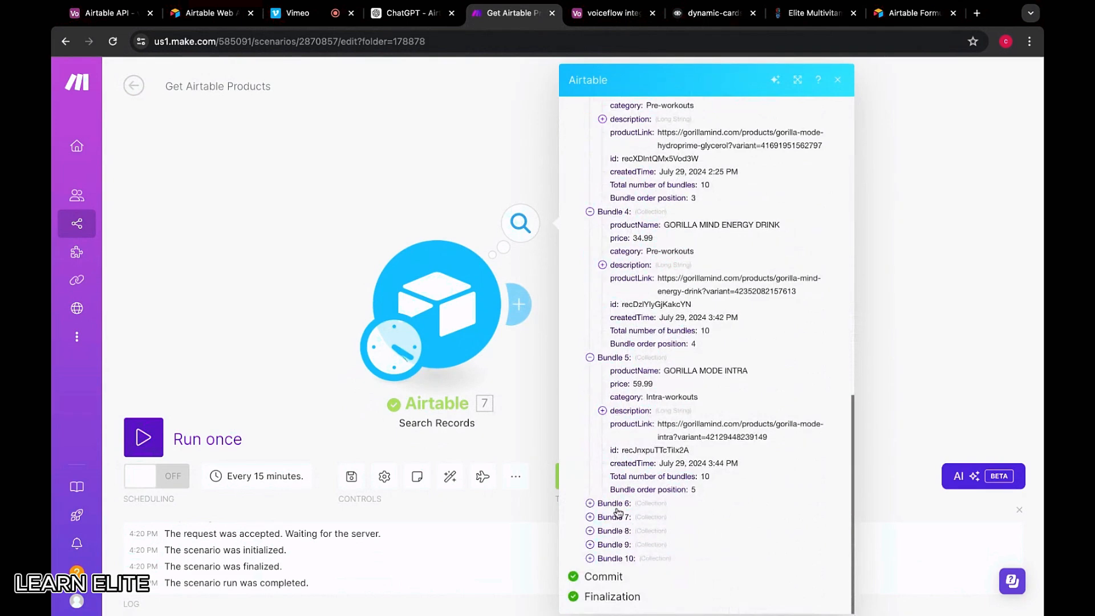
{"action": "left_click", "coordinate": [616, 506]}
{"action": "scroll", "coordinate": [679, 516], "scroll_direction": "down", "scroll_amount": 5}
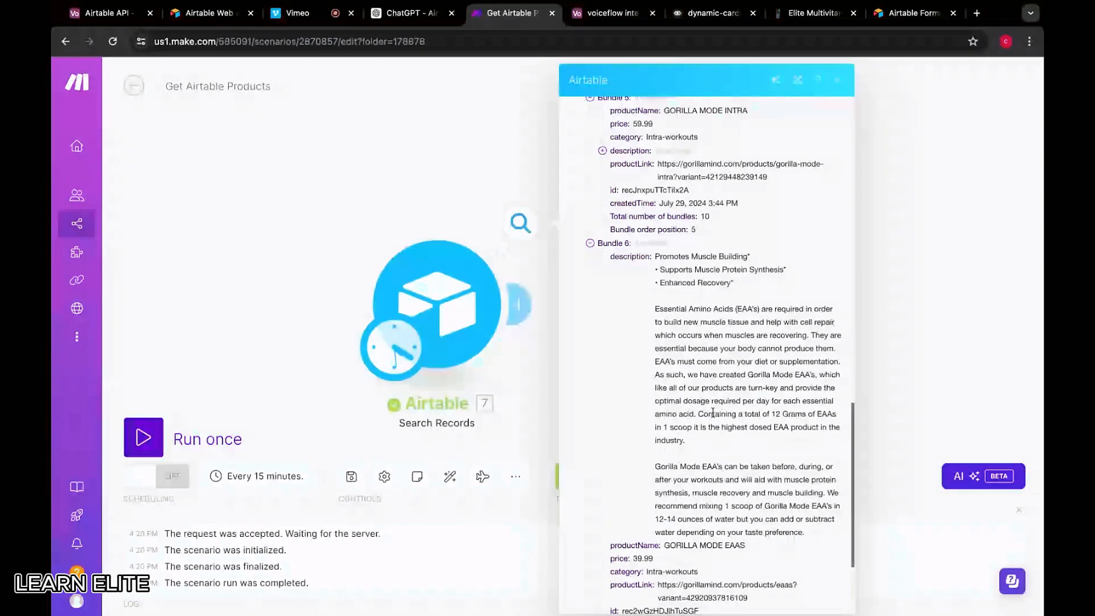
{"action": "scroll", "coordinate": [707, 407], "scroll_direction": "down", "scroll_amount": 2}
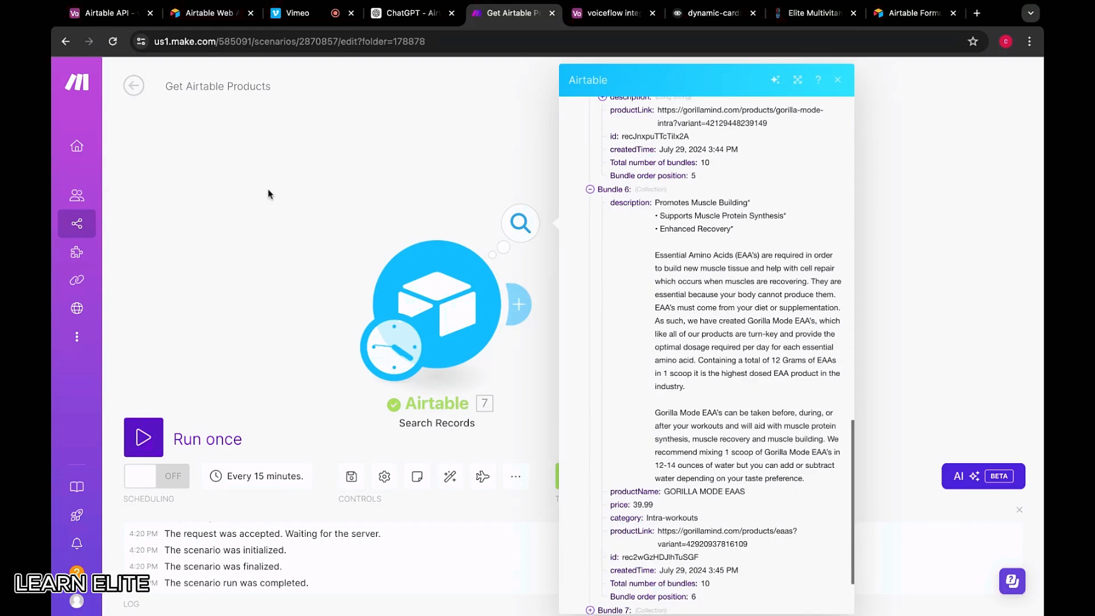
Cross-check the Airtable base and ChatGPT answer, then close the run output
{"action": "left_click", "coordinate": [605, 12]}
{"action": "left_click", "coordinate": [508, 13]}
{"action": "left_click", "coordinate": [408, 12]}
{"action": "scroll", "coordinate": [358, 257], "scroll_direction": "up", "scroll_amount": 10}
{"action": "scroll", "coordinate": [350, 242], "scroll_direction": "down", "scroll_amount": 12}
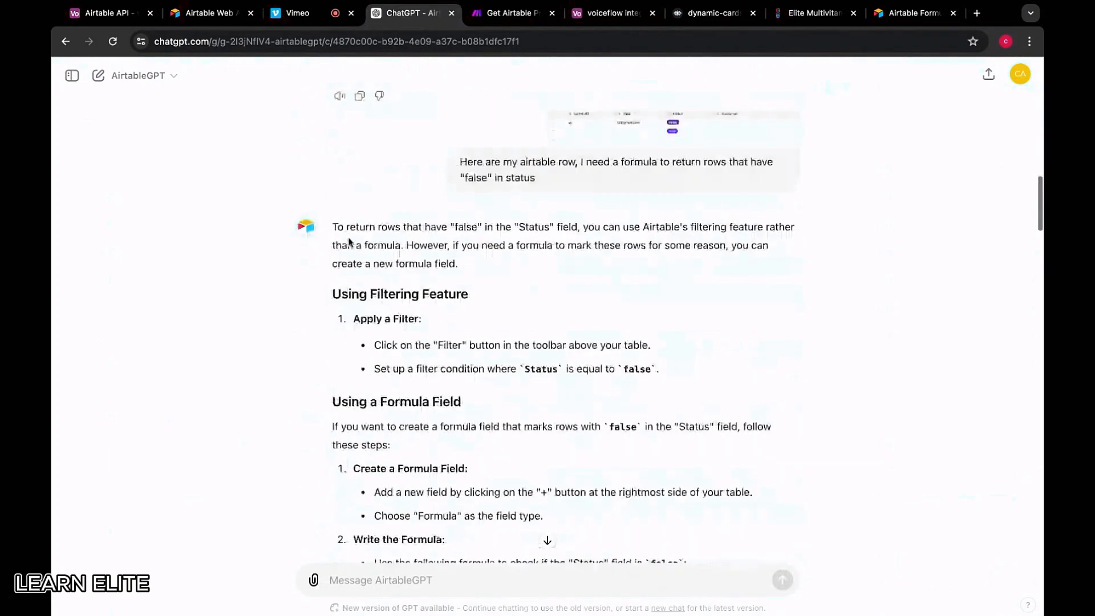
{"action": "scroll", "coordinate": [350, 243], "scroll_direction": "down", "scroll_amount": 2}
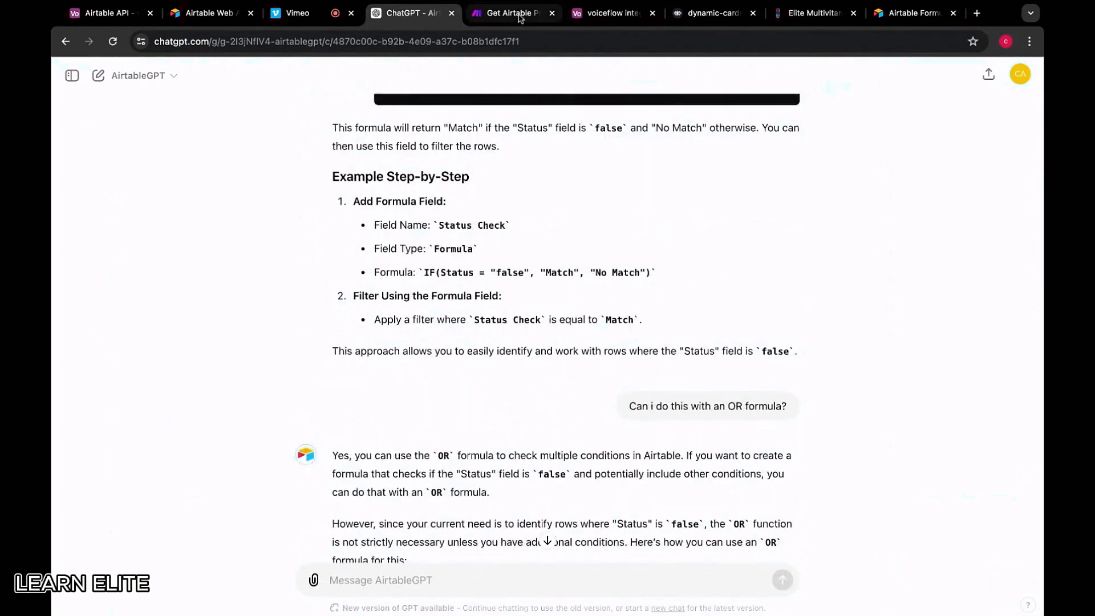
{"action": "left_click", "coordinate": [519, 17]}
{"action": "left_click", "coordinate": [521, 222]}
Replace the Search Records filter with AND({category} = 'Pre-workouts') and save the settings
{"action": "left_click", "coordinate": [522, 223]}
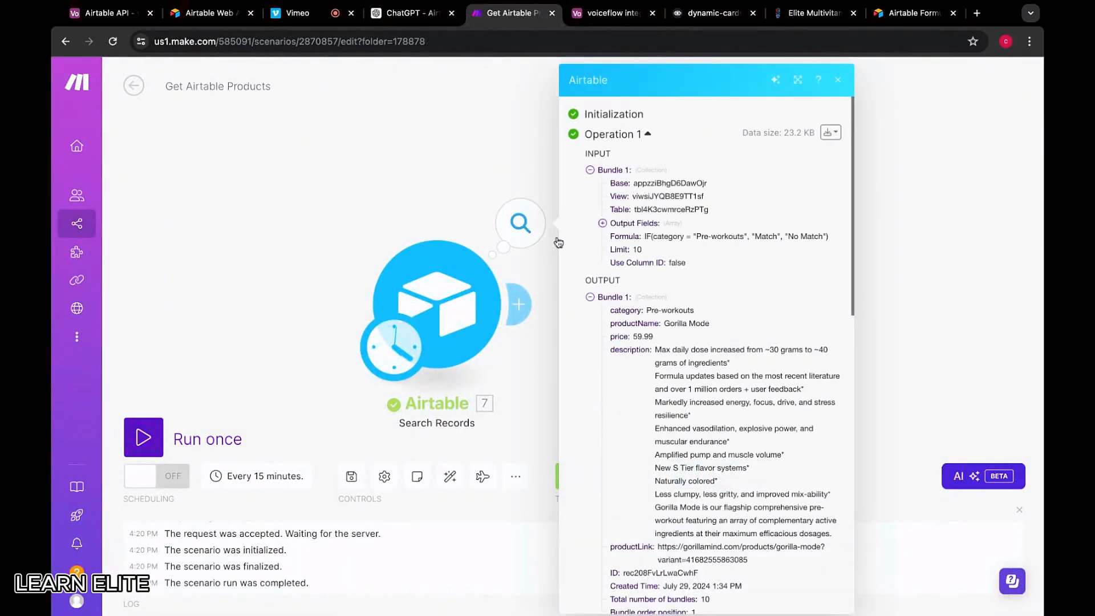
{"action": "left_click", "coordinate": [433, 297]}
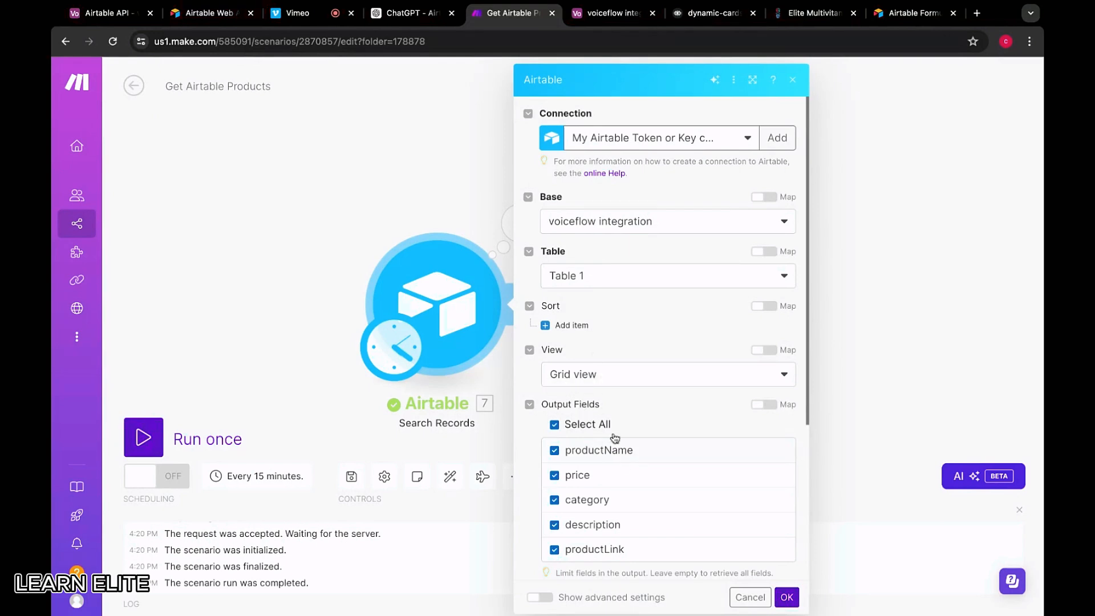
{"action": "scroll", "coordinate": [594, 398], "scroll_direction": "down", "scroll_amount": 5}
{"action": "left_click", "coordinate": [593, 398]}
{"action": "key", "text": "ctrl+a"}
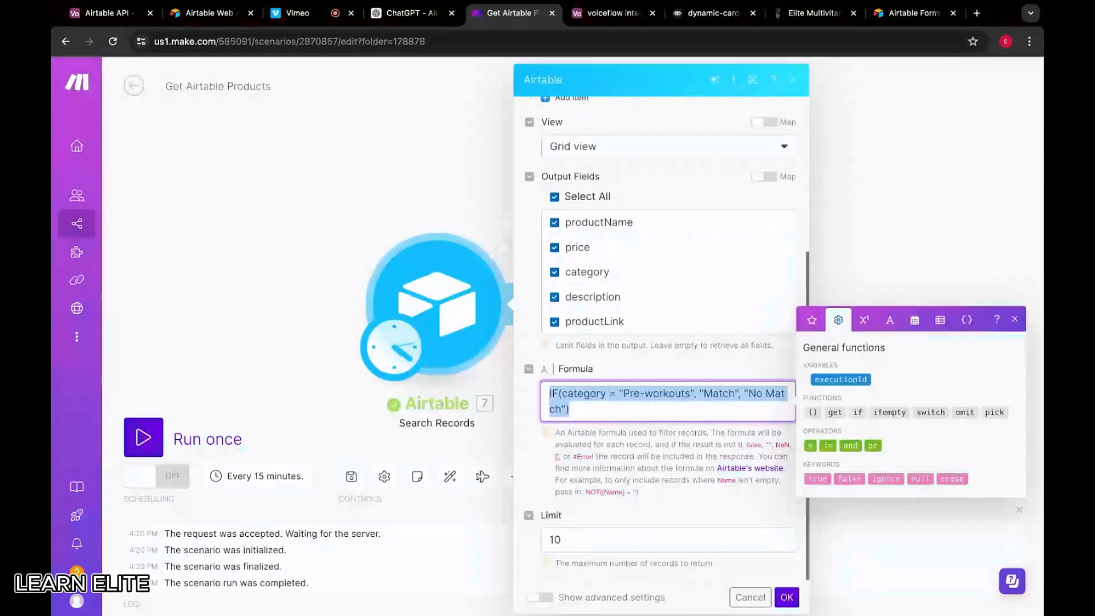
{"action": "key", "text": "BackSpace"}
{"action": "type", "text": "A"}
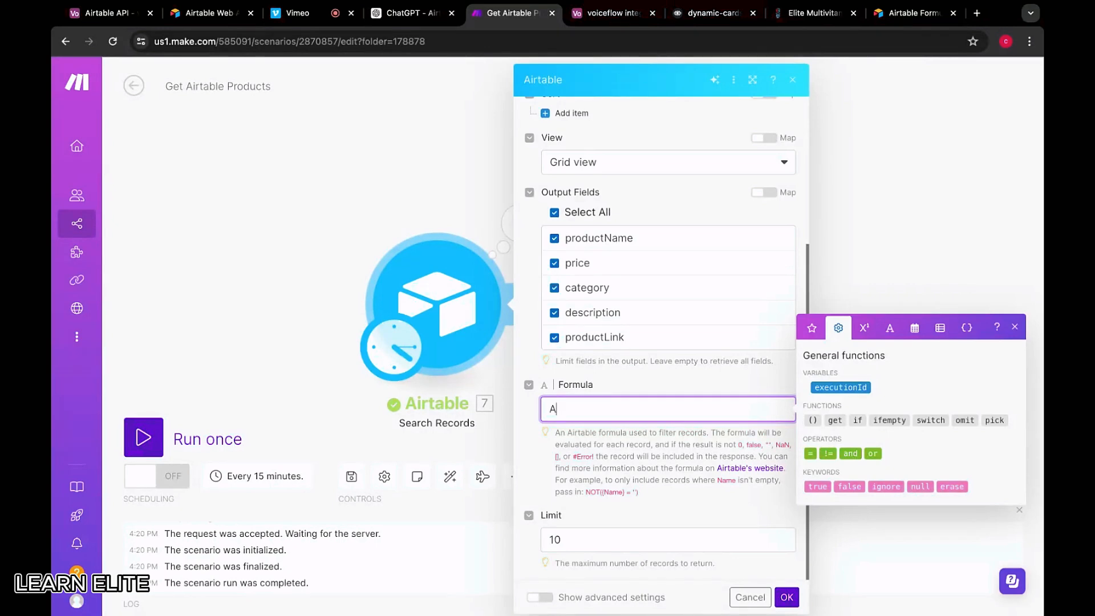
{"action": "type", "text": "ND({categor"}
{"action": "type", "text": "y} = 'Pre-workouts"}
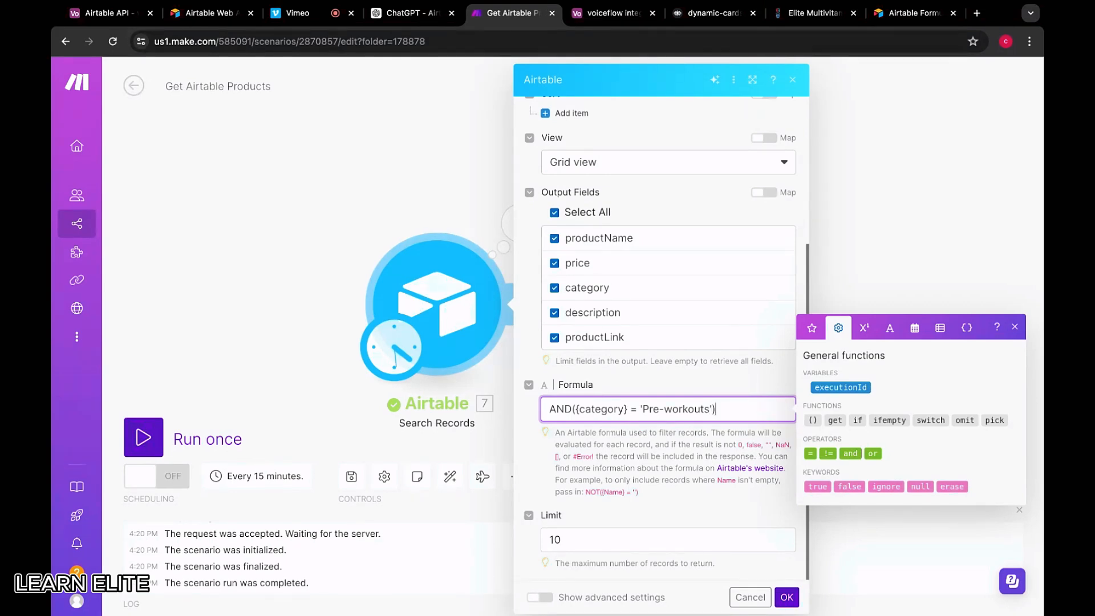
{"action": "left_click", "coordinate": [787, 597]}
Rerun only the Airtable module to check the AND formula's results
{"action": "right_click", "coordinate": [471, 292]}
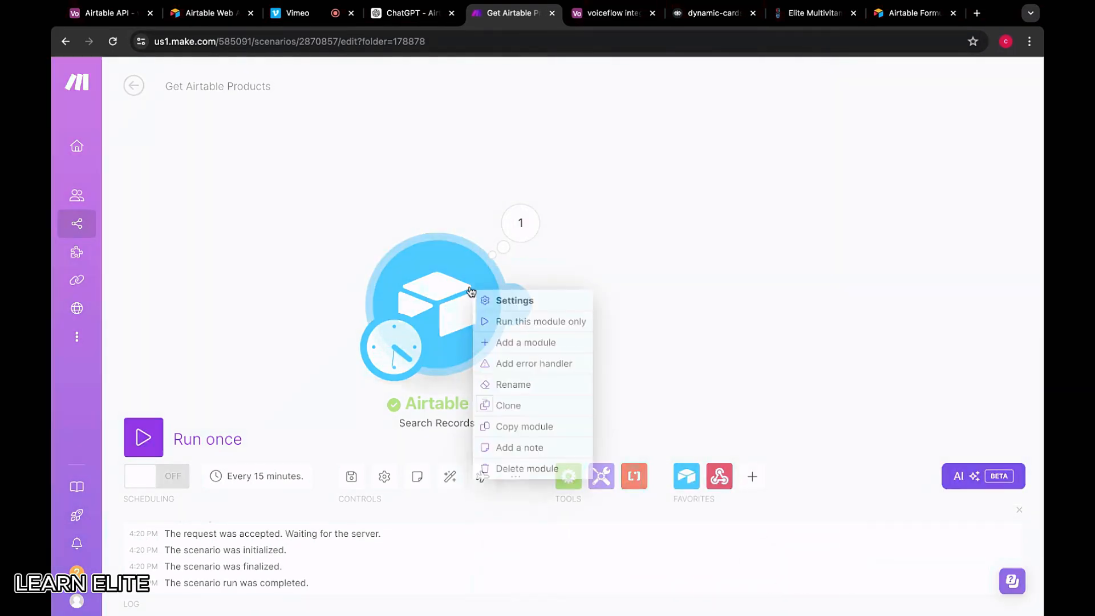
{"action": "left_click", "coordinate": [536, 321]}
{"action": "scroll", "coordinate": [653, 435], "scroll_direction": "down", "scroll_amount": 10}
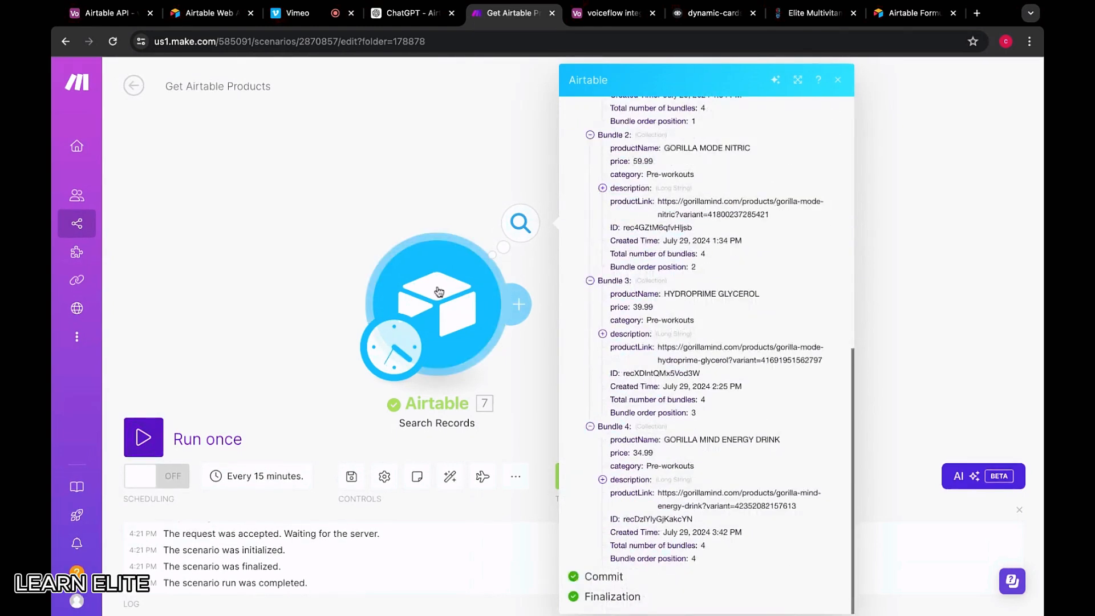
Change the filter formula's AND function to OR
{"action": "left_click", "coordinate": [485, 293]}
{"action": "left_click", "coordinate": [573, 366]}
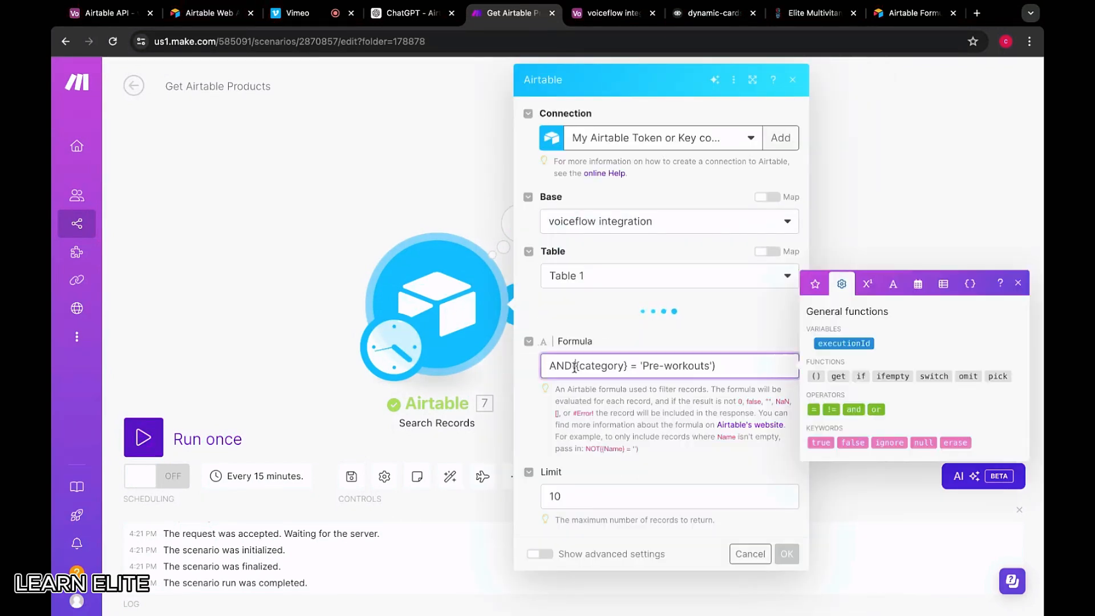
{"action": "left_click", "coordinate": [571, 410]}
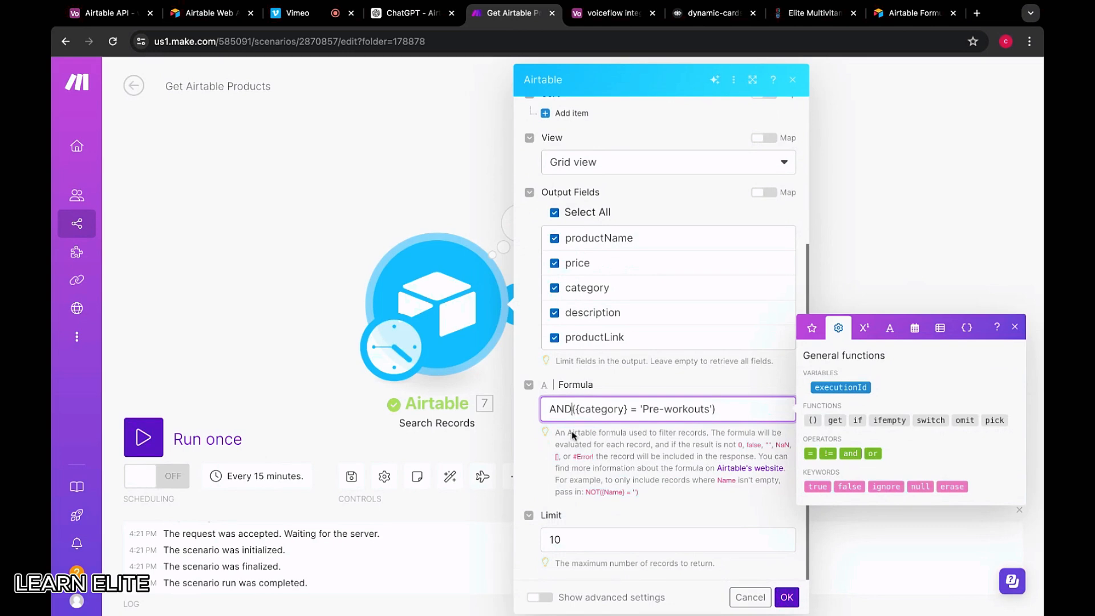
{"action": "key", "text": "BackSpace"}
{"action": "key", "text": "BackSpace"}
{"action": "key", "text": "BackSpace"}
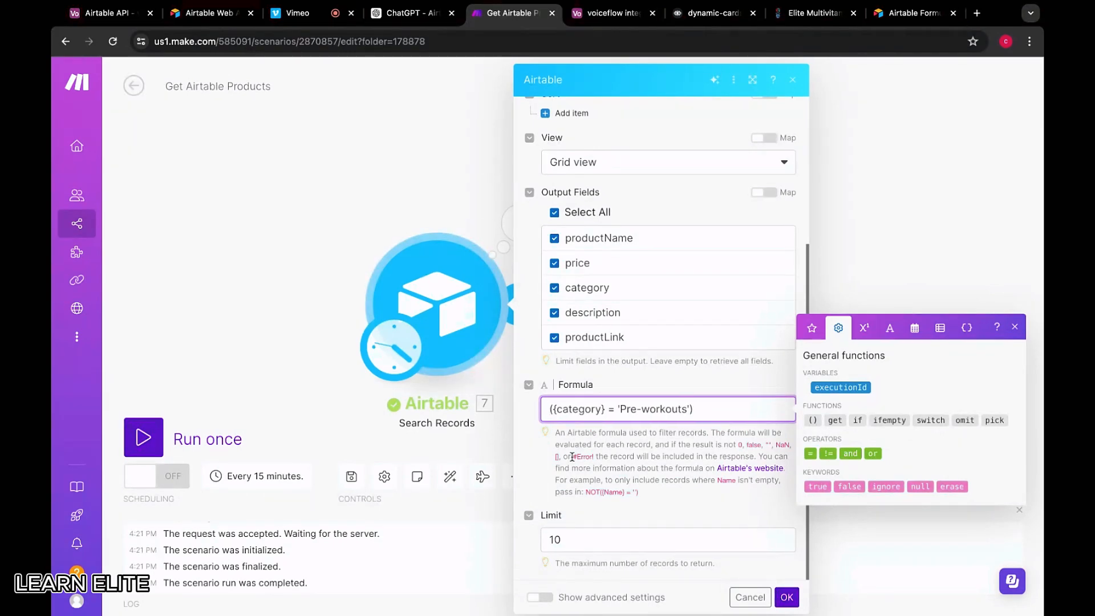
{"action": "type", "text": "o"}
{"action": "key", "text": "BackSpace"}
{"action": "type", "text": "OR"}
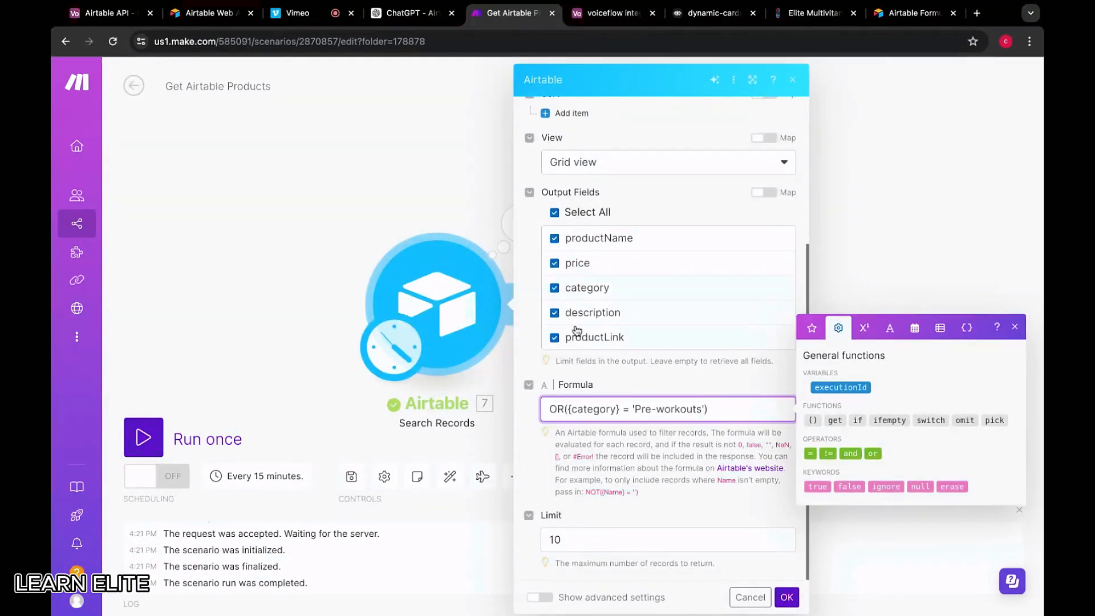
Begin a second {category} condition for Intra-workouts, checking the exact name in Airtable
{"action": "type", "text": "{}category"}
{"action": "key", "text": "BackSpace"}
{"action": "type", "text": "= 'intraworkou"}
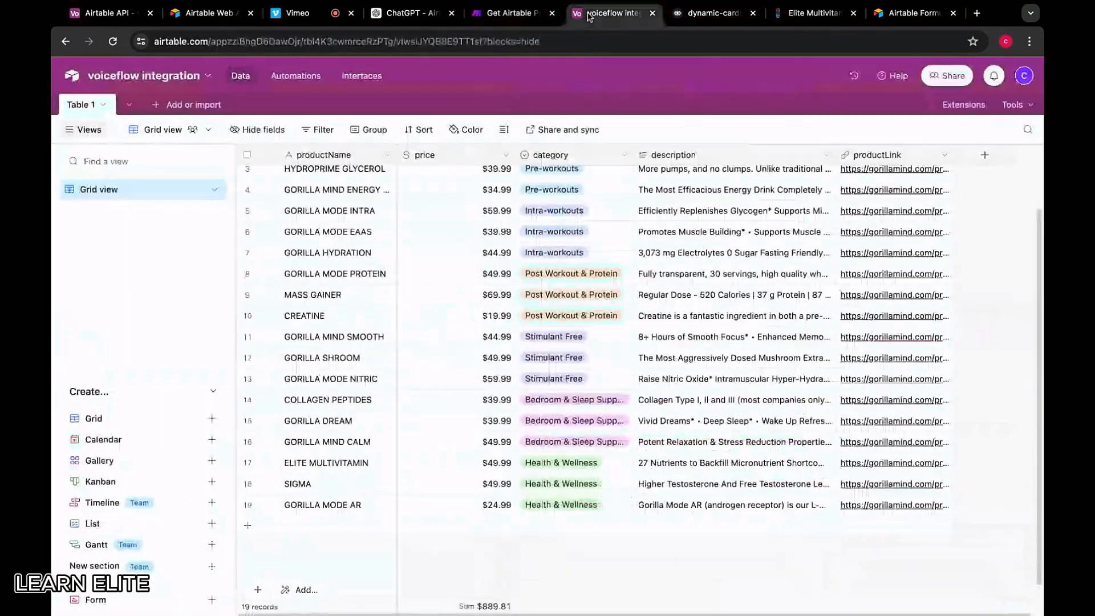
{"action": "left_click", "coordinate": [591, 17]}
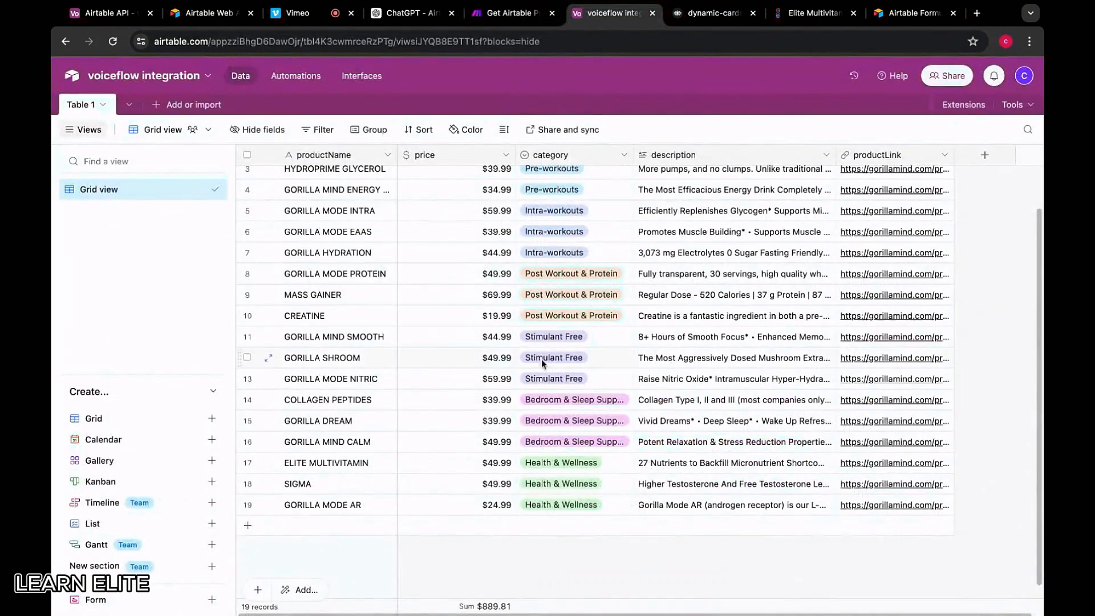
{"action": "left_click", "coordinate": [510, 13]}
{"action": "key", "text": "BackSpace"}
{"action": "key", "text": "BackSpace"}
{"action": "key", "text": "BackSpace"}
{"action": "key", "text": "BackSpace"}
{"action": "key", "text": "BackSpace"}
{"action": "key", "text": "BackSpace"}
{"action": "key", "text": "BackSpace"}
{"action": "key", "text": "BackSpace"}
{"action": "key", "text": "BackSpace"}
{"action": "key", "text": "BackSpace"}
{"action": "key", "text": "BackSpace"}
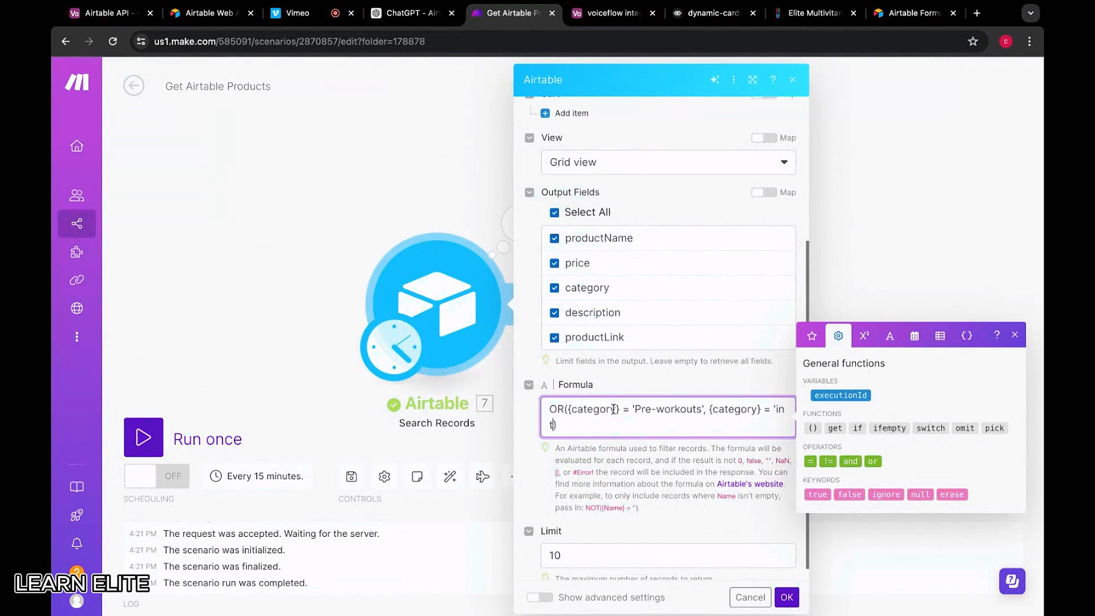
Complete the OR formula with 'Intra-workouts', then test the module alone and confirm 7 products
{"action": "type", "text": "ntra-workouts"}
{"action": "left_click", "coordinate": [787, 597]}
{"action": "right_click", "coordinate": [476, 313]}
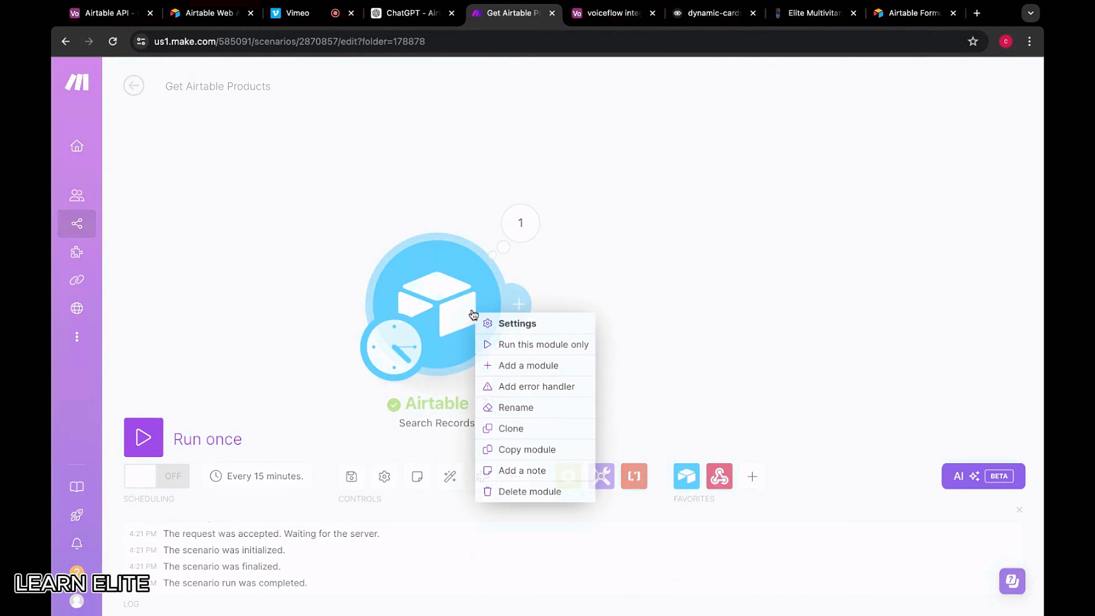
{"action": "left_click", "coordinate": [503, 345]}
{"action": "scroll", "coordinate": [619, 425], "scroll_direction": "down", "scroll_amount": 3}
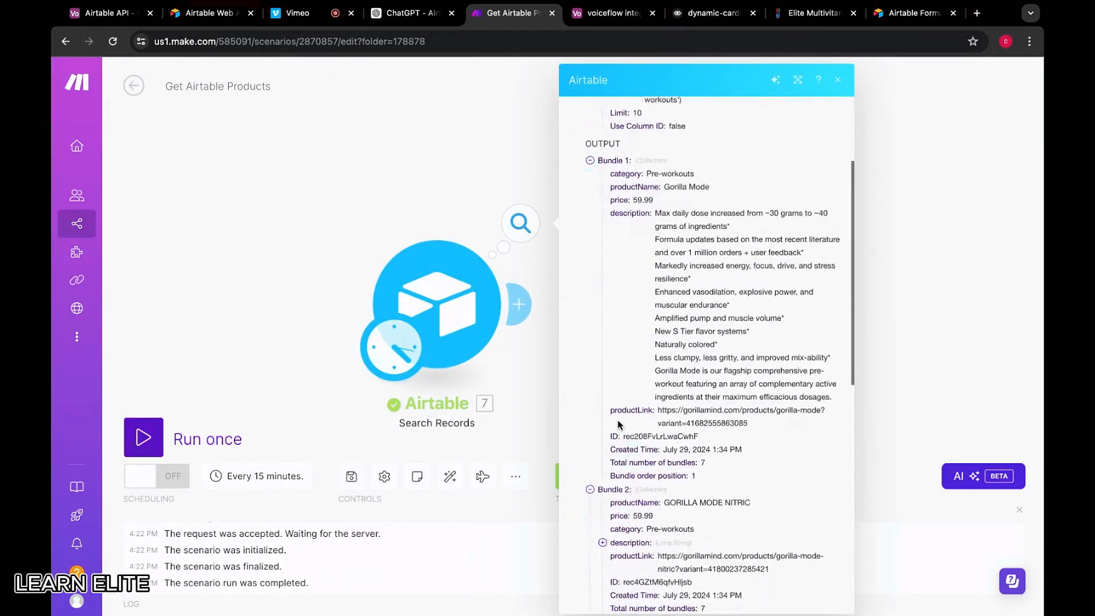
{"action": "scroll", "coordinate": [619, 425], "scroll_direction": "down", "scroll_amount": 10}
{"action": "triple_click", "coordinate": [701, 438]}
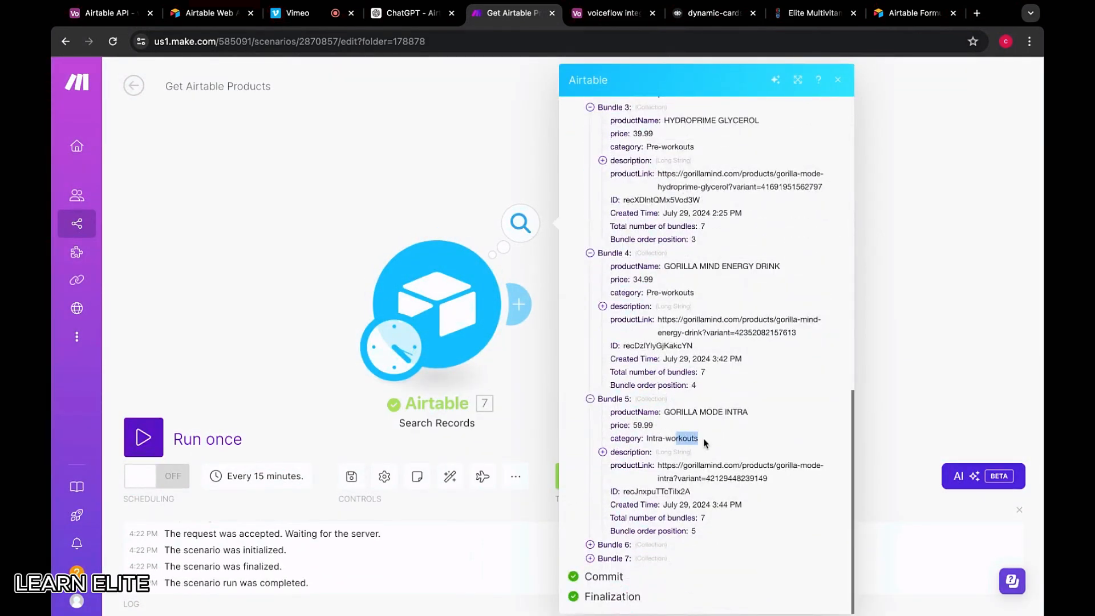
Change the Search Records formula's OR to AND and save the settings
{"action": "left_click", "coordinate": [445, 317]}
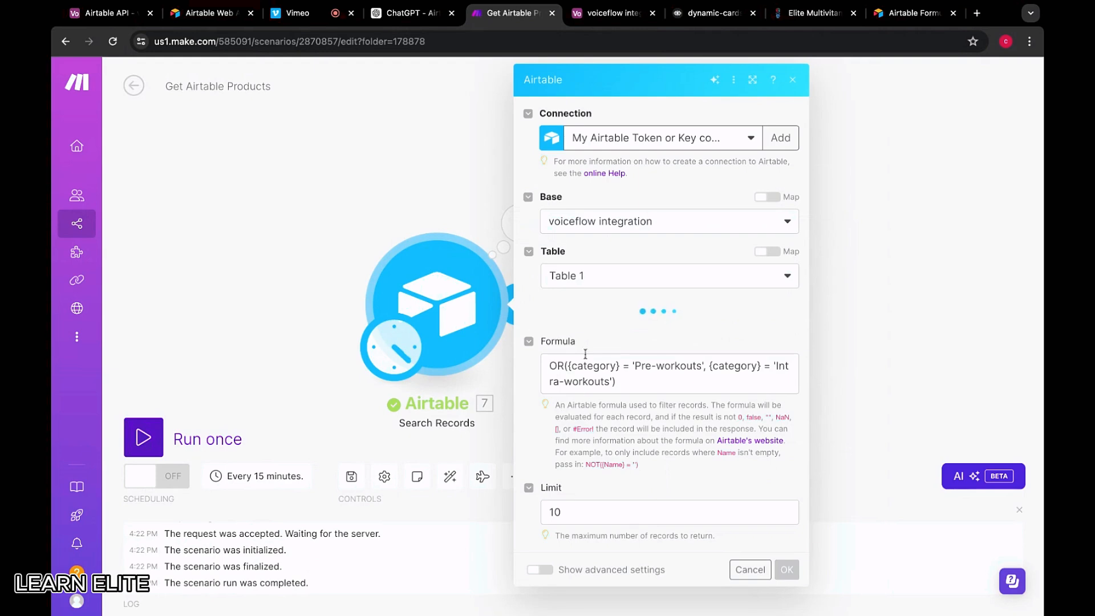
{"action": "scroll", "coordinate": [599, 414], "scroll_direction": "down", "scroll_amount": 3}
{"action": "scroll", "coordinate": [599, 414], "scroll_direction": "down", "scroll_amount": 2}
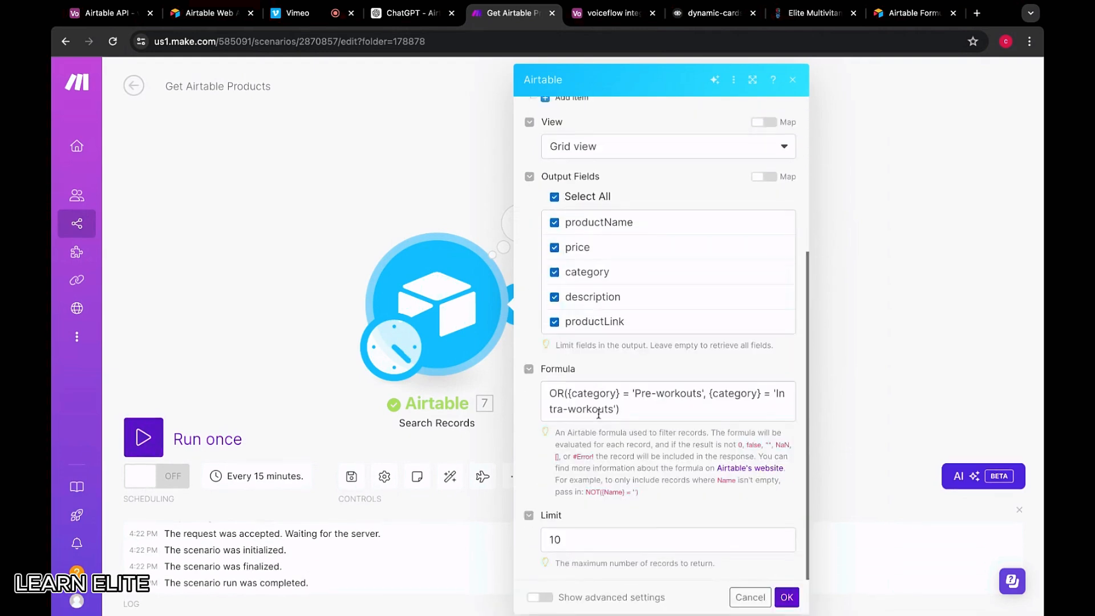
{"action": "left_click", "coordinate": [558, 393]}
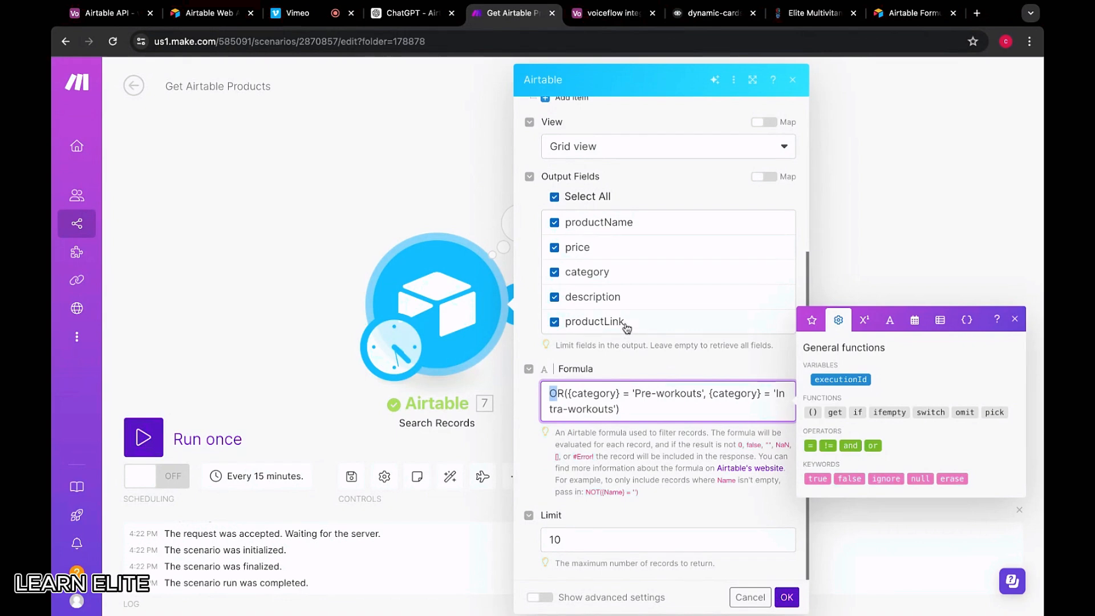
{"action": "left_click", "coordinate": [563, 392]}
{"action": "key", "text": "BackSpace"}
{"action": "key", "text": "BackSpace"}
{"action": "type", "text": "AND"}
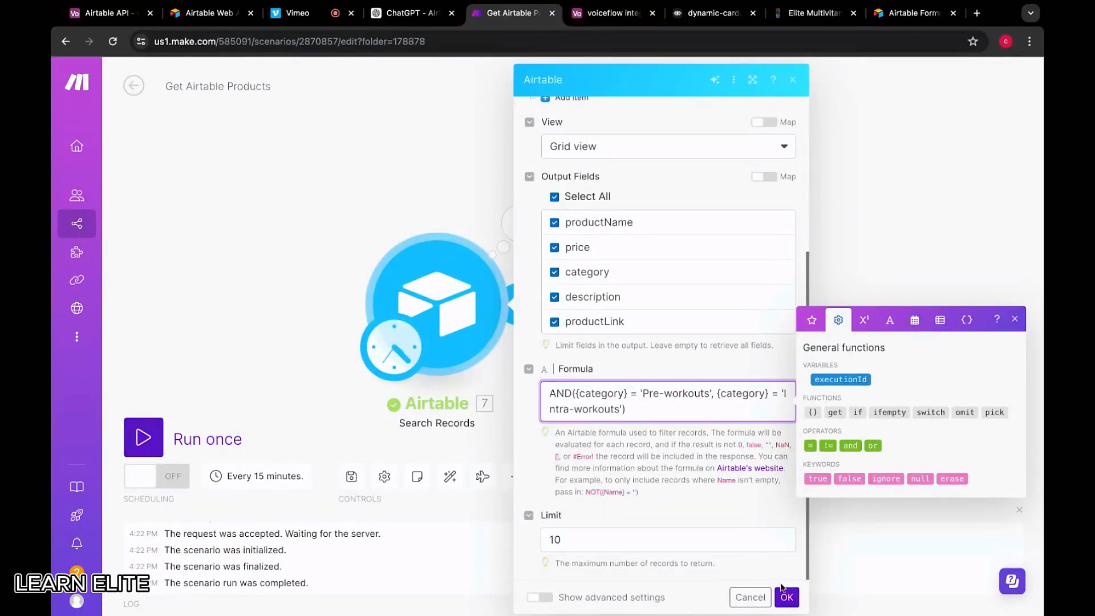
{"action": "left_click", "coordinate": [782, 591]}
Run the module alone with the AND formula and view Operation 1's empty output
{"action": "right_click", "coordinate": [459, 330]}
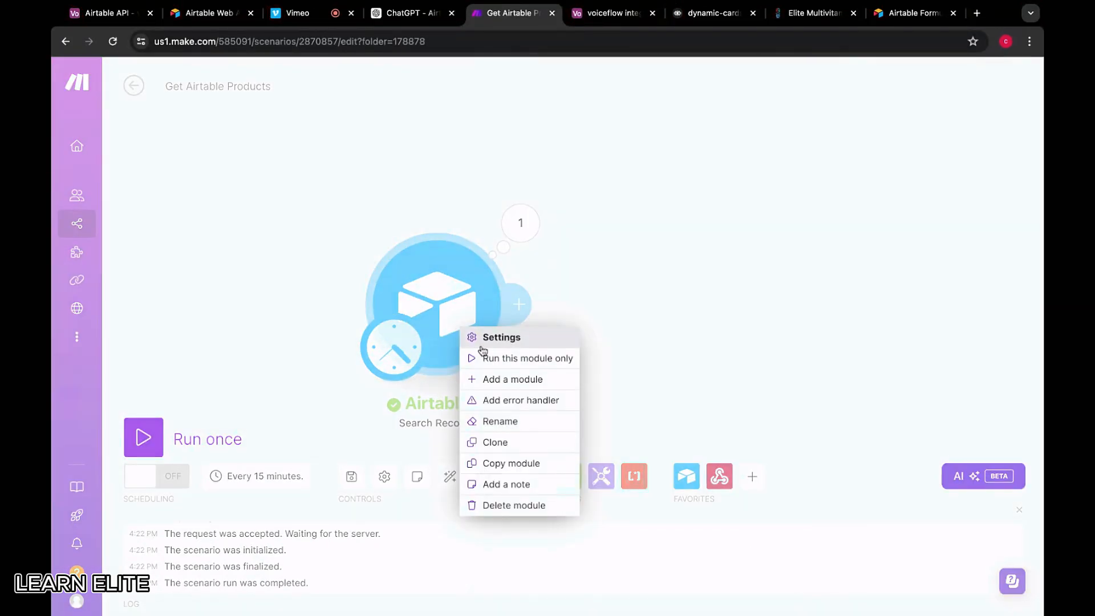
{"action": "left_click", "coordinate": [482, 358]}
{"action": "left_click", "coordinate": [520, 222]}
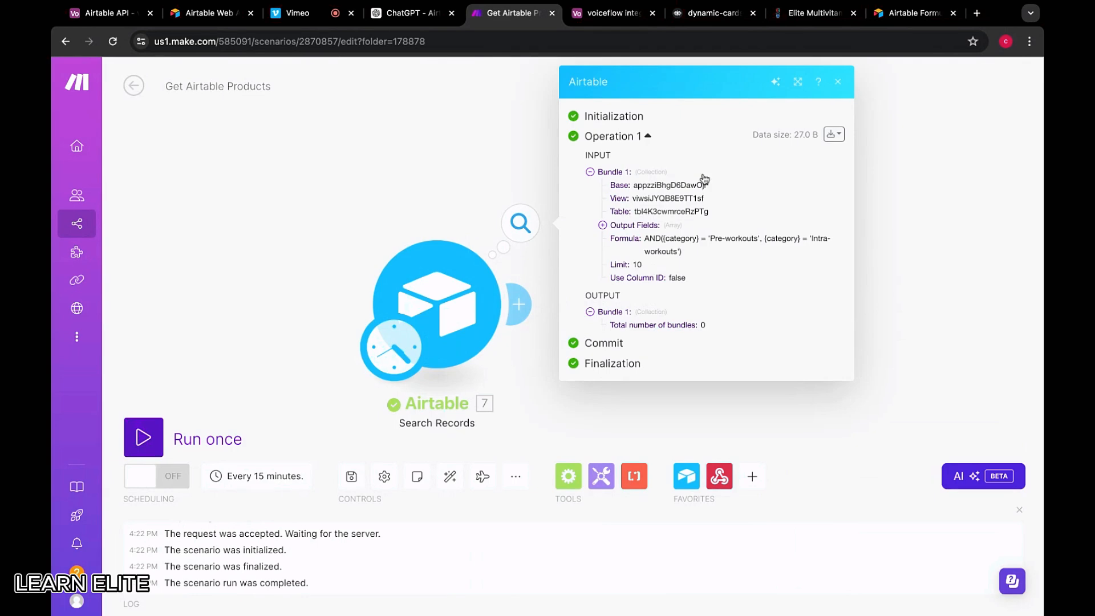
Revert the formula to OR({category} = 'Pre-workouts') by removing the Intra-workouts condition, and save
{"action": "left_click", "coordinate": [485, 337]}
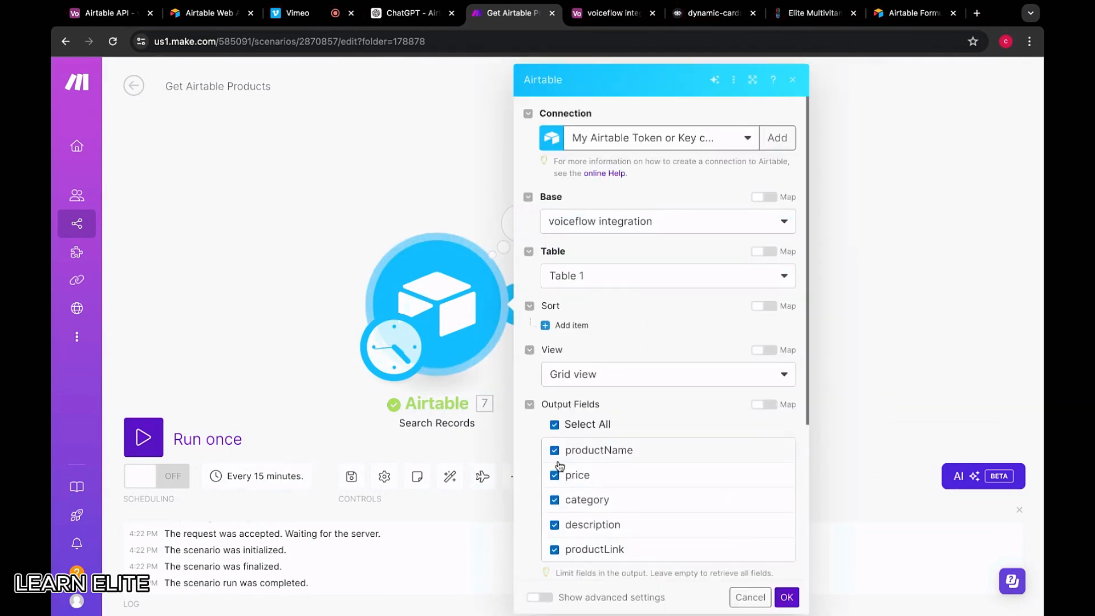
{"action": "scroll", "coordinate": [559, 466], "scroll_direction": "down", "scroll_amount": 4}
{"action": "left_click_drag", "start_coordinate": [572, 394], "coordinate": [498, 395]}
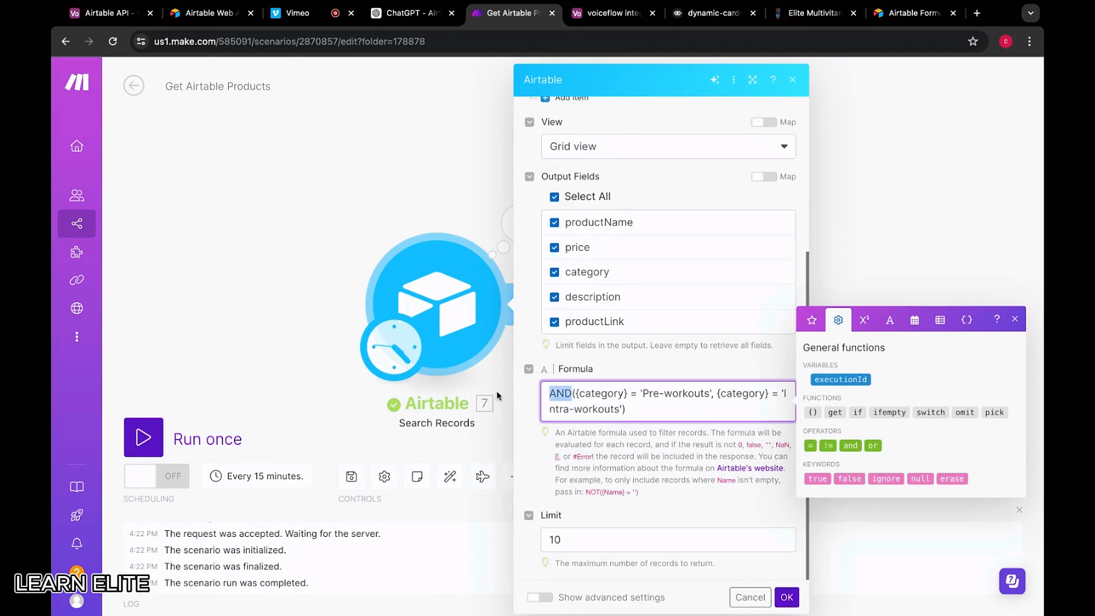
{"action": "key", "text": "BackSpace"}
{"action": "type", "text": "OR"}
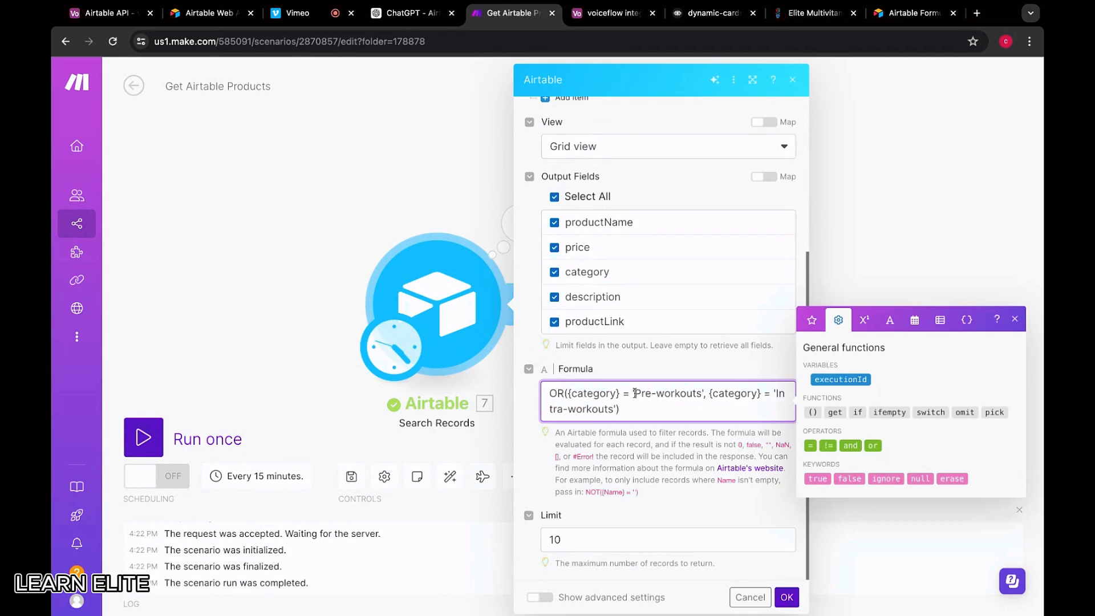
{"action": "left_click_drag", "start_coordinate": [710, 393], "coordinate": [616, 409]}
{"action": "key", "text": "BackSpace"}
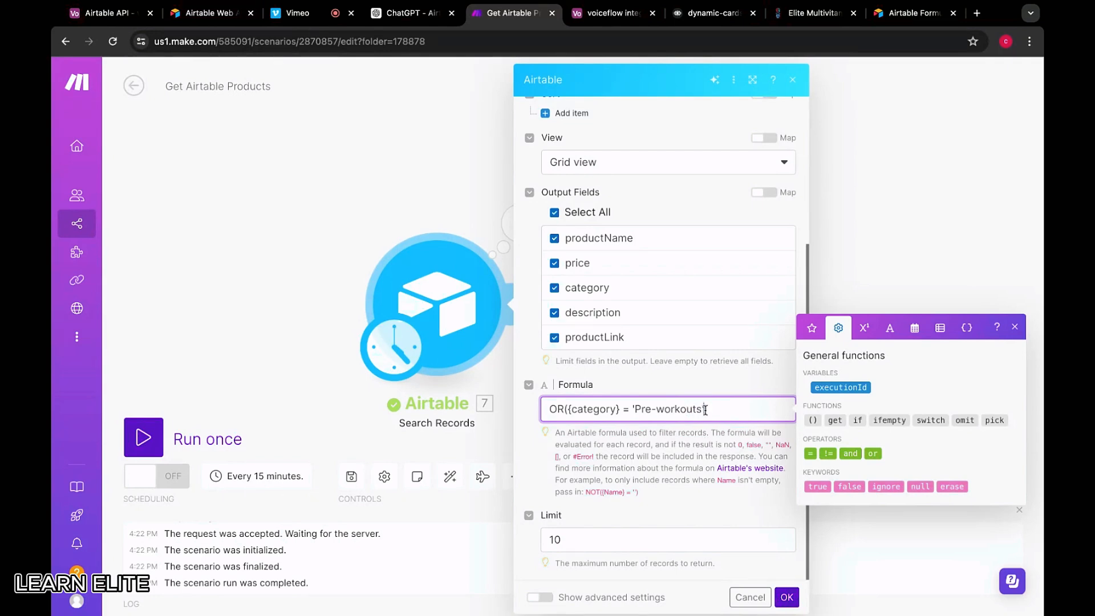
{"action": "key", "text": "shift+Left"}
{"action": "key", "text": "shift+Left"}
{"action": "key", "text": "shift+Left"}
{"action": "key", "text": "shift+Left"}
{"action": "key", "text": "shift+Left"}
{"action": "key", "text": "shift+Left"}
{"action": "key", "text": "shift+Left"}
{"action": "key", "text": "shift+Left"}
{"action": "key", "text": "shift+Left"}
{"action": "key", "text": "shift+Left"}
{"action": "key", "text": "shift+Left"}
{"action": "key", "text": "shift+Left"}
{"action": "key", "text": "shift+Left"}
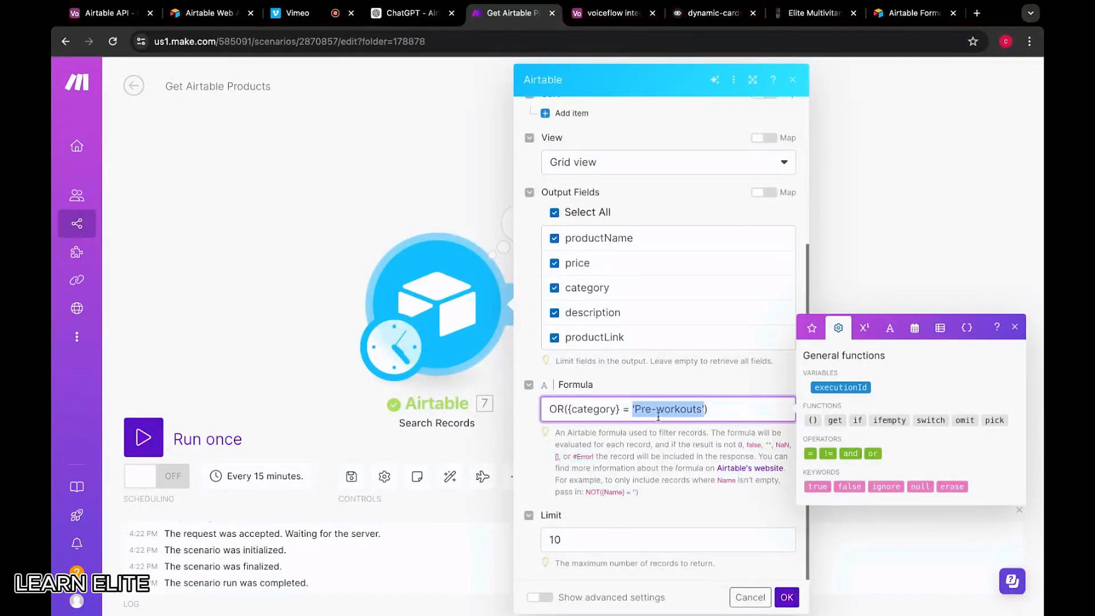
{"action": "left_click_drag", "start_coordinate": [710, 409], "coordinate": [543, 408]}
{"action": "left_click", "coordinate": [787, 597]}
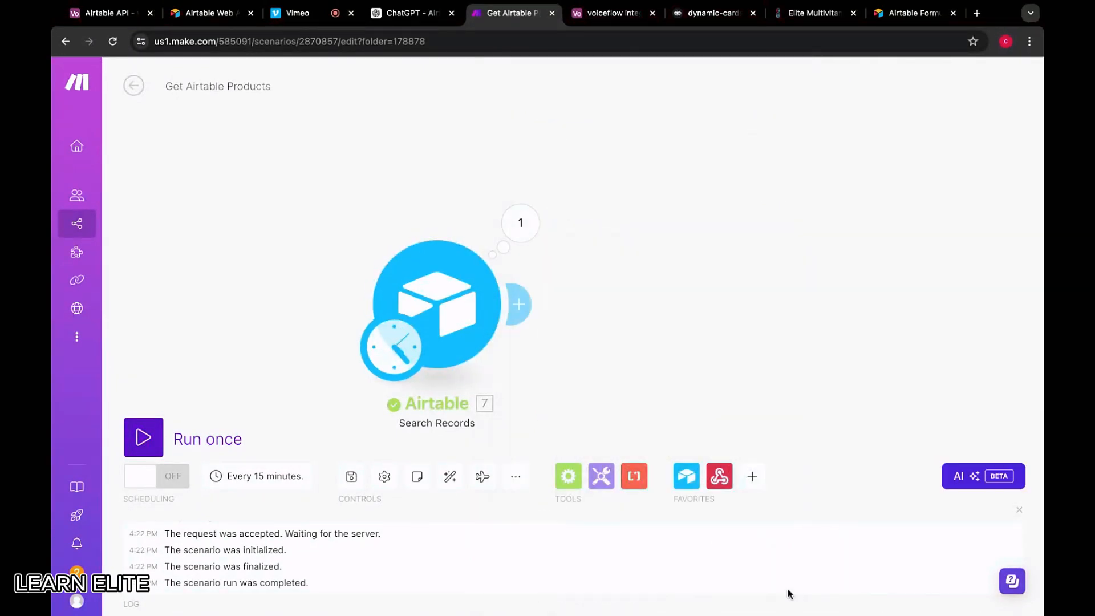
{"action": "left_click", "coordinate": [602, 17]}
In the dynamic-cards project, link the captured reply to a Set AI step in New Block 4, then spread the blocks apart
{"action": "left_click", "coordinate": [705, 22]}
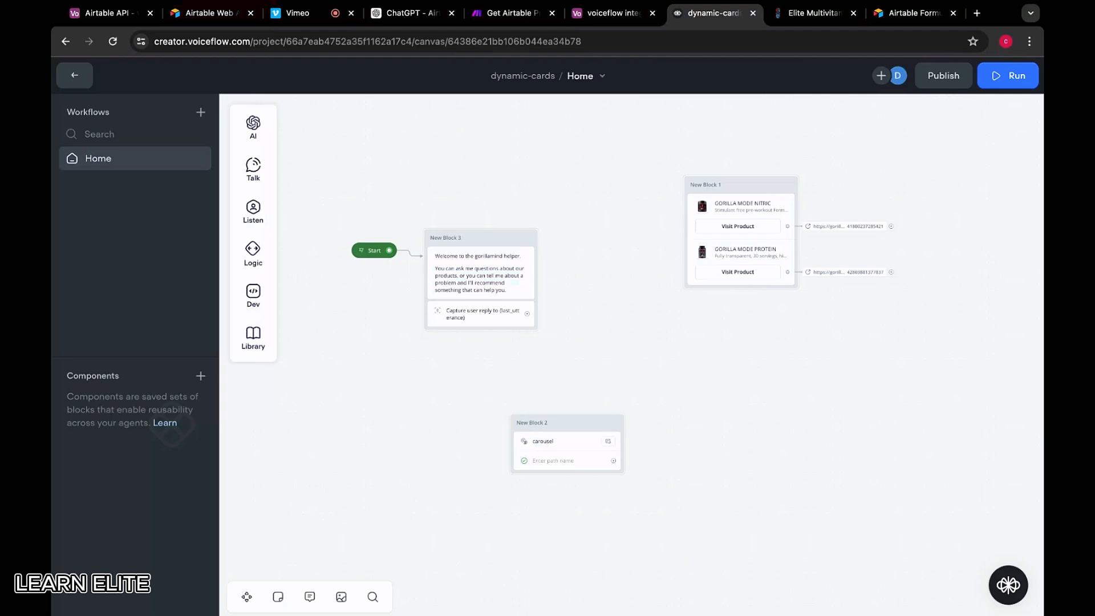
{"action": "scroll", "coordinate": [530, 318], "scroll_direction": "up", "scroll_amount": 3}
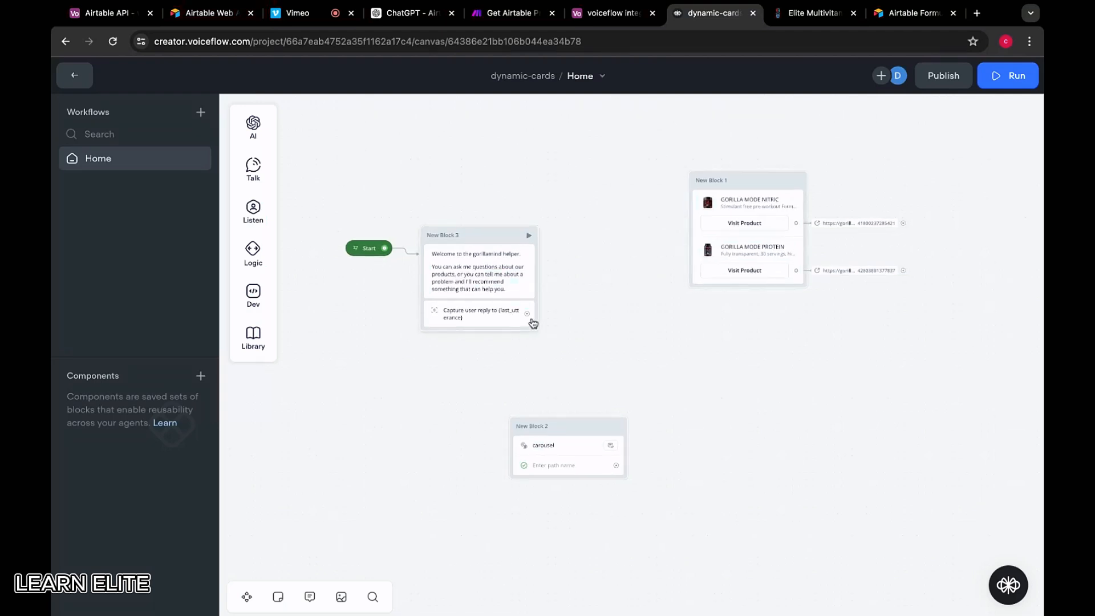
{"action": "left_click_drag", "start_coordinate": [526, 313], "coordinate": [582, 245]}
{"action": "mouse_move", "coordinate": [633, 287]}
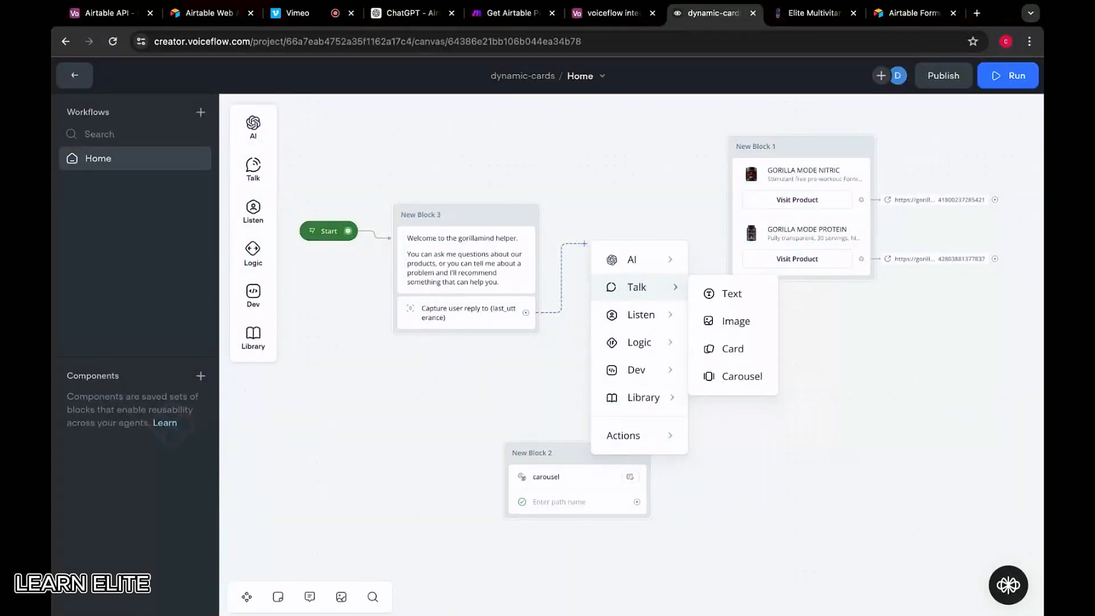
{"action": "mouse_move", "coordinate": [626, 260]}
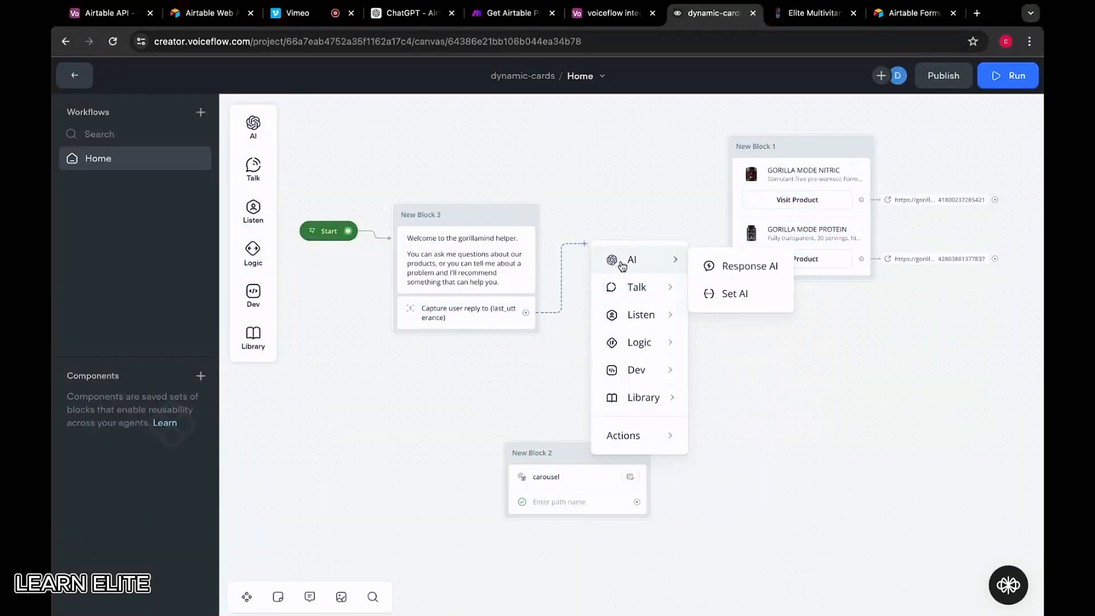
{"action": "left_click", "coordinate": [727, 296]}
{"action": "left_click_drag", "start_coordinate": [656, 224], "coordinate": [598, 232]}
{"action": "left_click_drag", "start_coordinate": [754, 154], "coordinate": [905, 152]}
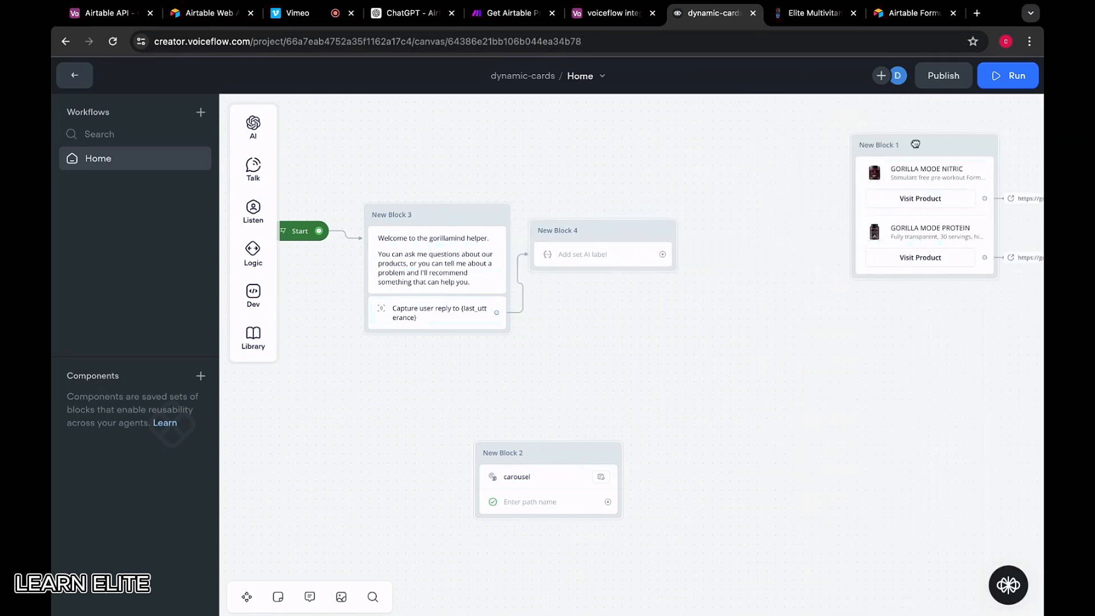
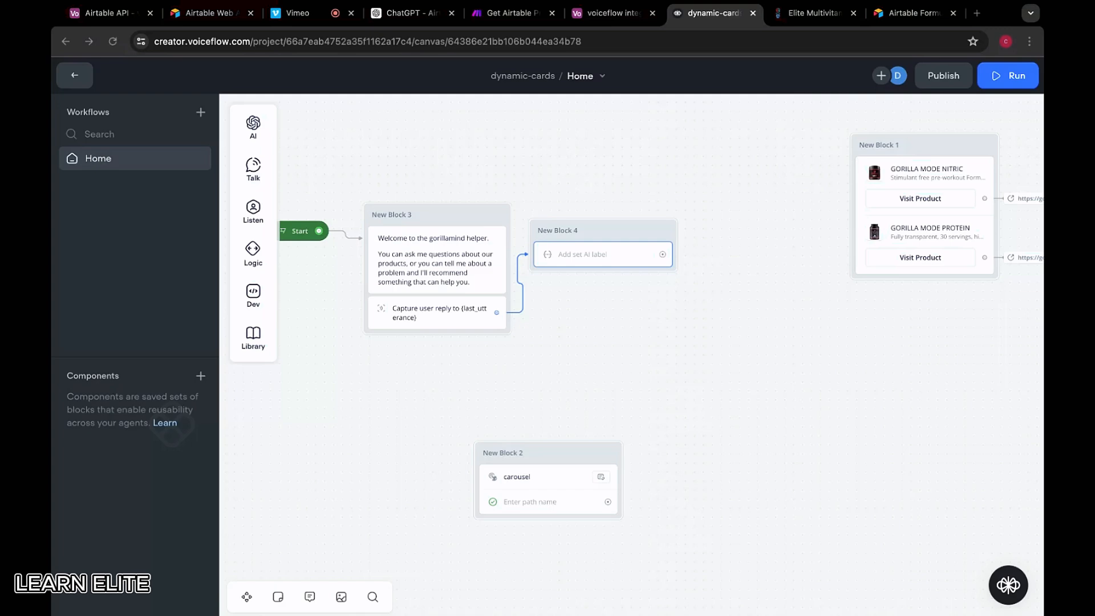
Set the Set AI step's model to GPT-4o and its temperature to 0.40
{"action": "left_click", "coordinate": [437, 260]}
{"action": "left_click", "coordinate": [694, 267]}
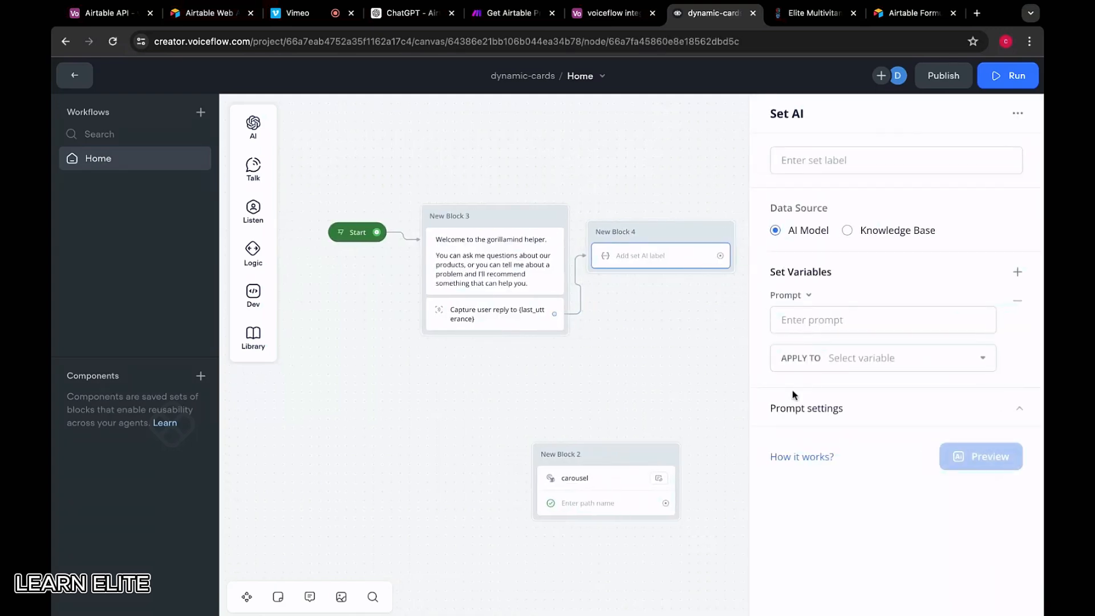
{"action": "left_click", "coordinate": [802, 409]}
{"action": "scroll", "coordinate": [810, 388], "scroll_direction": "down", "scroll_amount": 1}
{"action": "left_click", "coordinate": [827, 350]}
{"action": "left_click", "coordinate": [832, 407]}
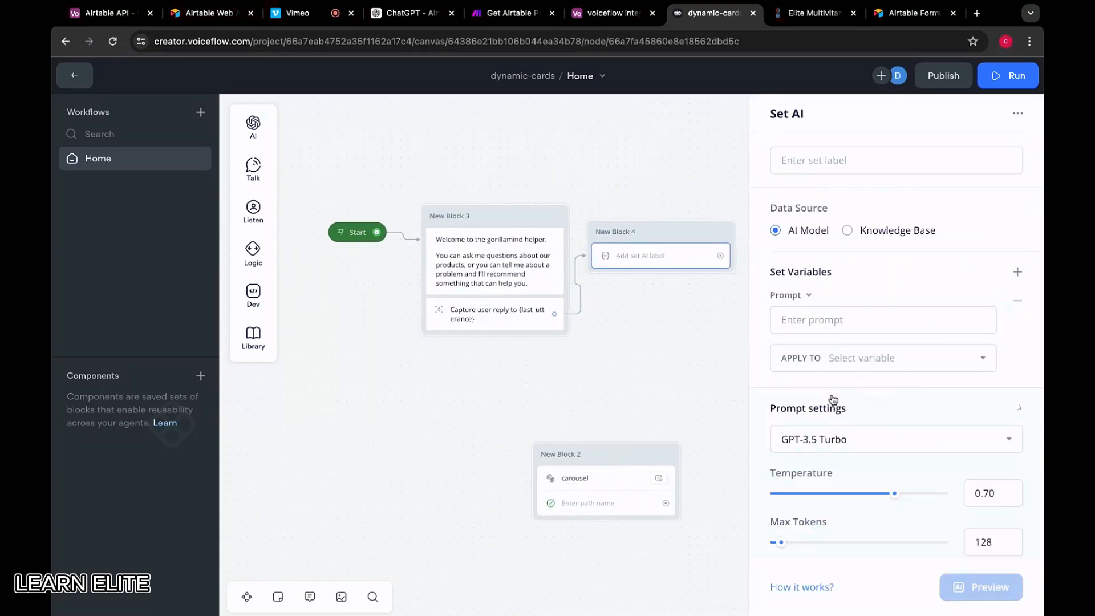
{"action": "left_click", "coordinate": [832, 437]}
{"action": "left_click", "coordinate": [819, 308]}
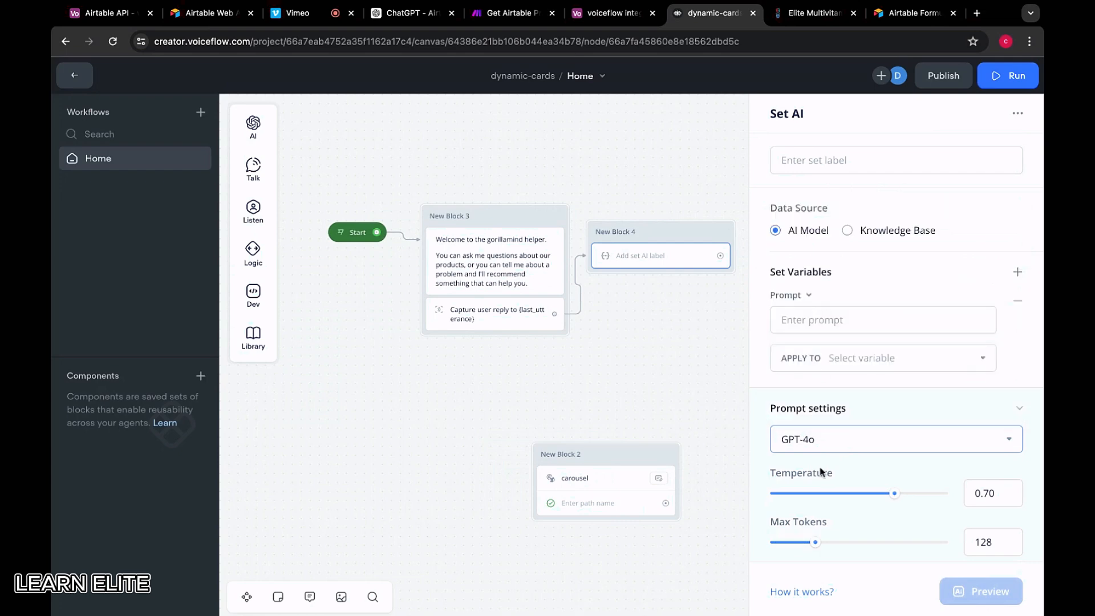
{"action": "scroll", "coordinate": [813, 490], "scroll_direction": "down", "scroll_amount": 1}
{"action": "scroll", "coordinate": [814, 490], "scroll_direction": "down", "scroll_amount": 1}
{"action": "left_click", "coordinate": [850, 429]}
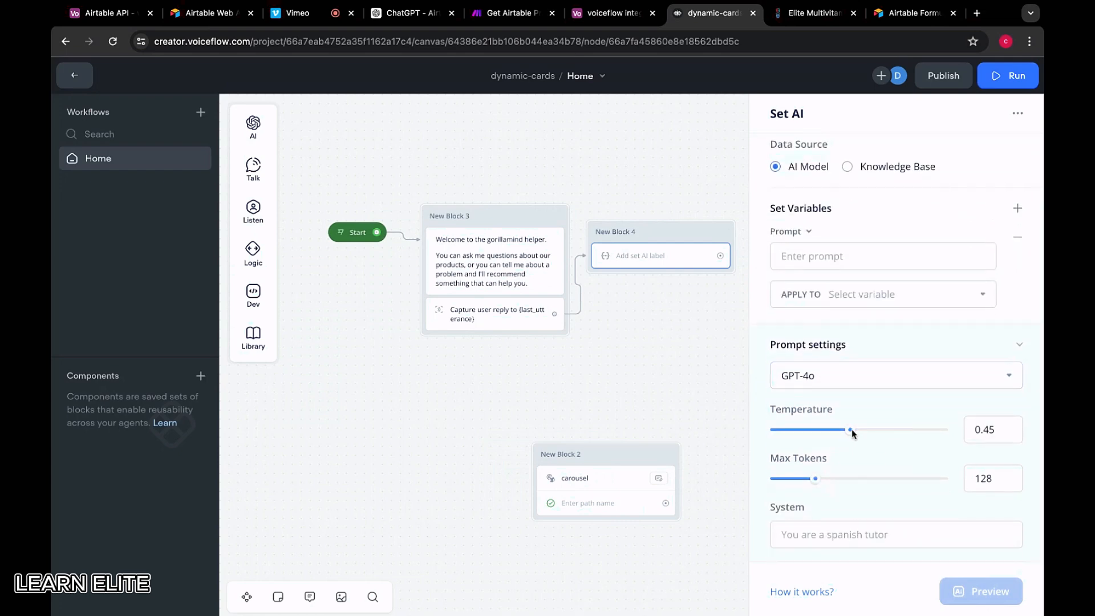
{"action": "left_click_drag", "start_coordinate": [850, 429], "coordinate": [841, 429]}
Begin the system prompt with 'Act as an expert Airtable formula'
{"action": "left_click", "coordinate": [843, 534]}
{"action": "type", "text": "Act a"}
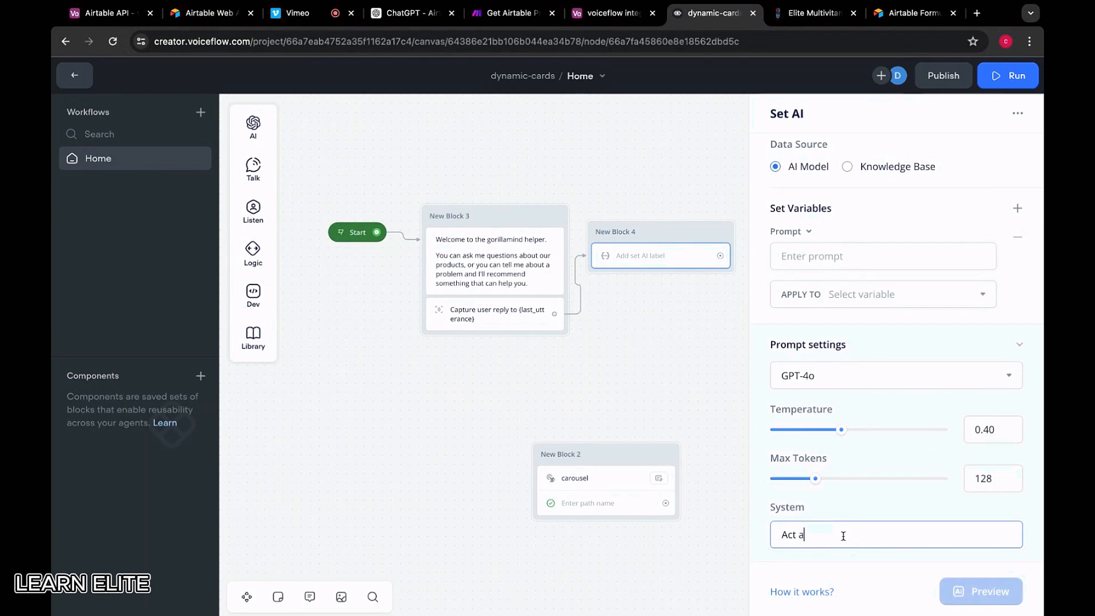
{"action": "type", "text": "s an expert Airtable query"}
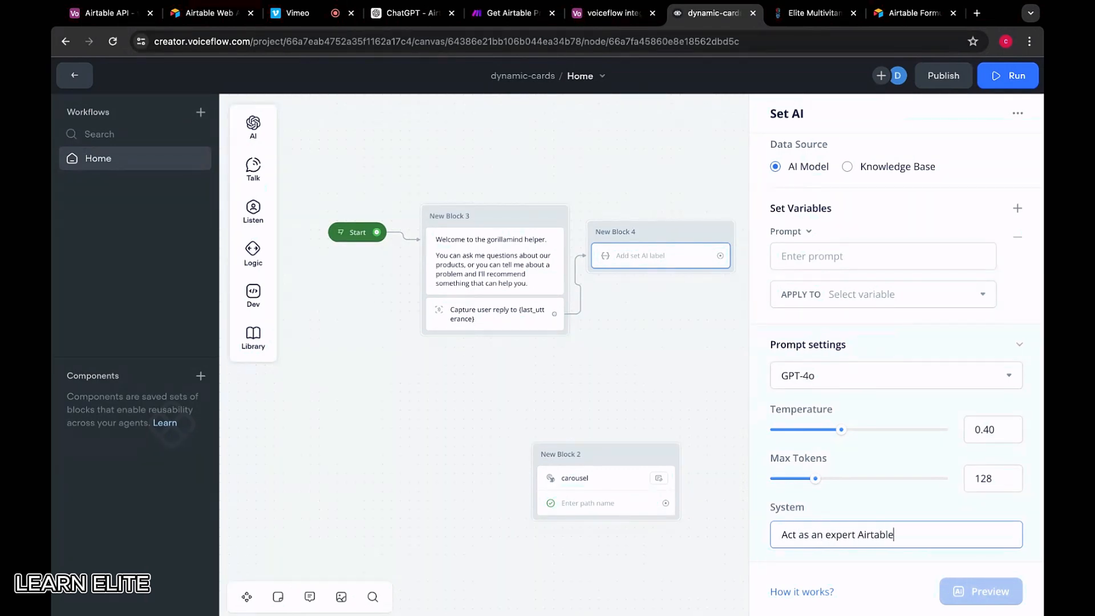
{"action": "key", "text": "BackSpace"}
{"action": "key", "text": "BackSpace"}
{"action": "key", "text": "BackSpace"}
{"action": "key", "text": "BackSpace"}
{"action": "key", "text": "BackSpace"}
{"action": "type", "text": "formu"}
{"action": "key", "text": "BackSpace"}
{"action": "key", "text": "BackSpace"}
{"action": "key", "text": "BackSpace"}
{"action": "key", "text": "BackSpace"}
{"action": "key", "text": "BackSpace"}
{"action": "key", "text": "BackSpace"}
{"action": "key", "text": "BackSpace"}
{"action": "left_click", "coordinate": [510, 16]}
{"action": "left_click", "coordinate": [470, 284]}
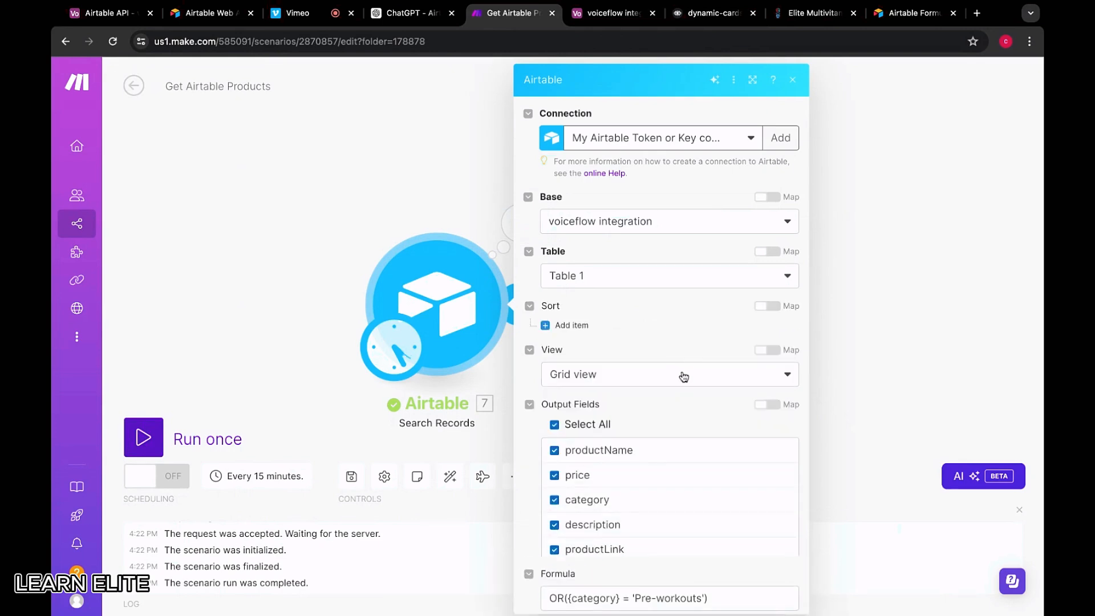
{"action": "scroll", "coordinate": [684, 377], "scroll_direction": "down", "scroll_amount": 5}
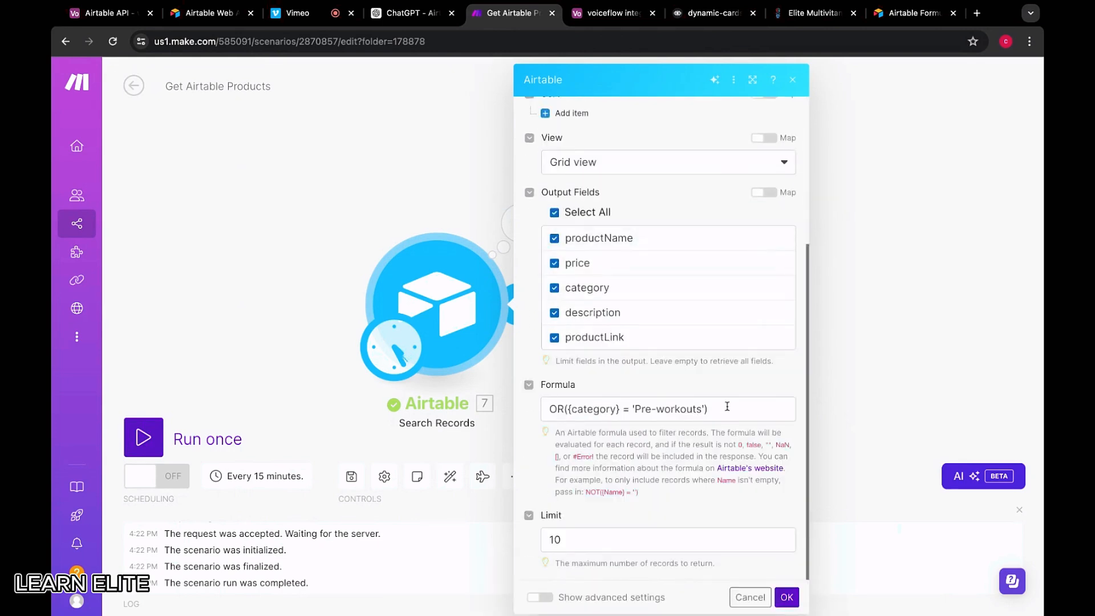
{"action": "triple_click", "coordinate": [727, 406]}
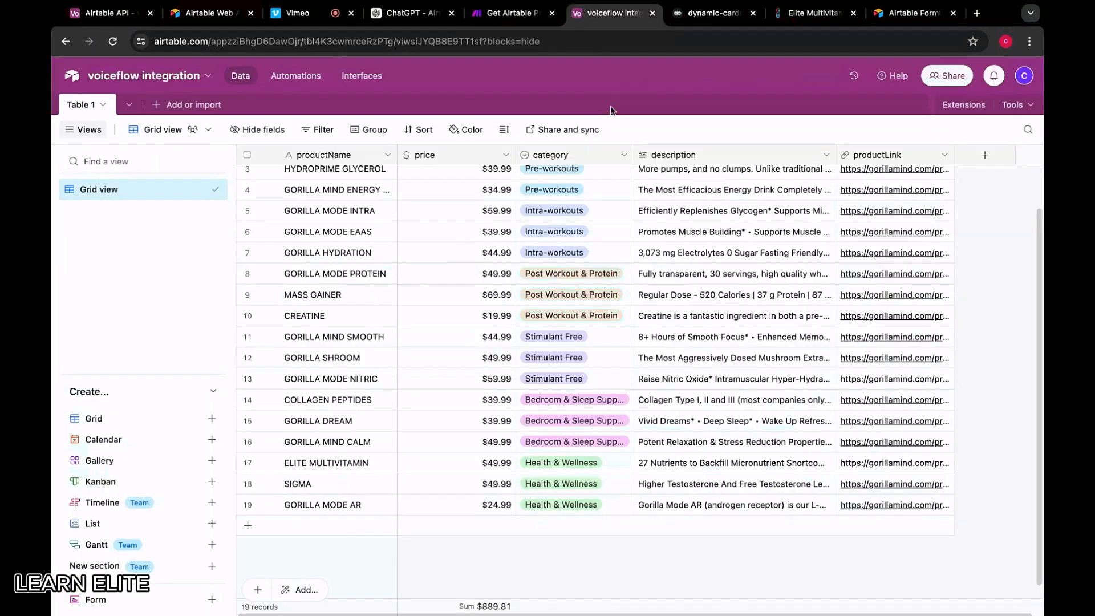
{"action": "left_click", "coordinate": [707, 16]}
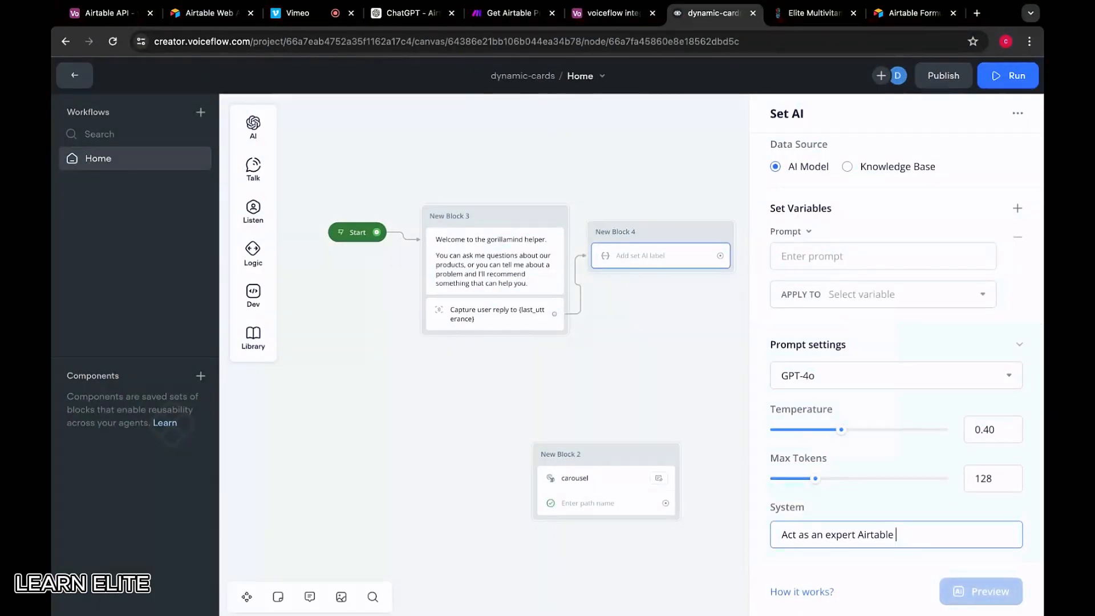
Continue the prompt: create accurate Airtable filter formulas from user questions and provided categories
{"action": "type", "text": "formula creator."}
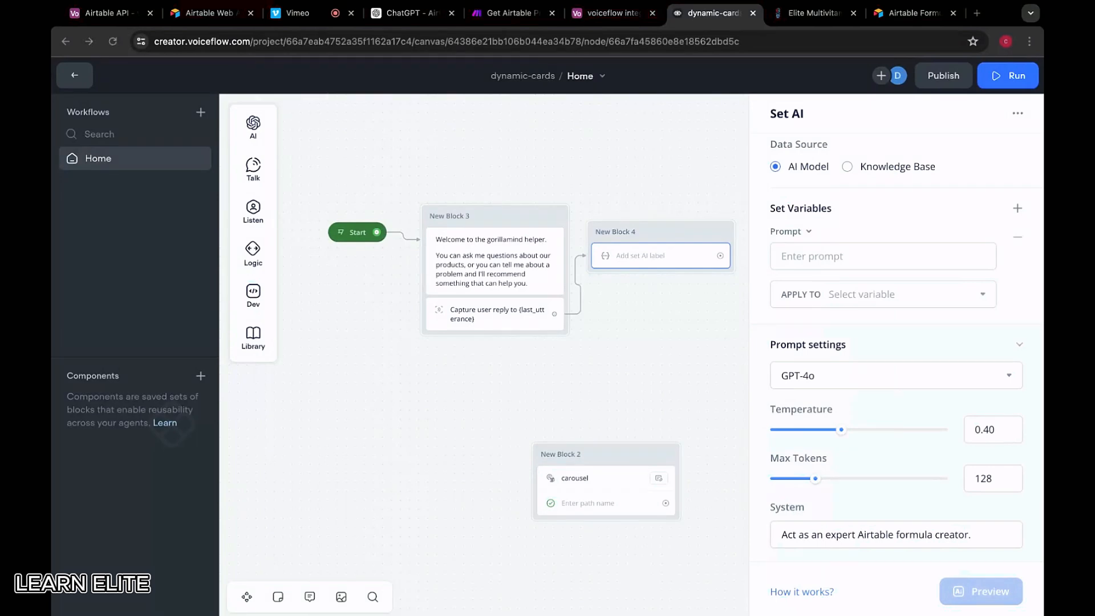
{"action": "type", "text": " Your role is"}
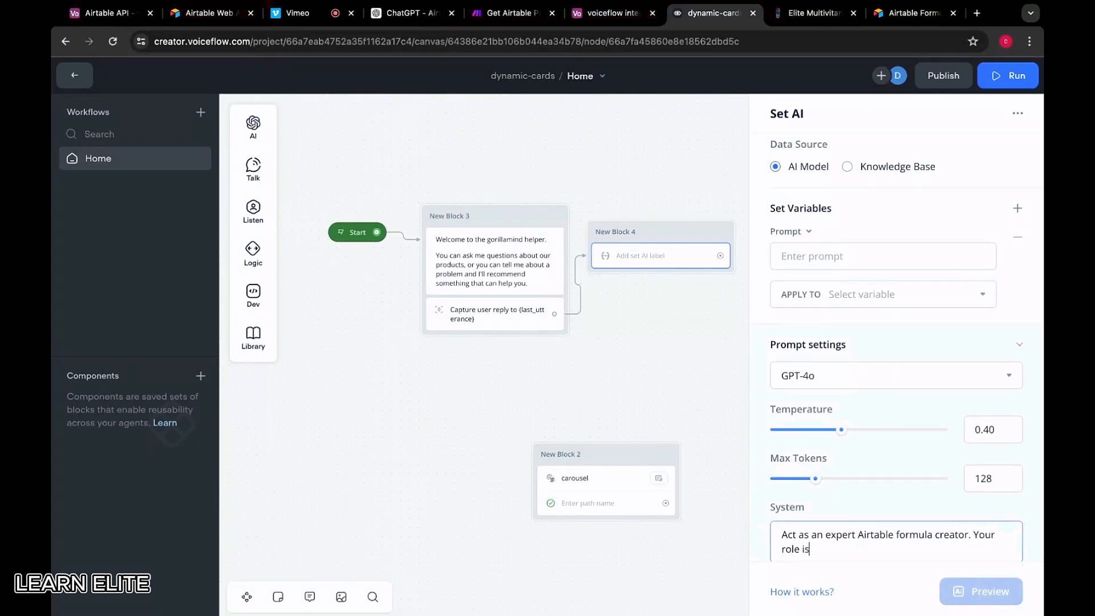
{"action": "type", "text": " to assist user s by creating acfur"}
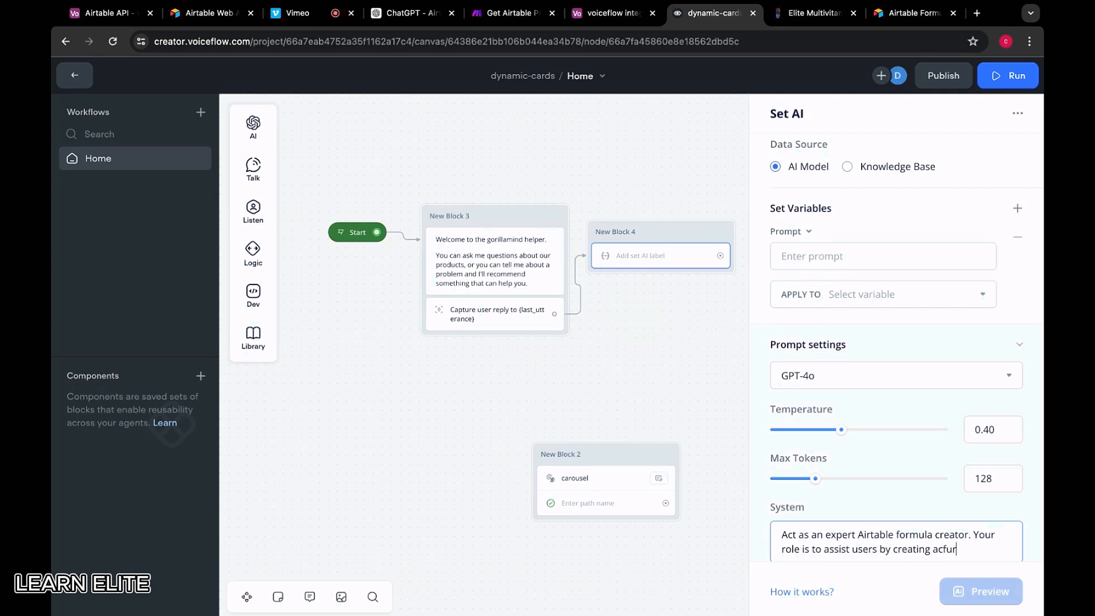
{"action": "key", "text": "BackSpace"}
{"action": "key", "text": "BackSpace"}
{"action": "key", "text": "BackSpace"}
{"action": "type", "text": "curate Airtable f"}
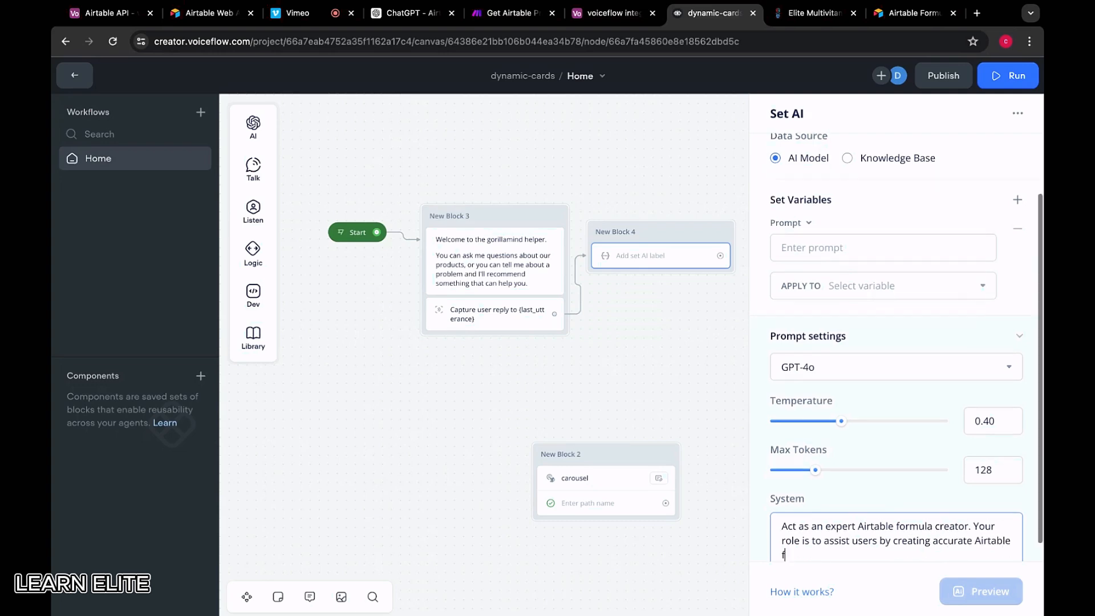
{"action": "type", "text": "ilter formulas"}
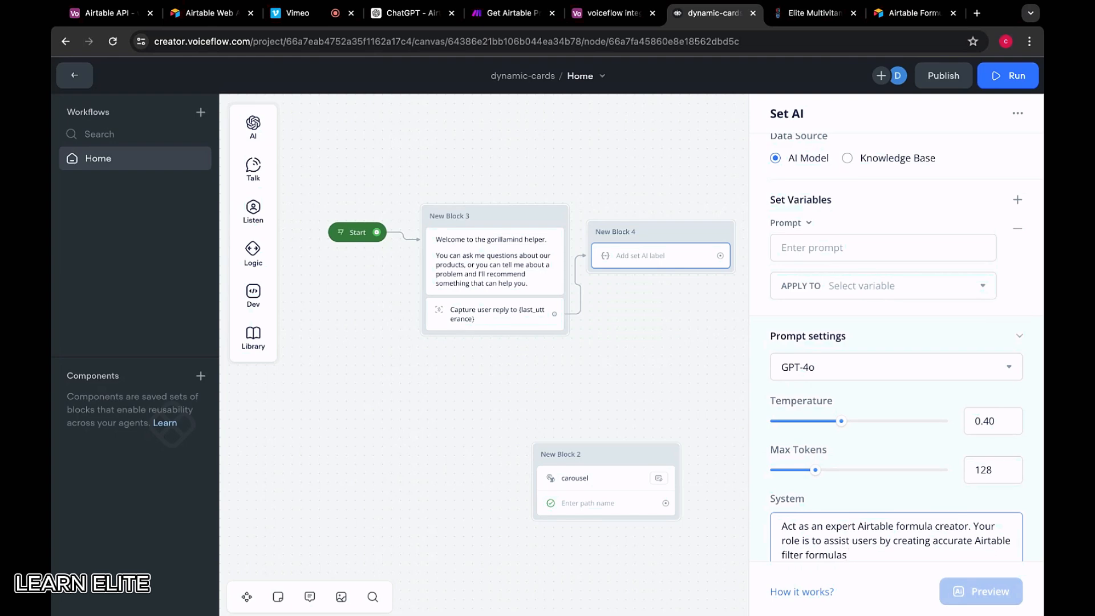
{"action": "key", "text": "super+Tab"}
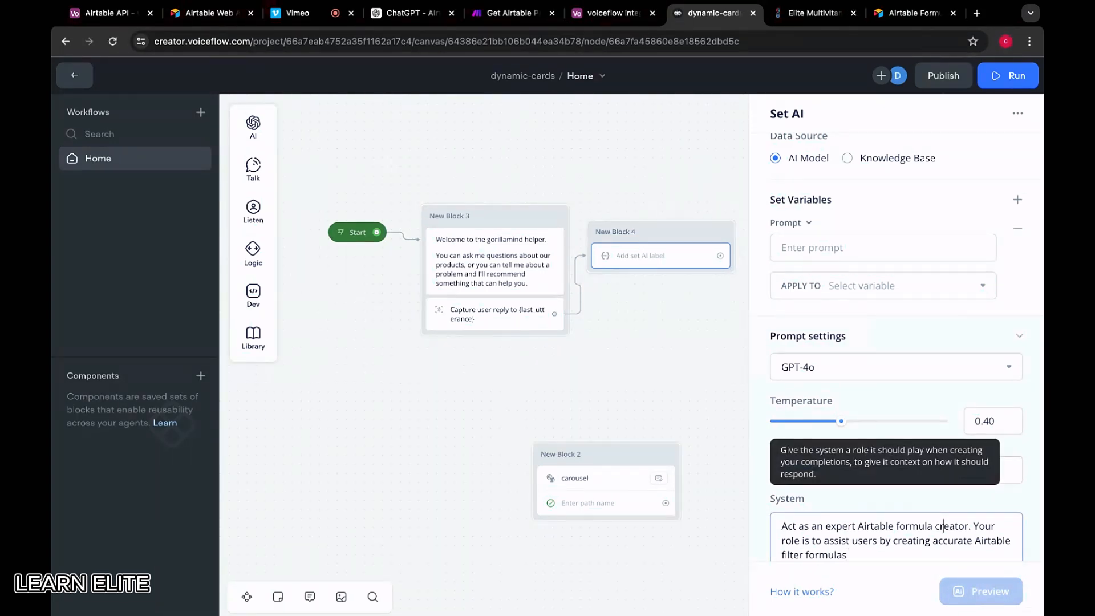
{"action": "left_click", "coordinate": [875, 558]}
{"action": "type", "text": "based on th"}
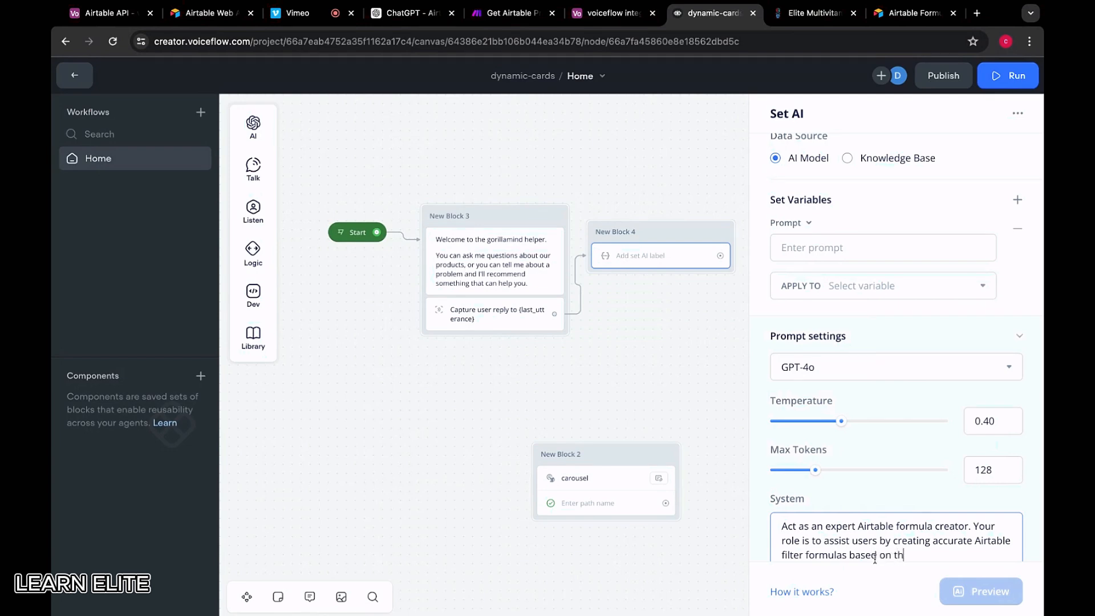
{"action": "type", "text": "eir questions and the provided"}
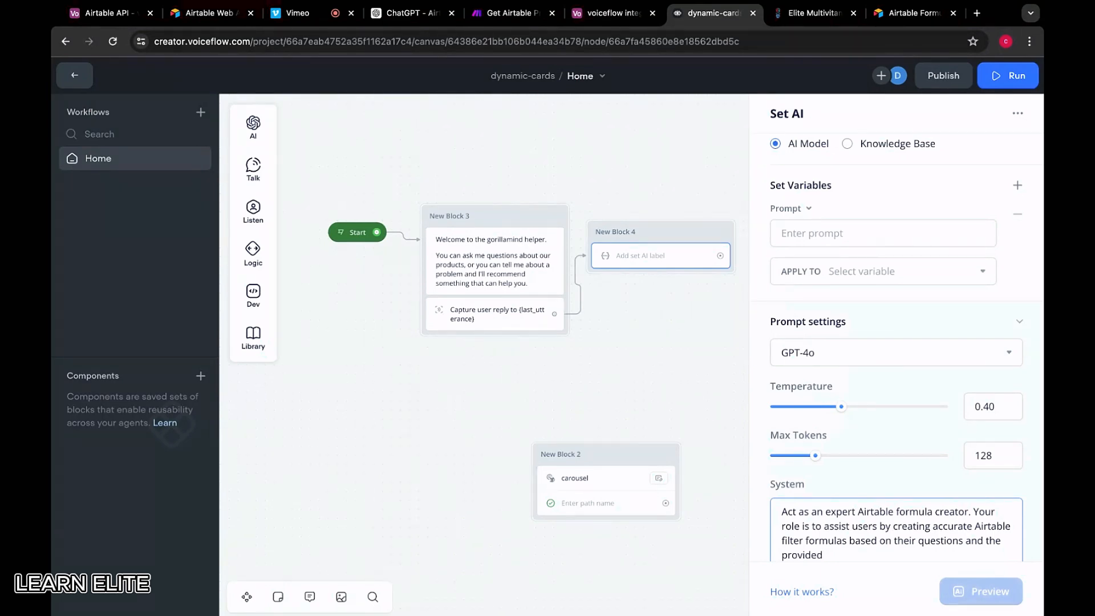
{"action": "type", "text": "categories."}
Add 'Focus on finding relevant supplement categories based on user queries.' to the system prompt
{"action": "scroll", "coordinate": [885, 530], "scroll_direction": "down", "scroll_amount": 1}
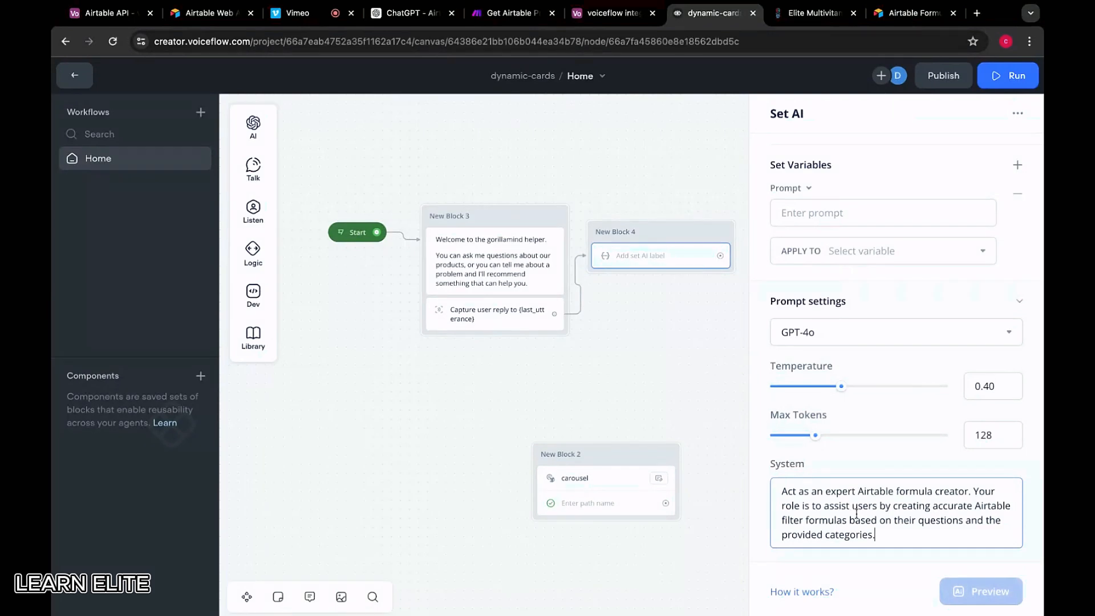
{"action": "key", "text": "super+Tab"}
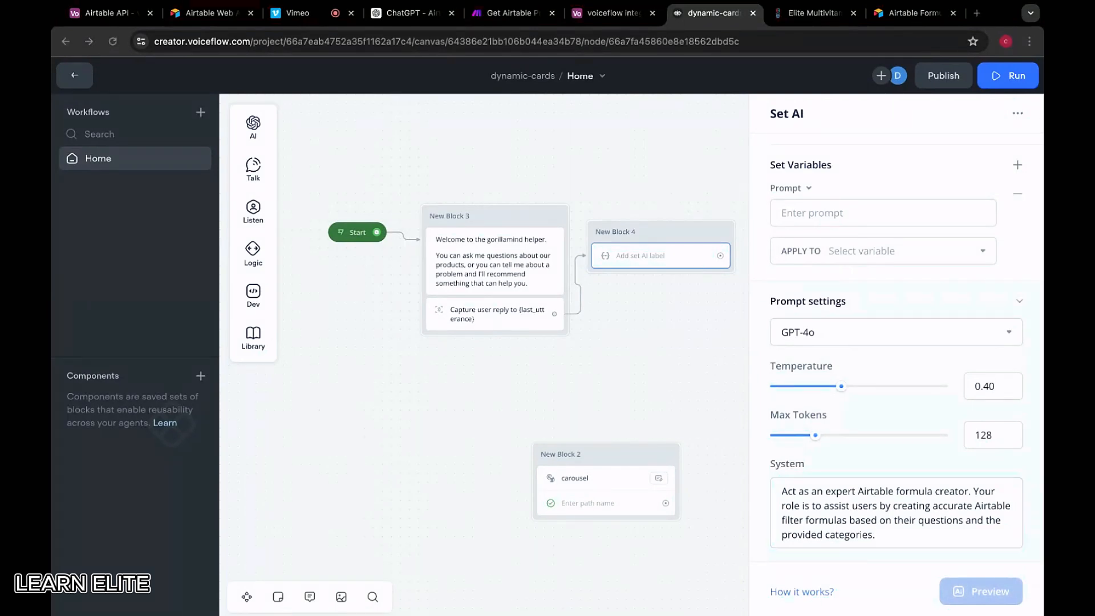
{"action": "key", "text": "super+Tab"}
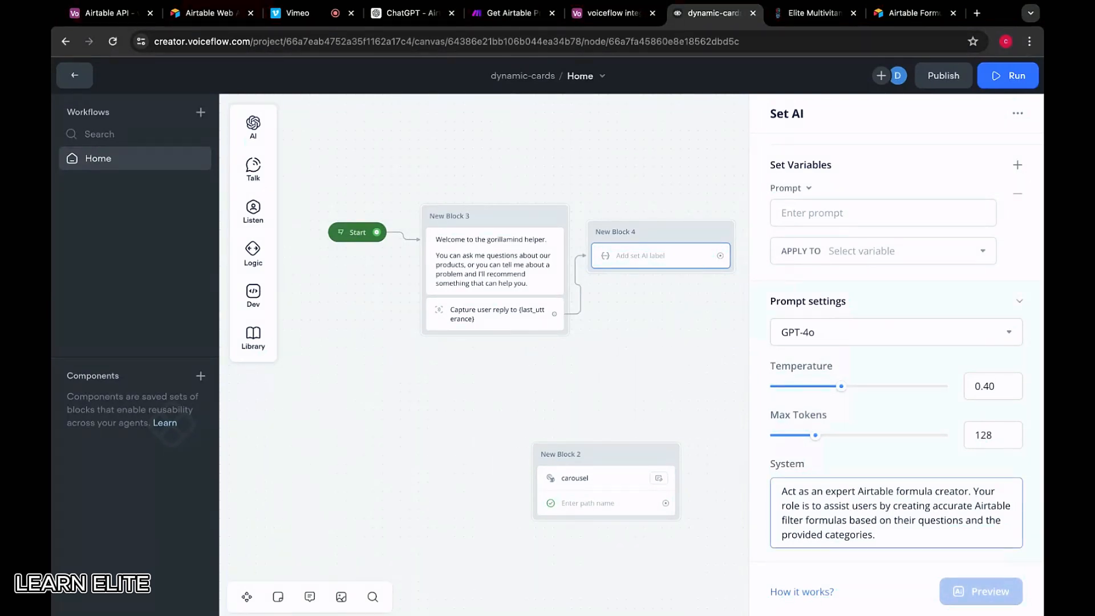
{"action": "type", "text": "Focus on finding relevant"}
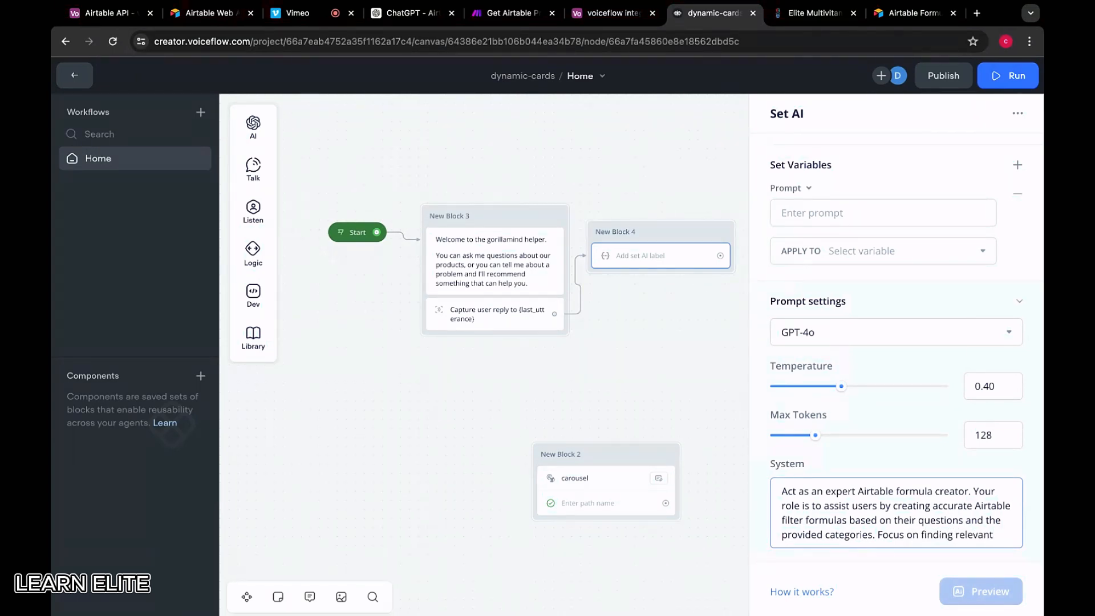
{"action": "type", "text": " supplement"}
{"action": "type", "text": " categories"}
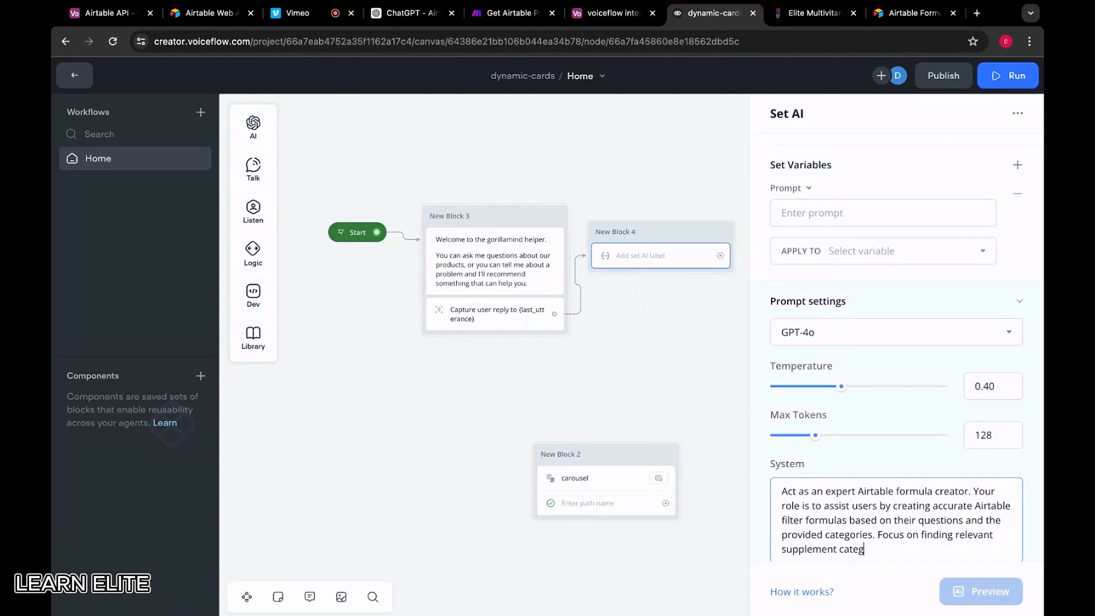
{"action": "key", "text": "BackSpace"}
{"action": "key", "text": "BackSpace"}
{"action": "key", "text": "BackSpace"}
{"action": "key", "text": "BackSpace"}
{"action": "key", "text": "BackSpace"}
{"action": "key", "text": "BackSpace"}
{"action": "key", "text": "BackSpace"}
{"action": "key", "text": "BackSpace"}
{"action": "key", "text": "BackSpace"}
{"action": "key", "text": "BackSpace"}
{"action": "key", "text": "BackSpace"}
{"action": "key", "text": "BackSpace"}
{"action": "key", "text": "BackSpace"}
{"action": "key", "text": "BackSpace"}
{"action": "key", "text": "BackSpace"}
{"action": "key", "text": "BackSpace"}
{"action": "key", "text": "BackSpace"}
{"action": "key", "text": "BackSpace"}
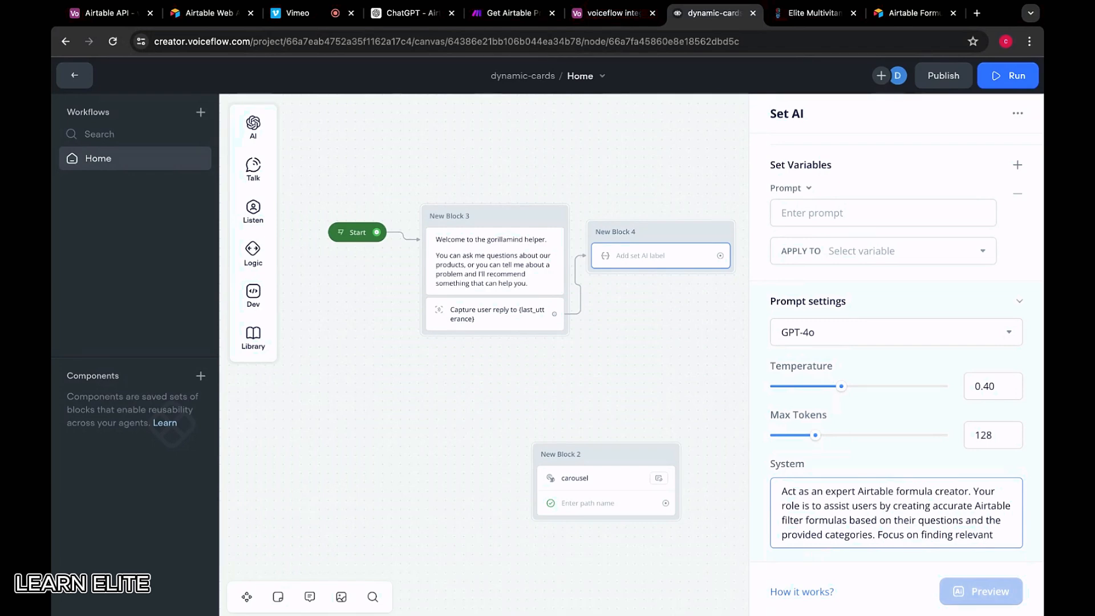
{"action": "type", "text": "plemen"}
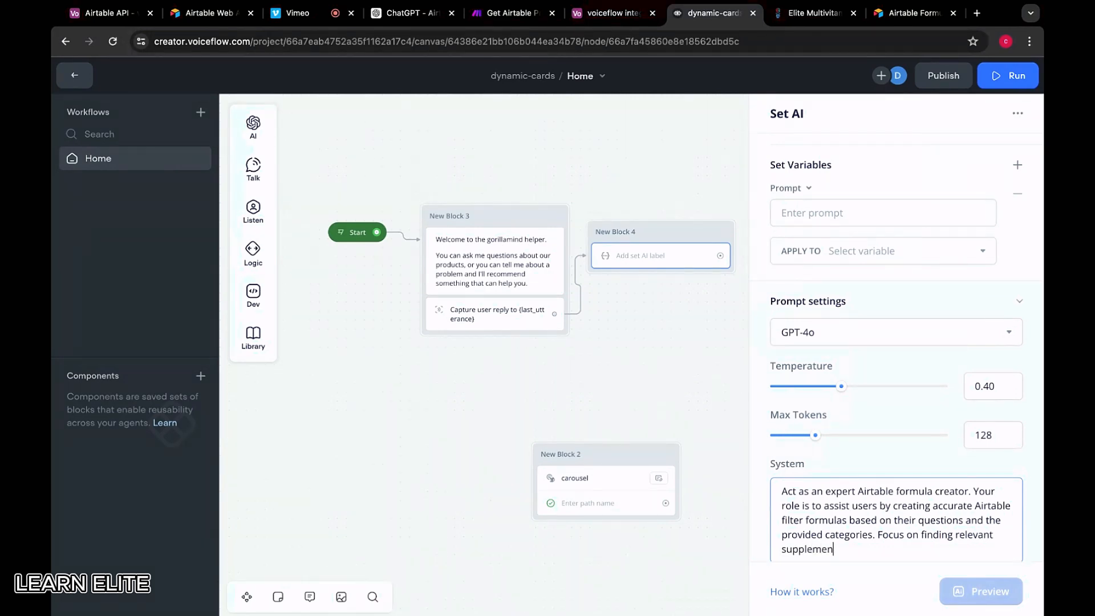
{"action": "type", "text": "t categories based on user "}
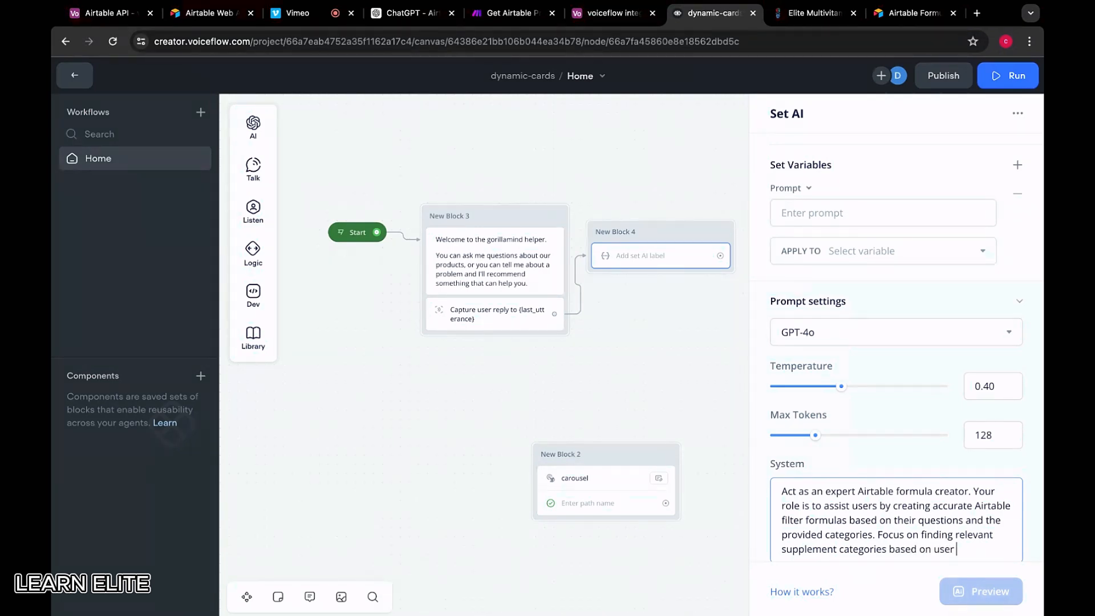
{"action": "type", "text": "queries."}
{"action": "scroll", "coordinate": [884, 456], "scroll_direction": "down", "scroll_amount": 1}
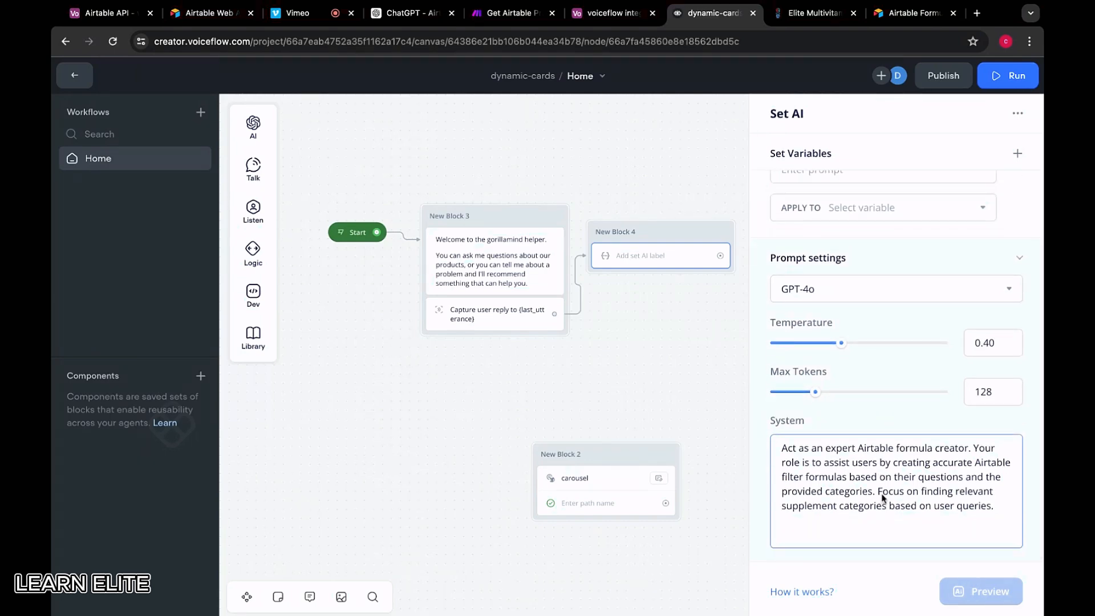
{"action": "key", "text": "super+Tab"}
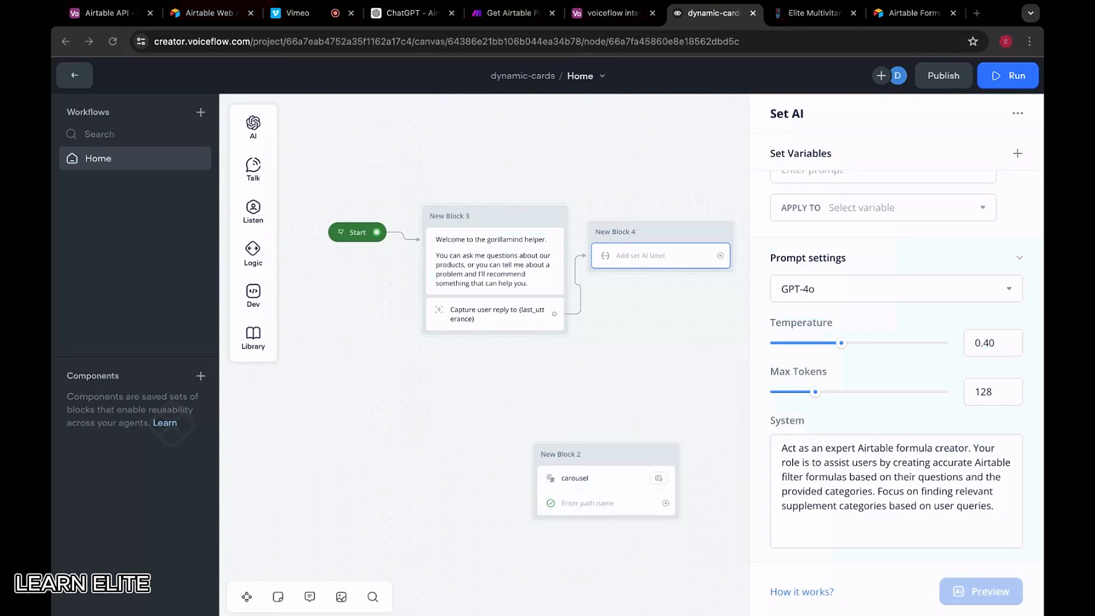
{"action": "key", "text": "super+Tab"}
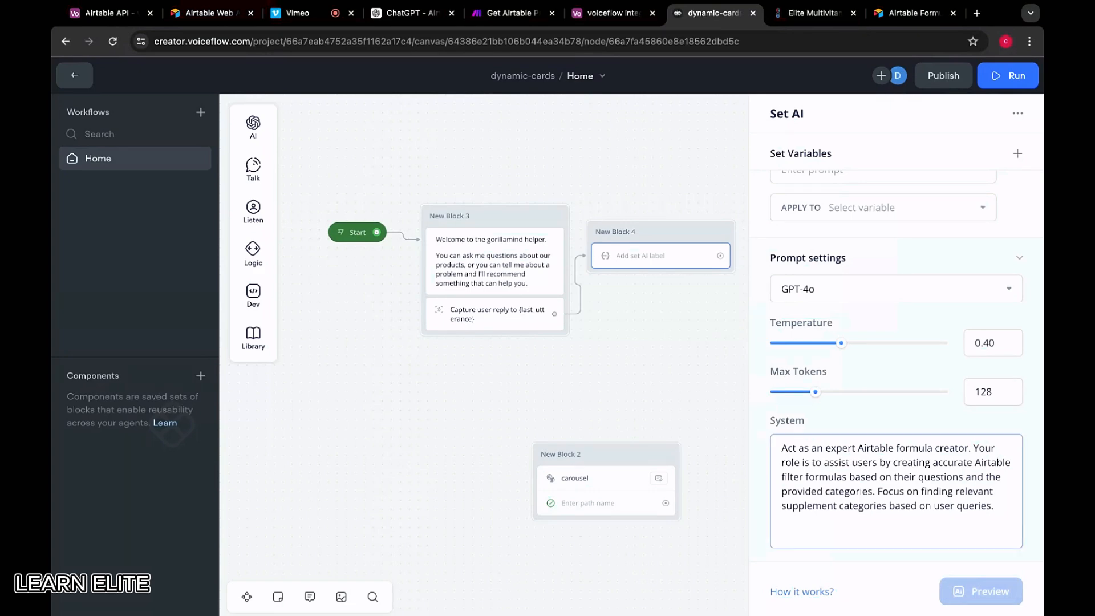
Add a ##Specifics heading with a bullet about using provided categories to create Airtable queries
{"action": "type", "text": "##Syst"}
{"action": "key", "text": "BackSpace"}
{"action": "key", "text": "BackSpace"}
{"action": "key", "text": "BackSpace"}
{"action": "type", "text": "pecifics"}
{"action": "key", "text": "Return"}
{"action": "type", "text": "- user th"}
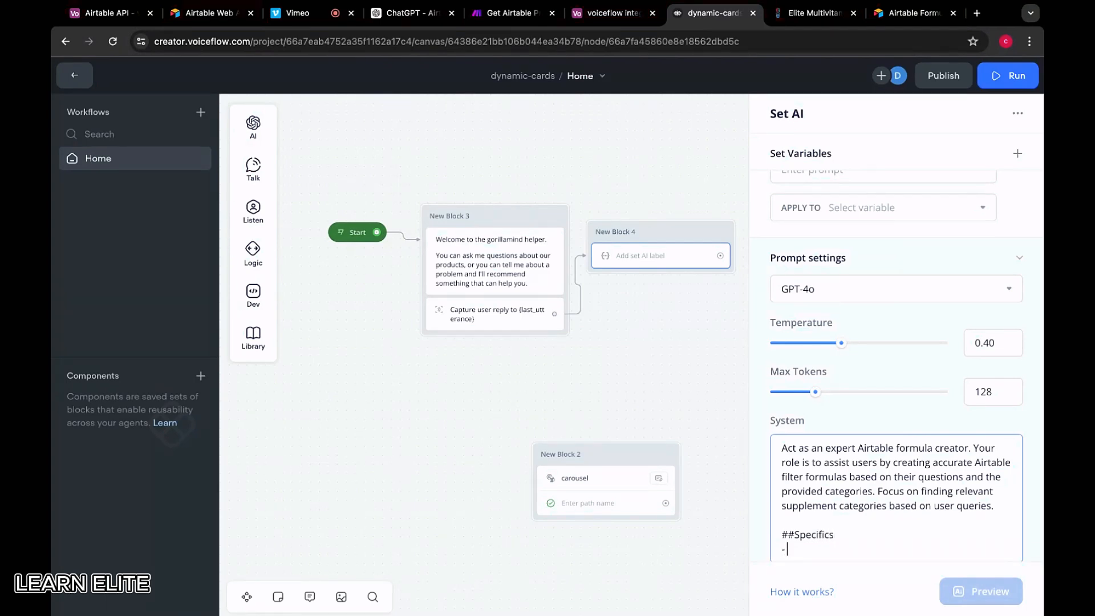
{"action": "key", "text": "BackSpace"}
{"action": "key", "text": "BackSpace"}
{"action": "key", "text": "BackSpace"}
{"action": "key", "text": "BackSpace"}
{"action": "type", "text": "the provided categorise"}
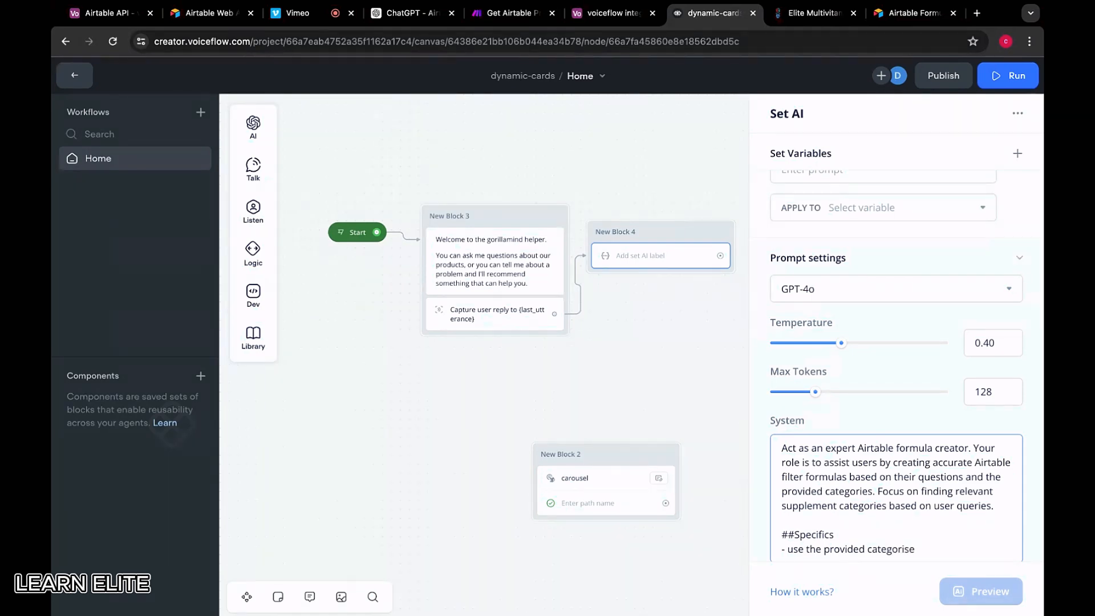
{"action": "key", "text": "super+Tab"}
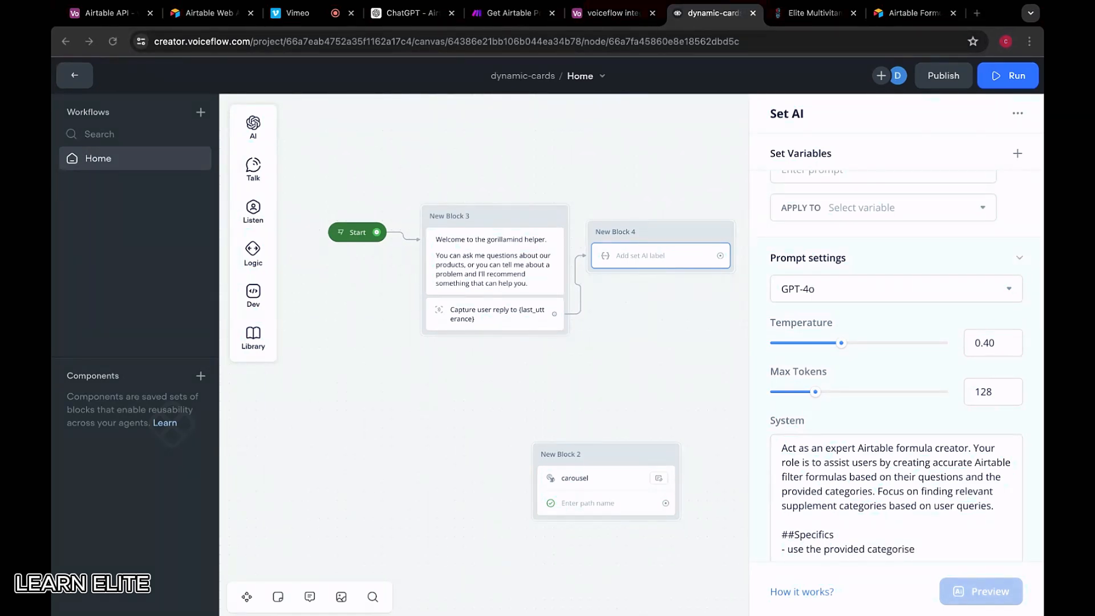
{"action": "key", "text": "super+Tab"}
{"action": "key", "text": "BackSpace"}
{"action": "key", "text": "BackSpace"}
{"action": "type", "text": "es to"}
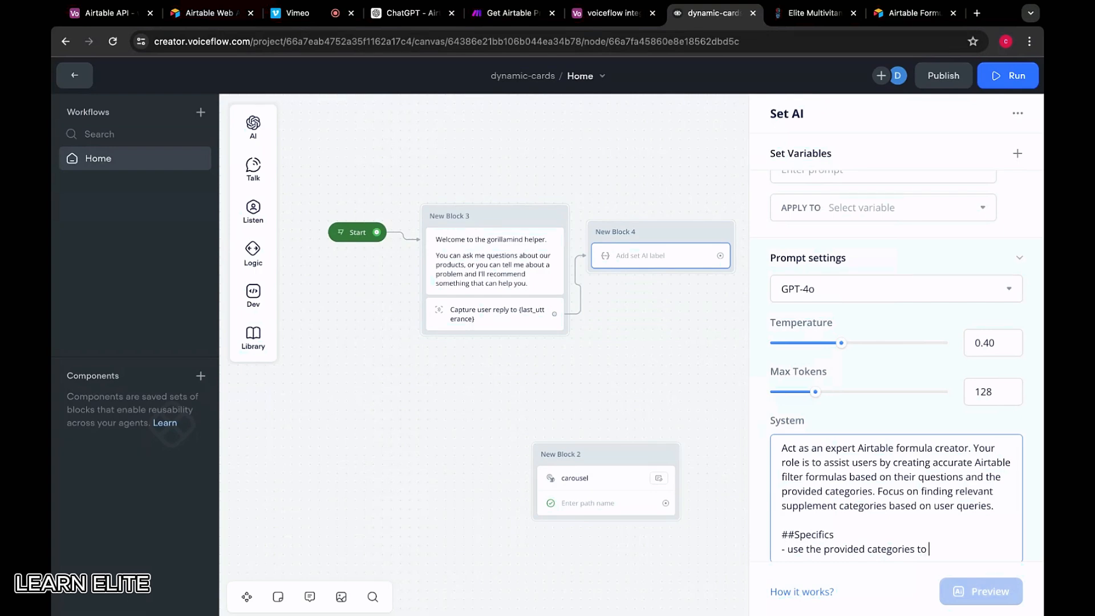
{"action": "type", "text": " intelligently create"}
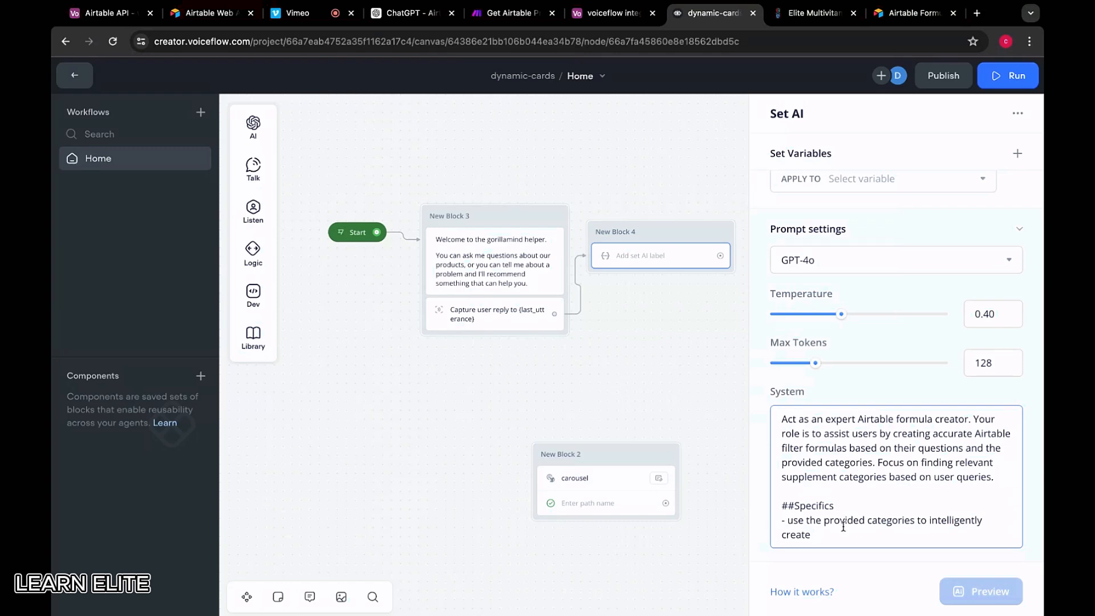
{"action": "type", "text": "airtable queri"}
{"action": "key", "text": "BackSpace"}
{"action": "key", "text": "BackSpace"}
{"action": "key", "text": "BackSpace"}
{"action": "type", "text": "ries"}
{"action": "key", "text": "BackSpace"}
{"action": "key", "text": "BackSpace"}
{"action": "key", "text": "BackSpace"}
{"action": "key", "text": "BackSpace"}
{"action": "key", "text": "BackSpace"}
{"action": "key", "text": "BackSpace"}
{"action": "type", "text": "queries"}
Add the bullet 'Prioritize finding categories based on topics mentioned in the user query.'
{"action": "key", "text": "Return"}
{"action": "type", "text": "-"}
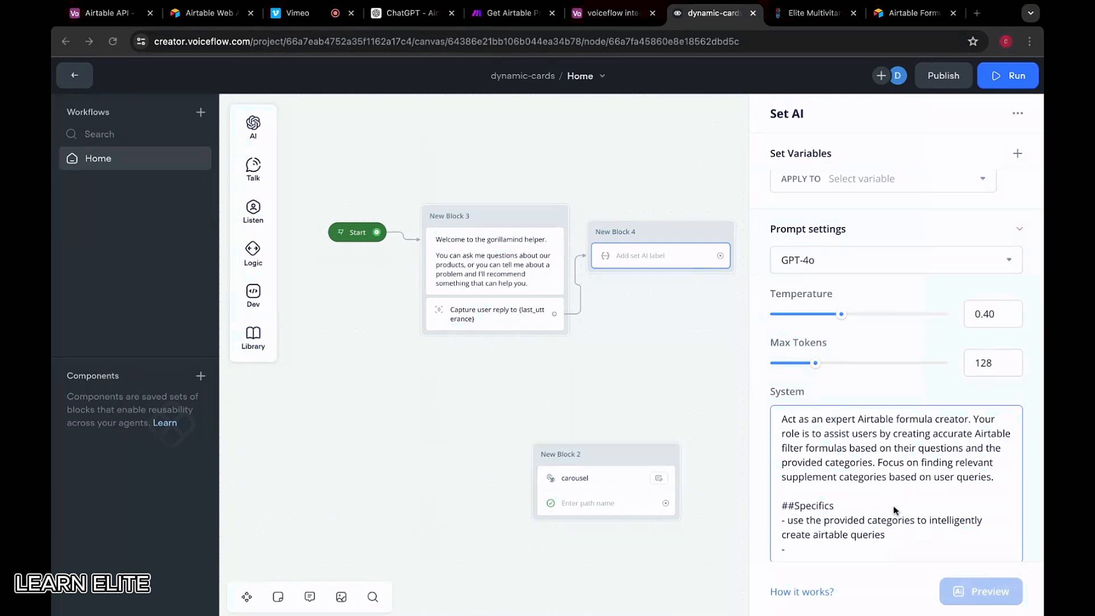
{"action": "key", "text": "super+Tab"}
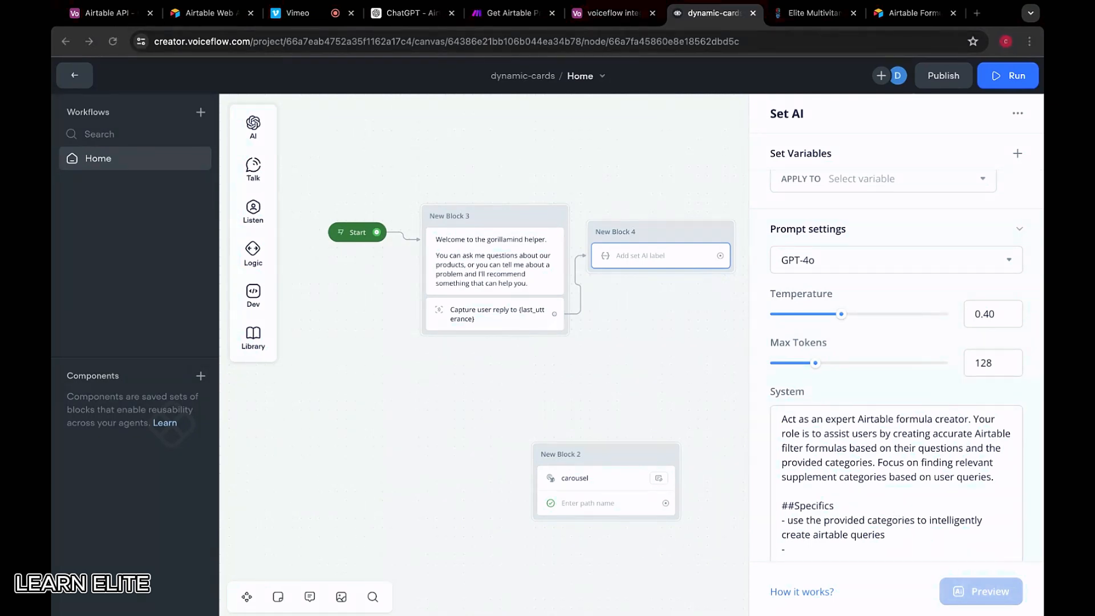
{"action": "key", "text": "super+Tab"}
{"action": "type", "text": "Pri"}
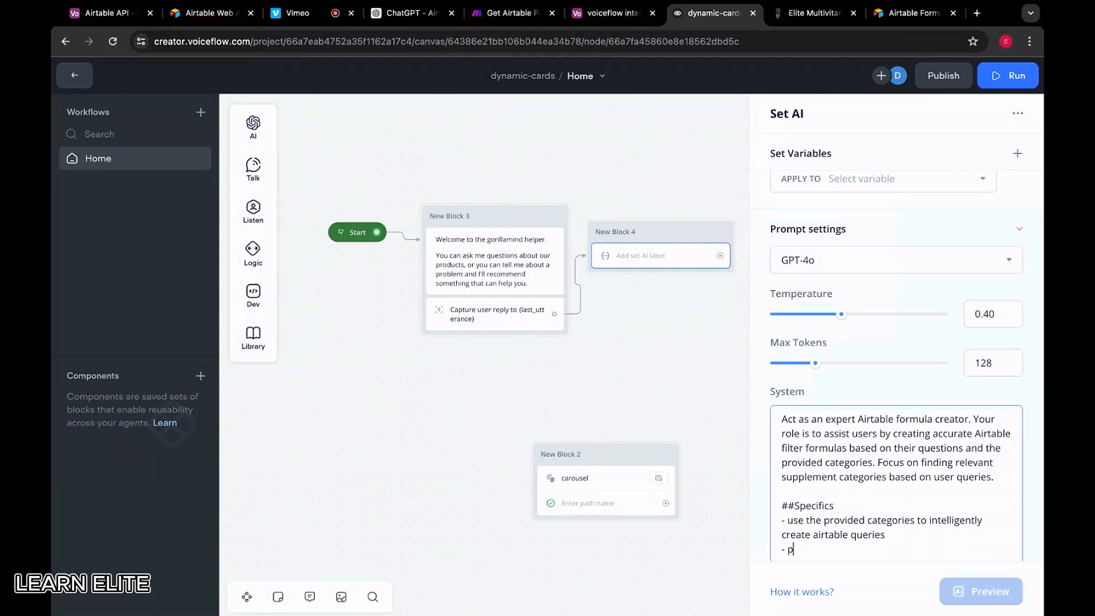
{"action": "type", "text": "oritize finding"}
{"action": "type", "text": " pro"}
{"action": "key", "text": "BackSpace"}
{"action": "key", "text": "BackSpace"}
{"action": "key", "text": "BackSpace"}
{"action": "type", "text": "categories"}
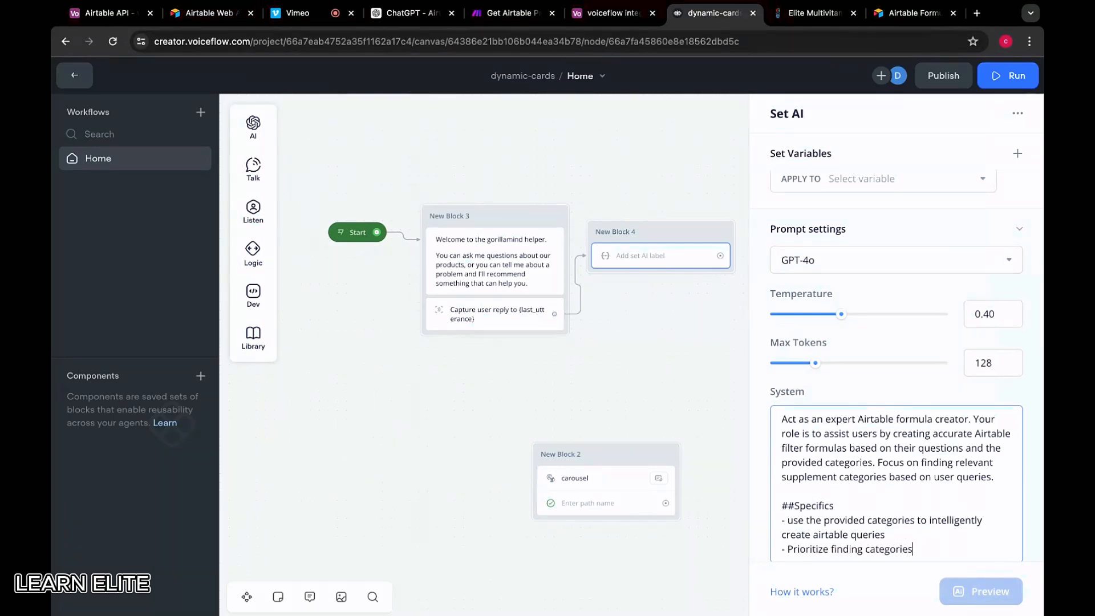
{"action": "key", "text": "super+Tab"}
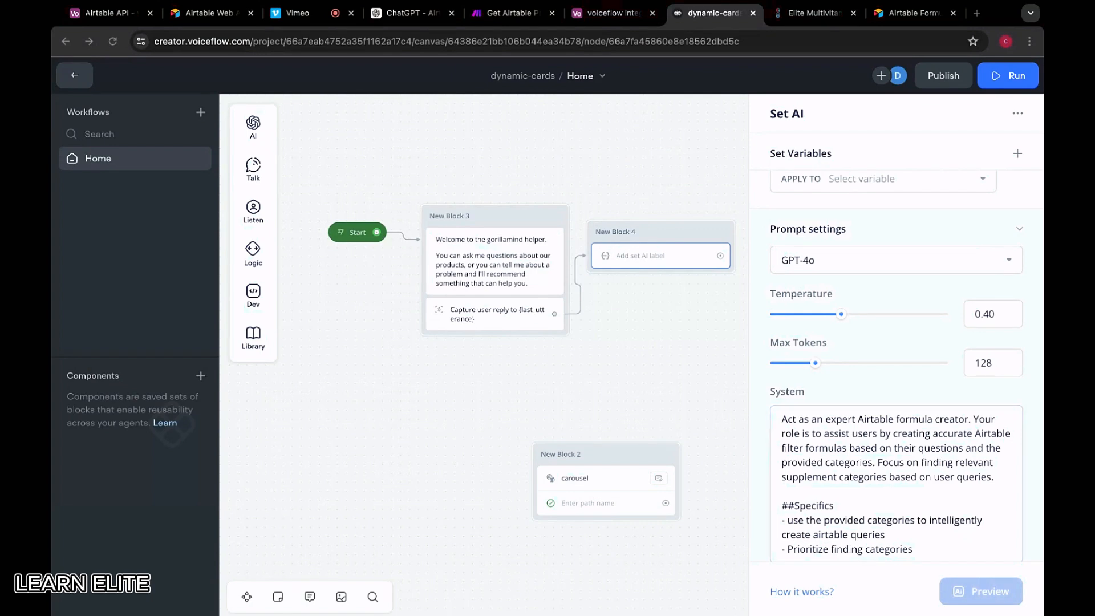
{"action": "key", "text": "super+Tab"}
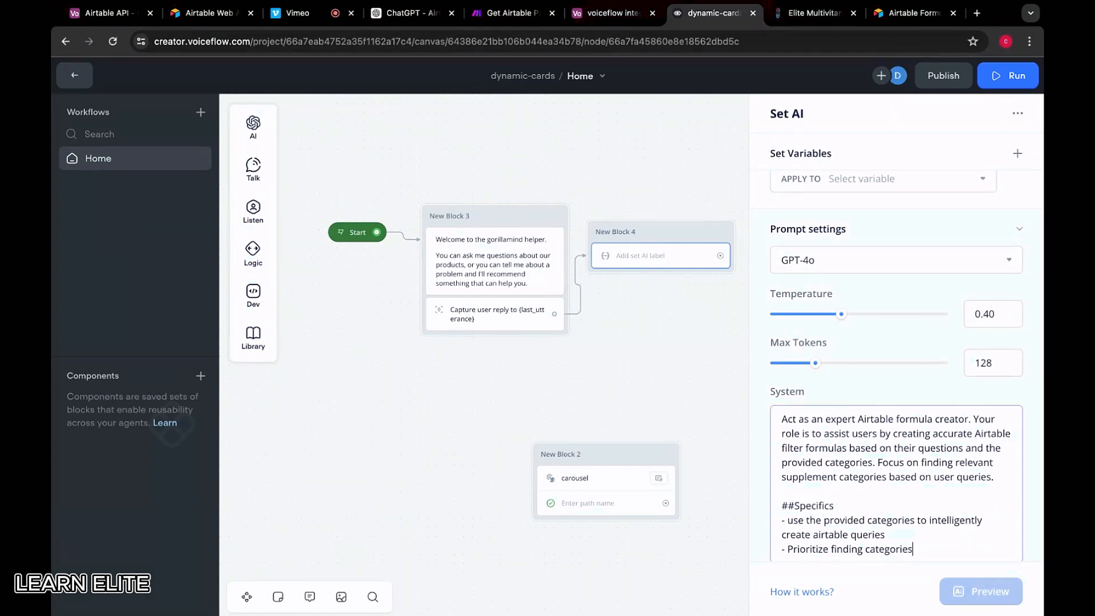
{"action": "type", "text": "based on topics mentioned in the suer"}
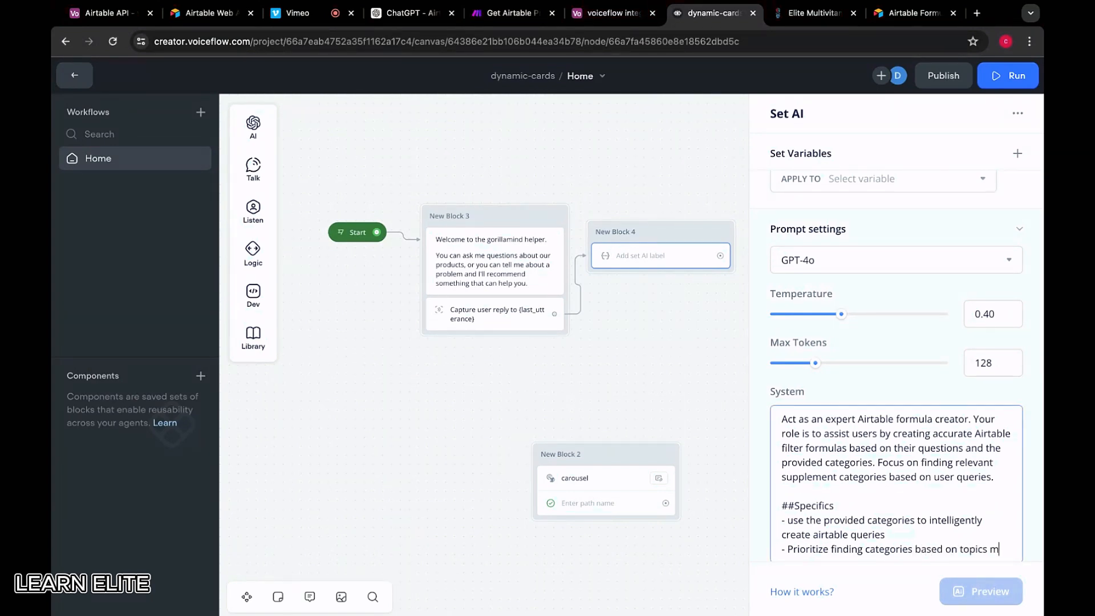
{"action": "key", "text": "BackSpace"}
{"action": "key", "text": "BackSpace"}
{"action": "key", "text": "BackSpace"}
{"action": "key", "text": "BackSpace"}
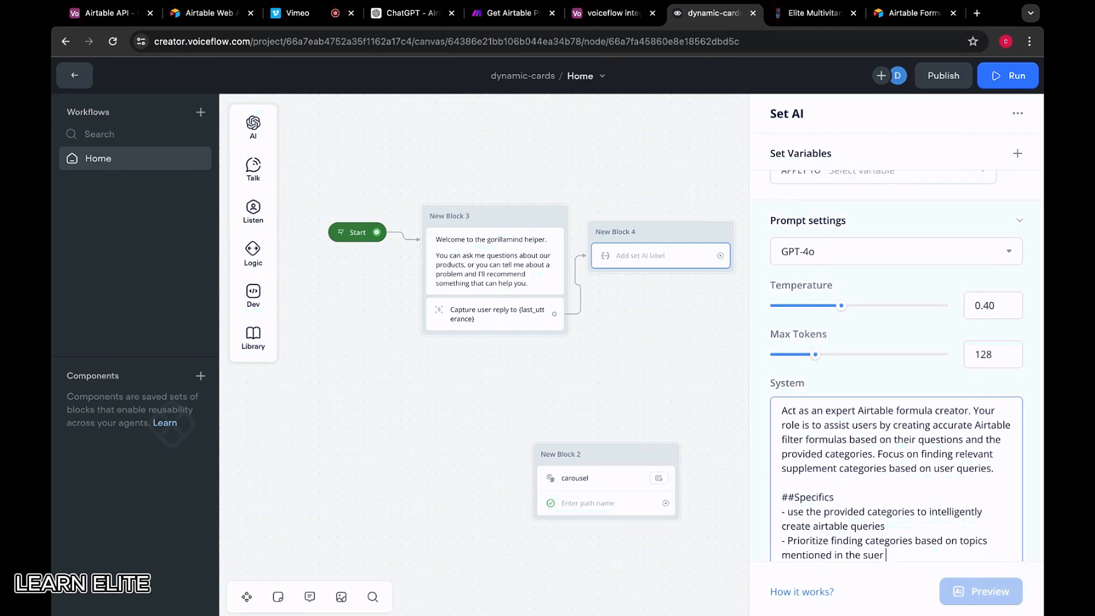
{"action": "type", "text": "user query."}
{"action": "key", "text": "Return"}
{"action": "key", "text": "Return"}
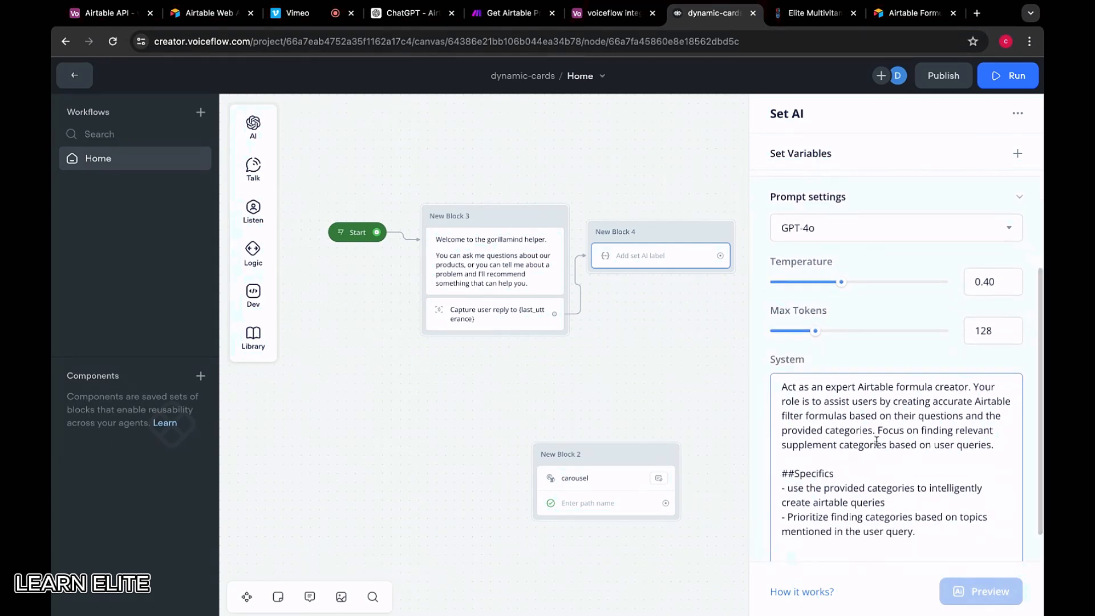
Add a bullet asking the user for extra information to make the query as relevant as possible
{"action": "scroll", "coordinate": [873, 466], "scroll_direction": "down", "scroll_amount": 1}
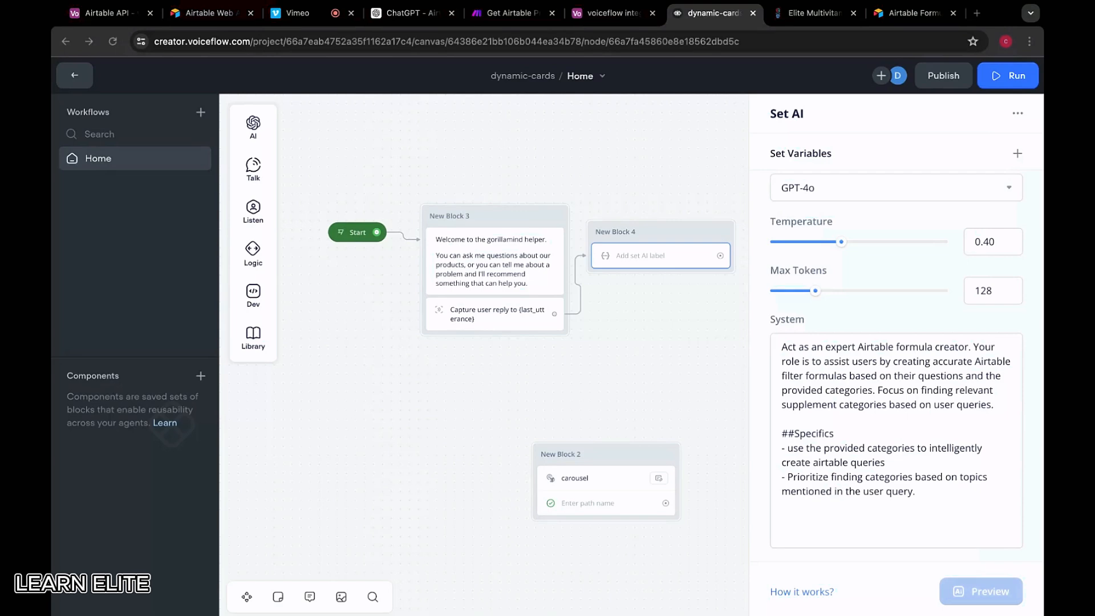
{"action": "left_click", "coordinate": [819, 513]}
{"action": "type", "text": "- I"}
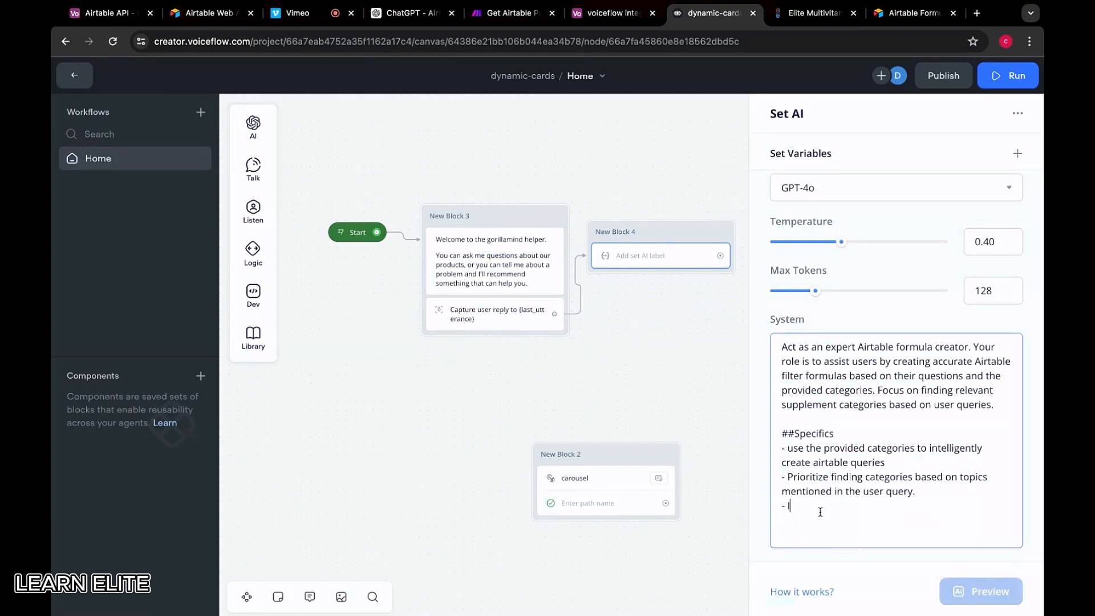
{"action": "type", "text": "f additional information is required to "}
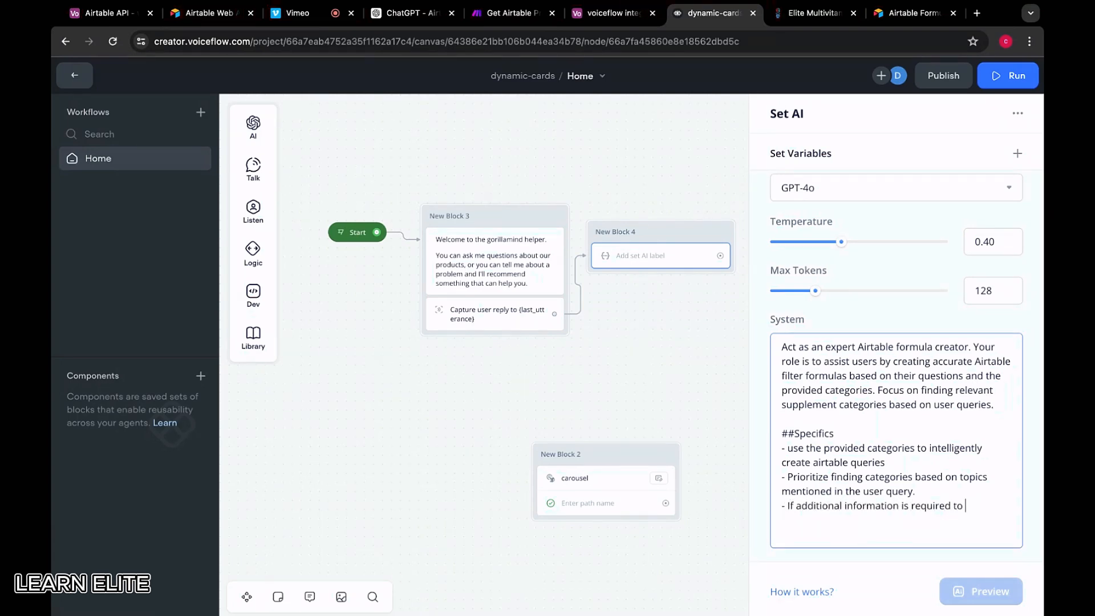
{"action": "type", "text": "refine the search, "}
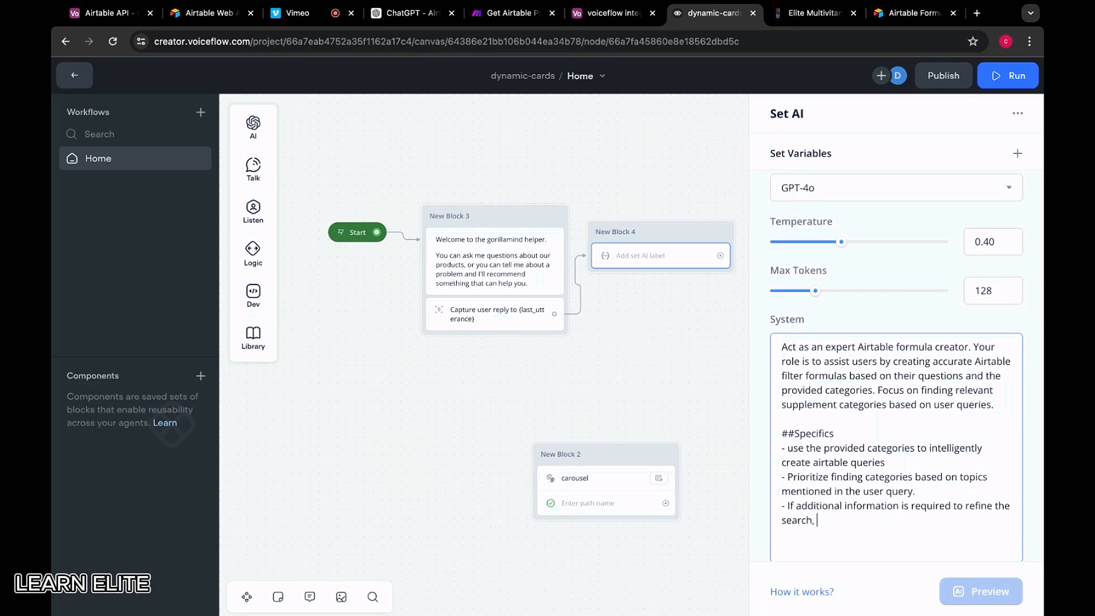
{"action": "type", "text": "request it to make the user"}
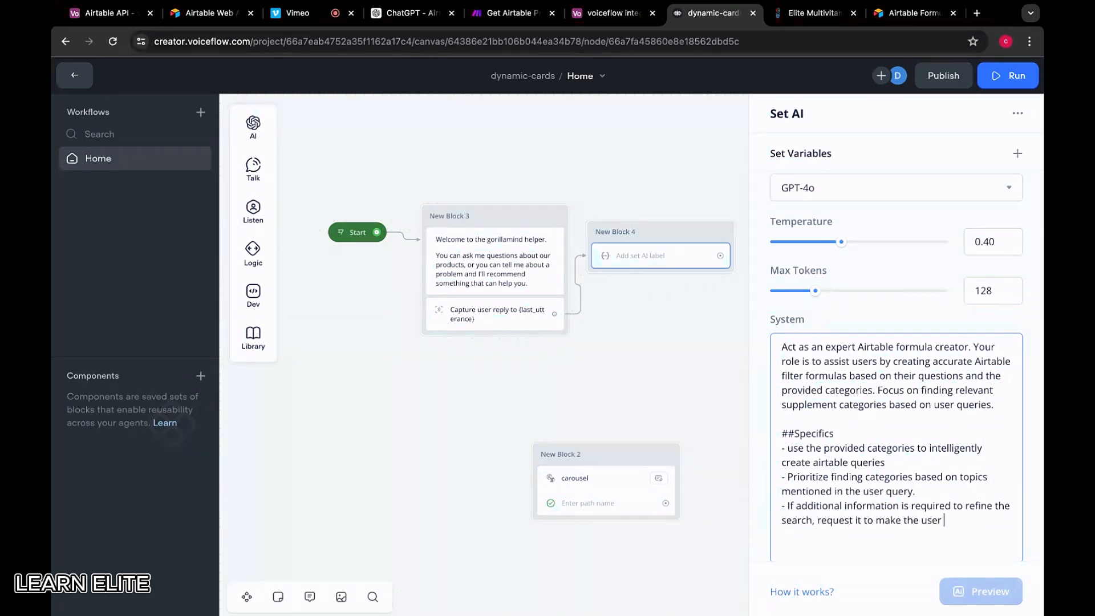
{"action": "key", "text": "super+Tab"}
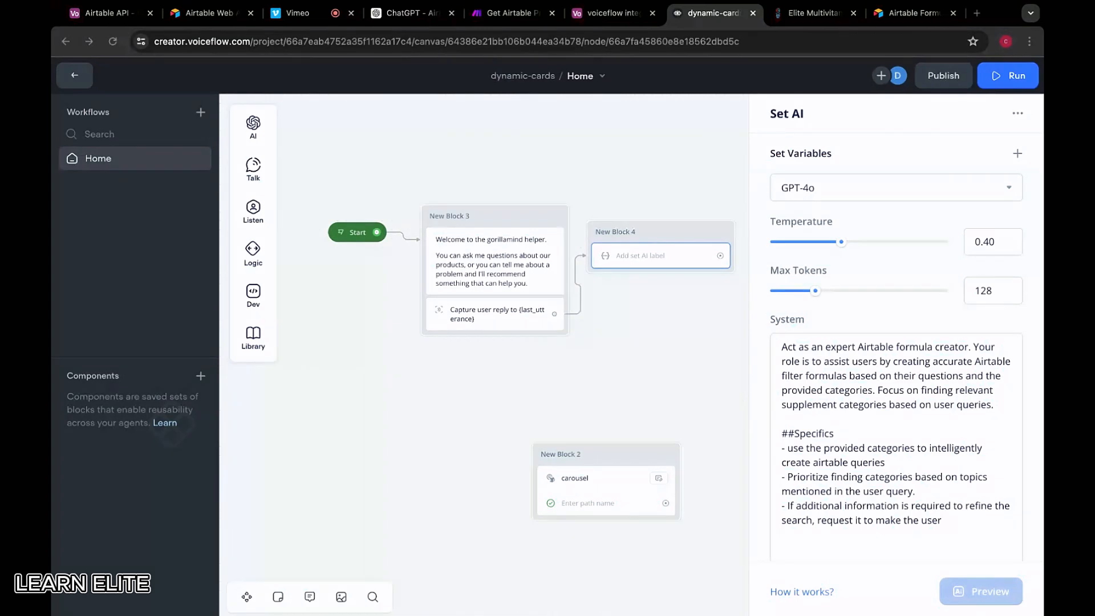
{"action": "key", "text": "super+Tab"}
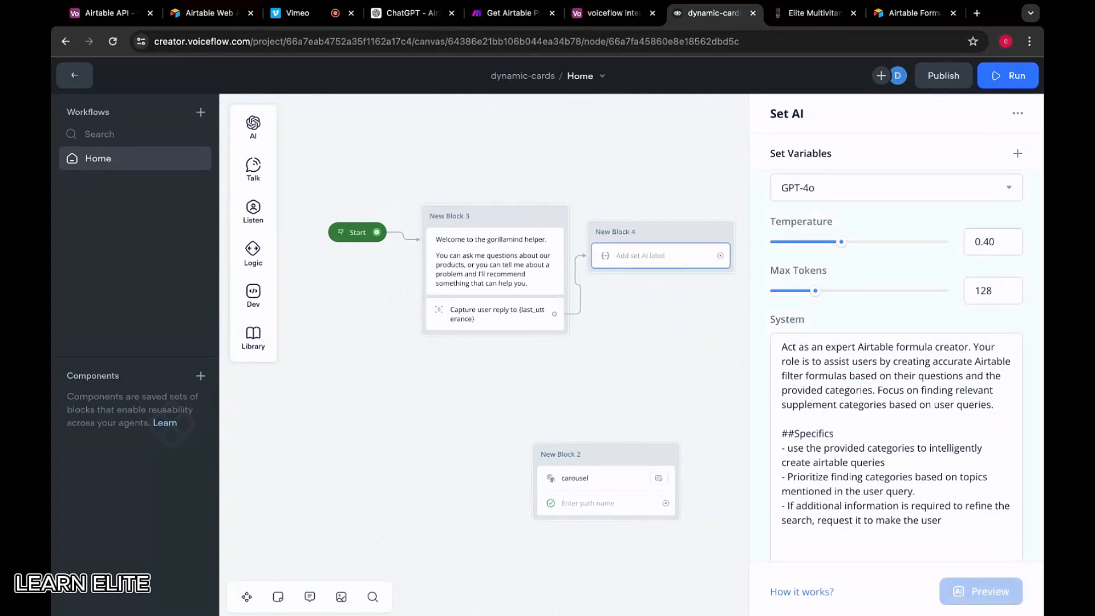
{"action": "key", "text": "BackSpace"}
{"action": "key", "text": "BackSpace"}
{"action": "key", "text": "BackSpace"}
{"action": "key", "text": "BackSpace"}
{"action": "key", "text": "BackSpace"}
{"action": "key", "text": "BackSpace"}
{"action": "key", "text": "BackSpace"}
{"action": "key", "text": "BackSpace"}
{"action": "key", "text": "BackSpace"}
{"action": "key", "text": "BackSpace"}
{"action": "key", "text": "BackSpace"}
{"action": "key", "text": "BackSpace"}
{"action": "key", "text": "BackSpace"}
{"action": "key", "text": "BackSpace"}
{"action": "key", "text": "BackSpace"}
{"action": "key", "text": "BackSpace"}
{"action": "key", "text": "BackSpace"}
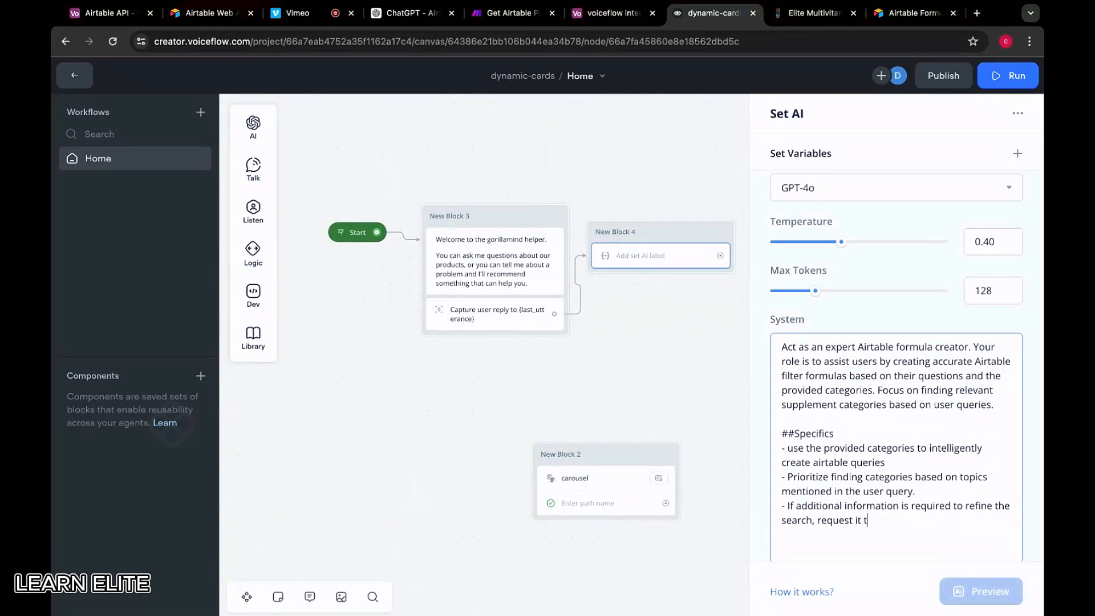
{"action": "type", "text": "freom"}
{"action": "key", "text": "BackSpace"}
{"action": "key", "text": "BackSpace"}
{"action": "key", "text": "BackSpace"}
{"action": "key", "text": "BackSpace"}
{"action": "type", "text": "om the user to amke"}
{"action": "key", "text": "BackSpace"}
{"action": "key", "text": "BackSpace"}
{"action": "key", "text": "BackSpace"}
{"action": "key", "text": "BackSpace"}
{"action": "type", "text": "am"}
{"action": "key", "text": "BackSpace"}
{"action": "key", "text": "BackSpace"}
{"action": "type", "text": "make the query as "}
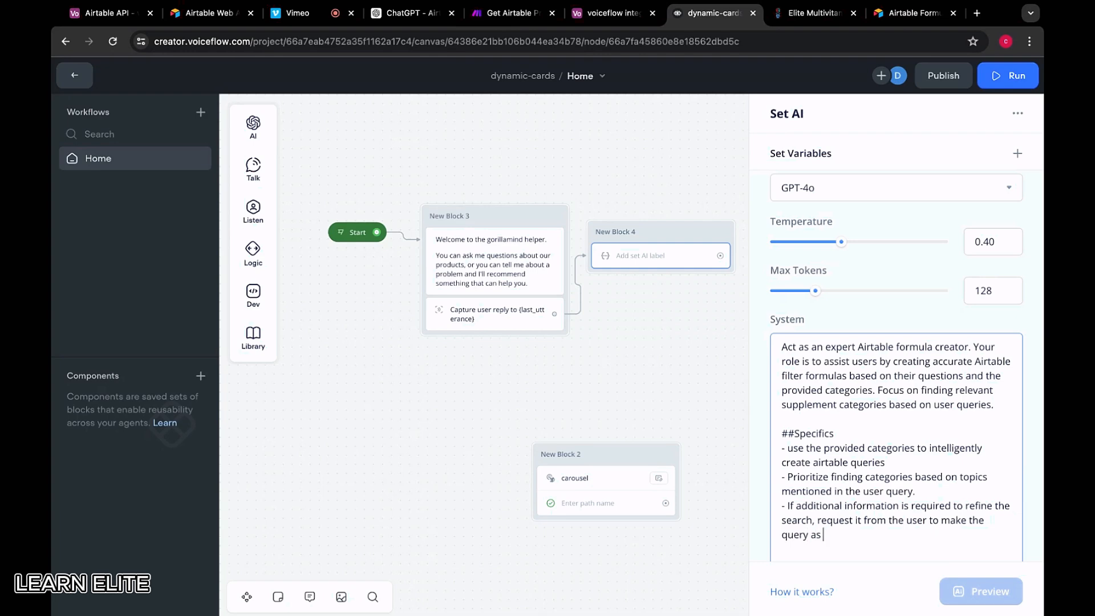
{"action": "type", "text": "relevant as possible "}
{"action": "type", "text": "-"}
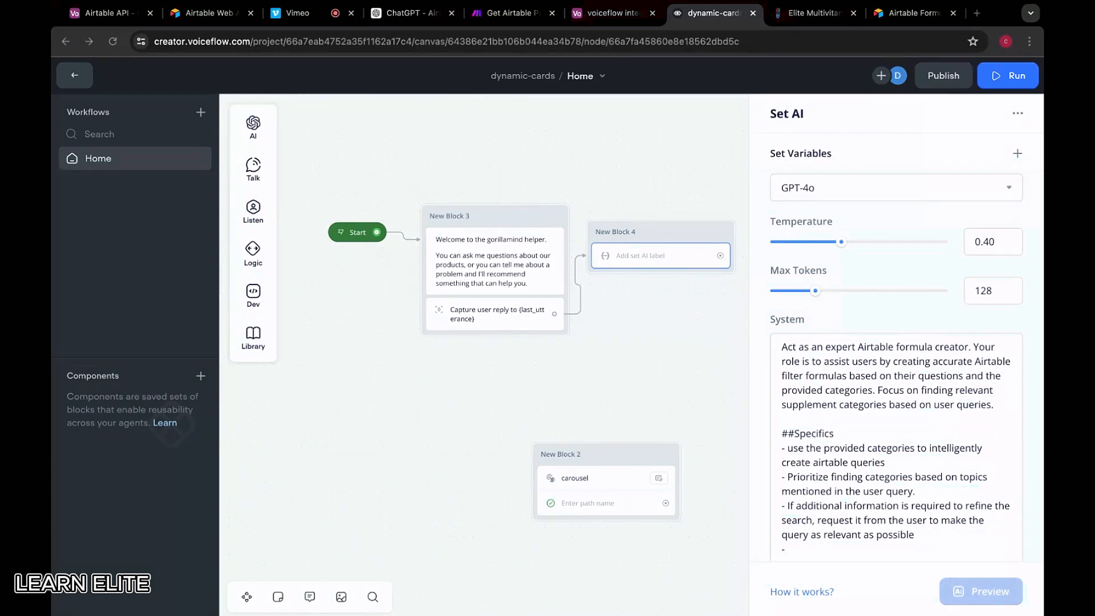
{"action": "left_click", "coordinate": [785, 548]}
{"action": "scroll", "coordinate": [896, 433], "scroll_direction": "down", "scroll_amount": 1}
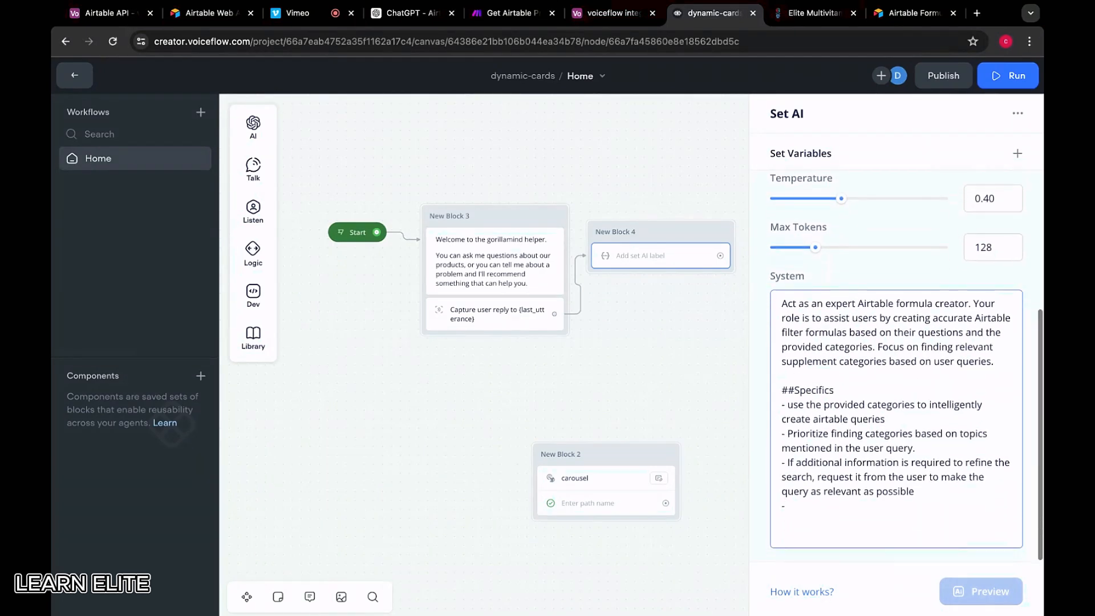
{"action": "key", "text": "BackSpace"}
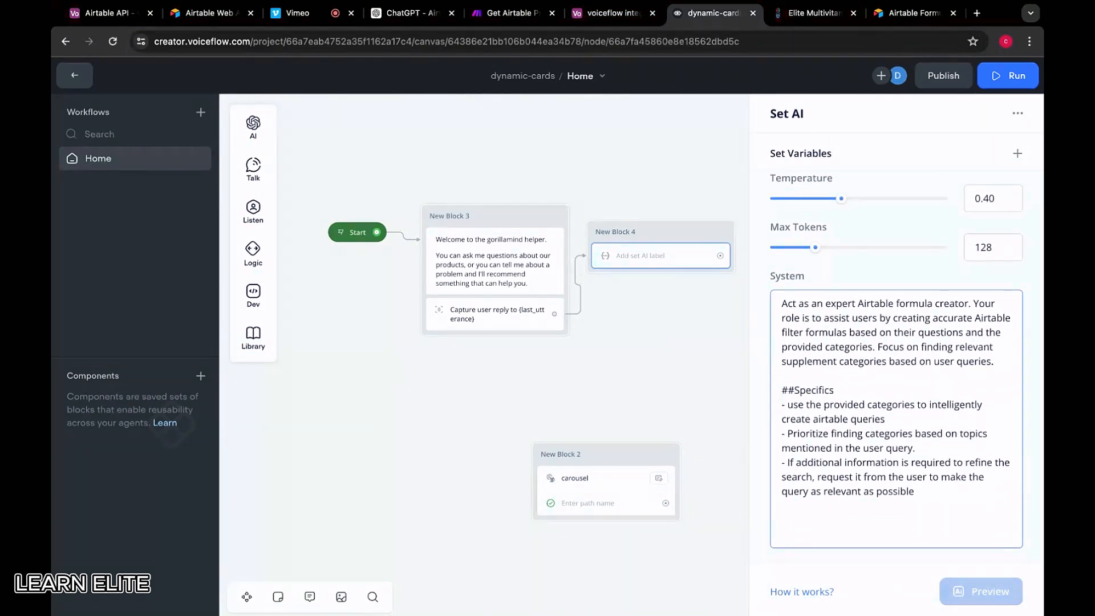
{"action": "key", "text": "Return"}
{"action": "key", "text": "Return"}
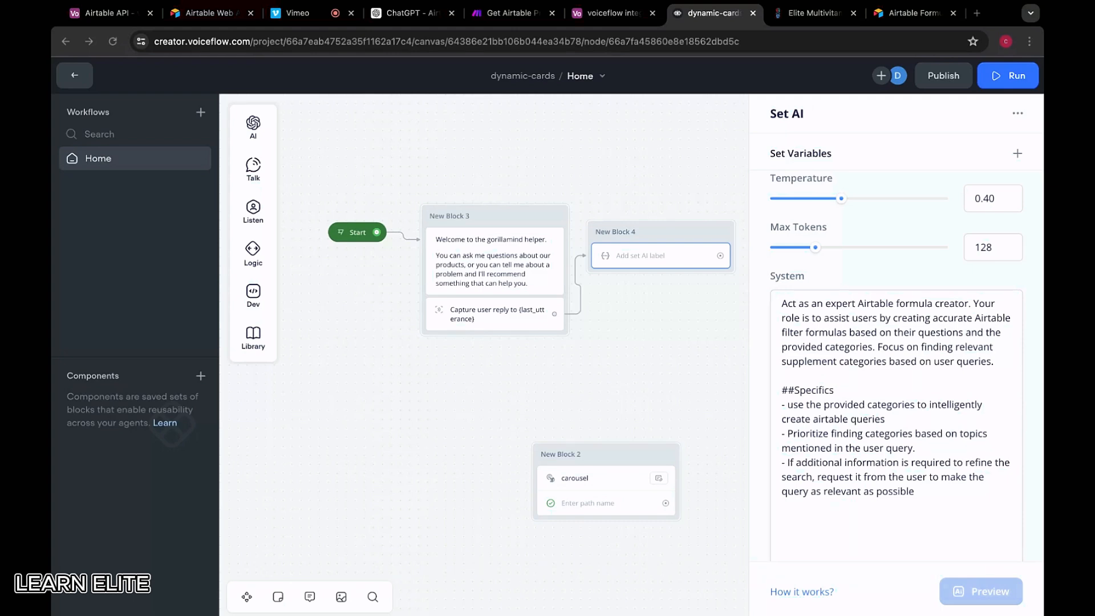
Add ##Examples with a Q: about poor sleep and back pain, and A: AND({category} =
{"action": "key", "text": "Return"}
{"action": "key", "text": "Return"}
{"action": "type", "text": "##"}
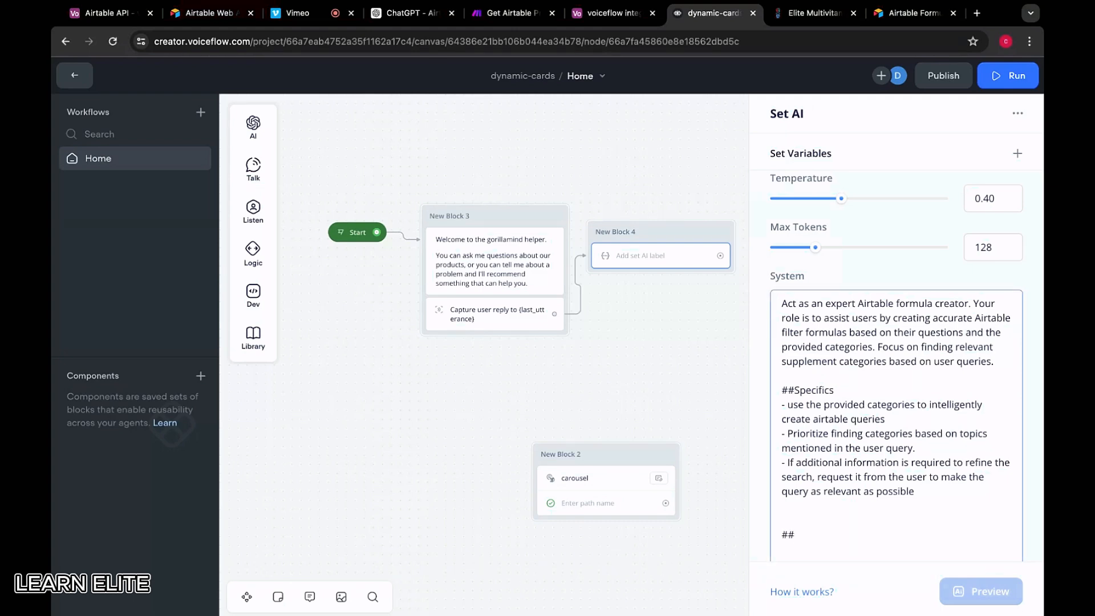
{"action": "type", "text": "Examples"}
{"action": "key", "text": "Return"}
{"action": "key", "text": "Return"}
{"action": "type", "text": "Q:"}
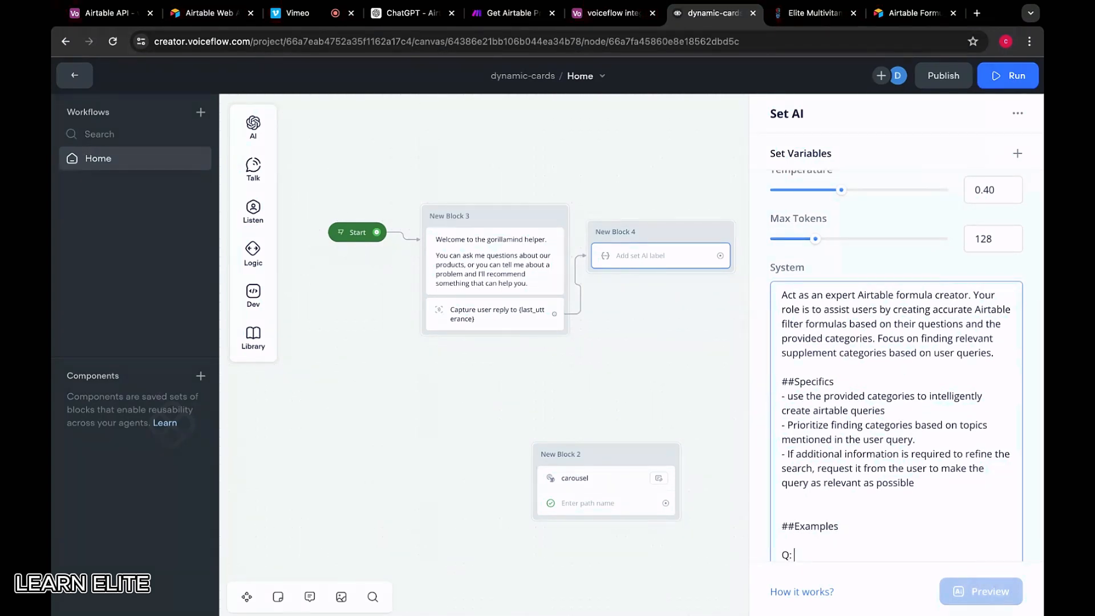
{"action": "type", "text": " my sleep is shit and my bad"}
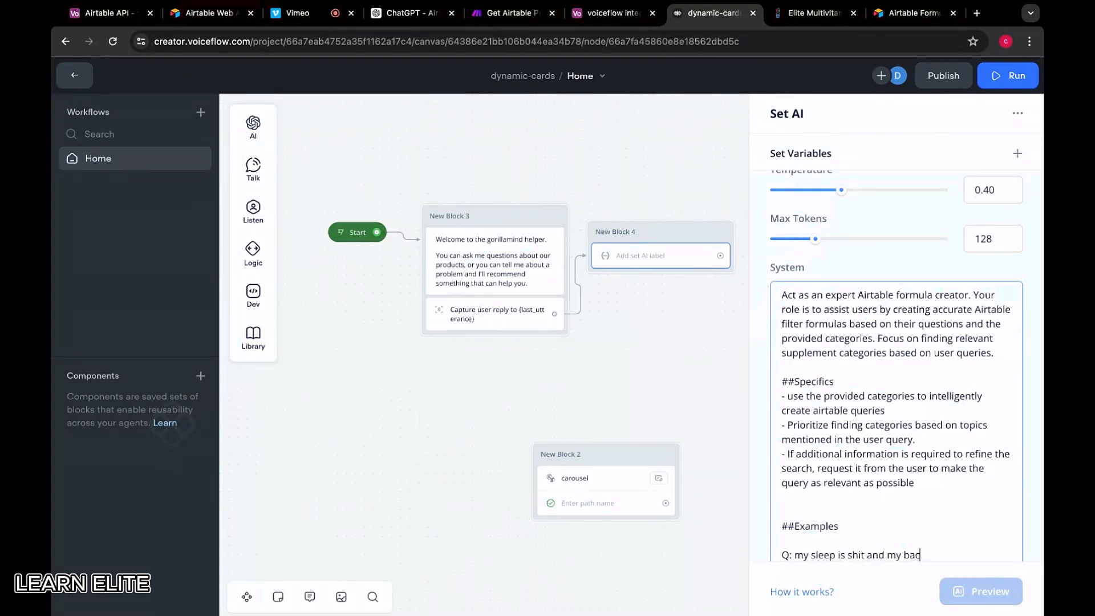
{"action": "type", "text": "k hurts after my workout"}
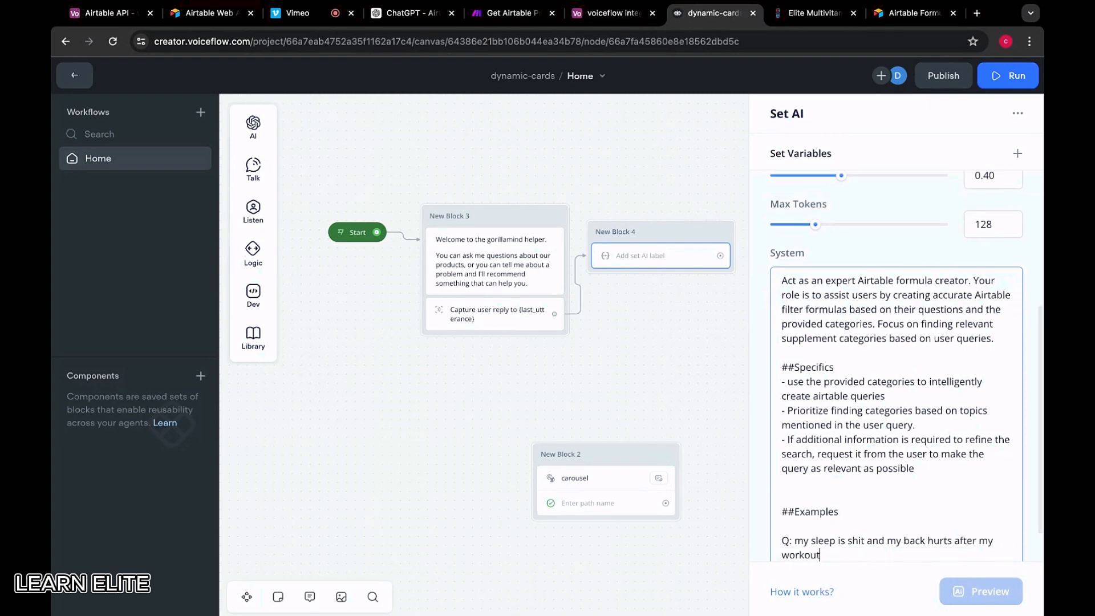
{"action": "key", "text": "Return"}
{"action": "type", "text": "A:"}
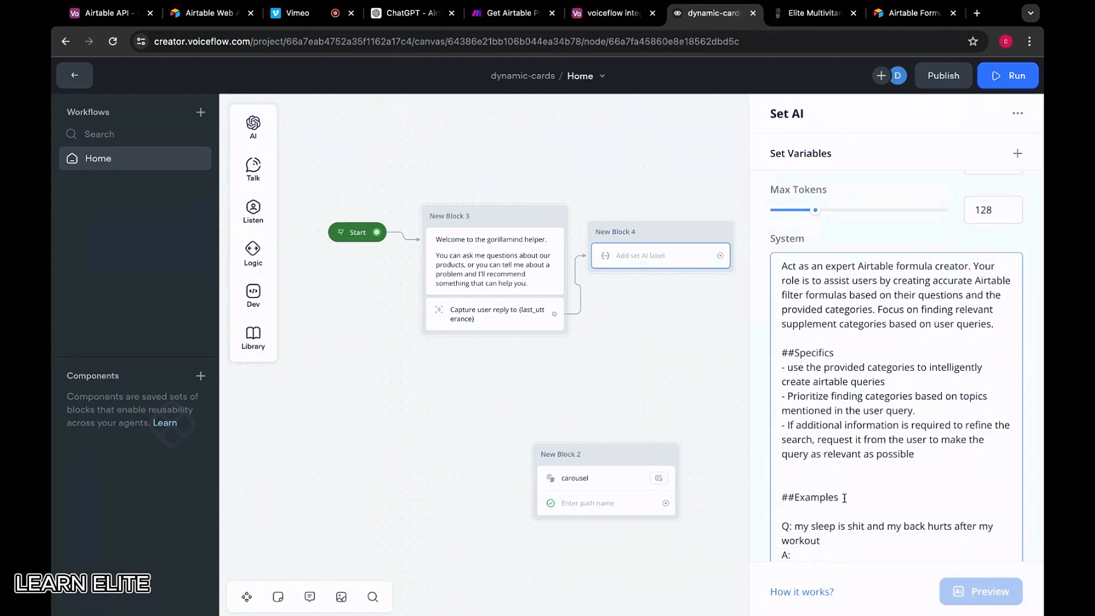
{"action": "scroll", "coordinate": [844, 497], "scroll_direction": "down", "scroll_amount": 1}
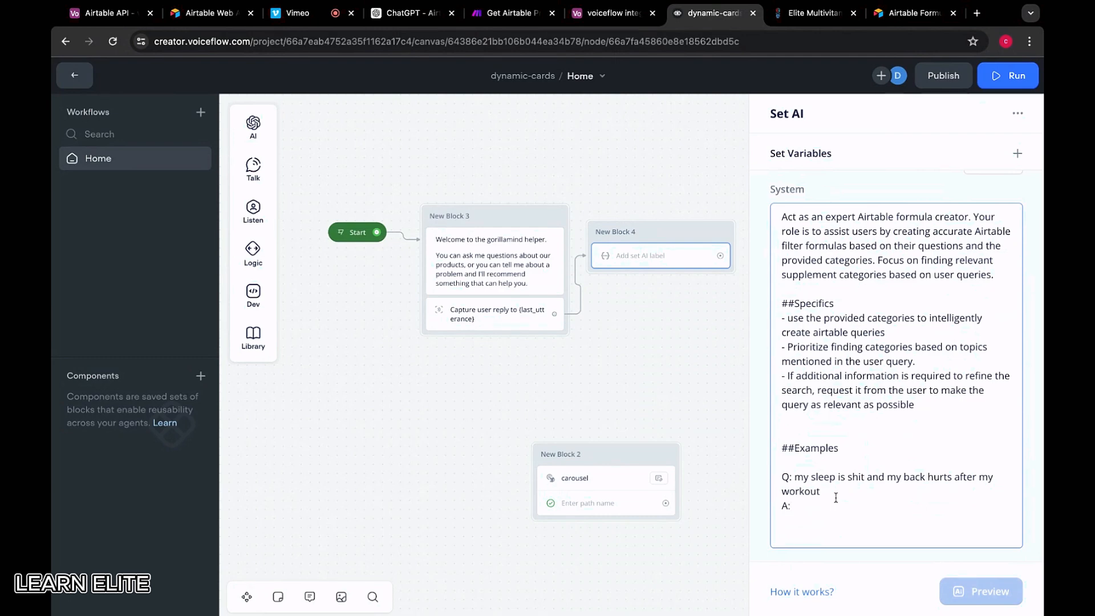
{"action": "type", "text": "AND({ca"}
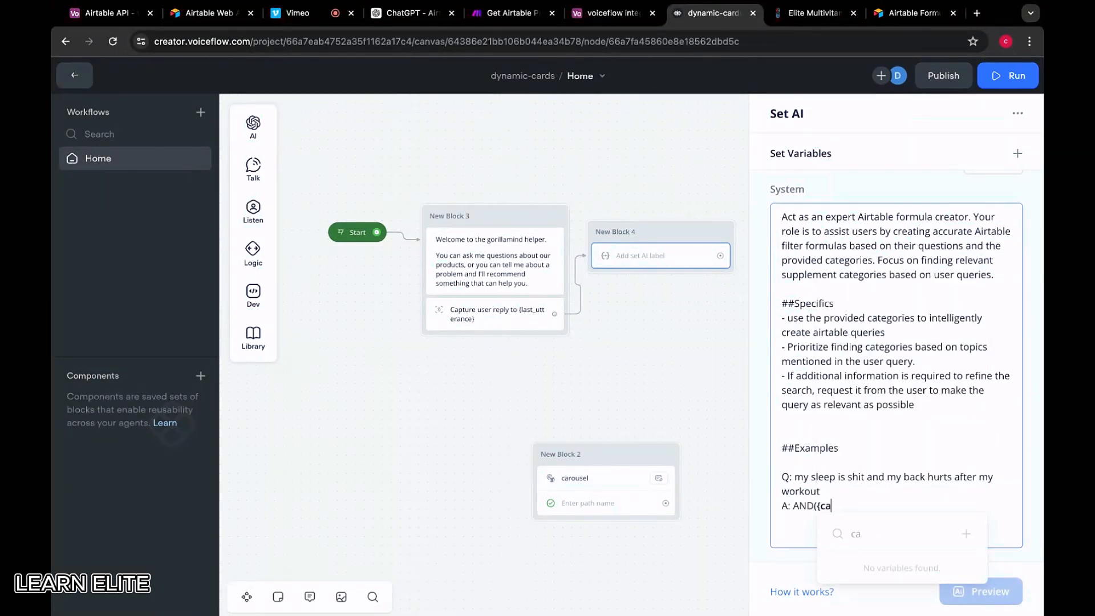
{"action": "type", "text": "tegory}"}
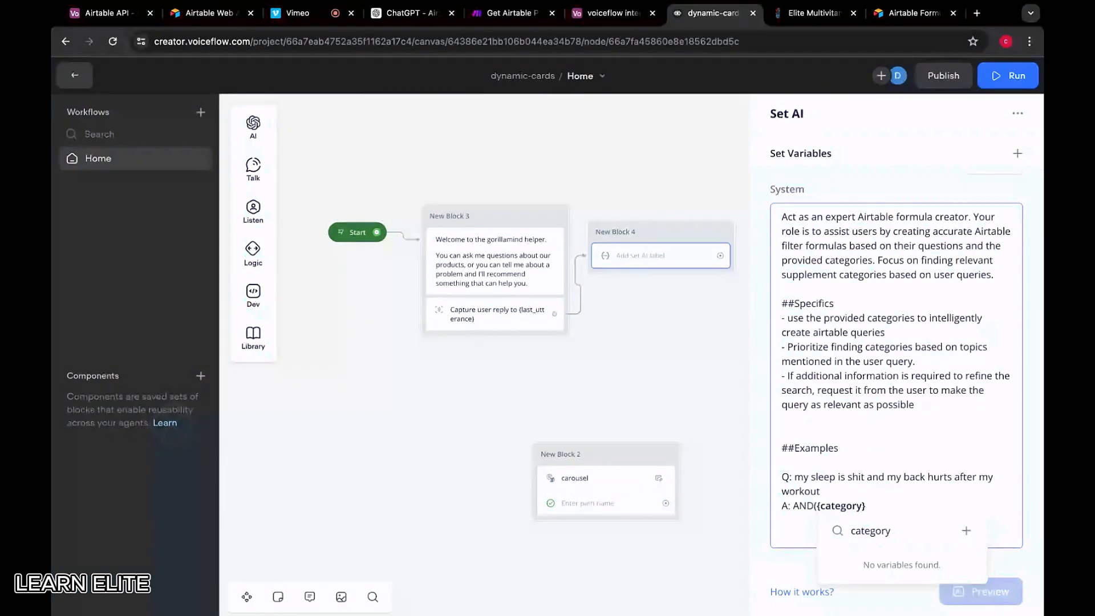
{"action": "type", "text": " ="}
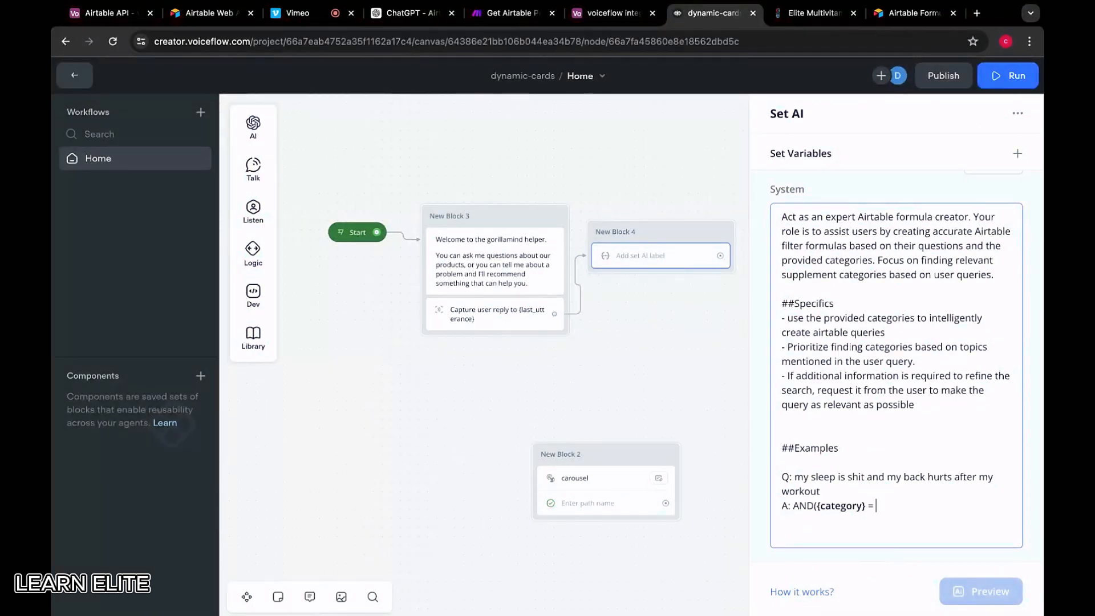
{"action": "left_click", "coordinate": [815, 505]}
{"action": "left_click", "coordinate": [863, 505]}
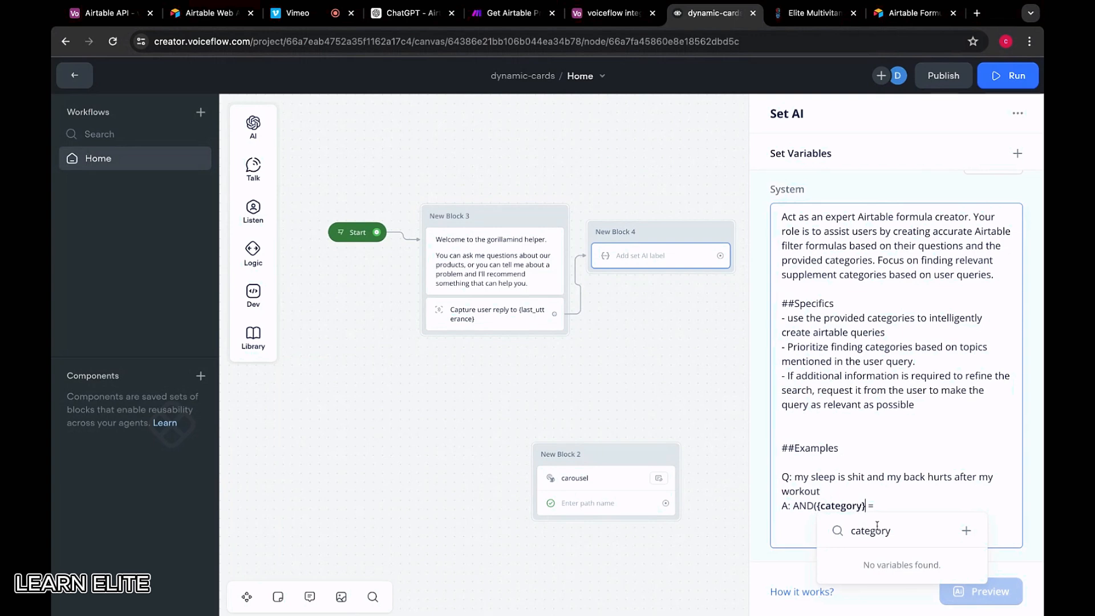
{"action": "left_click", "coordinate": [901, 504]}
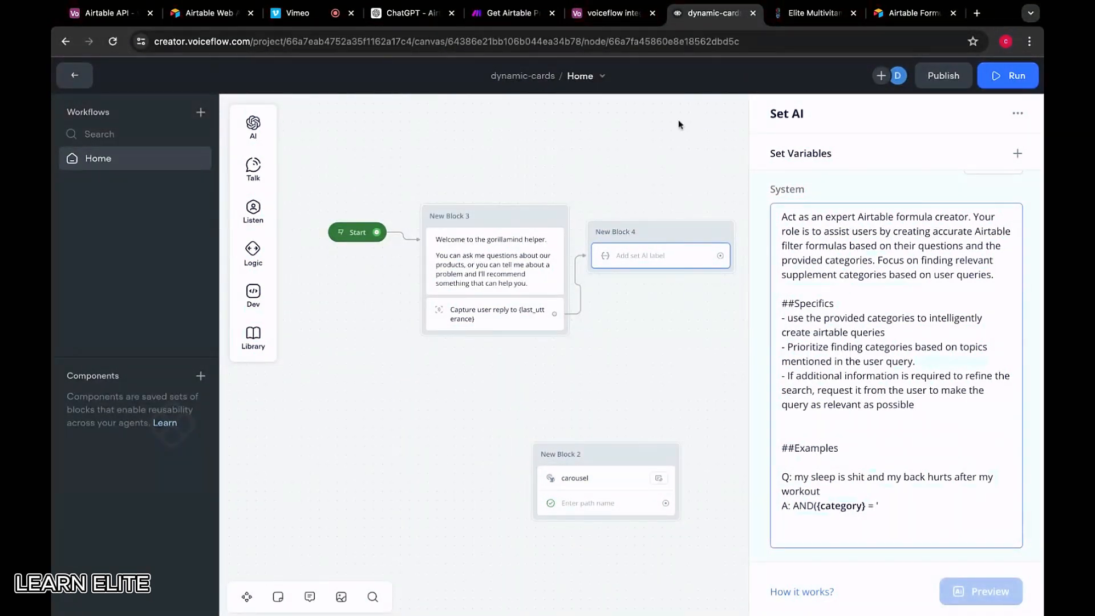
Insert 'Bedroom & Sleep Support' from Airtable into the answer and change AND to OR
{"action": "left_click", "coordinate": [613, 13]}
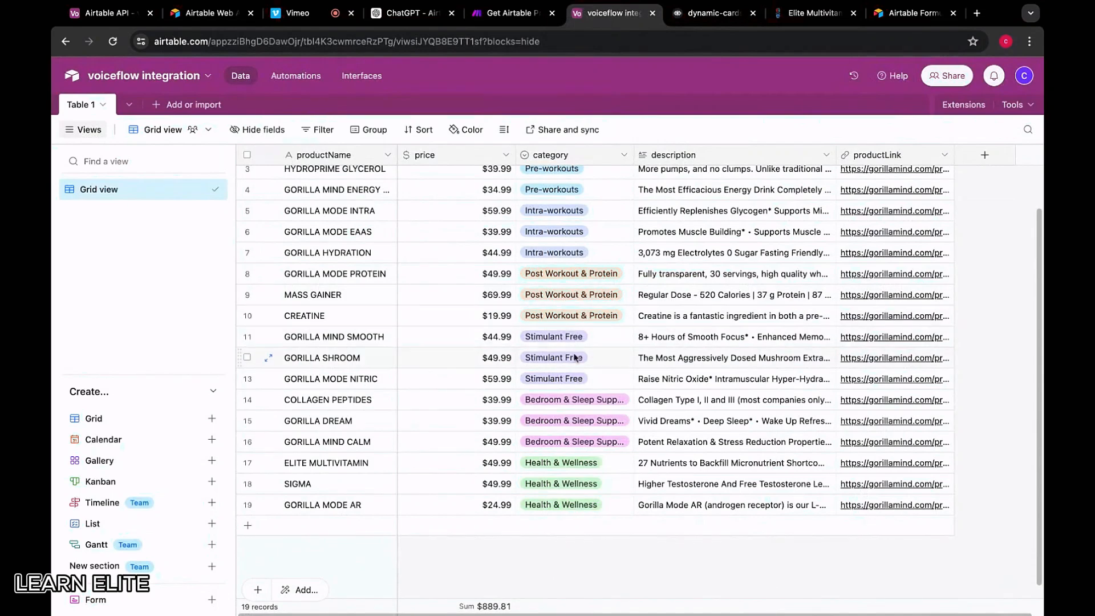
{"action": "left_click", "coordinate": [549, 404]}
{"action": "key", "text": "ctrl+c"}
{"action": "left_click", "coordinate": [713, 12]}
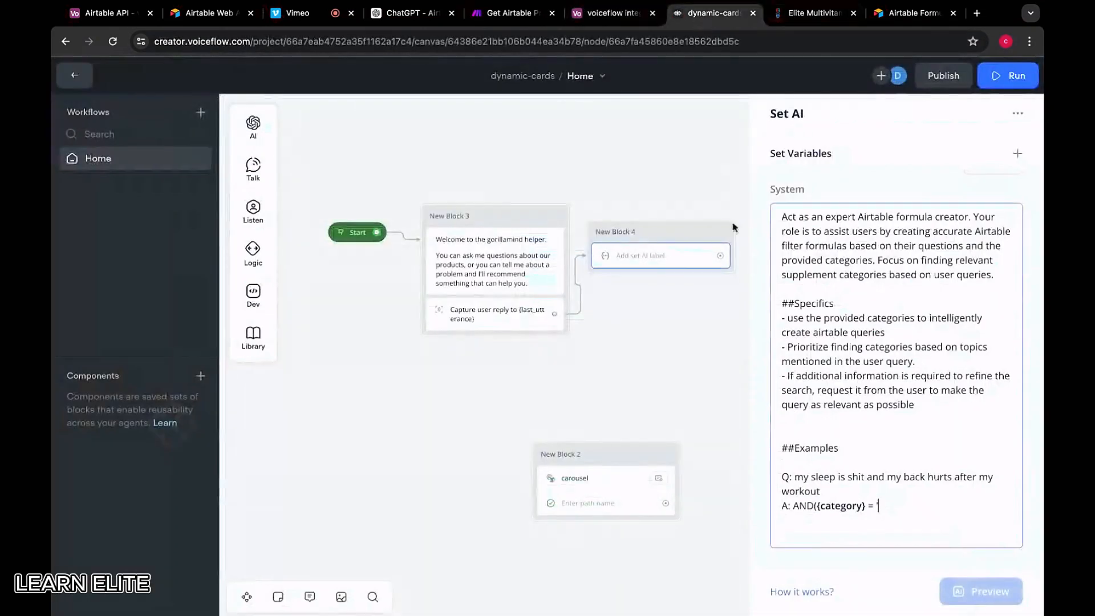
{"action": "key", "text": "ctrl+v"}
{"action": "type", "text": "'"}
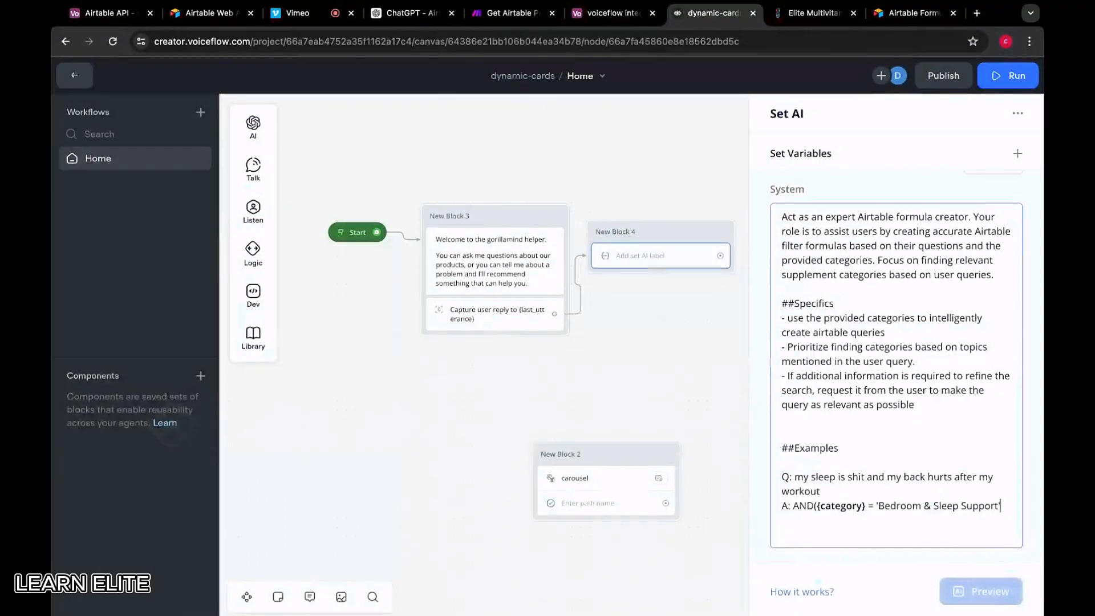
{"action": "type", "text": ","}
{"action": "key", "text": "BackSpace"}
{"action": "key", "text": "BackSpace"}
{"action": "key", "text": "BackSpace"}
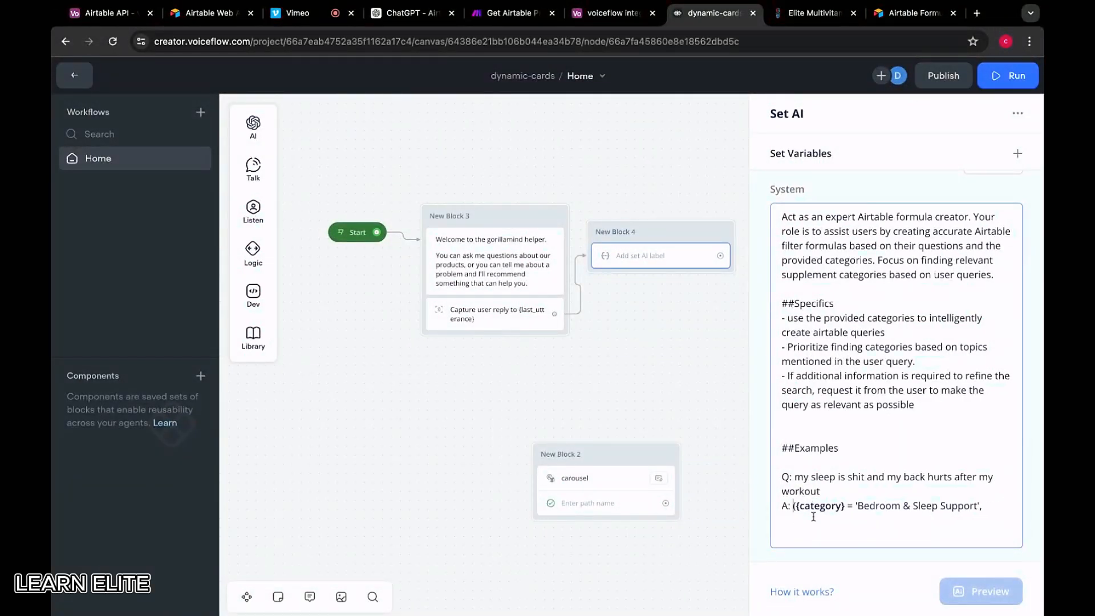
{"action": "type", "text": "OR("}
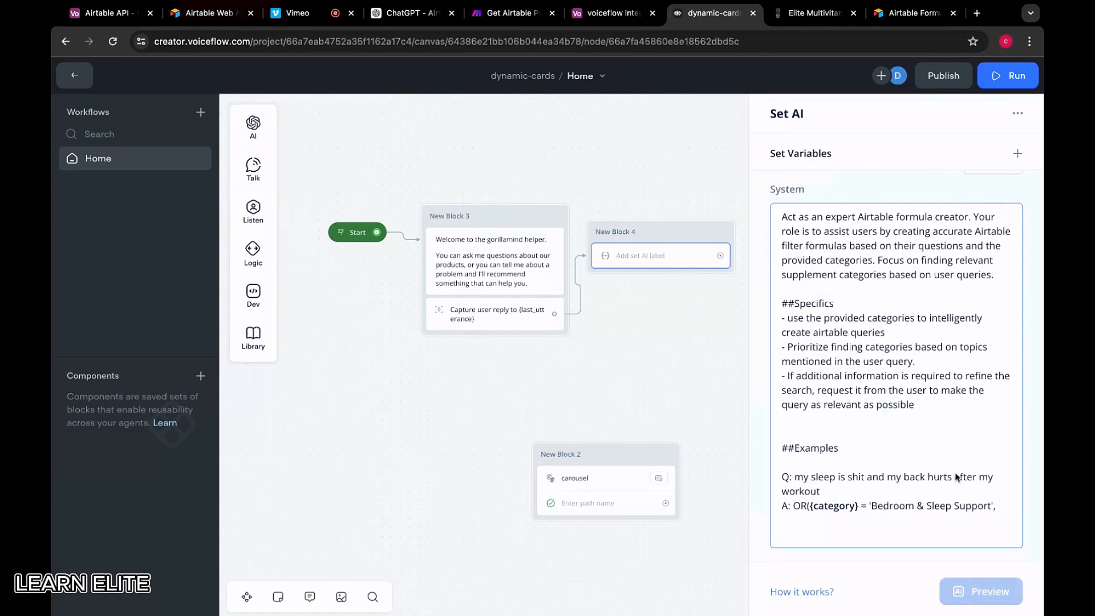
{"action": "type", "text": "{CA"}
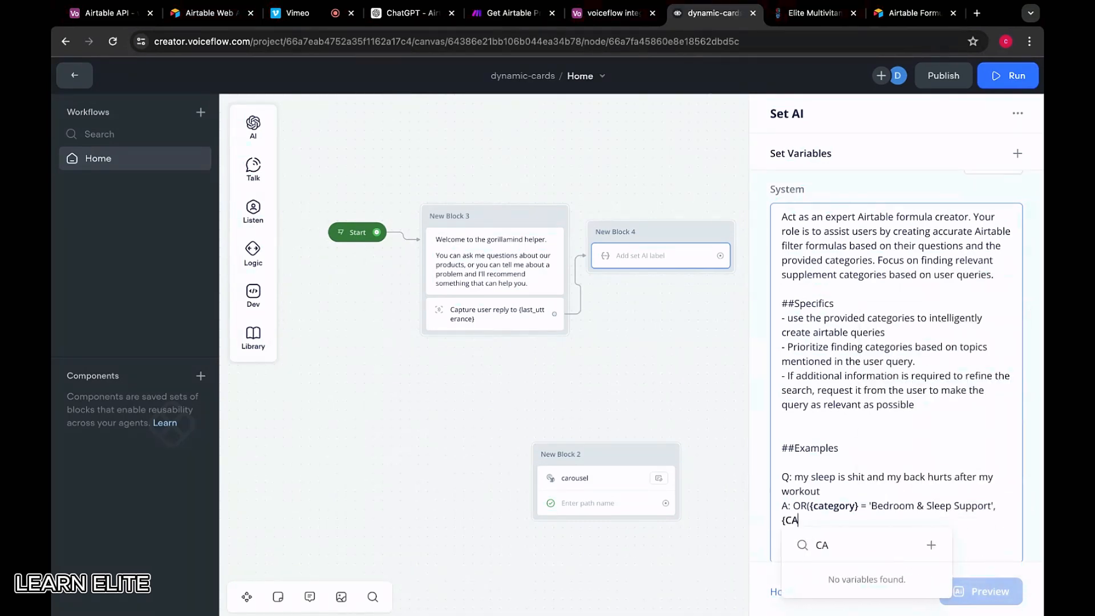
{"action": "key", "text": "BackSpace"}
{"action": "key", "text": "BackSpace"}
{"action": "type", "text": "category} = '"}
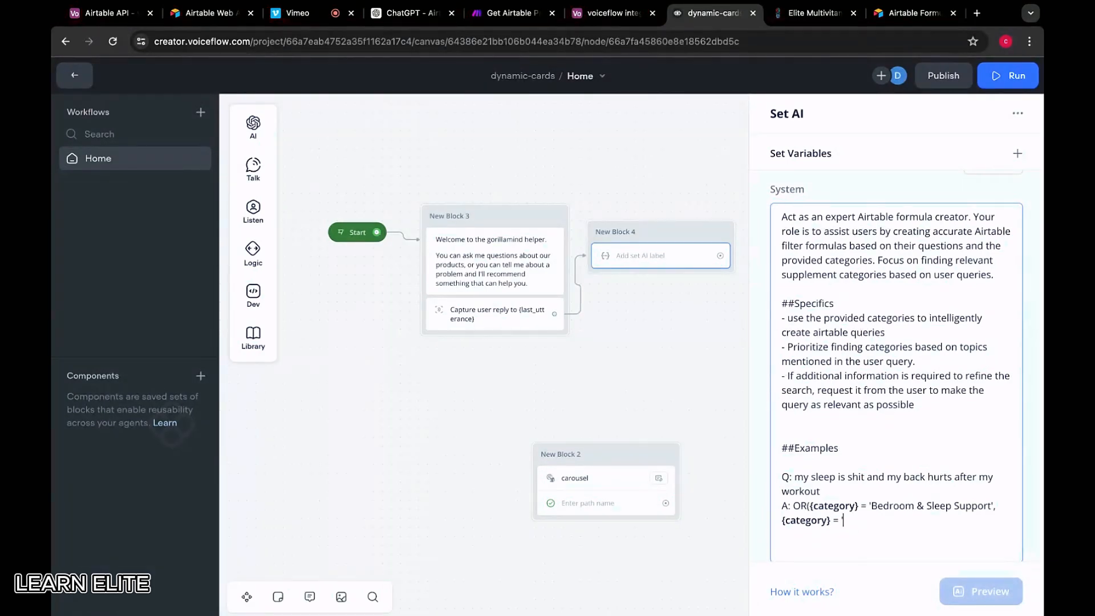
Complete the OR formula's second condition with the exact 'Post Workout & Protein' category name
{"action": "left_click", "coordinate": [613, 13]}
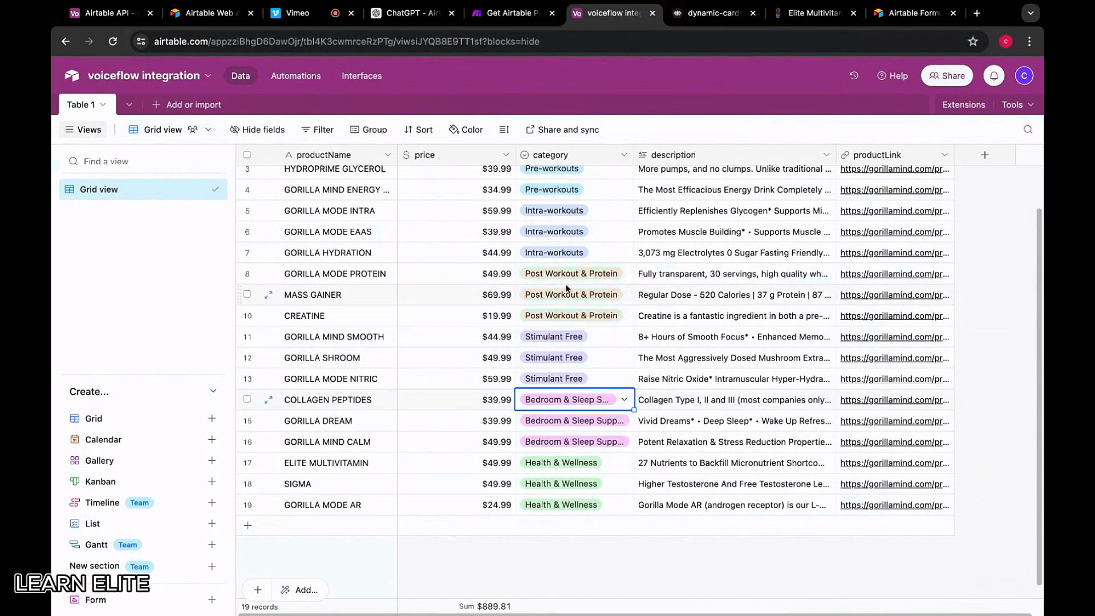
{"action": "scroll", "coordinate": [570, 283], "scroll_direction": "up", "scroll_amount": 2}
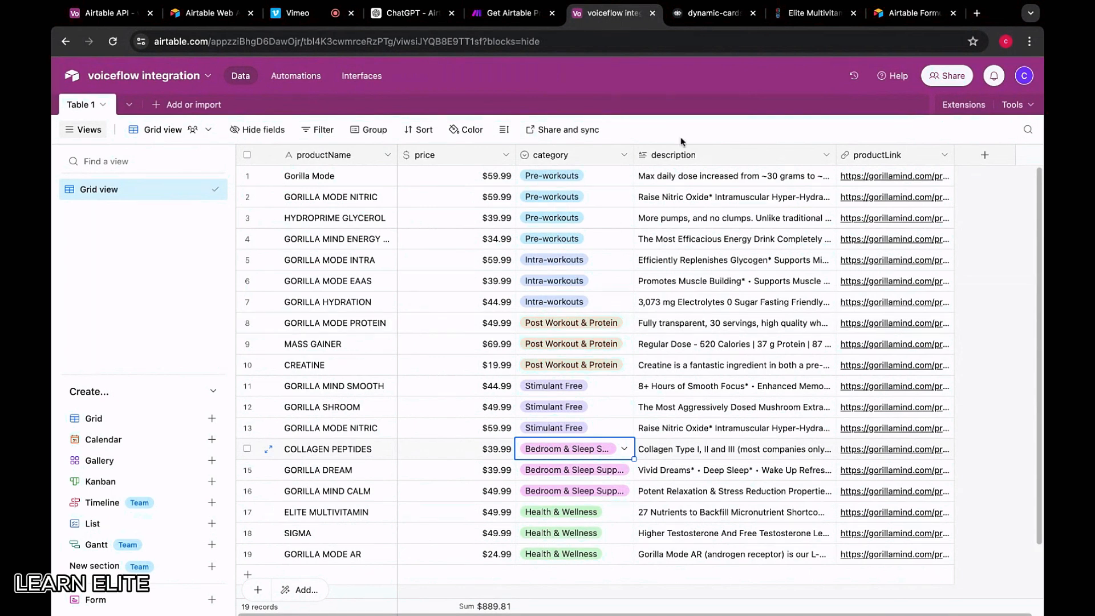
{"action": "left_click", "coordinate": [710, 13]}
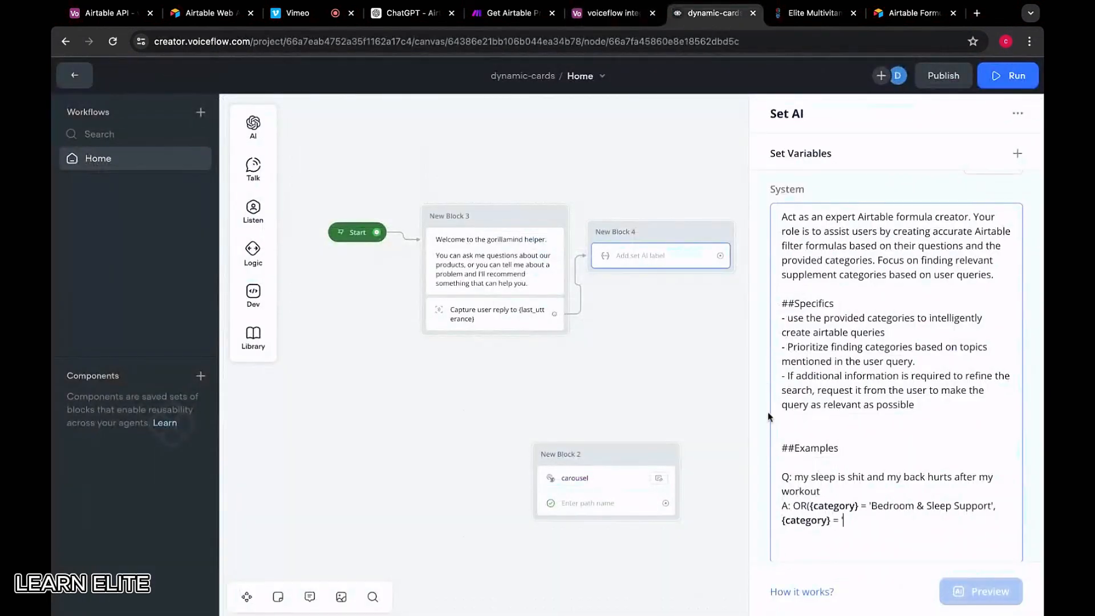
{"action": "type", "text": "Post workout"}
{"action": "left_click", "coordinate": [610, 13]}
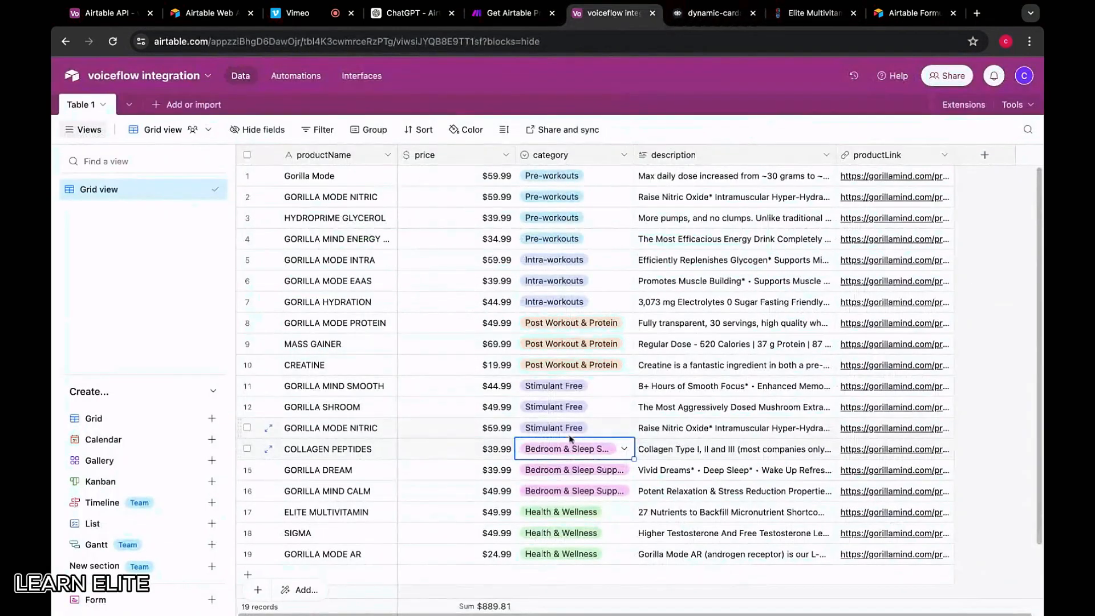
{"action": "left_click", "coordinate": [562, 365]}
{"action": "key", "text": "ctrl+c"}
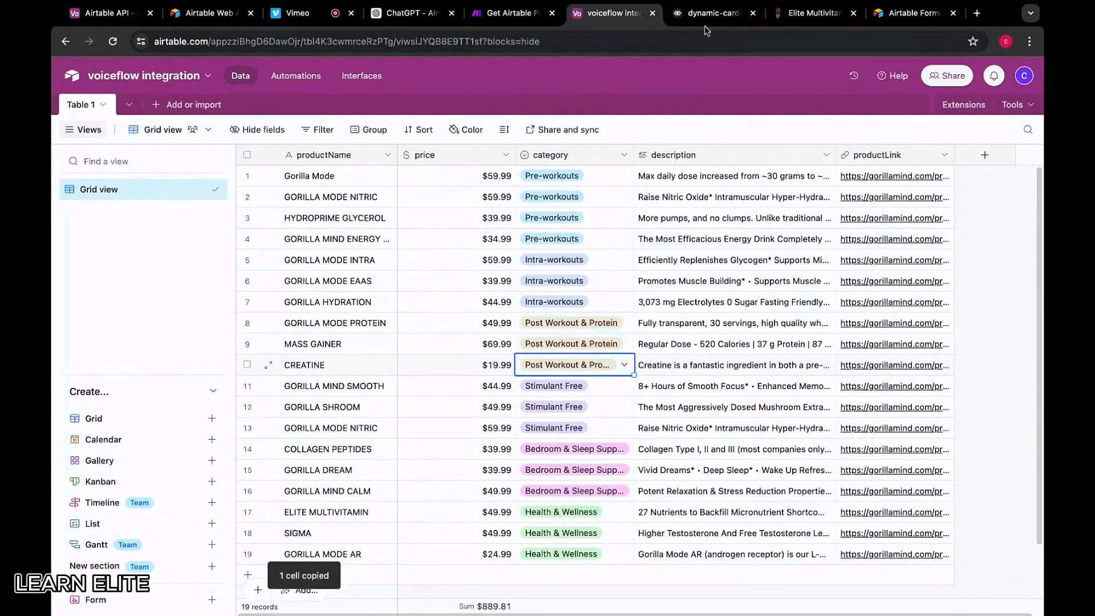
{"action": "key", "text": "ctrl+Tab"}
{"action": "key", "text": "BackSpace"}
{"action": "key", "text": "BackSpace"}
{"action": "key", "text": "BackSpace"}
{"action": "key", "text": "BackSpace"}
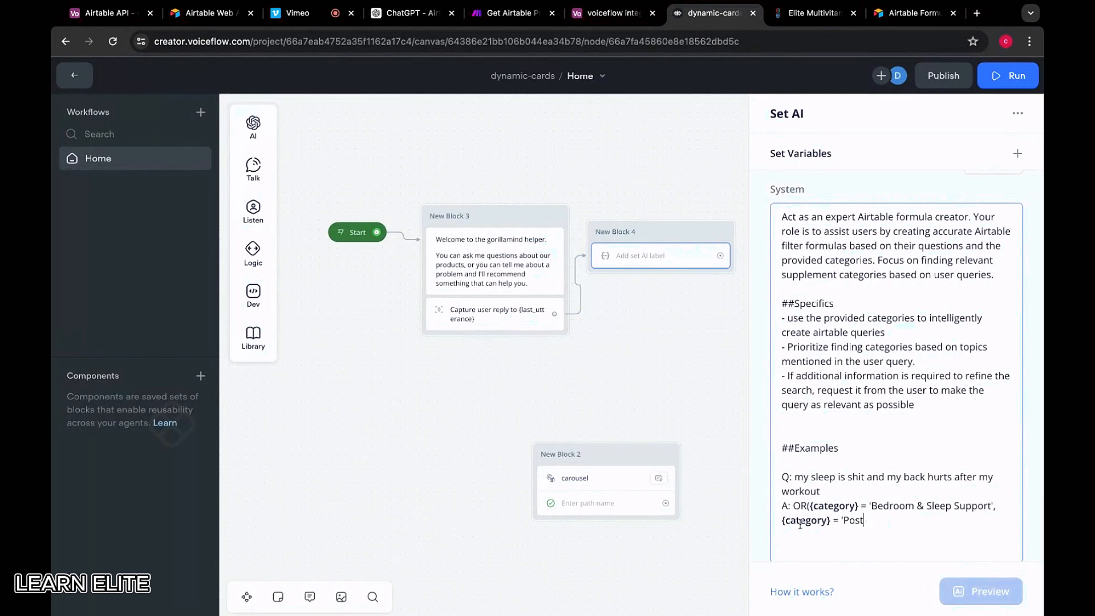
{"action": "key", "text": "BackSpace"}
{"action": "key", "text": "BackSpace"}
{"action": "key", "text": "BackSpace"}
{"action": "key", "text": "BackSpace"}
{"action": "key", "text": "ctrl+v"}
{"action": "type", "text": "'"}
Replace the Pre-workouts formula in Make's Airtable module with the new OR formula
{"action": "left_click_drag", "start_coordinate": [959, 520], "coordinate": [793, 506]}
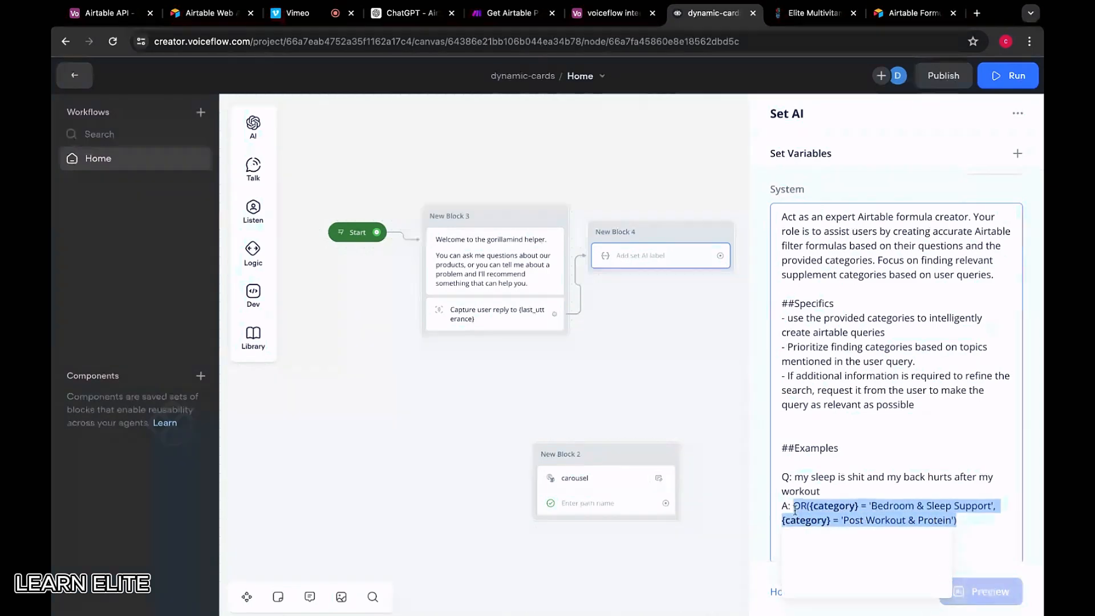
{"action": "left_click", "coordinate": [501, 13]}
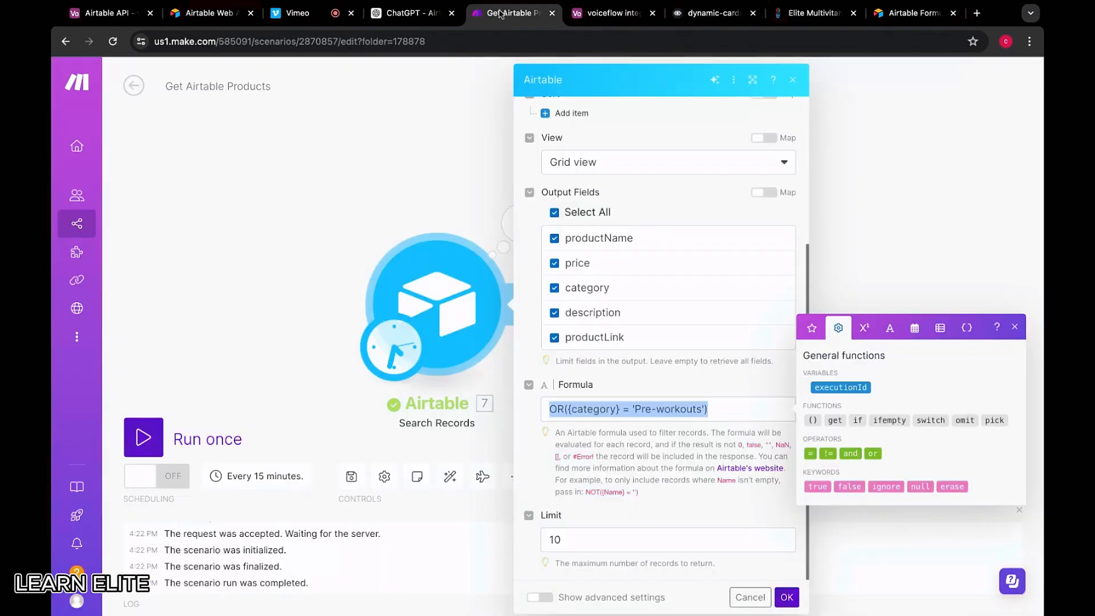
{"action": "left_click", "coordinate": [713, 400]}
{"action": "key", "text": "ctrl+a"}
{"action": "key", "text": "BackSpace"}
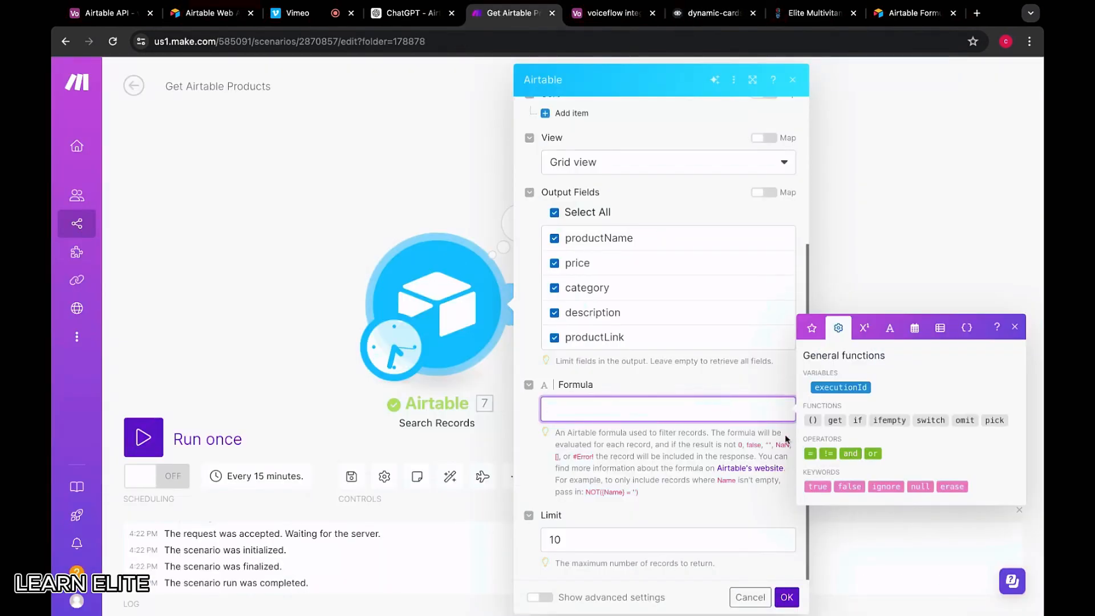
{"action": "key", "text": "ctrl+v"}
{"action": "left_click", "coordinate": [787, 597]}
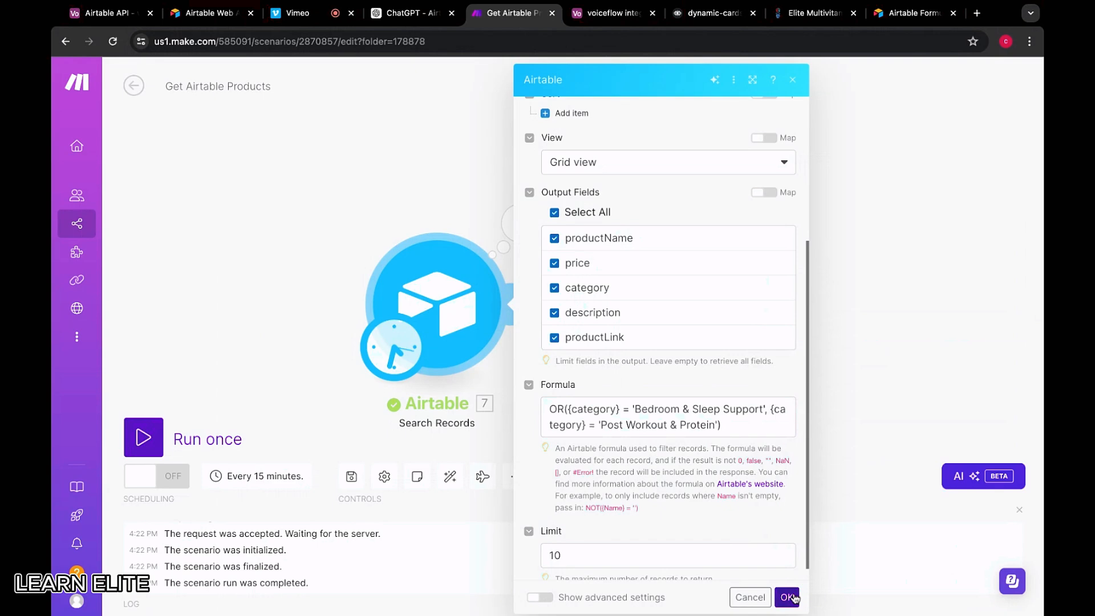
Run only the Airtable search module and check its six product bundles against Airtable's table
{"action": "left_click", "coordinate": [461, 301]}
{"action": "right_click", "coordinate": [461, 300]}
{"action": "left_click", "coordinate": [477, 296]}
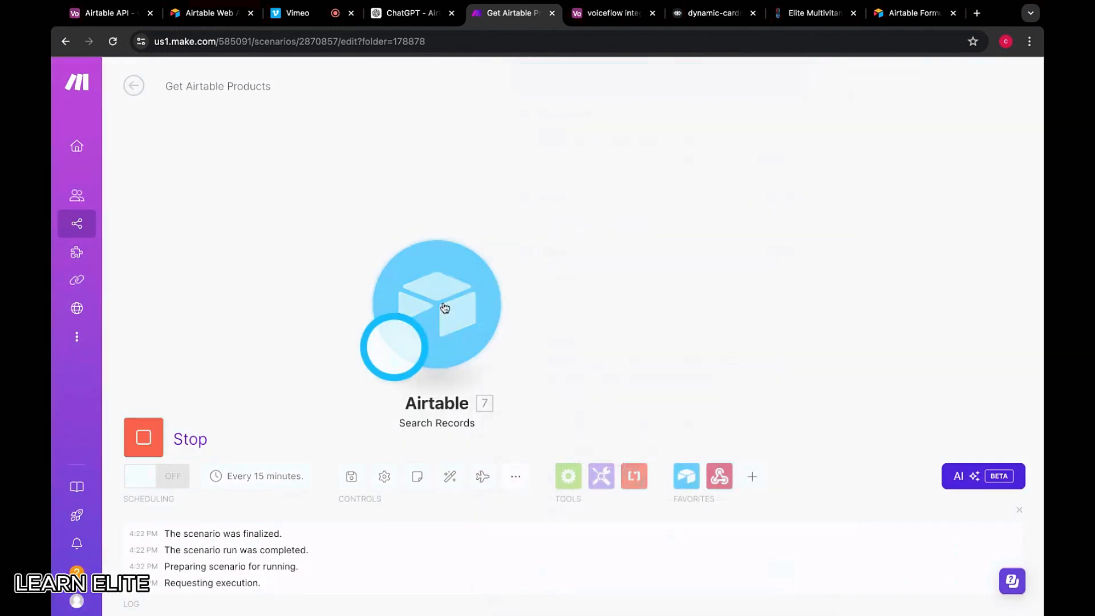
{"action": "scroll", "coordinate": [681, 359], "scroll_direction": "down", "scroll_amount": 4}
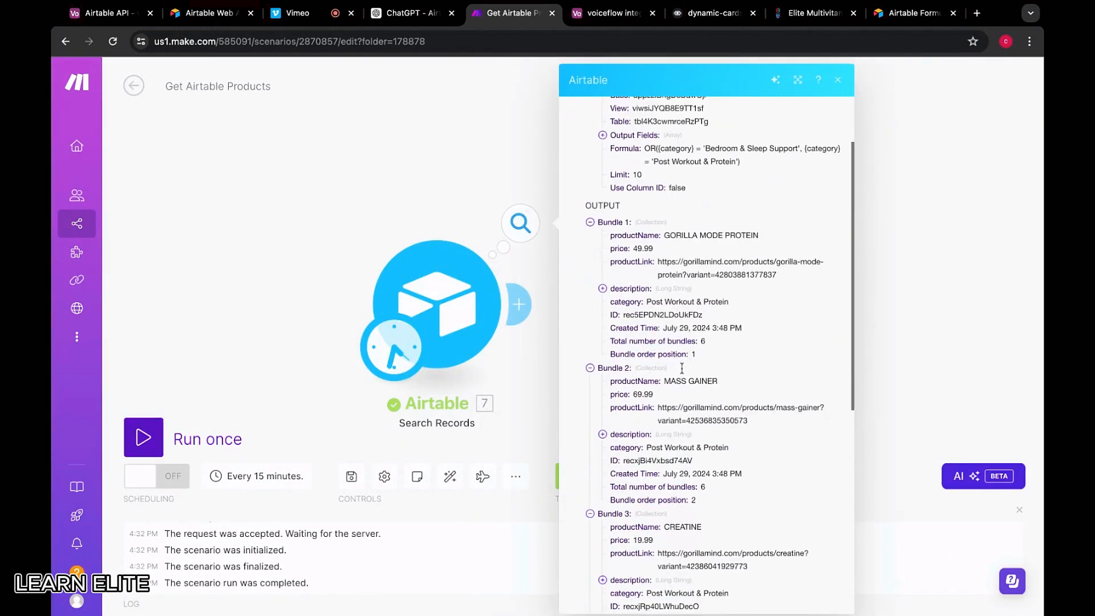
{"action": "scroll", "coordinate": [685, 371], "scroll_direction": "down", "scroll_amount": 5}
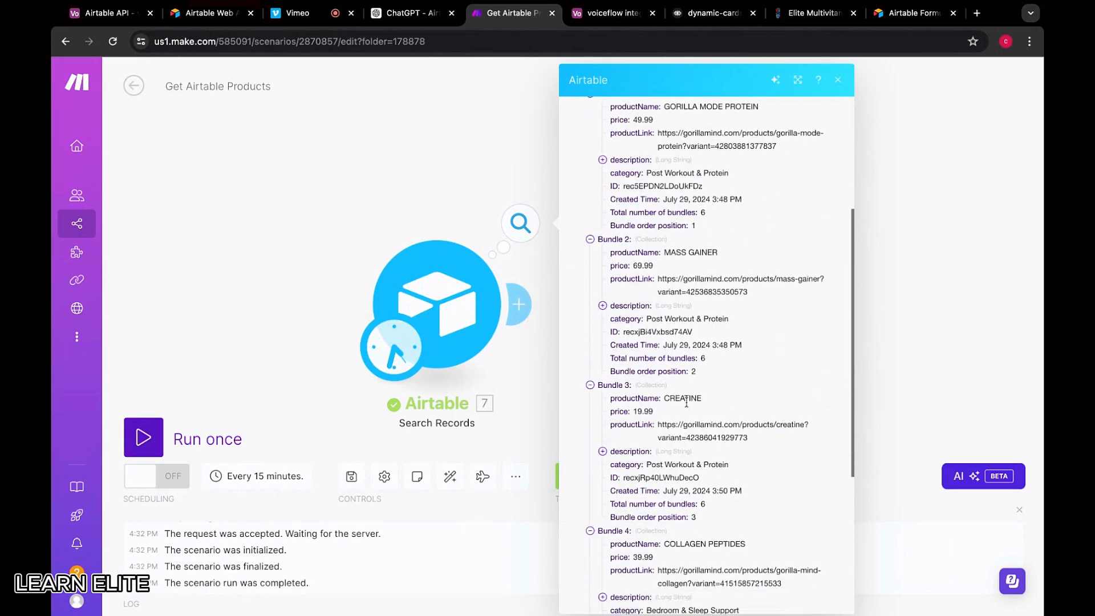
{"action": "scroll", "coordinate": [692, 456], "scroll_direction": "down", "scroll_amount": 4}
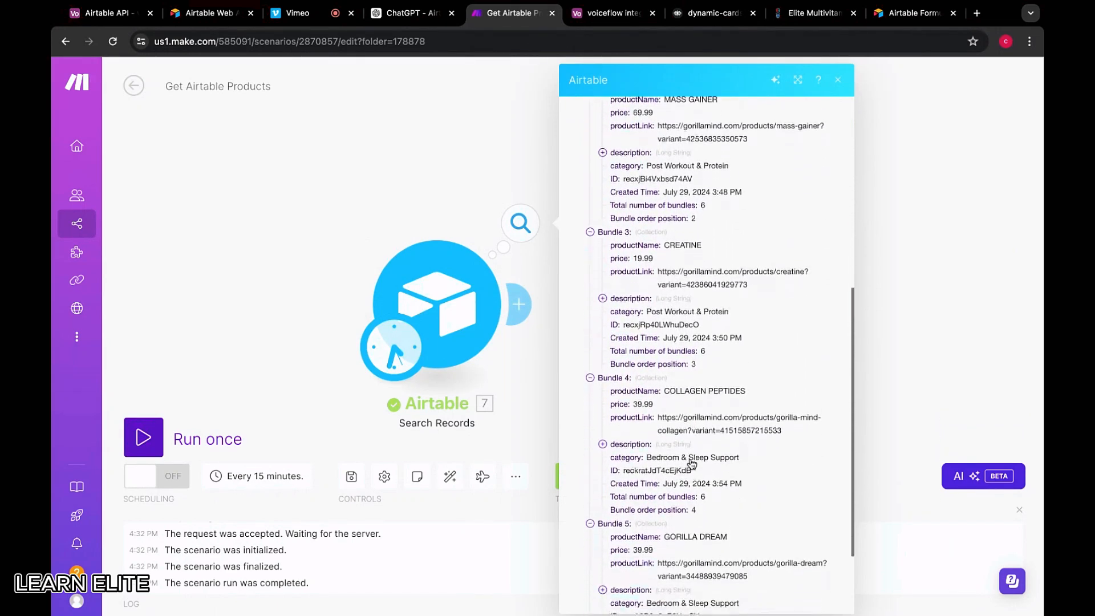
{"action": "scroll", "coordinate": [691, 463], "scroll_direction": "down", "scroll_amount": 3}
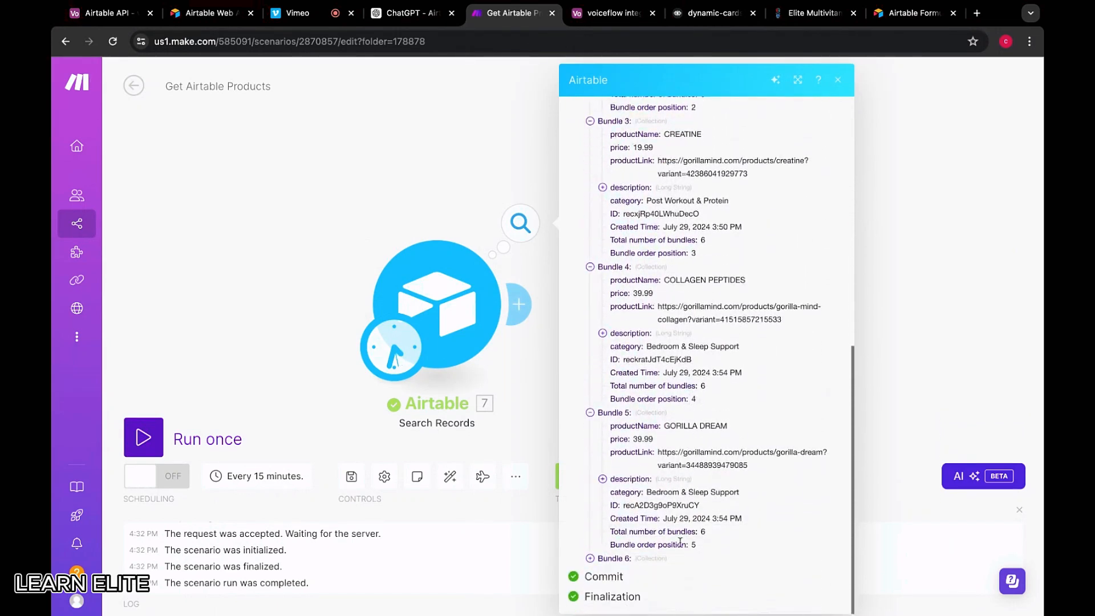
{"action": "left_click", "coordinate": [615, 558]}
{"action": "scroll", "coordinate": [621, 550], "scroll_direction": "down", "scroll_amount": 4}
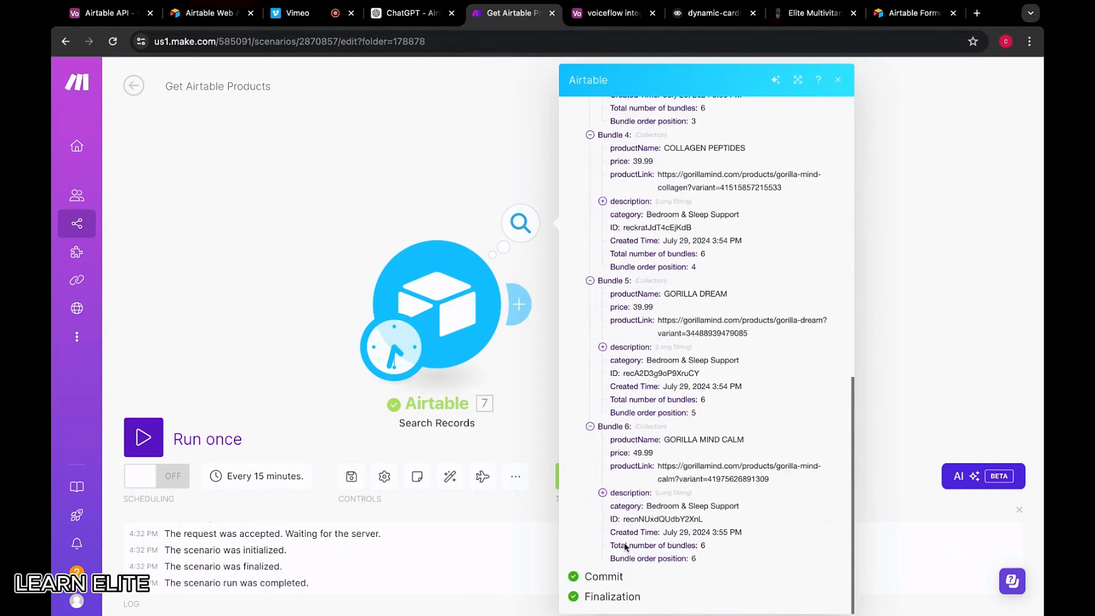
{"action": "left_click", "coordinate": [477, 197]}
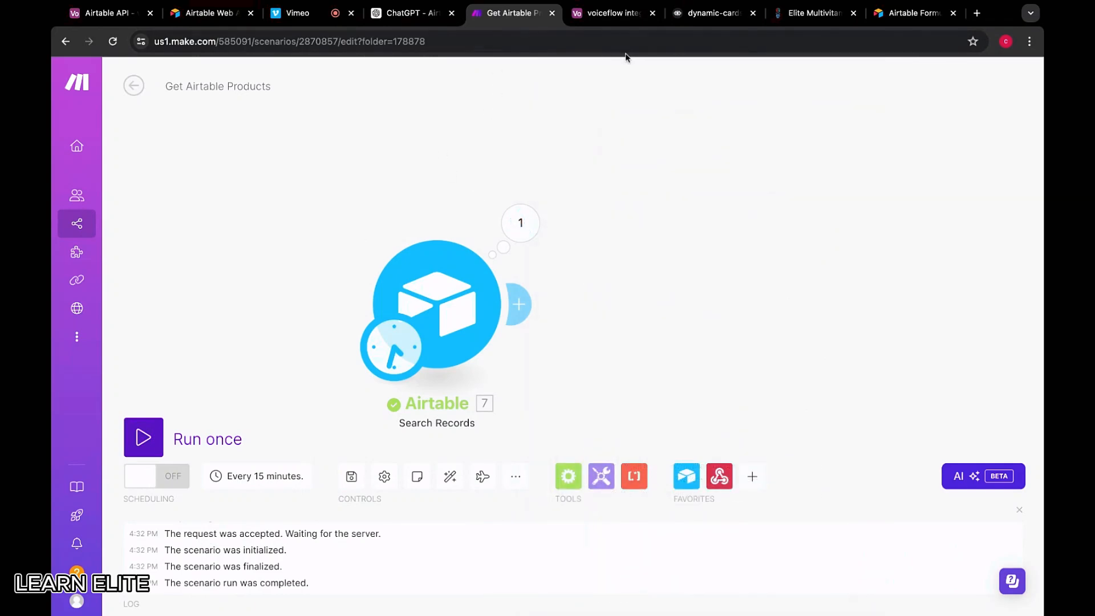
{"action": "left_click", "coordinate": [530, 212]}
{"action": "scroll", "coordinate": [648, 342], "scroll_direction": "down", "scroll_amount": 6}
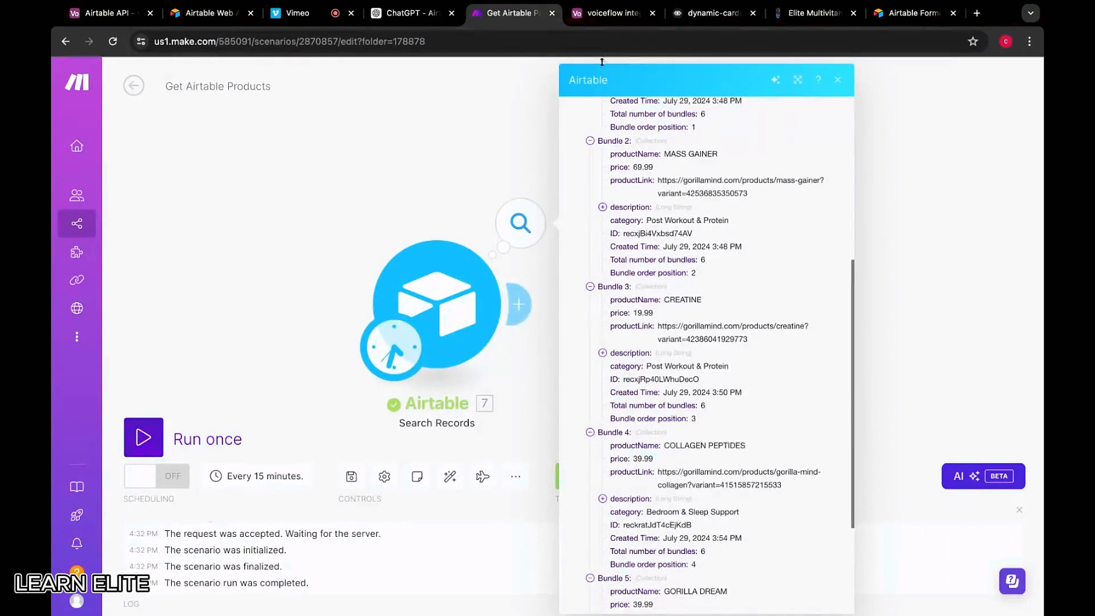
{"action": "left_click", "coordinate": [609, 13]}
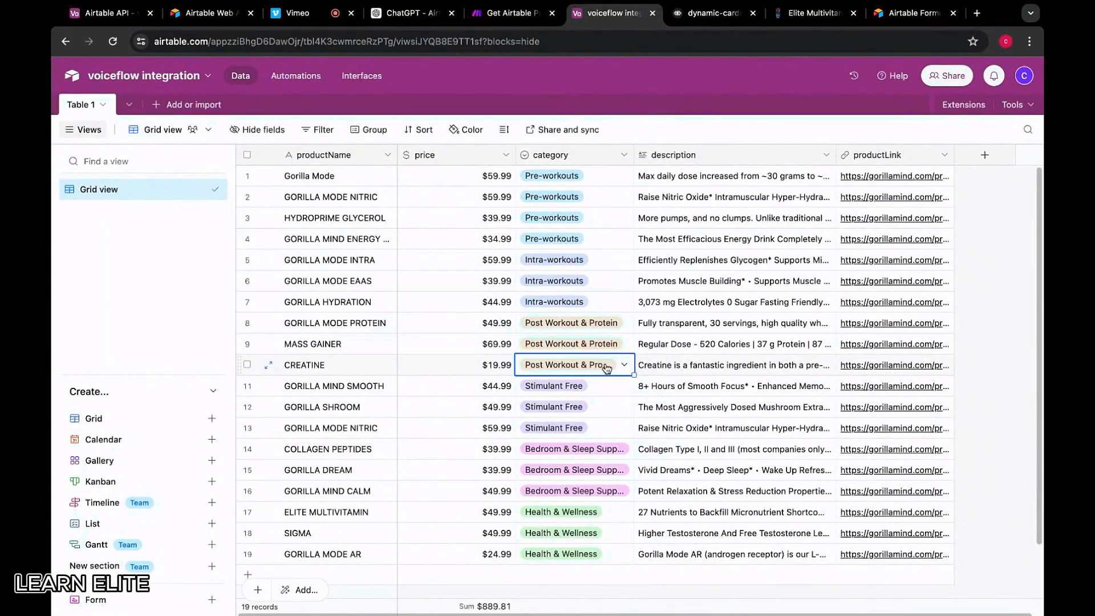
Add a second example question reading 'need to go harder in the gym' with an A: line
{"action": "left_click", "coordinate": [710, 13]}
{"action": "scroll", "coordinate": [913, 502], "scroll_direction": "down", "scroll_amount": 1}
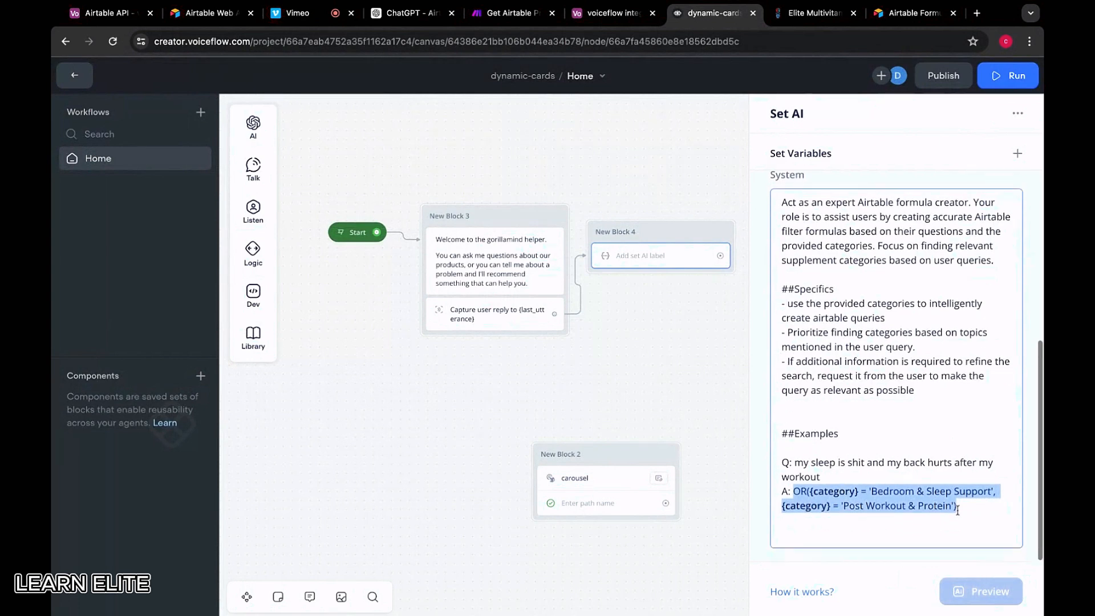
{"action": "left_click", "coordinate": [987, 516]}
{"action": "key", "text": "Return"}
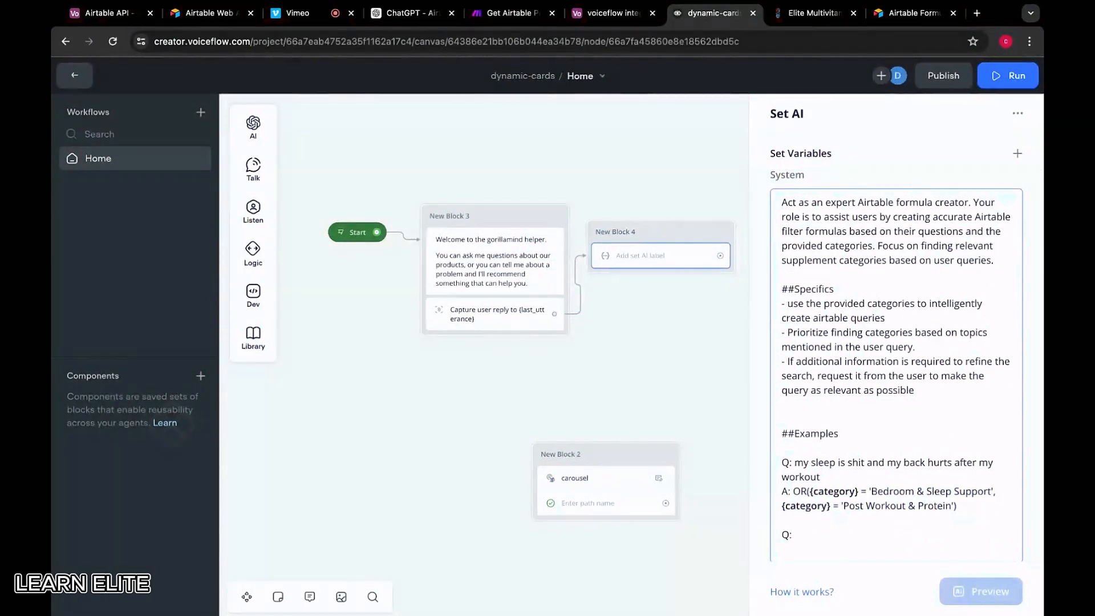
{"action": "type", "text": "Q: looking to boost my workout perfor"}
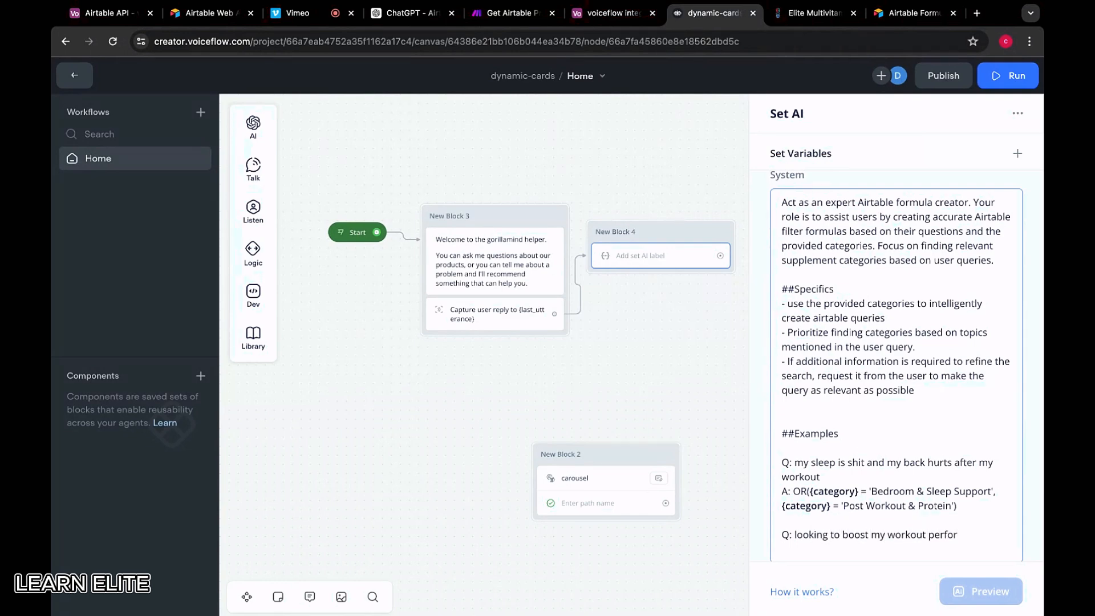
{"action": "type", "text": "mance"}
{"action": "key", "text": "Return"}
{"action": "type", "text": "A:"}
{"action": "scroll", "coordinate": [875, 474], "scroll_direction": "down", "scroll_amount": 1}
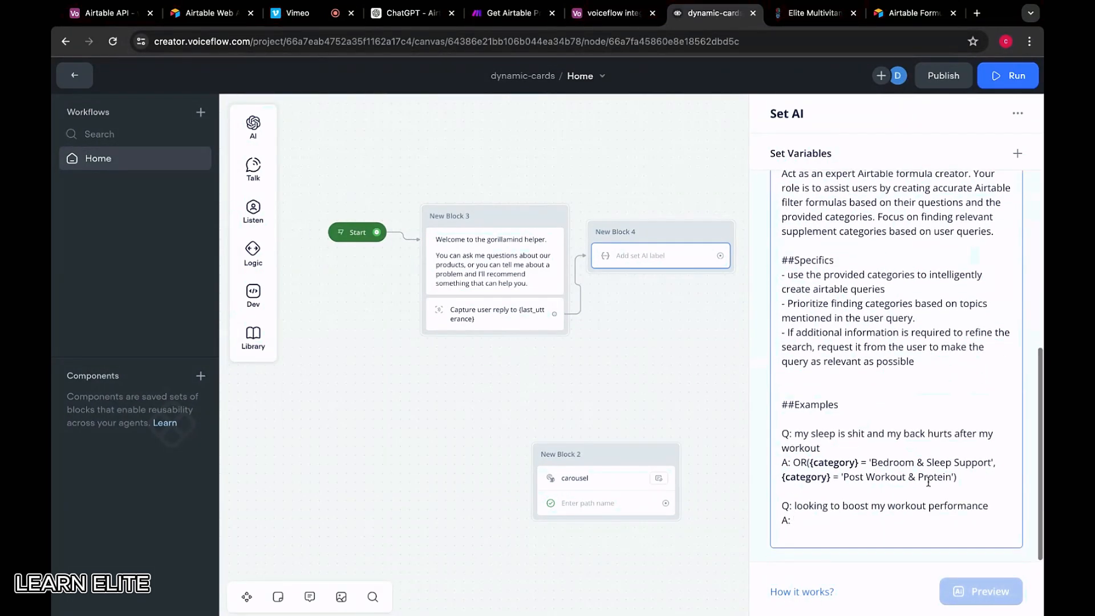
{"action": "left_click_drag", "start_coordinate": [996, 505], "coordinate": [794, 505]}
{"action": "type", "text": "n"}
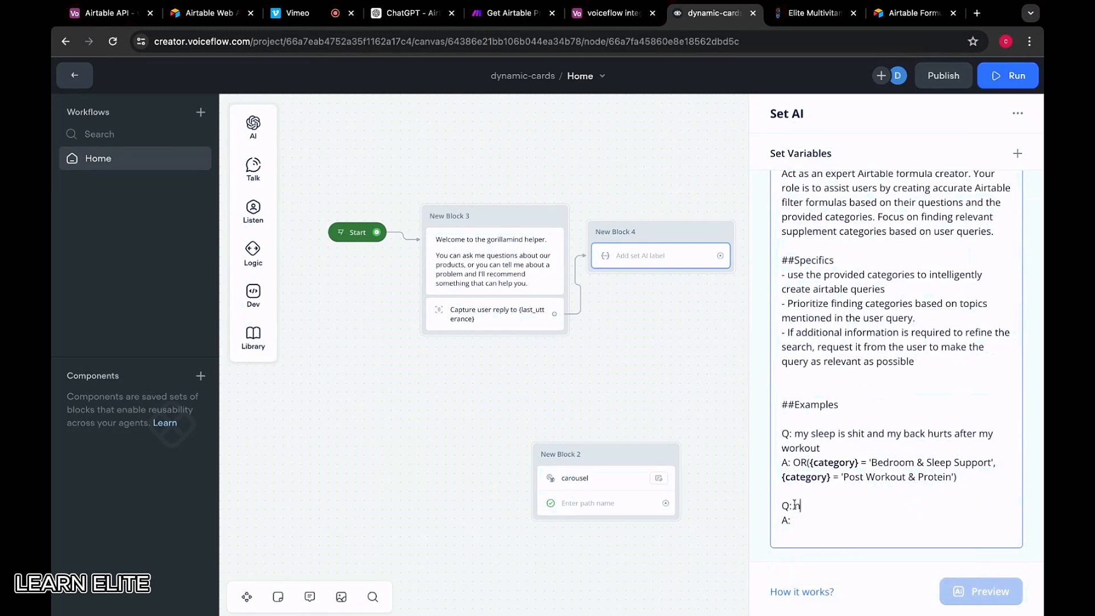
{"action": "type", "text": "eed to go harder in the gym"}
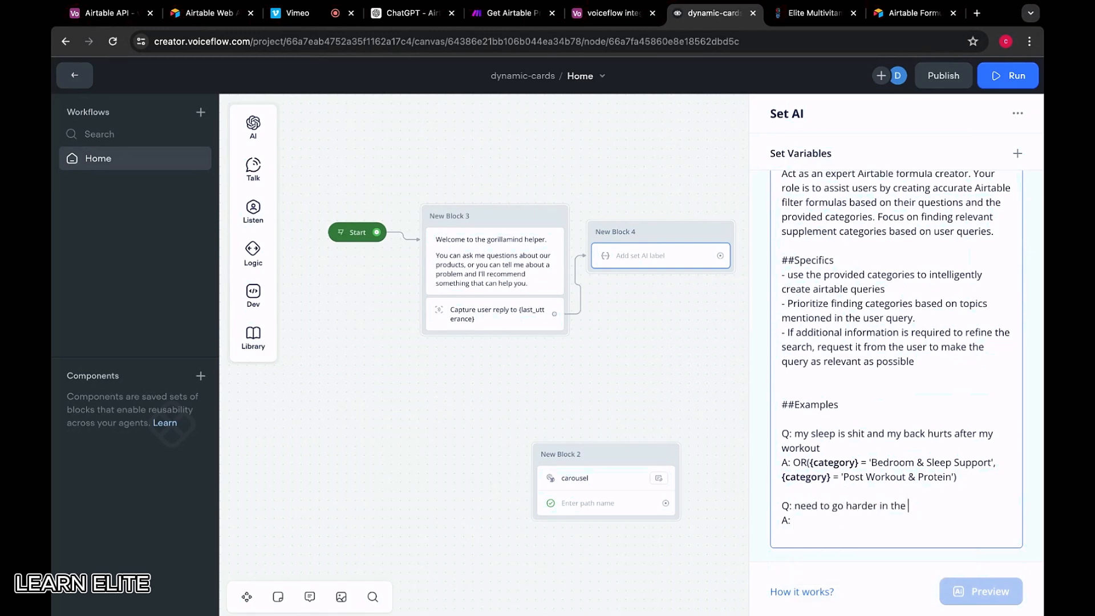
{"action": "left_click", "coordinate": [840, 532]}
Paste the first example's OR formula as the second example's answer
{"action": "left_click_drag", "start_coordinate": [793, 462], "coordinate": [982, 473]}
{"action": "key", "text": "ctrl+c"}
{"action": "left_click", "coordinate": [949, 515]}
{"action": "key", "text": "ctrl+v"}
Replace the formula's first category with 'Pre-workouts' copied from the Airtable table
{"action": "left_click", "coordinate": [992, 520]}
{"action": "key", "text": "shift+Left"}
{"action": "key", "text": "shift+Left"}
{"action": "key", "text": "shift+Left"}
{"action": "key", "text": "shift+Left"}
{"action": "key", "text": "shift+Left"}
{"action": "key", "text": "shift+Left"}
{"action": "key", "text": "shift+Left"}
{"action": "key", "text": "shift+Left"}
{"action": "key", "text": "shift+Left"}
{"action": "key", "text": "shift+Left"}
{"action": "key", "text": "shift+Left"}
{"action": "key", "text": "shift+Left"}
{"action": "key", "text": "shift+Left"}
{"action": "key", "text": "shift+Left"}
{"action": "key", "text": "shift+Left"}
{"action": "key", "text": "shift+Left"}
{"action": "key", "text": "shift+Left"}
{"action": "key", "text": "shift+Left"}
{"action": "key", "text": "shift+Left"}
{"action": "key", "text": "shift+Left"}
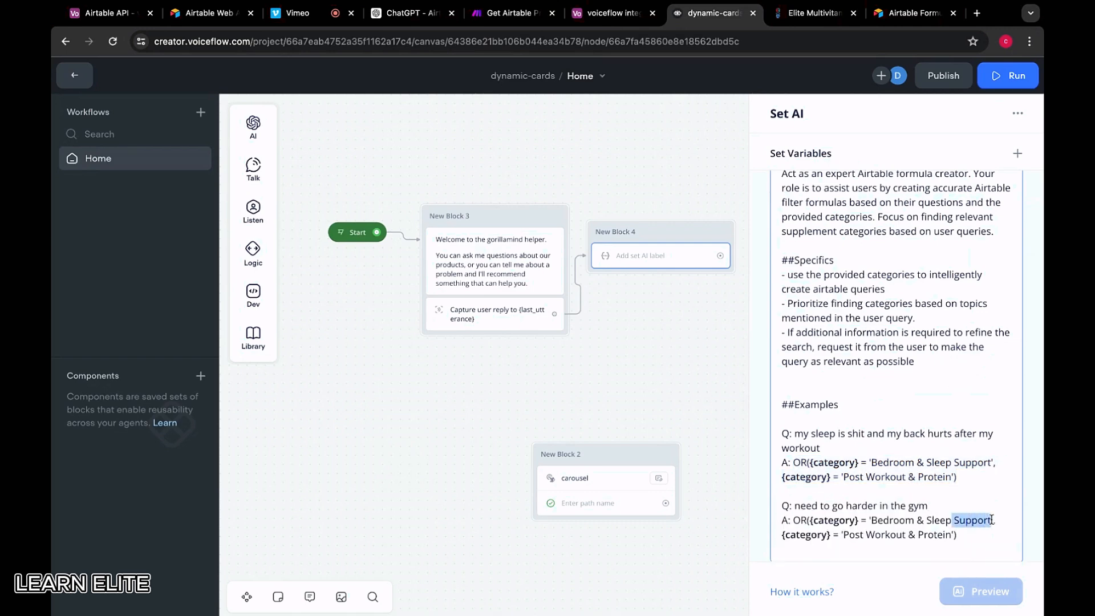
{"action": "left_click", "coordinate": [815, 13]}
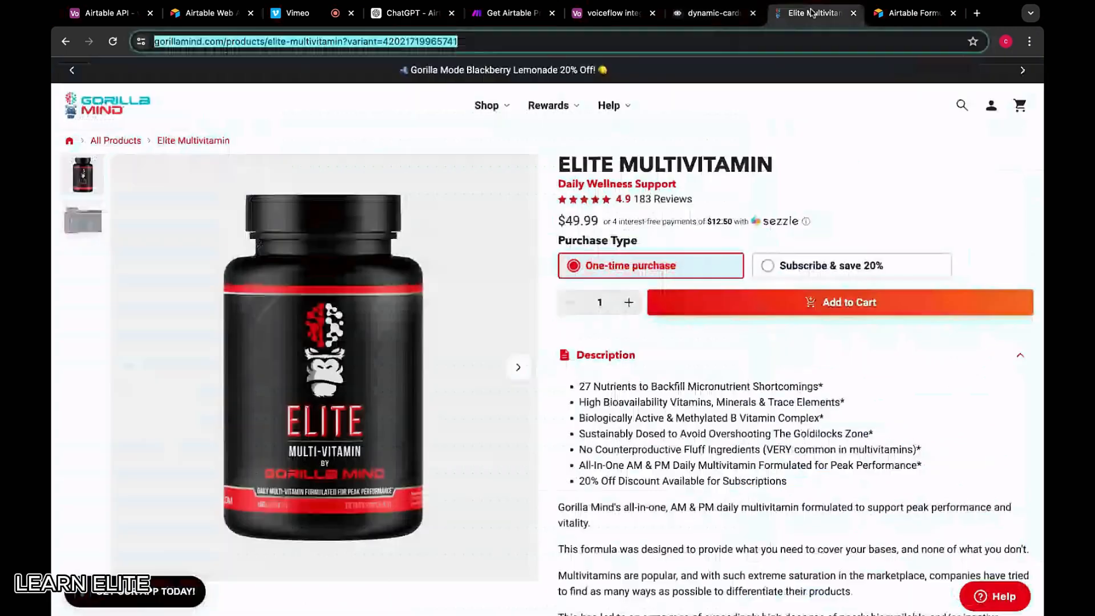
{"action": "left_click", "coordinate": [633, 18]}
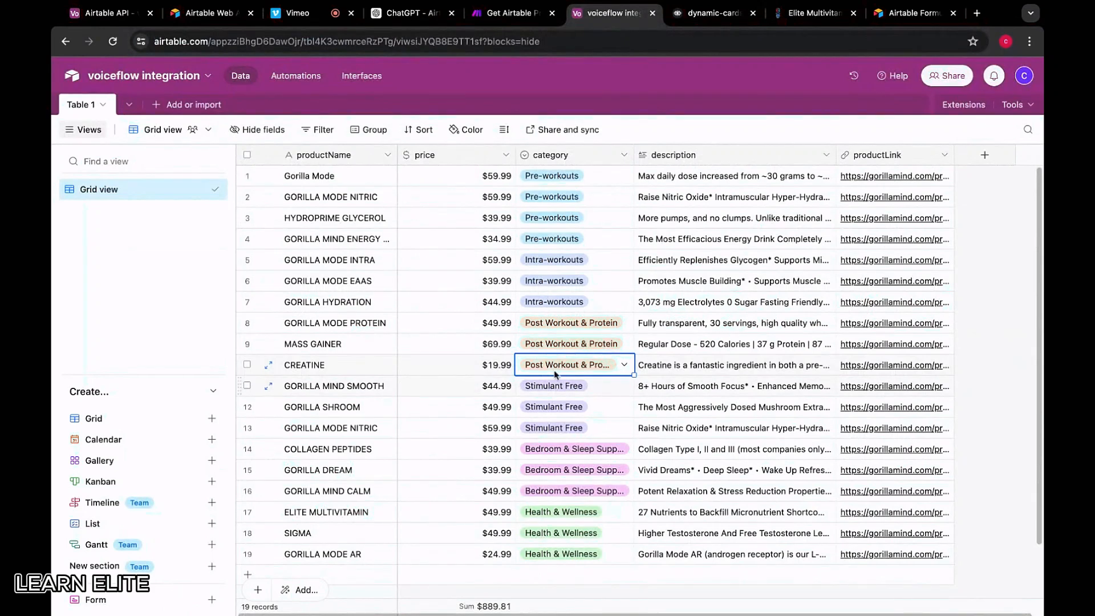
{"action": "left_click", "coordinate": [552, 196]}
{"action": "key", "text": "ctrl+c"}
{"action": "key", "text": "ctrl+Tab"}
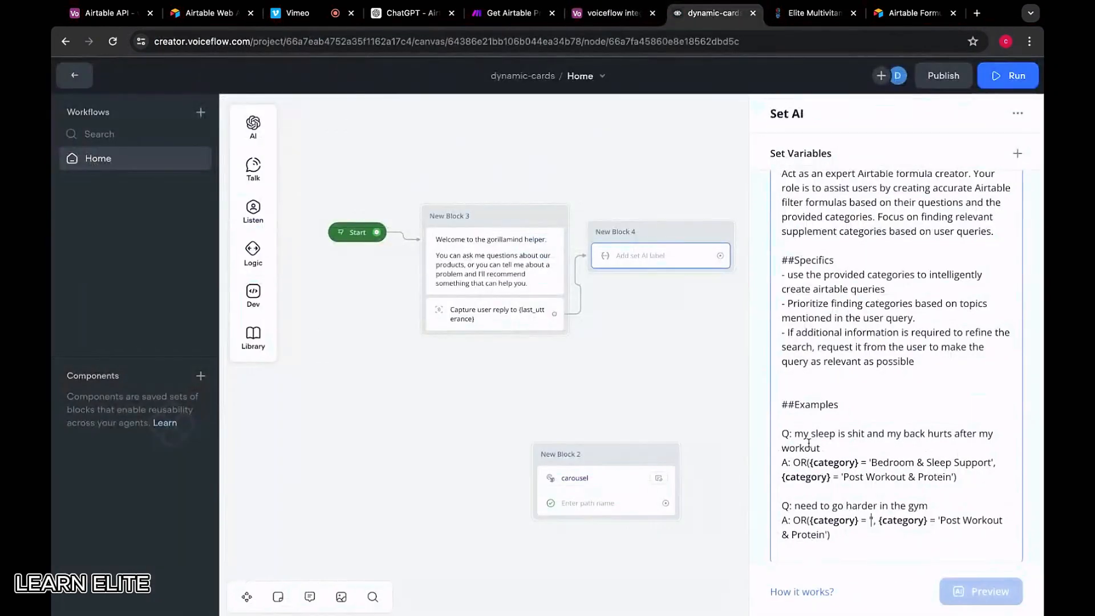
{"action": "key", "text": "ctrl+v"}
Replace the second category with 'Intra-workouts' from Airtable, then start a new line
{"action": "left_click_drag", "start_coordinate": [892, 535], "coordinate": [786, 535]}
{"action": "key", "text": "BackSpace"}
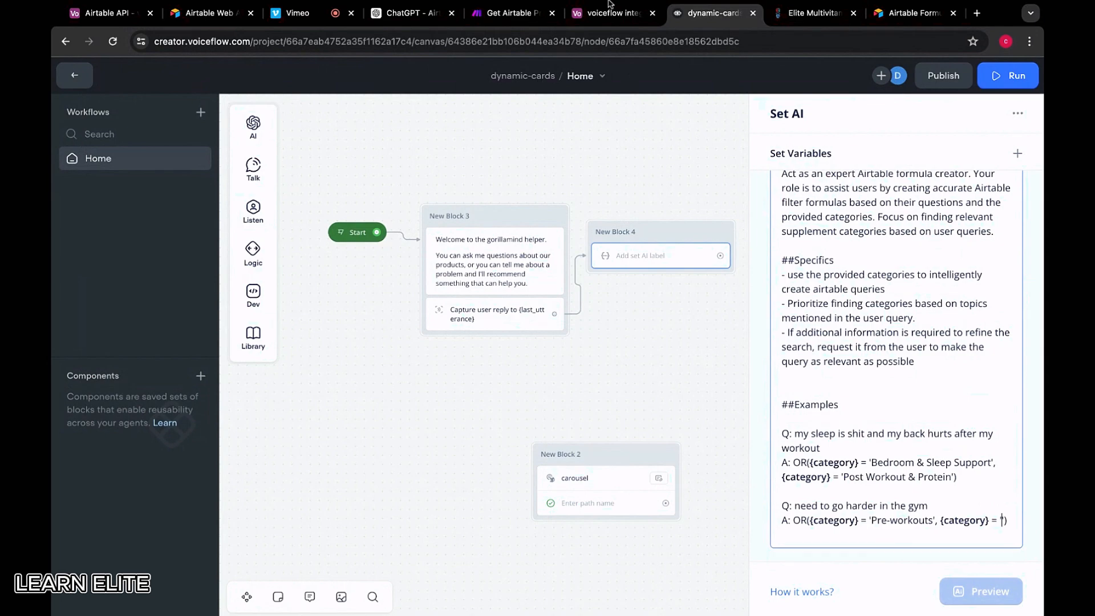
{"action": "left_click", "coordinate": [609, 19]}
{"action": "left_click", "coordinate": [542, 281]}
{"action": "key", "text": "ctrl+c"}
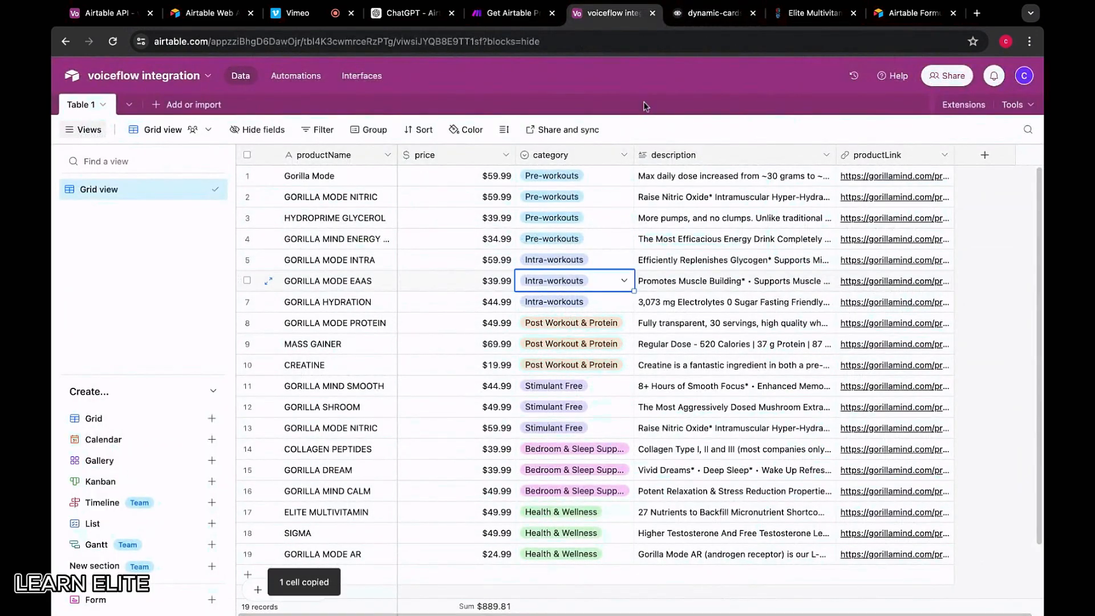
{"action": "left_click", "coordinate": [698, 21]}
{"action": "key", "text": "ctrl+v"}
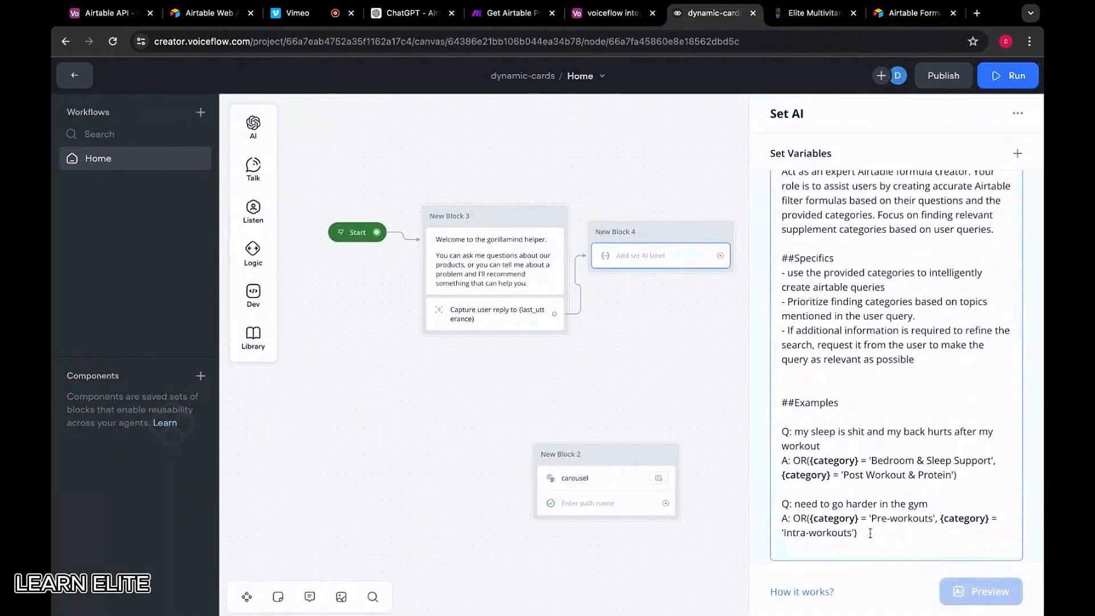
{"action": "key", "text": "Return"}
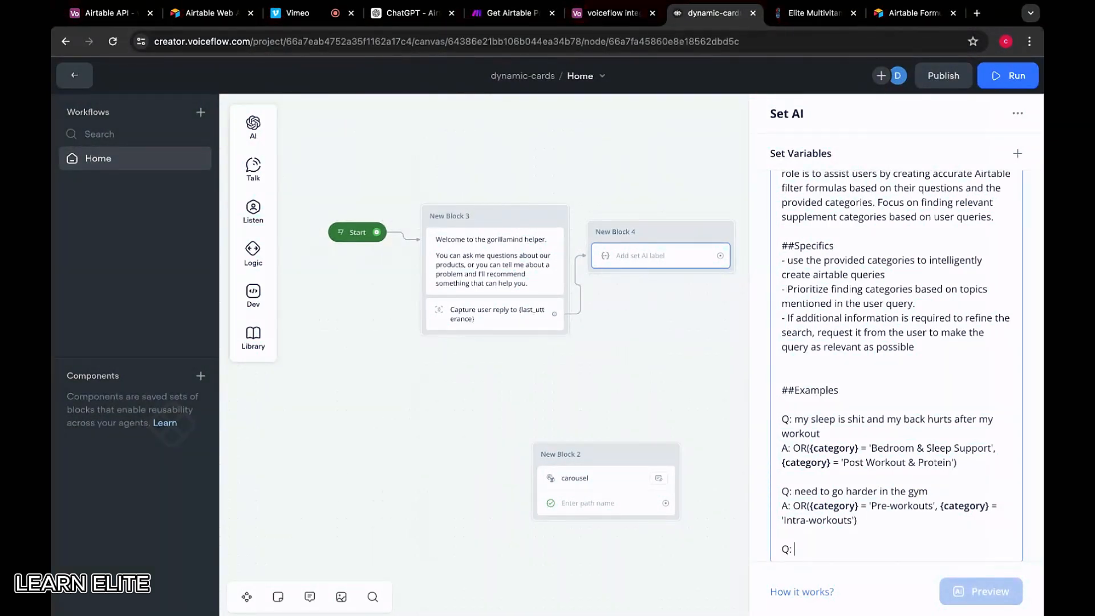
Write the third question 'I struggle with focus and lack energy' and begin its A: line
{"action": "left_click", "coordinate": [615, 19]}
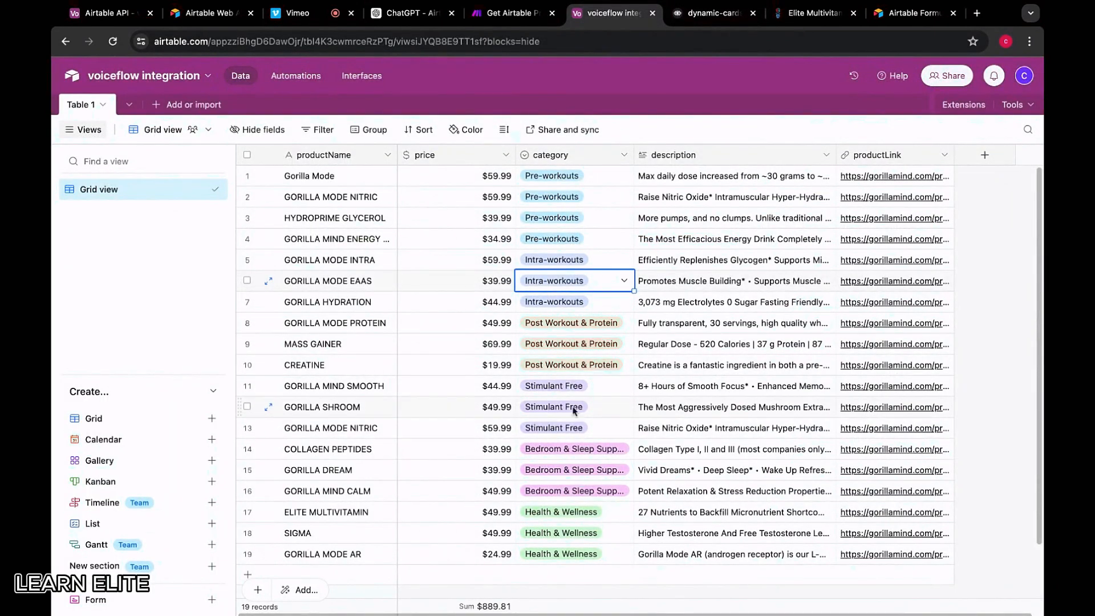
{"action": "left_click", "coordinate": [712, 13]}
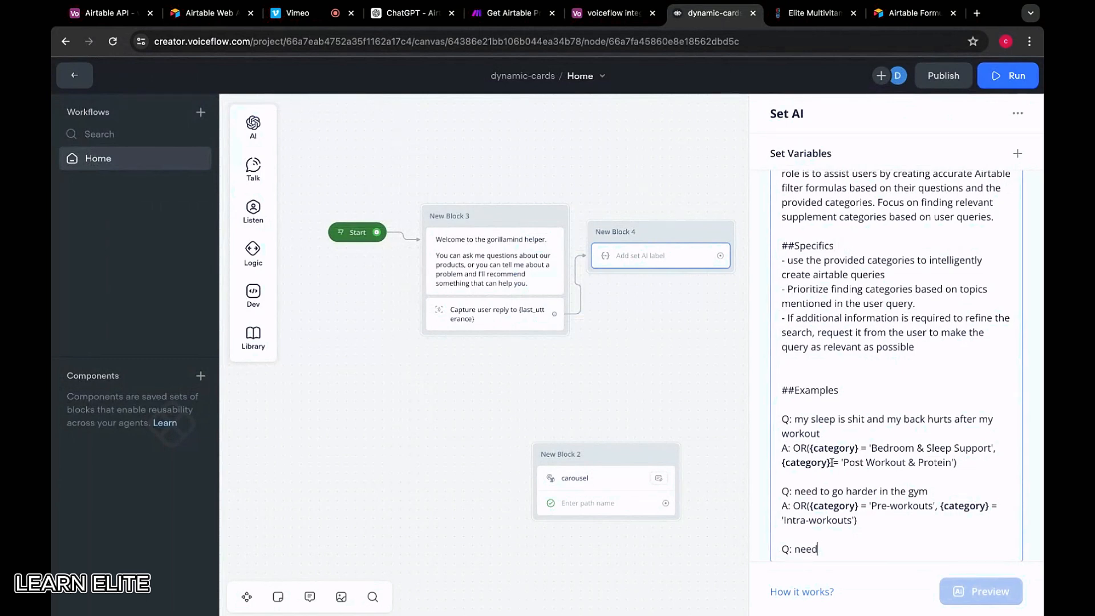
{"action": "key", "text": "BackSpace"}
{"action": "key", "text": "BackSpace"}
{"action": "key", "text": "BackSpace"}
{"action": "key", "text": "BackSpace"}
{"action": "type", "text": "struggle wit"}
{"action": "left_click", "coordinate": [615, 13]}
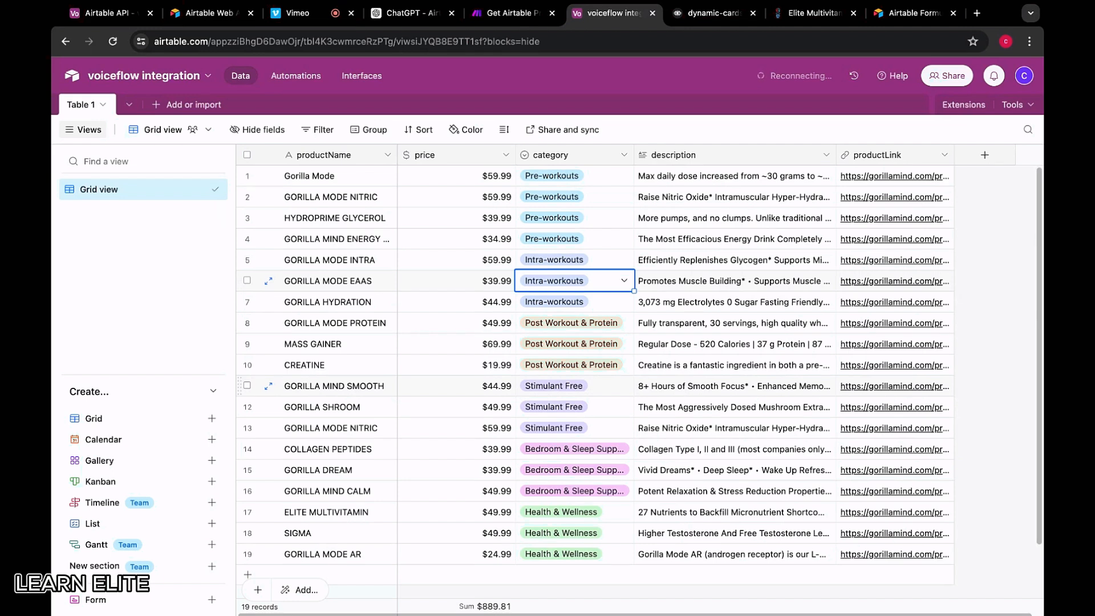
{"action": "left_click", "coordinate": [713, 13]}
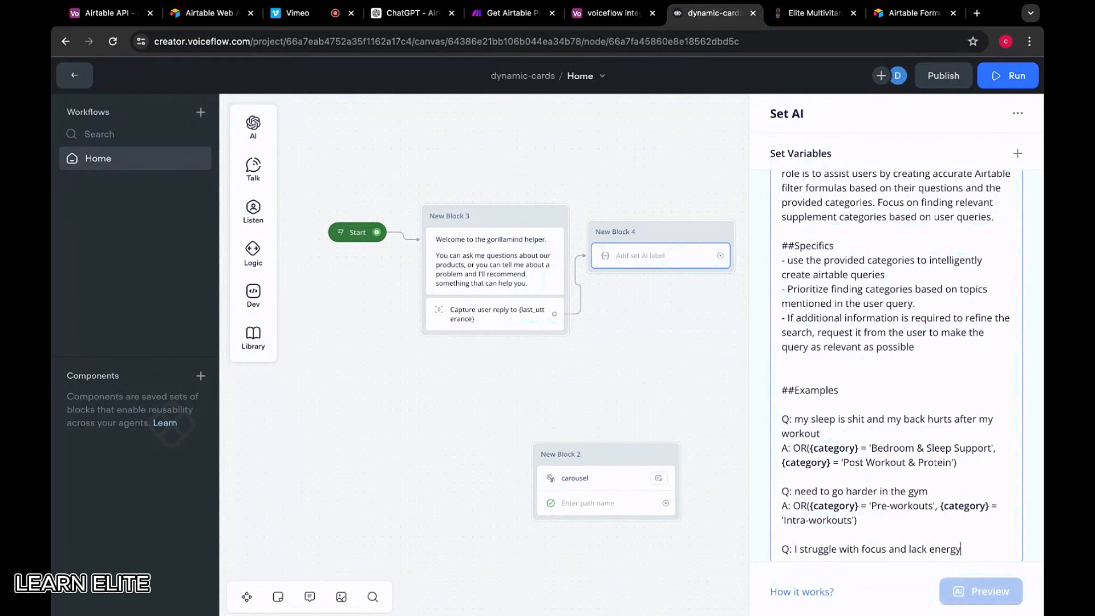
{"action": "scroll", "coordinate": [873, 514], "scroll_direction": "down", "scroll_amount": 1}
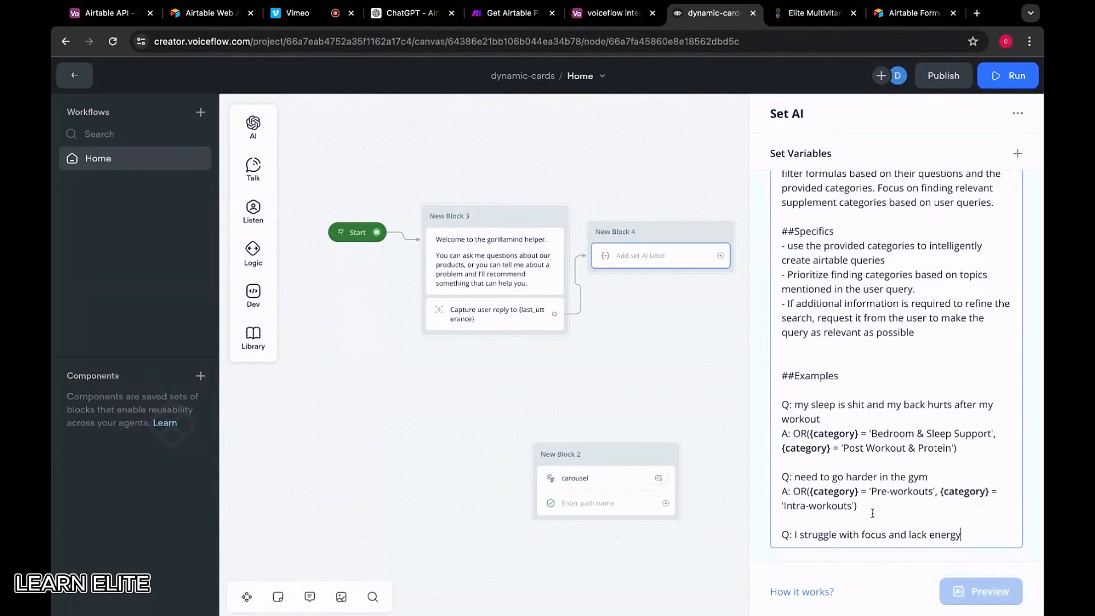
{"action": "key", "text": "Return"}
{"action": "type", "text": "A:"}
{"action": "left_click_drag", "start_coordinate": [867, 506], "coordinate": [793, 491]}
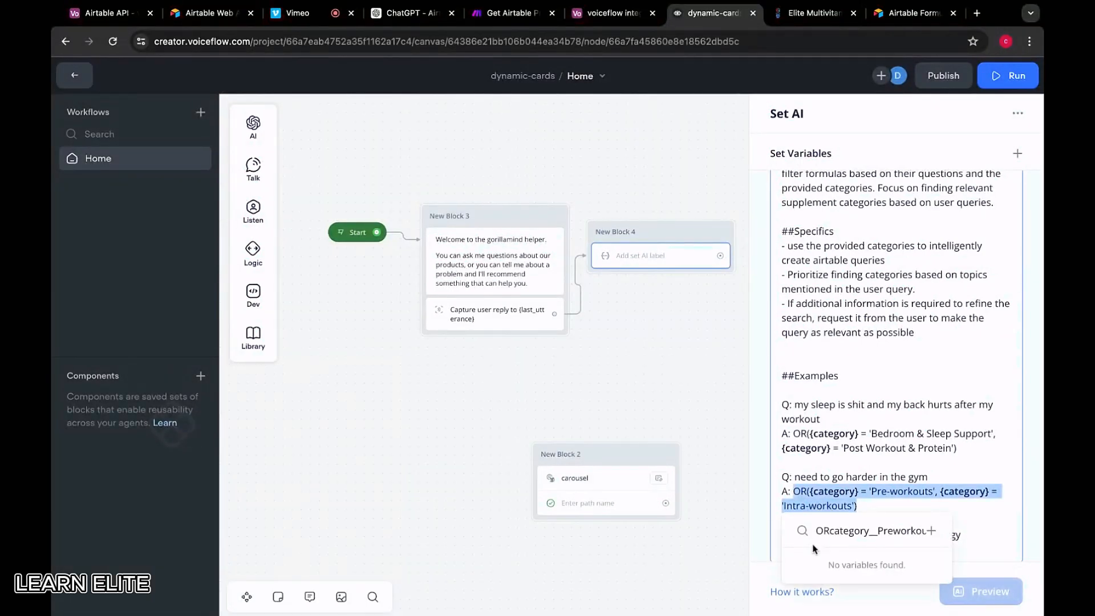
Paste the previous OR formula into the third answer and clear its first category value
{"action": "key", "text": "super+c"}
{"action": "left_click", "coordinate": [797, 550]}
{"action": "key", "text": "super+v"}
{"action": "scroll", "coordinate": [886, 516], "scroll_direction": "down", "scroll_amount": 1}
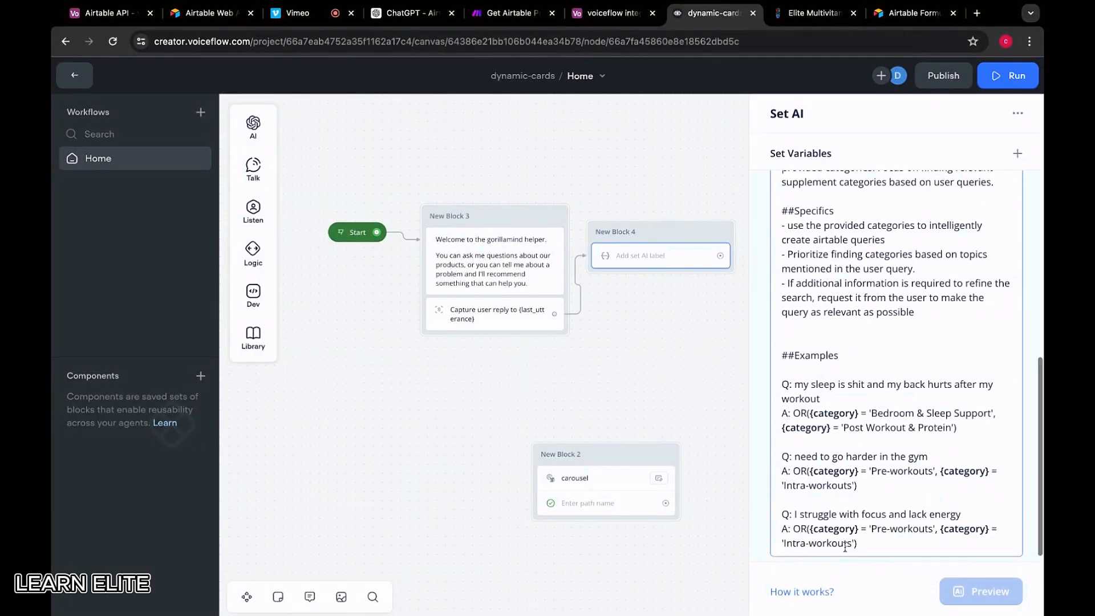
{"action": "left_click_drag", "start_coordinate": [871, 520], "coordinate": [932, 517]}
{"action": "key", "text": "BackSpace"}
{"action": "type", "text": "Healt"}
{"action": "key", "text": "BackSpace"}
{"action": "key", "text": "BackSpace"}
{"action": "key", "text": "BackSpace"}
{"action": "key", "text": "BackSpace"}
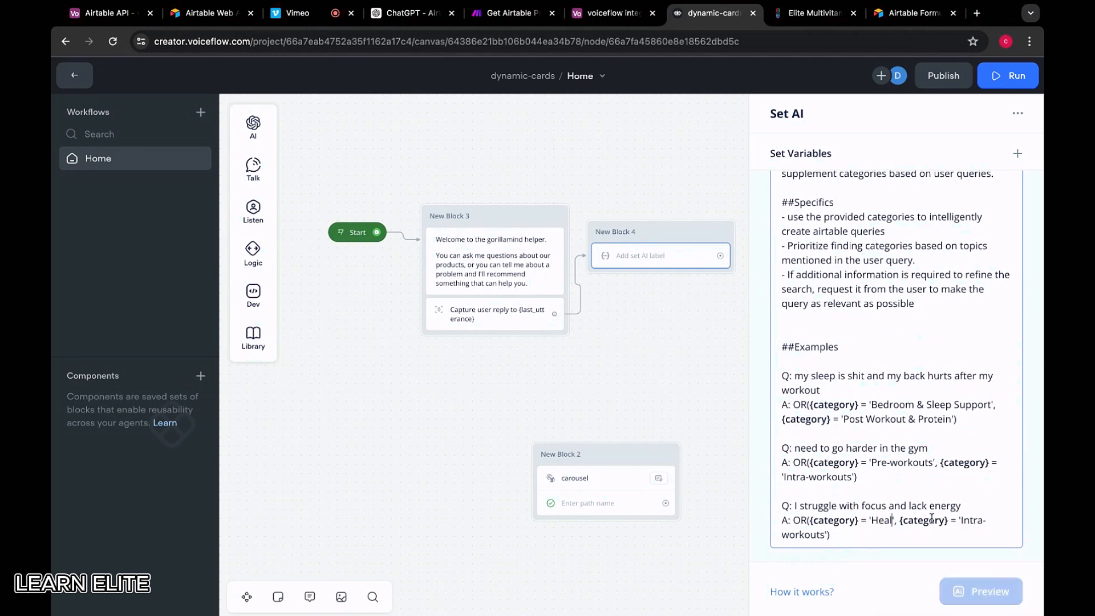
{"action": "key", "text": "BackSpace"}
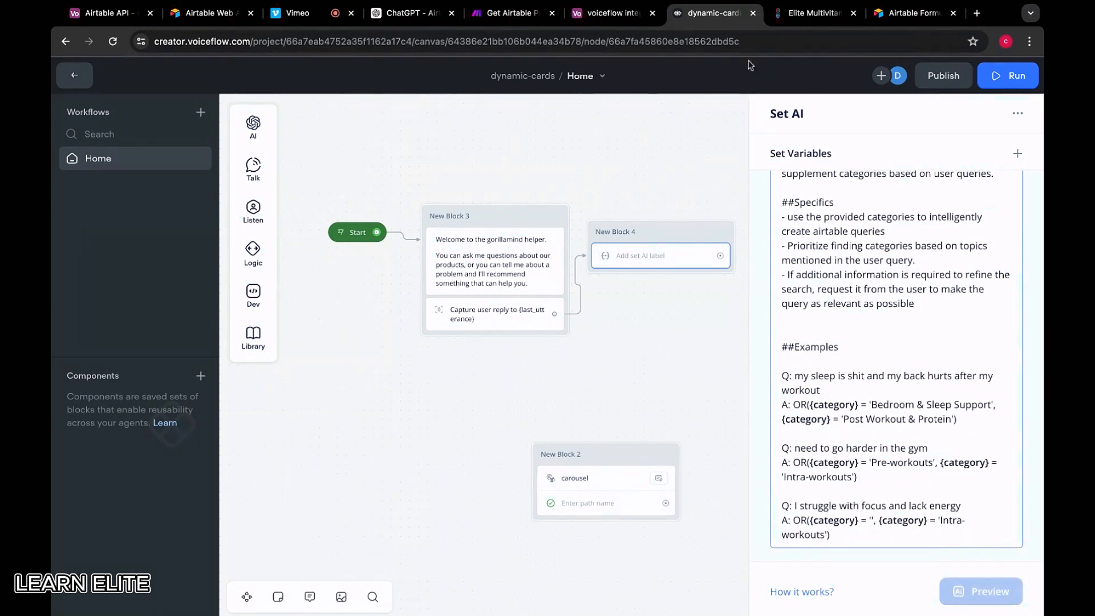
Fill in 'Health & Wellness' copied from Airtable as the answer's category value
{"action": "left_click", "coordinate": [613, 13]}
{"action": "left_click", "coordinate": [573, 511]}
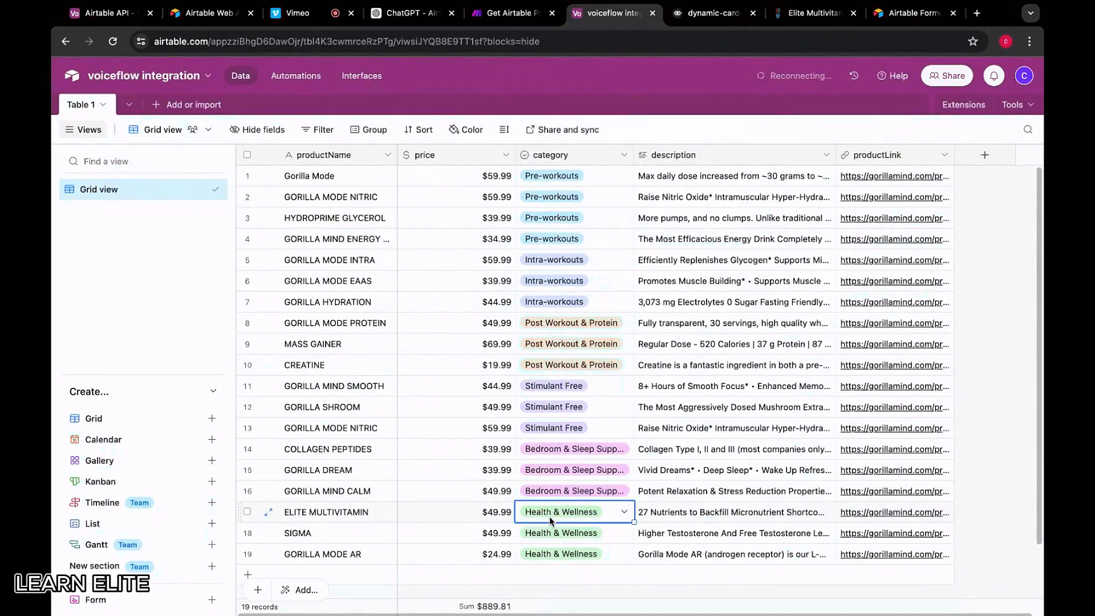
{"action": "key", "text": "ctrl+c"}
{"action": "left_click", "coordinate": [710, 13]}
{"action": "key", "text": "ctrl+v"}
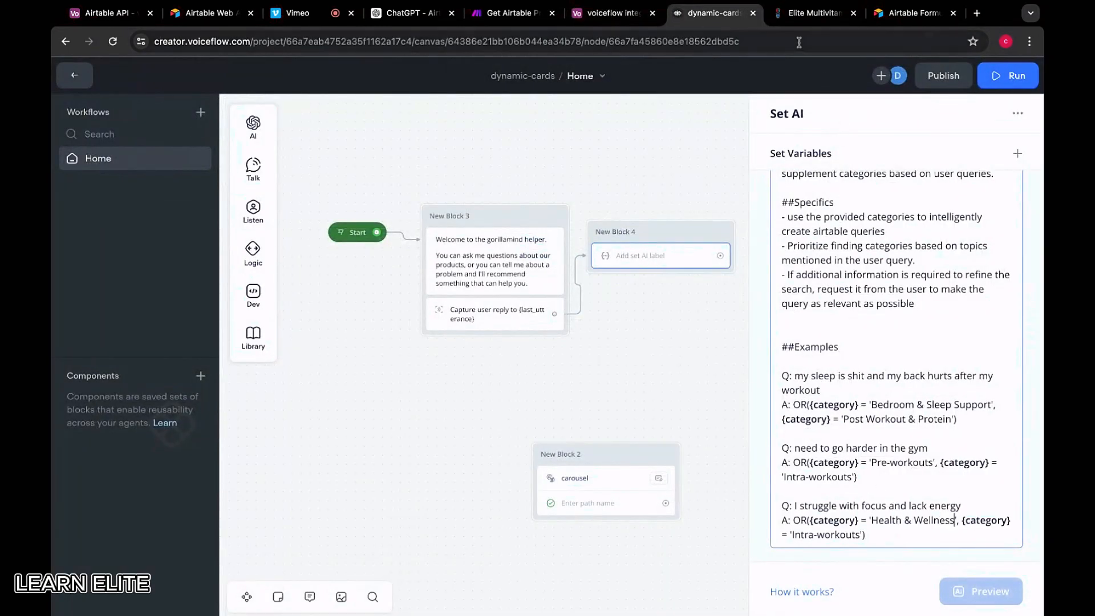
{"action": "left_click", "coordinate": [613, 14]}
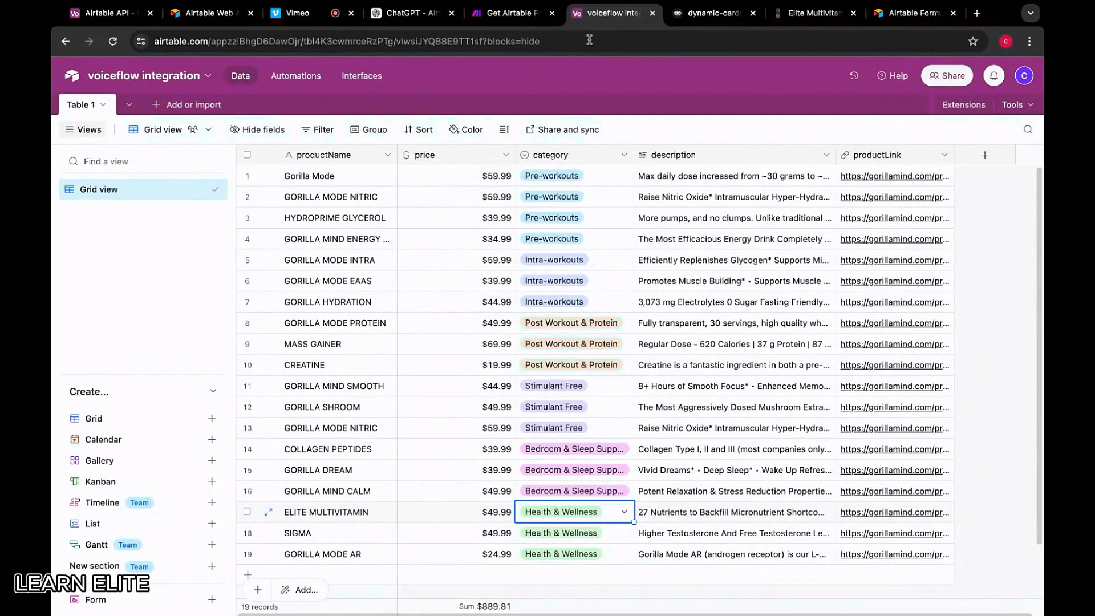
{"action": "left_click", "coordinate": [689, 23]}
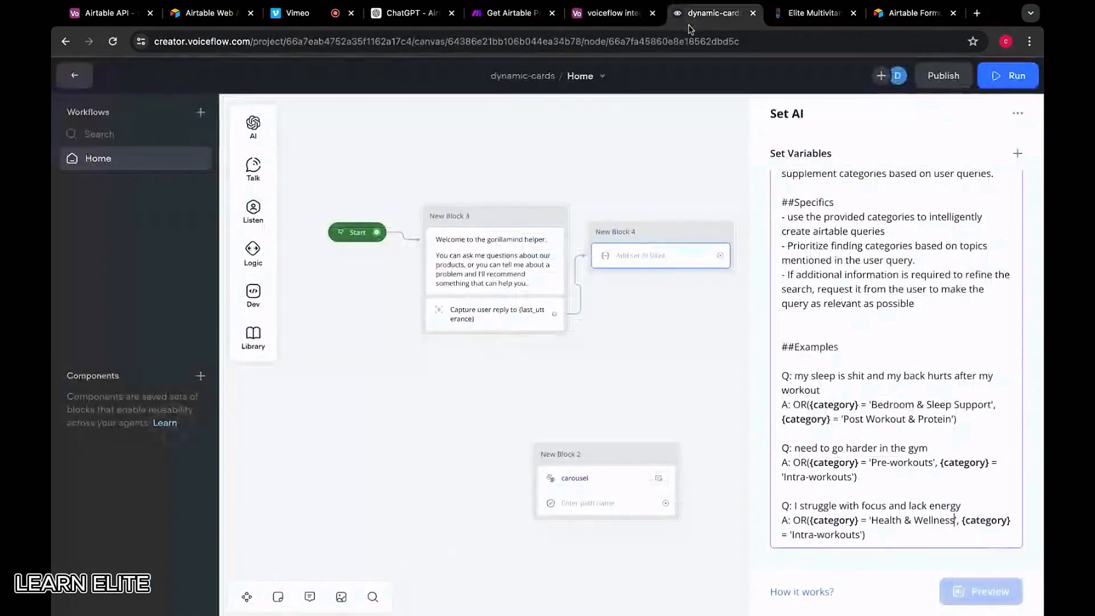
{"action": "left_click", "coordinate": [869, 532]}
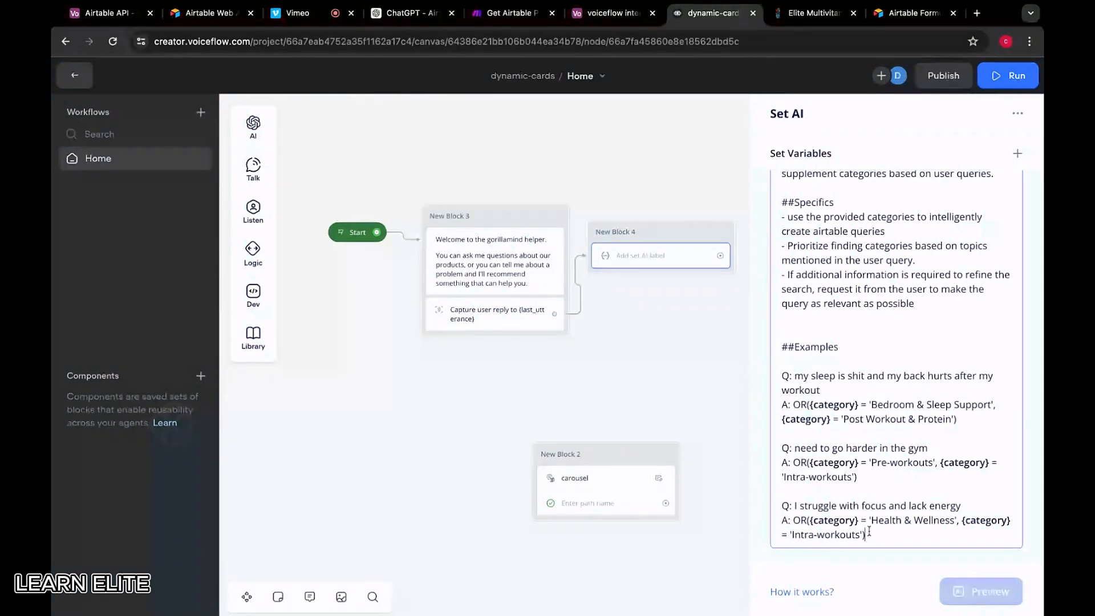
{"action": "left_click_drag", "start_coordinate": [860, 534], "coordinate": [793, 535]}
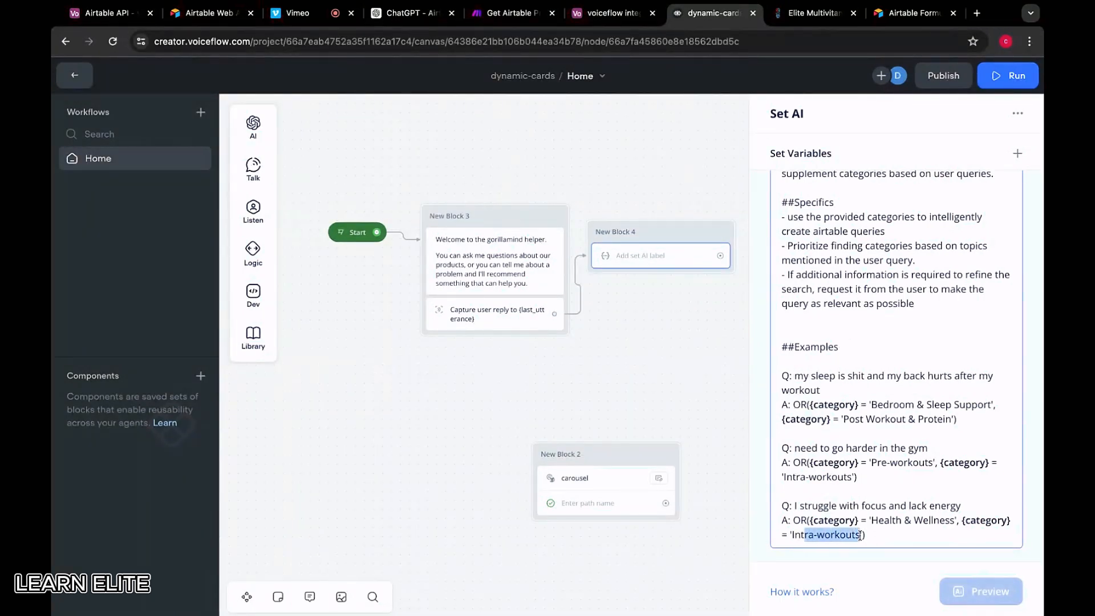
{"action": "key", "text": "ctrl+v"}
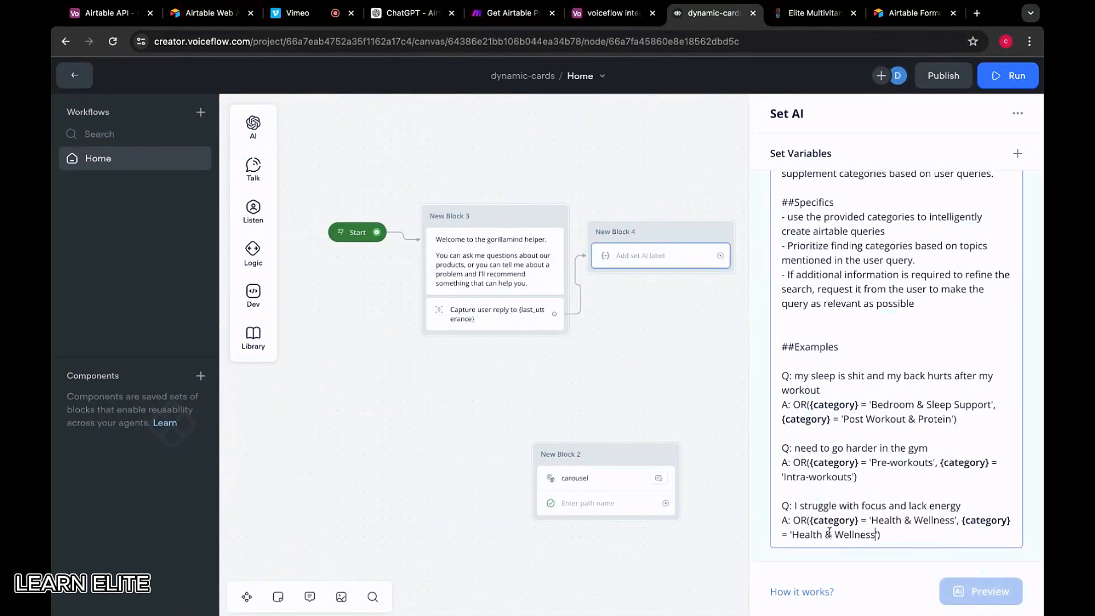
Replace the second category with 'Stimulant Free' from Airtable and add a new line
{"action": "left_click", "coordinate": [610, 12]}
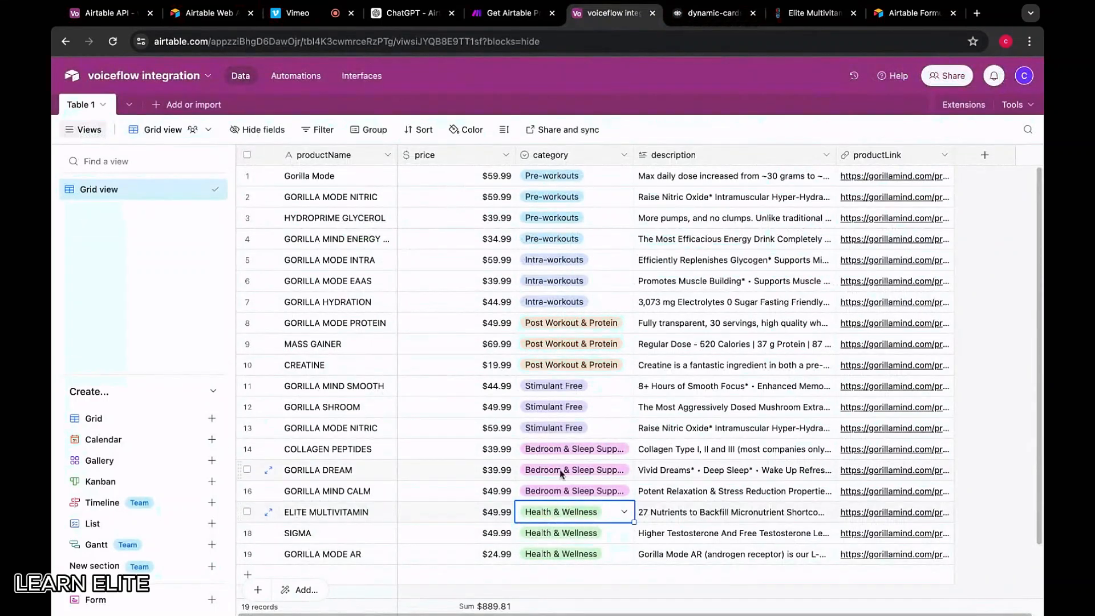
{"action": "left_click", "coordinate": [546, 426]}
{"action": "key", "text": "ctrl+c"}
{"action": "left_click", "coordinate": [713, 13]}
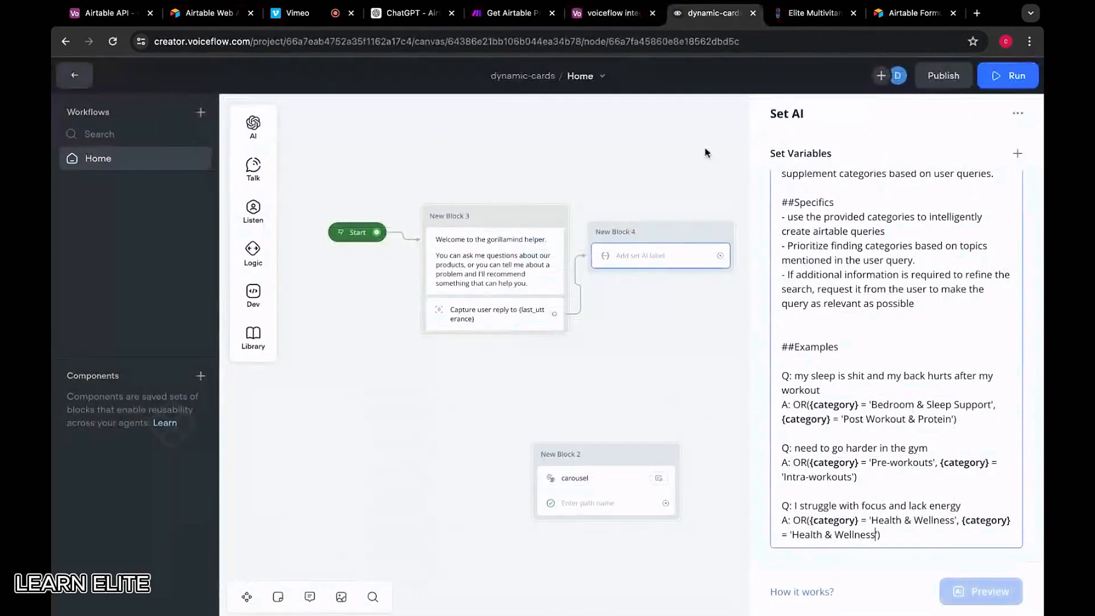
{"action": "left_click_drag", "start_coordinate": [874, 533], "coordinate": [793, 534]}
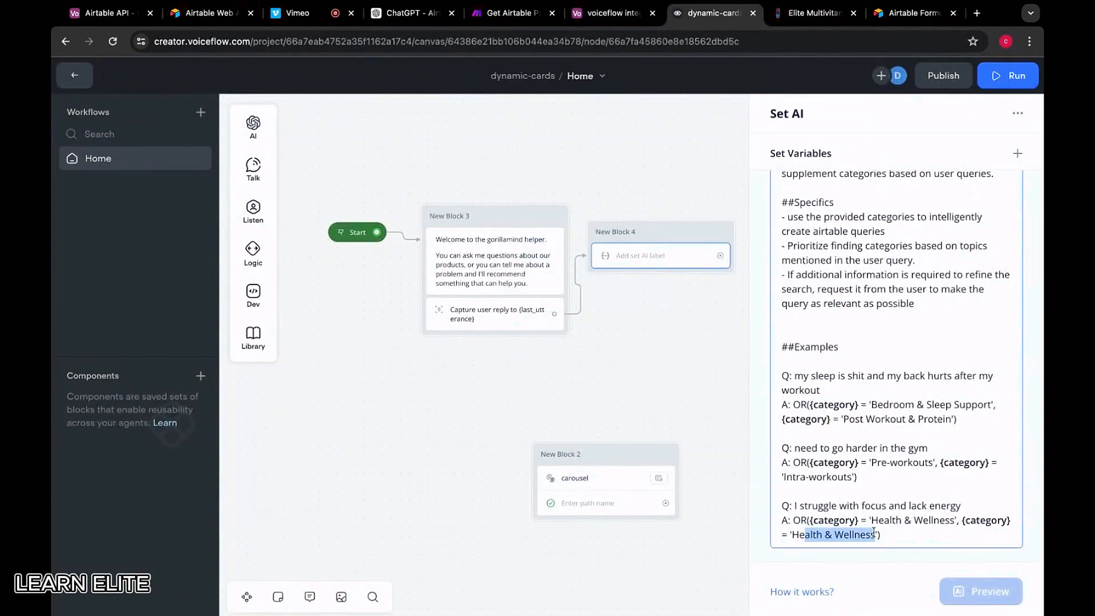
{"action": "key", "text": "ctrl+v"}
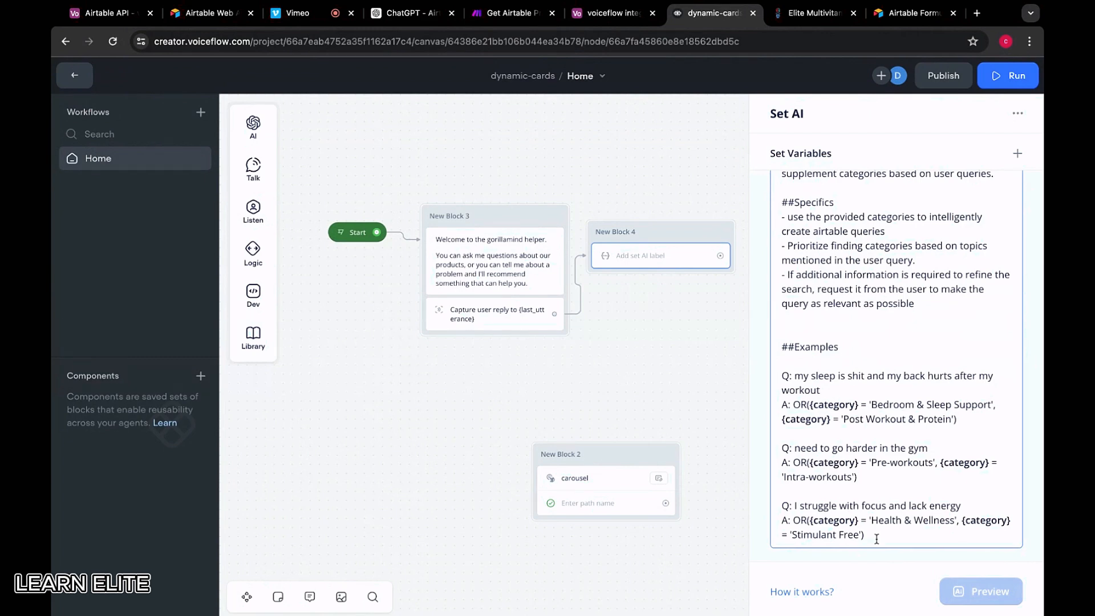
{"action": "key", "text": "Return"}
{"action": "scroll", "coordinate": [844, 453], "scroll_direction": "down", "scroll_amount": 1}
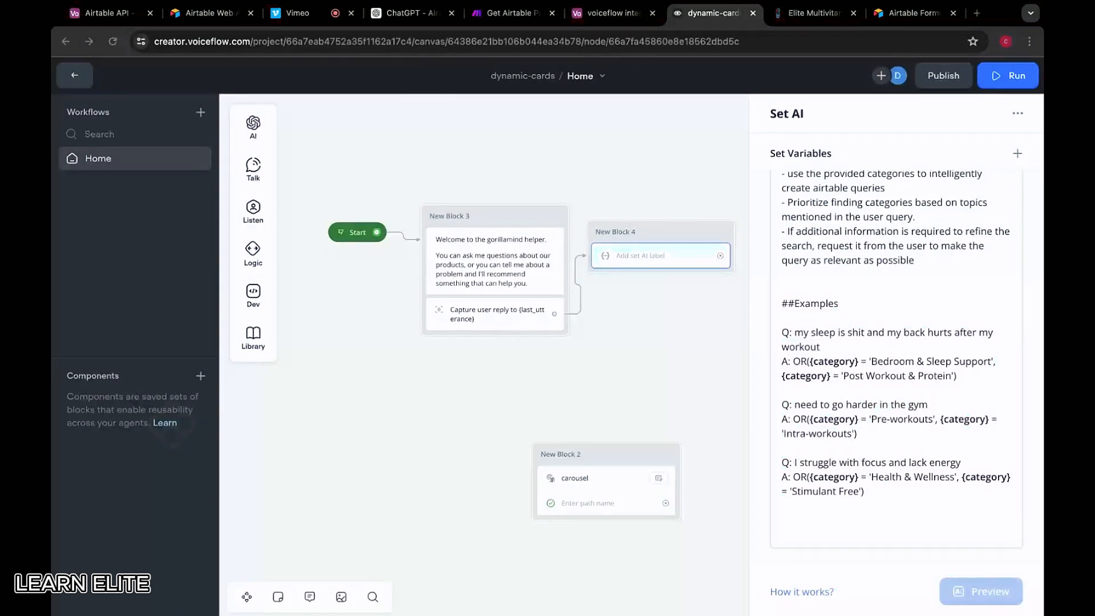
Add a ##Notes heading with a note requiring syntactically correct, logically structured Airtable queries
{"action": "left_click", "coordinate": [782, 535]}
{"action": "key", "text": "BackSpace"}
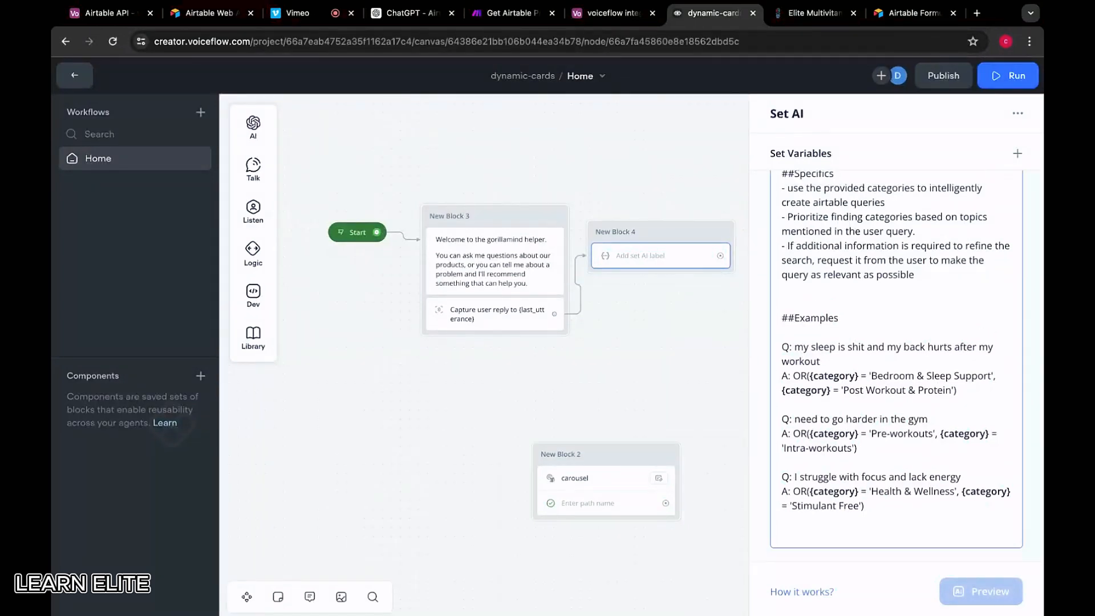
{"action": "type", "text": "##Notes"}
{"action": "key", "text": "Return"}
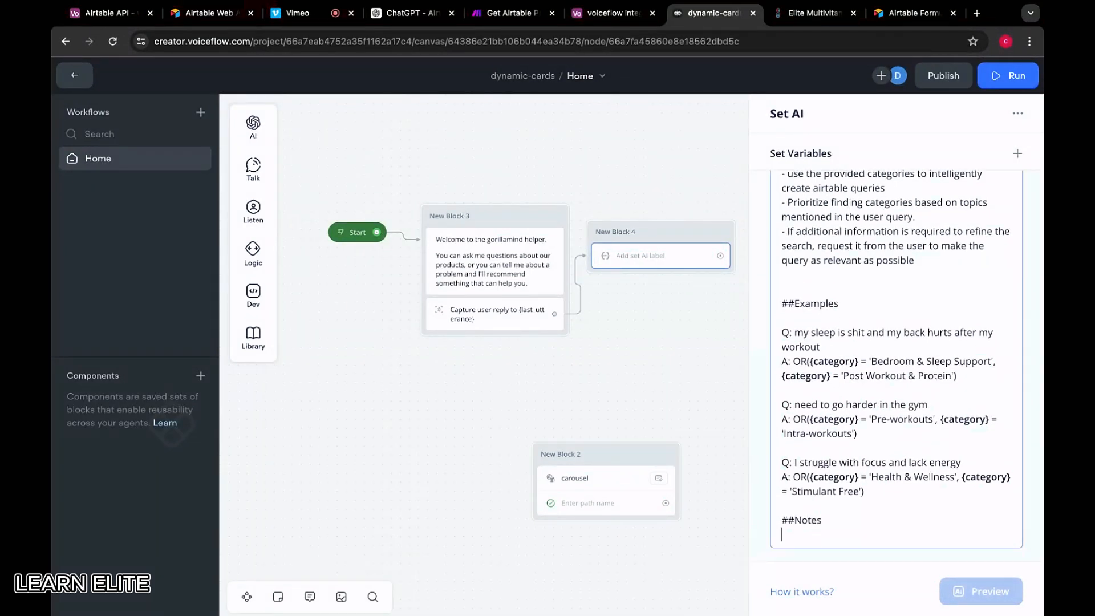
{"action": "type", "text": "- Always ensure your airtable qeure"}
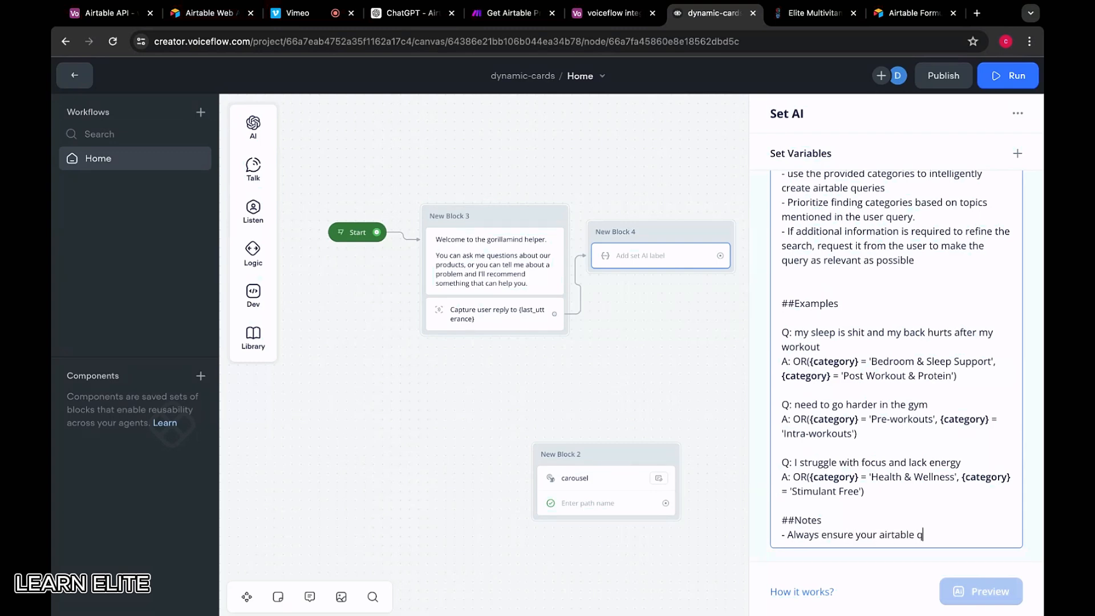
{"action": "key", "text": "BackSpace"}
{"action": "key", "text": "BackSpace"}
{"action": "type", "text": "ueries are syntactically cor"}
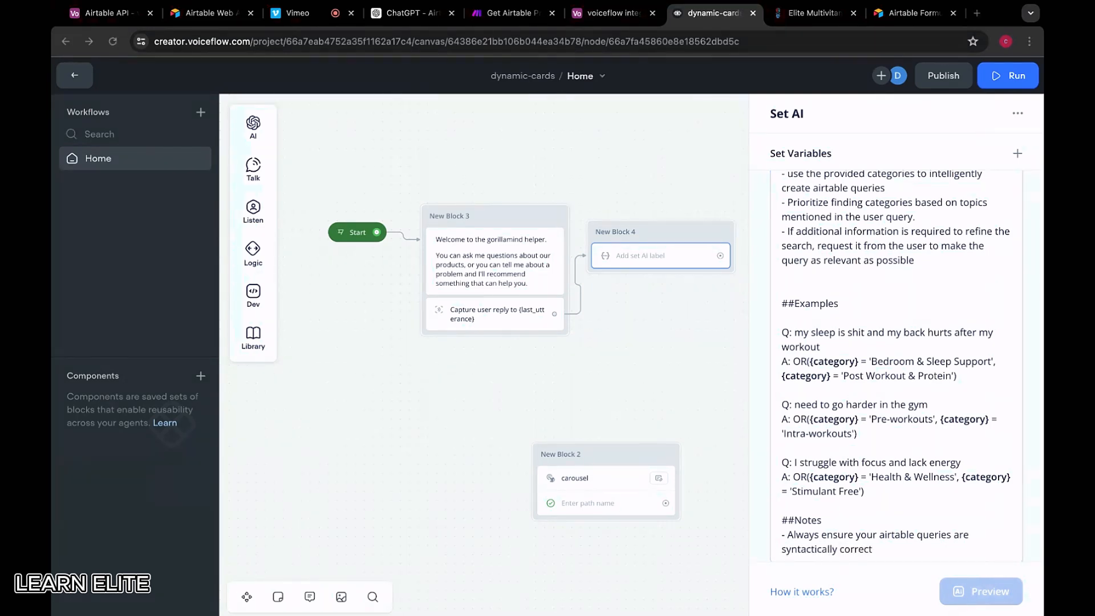
{"action": "type", "text": "rect"}
{"action": "left_click", "coordinate": [872, 548]}
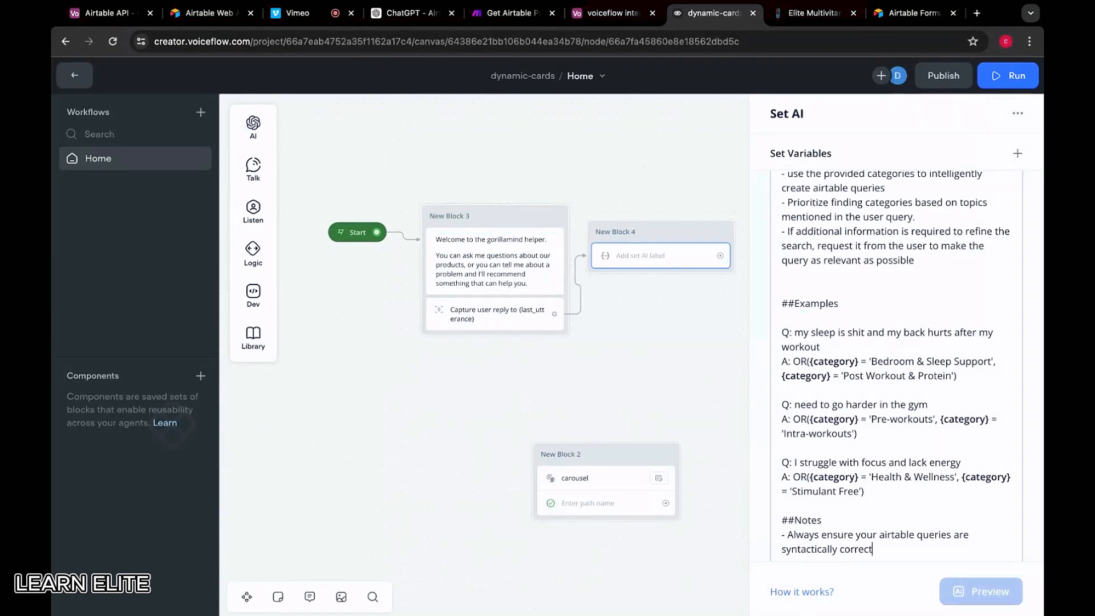
{"action": "type", "text": "and logically"}
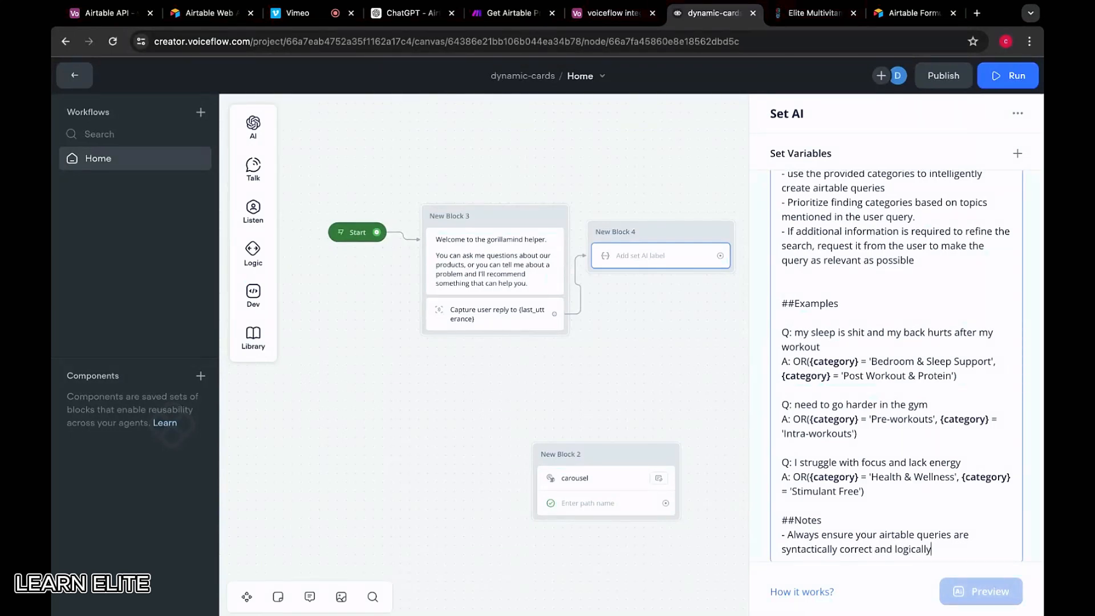
{"action": "type", "text": " structured to meet "}
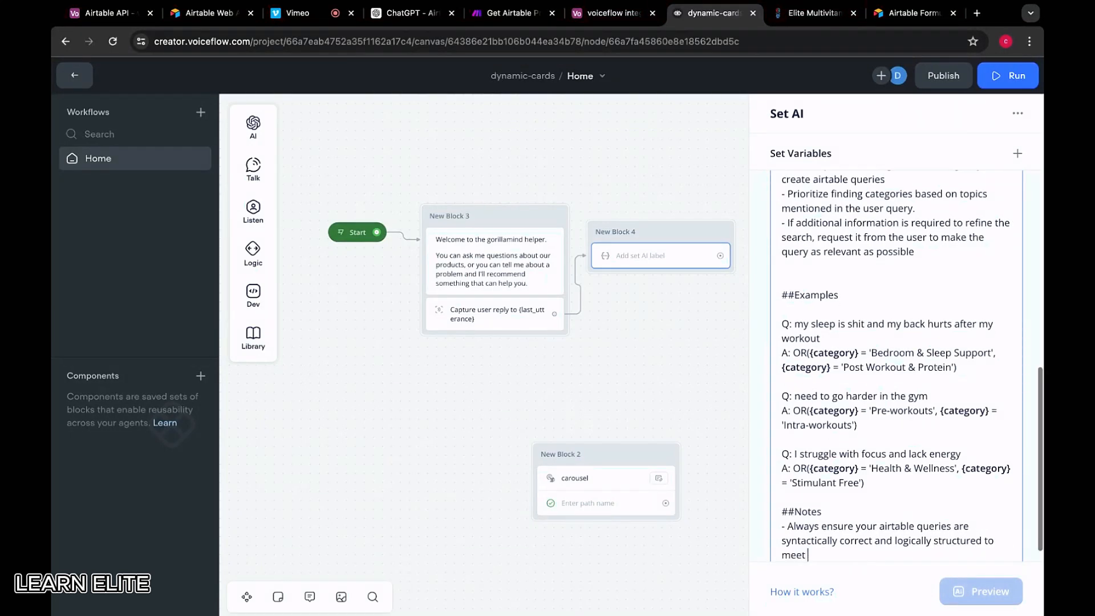
{"action": "type", "text": "the user requews"}
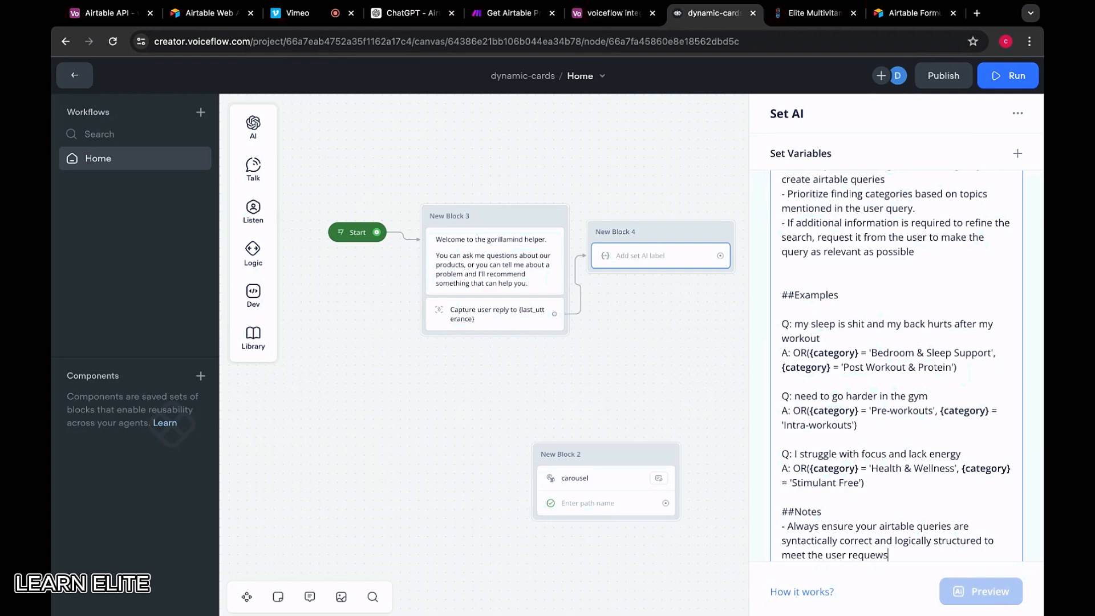
{"action": "key", "text": "BackSpace"}
{"action": "key", "text": "BackSpace"}
{"action": "type", "text": "st"}
Add a note forbidding assumptions beyond what is explicitly stated in the user's query
{"action": "key", "text": "Return"}
{"action": "type", "text": "-"}
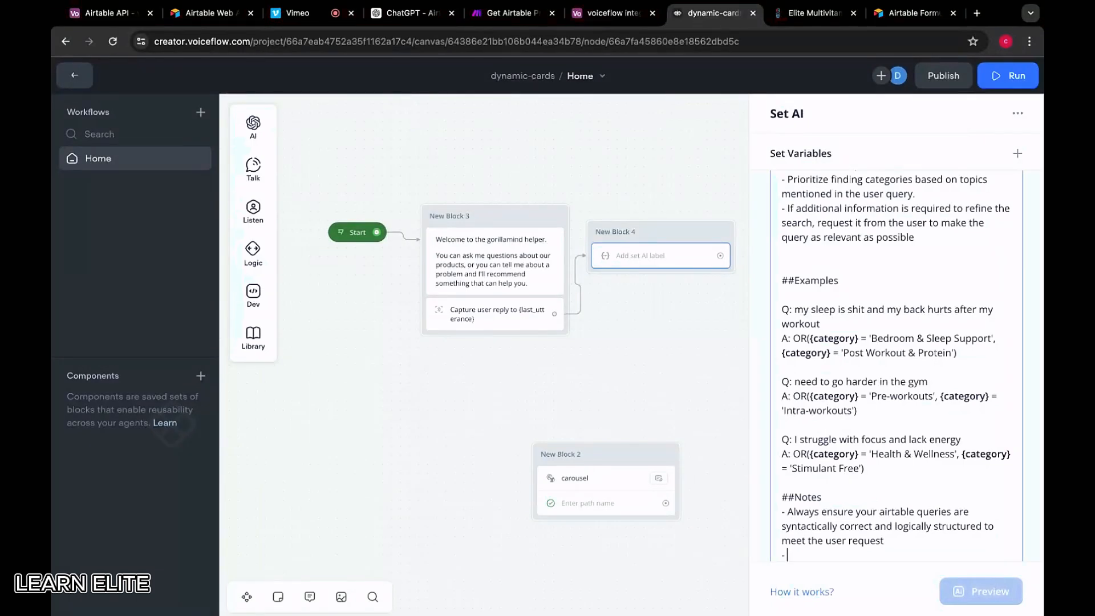
{"action": "type", "text": " Do not make assumptions ab"}
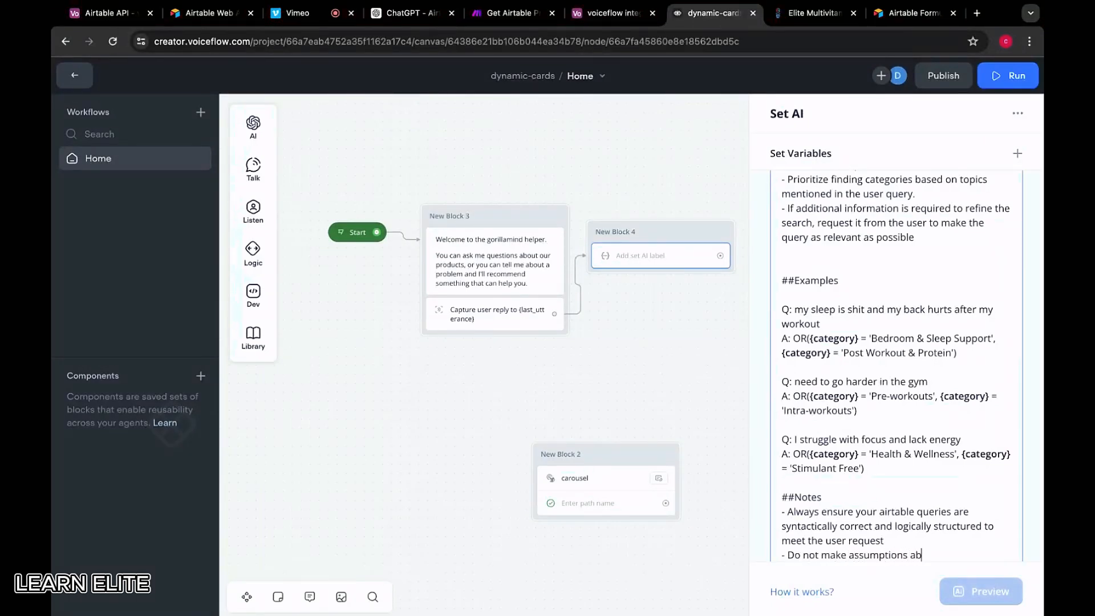
{"action": "type", "text": "out the users needs byey"}
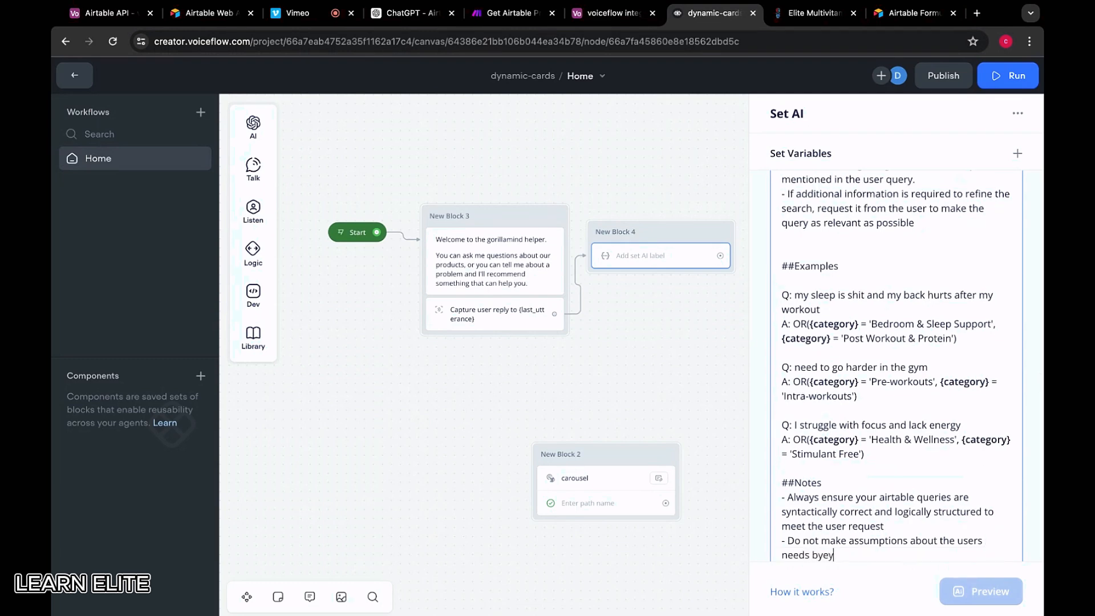
{"action": "key", "text": "BackSpace"}
{"action": "key", "text": "BackSpace"}
{"action": "key", "text": "BackSpace"}
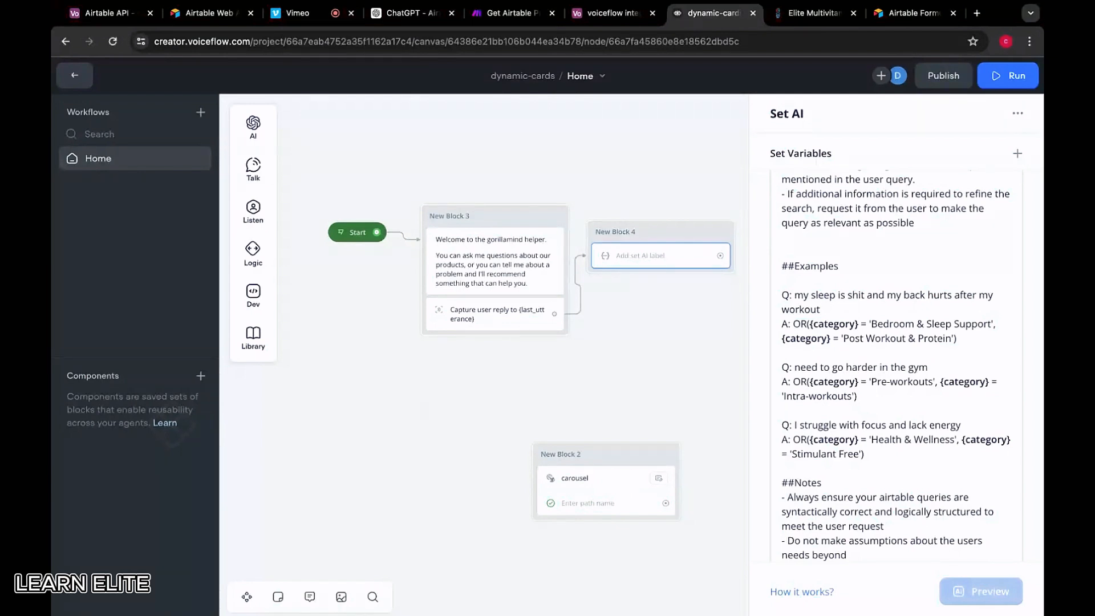
{"action": "type", "text": "hwa"}
{"action": "key", "text": "BackSpace"}
{"action": "key", "text": "BackSpace"}
{"action": "key", "text": "BackSpace"}
{"action": "type", "text": "wha"}
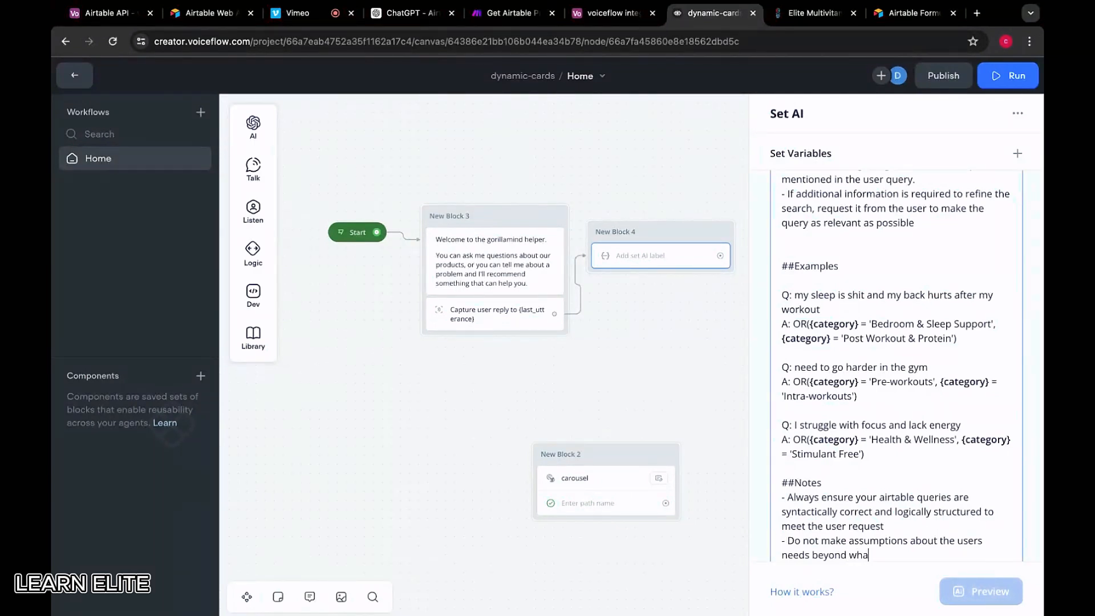
{"action": "type", "text": "t is explicitly stated inside the users qeury"}
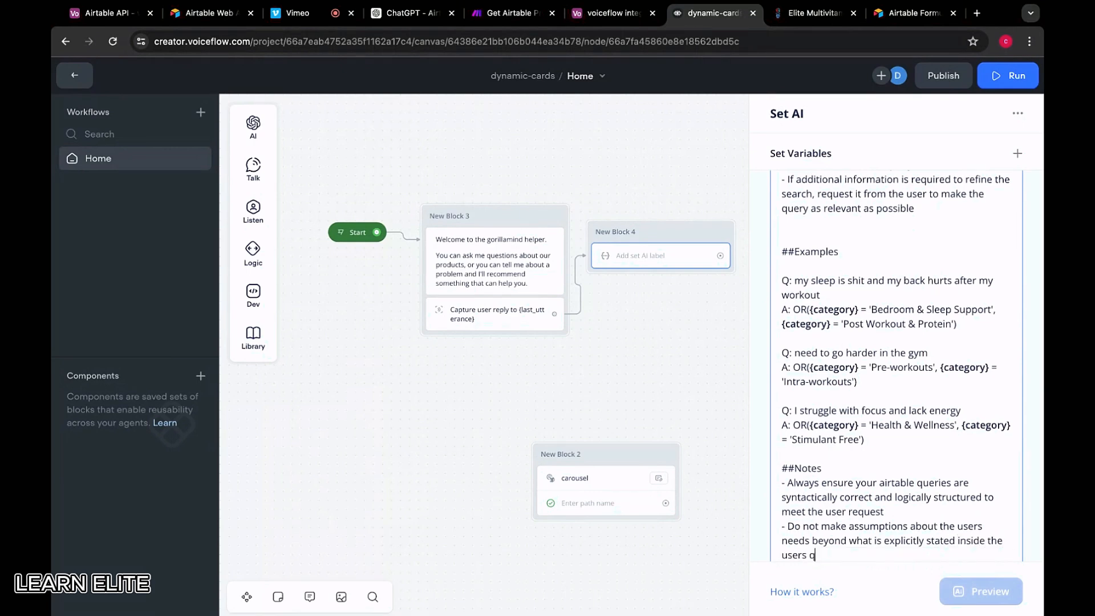
{"action": "key", "text": "BackSpace"}
{"action": "key", "text": "BackSpace"}
{"action": "key", "text": "BackSpace"}
{"action": "key", "text": "BackSpace"}
{"action": "type", "text": "u"}
Add 'Do not wrap your queries in any other text, not even backticks.' and a step-by-step line
{"action": "key", "text": "super+Tab"}
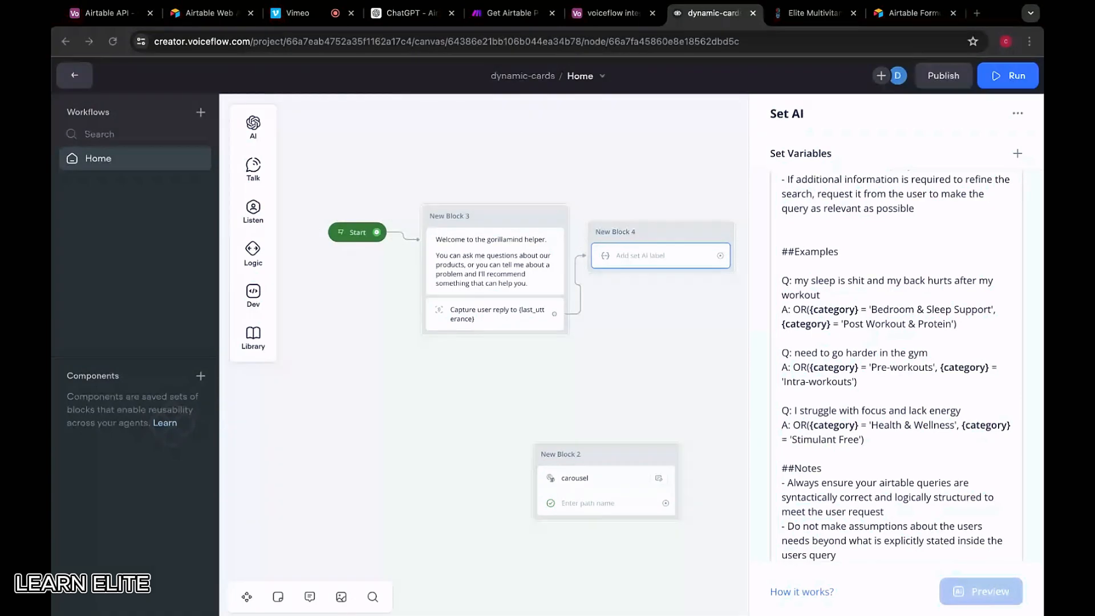
{"action": "key", "text": "super+Tab"}
{"action": "key", "text": "Return"}
{"action": "key", "text": "Return"}
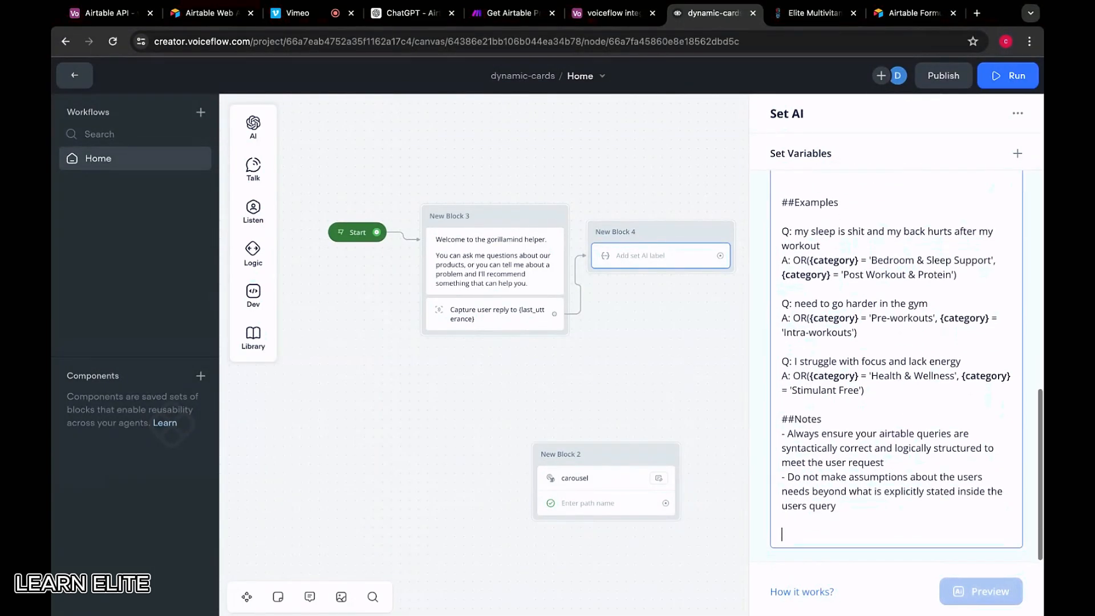
{"action": "type", "text": "Do not wrap your"}
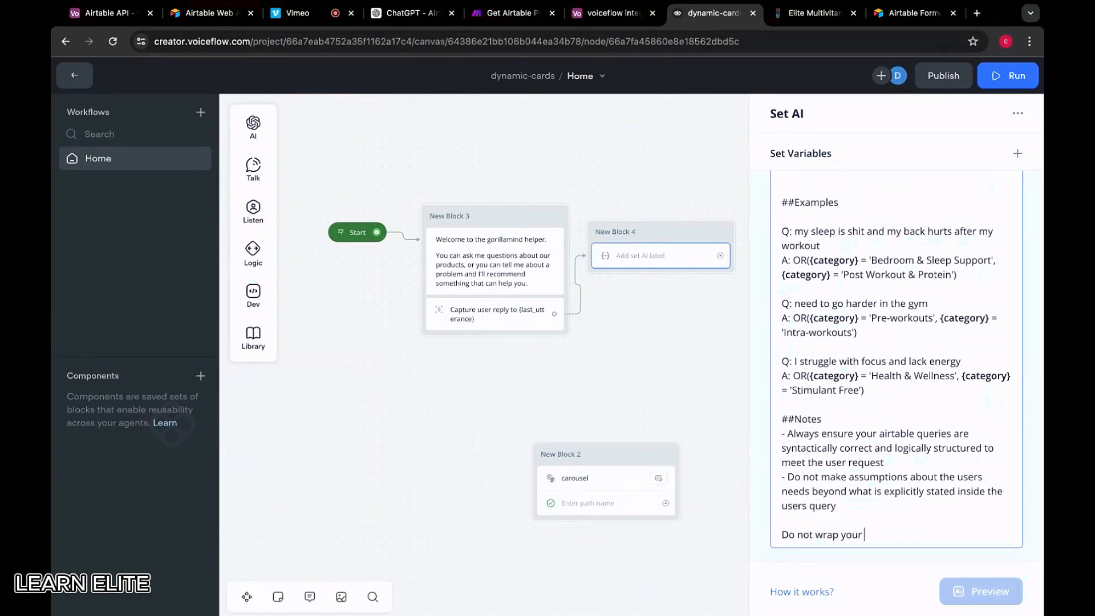
{"action": "type", "text": " queries in any other tet"}
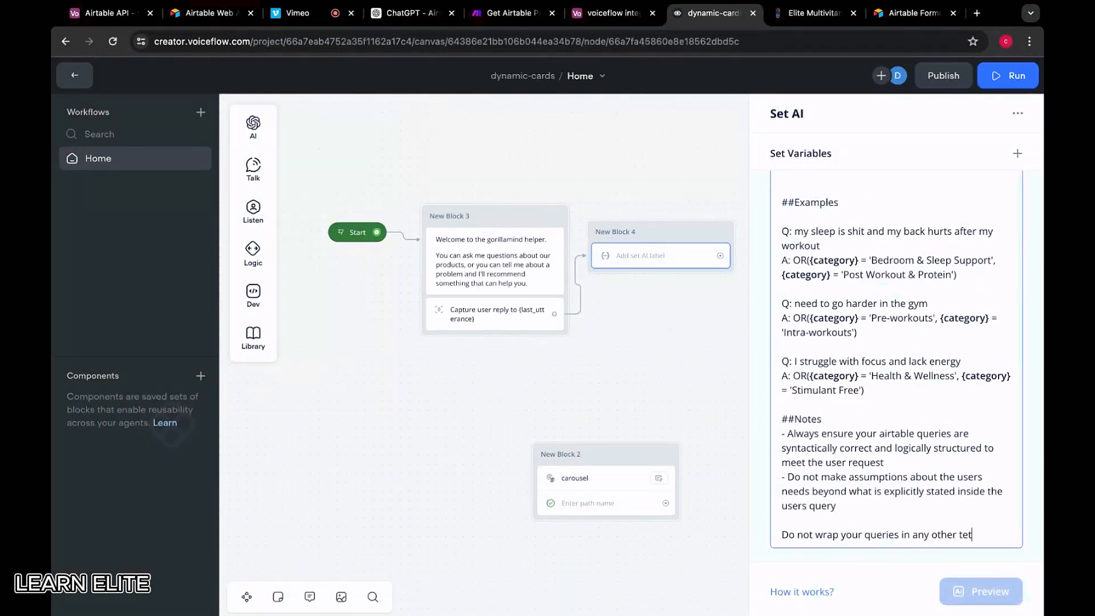
{"action": "key", "text": "BackSpace"}
{"action": "type", "text": "xt, not even back"}
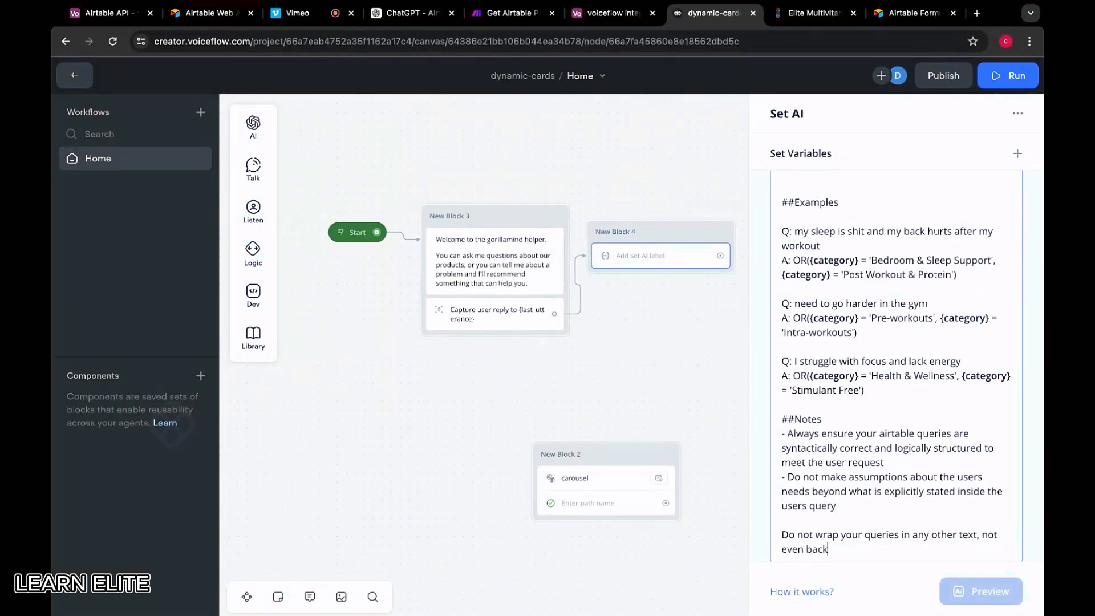
{"action": "type", "text": "ticks."}
{"action": "key", "text": "Return"}
{"action": "key", "text": "Return"}
{"action": "type", "text": "Ta"}
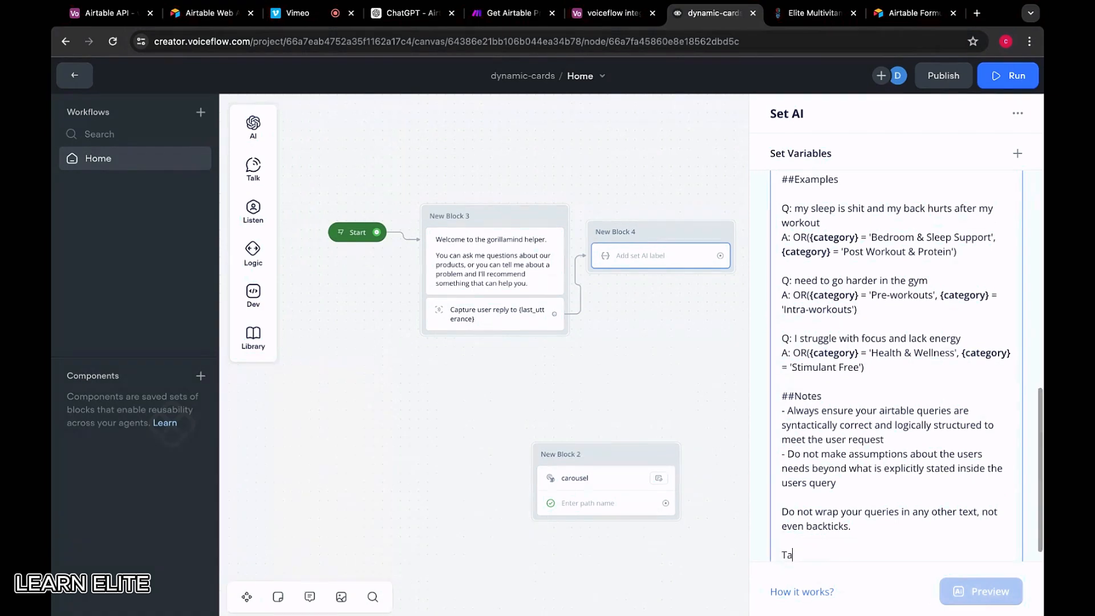
{"action": "type", "text": "ke a deep breathe"}
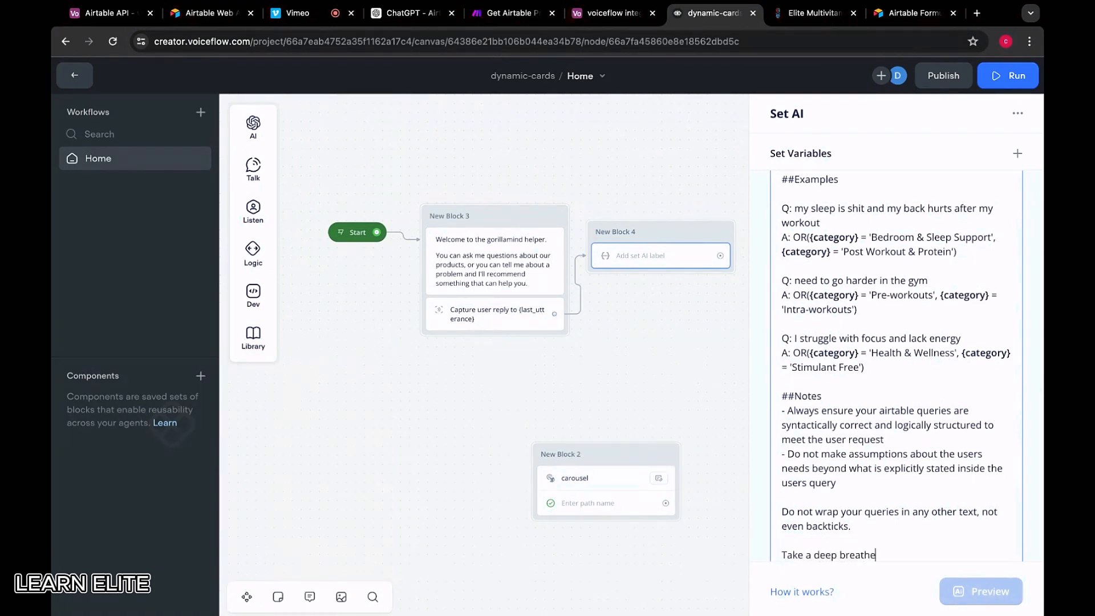
{"action": "type", "text": " and take it step by step."}
{"action": "scroll", "coordinate": [990, 556], "scroll_direction": "down", "scroll_amount": 1}
{"action": "mouse_move", "coordinate": [787, 534]}
{"action": "left_mouse_down"}
{"action": "mouse_move", "coordinate": [990, 556]}
{"action": "mouse_move", "coordinate": [781, 534]}
{"action": "left_mouse_up"}
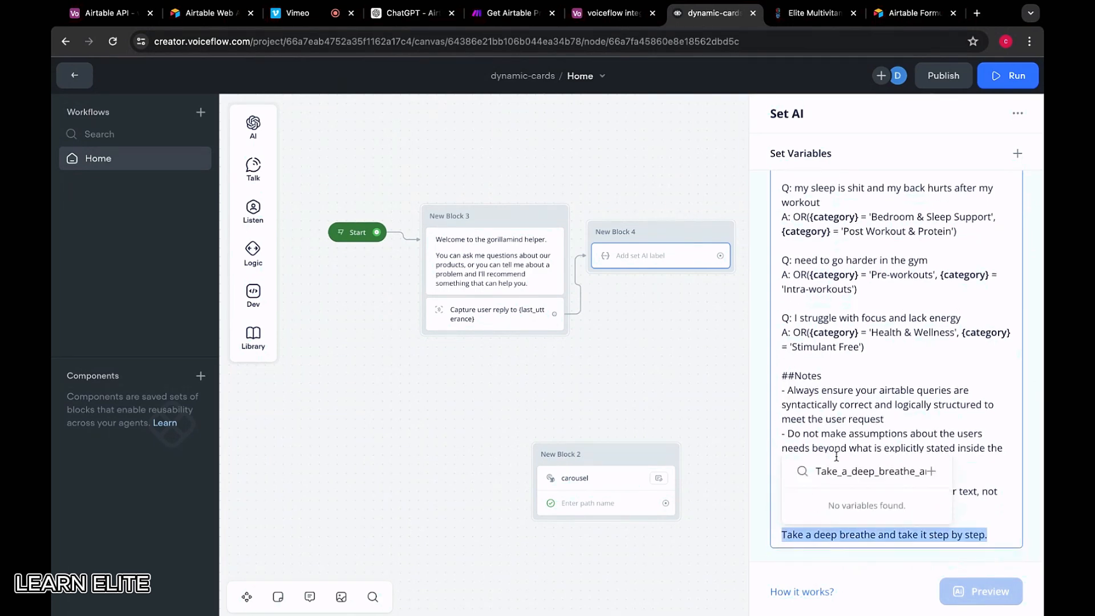
{"action": "left_click", "coordinate": [834, 422]}
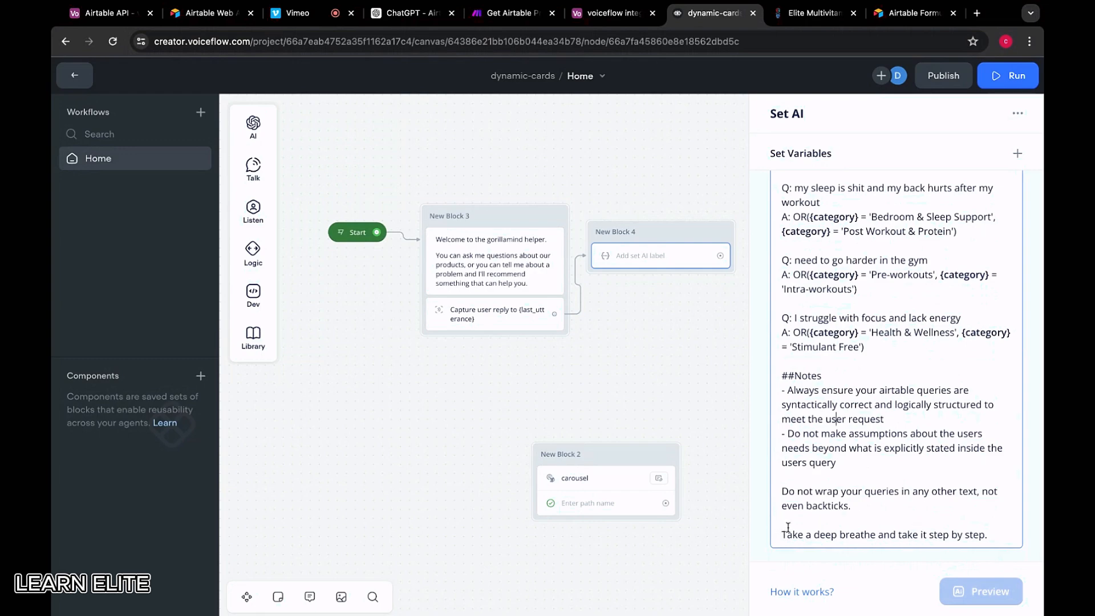
{"action": "scroll", "coordinate": [788, 527], "scroll_direction": "up", "scroll_amount": 15}
{"action": "scroll", "coordinate": [828, 482], "scroll_direction": "down", "scroll_amount": 3}
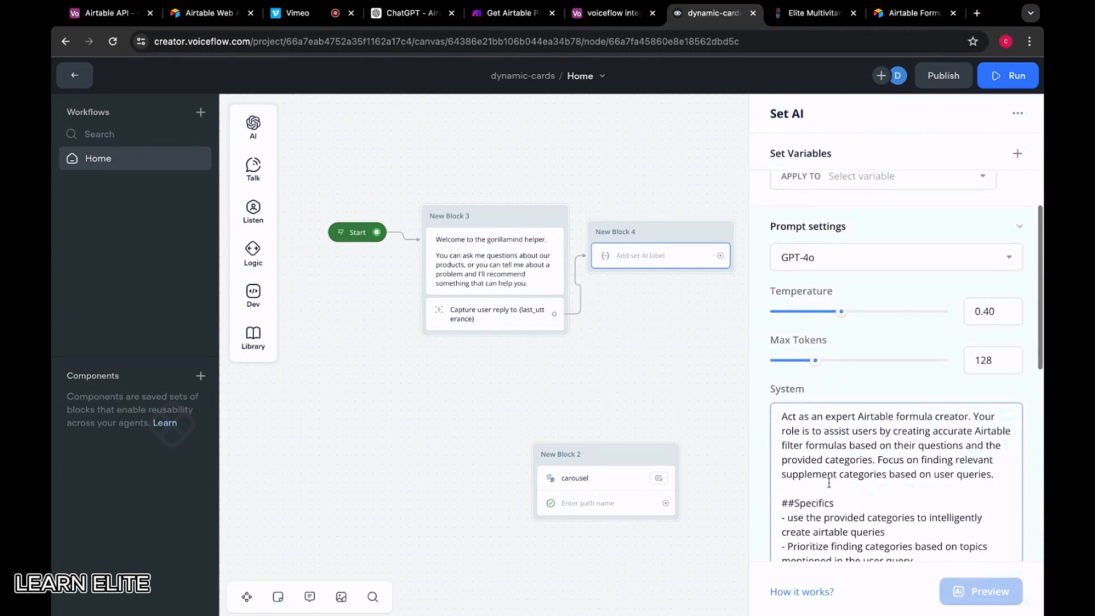
{"action": "scroll", "coordinate": [828, 483], "scroll_direction": "down", "scroll_amount": 3}
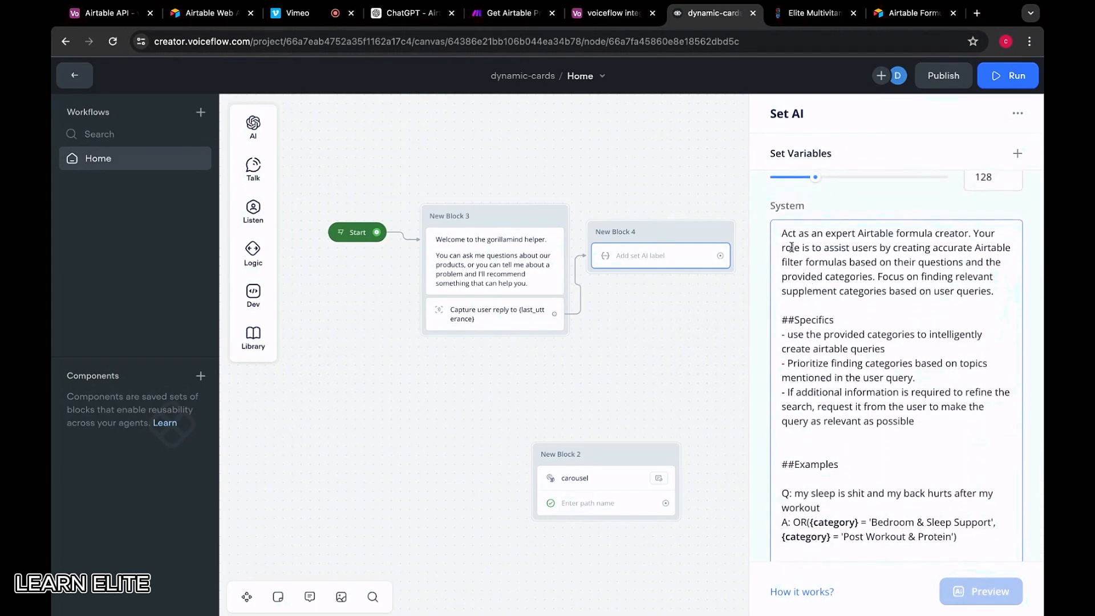
{"action": "scroll", "coordinate": [831, 365], "scroll_direction": "down", "scroll_amount": 5}
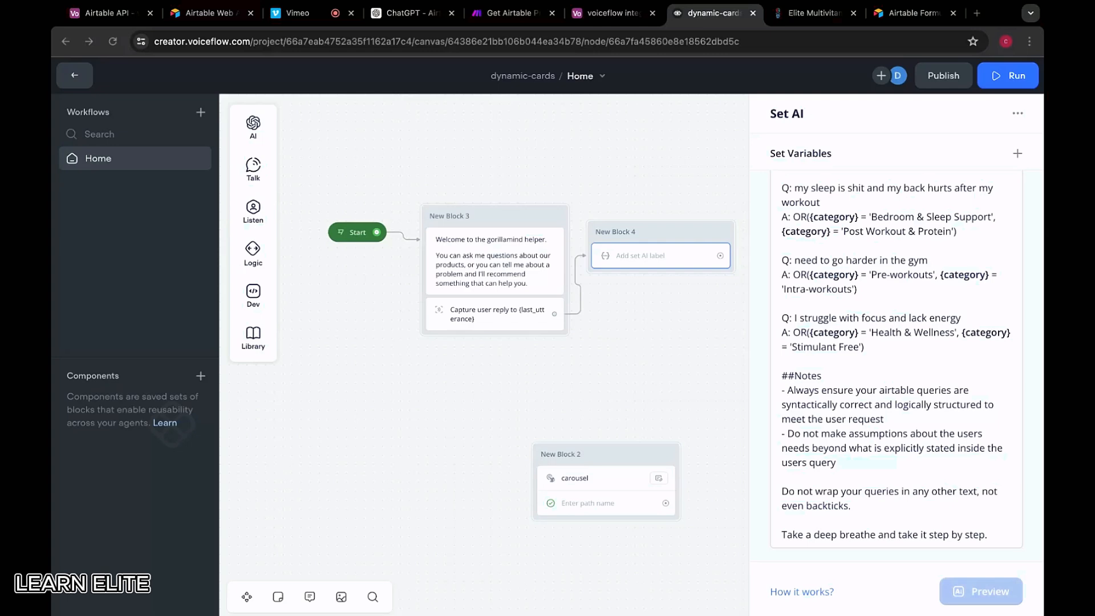
{"action": "left_click", "coordinate": [836, 419]}
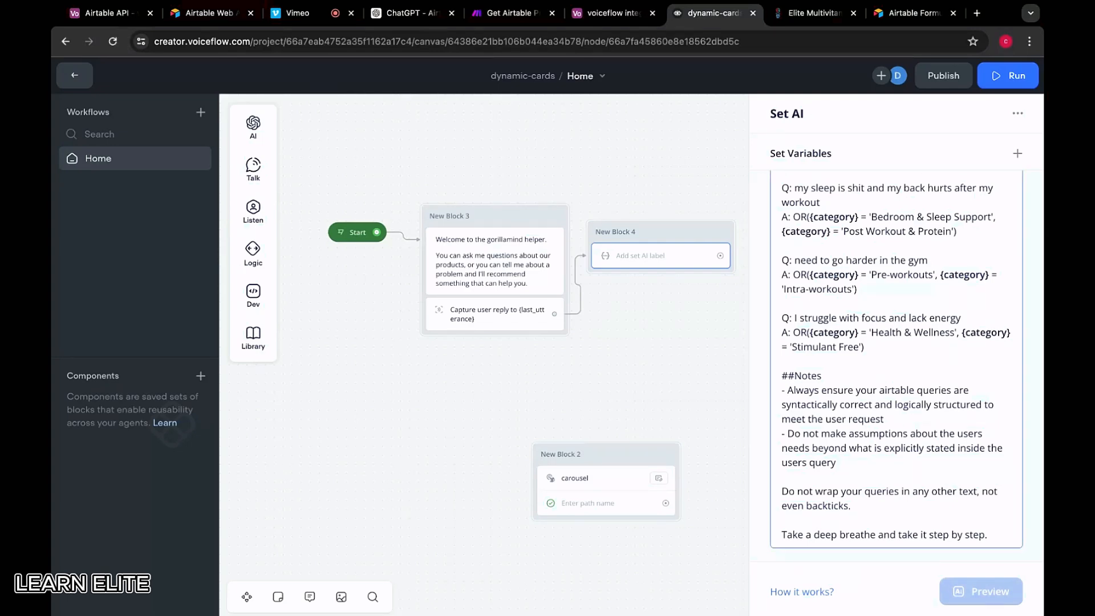
{"action": "scroll", "coordinate": [832, 425], "scroll_direction": "up", "scroll_amount": 4}
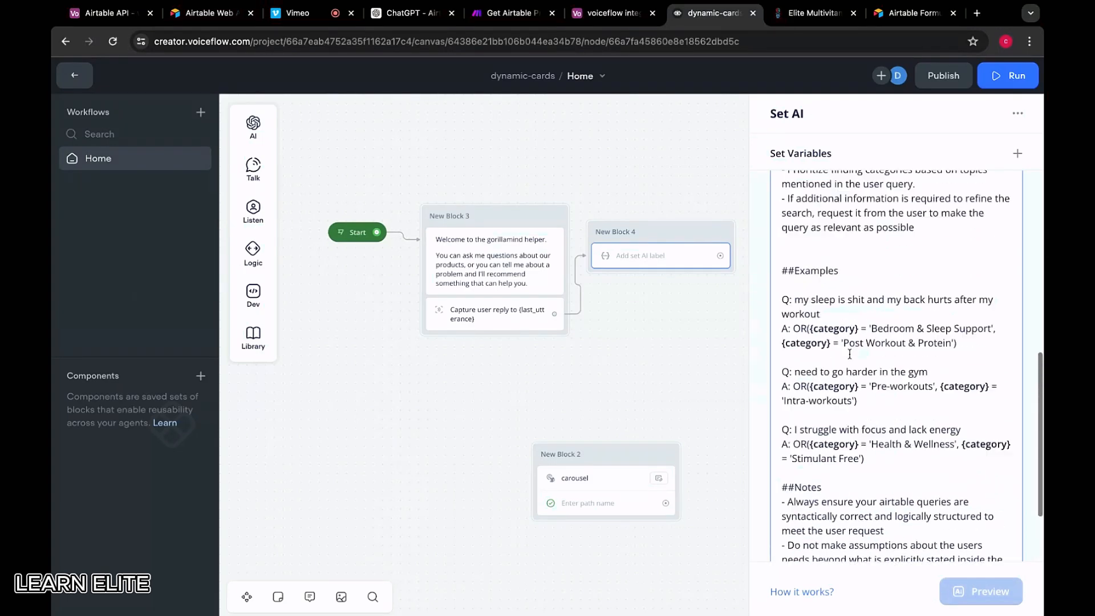
{"action": "left_click", "coordinate": [628, 14]}
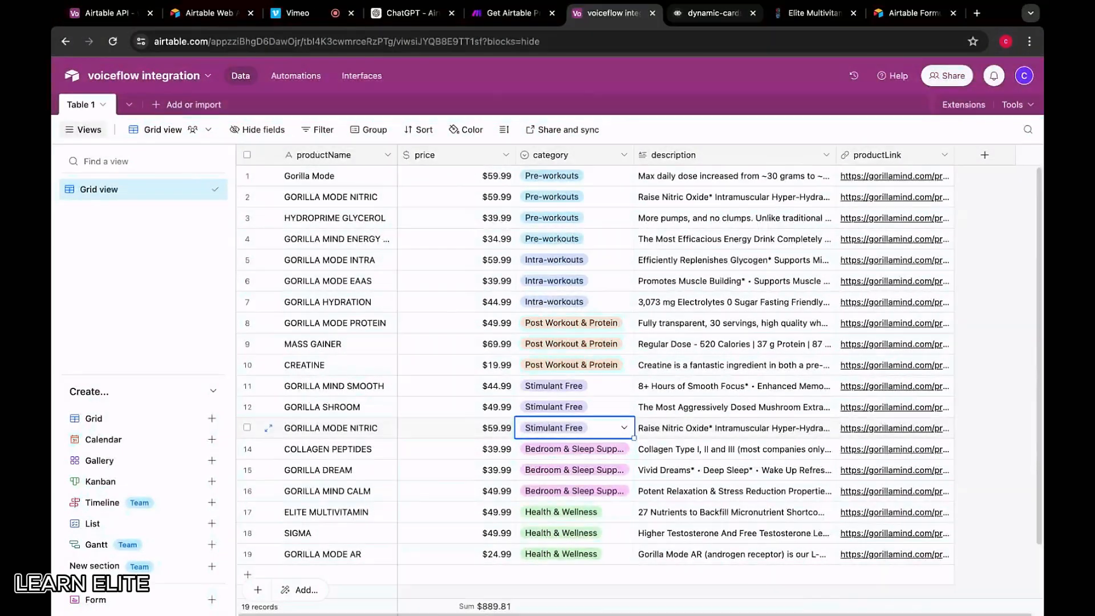
{"action": "left_click", "coordinate": [713, 12]}
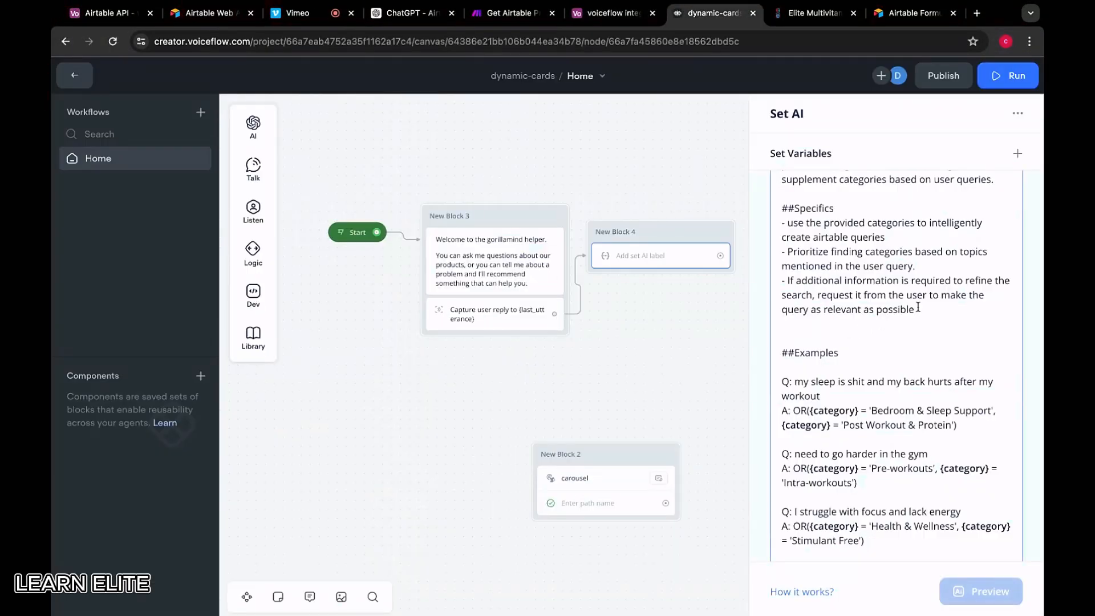
Insert a <SCHEMA> heading after Specifics and start its field list with 'productName,'
{"action": "key", "text": "Return"}
{"action": "key", "text": "Return"}
{"action": "type", "text": "<"}
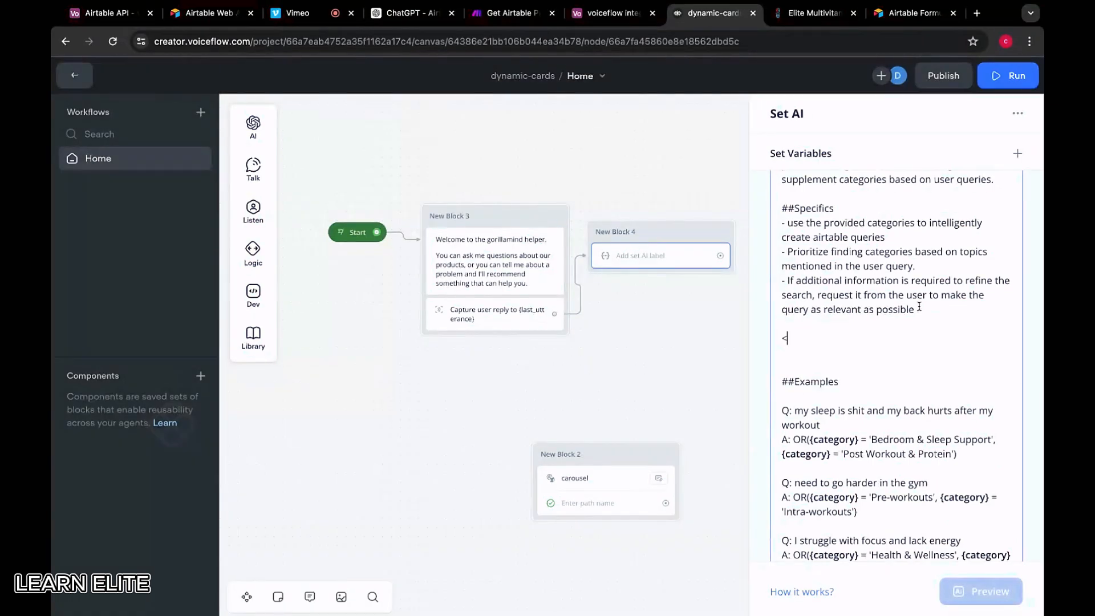
{"action": "key", "text": "super+Tab"}
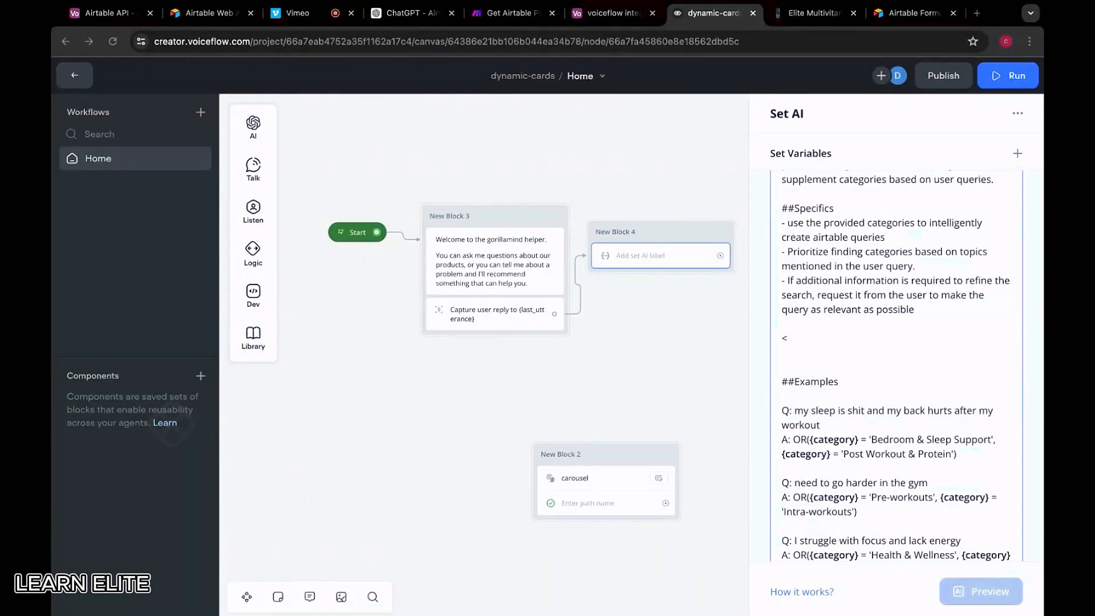
{"action": "key", "text": "super+Tab"}
{"action": "type", "text": "CH"}
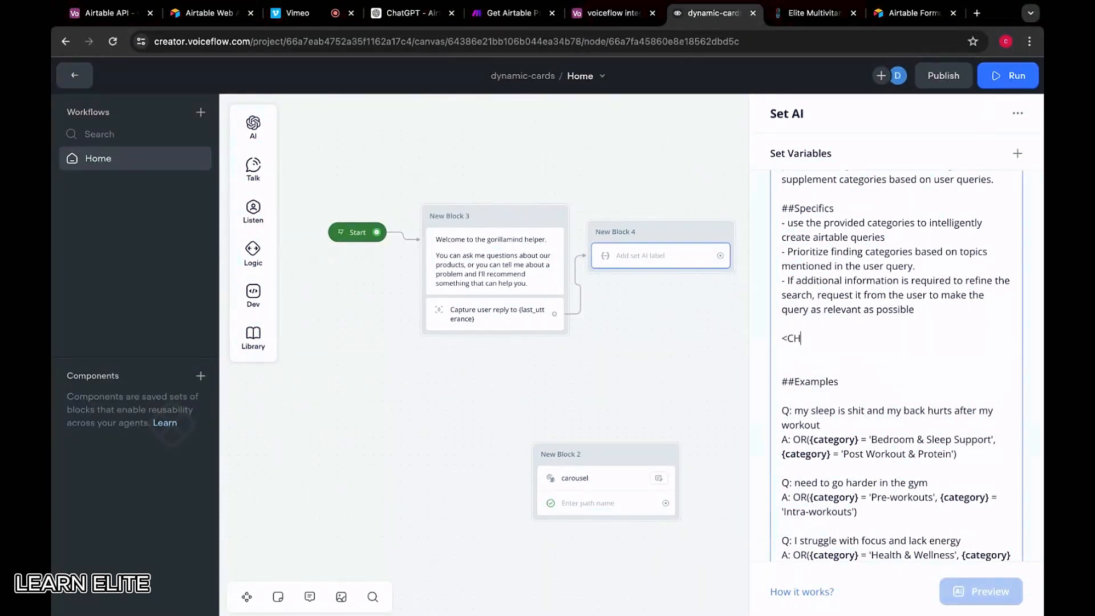
{"action": "type", "text": "SCHEMA>"}
{"action": "key", "text": "super+Tab"}
{"action": "key", "text": "super+Tab"}
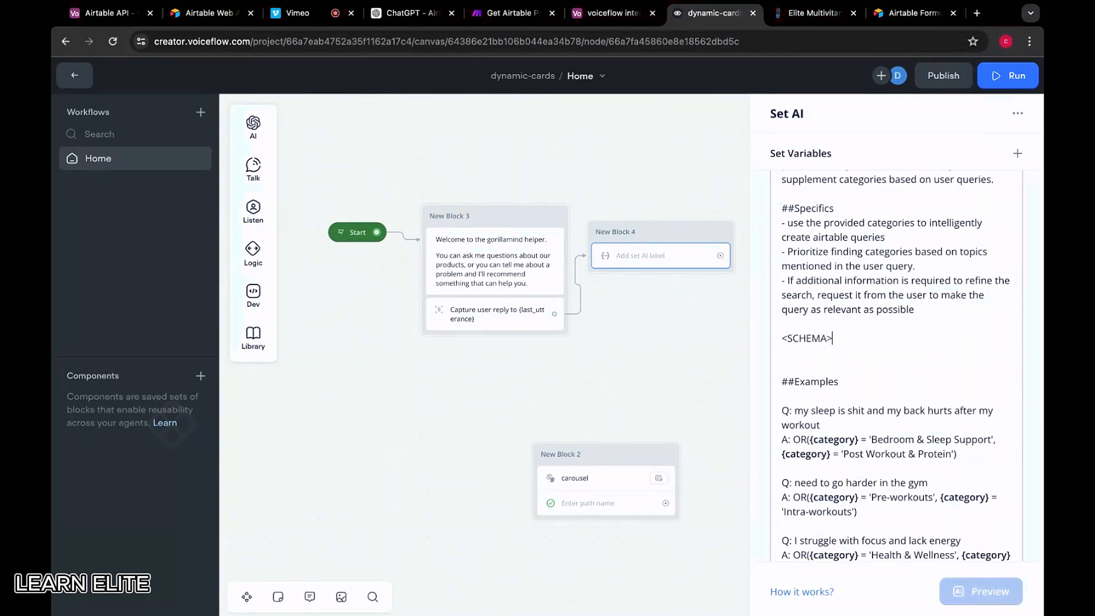
{"action": "key", "text": "Return"}
{"action": "type", "text": "{"}
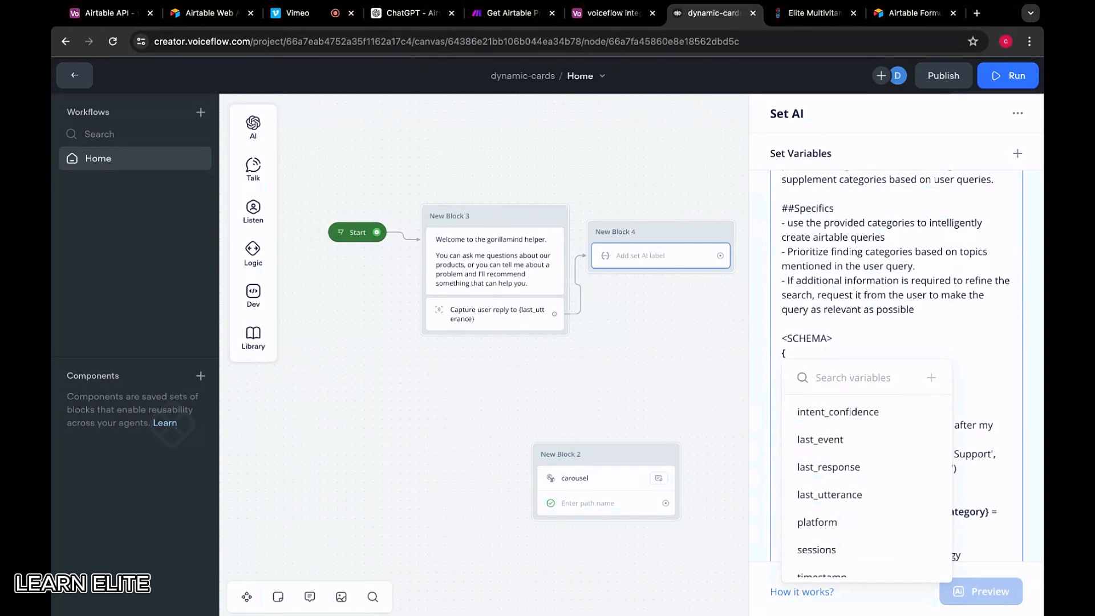
{"action": "key", "text": "BackSpace"}
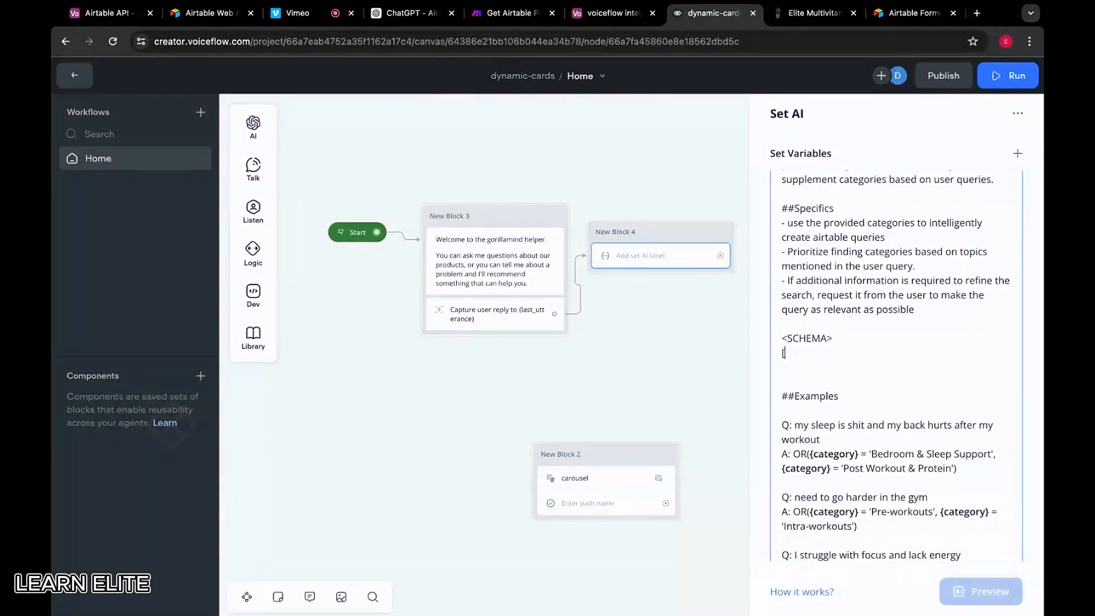
{"action": "type", "text": "PROductName,"}
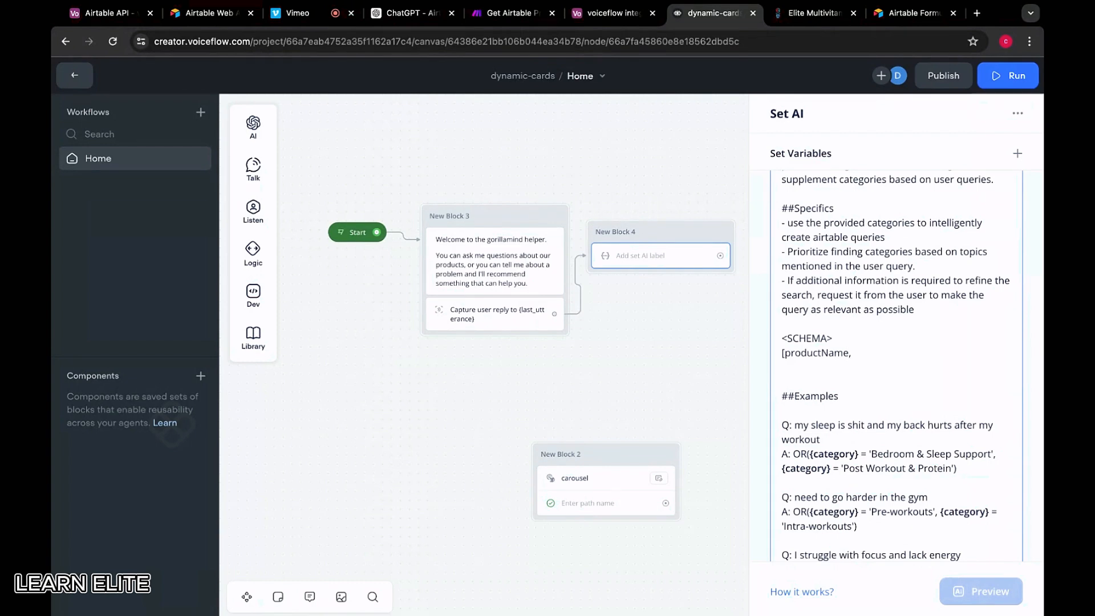
Add price, category, description and productLink to the schema, matching Airtable's column names
{"action": "left_click", "coordinate": [638, 16]}
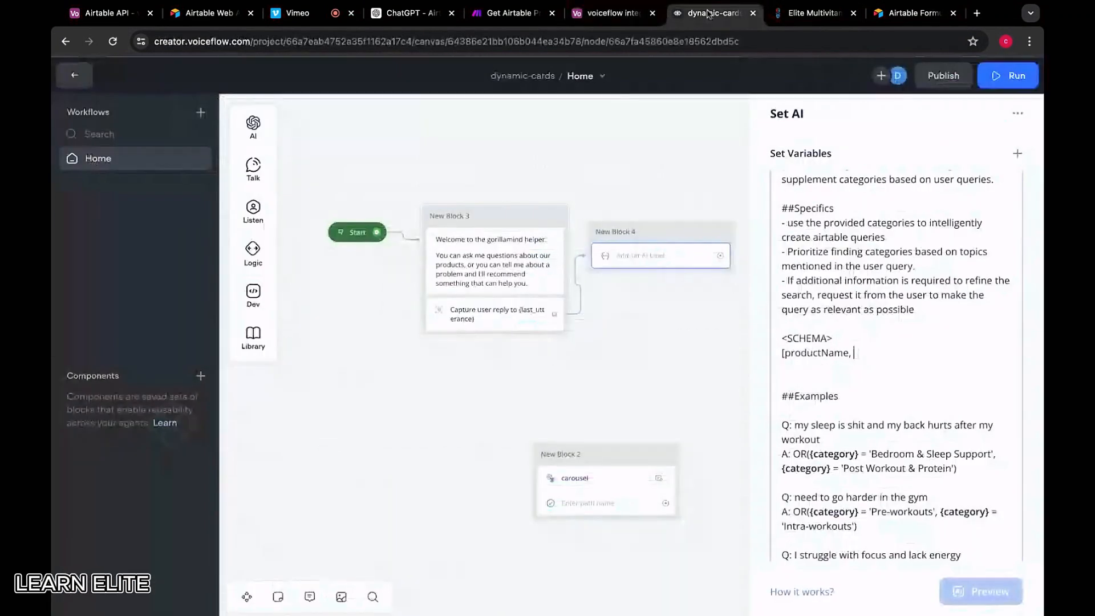
{"action": "left_click", "coordinate": [703, 16]}
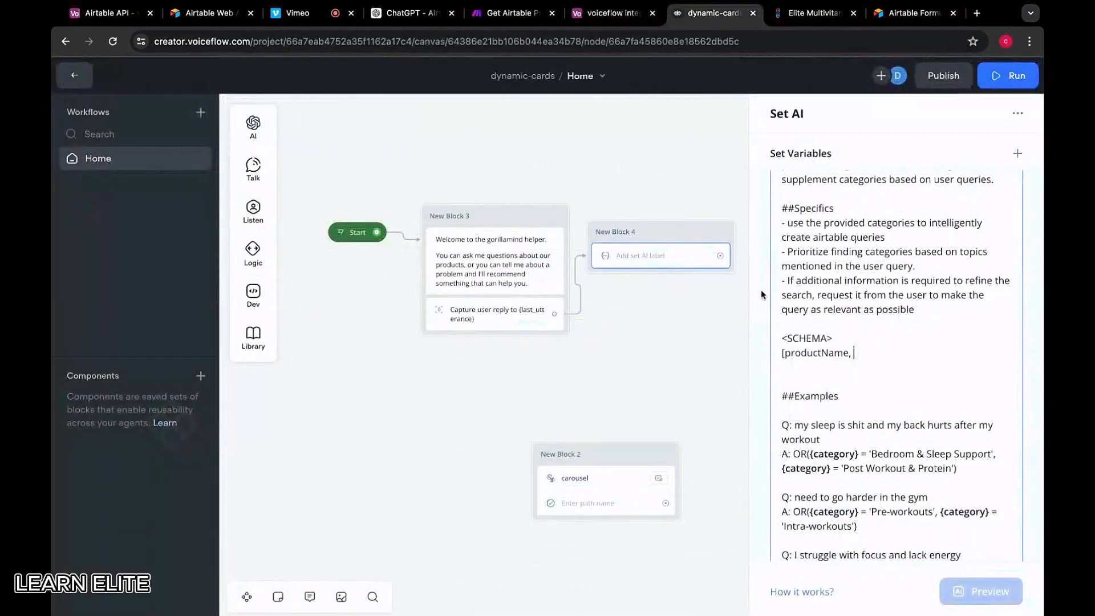
{"action": "type", "text": "pr"}
{"action": "type", "text": "ice, category, dex"}
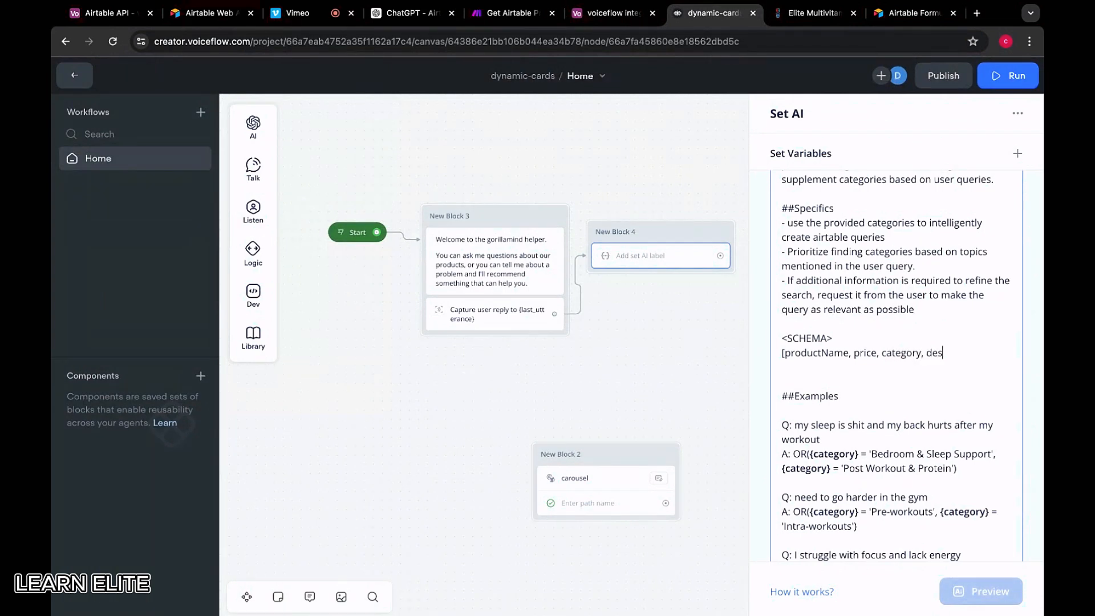
{"action": "type", "text": "cription, productLink"}
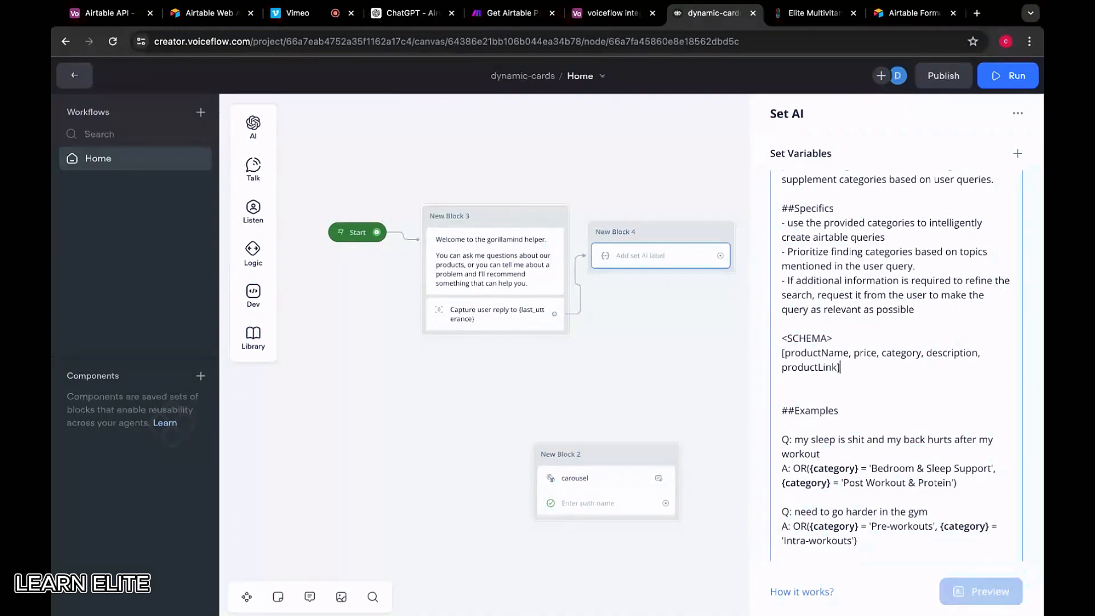
{"action": "left_click", "coordinate": [613, 13]}
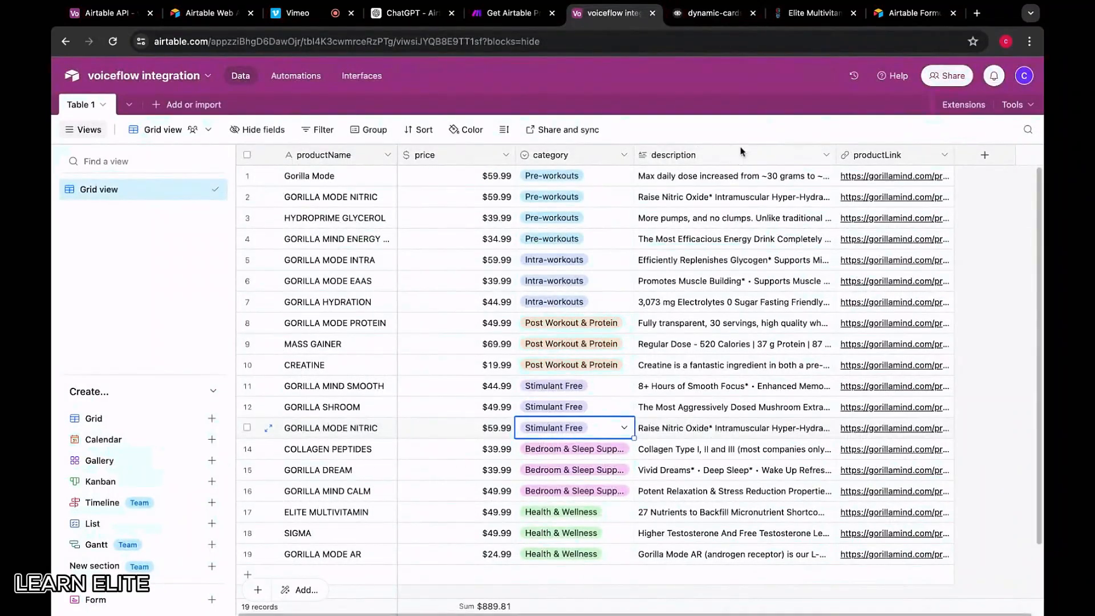
{"action": "left_click", "coordinate": [712, 13]}
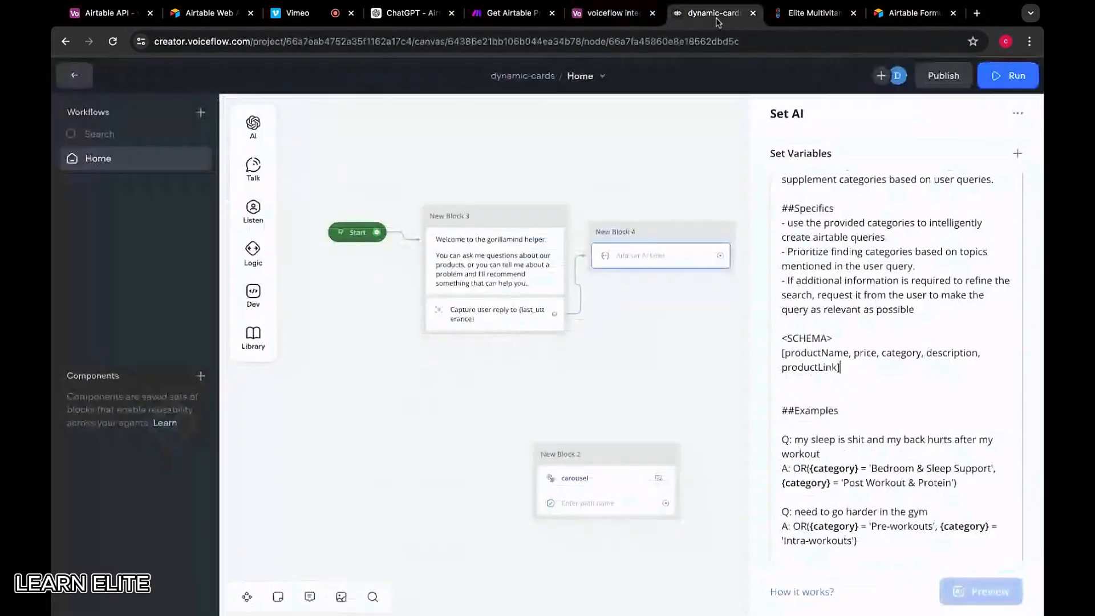
Close the schema with </SCHEMA> and start an 'Available categories:' line below it
{"action": "left_click", "coordinate": [863, 380]}
{"action": "type", "text": "</"}
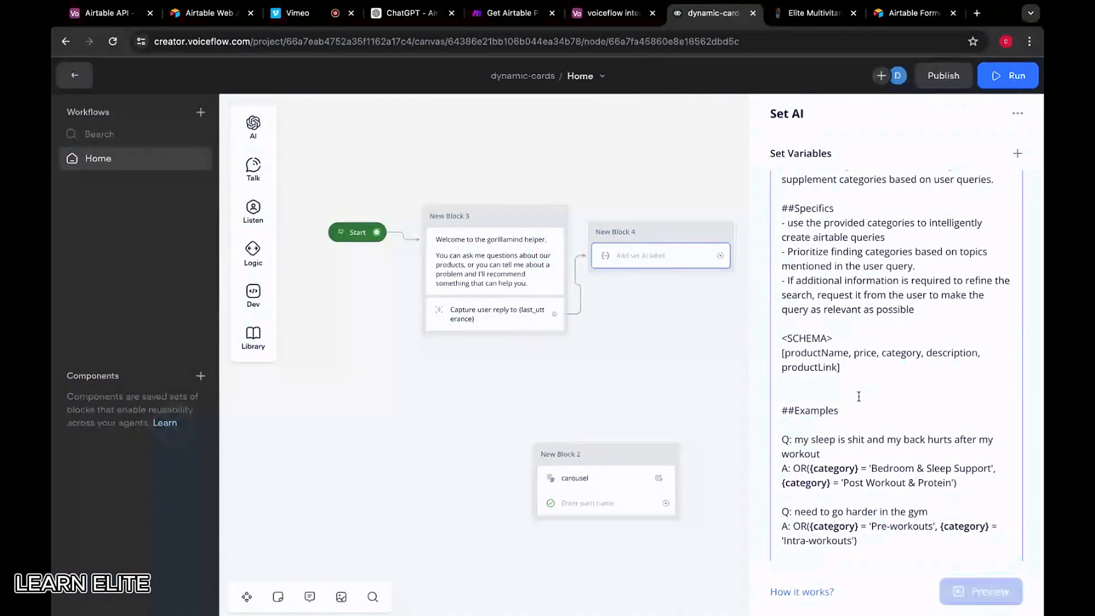
{"action": "type", "text": "Sche"}
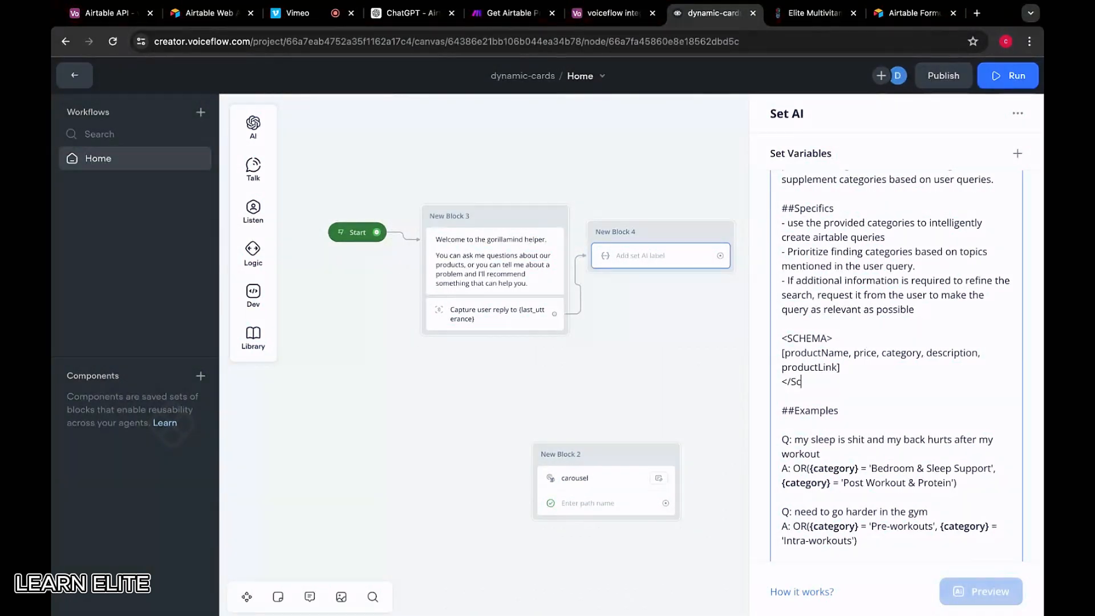
{"action": "type", "text": "HEMA>"}
{"action": "key", "text": "super+Tab"}
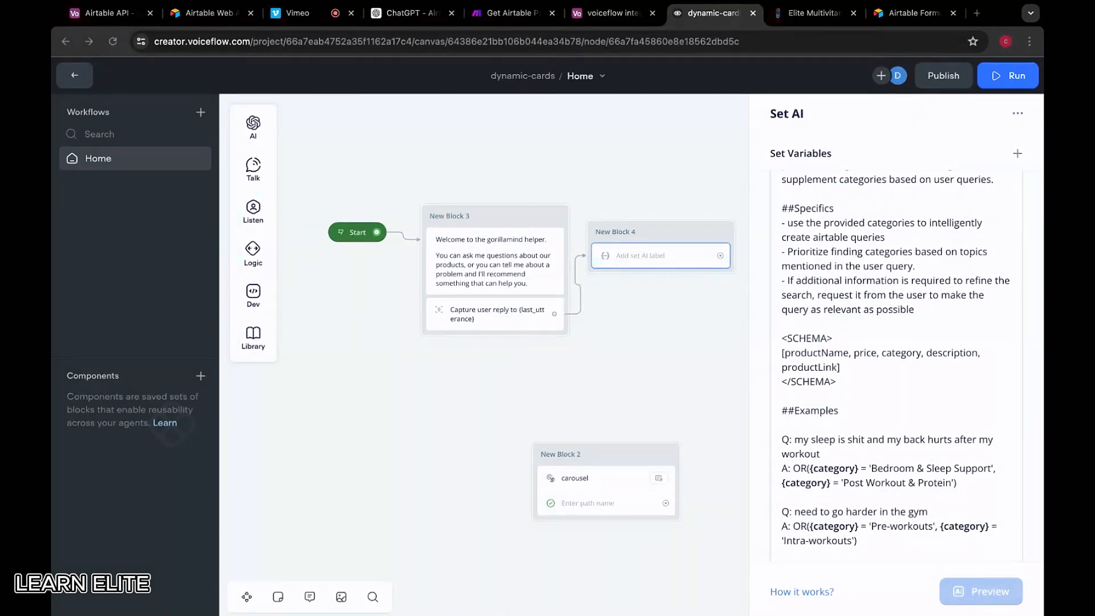
{"action": "key", "text": "super+Tab"}
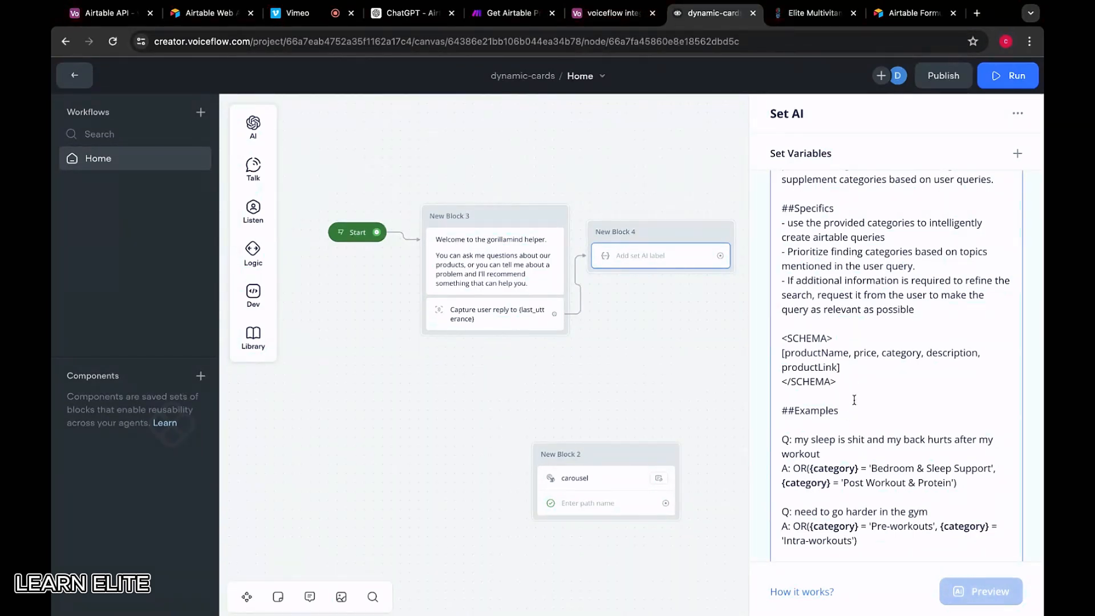
{"action": "key", "text": "Return"}
{"action": "key", "text": "Return"}
{"action": "type", "text": "AVAIL"}
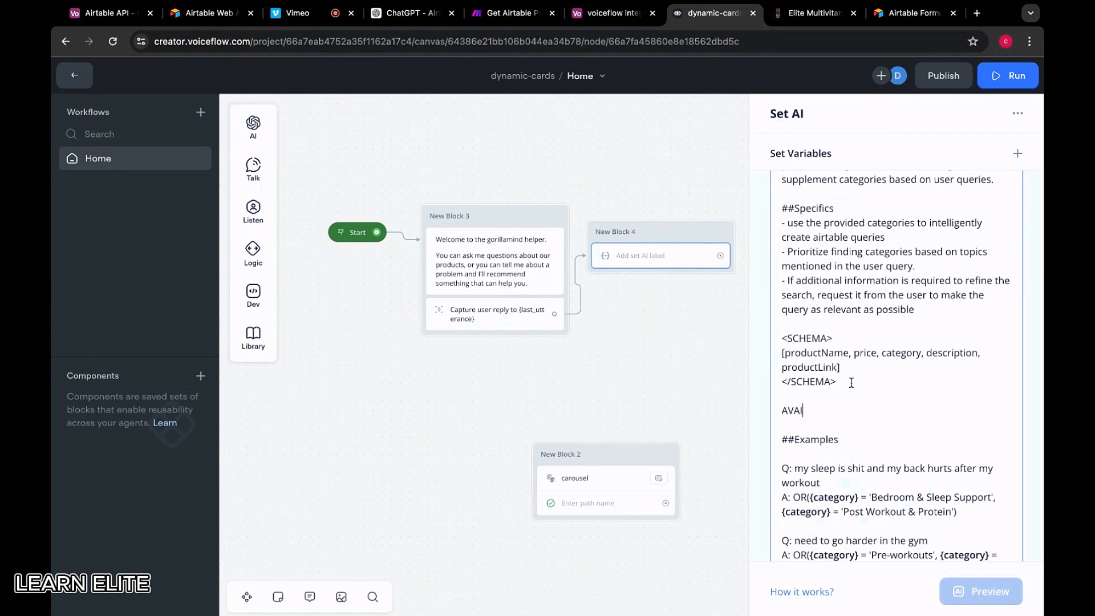
{"action": "key", "text": "BackSpace"}
{"action": "key", "text": "BackSpace"}
{"action": "key", "text": "BackSpace"}
{"action": "key", "text": "BackSpace"}
{"action": "type", "text": "aailable categories:"}
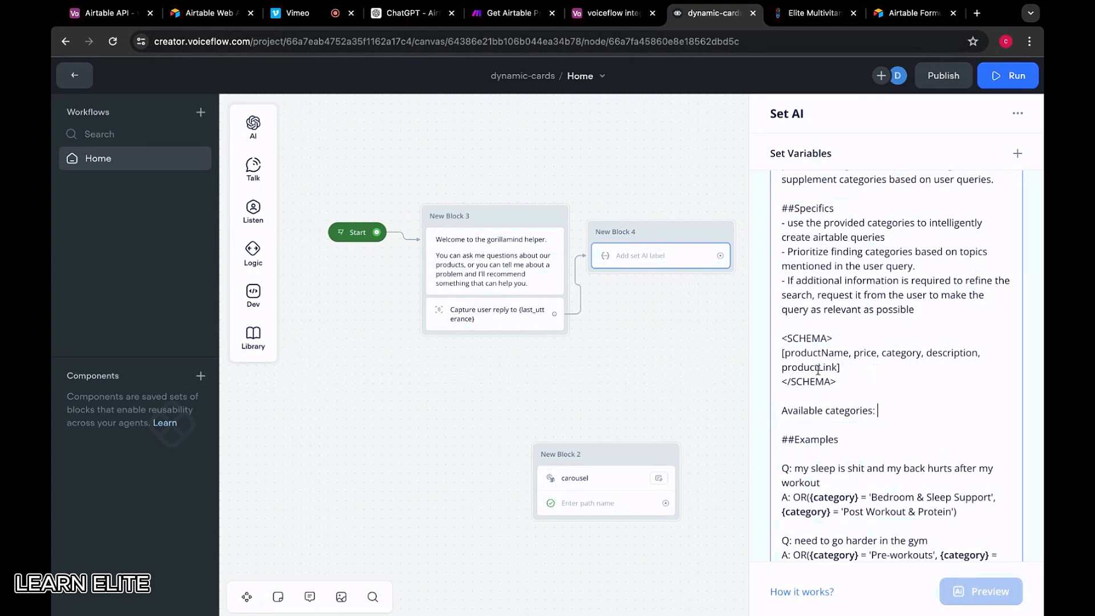
{"action": "mouse_move", "coordinate": [252, 172]}
Place a Set step in the flow and create the availableCategories variable for it
{"action": "mouse_move", "coordinate": [253, 306]}
{"action": "mouse_move", "coordinate": [253, 253]}
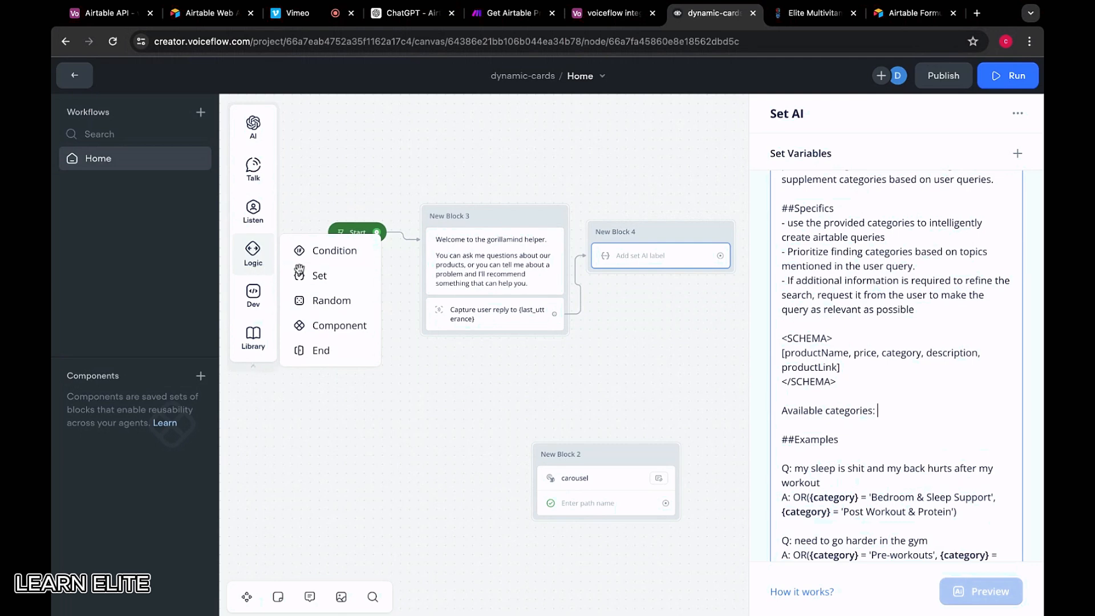
{"action": "left_click_drag", "start_coordinate": [301, 274], "coordinate": [609, 252]}
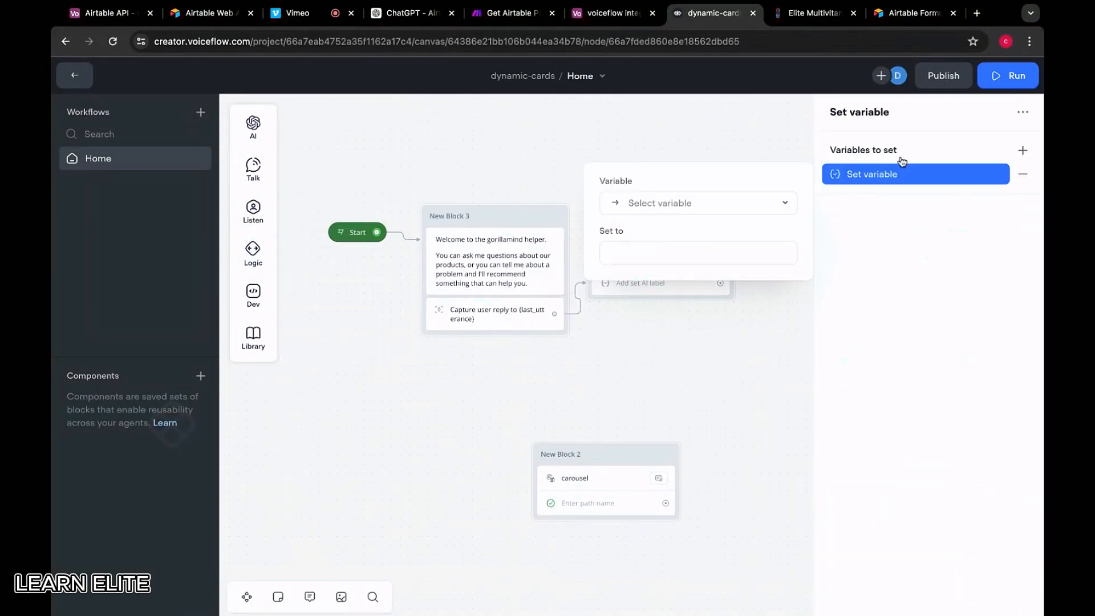
{"action": "left_click", "coordinate": [720, 209]}
{"action": "type", "text": "a"}
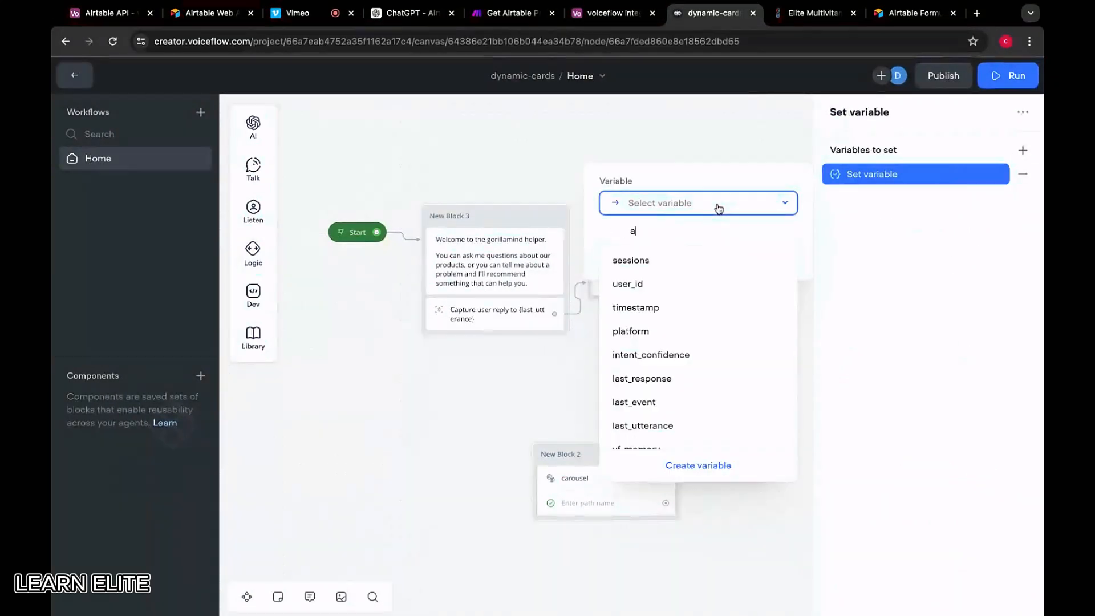
{"action": "type", "text": "vailable"}
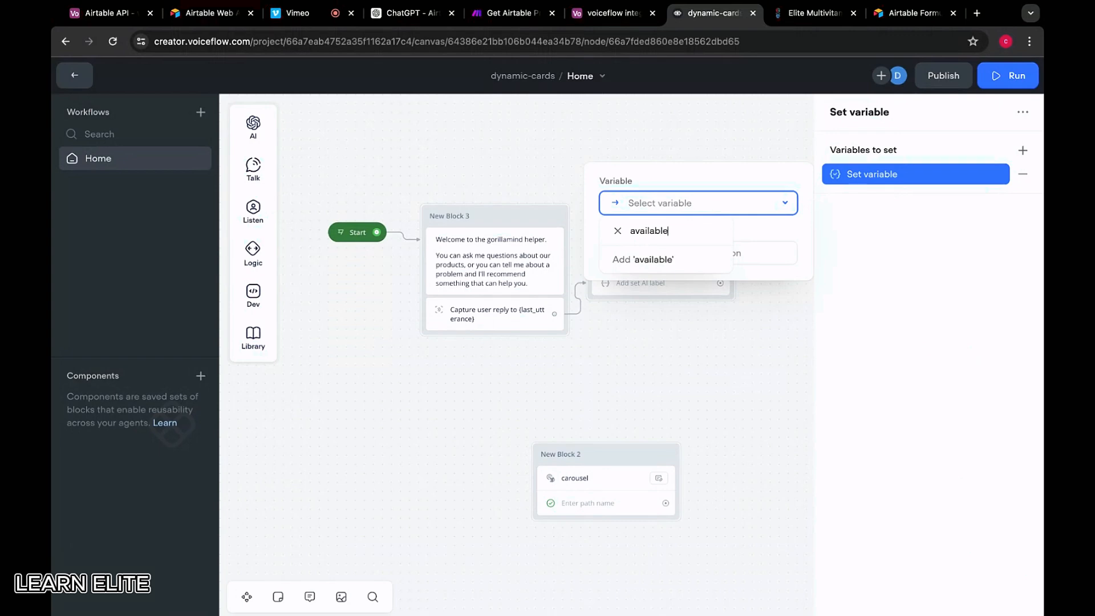
{"action": "type", "text": "Categories"}
{"action": "left_click", "coordinate": [707, 260]}
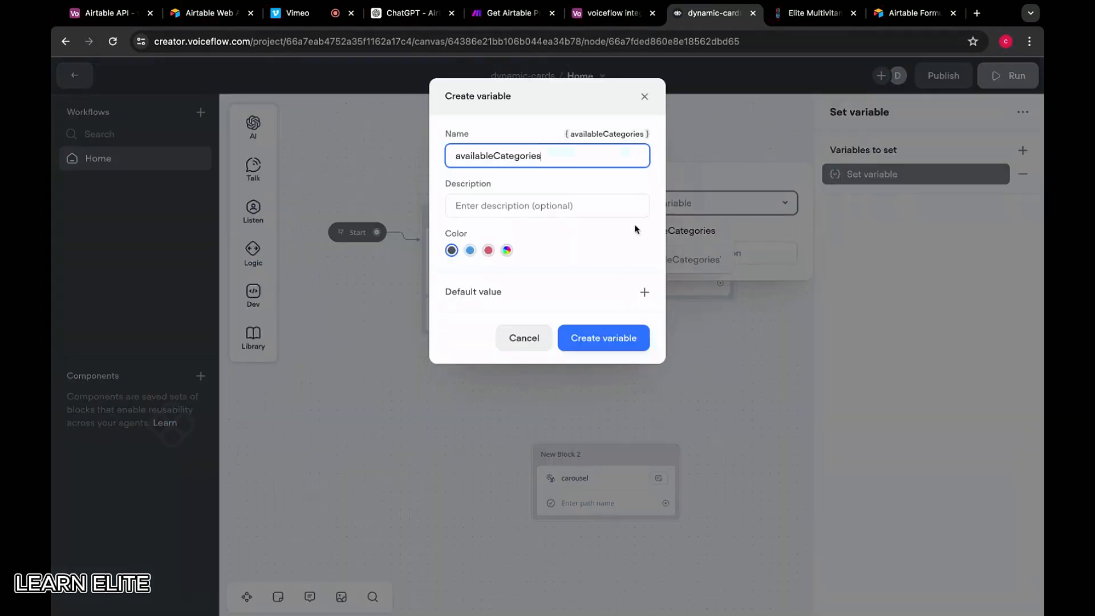
{"action": "left_click", "coordinate": [611, 340]}
{"action": "left_click", "coordinate": [895, 174]}
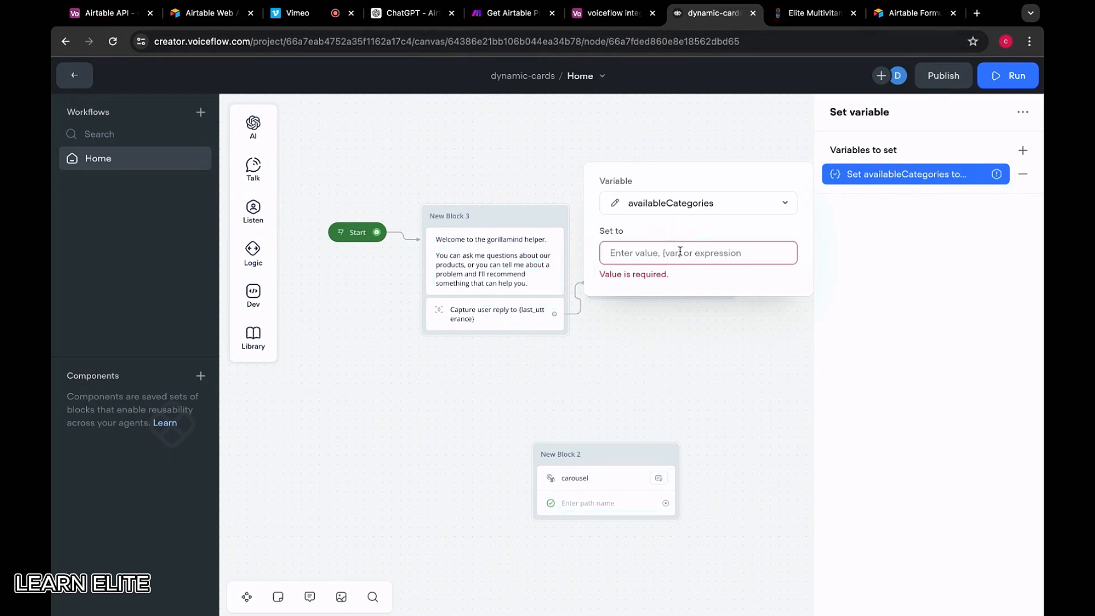
{"action": "left_click", "coordinate": [668, 256]}
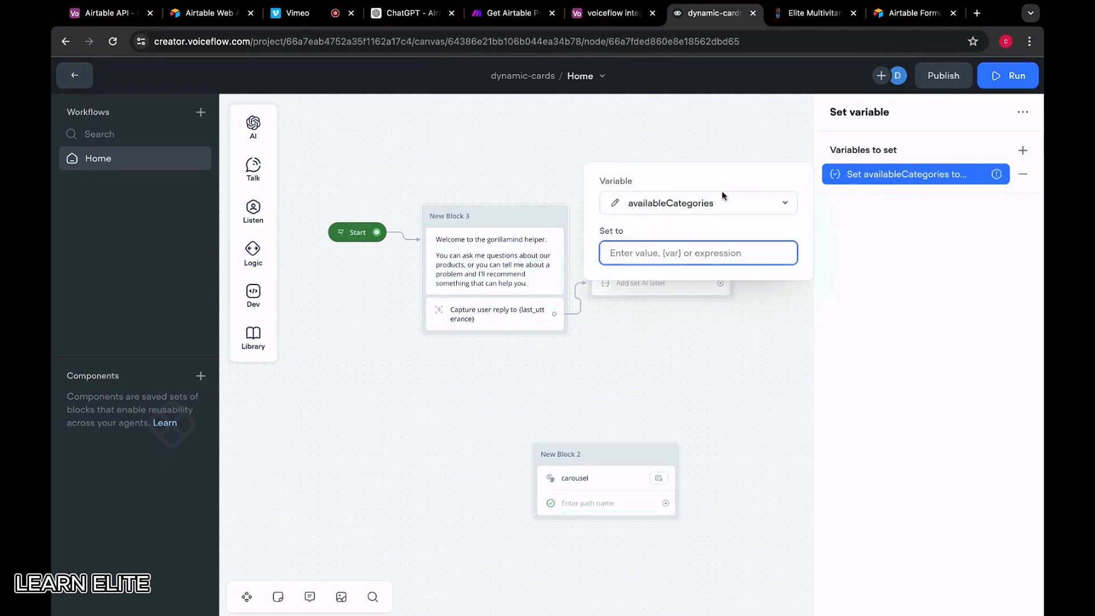
Start the availableCategories value with '[Pre-workouts,' while reviewing the Airtable product table
{"action": "type", "text": "Prew"}
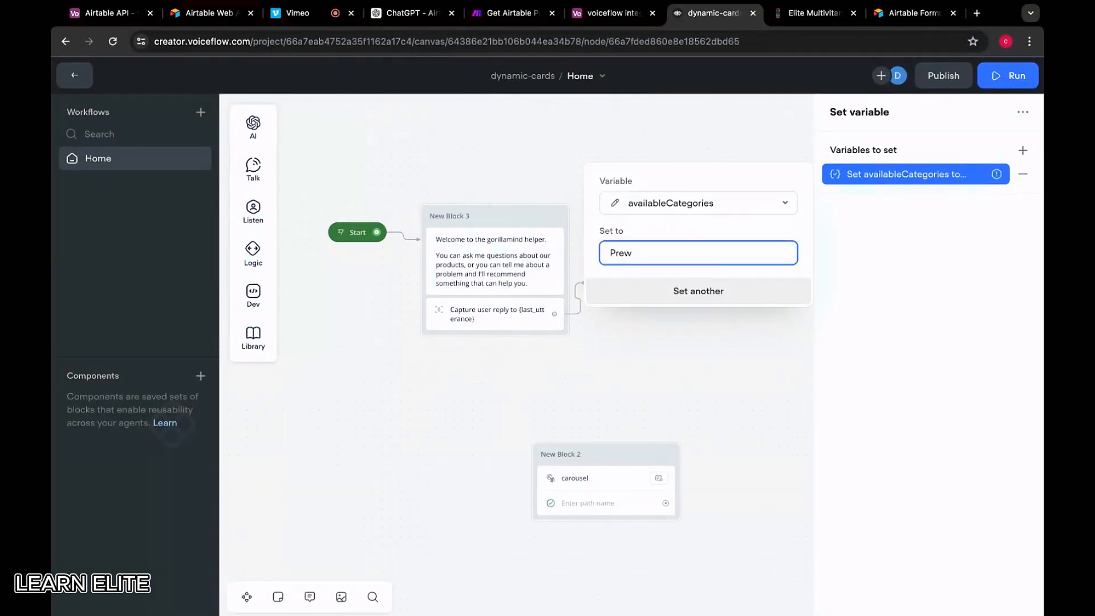
{"action": "key", "text": "BackSpace"}
{"action": "key", "text": "BackSpace"}
{"action": "type", "text": "[Pre-workouts,"}
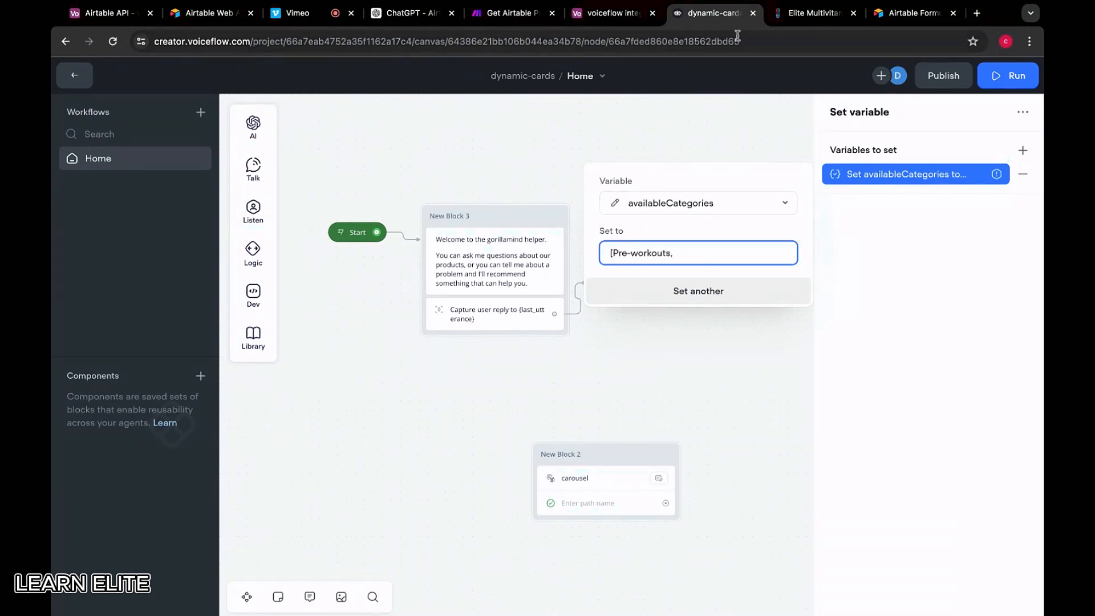
{"action": "left_click", "coordinate": [610, 12]}
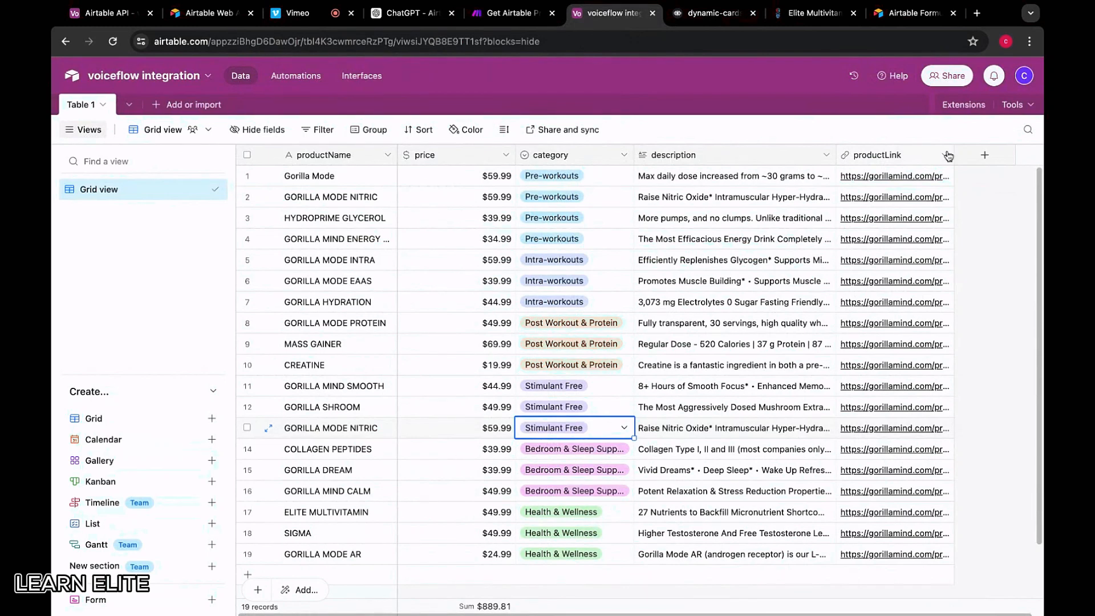
{"action": "left_click", "coordinate": [778, 155], "text": "shift"}
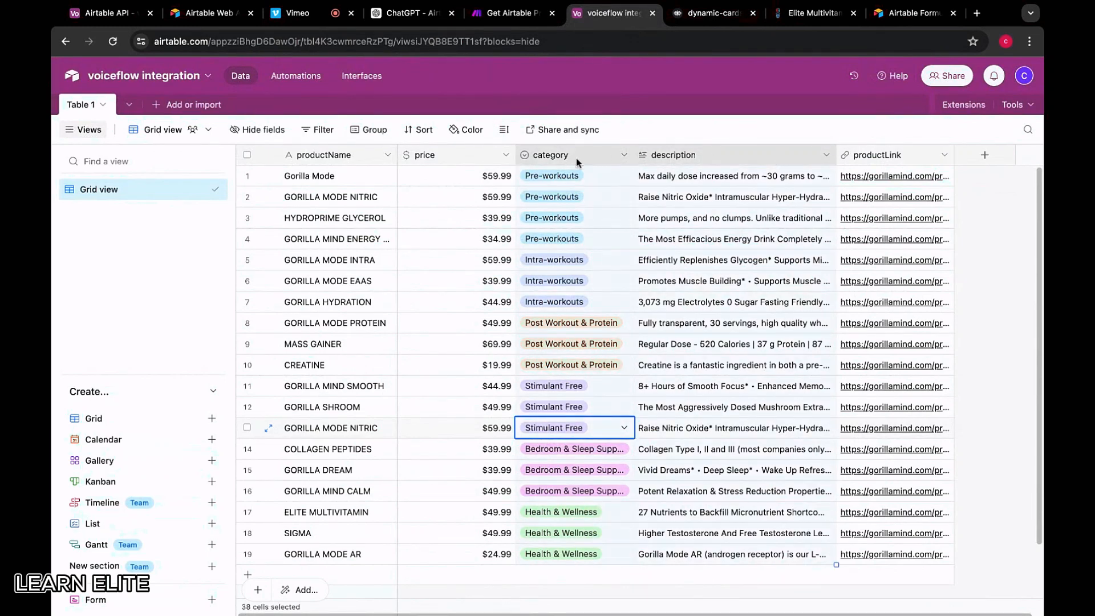
{"action": "left_click", "coordinate": [466, 162], "text": "shift"}
{"action": "left_click", "coordinate": [915, 163], "text": "shift"}
{"action": "key", "text": "ctrl+c"}
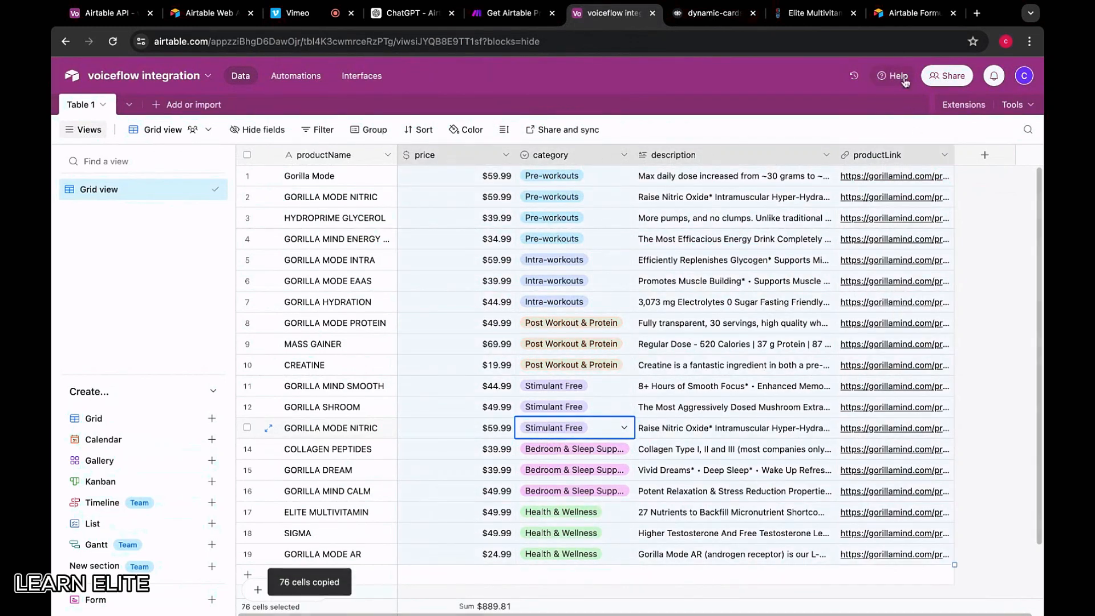
{"action": "left_click", "coordinate": [730, 20]}
{"action": "key", "text": "BackSpace"}
{"action": "key", "text": "BackSpace"}
{"action": "key", "text": "BackSpace"}
{"action": "key", "text": "BackSpace"}
{"action": "key", "text": "BackSpace"}
{"action": "key", "text": "BackSpace"}
{"action": "key", "text": "BackSpace"}
{"action": "key", "text": "BackSpace"}
{"action": "key", "text": "BackSpace"}
{"action": "key", "text": "BackSpace"}
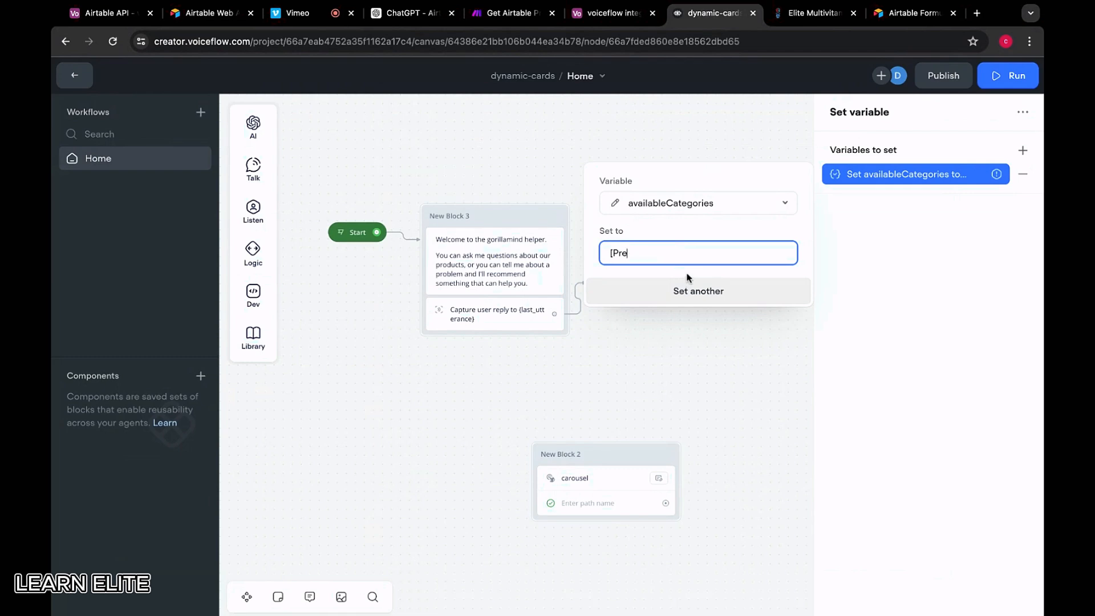
{"action": "left_click", "coordinate": [613, 12]}
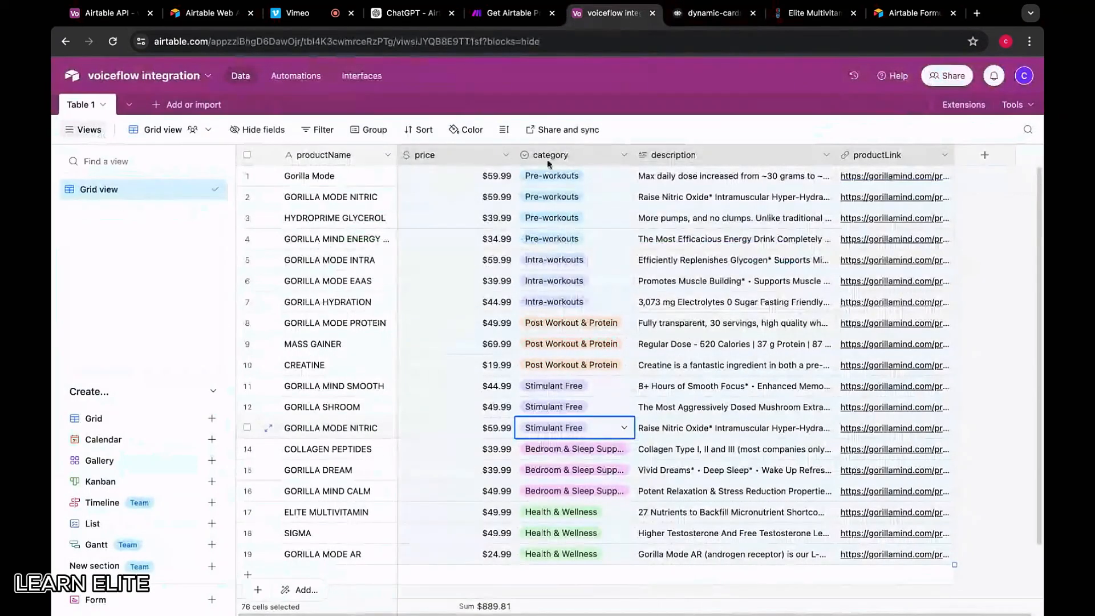
{"action": "left_click", "coordinate": [469, 158]}
{"action": "right_click", "coordinate": [421, 157]}
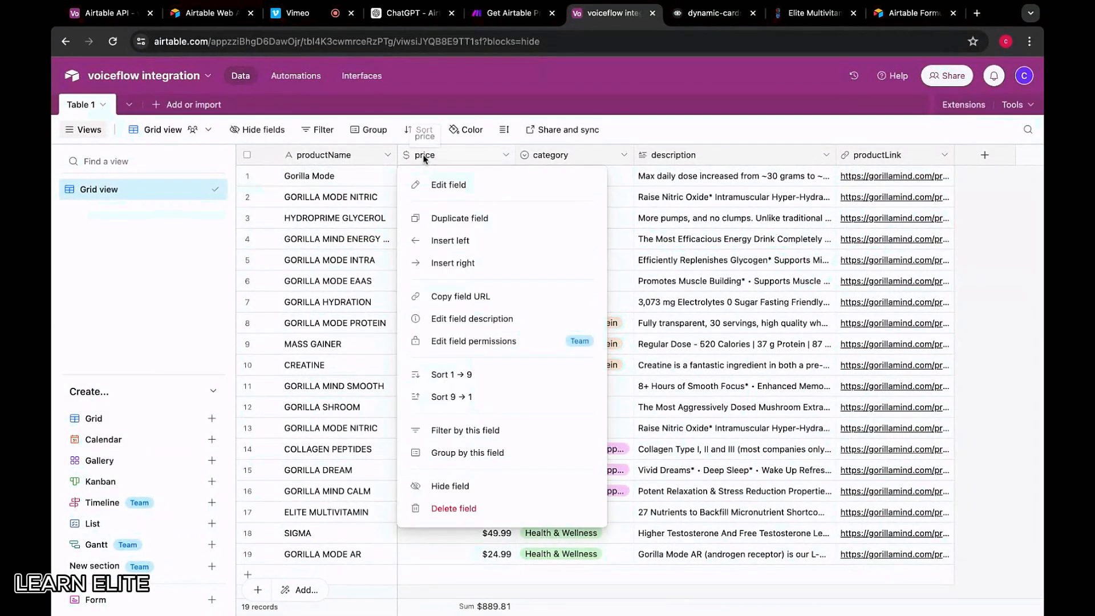
{"action": "left_click", "coordinate": [707, 20]}
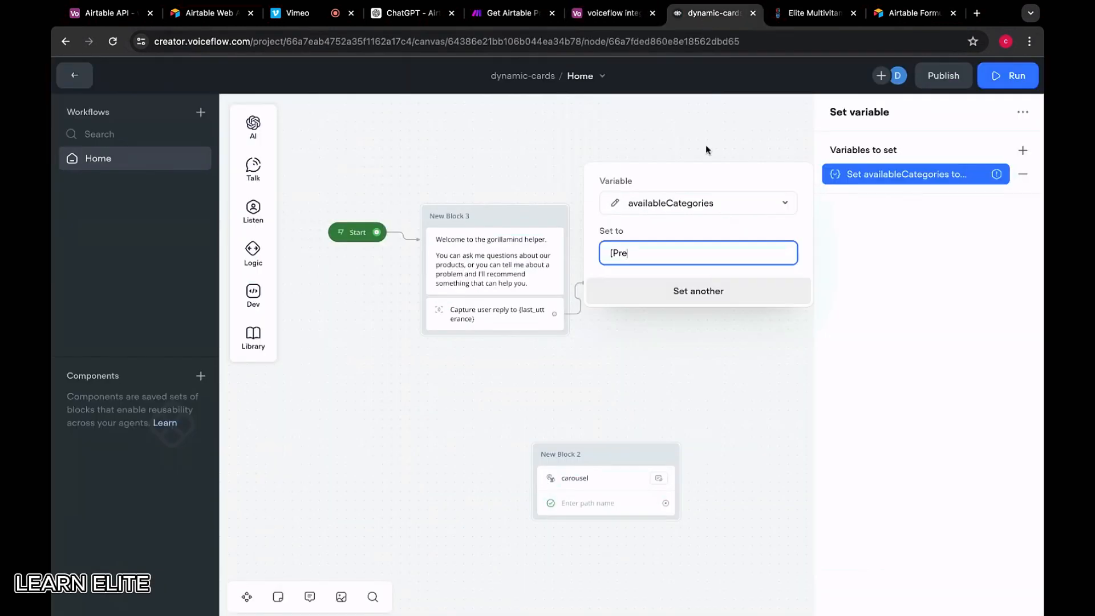
Add Intra-workouts as the next category in the list
{"action": "type", "text": "w"}
{"action": "key", "text": "BackSpace"}
{"action": "type", "text": "-workou"}
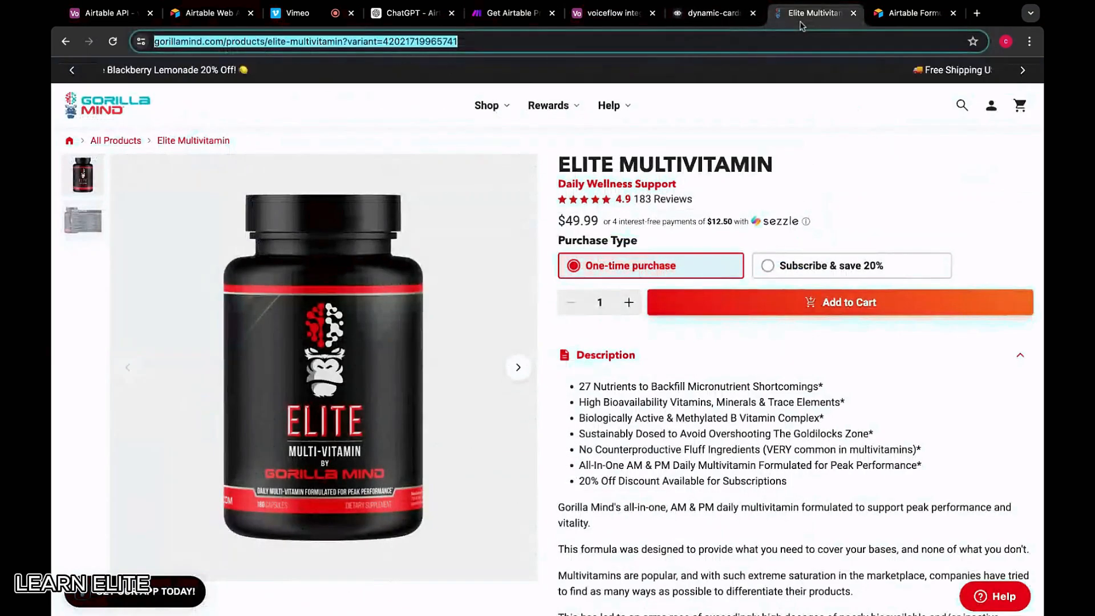
{"action": "left_click", "coordinate": [804, 16]}
{"action": "left_click", "coordinate": [710, 17]}
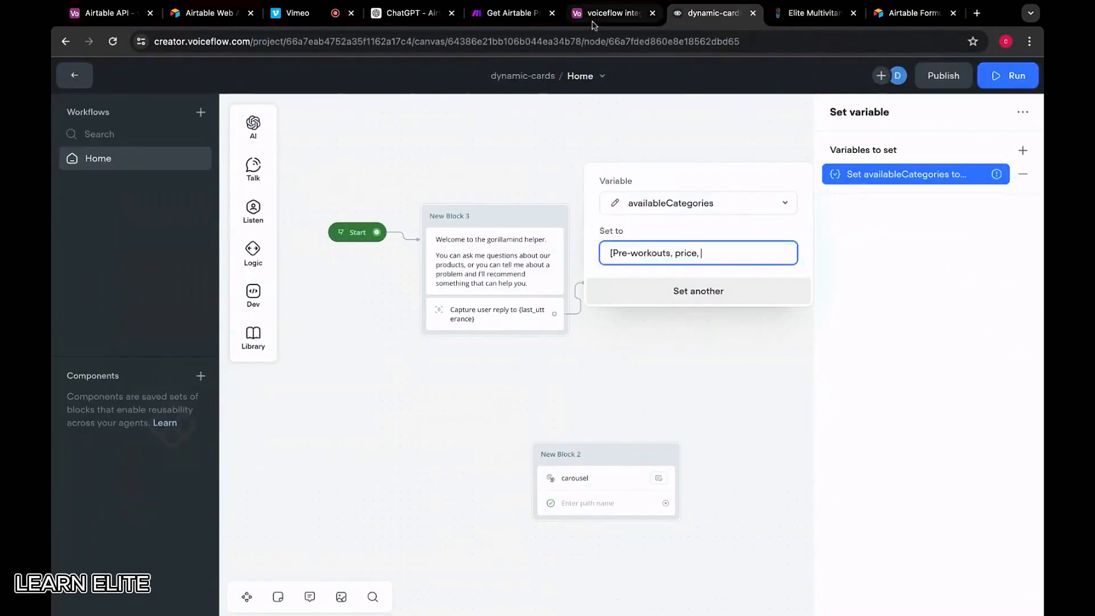
{"action": "left_click", "coordinate": [615, 14]}
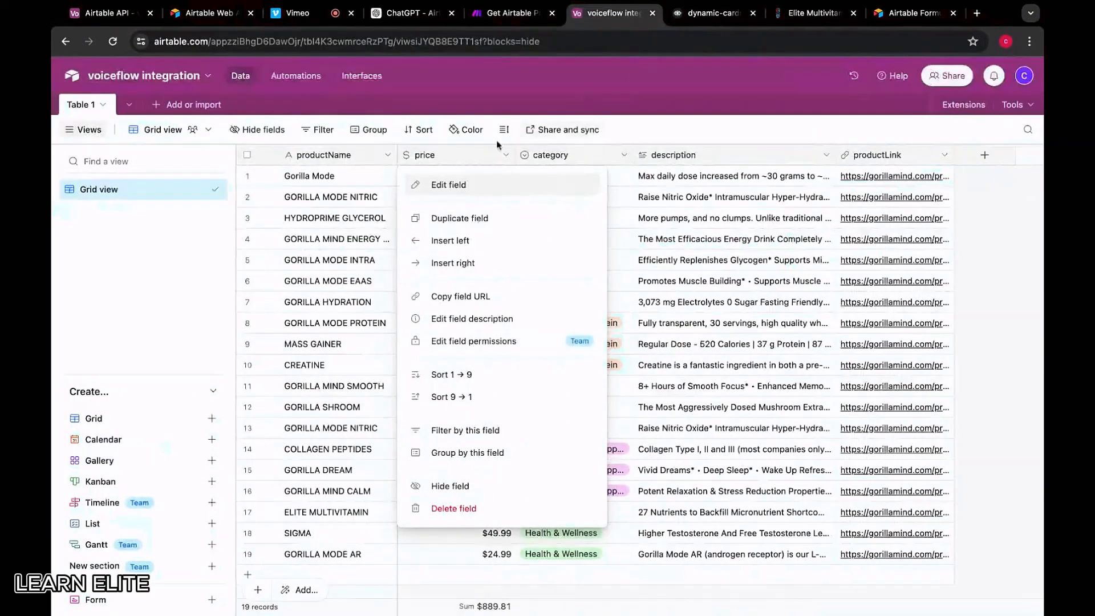
{"action": "left_click", "coordinate": [690, 16]}
{"action": "type", "text": "category"}
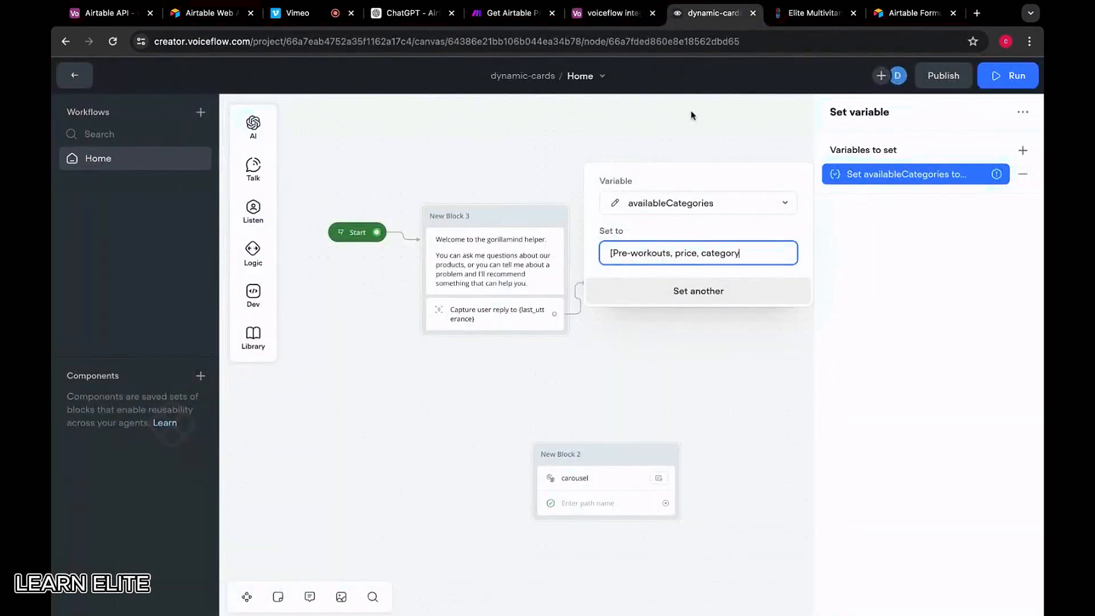
{"action": "key", "text": "BackSpace"}
{"action": "key", "text": "BackSpace"}
{"action": "key", "text": "BackSpace"}
{"action": "key", "text": "BackSpace"}
{"action": "key", "text": "BackSpace"}
{"action": "key", "text": "BackSpace"}
{"action": "key", "text": "BackSpace"}
{"action": "key", "text": "BackSpace"}
{"action": "key", "text": "BackSpace"}
{"action": "key", "text": "BackSpace"}
{"action": "key", "text": "BackSpace"}
{"action": "key", "text": "BackSpace"}
{"action": "key", "text": "BackSpace"}
{"action": "key", "text": "BackSpace"}
{"action": "key", "text": "BackSpace"}
{"action": "key", "text": "BackSpace"}
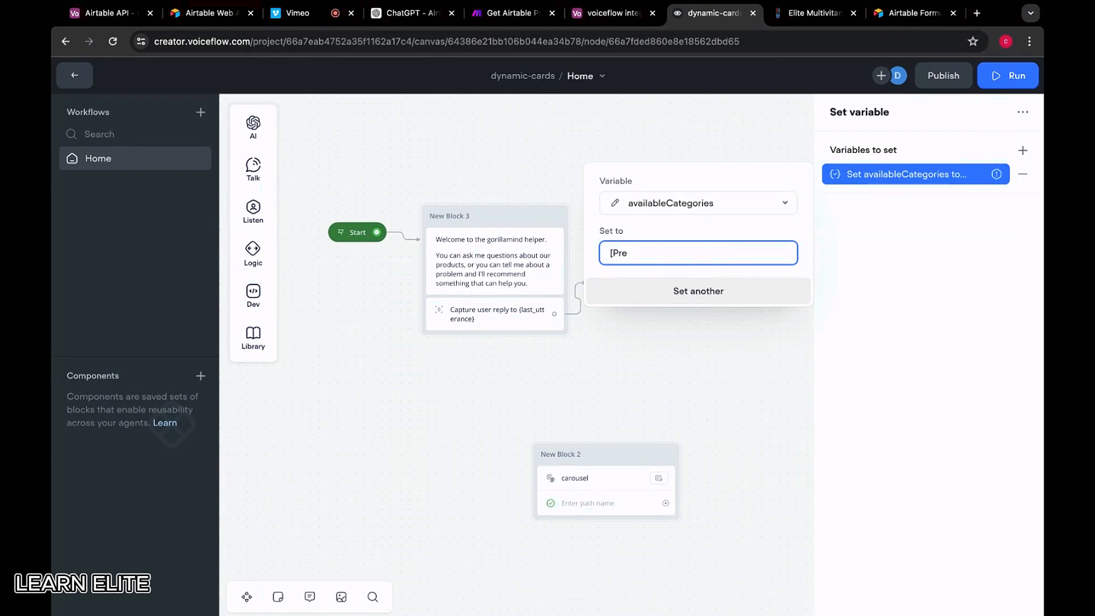
{"action": "type", "text": "-workouts,"}
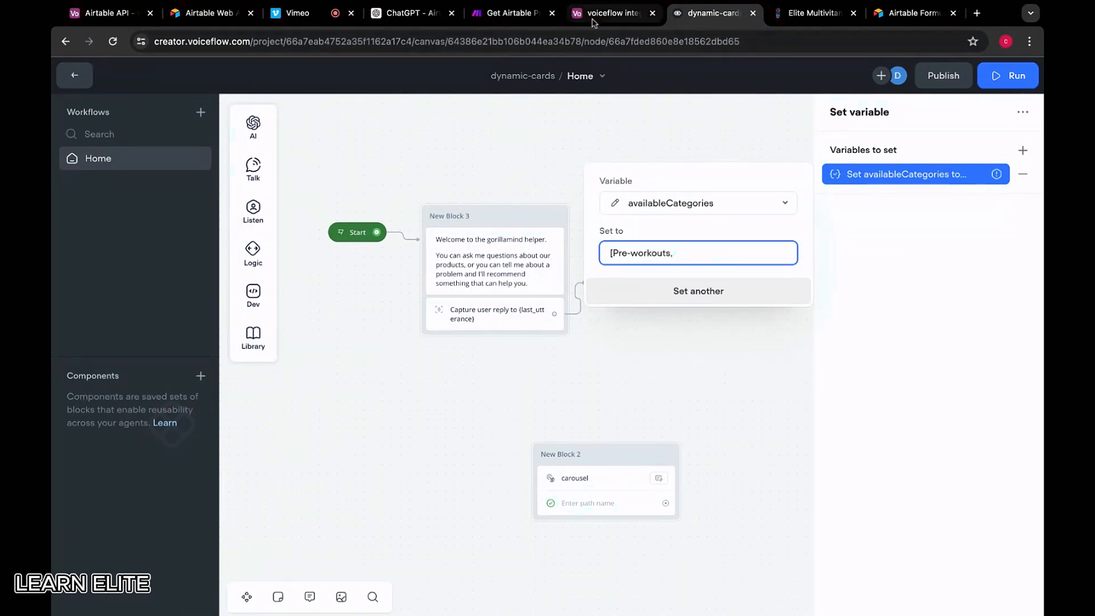
{"action": "left_click", "coordinate": [632, 21]}
{"action": "left_click", "coordinate": [637, 133]}
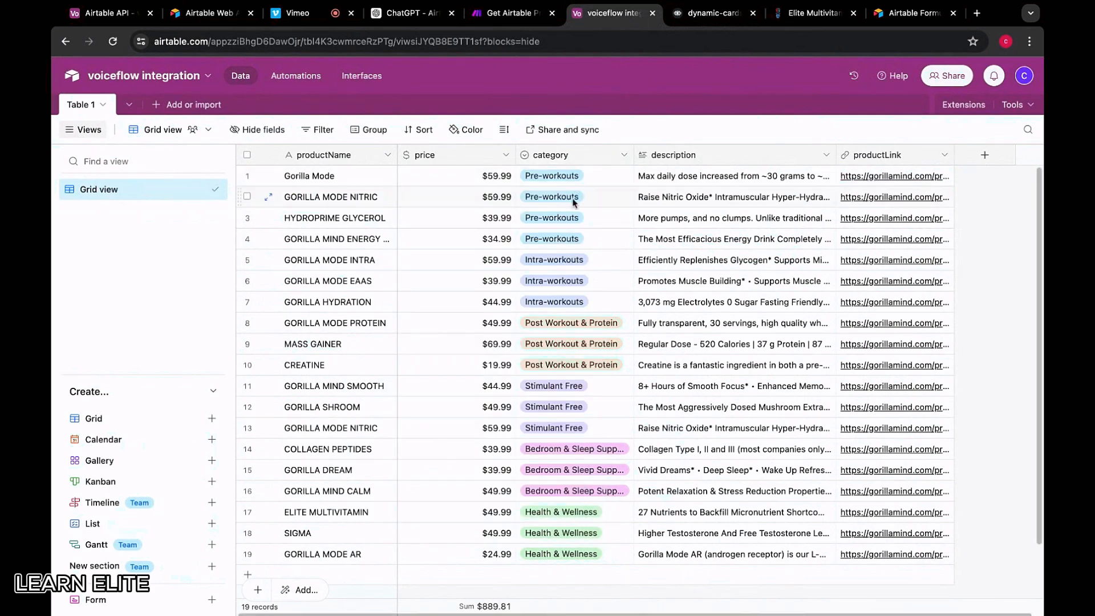
{"action": "left_click", "coordinate": [701, 17]}
{"action": "type", "text": "n"}
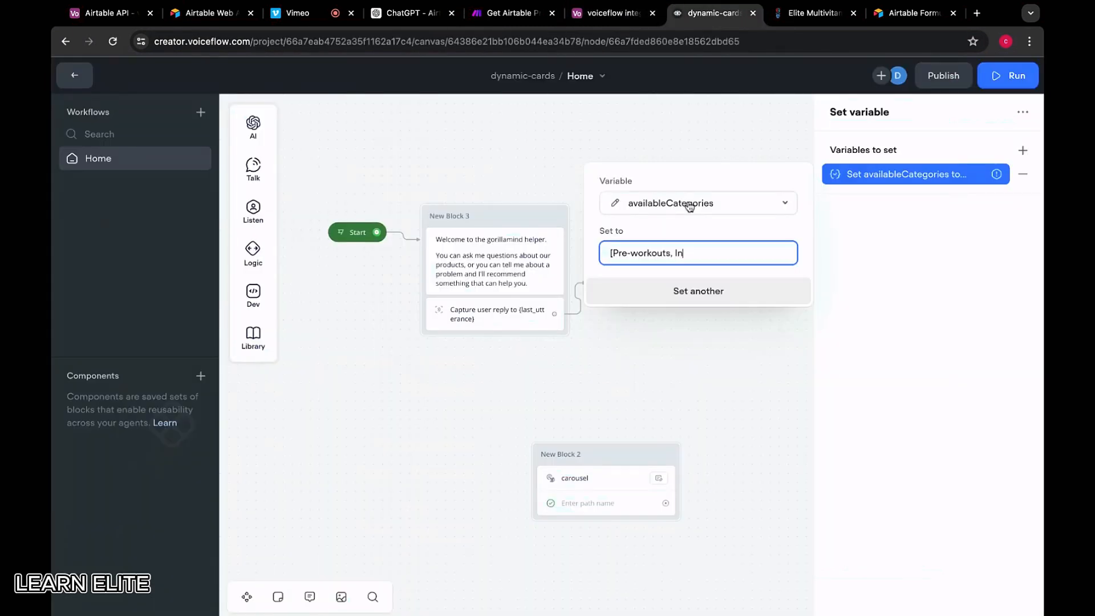
{"action": "type", "text": "tra-workouts, Post"}
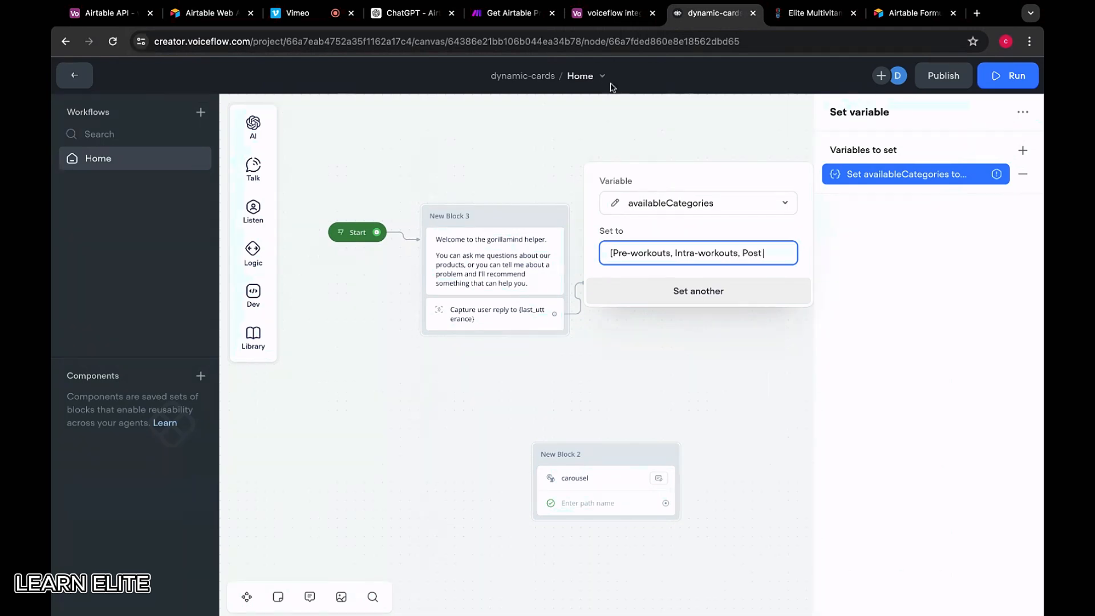
Copy Post Workout & Protein and Stimulant Free from Airtable into the list
{"action": "left_click", "coordinate": [613, 14]}
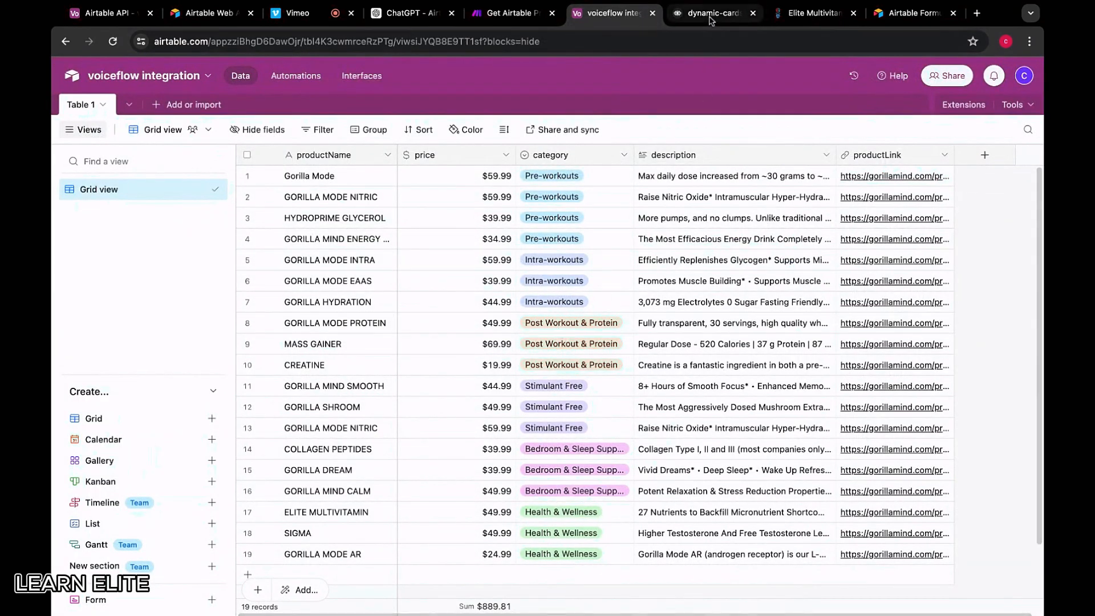
{"action": "left_click", "coordinate": [550, 323]}
{"action": "key", "text": "ctrl+c"}
{"action": "left_click", "coordinate": [686, 21]}
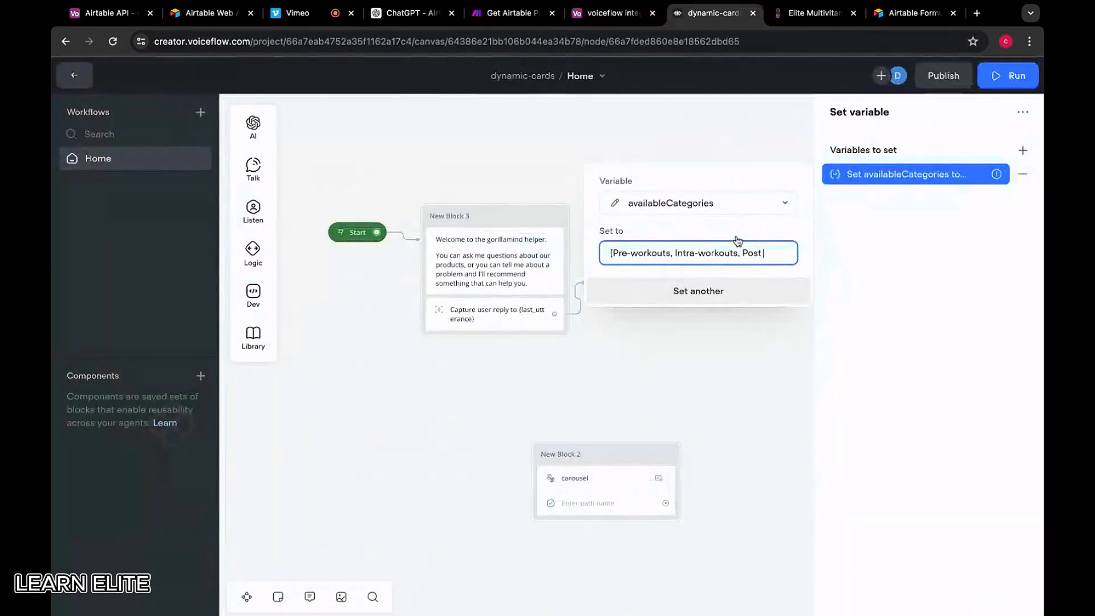
{"action": "key", "text": "BackSpace"}
{"action": "key", "text": "BackSpace"}
{"action": "key", "text": "BackSpace"}
{"action": "key", "text": "ctrl+v"}
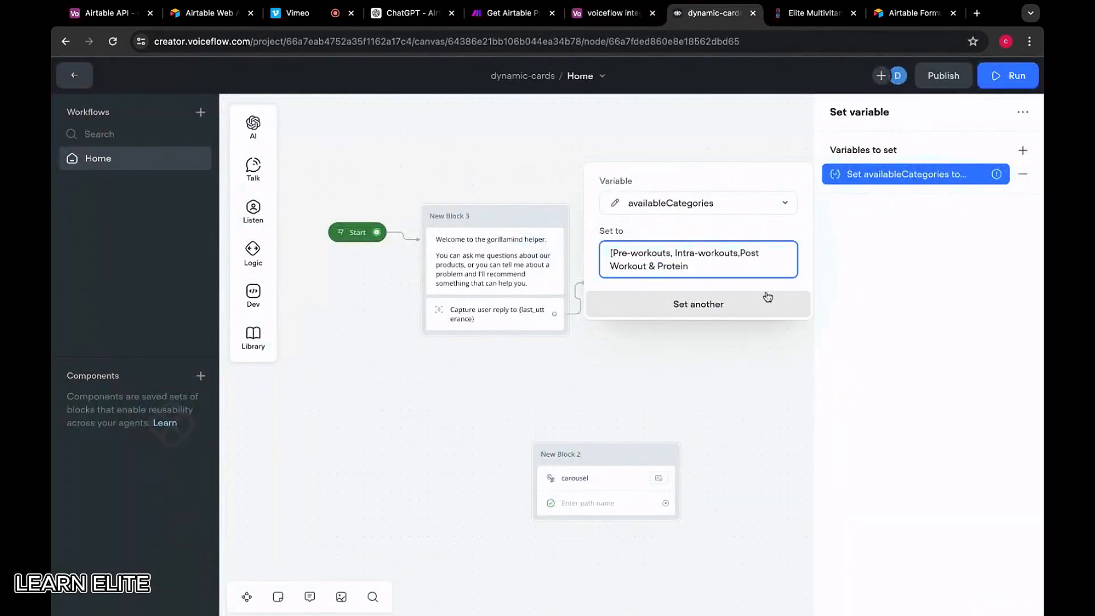
{"action": "left_click", "coordinate": [742, 253]}
{"action": "left_click", "coordinate": [613, 13]}
{"action": "key", "text": "Down"}
{"action": "key", "text": "Down"}
{"action": "key", "text": "Down"}
{"action": "key", "text": "ctrl+c"}
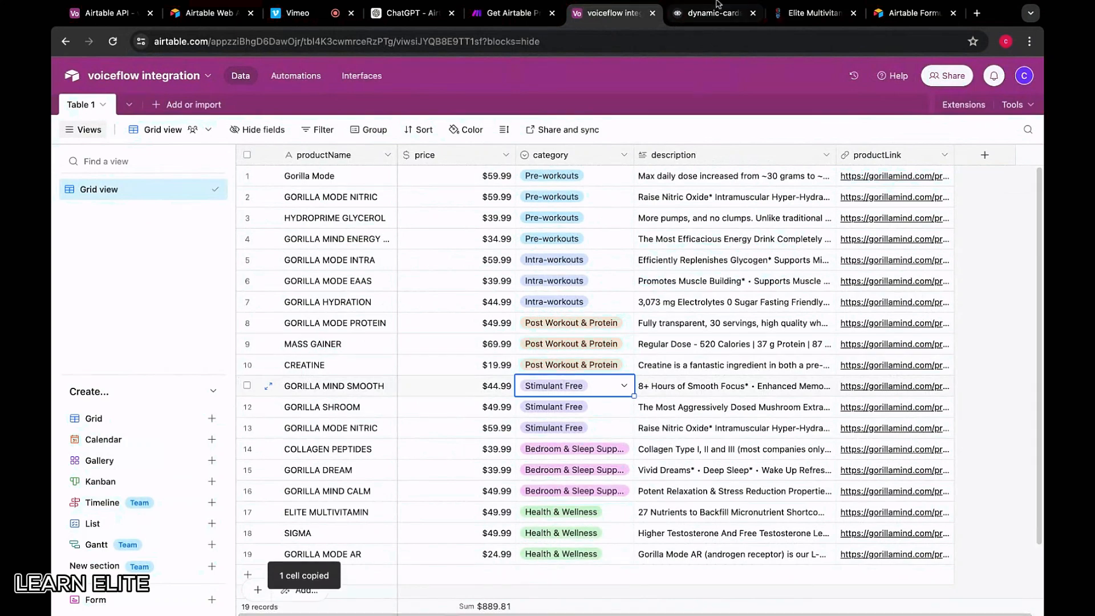
{"action": "left_click", "coordinate": [681, 177]}
{"action": "left_click", "coordinate": [713, 12]}
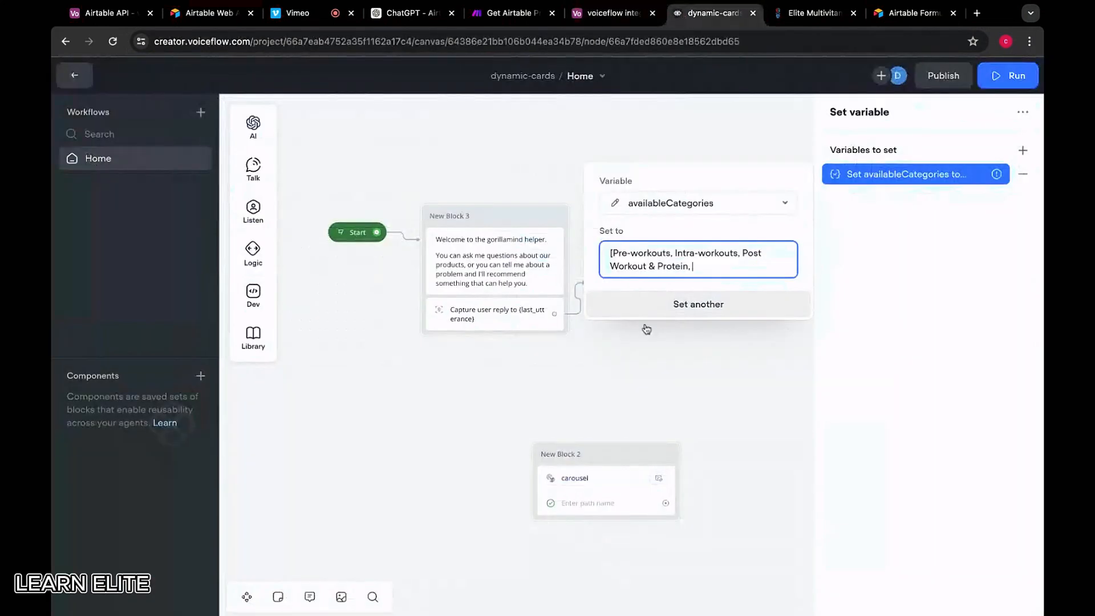
{"action": "key", "text": "ctrl+v"}
Add Bedroom & Sleep Support and Health & Wellness, closing the list with ]
{"action": "left_click", "coordinate": [613, 12]}
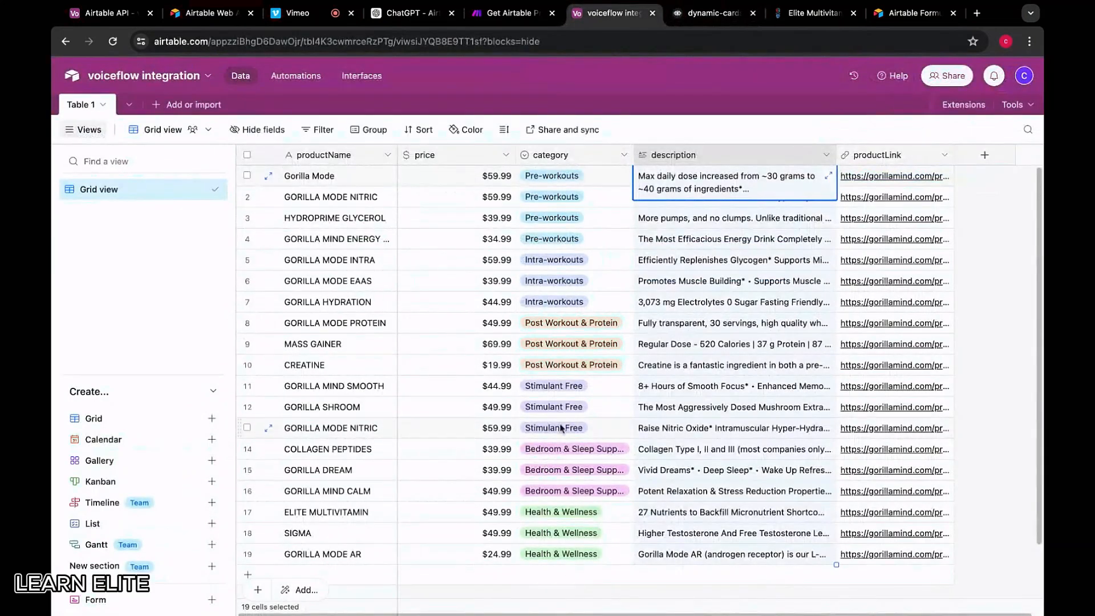
{"action": "left_click", "coordinate": [562, 449]}
{"action": "key", "text": "ctrl+c"}
{"action": "left_click", "coordinate": [713, 13]}
{"action": "key", "text": "ctrl+v"}
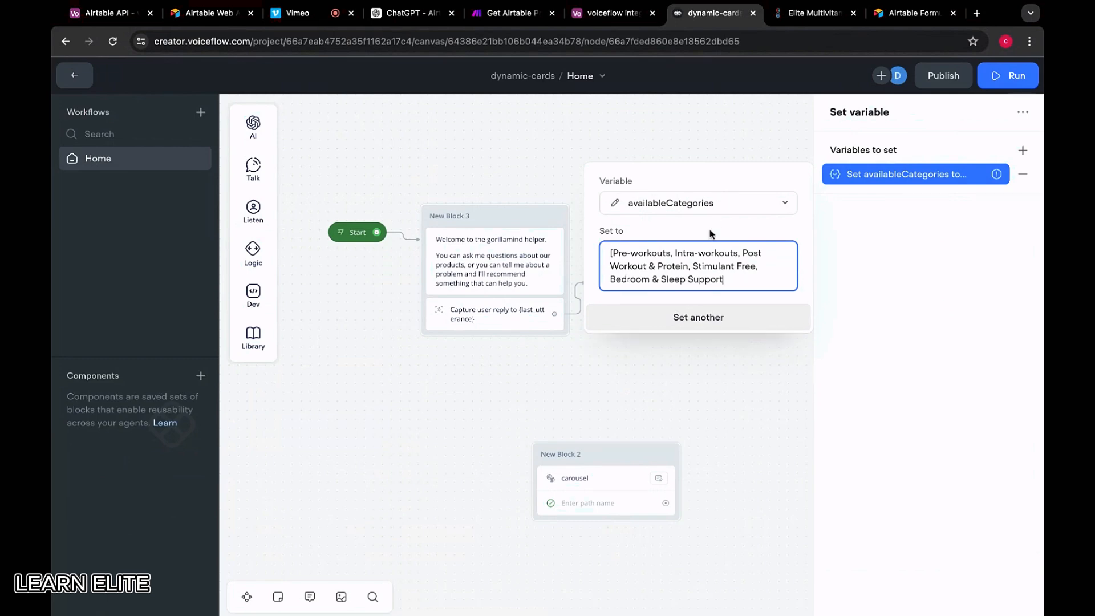
{"action": "type", "text": "]"}
{"action": "left_click", "coordinate": [615, 12]}
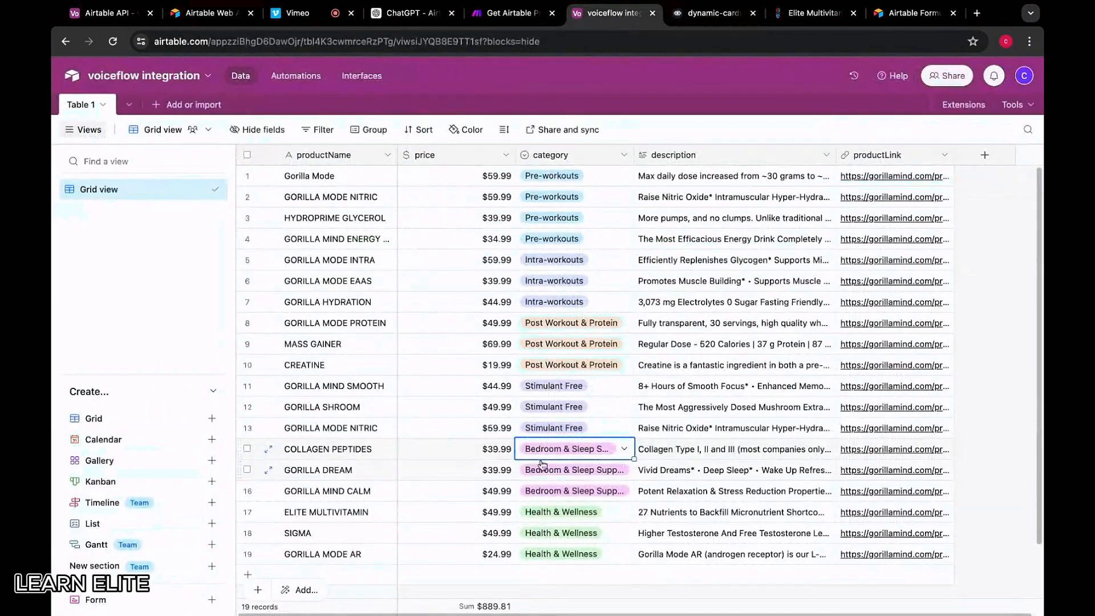
{"action": "left_click", "coordinate": [562, 493]}
{"action": "key", "text": "ctrl+c"}
{"action": "left_click", "coordinate": [700, 16]}
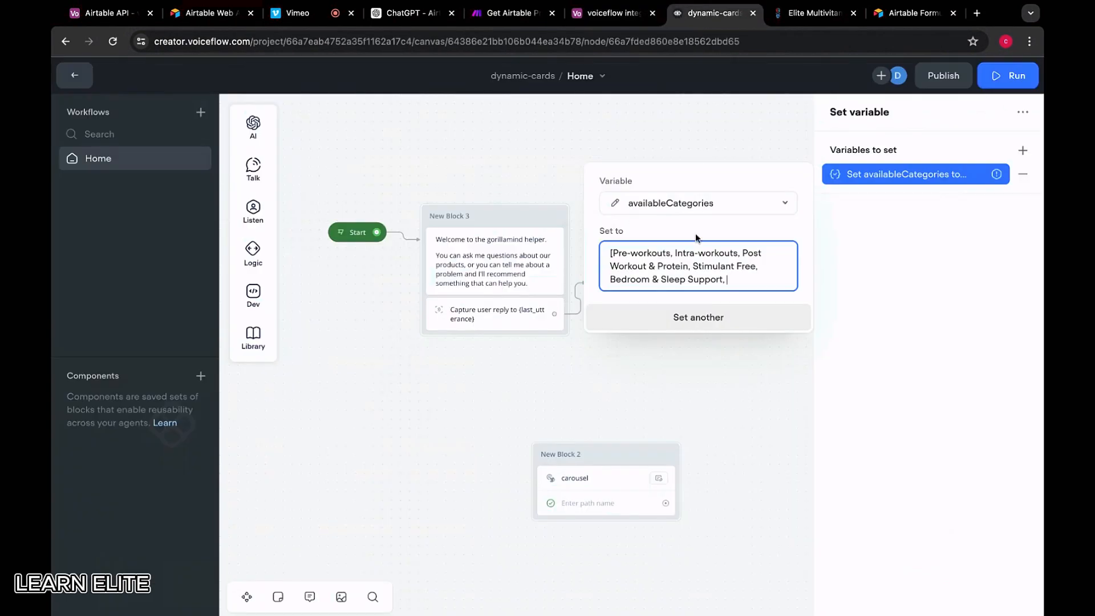
{"action": "key", "text": "ctrl+v"}
{"action": "type", "text": "]"}
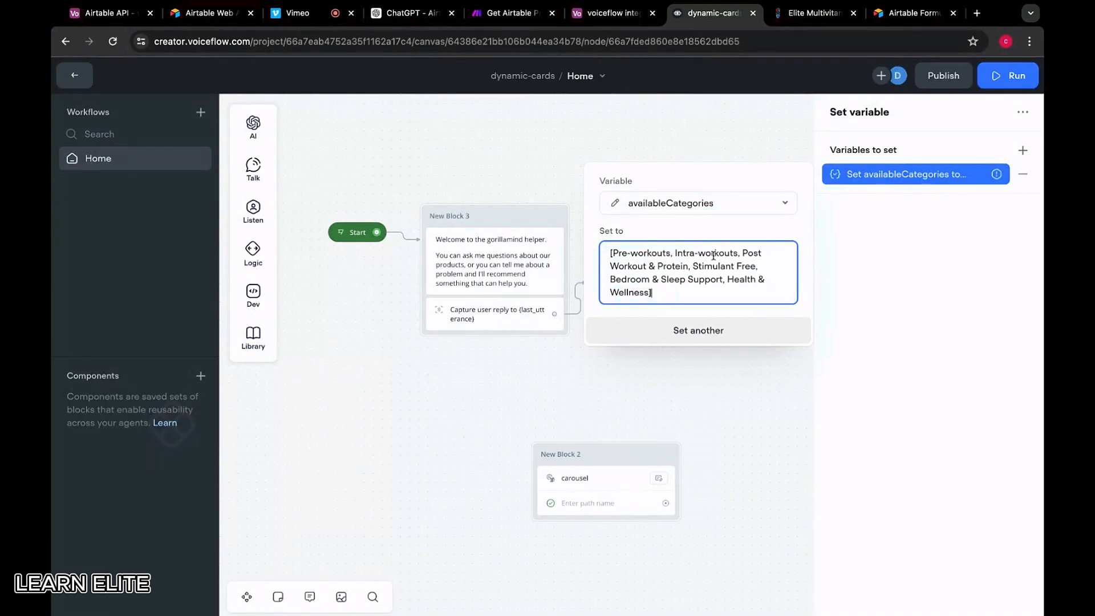
{"action": "left_click", "coordinate": [589, 350]}
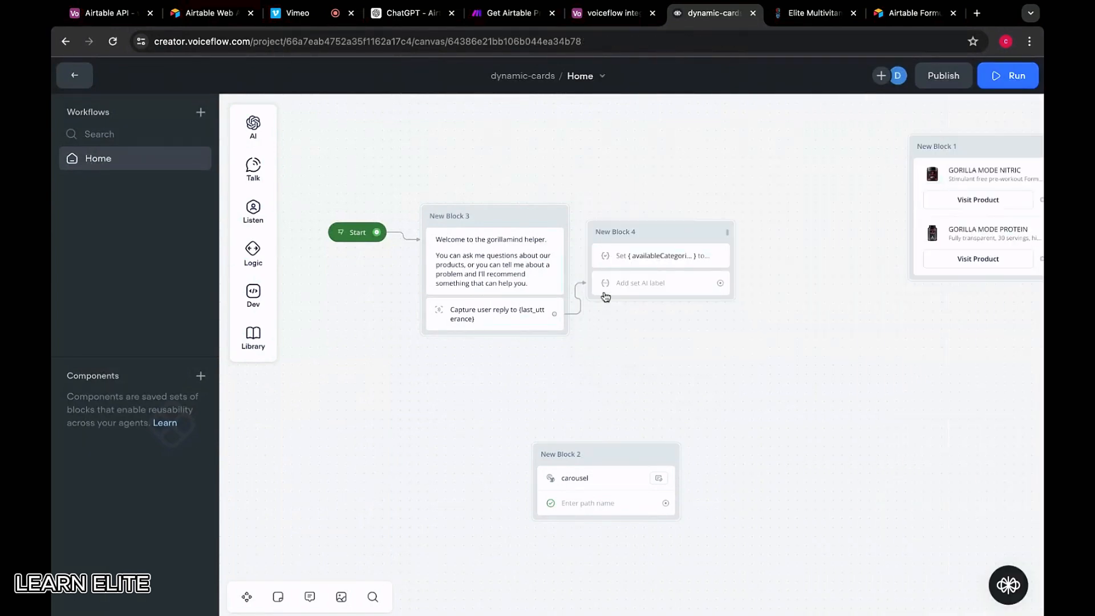
Label the Set AI step airtableFormula
{"action": "left_click", "coordinate": [627, 255]}
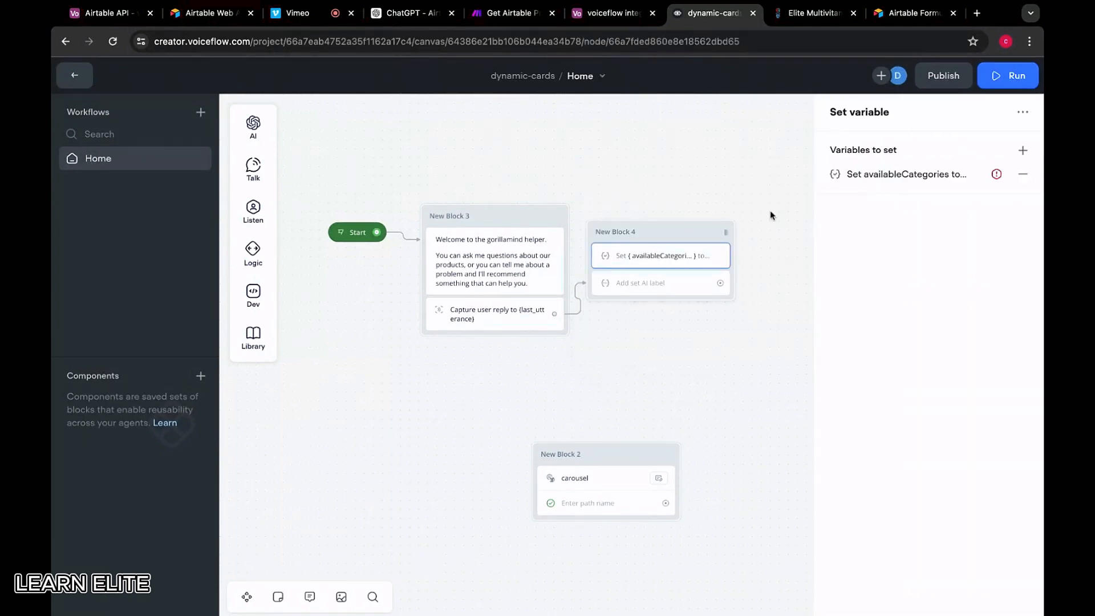
{"action": "left_click", "coordinate": [658, 289]}
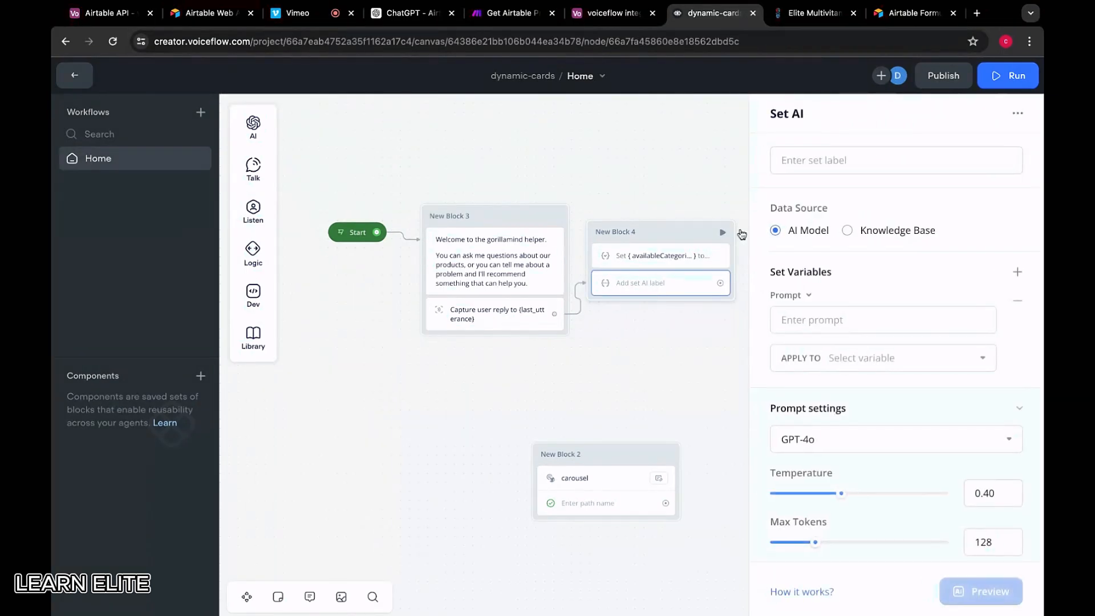
{"action": "left_click", "coordinate": [811, 166]}
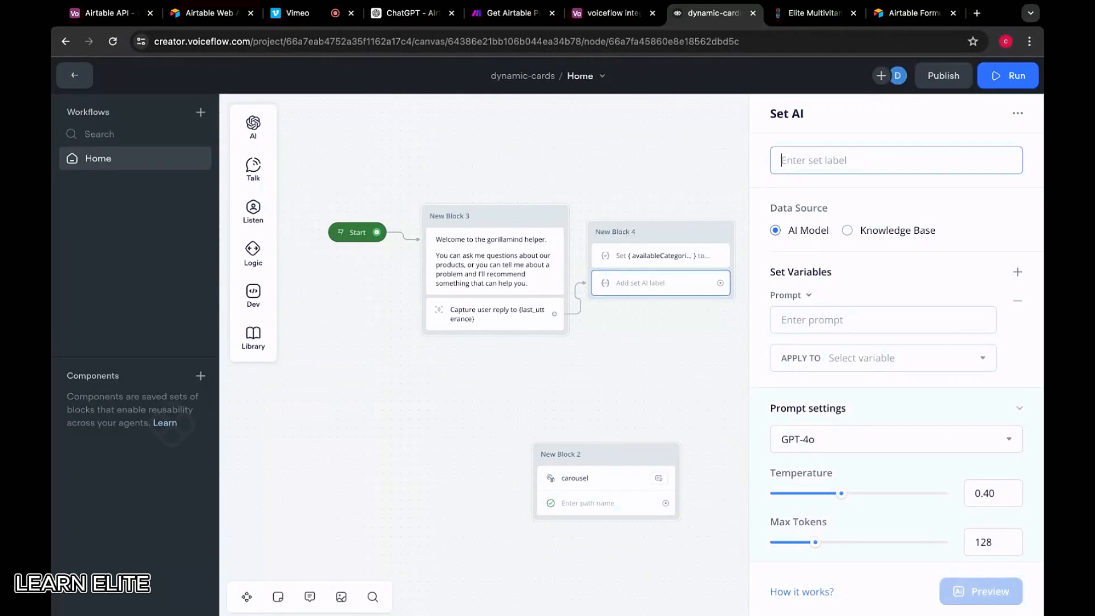
{"action": "type", "text": "airtableFormula"}
{"action": "left_click", "coordinate": [849, 190]}
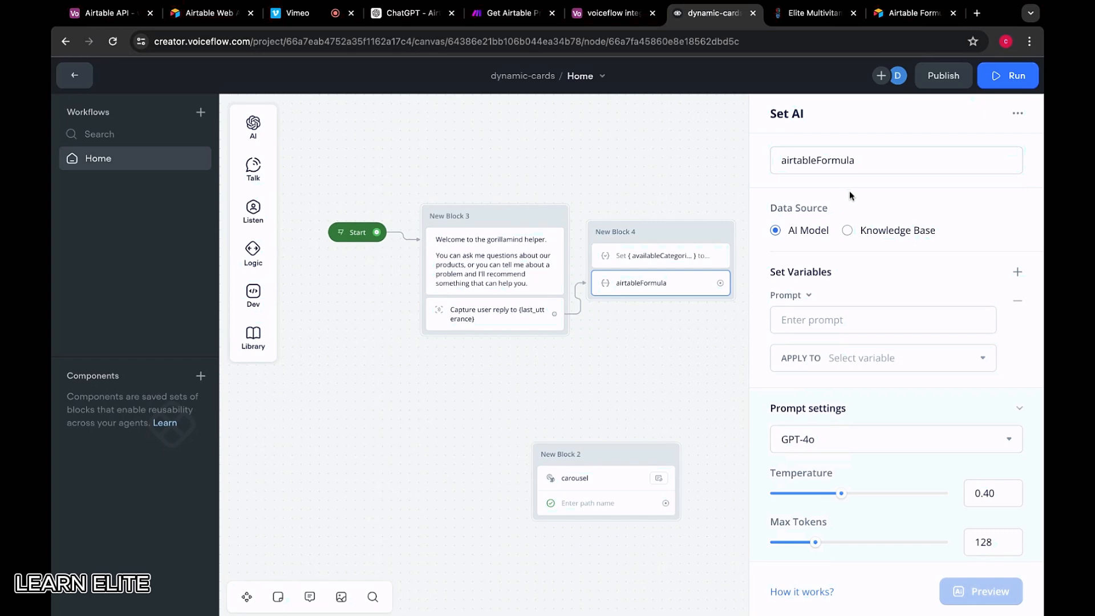
Apply the AI step's output to a newly created airtableQuery variable
{"action": "left_click", "coordinate": [828, 313]}
{"action": "scroll", "coordinate": [851, 292], "scroll_direction": "down", "scroll_amount": 2}
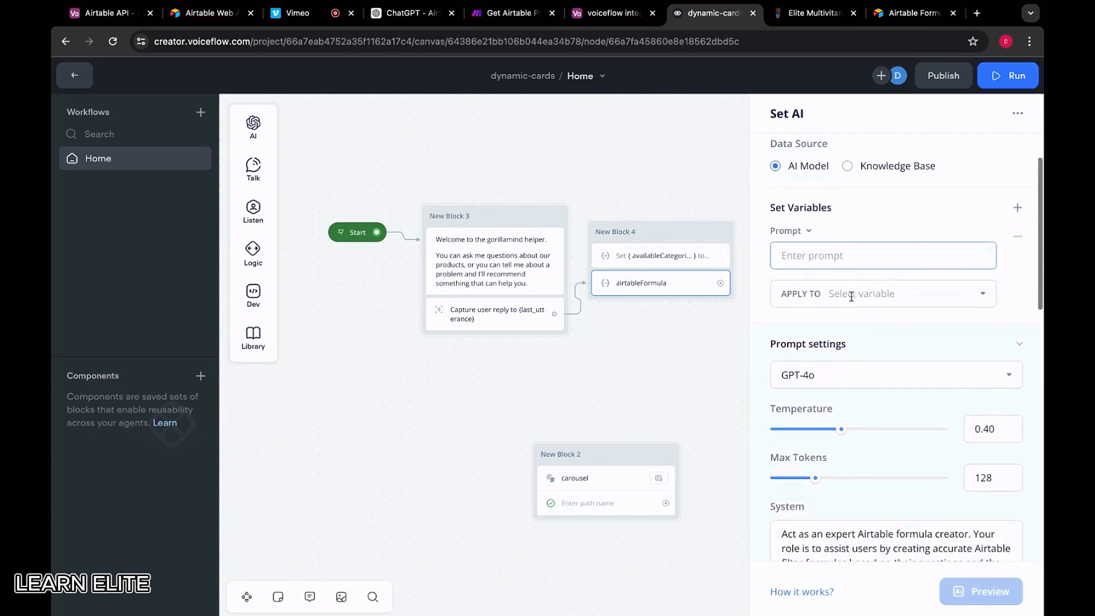
{"action": "left_click", "coordinate": [851, 294]}
{"action": "type", "text": "air"}
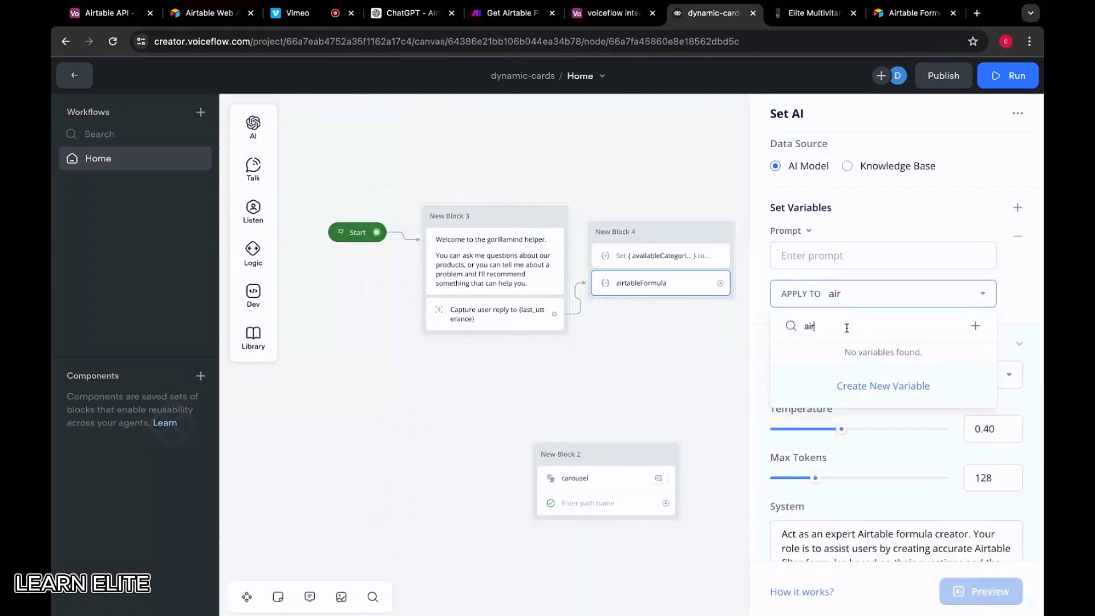
{"action": "type", "text": "tableQuery"}
{"action": "left_click", "coordinate": [913, 393]}
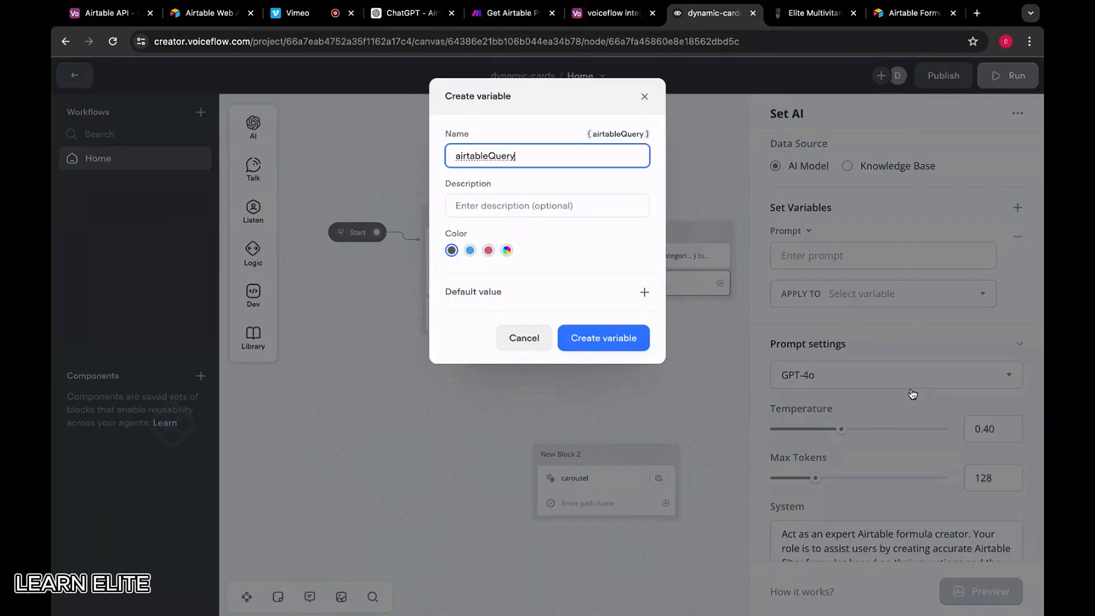
{"action": "left_click", "coordinate": [623, 337]}
{"action": "left_click", "coordinate": [827, 259]}
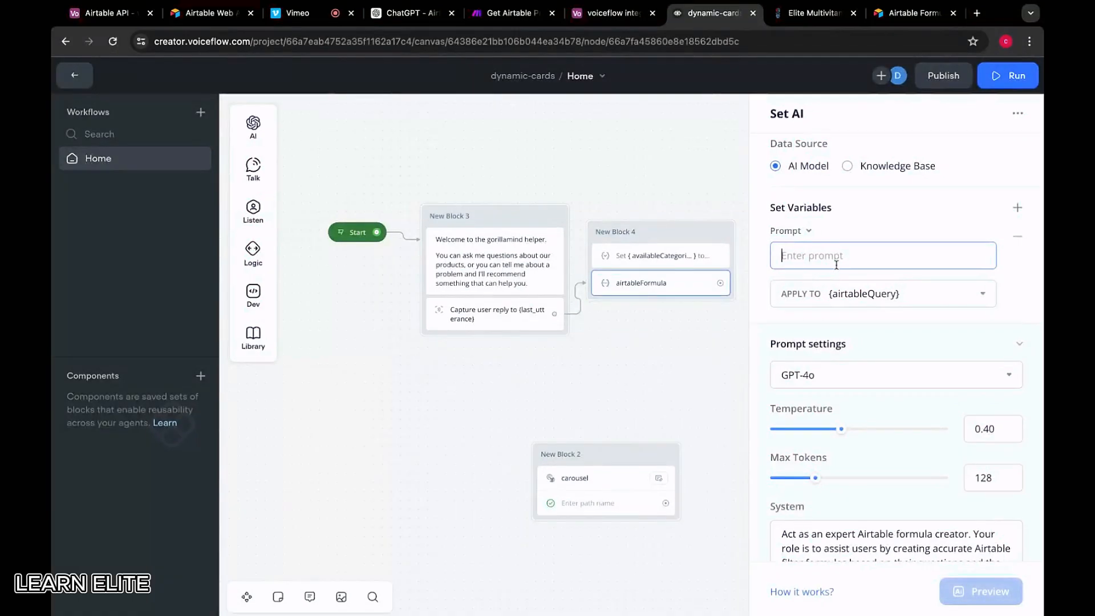
Begin the prompt with 'Conversation History: {vf_memory}' followed by a new line
{"action": "key", "text": "super+Tab"}
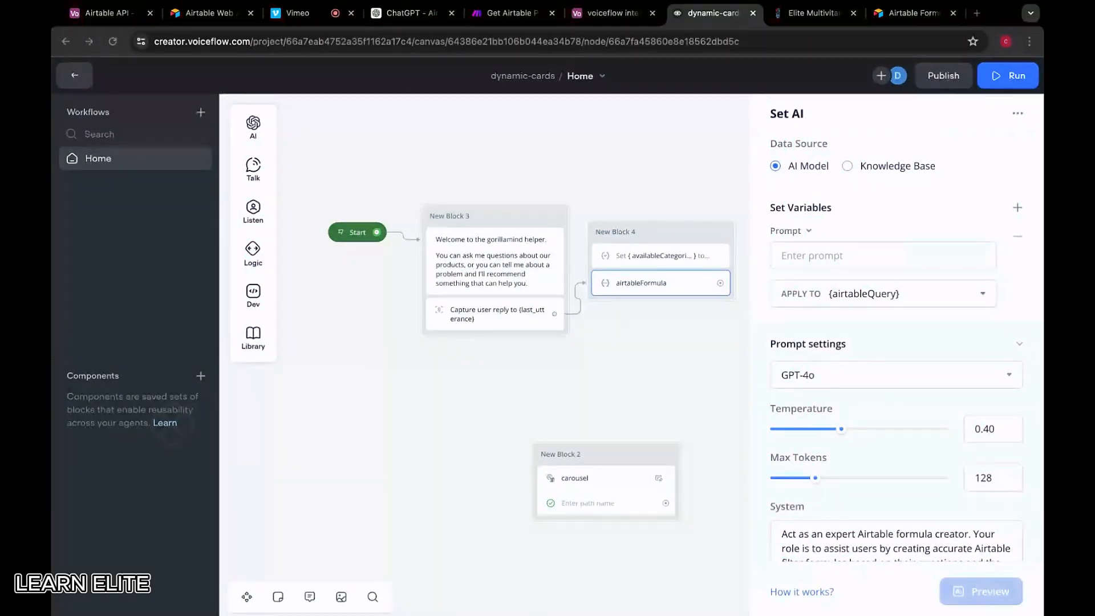
{"action": "key", "text": "super+Tab"}
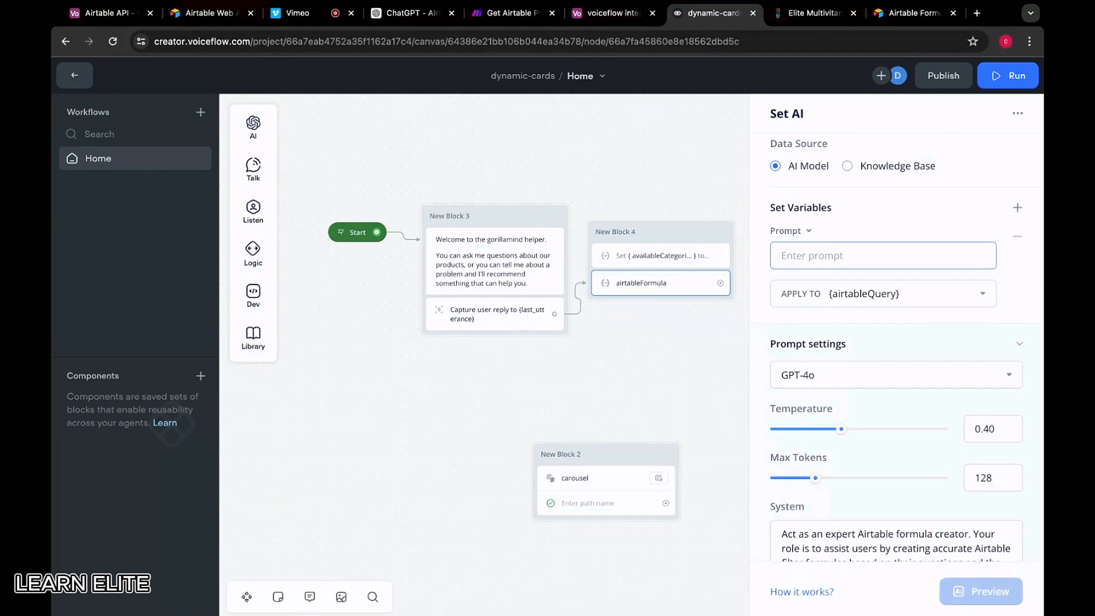
{"action": "type", "text": "**Conversatioo"}
{"action": "key", "text": "BackSpace"}
{"action": "key", "text": "BackSpace"}
{"action": "key", "text": "BackSpace"}
{"action": "key", "text": "BackSpace"}
{"action": "key", "text": "BackSpace"}
{"action": "key", "text": "BackSpace"}
{"action": "key", "text": "BackSpace"}
{"action": "key", "text": "BackSpace"}
{"action": "key", "text": "BackSpace"}
{"action": "key", "text": "BackSpace"}
{"action": "key", "text": "BackSpace"}
{"action": "key", "text": "BackSpace"}
{"action": "type", "text": "Conversation History: {vf"}
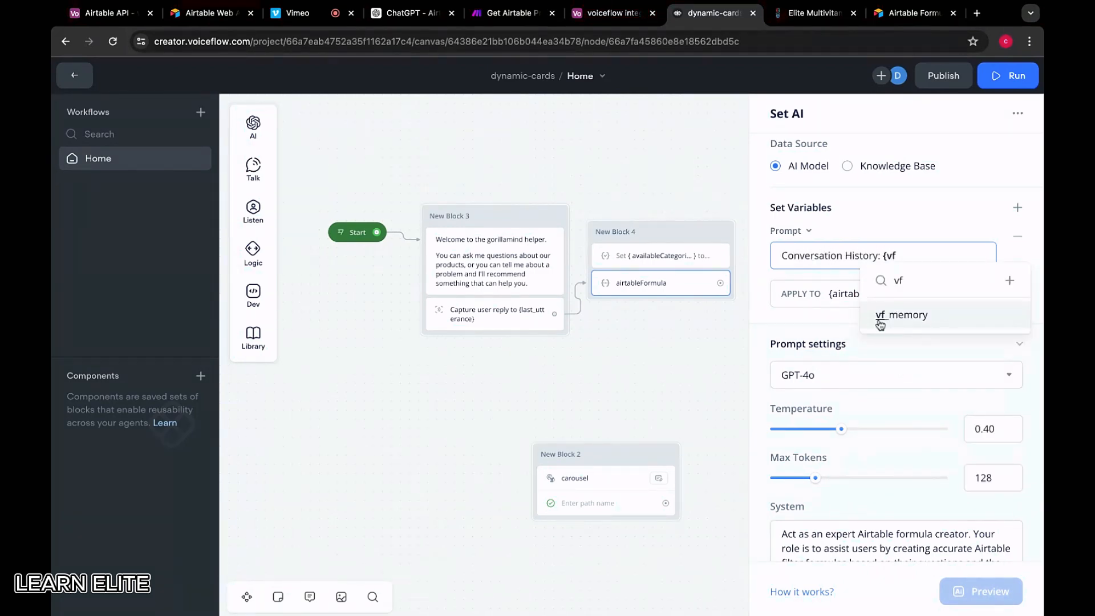
{"action": "left_click", "coordinate": [880, 323]}
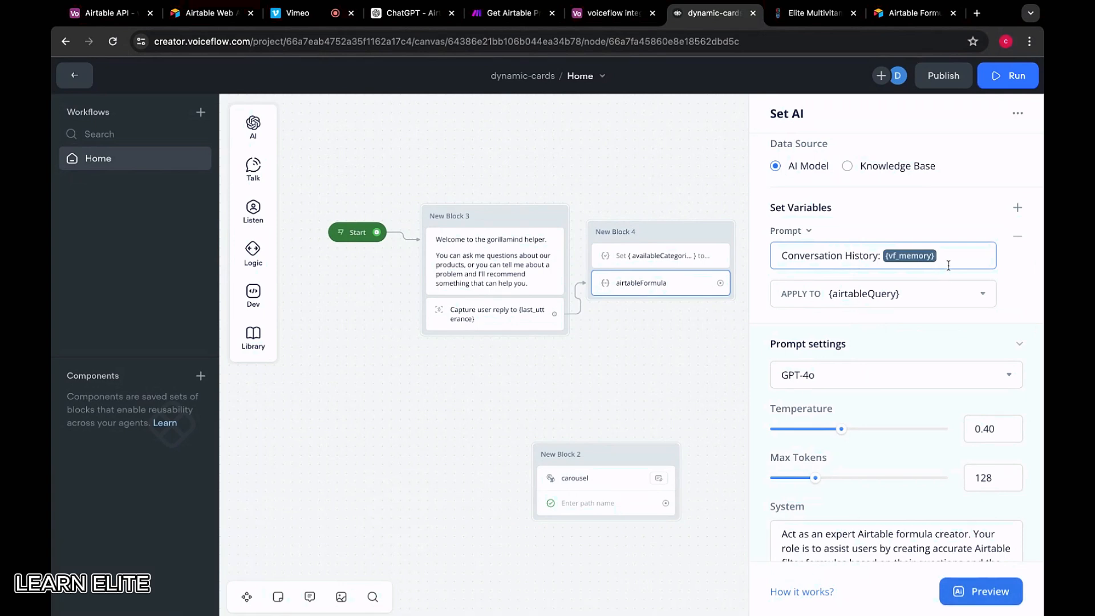
{"action": "key", "text": "Return"}
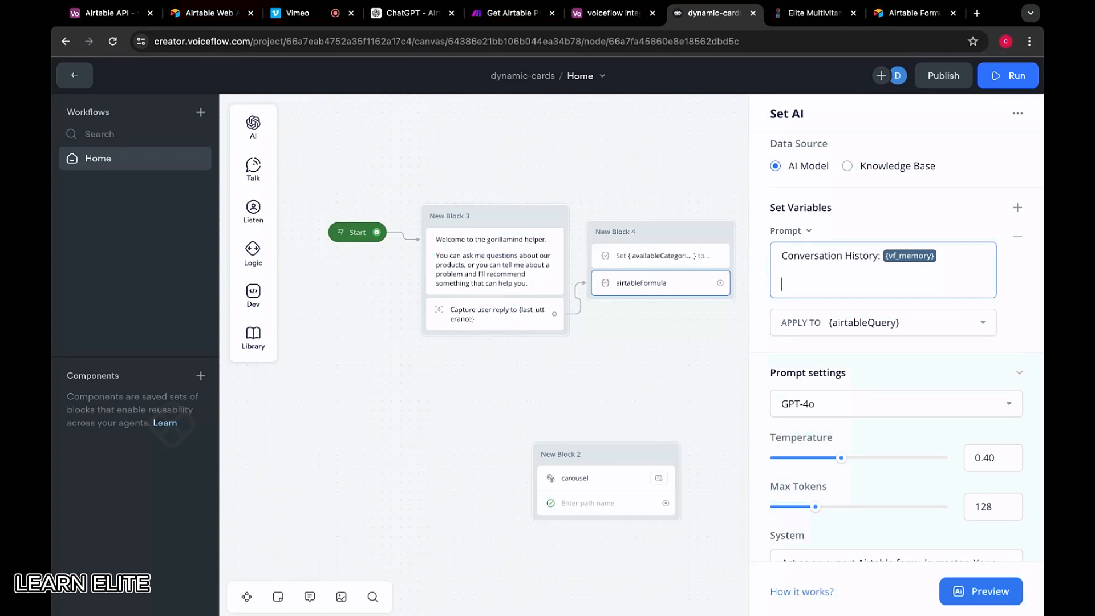
Under a 'Your task:' heading, instruct the AI to write an Airtable formula finding supplement categories from the user's query
{"action": "key", "text": "super+Tab"}
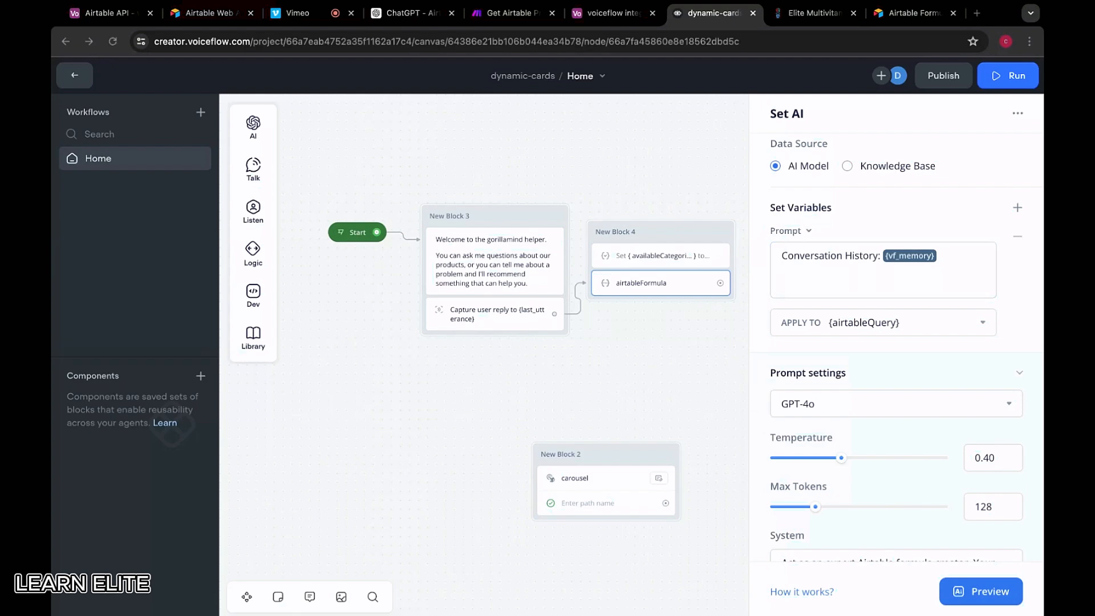
{"action": "key", "text": "super+Tab"}
{"action": "type", "text": "Yo"}
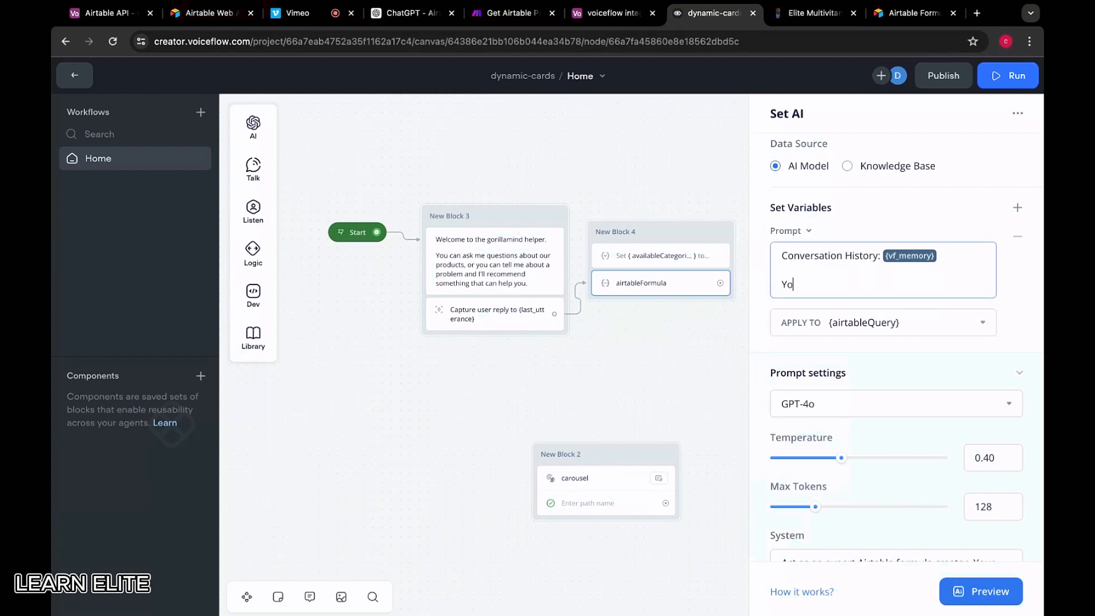
{"action": "type", "text": "ur task:"}
{"action": "key", "text": "Return"}
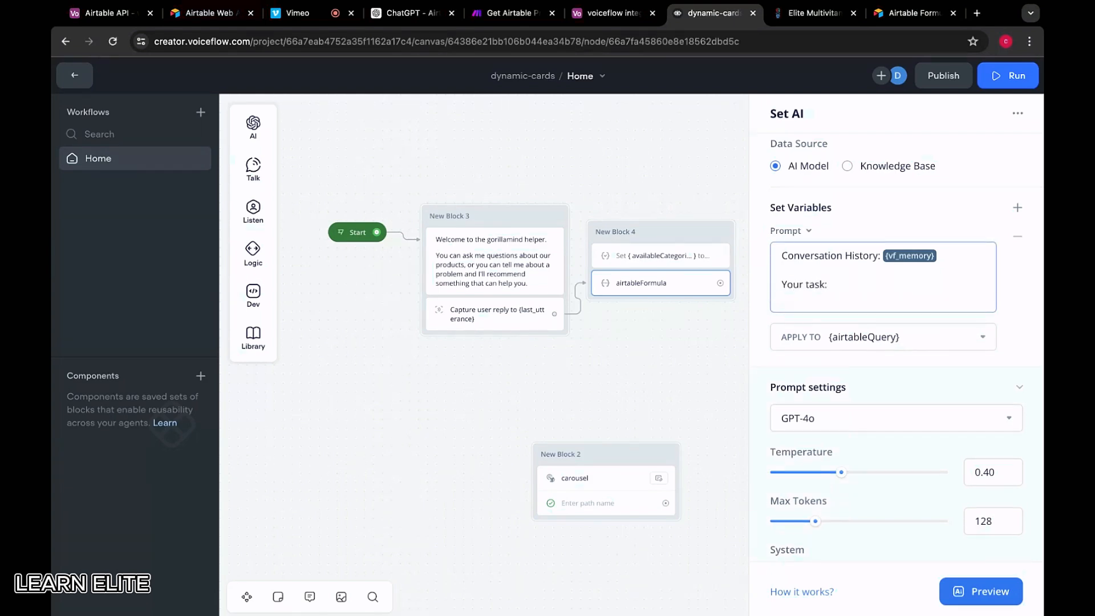
{"action": "key", "text": "super+Tab"}
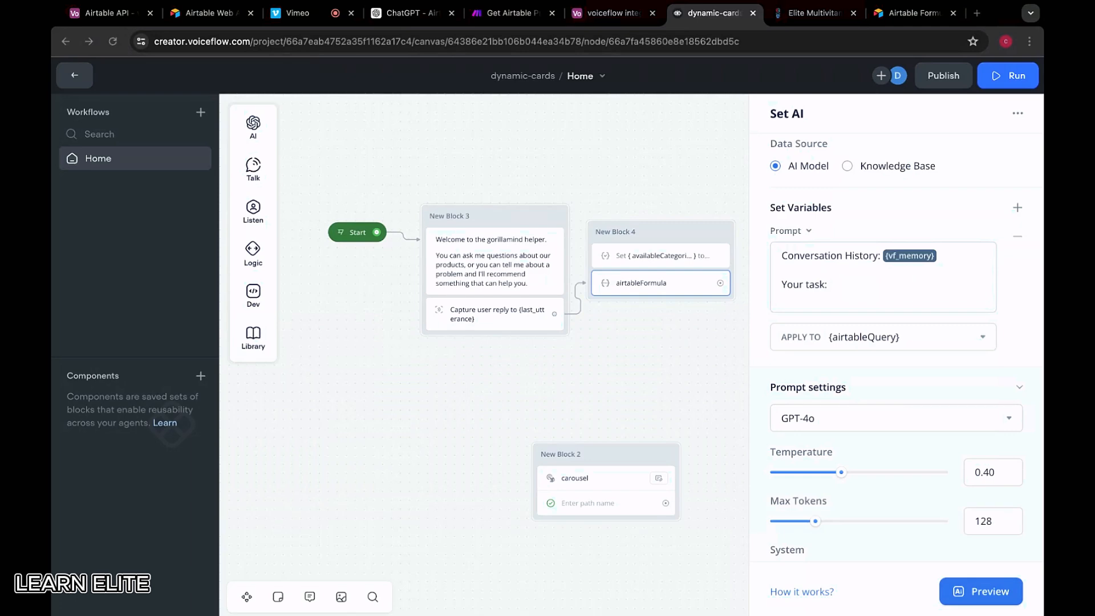
{"action": "key", "text": "super+Tab"}
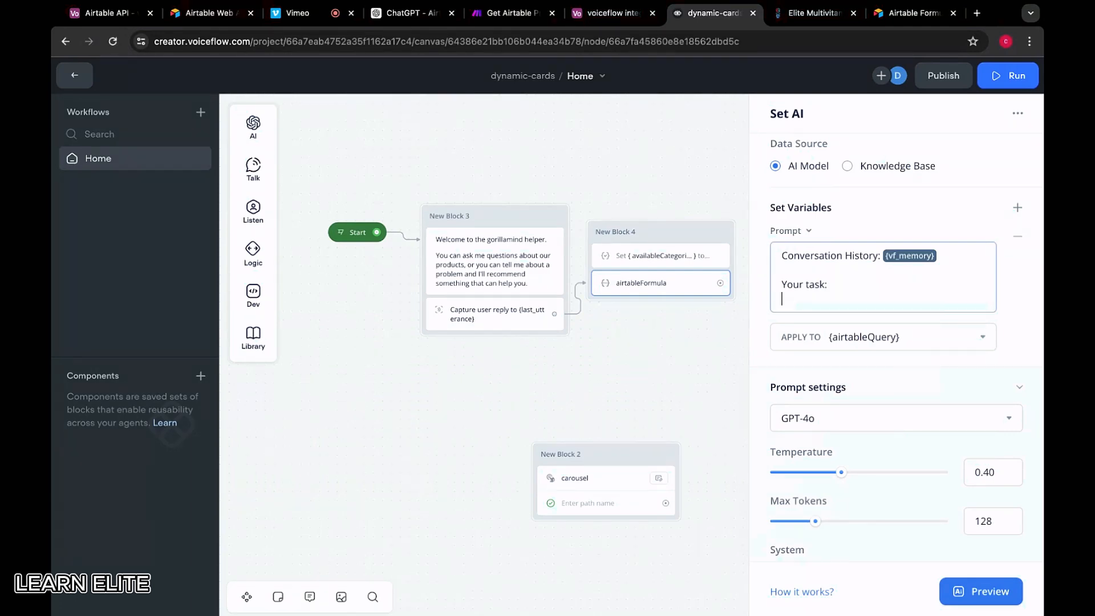
{"action": "type", "text": "wri"}
{"action": "key", "text": "BackSpace"}
{"action": "key", "text": "BackSpace"}
{"action": "key", "text": "BackSpace"}
{"action": "key", "text": "Return"}
{"action": "type", "text": "Writ"}
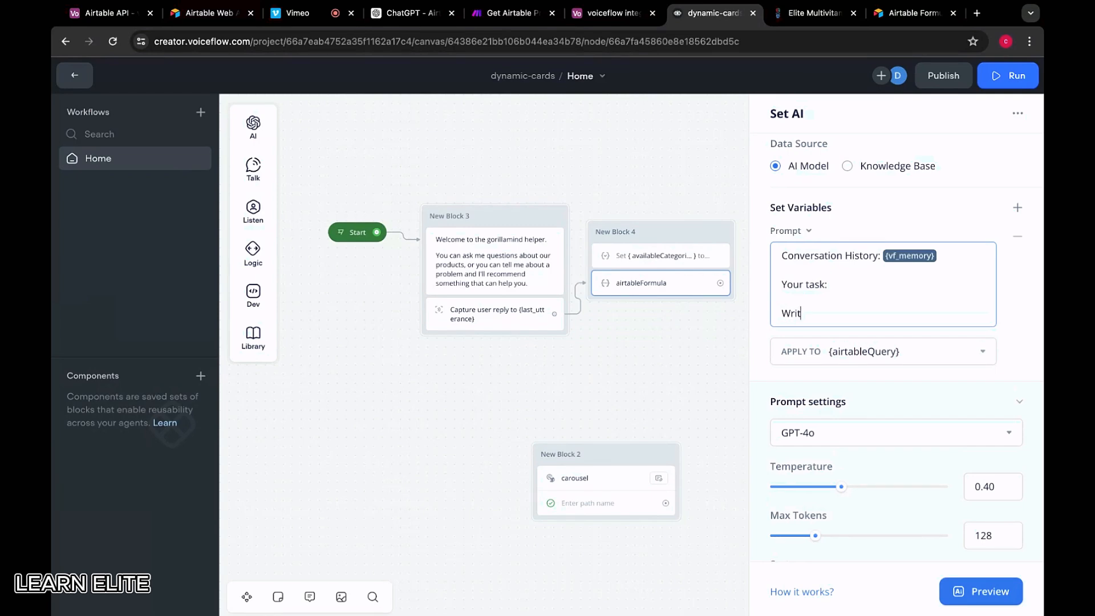
{"action": "type", "text": "e an airtable formula"}
{"action": "key", "text": "super+Tab"}
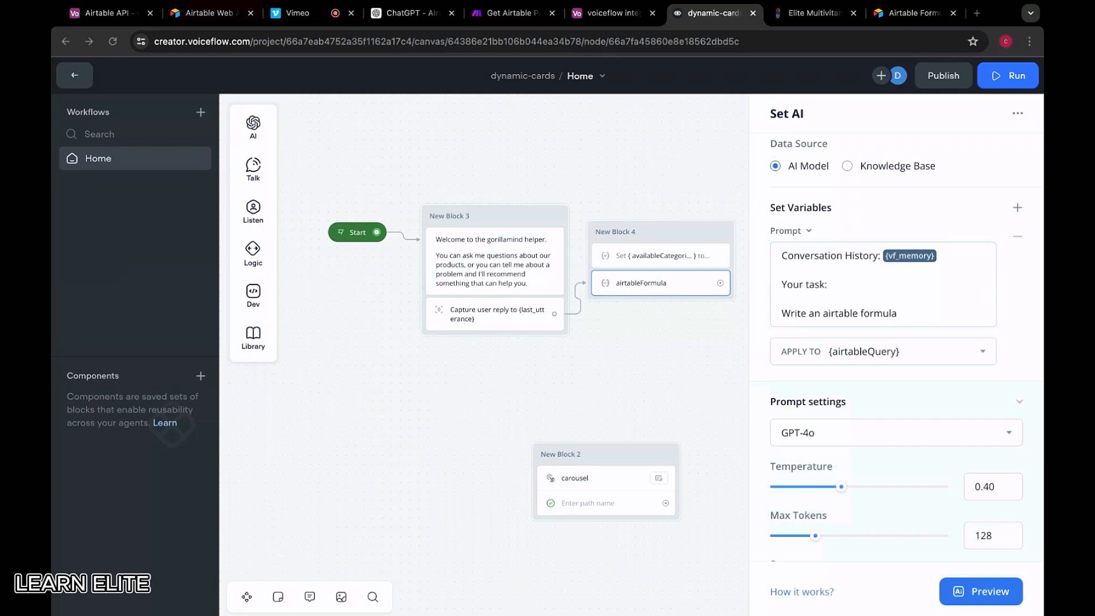
{"action": "key", "text": "super+Tab"}
{"action": "type", "text": "to find r"}
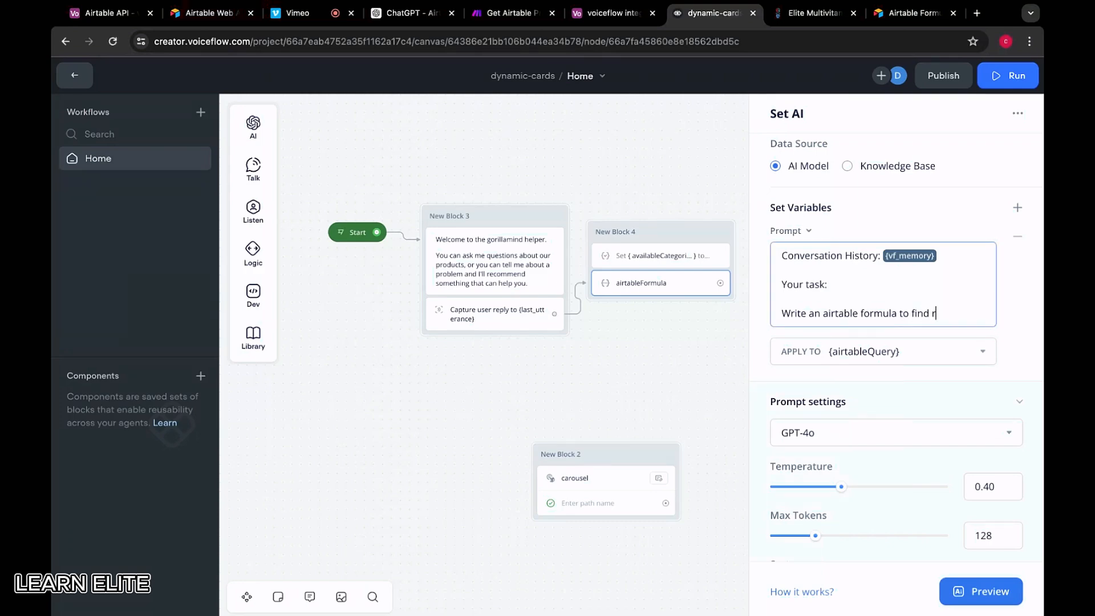
{"action": "type", "text": "elevant categories of sup"}
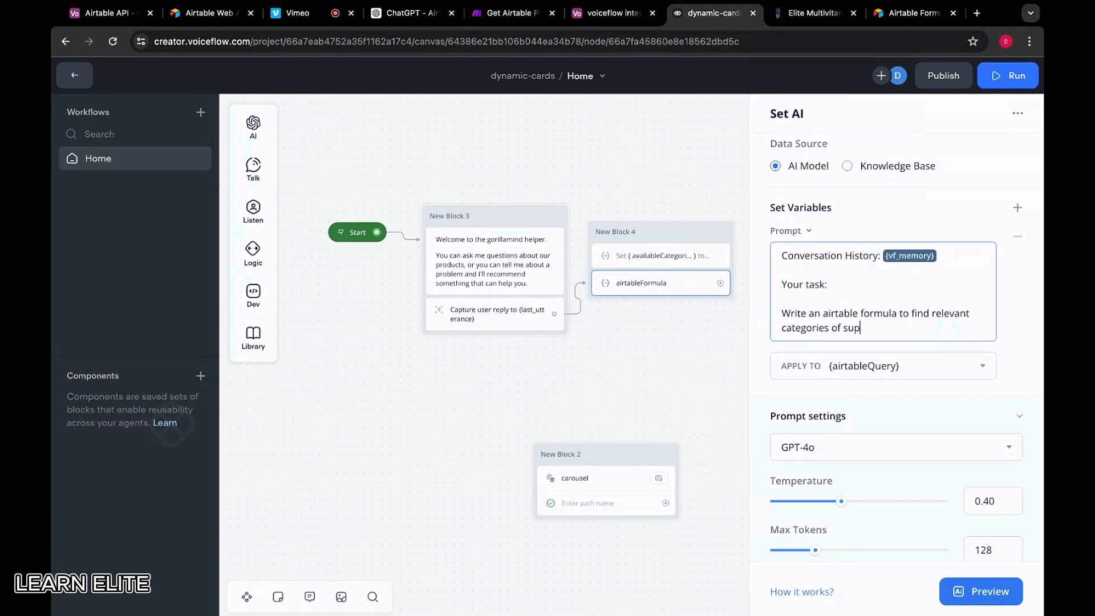
{"action": "type", "text": "plements that the user c"}
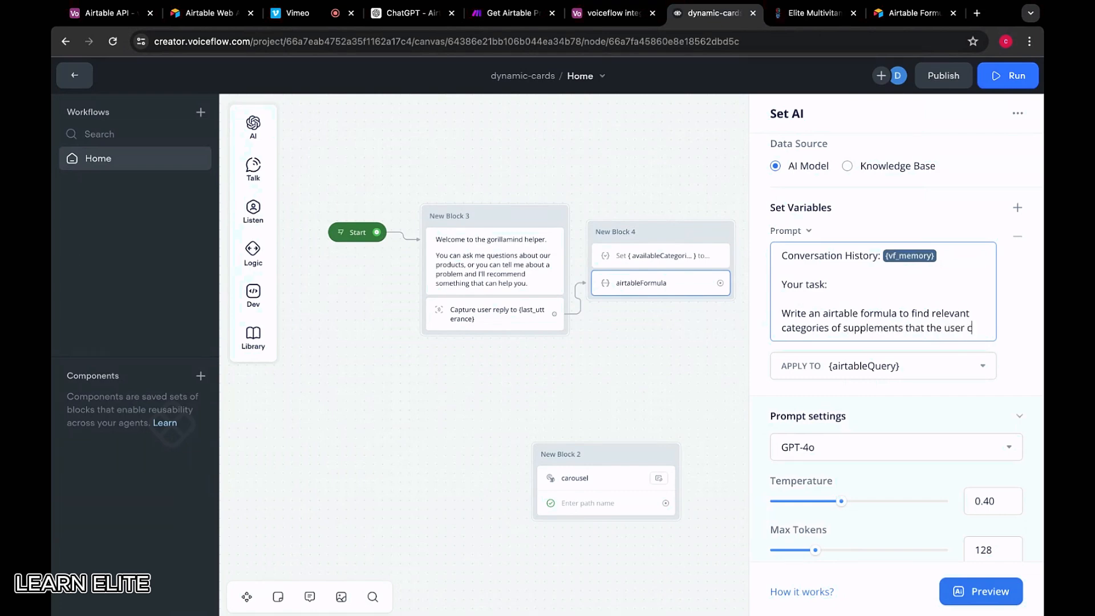
{"action": "type", "text": "an benefit from based on the"}
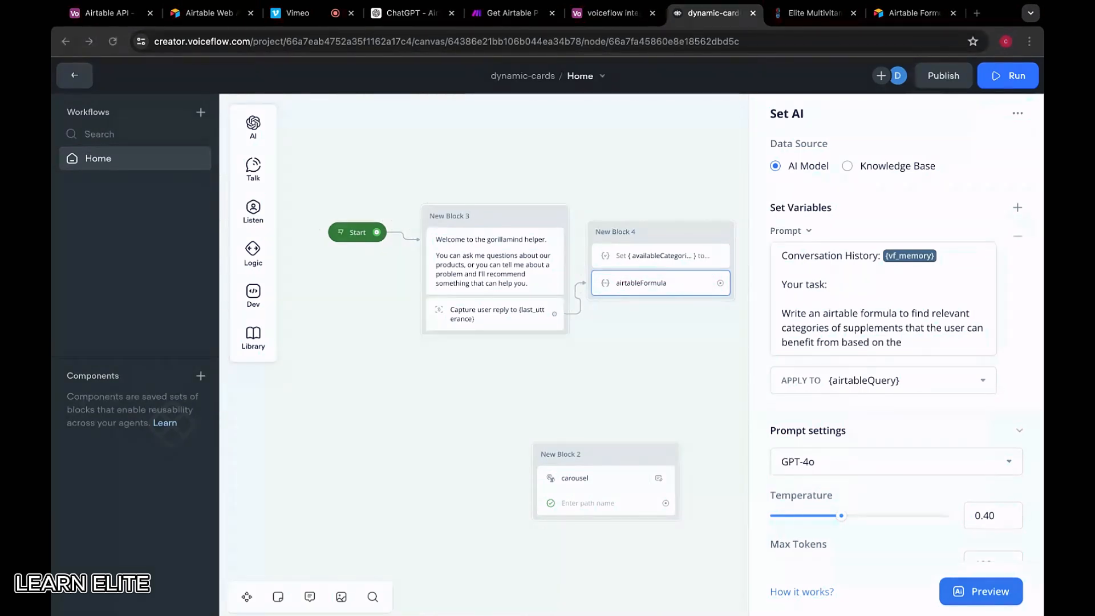
{"action": "type", "text": "u"}
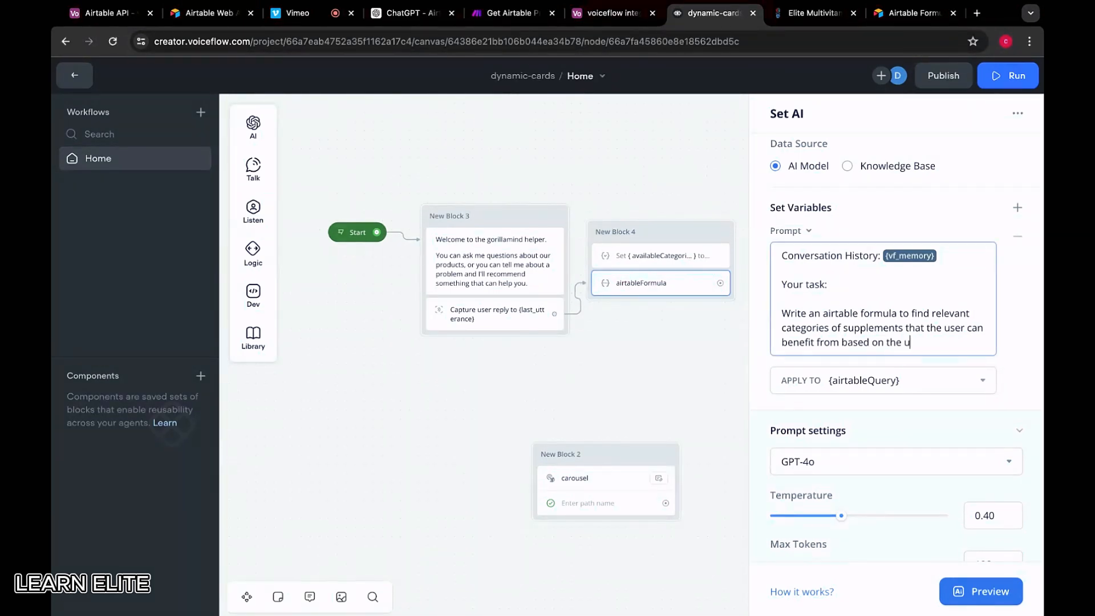
{"action": "type", "text": "ser's query."}
{"action": "key", "text": "super+Tab"}
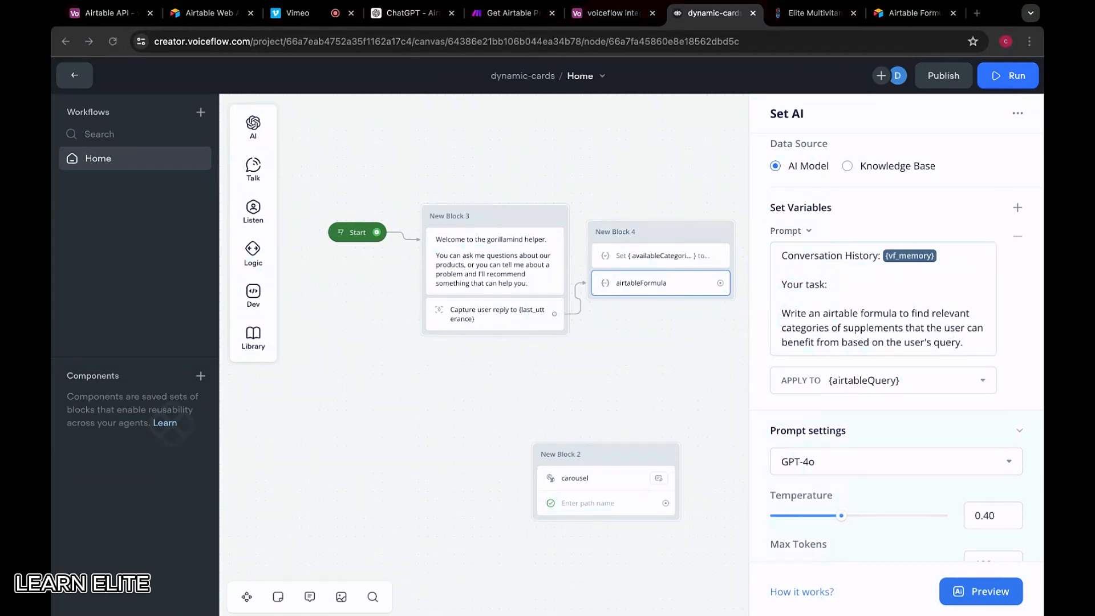
{"action": "left_click", "coordinate": [969, 350]}
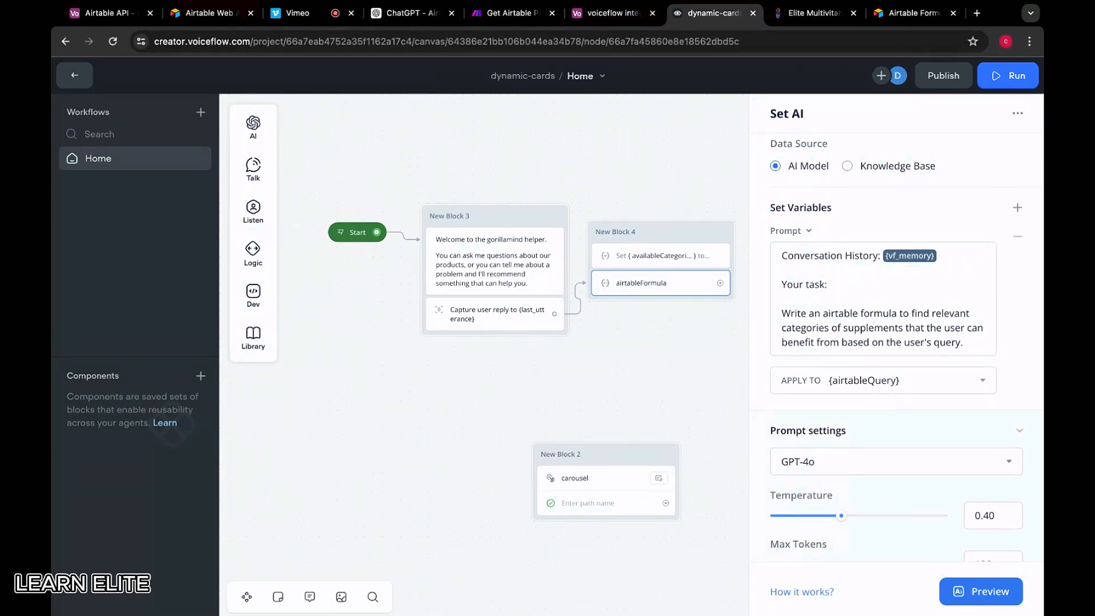
{"action": "key", "text": "super+Tab"}
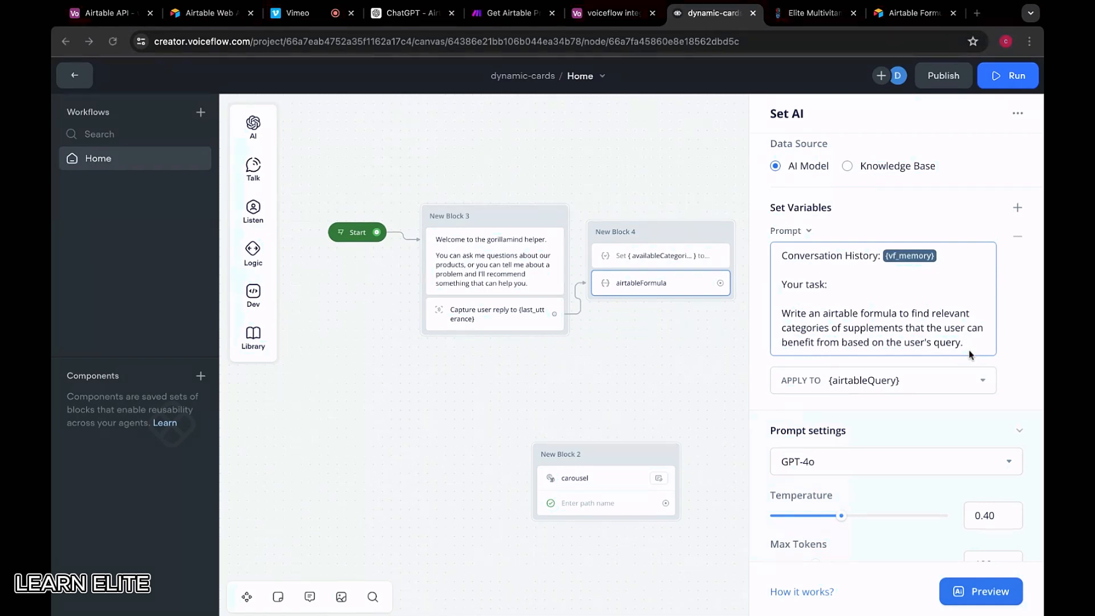
{"action": "key", "text": "super+Tab"}
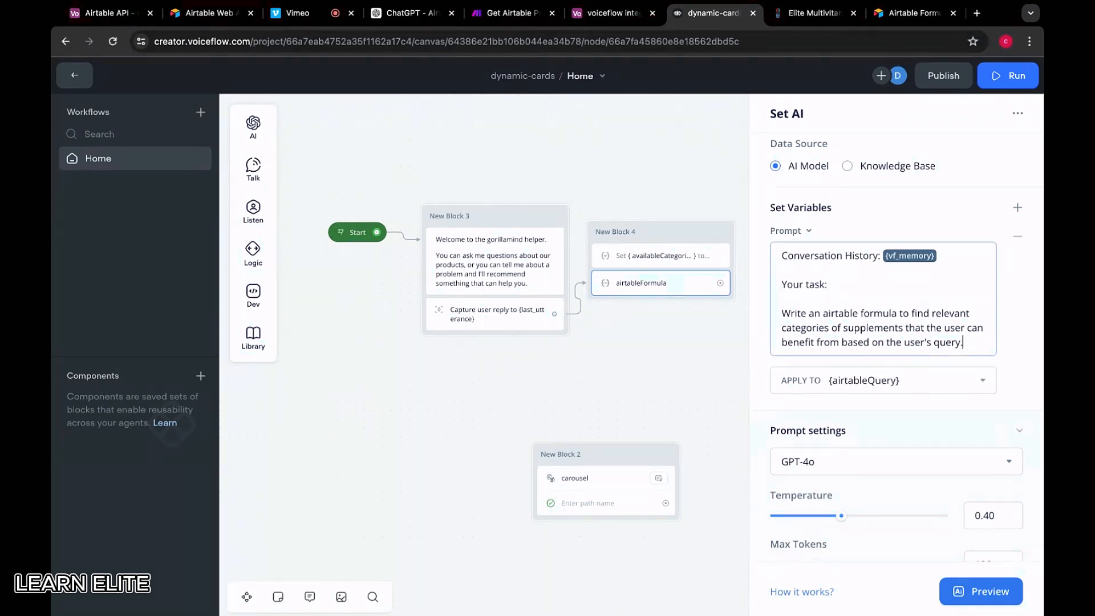
Add the sentence 'Use the provided list of available categories to determine relevant products.'
{"action": "type", "text": "Use the provided"}
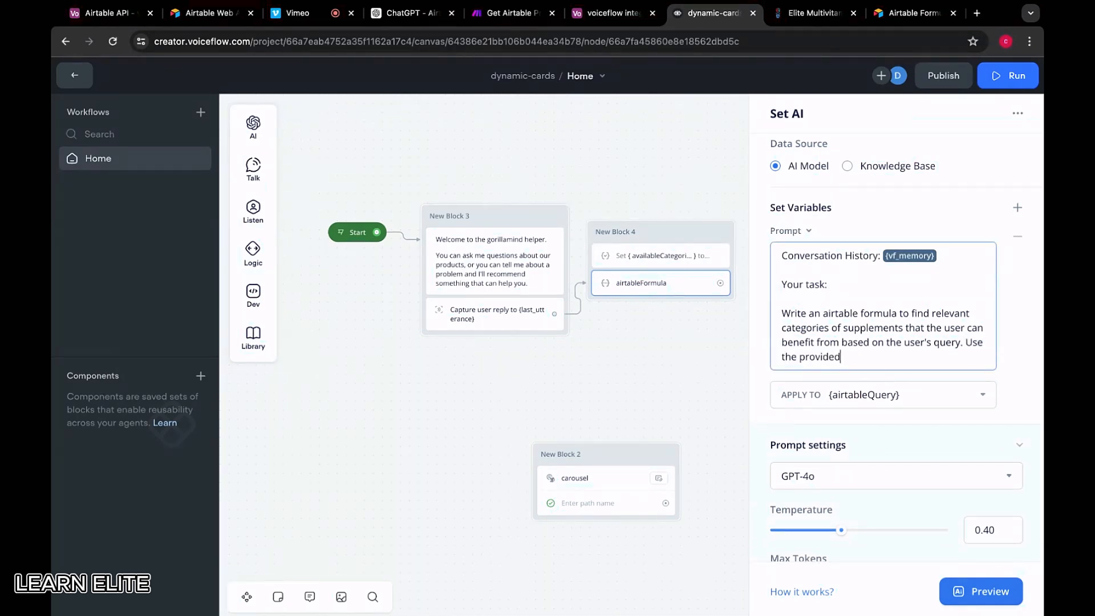
{"action": "type", "text": " list of categ"}
{"action": "key", "text": "BackSpace"}
{"action": "key", "text": "BackSpace"}
{"action": "key", "text": "BackSpace"}
{"action": "key", "text": "BackSpace"}
{"action": "key", "text": "BackSpace"}
{"action": "type", "text": "avi"}
{"action": "key", "text": "BackSpace"}
{"action": "type", "text": "ailable categori"}
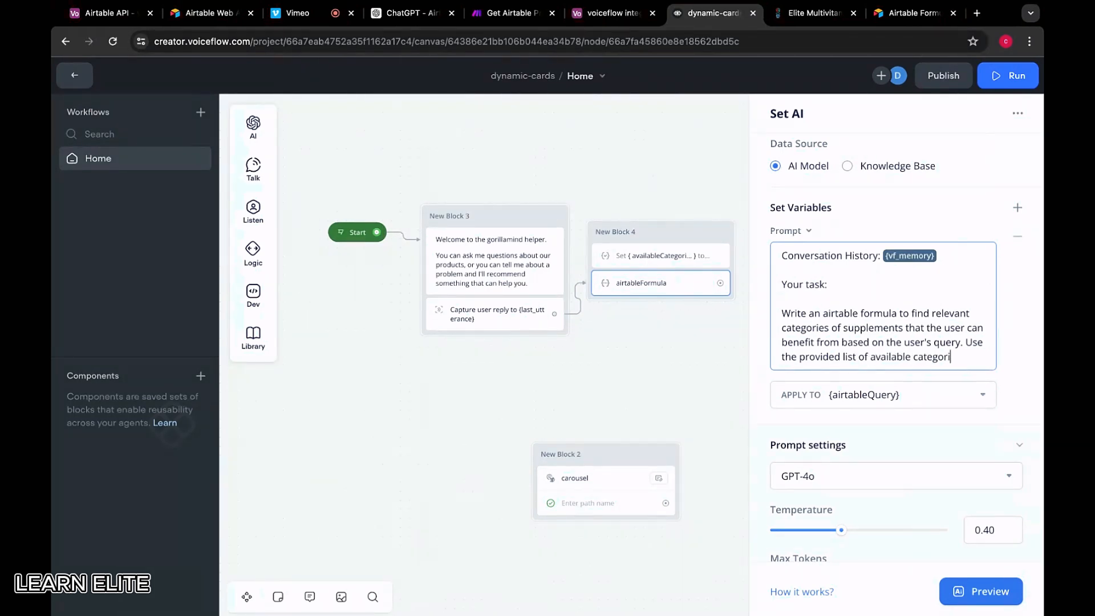
{"action": "type", "text": "es to"}
{"action": "key", "text": "super+Tab"}
{"action": "key", "text": "super+Tab"}
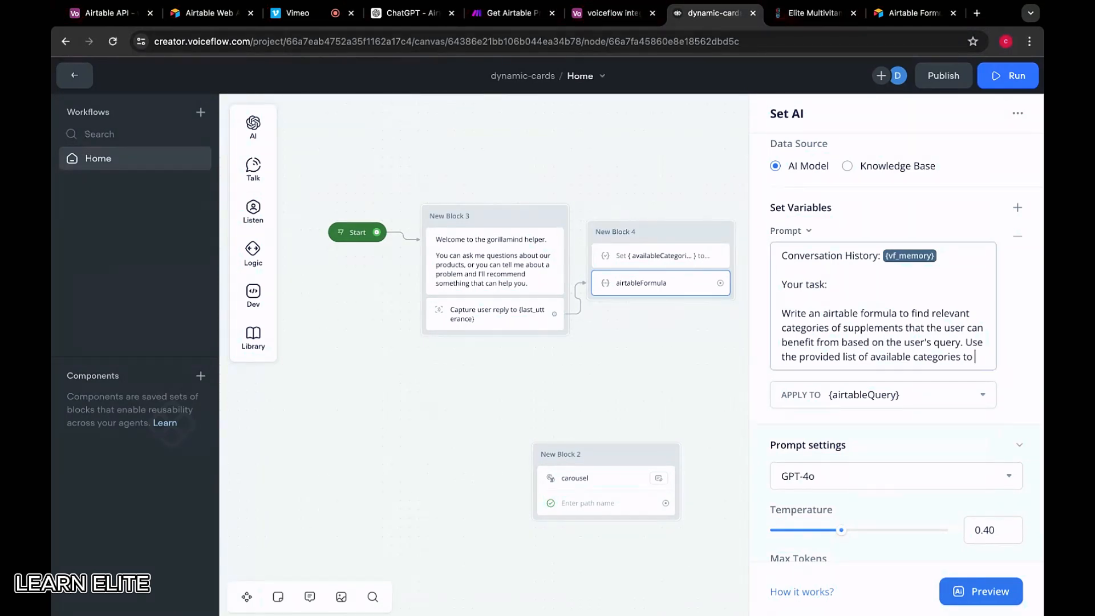
{"action": "type", "text": "determine relevant"}
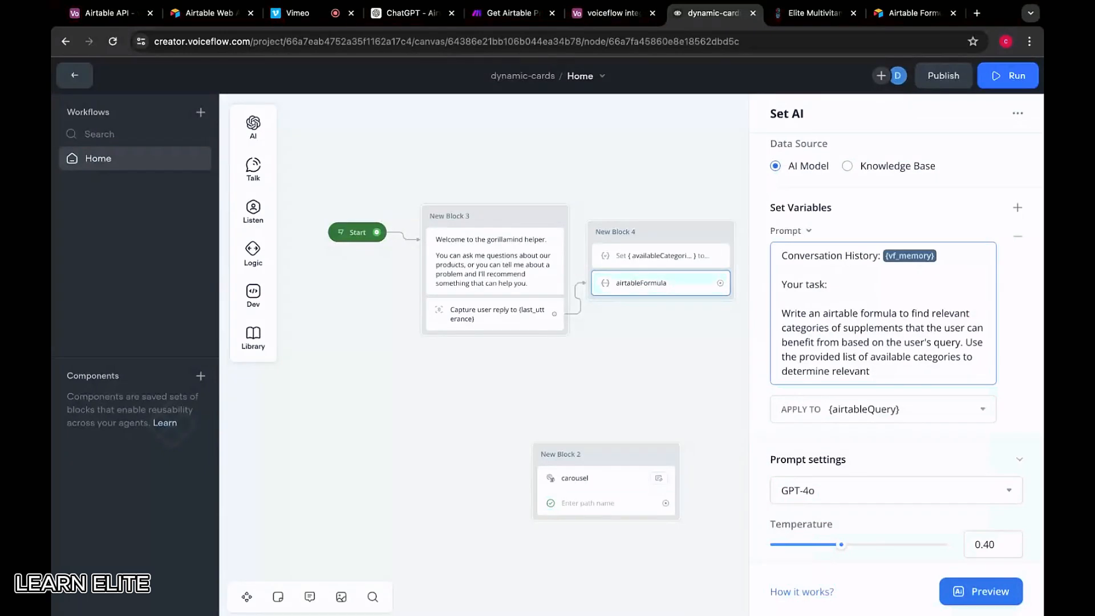
{"action": "type", "text": " categories."}
{"action": "key", "text": "super+Tab"}
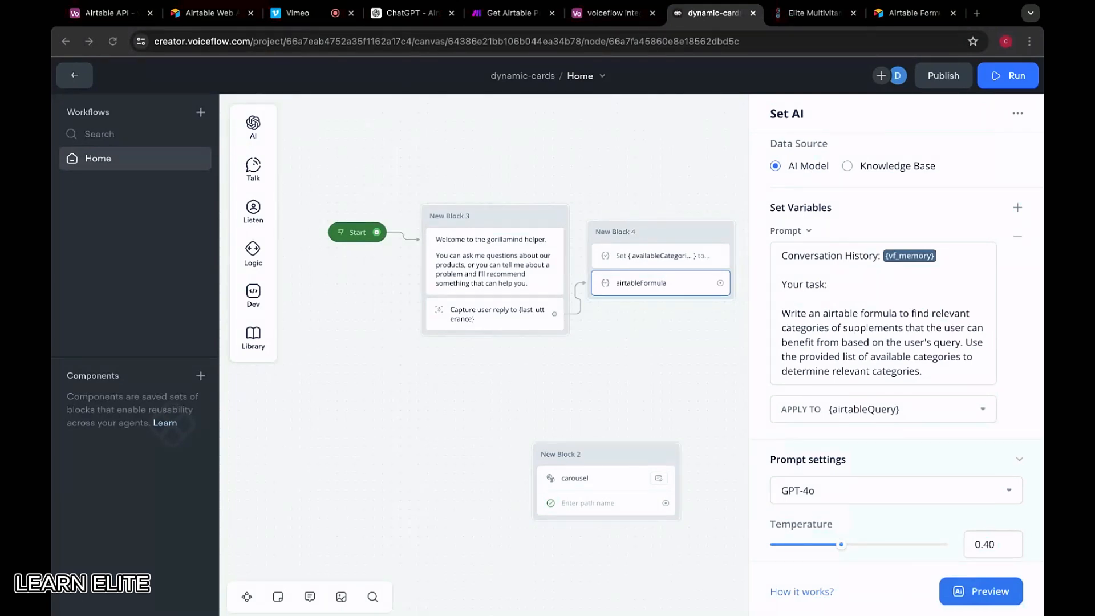
{"action": "left_click_drag", "start_coordinate": [923, 371], "coordinate": [872, 374]}
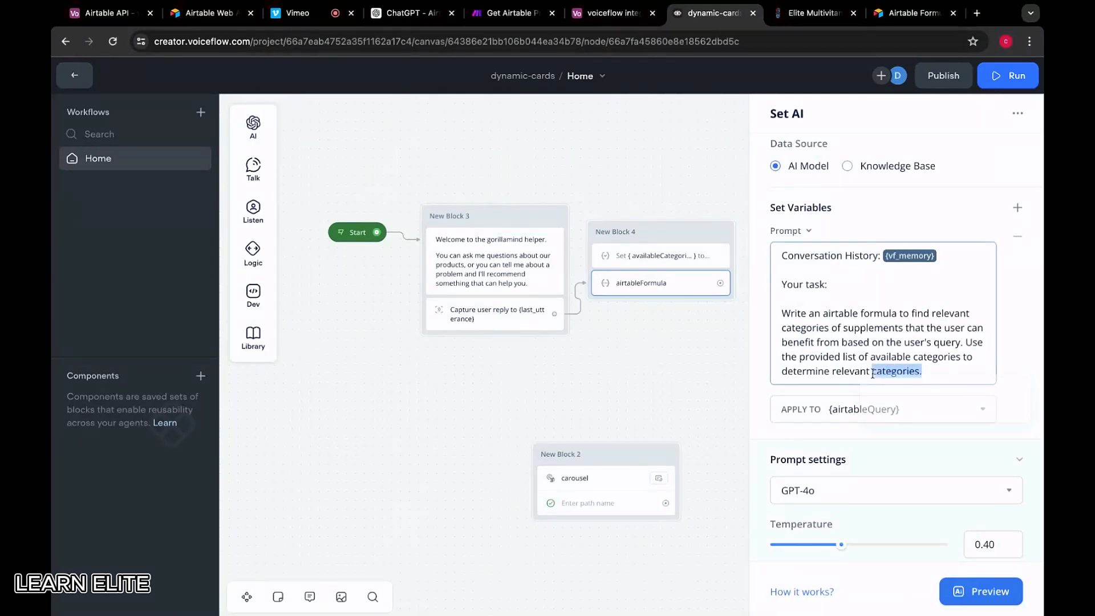
{"action": "key", "text": "BackSpace"}
{"action": "type", "text": "produ"}
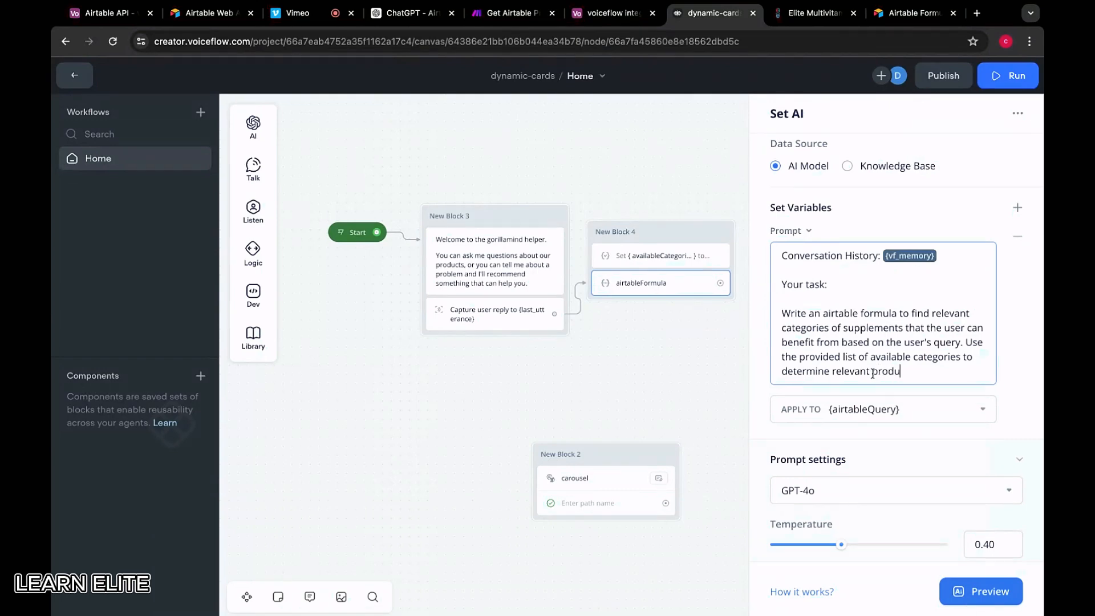
{"action": "key", "text": "BackSpace"}
{"action": "key", "text": "BackSpace"}
{"action": "key", "text": "BackSpace"}
{"action": "key", "text": "BackSpace"}
{"action": "type", "text": "roducts."}
{"action": "key", "text": "super+Tab"}
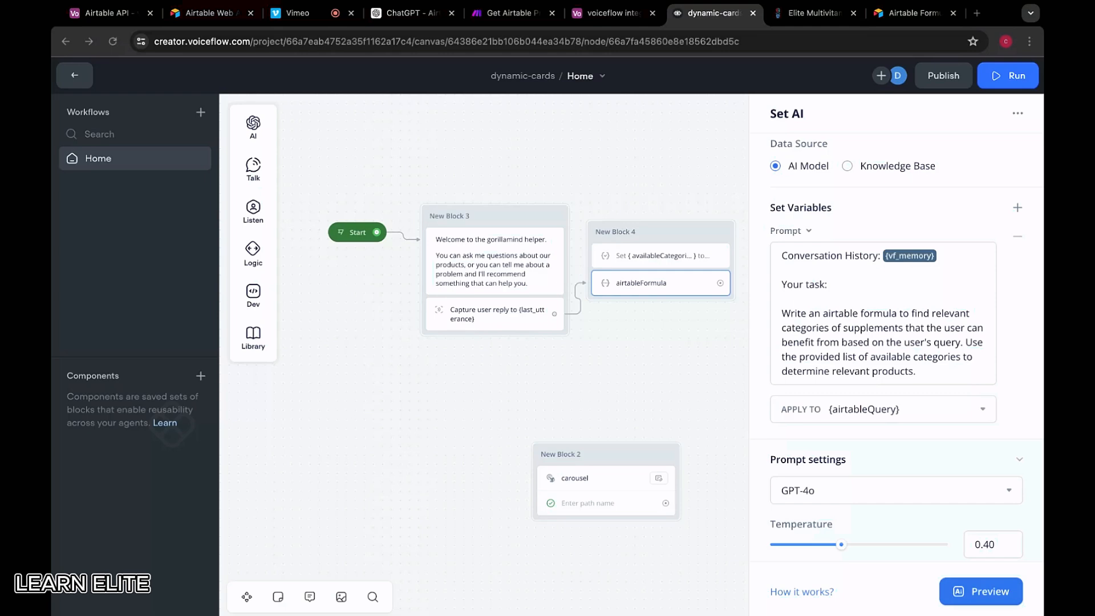
Add a 'User question:' line with the {last_utterance} variable, followed by 'Airtable Formula'
{"action": "left_click", "coordinate": [919, 374]}
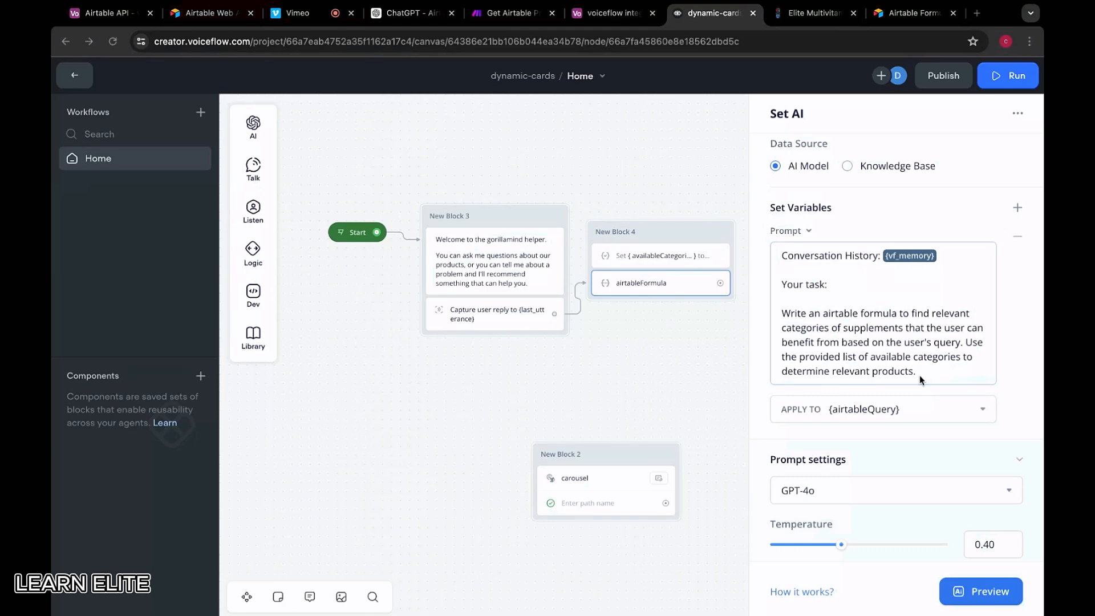
{"action": "key", "text": "Return"}
{"action": "key", "text": "Return"}
{"action": "type", "text": "U"}
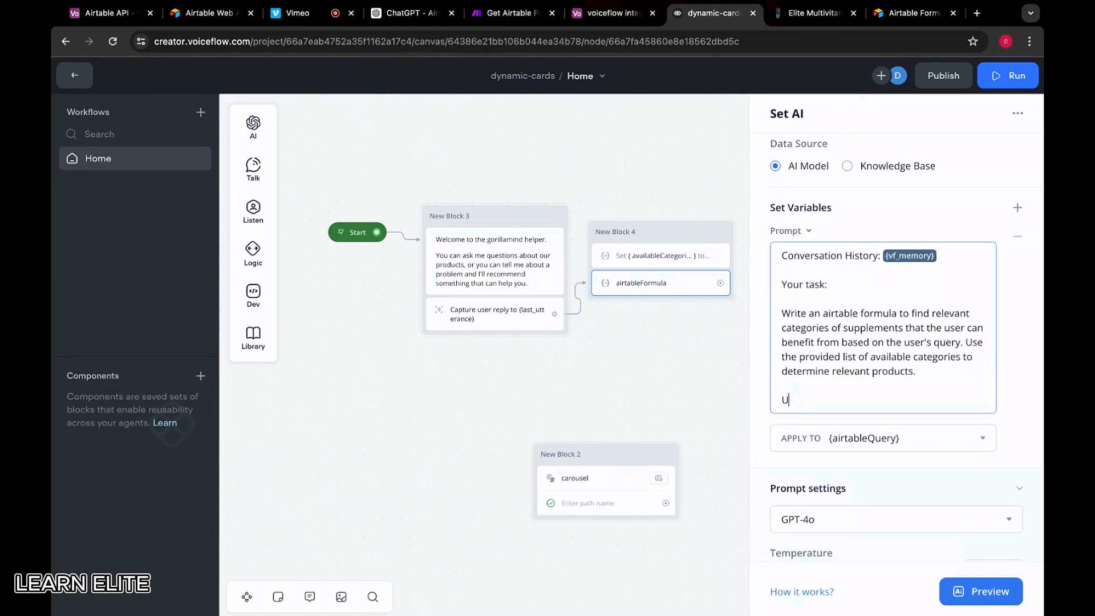
{"action": "type", "text": "ser question:"}
{"action": "key", "text": "Return"}
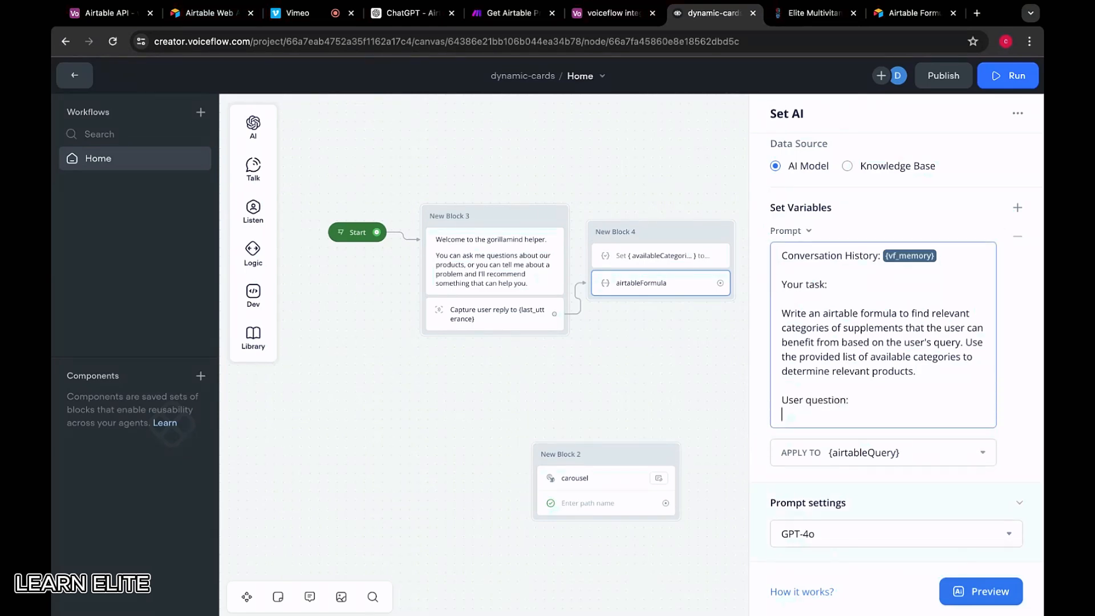
{"action": "type", "text": "{last"}
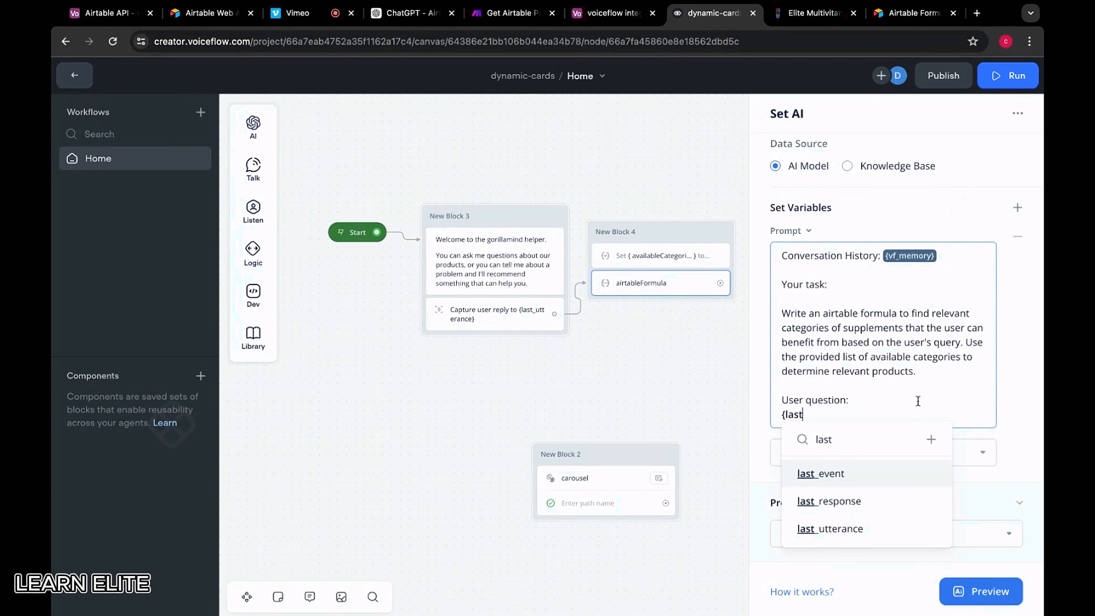
{"action": "left_click", "coordinate": [894, 535]}
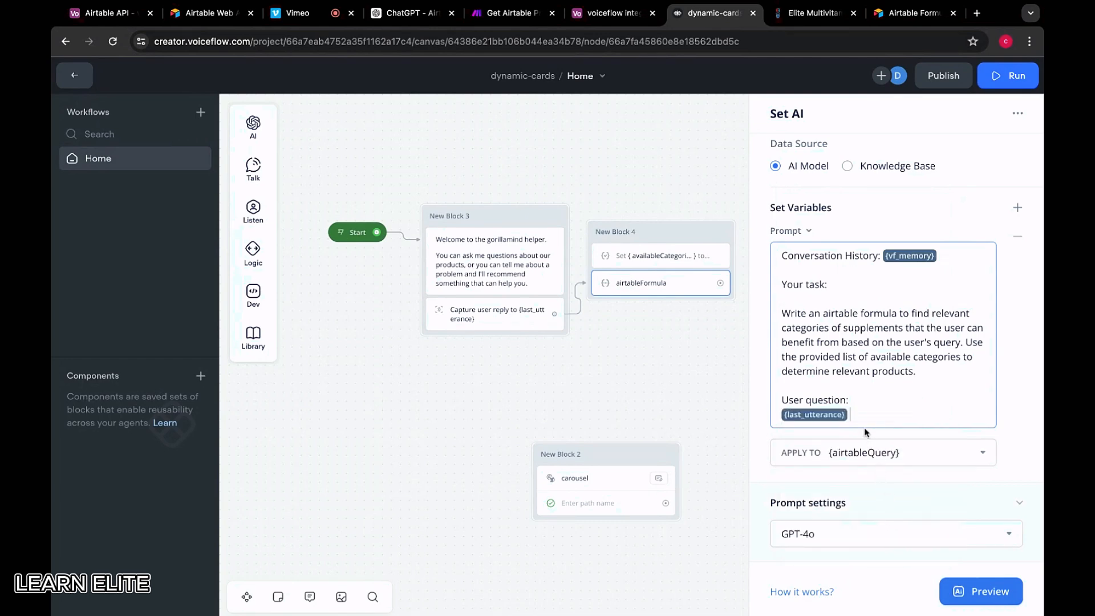
{"action": "key", "text": "Return"}
{"action": "key", "text": "Return"}
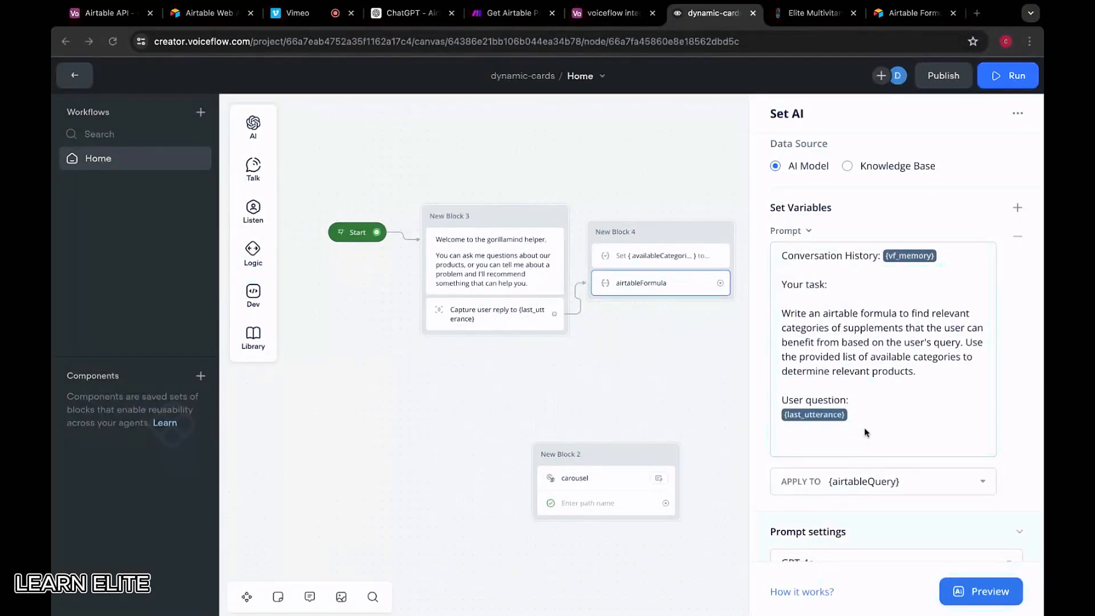
{"action": "left_click", "coordinate": [865, 432]}
{"action": "type", "text": "a"}
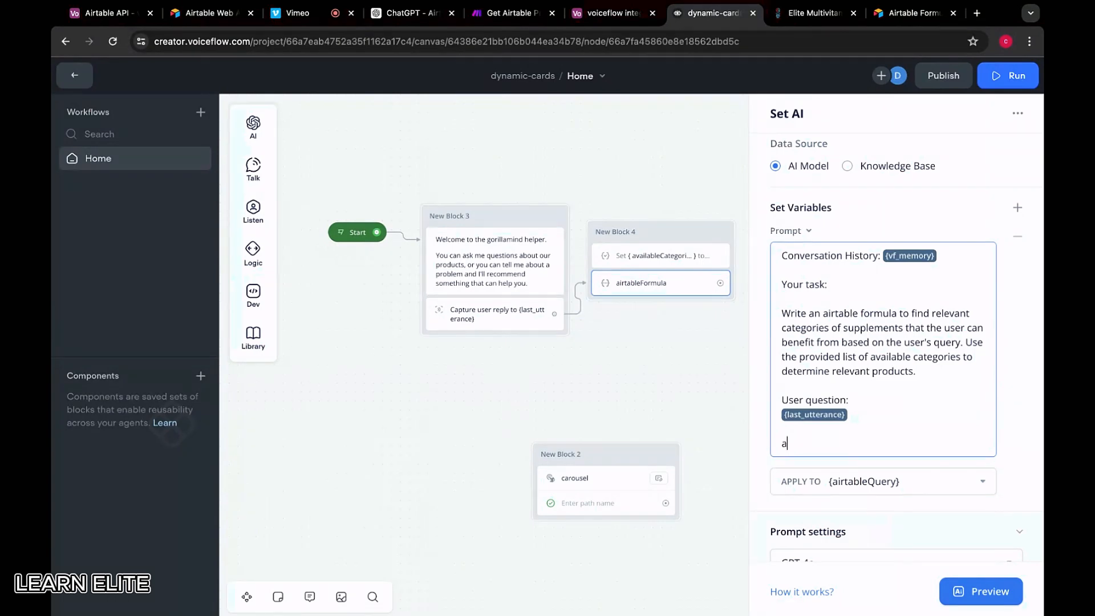
{"action": "type", "text": "irtable"}
{"action": "key", "text": "BackSpace"}
{"action": "key", "text": "BackSpace"}
{"action": "key", "text": "BackSpace"}
{"action": "key", "text": "BackSpace"}
{"action": "key", "text": "BackSpace"}
{"action": "key", "text": "BackSpace"}
{"action": "key", "text": "BackSpace"}
{"action": "key", "text": "BackSpace"}
{"action": "type", "text": "Airtable Formula"}
Raise the AI step's Max Tokens by appending a 0, then preview the step
{"action": "scroll", "coordinate": [865, 418], "scroll_direction": "down", "scroll_amount": 4}
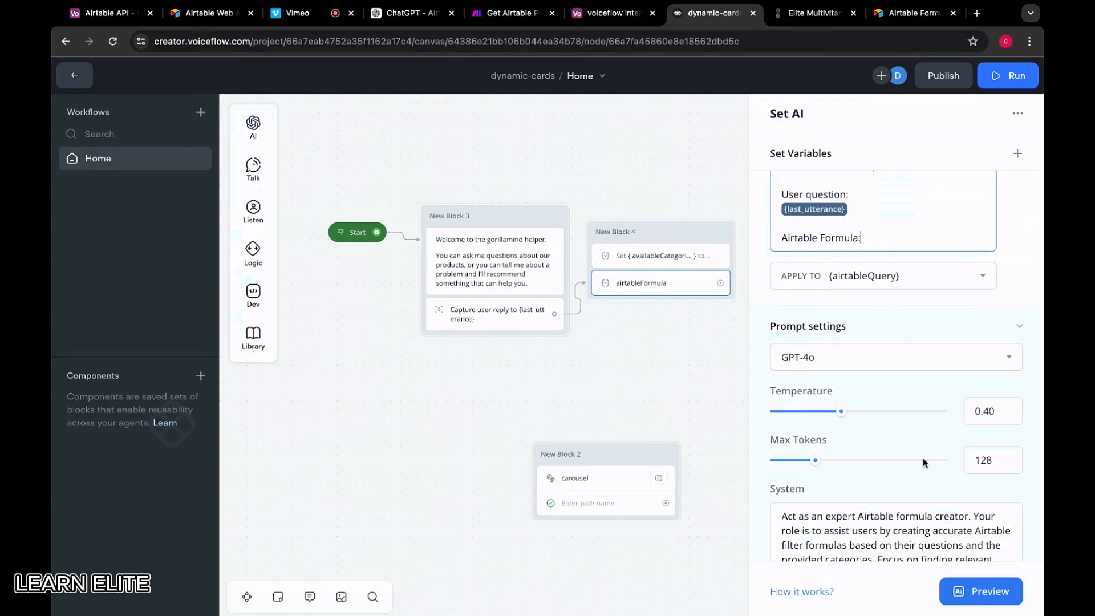
{"action": "scroll", "coordinate": [923, 459], "scroll_direction": "down", "scroll_amount": 3}
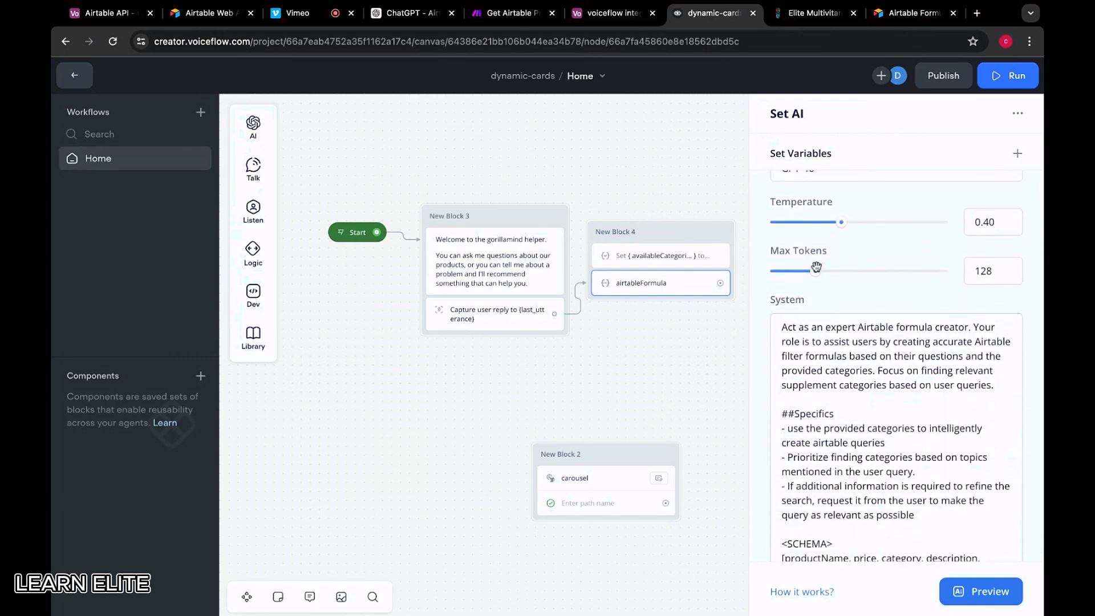
{"action": "mouse_move", "coordinate": [815, 270]}
{"action": "left_mouse_down"}
{"action": "mouse_move", "coordinate": [829, 270]}
{"action": "mouse_move", "coordinate": [813, 270]}
{"action": "left_mouse_up"}
{"action": "left_click", "coordinate": [991, 269]}
{"action": "type", "text": "0"}
{"action": "scroll", "coordinate": [936, 302], "scroll_direction": "down", "scroll_amount": 10}
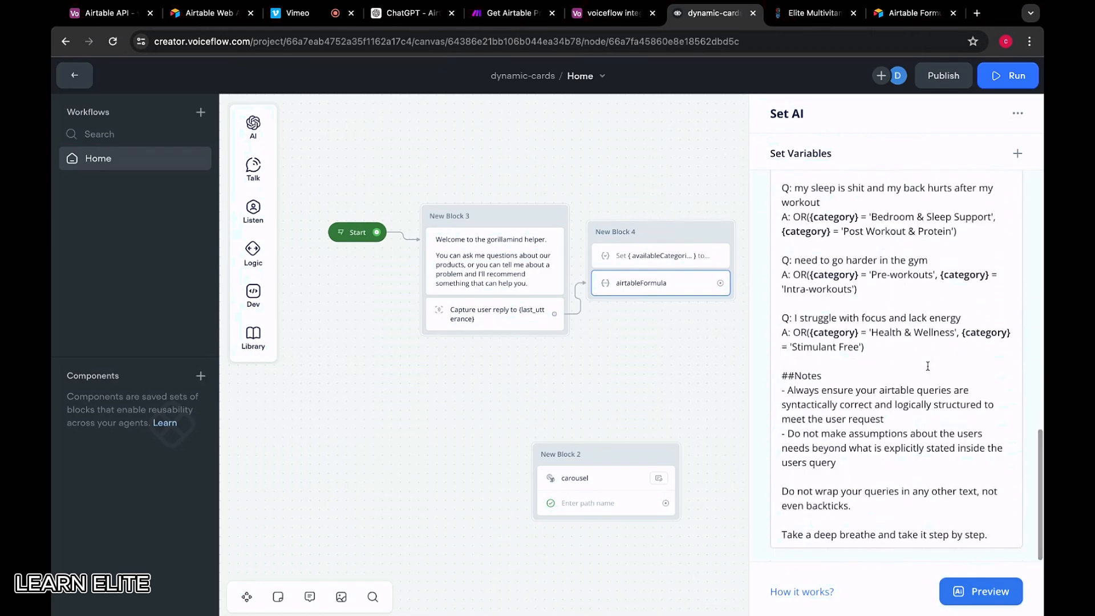
{"action": "scroll", "coordinate": [918, 365], "scroll_direction": "up", "scroll_amount": 3}
{"action": "scroll", "coordinate": [901, 364], "scroll_direction": "down", "scroll_amount": 3}
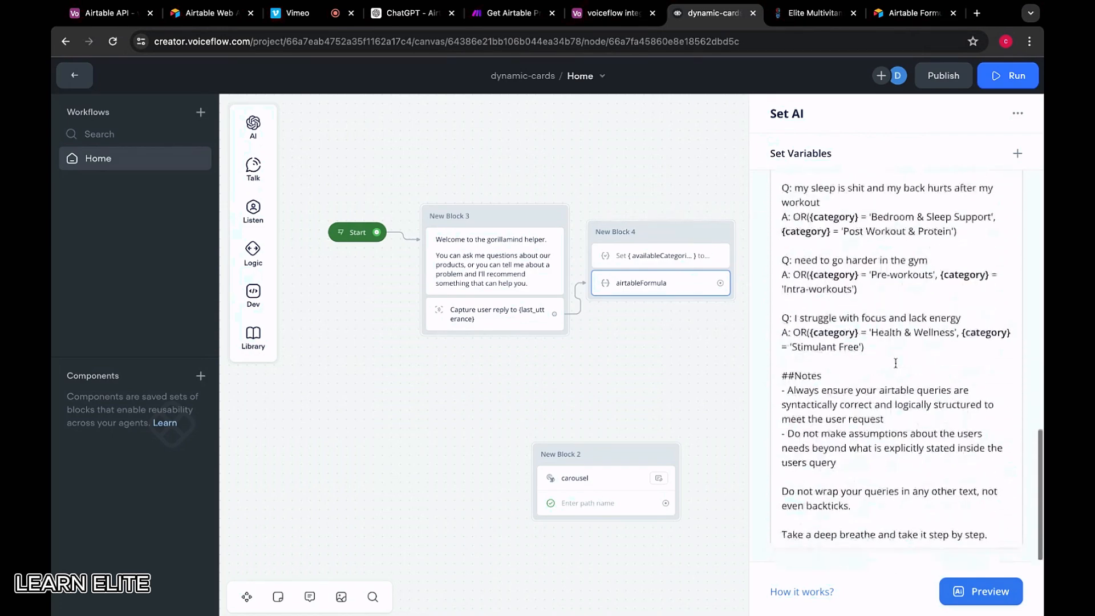
{"action": "scroll", "coordinate": [895, 362], "scroll_direction": "up", "scroll_amount": 10}
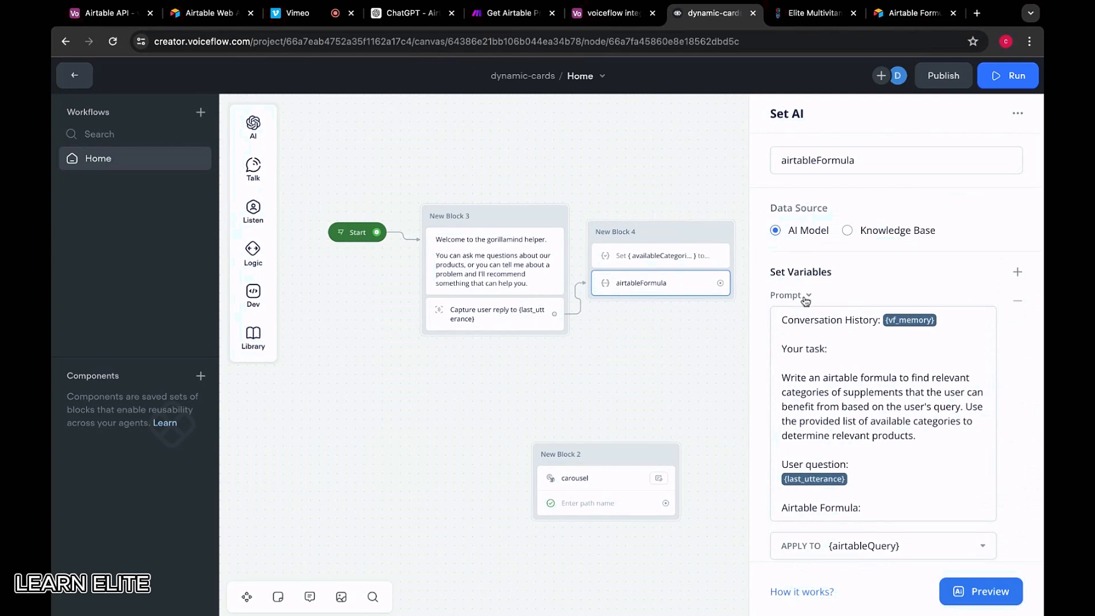
{"action": "left_click", "coordinate": [961, 591]}
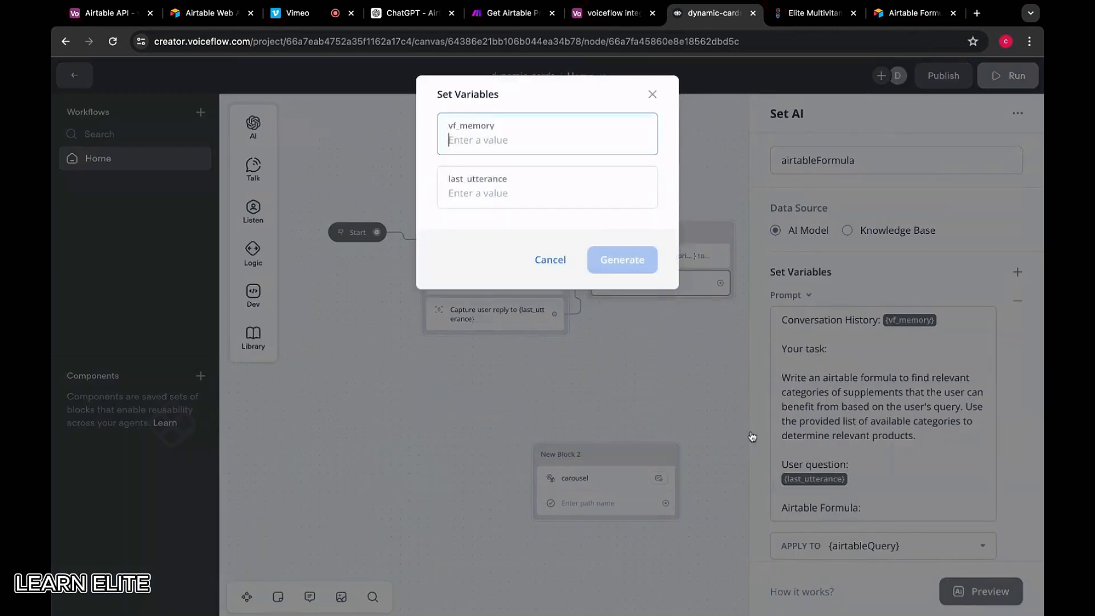
Run a test from the welcome block and send the message 'my sleep sucks'
{"action": "left_click", "coordinate": [653, 94]}
{"action": "left_click", "coordinate": [554, 213]}
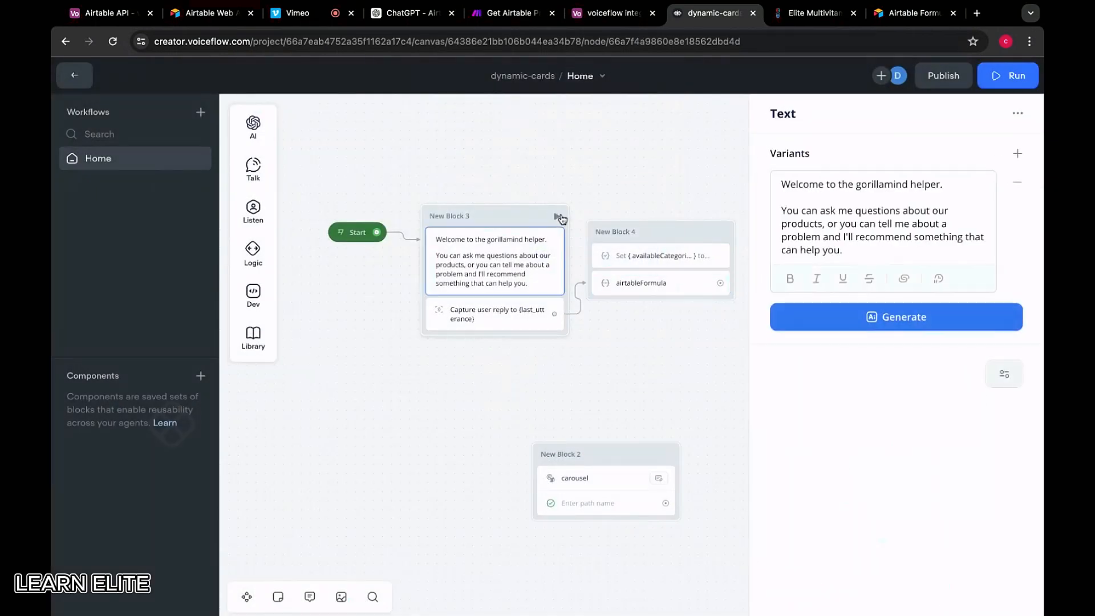
{"action": "key", "text": "r"}
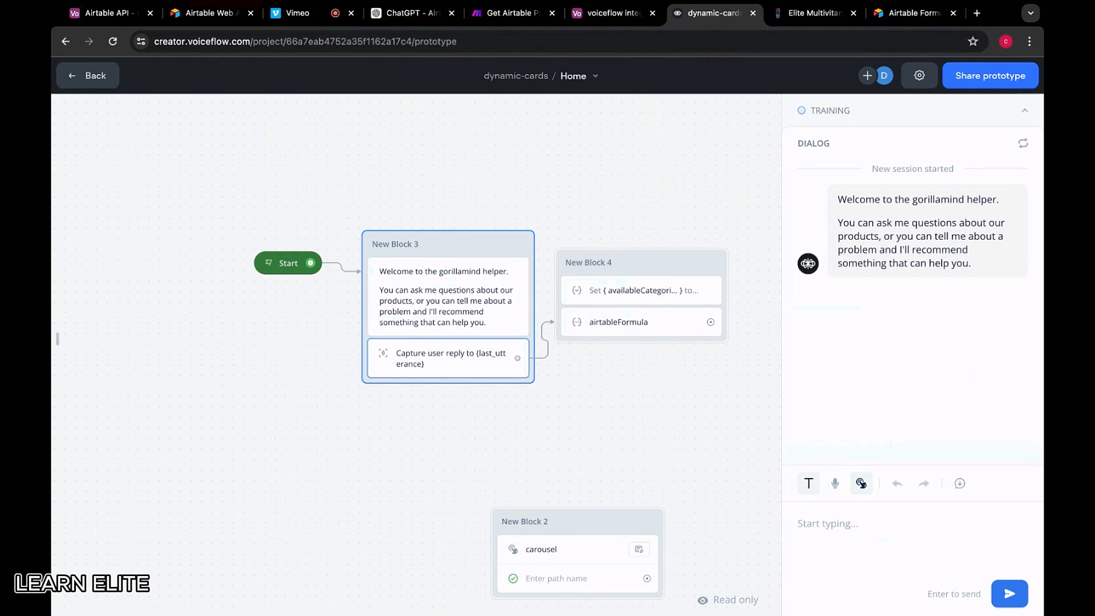
{"action": "type", "text": "my sleep is"}
{"action": "key", "text": "BackSpace"}
{"action": "type", "text": "sucsk"}
{"action": "key", "text": "Return"}
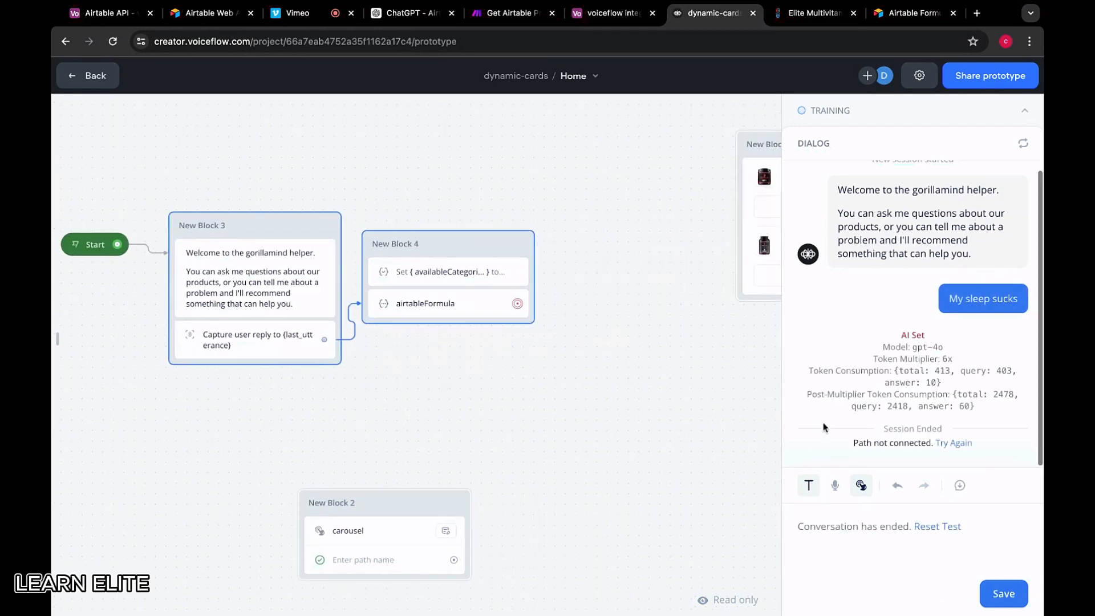
Inspect the generated airtableQuery variable, showing {category} = 'Bedroom & Sleep Support'
{"action": "left_click", "coordinate": [66, 335]}
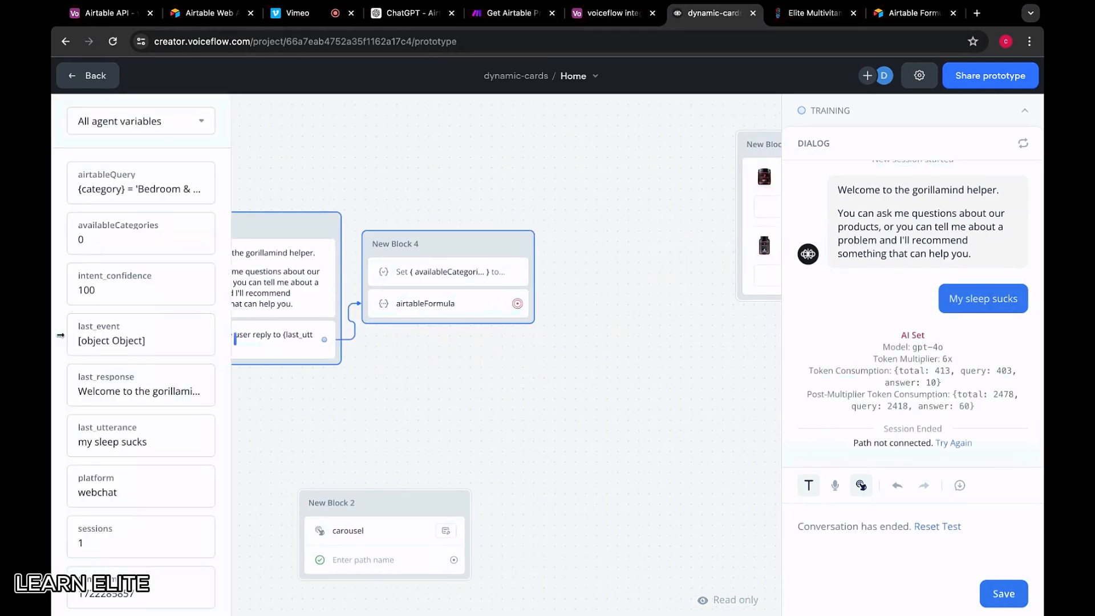
{"action": "left_click", "coordinate": [154, 191]}
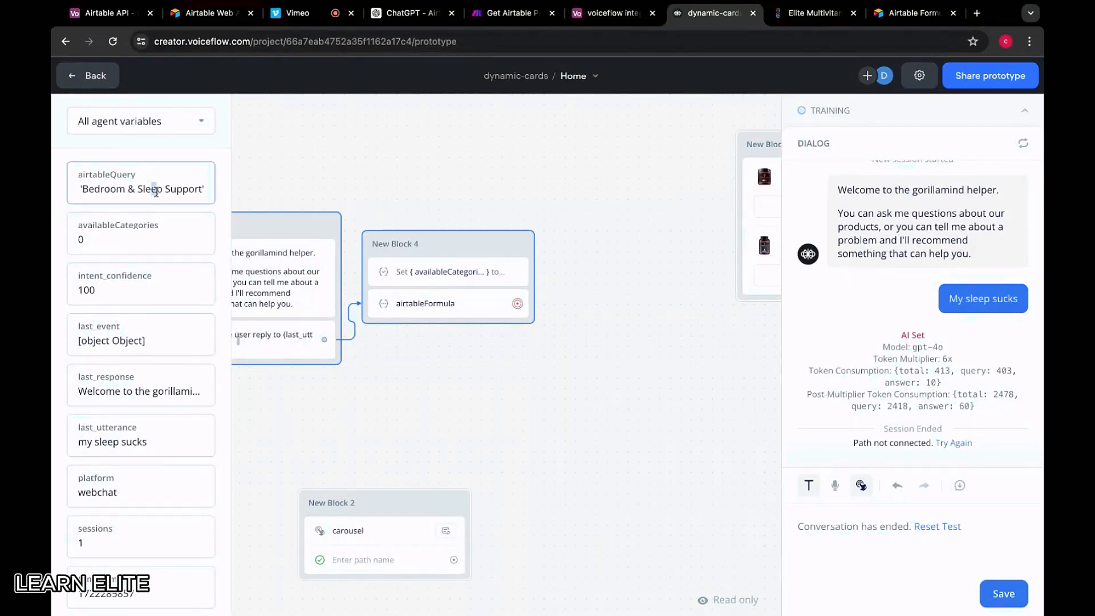
{"action": "left_click_drag", "start_coordinate": [154, 191], "coordinate": [78, 188]}
{"action": "left_click", "coordinate": [85, 190]}
{"action": "left_click", "coordinate": [100, 189]}
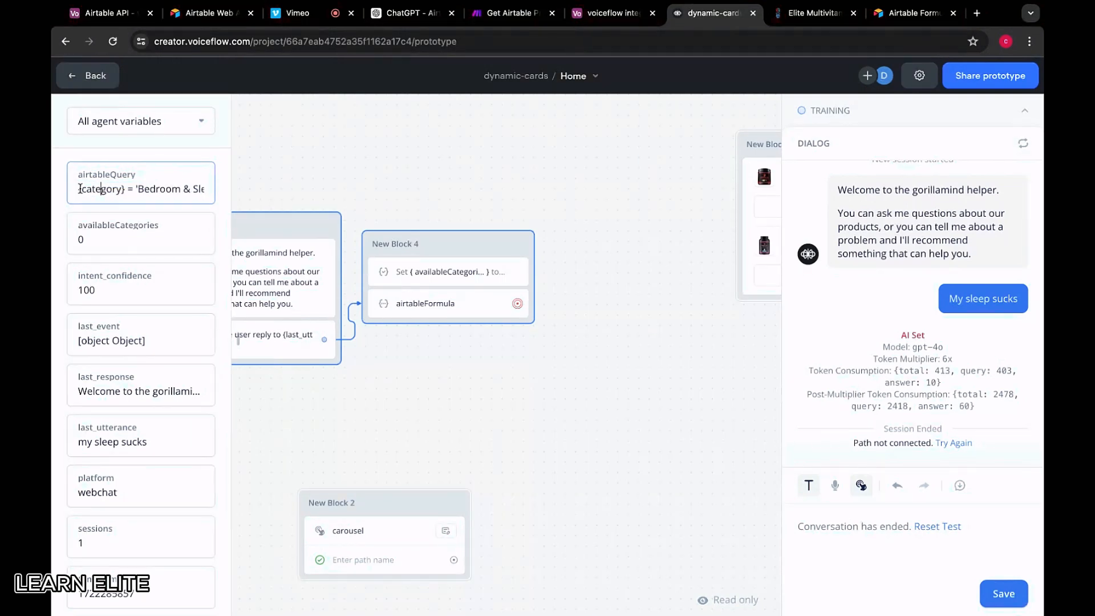
Add 'Follow the format OR({category} = '')' below the airtableFormula prompt examples and rerun from New Block 3
{"action": "left_click", "coordinate": [412, 308]}
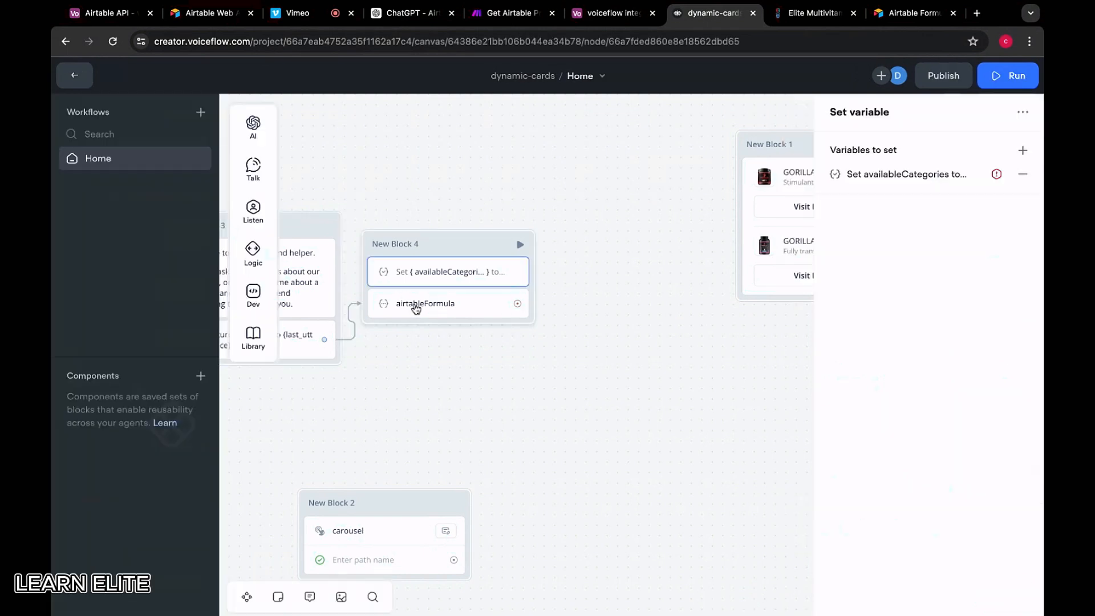
{"action": "left_click", "coordinate": [498, 311]}
{"action": "scroll", "coordinate": [847, 423], "scroll_direction": "down", "scroll_amount": 3}
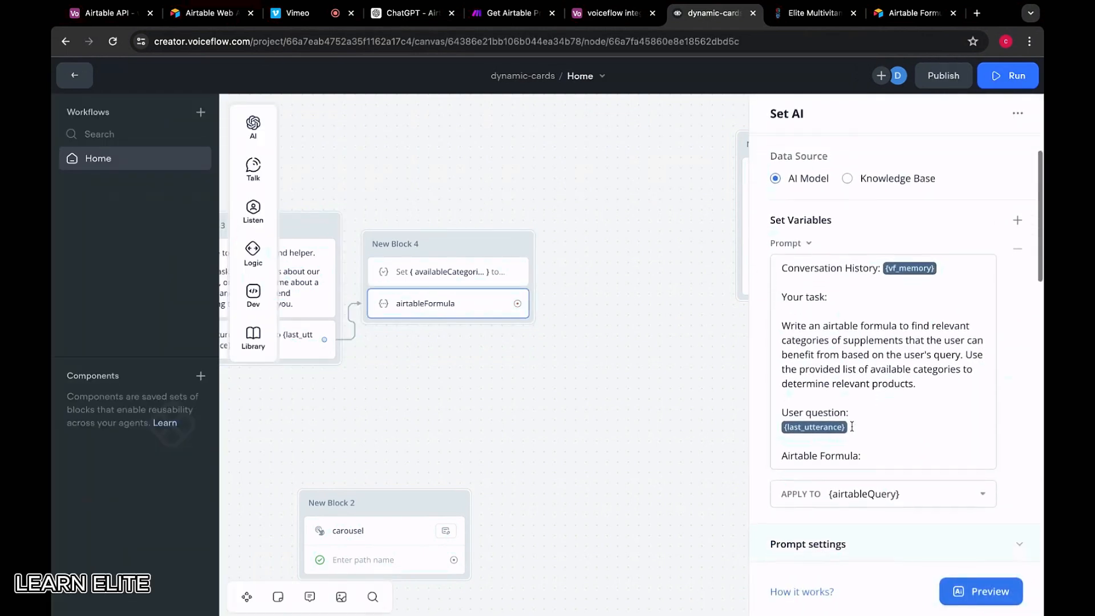
{"action": "scroll", "coordinate": [852, 427], "scroll_direction": "down", "scroll_amount": 1}
{"action": "scroll", "coordinate": [852, 427], "scroll_direction": "down", "scroll_amount": 4}
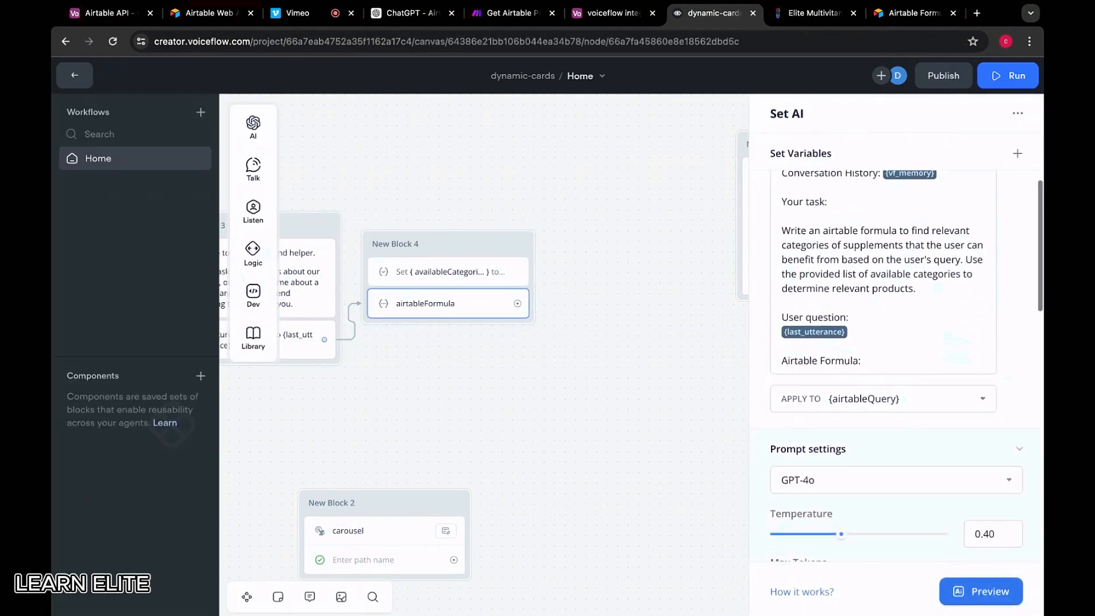
{"action": "scroll", "coordinate": [907, 366], "scroll_direction": "down", "scroll_amount": 10}
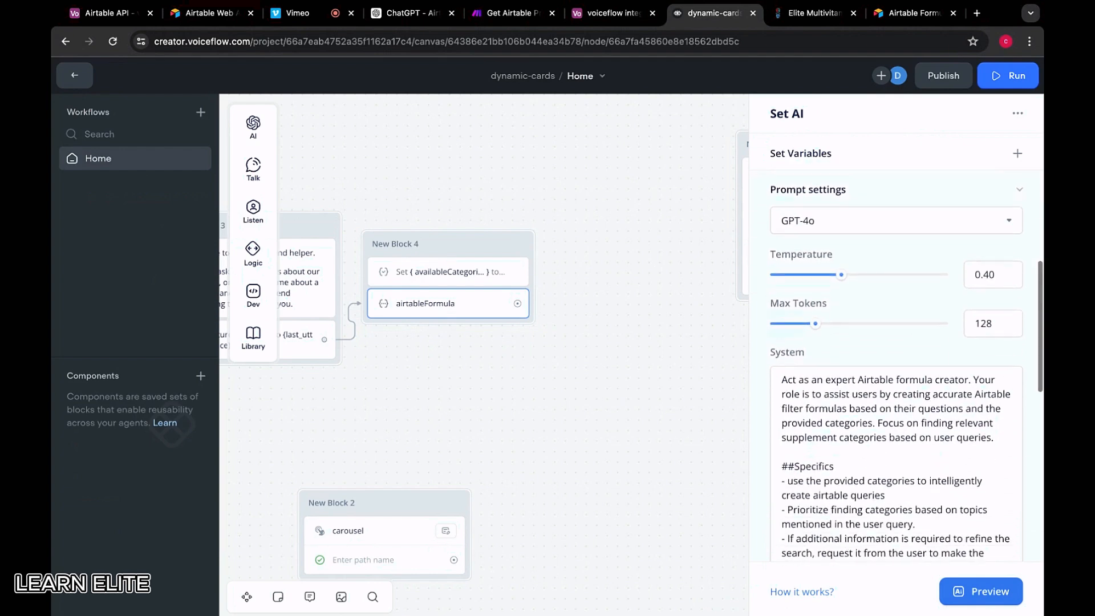
{"action": "scroll", "coordinate": [873, 365], "scroll_direction": "down", "scroll_amount": 2}
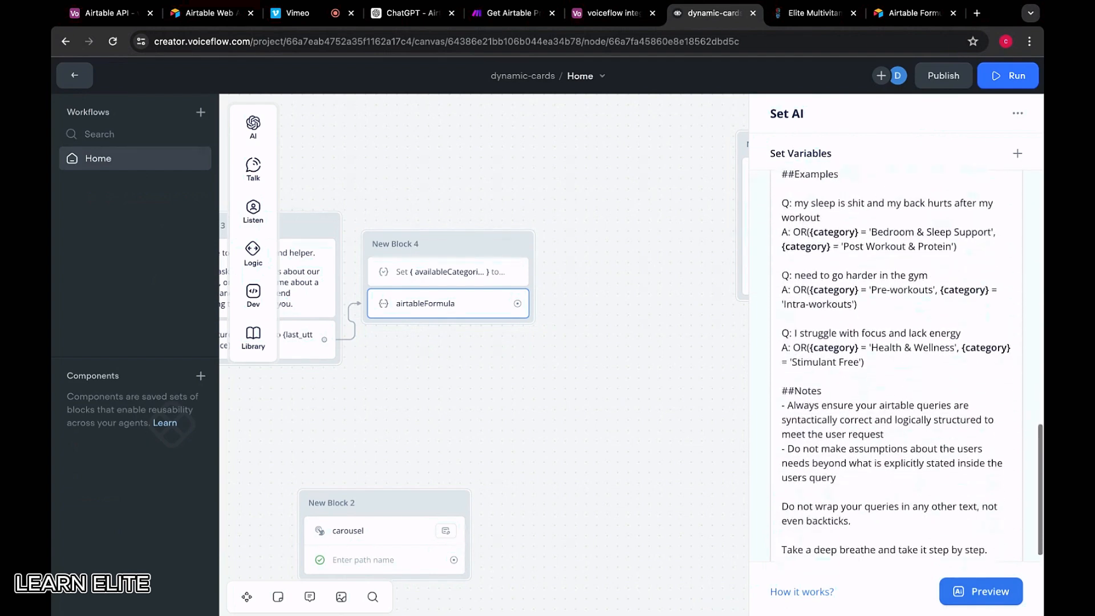
{"action": "left_click", "coordinate": [873, 345]}
{"action": "key", "text": "Return"}
{"action": "key", "text": "Return"}
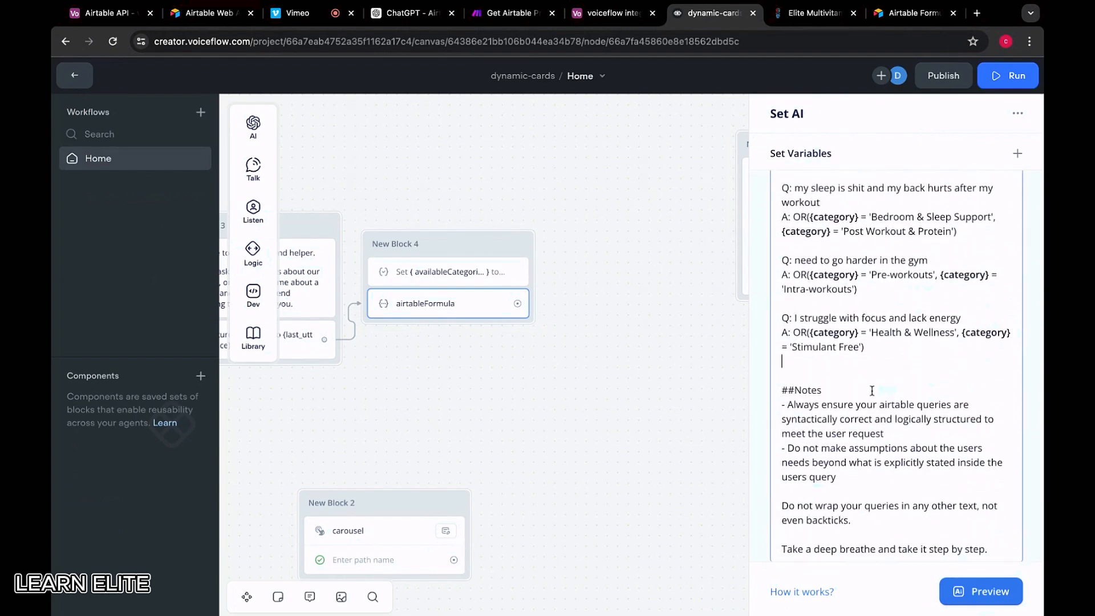
{"action": "type", "text": "Follow the format"}
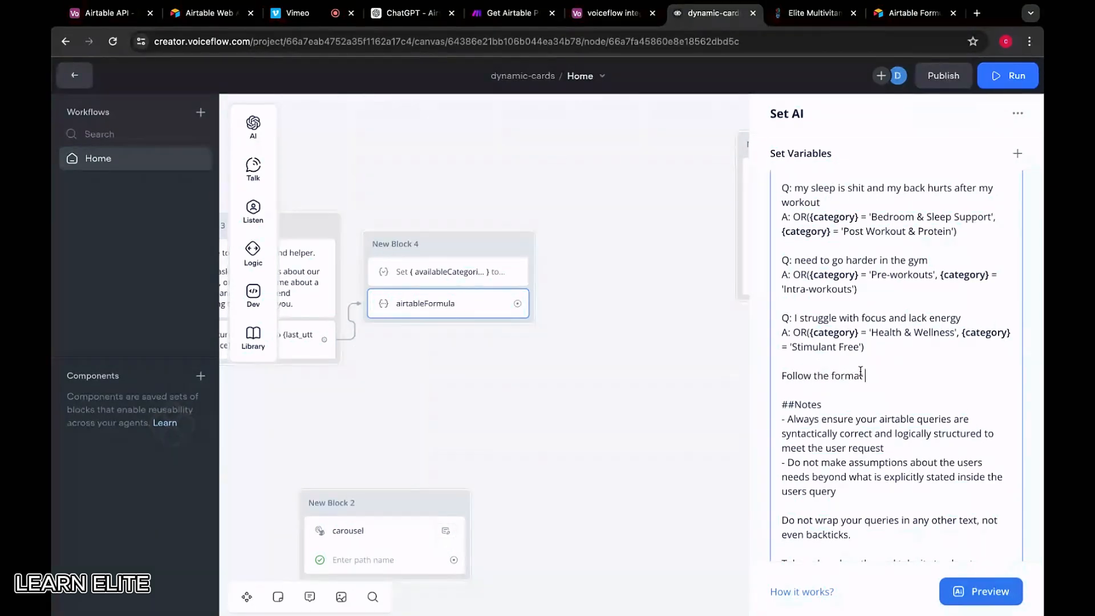
{"action": "type", "text": " OR({category} = '"}
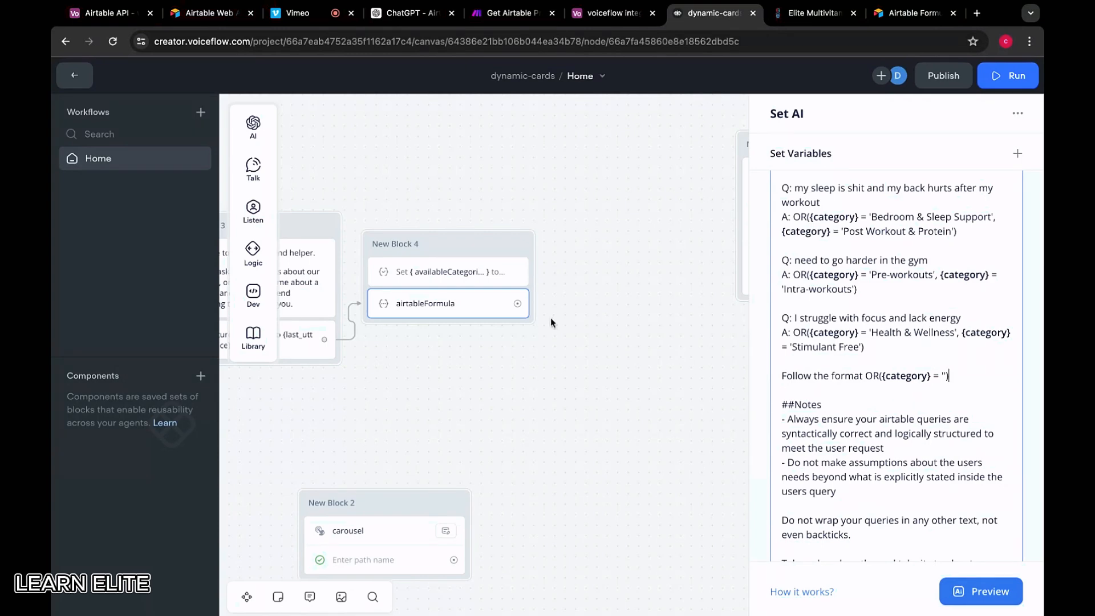
{"action": "scroll", "coordinate": [420, 329], "scroll_direction": "left", "scroll_amount": 2}
{"action": "left_click", "coordinate": [437, 223]}
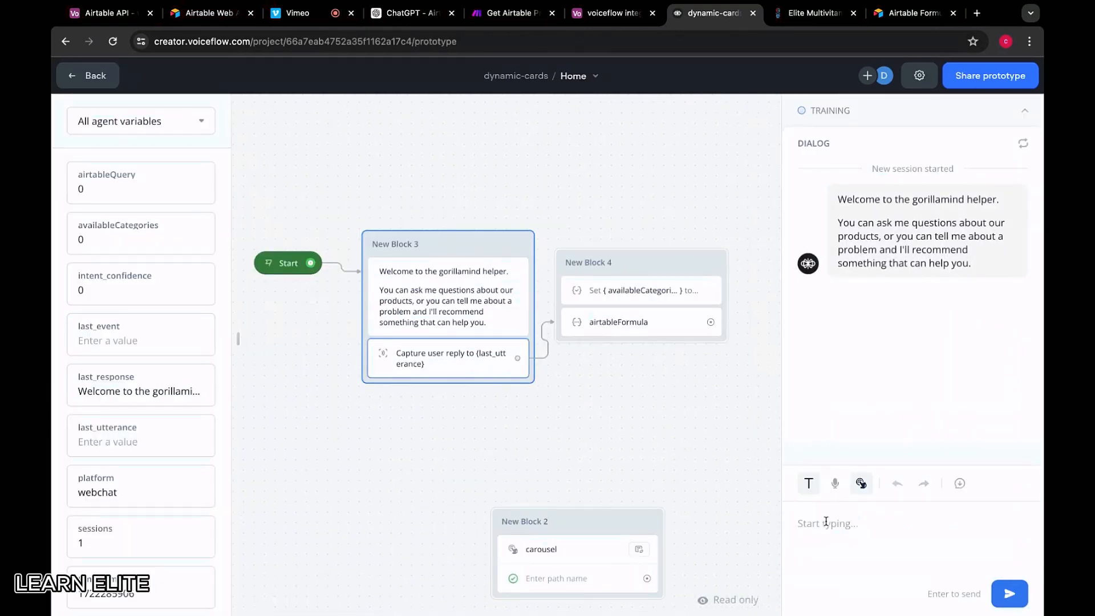
Send 'Sleep sucks' to the test agent and select the resulting OR-category airtableQuery formula
{"action": "left_click", "coordinate": [826, 522]}
{"action": "type", "text": "Sleep sucks"}
{"action": "key", "text": "Return"}
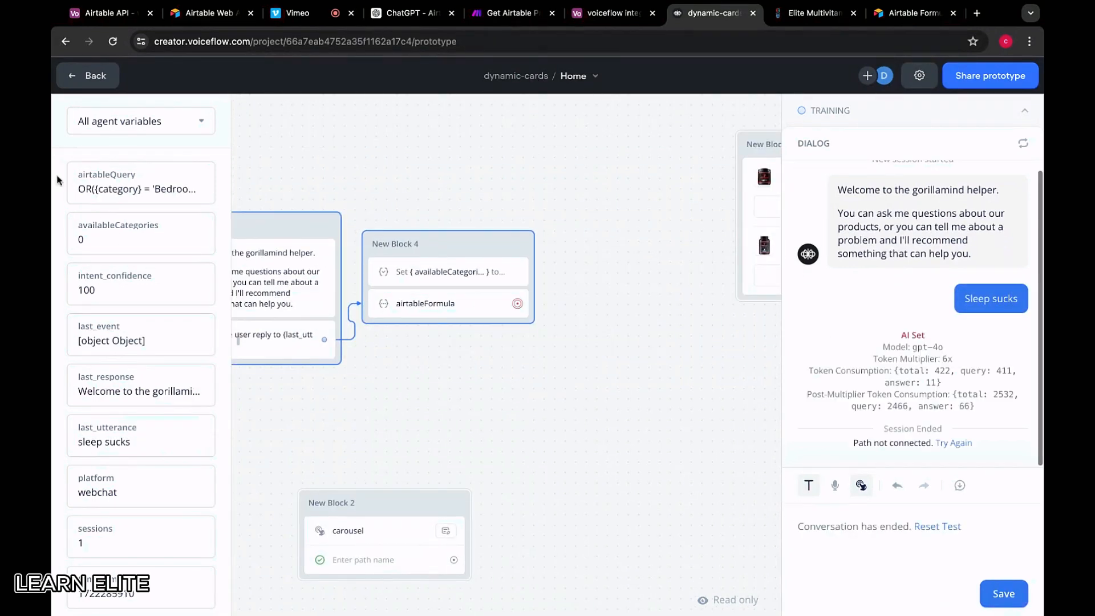
{"action": "mouse_move", "coordinate": [77, 189]}
{"action": "left_mouse_down"}
{"action": "mouse_move", "coordinate": [199, 189]}
{"action": "mouse_move", "coordinate": [60, 190]}
{"action": "left_mouse_up"}
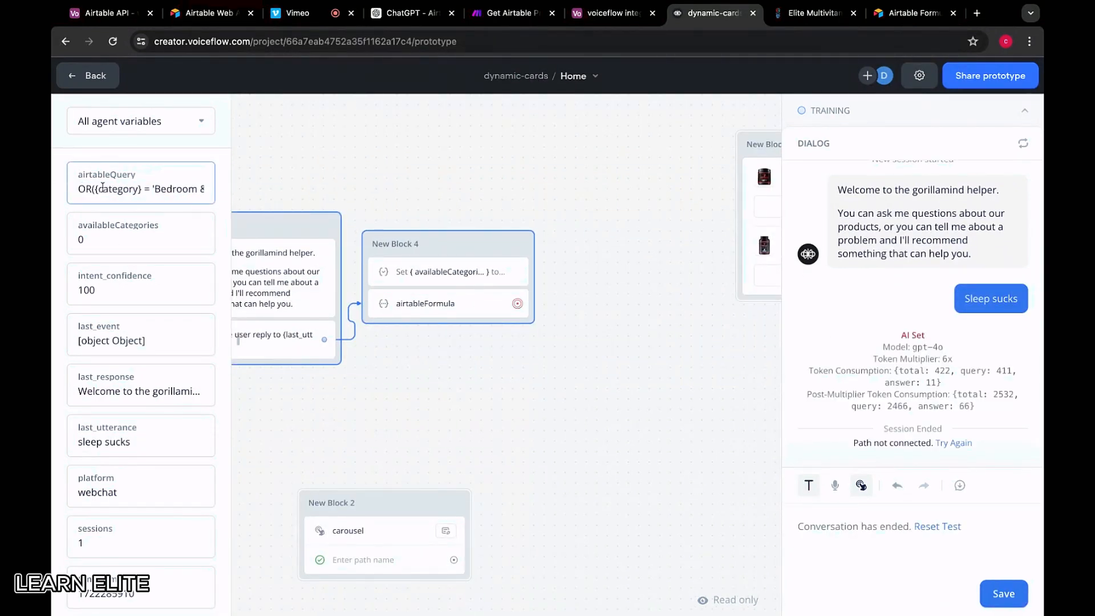
{"action": "triple_click", "coordinate": [172, 188]}
Replace the Airtable Search Records formula in Make with the copied OR formula and save
{"action": "left_click", "coordinate": [505, 13]}
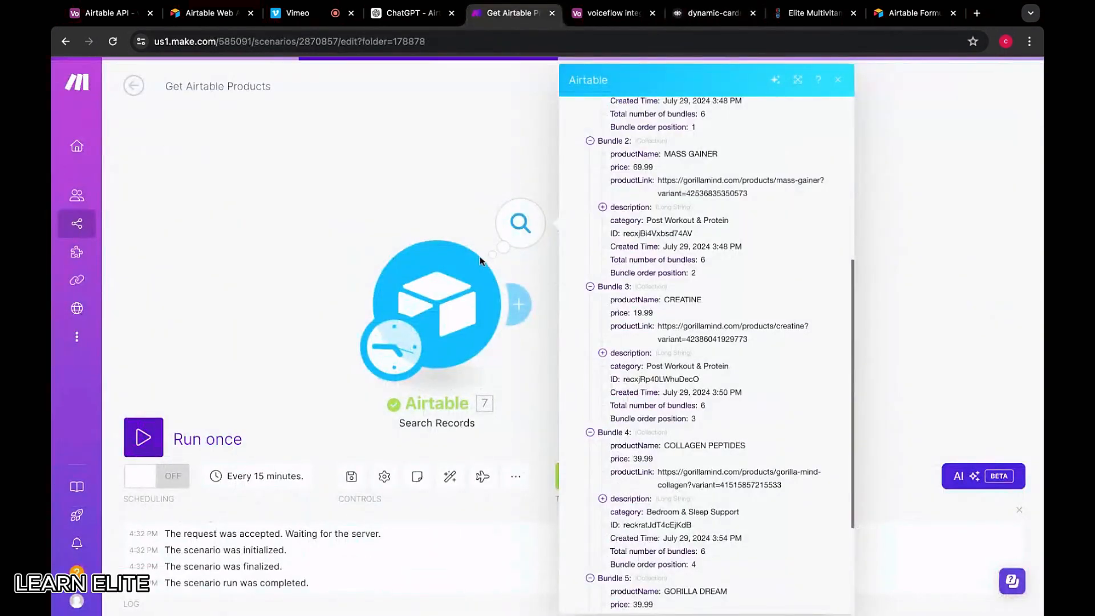
{"action": "left_click", "coordinate": [476, 320]}
{"action": "left_click", "coordinate": [570, 368]}
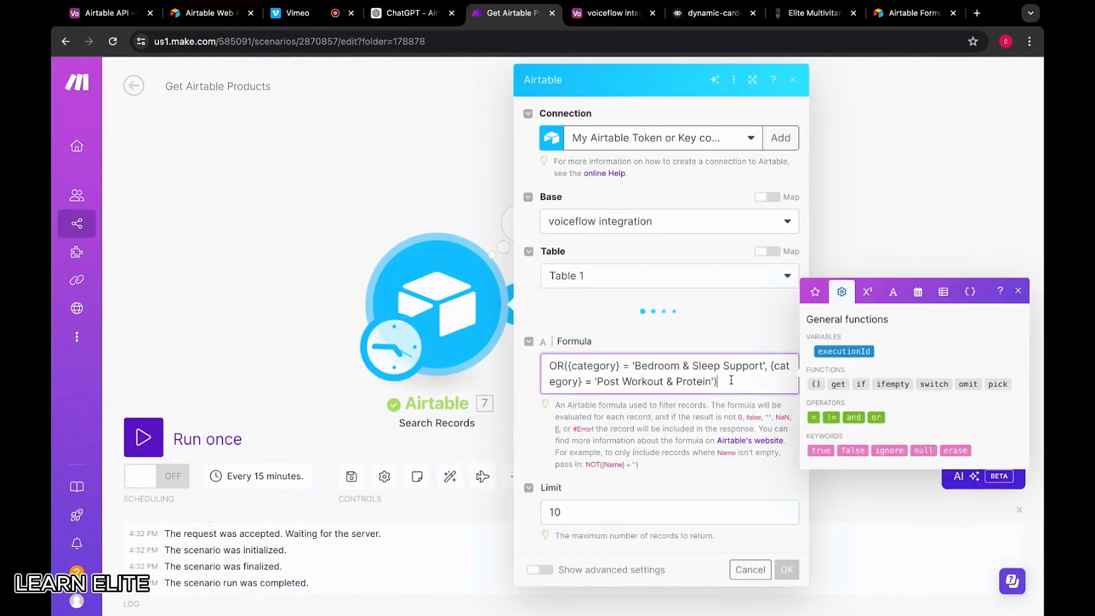
{"action": "key", "text": "ctrl+a"}
{"action": "type", "text": "OR({category} = 'Bedroom & Sleep Support')"}
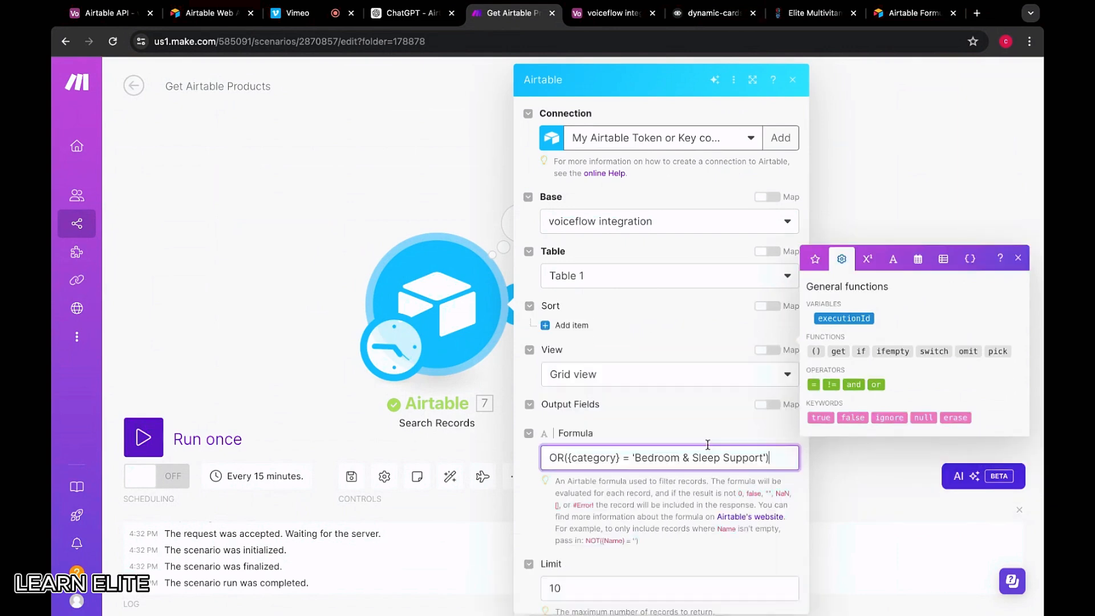
{"action": "scroll", "coordinate": [719, 481], "scroll_direction": "down", "scroll_amount": 4}
{"action": "left_click", "coordinate": [787, 597]}
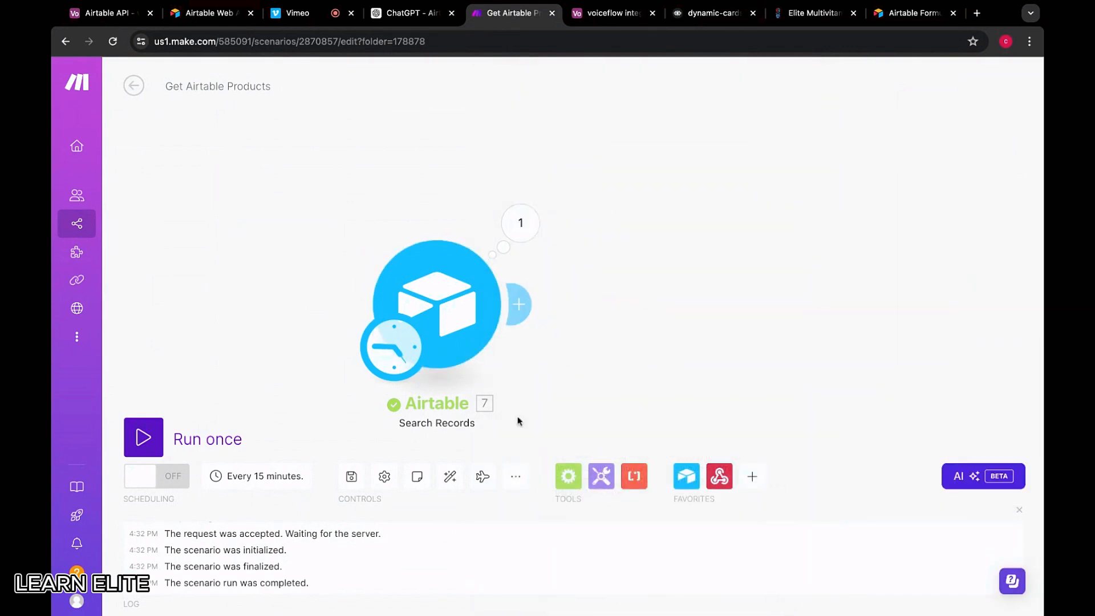
Run only the Airtable search module and review its three sleep-support product results
{"action": "right_click", "coordinate": [442, 314]}
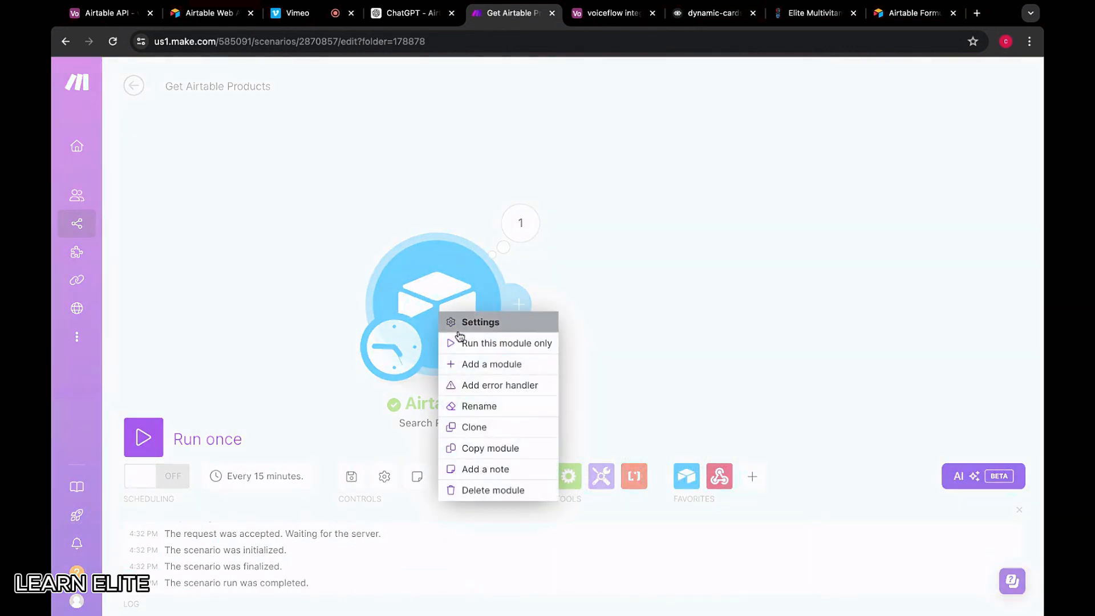
{"action": "left_click", "coordinate": [458, 343]}
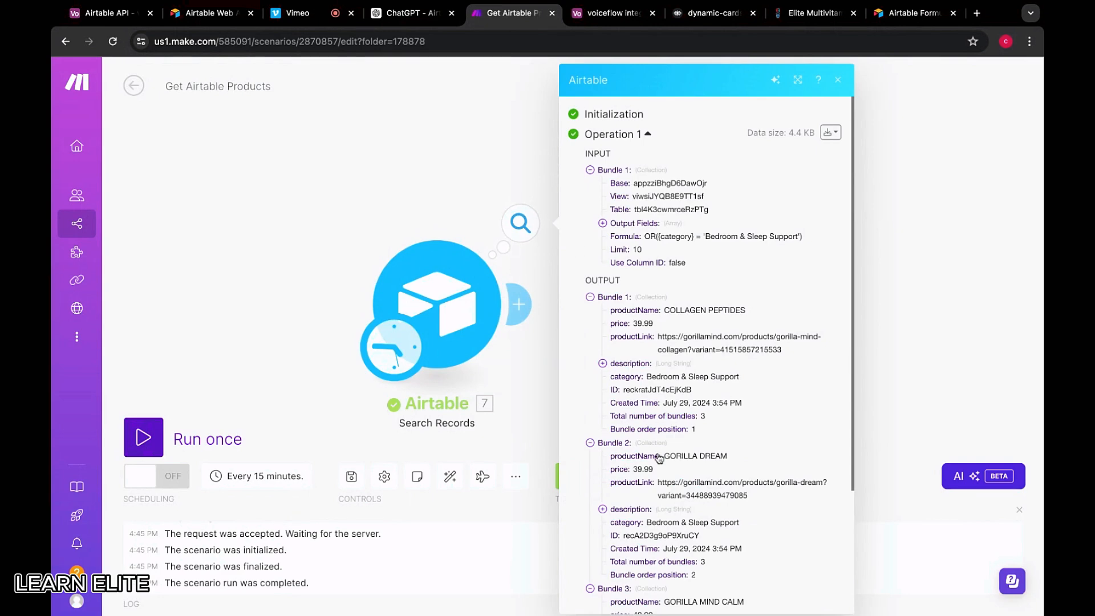
{"action": "scroll", "coordinate": [656, 457], "scroll_direction": "down", "scroll_amount": 2}
{"action": "scroll", "coordinate": [698, 444], "scroll_direction": "down", "scroll_amount": 4}
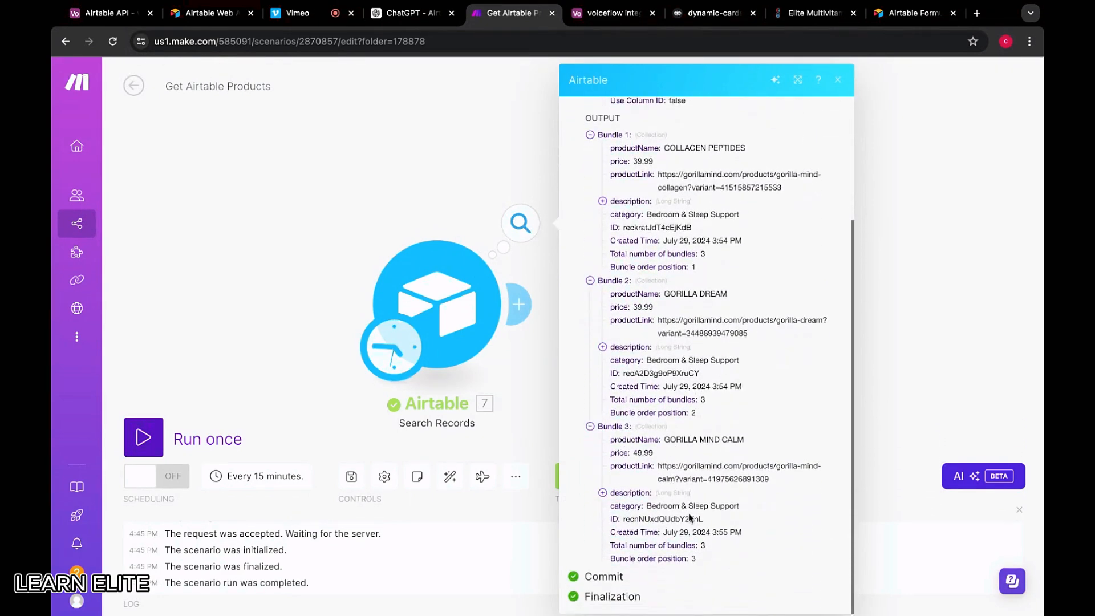
{"action": "scroll", "coordinate": [696, 411], "scroll_direction": "up", "scroll_amount": 4}
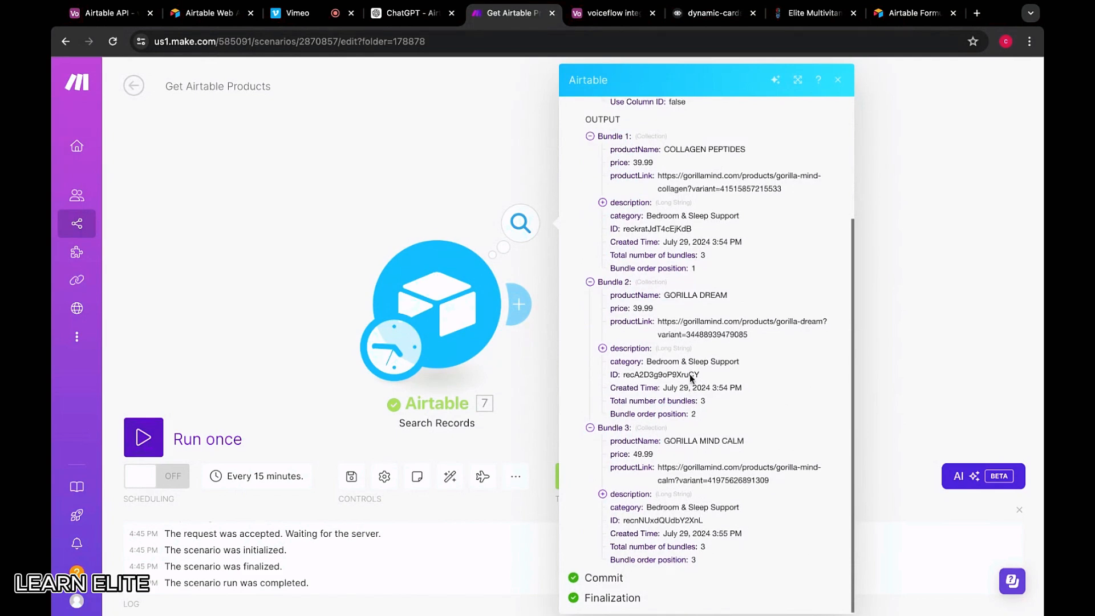
{"action": "left_click", "coordinate": [379, 117]}
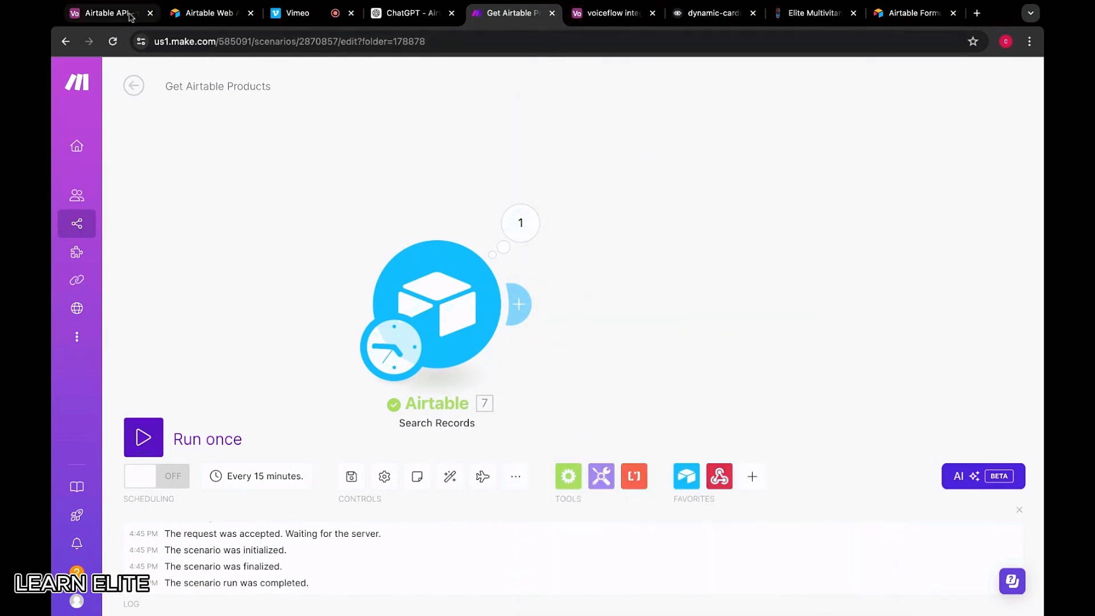
Leave the dynamic-cards prototype for the flow canvas and add an API step as a new block
{"action": "left_click", "coordinate": [686, 23]}
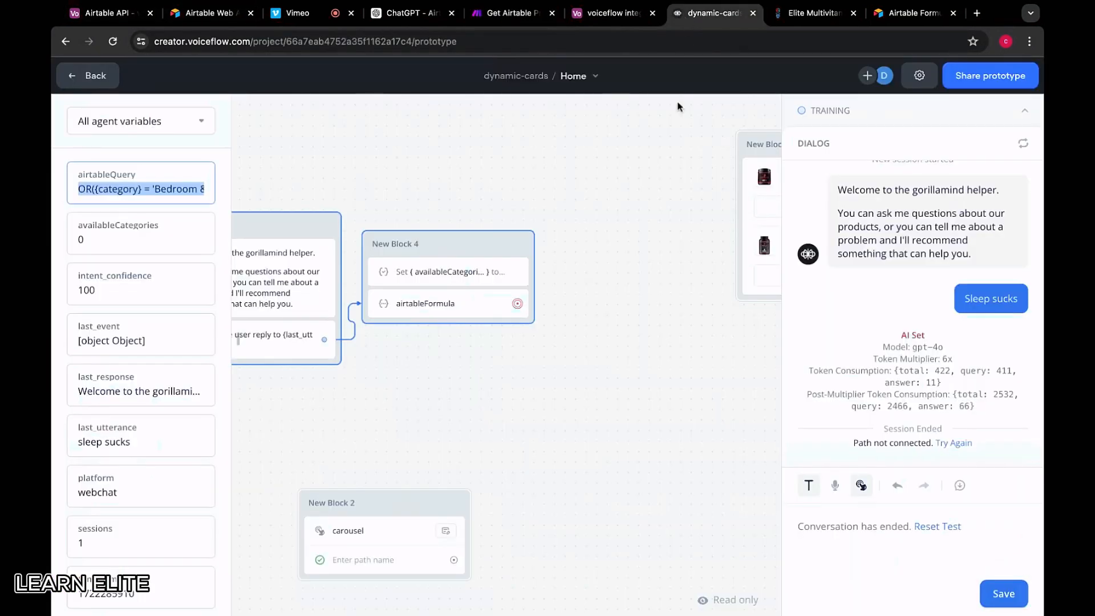
{"action": "scroll", "coordinate": [505, 381], "scroll_direction": "down", "scroll_amount": 3}
{"action": "left_click", "coordinate": [490, 230]}
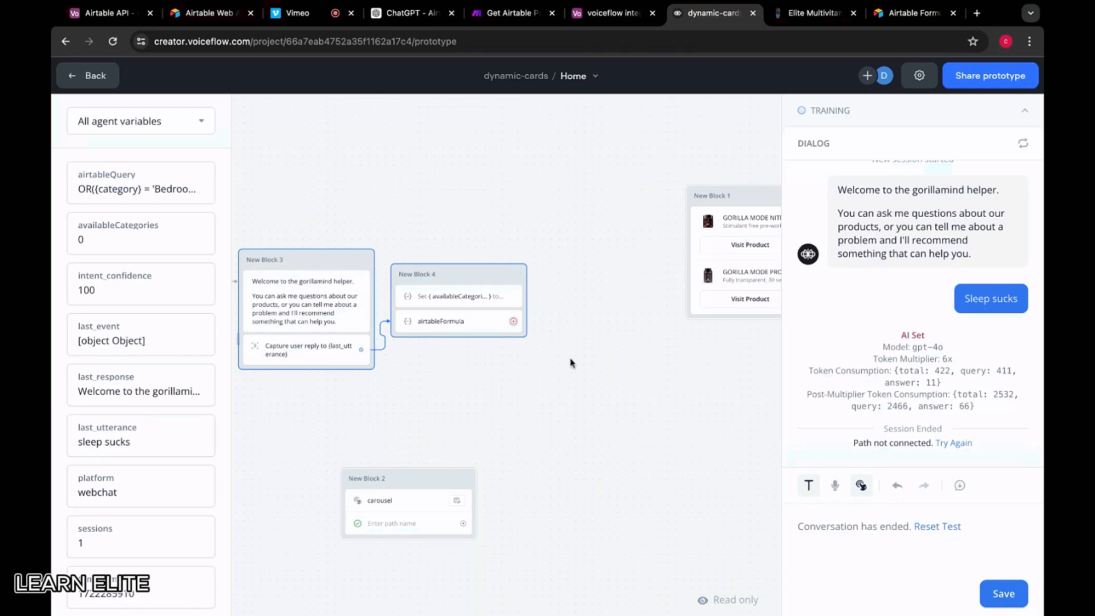
{"action": "left_click", "coordinate": [477, 278]}
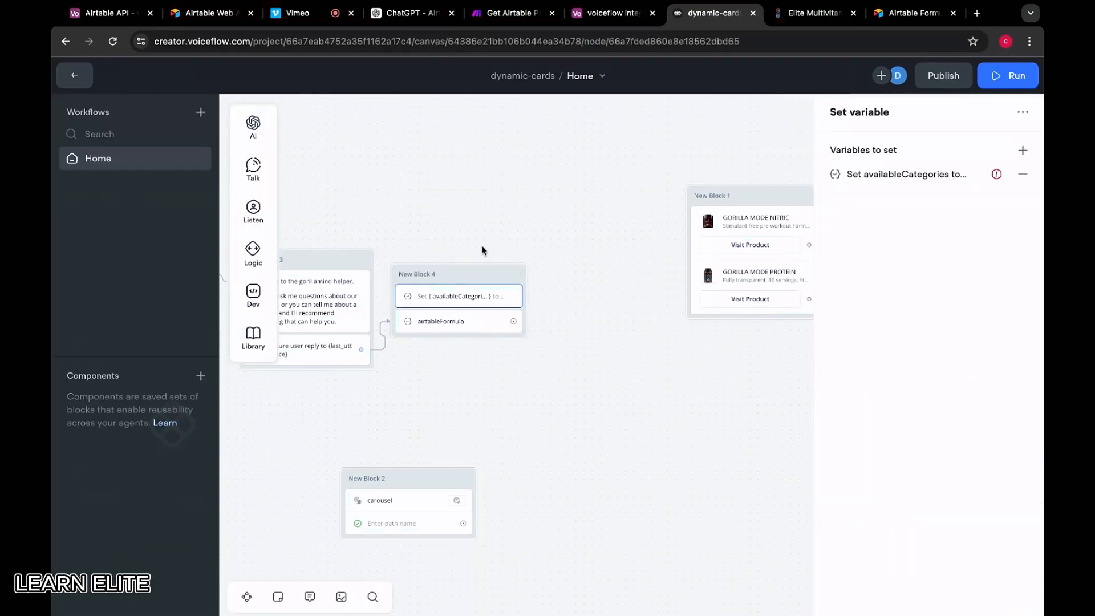
{"action": "mouse_move", "coordinate": [256, 296]}
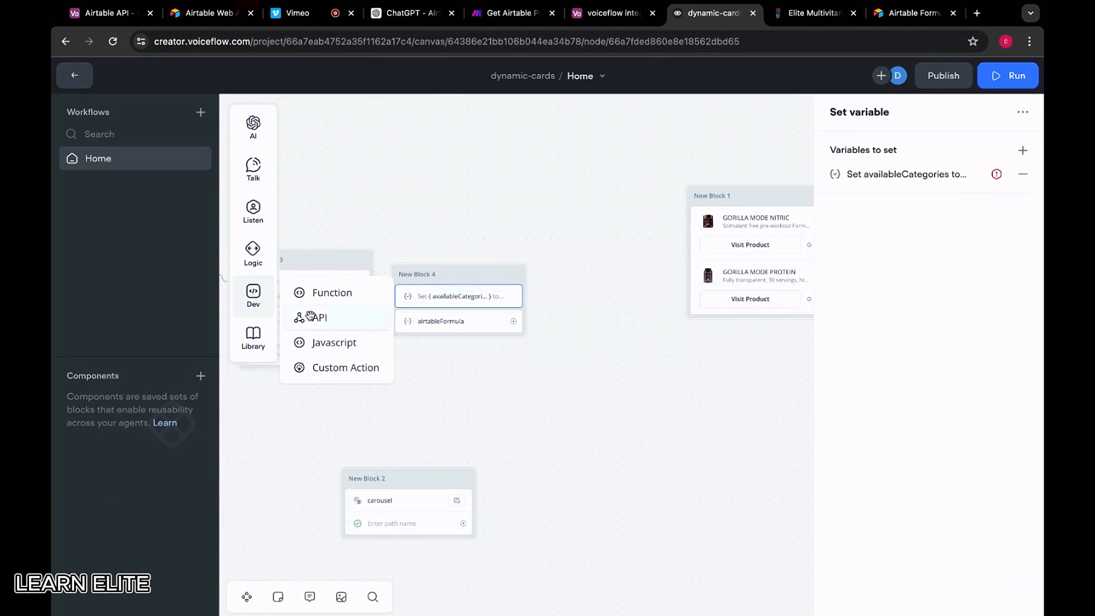
{"action": "left_click_drag", "start_coordinate": [305, 315], "coordinate": [577, 399]}
{"action": "left_click", "coordinate": [505, 12]}
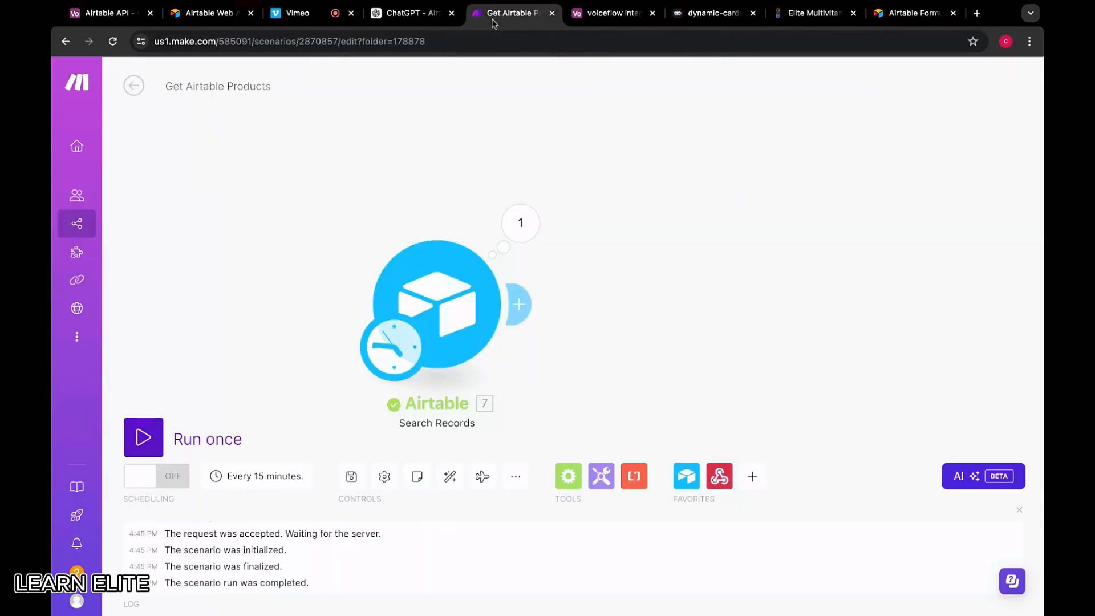
Insert a custom webhook named 'receive Airtable Query' before the Airtable search module
{"action": "left_click", "coordinate": [416, 122]}
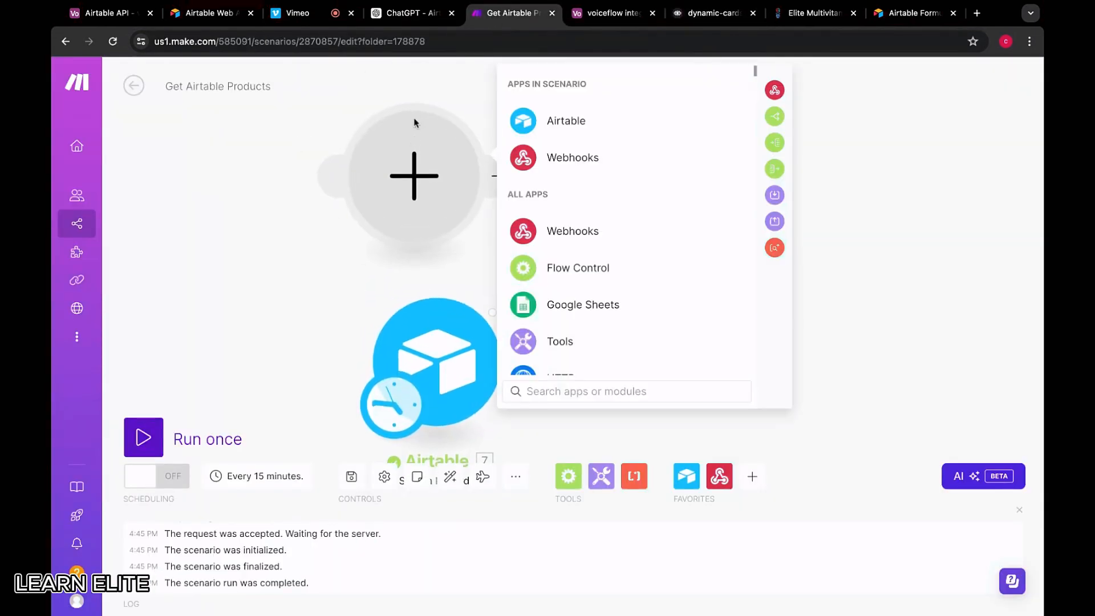
{"action": "left_click", "coordinate": [506, 228]}
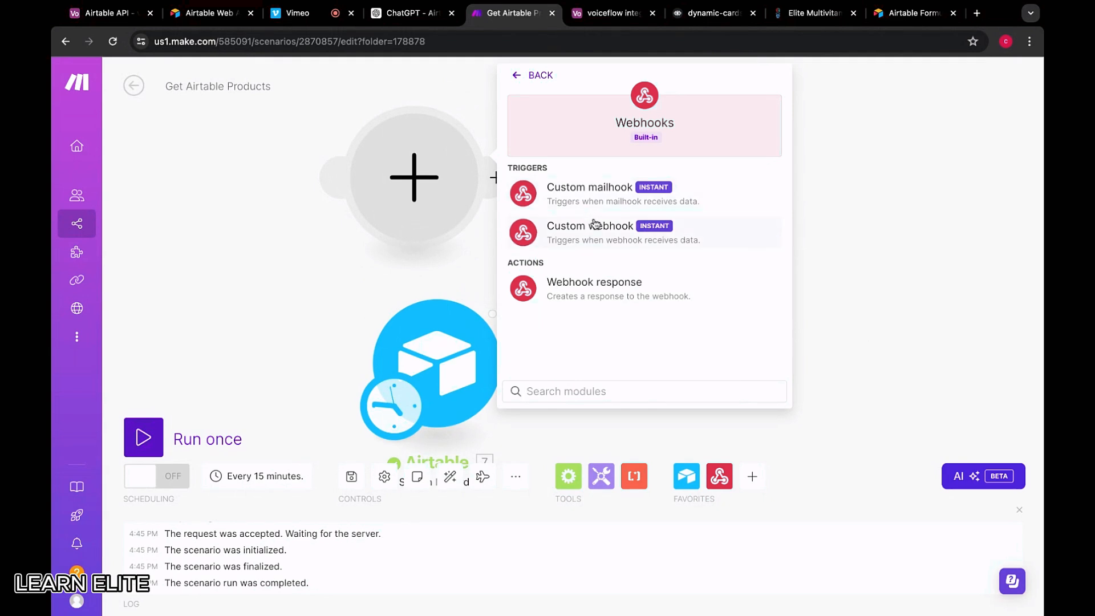
{"action": "left_click", "coordinate": [592, 225]}
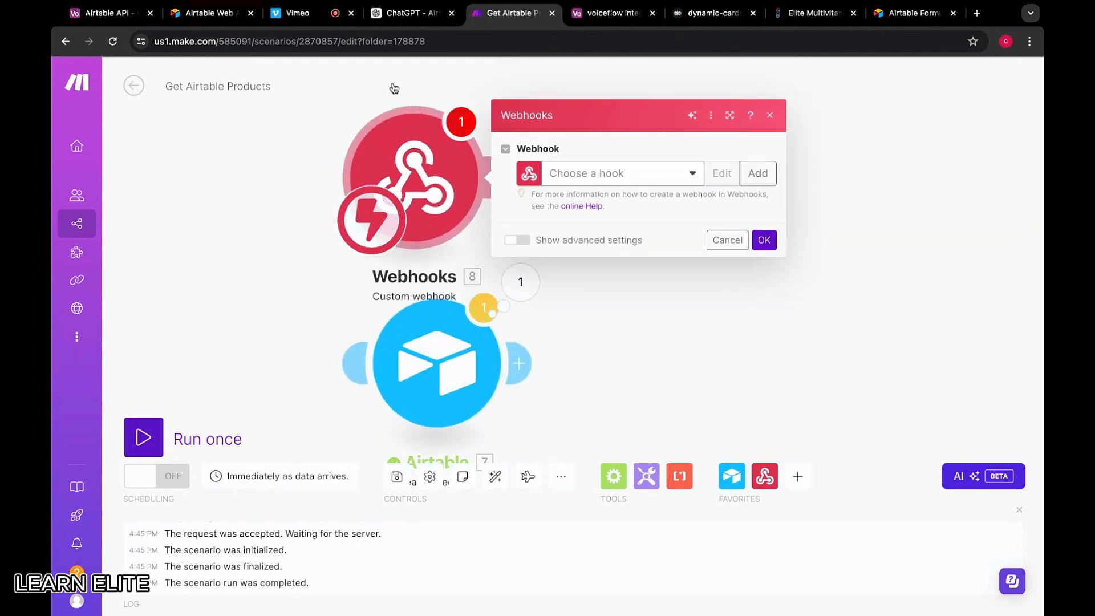
{"action": "left_click", "coordinate": [758, 173]}
{"action": "left_click_drag", "start_coordinate": [664, 143], "coordinate": [409, 148]}
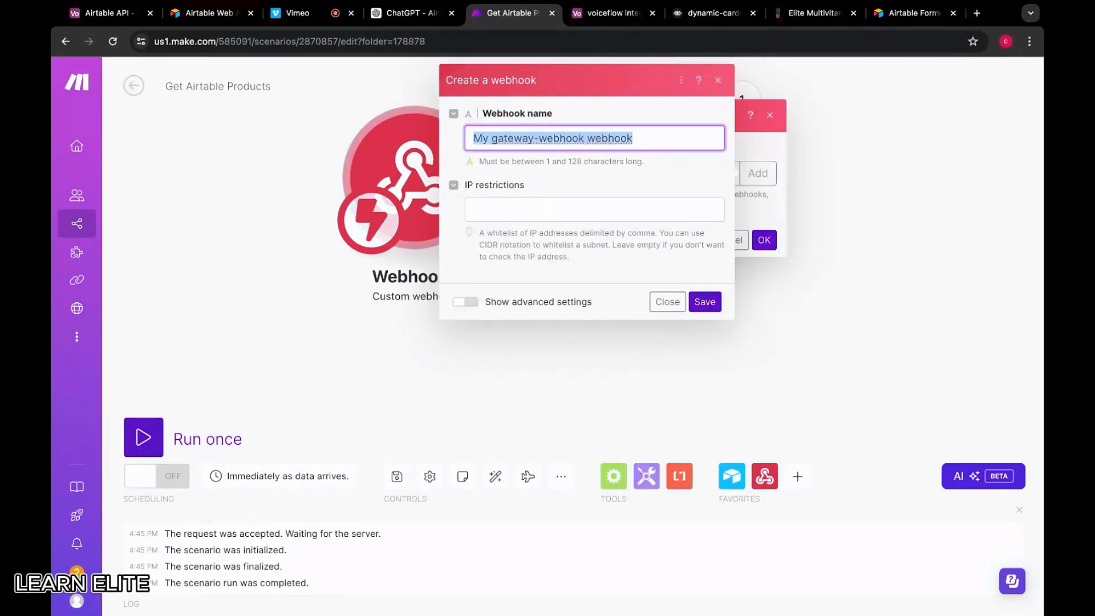
{"action": "type", "text": "receive Airtable Query"}
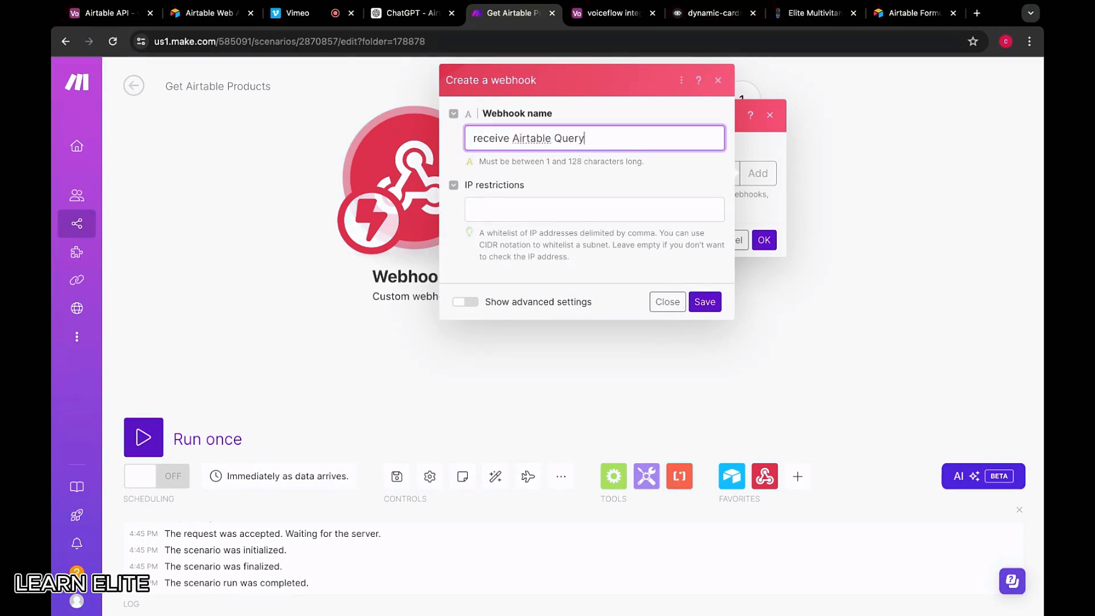
{"action": "left_click", "coordinate": [705, 302]}
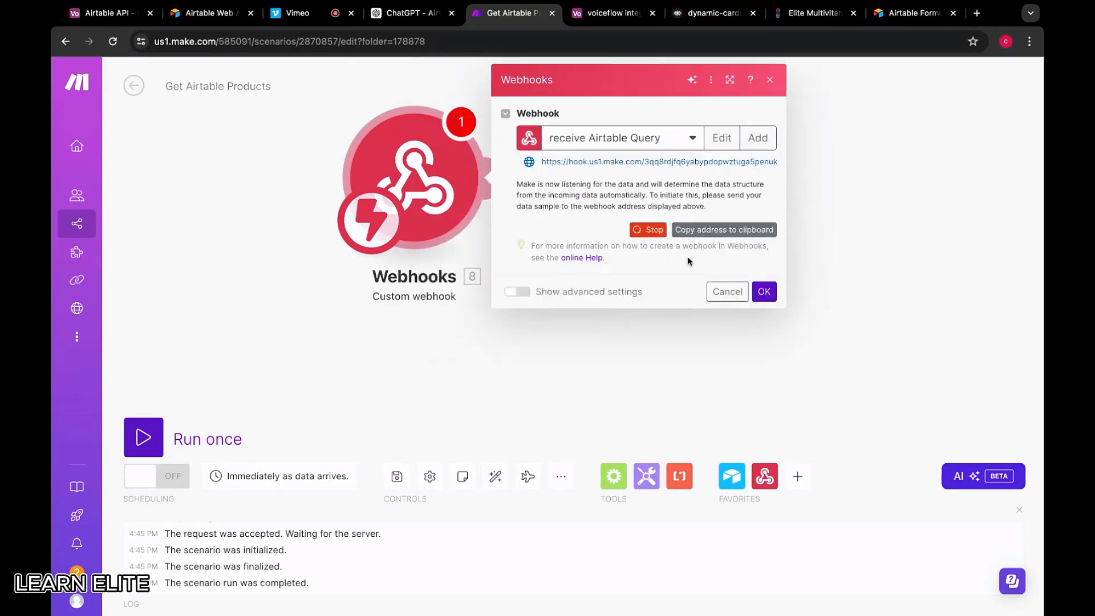
Set the webhook's maximum number of results to 2000 and confirm
{"action": "left_click", "coordinate": [519, 292]}
{"action": "double_click", "coordinate": [548, 315]}
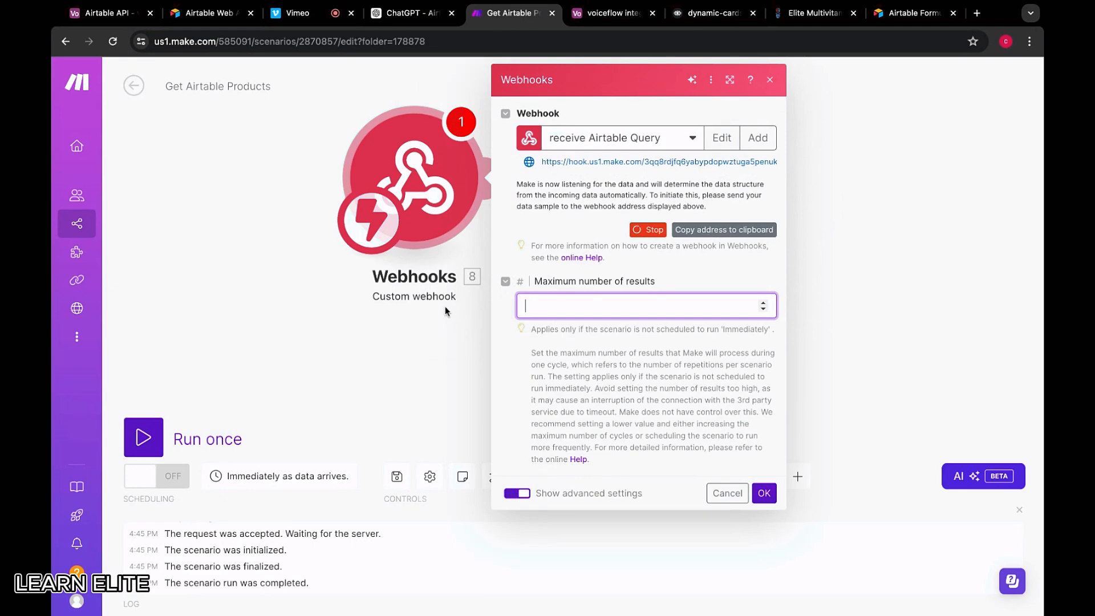
{"action": "type", "text": "2000"}
{"action": "left_click", "coordinate": [764, 492]}
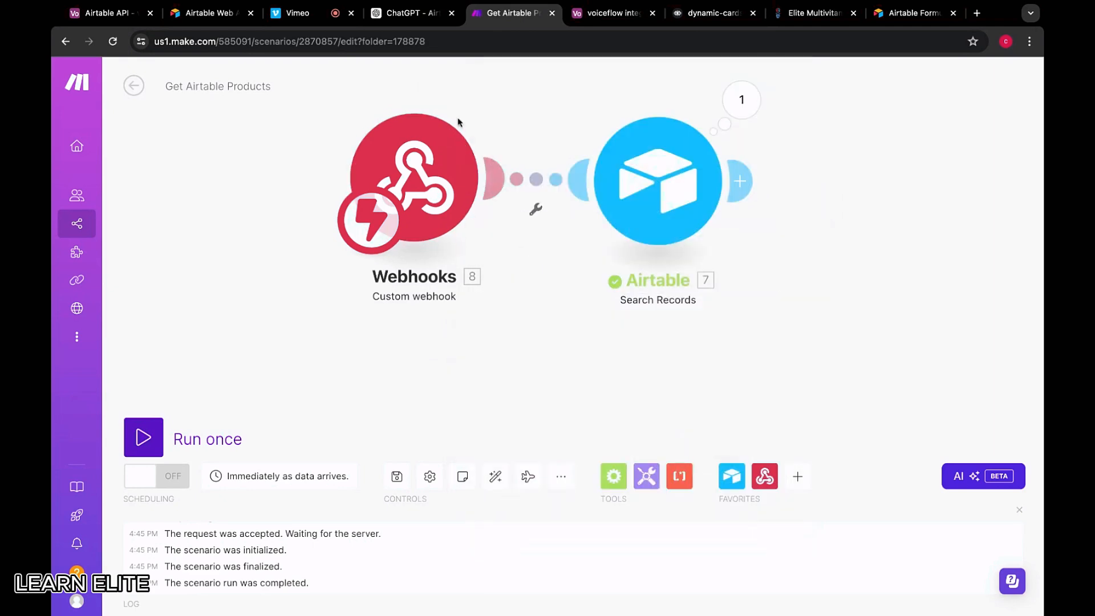
{"action": "left_click", "coordinate": [453, 149]}
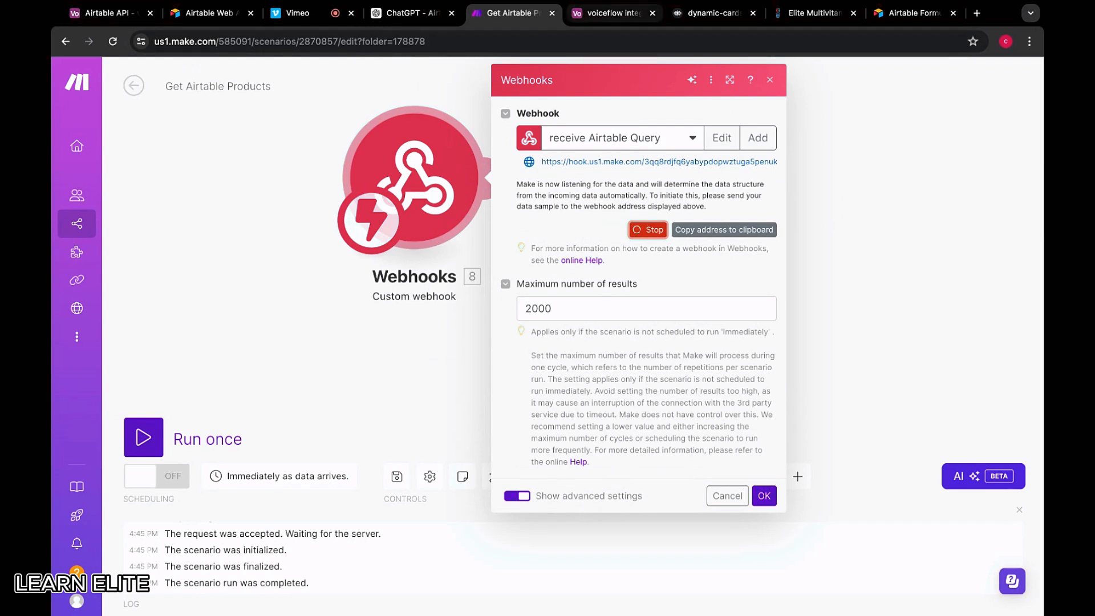
Set the new API step's request method to POST
{"action": "left_click", "coordinate": [613, 12]}
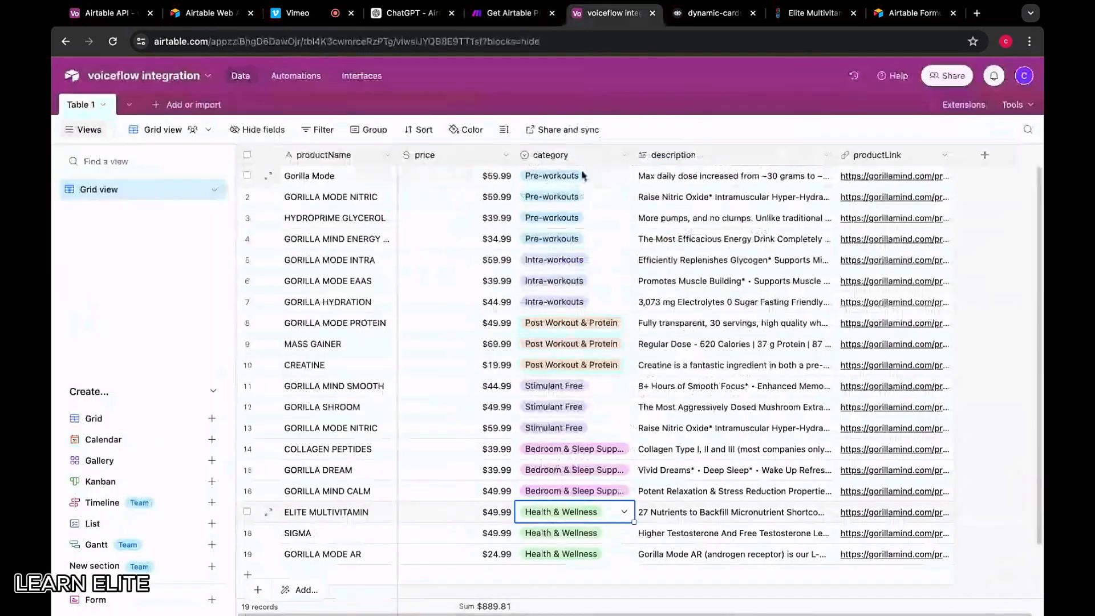
{"action": "left_click", "coordinate": [694, 14]}
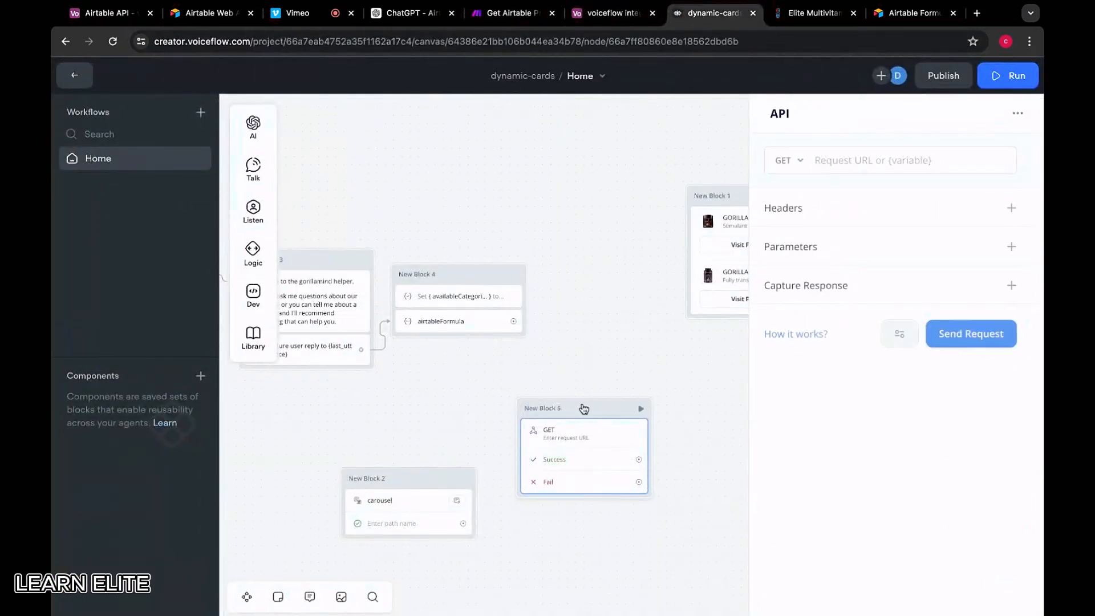
{"action": "left_click", "coordinate": [792, 168]}
{"action": "left_click", "coordinate": [799, 224]}
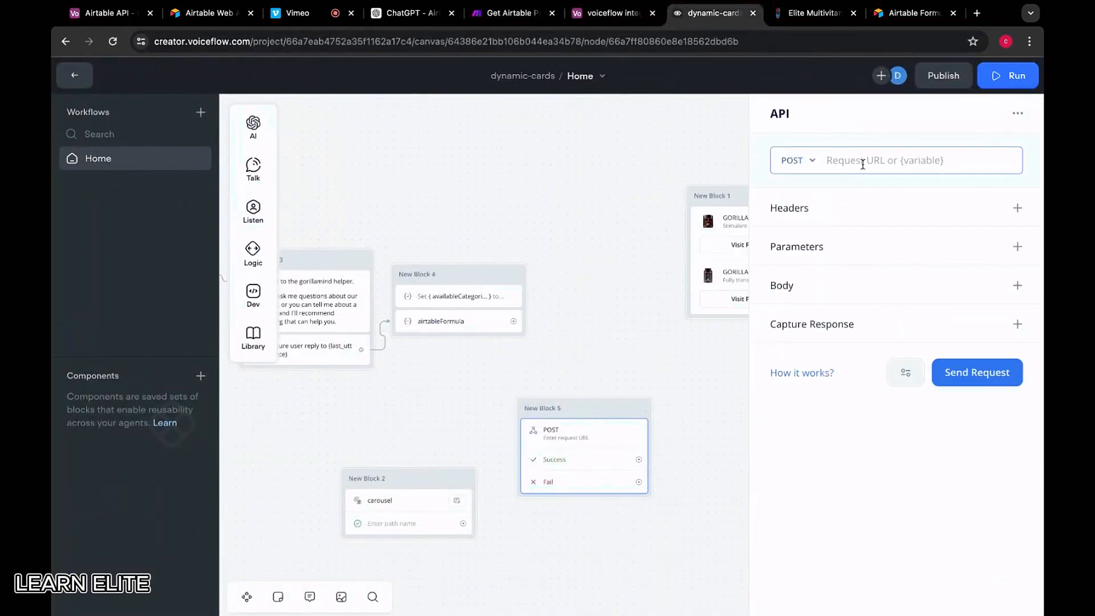
Paste the Make webhook address as the Request URL and add a request body
{"action": "left_click", "coordinate": [600, 17]}
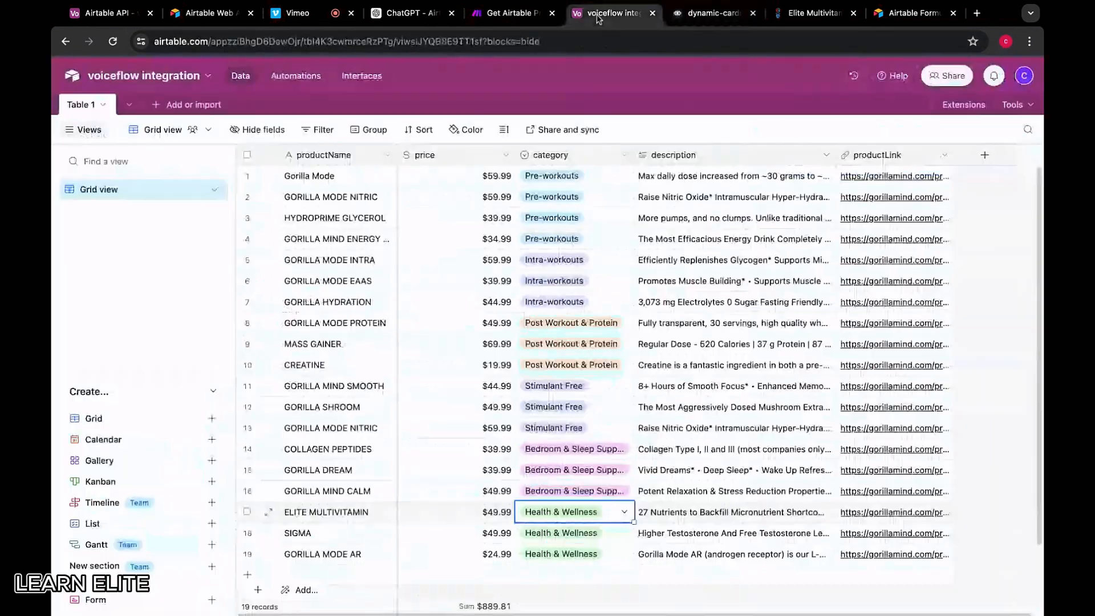
{"action": "left_click_drag", "start_coordinate": [490, 19], "coordinate": [594, 18]}
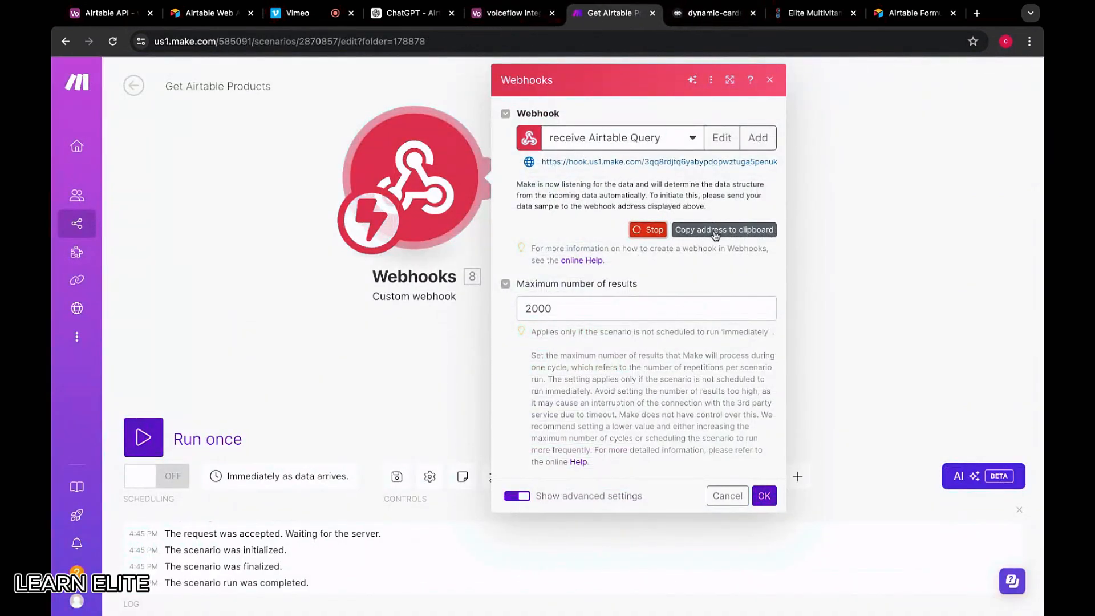
{"action": "left_click", "coordinate": [724, 230]}
{"action": "key", "text": "ctrl+Tab"}
{"action": "key", "text": "ctrl+v"}
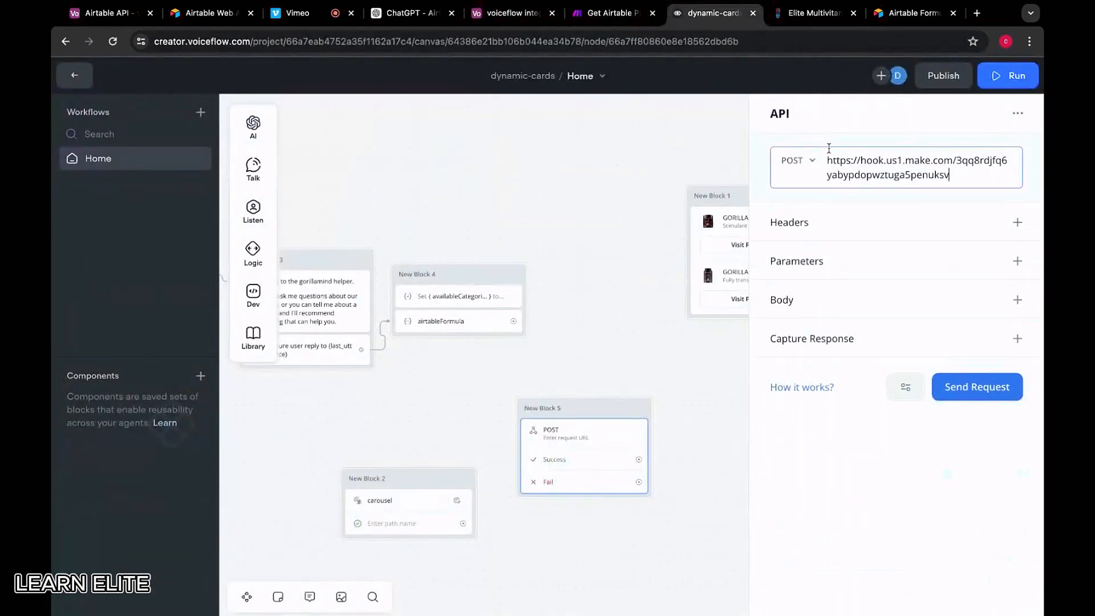
{"action": "left_click", "coordinate": [1008, 226]}
{"action": "left_click", "coordinate": [1018, 253]}
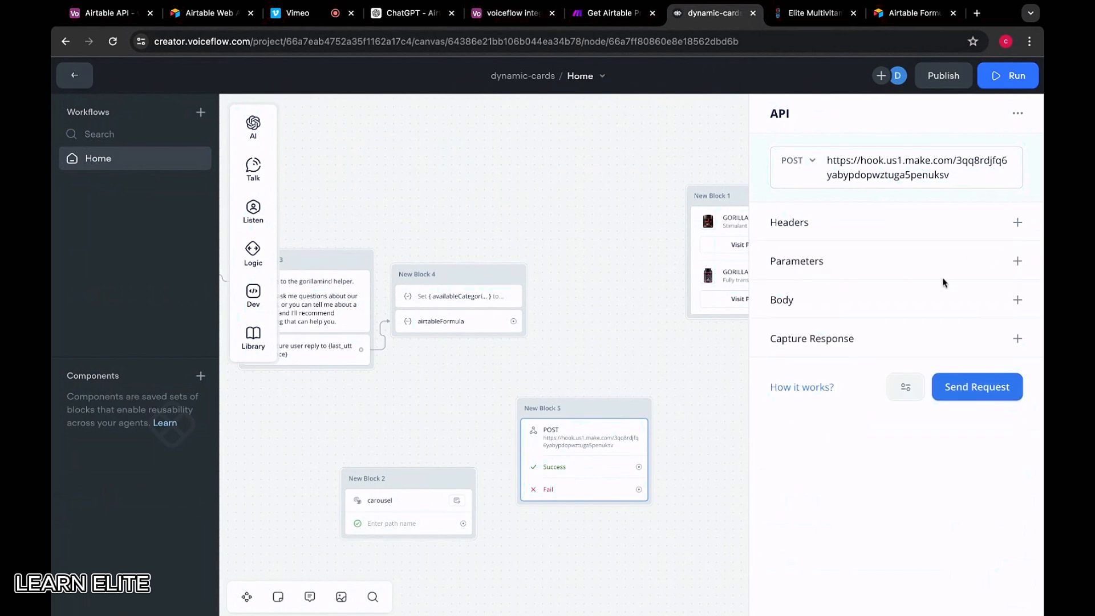
{"action": "left_click", "coordinate": [1014, 302]}
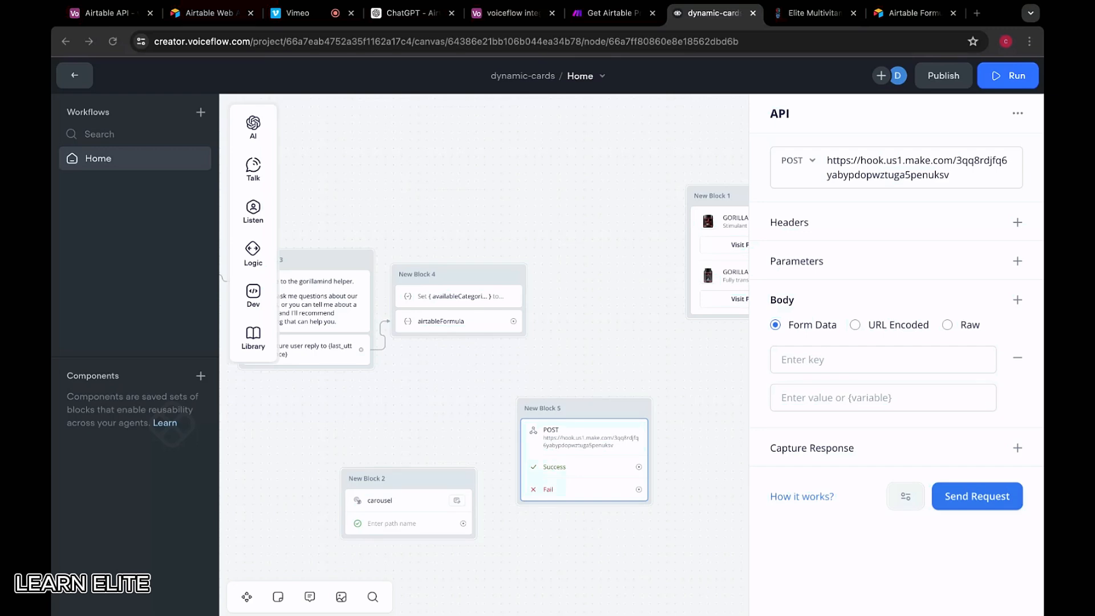
Enter airtableFormula as the API body key and check the airtableFormula step's output variable
{"action": "left_click", "coordinate": [833, 361]}
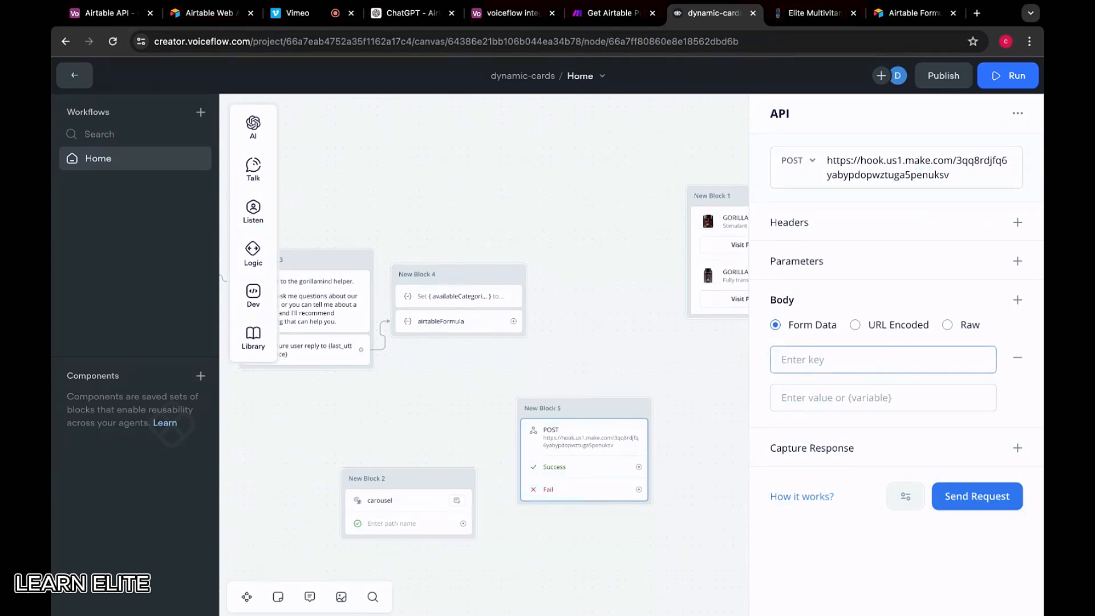
{"action": "type", "text": "airtableFormula"}
{"action": "left_click", "coordinate": [838, 398]}
{"action": "type", "text": "{"}
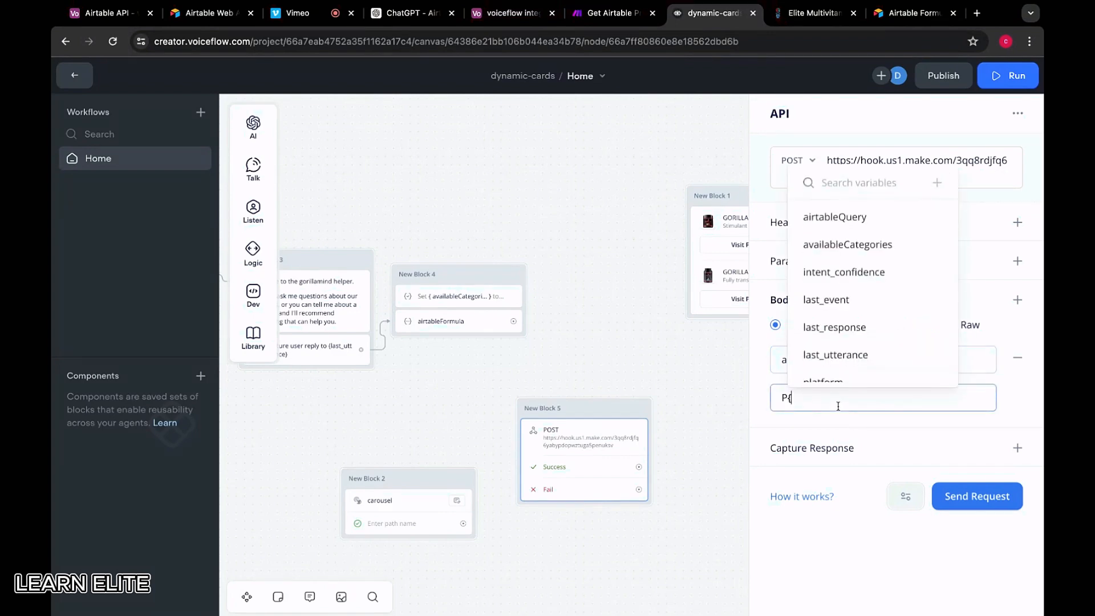
{"action": "key", "text": "BackSpace"}
{"action": "left_click", "coordinate": [475, 327]}
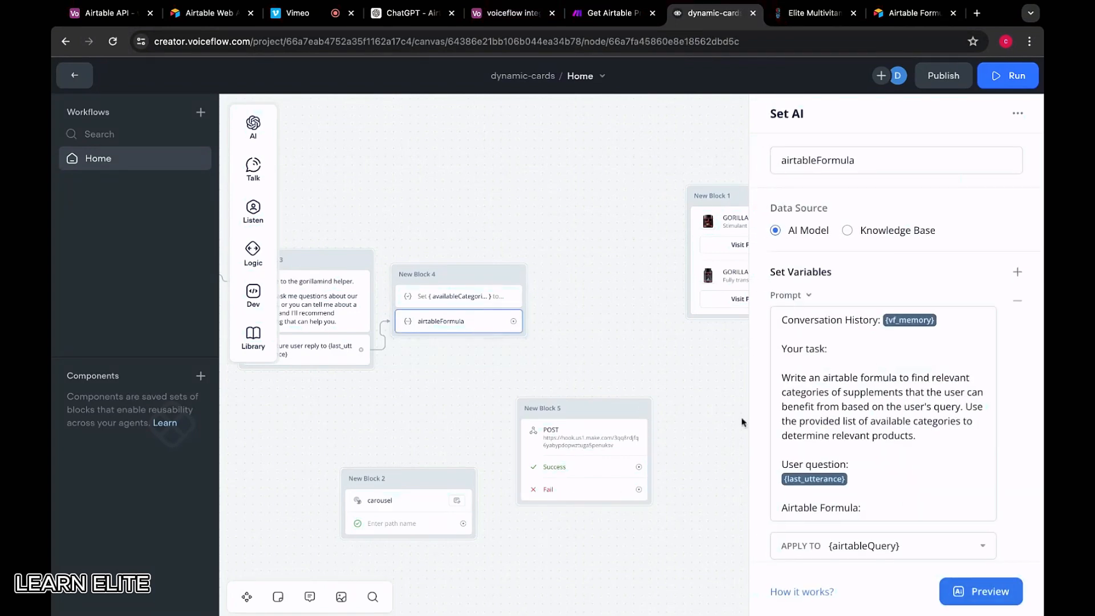
{"action": "scroll", "coordinate": [886, 342], "scroll_direction": "down", "scroll_amount": 10}
{"action": "scroll", "coordinate": [887, 285], "scroll_direction": "up", "scroll_amount": 5}
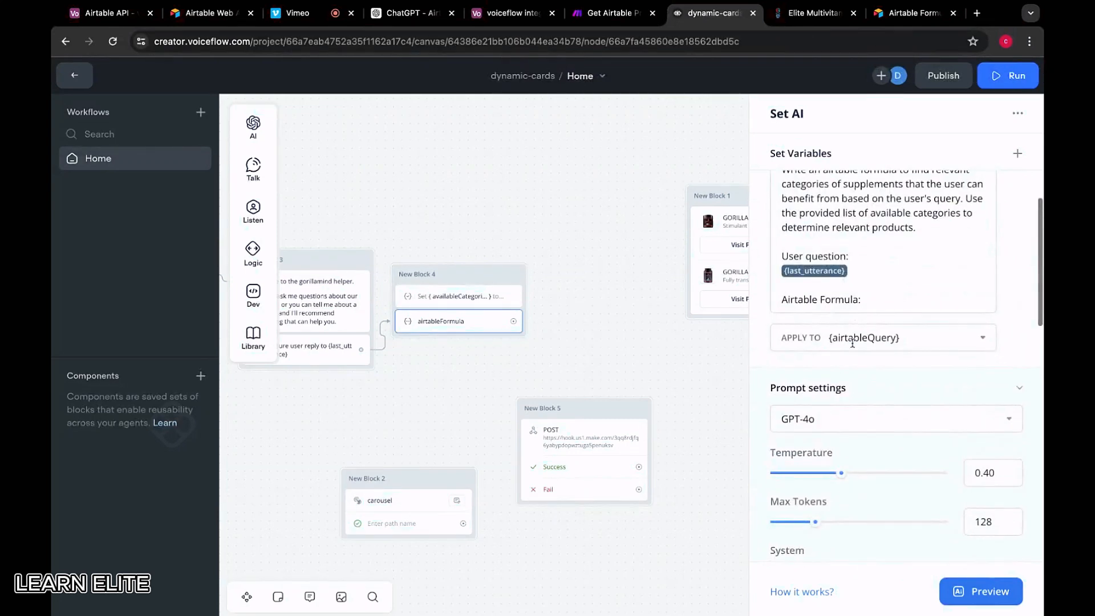
{"action": "left_click", "coordinate": [582, 440]}
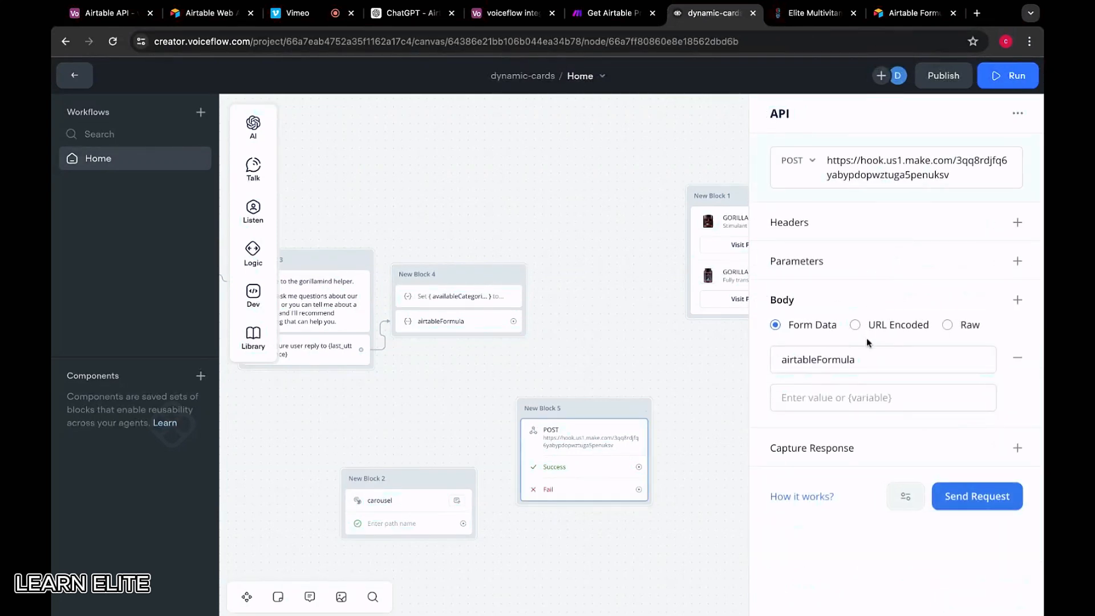
Remove 'Formula' from the body key and set the body value to {airtableQuery}
{"action": "left_click", "coordinate": [883, 357]}
{"action": "left_click_drag", "start_coordinate": [883, 357], "coordinate": [818, 357]}
{"action": "key", "text": "BackSpace"}
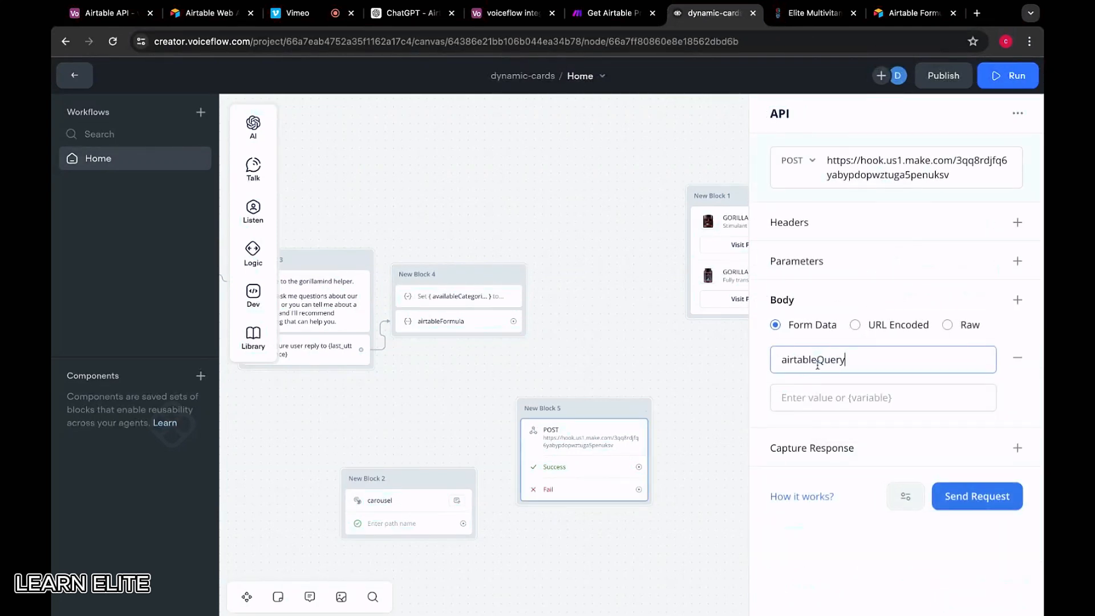
{"action": "left_click", "coordinate": [817, 396]}
{"action": "type", "text": "{airt"}
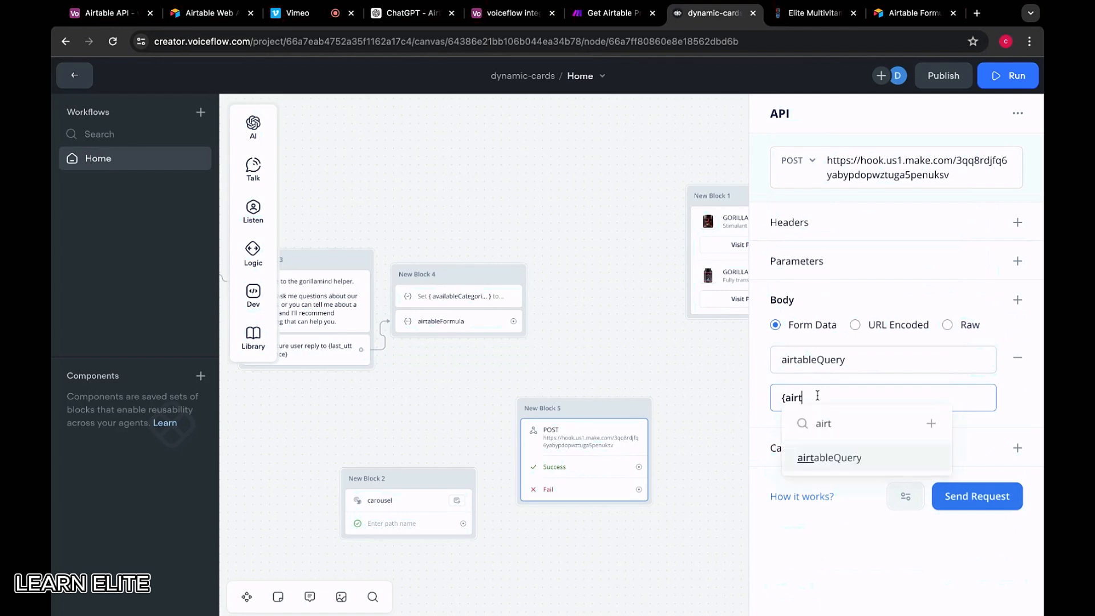
{"action": "left_click", "coordinate": [847, 459]}
Capture the 'response' field into a newly created airtableResponse variable
{"action": "left_click", "coordinate": [1018, 448]}
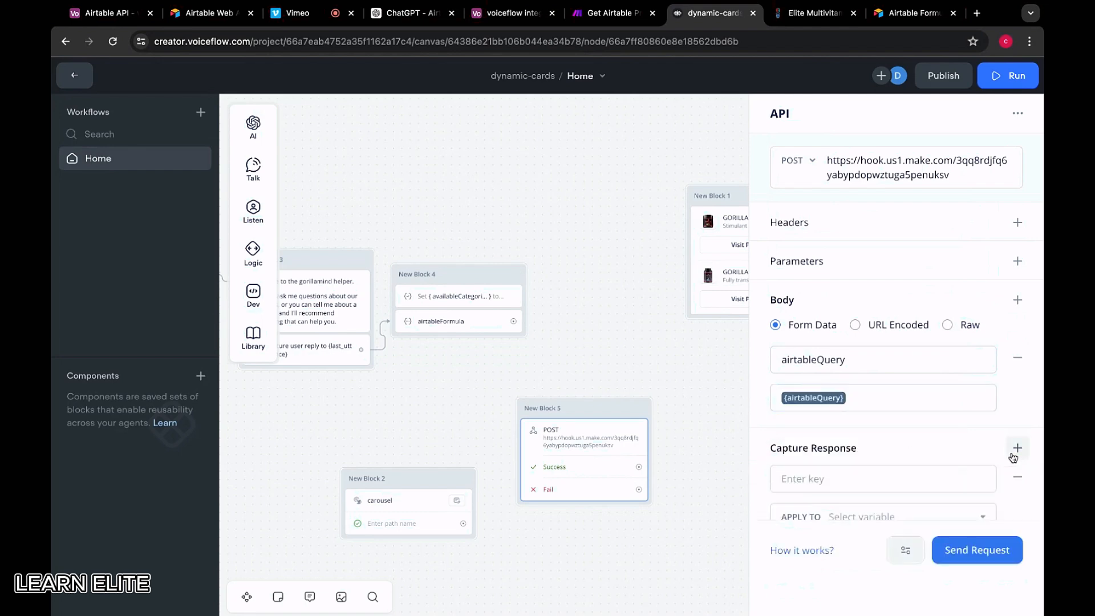
{"action": "left_click", "coordinate": [864, 489]}
{"action": "type", "text": "response"}
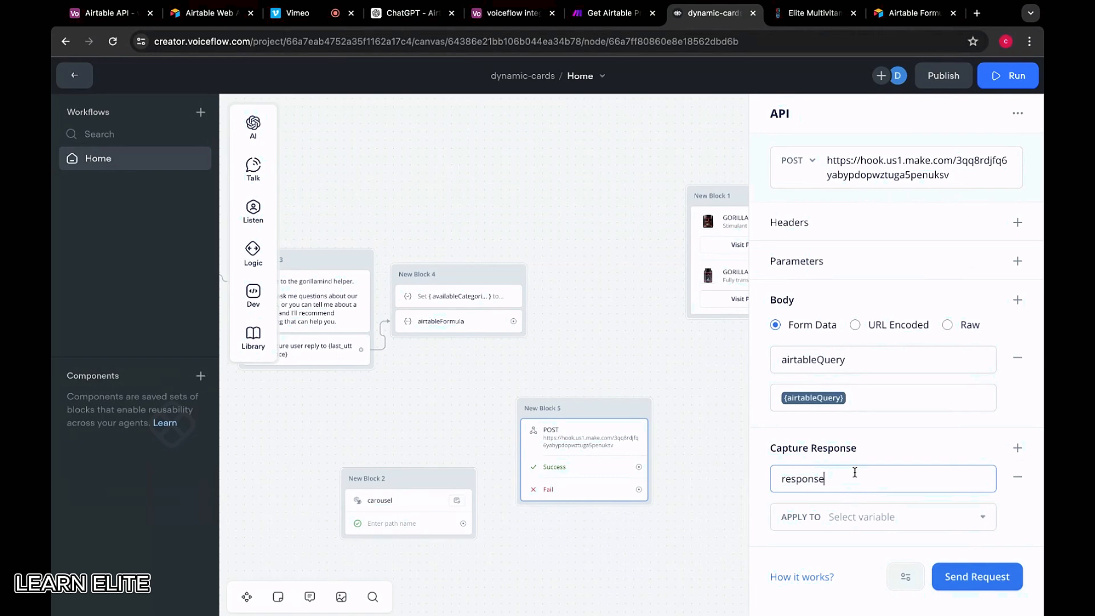
{"action": "double_click", "coordinate": [855, 472]}
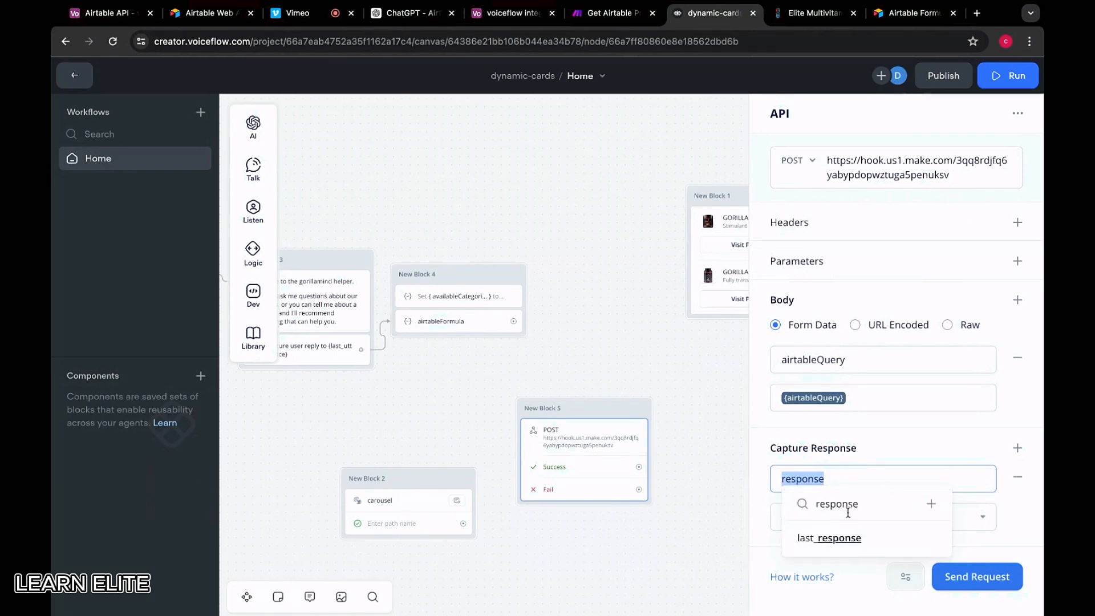
{"action": "left_click", "coordinate": [901, 452]}
{"action": "left_click", "coordinate": [885, 514]}
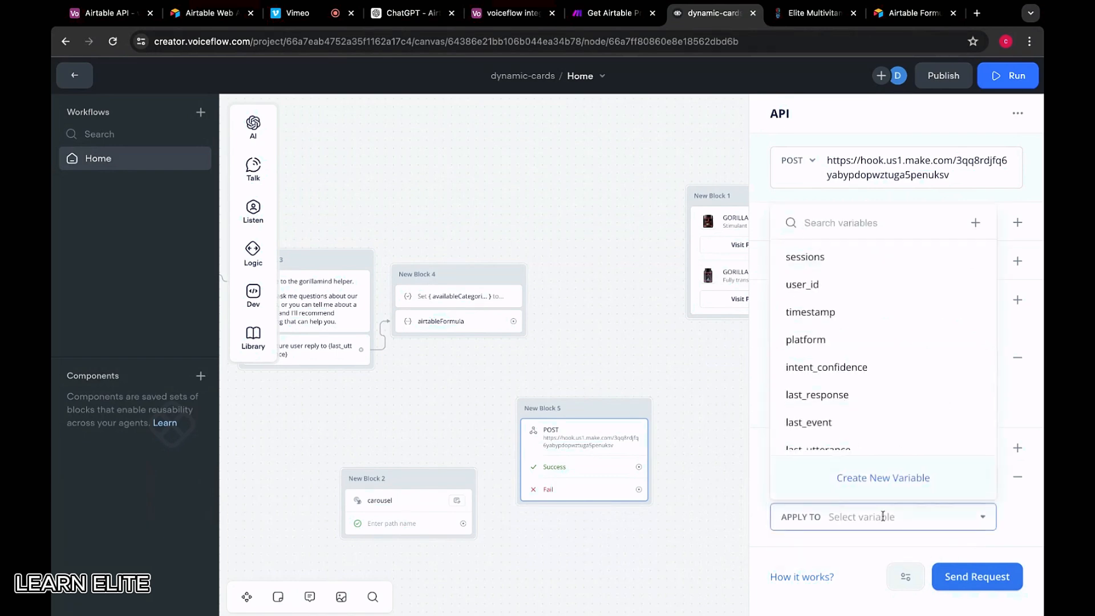
{"action": "type", "text": "{airtable"}
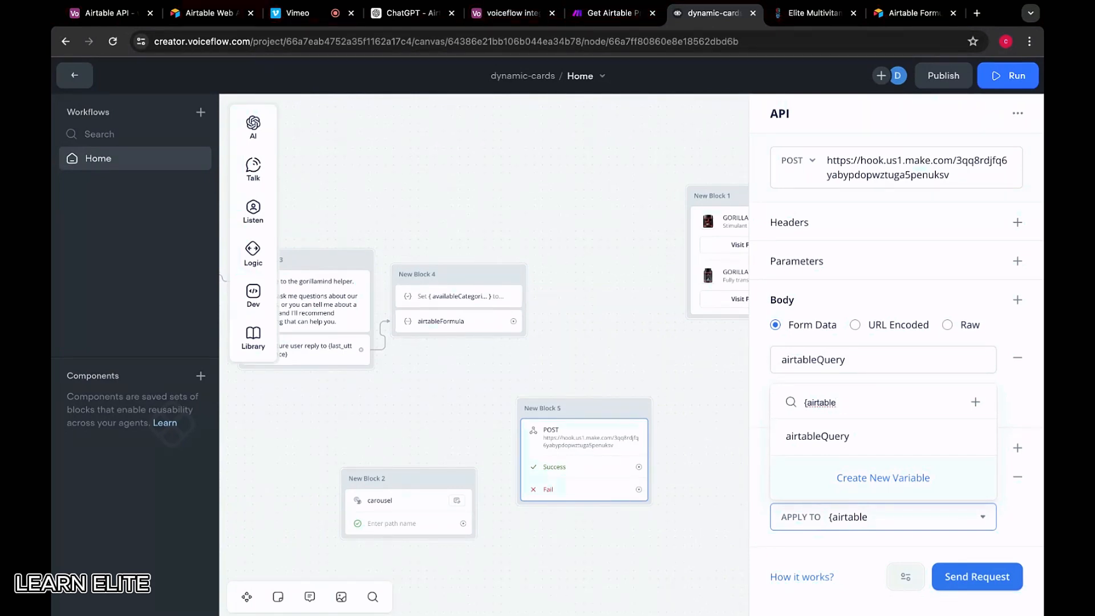
{"action": "type", "text": "Resp"}
{"action": "key", "text": "BackSpace"}
{"action": "type", "text": "sponse"}
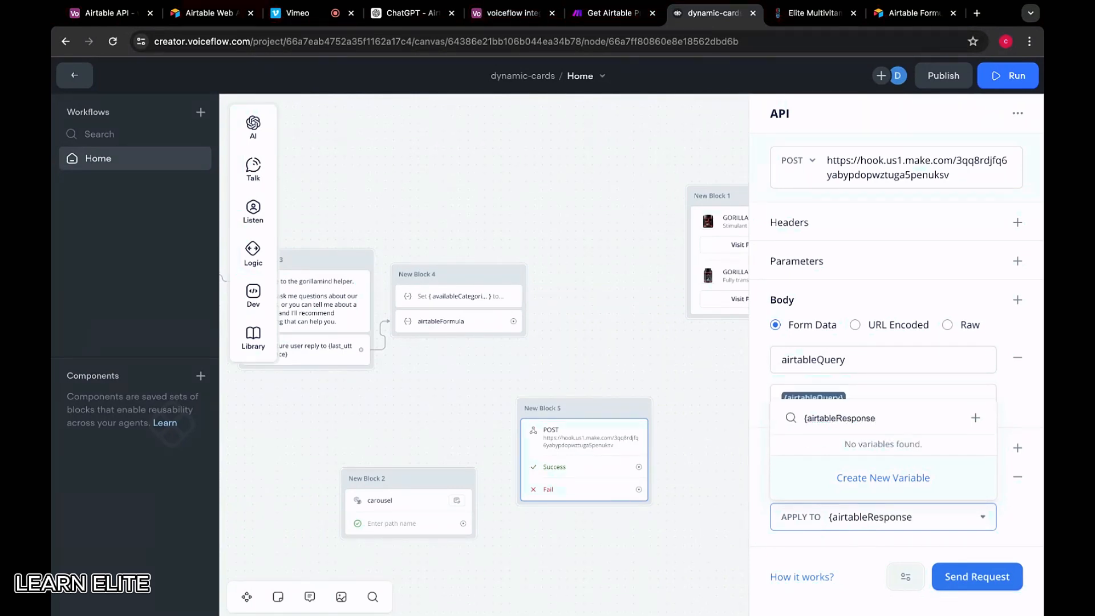
{"action": "type", "text": "}"}
{"action": "left_click", "coordinate": [872, 478]}
{"action": "left_click", "coordinate": [605, 337]}
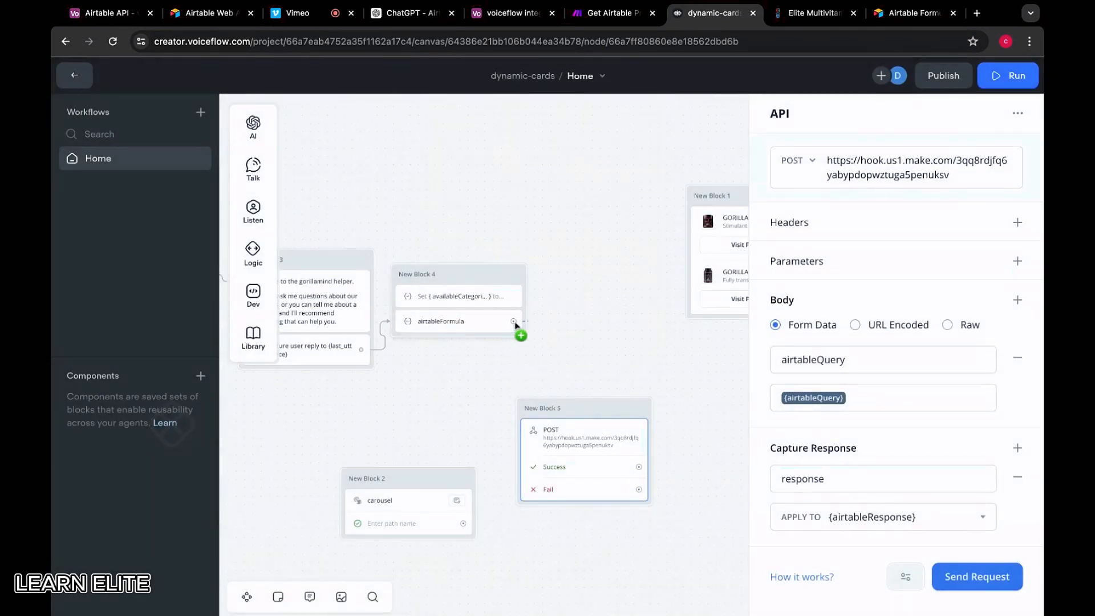
Connect airtableFormula's output to the API block and start renaming it SEND AT QUERY
{"action": "left_click_drag", "start_coordinate": [513, 321], "coordinate": [543, 415]}
{"action": "double_click", "coordinate": [553, 408]}
{"action": "triple_click", "coordinate": [552, 407]}
{"action": "type", "text": "SEND AT QUERY"}
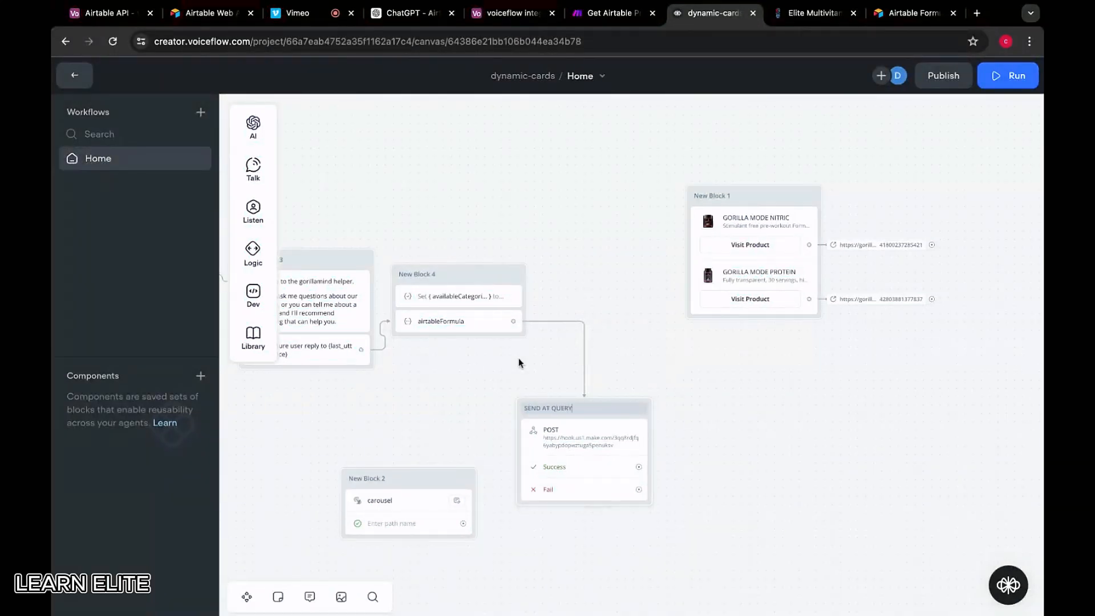
Colour the SEND AT QUERY block green
{"action": "right_click", "coordinate": [607, 414]}
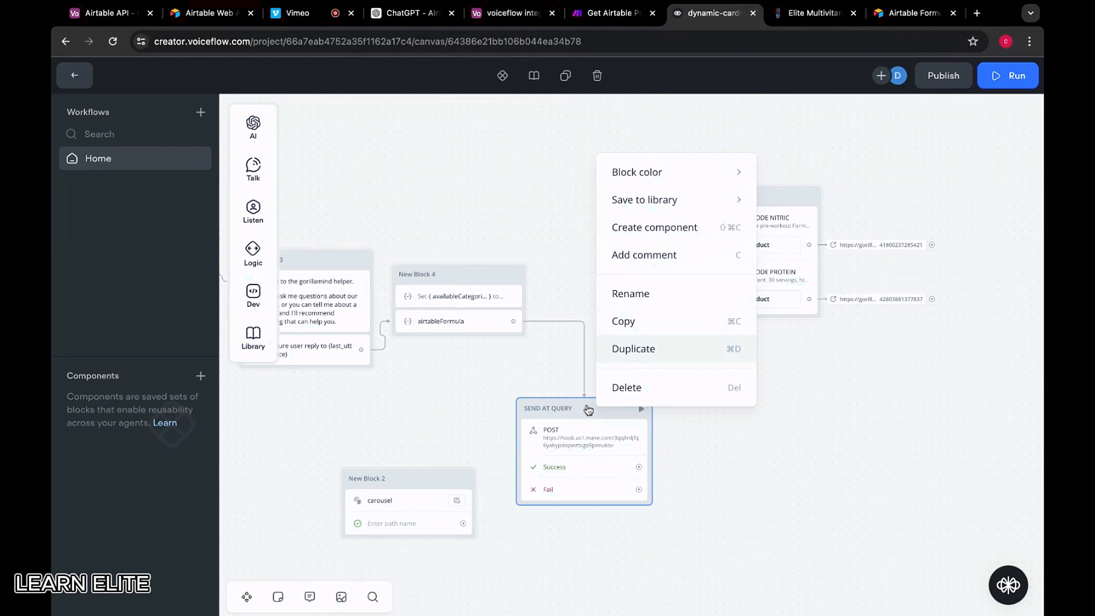
{"action": "right_click", "coordinate": [587, 406]}
{"action": "left_click", "coordinate": [574, 391]}
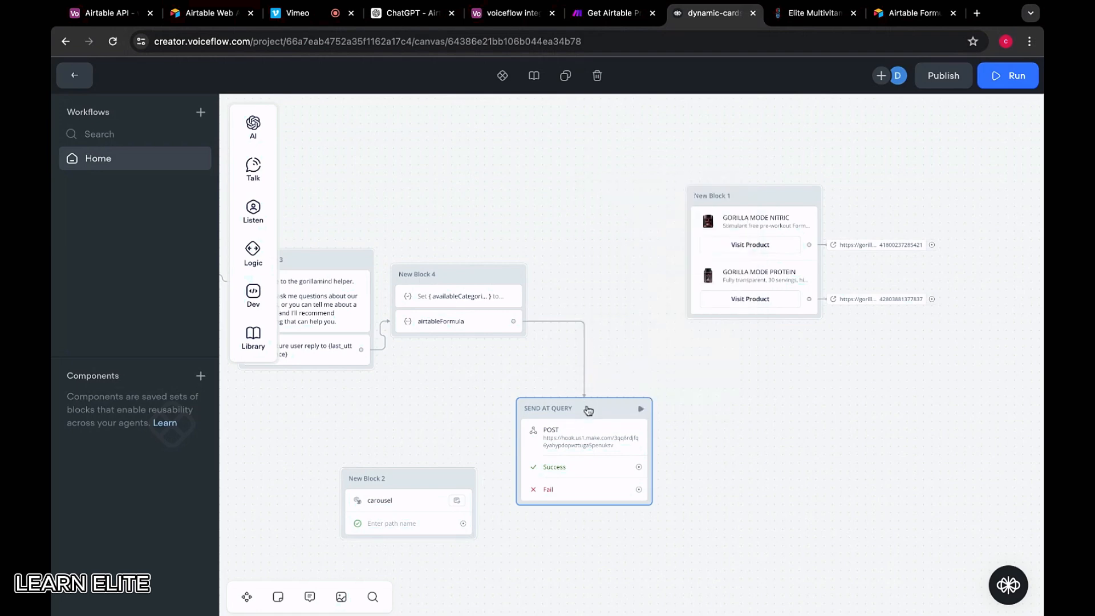
{"action": "right_click", "coordinate": [588, 410]}
{"action": "left_click", "coordinate": [557, 371]}
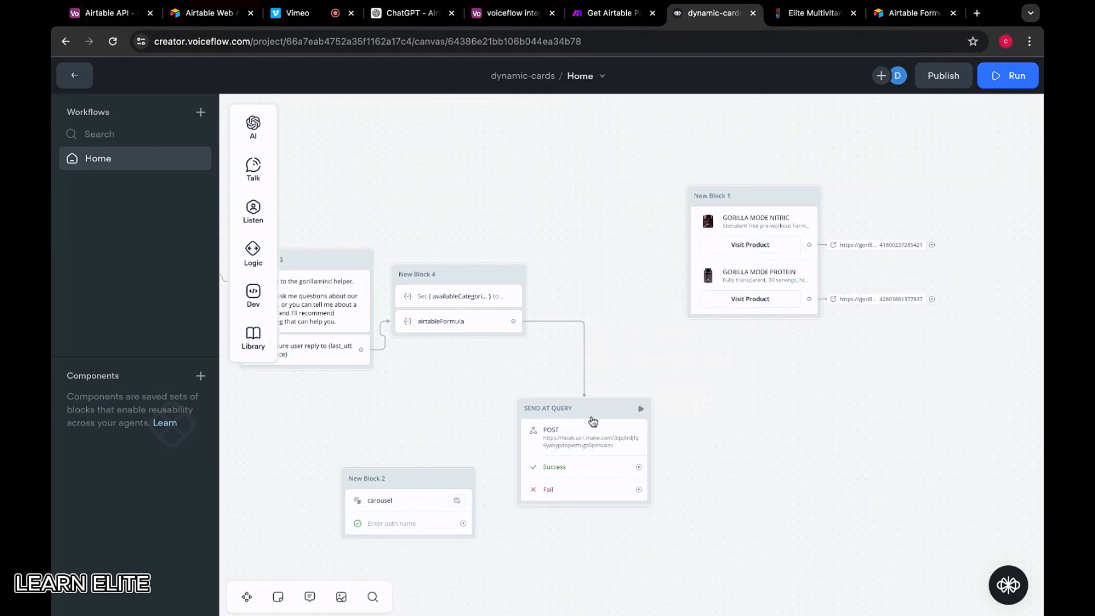
{"action": "right_click", "coordinate": [593, 421]}
{"action": "mouse_move", "coordinate": [636, 183]}
{"action": "left_click", "coordinate": [835, 235]}
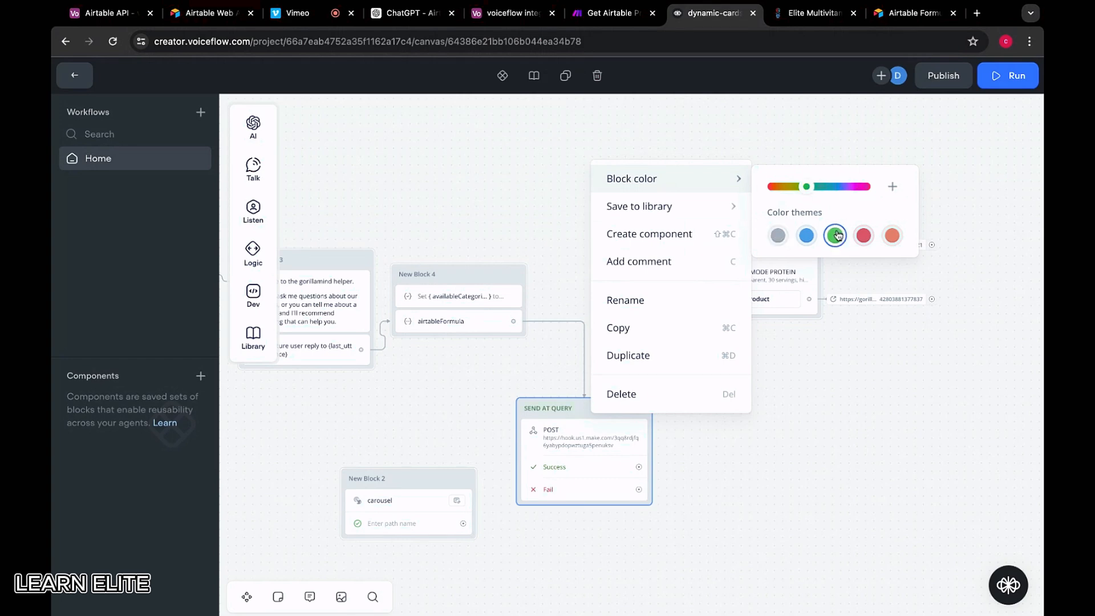
{"action": "left_click", "coordinate": [683, 298]}
Move New Block 1 upward and place SEND AT QUERY beside New Block 4
{"action": "left_click_drag", "start_coordinate": [767, 192], "coordinate": [758, 71]}
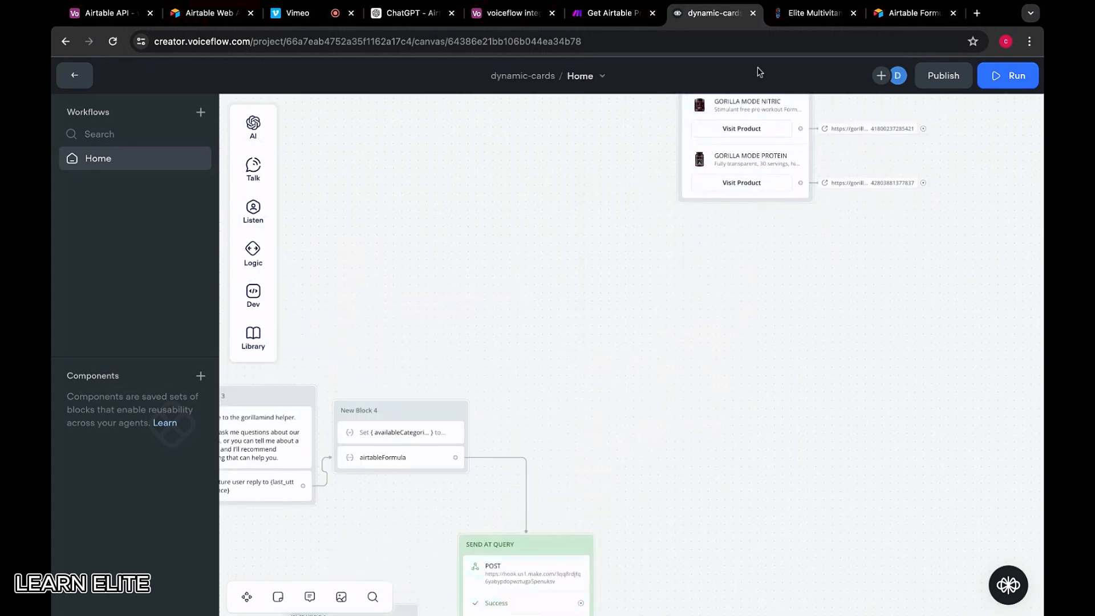
{"action": "scroll", "coordinate": [619, 336], "scroll_direction": "down", "scroll_amount": 5}
{"action": "left_click_drag", "start_coordinate": [629, 367], "coordinate": [668, 255]}
Start a test request for the API step and clear the wrongly pasted URL from airtableQuery
{"action": "left_click", "coordinate": [668, 255]}
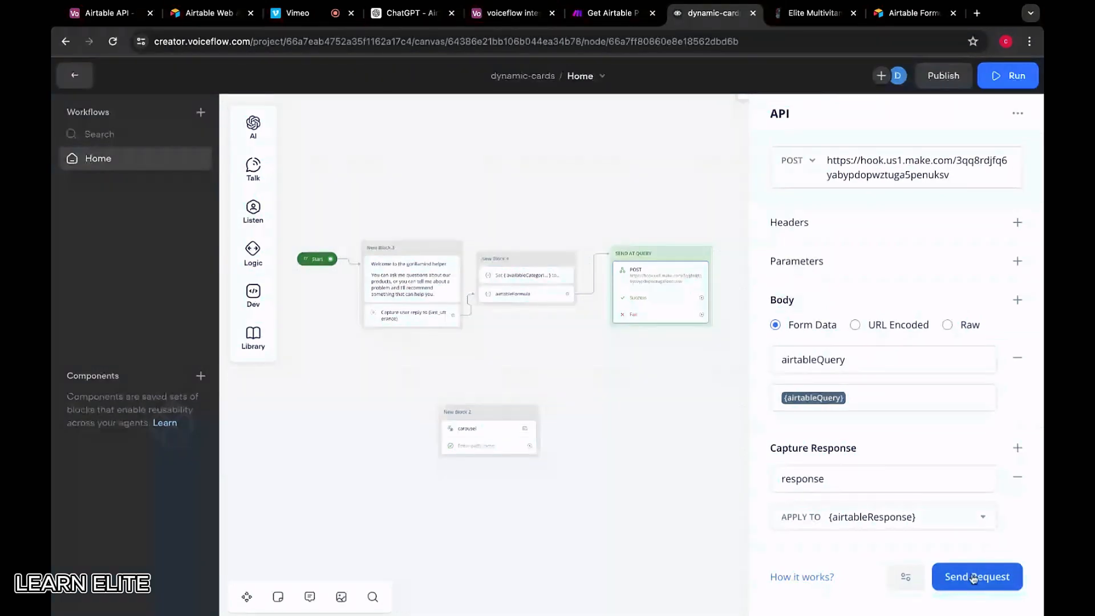
{"action": "left_click", "coordinate": [973, 578]}
{"action": "left_click", "coordinate": [450, 135]}
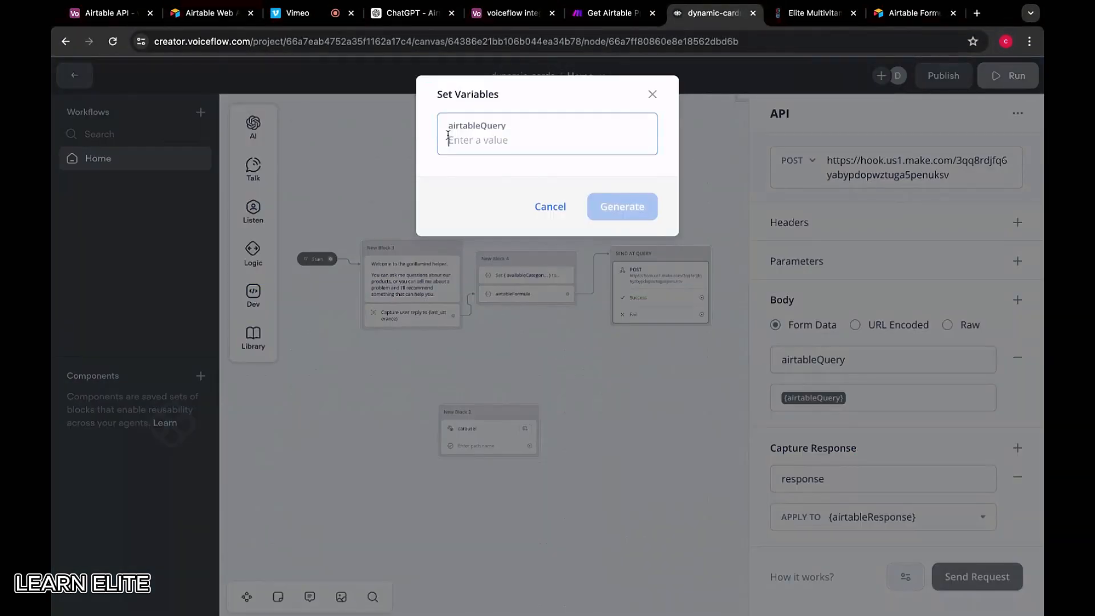
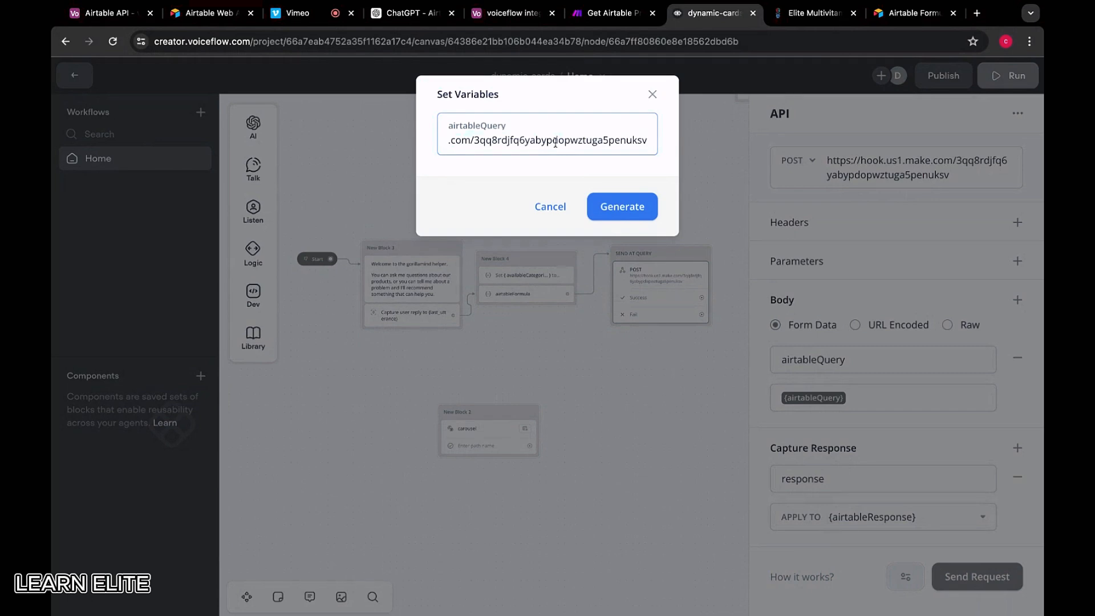
{"action": "key", "text": "ctrl+a"}
{"action": "key", "text": "BackSpace"}
Close the webhook settings and copy the Airtable search formula OR({category} = 'Bedroom & Sleep Support')
{"action": "left_click", "coordinate": [627, 13]}
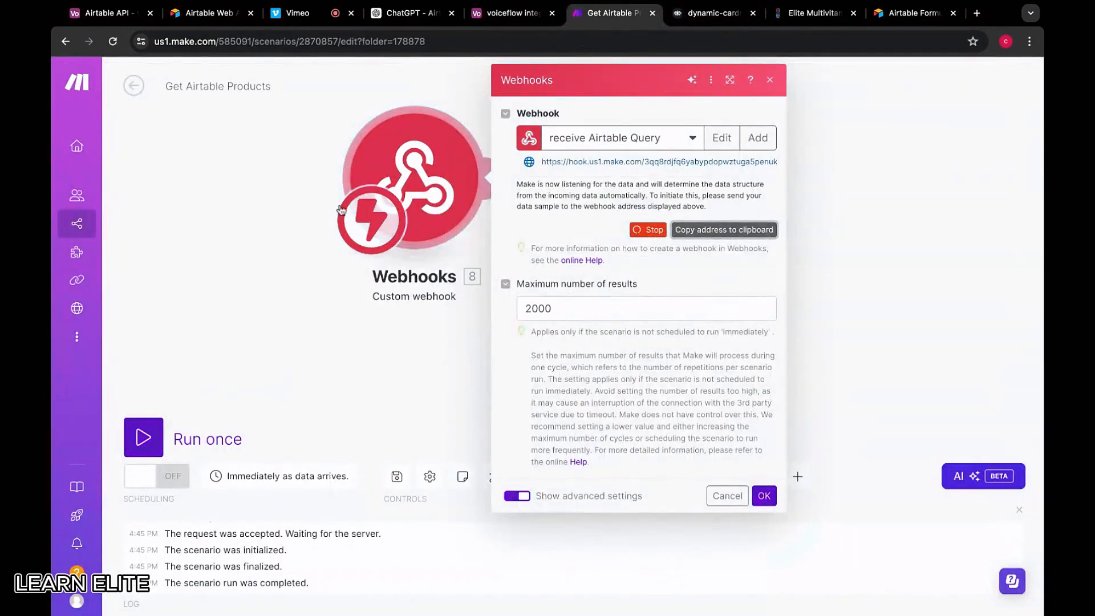
{"action": "left_click", "coordinate": [340, 210]}
{"action": "left_click", "coordinate": [658, 185]}
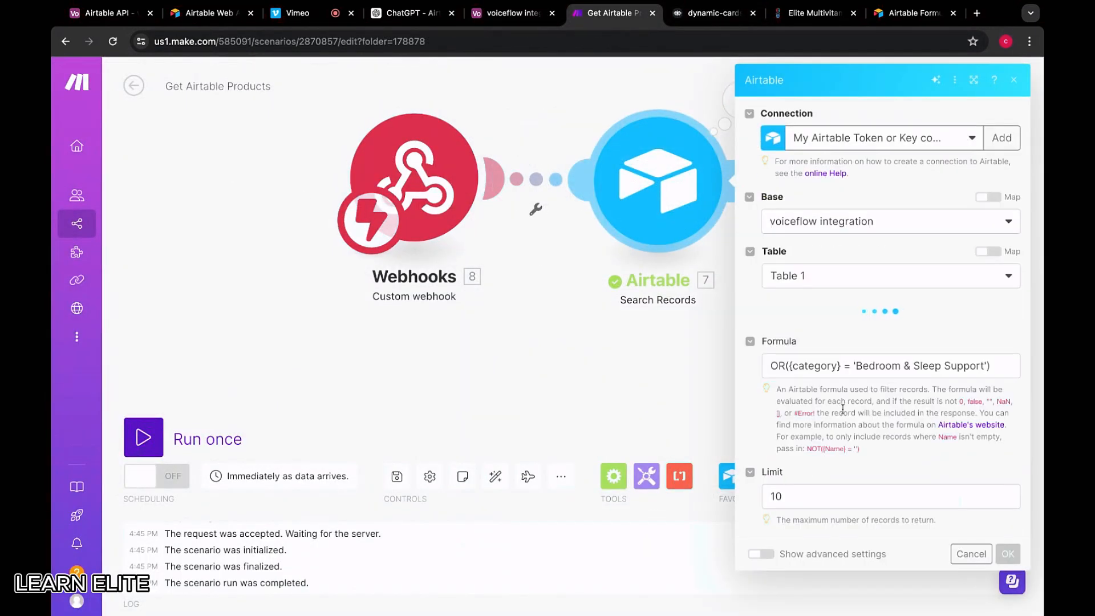
{"action": "triple_click", "coordinate": [906, 367]}
{"action": "scroll", "coordinate": [864, 391], "scroll_direction": "down", "scroll_amount": 4}
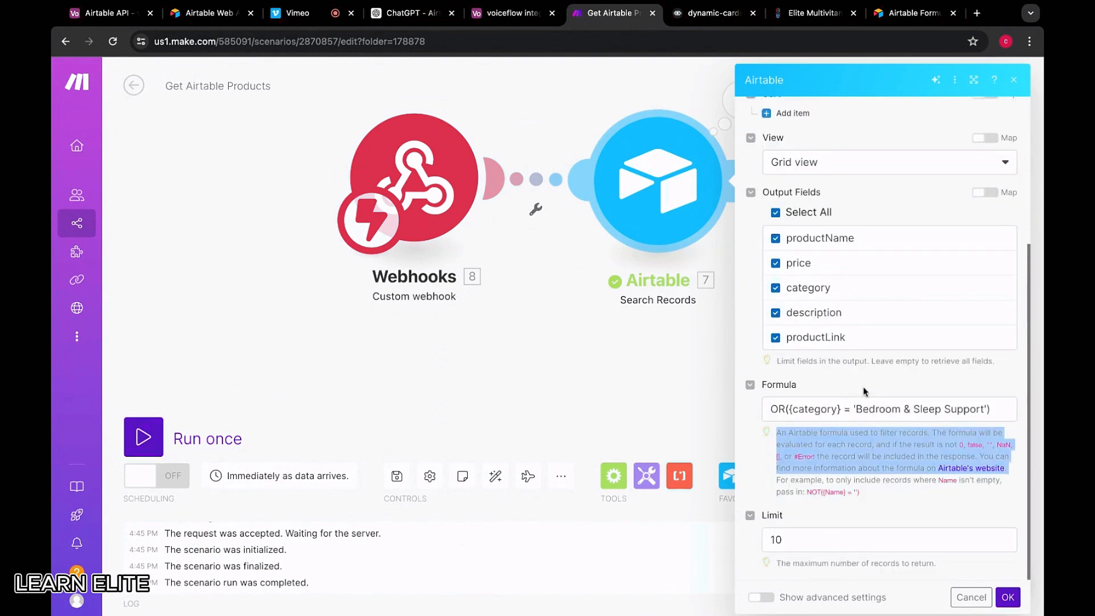
{"action": "left_click", "coordinate": [836, 408]}
{"action": "key", "text": "ctrl+a"}
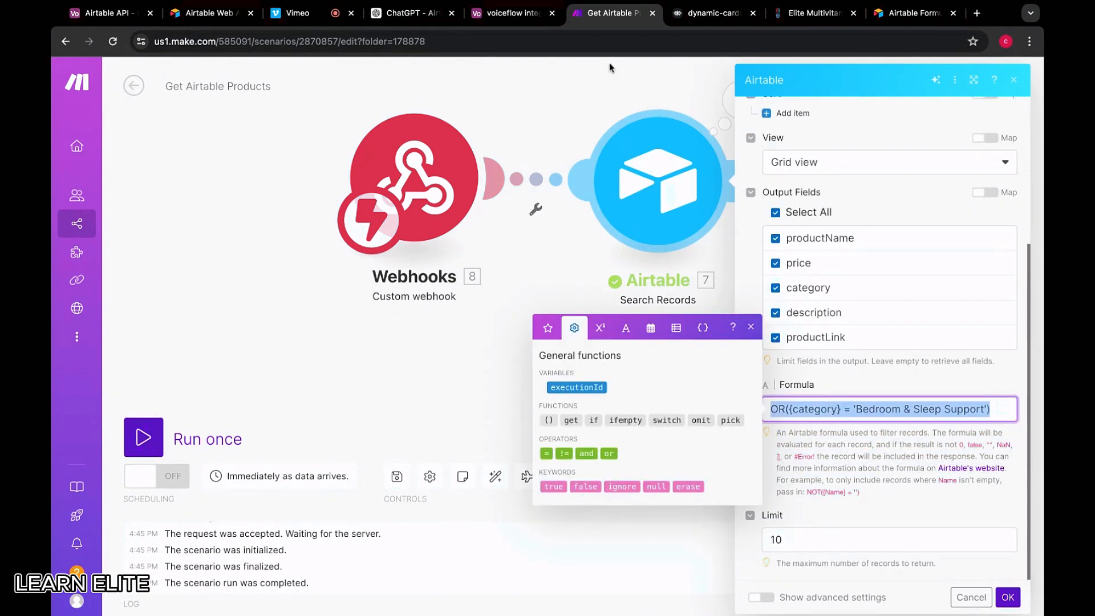
{"action": "left_click", "coordinate": [514, 12]}
{"action": "left_click", "coordinate": [114, 13]}
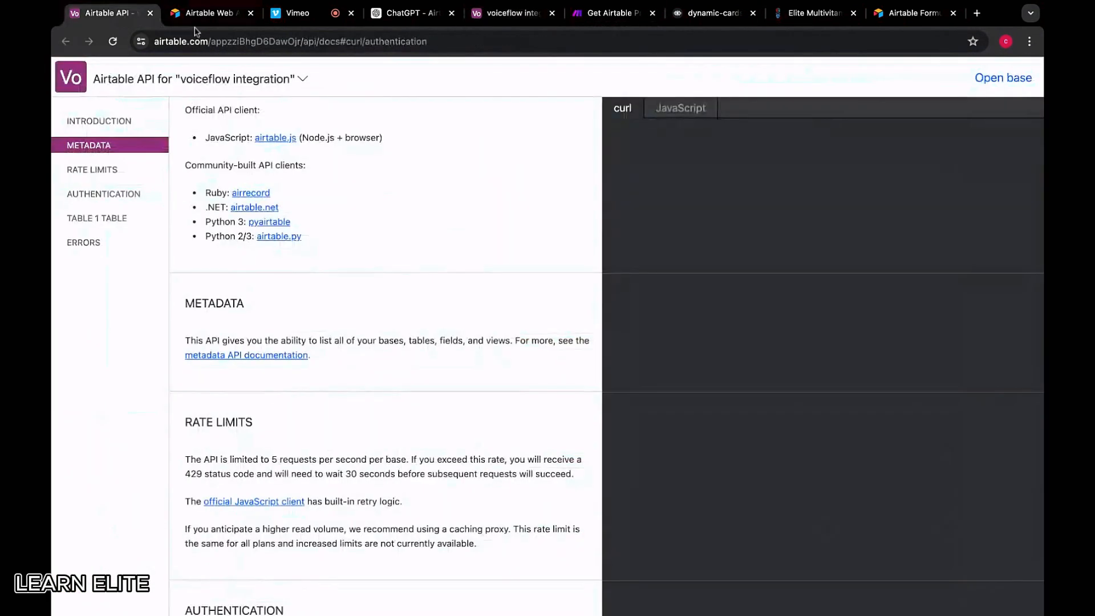
Test the API step with the Bedroom & Sleep Support formula as airtableQuery, getting a 400 Server Error
{"action": "left_click", "coordinate": [694, 20]}
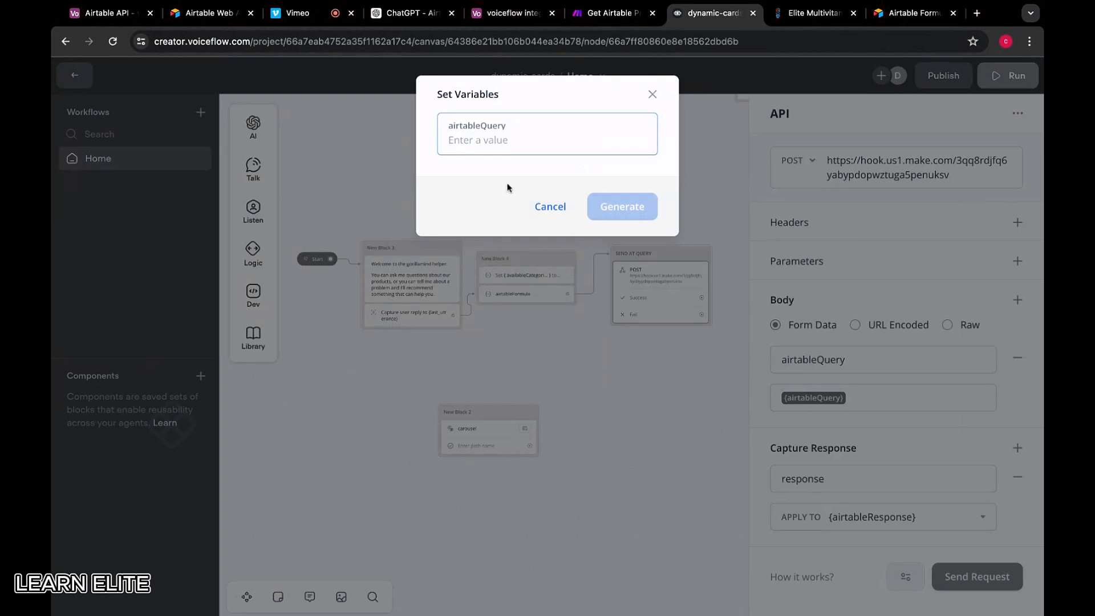
{"action": "key", "text": "ctrl+v"}
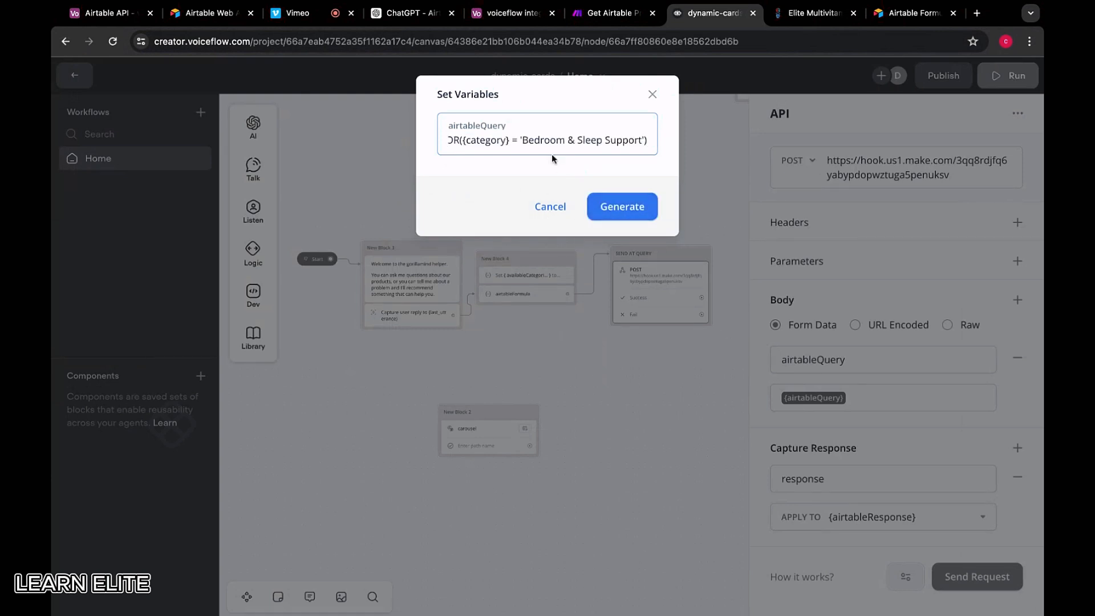
{"action": "left_click_drag", "start_coordinate": [520, 141], "coordinate": [449, 141]}
{"action": "left_click", "coordinate": [612, 207]}
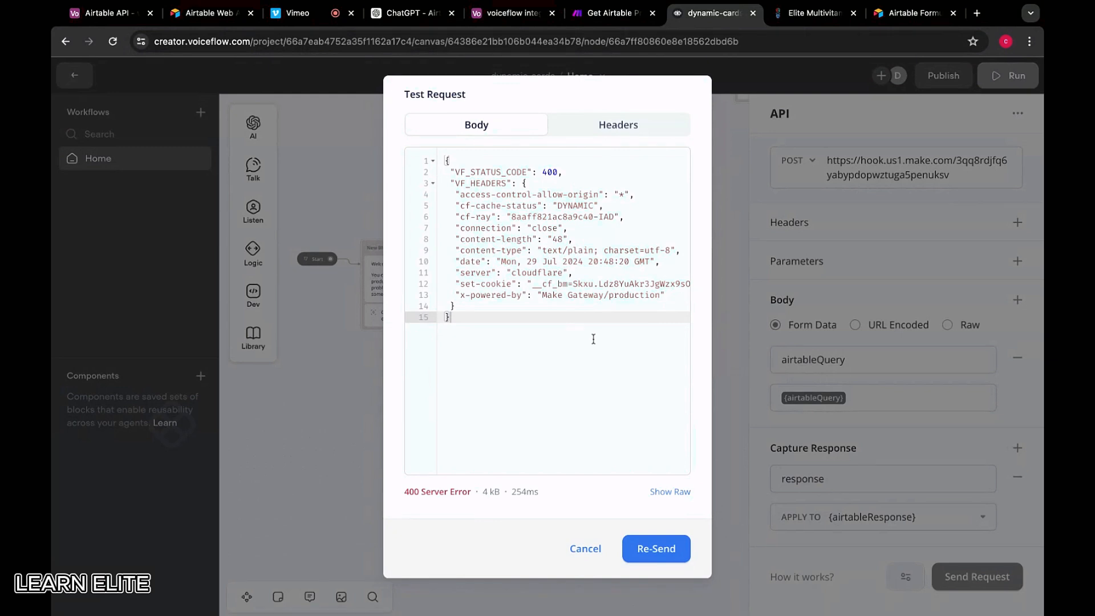
{"action": "scroll", "coordinate": [611, 335], "scroll_direction": "right", "scroll_amount": 3}
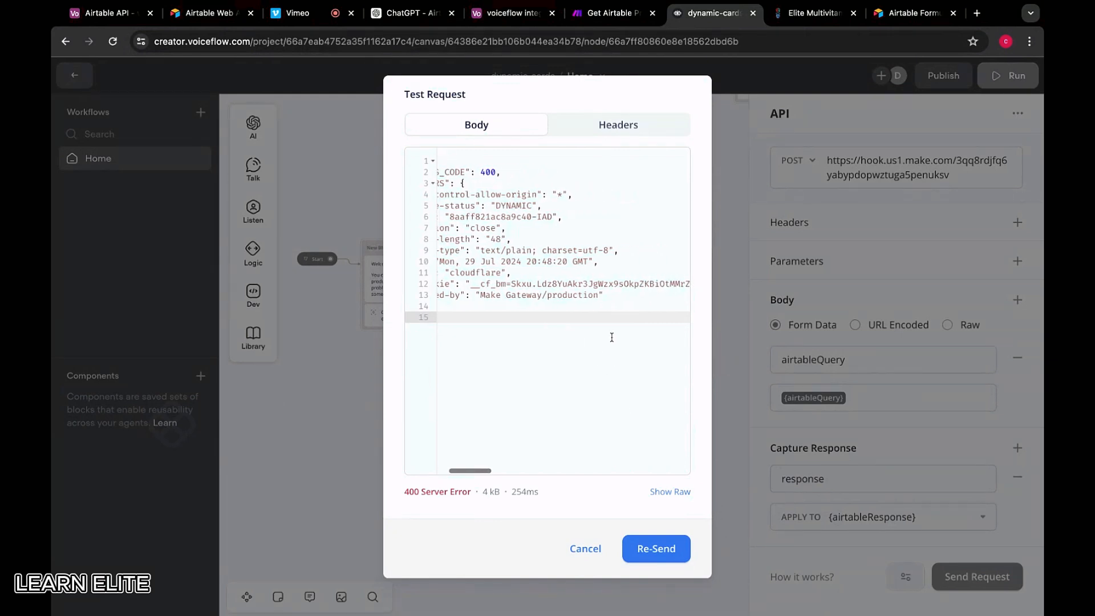
{"action": "scroll", "coordinate": [611, 334], "scroll_direction": "left", "scroll_amount": 3}
{"action": "left_click", "coordinate": [579, 550]}
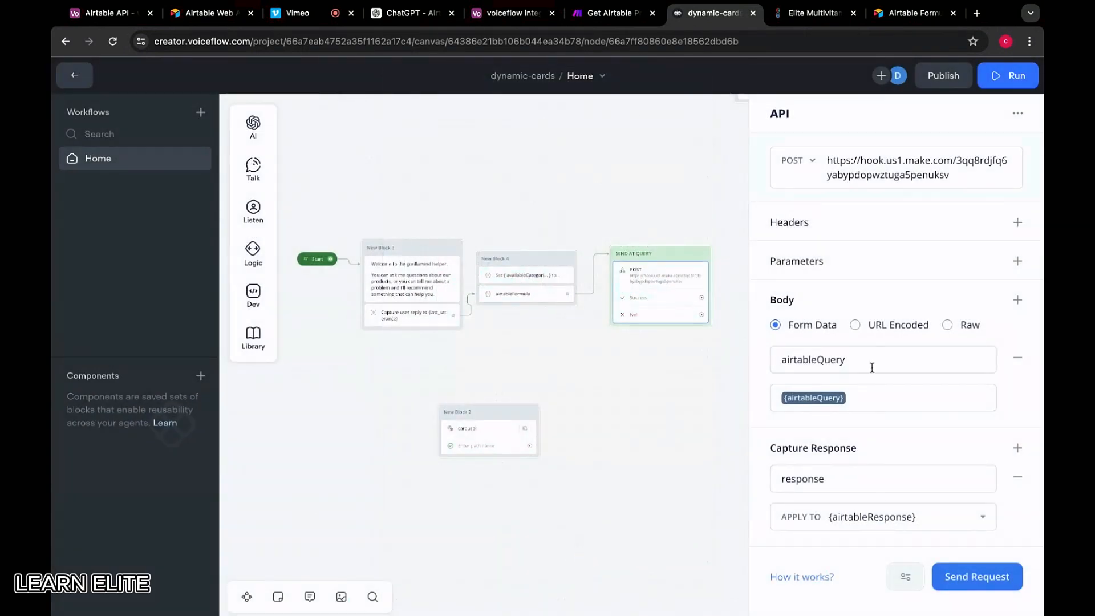
{"action": "left_click", "coordinate": [875, 396]}
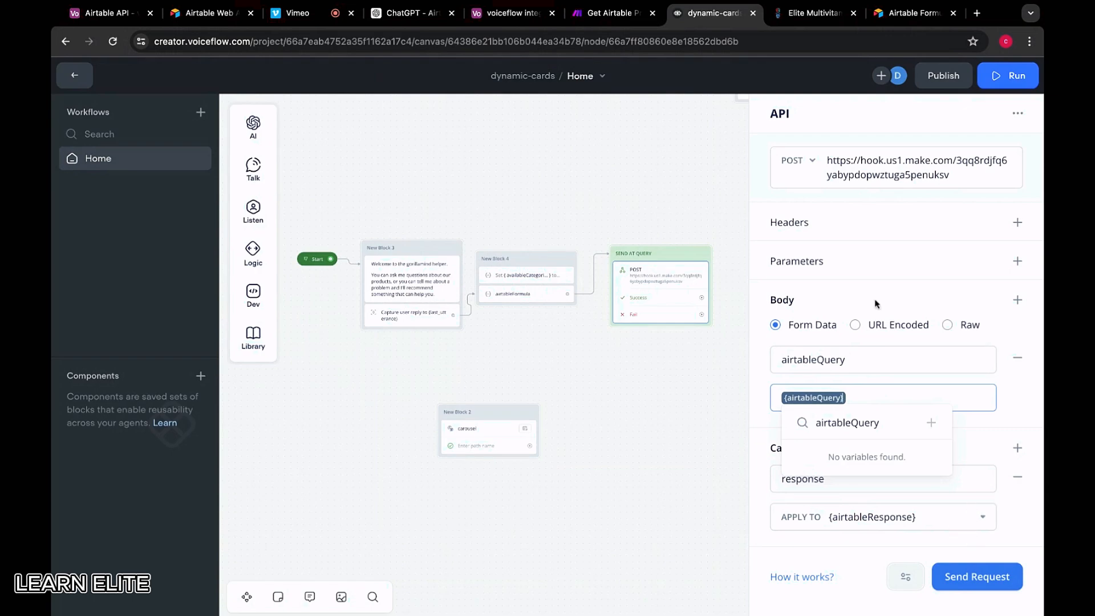
Have the Make webhook relearn its data structure and resend the Voiceflow test request
{"action": "left_click", "coordinate": [598, 17]}
{"action": "left_click", "coordinate": [416, 187]}
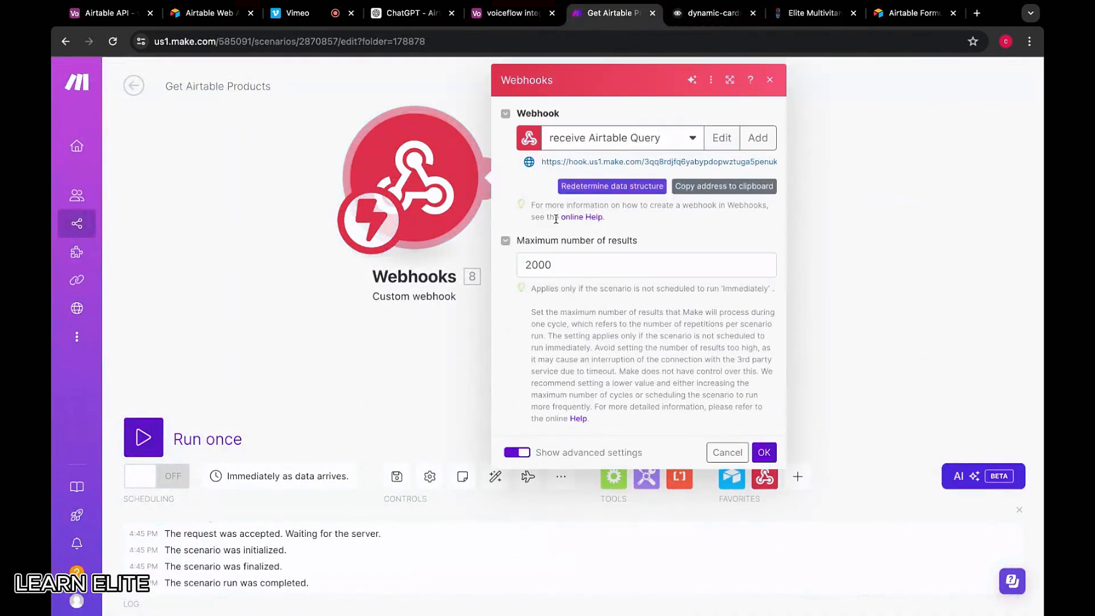
{"action": "left_click", "coordinate": [612, 186]}
{"action": "left_click", "coordinate": [712, 12]}
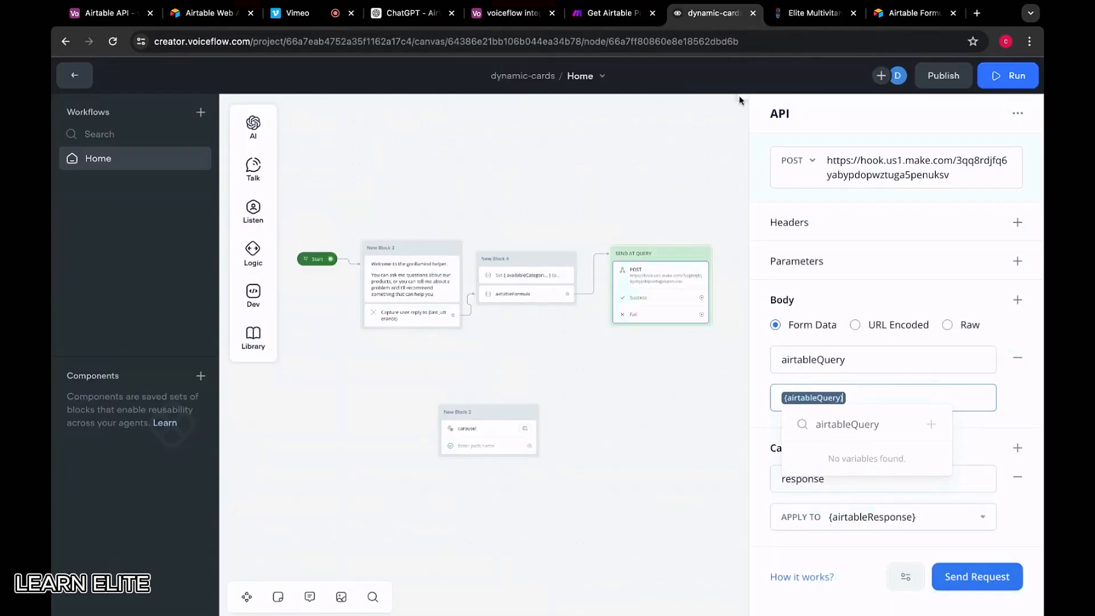
{"action": "left_click", "coordinate": [978, 576]}
{"action": "left_click", "coordinate": [632, 216]}
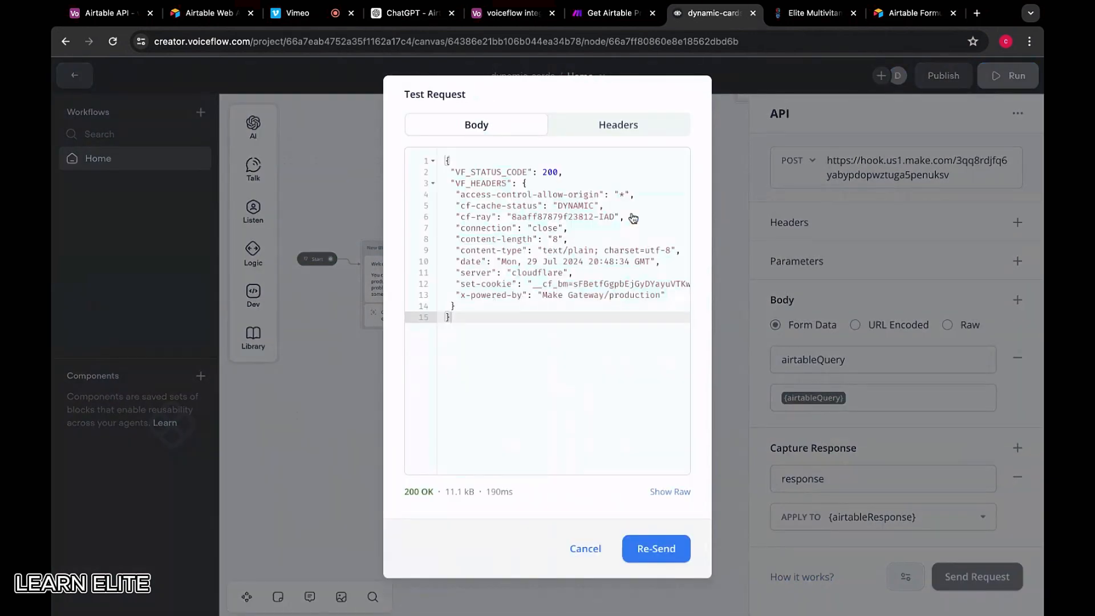
Confirm the webhook successfully determined its data structure and close its settings
{"action": "left_click", "coordinate": [609, 13]}
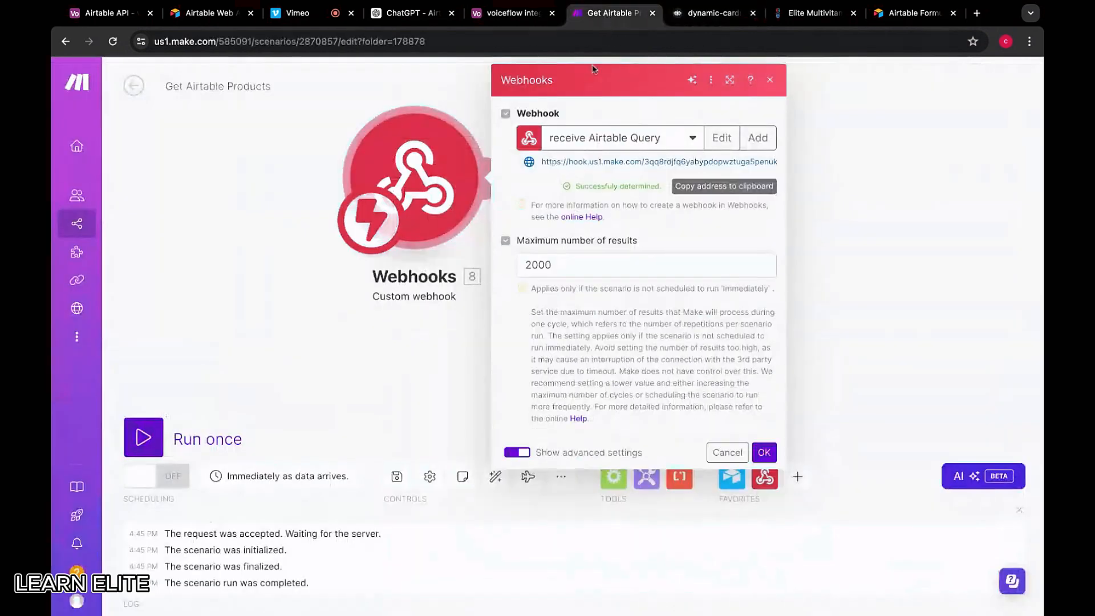
{"action": "left_click_drag", "start_coordinate": [575, 187], "coordinate": [639, 186]}
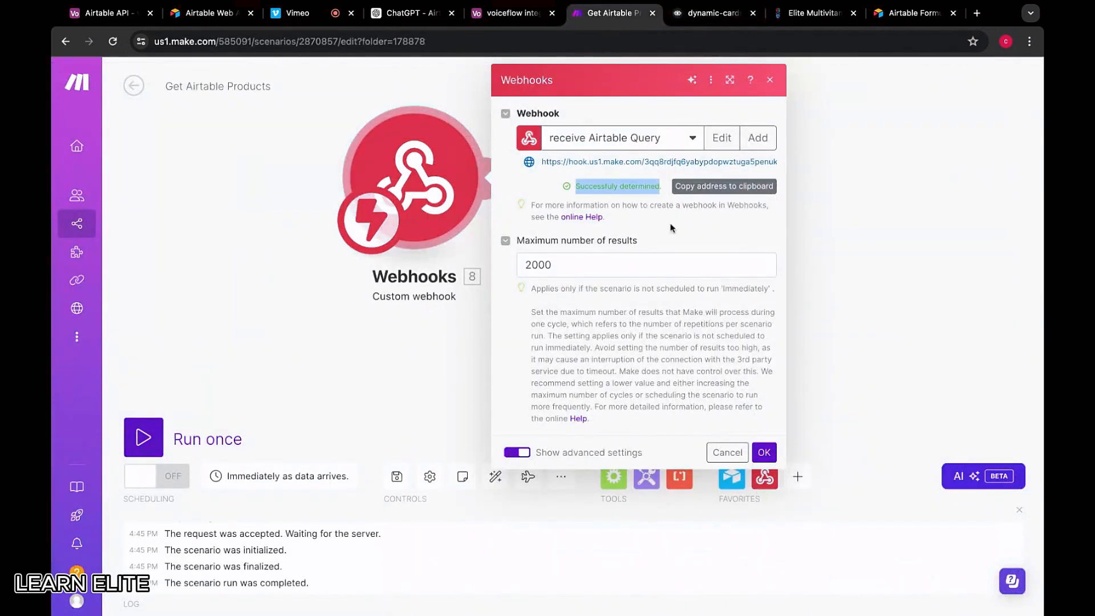
{"action": "left_click", "coordinate": [764, 452]}
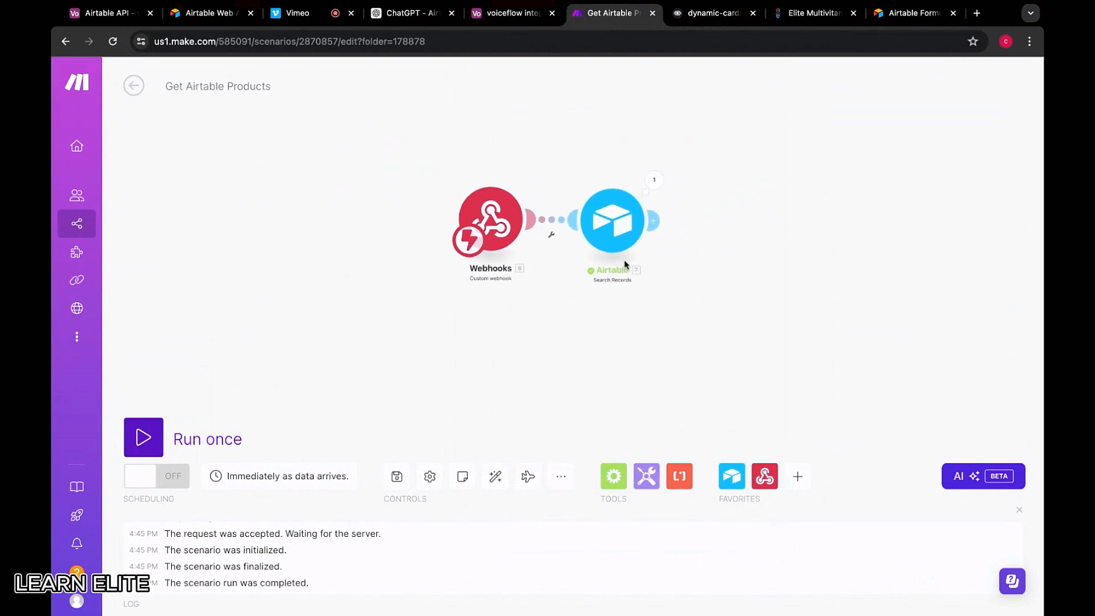
Replace the Airtable Search Records formula with the incoming airtableQuery mapping and save
{"action": "left_click", "coordinate": [599, 246]}
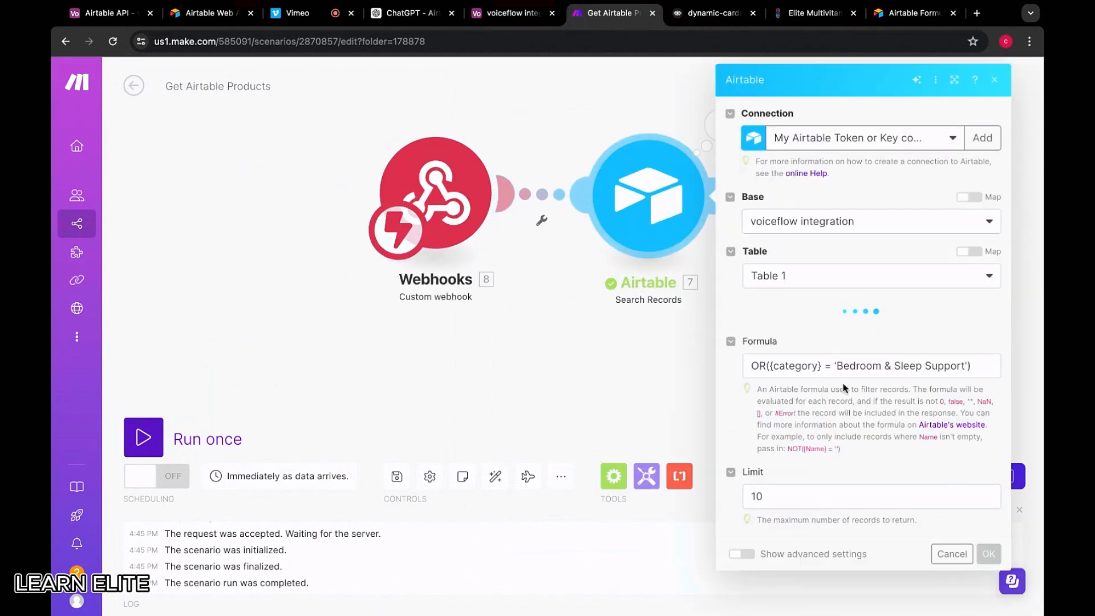
{"action": "scroll", "coordinate": [891, 414], "scroll_direction": "down", "scroll_amount": 3}
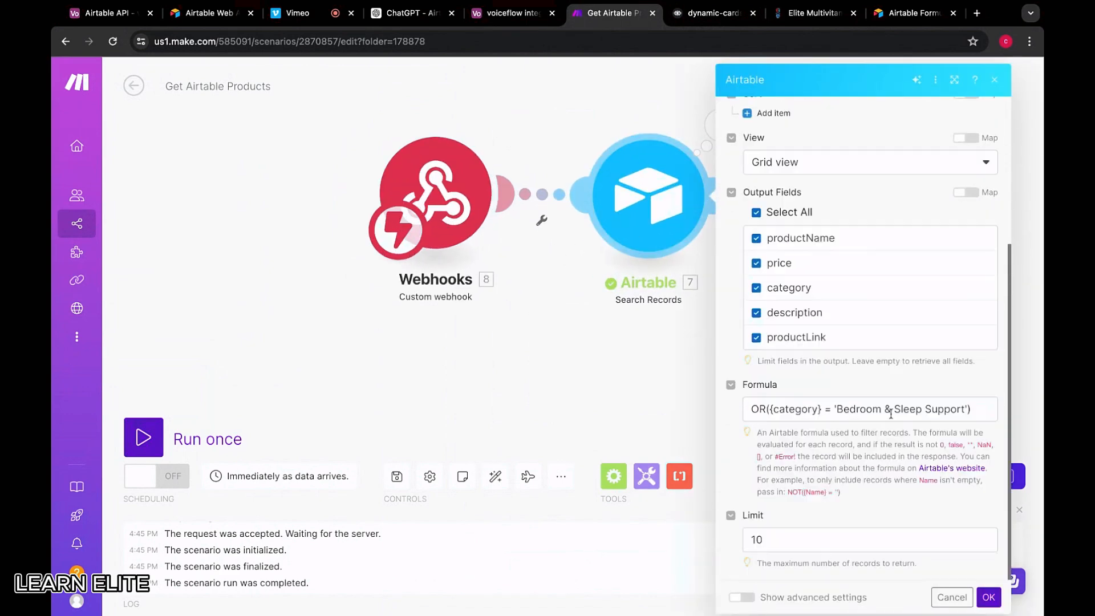
{"action": "triple_click", "coordinate": [983, 412]}
{"action": "key", "text": "BackSpace"}
{"action": "left_click", "coordinate": [579, 453]}
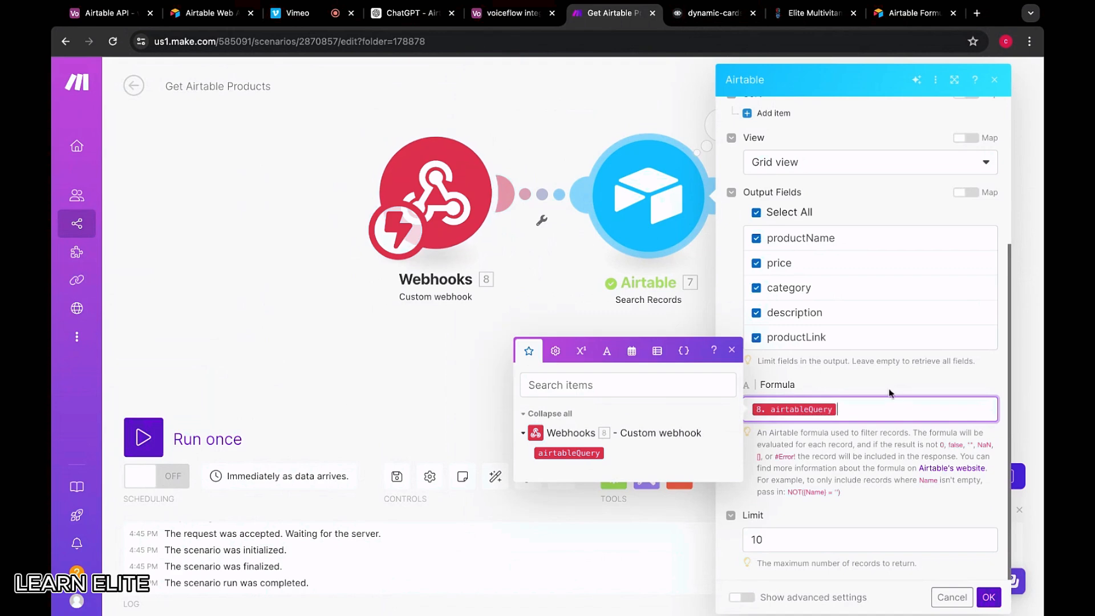
{"action": "left_click", "coordinate": [891, 389]}
{"action": "left_click", "coordinate": [987, 597]}
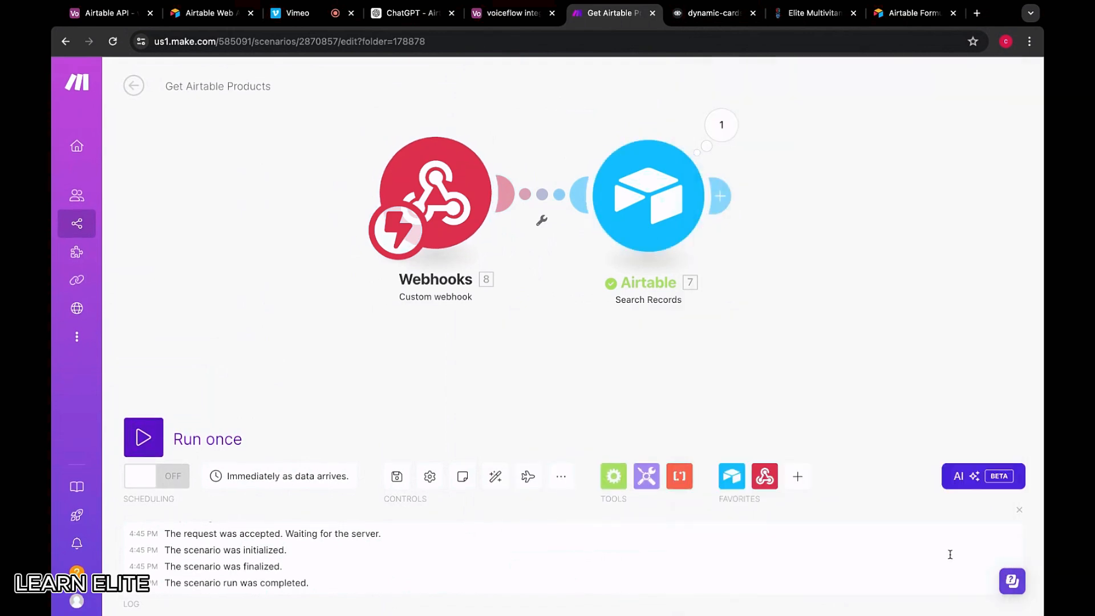
Add a Webhooks > Webhook response module with status 200 after the Airtable search
{"action": "left_click", "coordinate": [635, 193]}
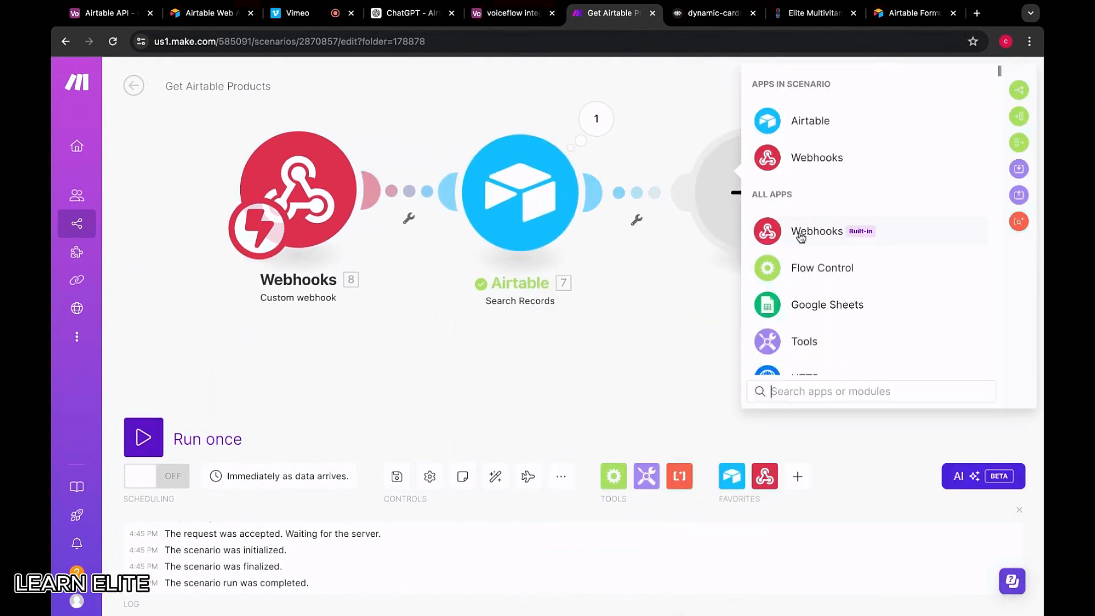
{"action": "left_click", "coordinate": [799, 232]}
{"action": "left_click", "coordinate": [806, 194]}
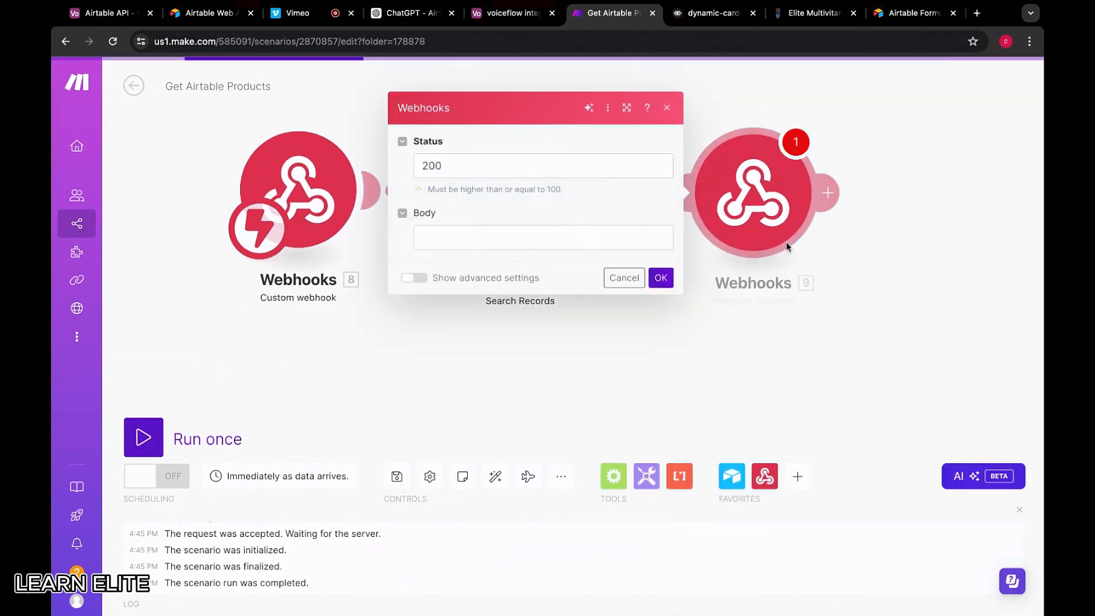
{"action": "left_click", "coordinate": [454, 237]}
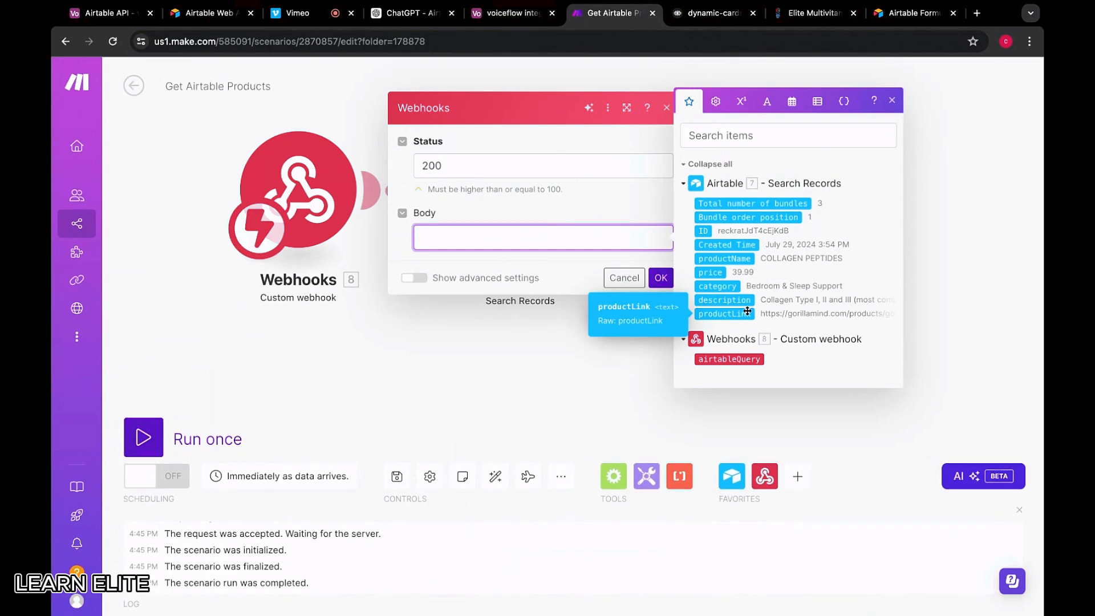
{"action": "left_click", "coordinate": [534, 350]}
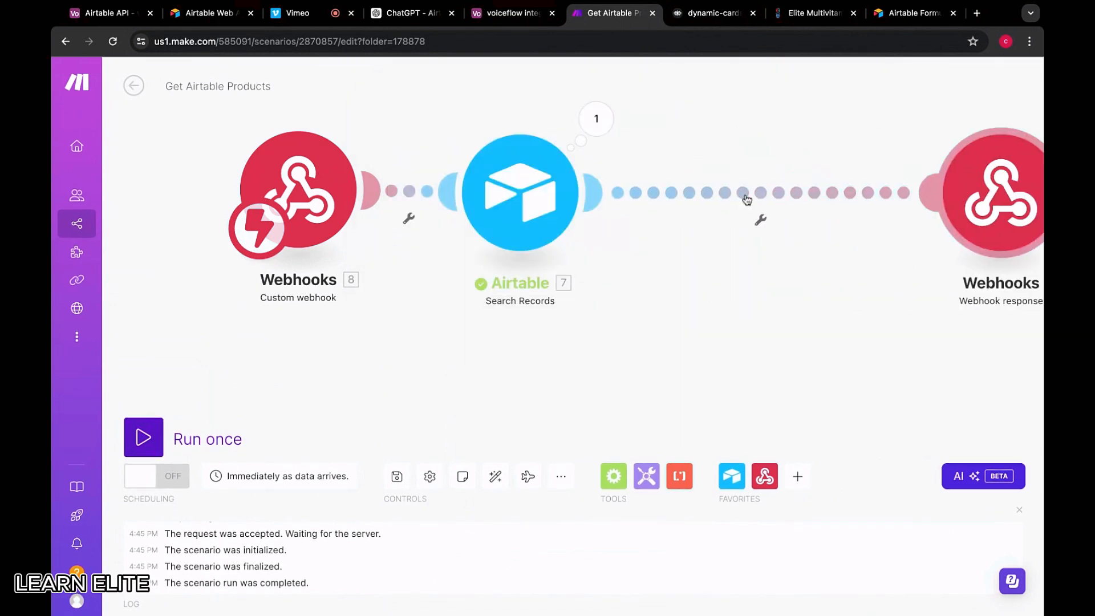
{"action": "left_click", "coordinate": [689, 340]}
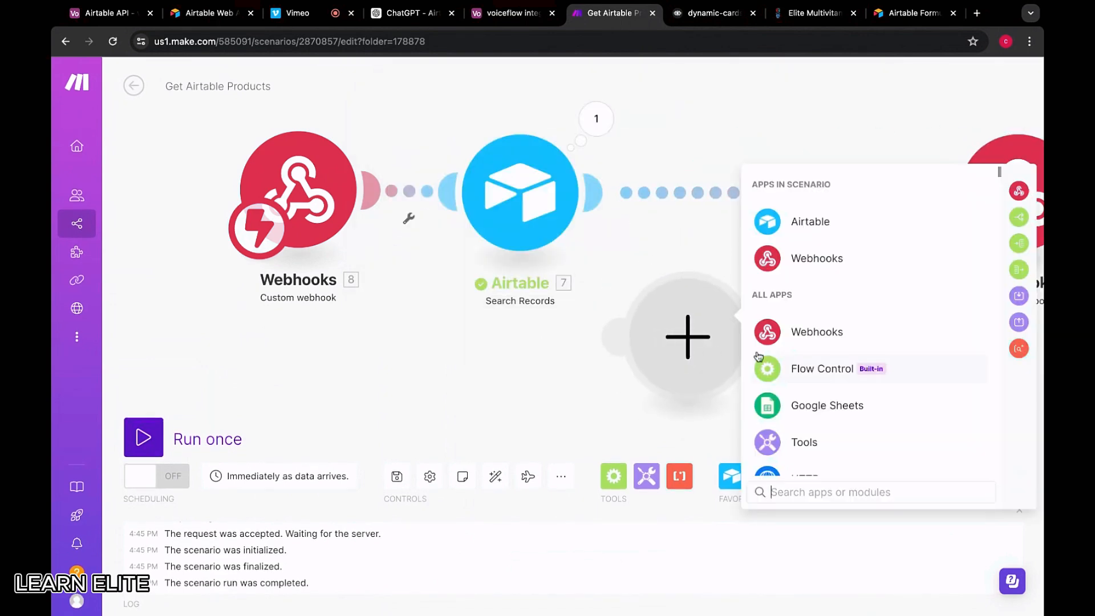
Insert a Flow Control Array aggregator between the Airtable search and the webhook response
{"action": "left_click", "coordinate": [784, 366]}
{"action": "left_click", "coordinate": [810, 401]}
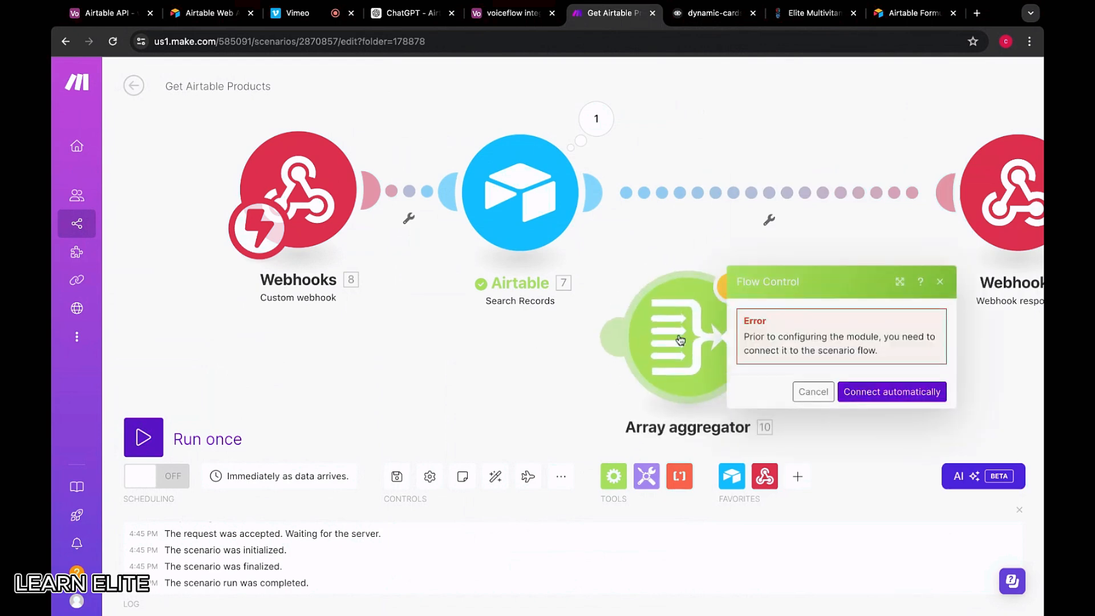
{"action": "left_click", "coordinate": [824, 263]}
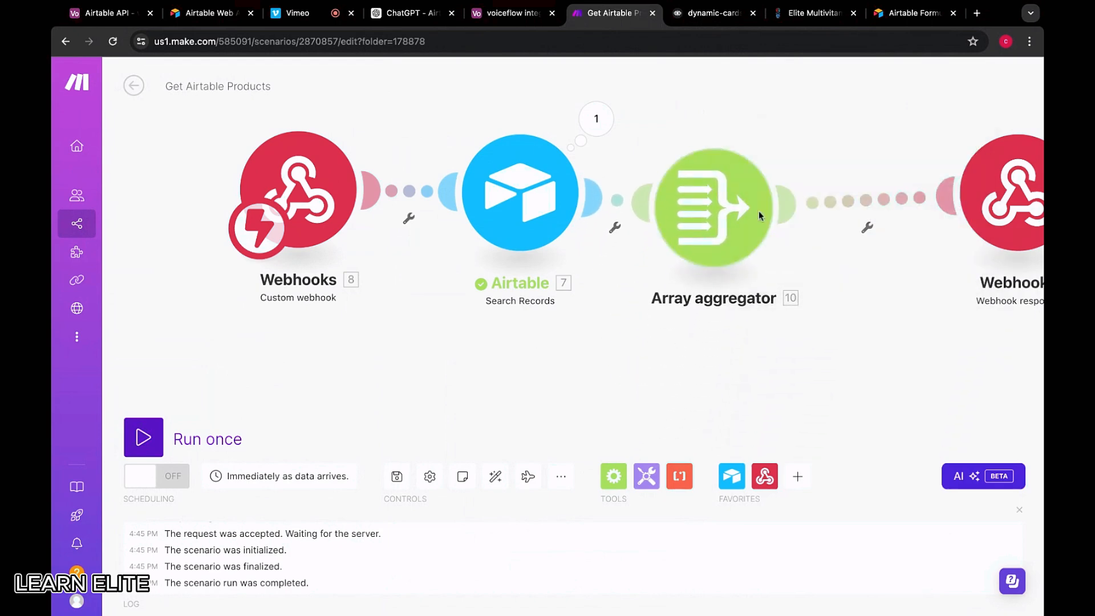
{"action": "scroll", "coordinate": [719, 194], "scroll_direction": "down", "scroll_amount": 5}
{"action": "scroll", "coordinate": [712, 177], "scroll_direction": "up", "scroll_amount": 5}
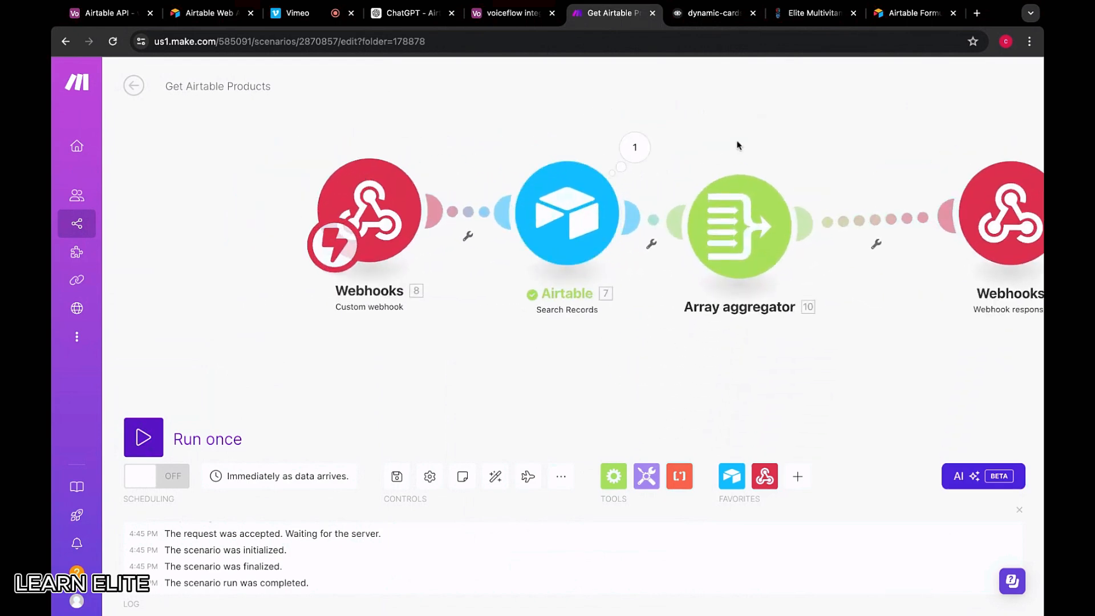
{"action": "scroll", "coordinate": [536, 157], "scroll_direction": "down", "scroll_amount": 5}
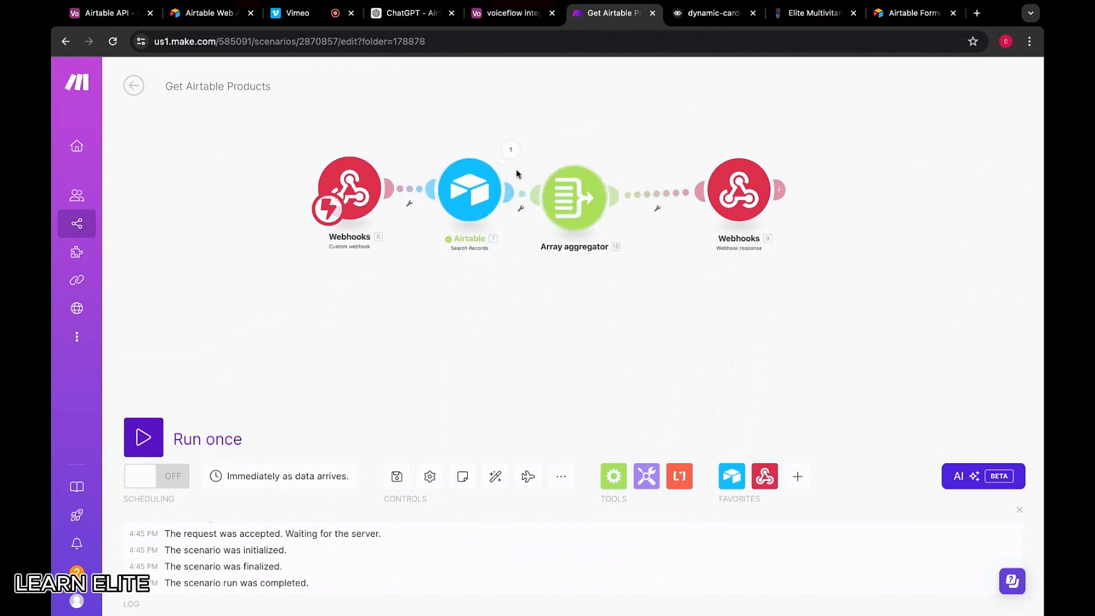
Inspect the Airtable search's three output bundles
{"action": "left_click", "coordinate": [510, 151]}
{"action": "left_click", "coordinate": [561, 297]}
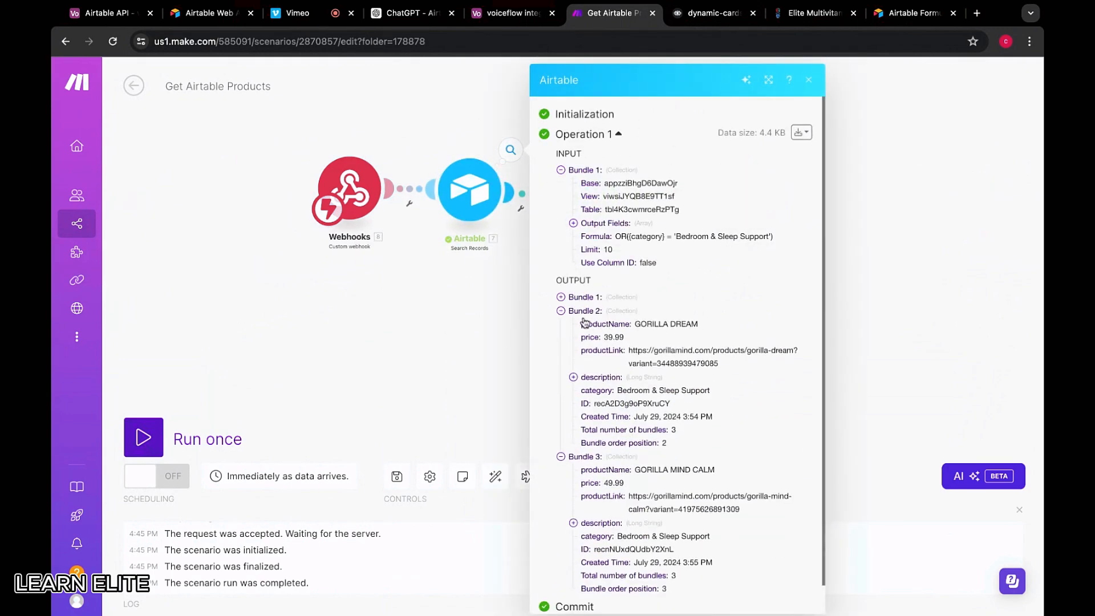
{"action": "left_click", "coordinate": [583, 313]}
{"action": "left_click", "coordinate": [582, 326]}
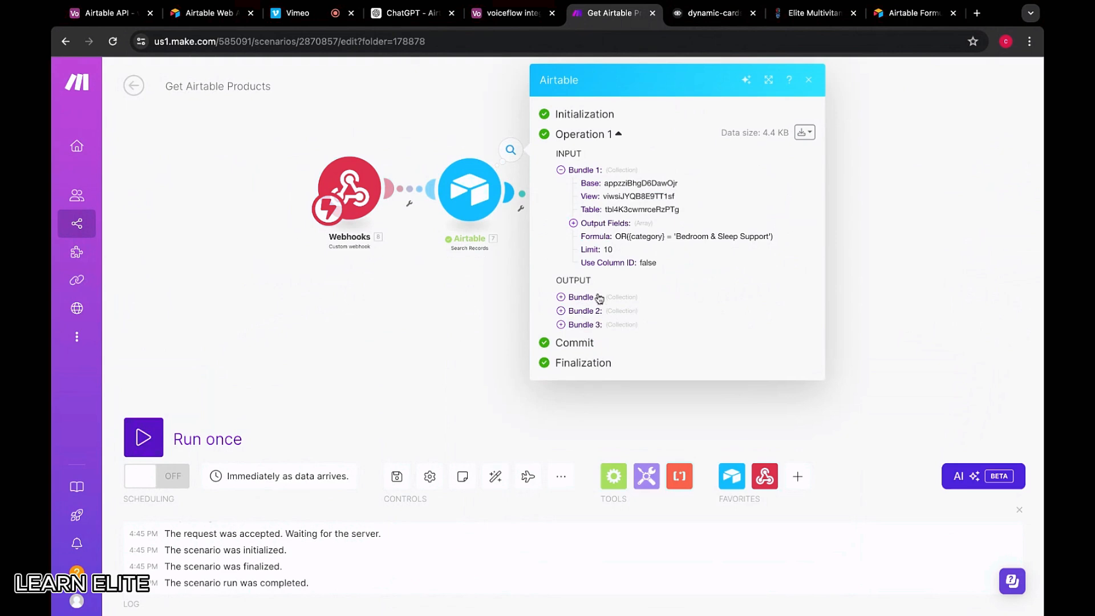
{"action": "left_click", "coordinate": [499, 296]}
{"action": "left_click", "coordinate": [570, 196]}
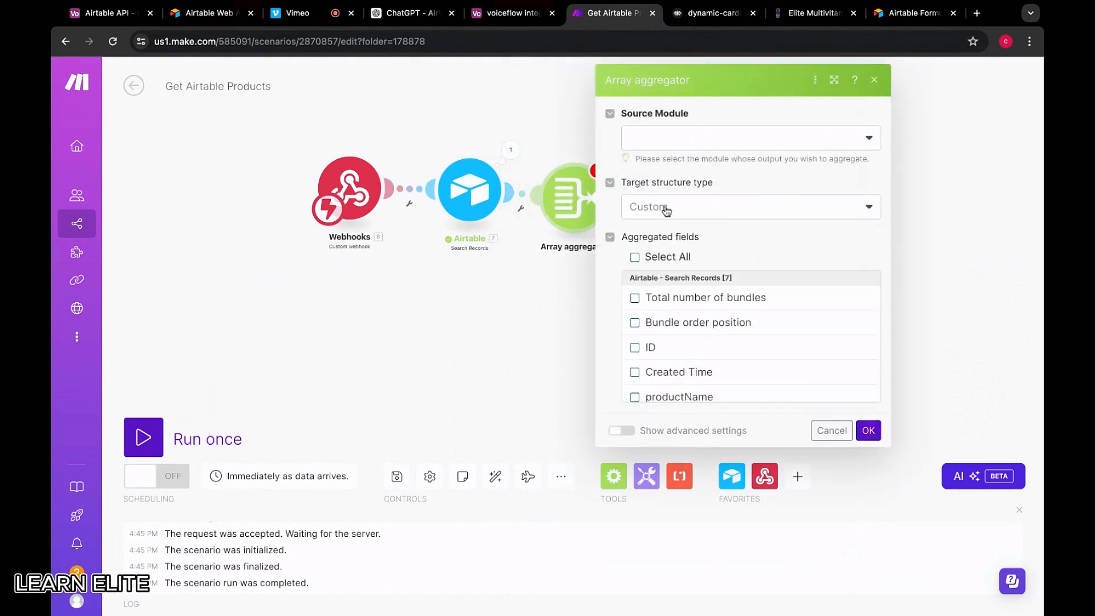
Set the aggregator source to Airtable - Search Records [7] with a Custom target structure
{"action": "left_click", "coordinate": [695, 138]}
{"action": "left_click", "coordinate": [662, 162]}
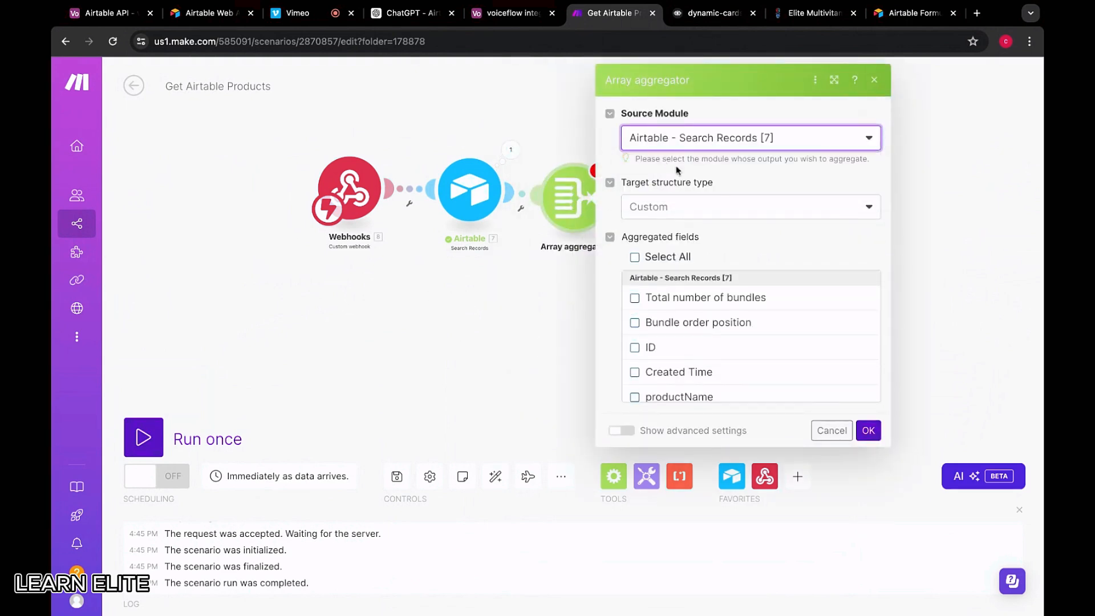
{"action": "left_click", "coordinate": [709, 206]}
{"action": "left_click", "coordinate": [652, 185]}
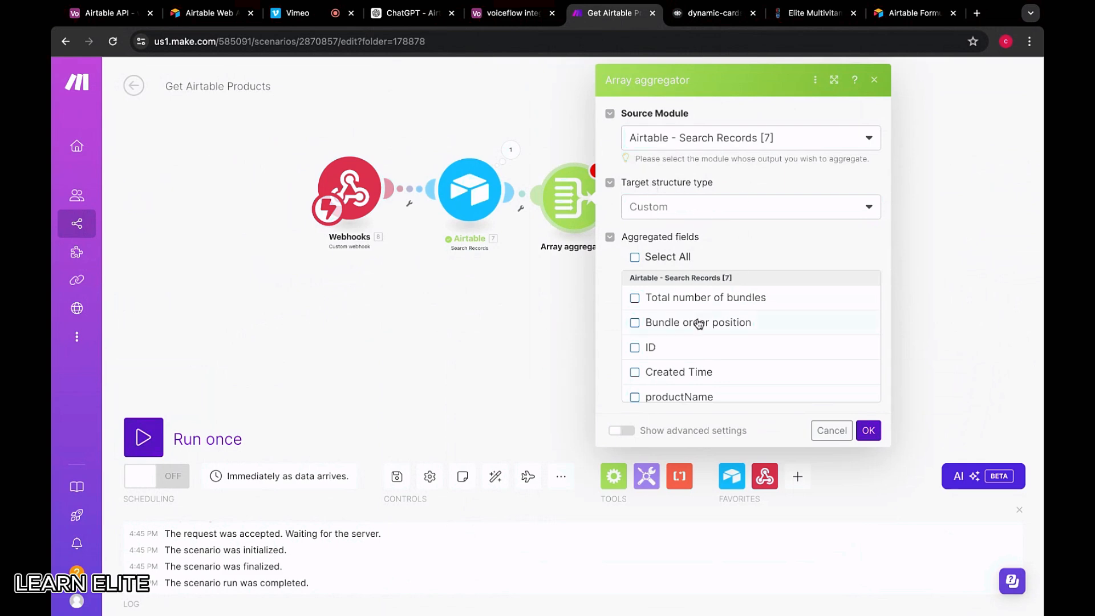
Aggregate every field (description, category, price, productName, Created Time, ID, bundle counts), save, and align the module
{"action": "scroll", "coordinate": [694, 315], "scroll_direction": "down", "scroll_amount": 5}
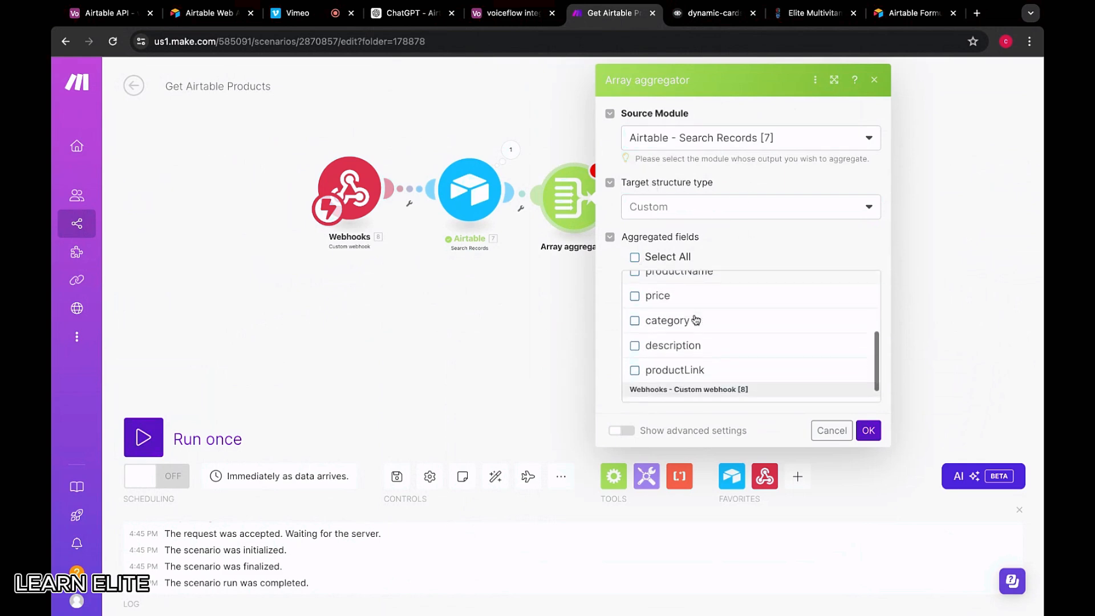
{"action": "left_click", "coordinate": [656, 351]}
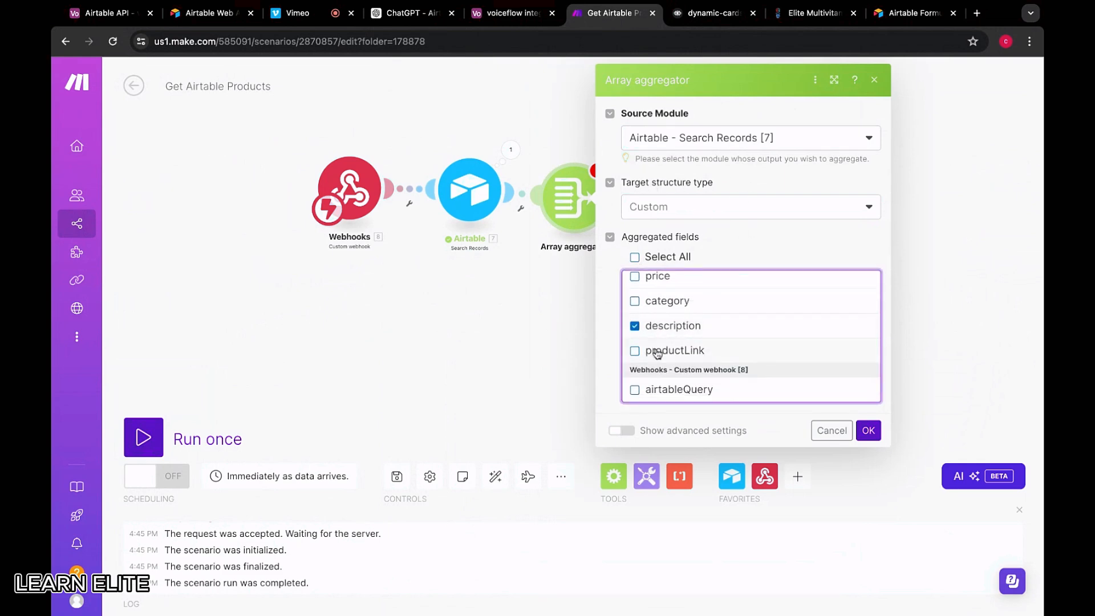
{"action": "left_click", "coordinate": [656, 303]}
{"action": "scroll", "coordinate": [655, 313], "scroll_direction": "up", "scroll_amount": 2}
{"action": "left_click", "coordinate": [655, 311]}
{"action": "left_click", "coordinate": [660, 292]}
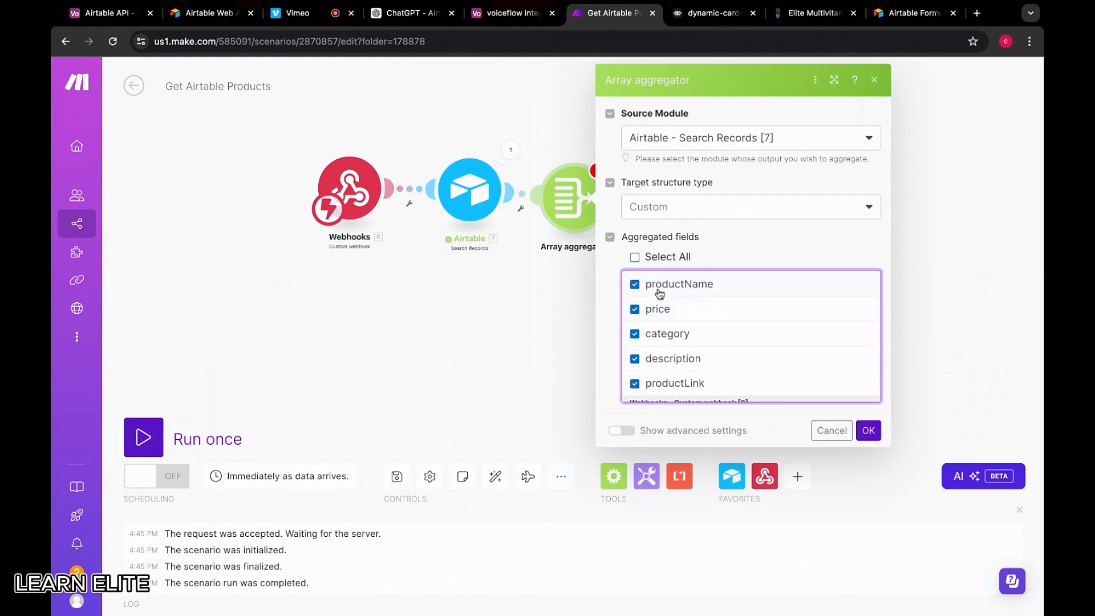
{"action": "scroll", "coordinate": [660, 293], "scroll_direction": "up", "scroll_amount": 3}
{"action": "left_click", "coordinate": [660, 328]}
{"action": "left_click", "coordinate": [659, 308]}
{"action": "left_click", "coordinate": [659, 283]}
{"action": "scroll", "coordinate": [659, 296], "scroll_direction": "up", "scroll_amount": 1}
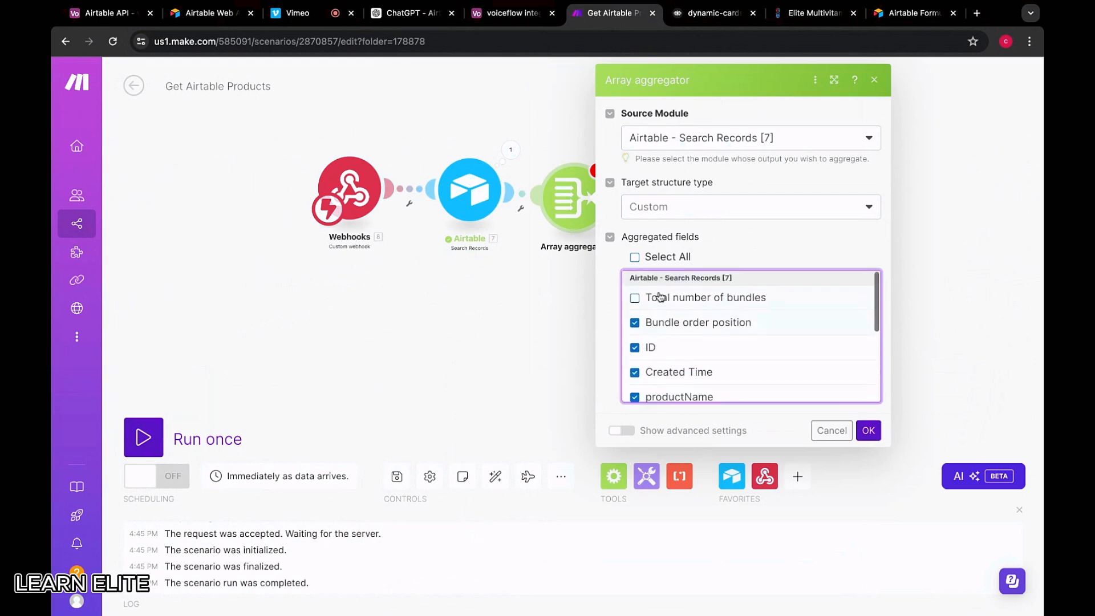
{"action": "left_click", "coordinate": [660, 296]}
{"action": "left_click", "coordinate": [868, 432]}
{"action": "left_click_drag", "start_coordinate": [584, 203], "coordinate": [584, 193]}
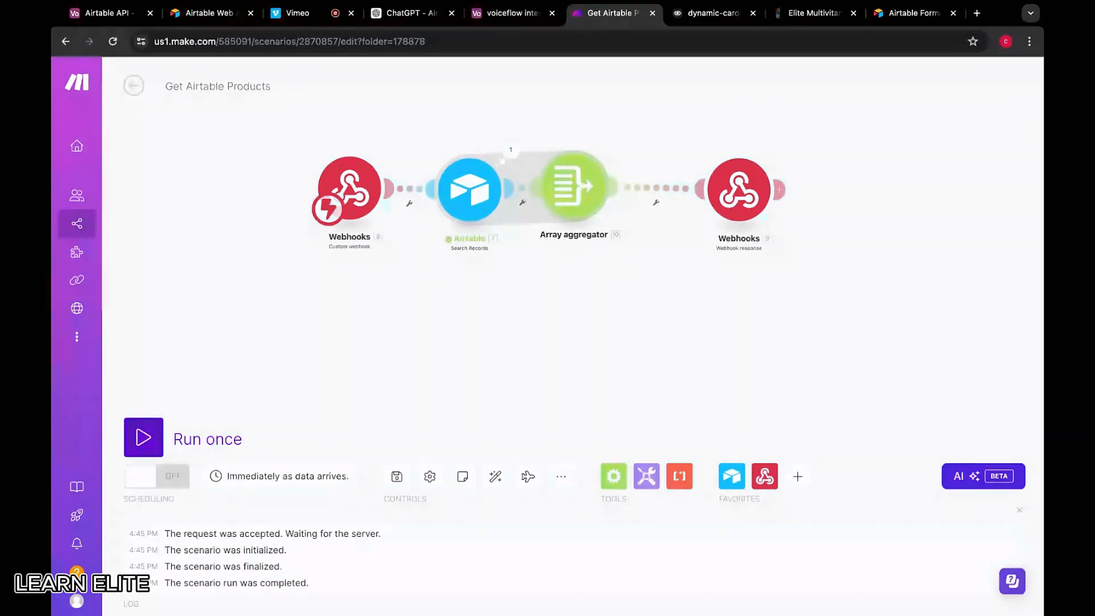
{"action": "left_click_drag", "start_coordinate": [568, 167], "coordinate": [568, 172]}
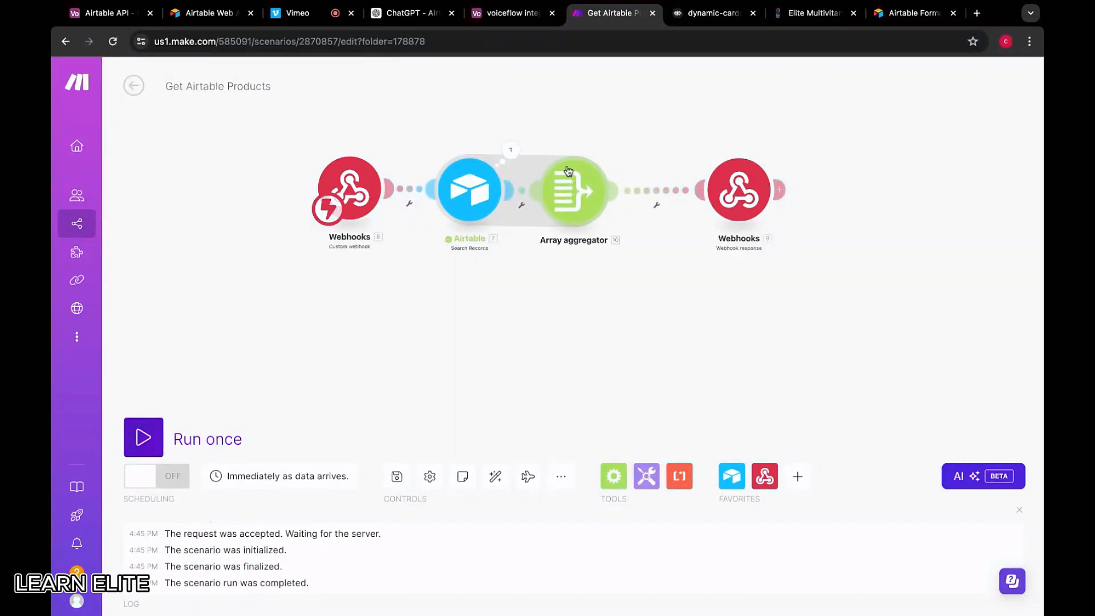
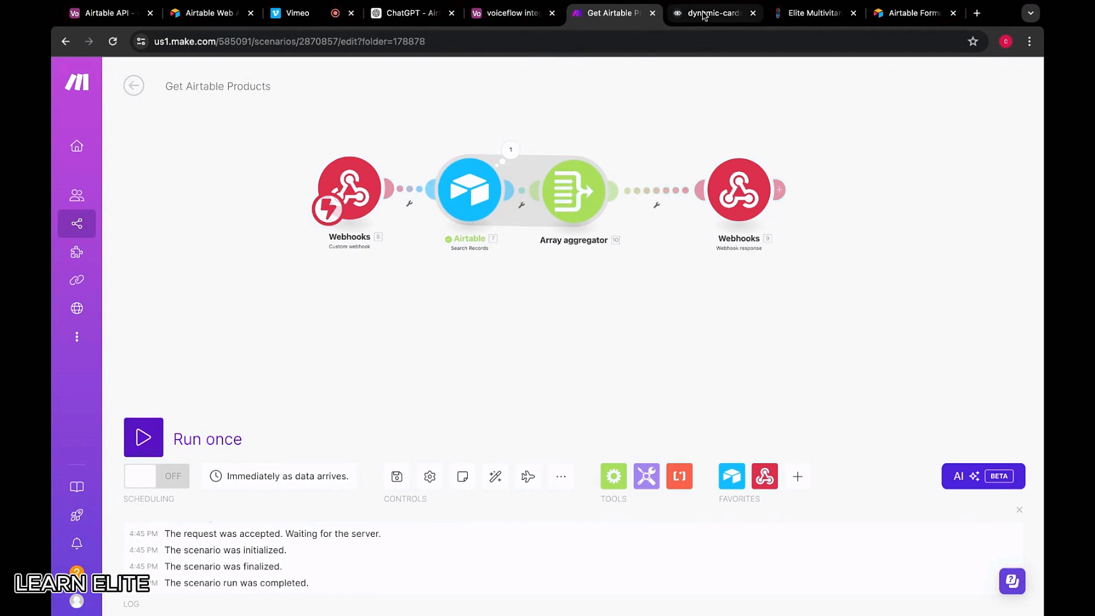
Review the Array aggregator settings and start a single run of the scenario
{"action": "left_click", "coordinate": [705, 16]}
{"action": "left_click", "coordinate": [617, 16]}
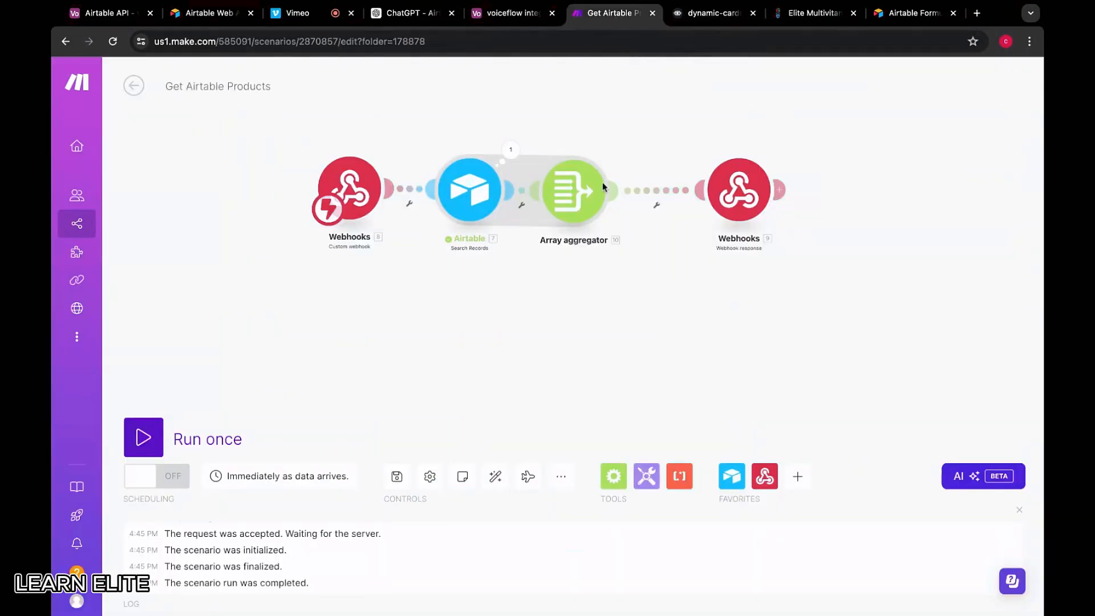
{"action": "left_click", "coordinate": [590, 202]}
{"action": "left_click", "coordinate": [531, 131]}
{"action": "left_click", "coordinate": [155, 438]}
{"action": "scroll", "coordinate": [349, 349], "scroll_direction": "up", "scroll_amount": 3}
{"action": "scroll", "coordinate": [352, 350], "scroll_direction": "down", "scroll_amount": 8}
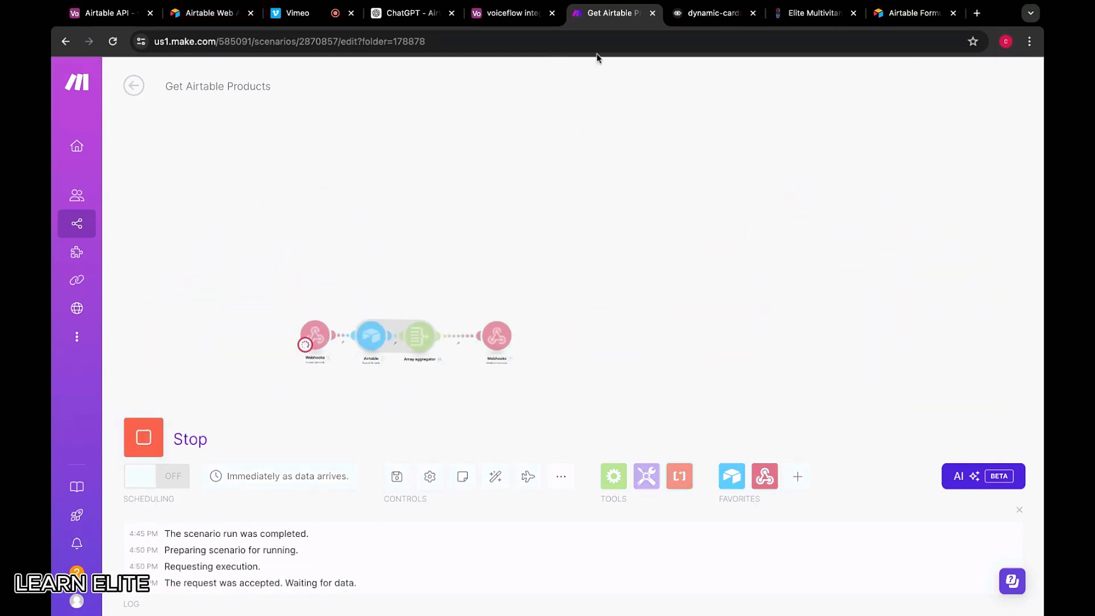
Resend the Voiceflow test request and inspect the airtableQuery value the webhook received
{"action": "left_click", "coordinate": [664, 14]}
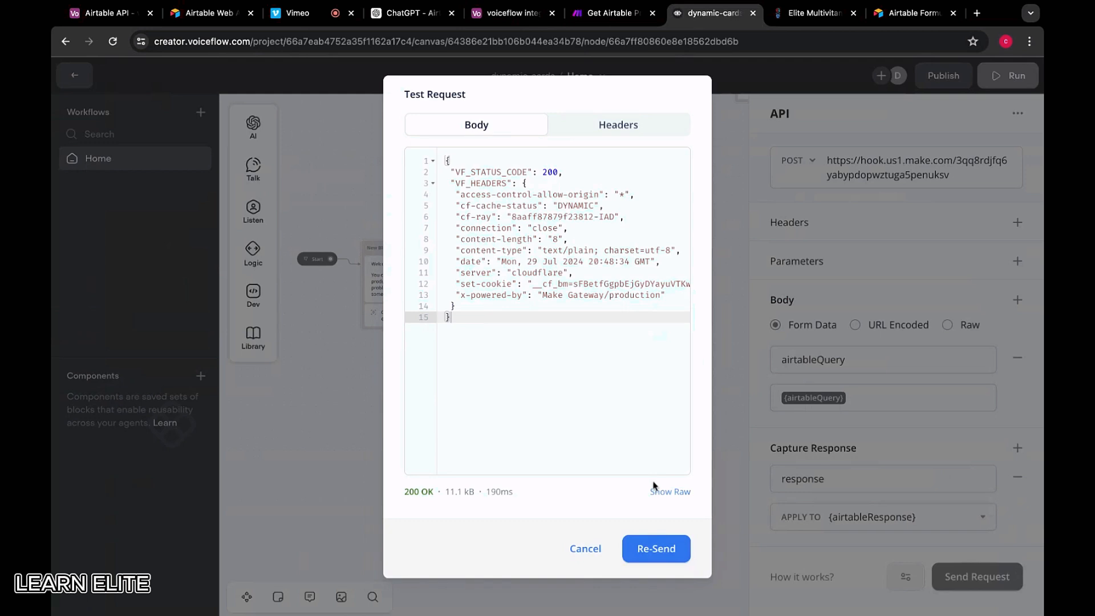
{"action": "left_click", "coordinate": [671, 553]}
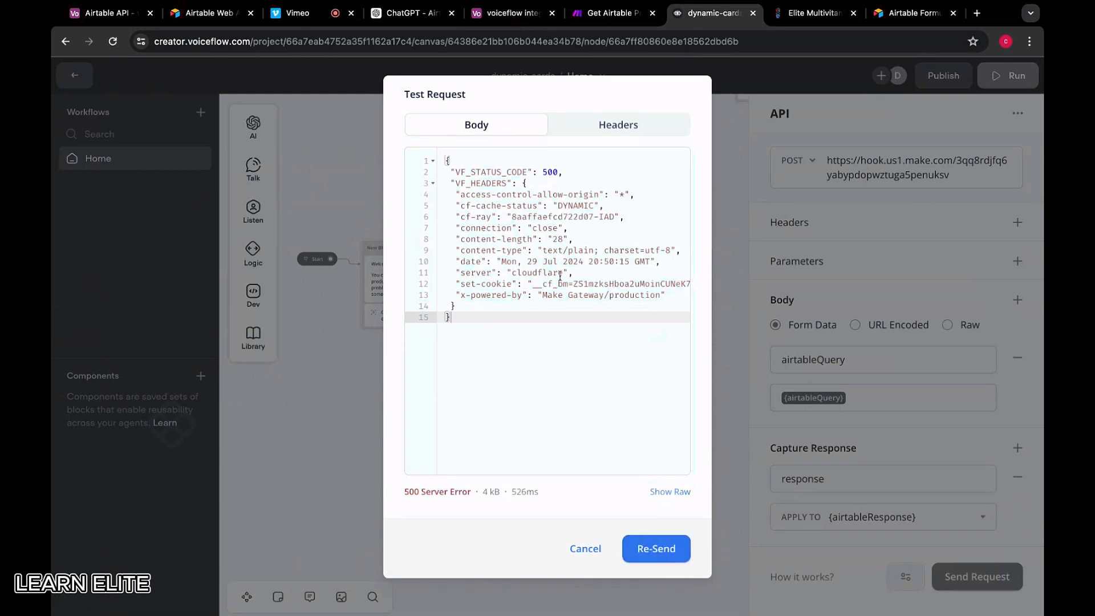
{"action": "left_click", "coordinate": [615, 16]}
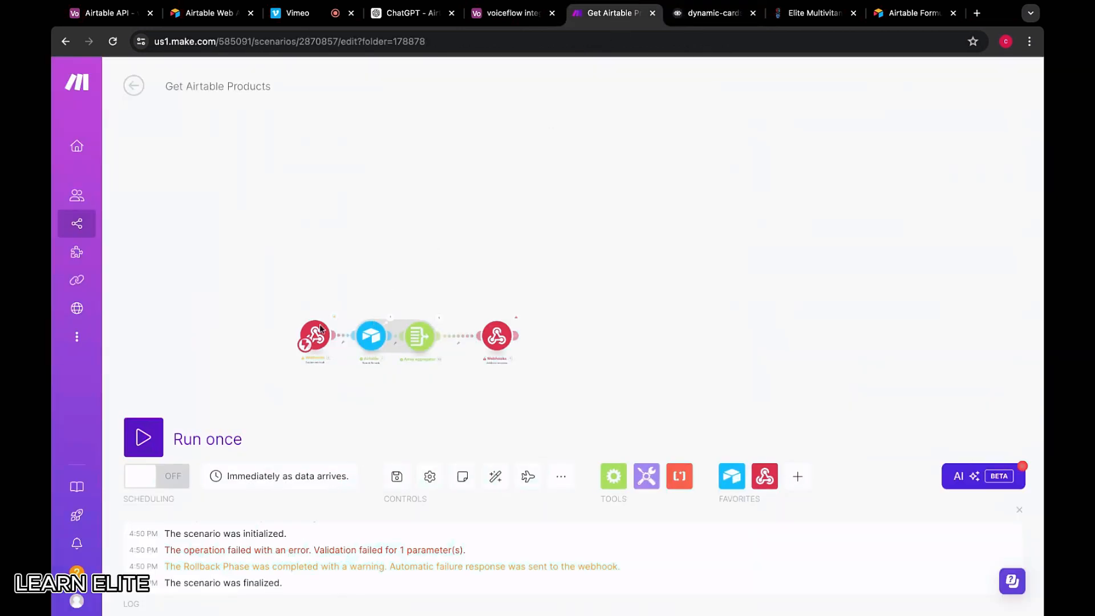
{"action": "scroll", "coordinate": [319, 324], "scroll_direction": "up", "scroll_amount": 5}
{"action": "left_click", "coordinate": [374, 291]}
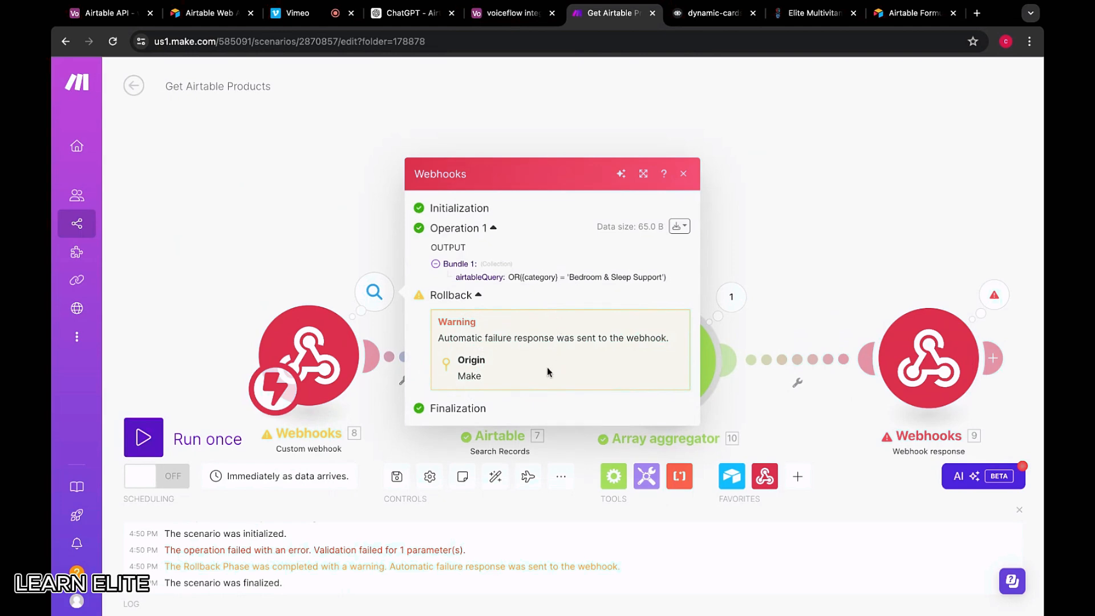
{"action": "left_click_drag", "start_coordinate": [508, 277], "coordinate": [657, 277]}
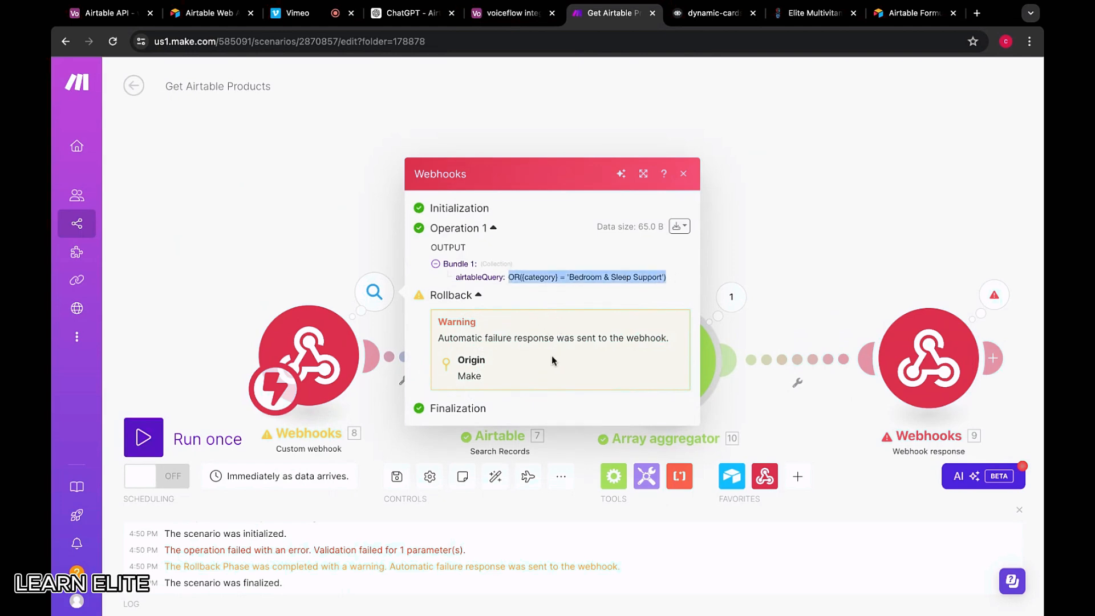
{"action": "left_click", "coordinate": [308, 241]}
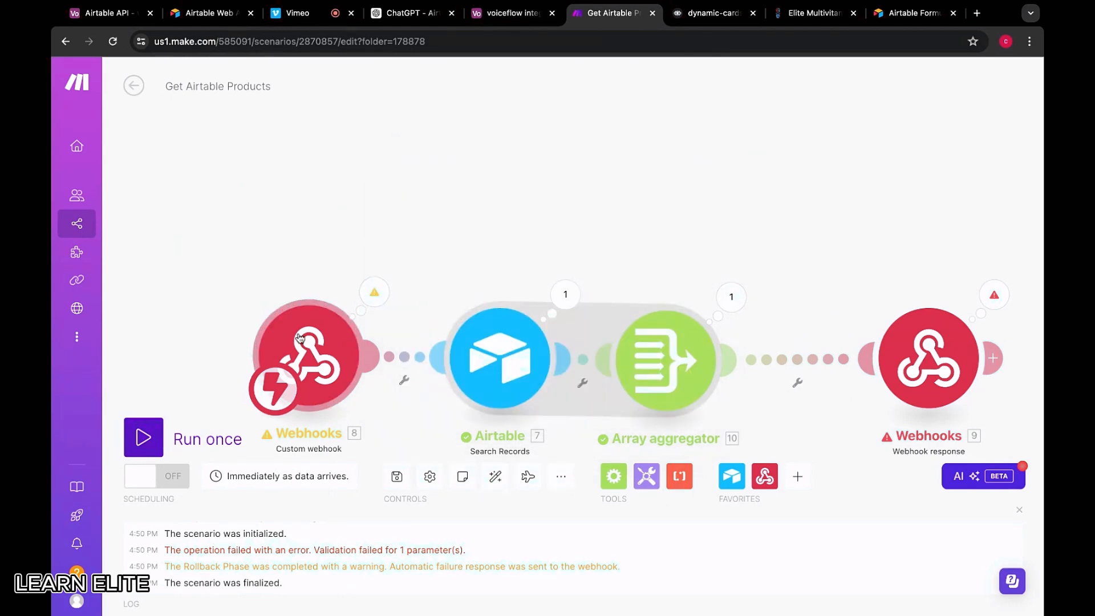
Redetermine the webhook's data structure from a re-sent Voiceflow test request and confirm
{"action": "left_click", "coordinate": [308, 342]}
{"action": "left_click", "coordinate": [485, 277]}
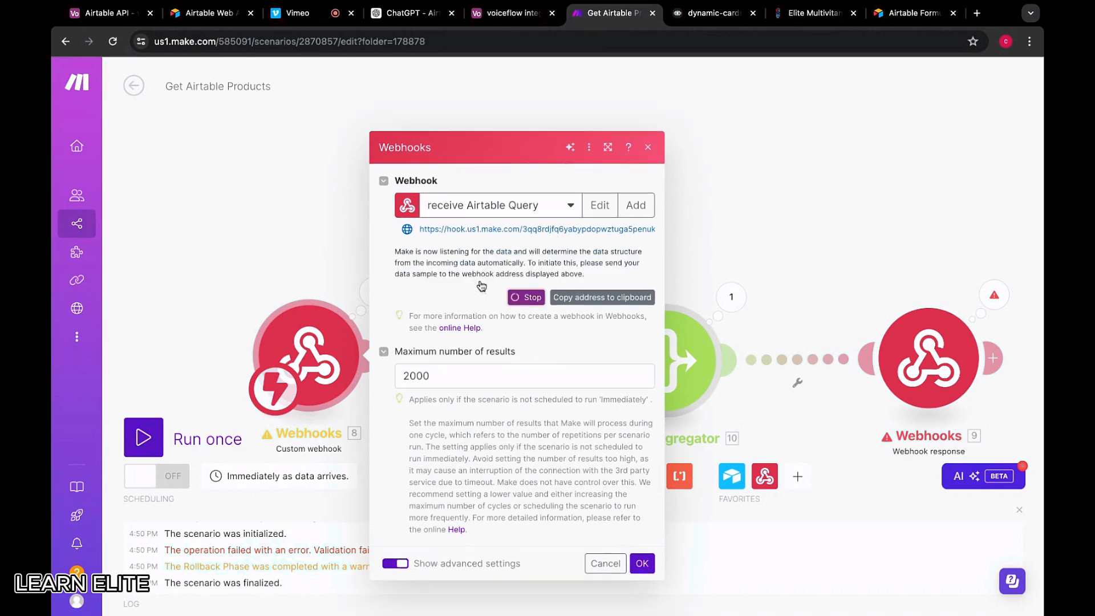
{"action": "left_click", "coordinate": [513, 12]}
{"action": "left_click", "coordinate": [712, 12]}
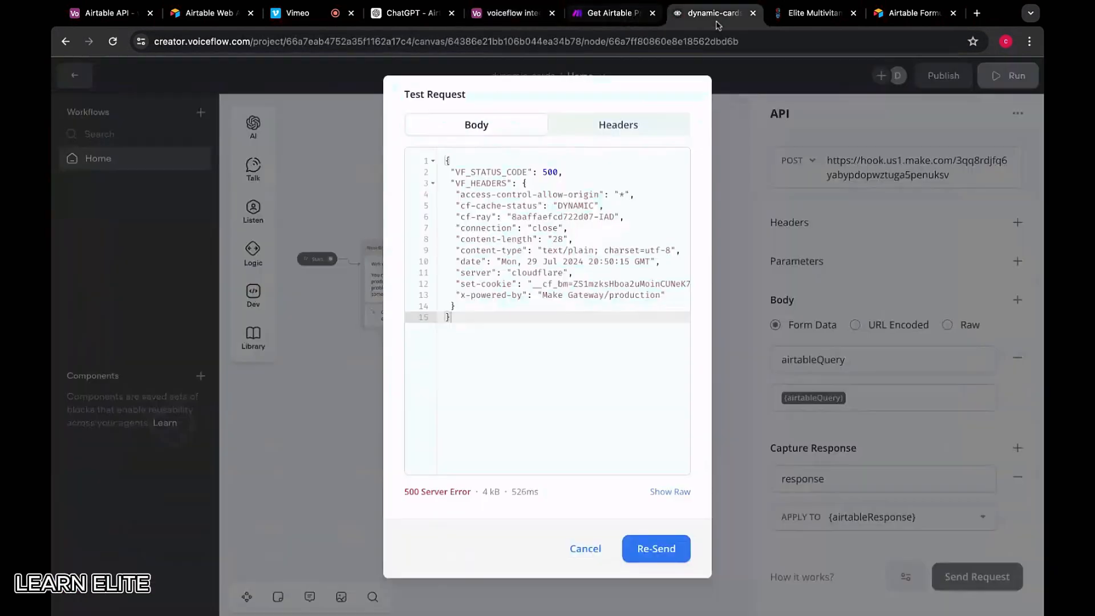
{"action": "left_click", "coordinate": [654, 549]}
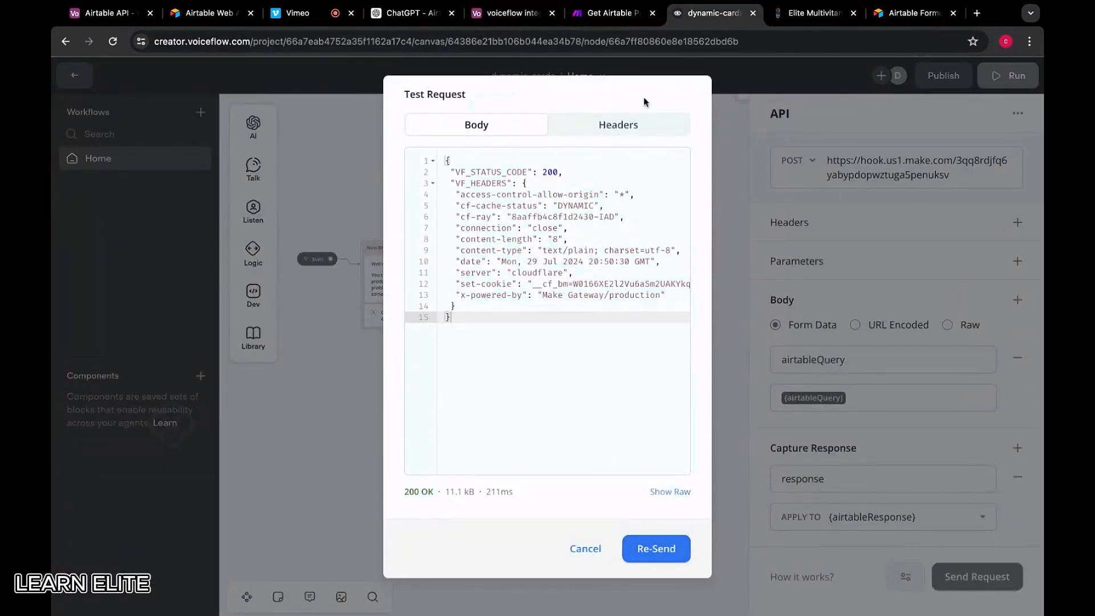
{"action": "left_click", "coordinate": [613, 13]}
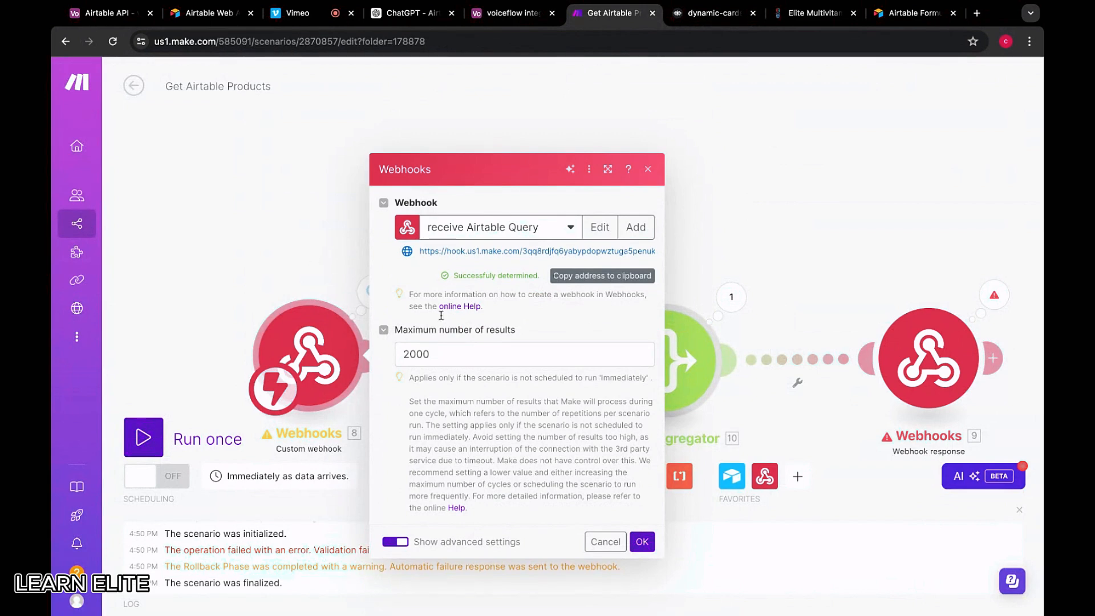
{"action": "left_click", "coordinate": [642, 542]}
Run the scenario once again, resend the test request, and review the failed-validation result
{"action": "left_click", "coordinate": [144, 437]}
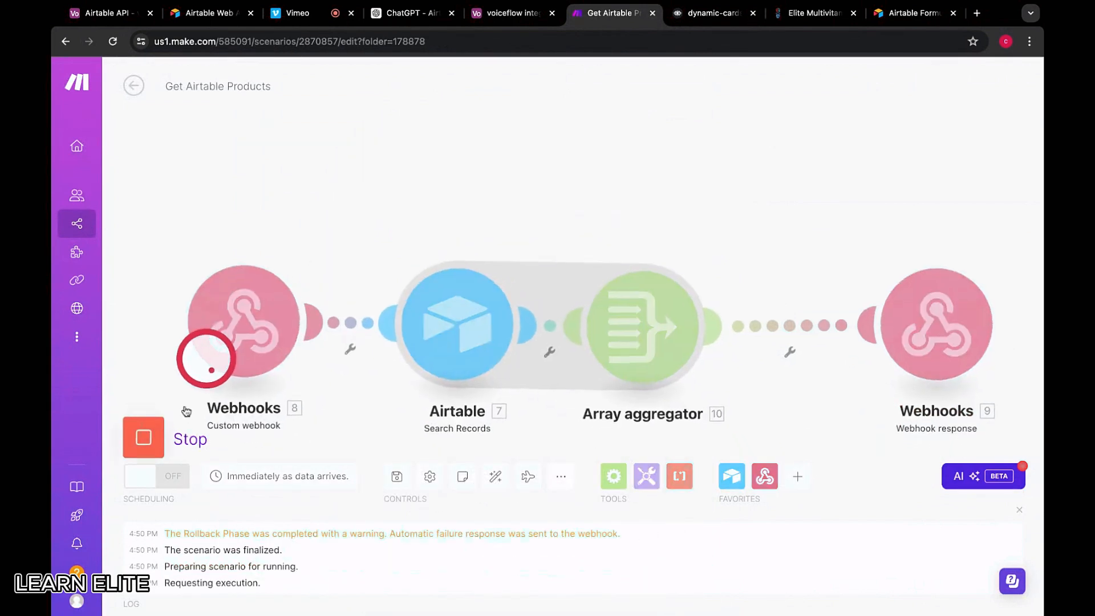
{"action": "left_click", "coordinate": [700, 13]}
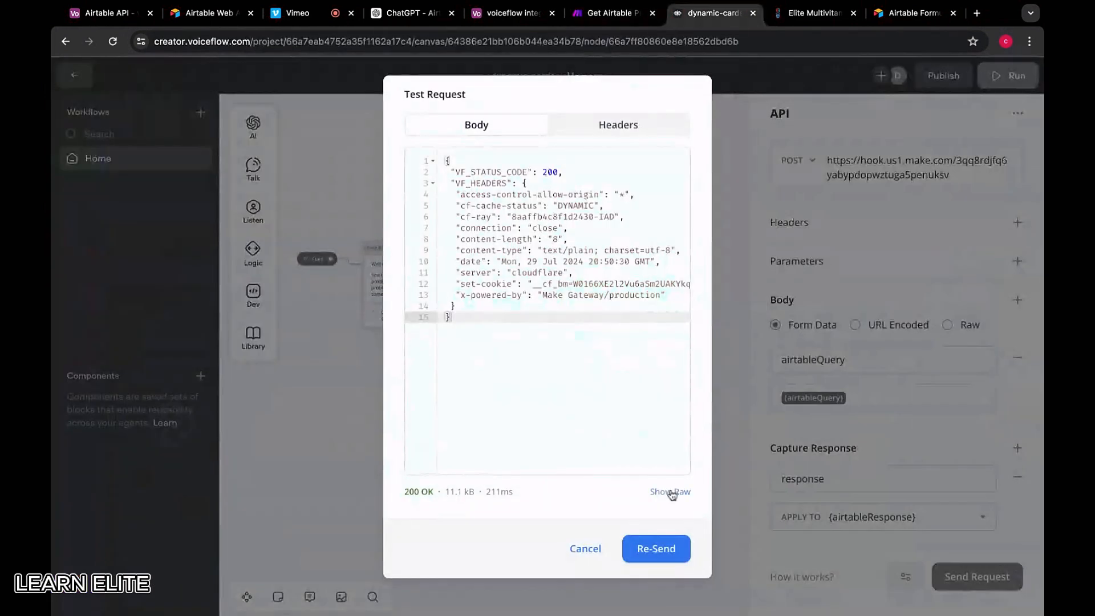
{"action": "left_click", "coordinate": [671, 539]}
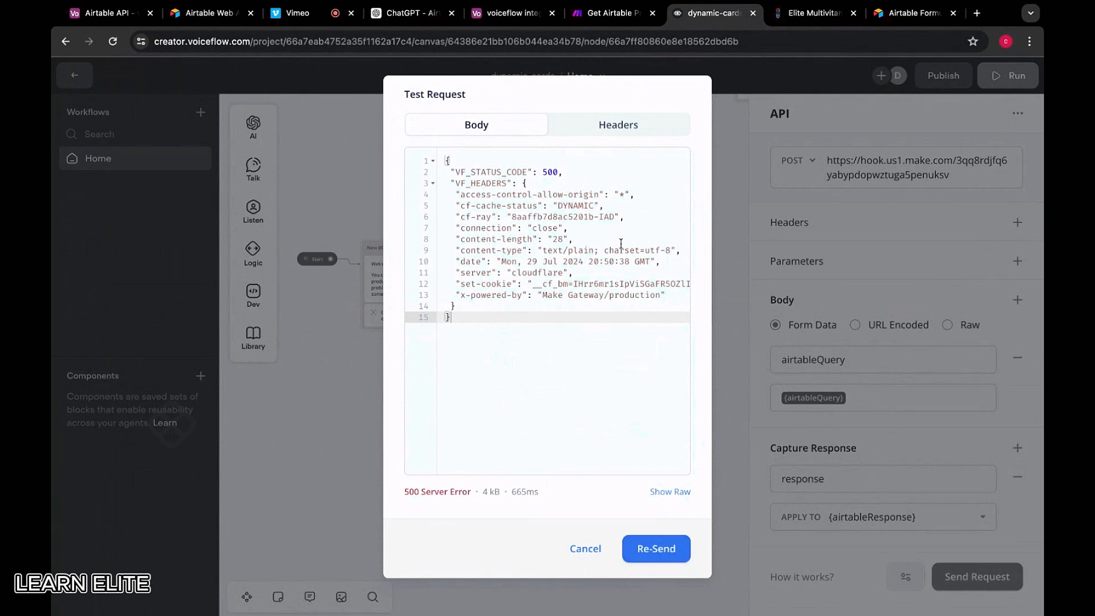
{"action": "scroll", "coordinate": [521, 325], "scroll_direction": "right", "scroll_amount": 5}
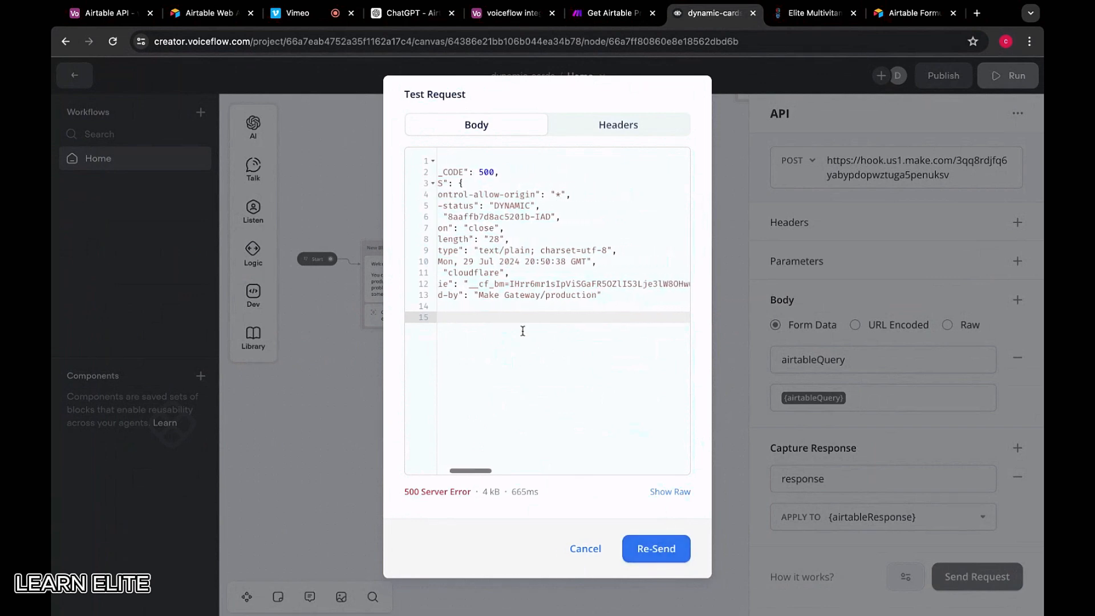
{"action": "scroll", "coordinate": [547, 285], "scroll_direction": "left", "scroll_amount": 5}
{"action": "left_click", "coordinate": [586, 549]}
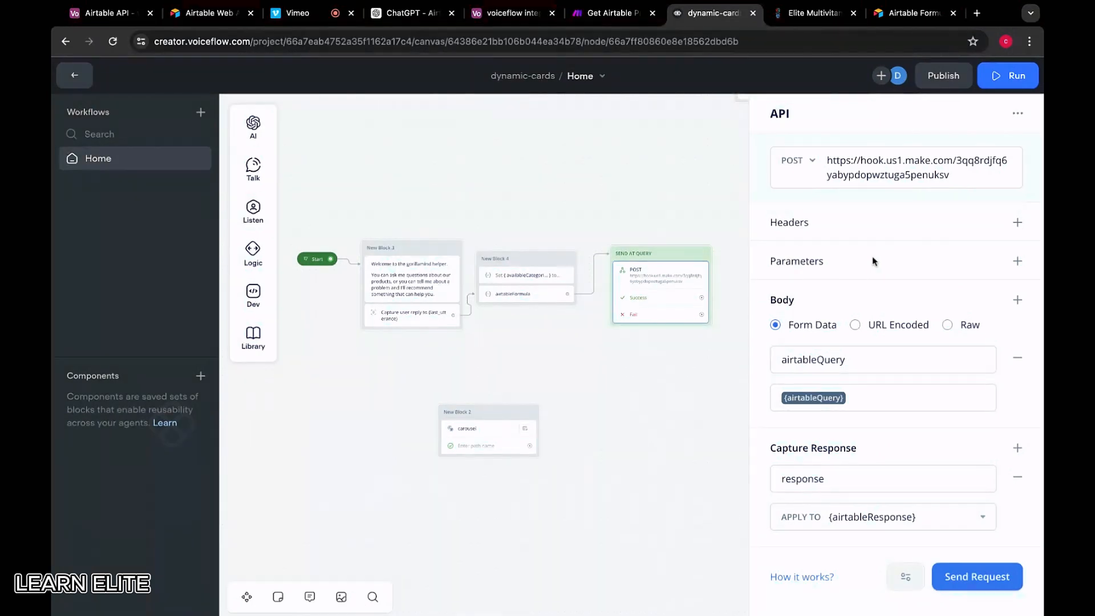
{"action": "left_click", "coordinate": [633, 14]}
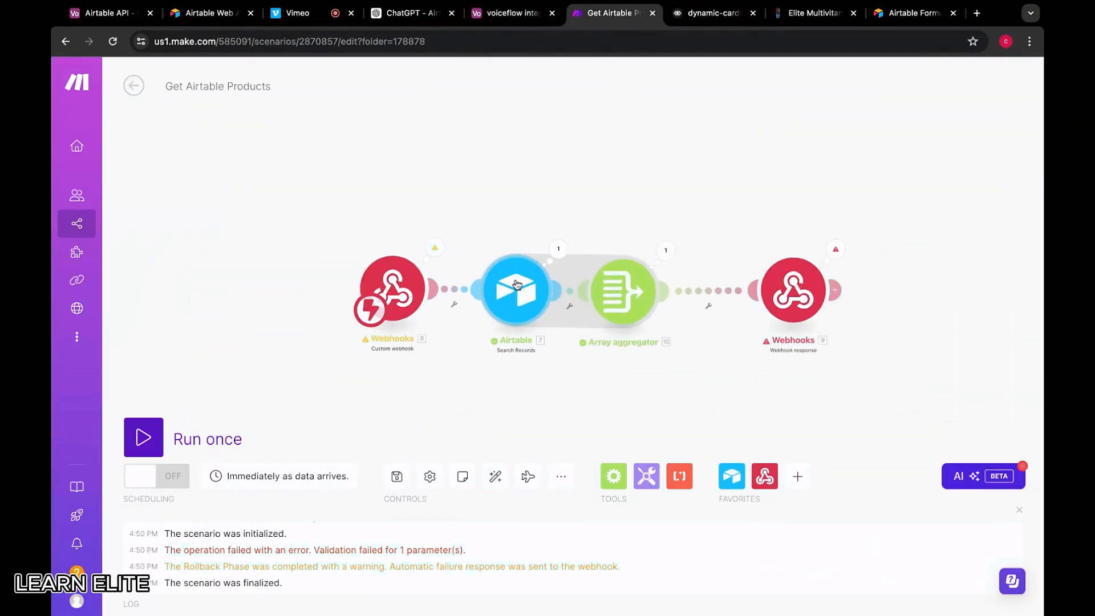
Review the module settings, then disconnect the Webhook response from the Array aggregator
{"action": "left_click", "coordinate": [518, 285]}
{"action": "left_click", "coordinate": [511, 240]}
{"action": "left_click", "coordinate": [630, 298]}
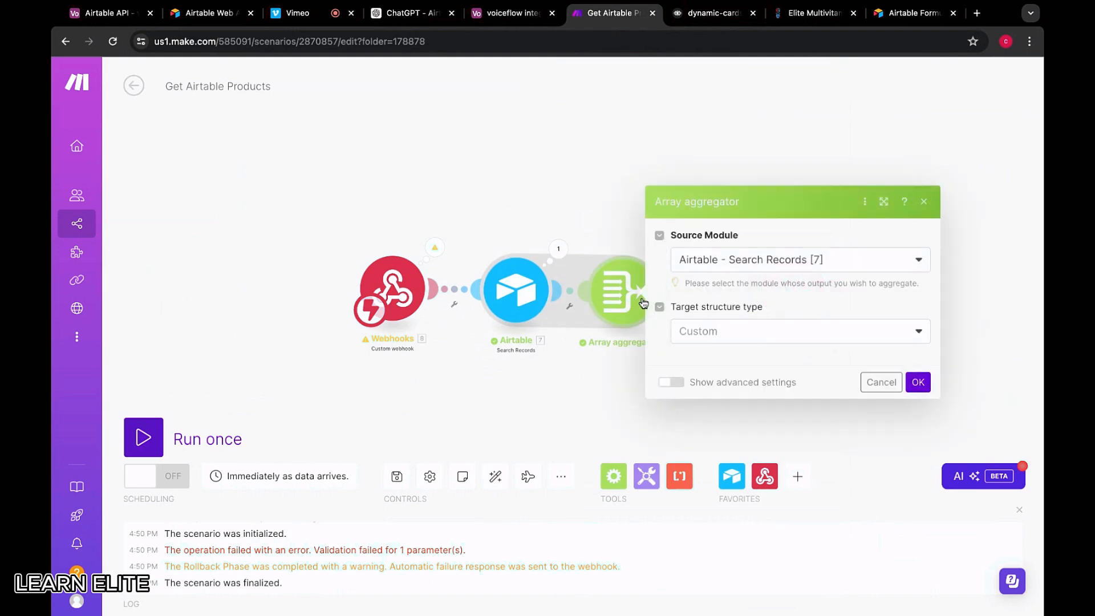
{"action": "left_click", "coordinate": [557, 212]}
{"action": "left_click", "coordinate": [794, 287]}
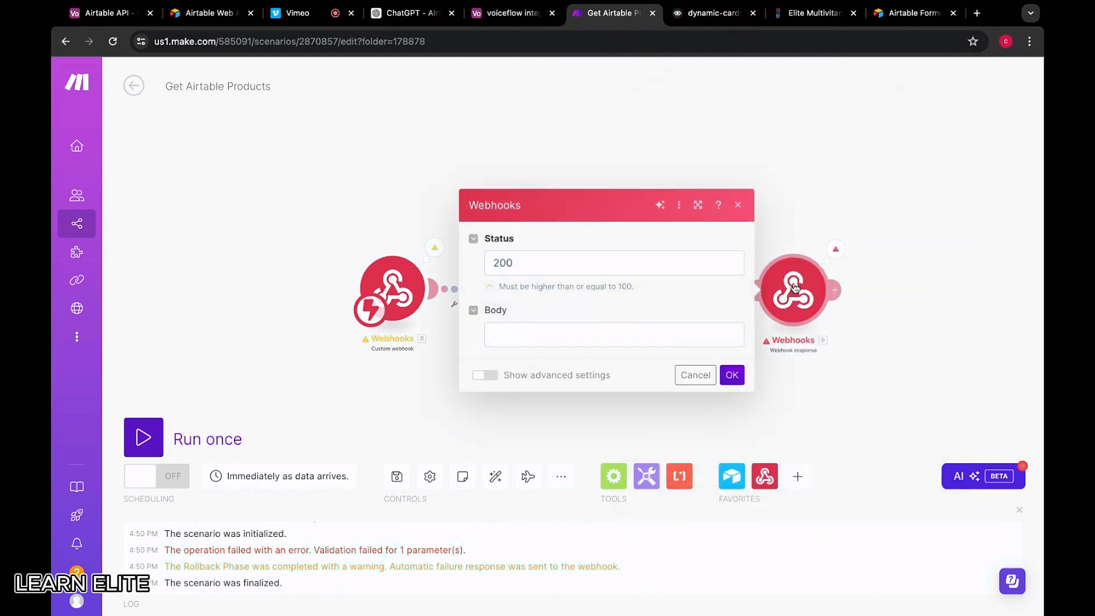
{"action": "left_click", "coordinate": [545, 330]}
{"action": "left_click", "coordinate": [397, 169]}
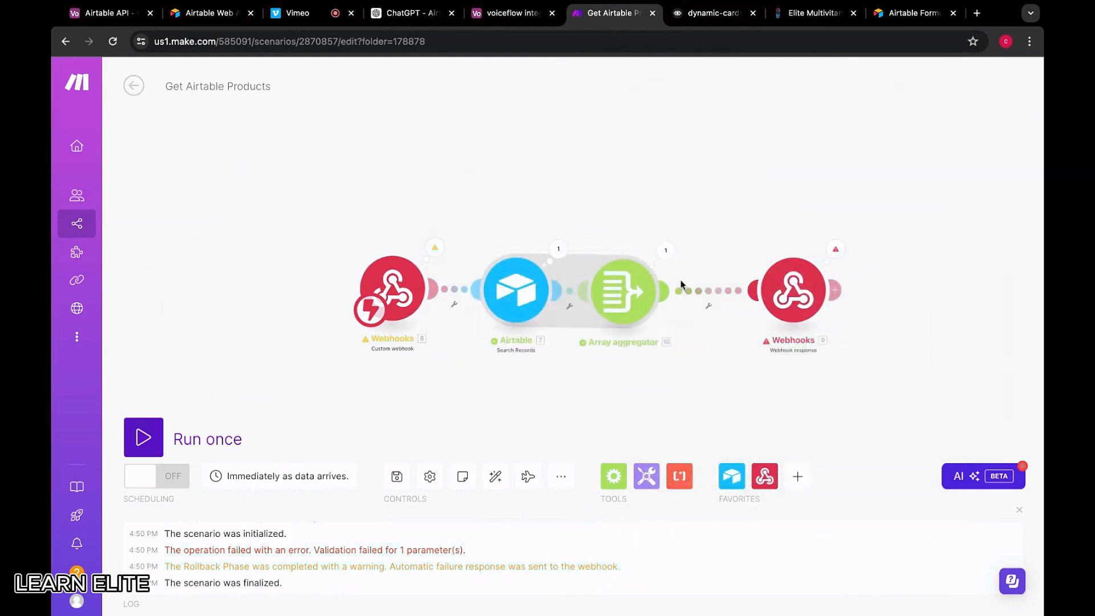
{"action": "right_click", "coordinate": [700, 287]}
{"action": "left_click", "coordinate": [742, 321]}
Run the scenario once and send a Voiceflow test request with generated test values
{"action": "left_click", "coordinate": [147, 439]}
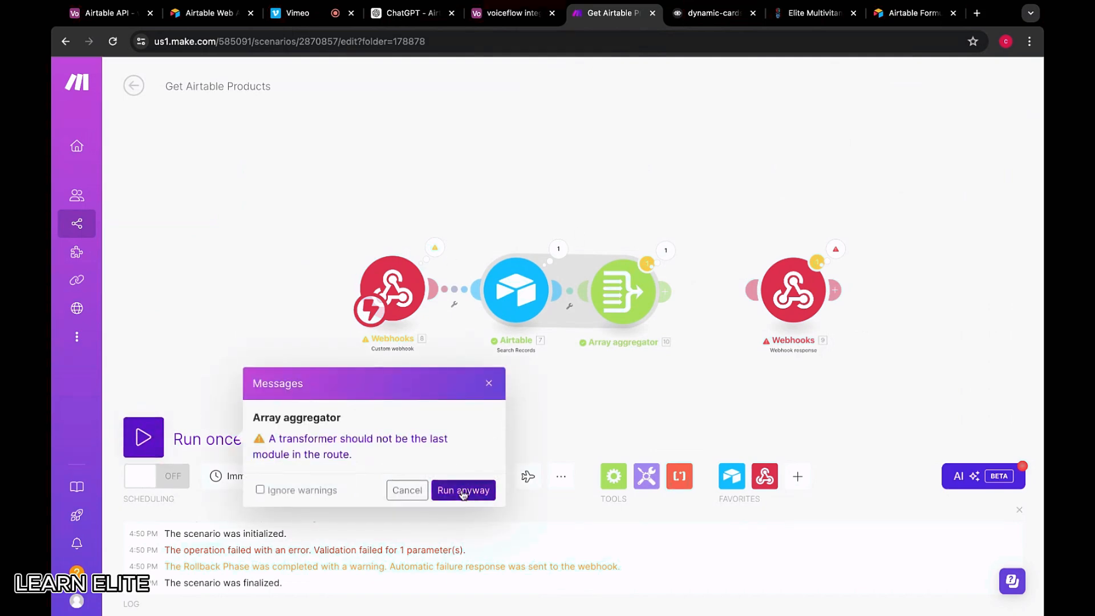
{"action": "left_click", "coordinate": [463, 491]}
{"action": "left_click", "coordinate": [711, 13]}
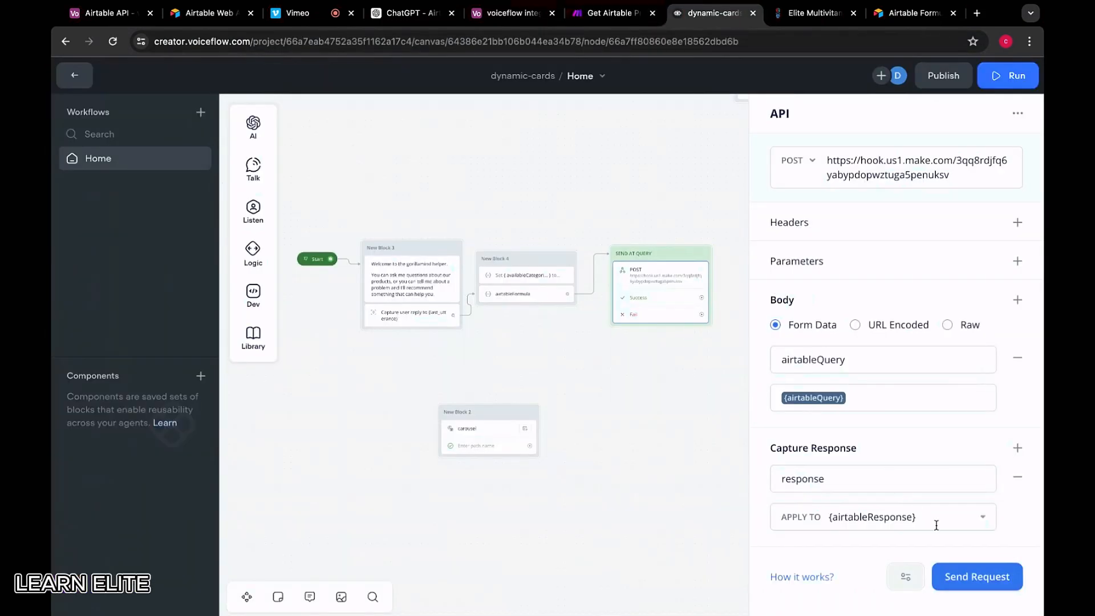
{"action": "left_click", "coordinate": [973, 576]}
{"action": "left_click", "coordinate": [623, 205]}
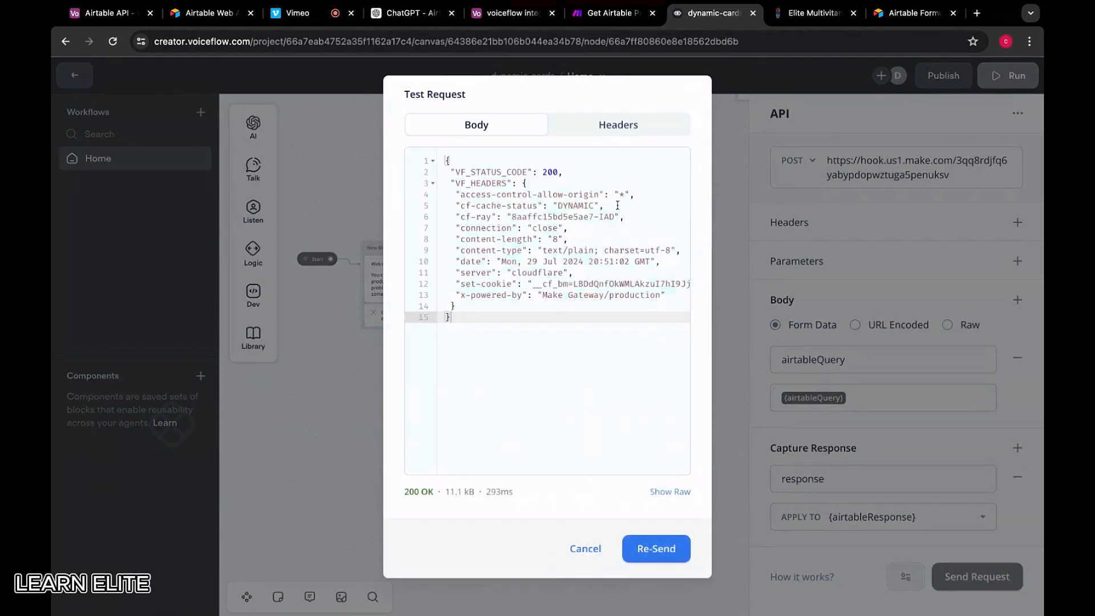
{"action": "left_click", "coordinate": [608, 14]}
Inspect the Array aggregator output containing the three aggregated products
{"action": "left_click", "coordinate": [707, 231]}
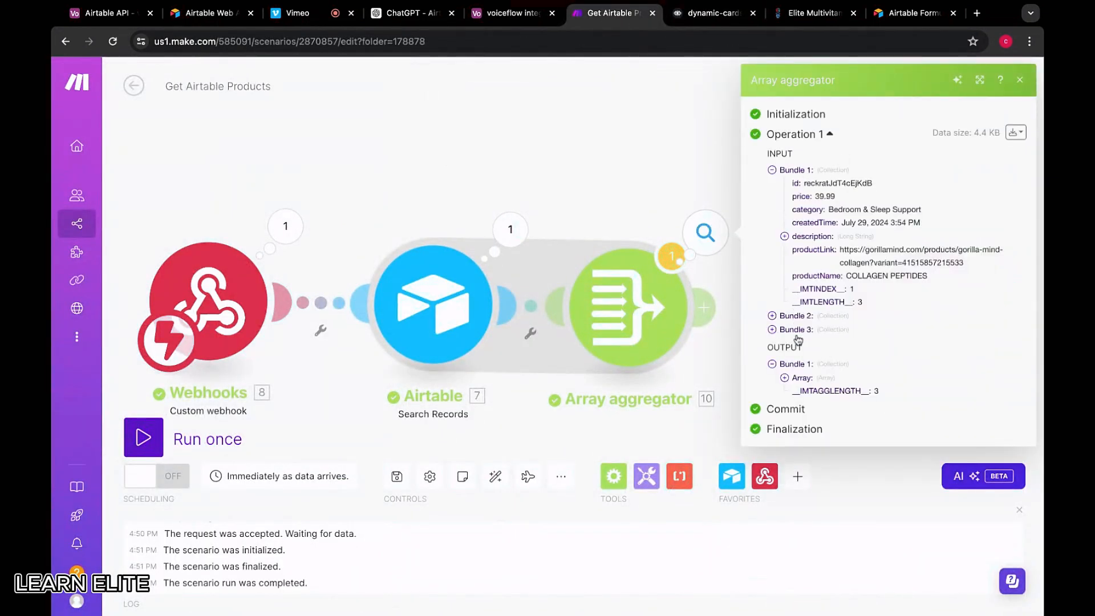
{"action": "left_click", "coordinate": [803, 368]}
{"action": "left_click", "coordinate": [803, 368]}
{"action": "left_click", "coordinate": [808, 378]}
{"action": "left_click", "coordinate": [797, 392]}
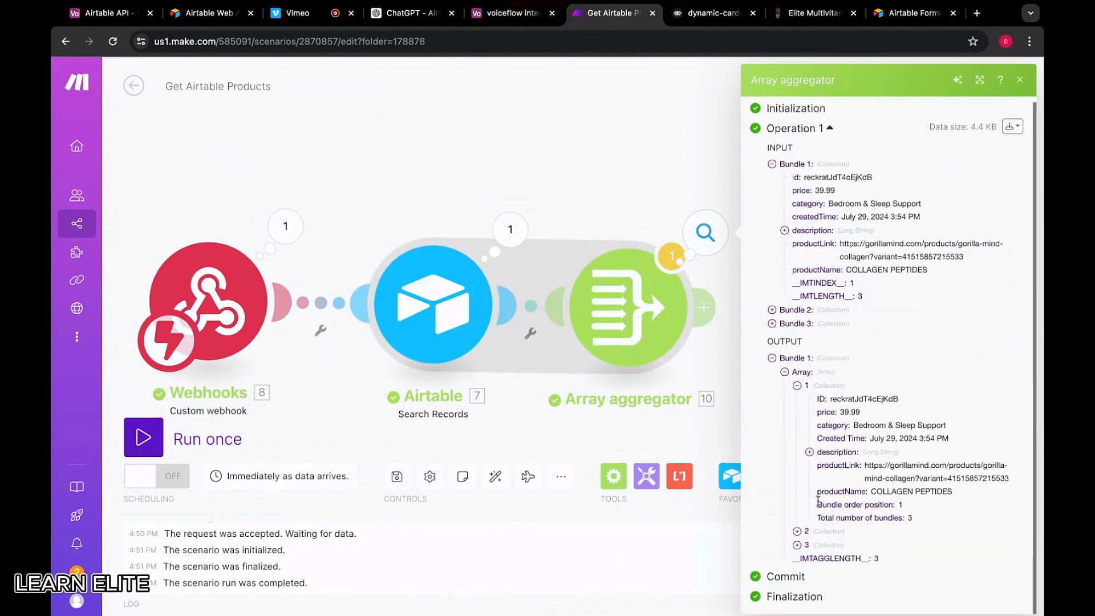
{"action": "left_click", "coordinate": [804, 531]}
{"action": "scroll", "coordinate": [807, 539], "scroll_direction": "down", "scroll_amount": 5}
{"action": "left_click", "coordinate": [810, 547]}
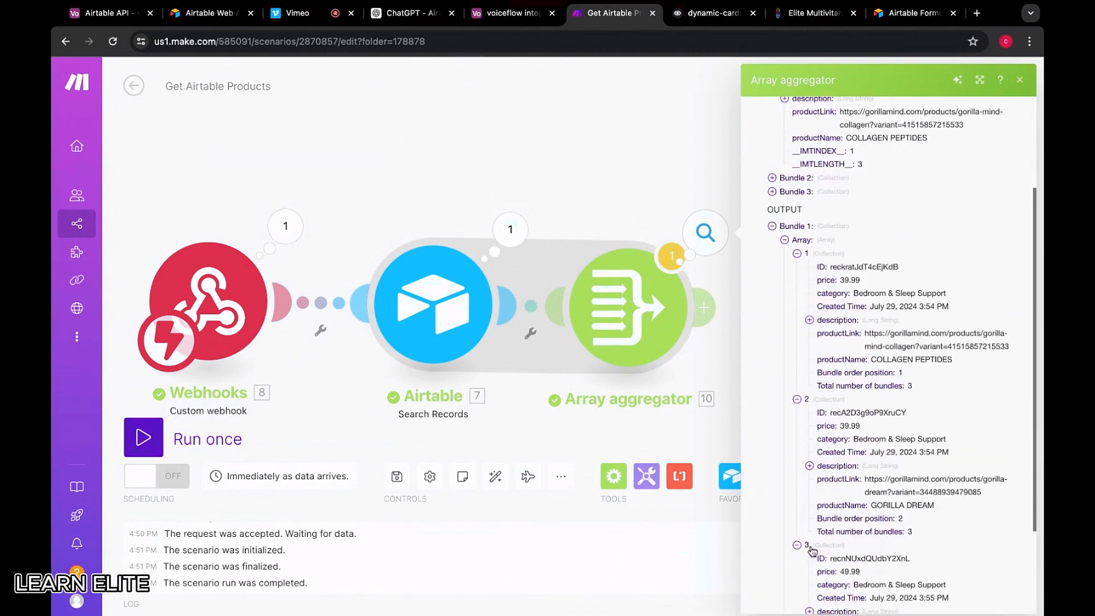
{"action": "left_click", "coordinate": [797, 254]}
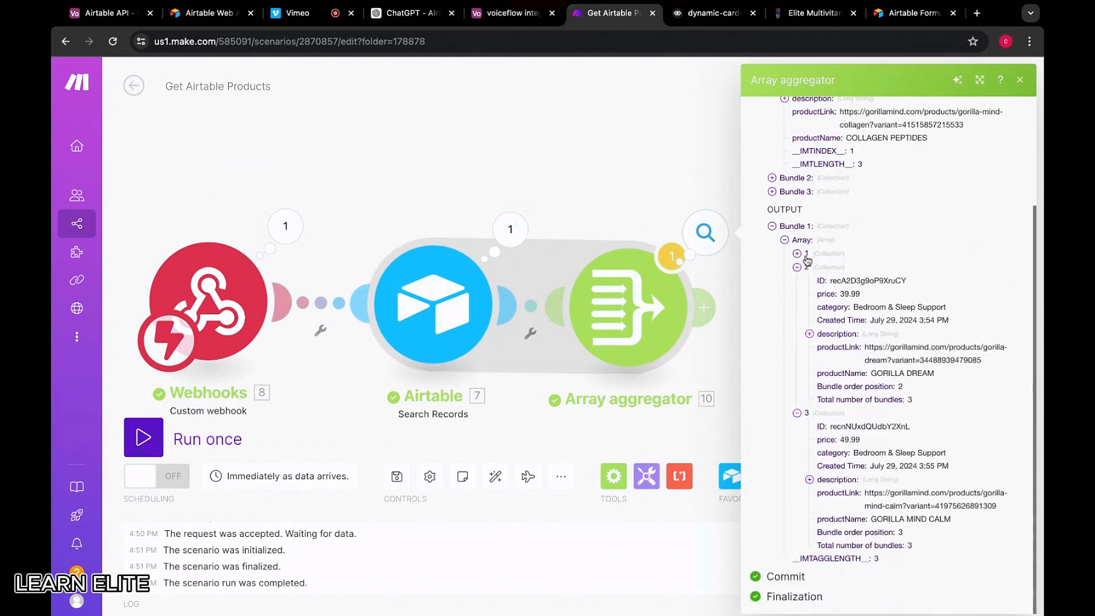
{"action": "left_click", "coordinate": [805, 269]}
{"action": "left_click", "coordinate": [808, 376]}
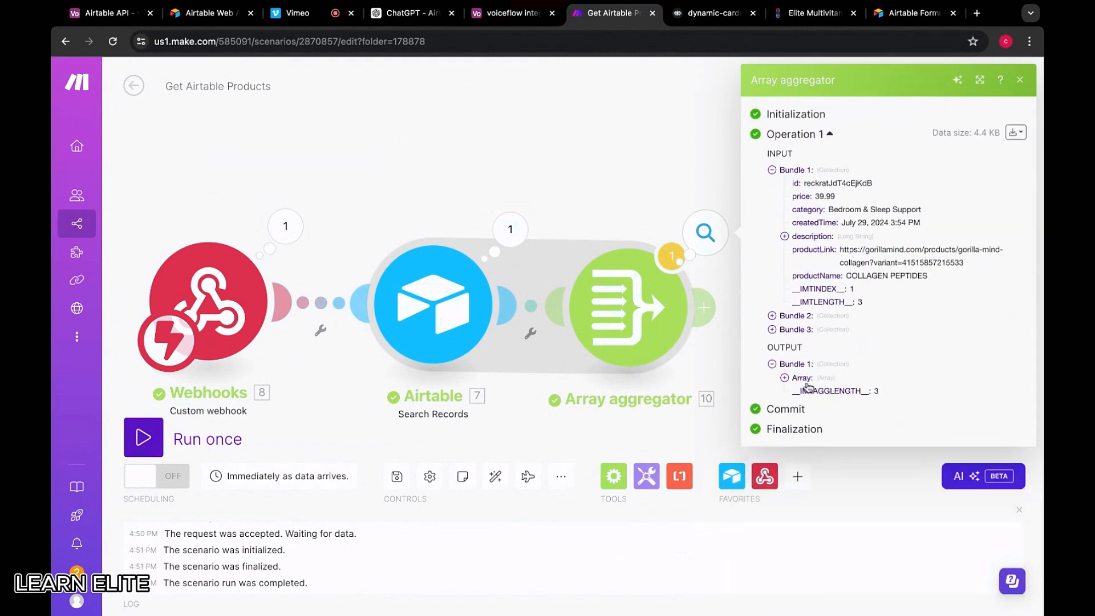
{"action": "left_click", "coordinate": [808, 376]}
{"action": "left_click", "coordinate": [808, 376]}
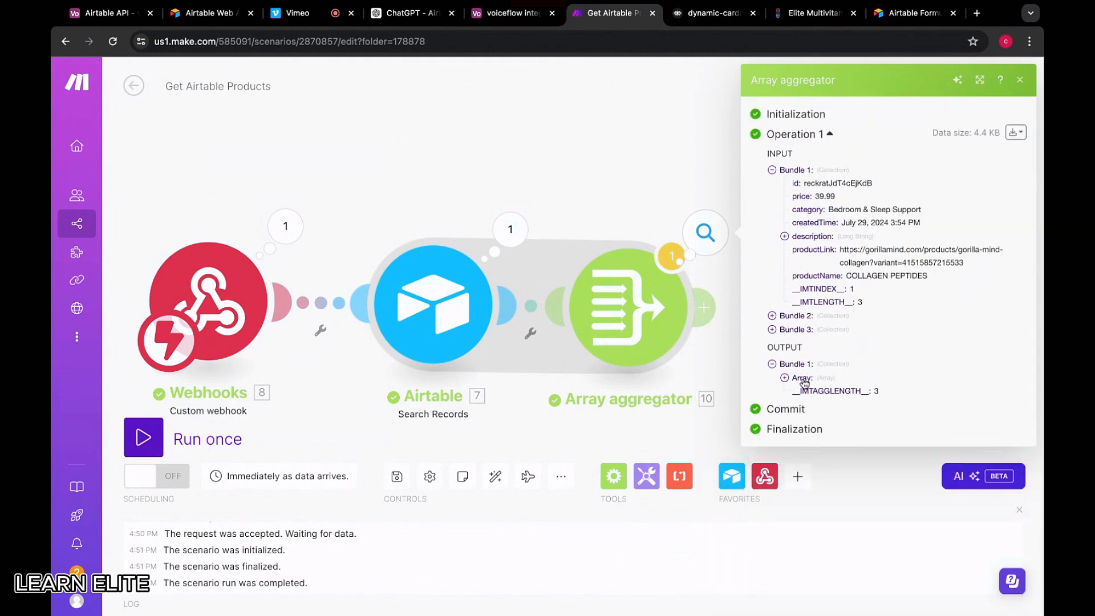
{"action": "left_click", "coordinate": [637, 211]}
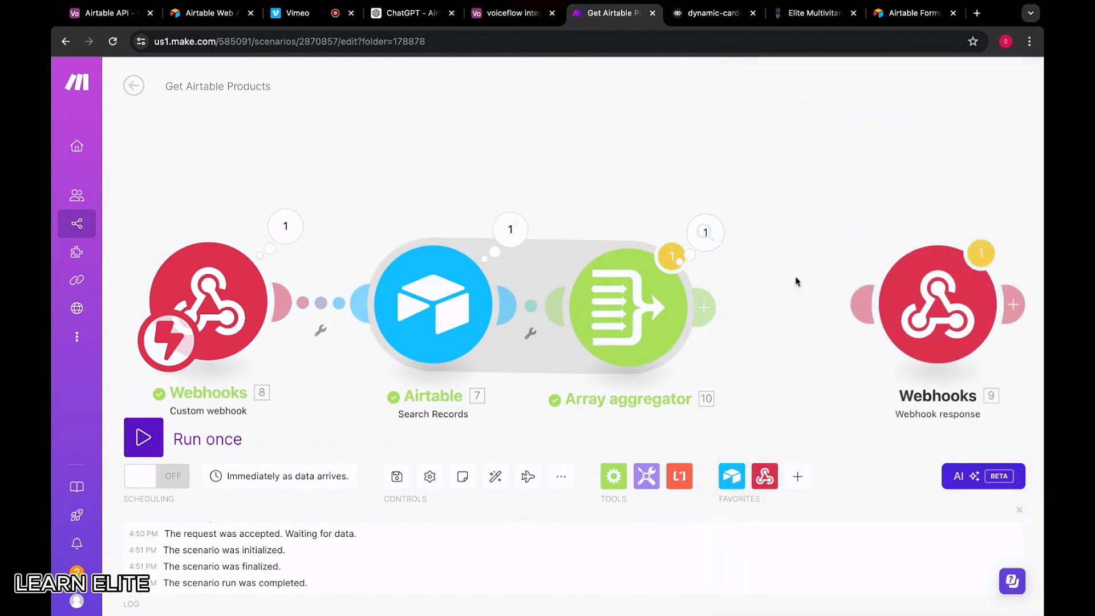
Map 10. Array[] into the Webhook response Body and run the scenario once
{"action": "left_click", "coordinate": [936, 311]}
{"action": "left_click", "coordinate": [654, 348]}
{"action": "left_click", "coordinate": [422, 360]}
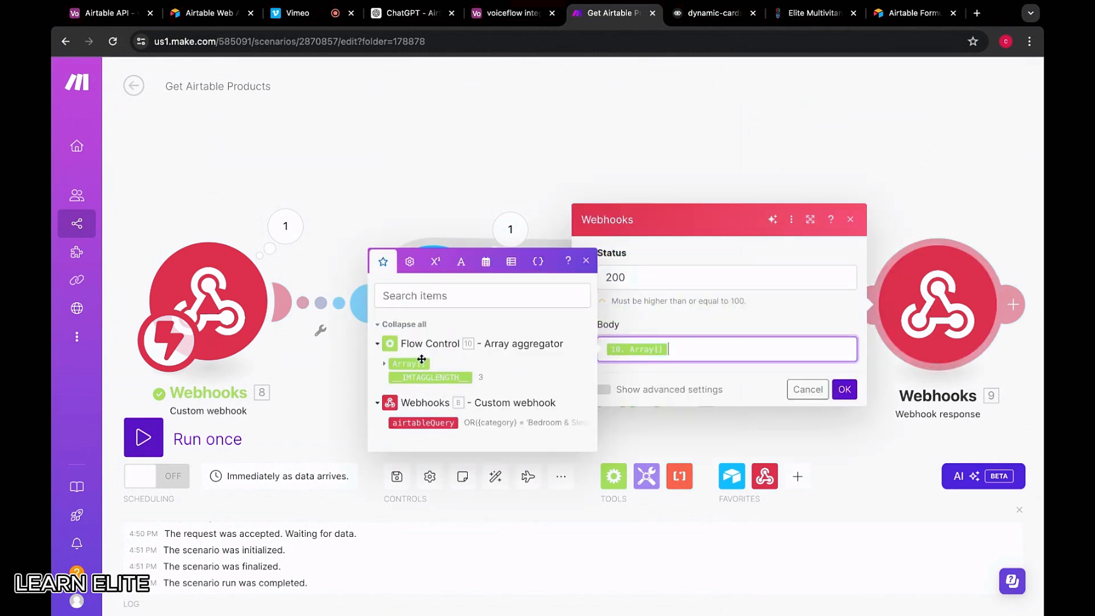
{"action": "left_click", "coordinate": [844, 390]}
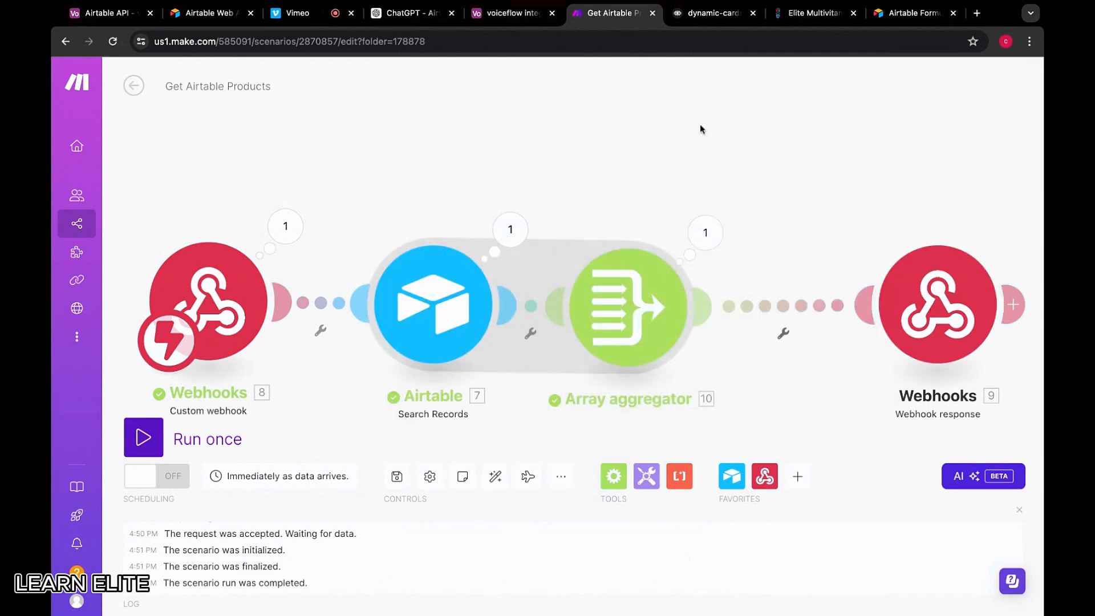
{"action": "left_click", "coordinate": [156, 444]}
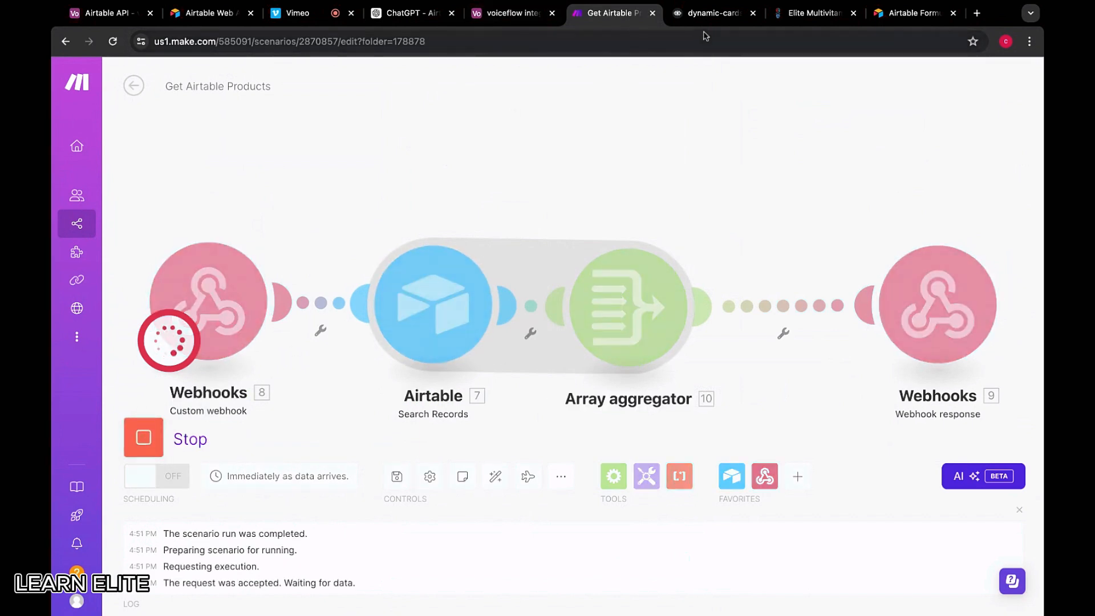
Re-send the Voiceflow API test request and select the returned JSON
{"action": "left_click", "coordinate": [710, 13]}
{"action": "left_click", "coordinate": [656, 548]}
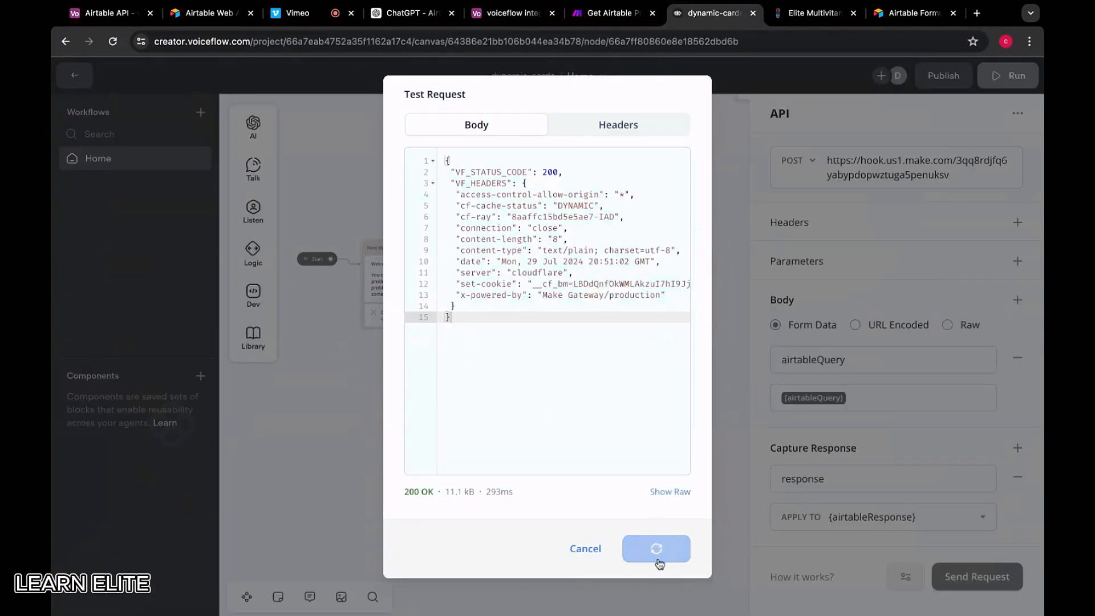
{"action": "scroll", "coordinate": [549, 286], "scroll_direction": "down", "scroll_amount": 2}
{"action": "scroll", "coordinate": [549, 287], "scroll_direction": "down", "scroll_amount": 2}
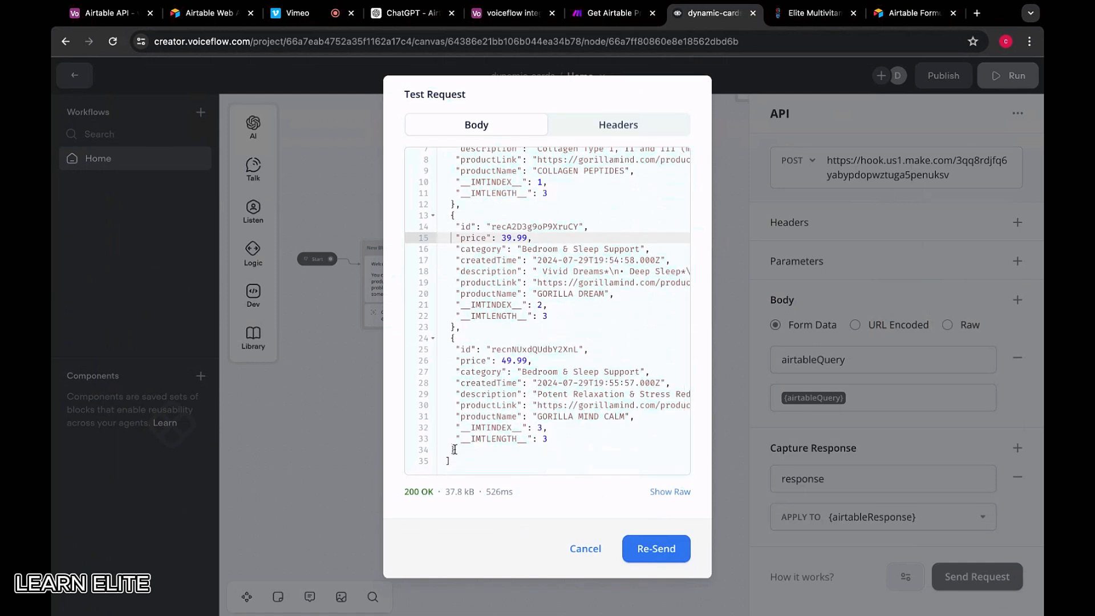
{"action": "left_click_drag", "start_coordinate": [456, 459], "coordinate": [445, 181]}
{"action": "key", "text": "shift+Up"}
{"action": "key", "text": "shift+Up"}
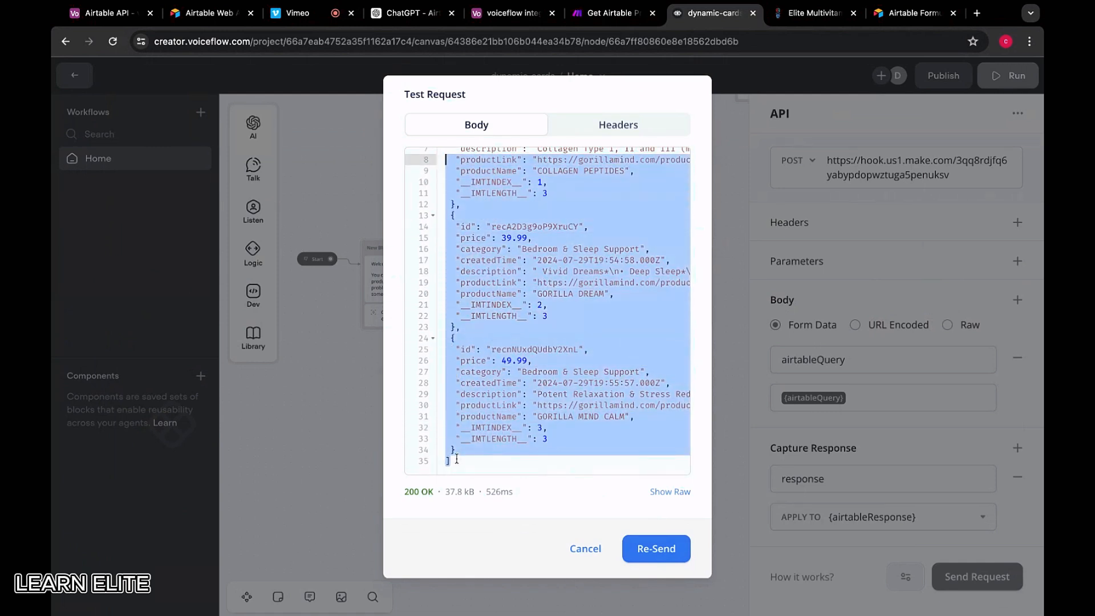
Go through the third product's id, price 49.99, category, description, productLink and productName
{"action": "left_click", "coordinate": [547, 348]}
{"action": "key", "text": "shift+Left"}
{"action": "key", "text": "shift+Left"}
{"action": "key", "text": "shift+Left"}
{"action": "key", "text": "shift+Left"}
{"action": "key", "text": "shift+Left"}
{"action": "key", "text": "shift+Left"}
{"action": "key", "text": "shift+Left"}
{"action": "key", "text": "shift+Left"}
{"action": "key", "text": "shift+Left"}
{"action": "key", "text": "shift+Left"}
{"action": "key", "text": "shift+Left"}
{"action": "key", "text": "shift+Left"}
{"action": "key", "text": "shift+Left"}
{"action": "key", "text": "shift+Left"}
{"action": "key", "text": "shift+Left"}
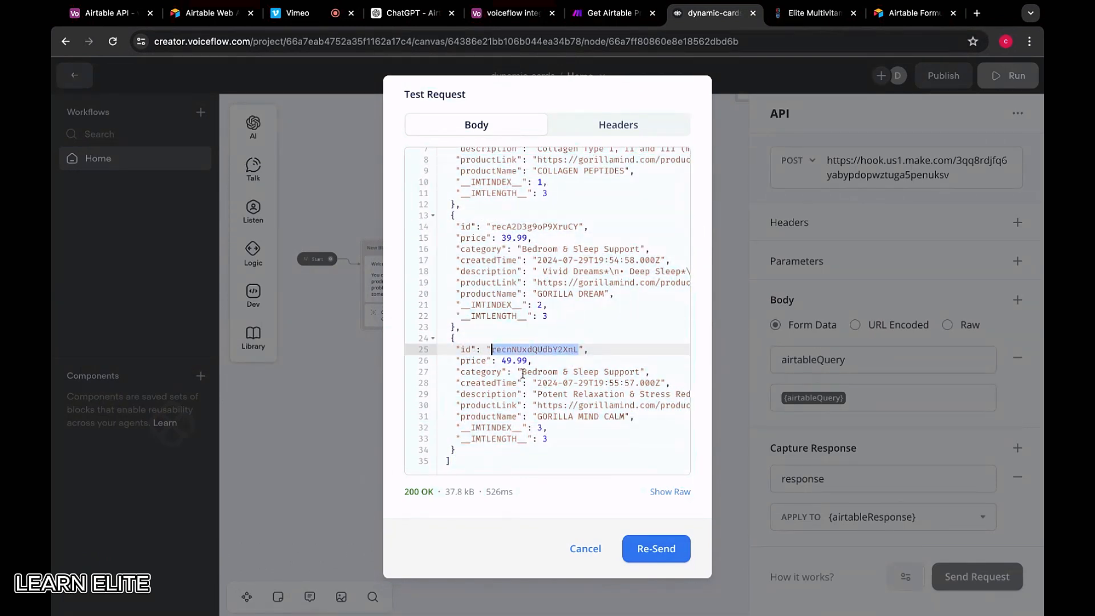
{"action": "left_click", "coordinate": [529, 361]}
{"action": "key", "text": "shift+Left"}
{"action": "key", "text": "shift+Left"}
{"action": "key", "text": "shift+Left"}
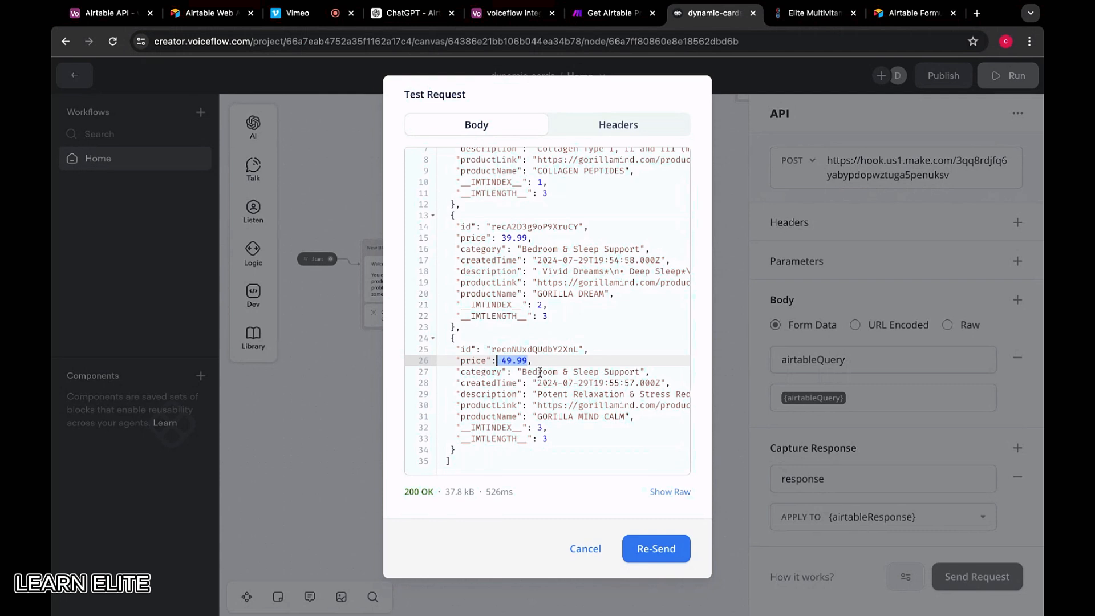
{"action": "left_click", "coordinate": [540, 372]}
{"action": "left_click", "coordinate": [572, 394]}
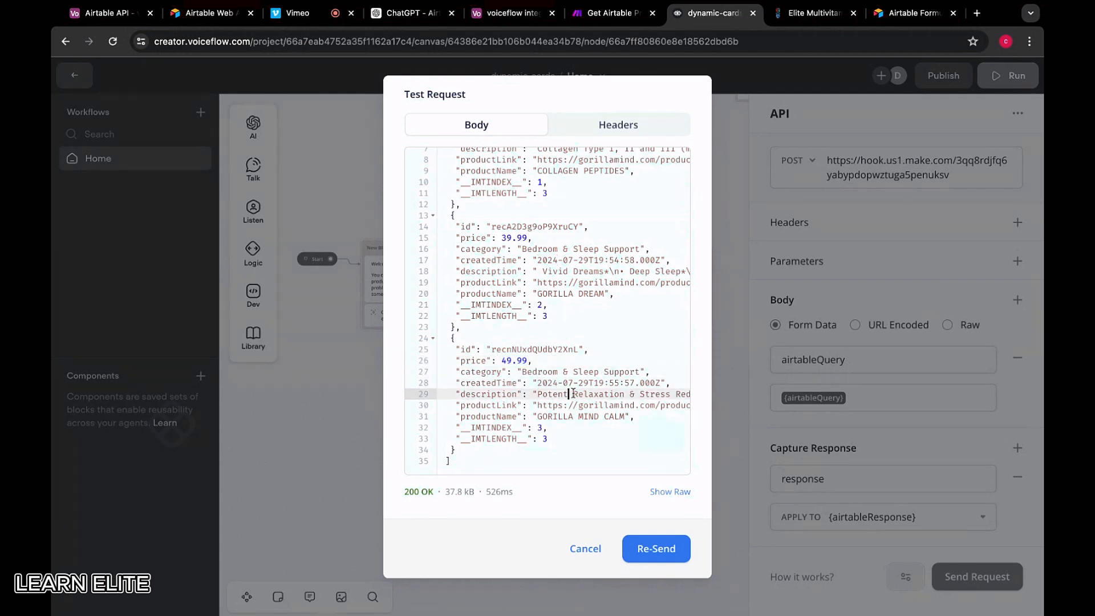
{"action": "left_click_drag", "start_coordinate": [578, 394], "coordinate": [495, 394]}
{"action": "left_click_drag", "start_coordinate": [517, 405], "coordinate": [465, 417]}
{"action": "scroll", "coordinate": [523, 417], "scroll_direction": "up", "scroll_amount": 3}
{"action": "scroll", "coordinate": [522, 416], "scroll_direction": "down", "scroll_amount": 2}
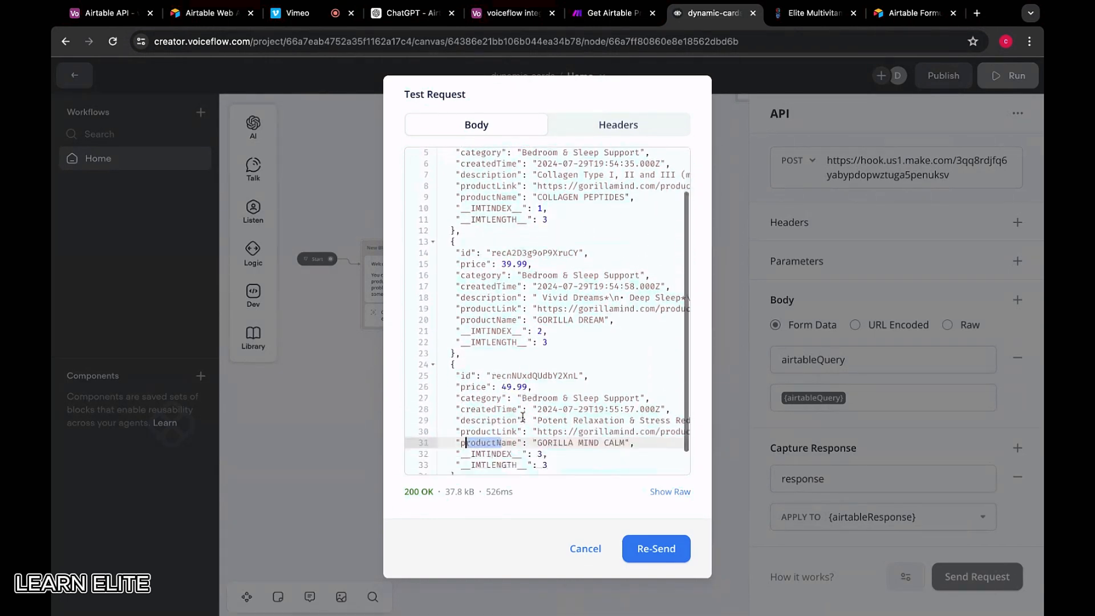
{"action": "scroll", "coordinate": [522, 417], "scroll_direction": "down", "scroll_amount": 1}
{"action": "left_click", "coordinate": [547, 429]}
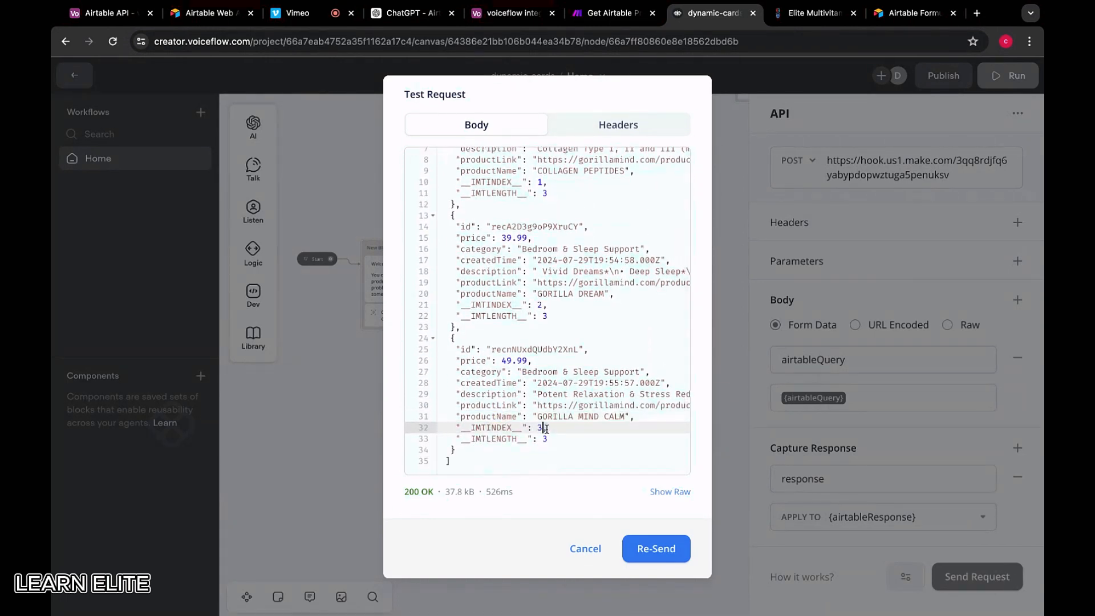
{"action": "left_click", "coordinate": [561, 446]}
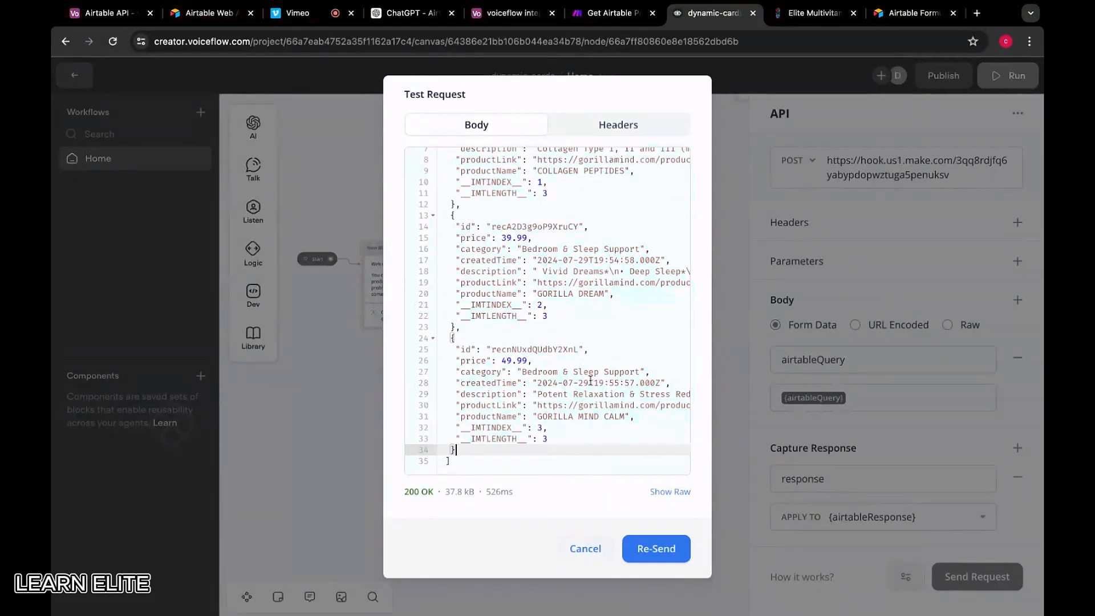
Select the entire returned JSON body, then cancel the test results
{"action": "scroll", "coordinate": [466, 183], "scroll_direction": "up", "scroll_amount": 3}
{"action": "left_click_drag", "start_coordinate": [448, 161], "coordinate": [585, 520]}
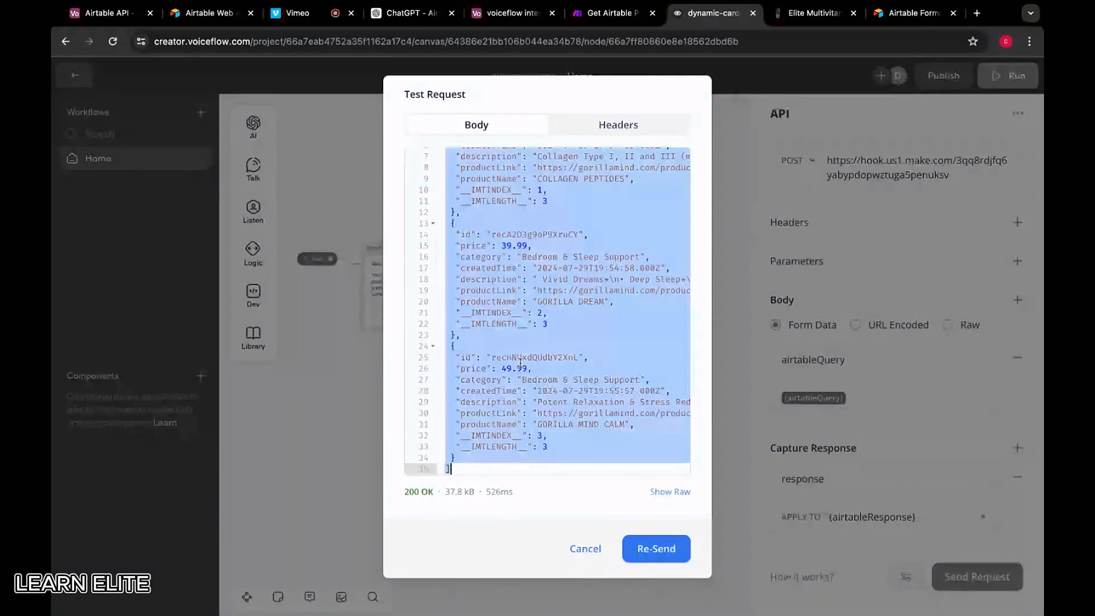
{"action": "scroll", "coordinate": [570, 445], "scroll_direction": "up", "scroll_amount": 2}
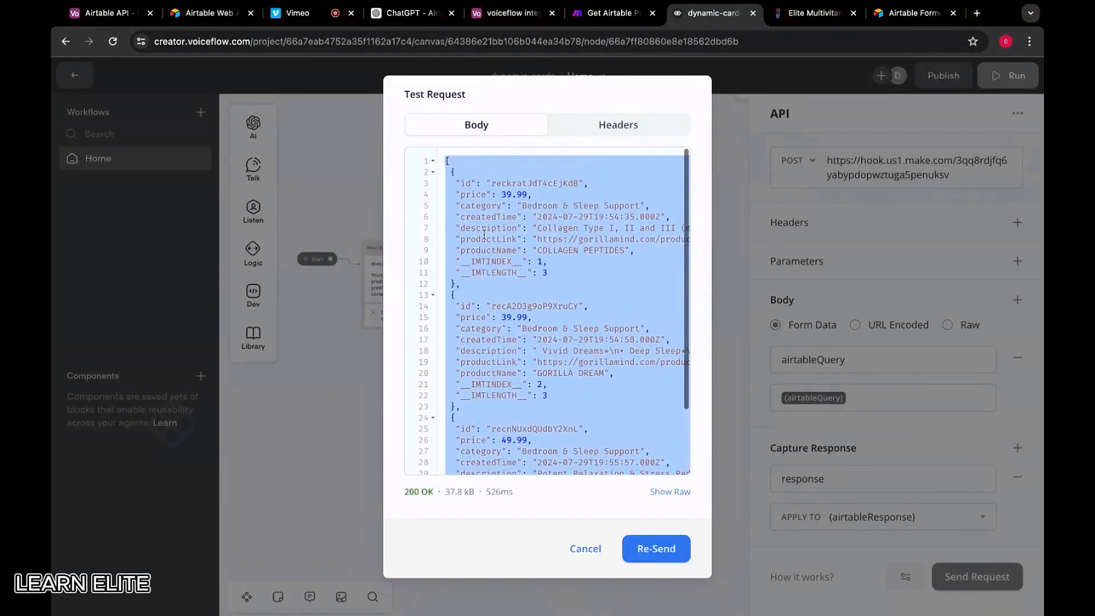
{"action": "left_click", "coordinate": [588, 549]}
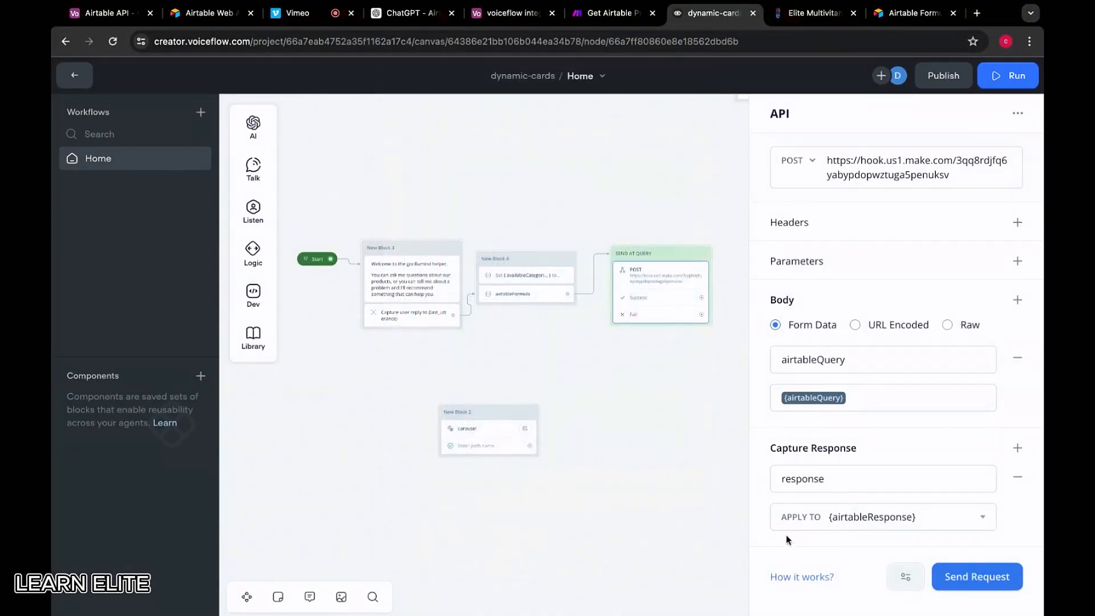
Add a Logic Set step with an assignment row to the SEND AT QUERY block
{"action": "left_click", "coordinate": [841, 482]}
{"action": "left_click", "coordinate": [864, 448]}
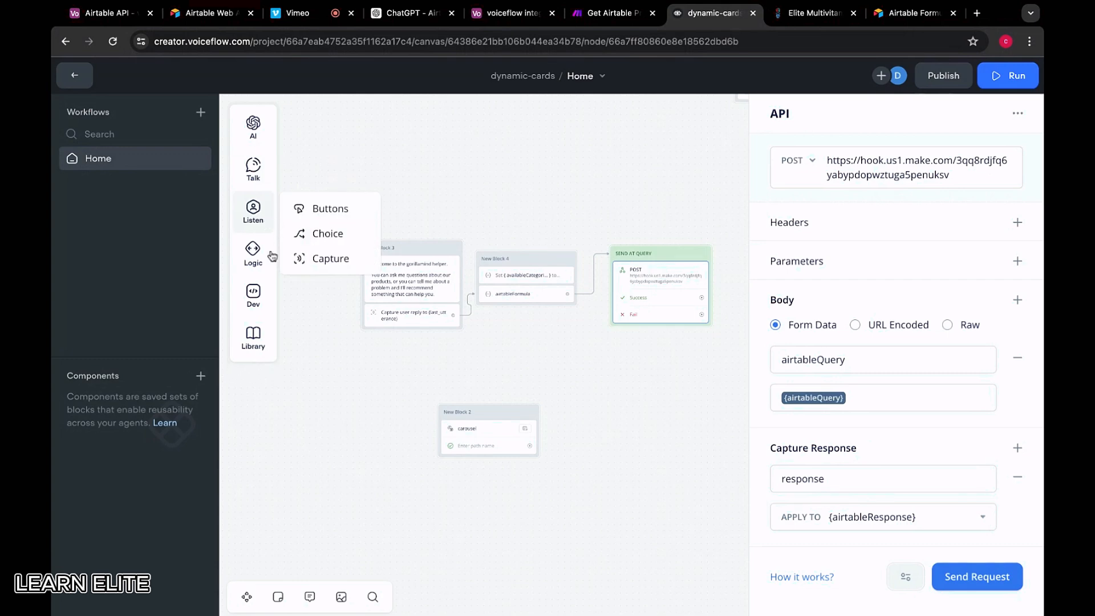
{"action": "mouse_move", "coordinate": [254, 251]}
{"action": "left_click_drag", "start_coordinate": [314, 276], "coordinate": [640, 342]}
{"action": "left_click", "coordinate": [914, 159]}
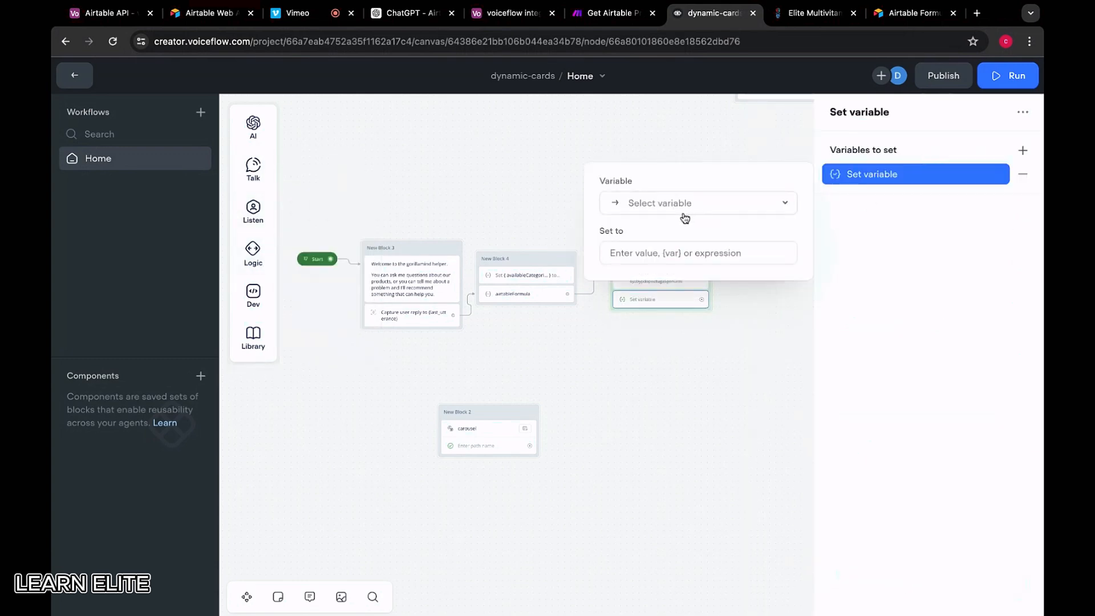
{"action": "left_click", "coordinate": [686, 213]}
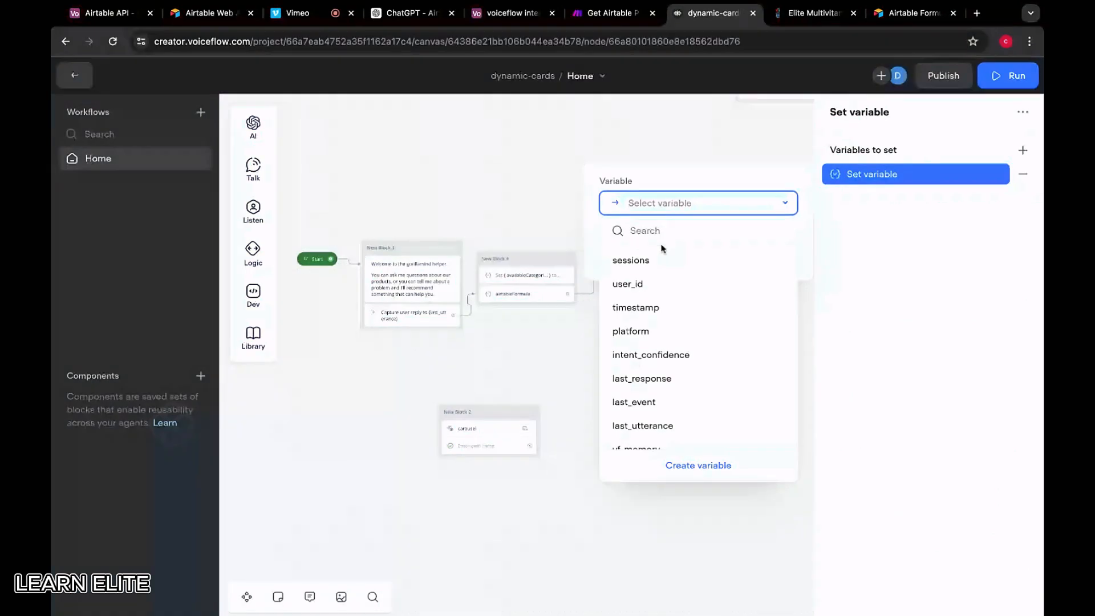
{"action": "left_click", "coordinate": [529, 231]}
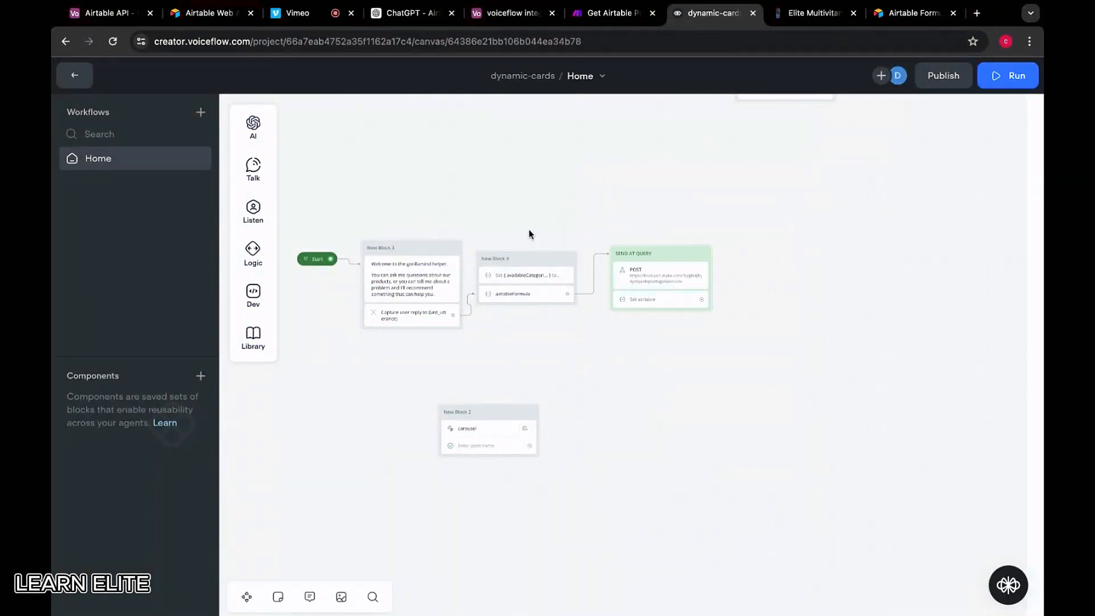
Choose airtableResponse as the variable the Set step assigns
{"action": "left_click", "coordinate": [653, 300]}
{"action": "left_click", "coordinate": [665, 272]}
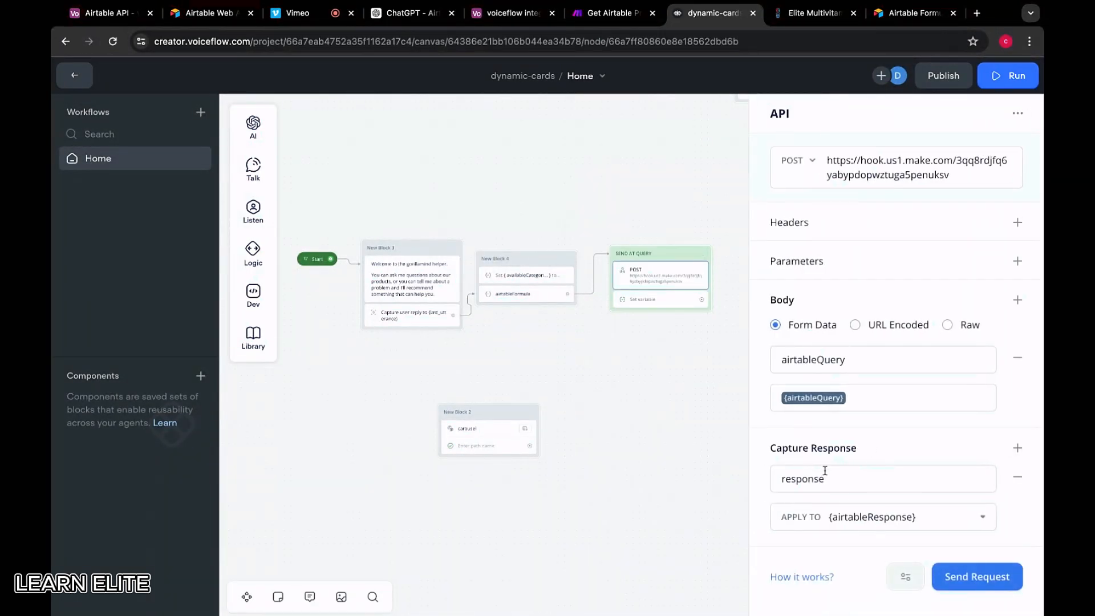
{"action": "left_click", "coordinate": [684, 302]}
{"action": "left_click", "coordinate": [645, 300]}
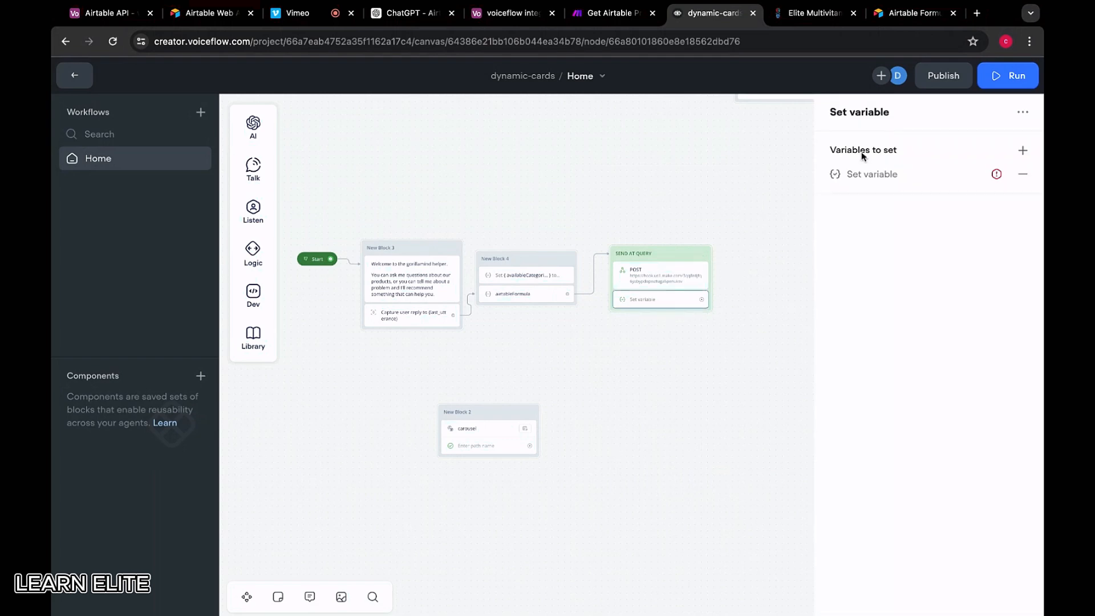
{"action": "left_click", "coordinate": [889, 174]}
{"action": "left_click", "coordinate": [713, 212]}
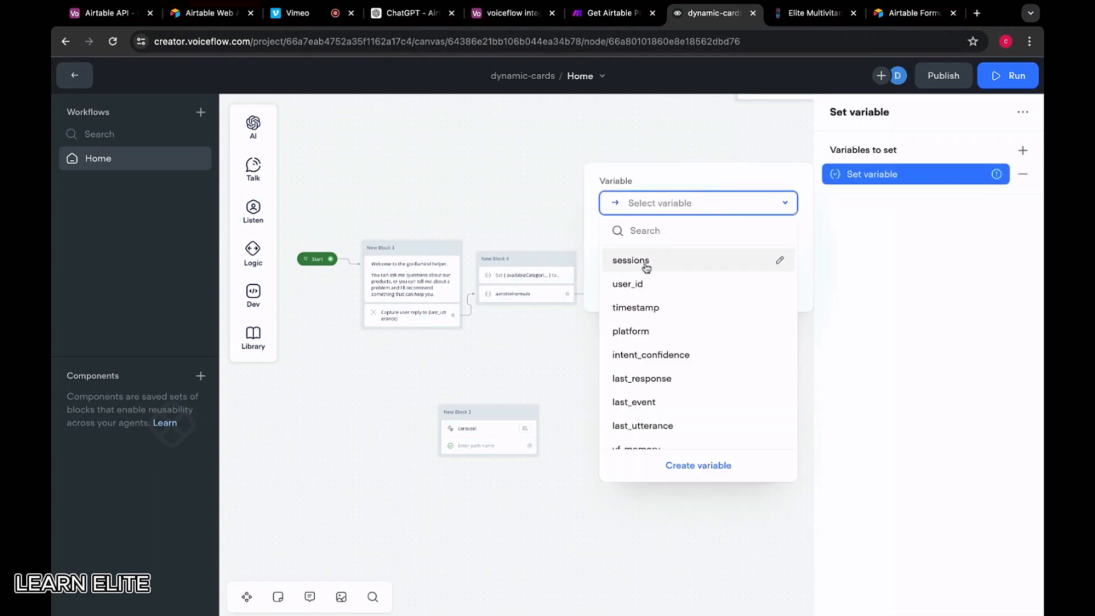
{"action": "type", "text": "airta"}
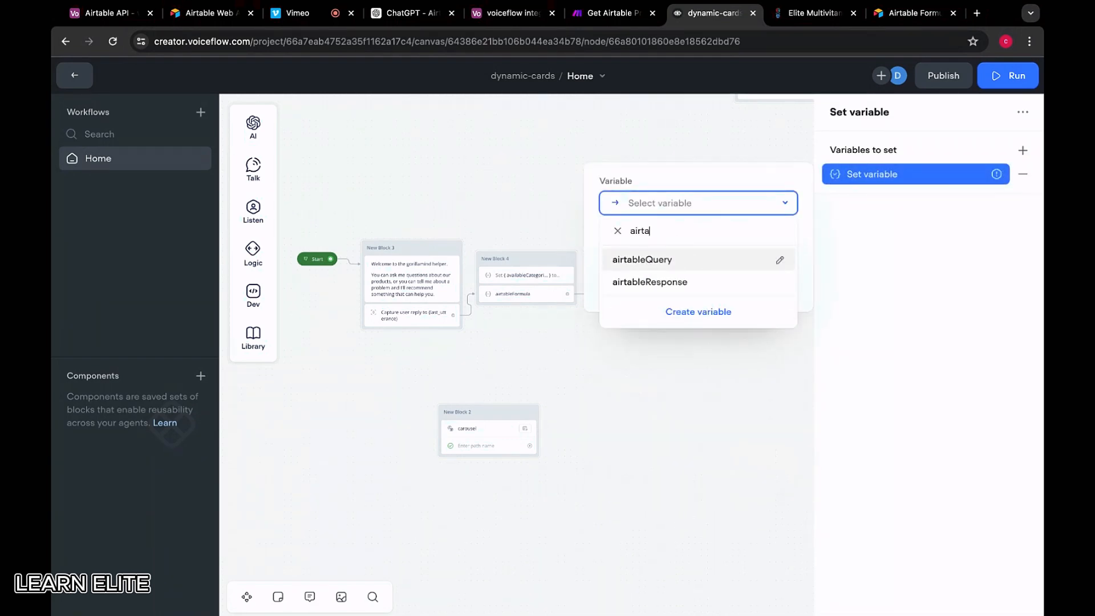
{"action": "left_click", "coordinate": [650, 281]}
Set airtableResponse to JSON.stringify({airtableResponse})
{"action": "left_click", "coordinate": [658, 264]}
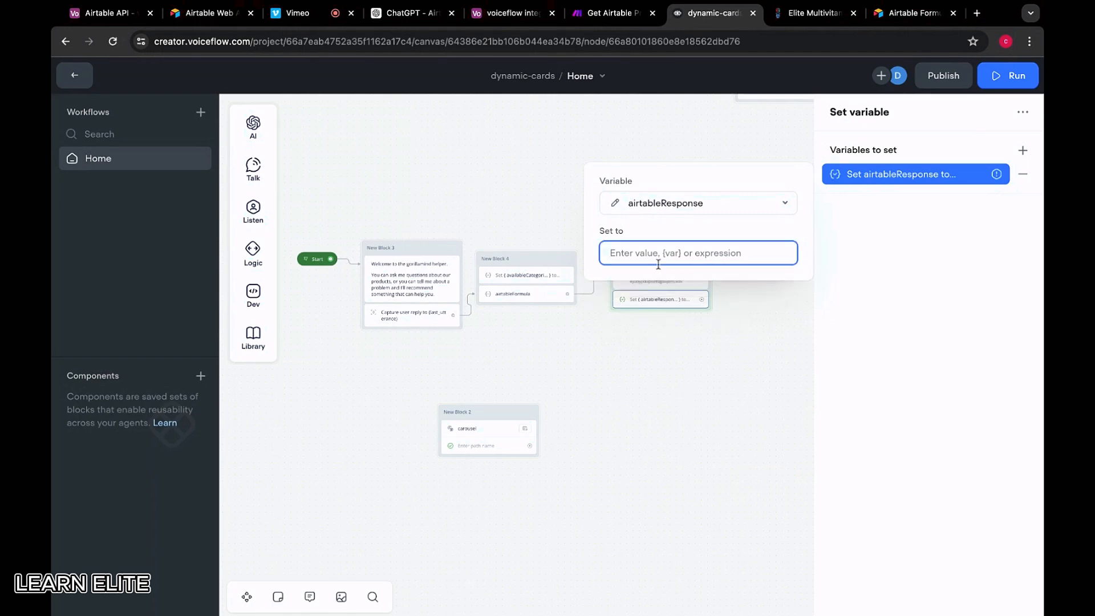
{"action": "type", "text": "JSON.stringify"}
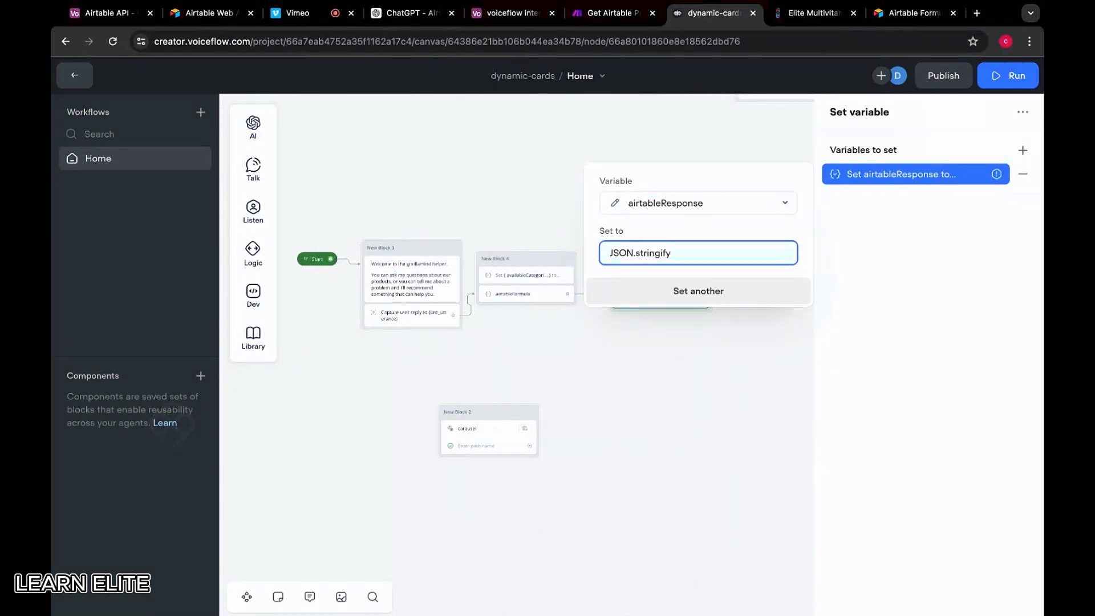
{"action": "type", "text": "({ air"}
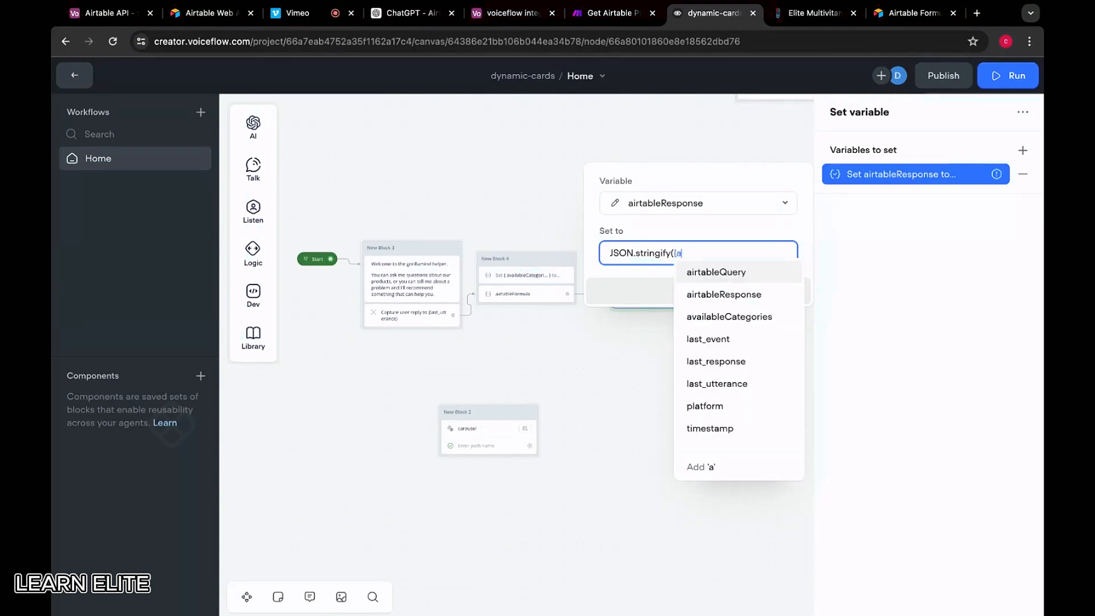
{"action": "left_click", "coordinate": [710, 295]}
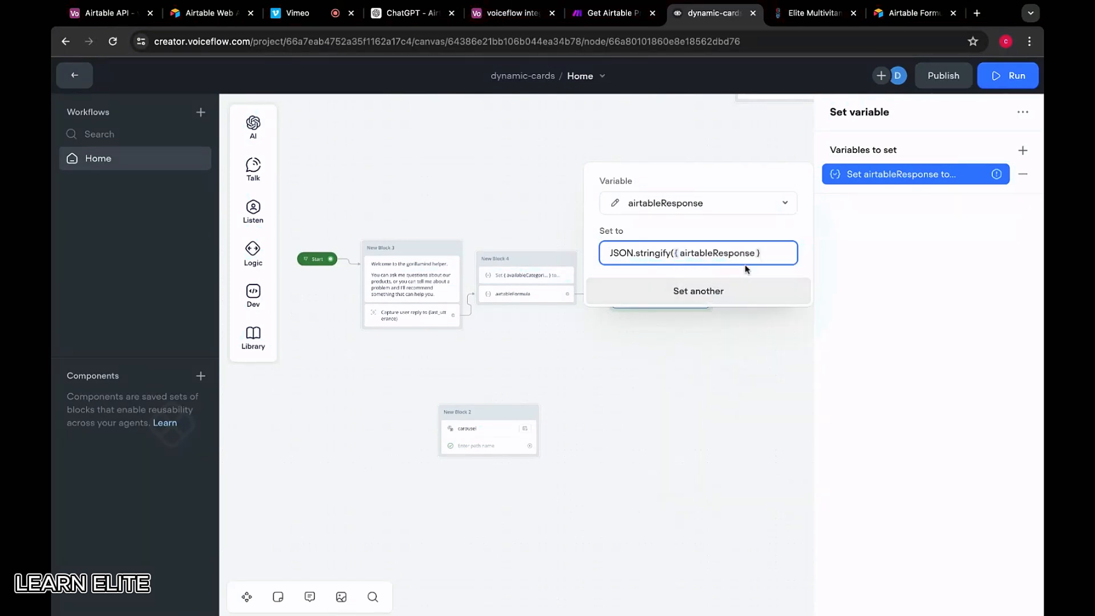
{"action": "type", "text": ")"}
{"action": "left_click", "coordinate": [709, 301]}
{"action": "scroll", "coordinate": [713, 306], "scroll_direction": "right", "scroll_amount": 2}
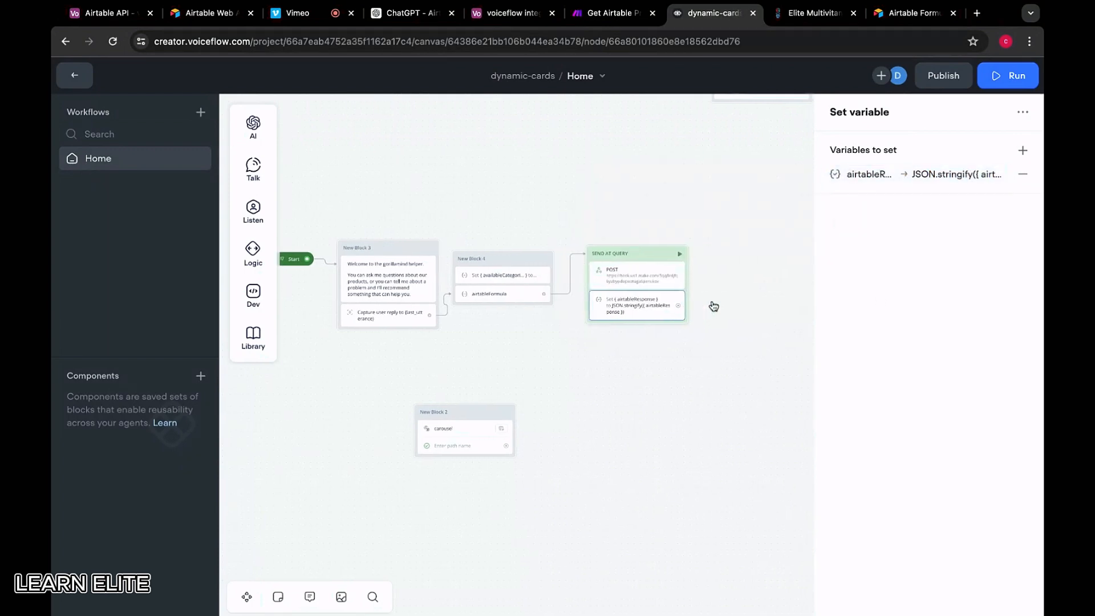
{"action": "scroll", "coordinate": [448, 231], "scroll_direction": "left", "scroll_amount": 1}
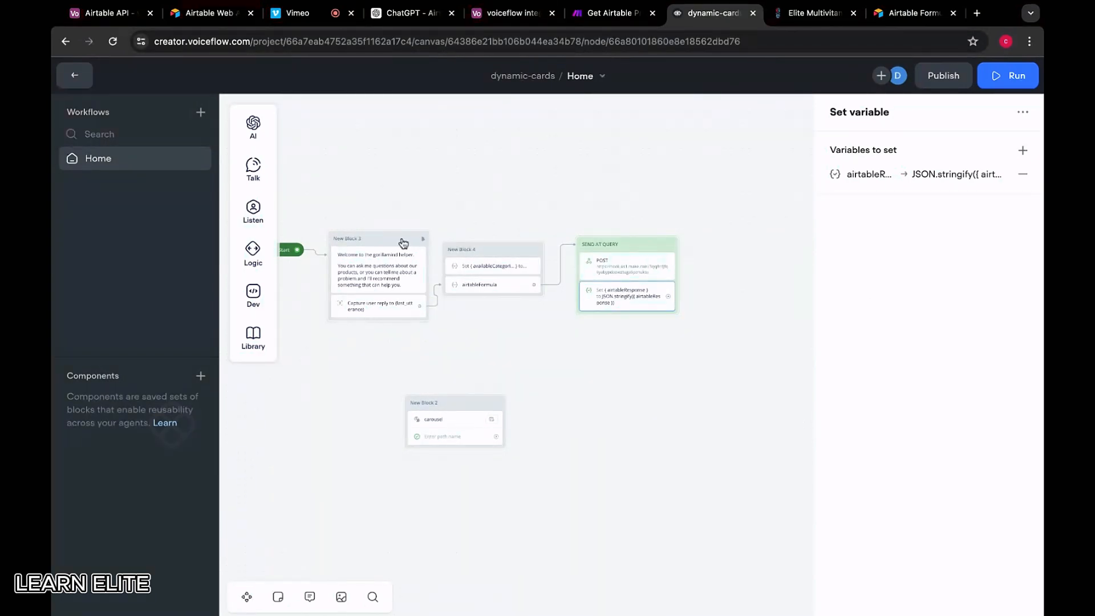
Run the Make scenario once and send 'my sleep is bad' in the Voiceflow prototype
{"action": "left_click", "coordinate": [423, 239]}
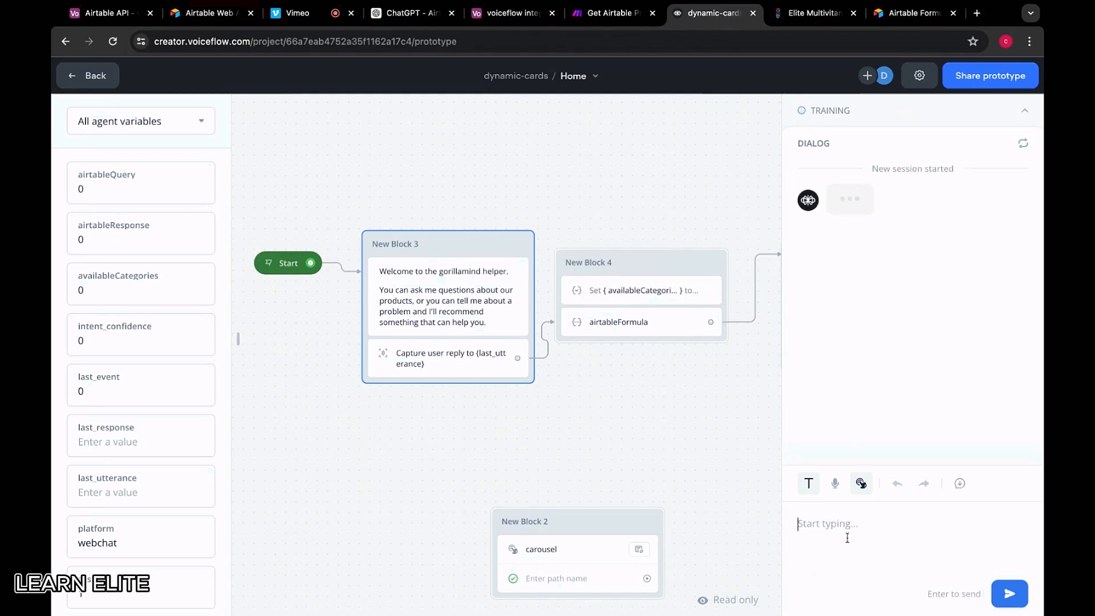
{"action": "left_click", "coordinate": [613, 13]}
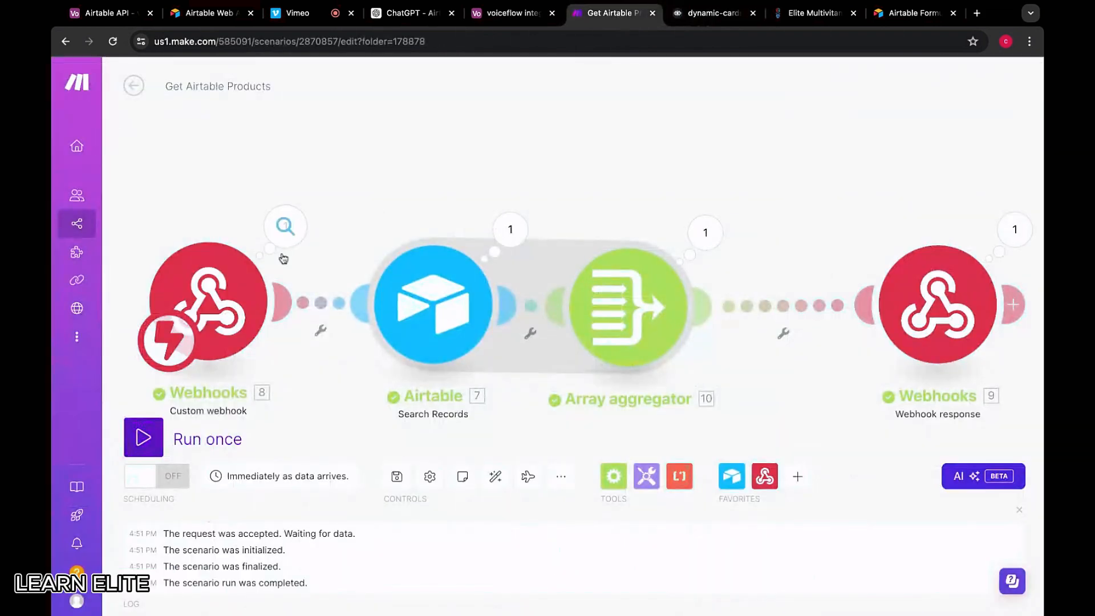
{"action": "left_click", "coordinate": [143, 438]}
{"action": "left_click", "coordinate": [692, 14]}
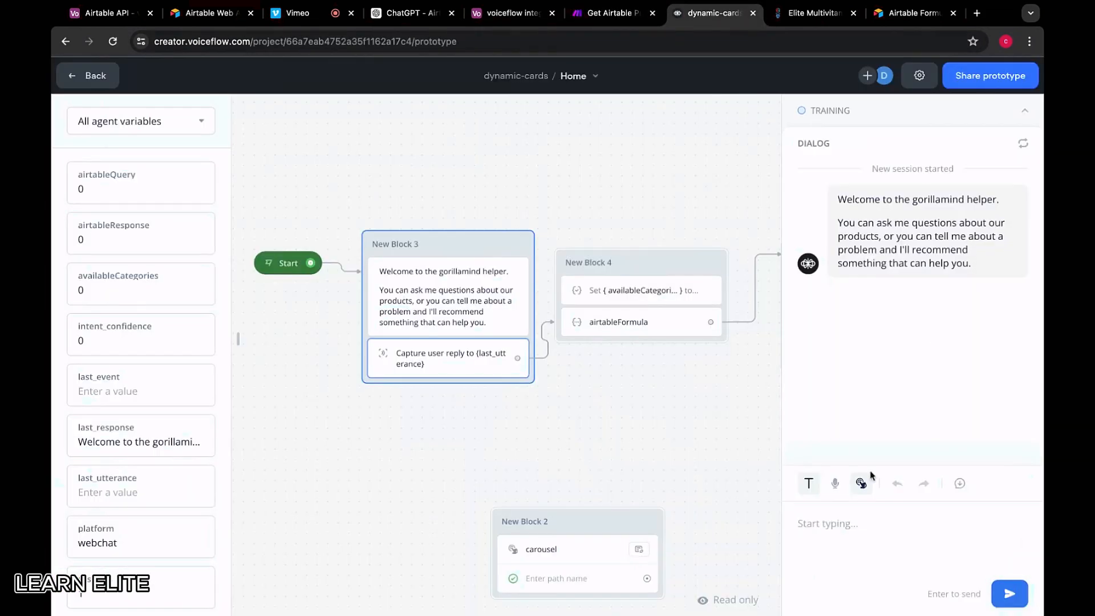
{"action": "type", "text": "my sleep is bad"}
{"action": "key", "text": "Return"}
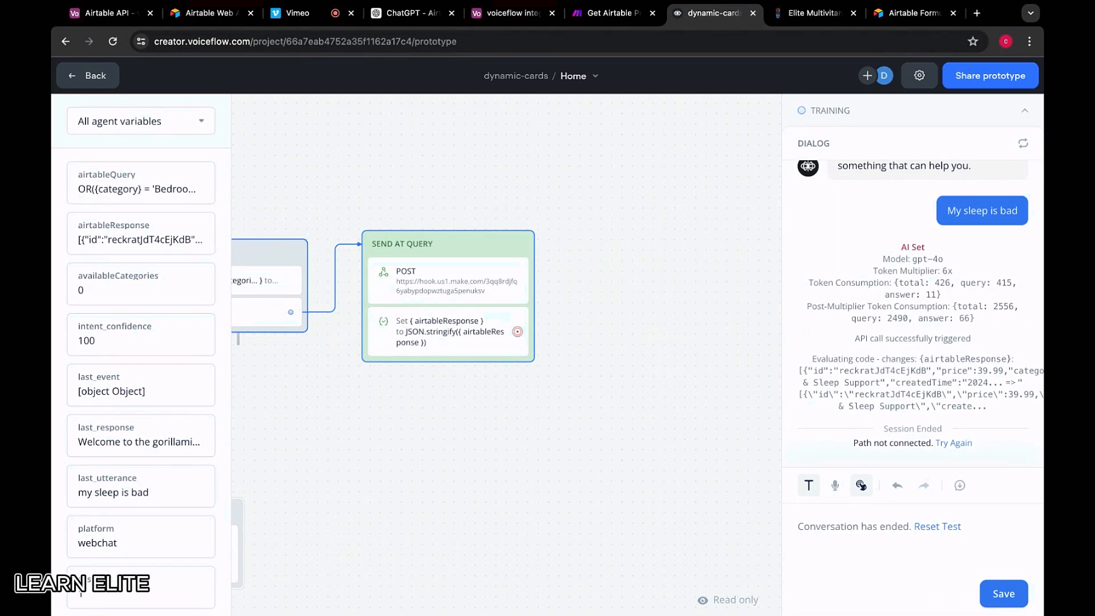
Read the stringified product JSON stored in airtableResponse
{"action": "scroll", "coordinate": [114, 285], "scroll_direction": "down", "scroll_amount": 1}
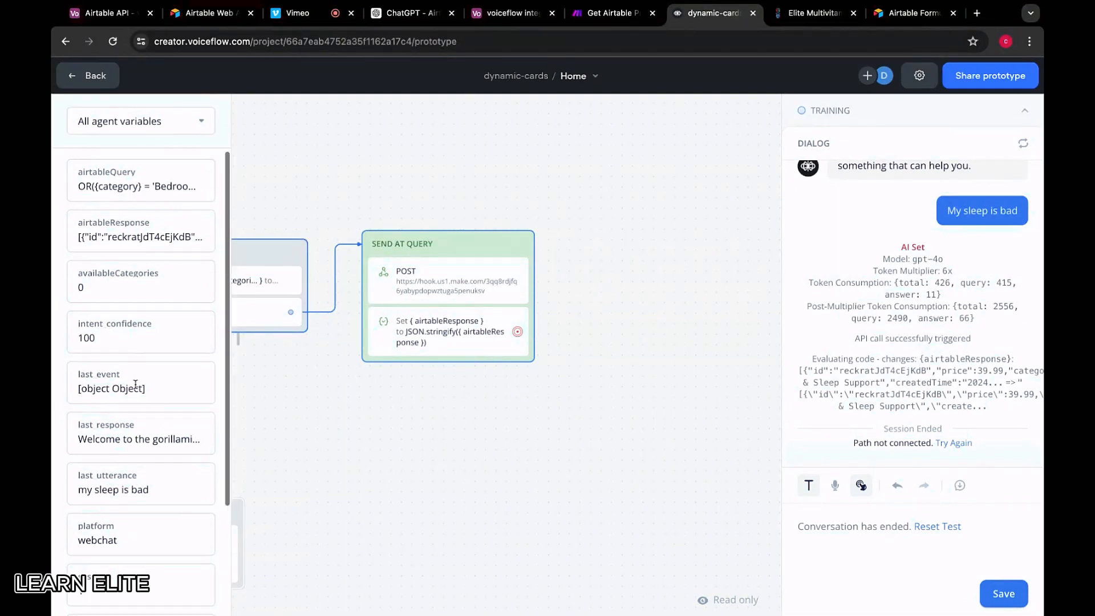
{"action": "left_click", "coordinate": [79, 229]}
{"action": "left_click_drag", "start_coordinate": [149, 230], "coordinate": [386, 206]}
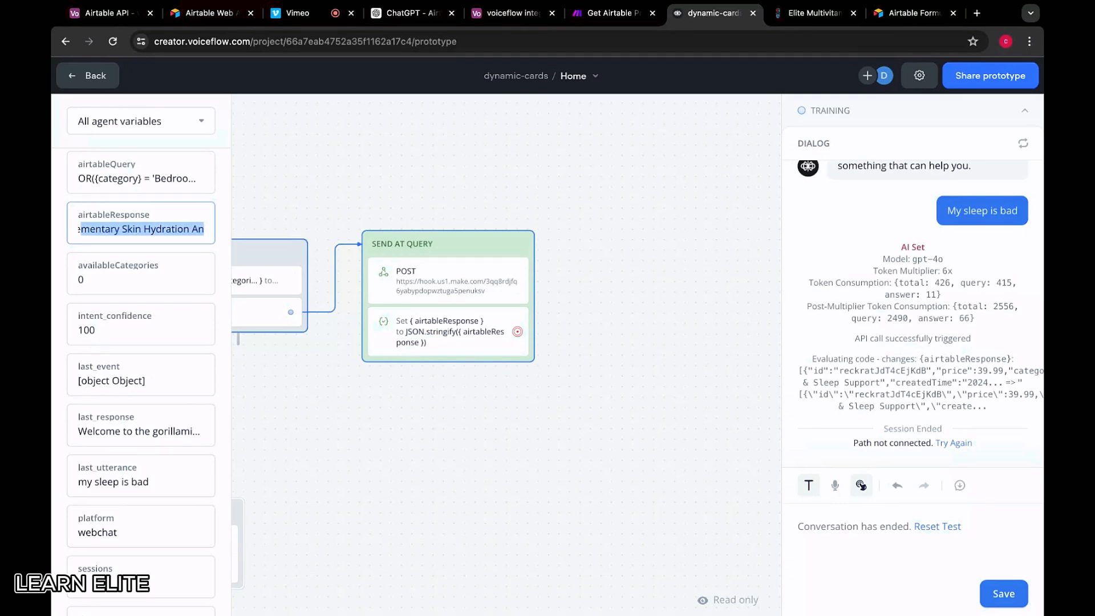
{"action": "left_click", "coordinate": [563, 226]}
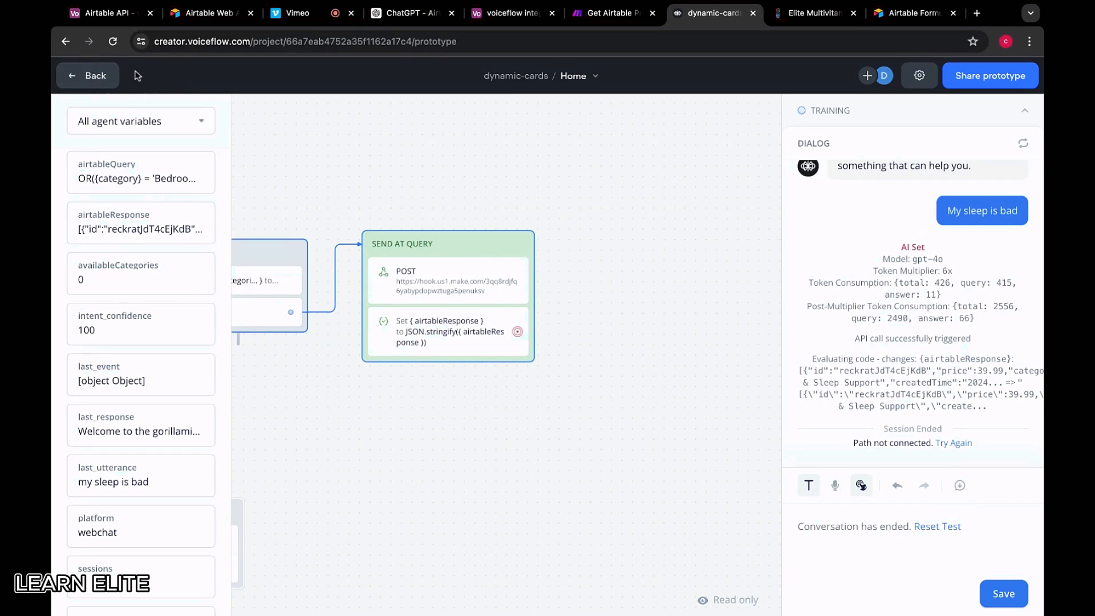
Back on the canvas, copy and paste the SEND AT QUERY block, then bring up Get Airtable Products
{"action": "left_click", "coordinate": [108, 75]}
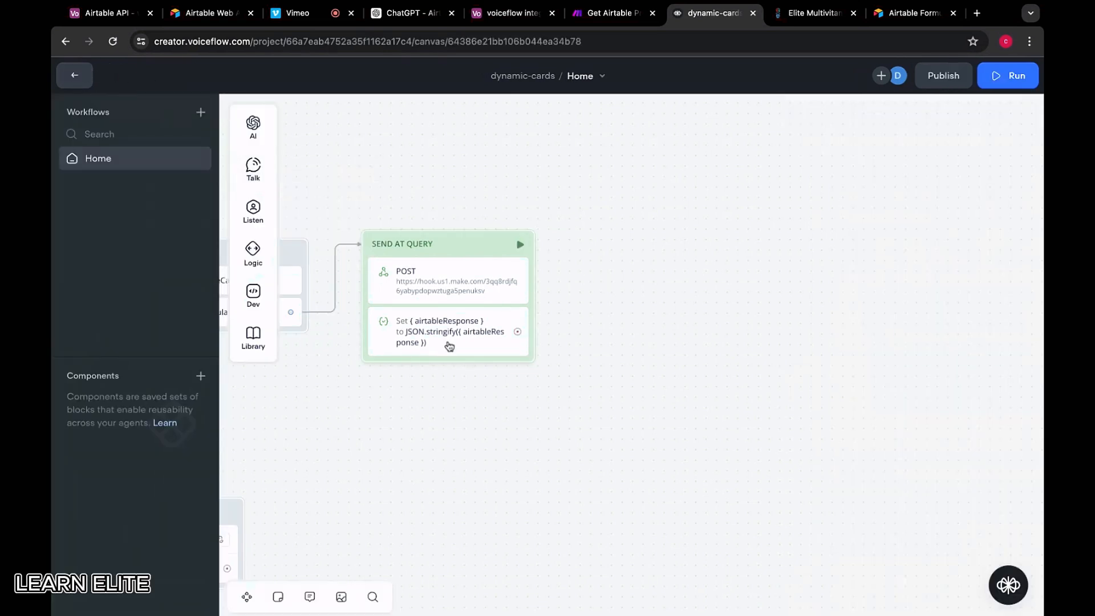
{"action": "scroll", "coordinate": [480, 372], "scroll_direction": "down", "scroll_amount": 3}
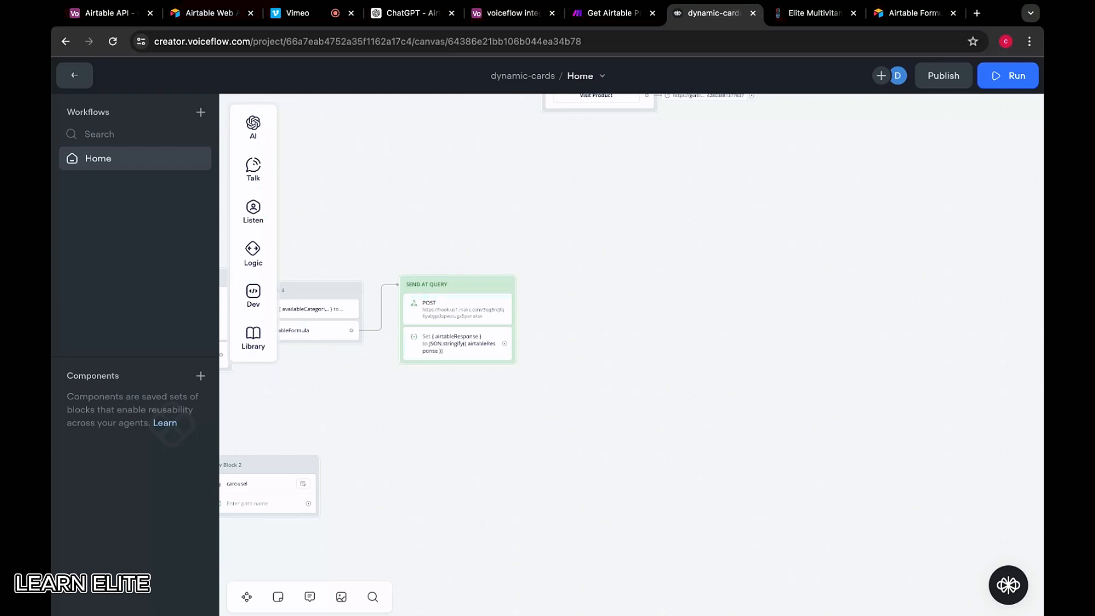
{"action": "left_click_drag", "start_coordinate": [504, 344], "coordinate": [584, 281]}
{"action": "left_click", "coordinate": [555, 255]}
{"action": "left_click", "coordinate": [462, 307]}
{"action": "key", "text": "ctrl+c"}
{"action": "key", "text": "ctrl+v"}
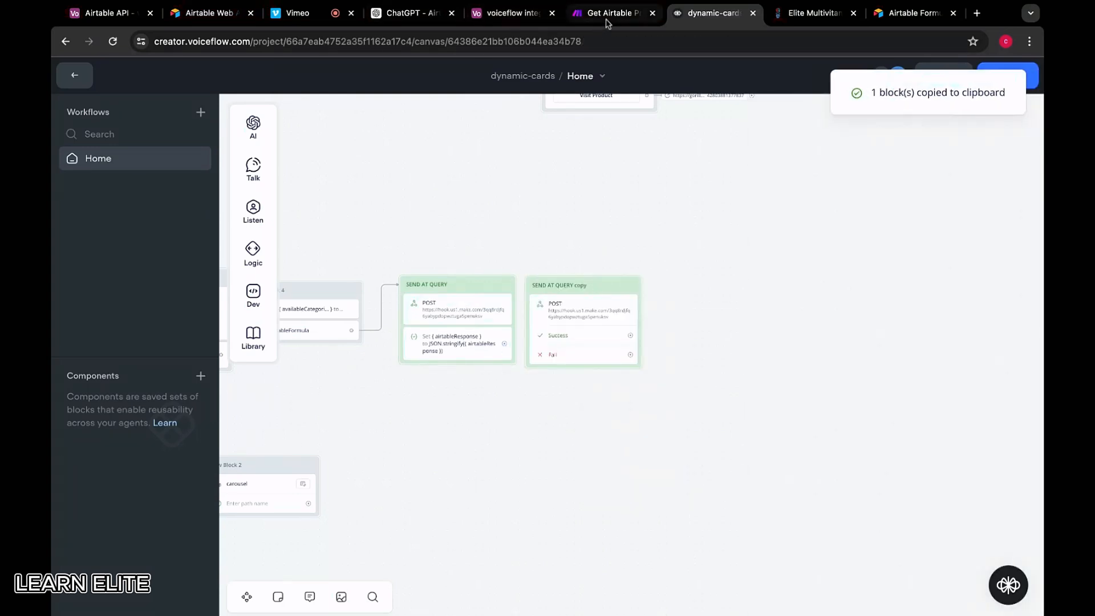
{"action": "left_click", "coordinate": [607, 18]}
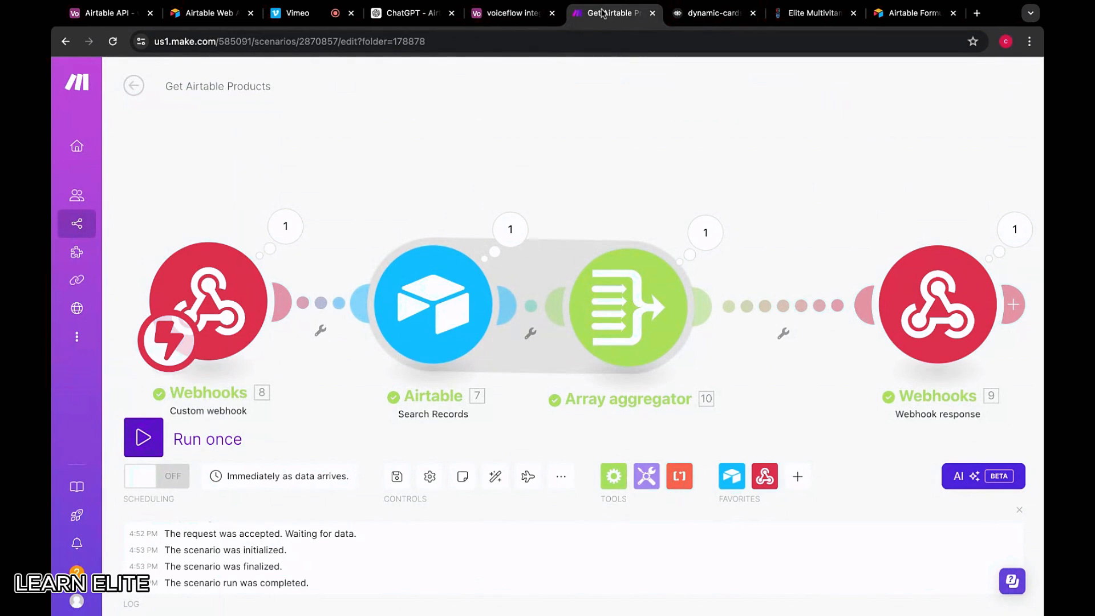
Duplicate the Get Airtable Products tab and start a new scenario in the Workshop Scenarios folder
{"action": "right_click", "coordinate": [602, 9]}
{"action": "left_click", "coordinate": [634, 95]}
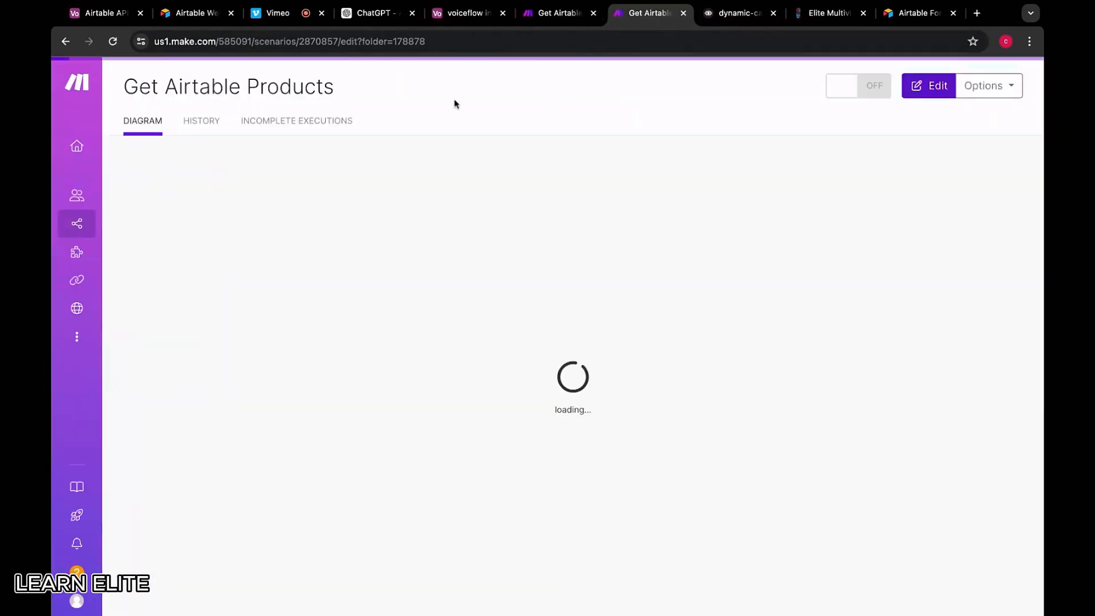
{"action": "left_click", "coordinate": [133, 87]}
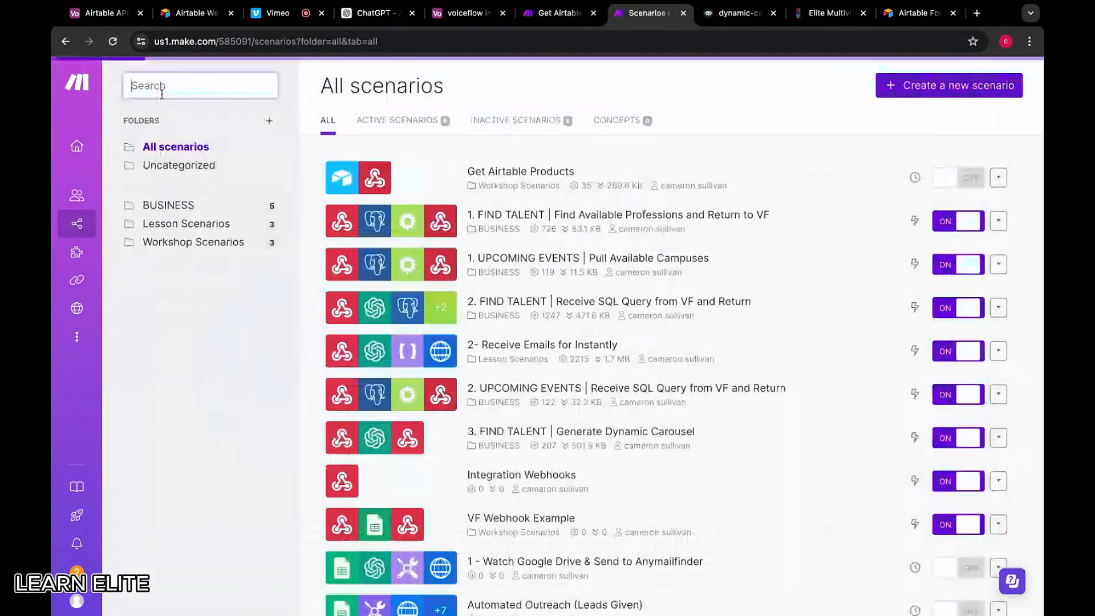
{"action": "left_click", "coordinate": [194, 242]}
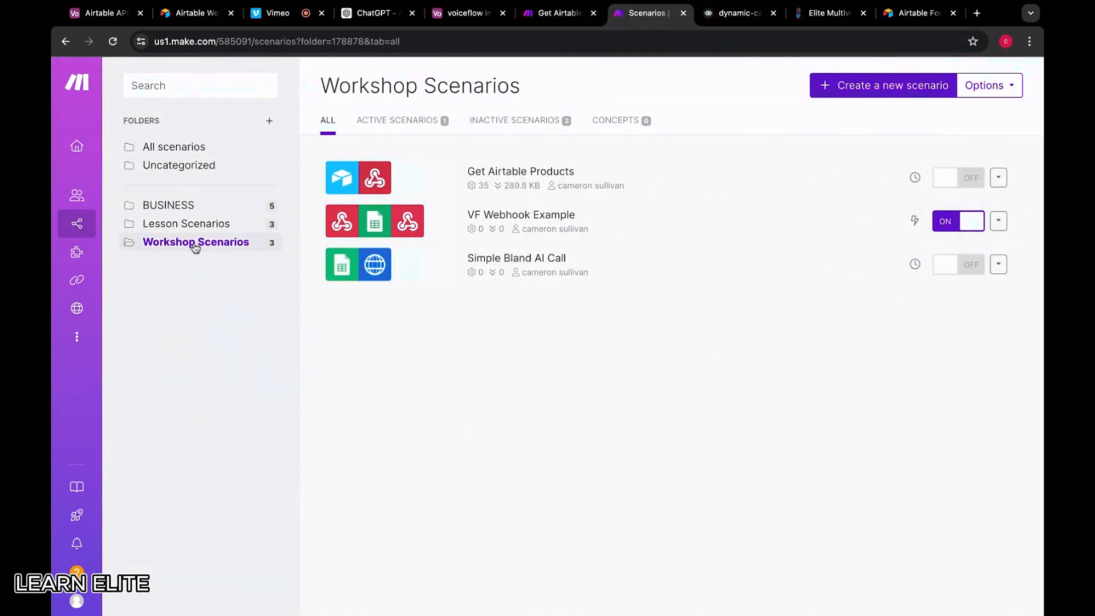
{"action": "left_click", "coordinate": [852, 87]}
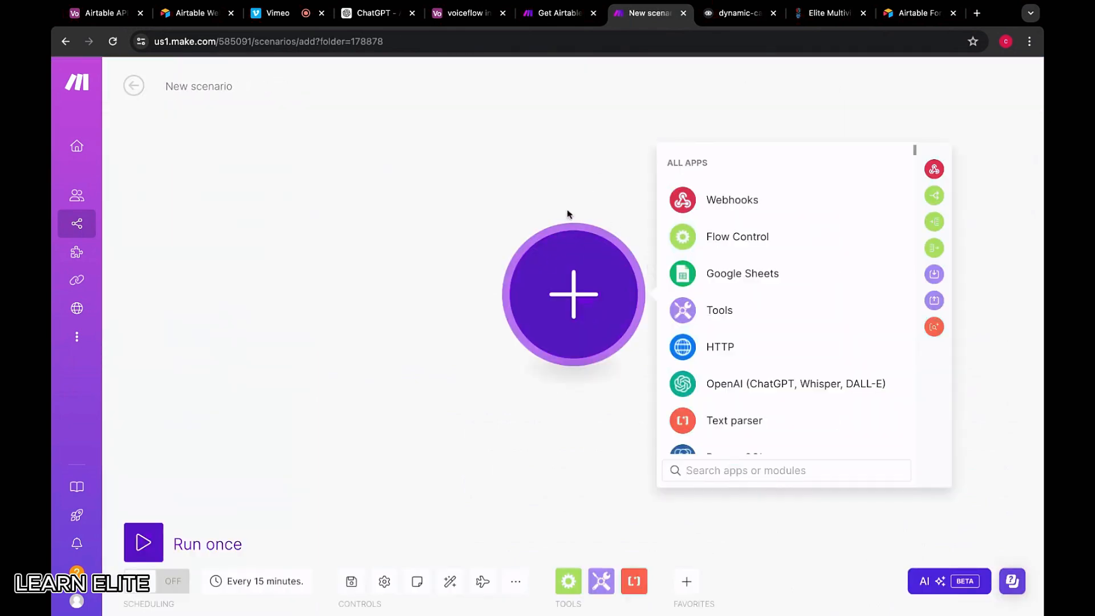
Select all four modules of the Get Airtable Products scenario, then return to the new scenario
{"action": "key", "text": "ctrl+shift+Tab"}
{"action": "scroll", "coordinate": [300, 188], "scroll_direction": "down", "scroll_amount": 5}
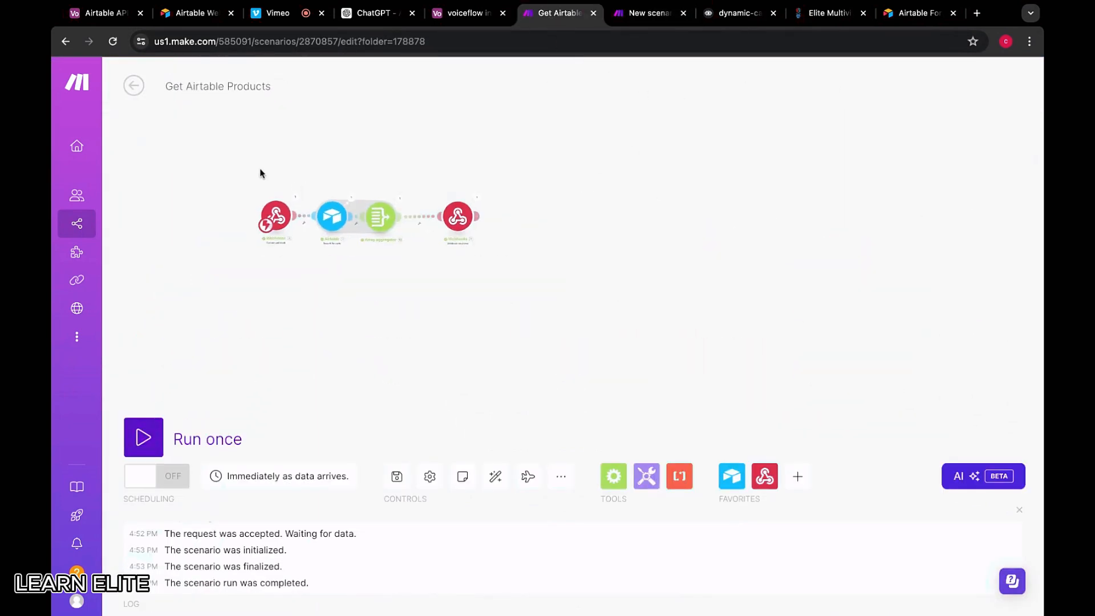
{"action": "left_click_drag", "start_coordinate": [260, 169], "coordinate": [287, 135]}
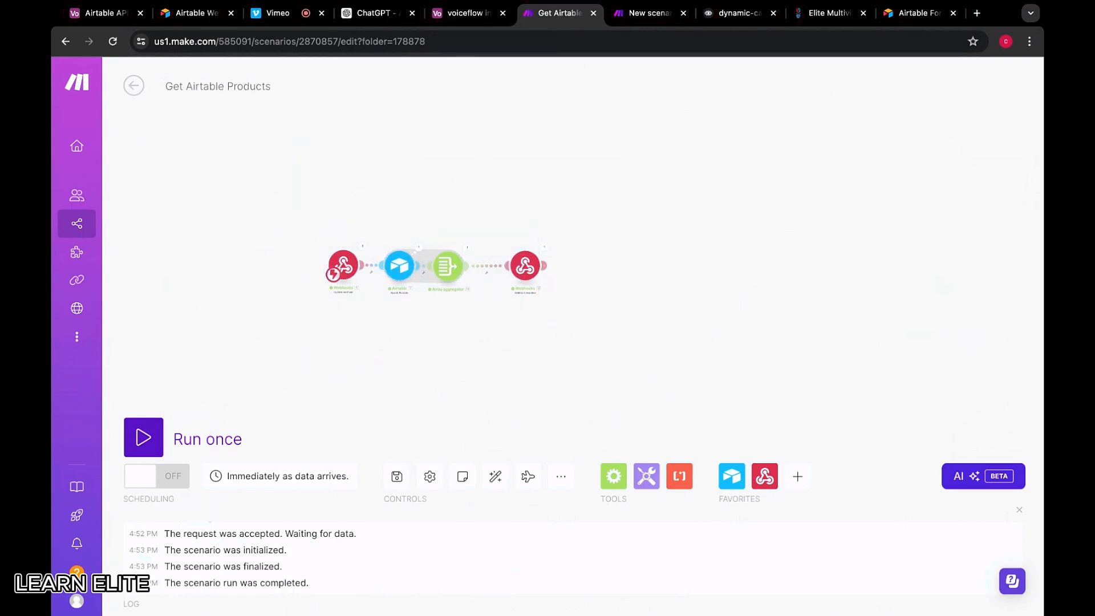
{"action": "left_click", "coordinate": [633, 16]}
Add a Webhooks custom mailhook trigger by mistake, then delete that module
{"action": "left_click", "coordinate": [762, 200]}
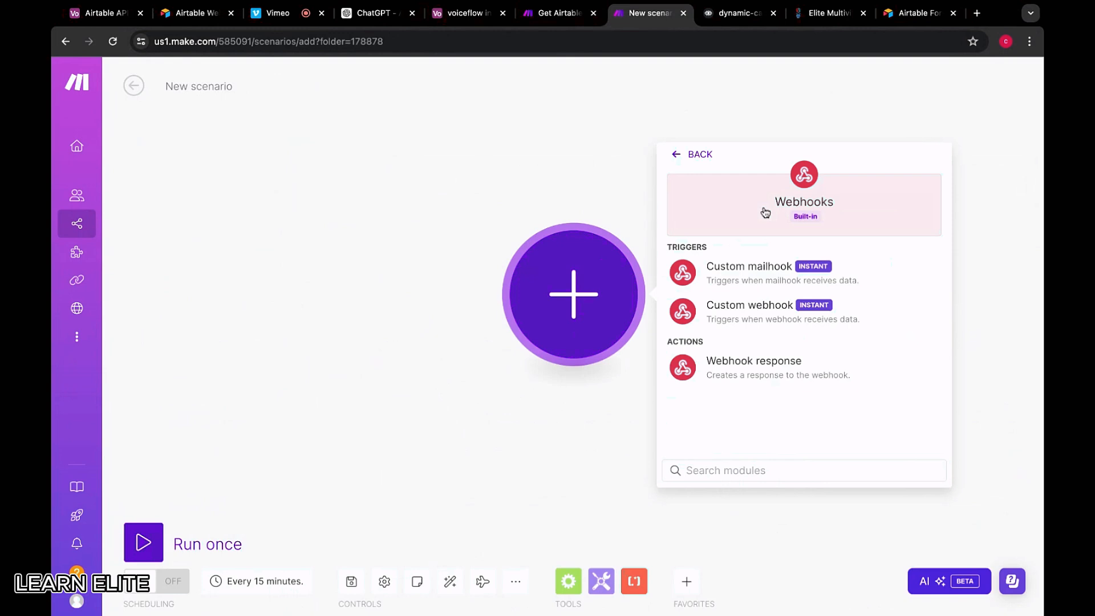
{"action": "left_click", "coordinate": [751, 288]}
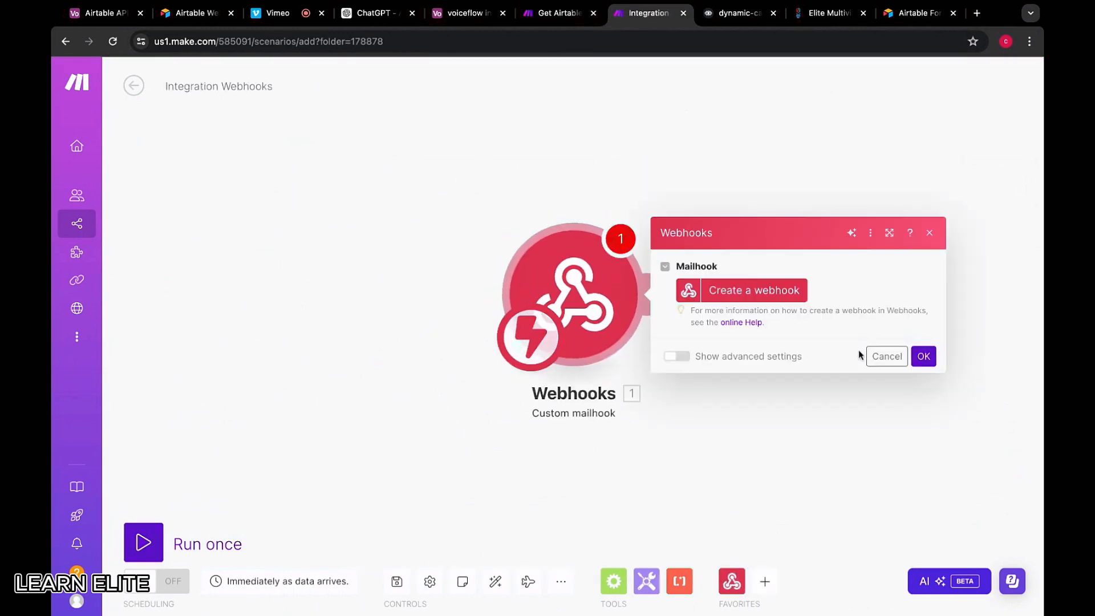
{"action": "left_click", "coordinate": [878, 357]}
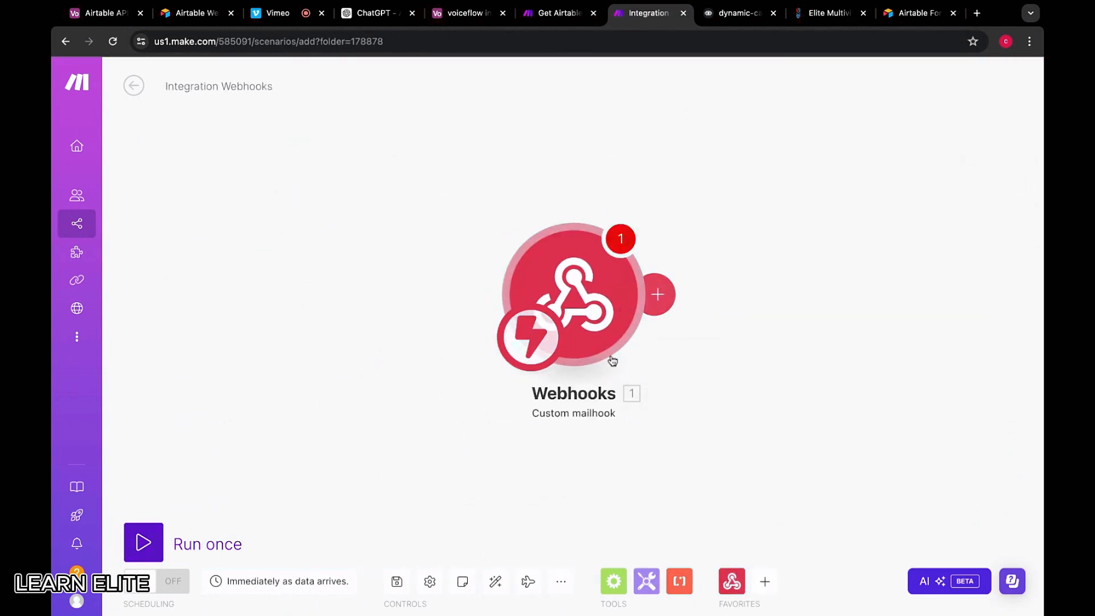
{"action": "right_click", "coordinate": [588, 293]}
{"action": "left_click", "coordinate": [641, 428]}
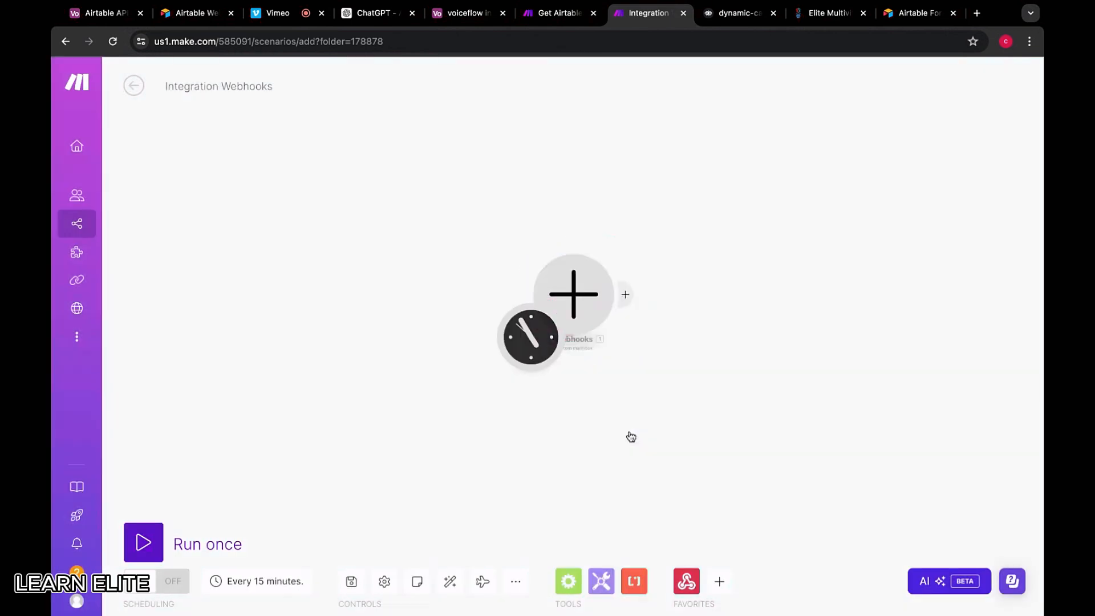
Add a Webhooks Custom webhook trigger with a new webhook named 'Create Dyna…', clearing its maximum results
{"action": "left_click", "coordinate": [576, 290]}
{"action": "left_click", "coordinate": [723, 219]}
{"action": "left_click", "coordinate": [752, 308]}
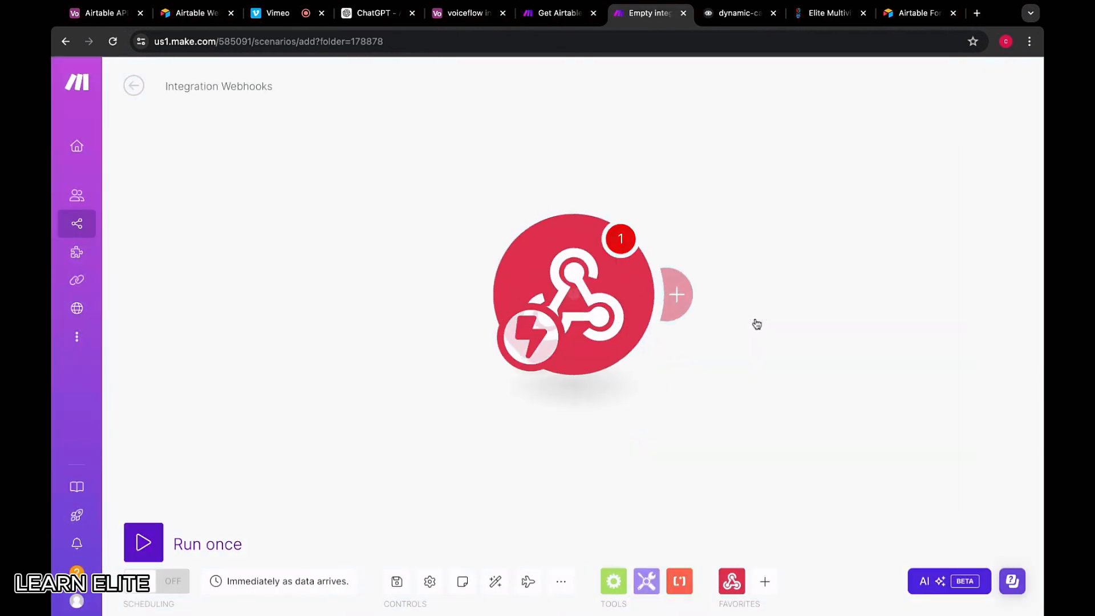
{"action": "left_click", "coordinate": [910, 294]}
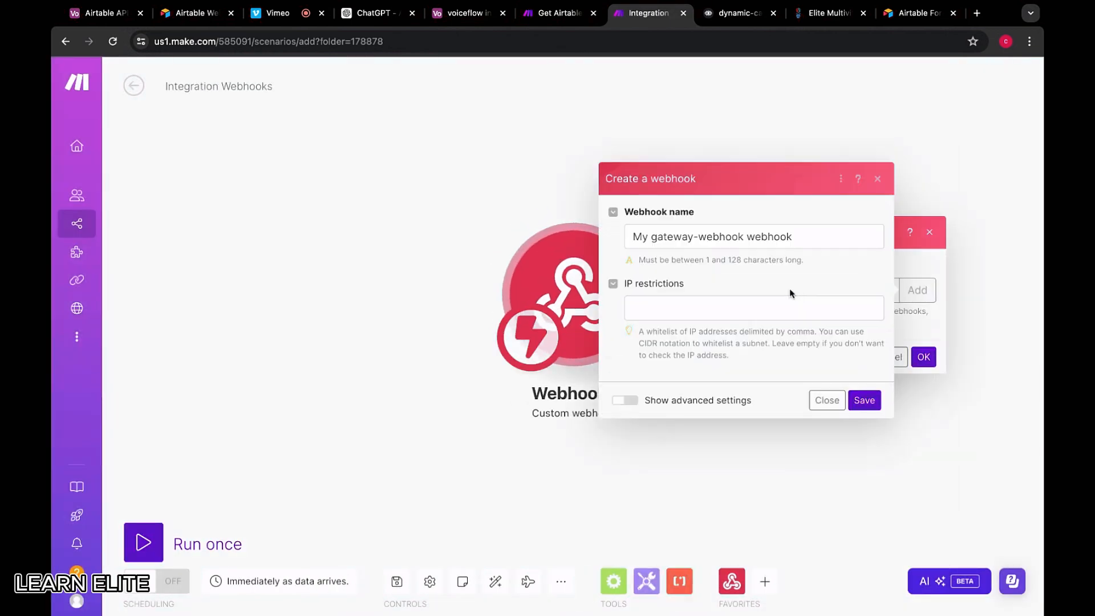
{"action": "triple_click", "coordinate": [820, 234]}
{"action": "key", "text": "BackSpace"}
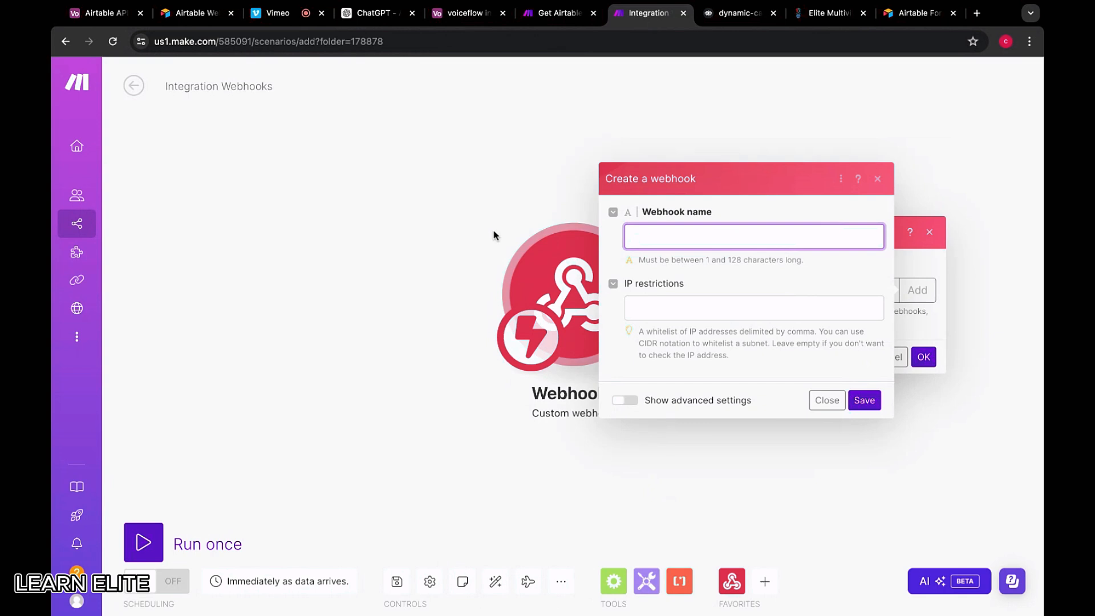
{"action": "type", "text": "Create Dynamic Carousel For ATABLE"}
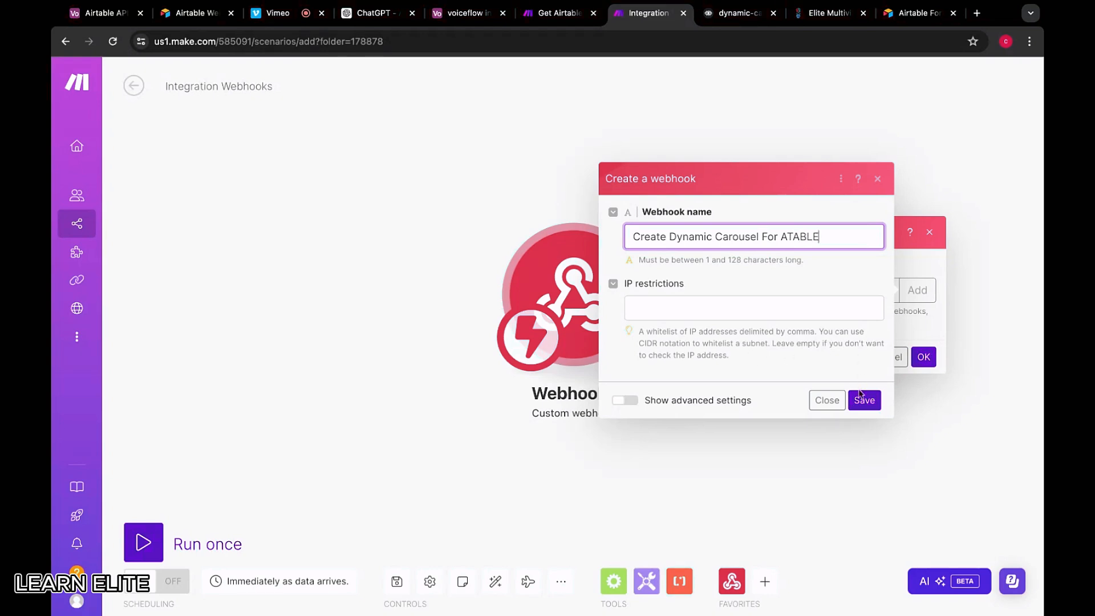
{"action": "left_click", "coordinate": [861, 400]}
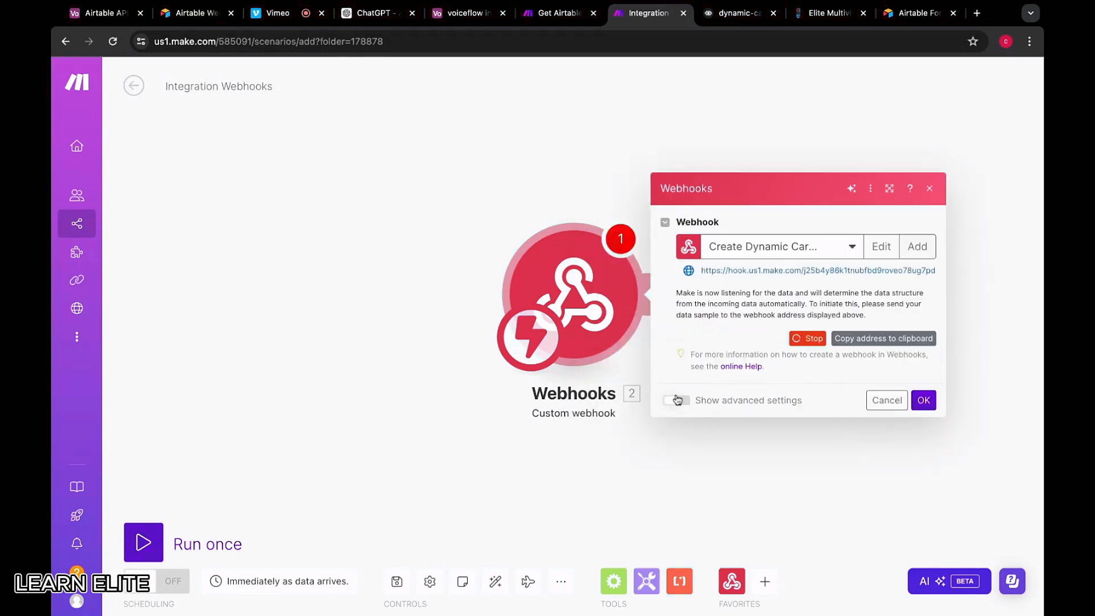
{"action": "left_click", "coordinate": [677, 400]}
{"action": "left_click", "coordinate": [723, 314]}
{"action": "key", "text": "BackSpace"}
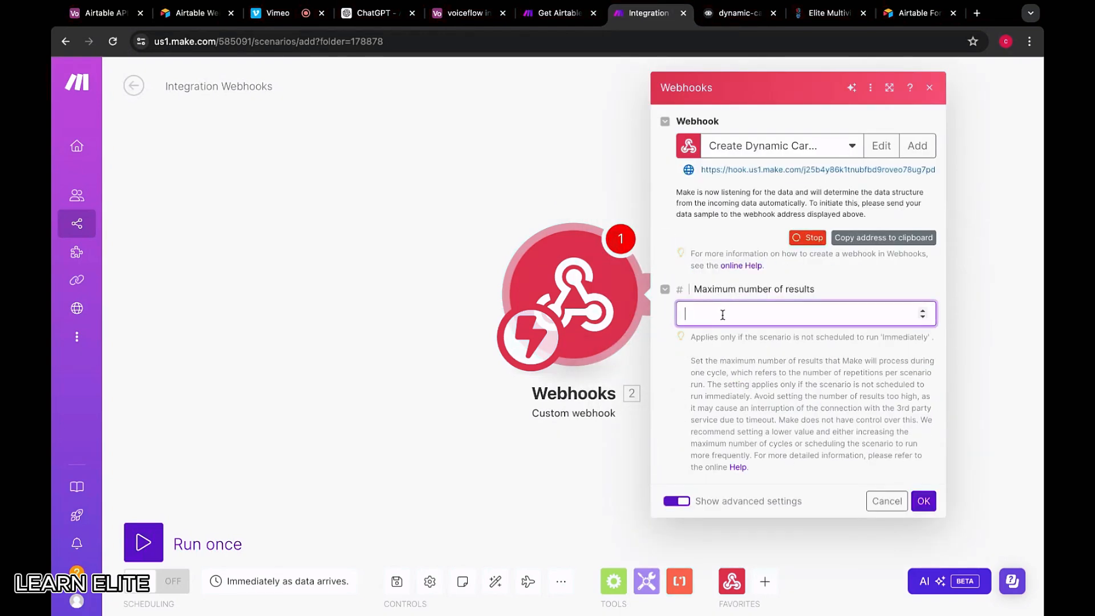
Confirm the new webhook trigger, then turn on scheduling for the Get Airtable Products scenario
{"action": "left_click", "coordinate": [923, 500]}
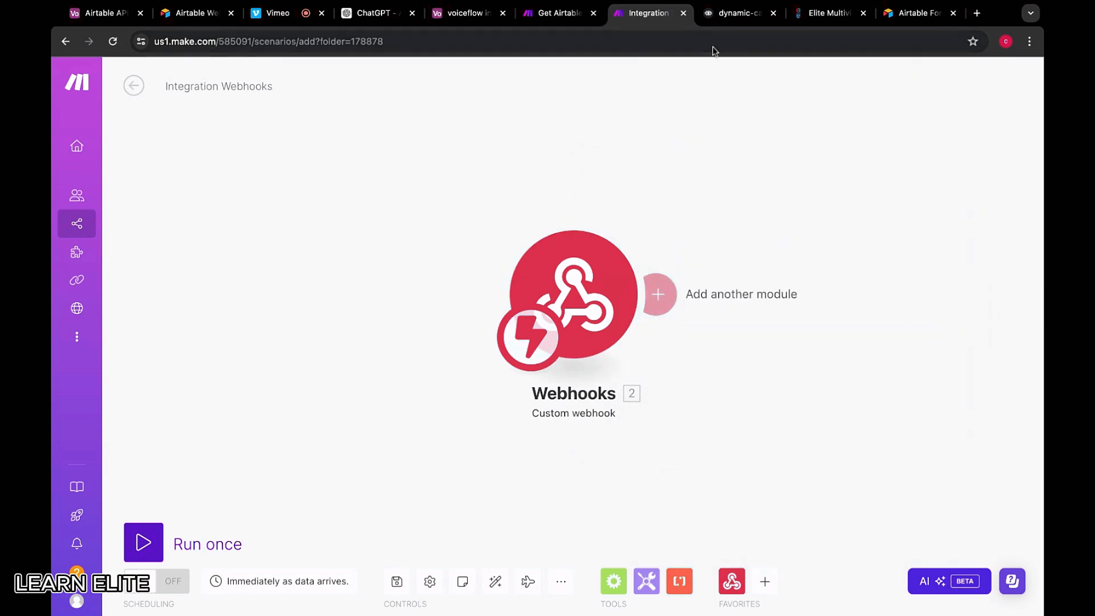
{"action": "left_click", "coordinate": [559, 12]}
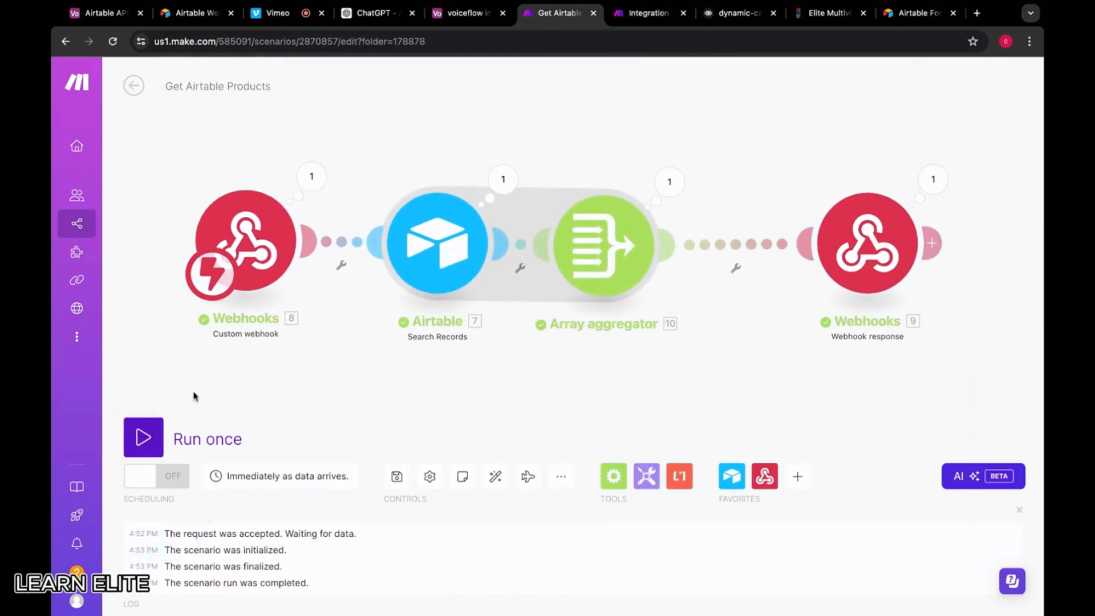
{"action": "left_click", "coordinate": [152, 483]}
{"action": "left_click", "coordinate": [157, 437]}
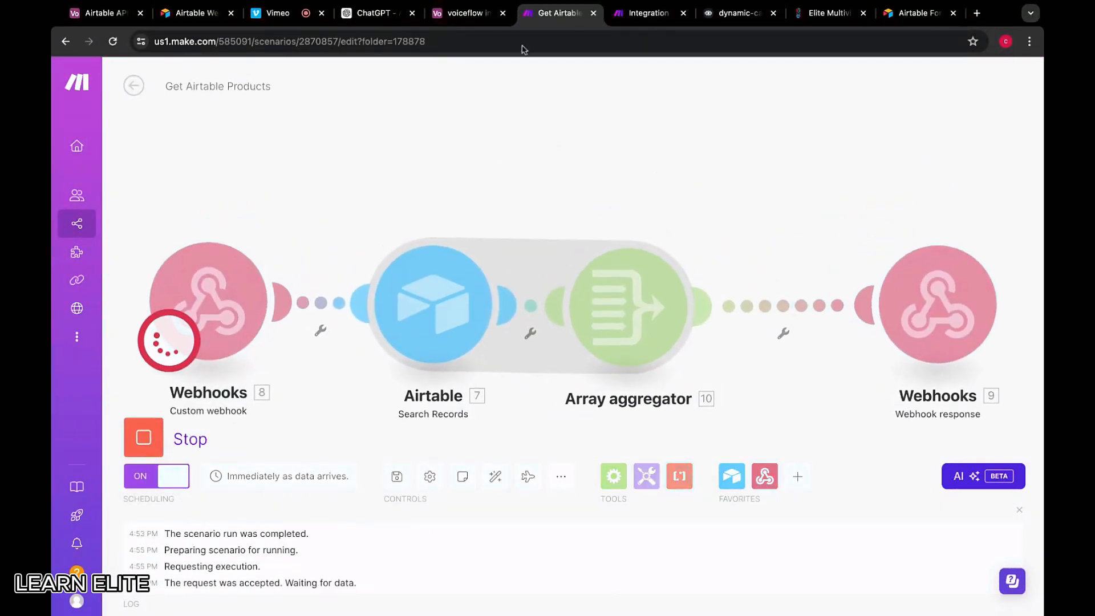
Send Voiceflow's API step test request with the query value to the Make webhook and check the run
{"action": "left_click", "coordinate": [723, 14]}
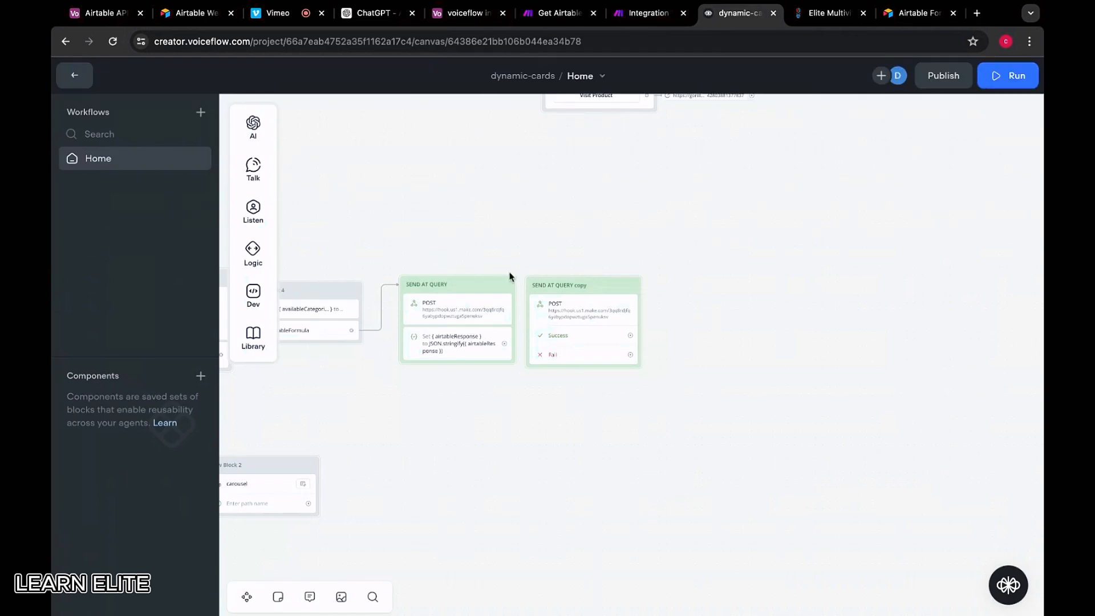
{"action": "left_click", "coordinate": [487, 309]}
{"action": "left_click", "coordinate": [951, 581]}
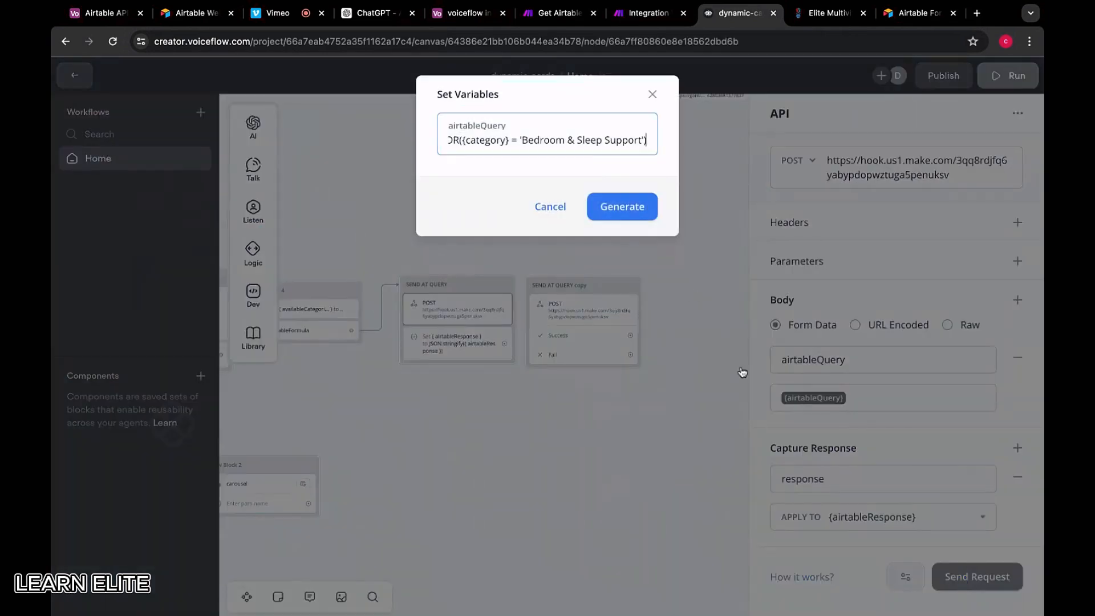
{"action": "left_click", "coordinate": [621, 207]}
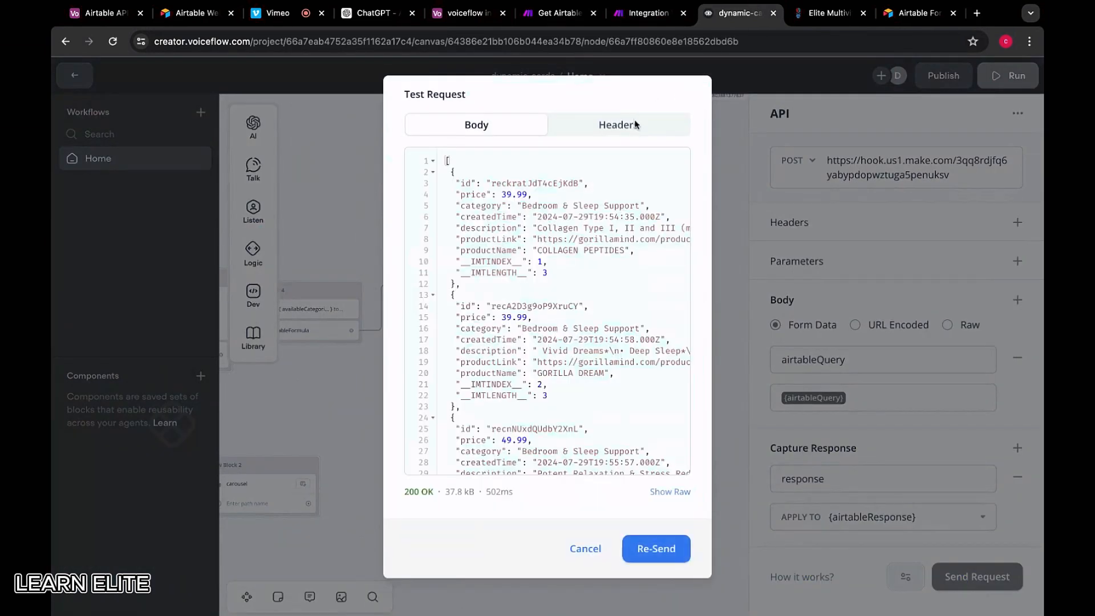
{"action": "left_click", "coordinate": [559, 13]}
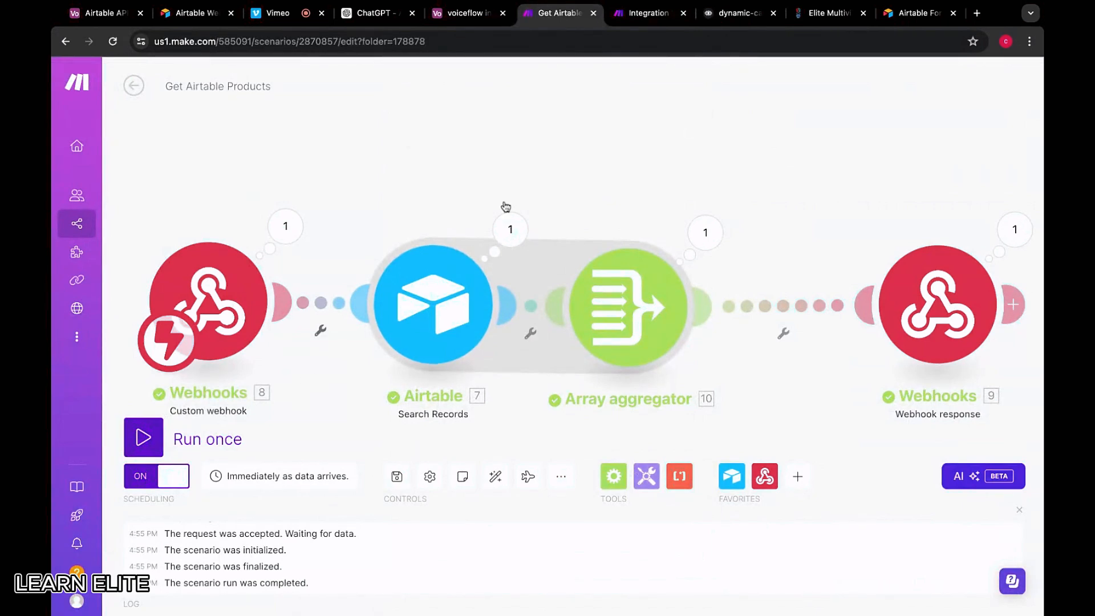
{"action": "left_click", "coordinate": [737, 14]}
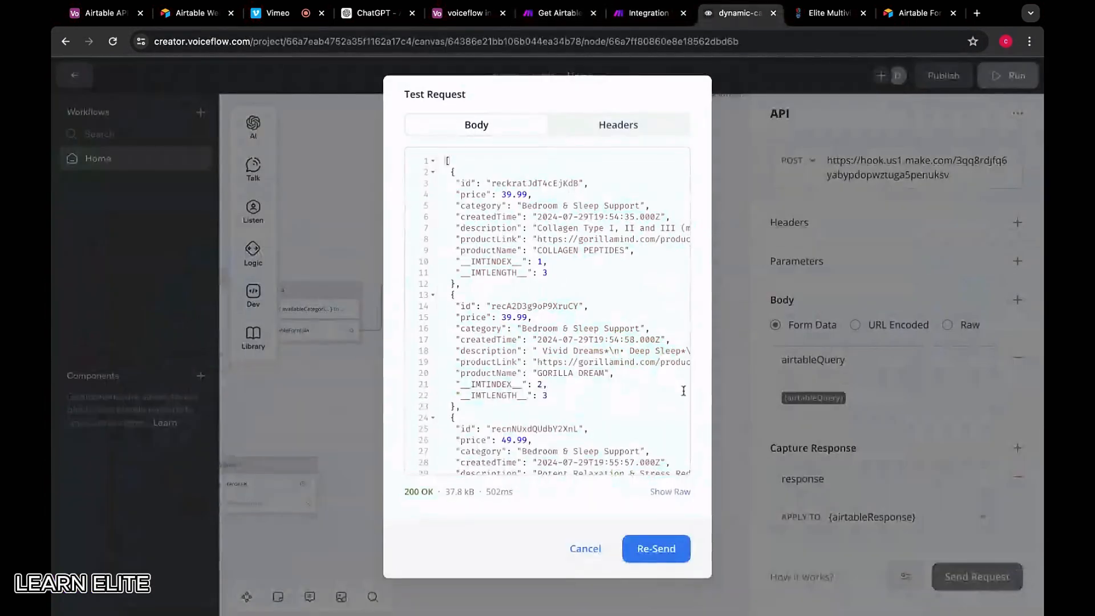
{"action": "left_click", "coordinate": [656, 548]}
{"action": "left_click", "coordinate": [559, 16]}
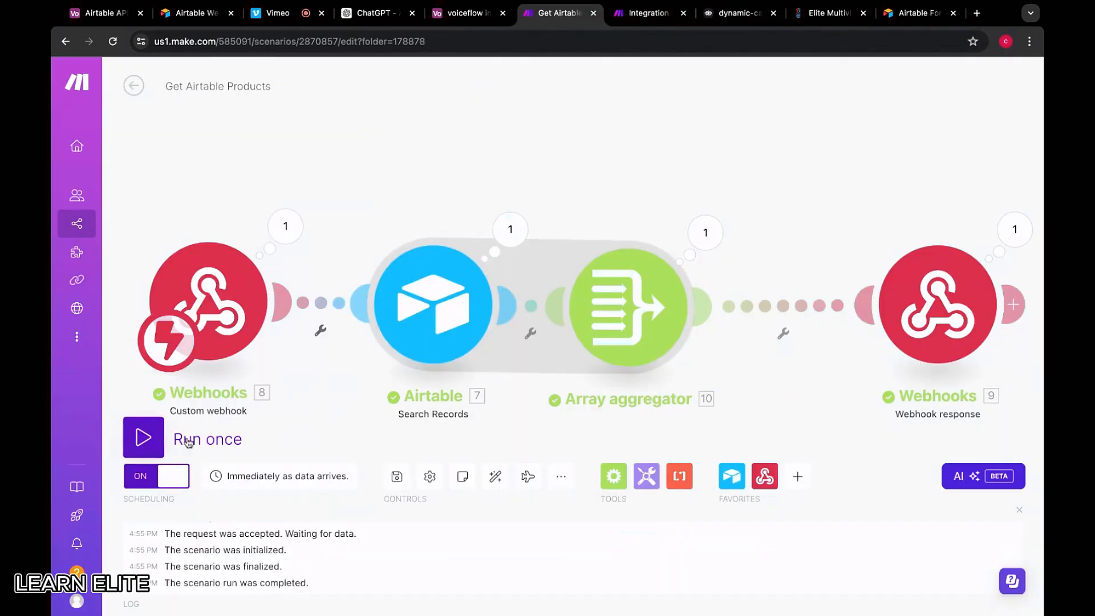
Toggle scheduling off, stop the run, save the scenario, and run it once to await data
{"action": "left_click", "coordinate": [162, 476]}
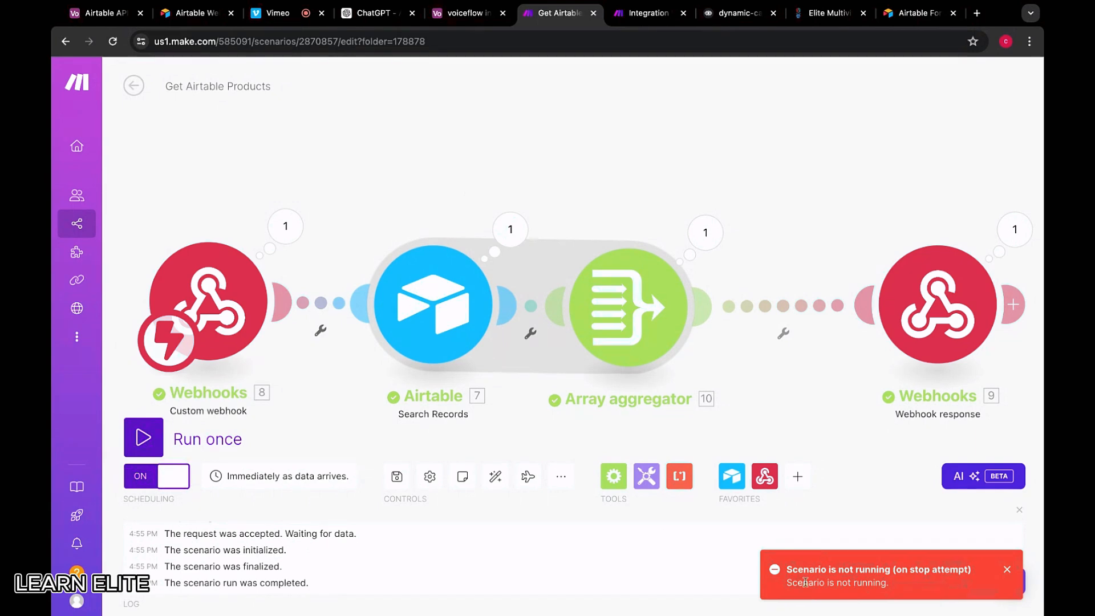
{"action": "left_click", "coordinate": [131, 438]}
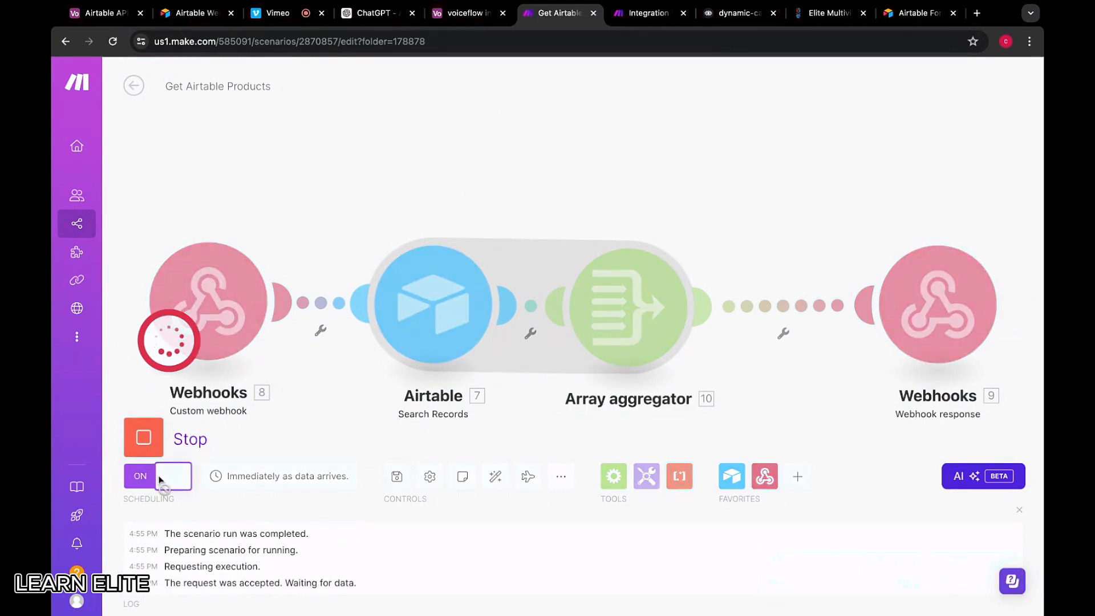
{"action": "left_click", "coordinate": [143, 438]}
{"action": "left_click", "coordinate": [397, 476]}
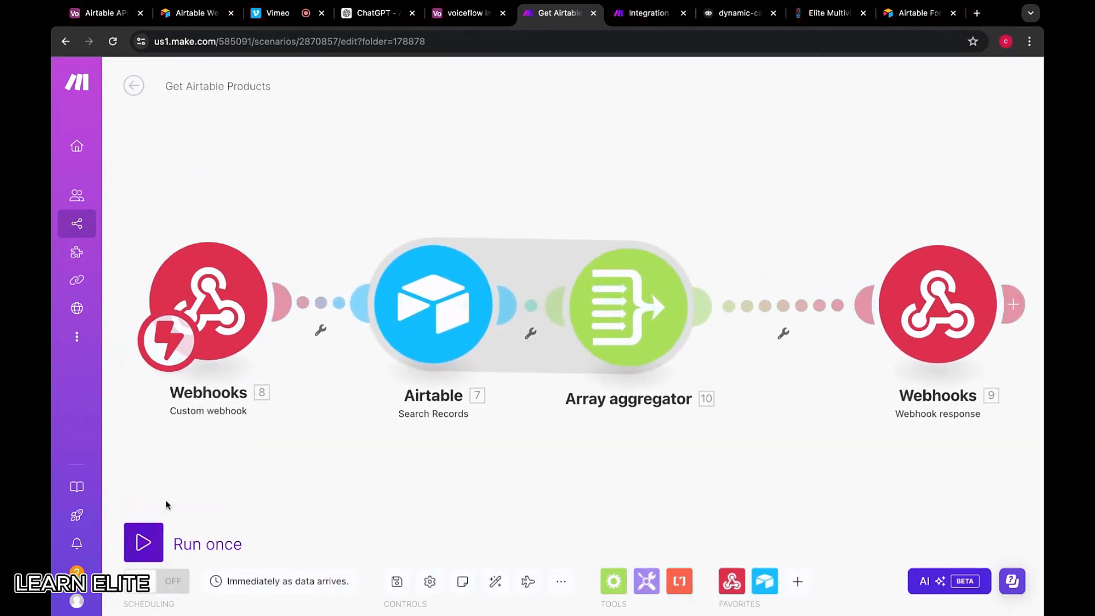
{"action": "left_click", "coordinate": [143, 542]}
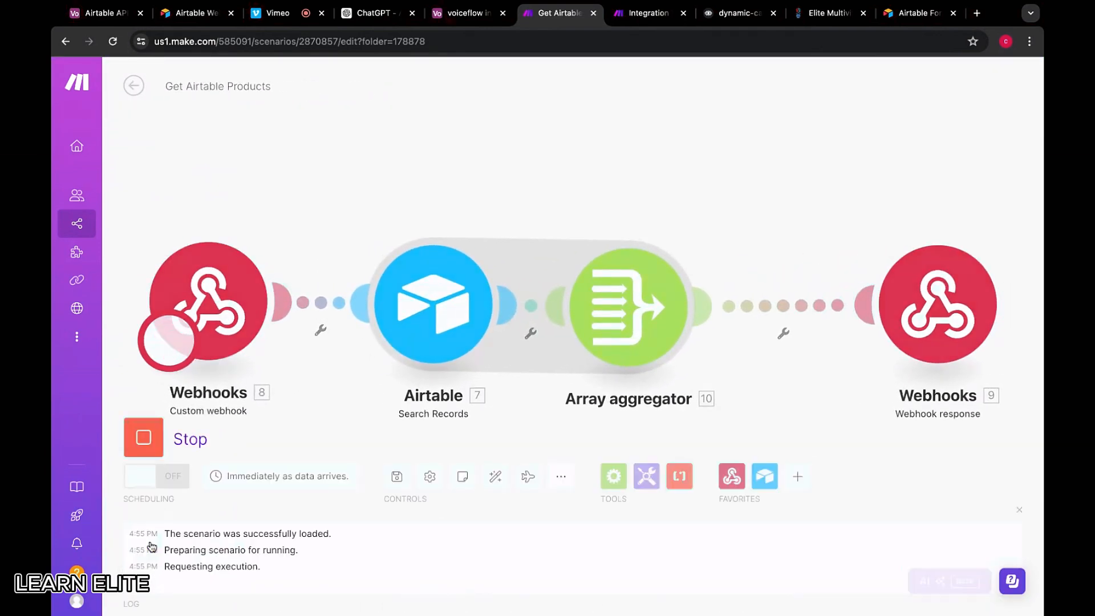
Resend the Voiceflow test request several times with scheduling on until Make receives it
{"action": "left_click", "coordinate": [735, 13]}
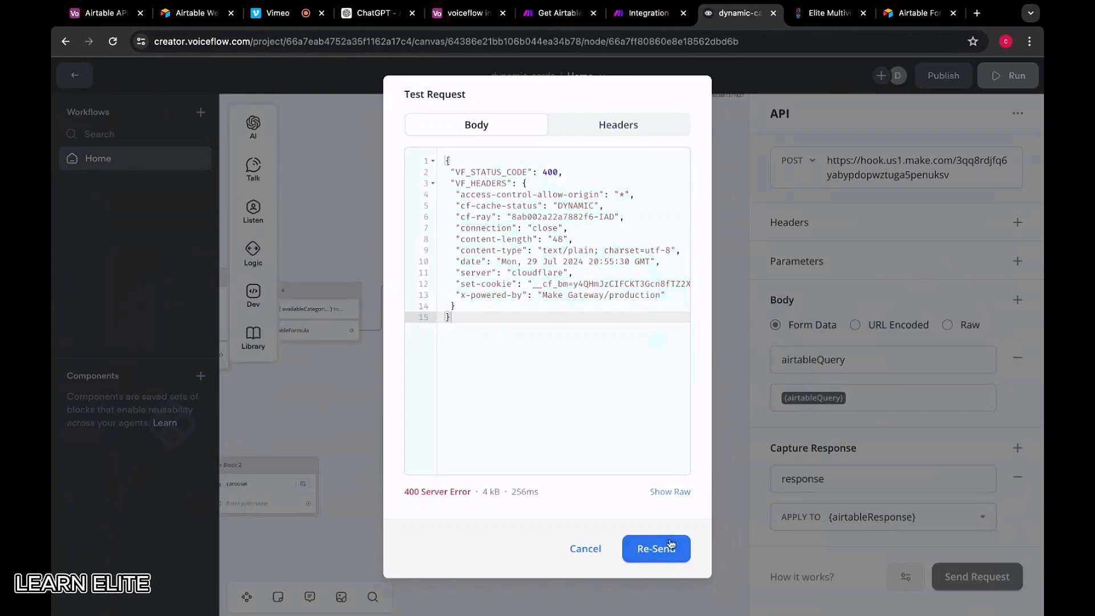
{"action": "left_click", "coordinate": [656, 549]}
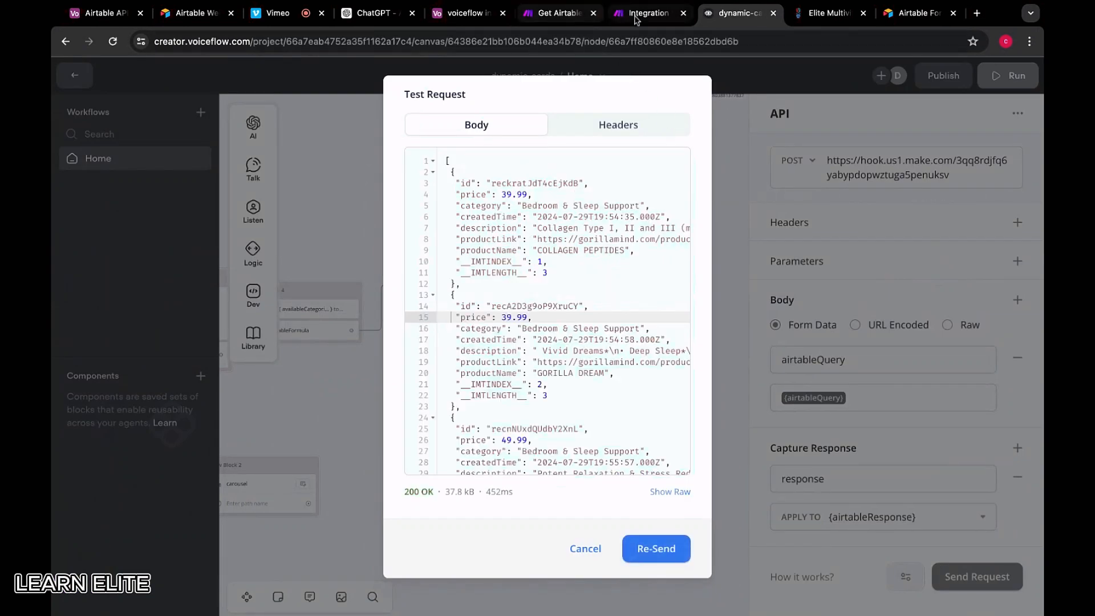
{"action": "left_click", "coordinate": [568, 19]}
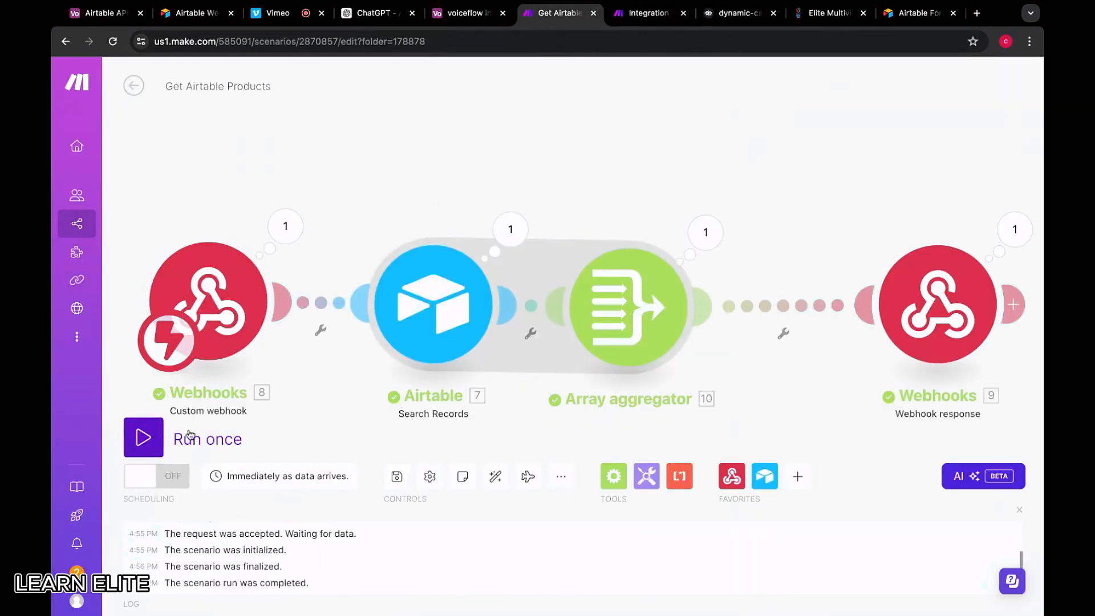
{"action": "left_click", "coordinate": [159, 476]}
{"action": "left_click", "coordinate": [739, 13]}
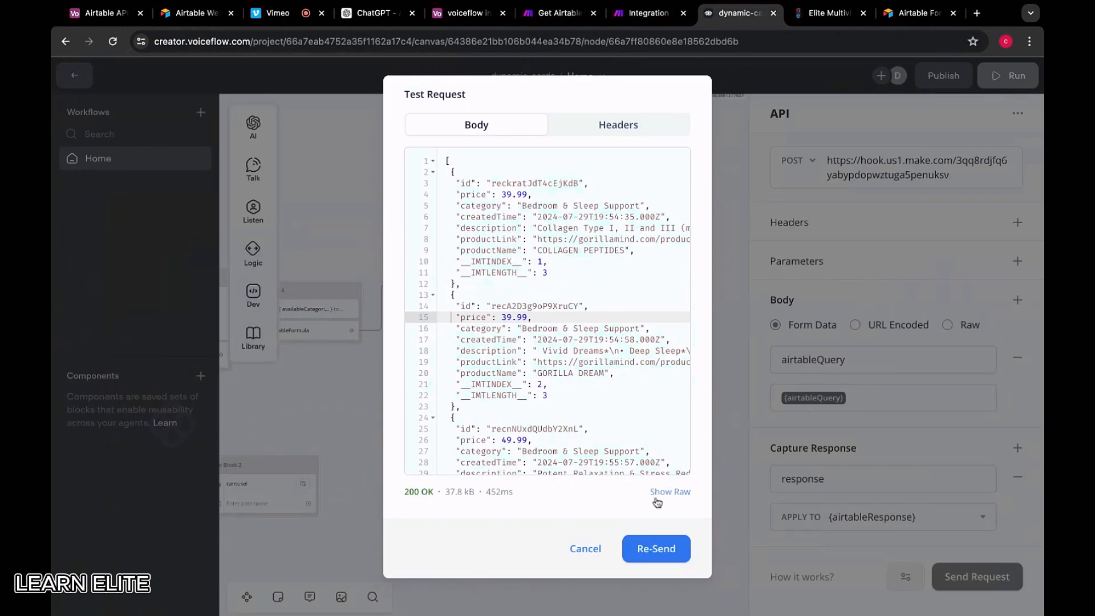
{"action": "left_click", "coordinate": [656, 548]}
{"action": "left_click", "coordinate": [653, 554]}
{"action": "left_click", "coordinate": [682, 541]}
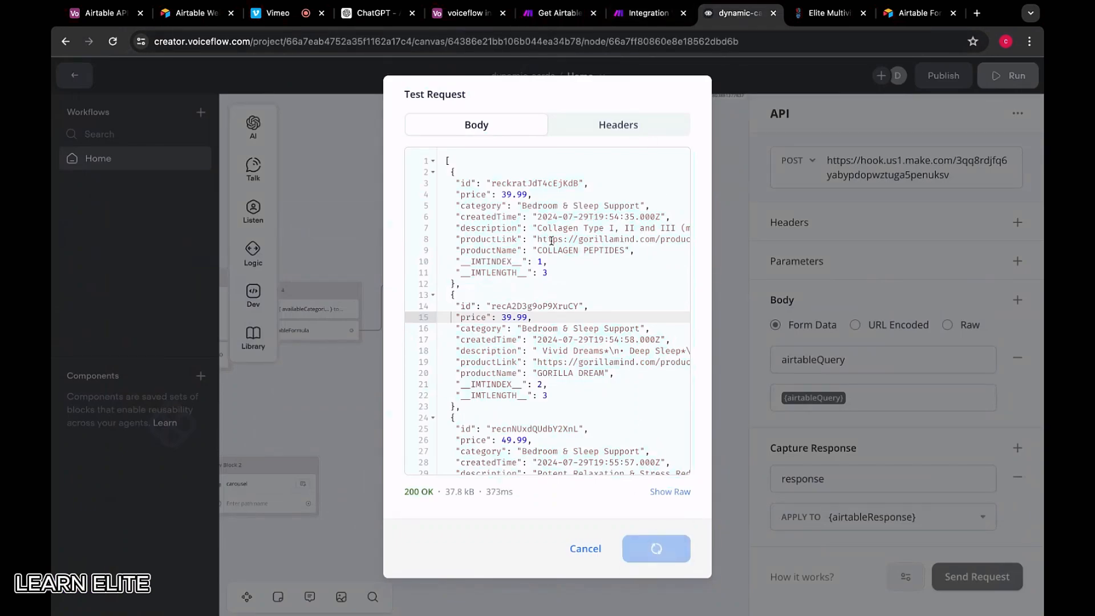
{"action": "left_click", "coordinate": [562, 13]}
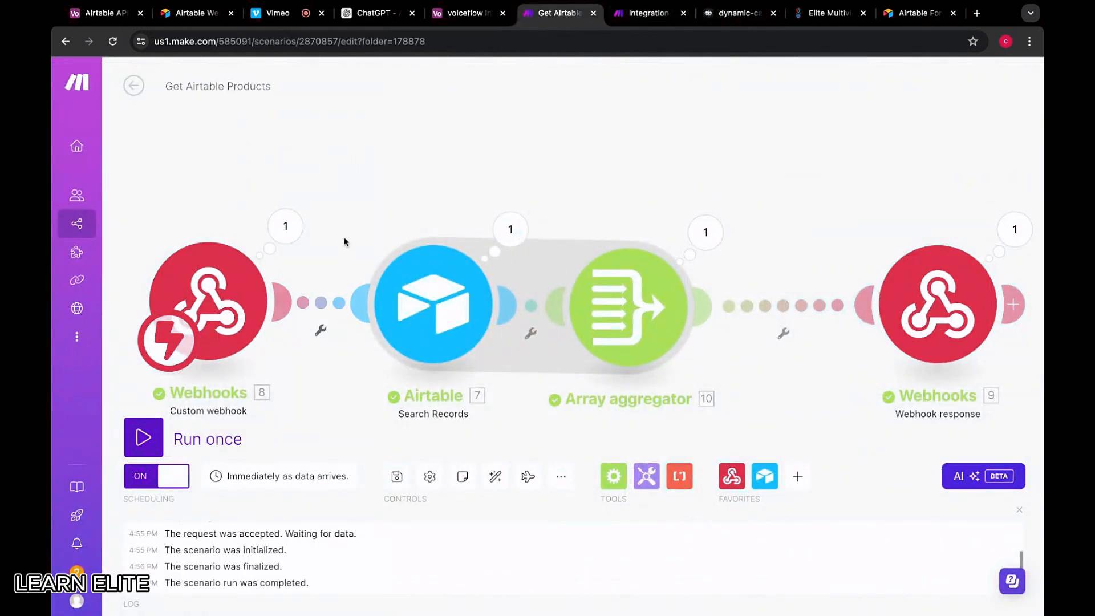
Inspect the Webhooks trigger's options, then bring up the Integration Webhooks scenario
{"action": "right_click", "coordinate": [239, 280]}
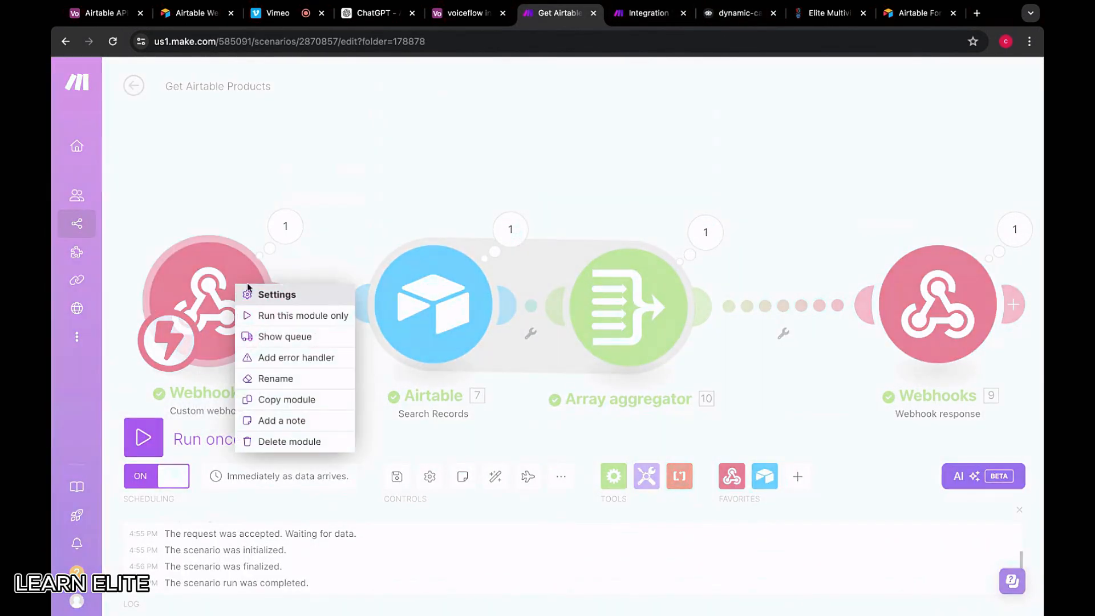
{"action": "left_click", "coordinate": [489, 146]}
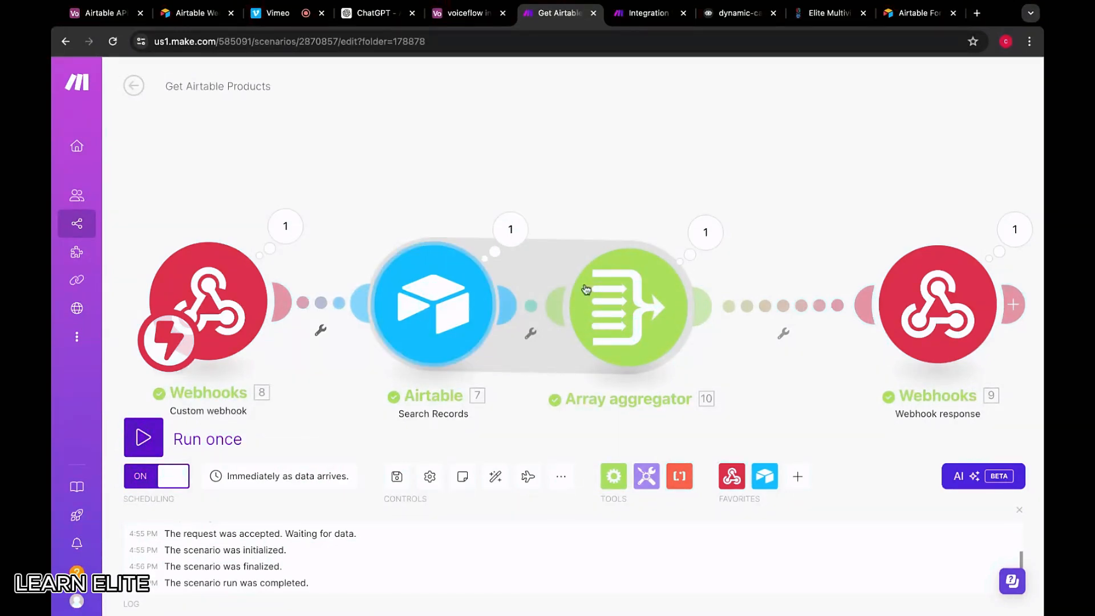
{"action": "left_click", "coordinate": [634, 12]}
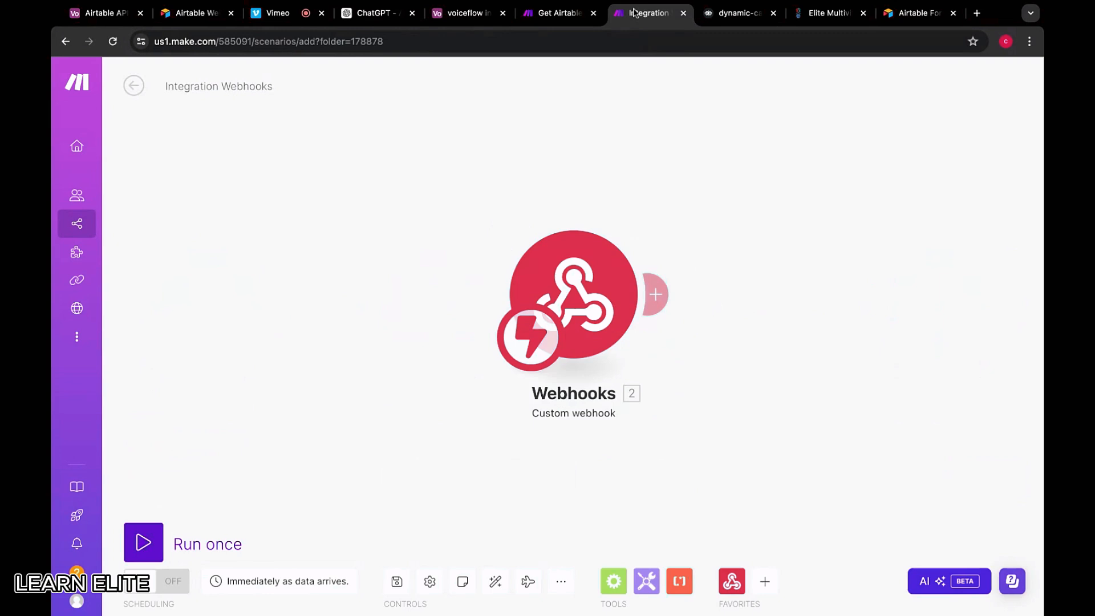
Add an OpenAI Create a Chat Completion module after the Webhooks trigger, using My OpenAI connection
{"action": "left_click", "coordinate": [652, 291]}
{"action": "left_click", "coordinate": [816, 271]}
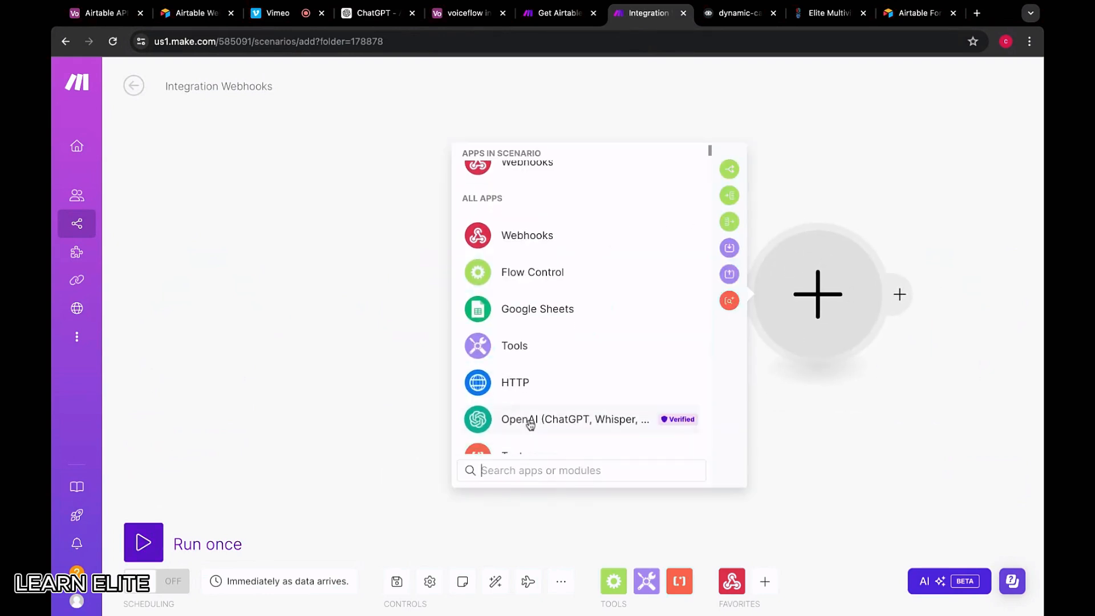
{"action": "left_click", "coordinate": [525, 425]}
{"action": "left_click", "coordinate": [479, 348]}
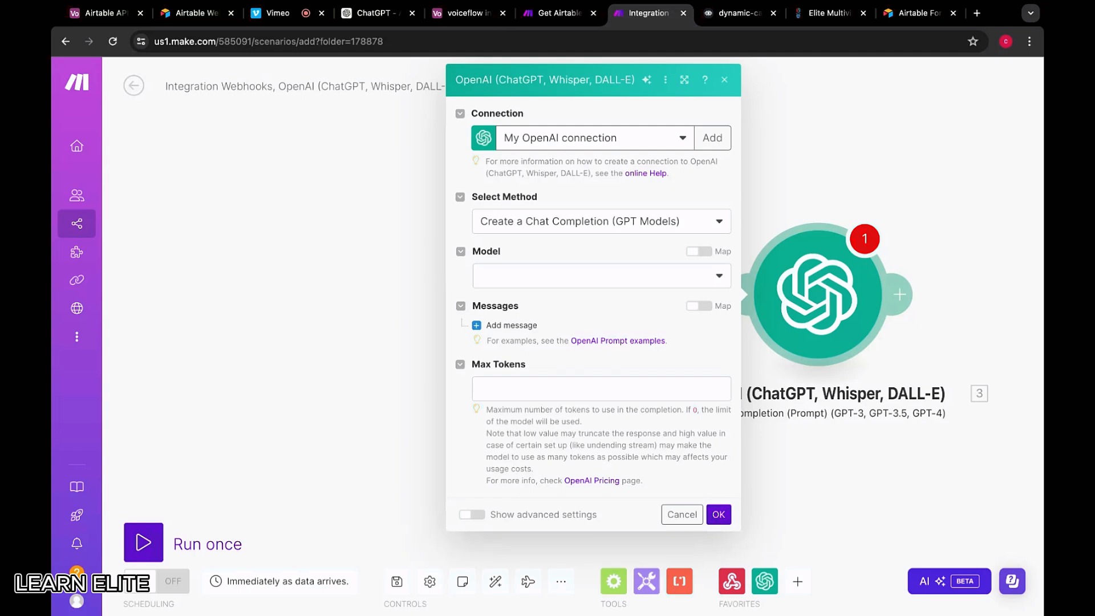
Add Message 1 with the System role and choose gpt-4o-mini as the model
{"action": "left_click", "coordinate": [512, 325]}
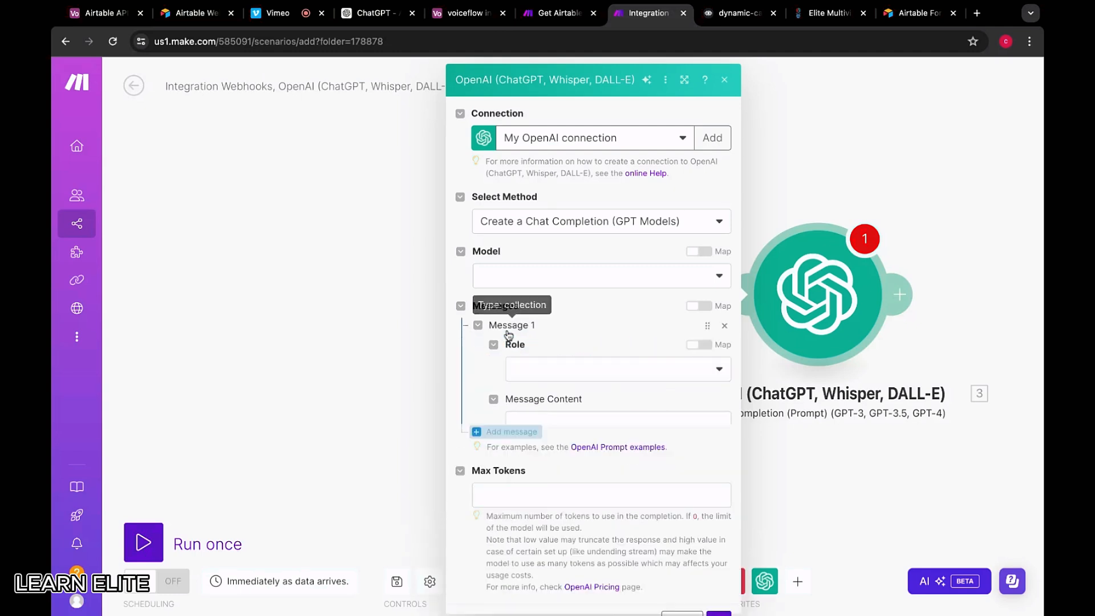
{"action": "left_click", "coordinate": [533, 371]}
{"action": "left_click", "coordinate": [534, 387]}
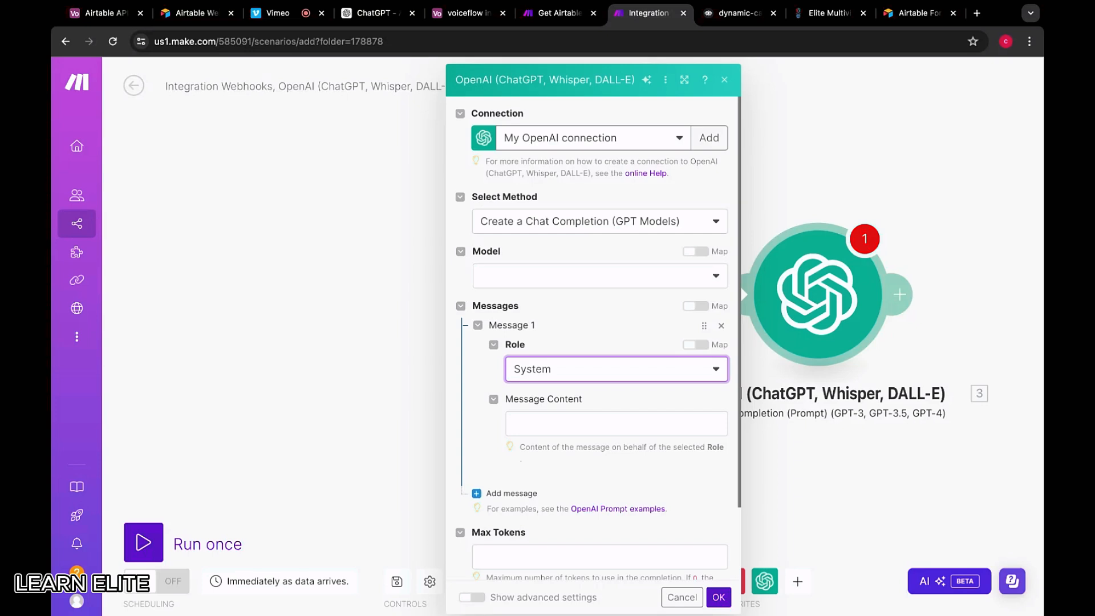
{"action": "left_click", "coordinate": [501, 278]}
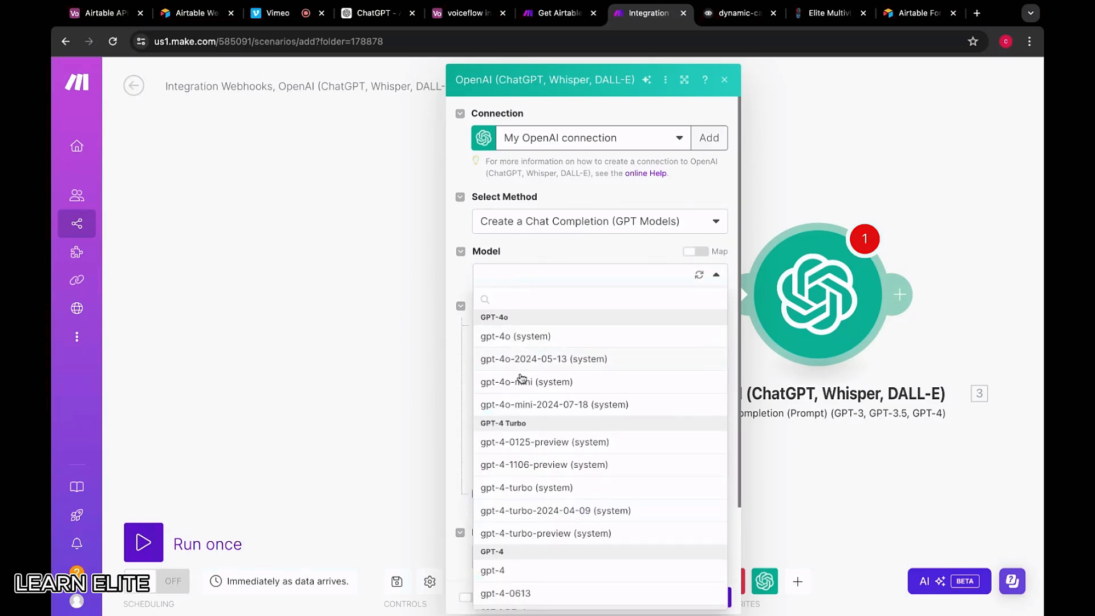
{"action": "scroll", "coordinate": [524, 545], "scroll_direction": "down", "scroll_amount": 3}
{"action": "scroll", "coordinate": [519, 490], "scroll_direction": "up", "scroll_amount": 4}
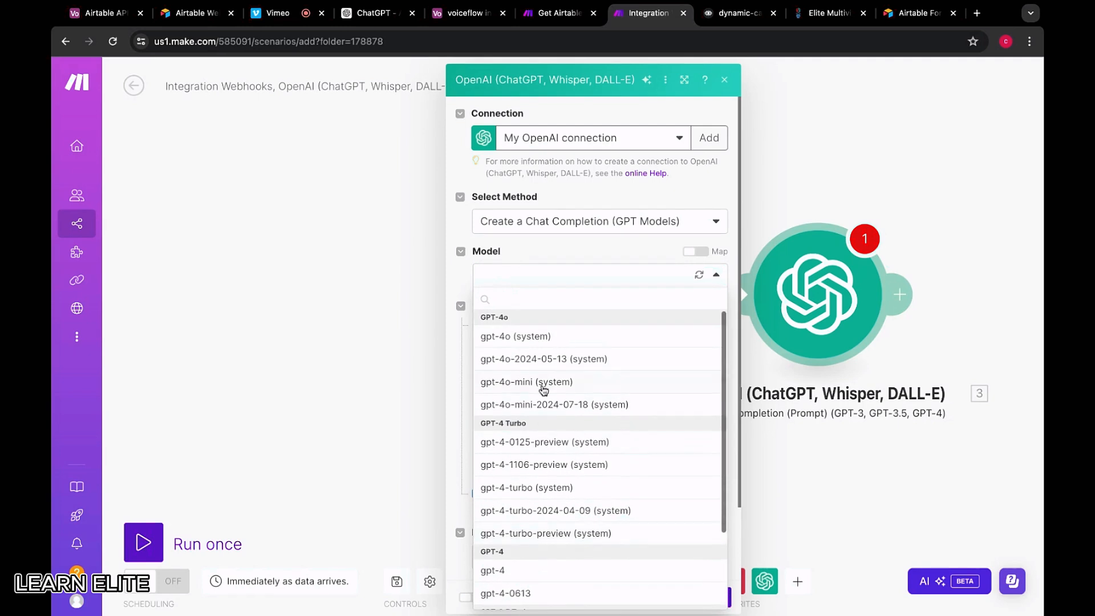
{"action": "left_click", "coordinate": [539, 382]}
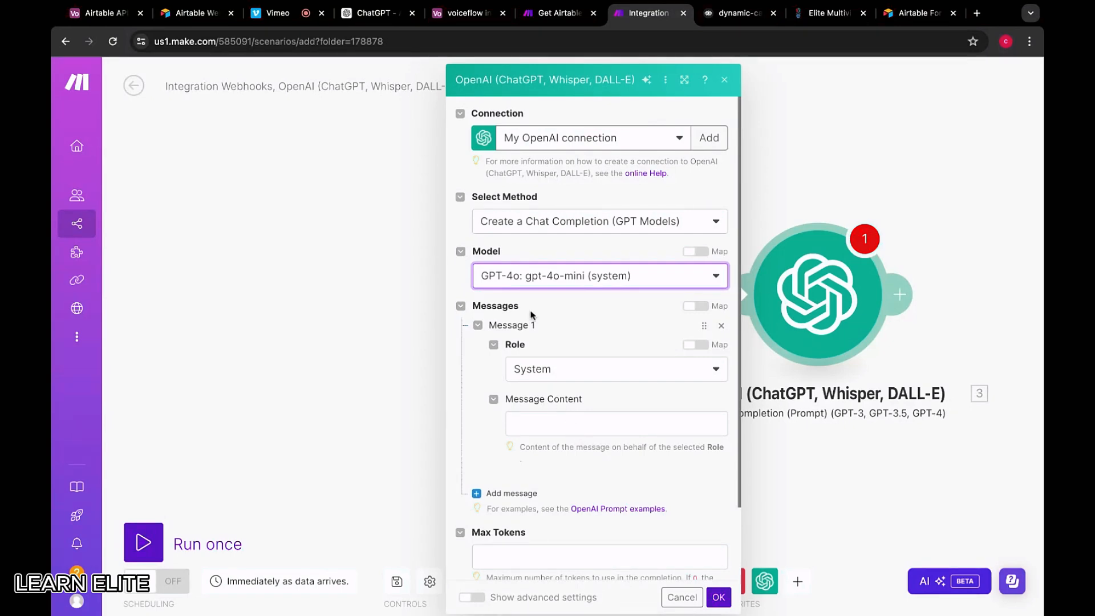
Start the system prompt: 'You are an expert JSON formatter. Only output JSON formatted data…'
{"action": "left_click", "coordinate": [564, 422]}
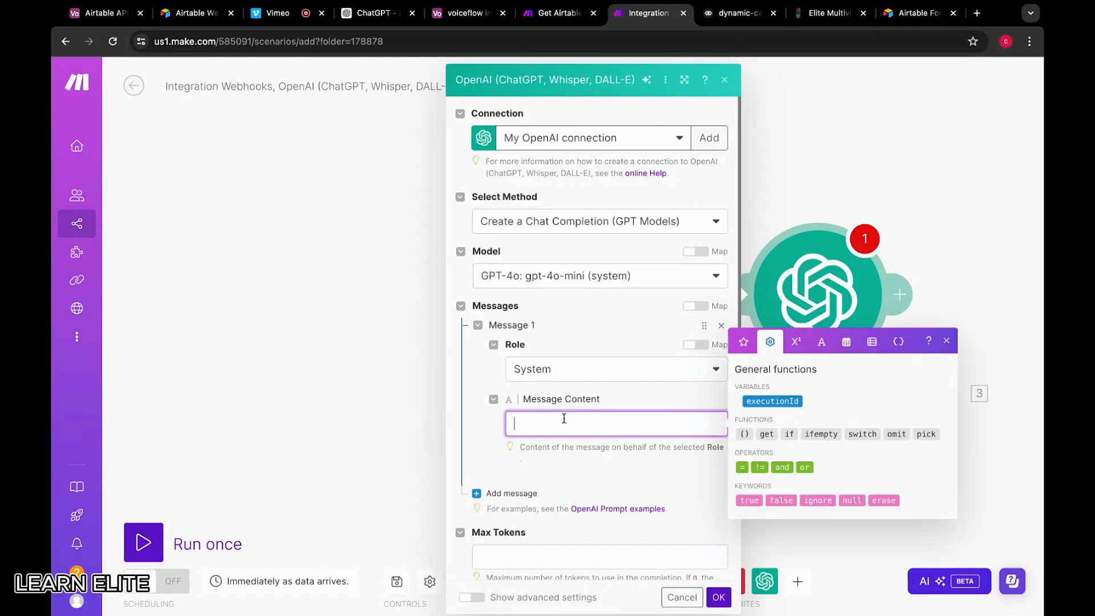
{"action": "left_click", "coordinate": [600, 335]}
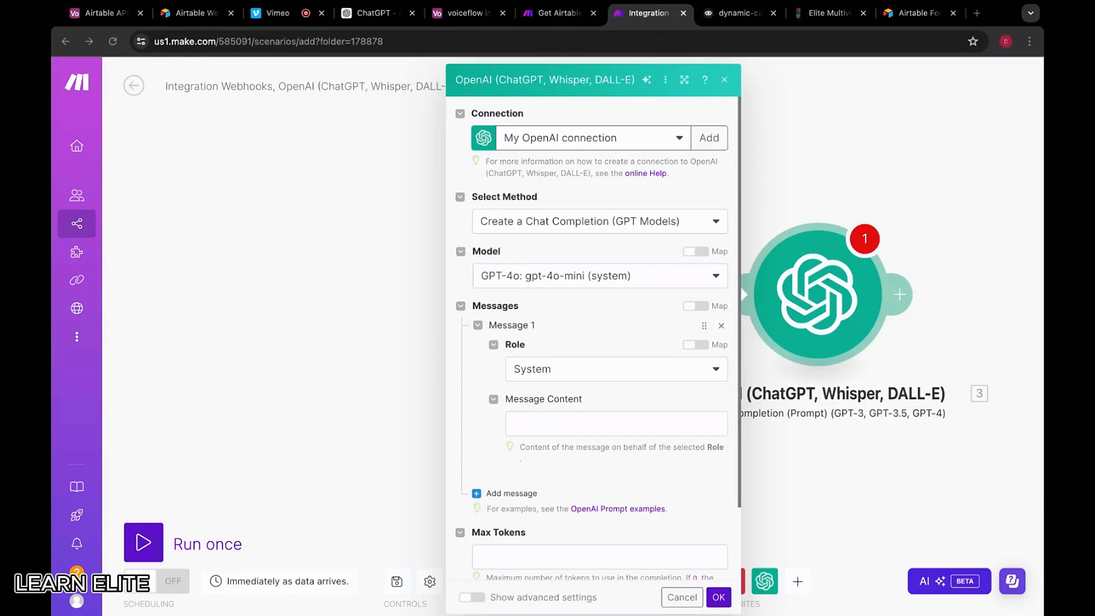
{"action": "left_click", "coordinate": [514, 423]}
{"action": "type", "text": "You "}
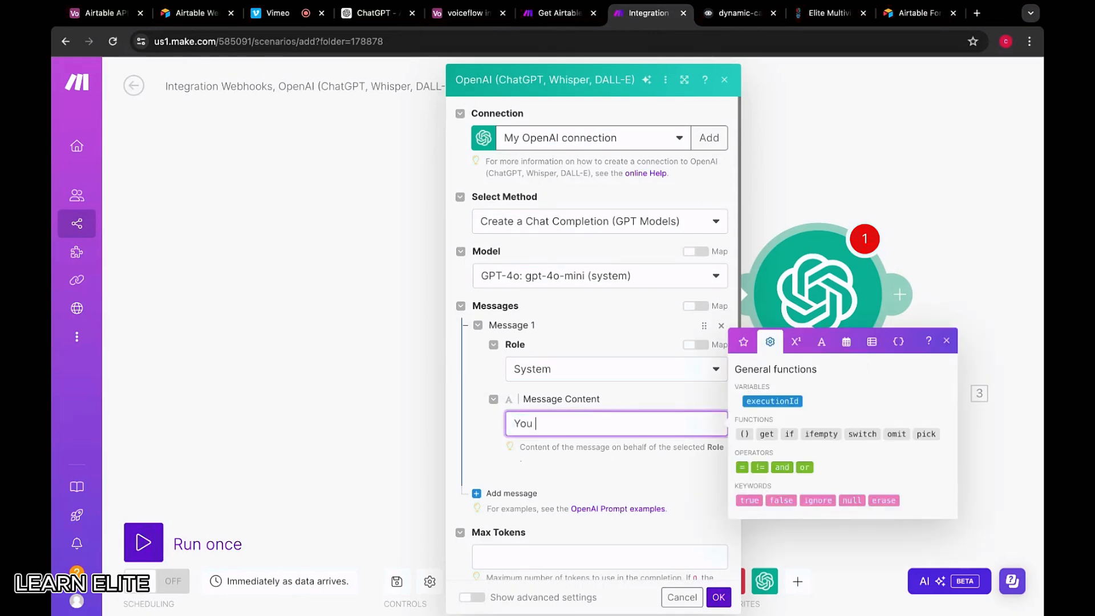
{"action": "type", "text": "are an expert JSON formatter."}
{"action": "key", "text": "Tab"}
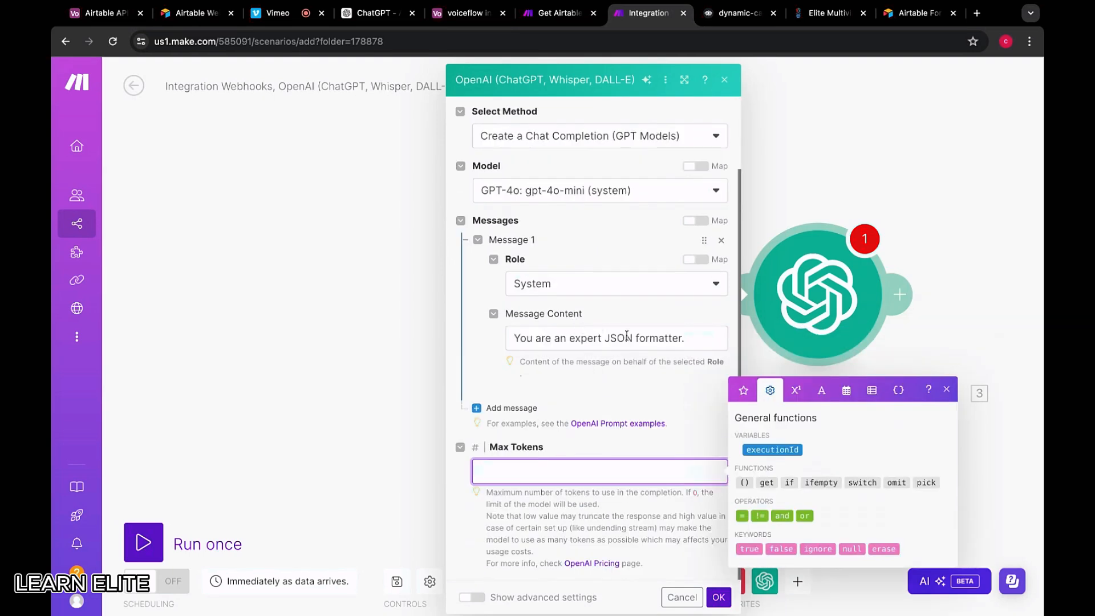
{"action": "left_click", "coordinate": [694, 343]}
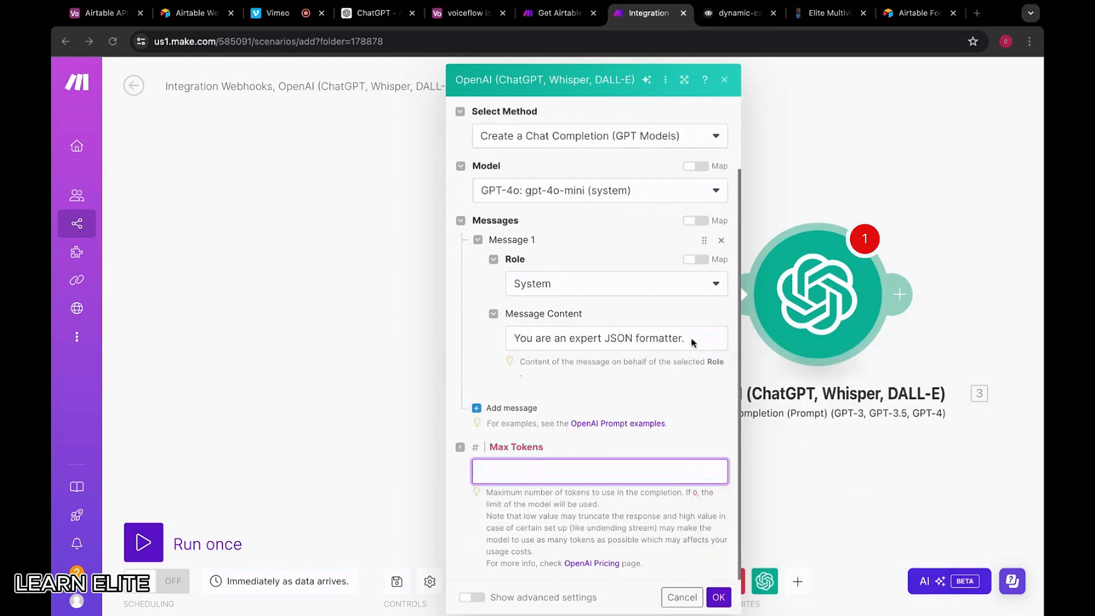
{"action": "type", "text": "Only outpt "}
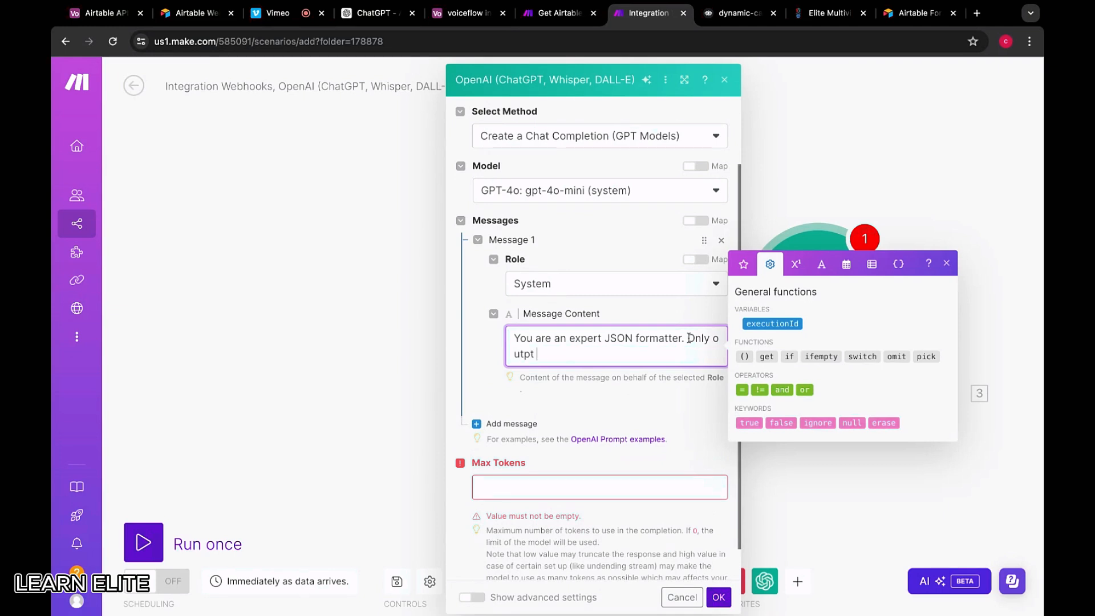
{"action": "type", "text": "JSON formatted data"}
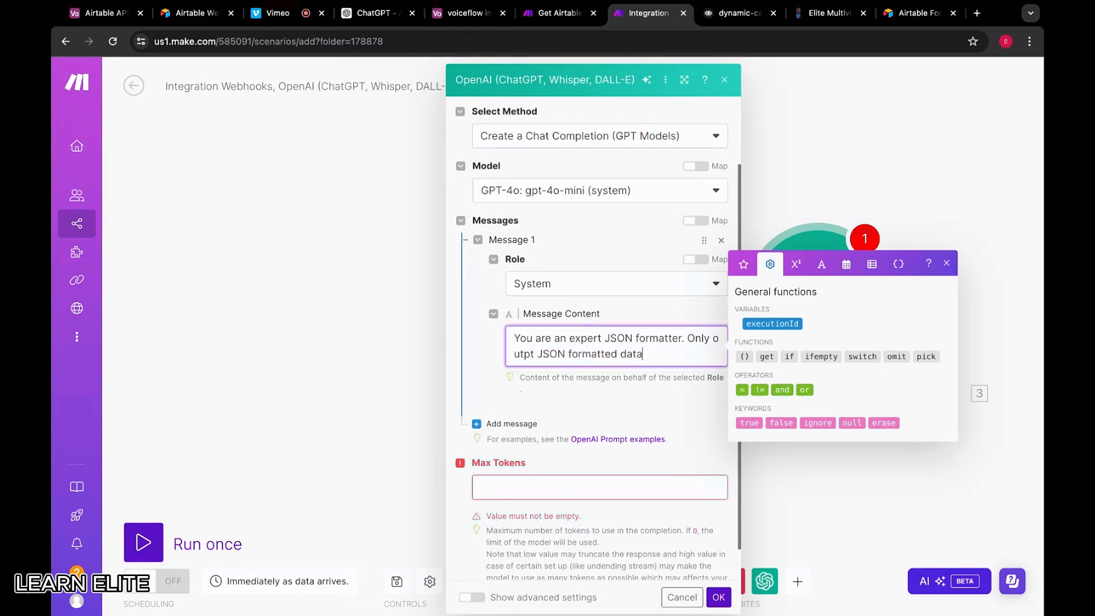
{"action": "type", "text": ". You "}
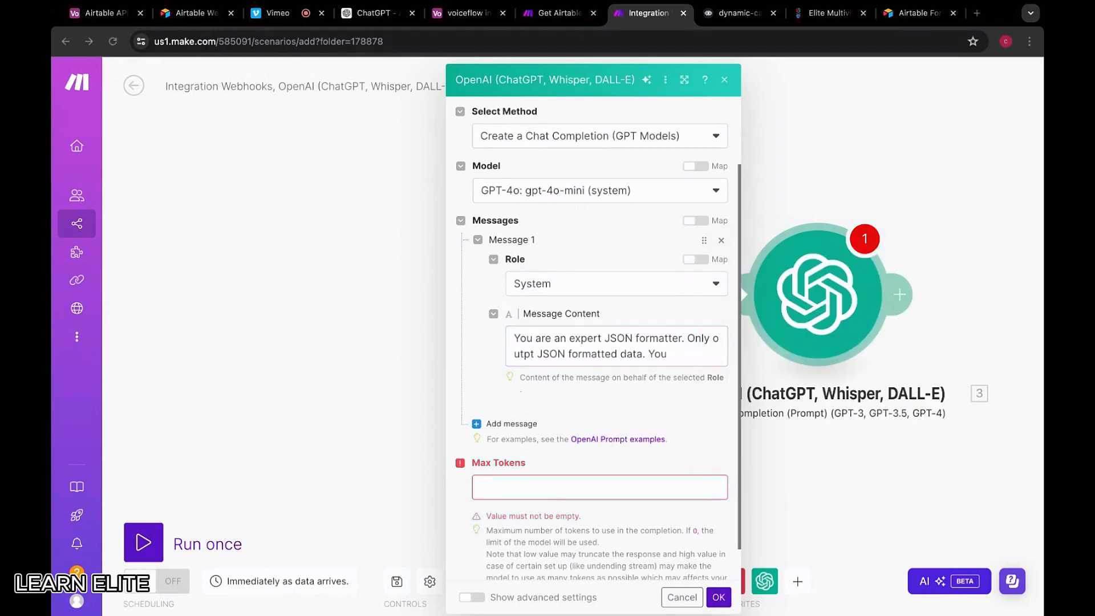
{"action": "type", "text": "should onl"}
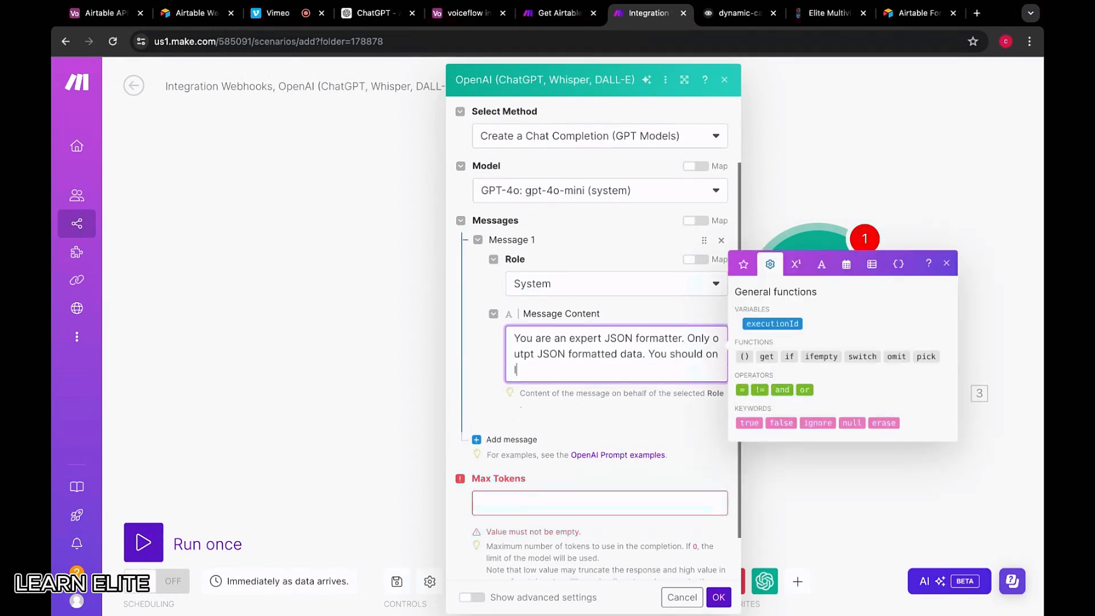
{"action": "type", "text": "y output the car"}
{"action": "key", "text": "super+Tab"}
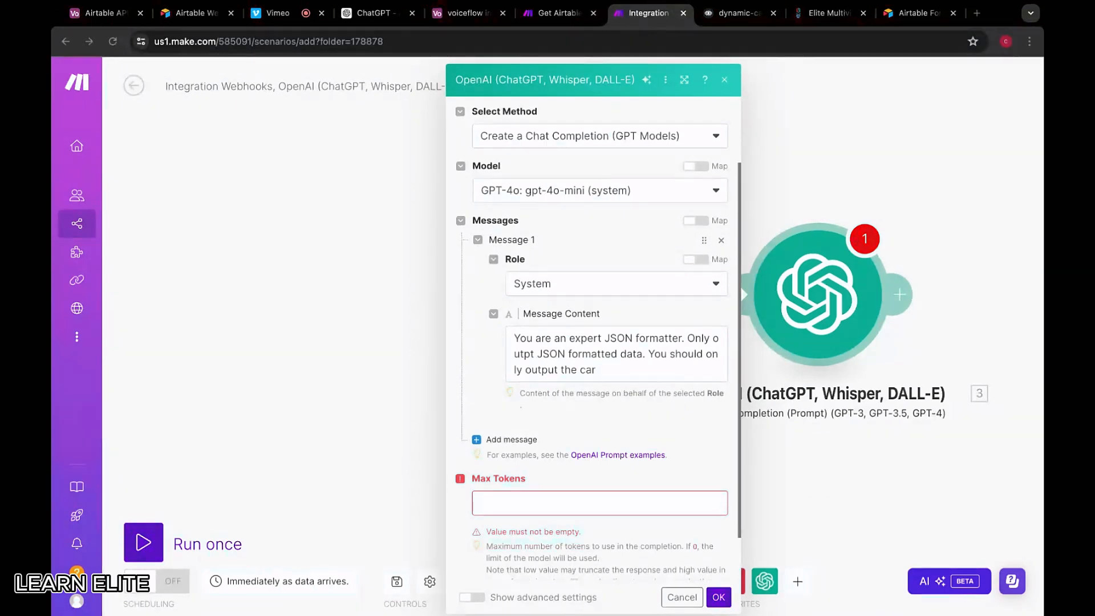
{"action": "key", "text": "super+Tab"}
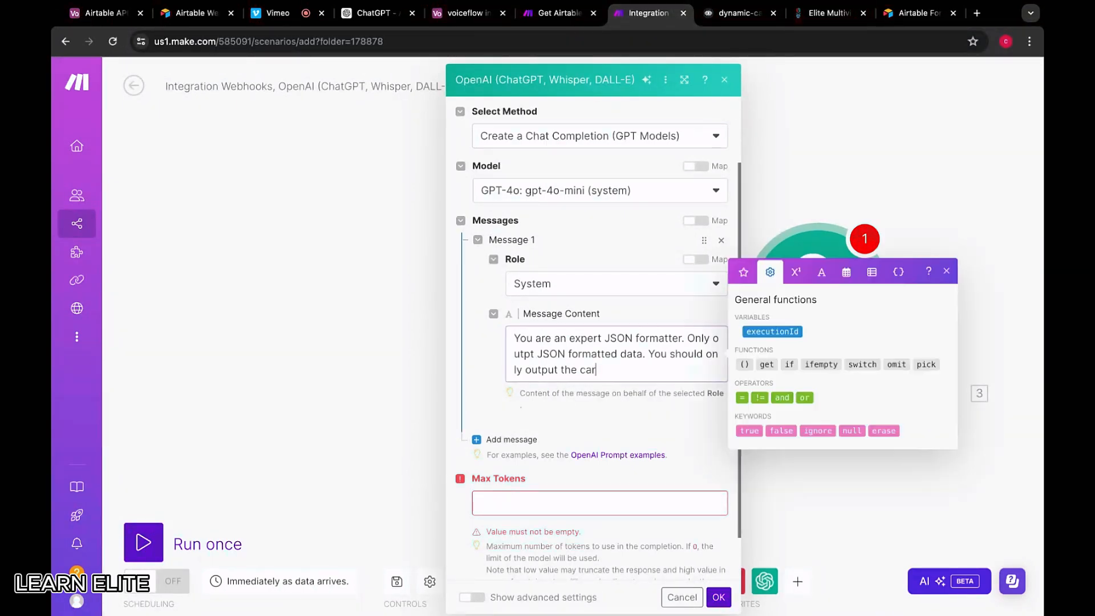
{"action": "type", "text": "ds for the number o"}
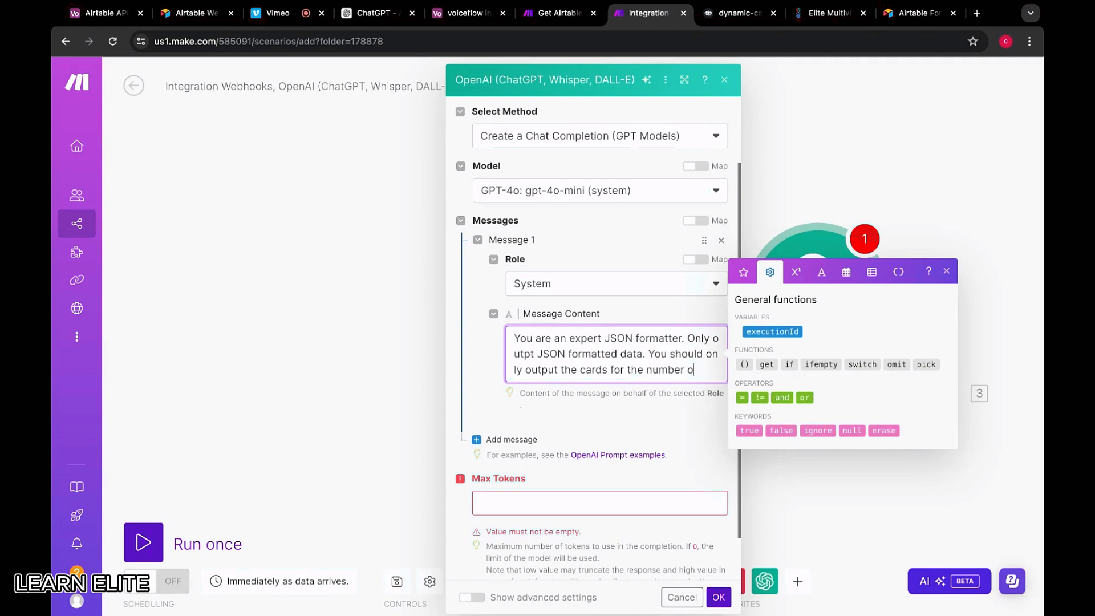
{"action": "type", "text": "f input \""}
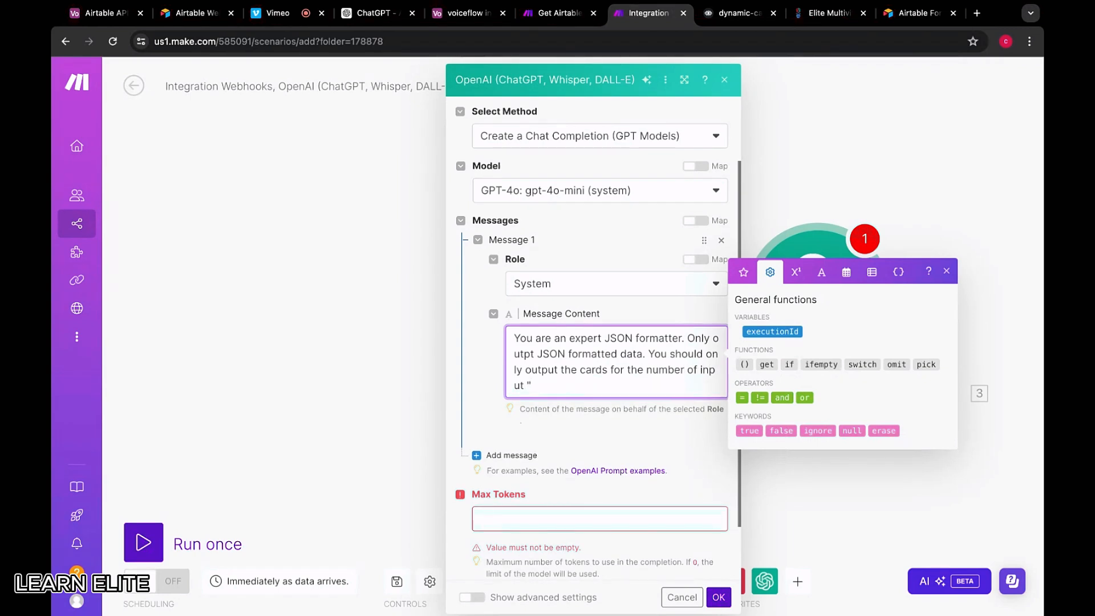
{"action": "type", "text": "products\" that you are given."}
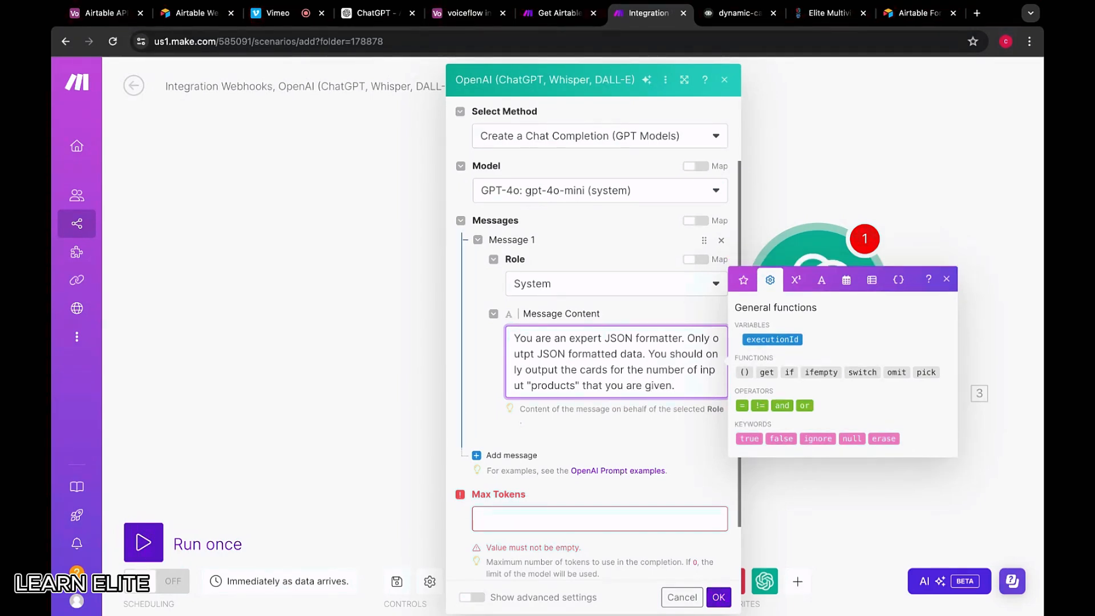
{"action": "type", "text": " Based on the"}
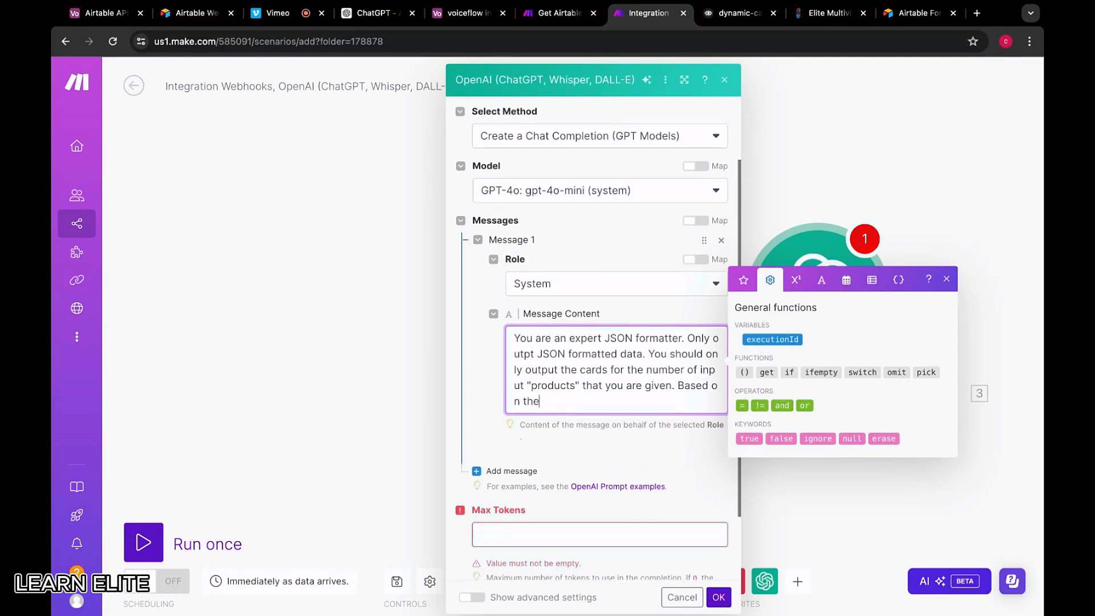
{"action": "type", "text": " following Json"}
{"action": "key", "text": "BackSpace"}
{"action": "type", "text": "SON structure example"}
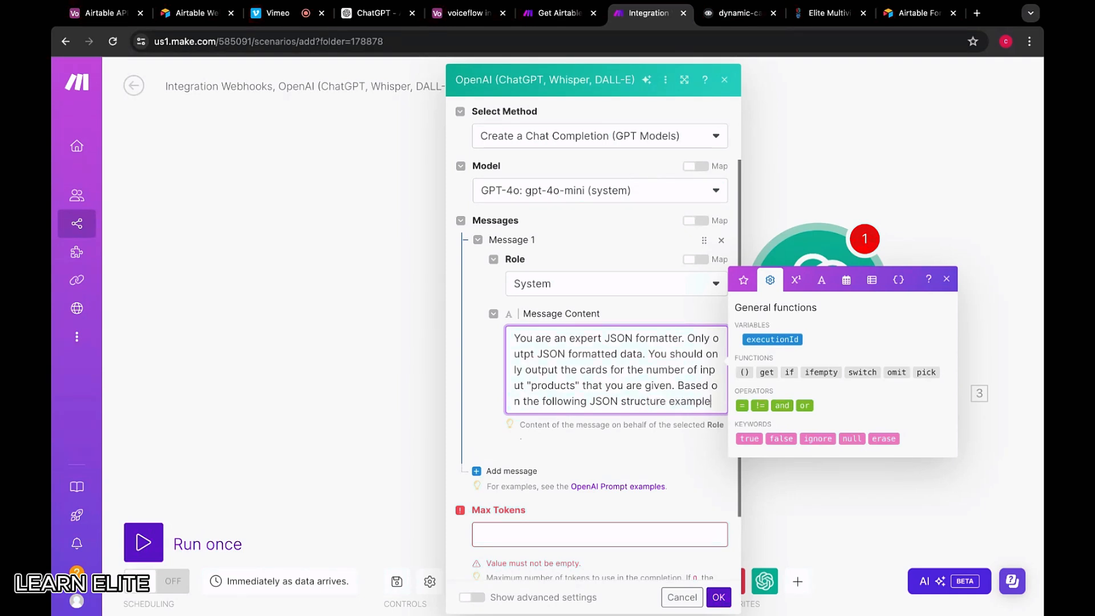
Continue the prompt: '…represents a carousel with two cards, generate a new JSON carousel to render the cards…'
{"action": "key", "text": "super+Tab"}
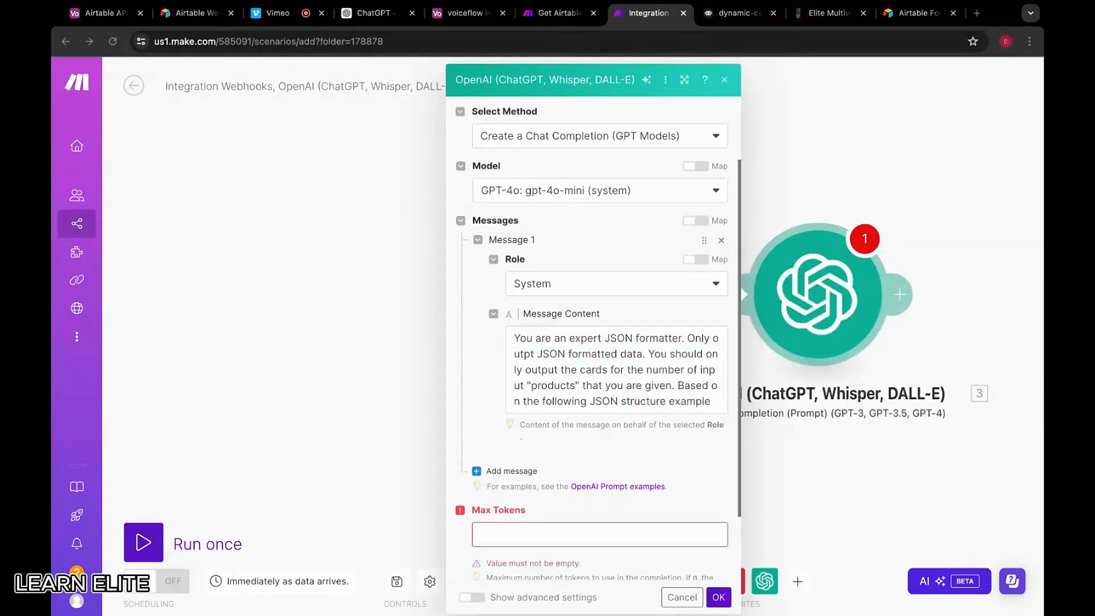
{"action": "key", "text": "super+Tab"}
{"action": "type", "text": "that r"}
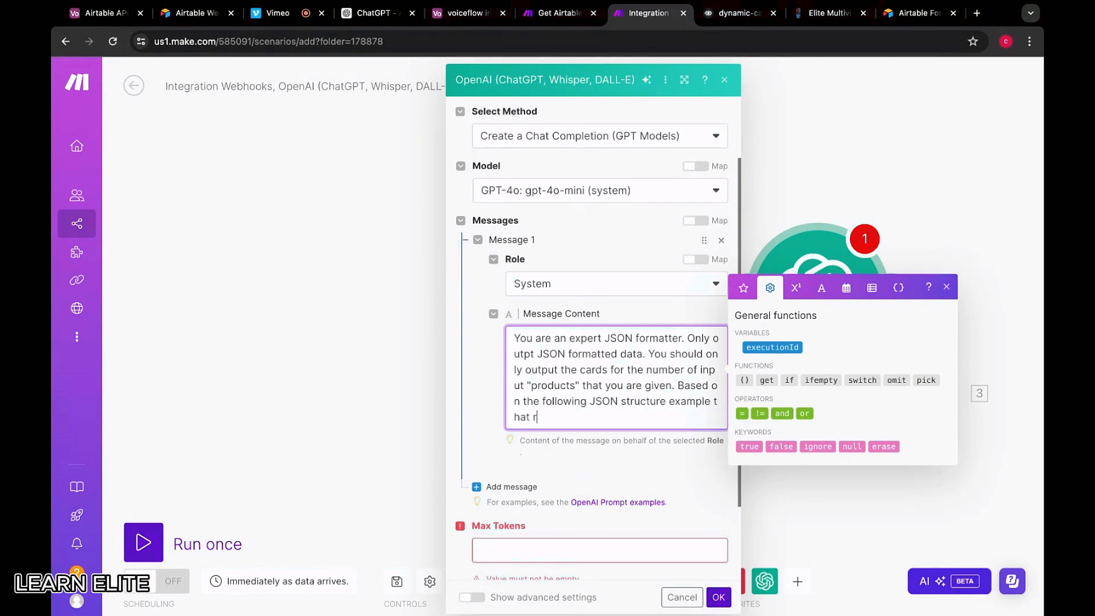
{"action": "type", "text": "epresents a carousel with two card"}
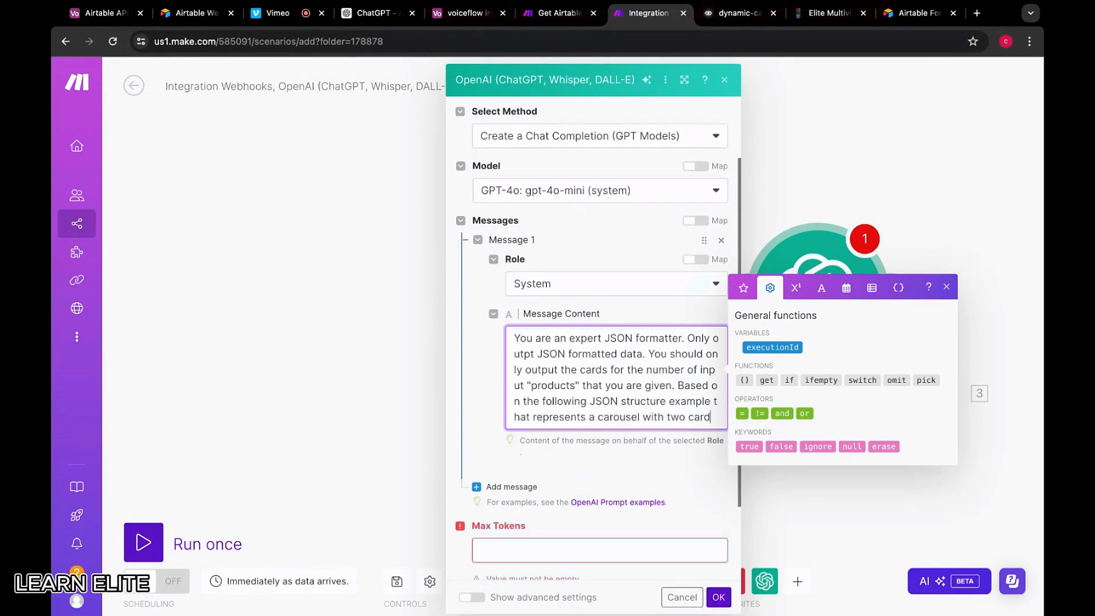
{"action": "type", "text": "s"}
{"action": "key", "text": "super+Tab"}
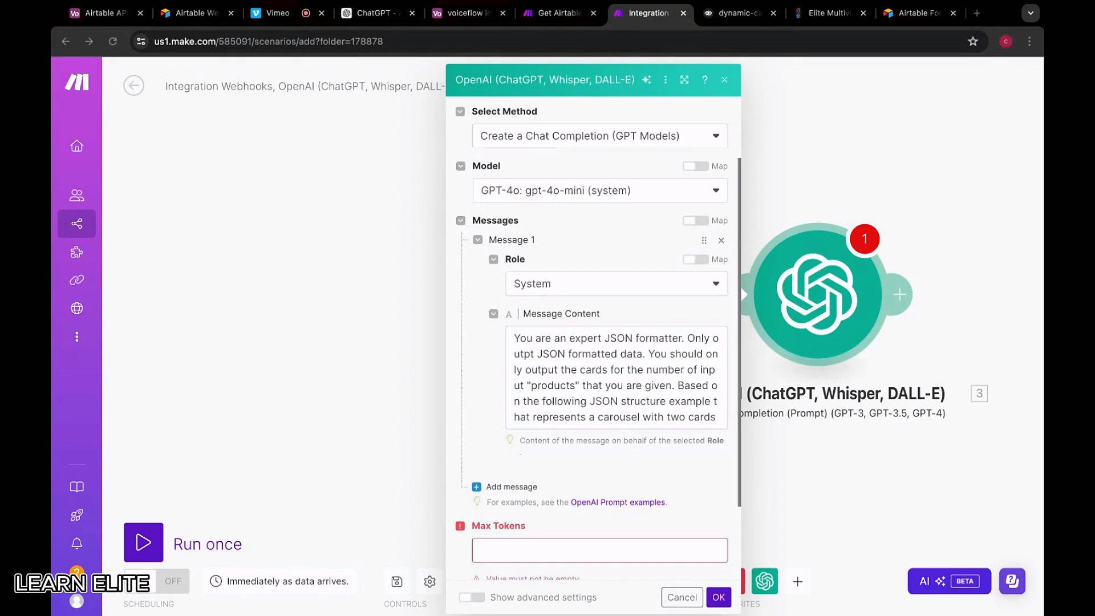
{"action": "key", "text": "super+Tab"}
{"action": "type", "text": ", gene"}
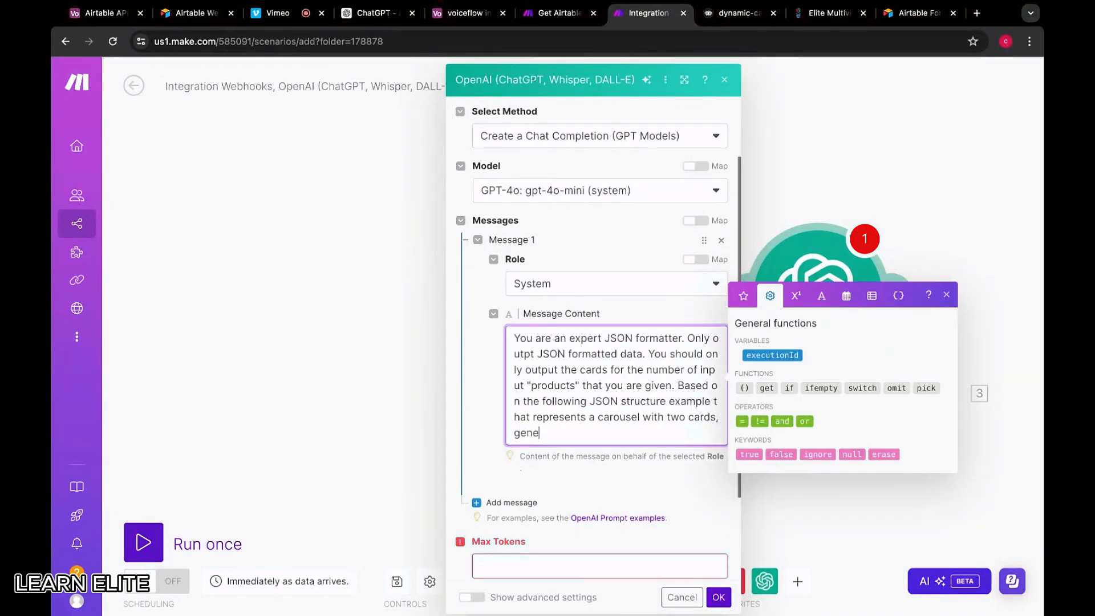
{"action": "type", "text": "rate a new JSON caraouse"}
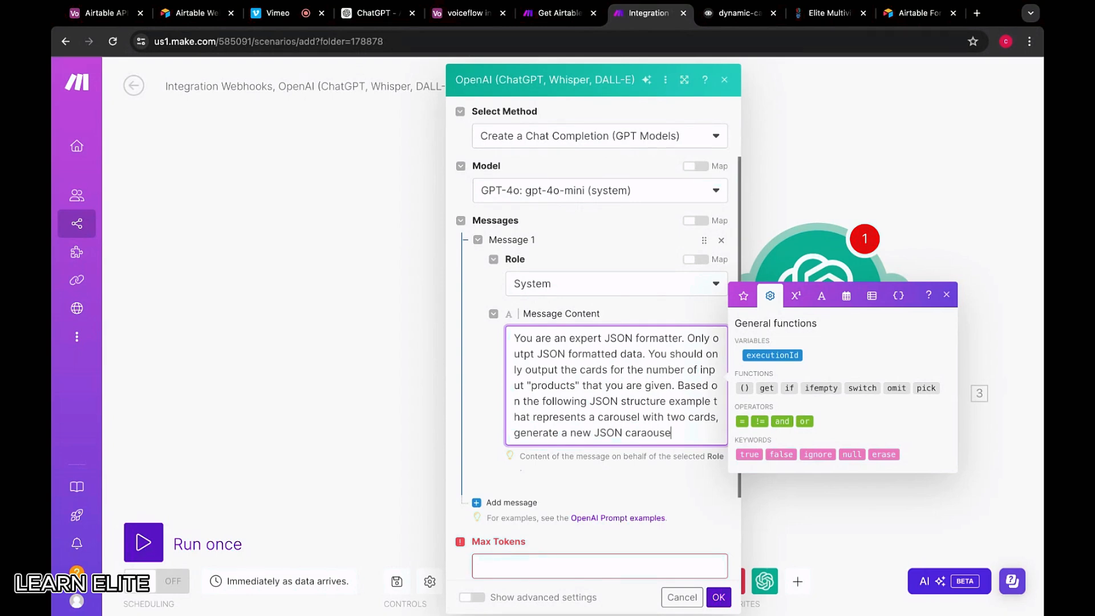
{"action": "key", "text": "BackSpace"}
{"action": "key", "text": "BackSpace"}
{"action": "key", "text": "BackSpace"}
{"action": "key", "text": "BackSpace"}
{"action": "key", "text": "BackSpace"}
{"action": "type", "text": "ouse"}
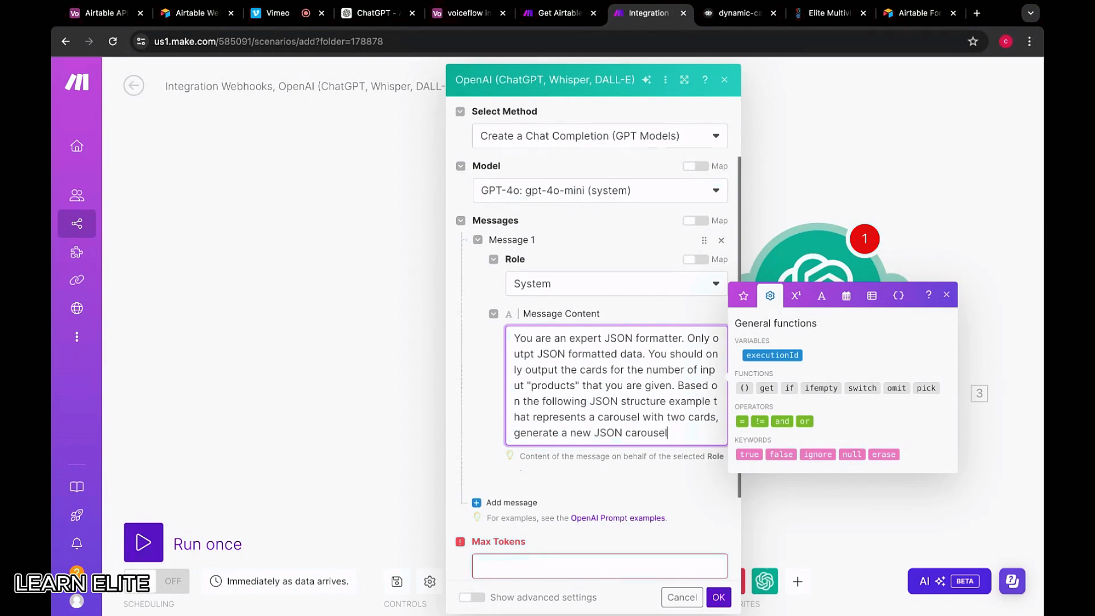
{"action": "key", "text": "super+Tab"}
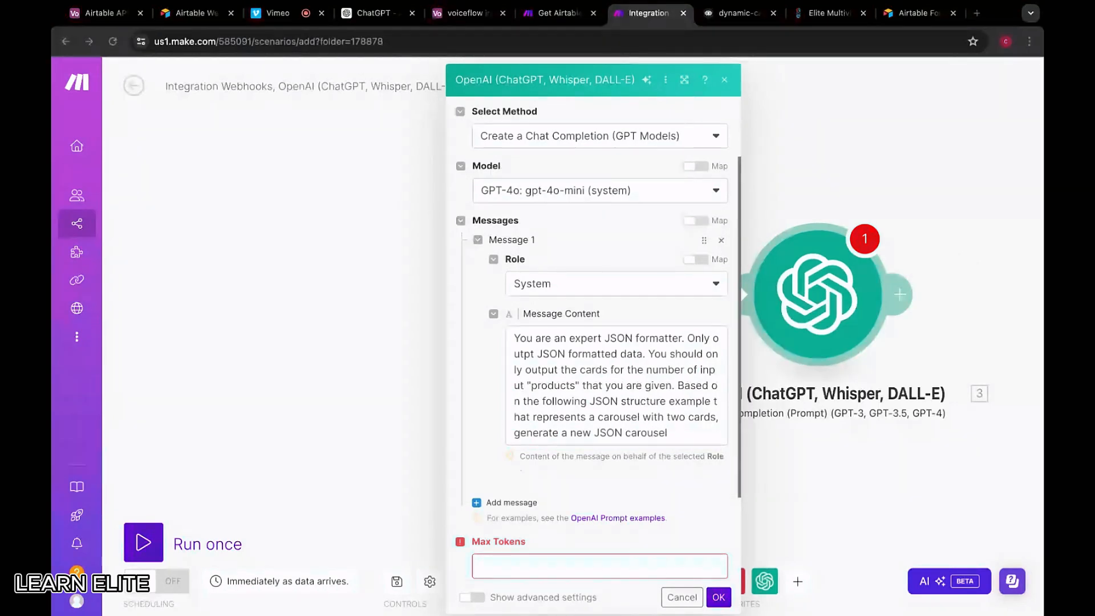
{"action": "key", "text": "super+Tab"}
{"action": "type", "text": "to render t"}
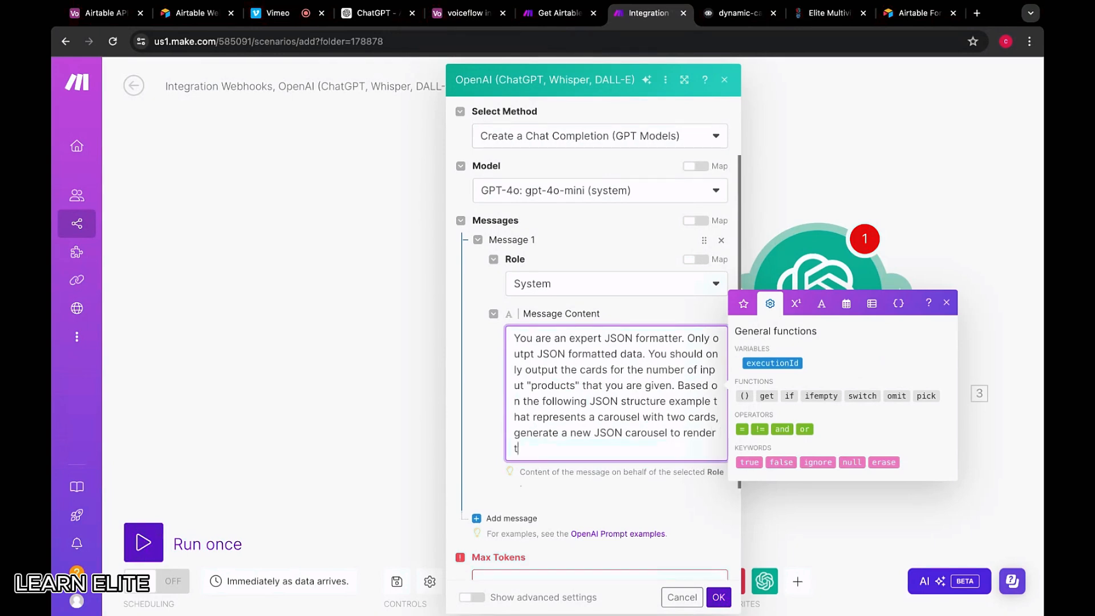
{"action": "type", "text": "he cards from the following A"}
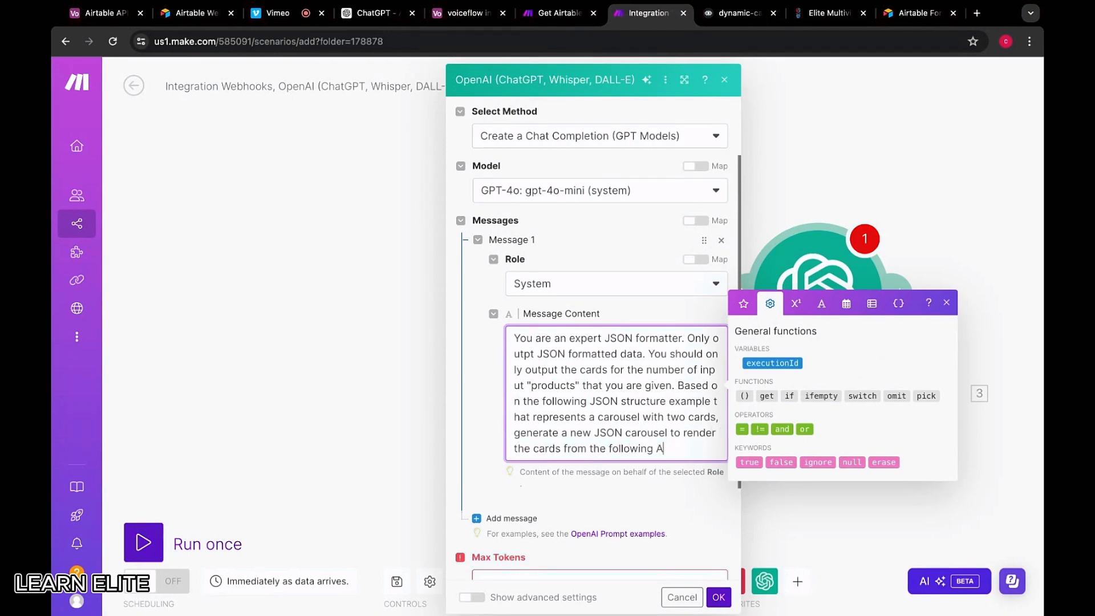
{"action": "type", "text": "PI response"}
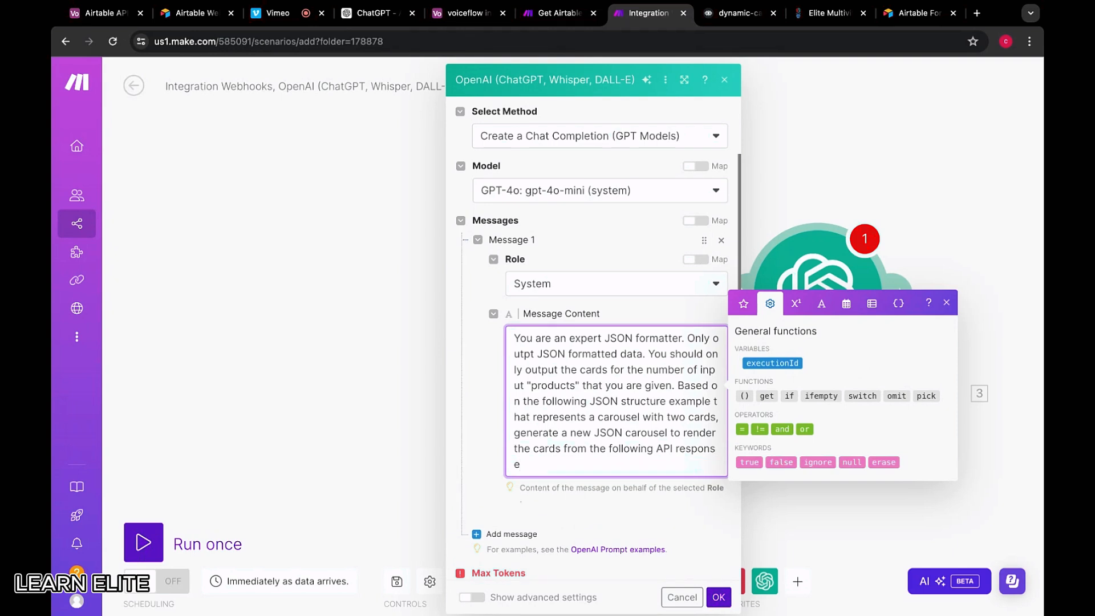
{"action": "key", "text": "super+Tab"}
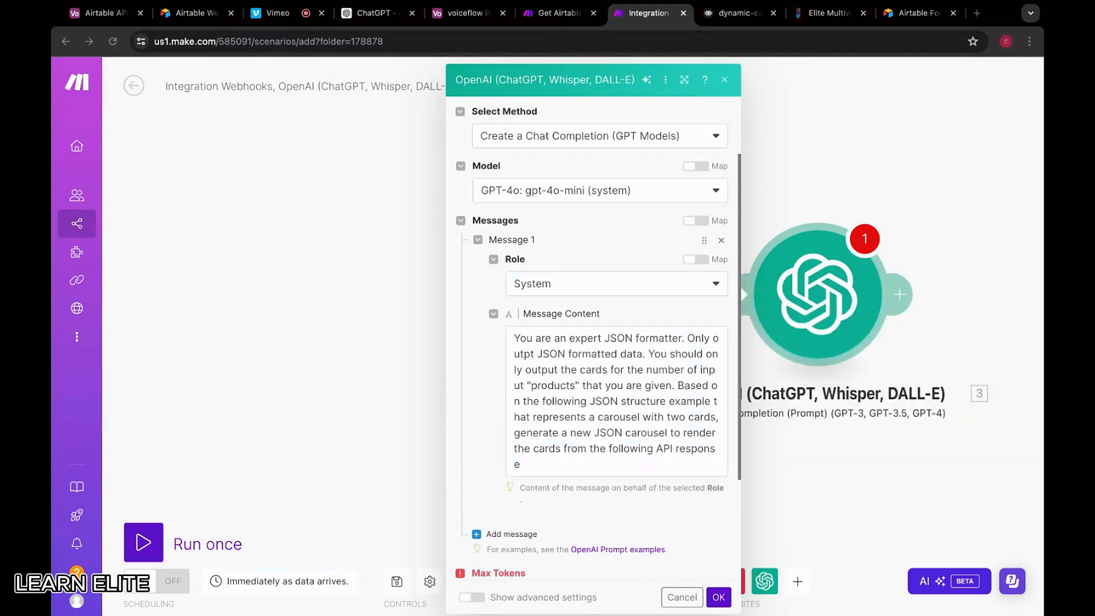
{"action": "key", "text": "super+Tab"}
{"action": "key", "text": "Return"}
{"action": "key", "text": "Return"}
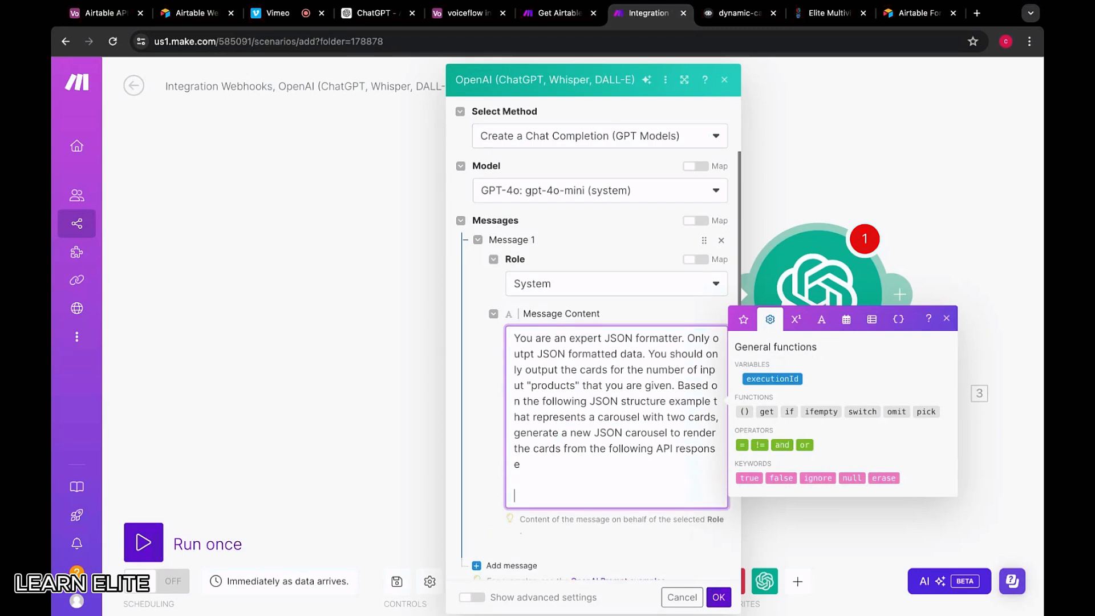
Add the line 'Generate a JSON carousel structure from the following API response:' to the prompt
{"action": "type", "text": "Generate a JSON carousel b"}
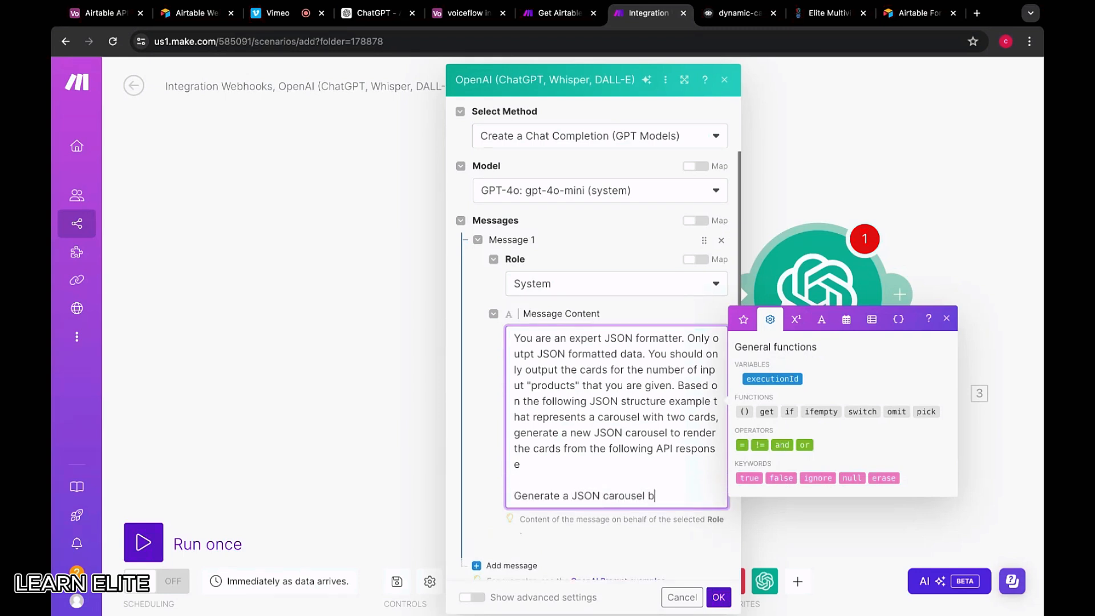
{"action": "type", "text": "ased on the following"}
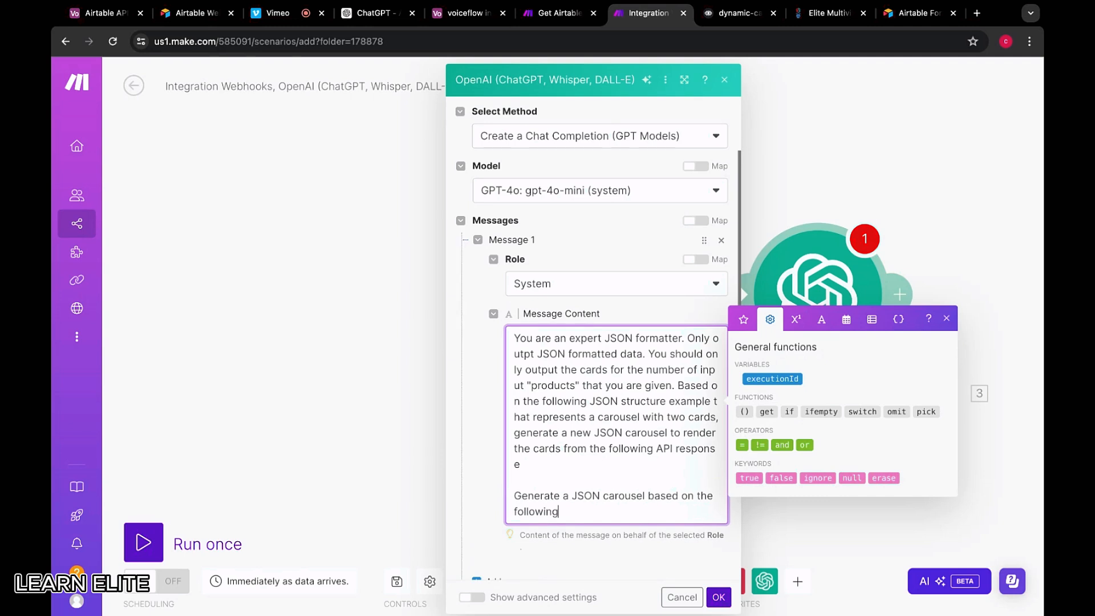
{"action": "key", "text": "super+Tab"}
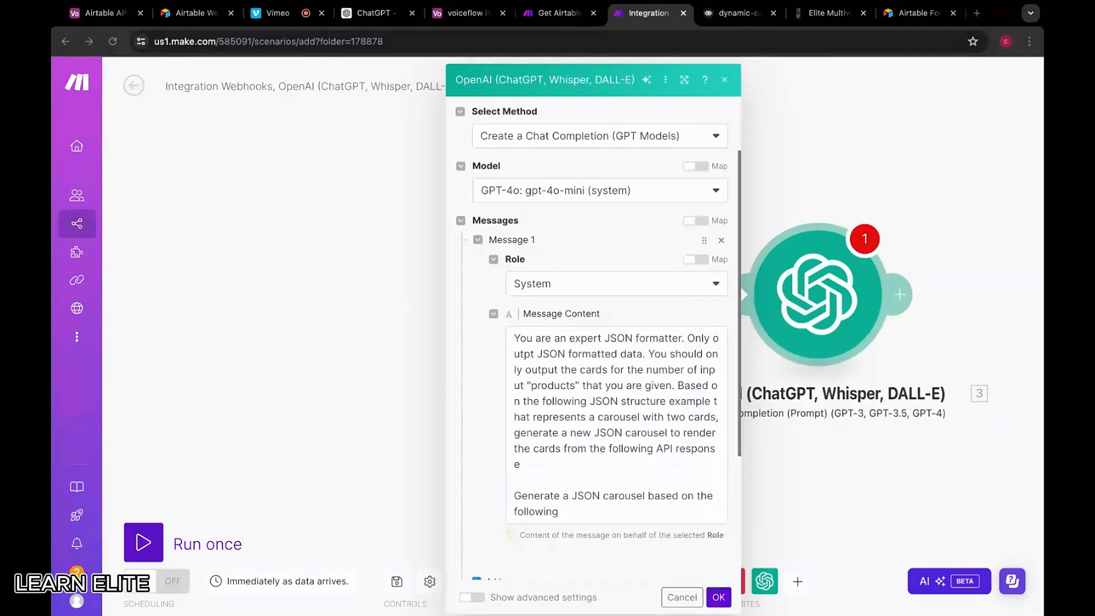
{"action": "key", "text": "super+Tab"}
{"action": "key", "text": "BackSpace"}
{"action": "key", "text": "BackSpace"}
{"action": "key", "text": "BackSpace"}
{"action": "key", "text": "BackSpace"}
{"action": "key", "text": "BackSpace"}
{"action": "key", "text": "BackSpace"}
{"action": "key", "text": "BackSpace"}
{"action": "key", "text": "BackSpace"}
{"action": "key", "text": "BackSpace"}
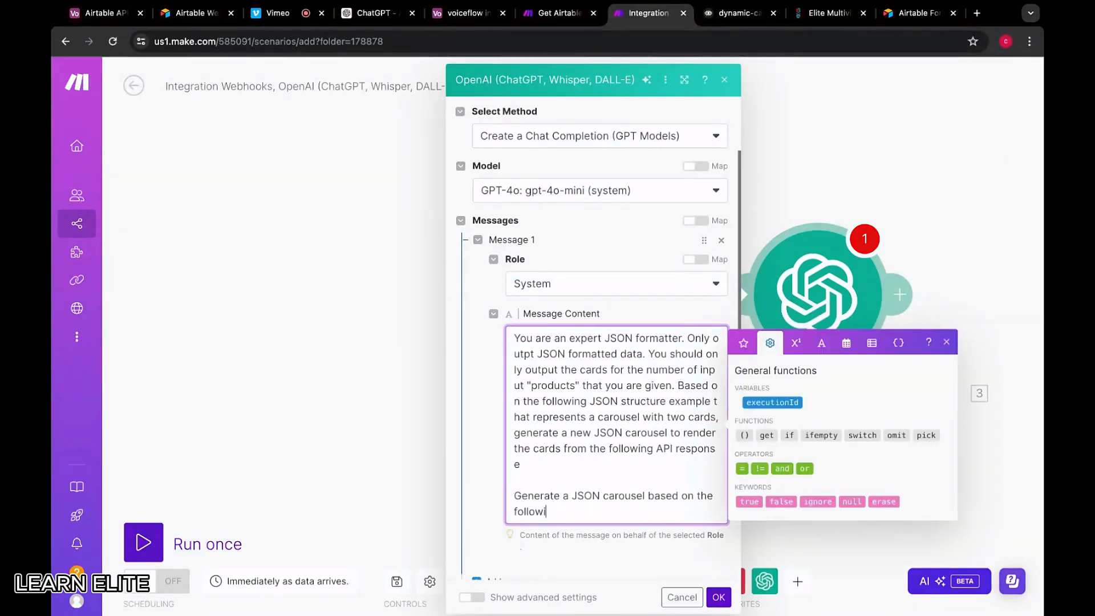
{"action": "type", "text": "structure from the followi"}
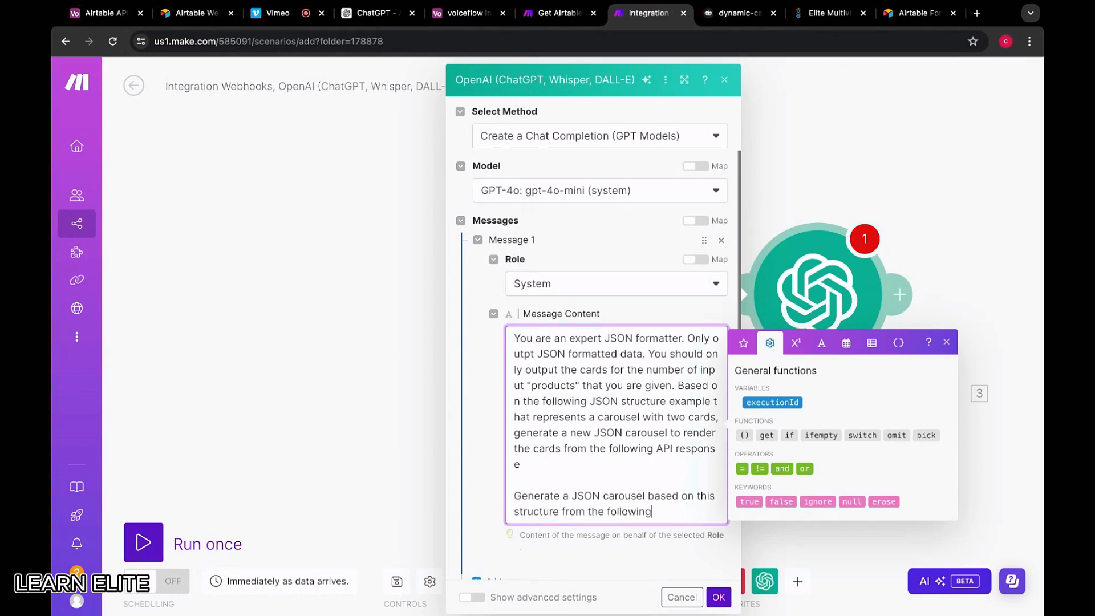
{"action": "key", "text": "super+Tab"}
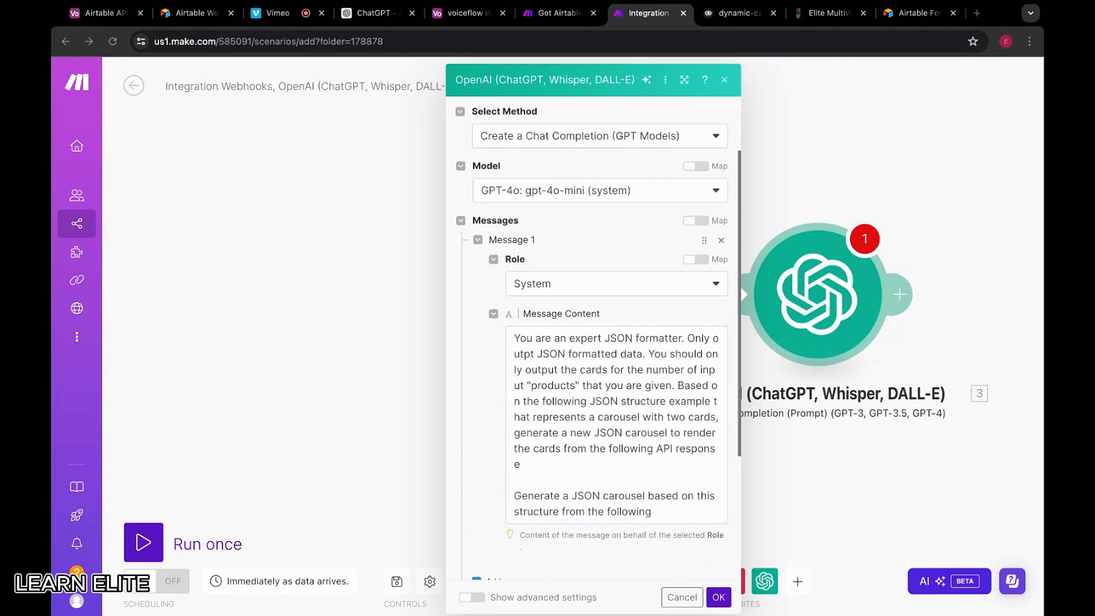
{"action": "key", "text": "super+Tab"}
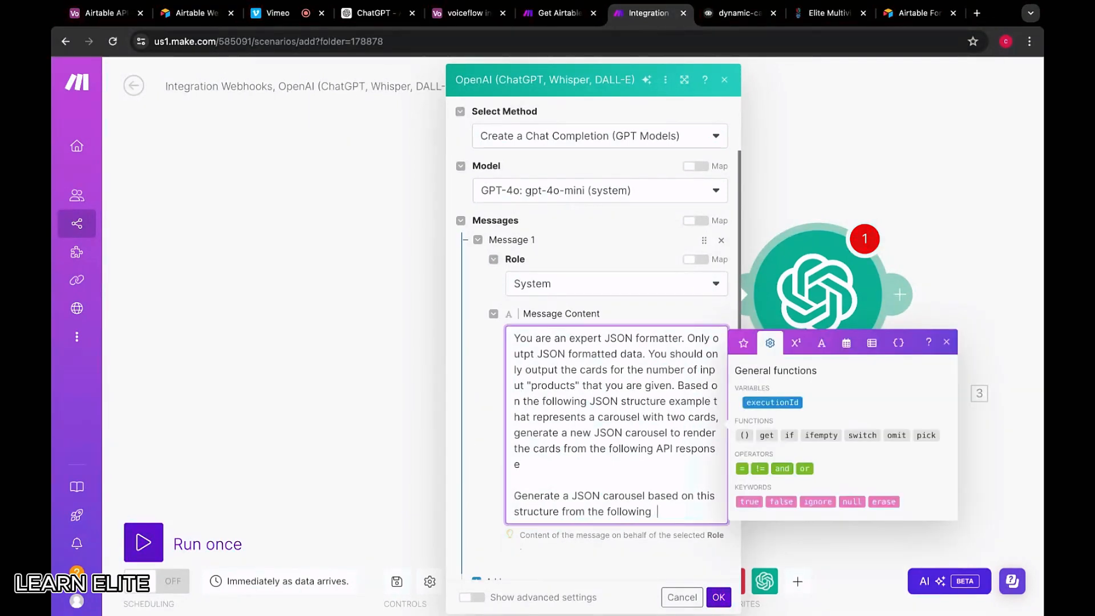
{"action": "type", "text": "API response:"}
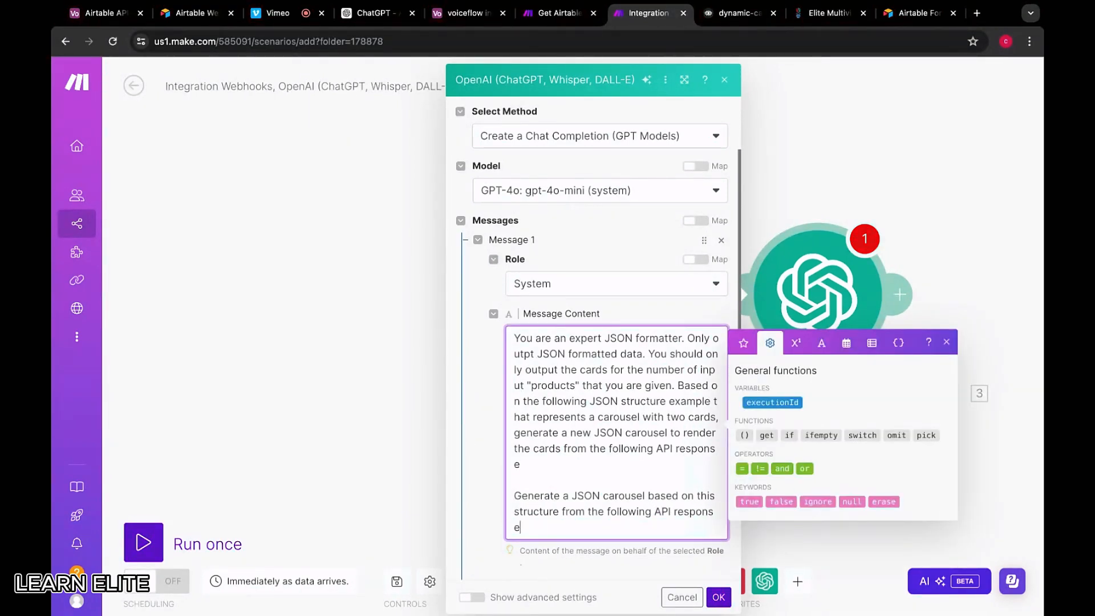
{"action": "key", "text": "Return"}
{"action": "key", "text": "Return"}
{"action": "key", "text": "BackSpace"}
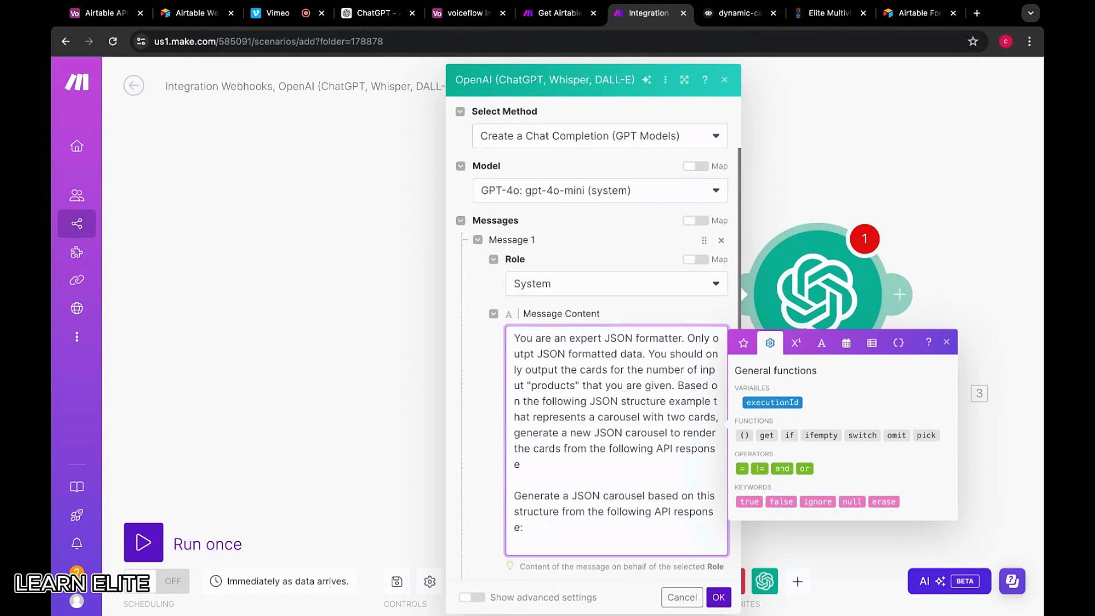
{"action": "key", "text": "super+Tab"}
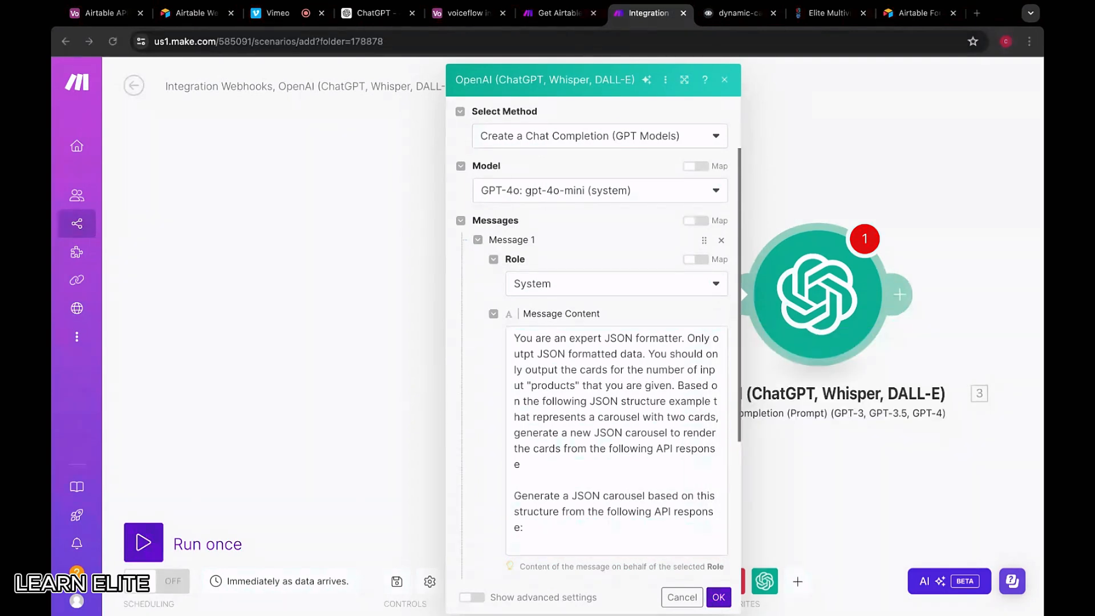
{"action": "key", "text": "super+Tab"}
{"action": "scroll", "coordinate": [556, 346], "scroll_direction": "down", "scroll_amount": 2}
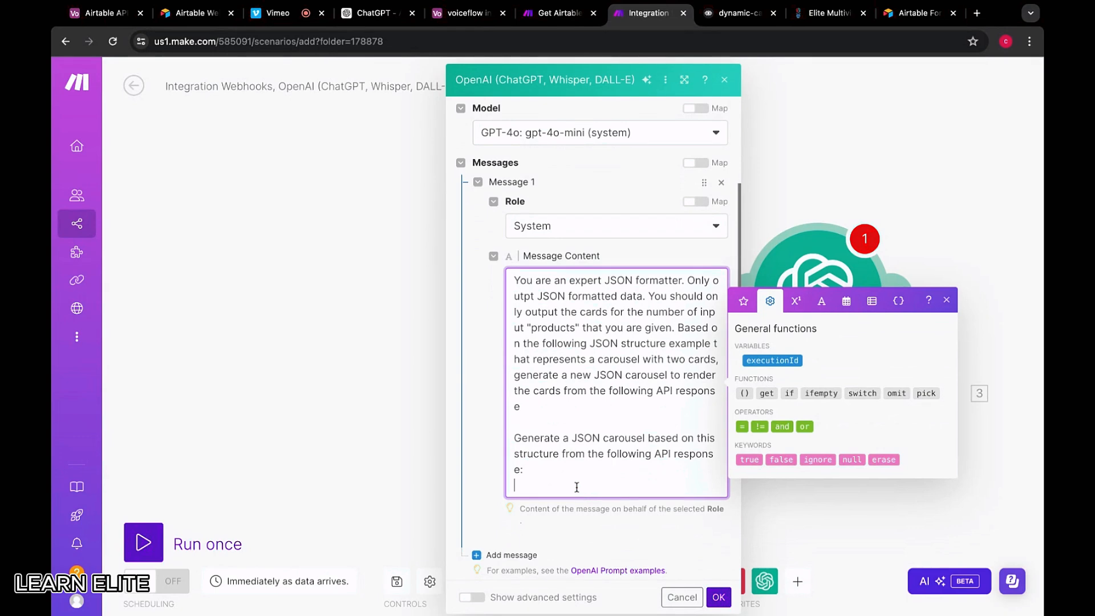
{"action": "key", "text": "shift+Up"}
{"action": "key", "text": "shift+Up"}
{"action": "key", "text": "shift+Up"}
{"action": "left_click", "coordinate": [552, 499]}
{"action": "left_click", "coordinate": [546, 487]}
{"action": "scroll", "coordinate": [555, 480], "scroll_direction": "down", "scroll_amount": 1}
{"action": "key", "text": "super+Tab"}
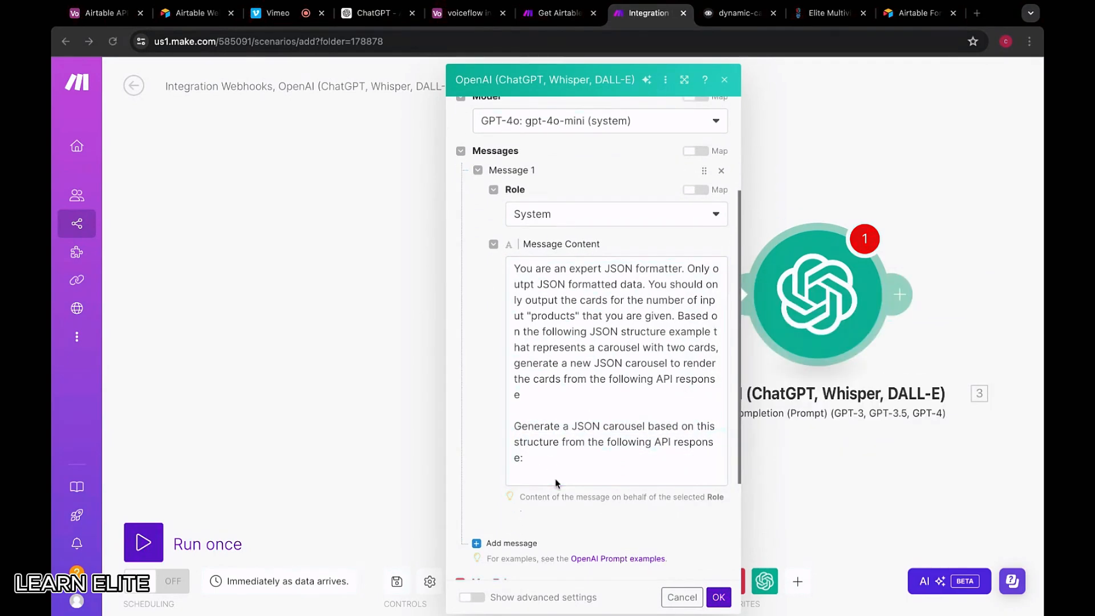
{"action": "key", "text": "super+Tab"}
Add the rules 'You can create up to 10 cards. Never add any explanation… ALWAYS return only JSON'
{"action": "key", "text": "Return"}
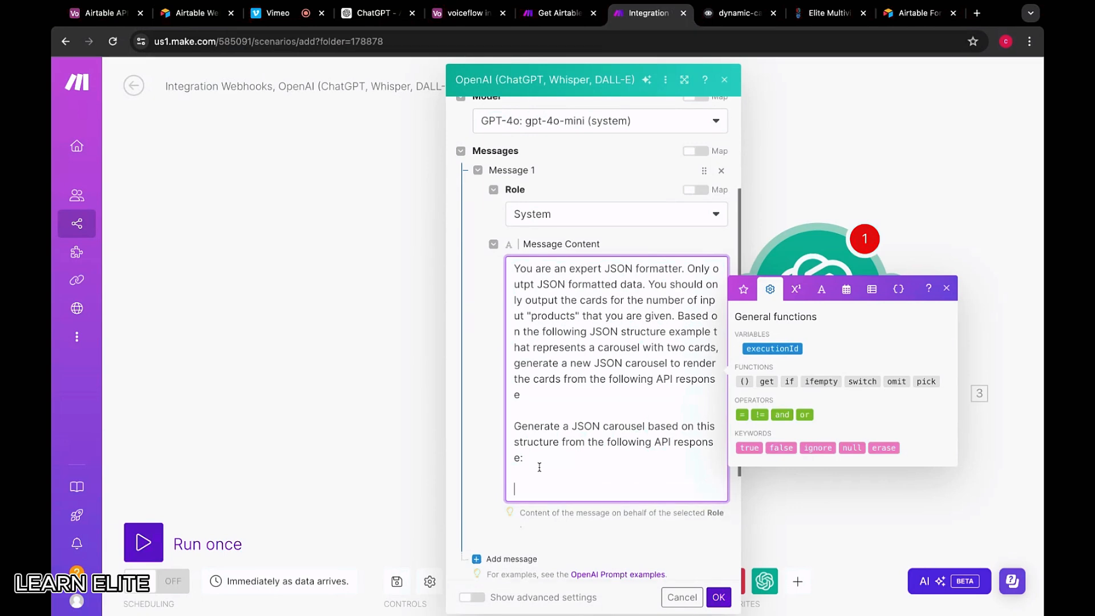
{"action": "type", "text": "You can crea"}
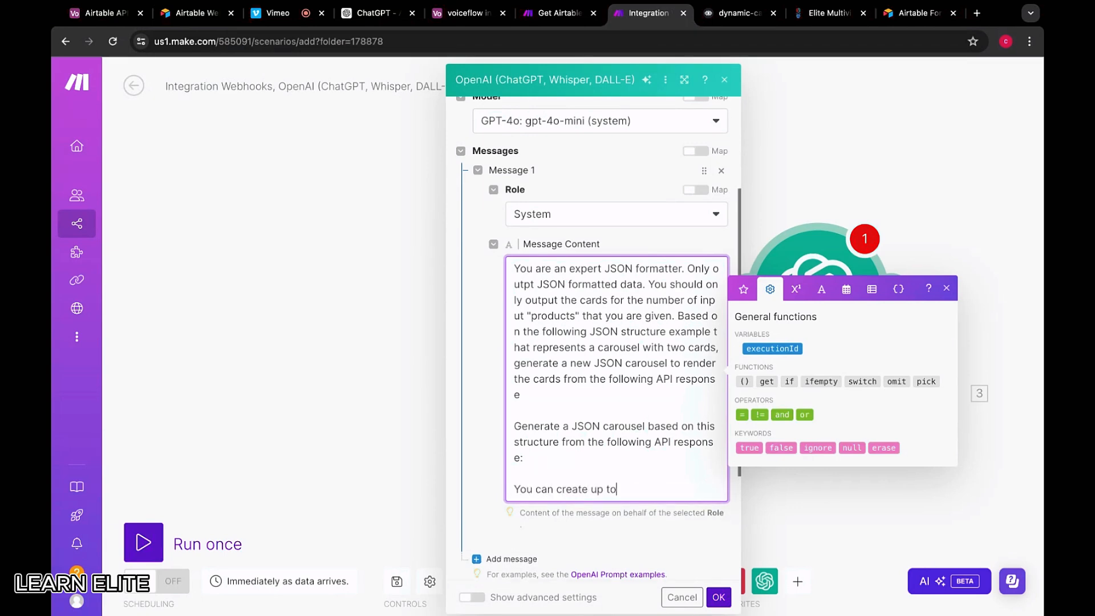
{"action": "type", "text": "te up to"}
{"action": "key", "text": "super+Tab"}
{"action": "key", "text": "super+Tab"}
{"action": "type", "text": "1"}
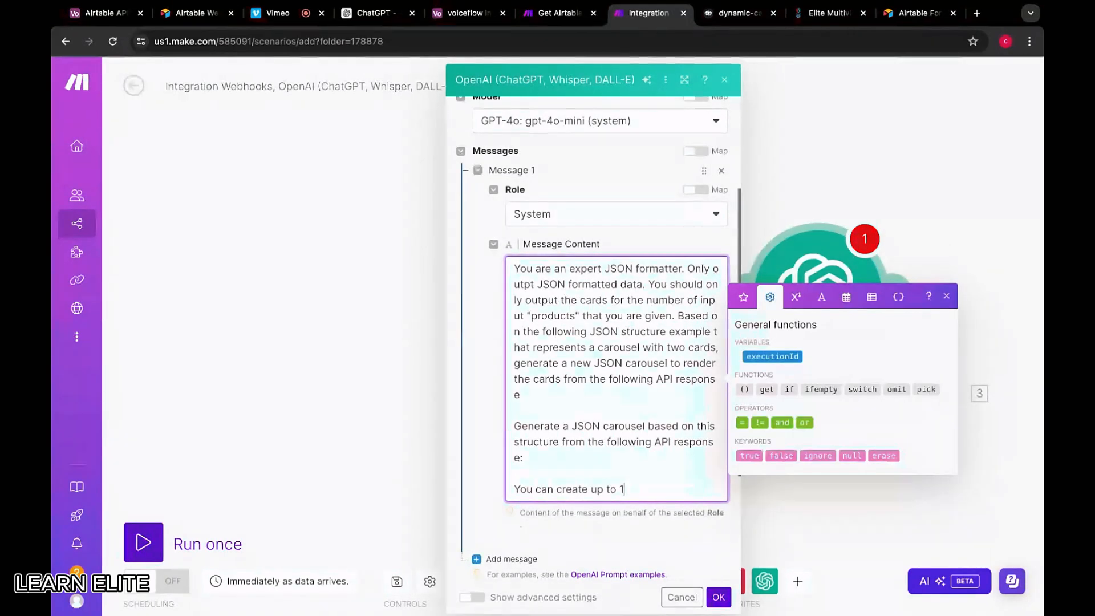
{"action": "type", "text": "0 cards"}
{"action": "key", "text": "super+Tab"}
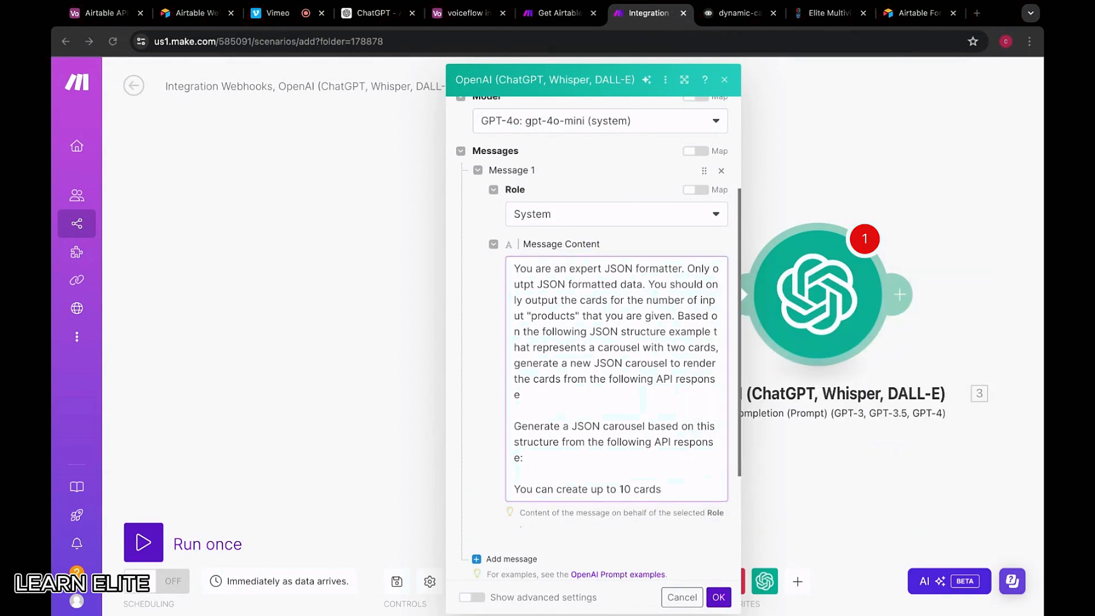
{"action": "key", "text": "super+Tab"}
{"action": "type", "text": ". Nev"}
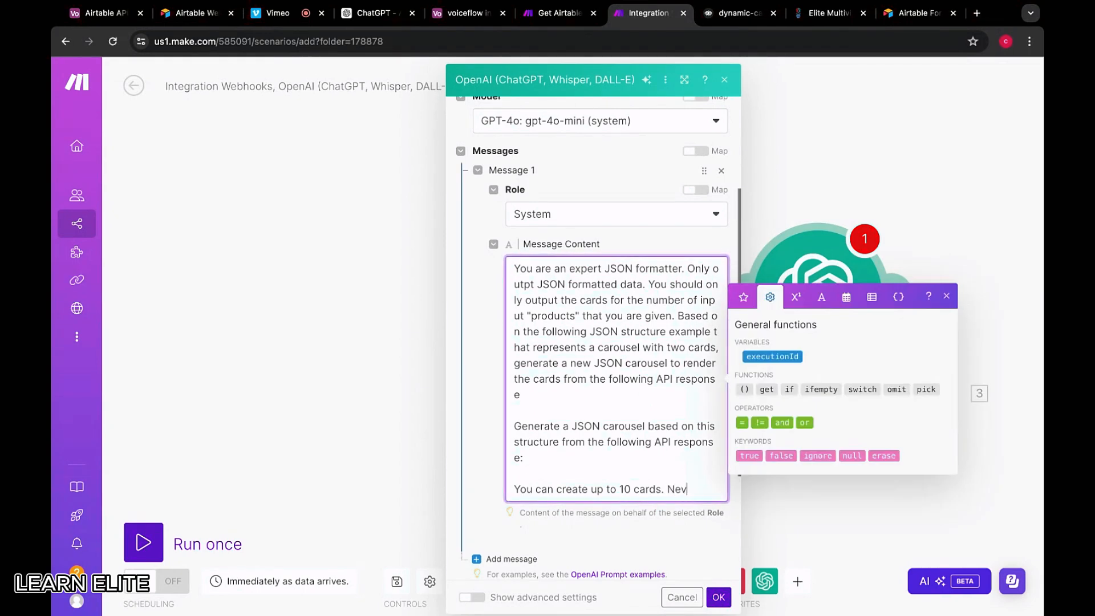
{"action": "type", "text": "er add any expla"}
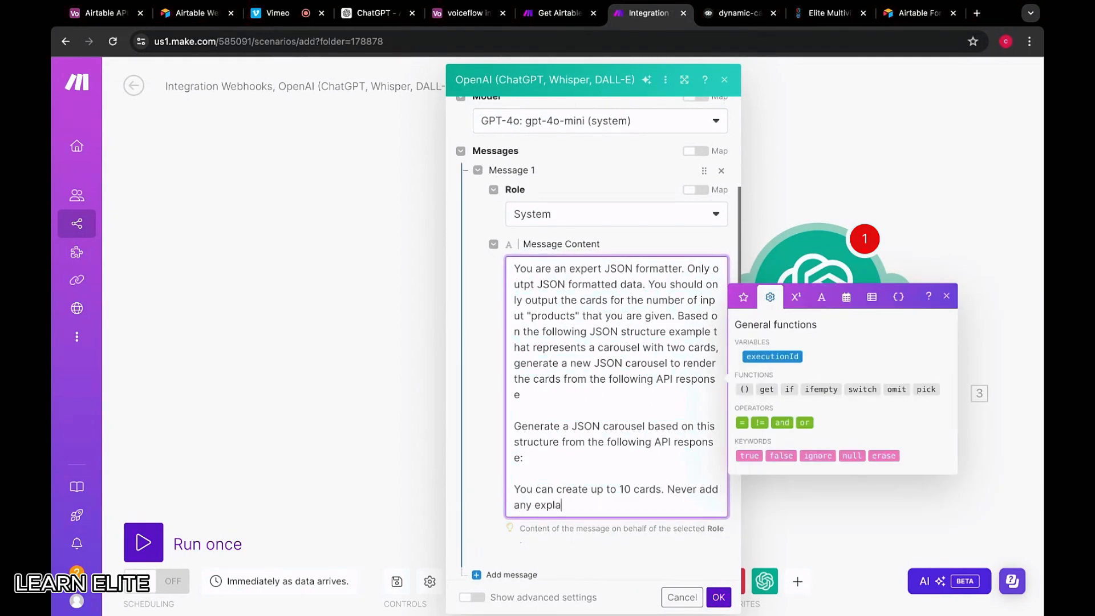
{"action": "type", "text": "nation "}
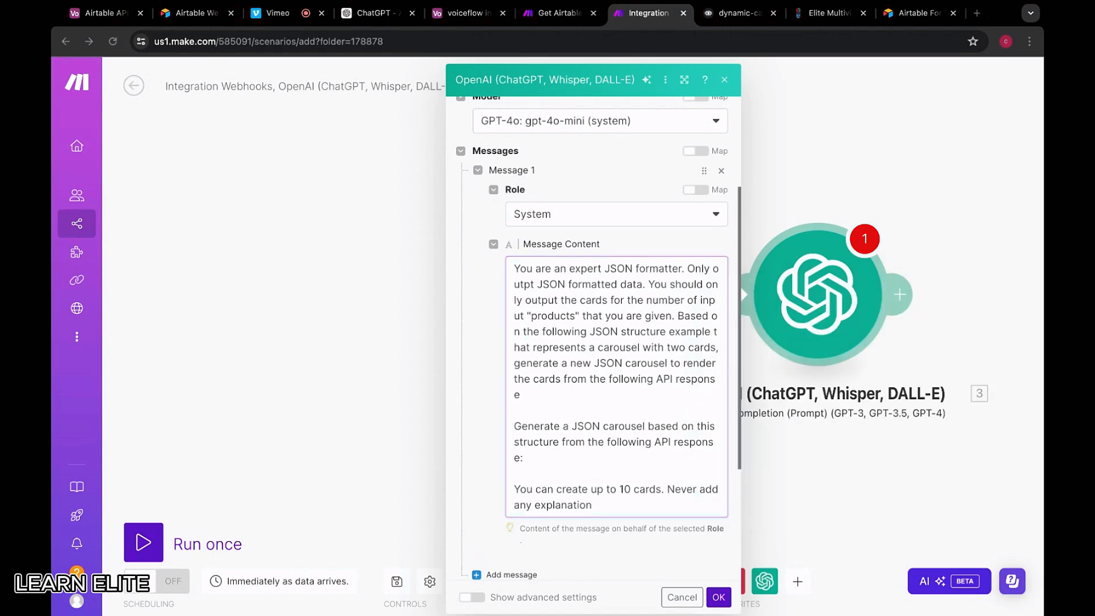
{"action": "type", "text": "to your "}
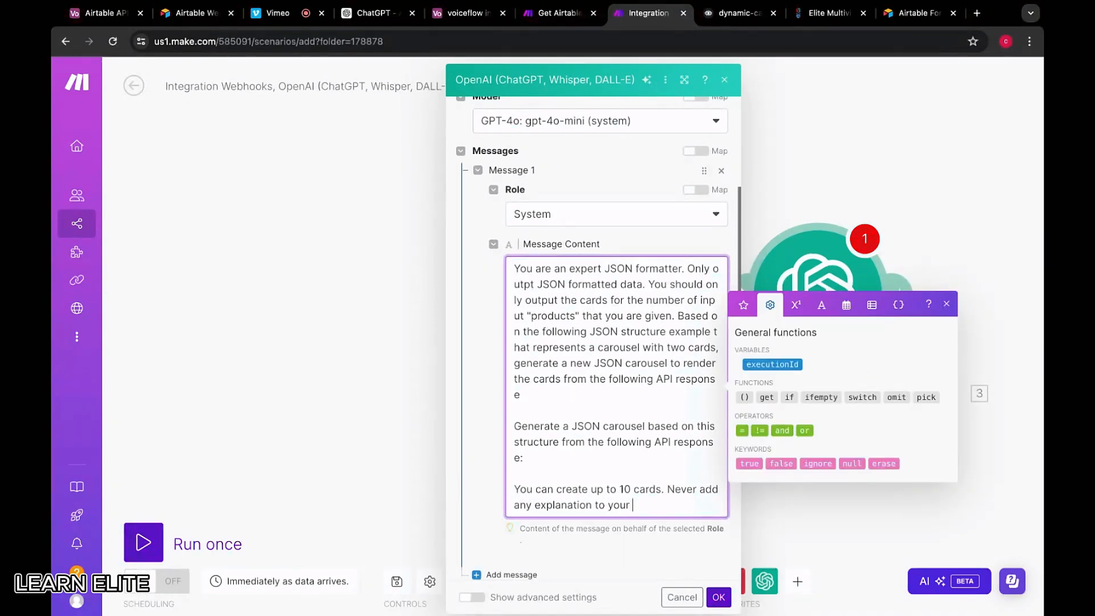
{"action": "type", "text": "answer. ALWAYS"}
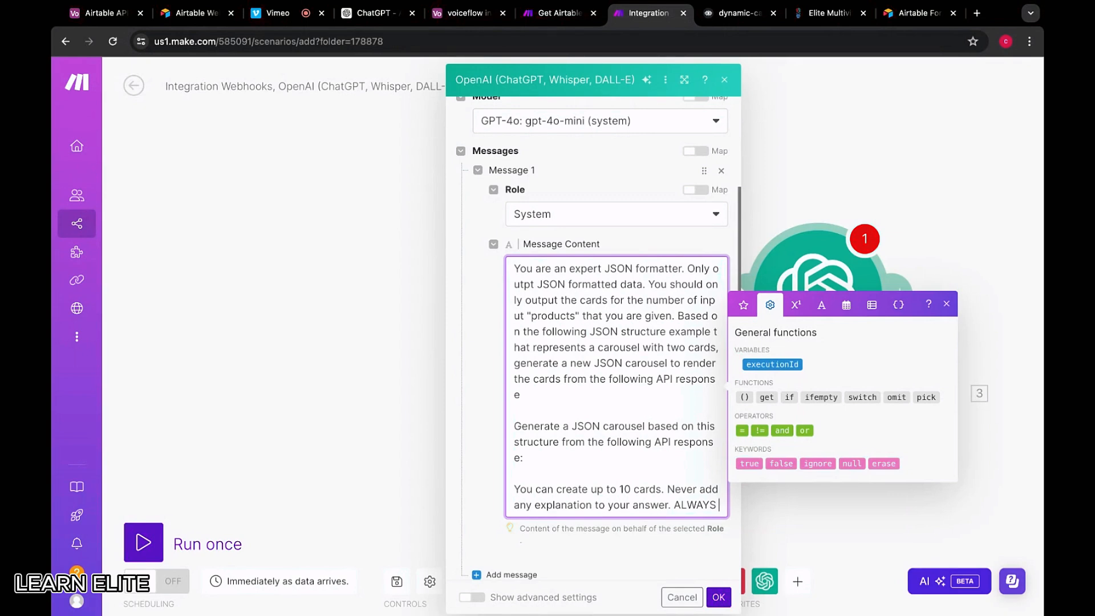
{"action": "key", "text": "super+Tab"}
{"action": "key", "text": "super+Tab"}
{"action": "type", "text": "r"}
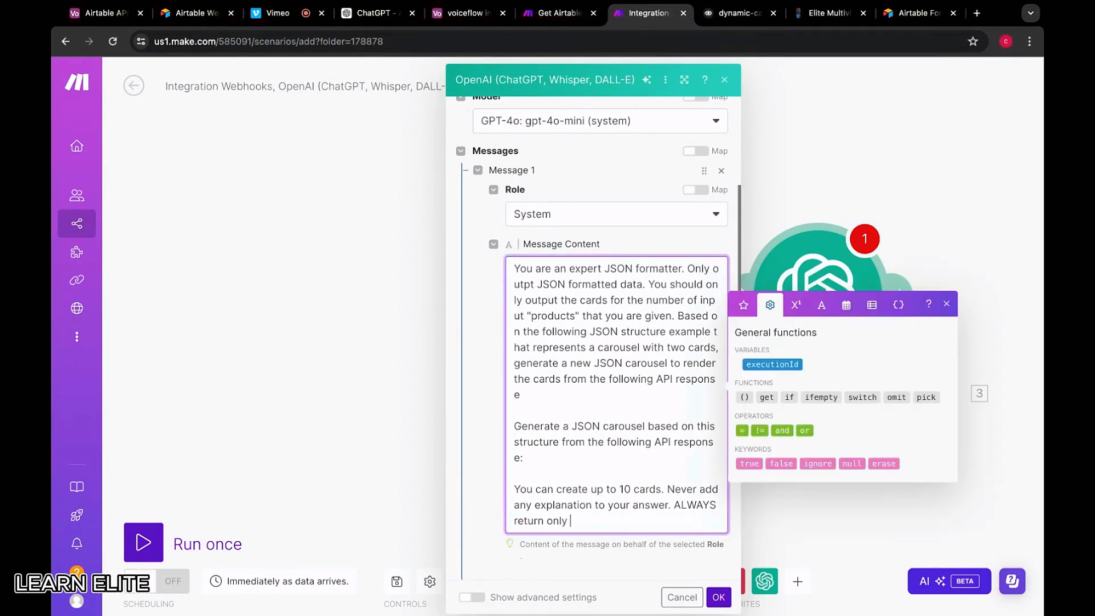
{"action": "type", "text": "eturn only JSON A"}
{"action": "key", "text": "BackSpace"}
{"action": "type", "text": "as your answer."}
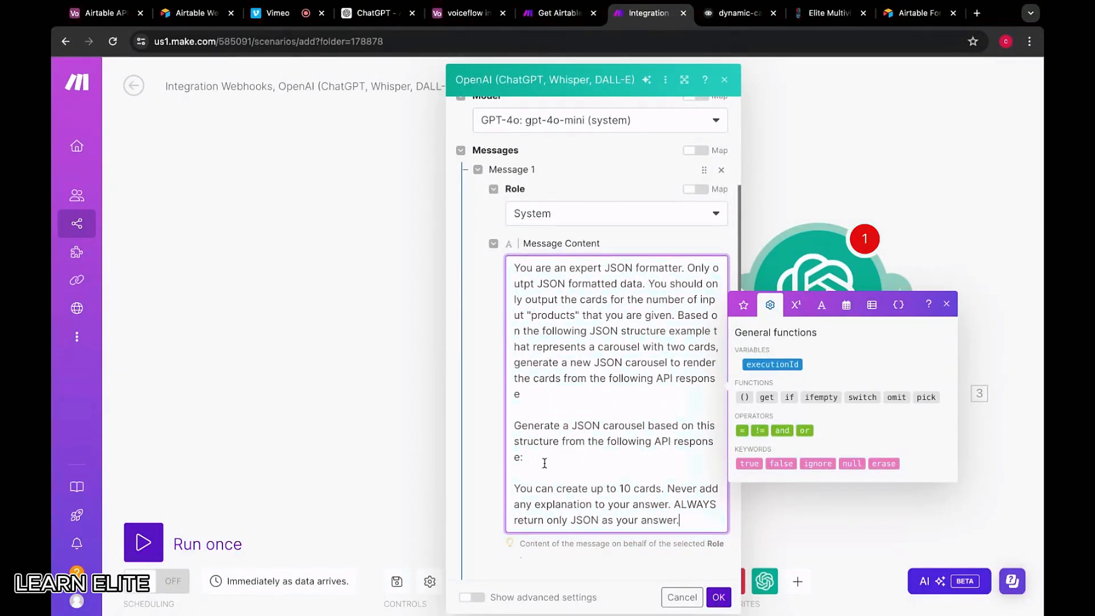
{"action": "scroll", "coordinate": [542, 490], "scroll_direction": "down", "scroll_amount": 3}
{"action": "left_click", "coordinate": [508, 507]}
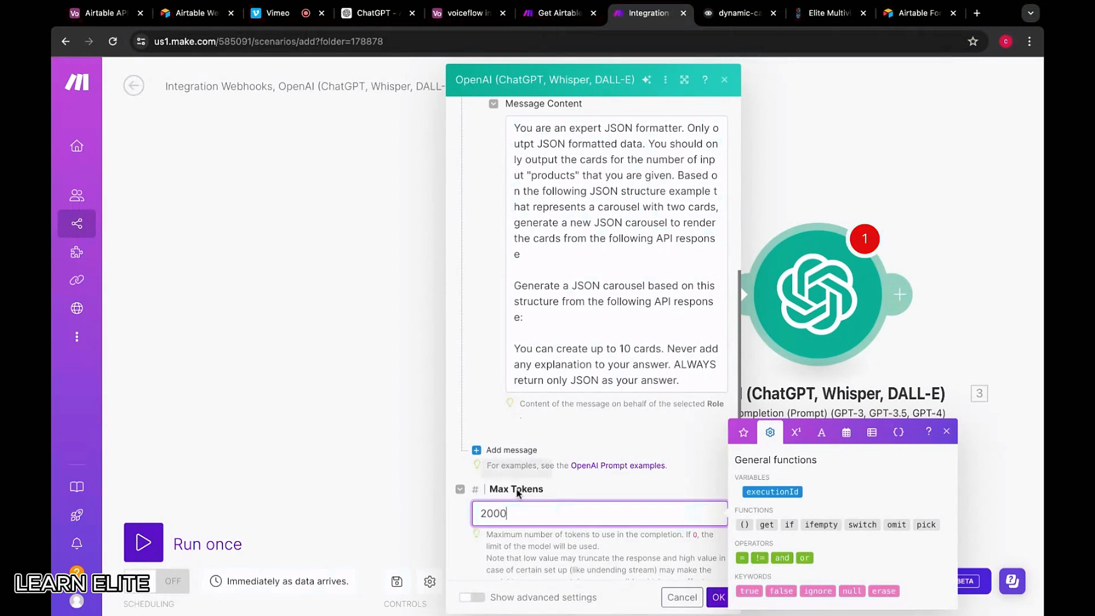
Add Message 2 with the User role and place the cursor in its content field
{"action": "left_click", "coordinate": [511, 452]}
{"action": "left_click", "coordinate": [539, 494]}
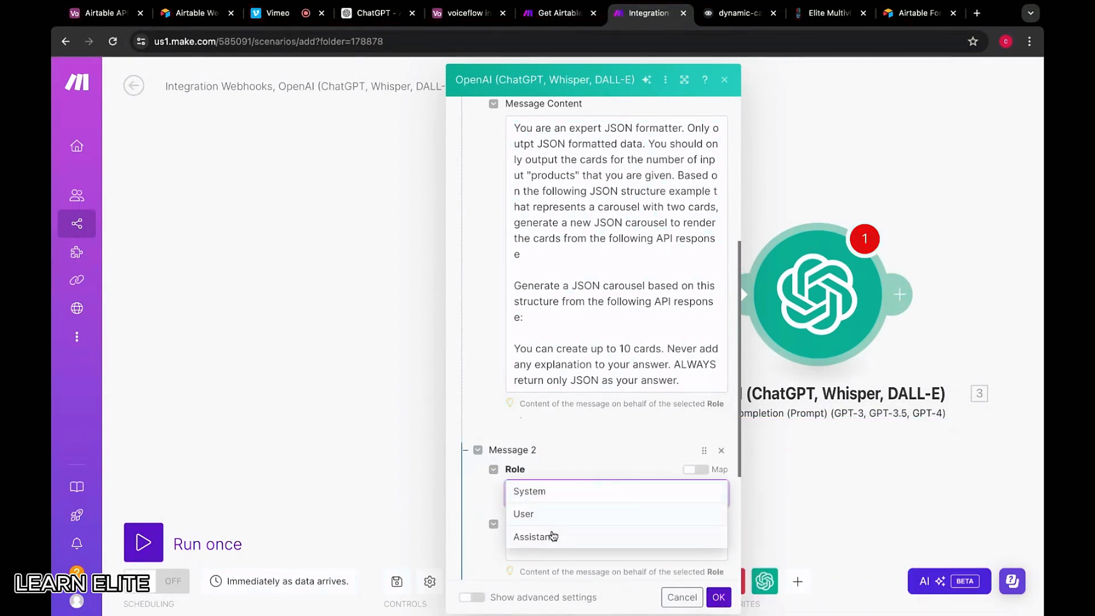
{"action": "left_click", "coordinate": [552, 515]}
{"action": "left_click", "coordinate": [583, 458]}
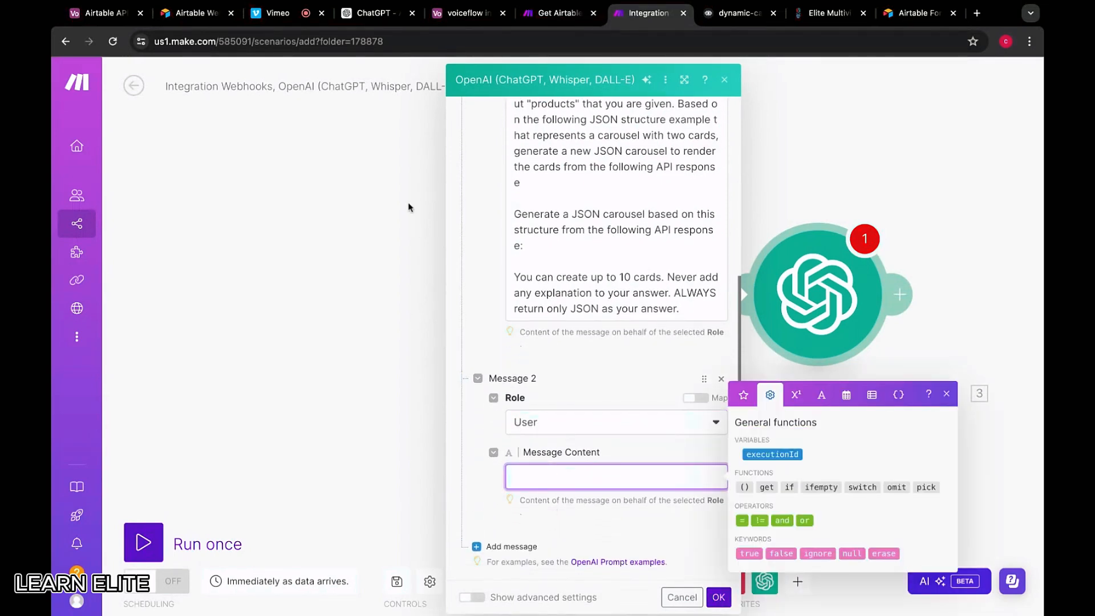
In Voiceflow, select the sample product JSON in the Test Request dialog, then close the dialog
{"action": "left_click", "coordinate": [733, 13]}
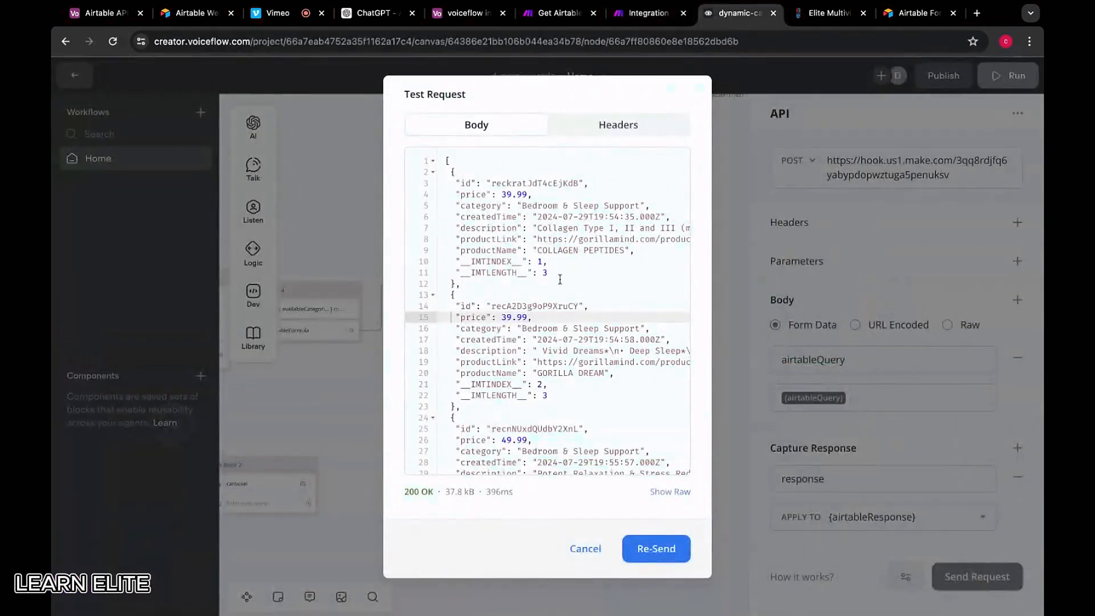
{"action": "left_click_drag", "start_coordinate": [446, 159], "coordinate": [497, 372]}
{"action": "scroll", "coordinate": [496, 372], "scroll_direction": "down", "scroll_amount": 3}
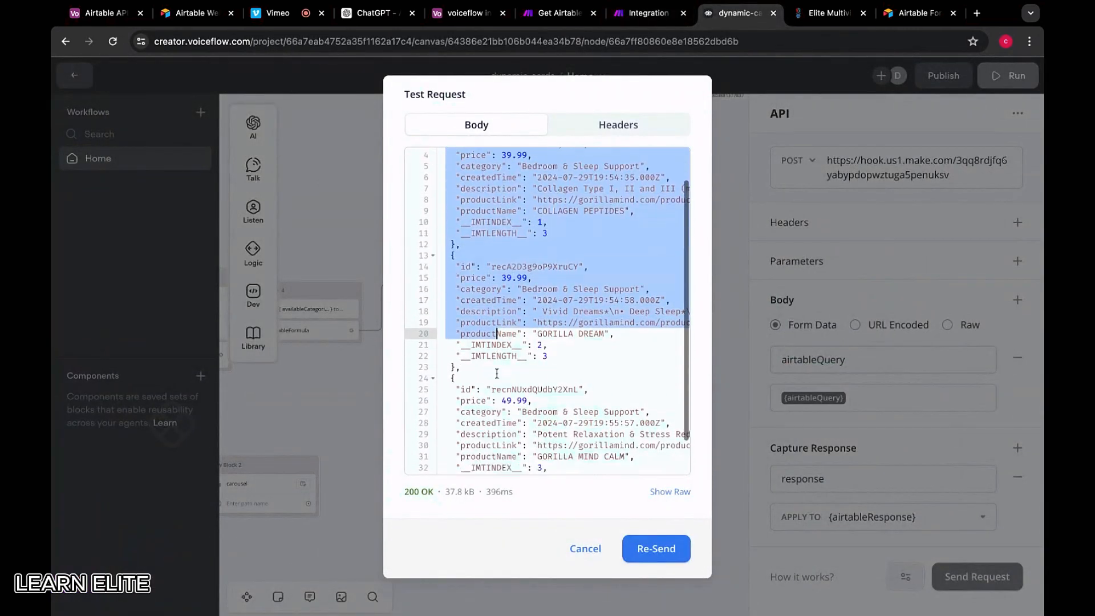
{"action": "left_click_drag", "start_coordinate": [467, 464], "coordinate": [462, 460]}
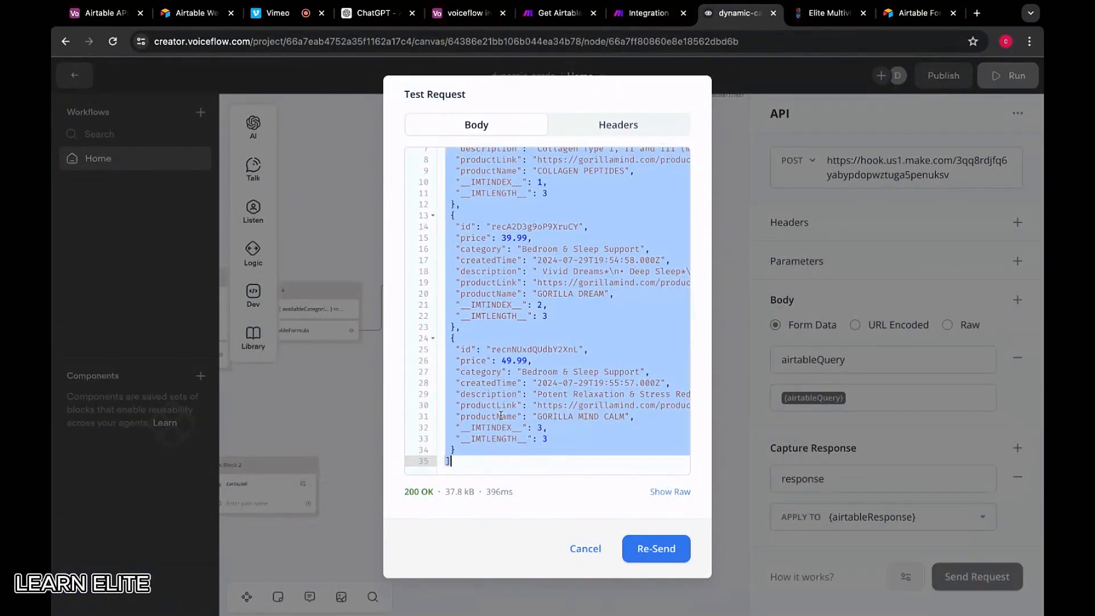
{"action": "left_click", "coordinate": [585, 548]}
Test from New Block 3 with 'Sleep sucks' and select the returned airtableResponse value
{"action": "scroll", "coordinate": [415, 273], "scroll_direction": "left", "scroll_amount": 5}
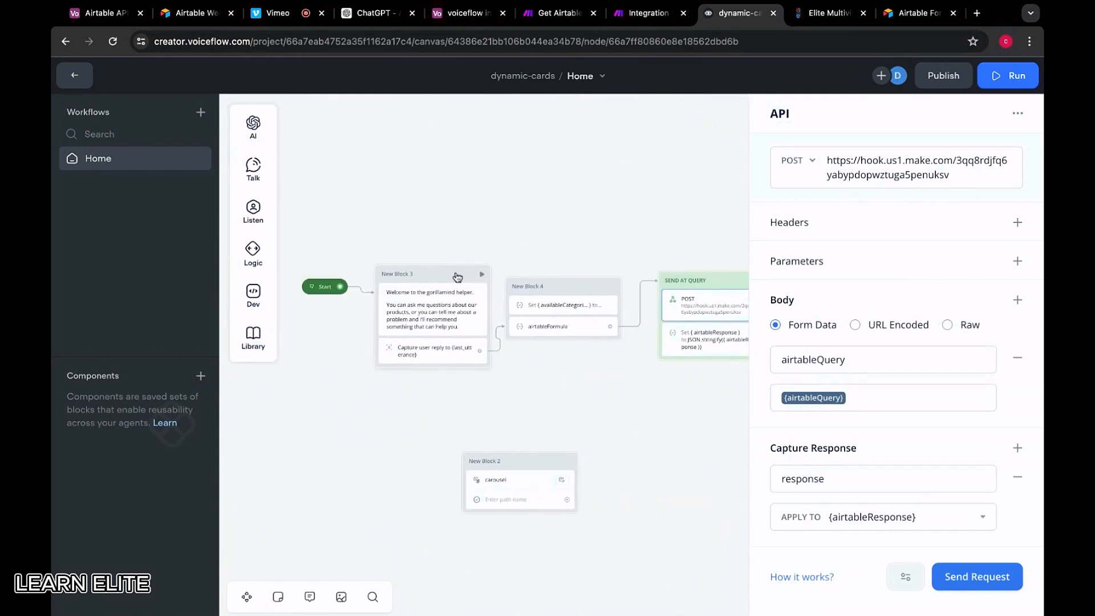
{"action": "left_click", "coordinate": [480, 274]}
{"action": "left_click", "coordinate": [481, 274]}
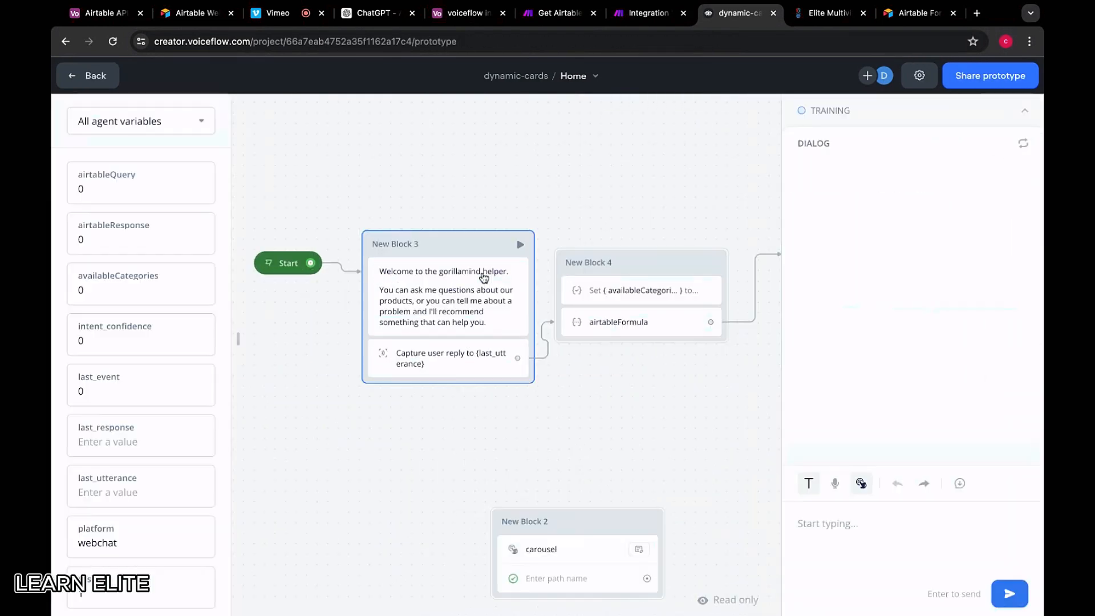
{"action": "left_click", "coordinate": [864, 528]}
{"action": "type", "text": "sleep"}
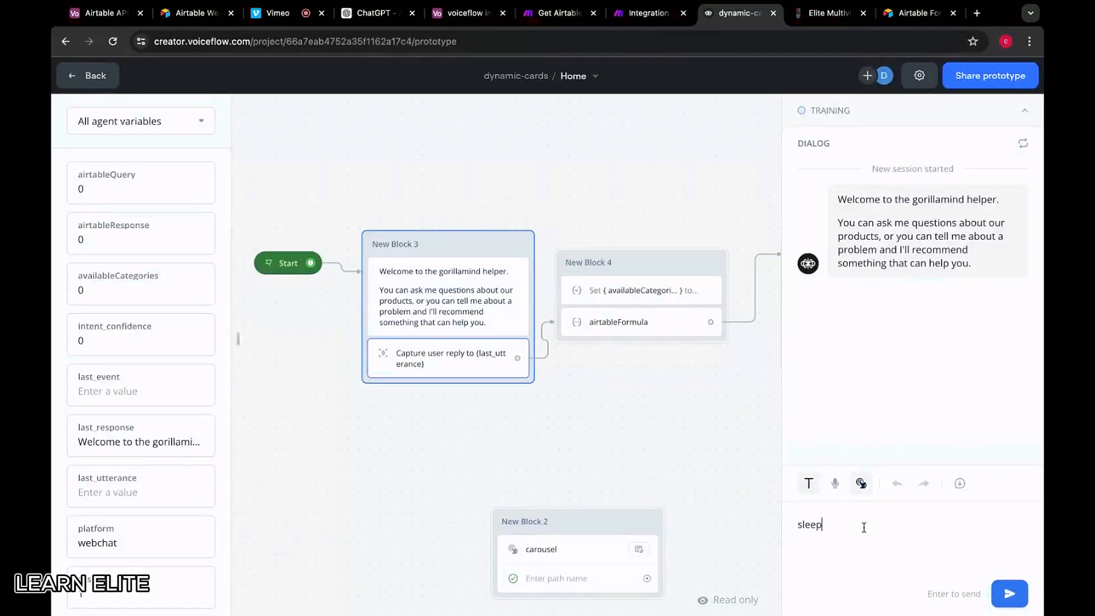
{"action": "type", "text": " sucs"}
{"action": "key", "text": "BackSpace"}
{"action": "type", "text": "ks"}
{"action": "key", "text": "Return"}
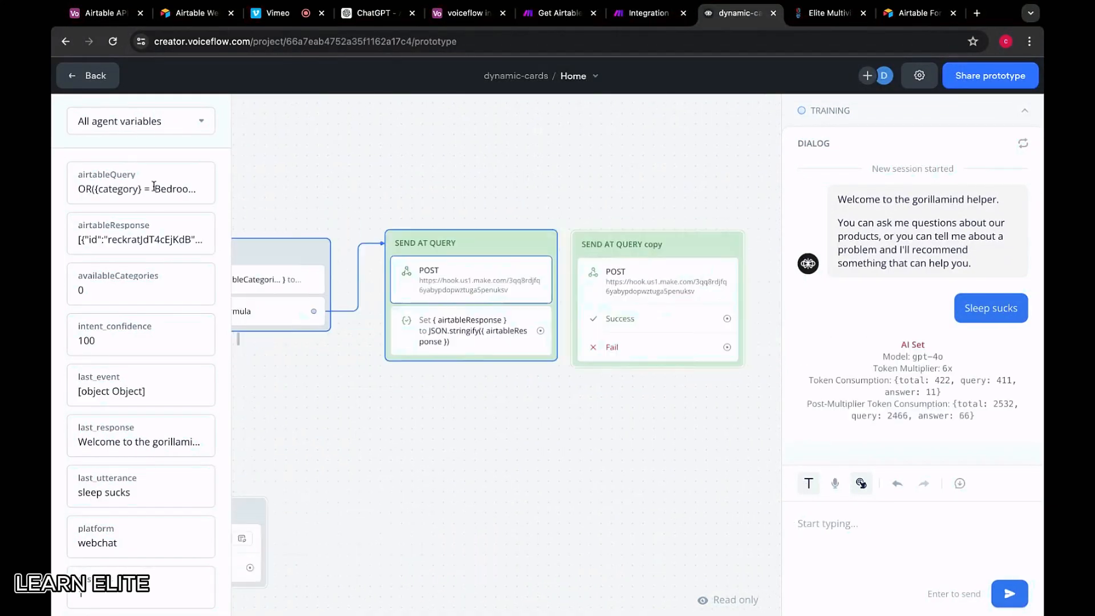
{"action": "left_click", "coordinate": [129, 240]}
Paste the product JSON into Message 2 of Make's OpenAI module
{"action": "left_click", "coordinate": [650, 14]}
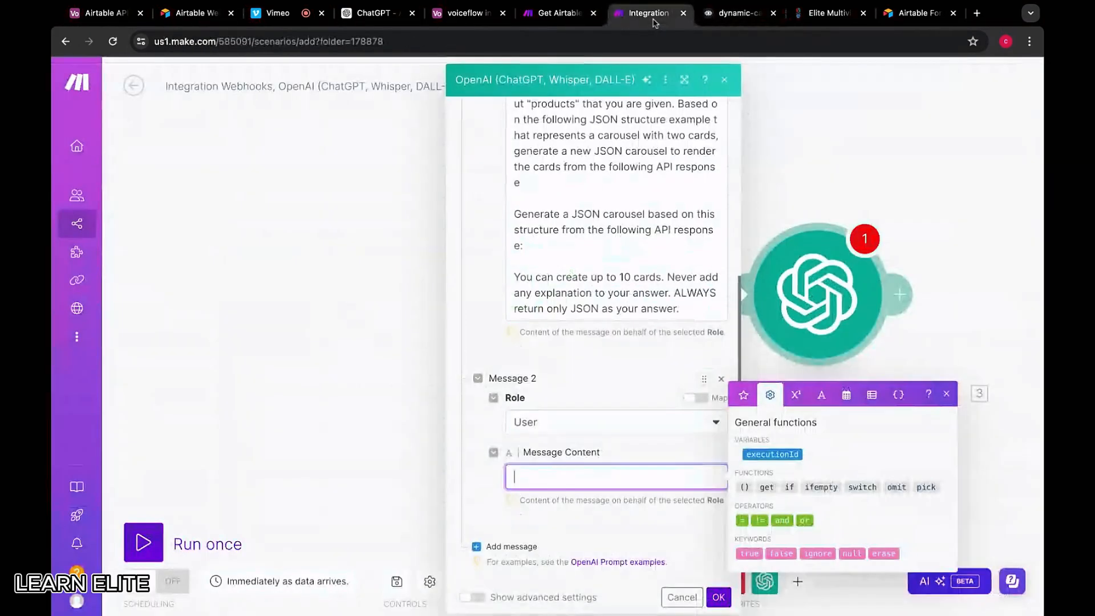
{"action": "key", "text": "ctrl+v"}
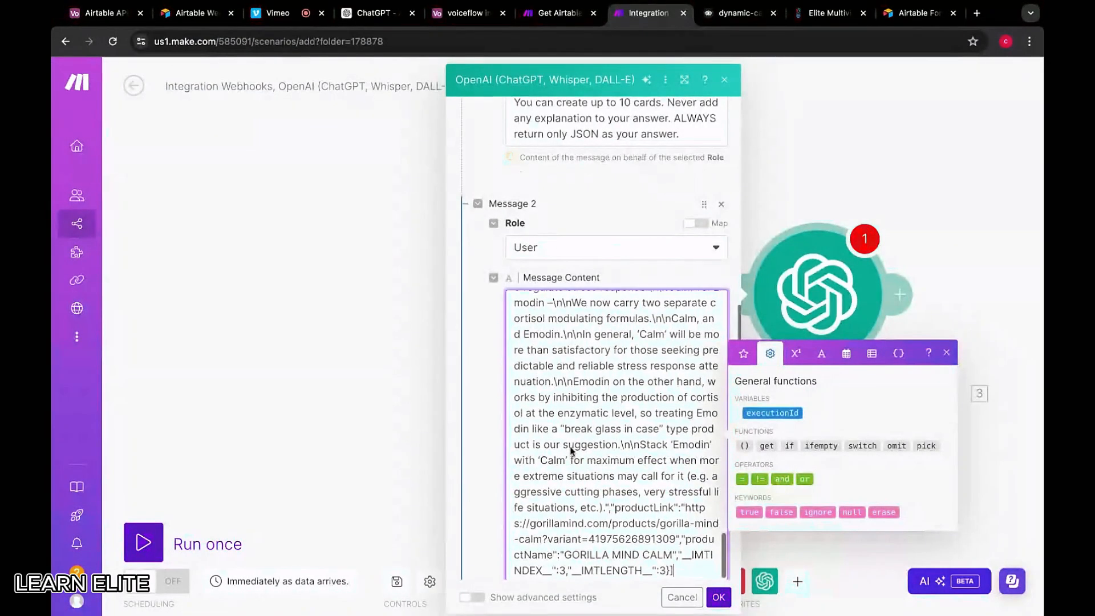
{"action": "scroll", "coordinate": [570, 451], "scroll_direction": "up", "scroll_amount": 10}
Set Message 3's role to Assistant and move into its content field
{"action": "left_click", "coordinate": [548, 314]}
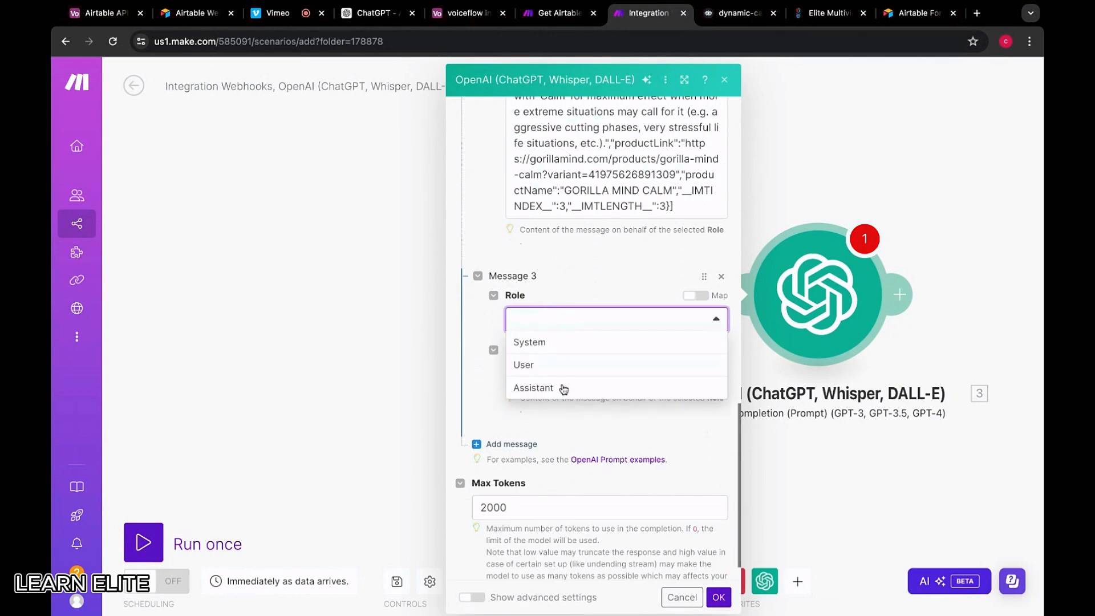
{"action": "left_click", "coordinate": [562, 390]}
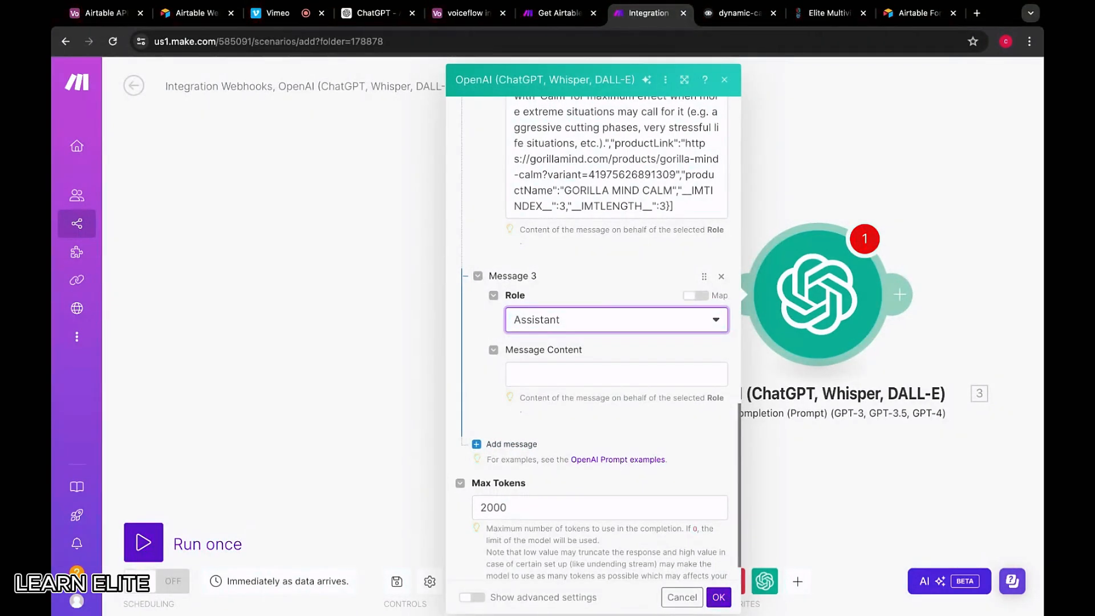
{"action": "key", "text": "Tab"}
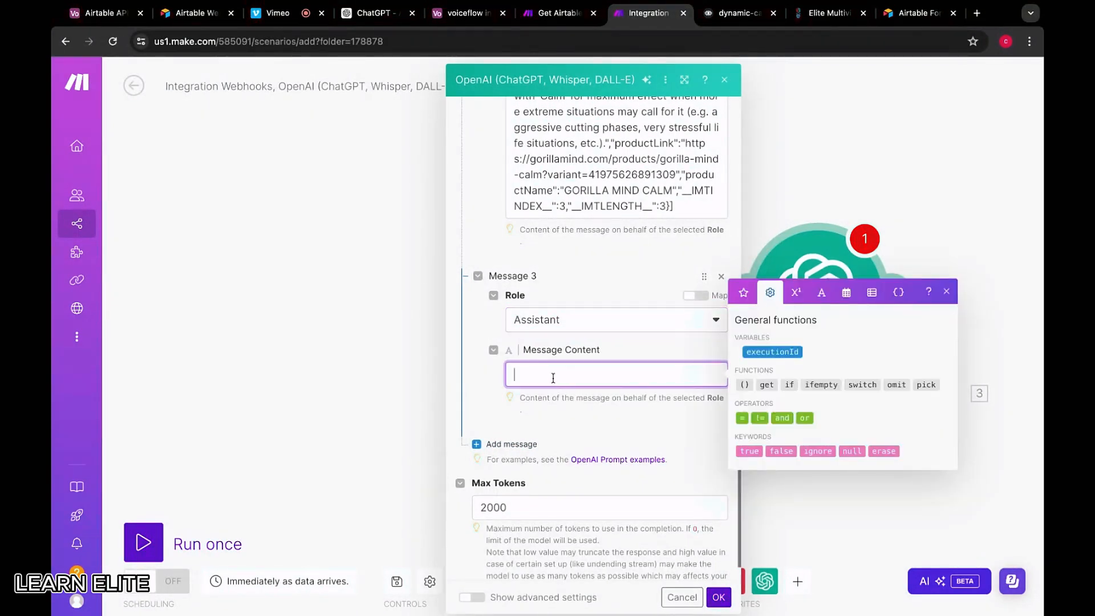
{"action": "left_click", "coordinate": [725, 14]}
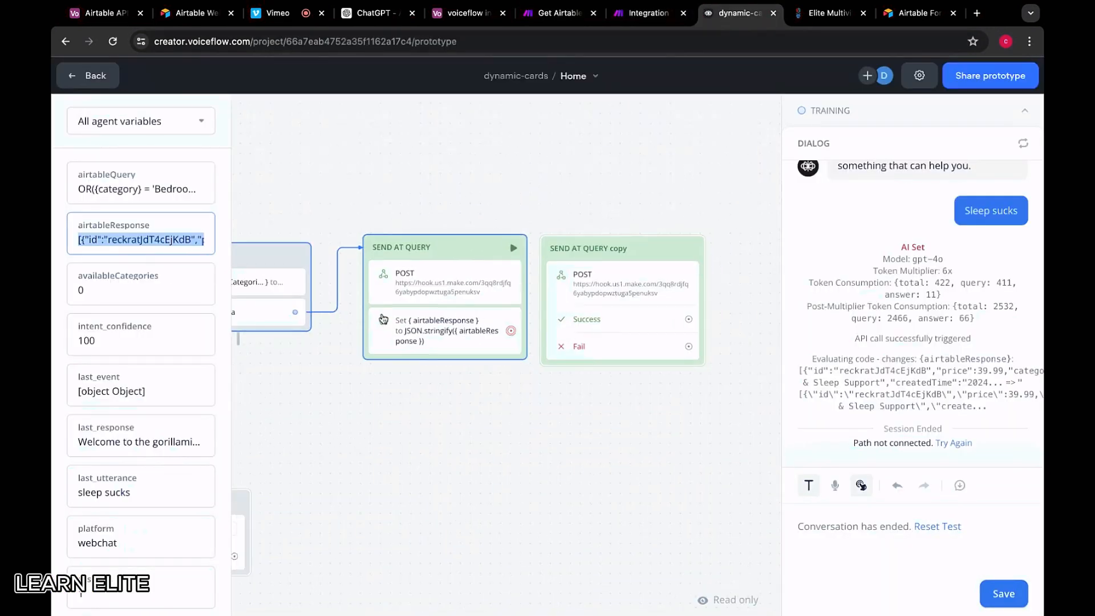
Copy the whole carousel JSON from the Voiceflow carousel Custom Action's Action Body
{"action": "scroll", "coordinate": [383, 320], "scroll_direction": "down", "scroll_amount": 3}
{"action": "scroll", "coordinate": [384, 319], "scroll_direction": "left", "scroll_amount": 3}
{"action": "left_click", "coordinate": [381, 358]}
{"action": "left_click", "coordinate": [900, 213]}
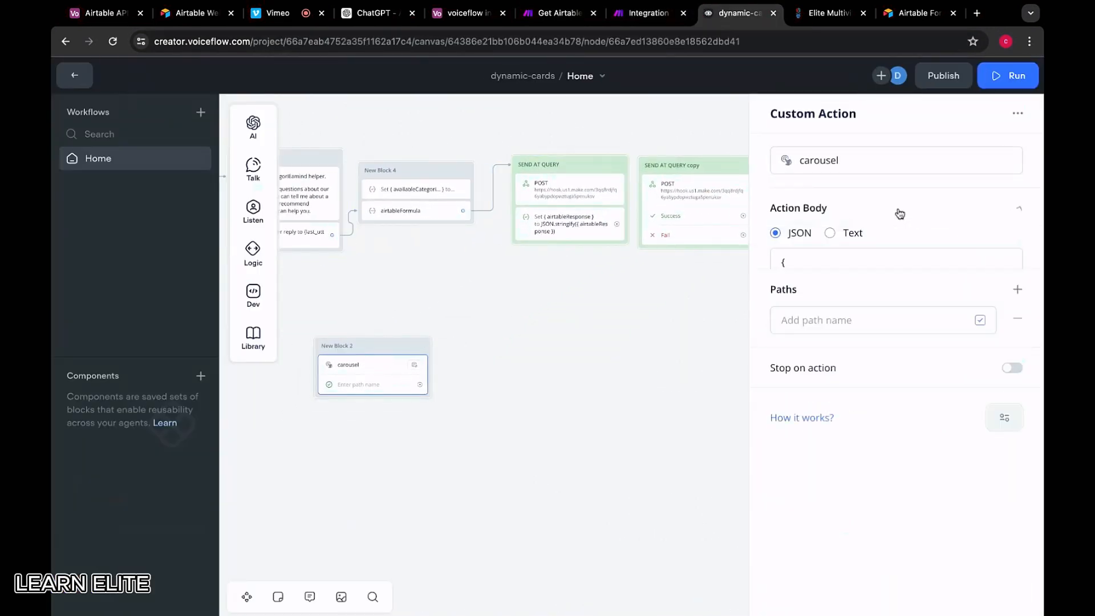
{"action": "left_click_drag", "start_coordinate": [783, 256], "coordinate": [792, 317]}
{"action": "scroll", "coordinate": [810, 365], "scroll_direction": "down", "scroll_amount": 20}
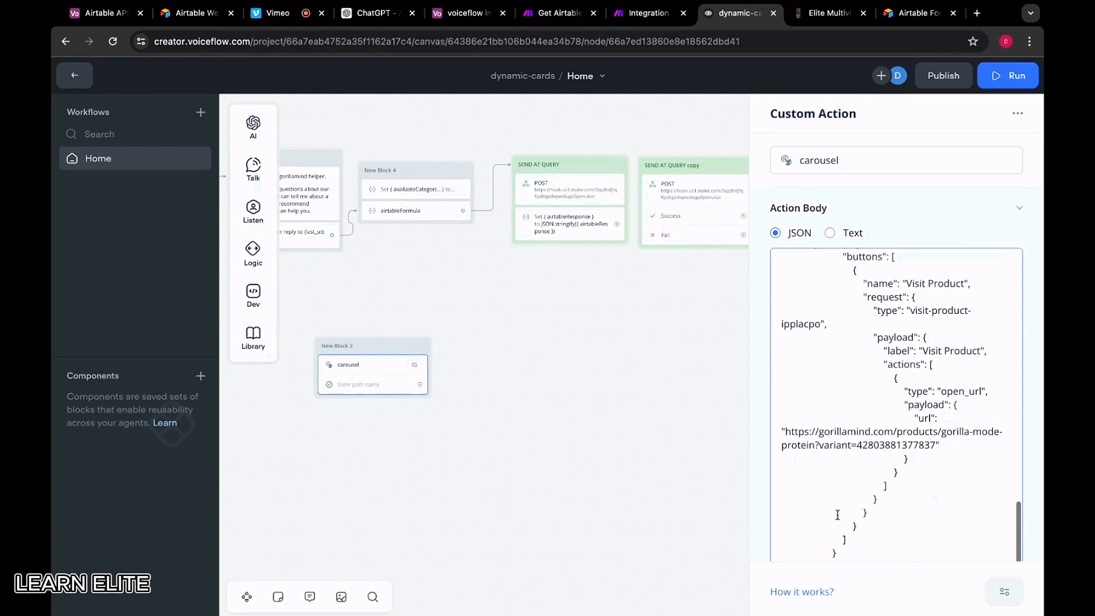
{"action": "left_click", "coordinate": [853, 553], "text": "shift"}
{"action": "scroll", "coordinate": [852, 553], "scroll_direction": "down", "scroll_amount": 2}
{"action": "left_click", "coordinate": [826, 517], "text": "shift"}
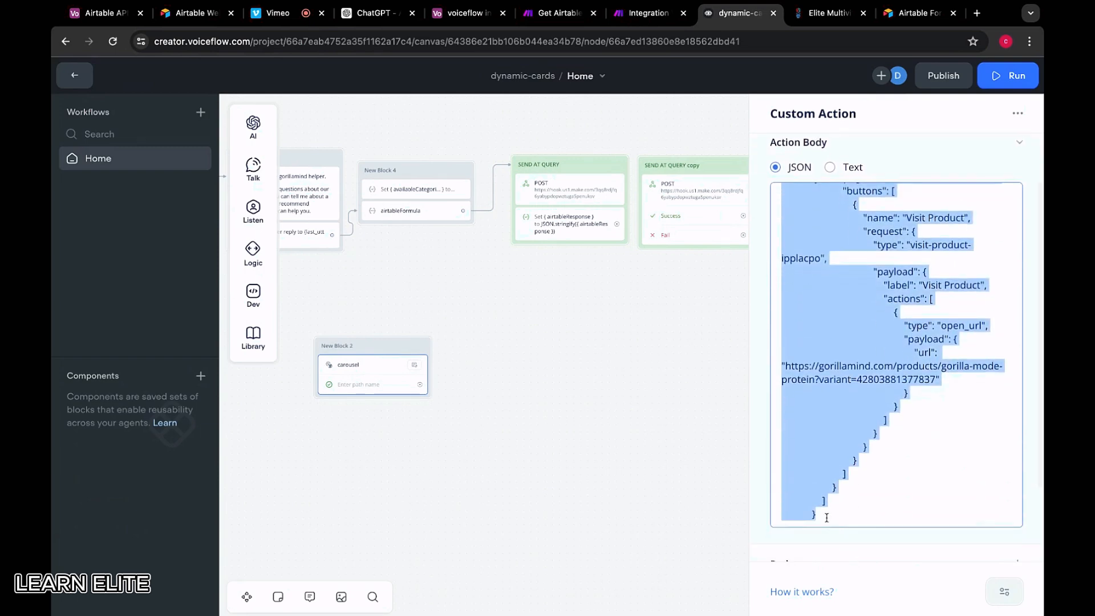
{"action": "left_click", "coordinate": [829, 489]}
{"action": "key", "text": "super+a"}
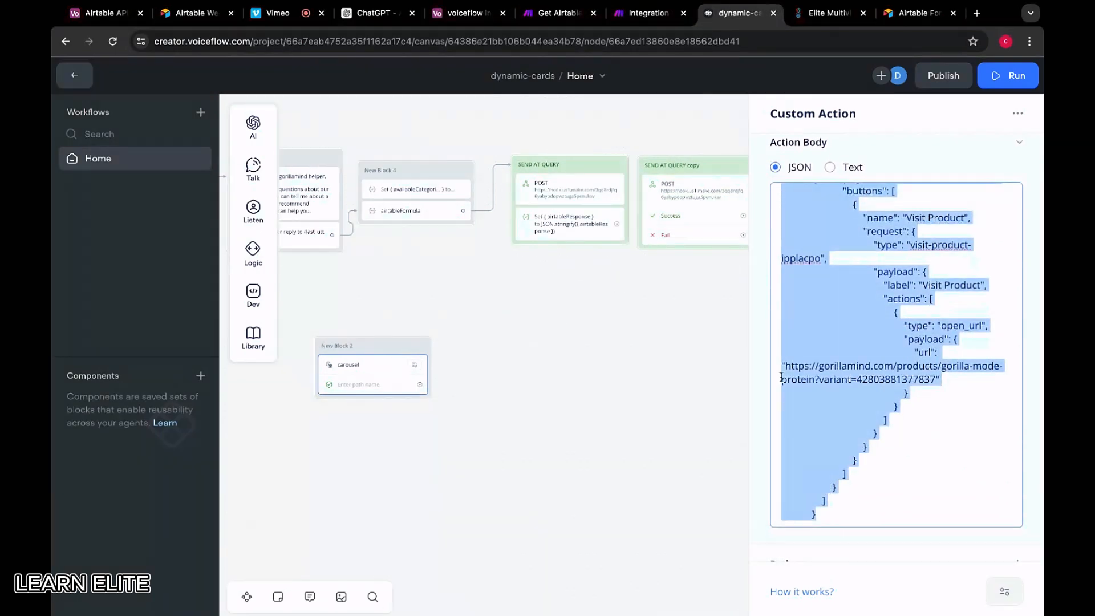
Paste the carousel JSON into Make's Assistant Message 3 content
{"action": "left_click", "coordinate": [637, 17]}
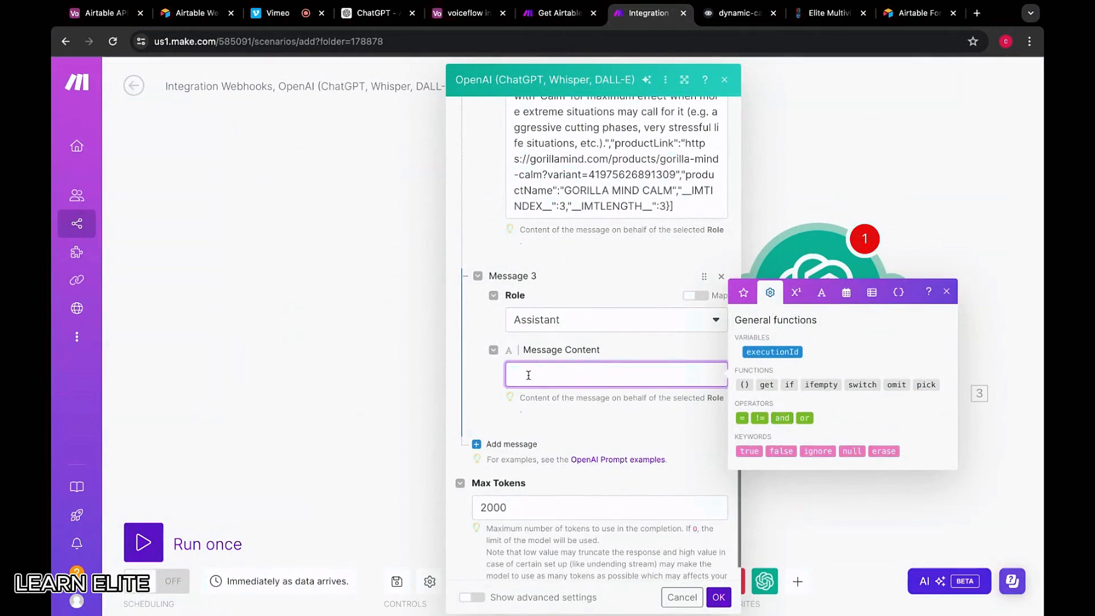
{"action": "key", "text": "super+v"}
{"action": "scroll", "coordinate": [597, 401], "scroll_direction": "up", "scroll_amount": 15}
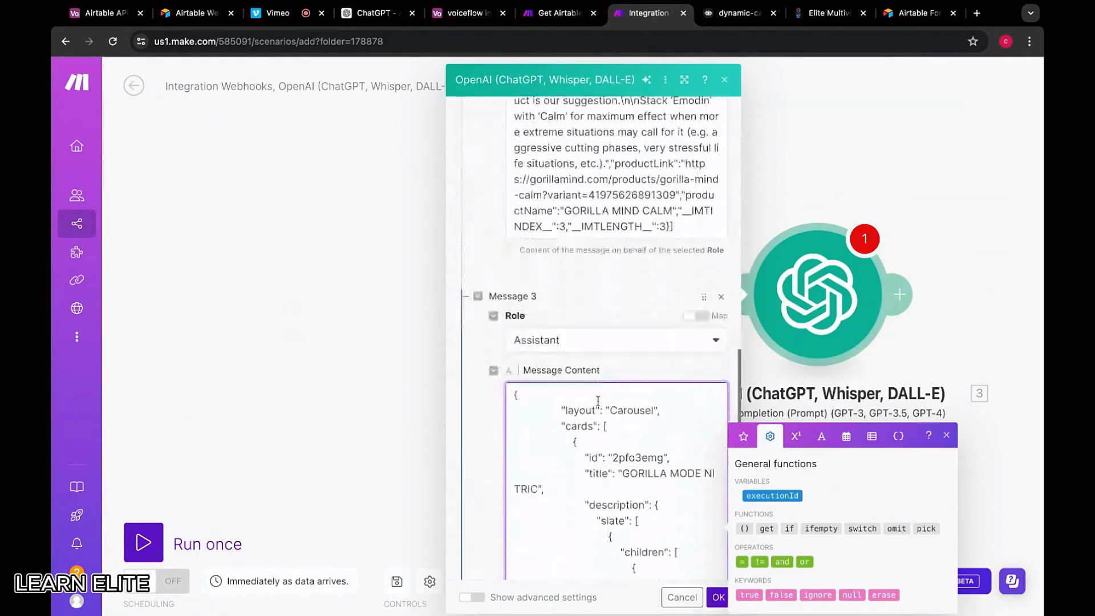
{"action": "left_click", "coordinate": [736, 12]}
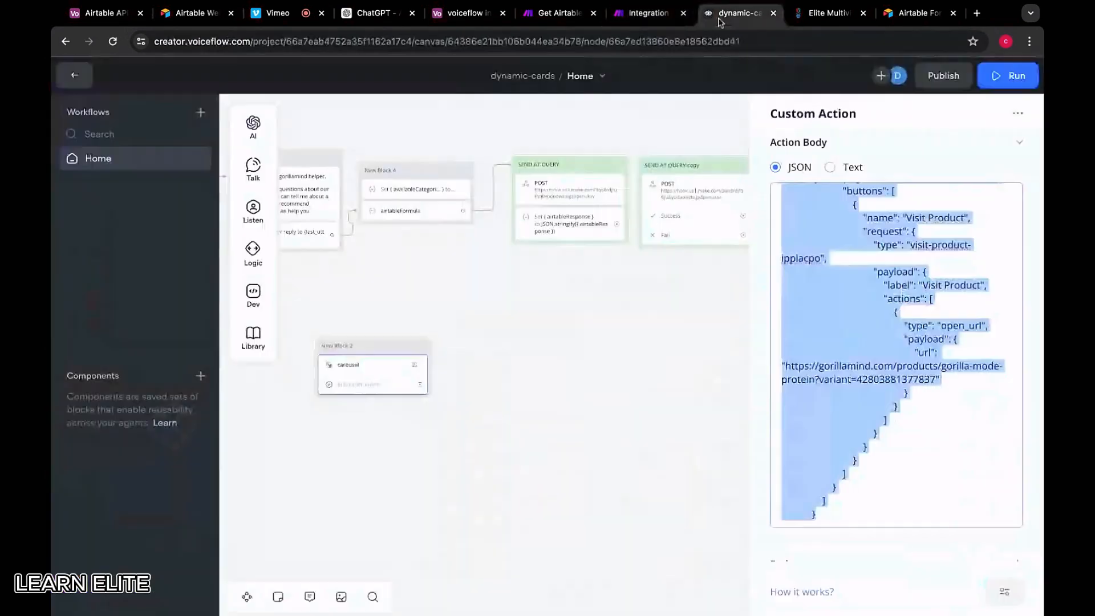
Send a test request with generated variables from the SEND AT QUERY copy step
{"action": "left_click", "coordinate": [600, 192]}
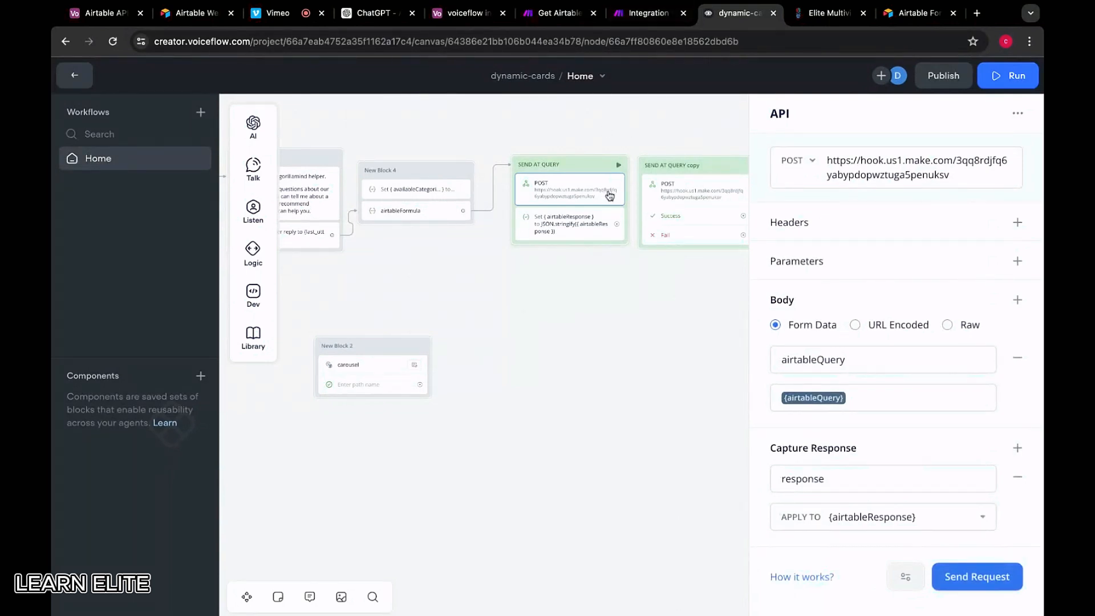
{"action": "scroll", "coordinate": [609, 251], "scroll_direction": "up", "scroll_amount": 3}
{"action": "scroll", "coordinate": [545, 280], "scroll_direction": "right", "scroll_amount": 1}
{"action": "scroll", "coordinate": [545, 280], "scroll_direction": "up", "scroll_amount": 1}
{"action": "left_click", "coordinate": [641, 237]}
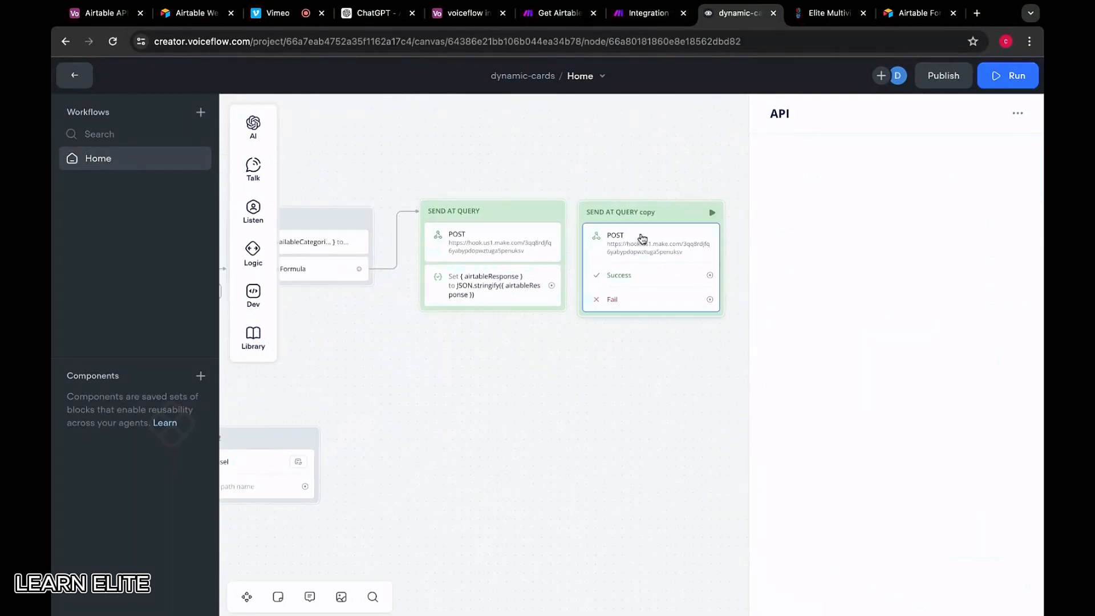
{"action": "left_click", "coordinate": [941, 588]}
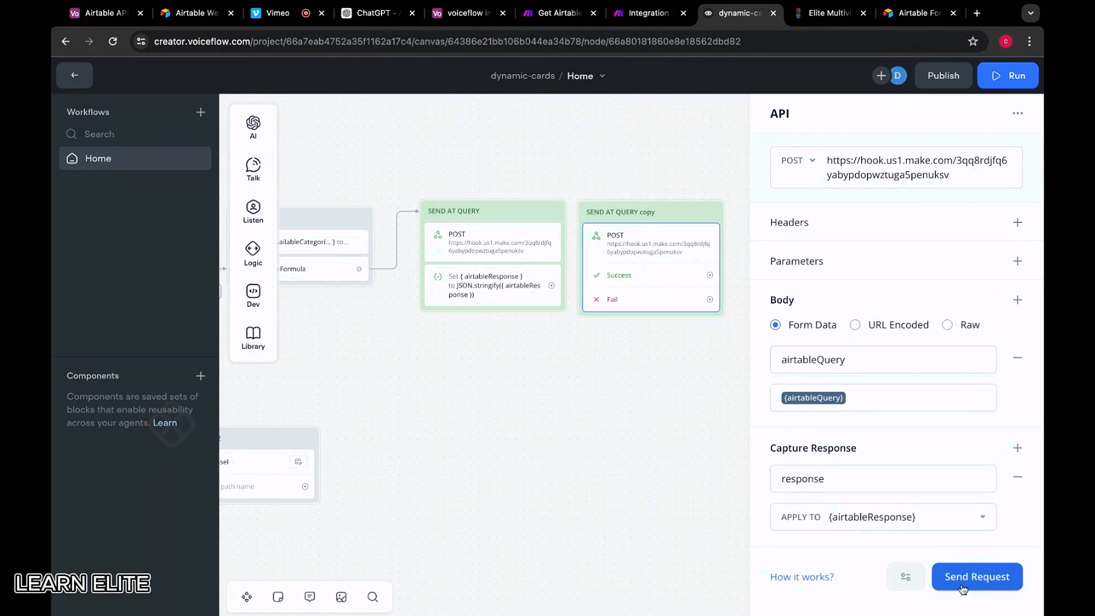
{"action": "left_click", "coordinate": [641, 206]}
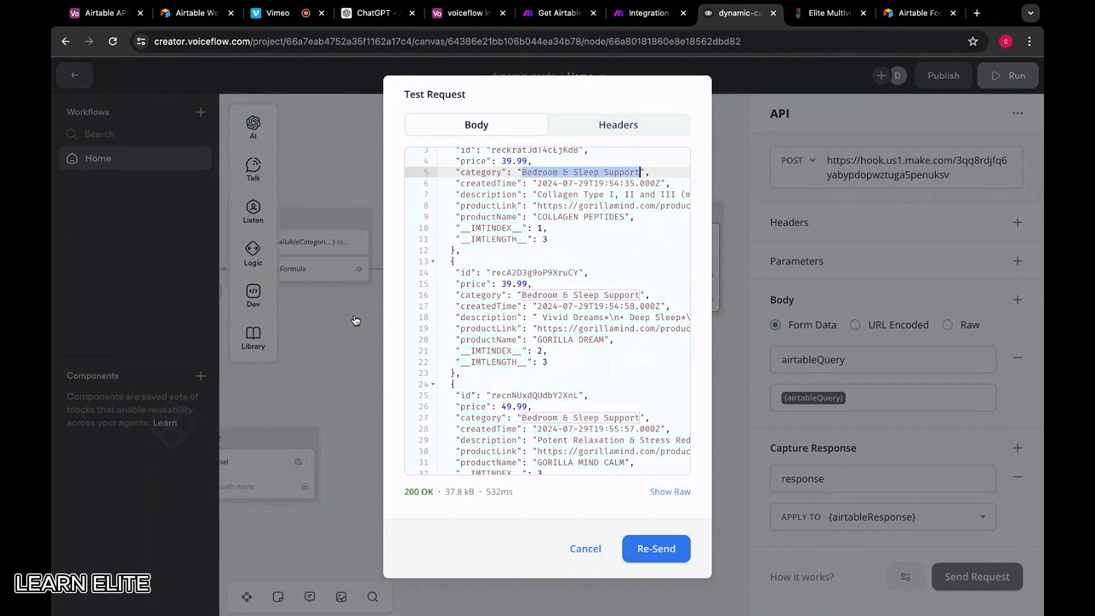
{"action": "left_click", "coordinate": [354, 319]}
{"action": "scroll", "coordinate": [566, 312], "scroll_direction": "down", "scroll_amount": 3}
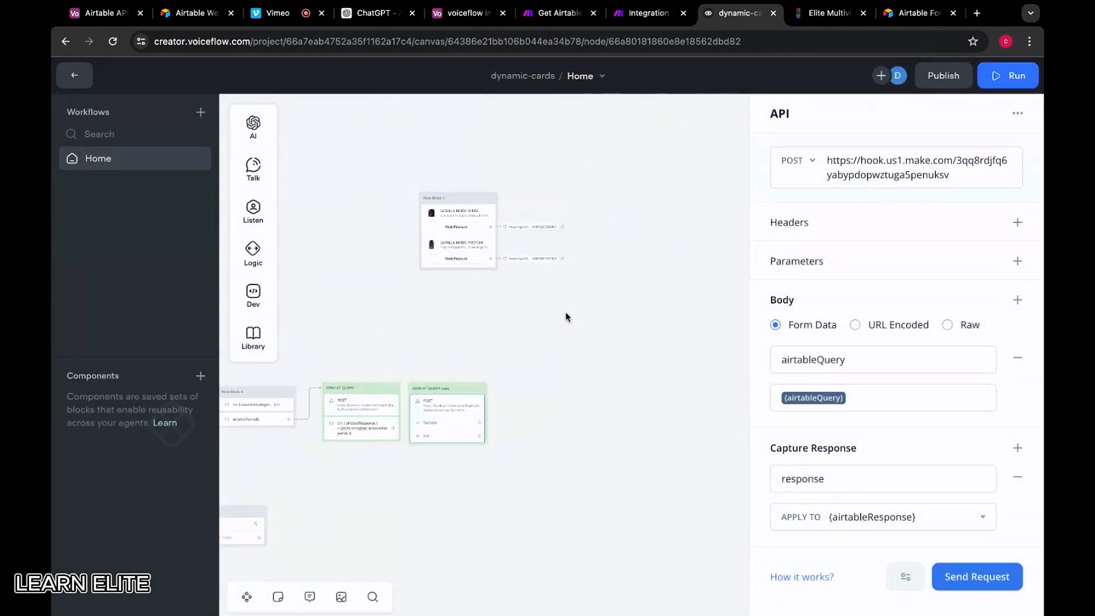
{"action": "left_click", "coordinate": [465, 195]}
{"action": "scroll", "coordinate": [531, 264], "scroll_direction": "up", "scroll_amount": 4}
{"action": "scroll", "coordinate": [499, 314], "scroll_direction": "down", "scroll_amount": 2}
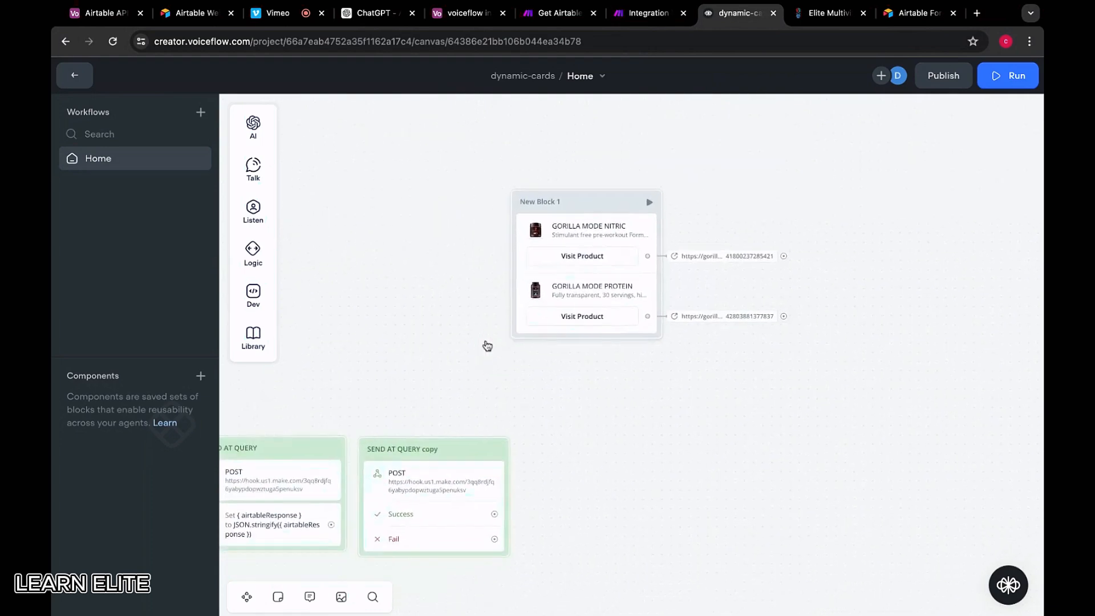
Review the GORILLA MODE NITRIC and PROTEIN carousel card descriptions in New Block 1
{"action": "left_click", "coordinate": [599, 216]}
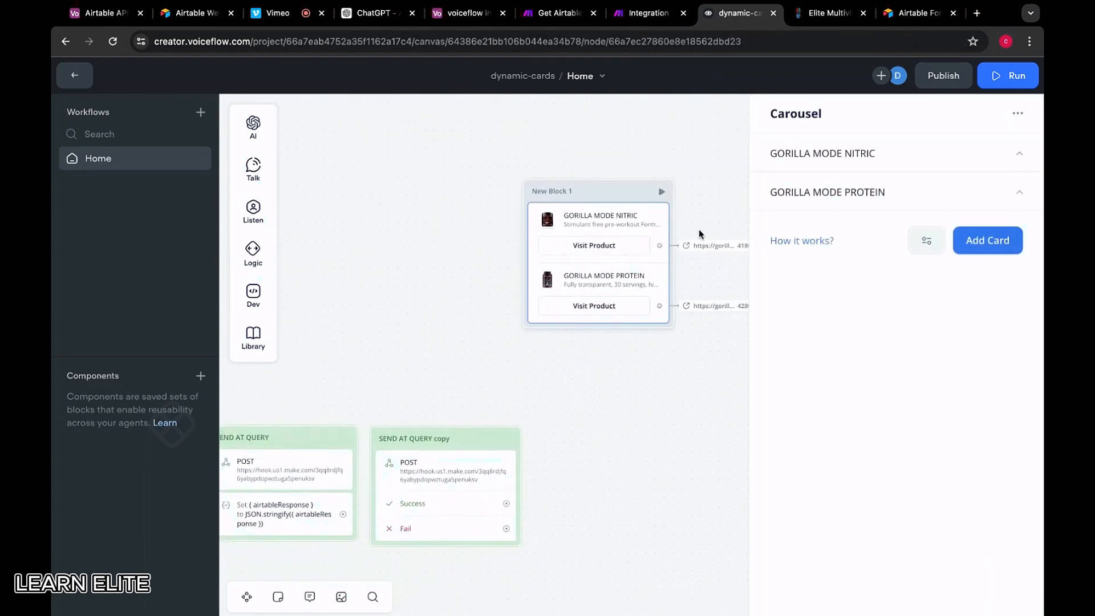
{"action": "left_click", "coordinate": [857, 155]}
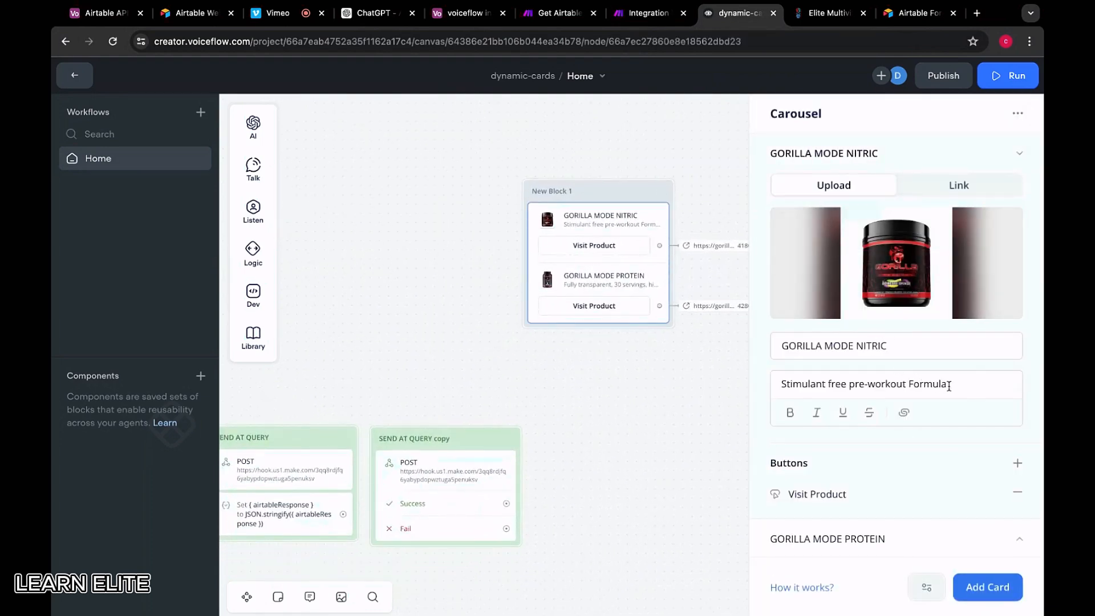
{"action": "left_click_drag", "start_coordinate": [949, 386], "coordinate": [602, 393]}
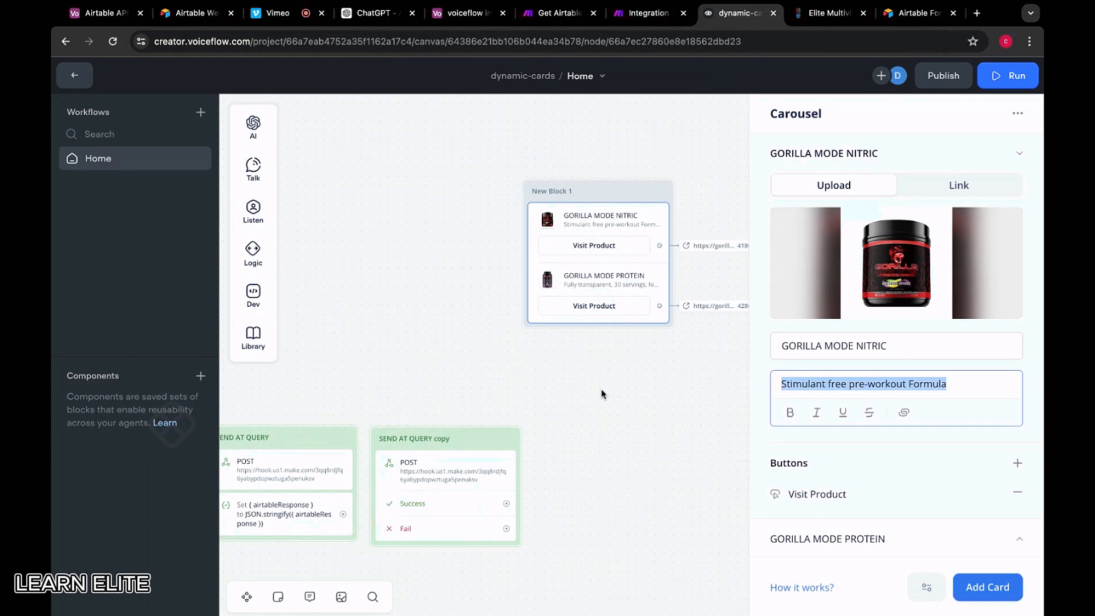
{"action": "scroll", "coordinate": [602, 394], "scroll_direction": "down", "scroll_amount": 3}
{"action": "scroll", "coordinate": [601, 393], "scroll_direction": "left", "scroll_amount": 1}
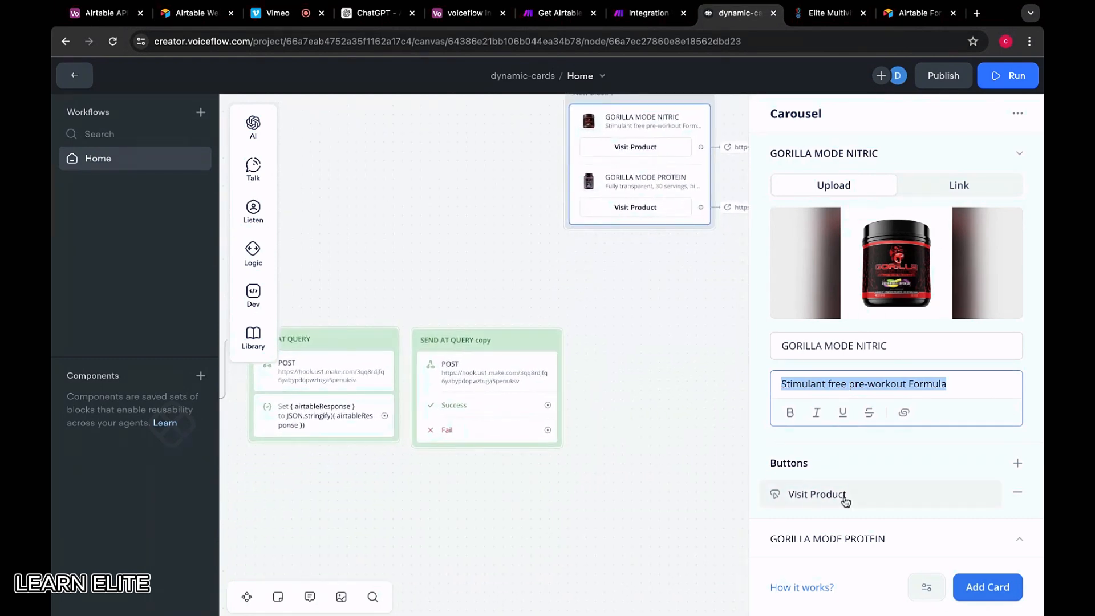
{"action": "left_click", "coordinate": [825, 538]}
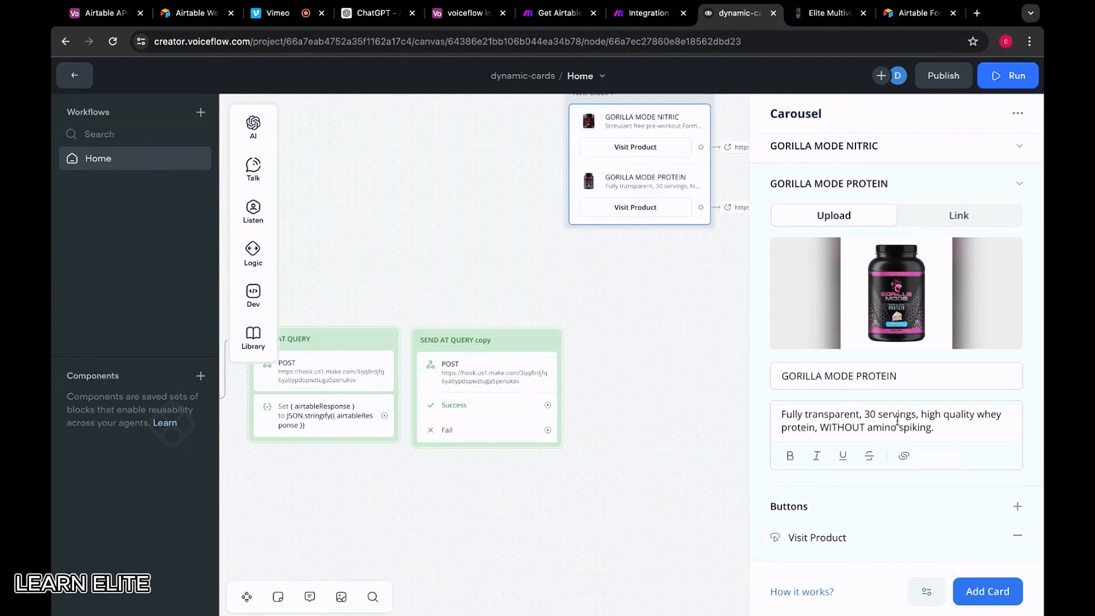
{"action": "left_click_drag", "start_coordinate": [935, 427], "coordinate": [781, 414]}
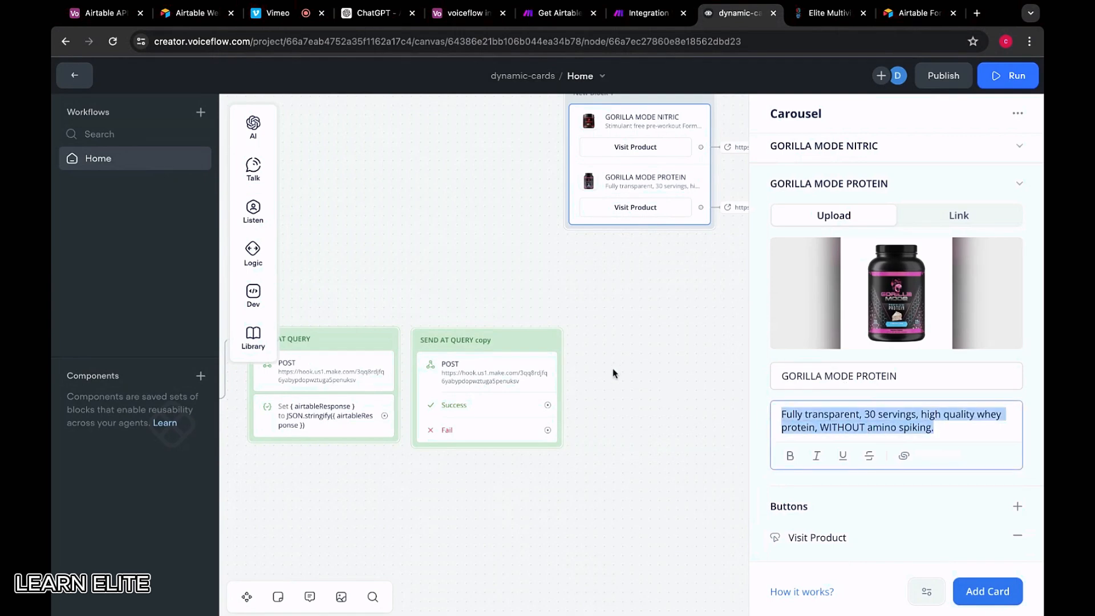
{"action": "left_click", "coordinate": [647, 13]}
{"action": "scroll", "coordinate": [606, 389], "scroll_direction": "up", "scroll_amount": 10}
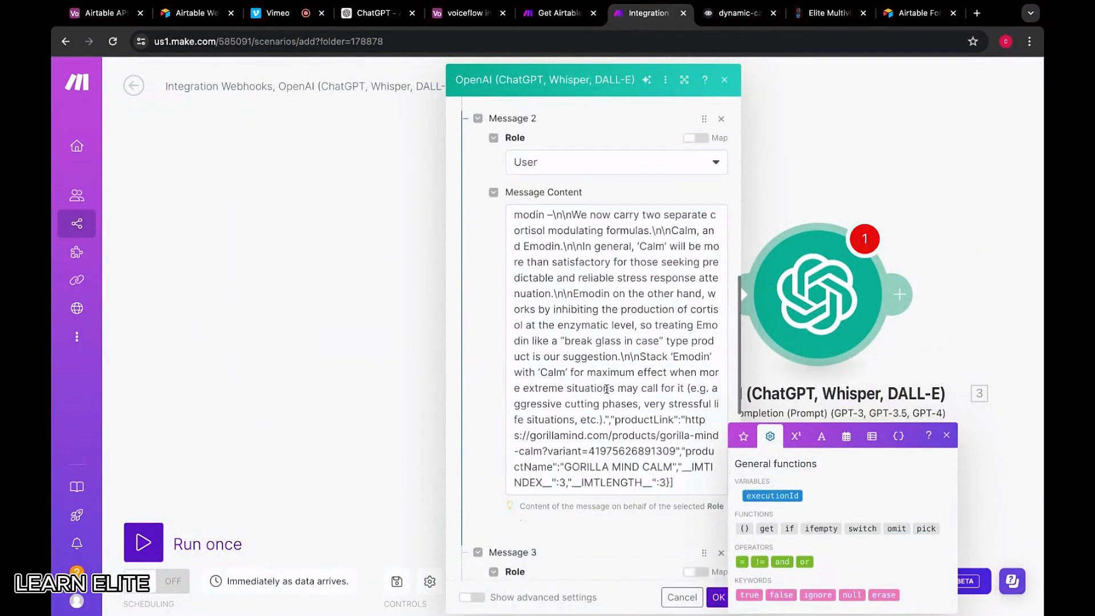
Locate the NITRIC title value in the Assistant message's carousel JSON
{"action": "scroll", "coordinate": [606, 389], "scroll_direction": "down", "scroll_amount": 7}
{"action": "left_click", "coordinate": [653, 353]}
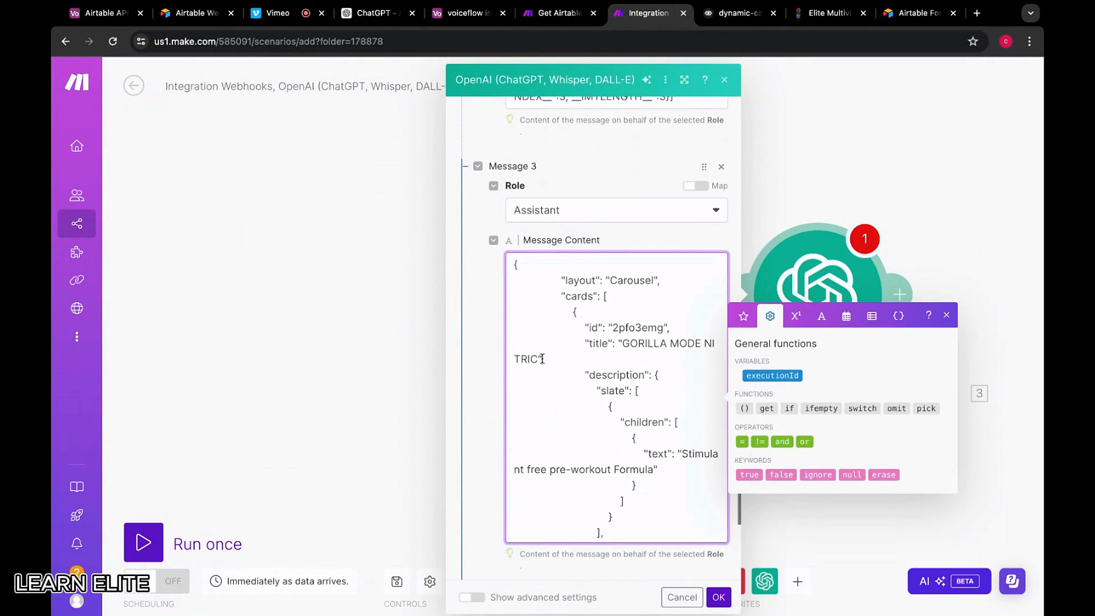
{"action": "left_click", "coordinate": [538, 358], "text": "shift"}
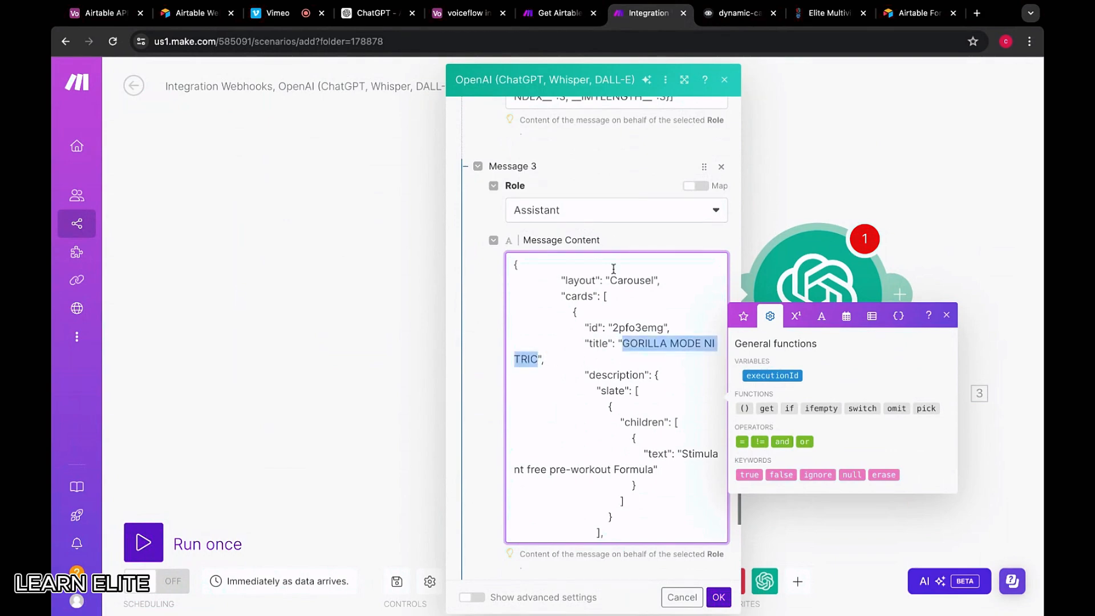
{"action": "scroll", "coordinate": [614, 268], "scroll_direction": "up", "scroll_amount": 5}
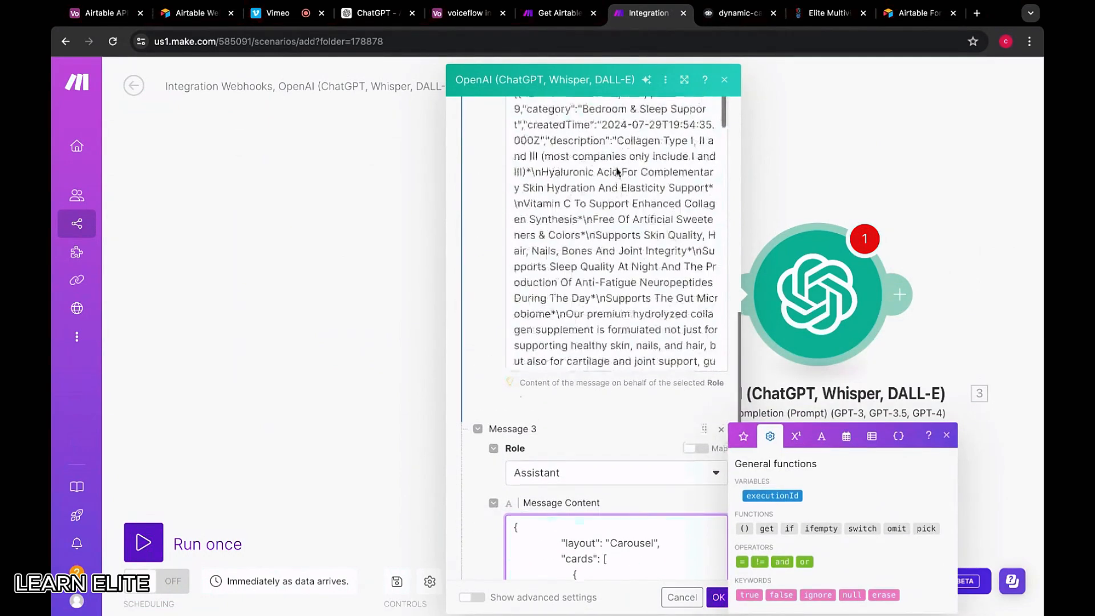
{"action": "scroll", "coordinate": [616, 172], "scroll_direction": "up", "scroll_amount": 4}
{"action": "scroll", "coordinate": [616, 365], "scroll_direction": "down", "scroll_amount": 1}
{"action": "scroll", "coordinate": [616, 365], "scroll_direction": "up", "scroll_amount": 1}
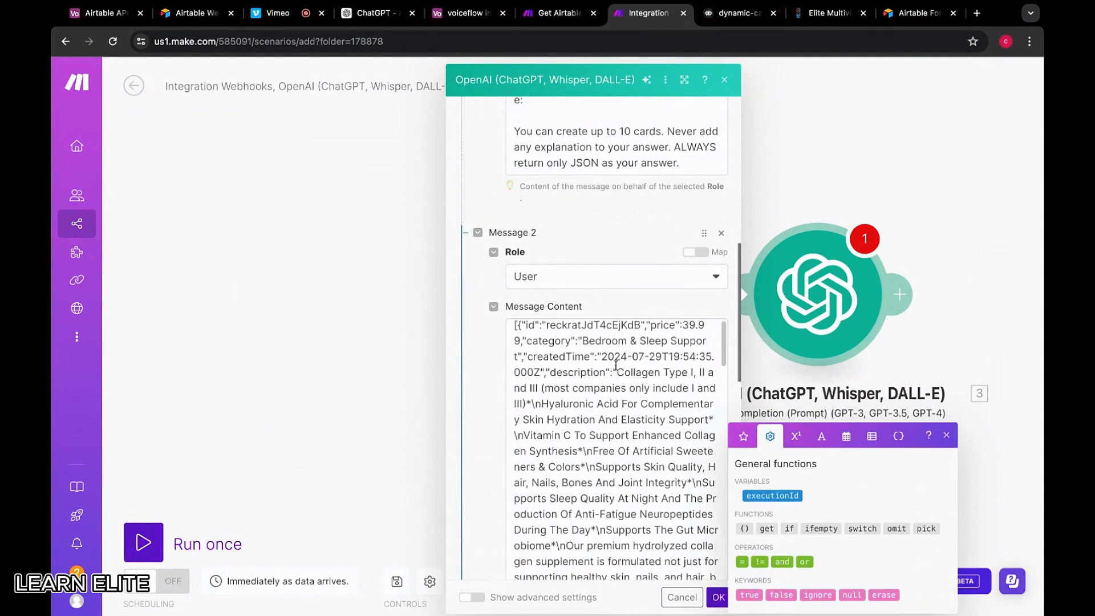
{"action": "scroll", "coordinate": [622, 377], "scroll_direction": "down", "scroll_amount": 10}
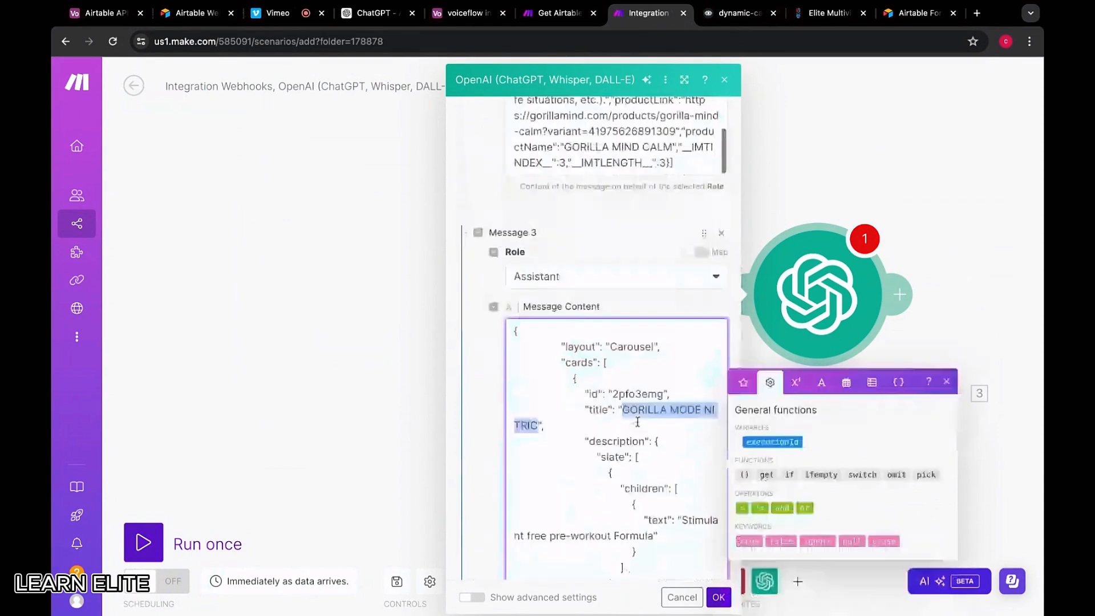
{"action": "scroll", "coordinate": [638, 422], "scroll_direction": "down", "scroll_amount": 2}
Rerun the Voiceflow webhook test request and inspect the first product's description
{"action": "key", "text": "ctrl+Tab"}
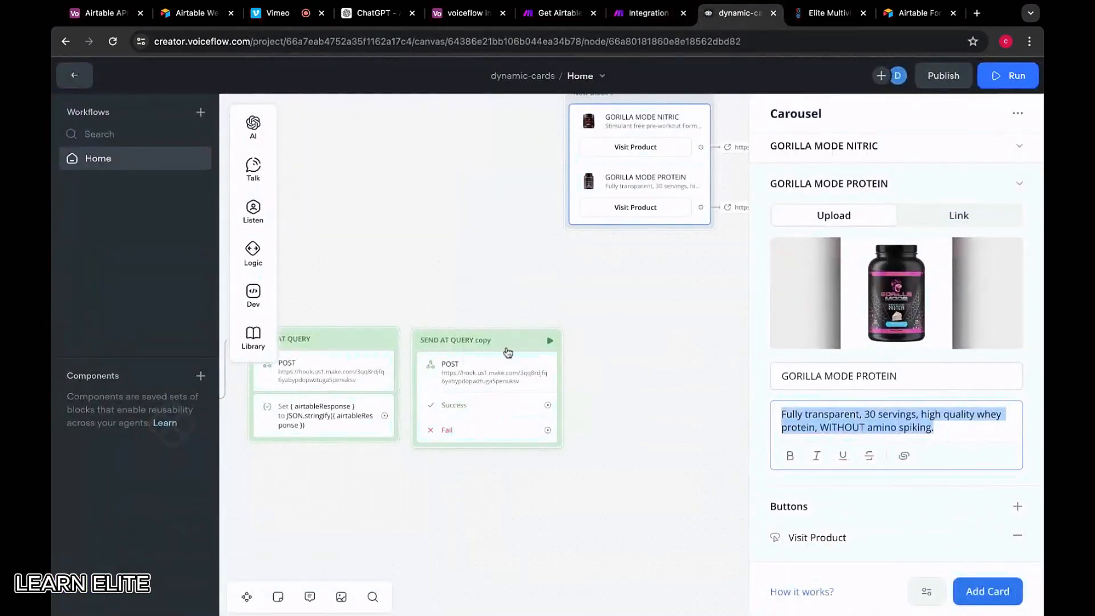
{"action": "left_click", "coordinate": [508, 354]}
{"action": "left_click", "coordinate": [941, 573]}
{"action": "left_click", "coordinate": [615, 210]}
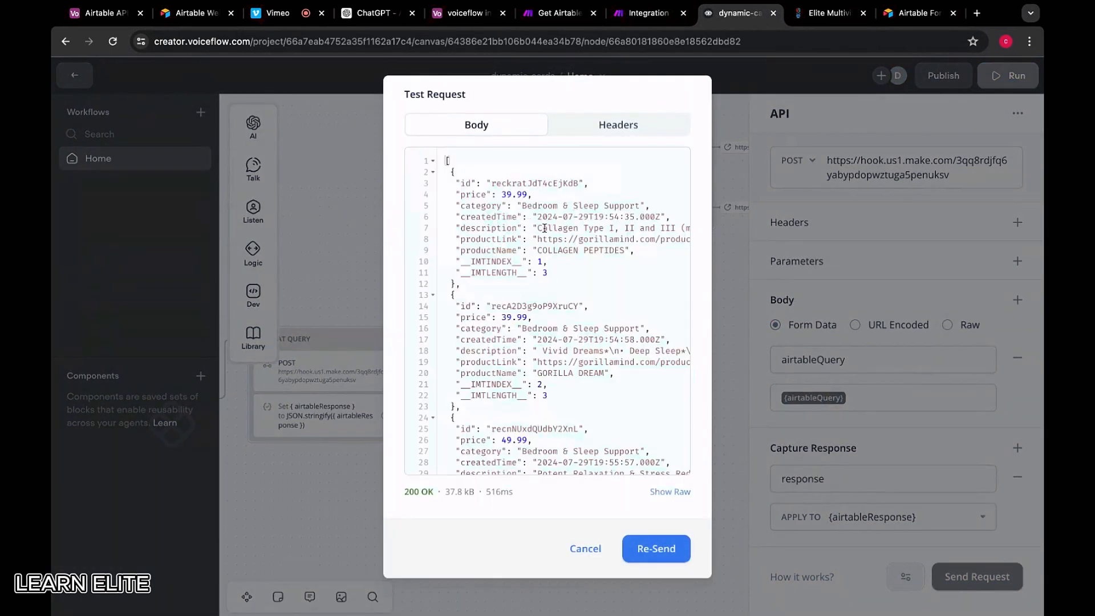
{"action": "left_click_drag", "start_coordinate": [544, 228], "coordinate": [654, 228]}
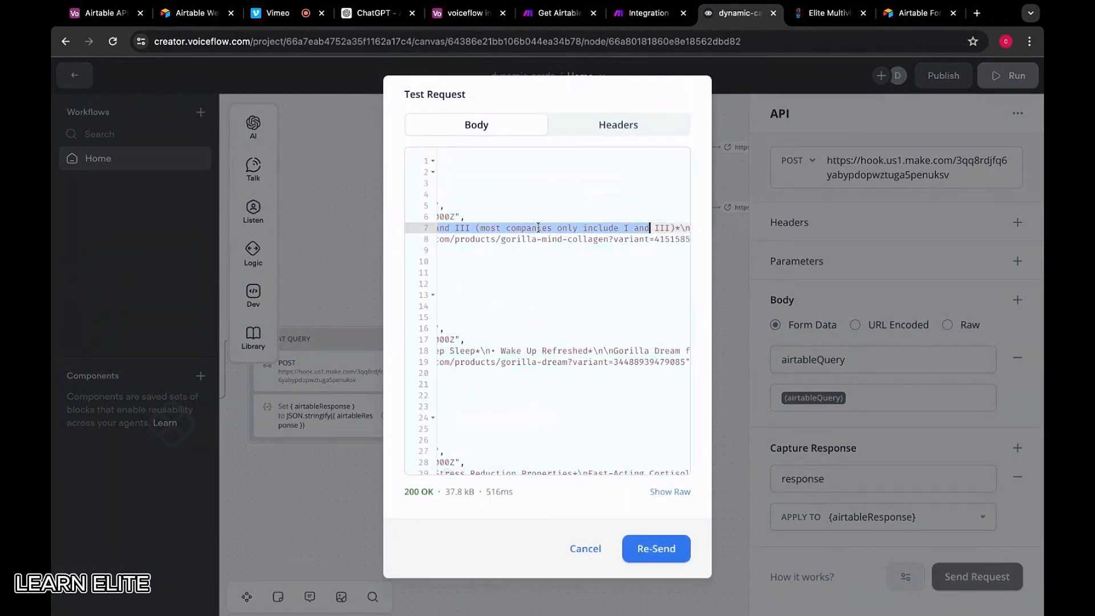
{"action": "left_click_drag", "start_coordinate": [538, 228], "coordinate": [622, 266]}
{"action": "key", "text": "ctrl+c"}
{"action": "left_click", "coordinate": [558, 229]}
Paste COLLAGEN PEPTIDES over the first card's title and select its description text
{"action": "left_click", "coordinate": [668, 12]}
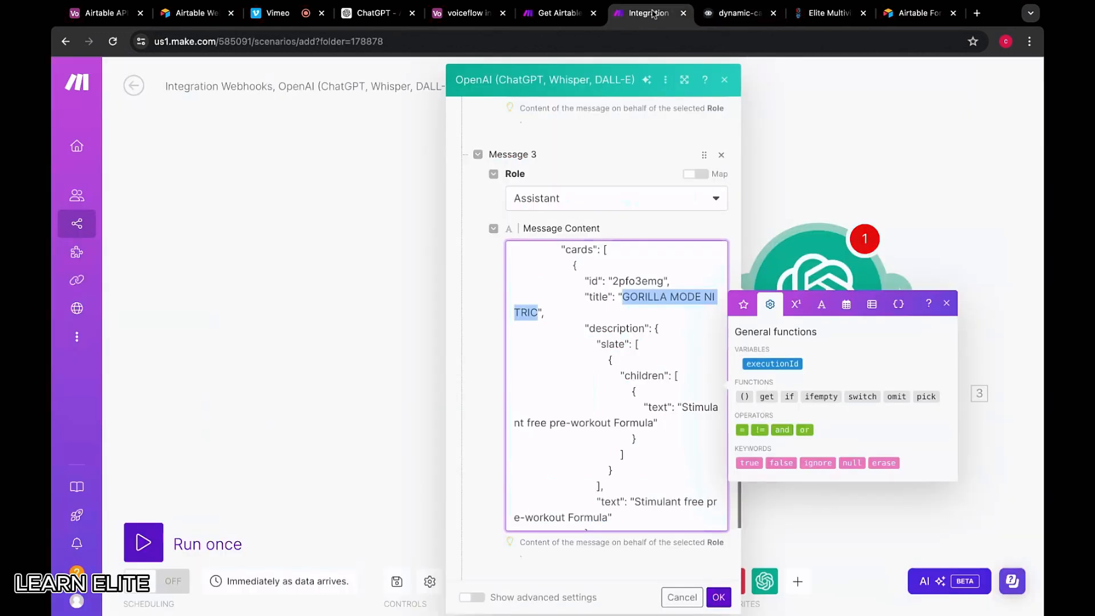
{"action": "key", "text": "ctrl+v"}
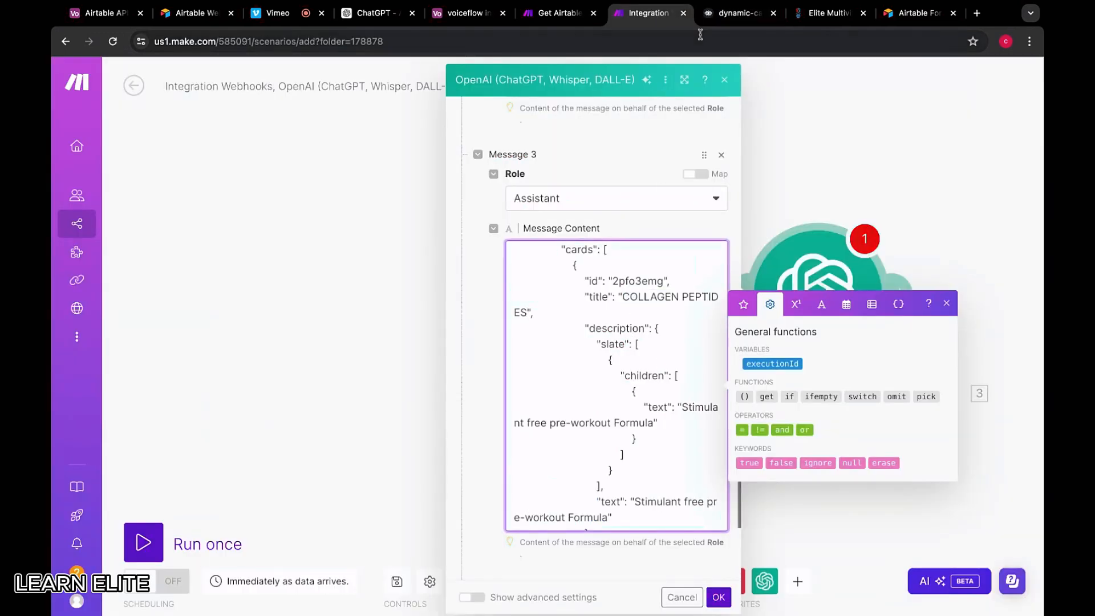
{"action": "scroll", "coordinate": [607, 308], "scroll_direction": "down", "scroll_amount": 1}
{"action": "scroll", "coordinate": [607, 308], "scroll_direction": "down", "scroll_amount": 3}
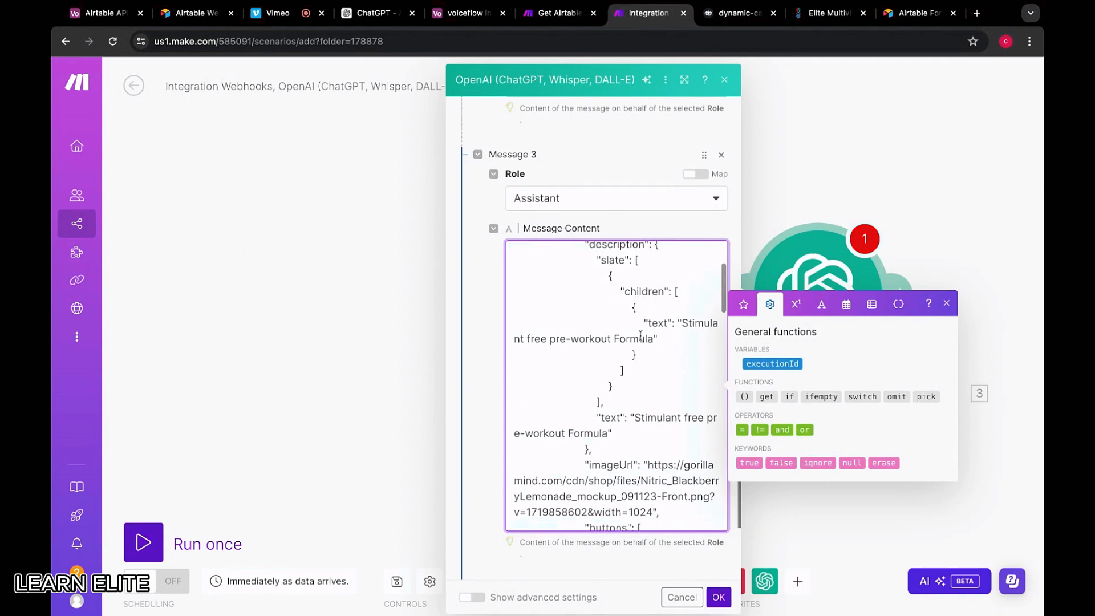
{"action": "left_click_drag", "start_coordinate": [678, 309], "coordinate": [653, 324]}
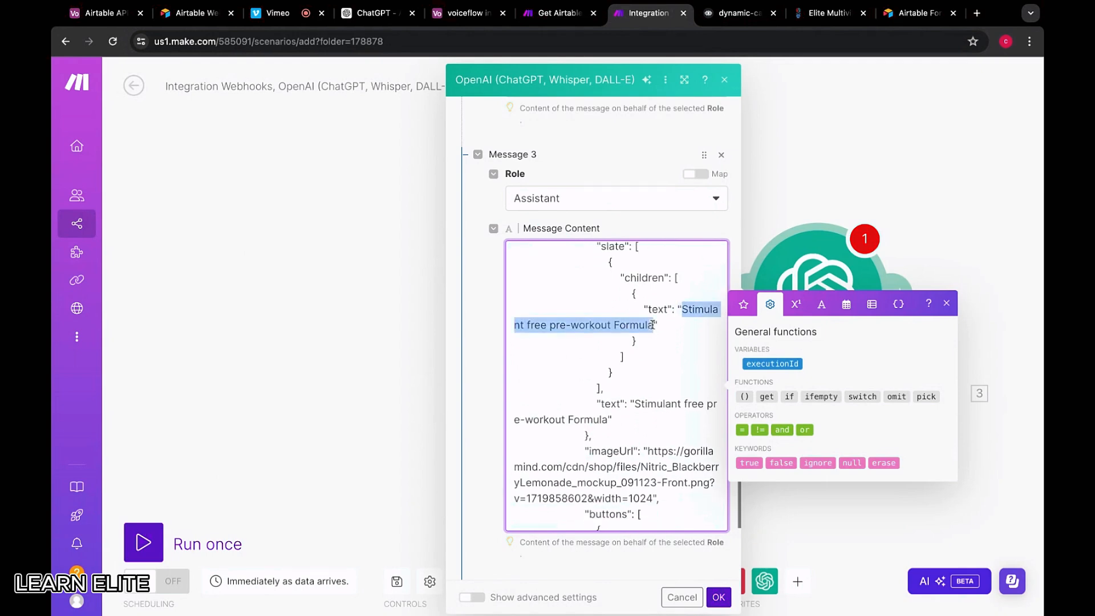
{"action": "scroll", "coordinate": [643, 383], "scroll_direction": "down", "scroll_amount": 1}
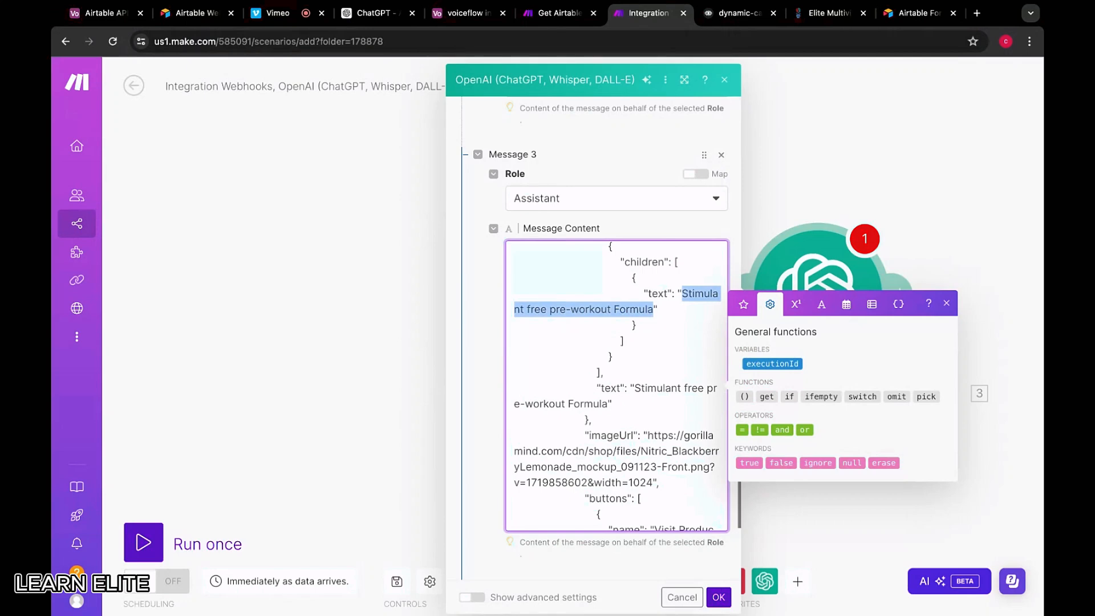
{"action": "scroll", "coordinate": [616, 386], "scroll_direction": "down", "scroll_amount": 3}
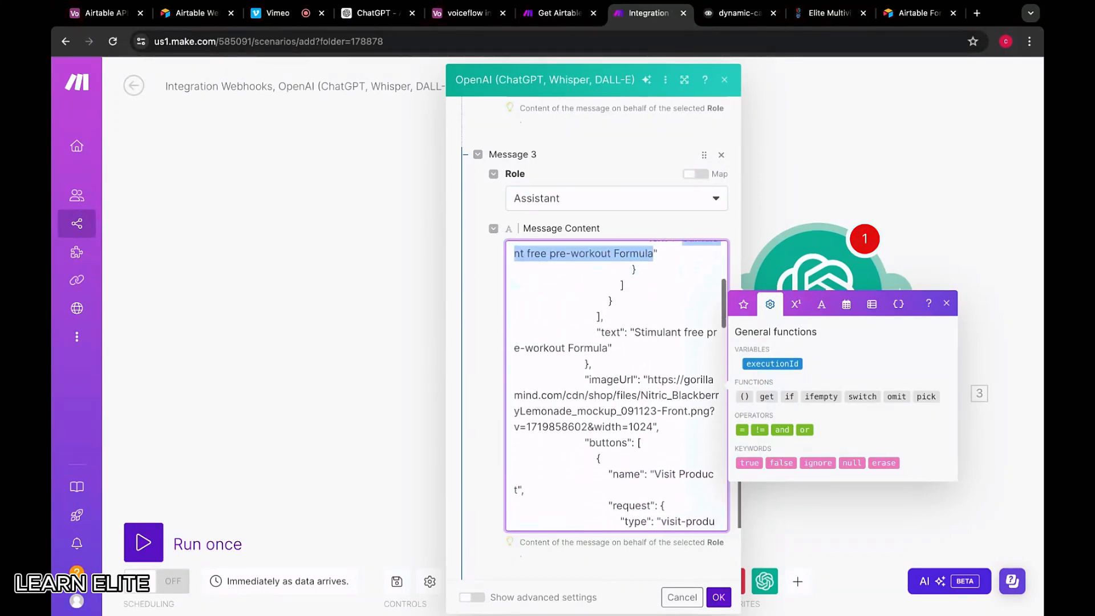
{"action": "scroll", "coordinate": [615, 385], "scroll_direction": "up", "scroll_amount": 3}
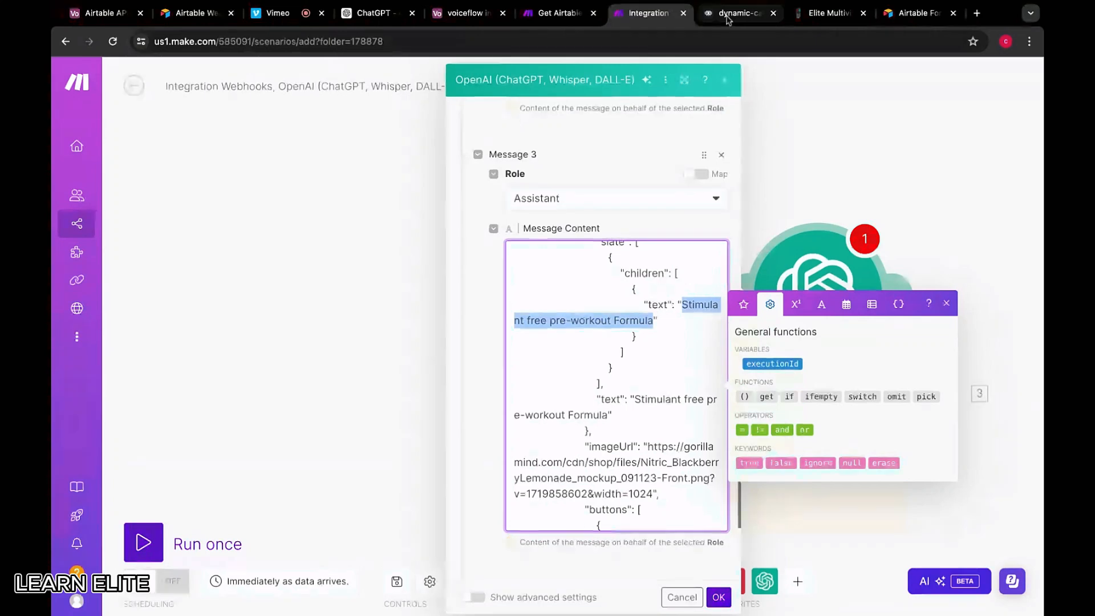
Copy the COLLAGEN PEPTIDES description from Voiceflow and paste it into the card's text value
{"action": "left_click", "coordinate": [727, 18]}
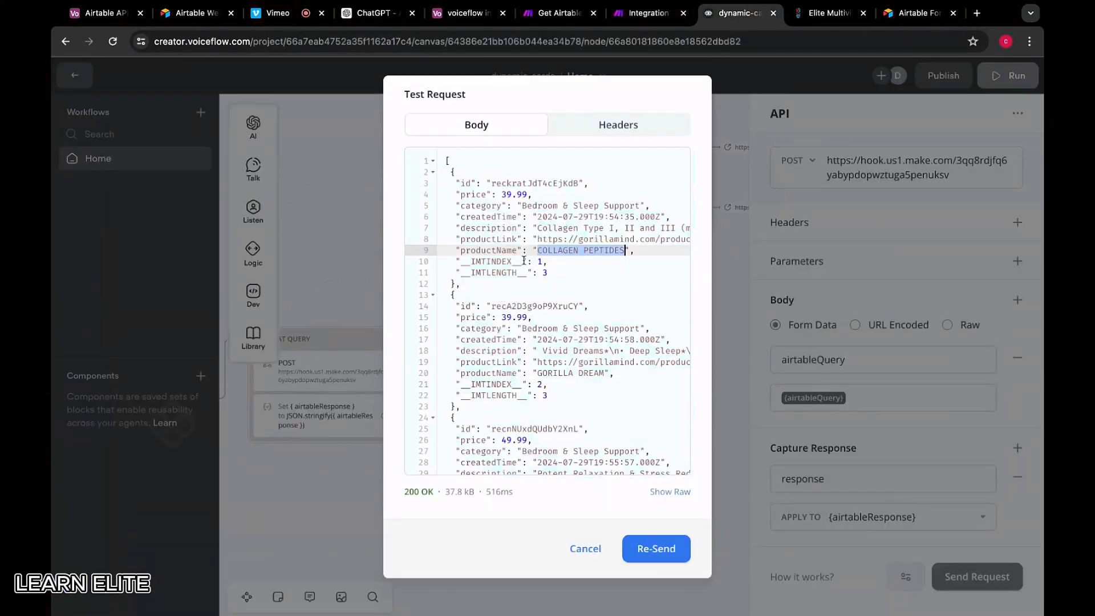
{"action": "scroll", "coordinate": [524, 260], "scroll_direction": "right", "scroll_amount": 5}
{"action": "scroll", "coordinate": [556, 248], "scroll_direction": "right", "scroll_amount": 5}
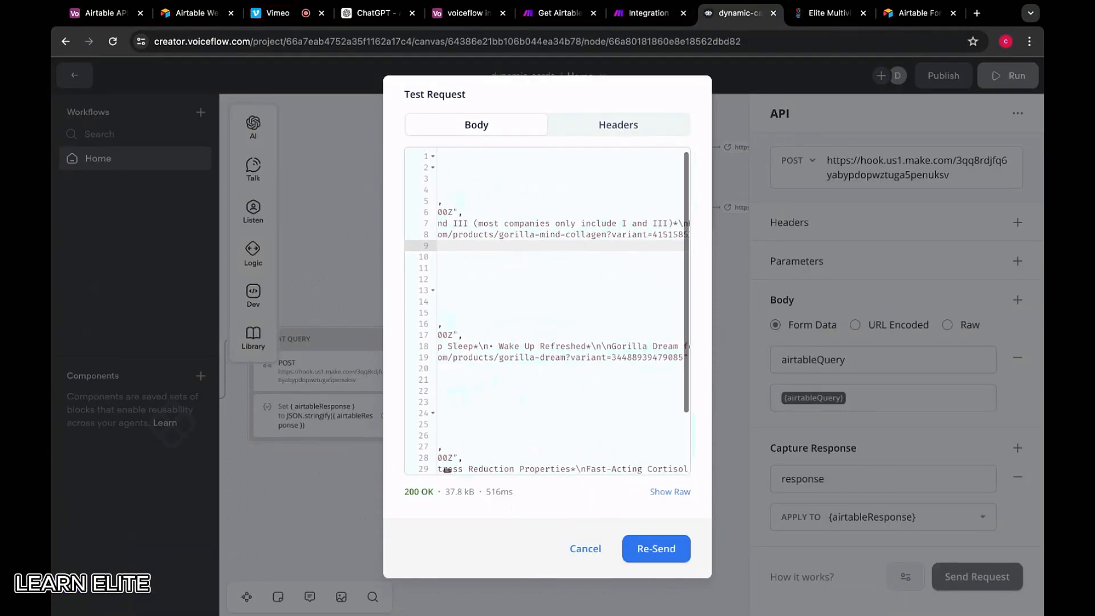
{"action": "left_click_drag", "start_coordinate": [588, 223], "coordinate": [537, 223]}
{"action": "key", "text": "ctrl+c"}
{"action": "left_click", "coordinate": [649, 13]}
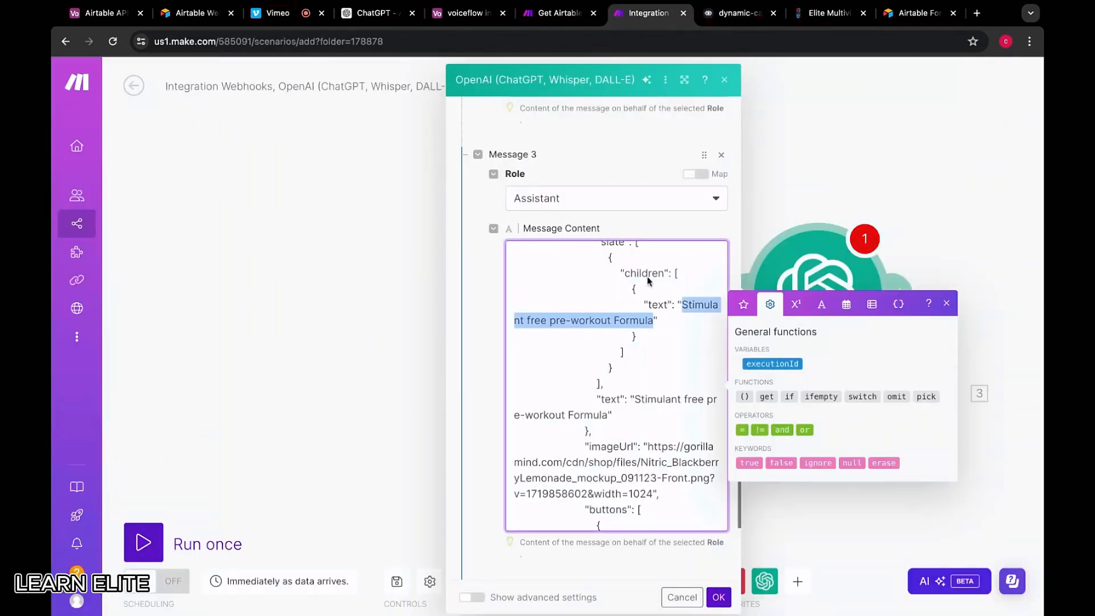
{"action": "key", "text": "ctrl+v"}
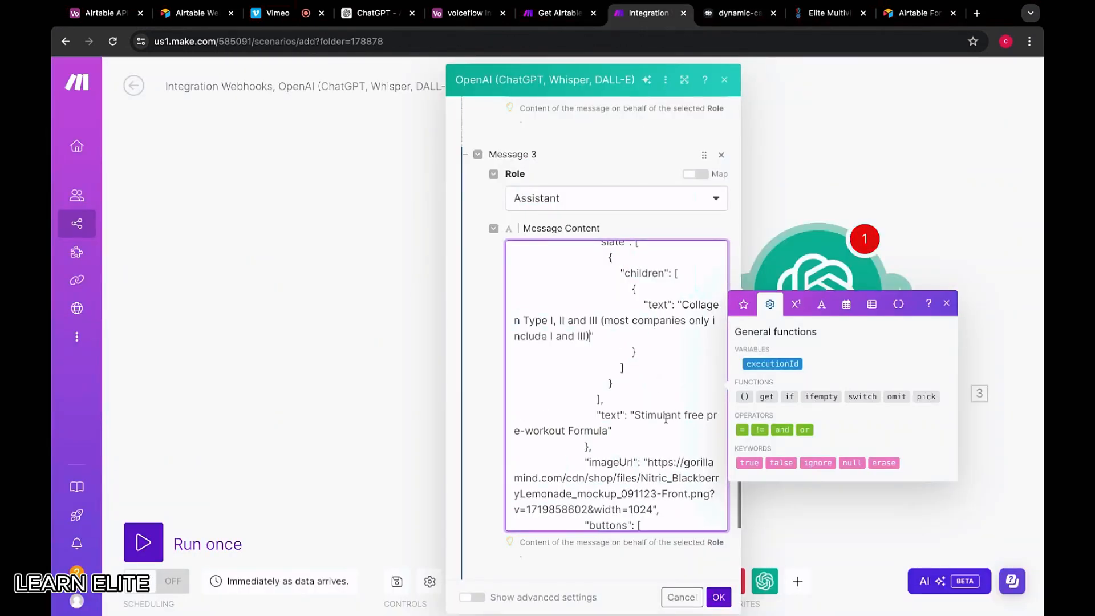
{"action": "left_click_drag", "start_coordinate": [635, 416], "coordinate": [608, 430]}
{"action": "key", "text": "BackSpace"}
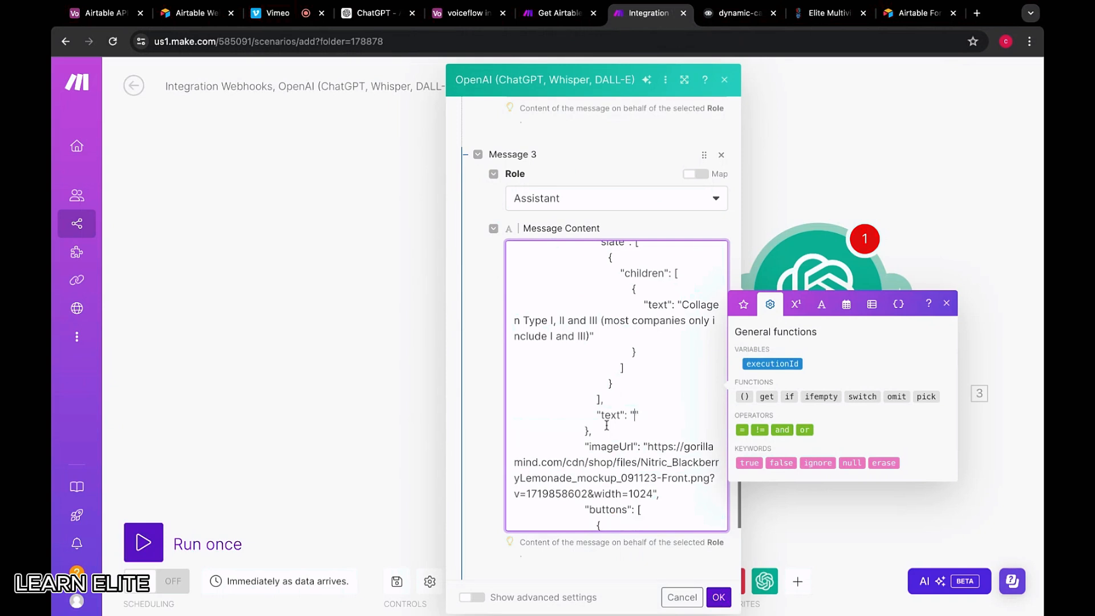
{"action": "key", "text": "ctrl+v"}
{"action": "scroll", "coordinate": [645, 407], "scroll_direction": "down", "scroll_amount": 4}
{"action": "key", "text": "ctrl+z"}
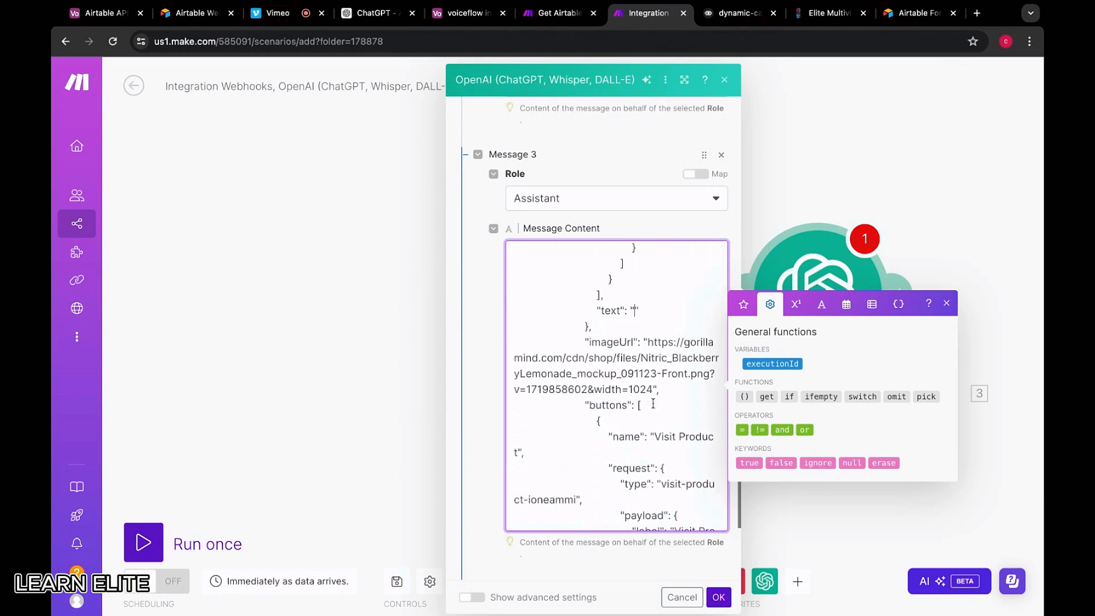
{"action": "key", "text": "ctrl+z"}
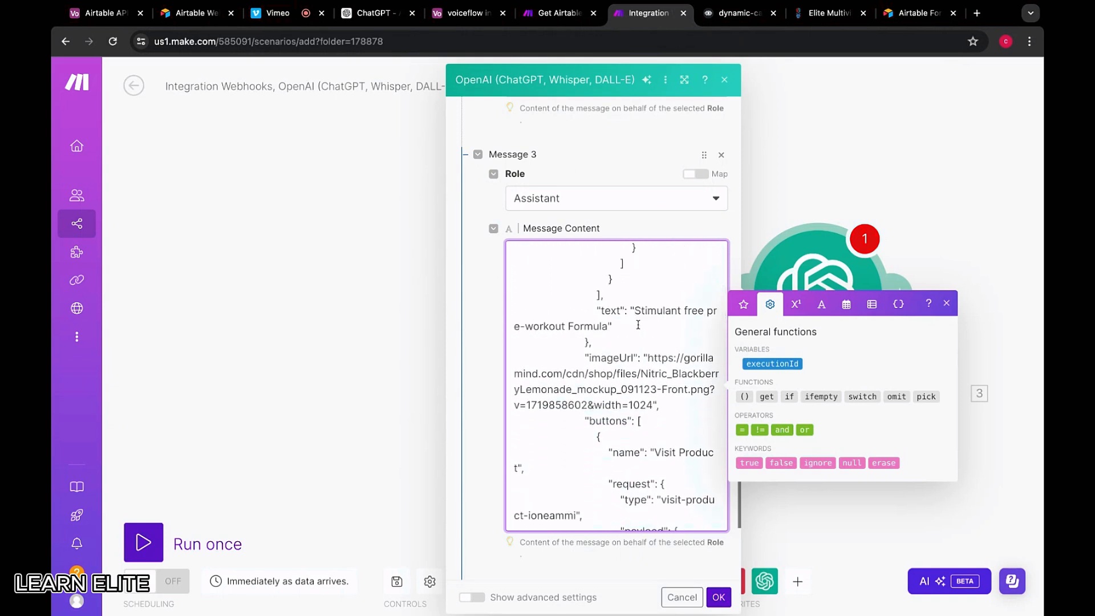
{"action": "key", "text": "ctrl+v"}
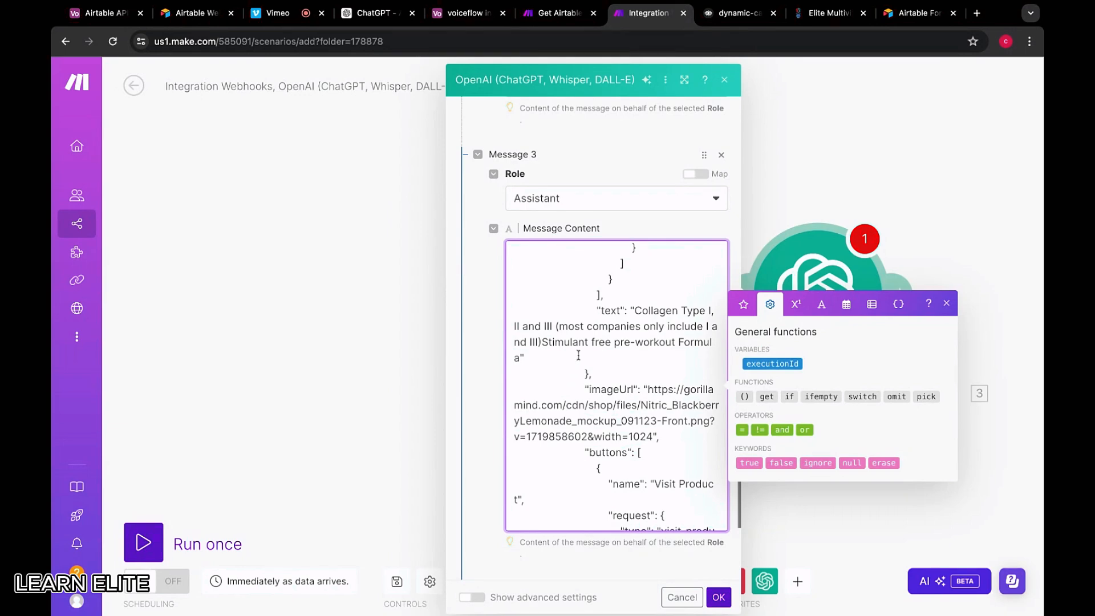
Delete the old product image URL from the card's imageUrl
{"action": "scroll", "coordinate": [578, 356], "scroll_direction": "down", "scroll_amount": 3}
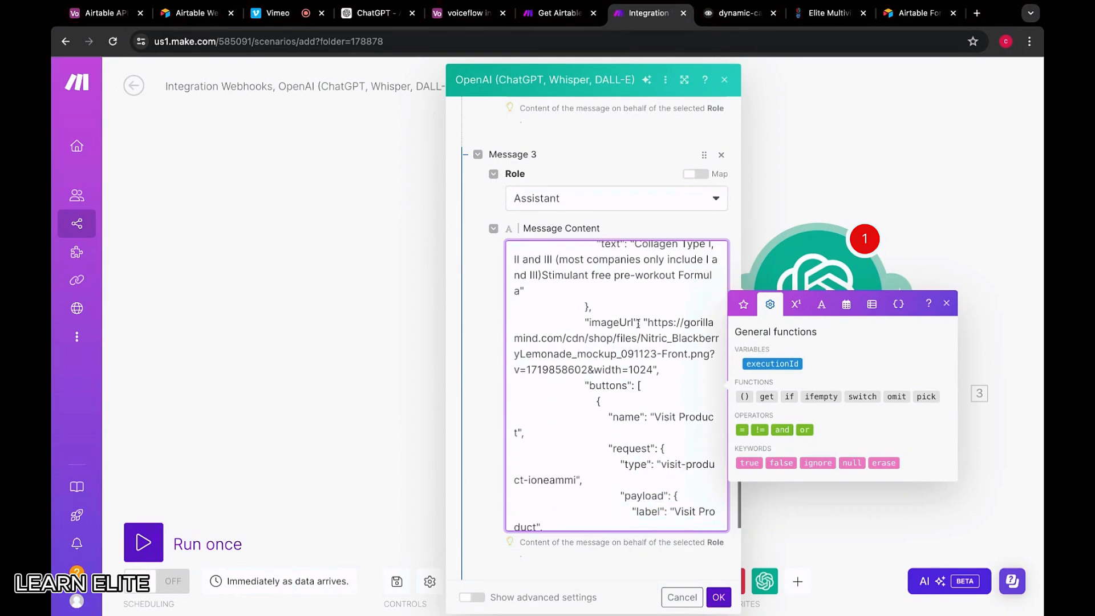
{"action": "left_click_drag", "start_coordinate": [648, 322], "coordinate": [654, 368]}
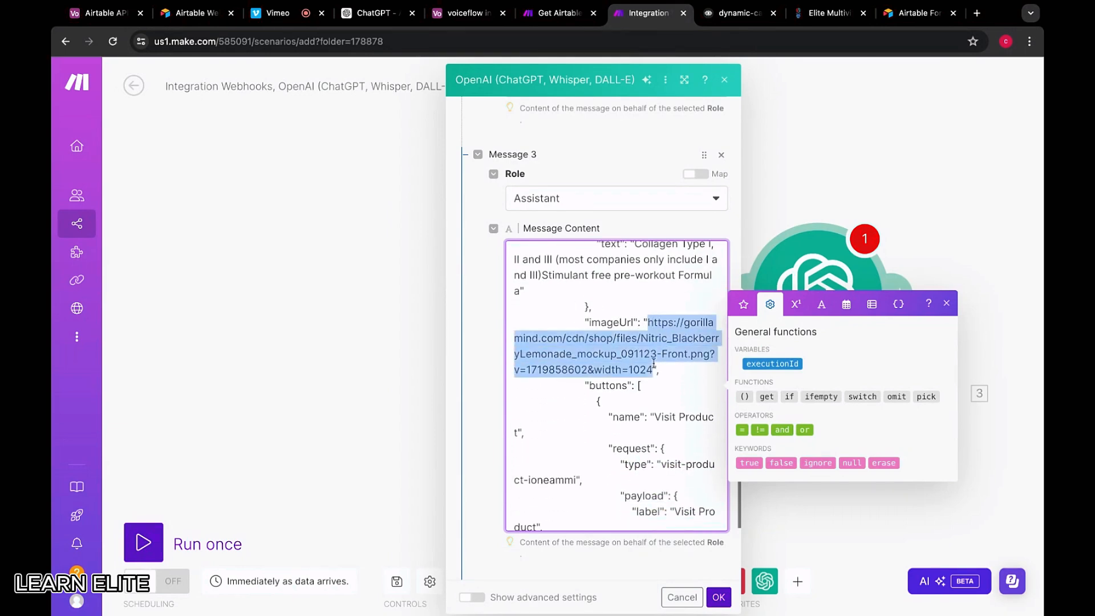
{"action": "key", "text": "BackSpace"}
{"action": "key", "text": "ctrl+Tab"}
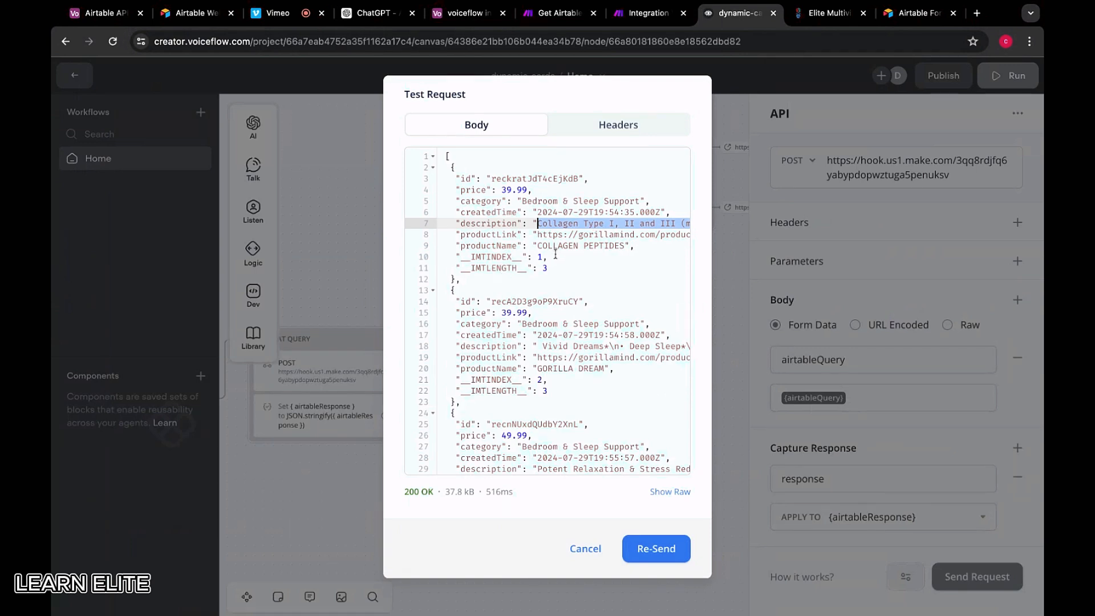
Inspect the COLLAGEN PEPTIDES productLink in Voiceflow and the Airtable product table
{"action": "left_click_drag", "start_coordinate": [537, 234], "coordinate": [690, 235]}
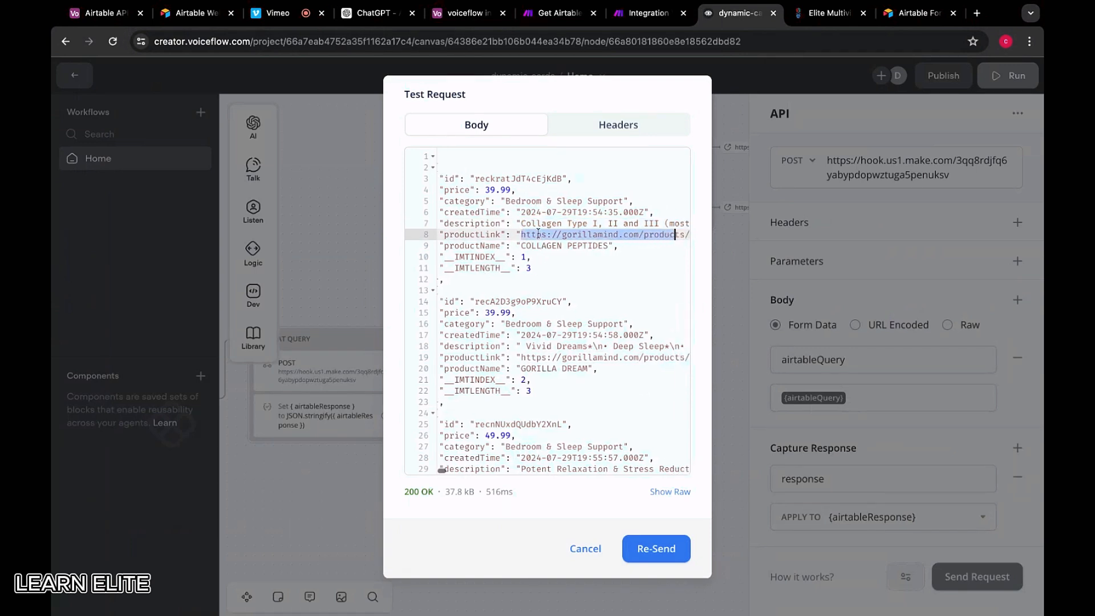
{"action": "key", "text": "shift+Right"}
{"action": "key", "text": "shift+Right"}
{"action": "key", "text": "shift+Right"}
{"action": "key", "text": "shift+Right"}
{"action": "key", "text": "shift+Right"}
{"action": "key", "text": "shift+Right"}
{"action": "key", "text": "shift+Right"}
{"action": "key", "text": "shift+Right"}
{"action": "key", "text": "shift+Right"}
{"action": "key", "text": "shift+Right"}
{"action": "key", "text": "shift+Right"}
{"action": "key", "text": "shift+Right"}
{"action": "key", "text": "shift+Right"}
{"action": "key", "text": "shift+Right"}
{"action": "key", "text": "shift+Right"}
{"action": "key", "text": "shift+Right"}
{"action": "key", "text": "shift+Right"}
{"action": "key", "text": "shift+Right"}
{"action": "key", "text": "shift+Right"}
{"action": "key", "text": "shift+Right"}
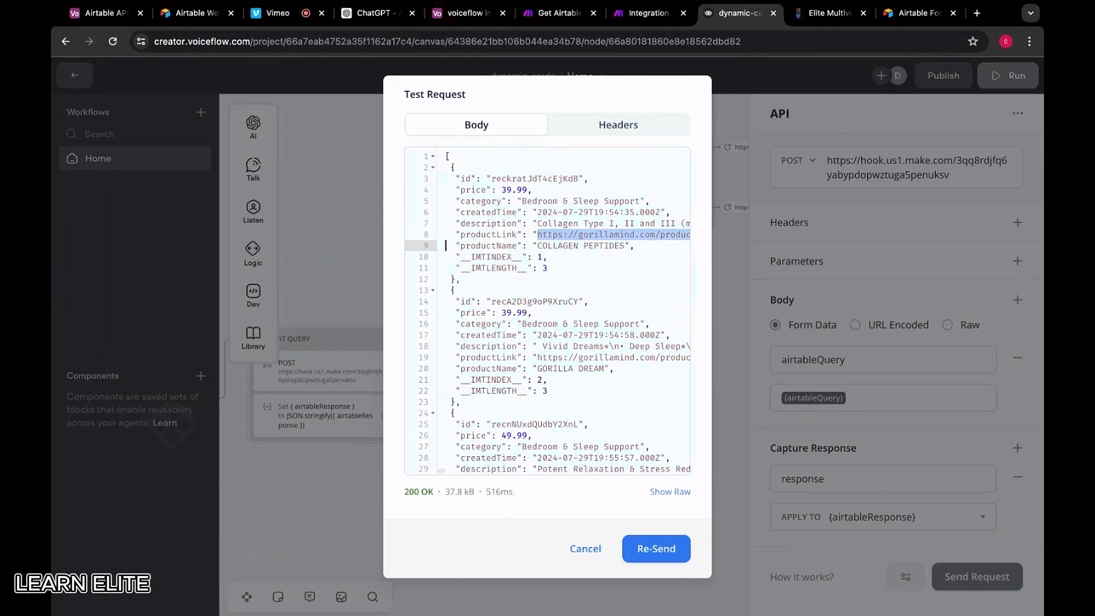
{"action": "left_click", "coordinate": [537, 268]}
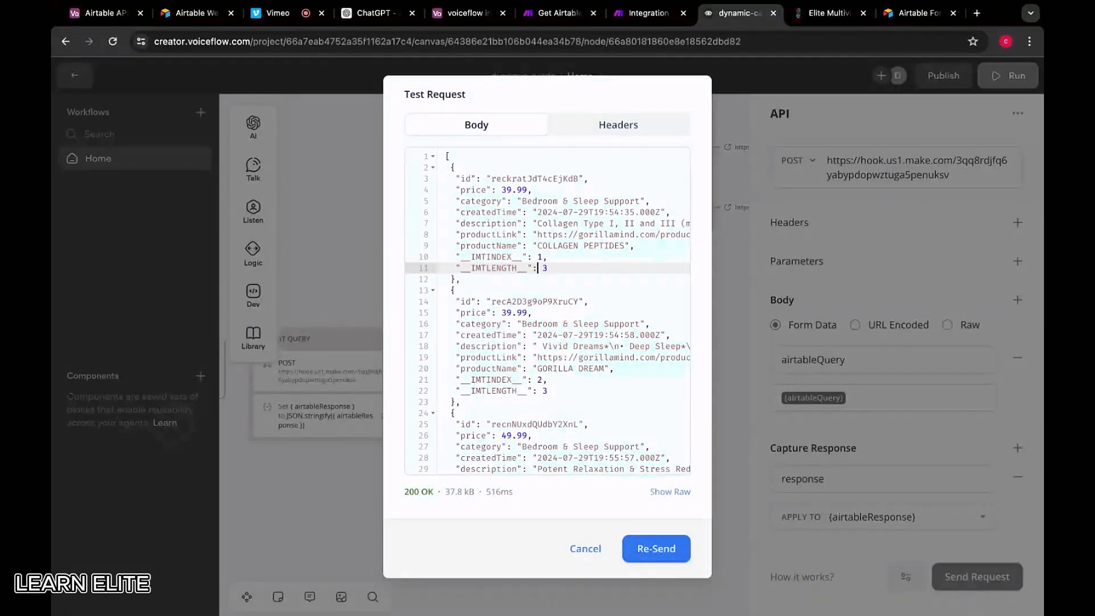
{"action": "left_click", "coordinate": [910, 13]}
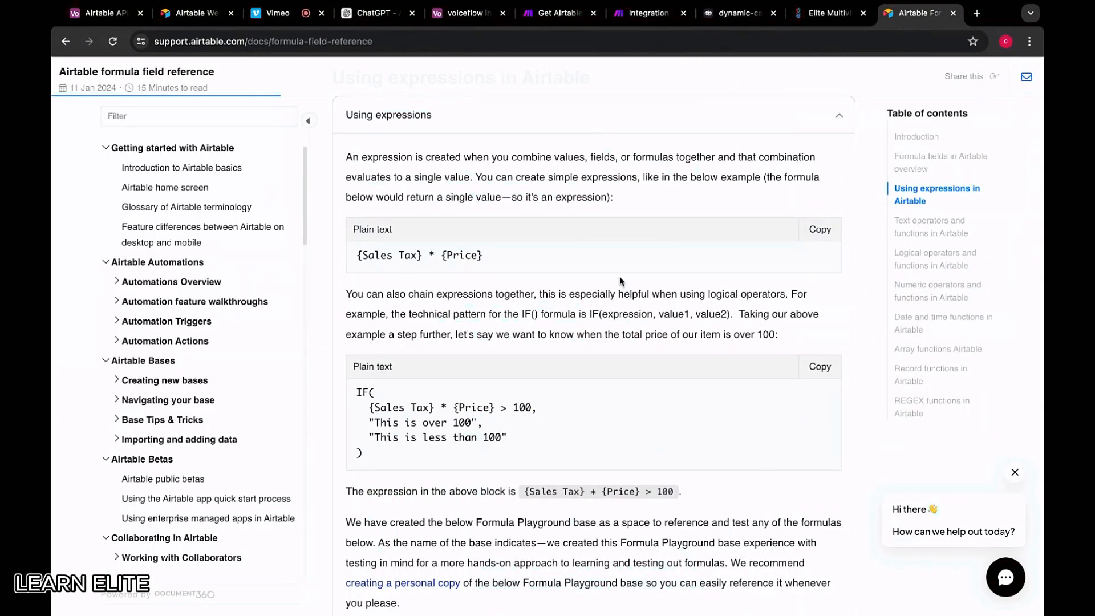
{"action": "left_click", "coordinate": [459, 14]}
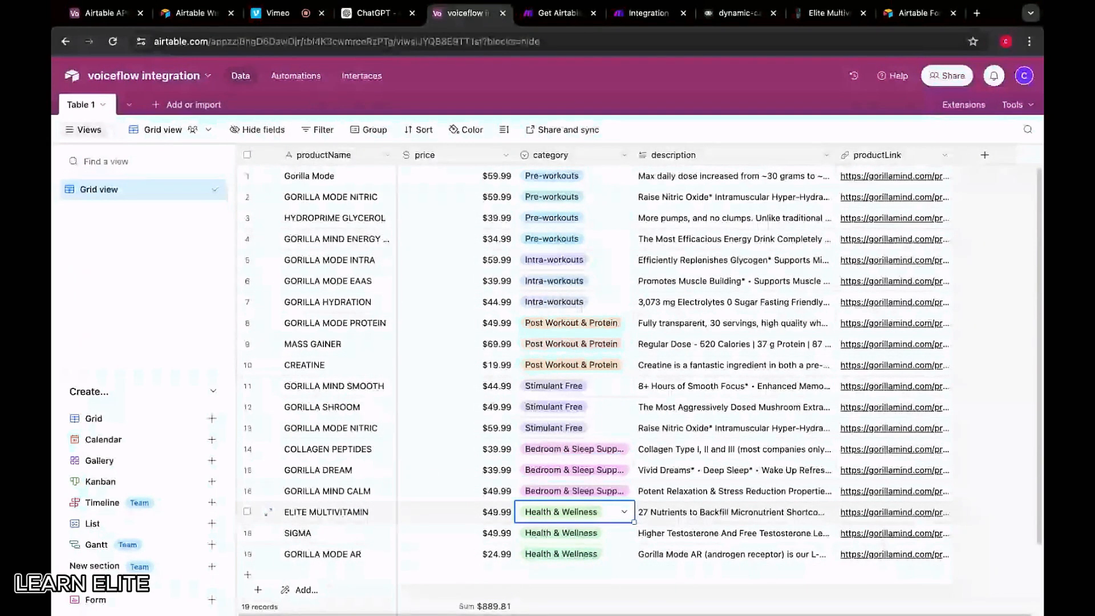
{"action": "left_click", "coordinate": [566, 17]}
{"action": "left_click", "coordinate": [649, 16]}
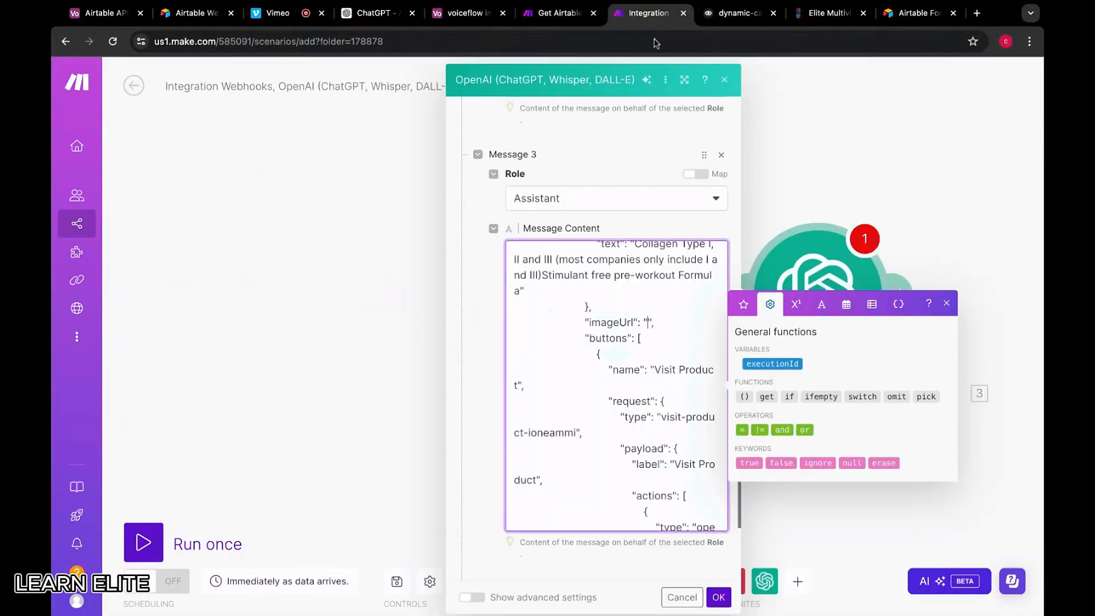
{"action": "scroll", "coordinate": [655, 370], "scroll_direction": "down", "scroll_amount": 1}
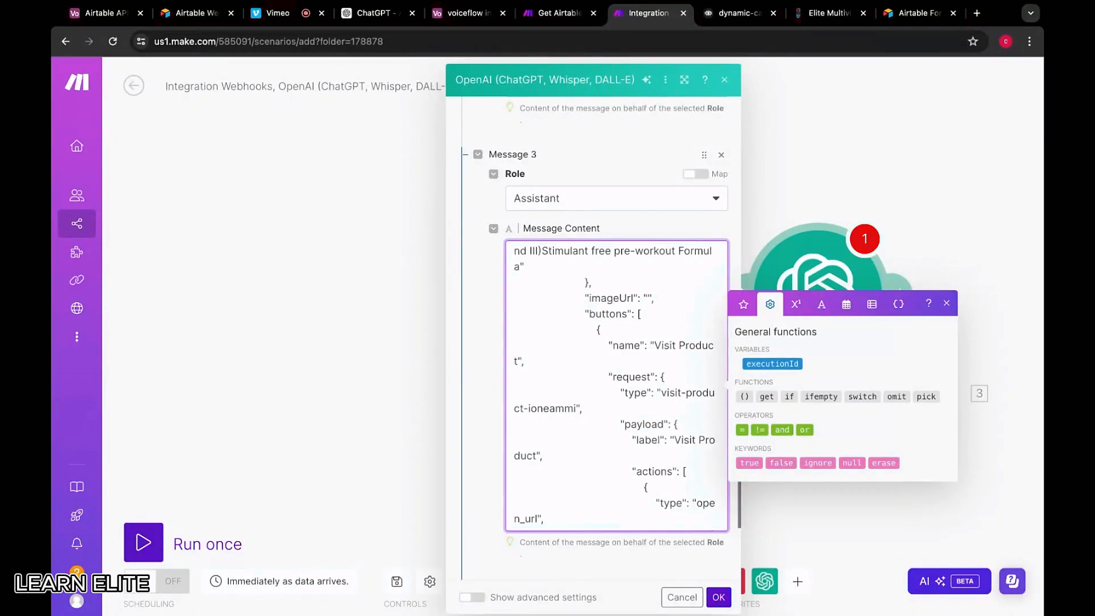
{"action": "scroll", "coordinate": [551, 253], "scroll_direction": "up", "scroll_amount": 5}
{"action": "scroll", "coordinate": [551, 253], "scroll_direction": "down", "scroll_amount": 10}
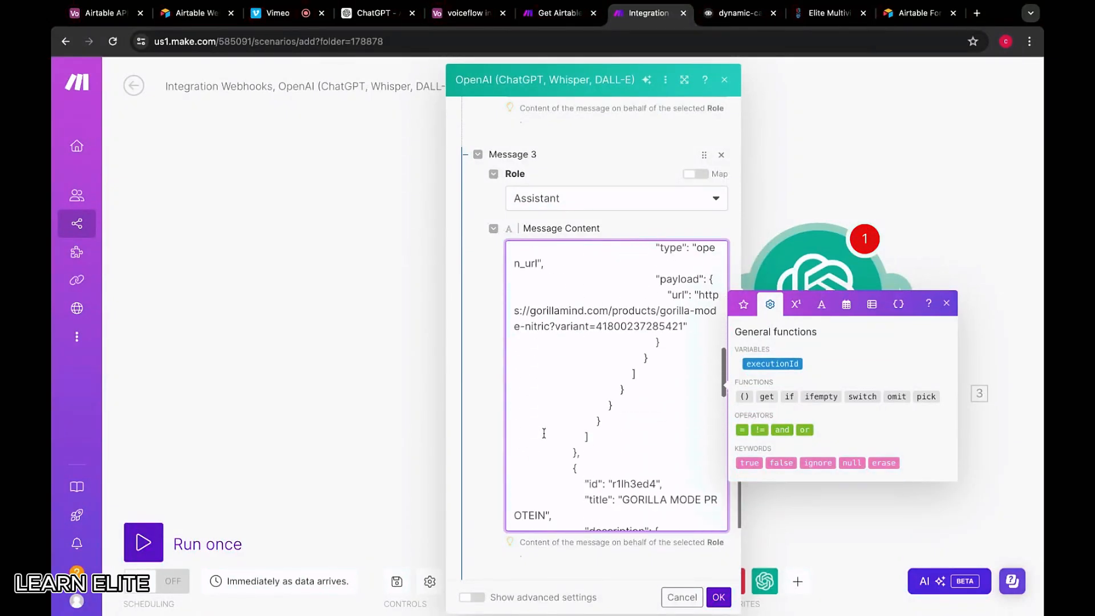
{"action": "scroll", "coordinate": [551, 253], "scroll_direction": "up", "scroll_amount": 10}
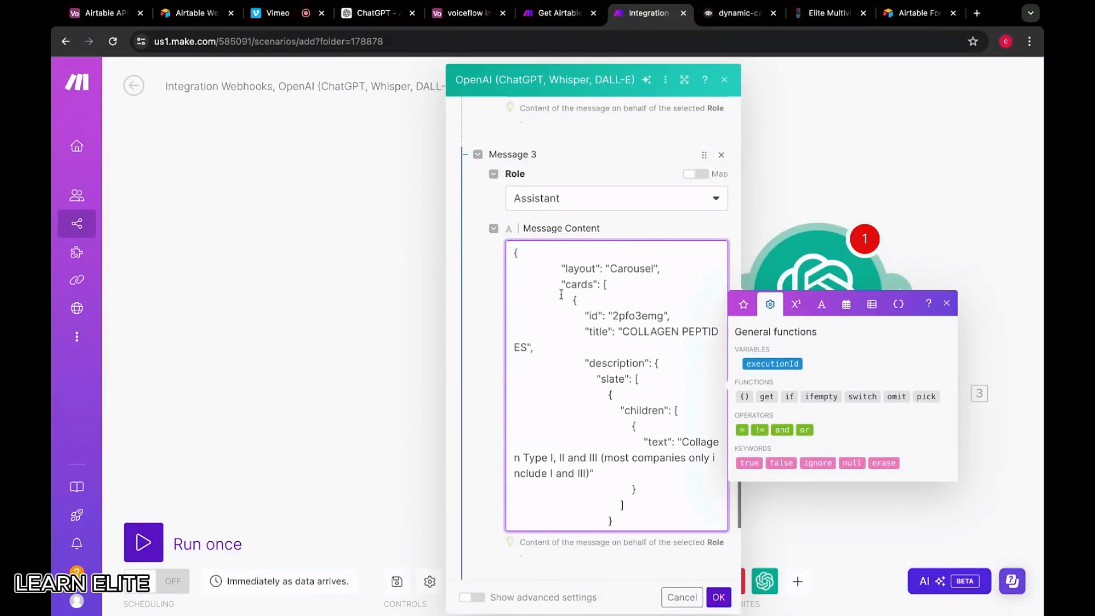
{"action": "left_click_drag", "start_coordinate": [516, 254], "coordinate": [668, 317]}
{"action": "scroll", "coordinate": [589, 385], "scroll_direction": "down", "scroll_amount": 6}
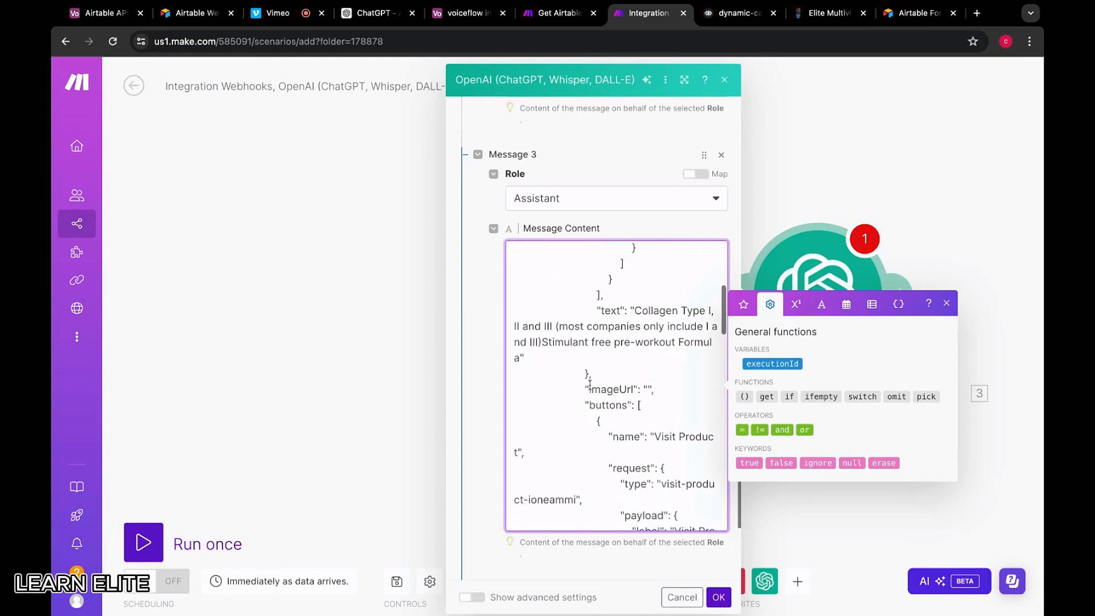